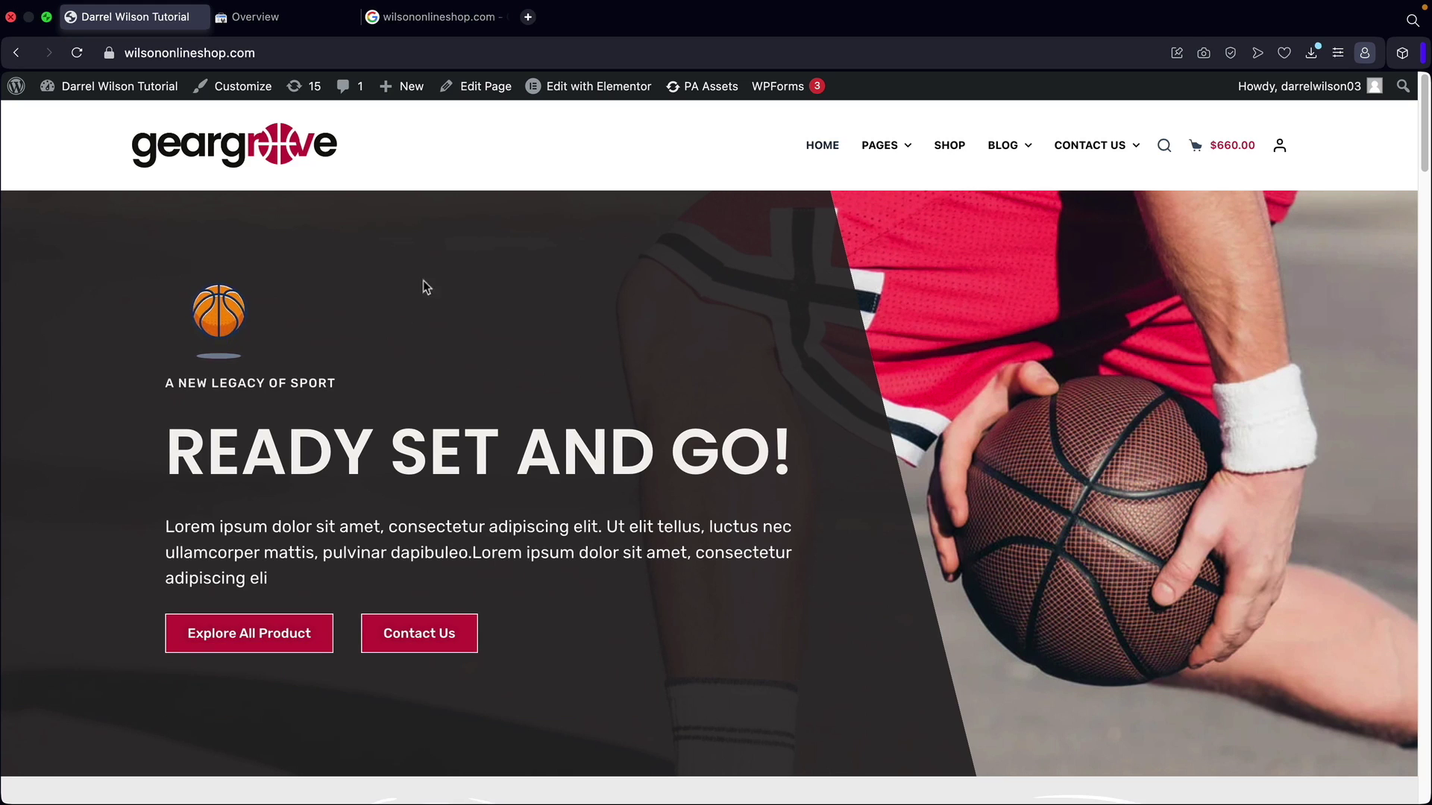
# Examine the description Google shows for the wilsononlineshop.com home page result and check today's date in the system widgets.
pyautogui.click(437, 22)
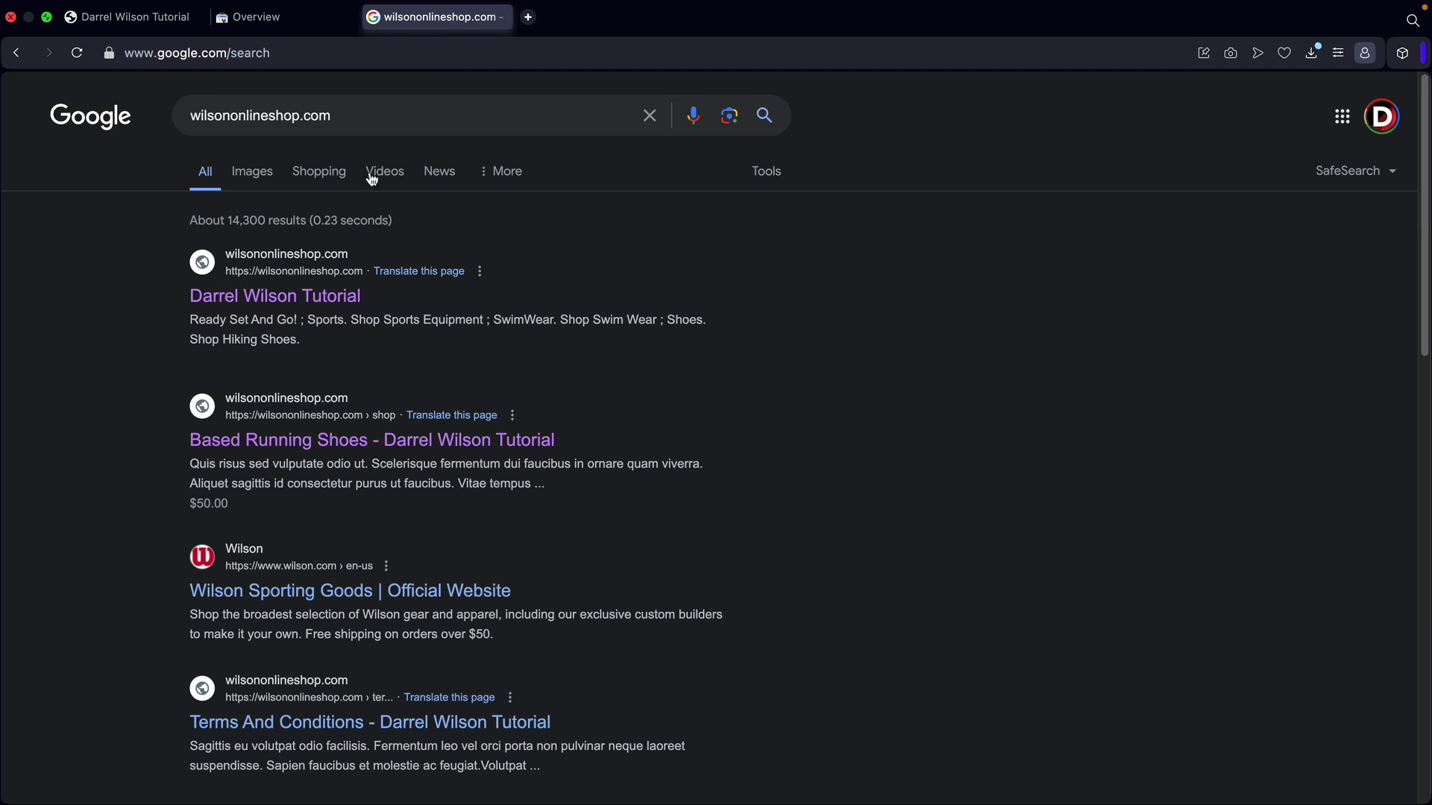
pyautogui.moveTo(312, 342); pyautogui.dragTo(192, 322)
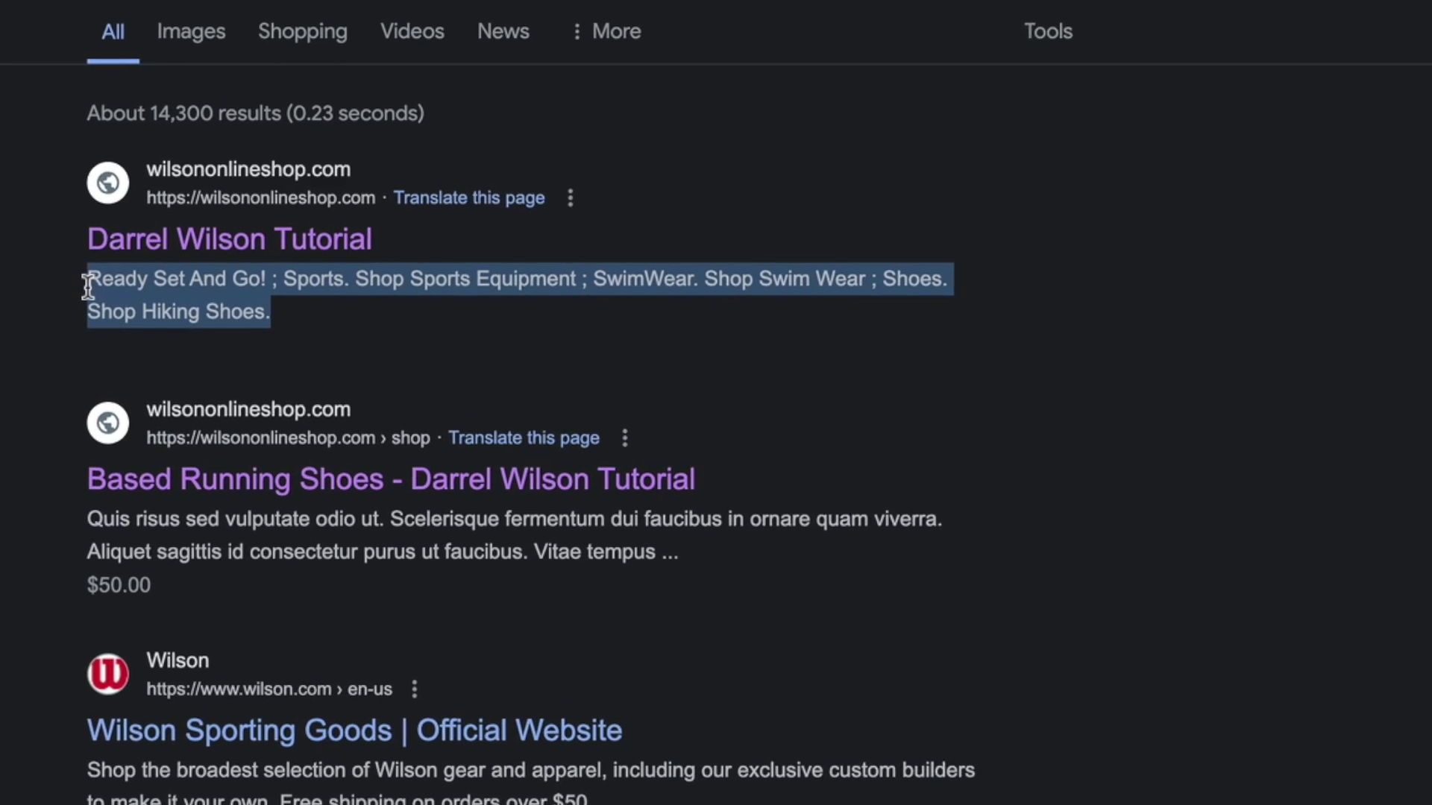
pyautogui.click(190, 325)
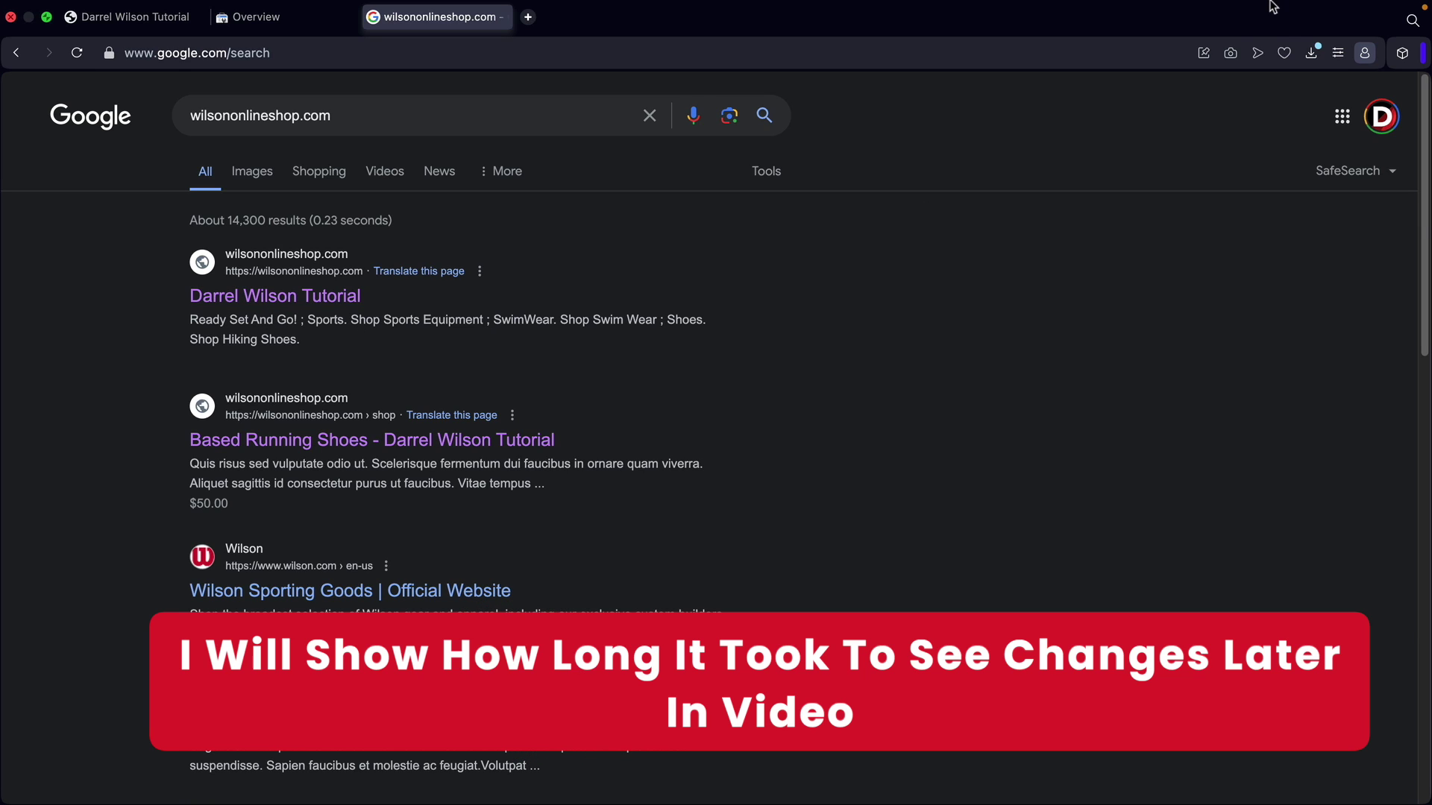
pyautogui.moveTo(1346, 4)
pyautogui.click(1412, 8)
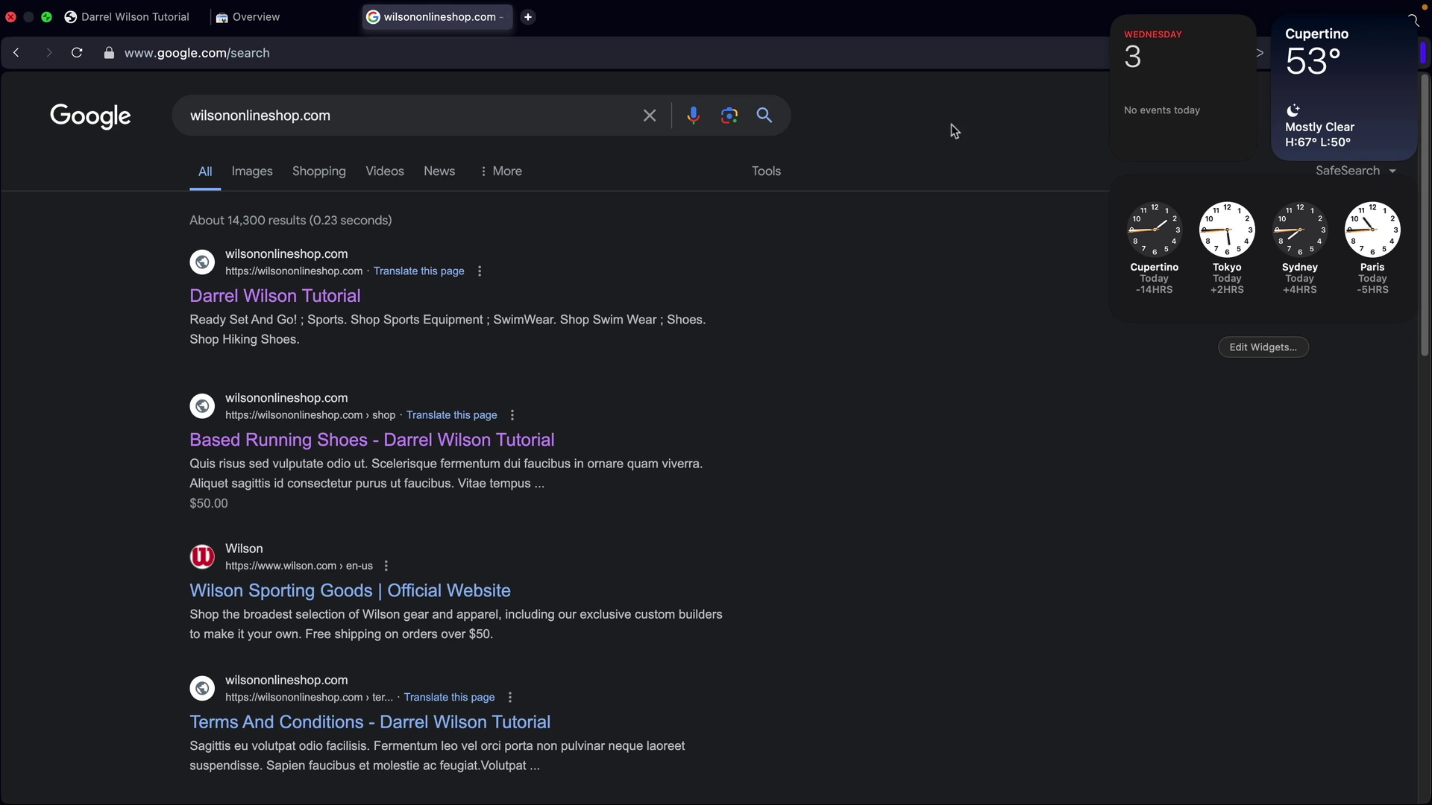
pyautogui.click(362, 339)
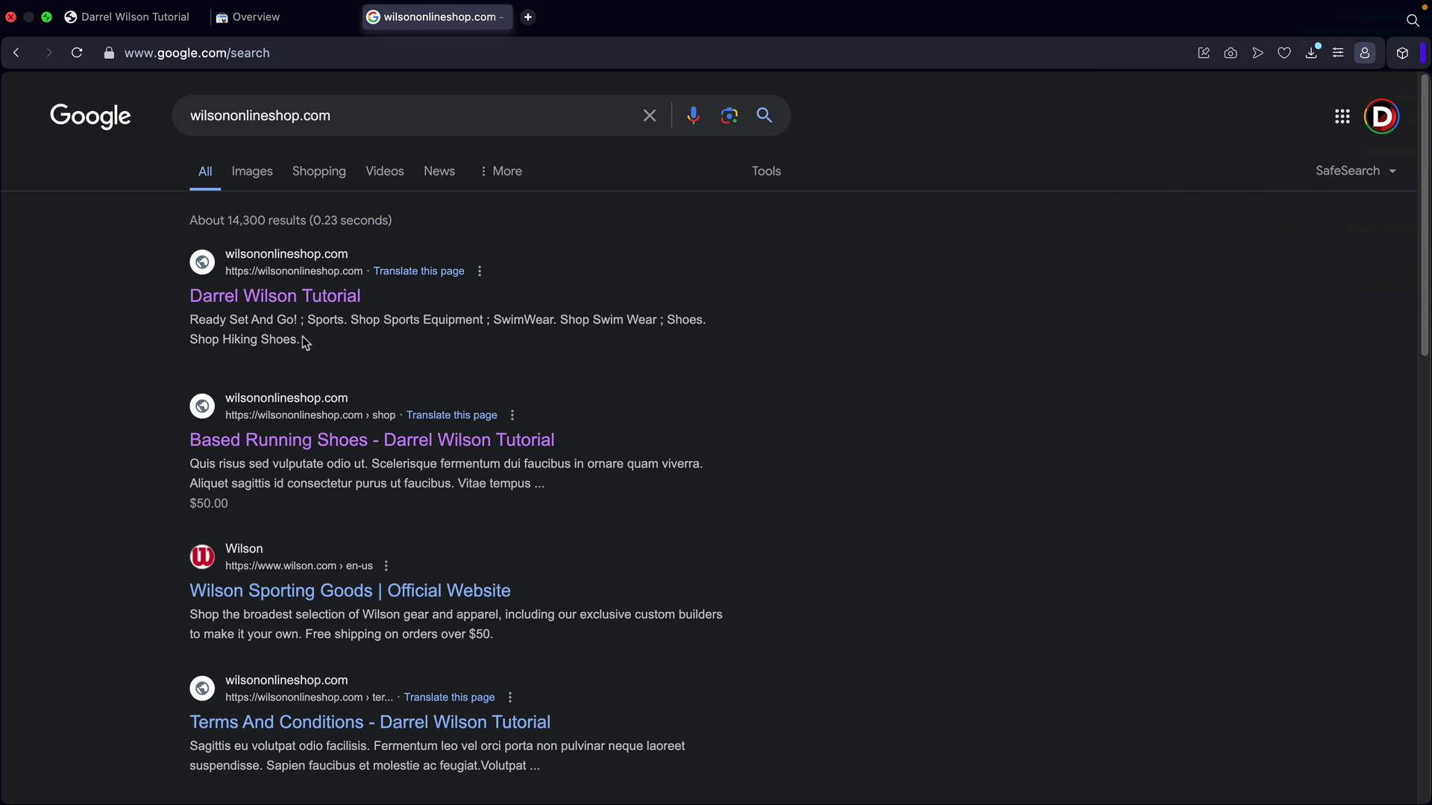
pyautogui.moveTo(358, 340); pyautogui.dragTo(183, 323)
pyautogui.click(180, 321)
# Return to the shop website and open the page for adding new plugins in its WordPress dashboard.
pyautogui.click(126, 17)
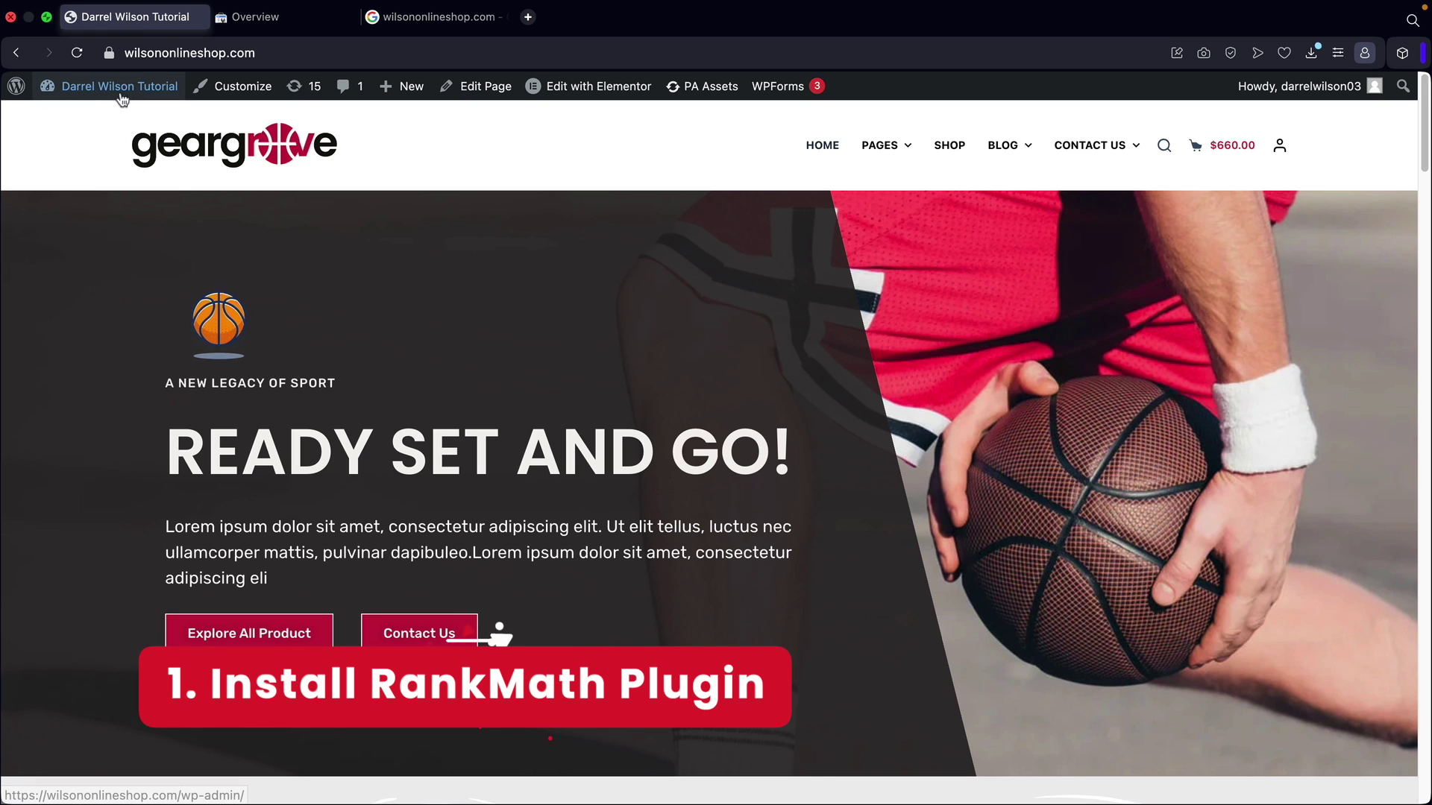
pyautogui.moveTo(121, 95)
pyautogui.click(102, 127)
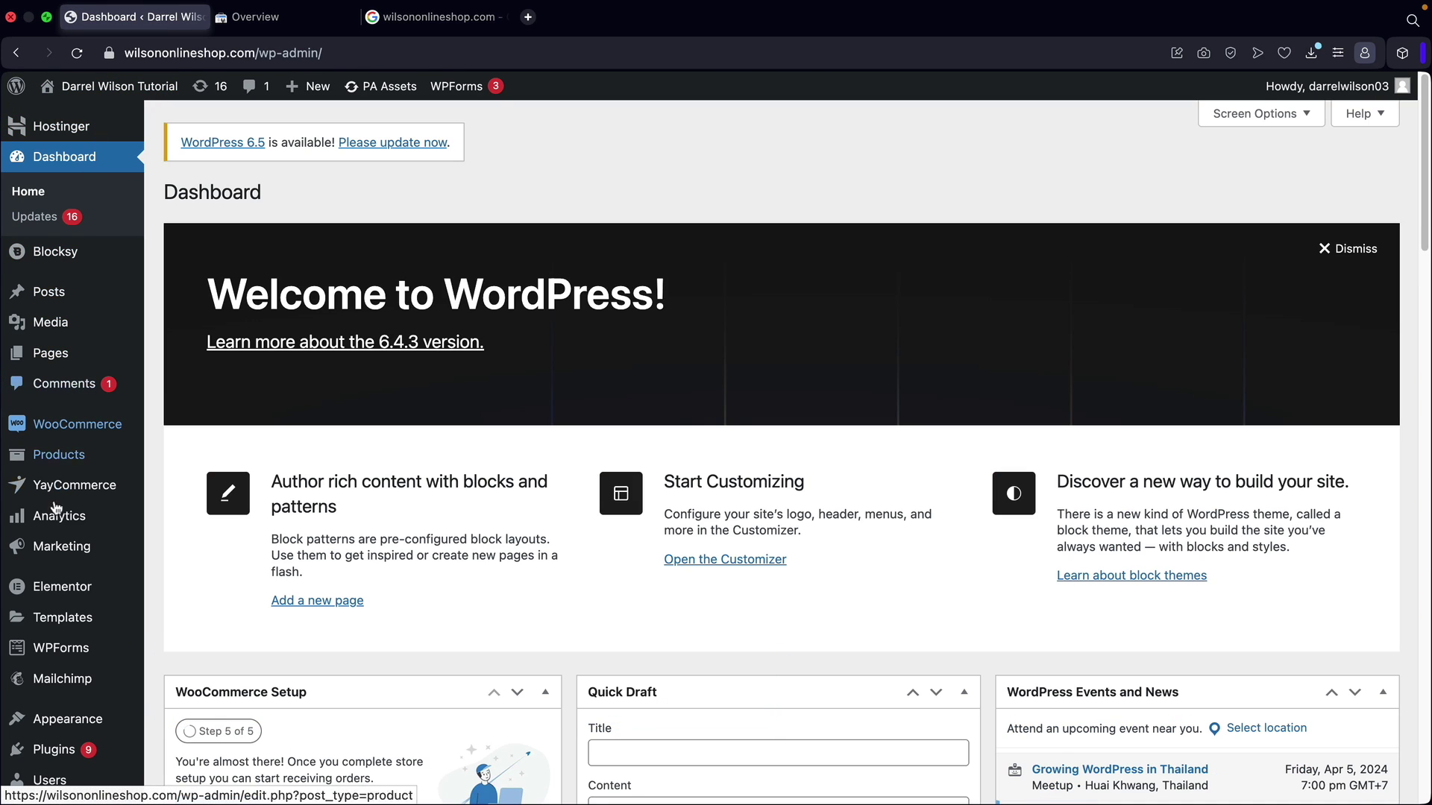
pyautogui.moveTo(51, 751)
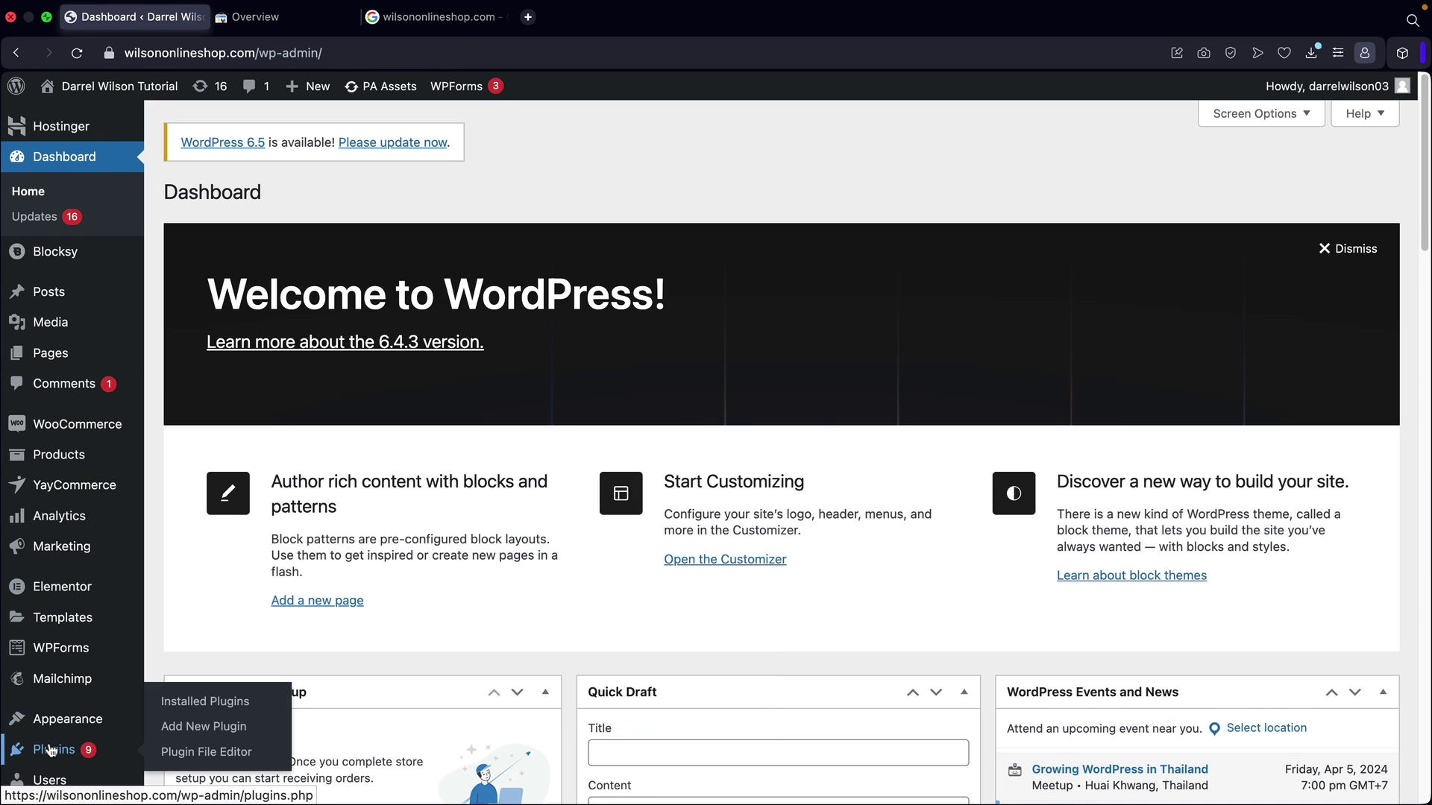
pyautogui.click(211, 730)
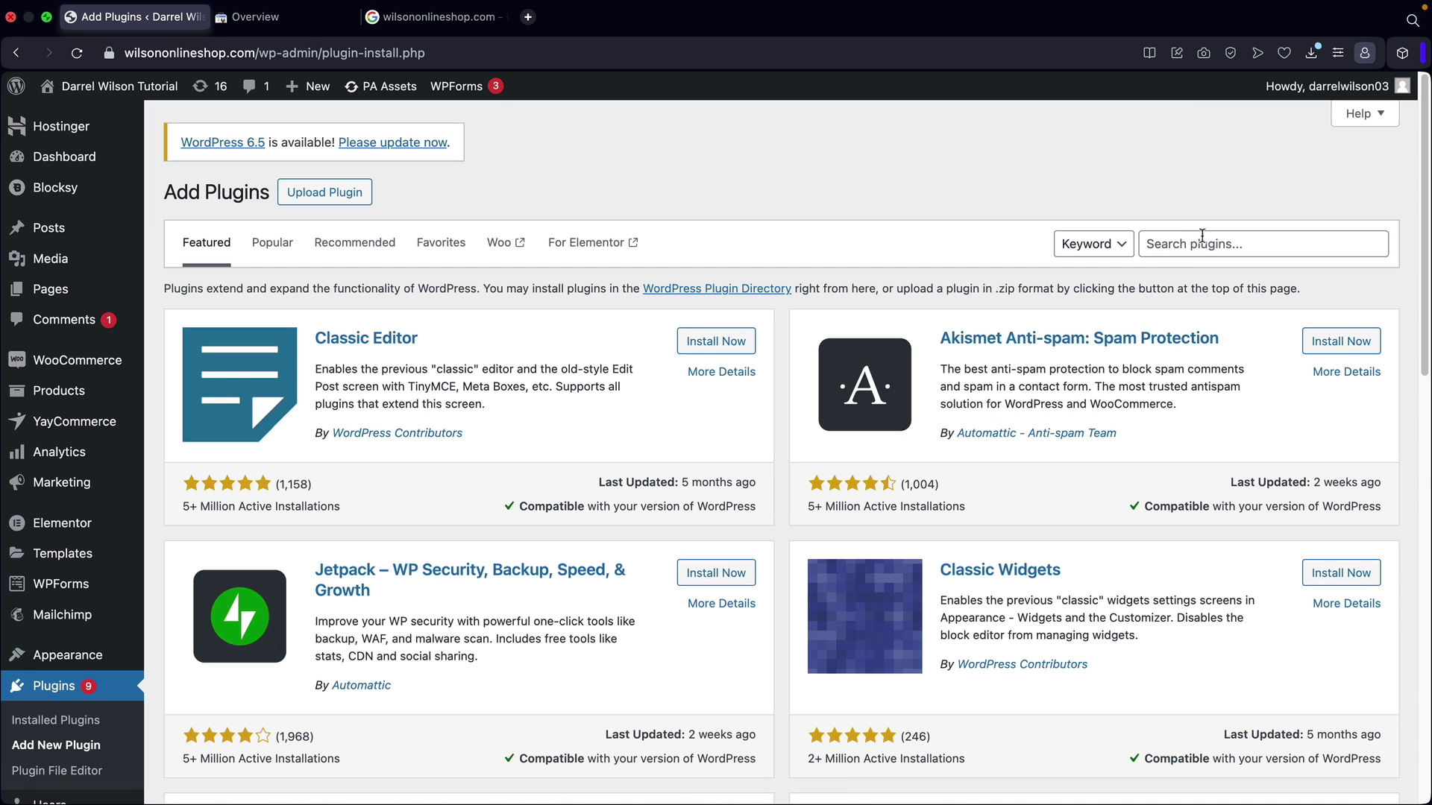
# Search the plugins for "rankmath", then install and activate Rank Math SEO with AI SEO Tools.
pyautogui.click(1202, 243)
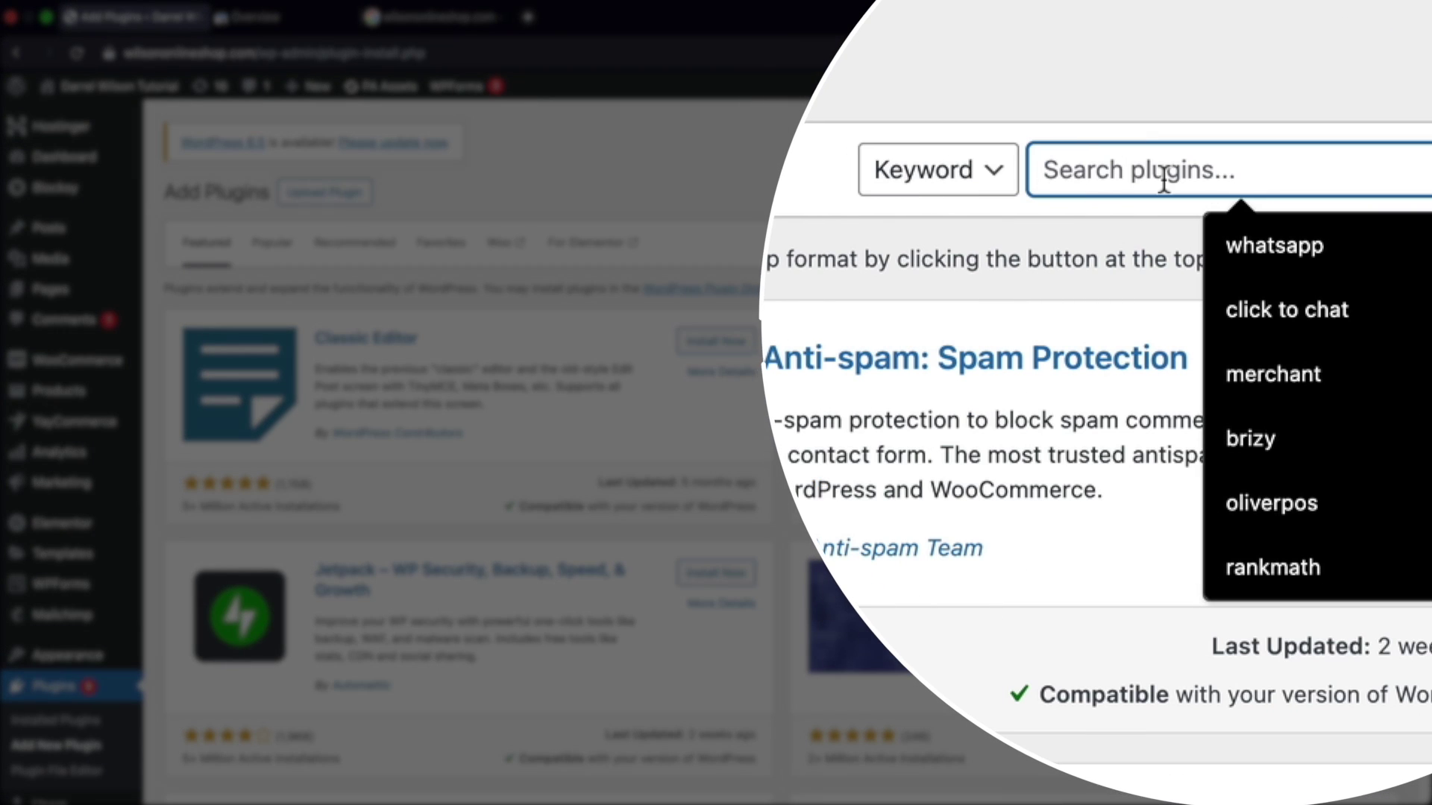
pyautogui.write('rankmath')
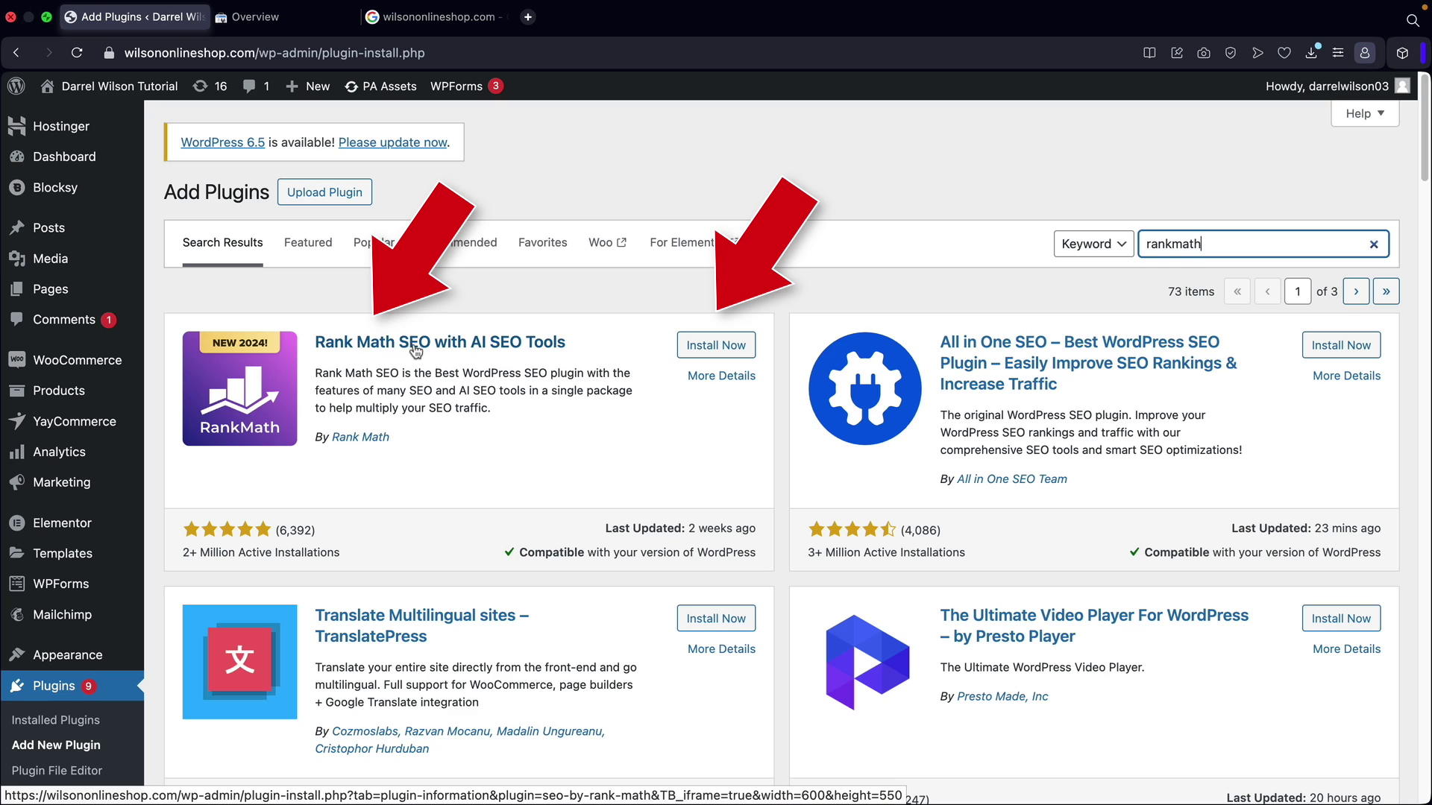
pyautogui.click(713, 347)
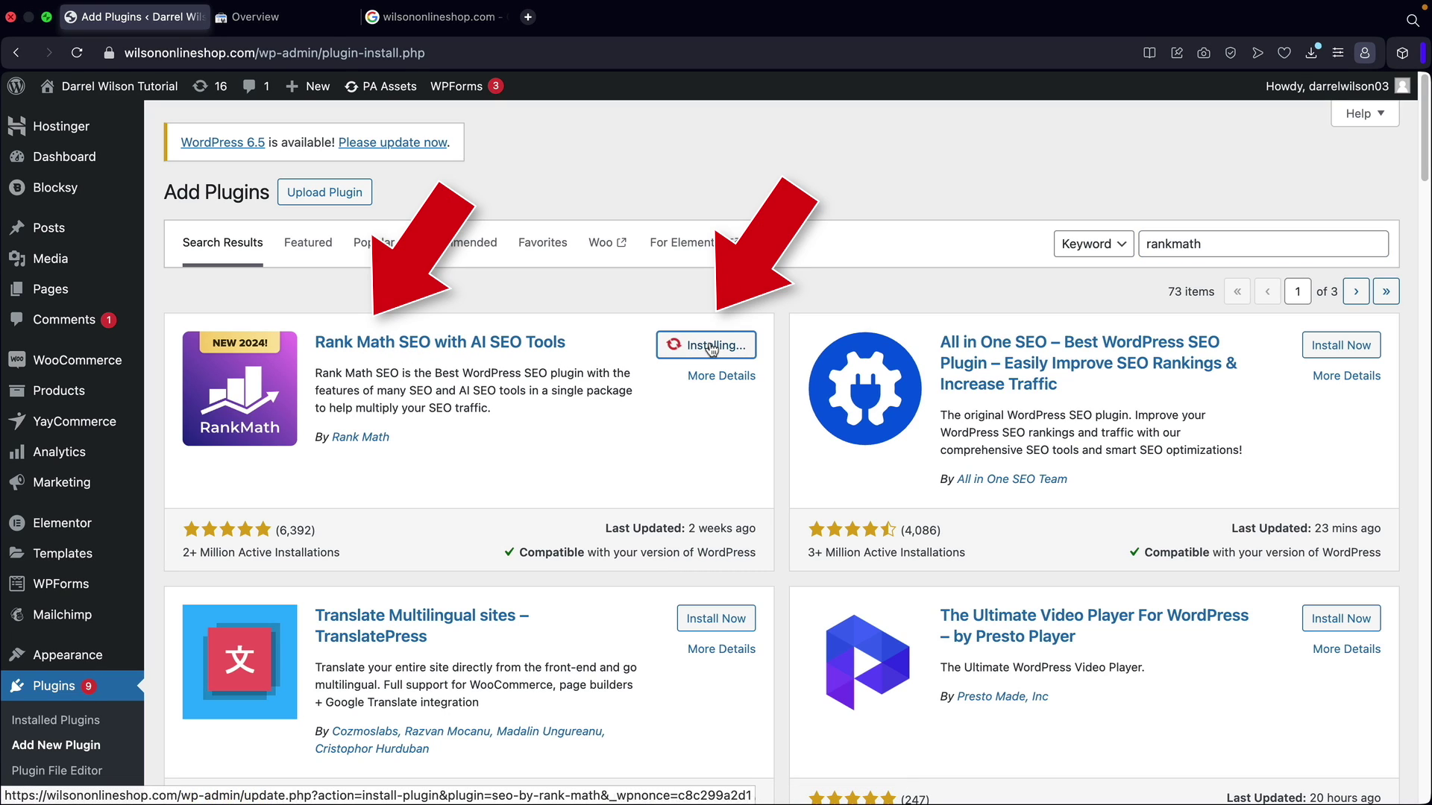
pyautogui.click(712, 347)
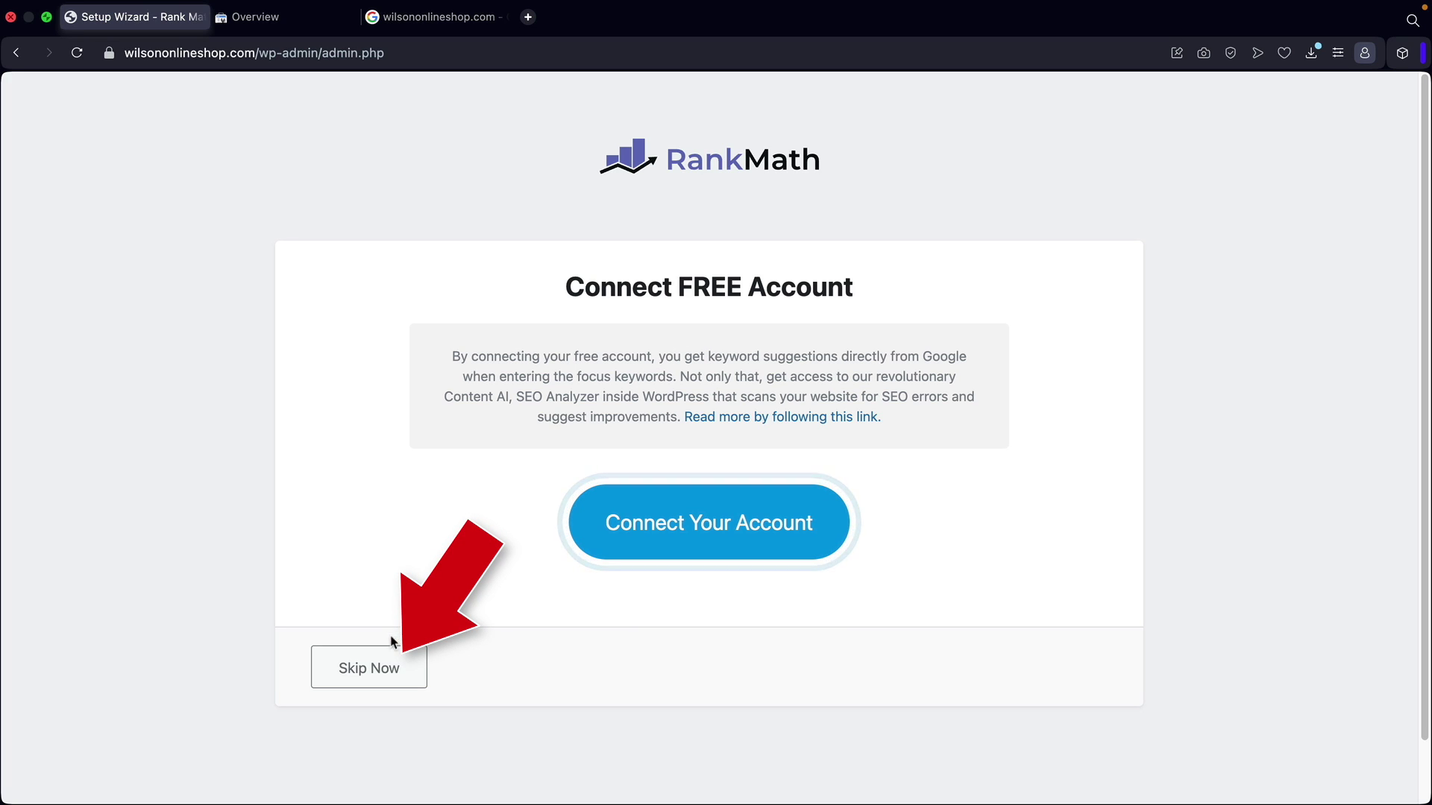
# Skip connecting a free Rank Math account and start the setup wizard in Advanced mode.
pyautogui.click(367, 670)
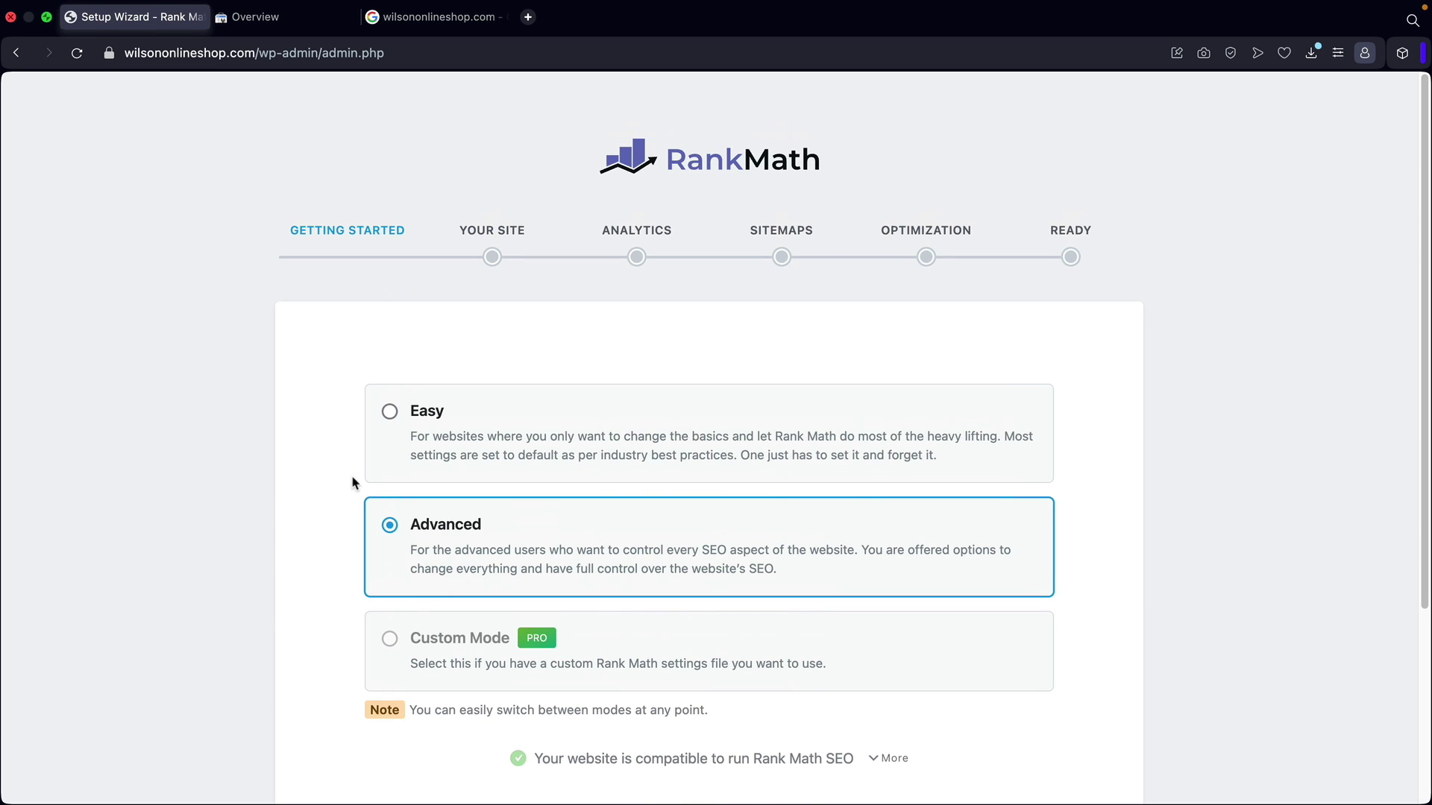
pyautogui.click(467, 440)
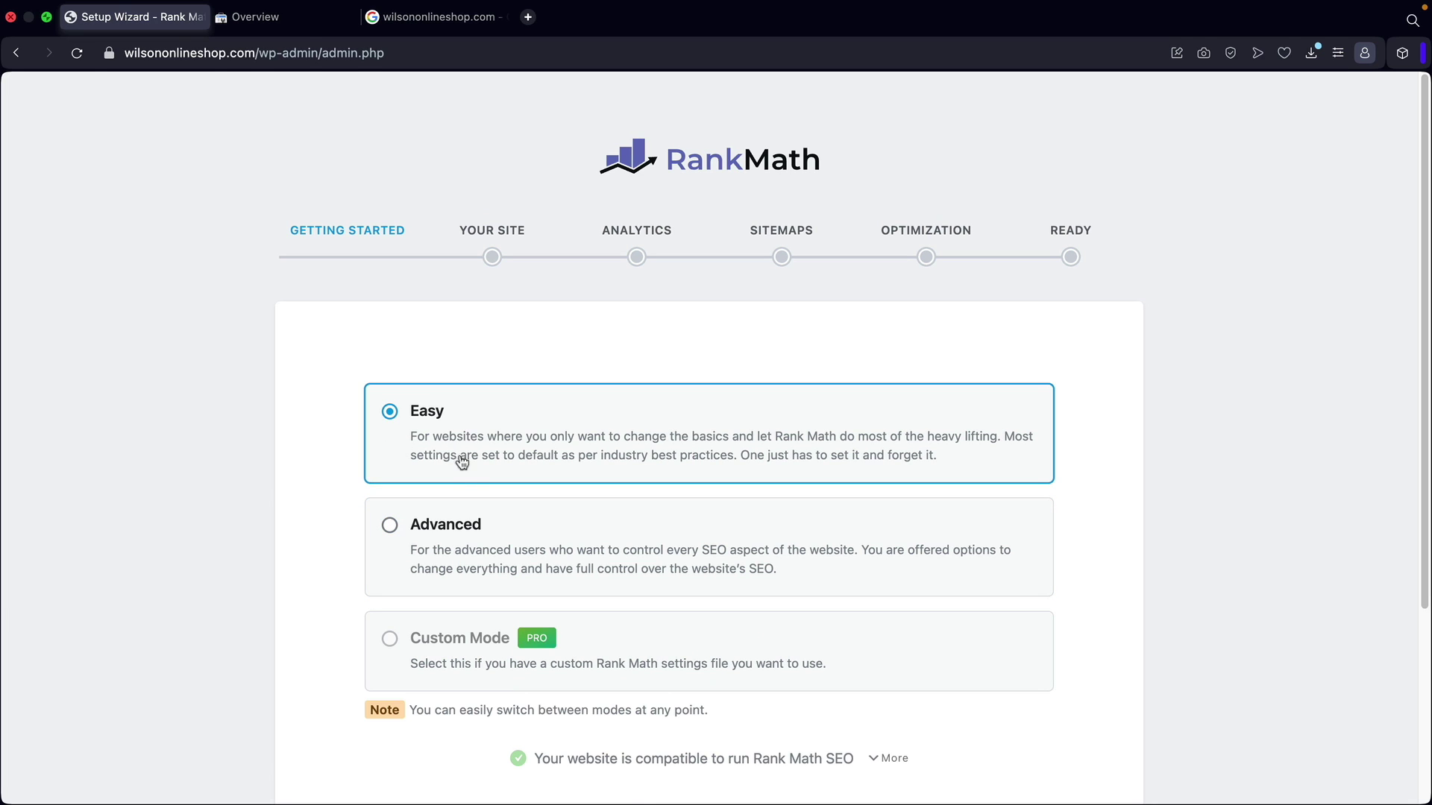
pyautogui.click(474, 528)
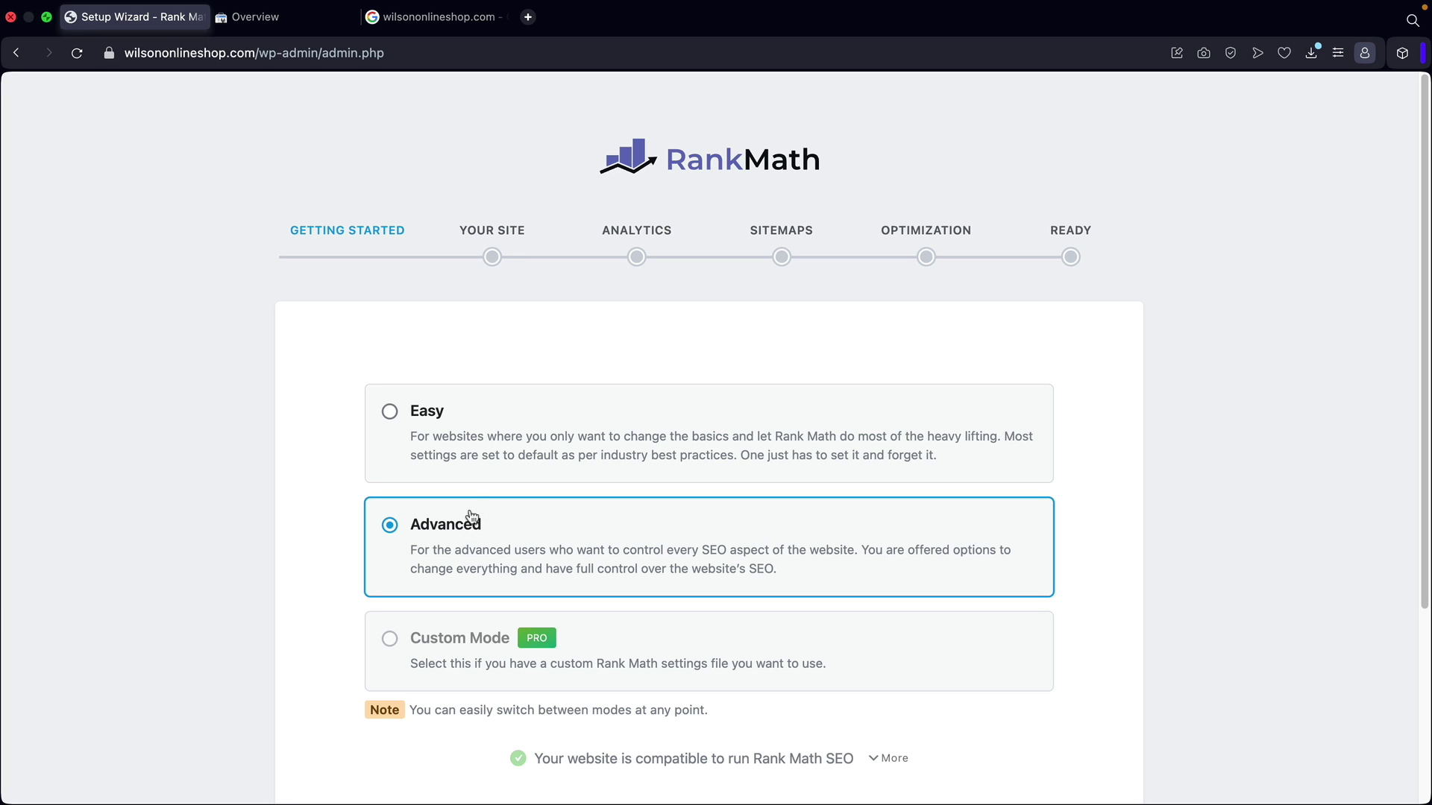
pyautogui.scroll(-3, 477, 514)
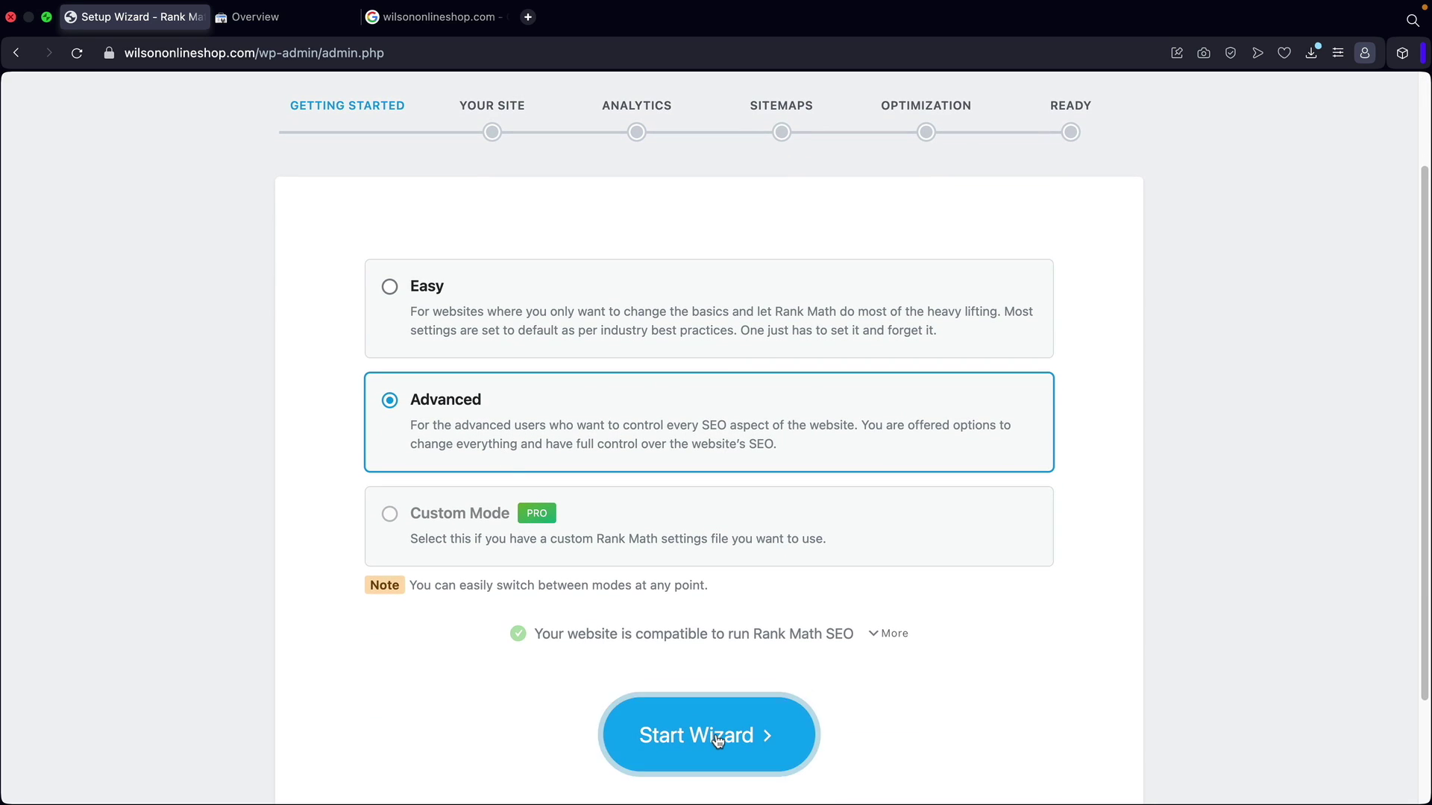
pyautogui.click(718, 739)
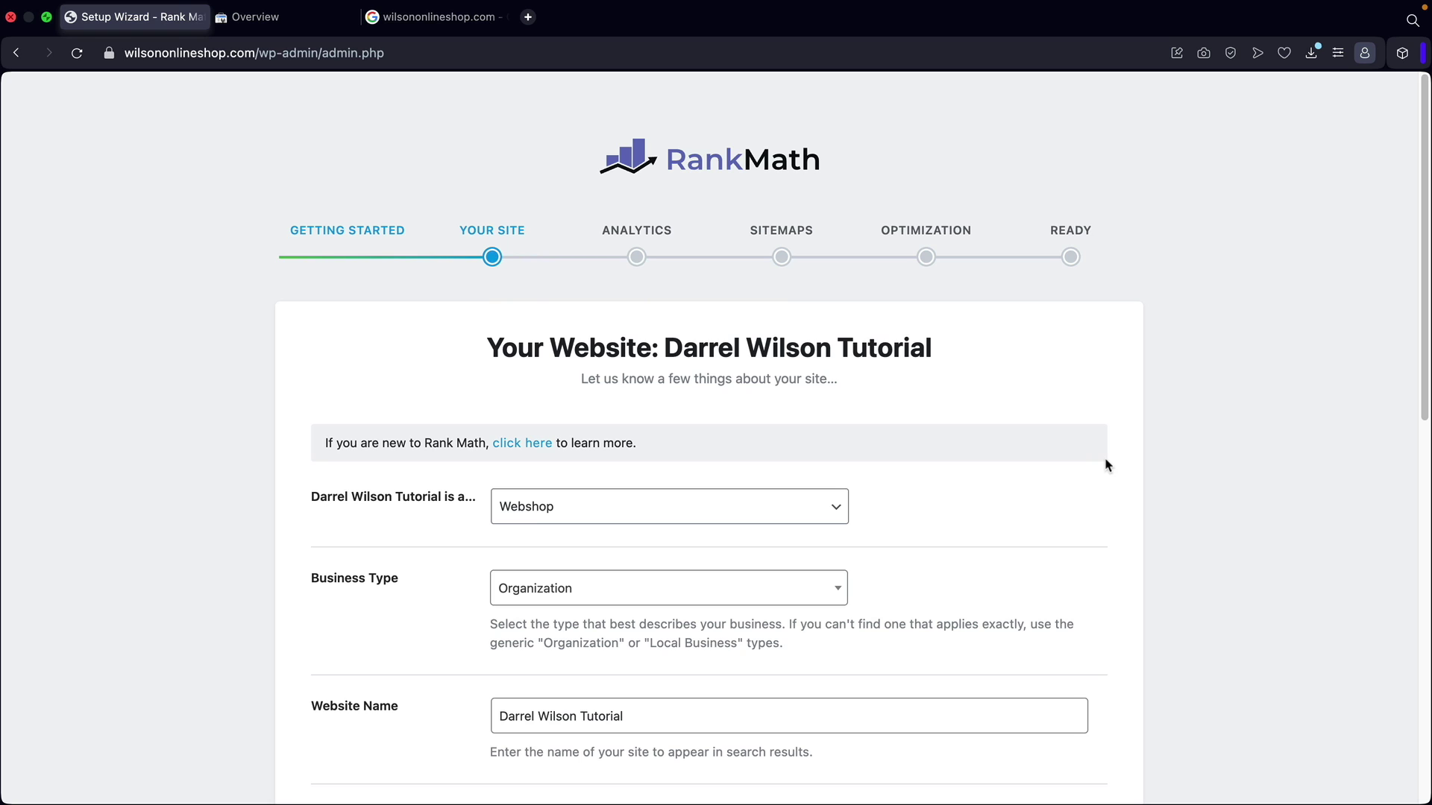
# Choose Webshop as the website type in the Your Site stage of the setup wizard.
pyautogui.scroll(-2, 1101, 462)
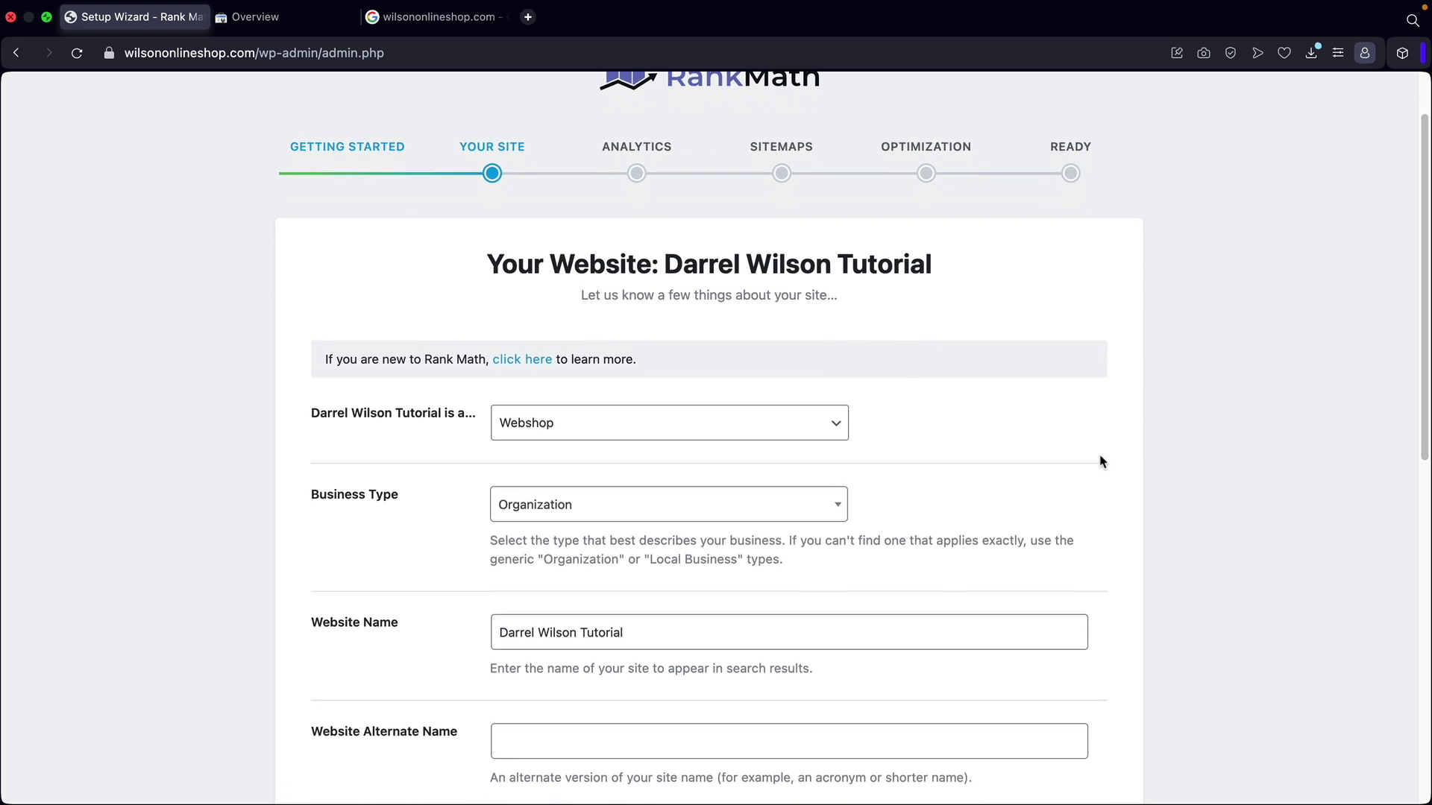
pyautogui.scroll(-1, 1102, 461)
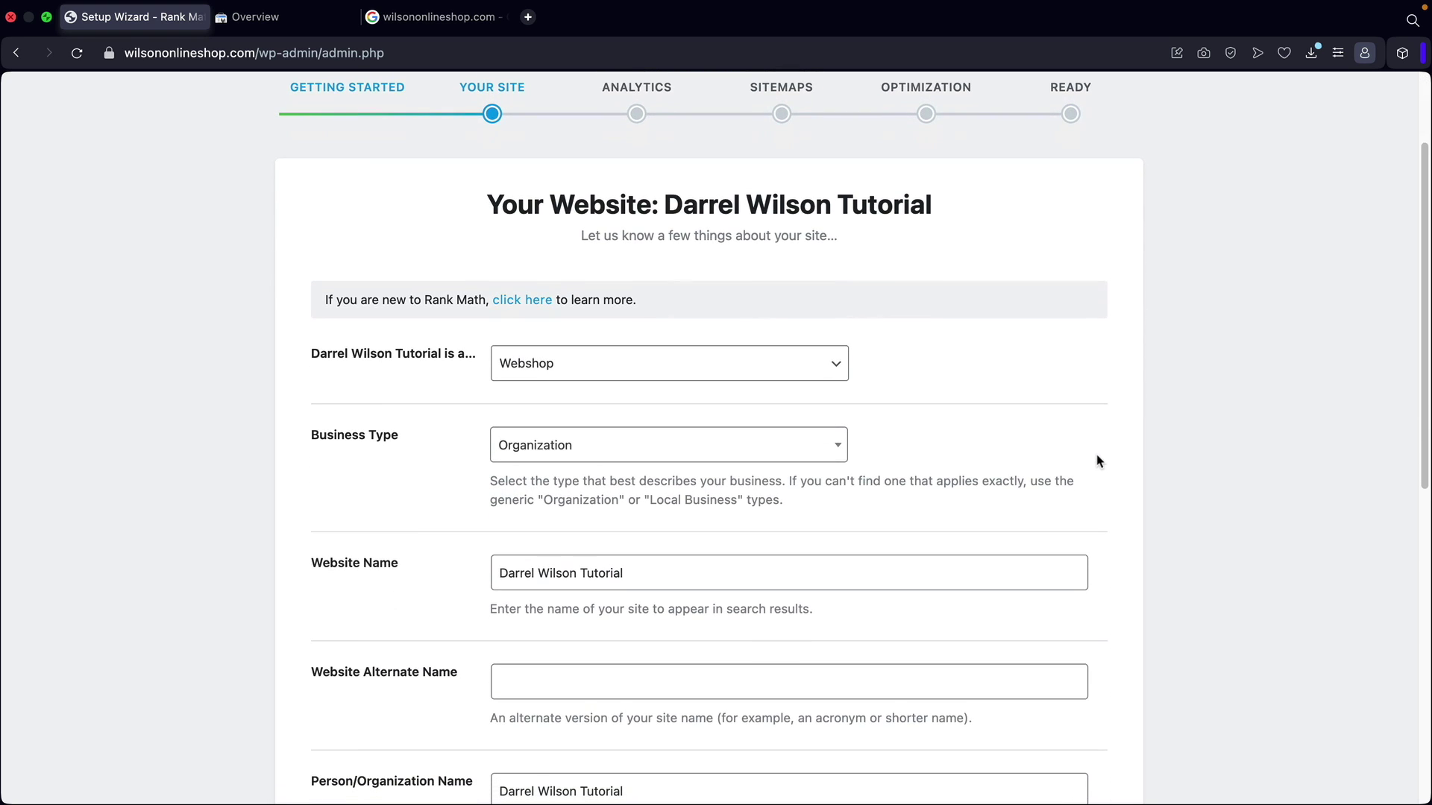
pyautogui.click(518, 362)
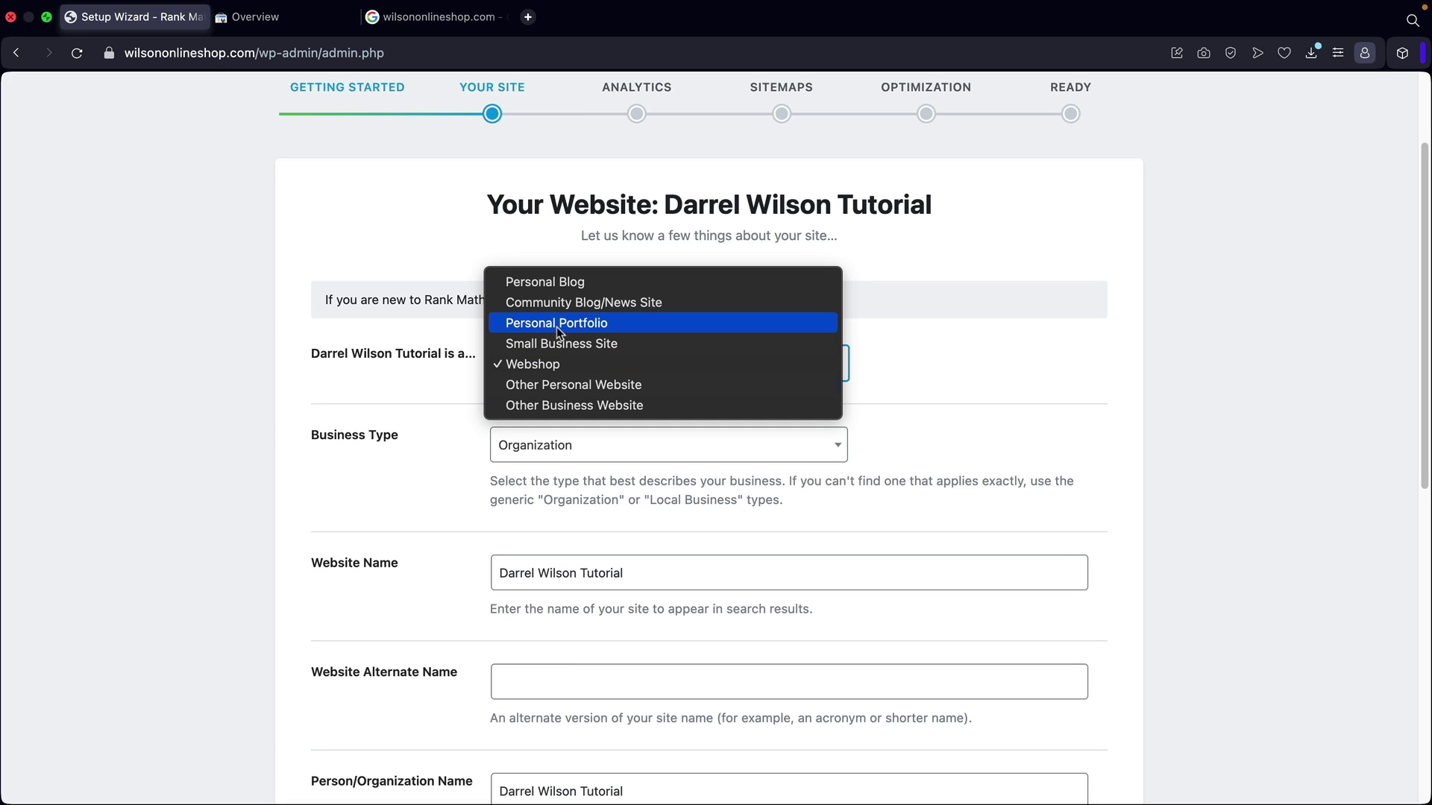
pyautogui.click(553, 369)
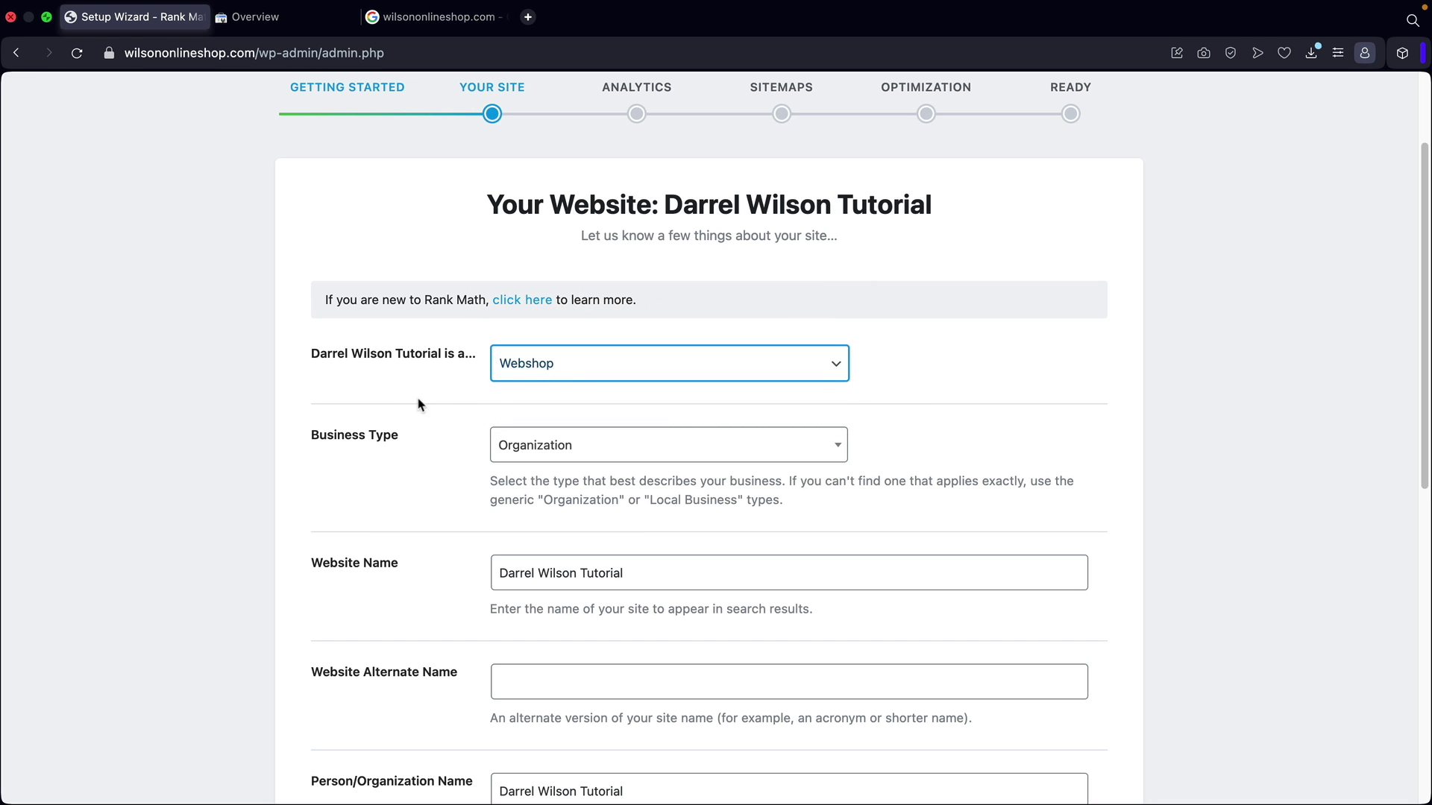
# Examine the available business types, including a search for "local business", without choosing a different one.
pyautogui.scroll(-2, 432, 401)
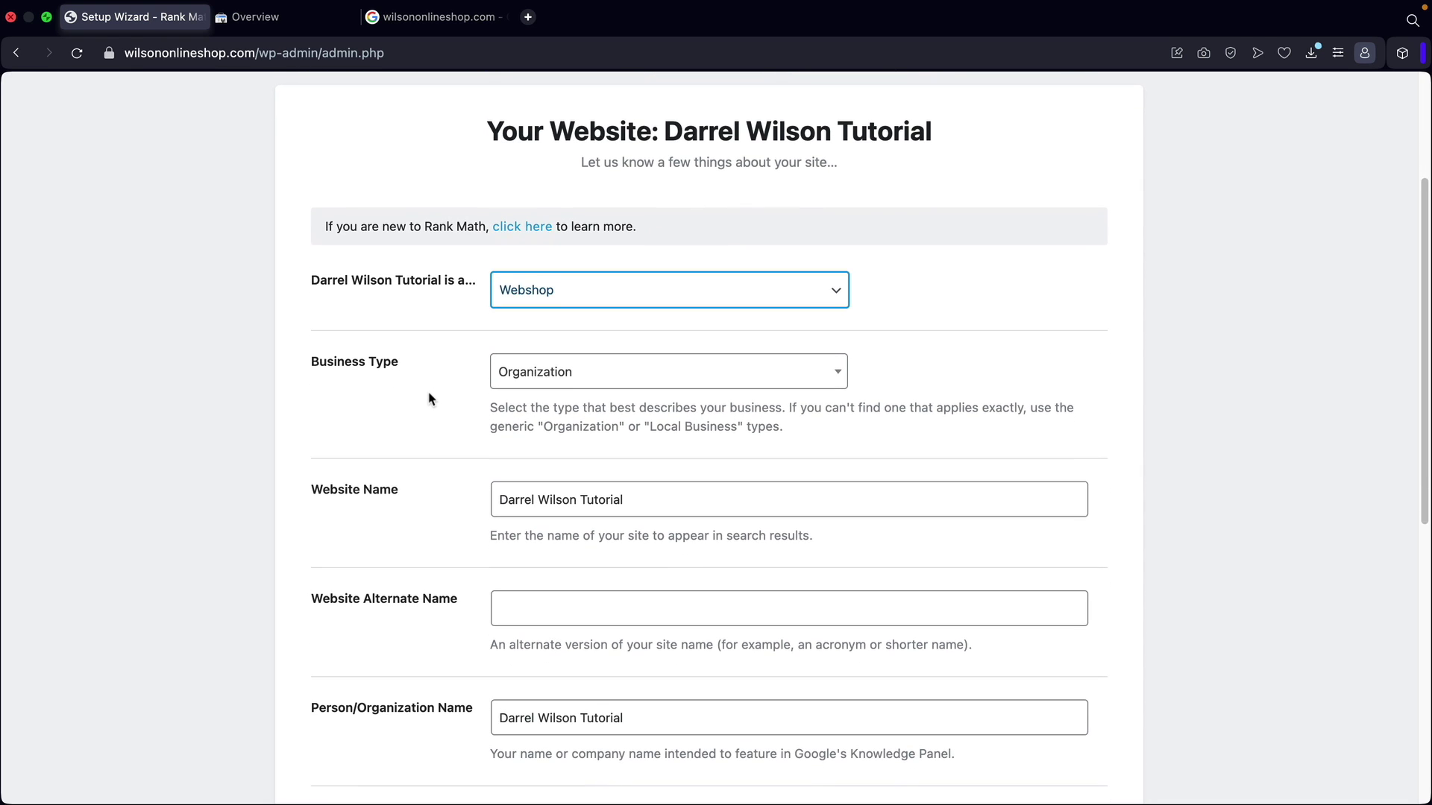
pyautogui.click(596, 376)
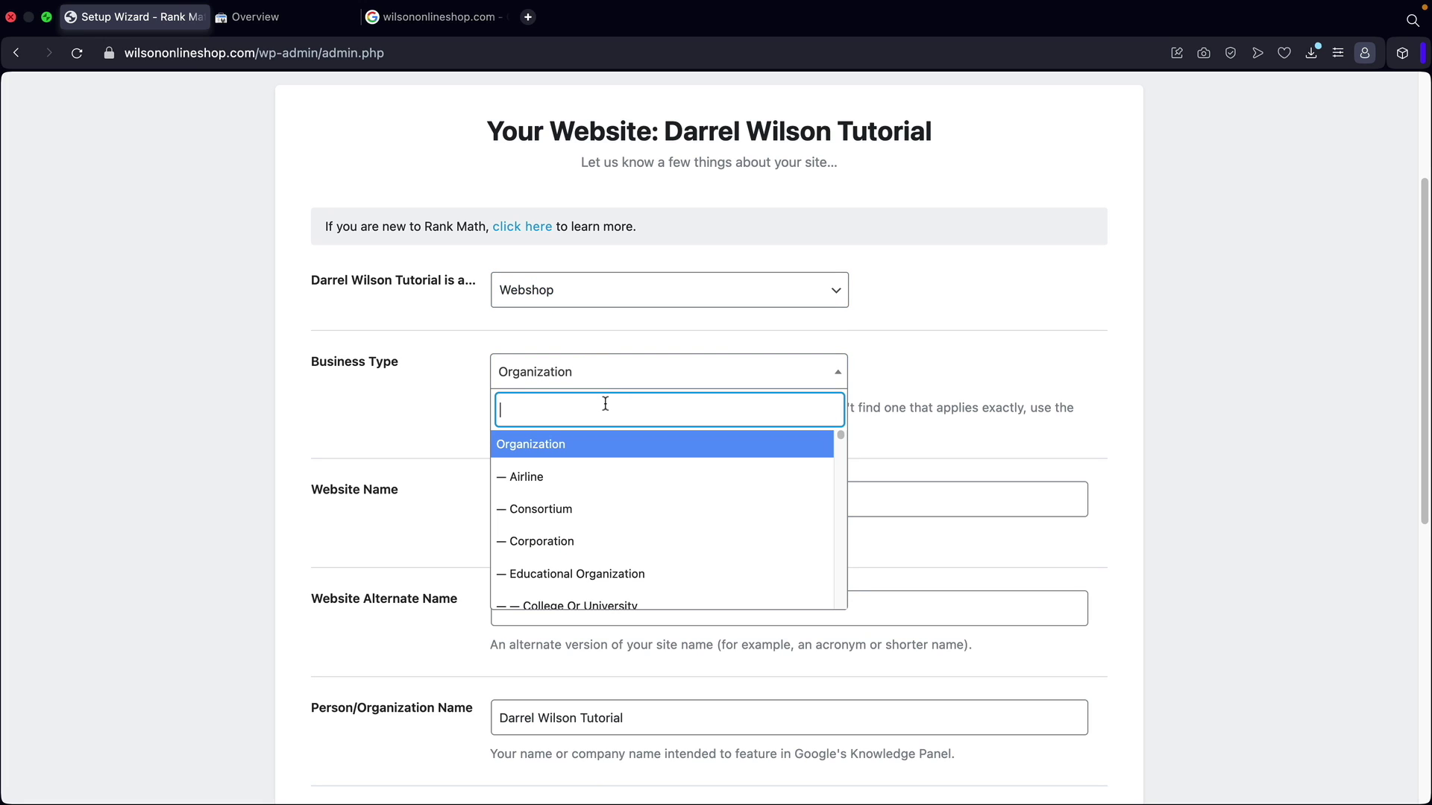
pyautogui.write('local business')
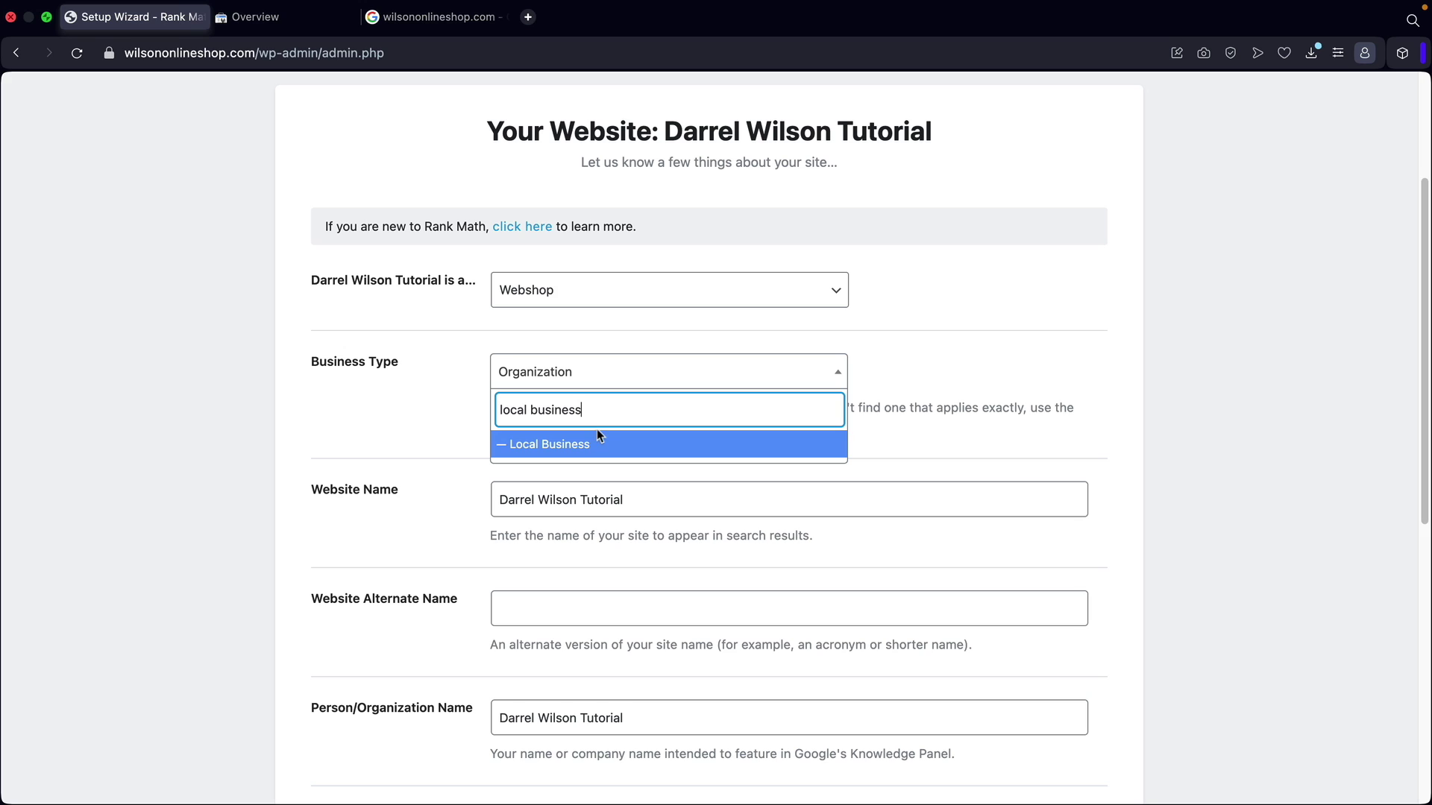
pyautogui.hotkey('alt', 'shift', 'Left')
pyautogui.hotkey('alt', 'shift', 'Left')
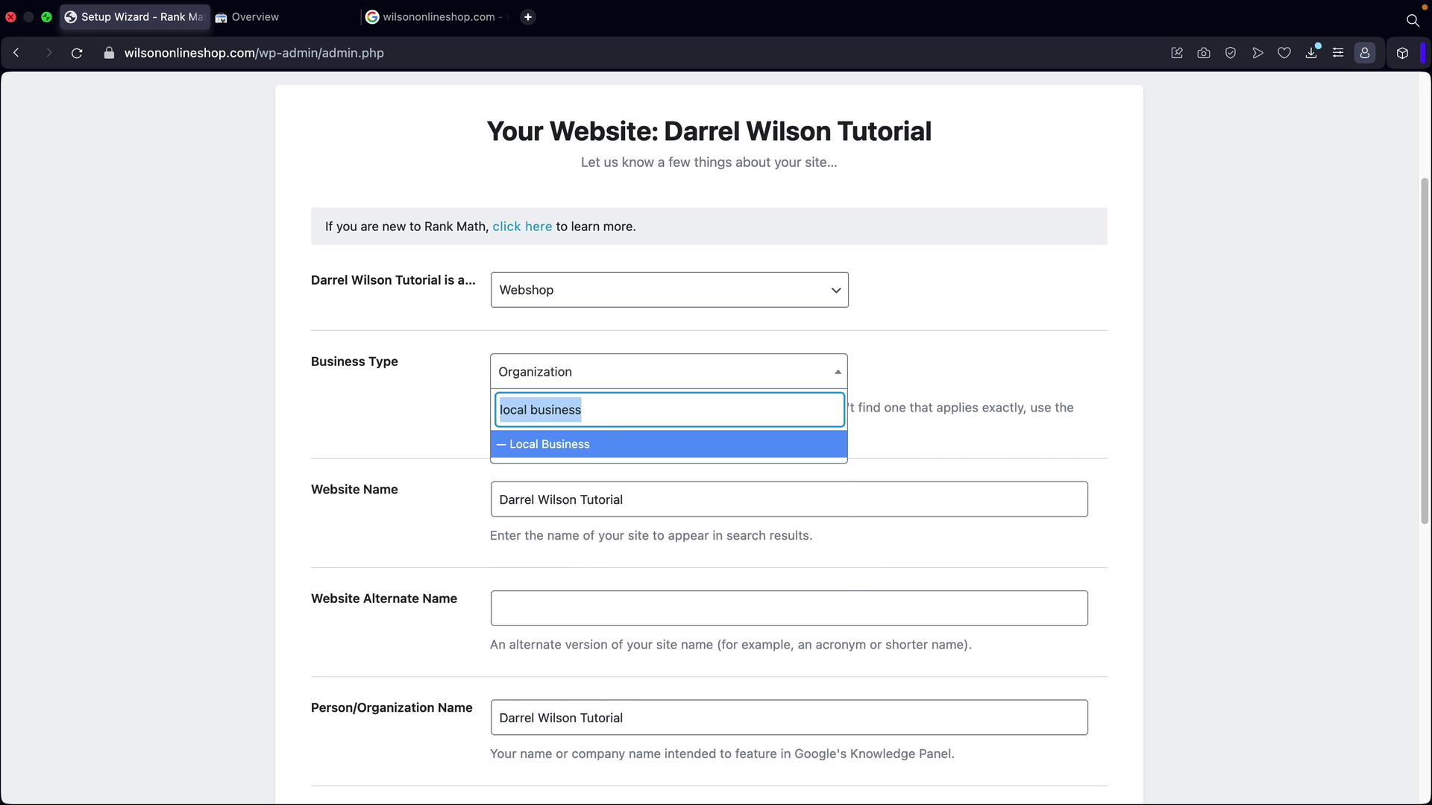
pyautogui.press('BackSpace')
pyautogui.scroll(-1, 594, 513)
pyautogui.scroll(-10, 595, 513)
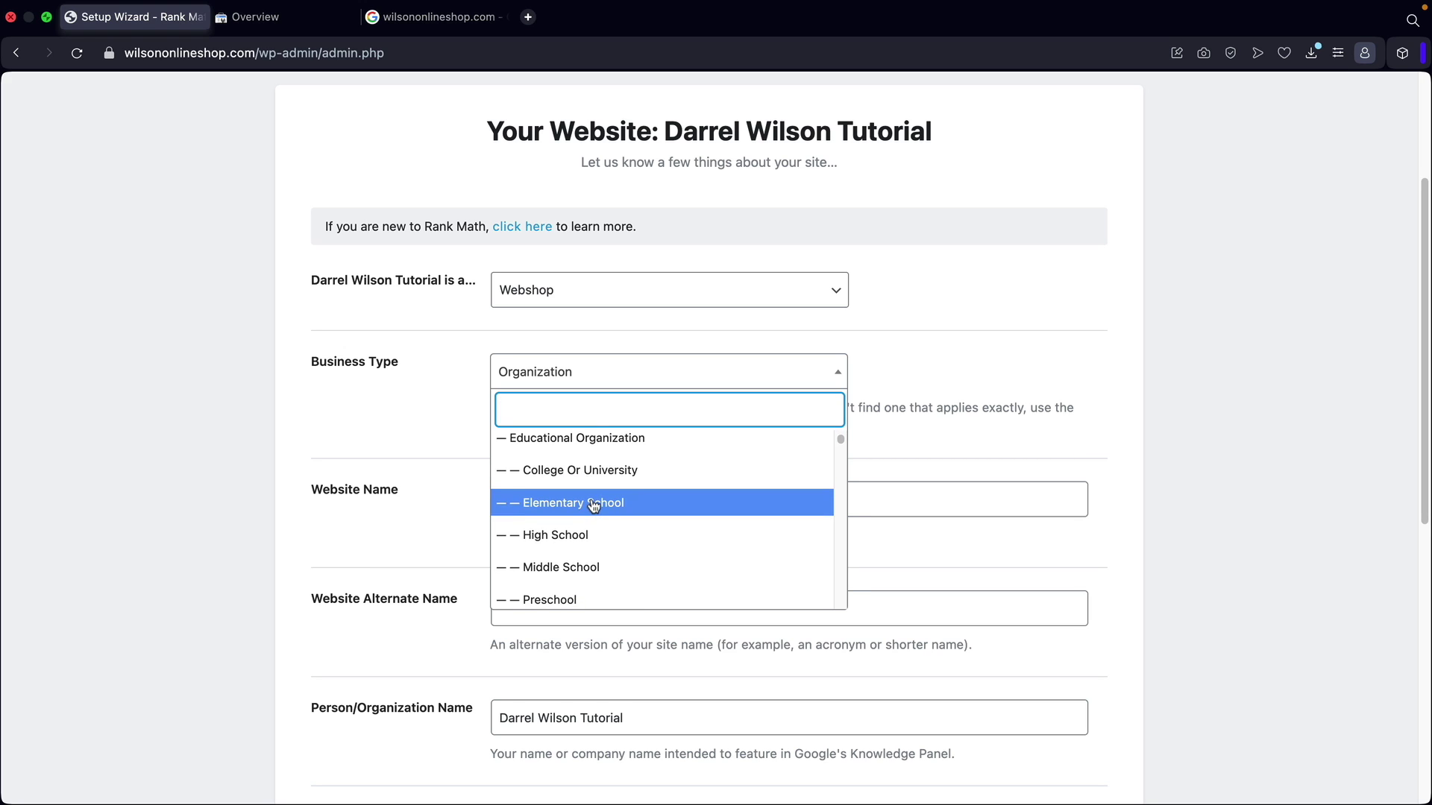
pyautogui.scroll(-12, 594, 507)
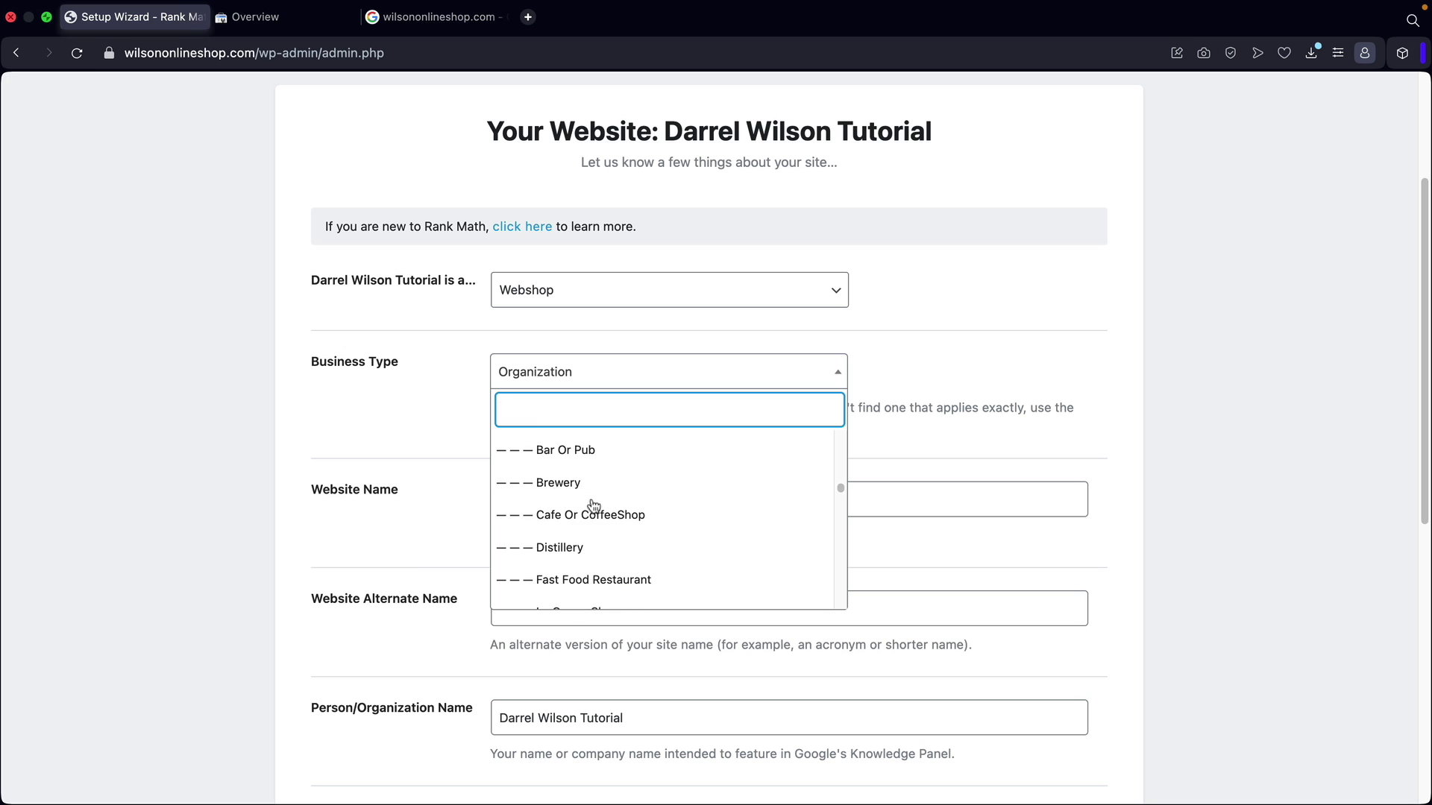
pyautogui.scroll(-10, 594, 507)
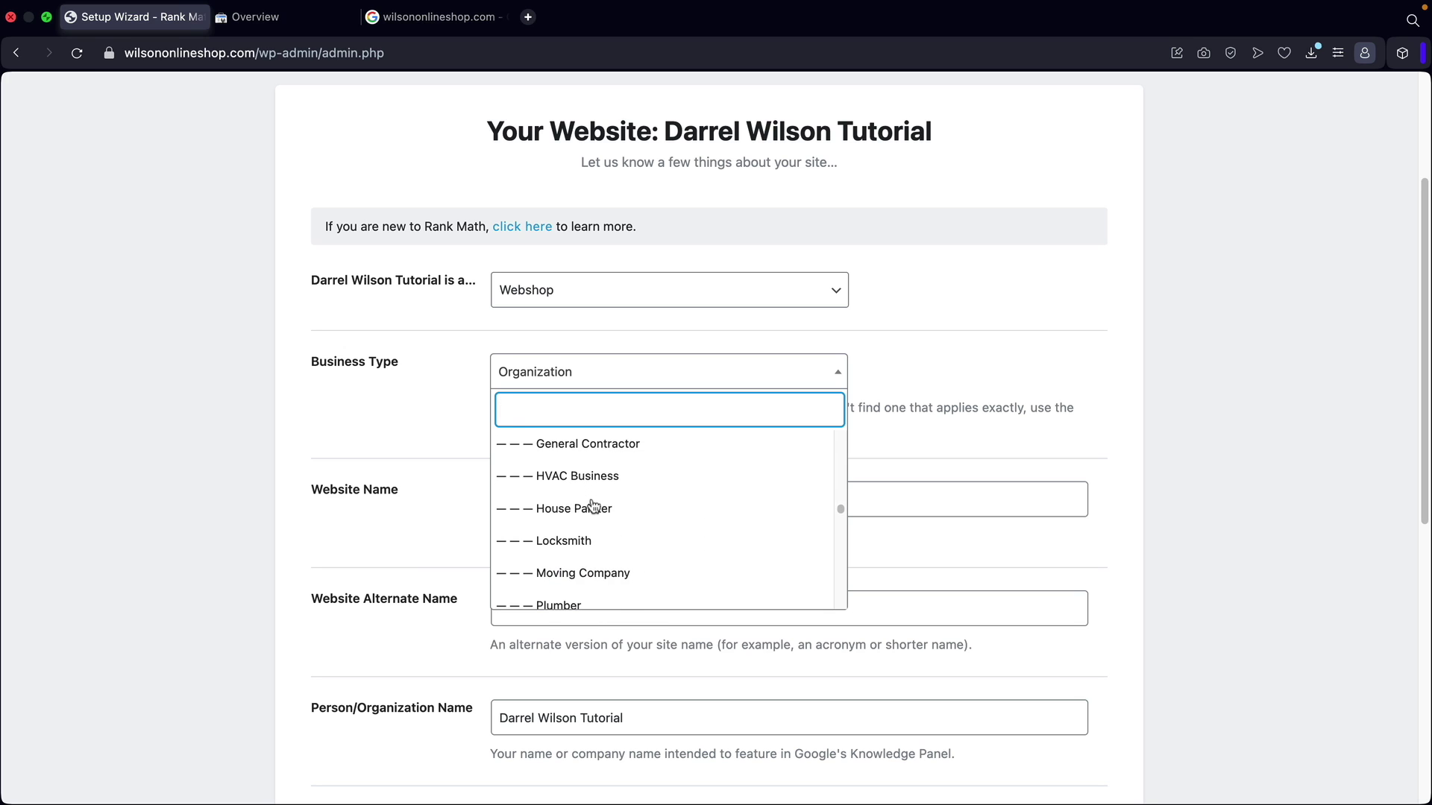
pyautogui.scroll(-2, 594, 502)
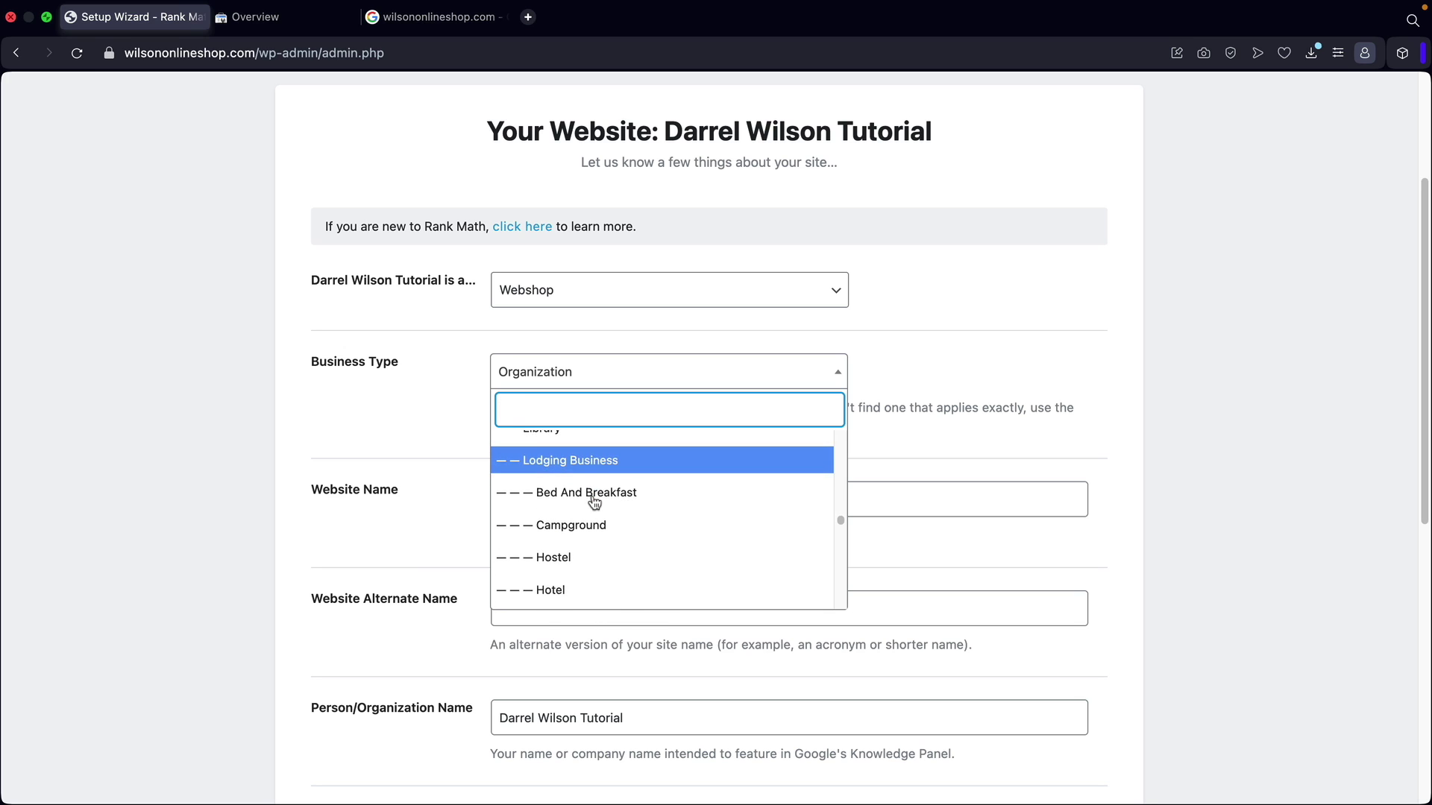
pyautogui.scroll(-5, 592, 502)
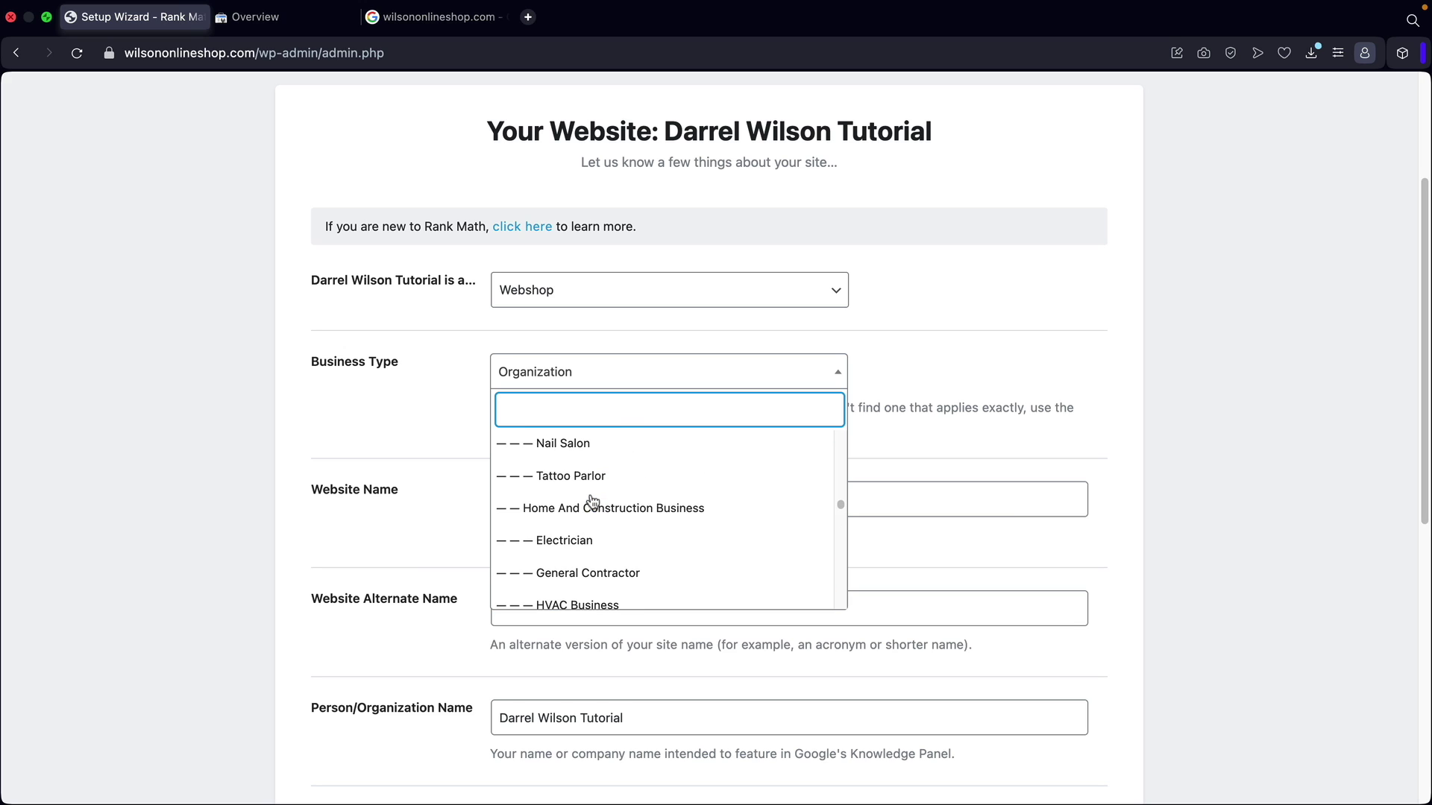
pyautogui.click(233, 440)
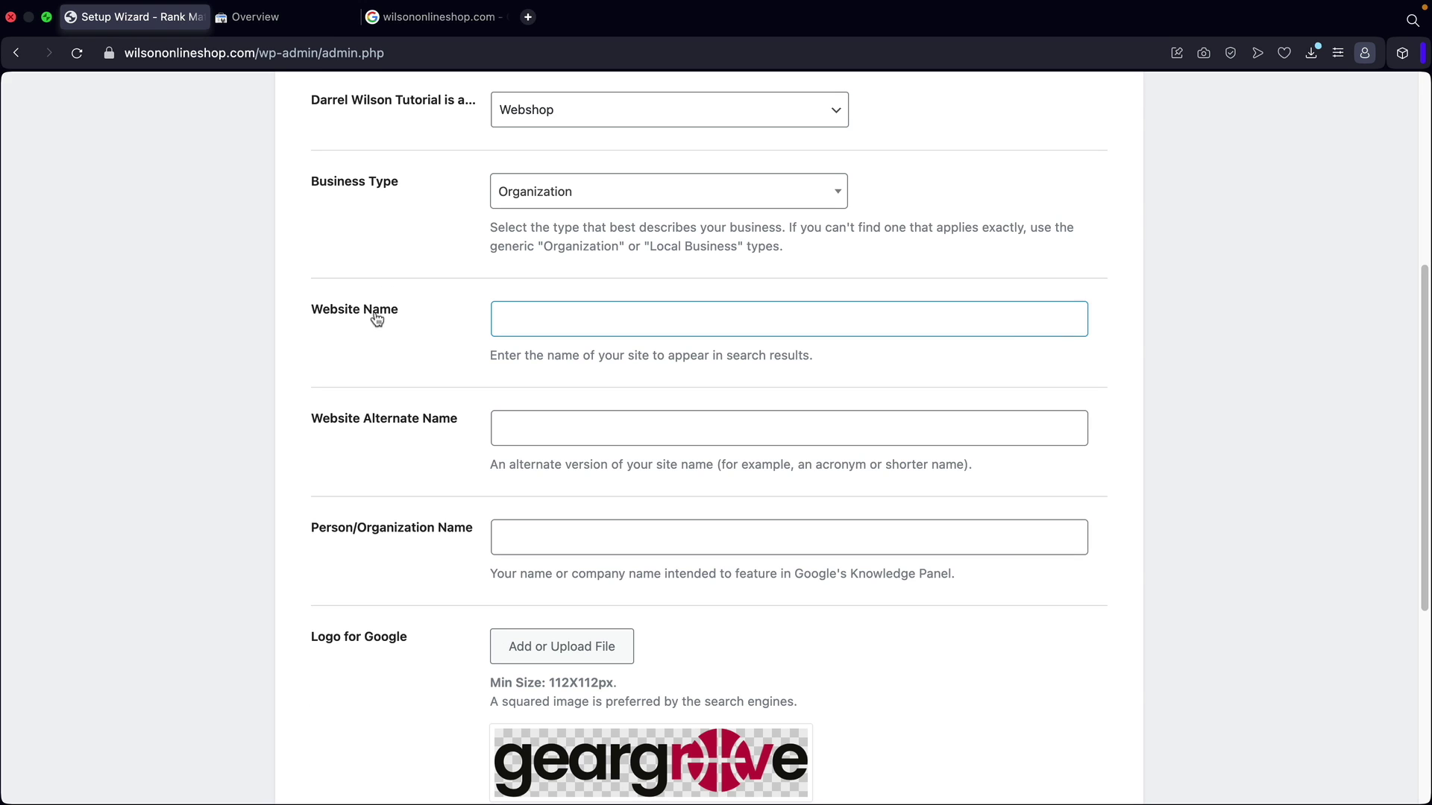
# Enter GearGrove as the website name.
pyautogui.click(568, 328)
pyautogui.click(569, 328)
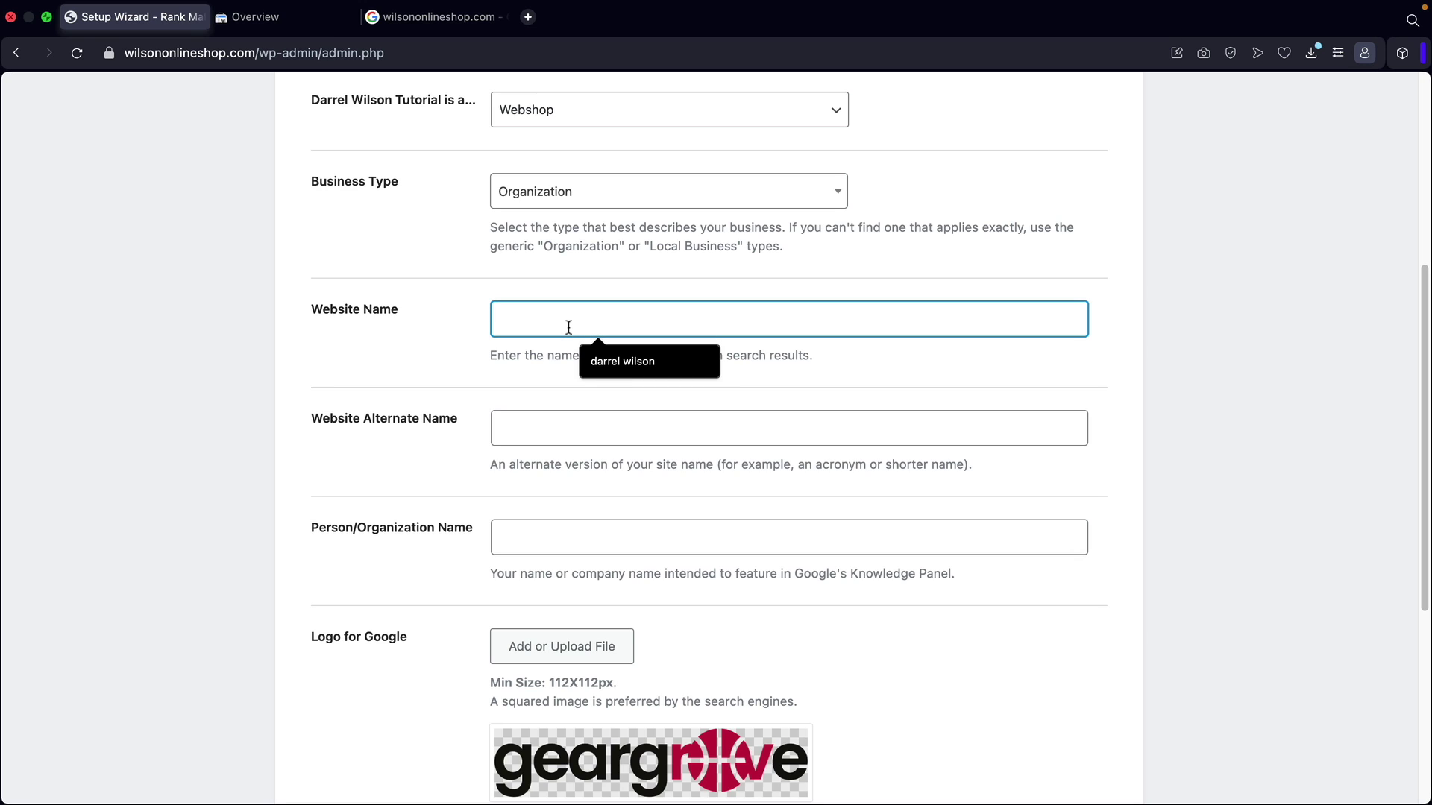
pyautogui.write('GearGrove')
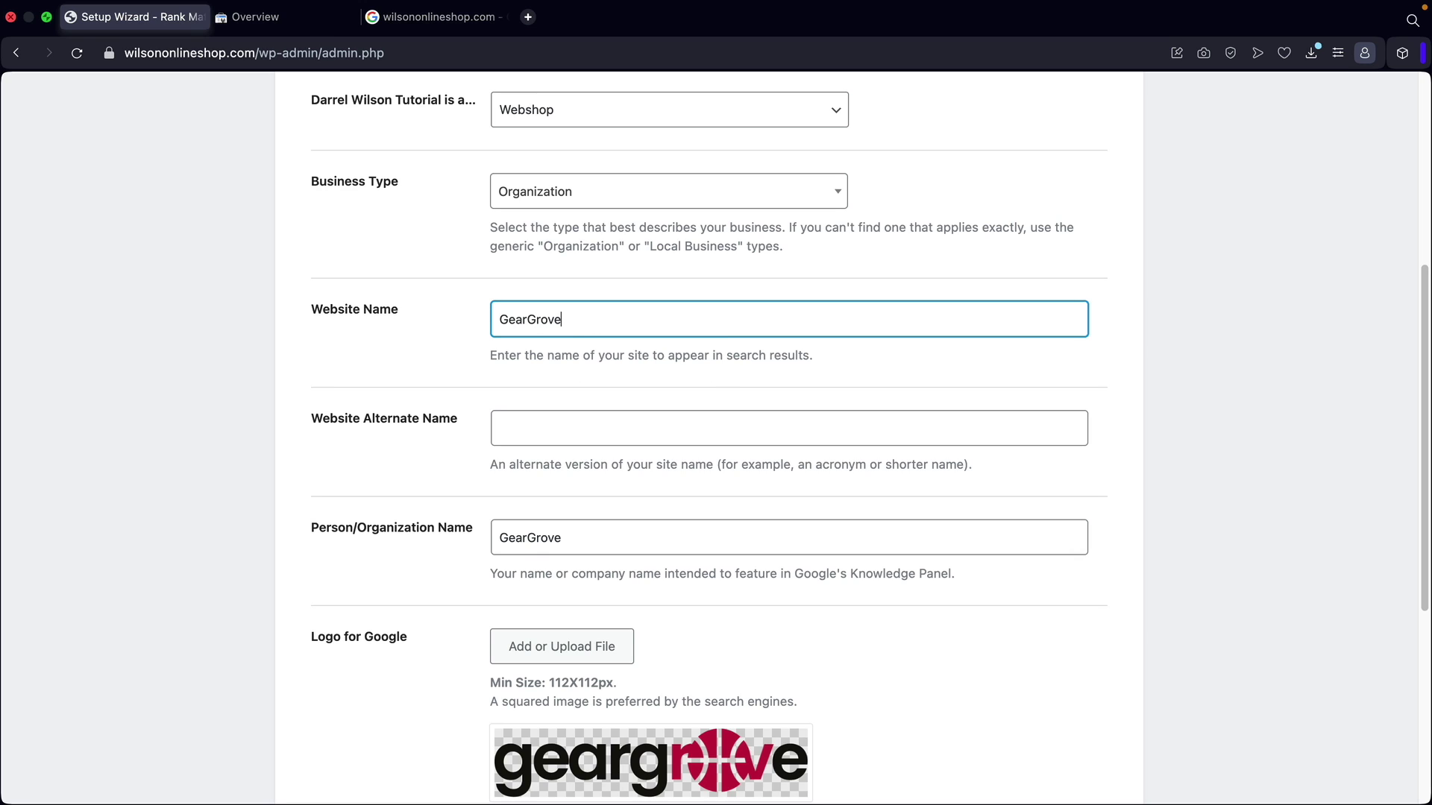
pyautogui.scroll(-1, 454, 419)
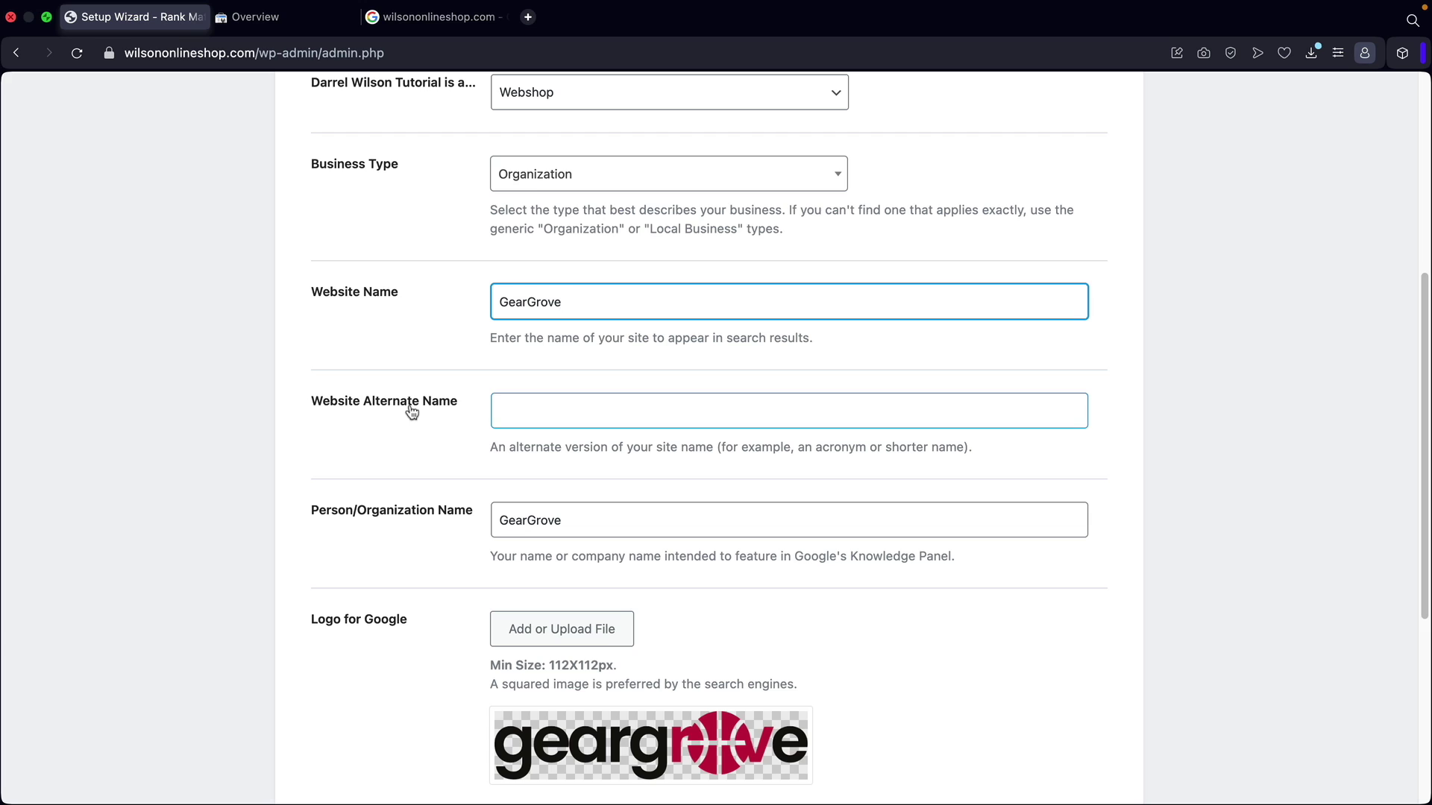
# Examine the alternate name, organization name and Google logo settings, comparing them with the Google search results for wilsononlineshop.com.
pyautogui.click(519, 409)
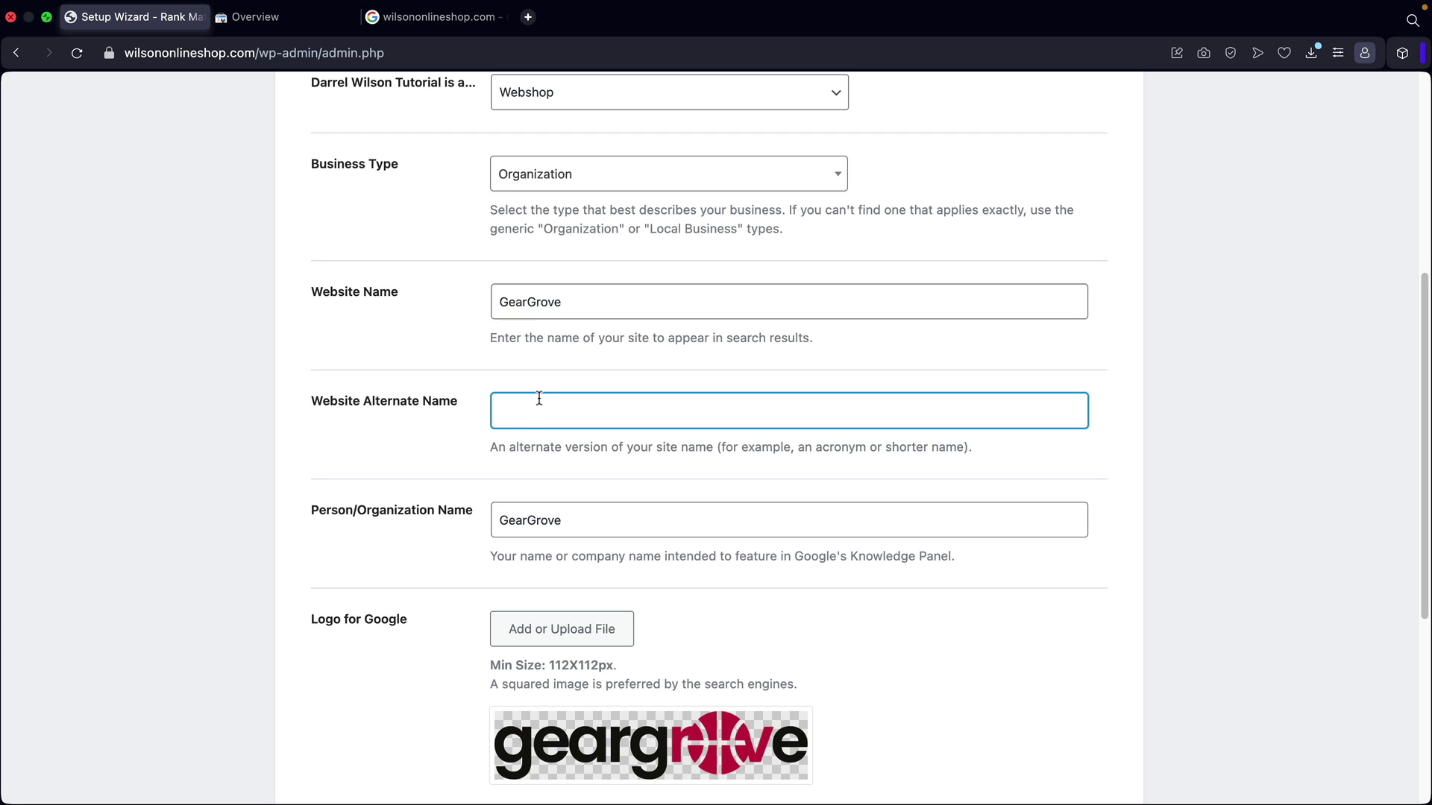
pyautogui.scroll(-3, 539, 398)
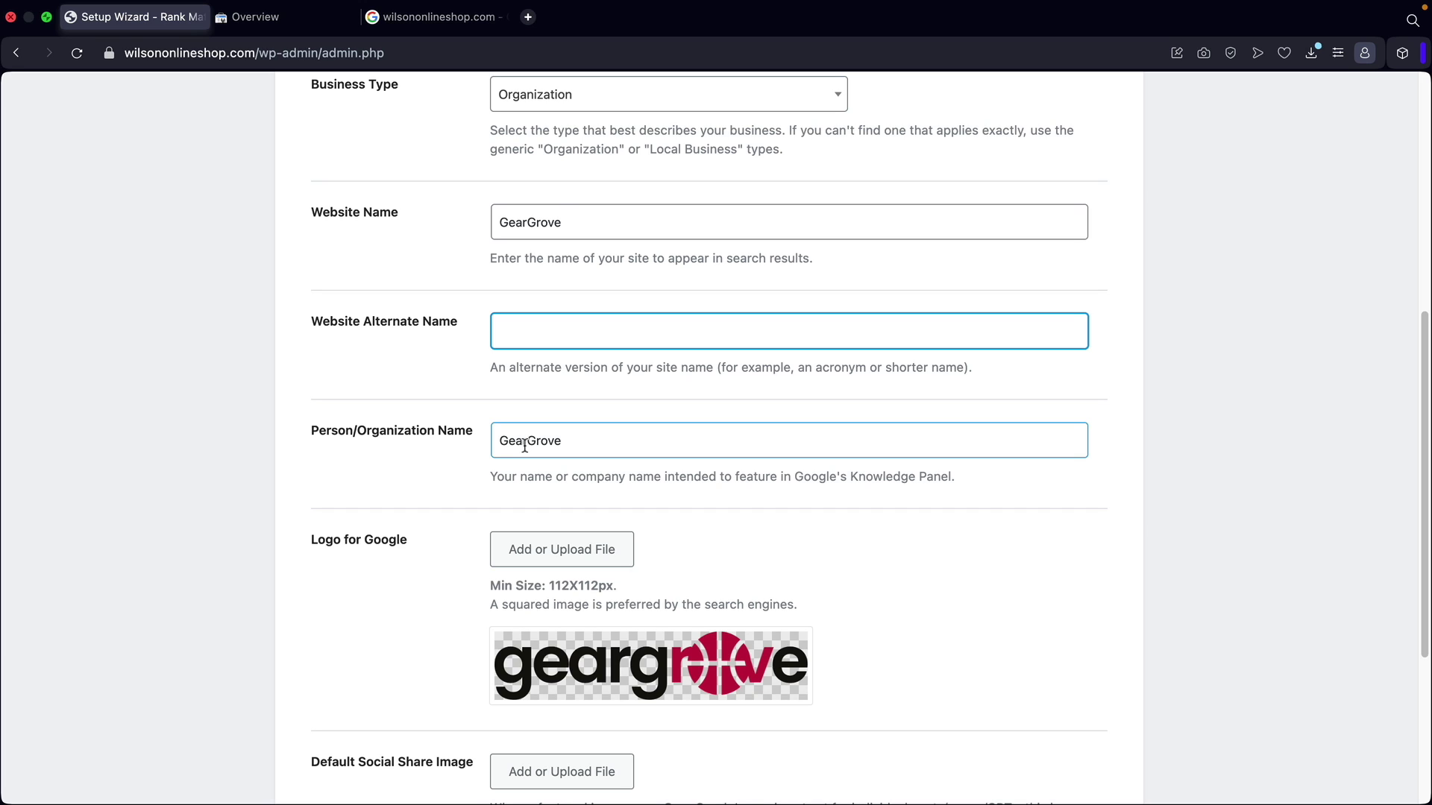
pyautogui.moveTo(796, 477); pyautogui.dragTo(988, 485)
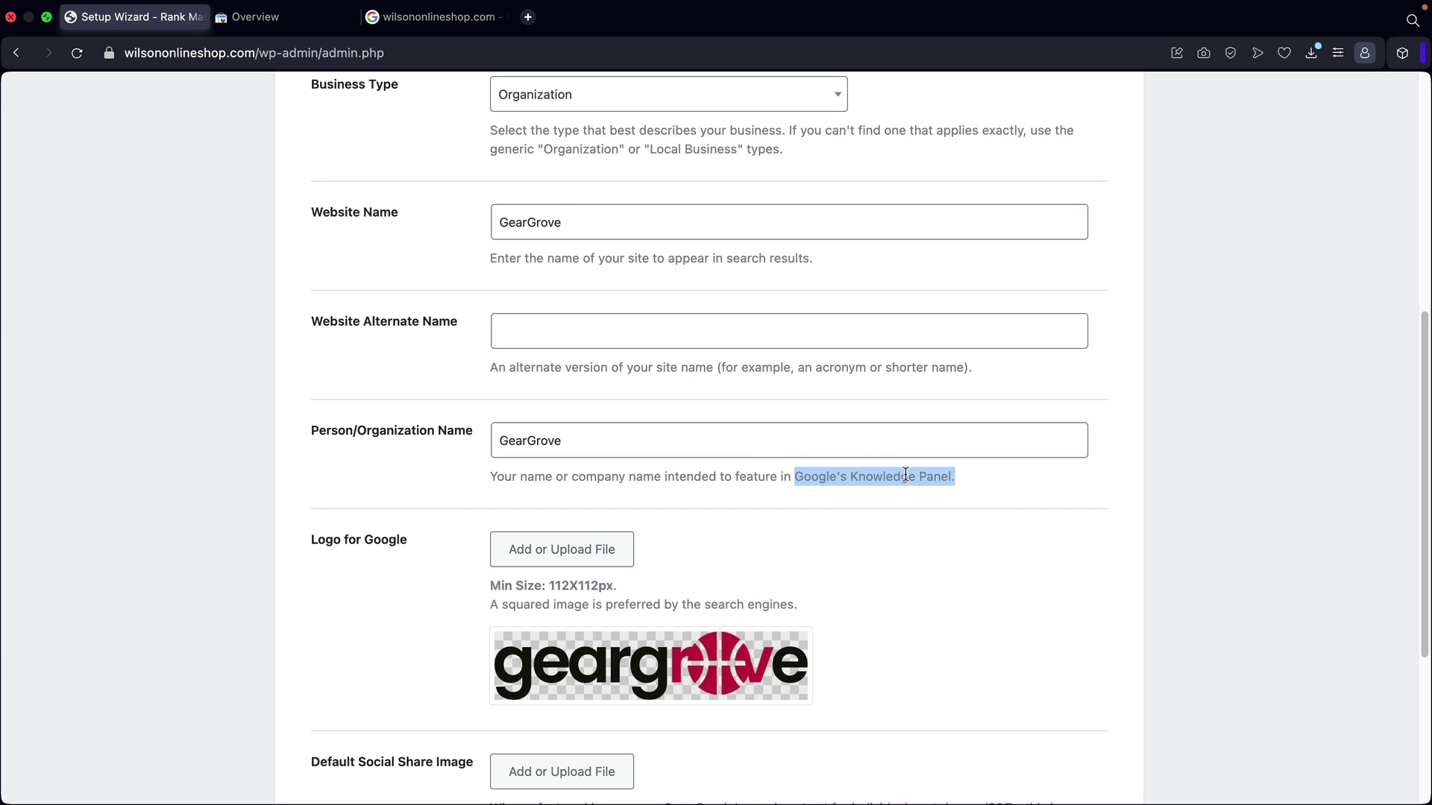
pyautogui.scroll(-3, 772, 474)
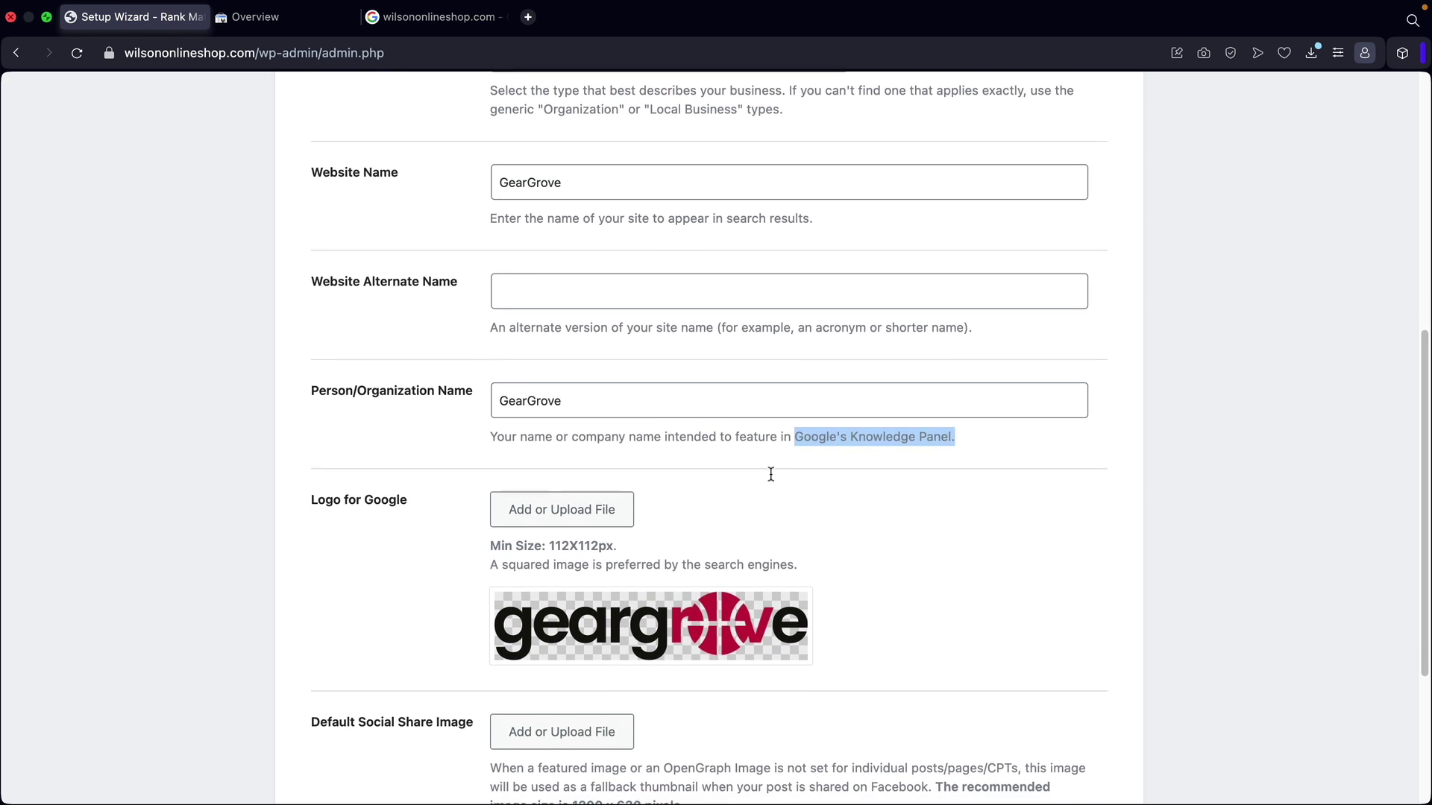
pyautogui.scroll(-2, 771, 474)
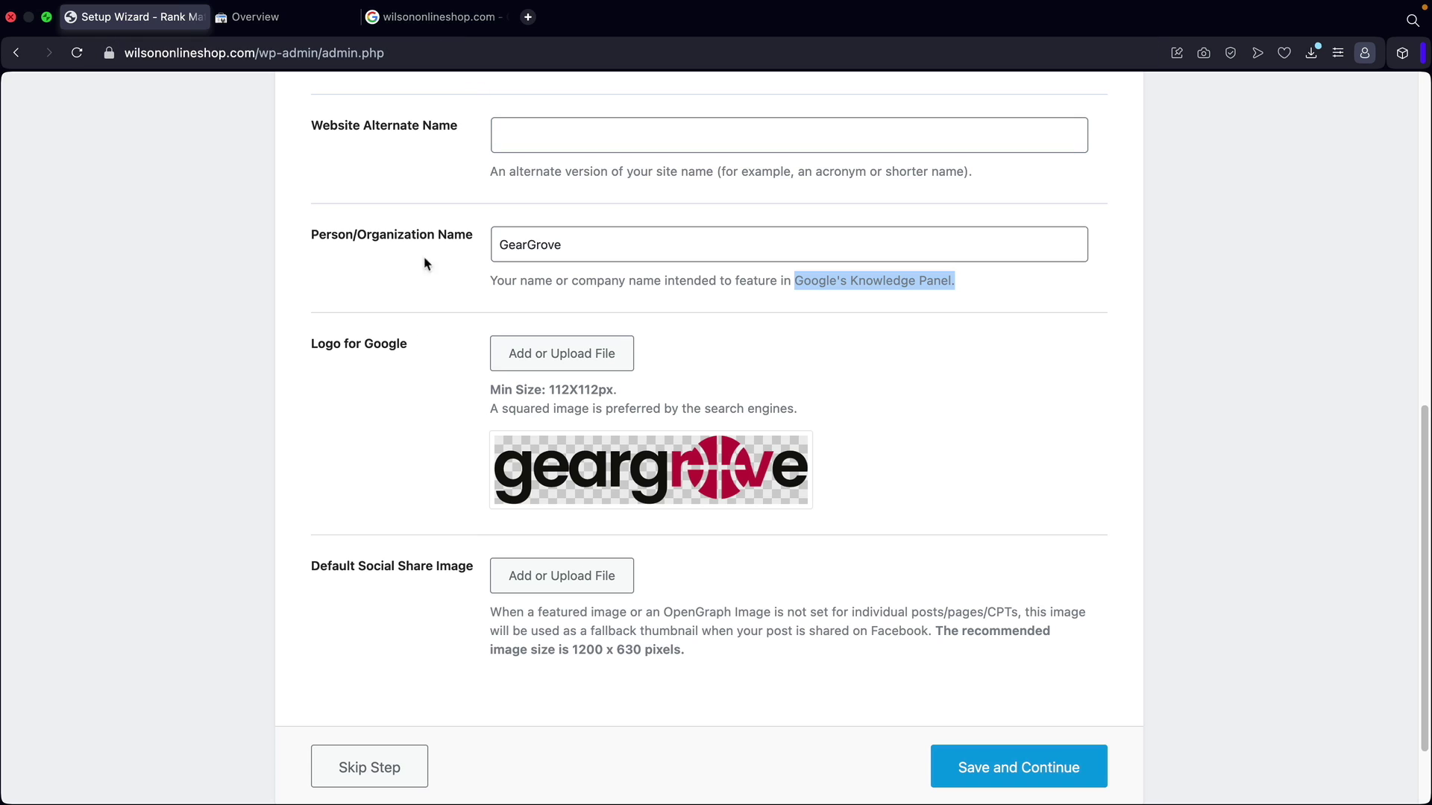
pyautogui.click(422, 24)
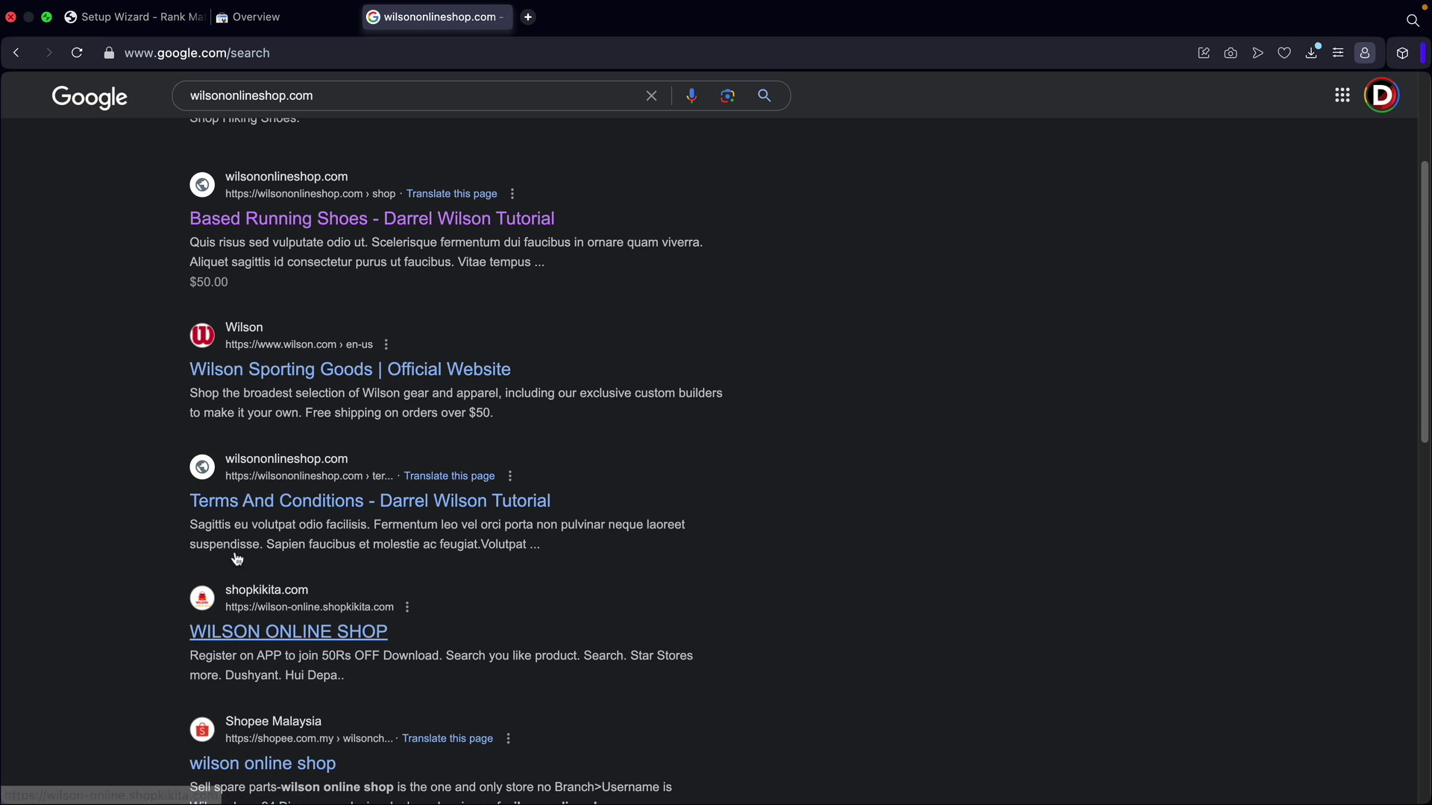
pyautogui.click(150, 18)
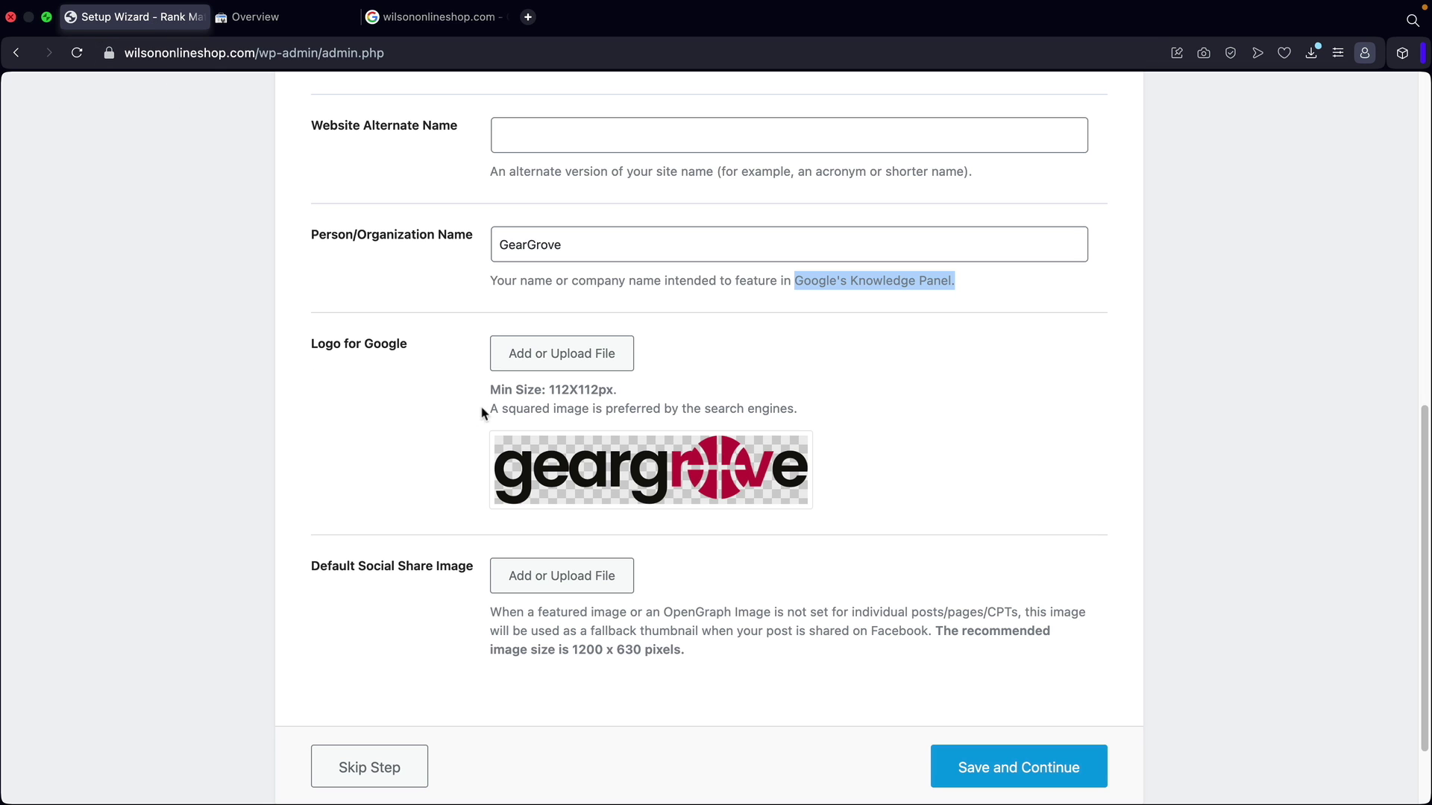
pyautogui.scroll(-3, 400, 373)
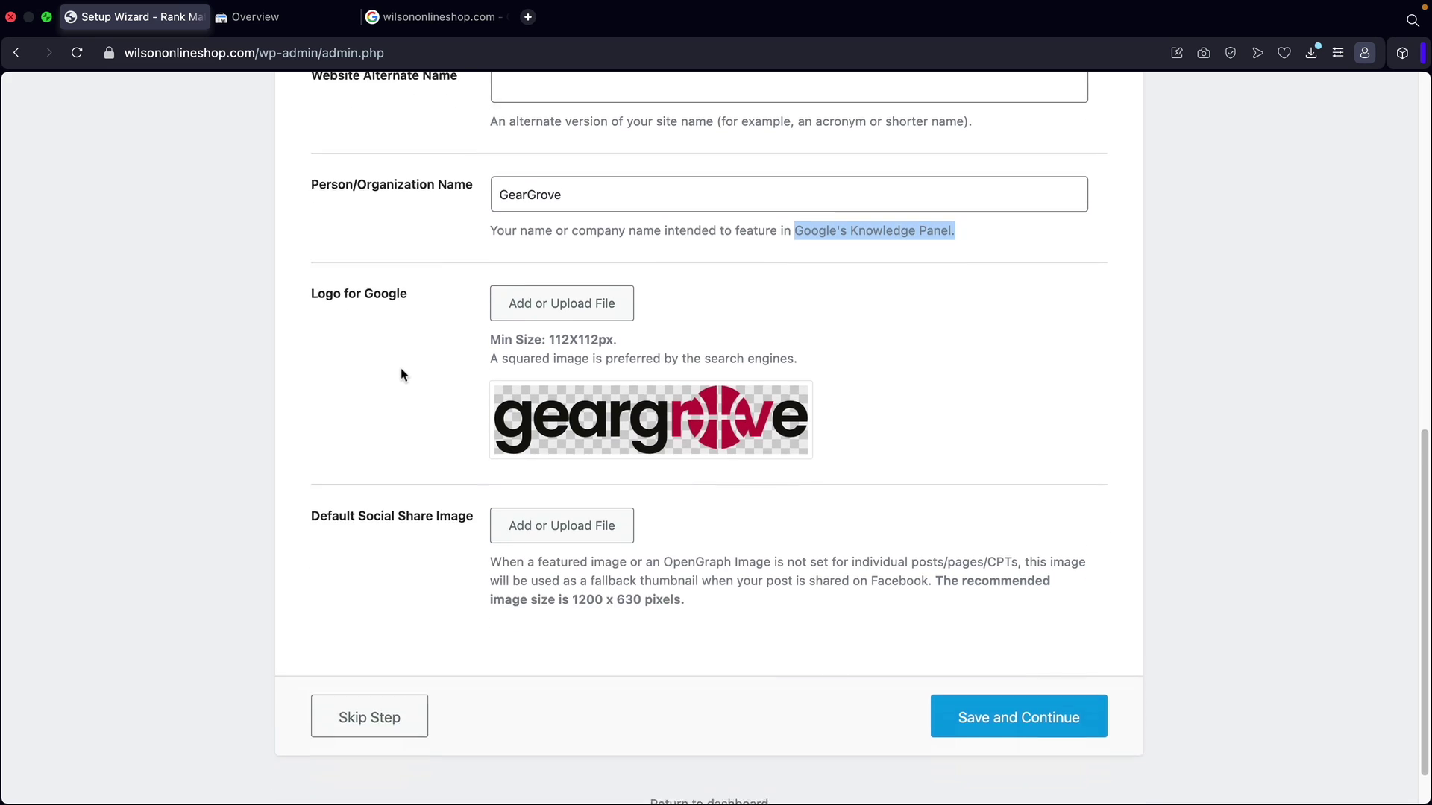
# Set the media library photo of the man cycling on the road as the default social share image and save the Your Site stage.
pyautogui.moveTo(320, 464); pyautogui.dragTo(460, 472)
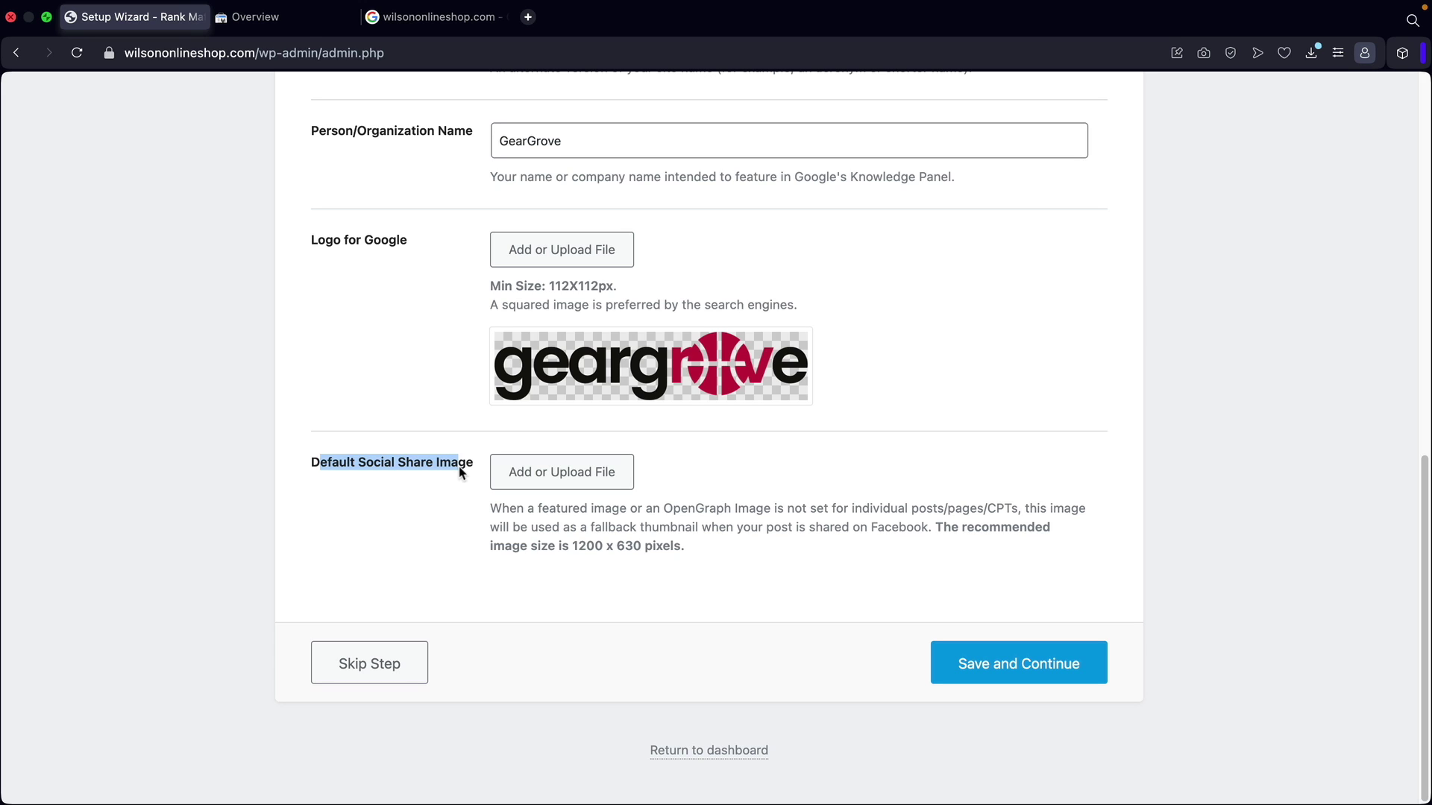
pyautogui.click(608, 483)
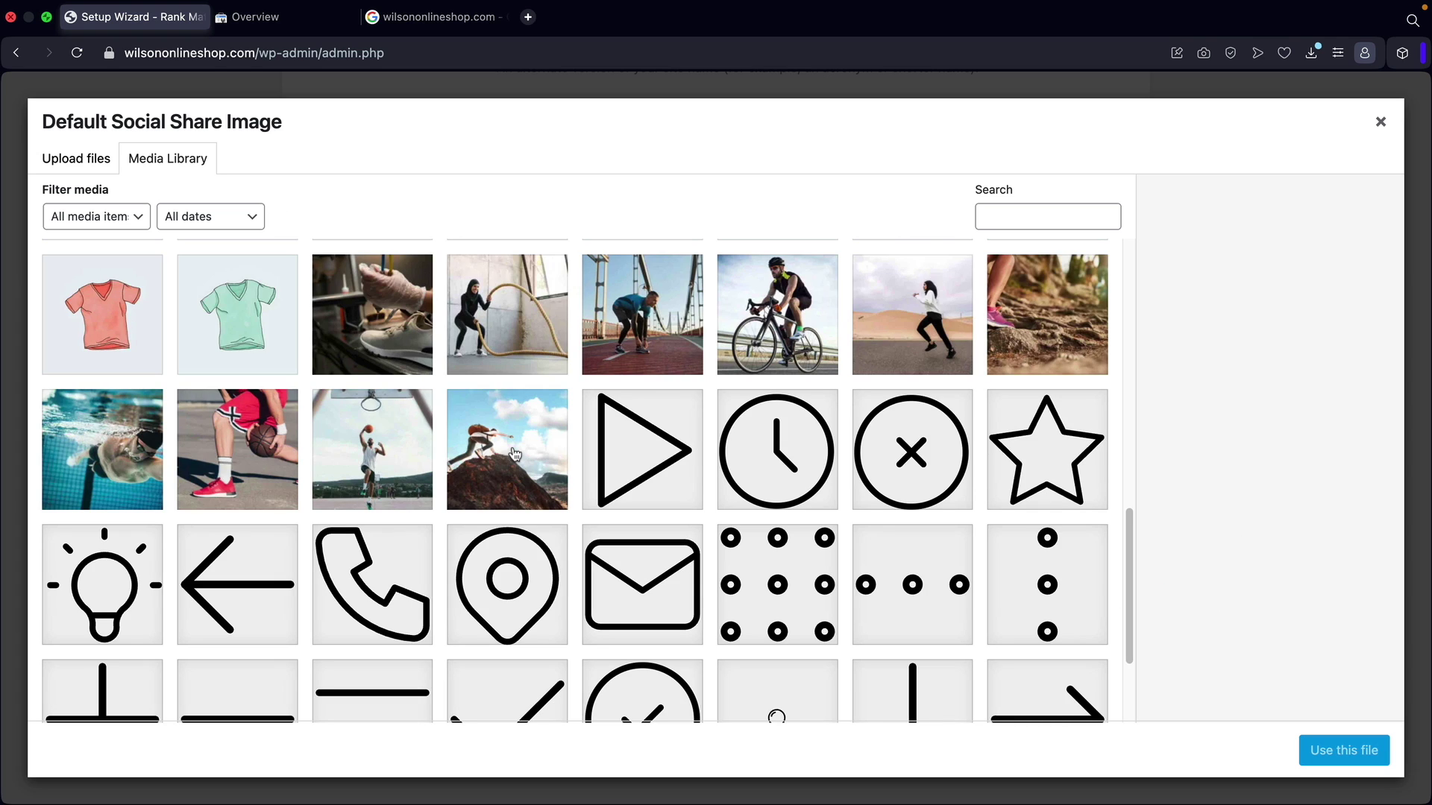
pyautogui.click(785, 317)
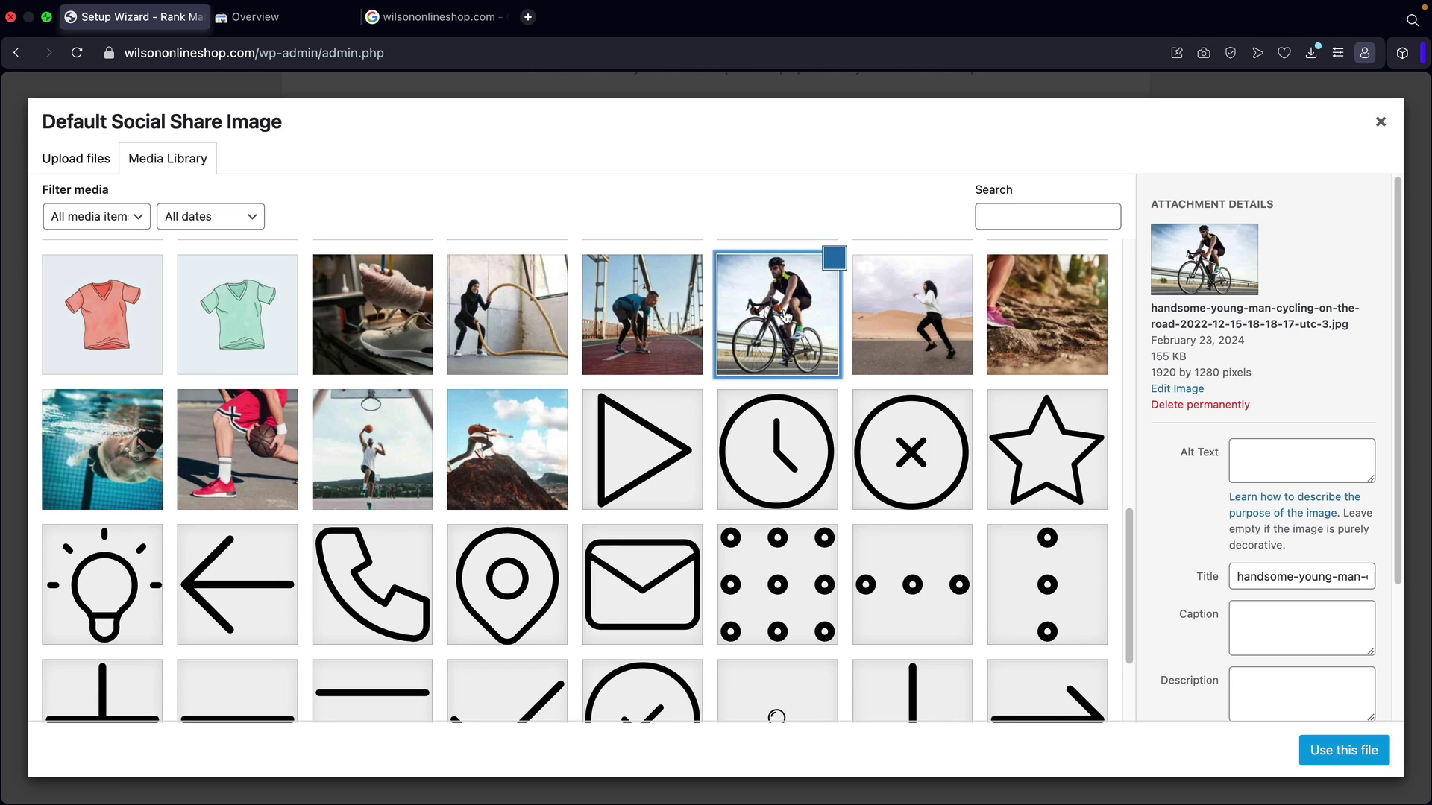
pyautogui.click(1362, 758)
pyautogui.scroll(-2, 1096, 615)
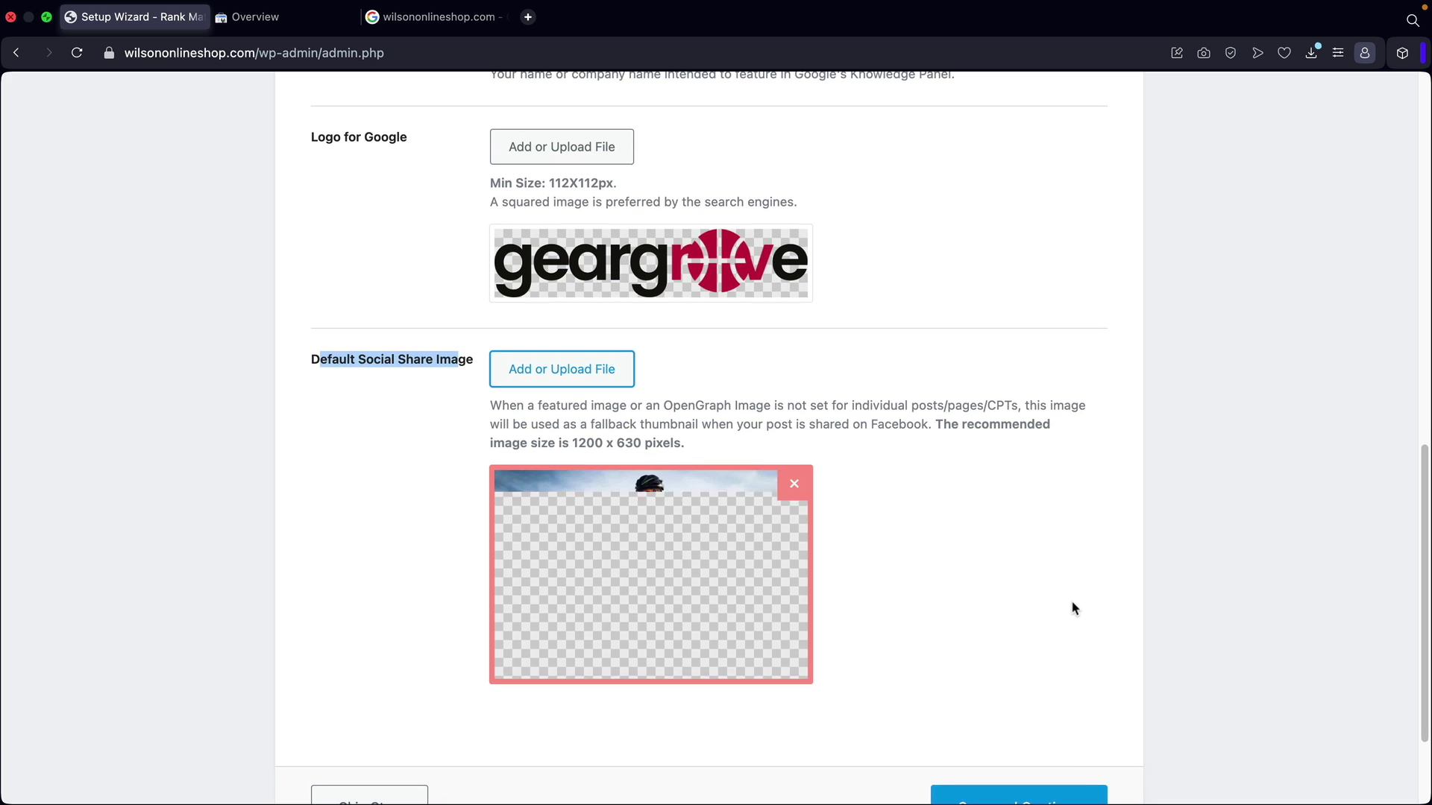
pyautogui.scroll(-3, 1071, 607)
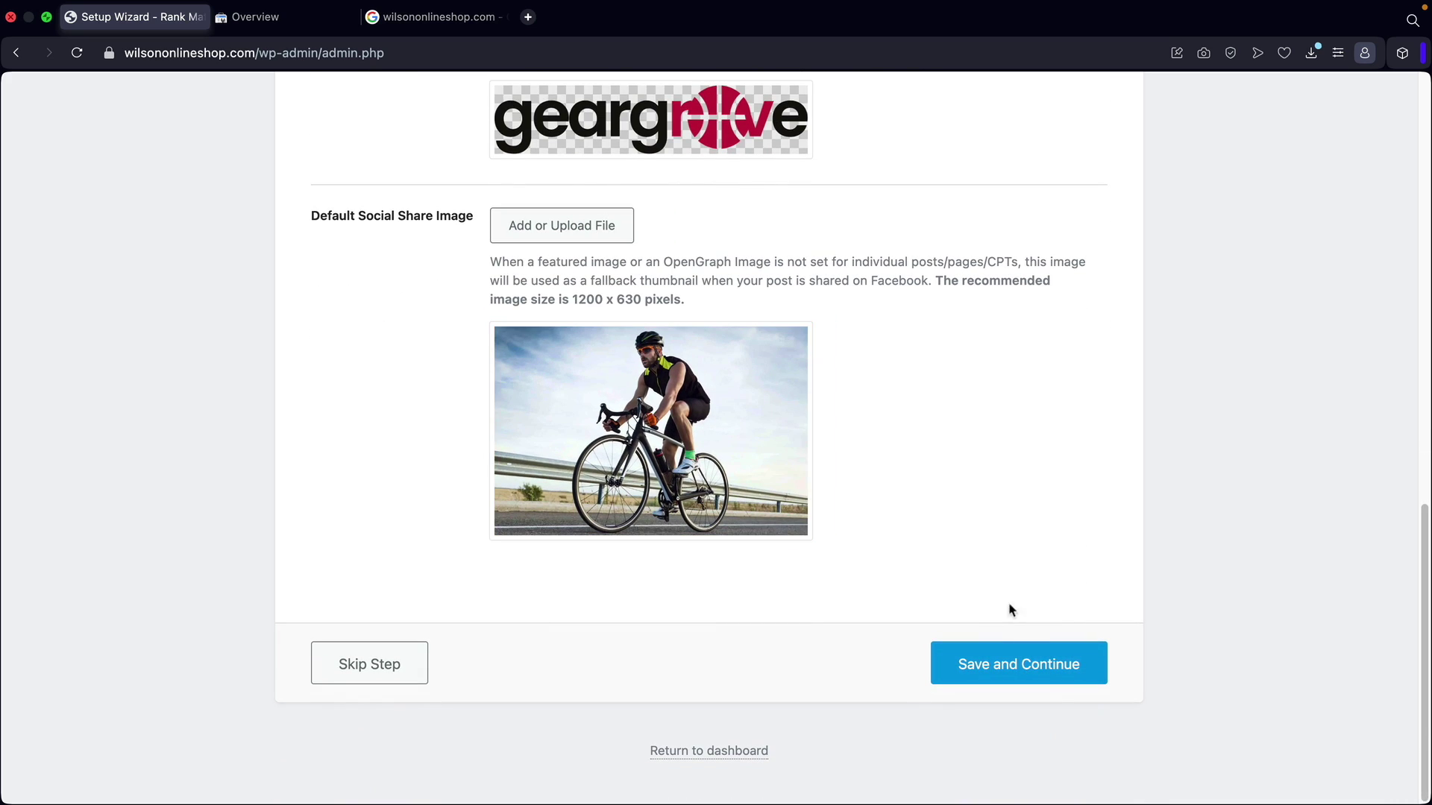
pyautogui.click(1019, 662)
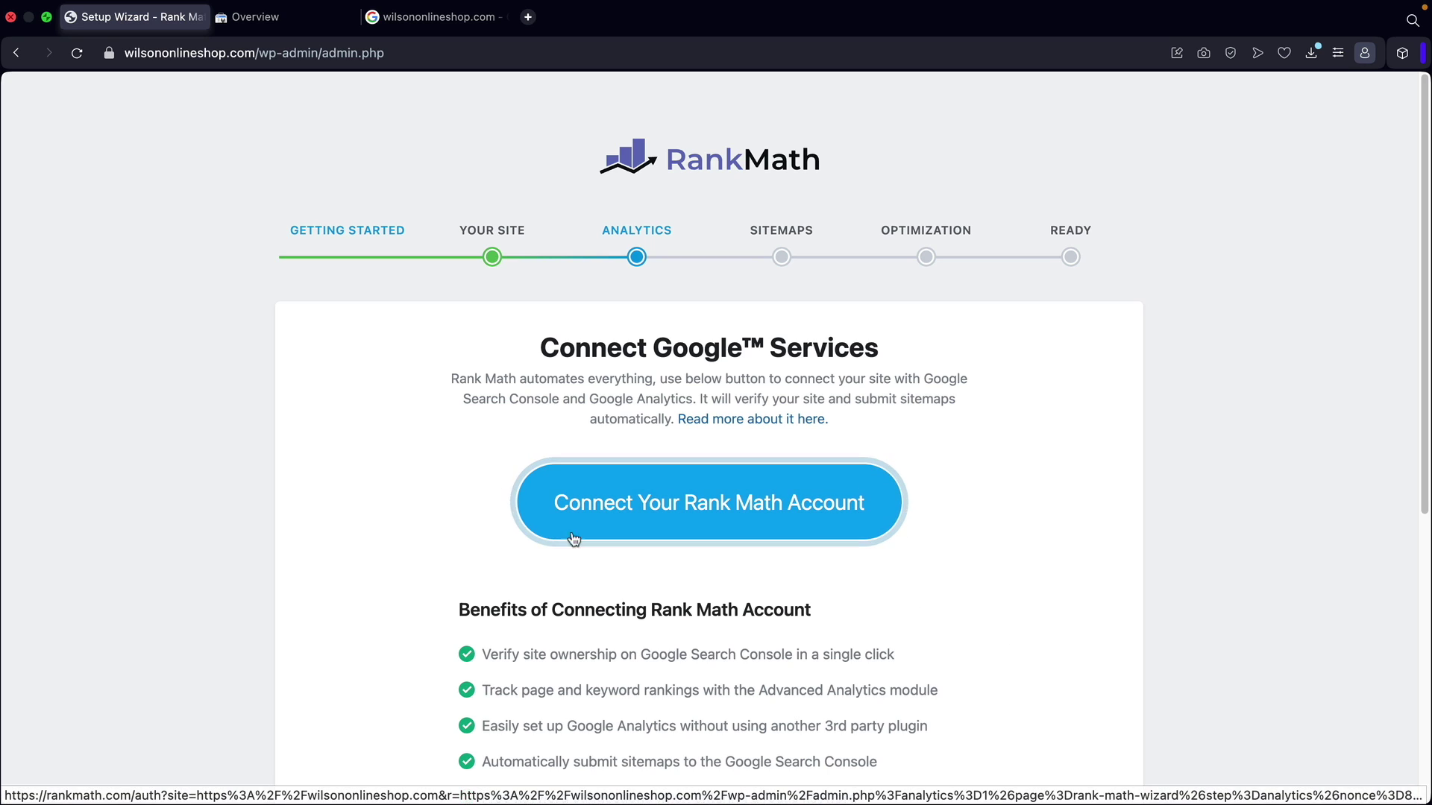
# Continue past the Analytics stage without connecting a Rank Math account to Google services.
pyautogui.scroll(-5, 561, 545)
pyautogui.scroll(-1, 552, 542)
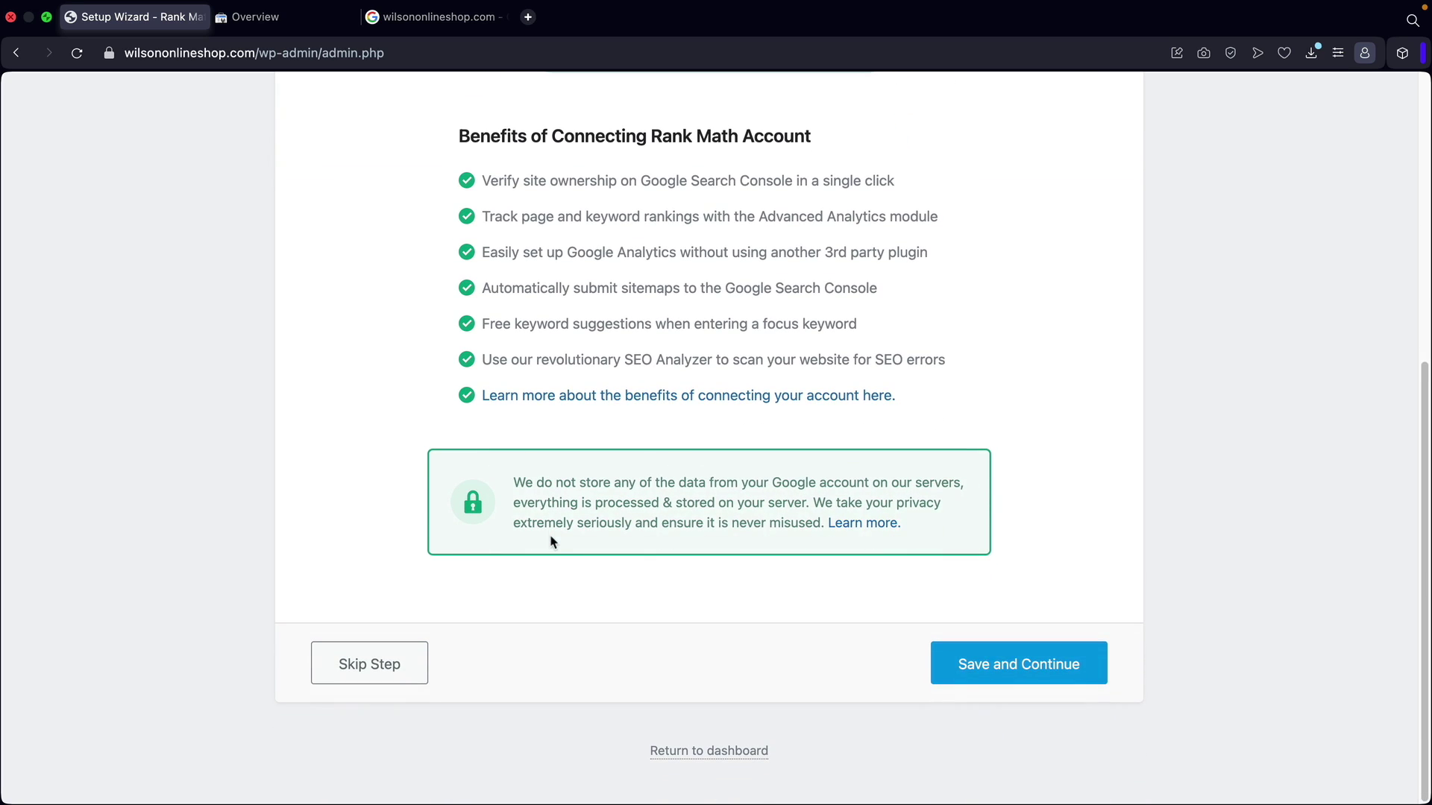
pyautogui.click(1054, 673)
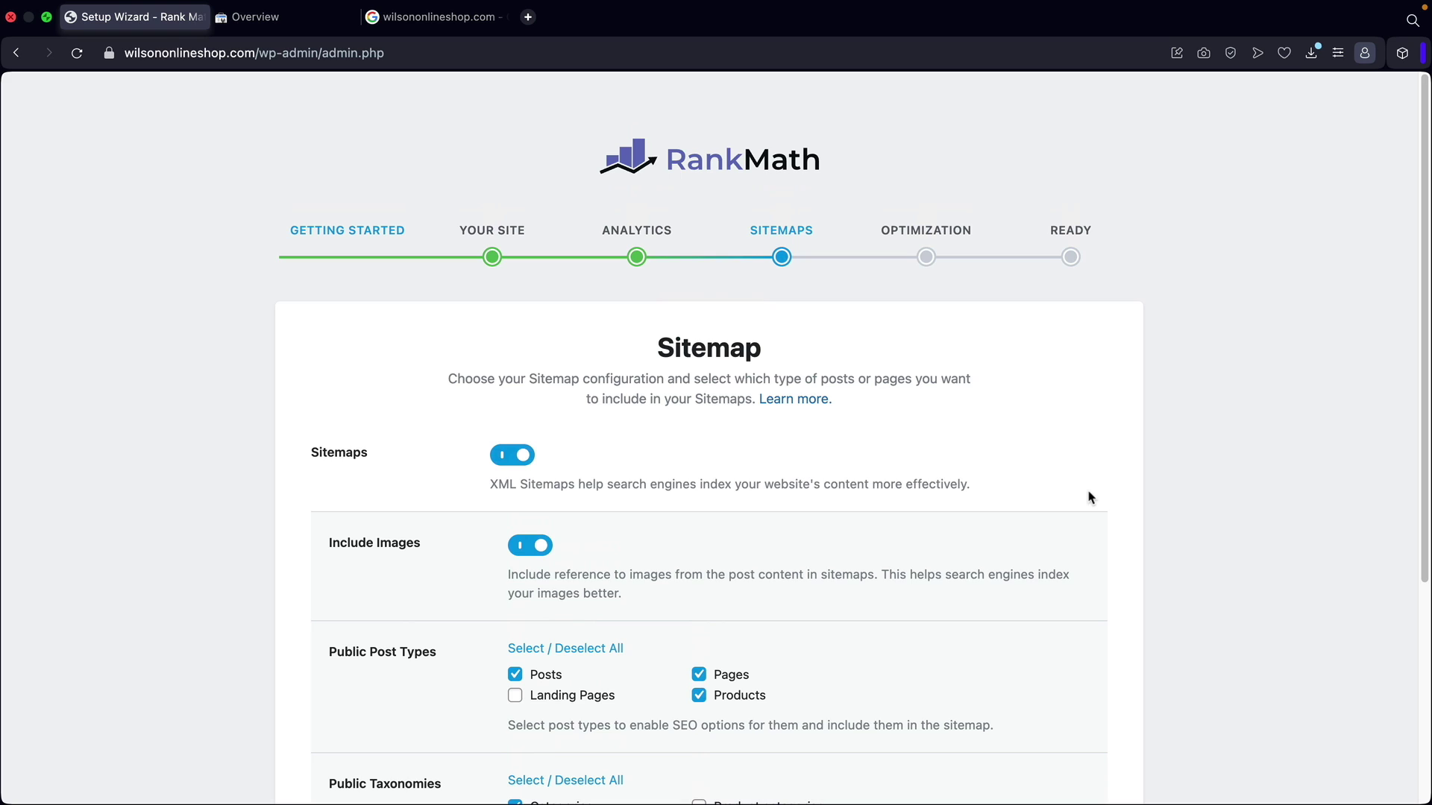
# Include product categories among the sitemap's public taxonomies, leaving landing pages out of the public post types.
pyautogui.scroll(-2, 1090, 497)
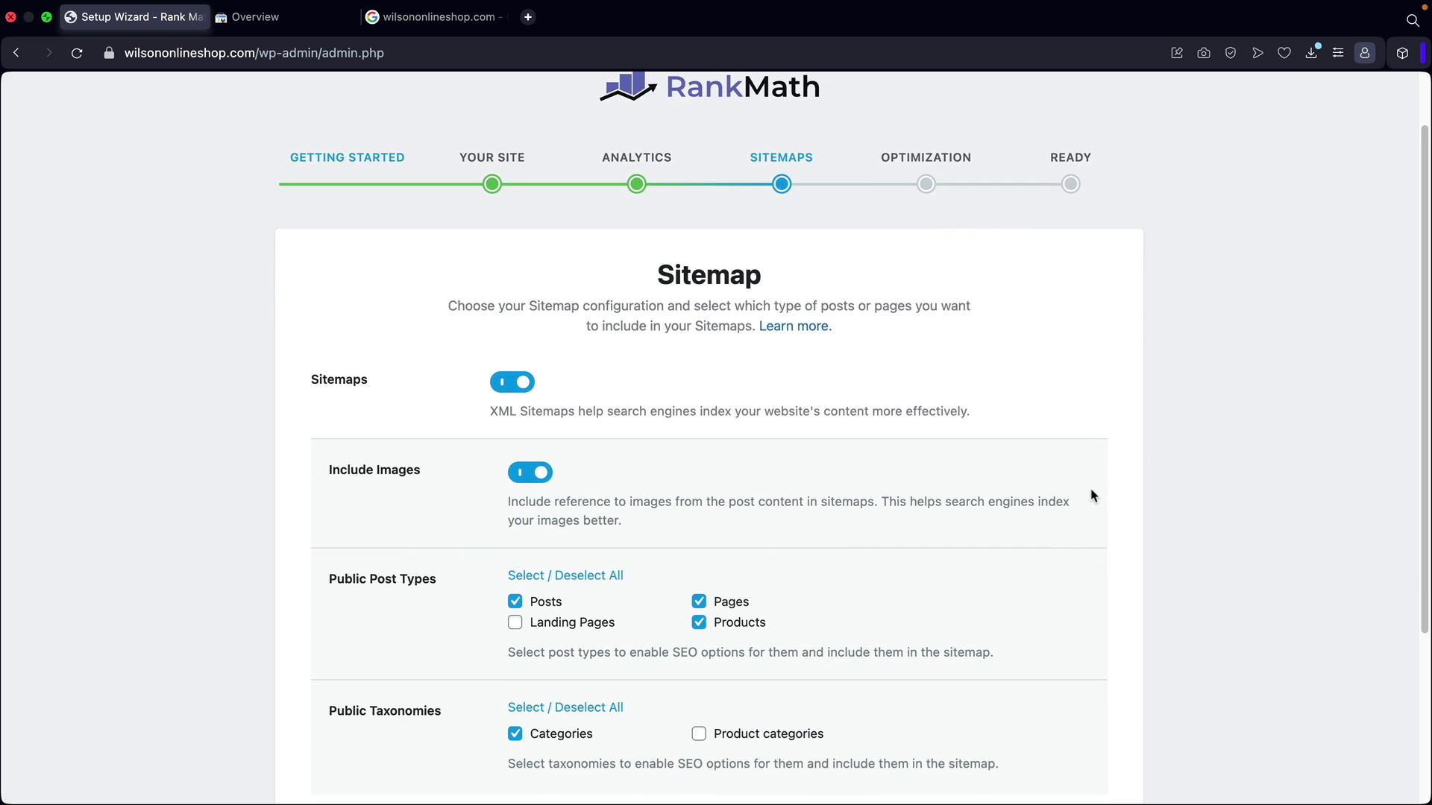
pyautogui.scroll(-2, 1090, 495)
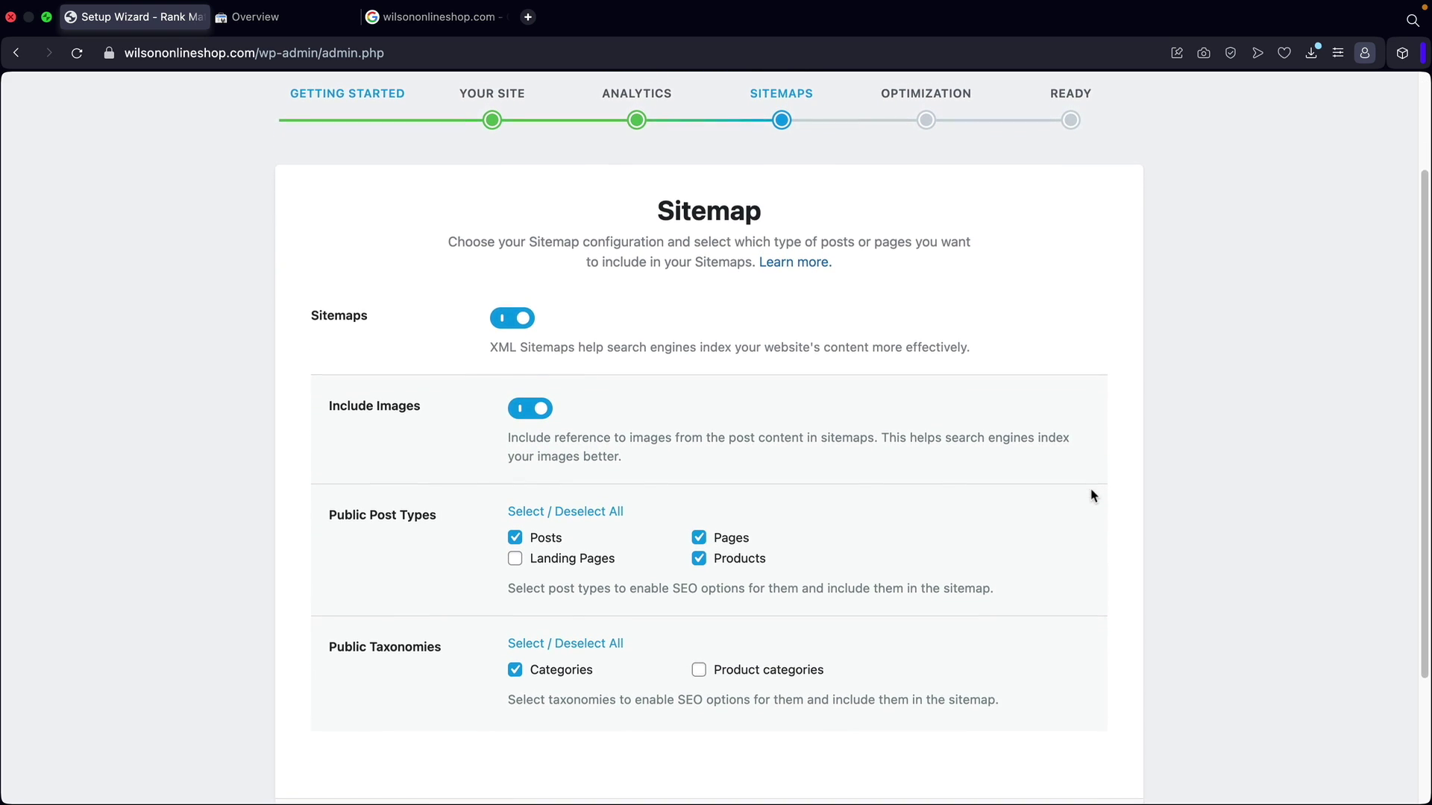
pyautogui.scroll(-3, 1091, 496)
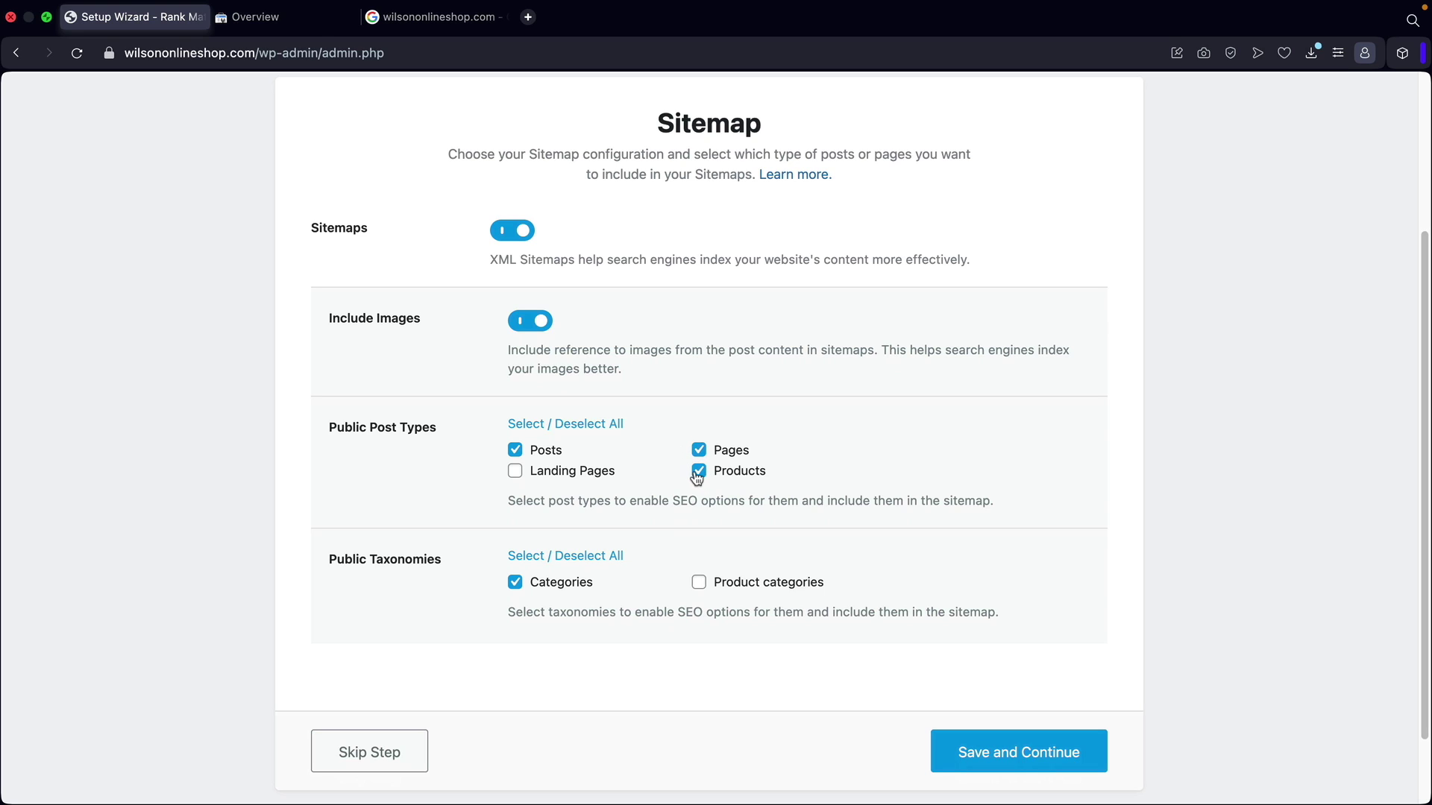
pyautogui.click(516, 475)
pyautogui.click(514, 472)
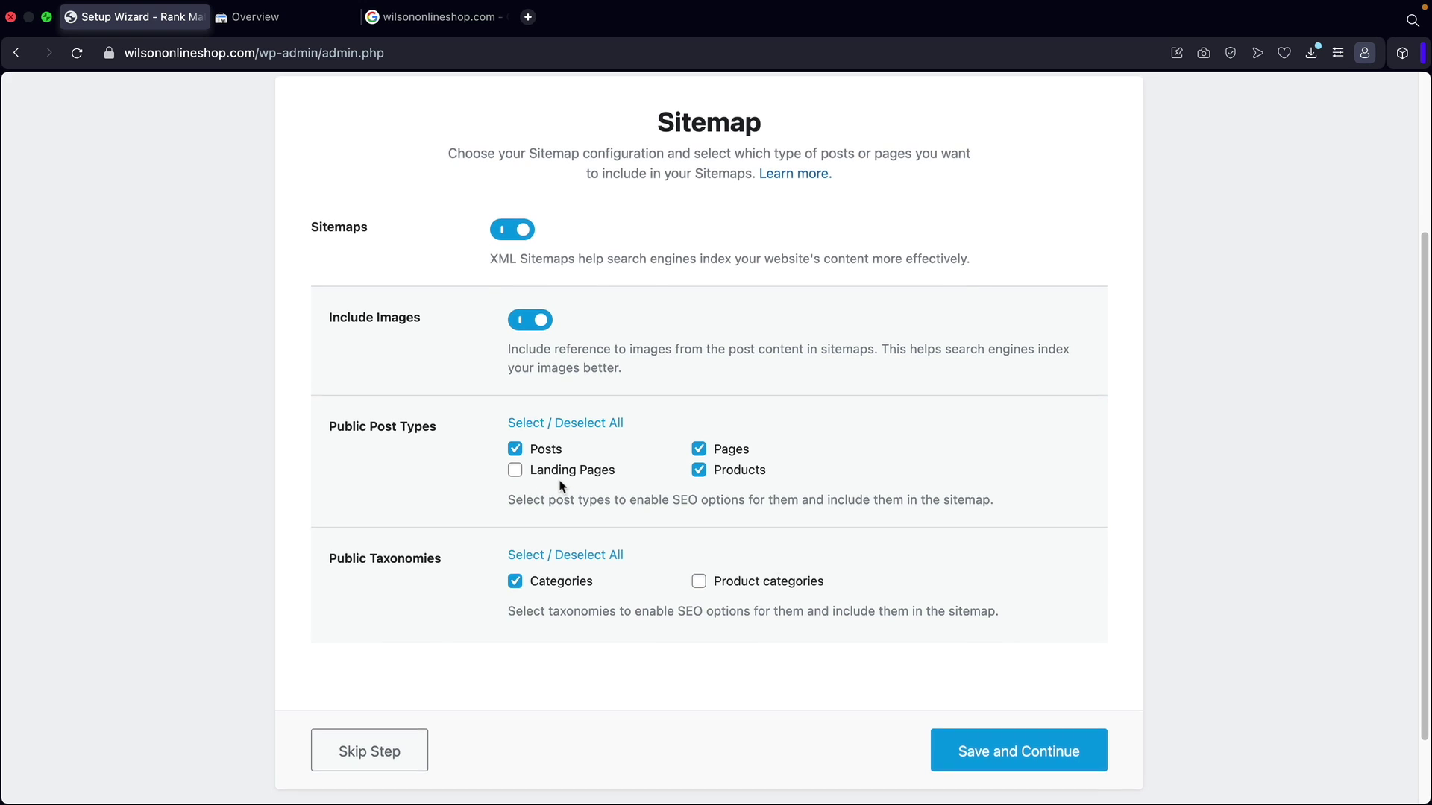
pyautogui.scroll(-2, 560, 486)
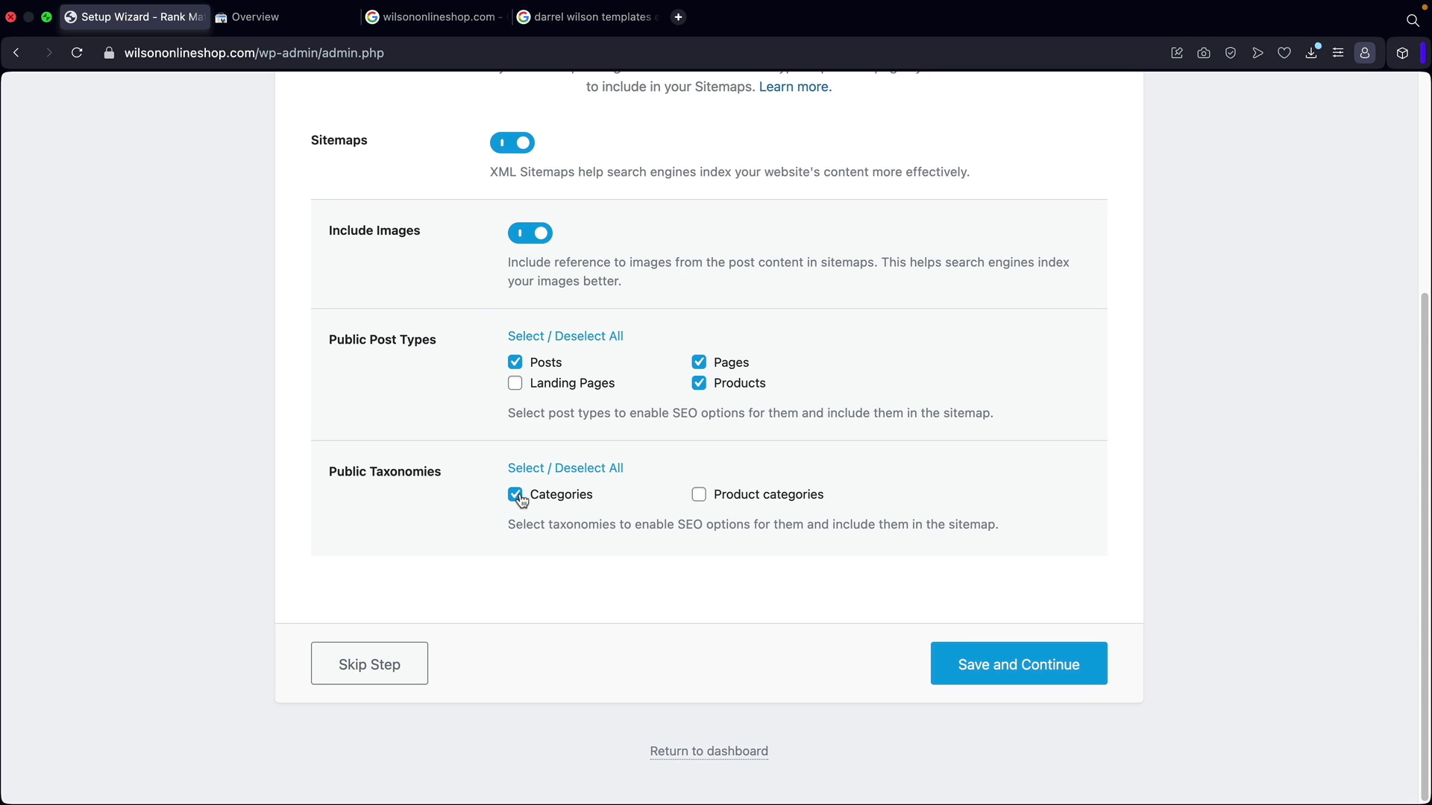
pyautogui.click(699, 498)
# Look at the Google results for the Elementor templates search as a category example, and save the sitemap configuration.
pyautogui.click(575, 29)
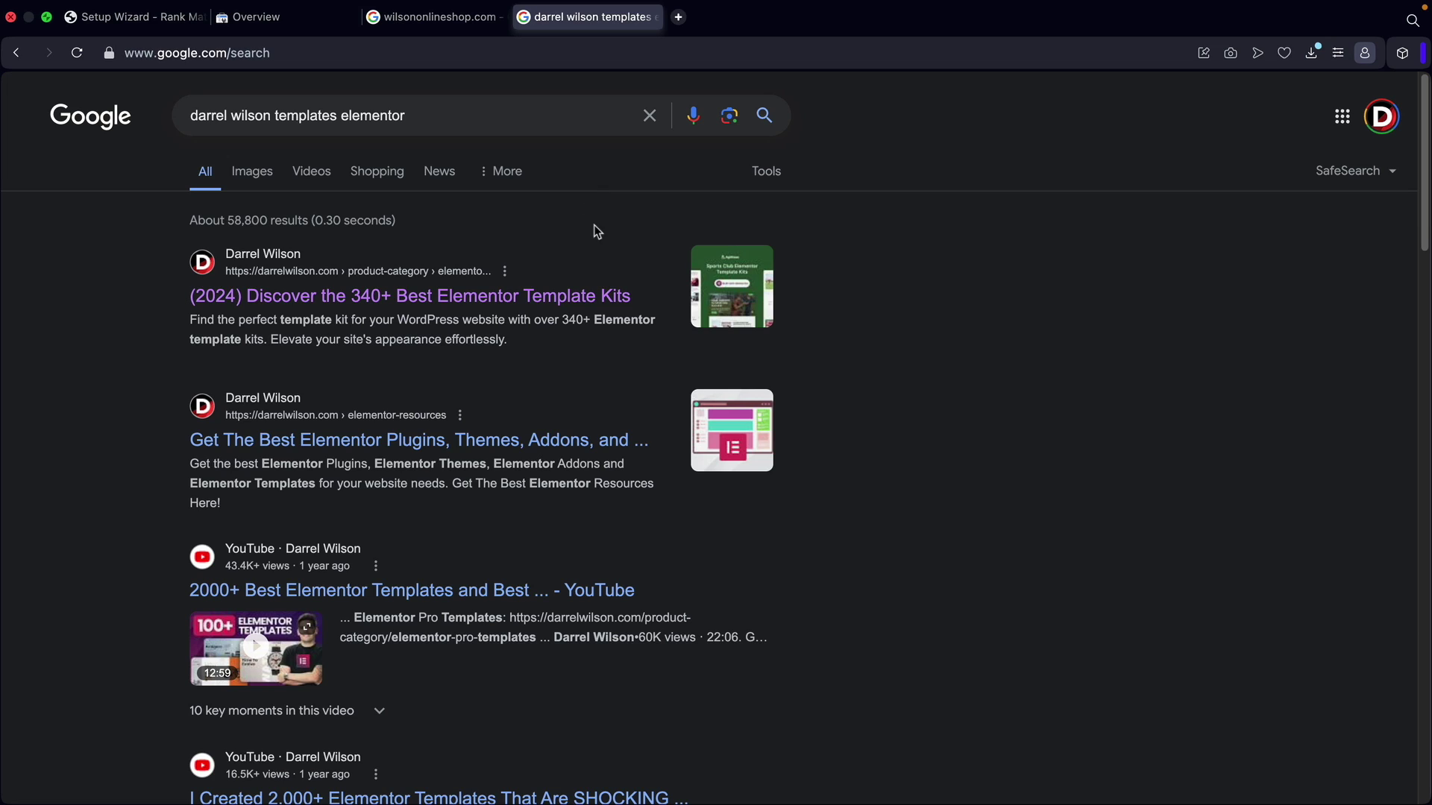
pyautogui.moveTo(407, 117); pyautogui.dragTo(185, 118)
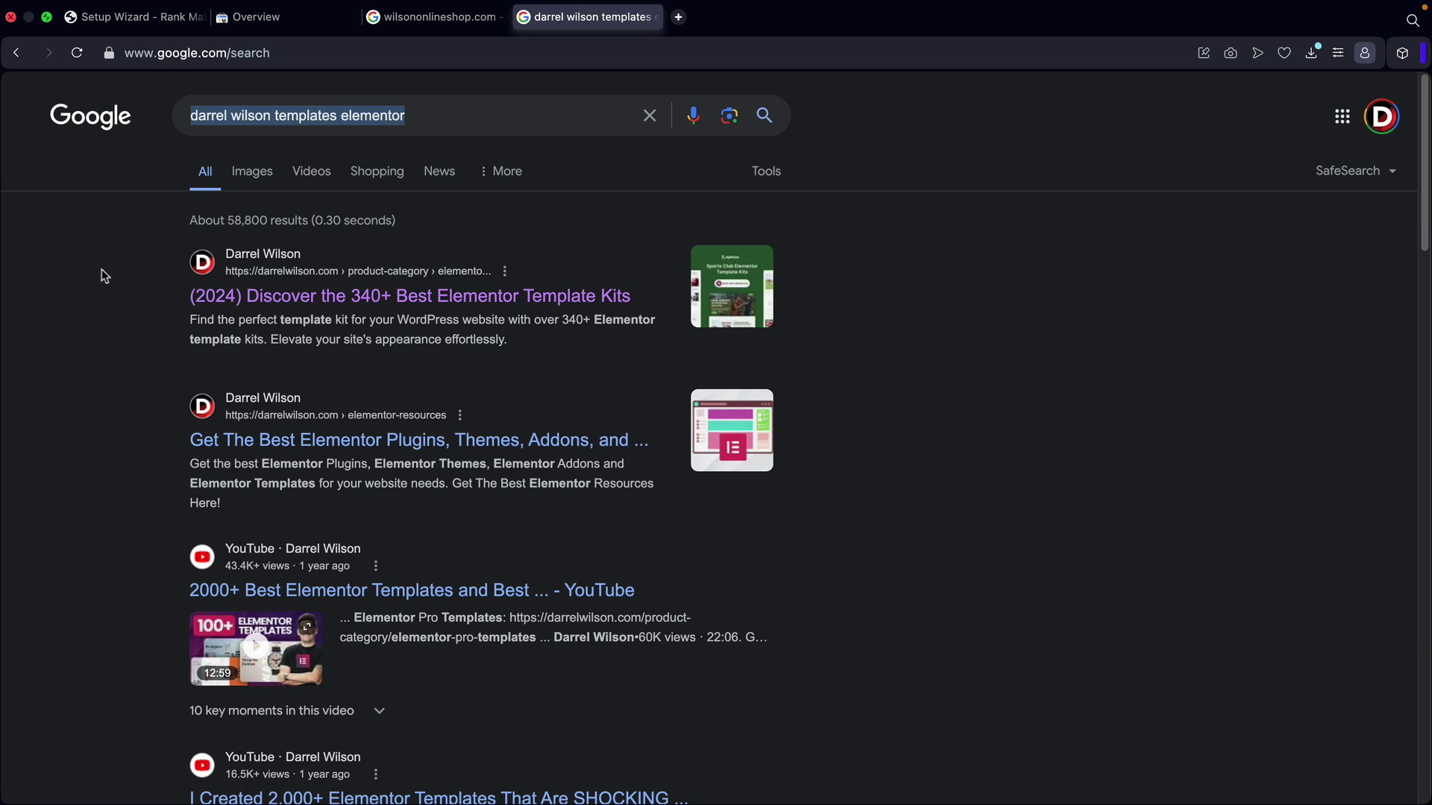
pyautogui.click(97, 295)
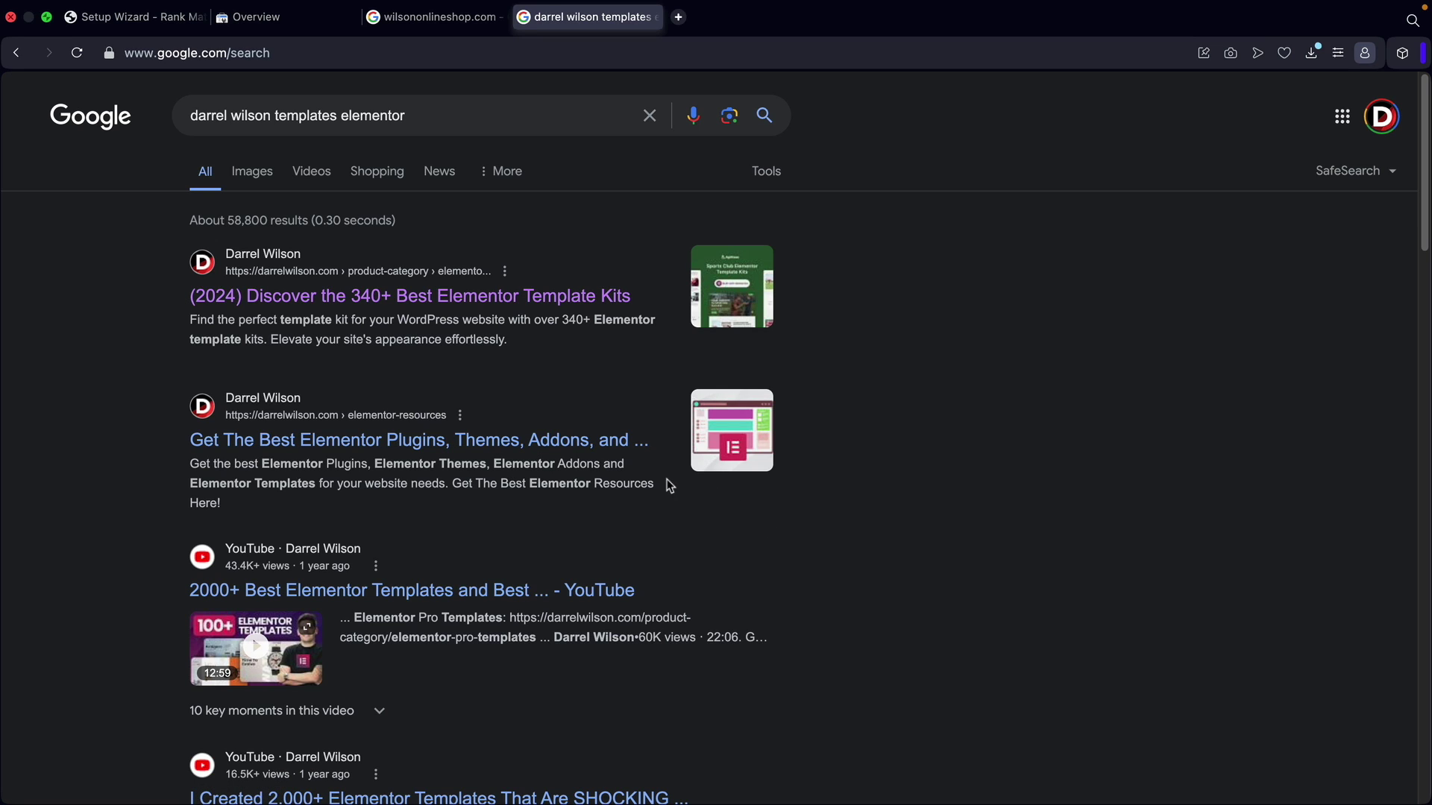
pyautogui.click(144, 17)
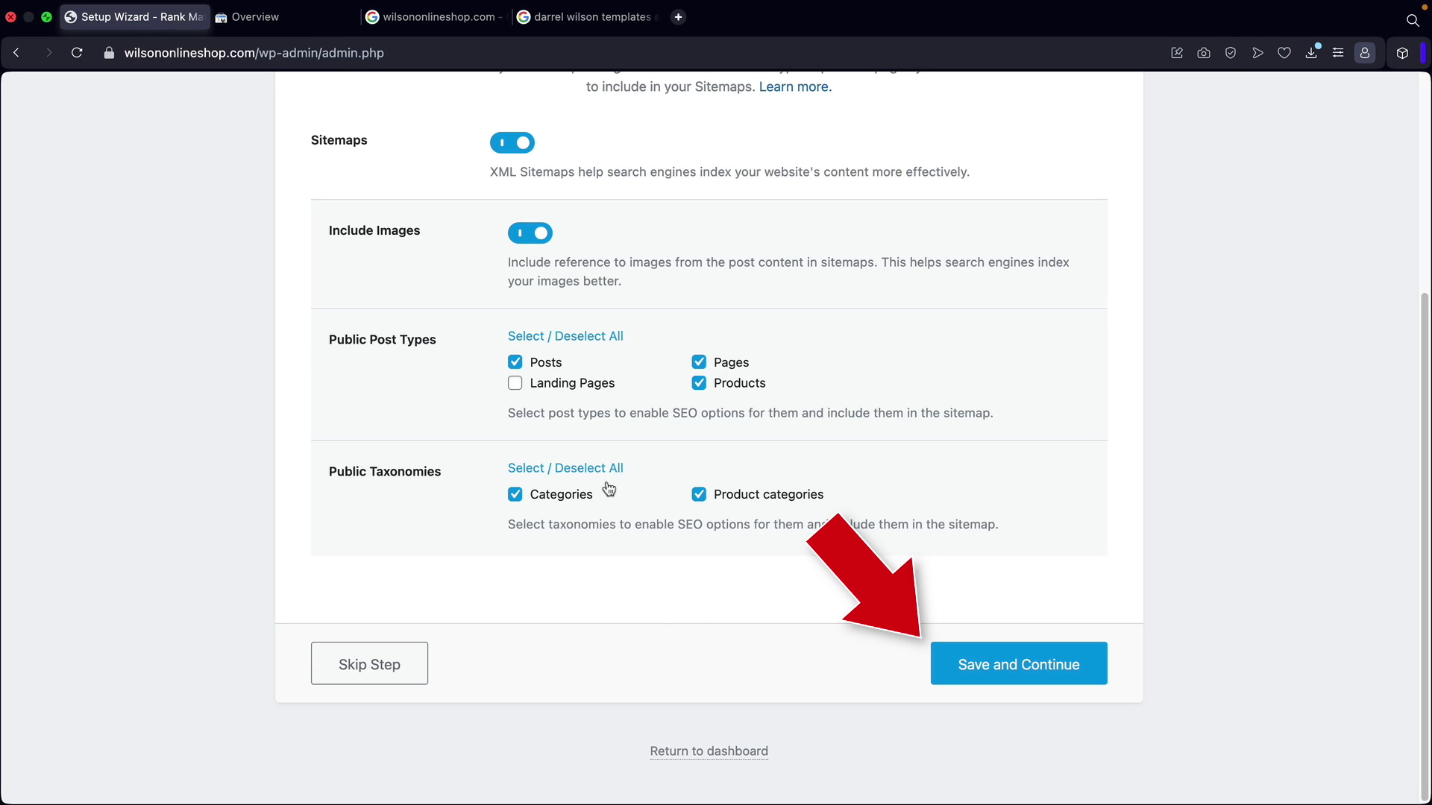
pyautogui.click(1033, 673)
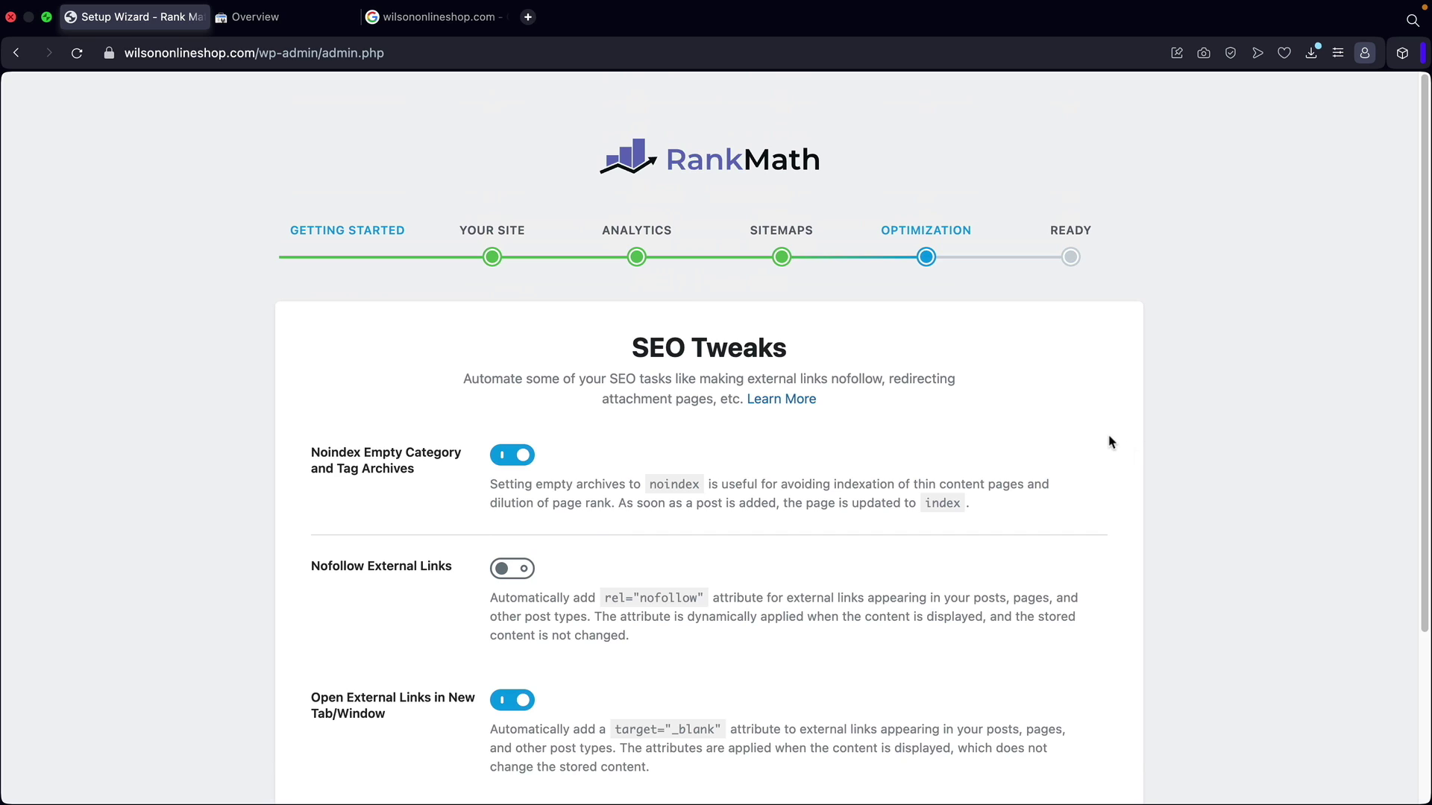
# Review the noindex, nofollow and external link options under SEO Tweaks and save them with their default settings.
pyautogui.scroll(-3, 1108, 451)
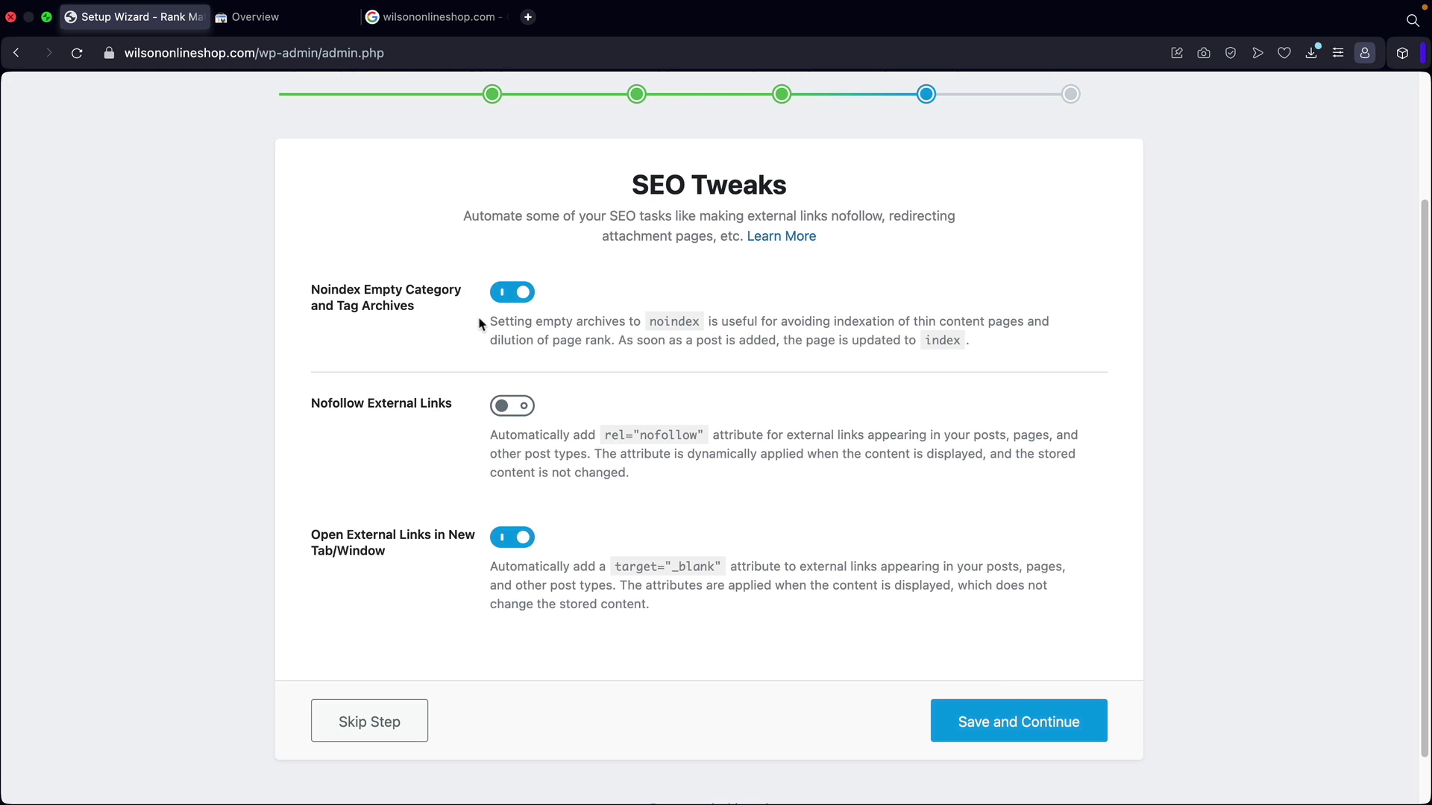
pyautogui.moveTo(434, 312); pyautogui.dragTo(304, 290)
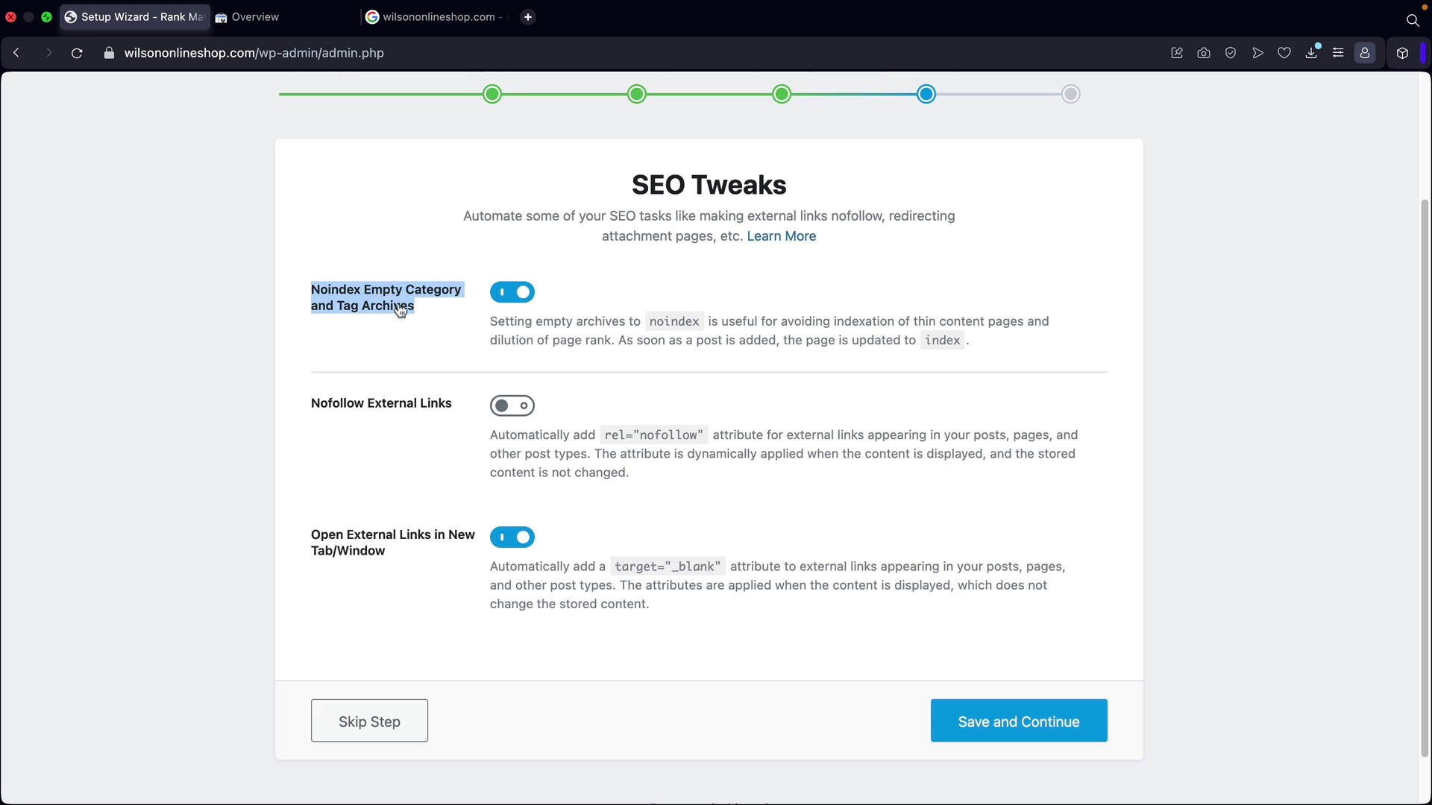
pyautogui.click(483, 322)
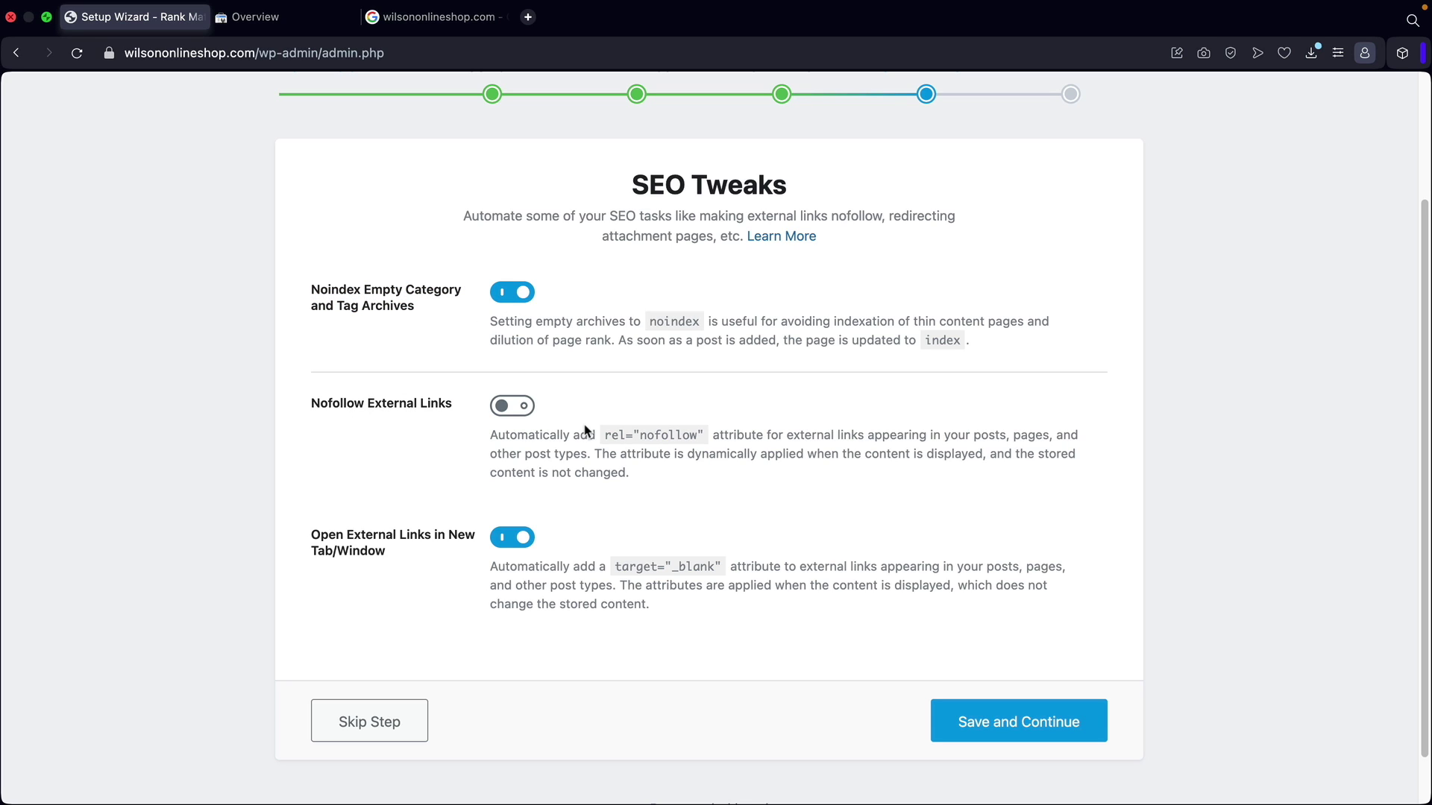
pyautogui.moveTo(601, 434); pyautogui.dragTo(878, 433)
pyautogui.click(878, 434)
pyautogui.moveTo(608, 435); pyautogui.dragTo(706, 440)
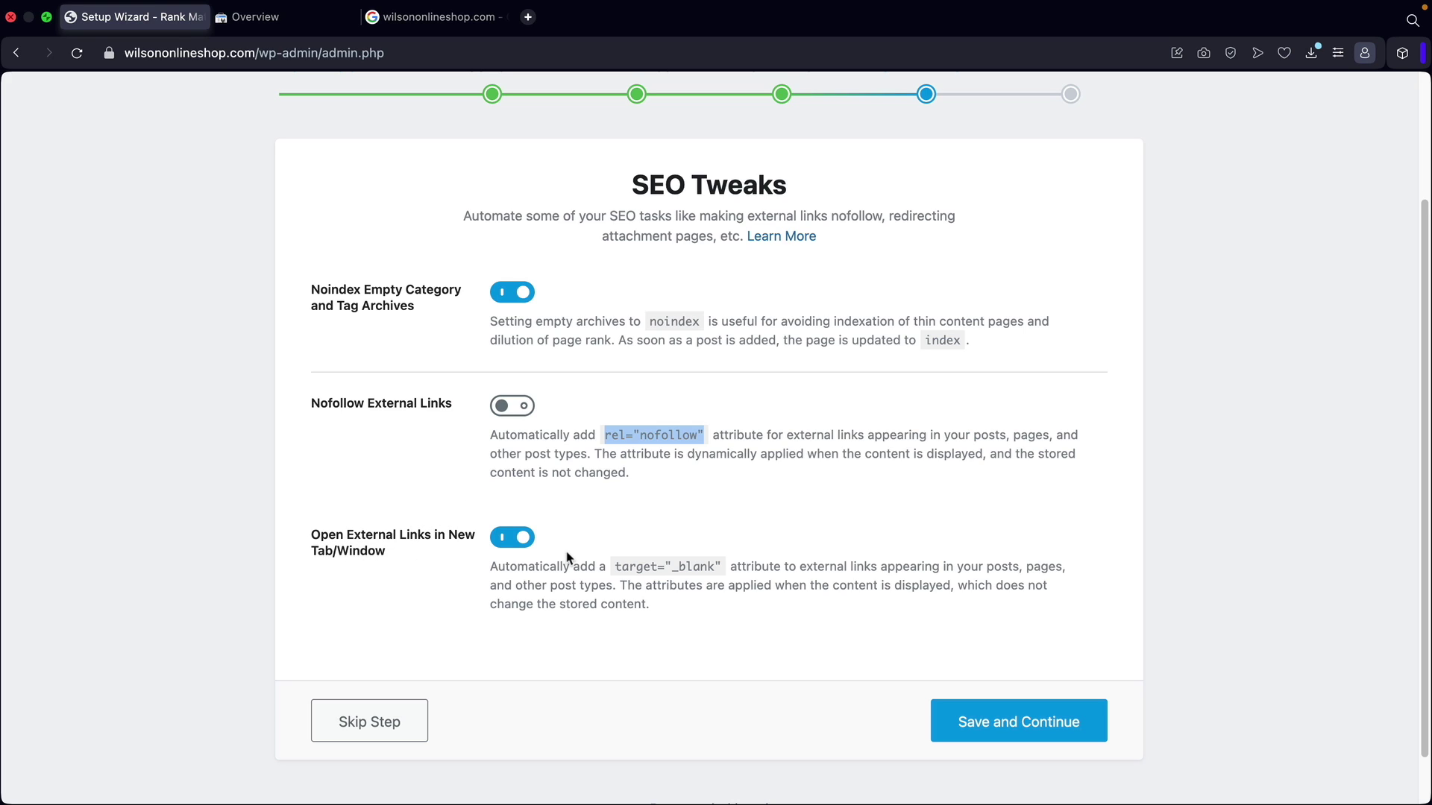
pyautogui.click(632, 568)
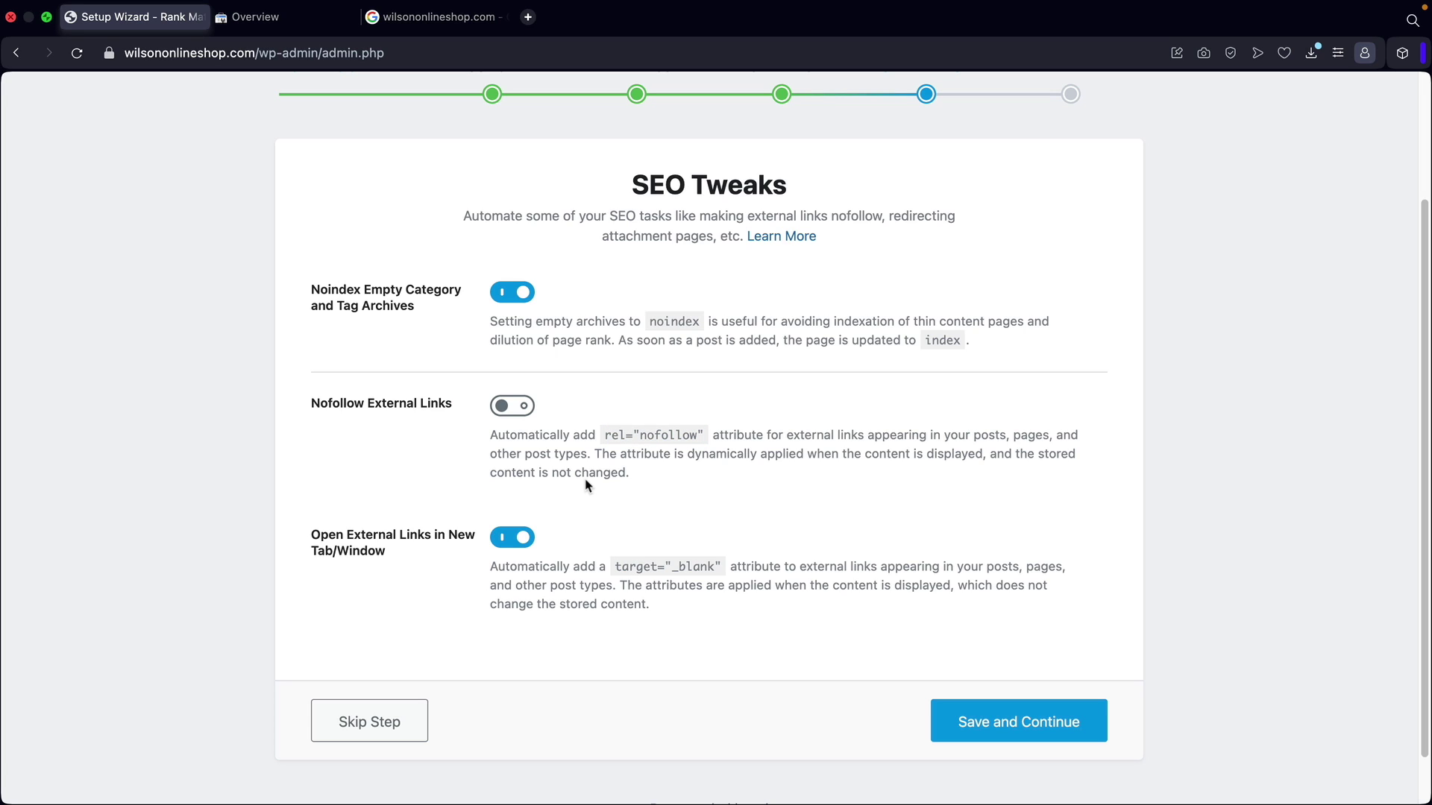
pyautogui.click(1027, 730)
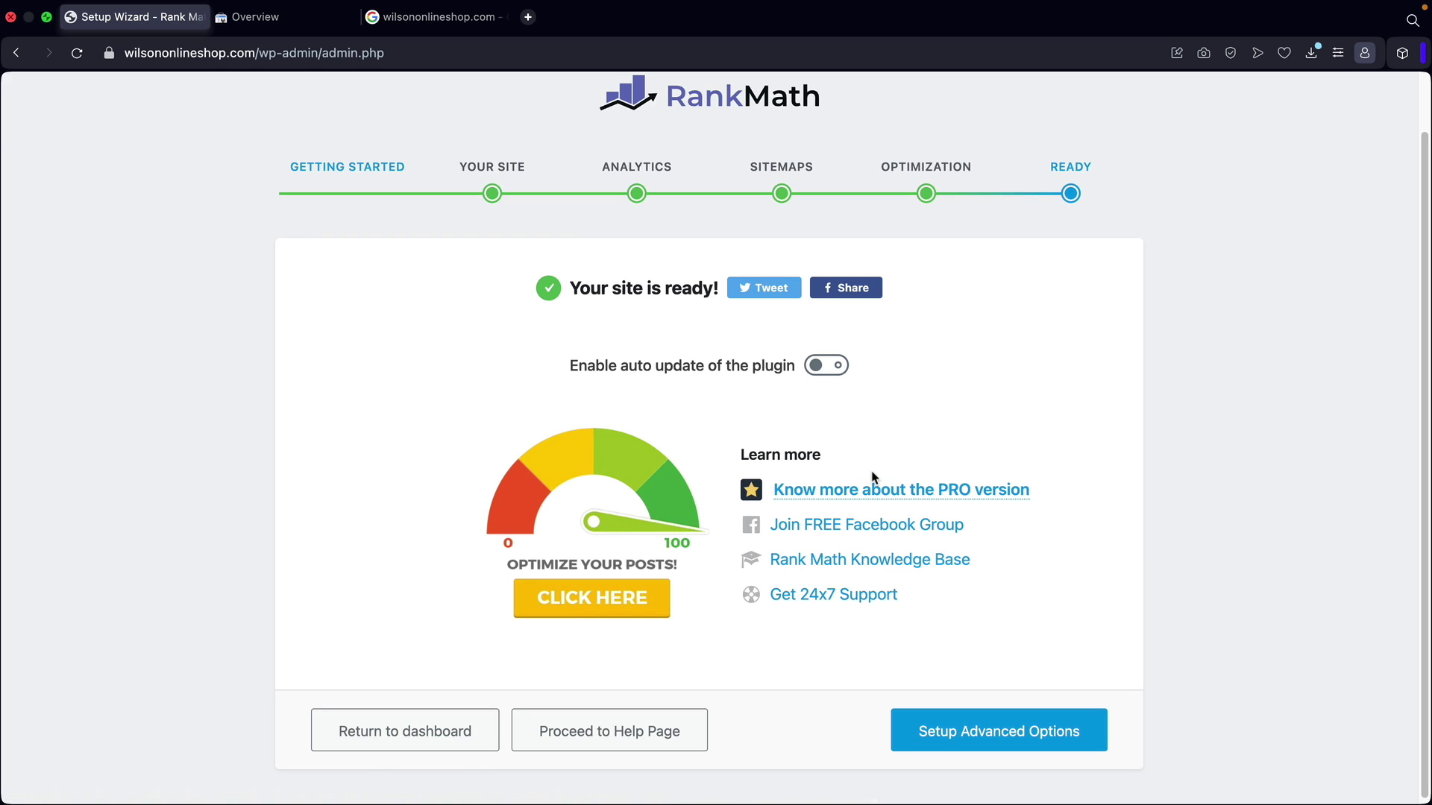
# Leave the finished setup wizard for the Rank Math dashboard and enable the Image SEO module.
pyautogui.click(401, 736)
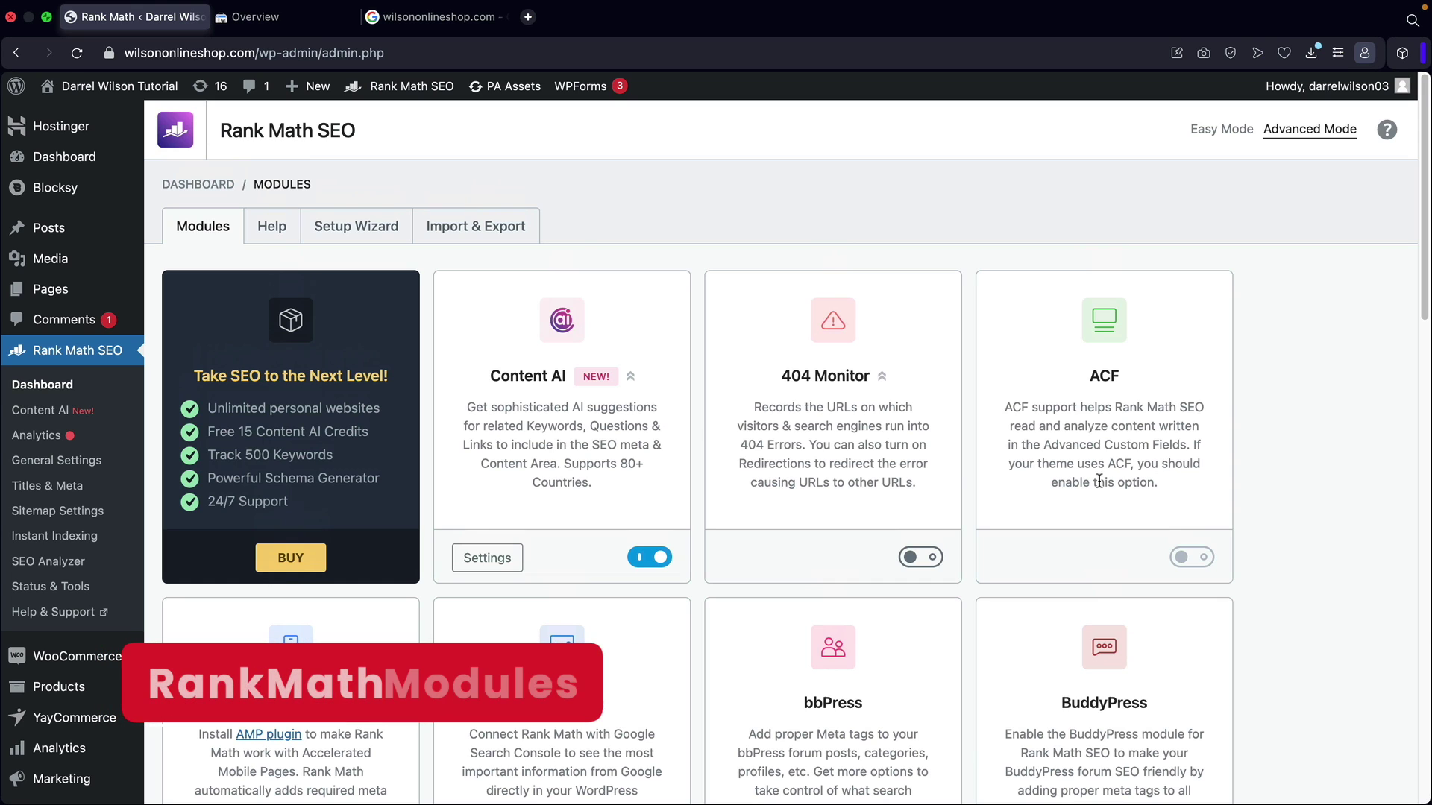
pyautogui.scroll(-5, 756, 407)
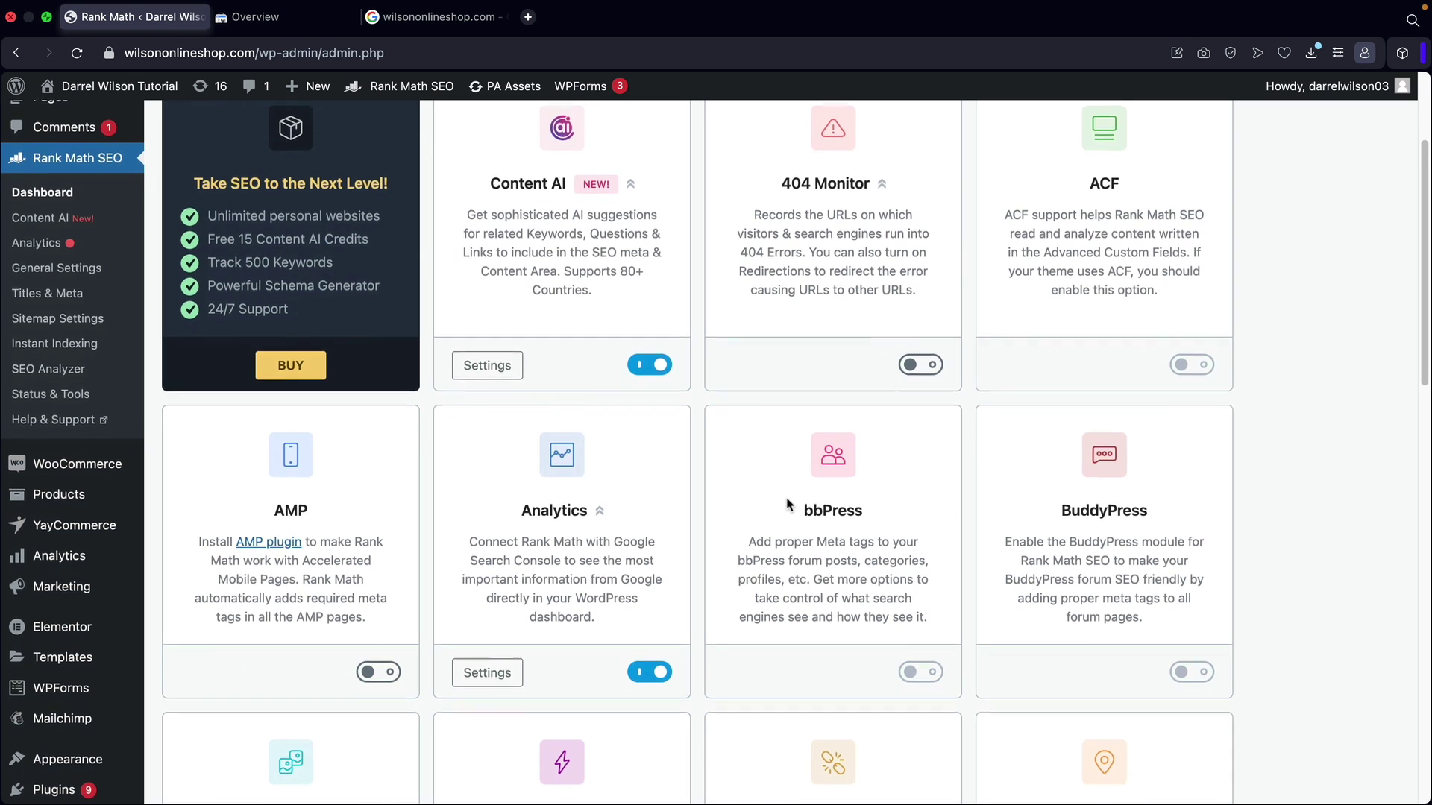
pyautogui.scroll(-3, 786, 502)
pyautogui.scroll(-2, 786, 501)
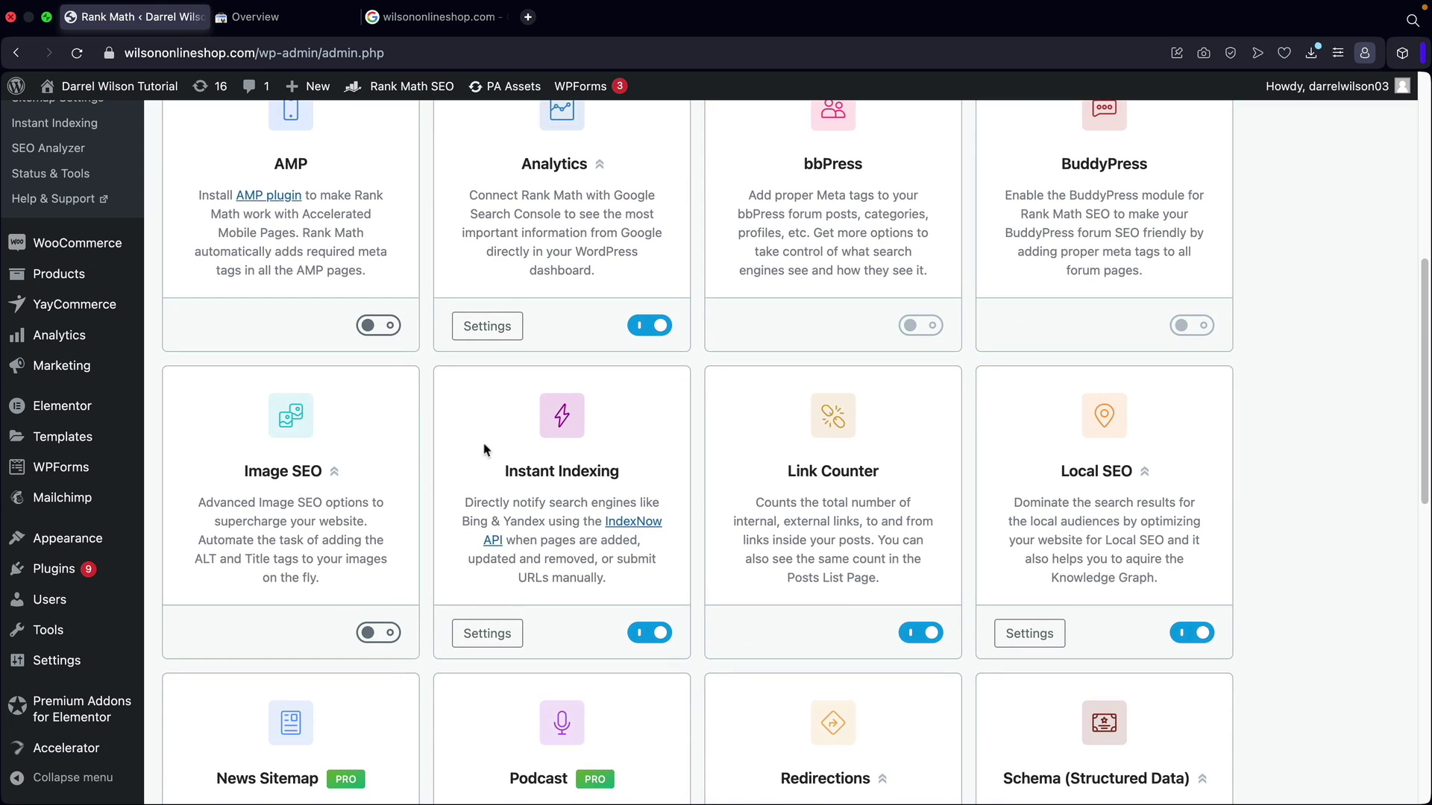
pyautogui.click(376, 634)
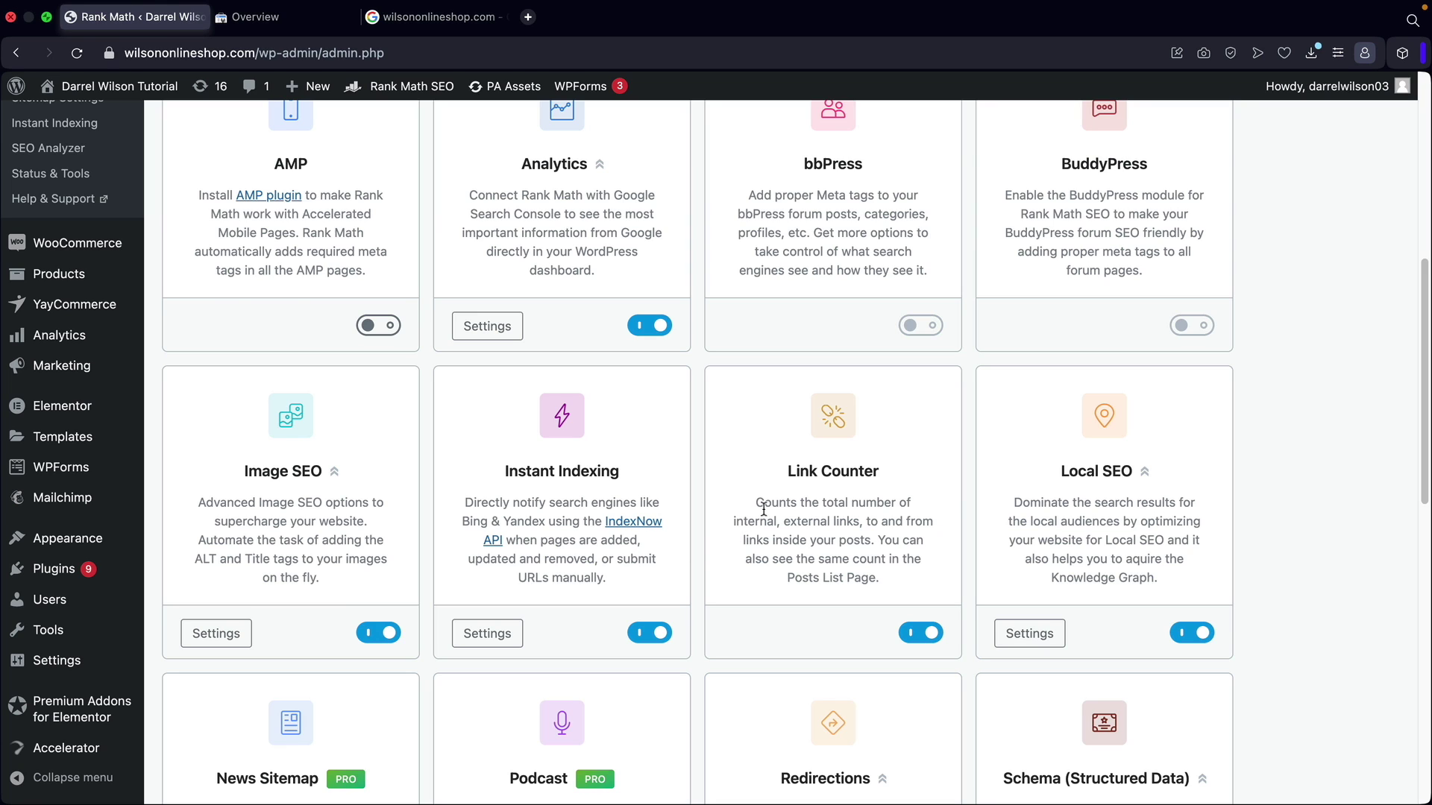
# Look through the remaining Rank Math modules, from Link Counter and Local SEO to Sitemap and WooCommerce.
pyautogui.scroll(-3, 719, 490)
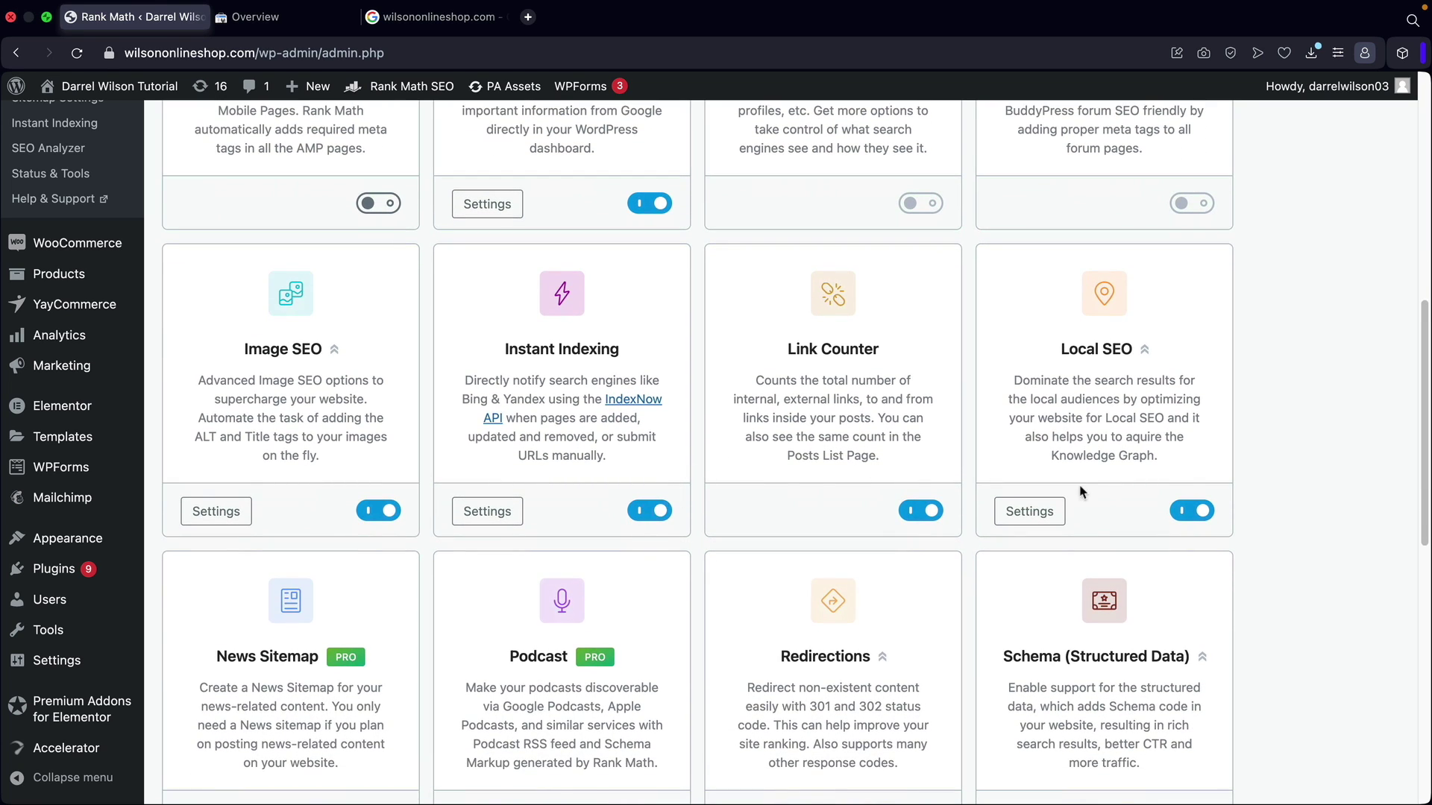
pyautogui.scroll(-5, 857, 506)
pyautogui.scroll(-10, 847, 507)
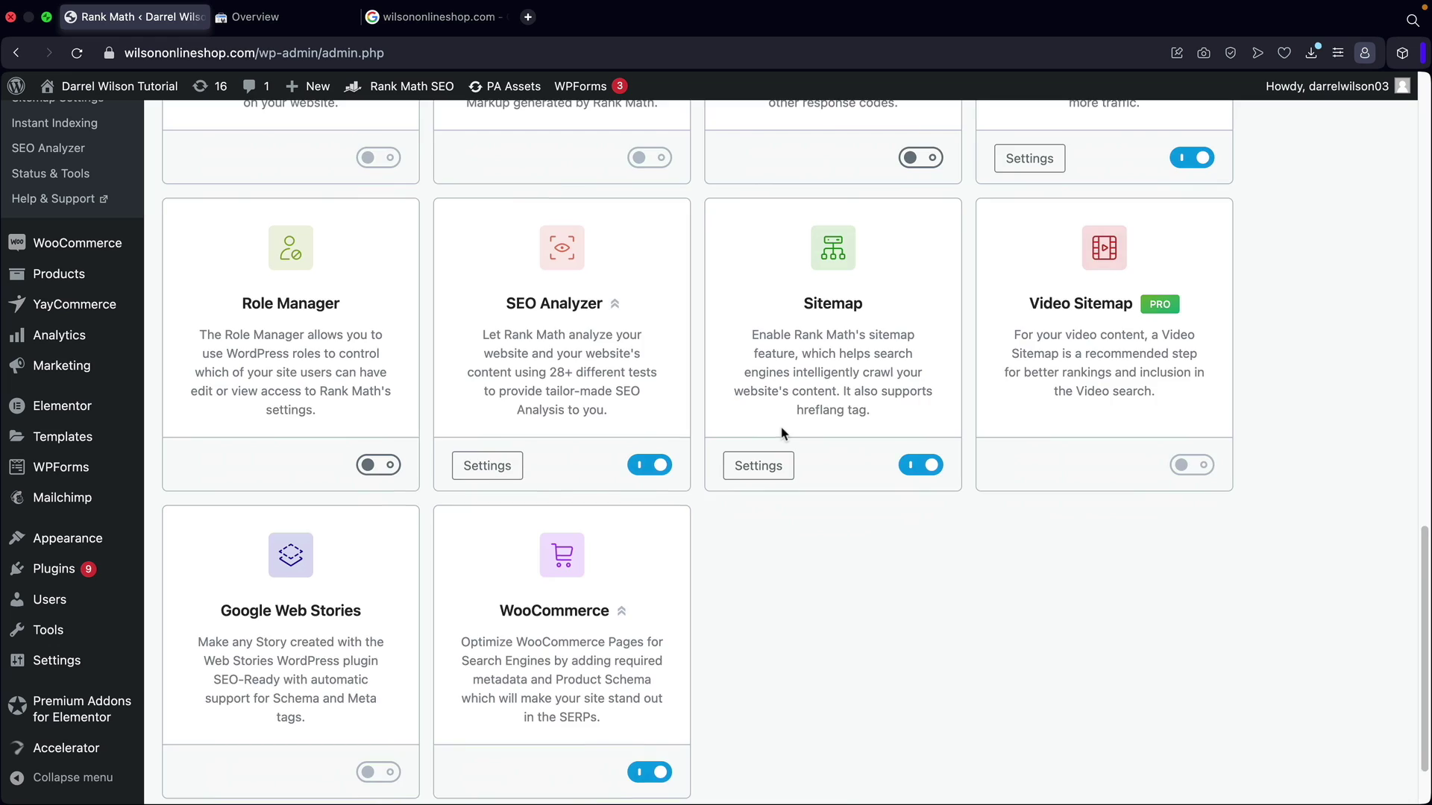
pyautogui.scroll(-2, 793, 447)
pyautogui.scroll(7, 798, 463)
pyautogui.scroll(10, 804, 489)
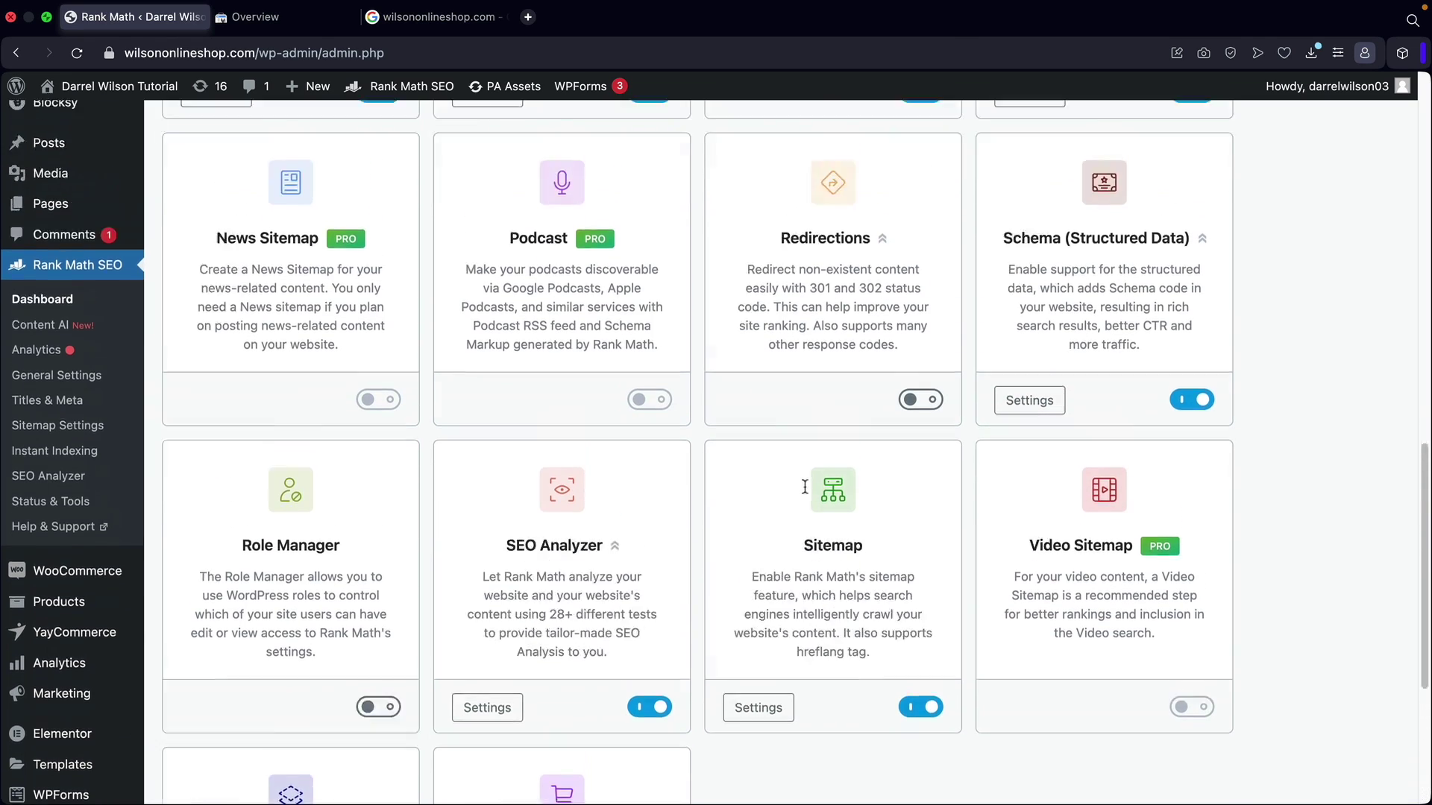
pyautogui.scroll(5, 805, 492)
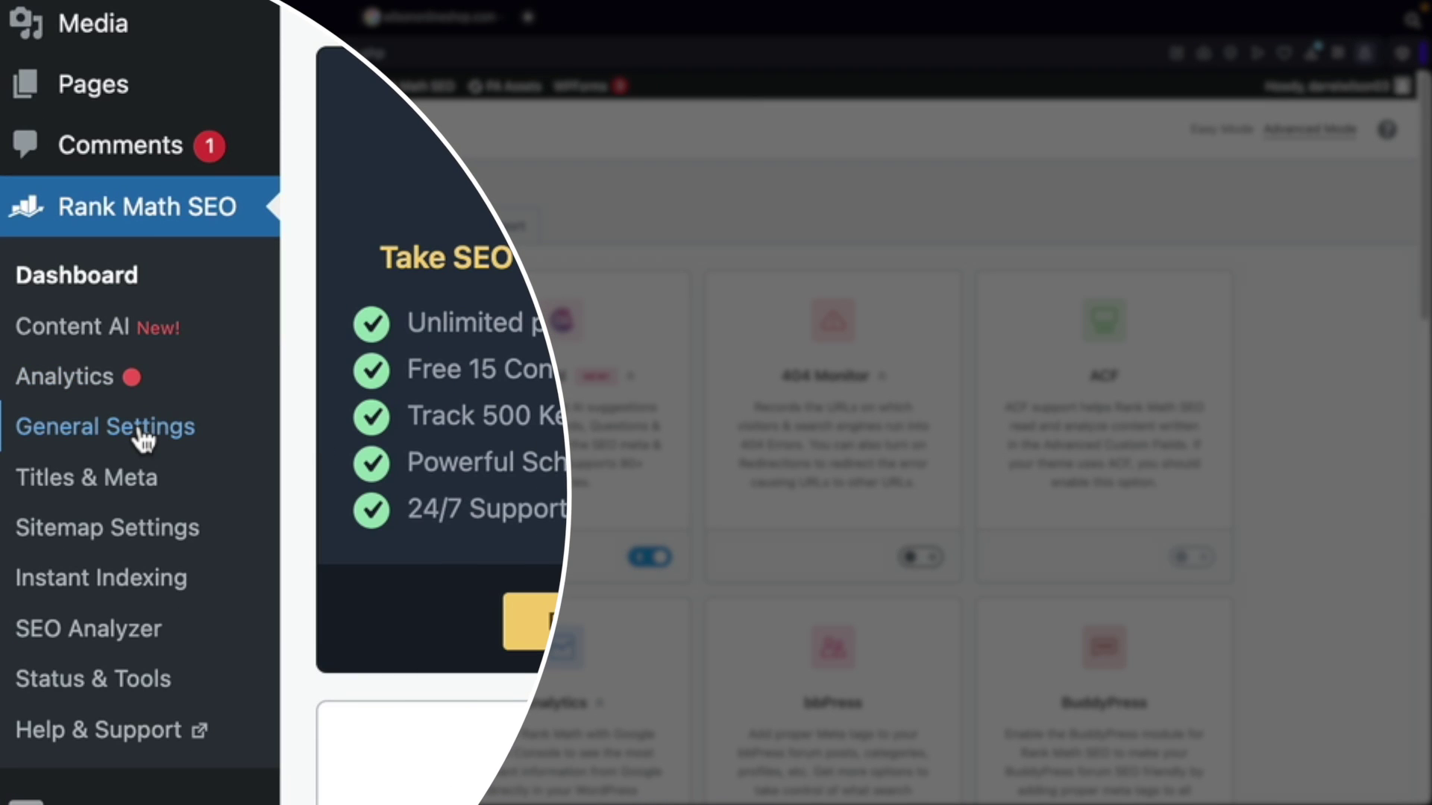
# Enable Strip Category Base in the Links section of Rank Math's General Settings.
pyautogui.click(143, 440)
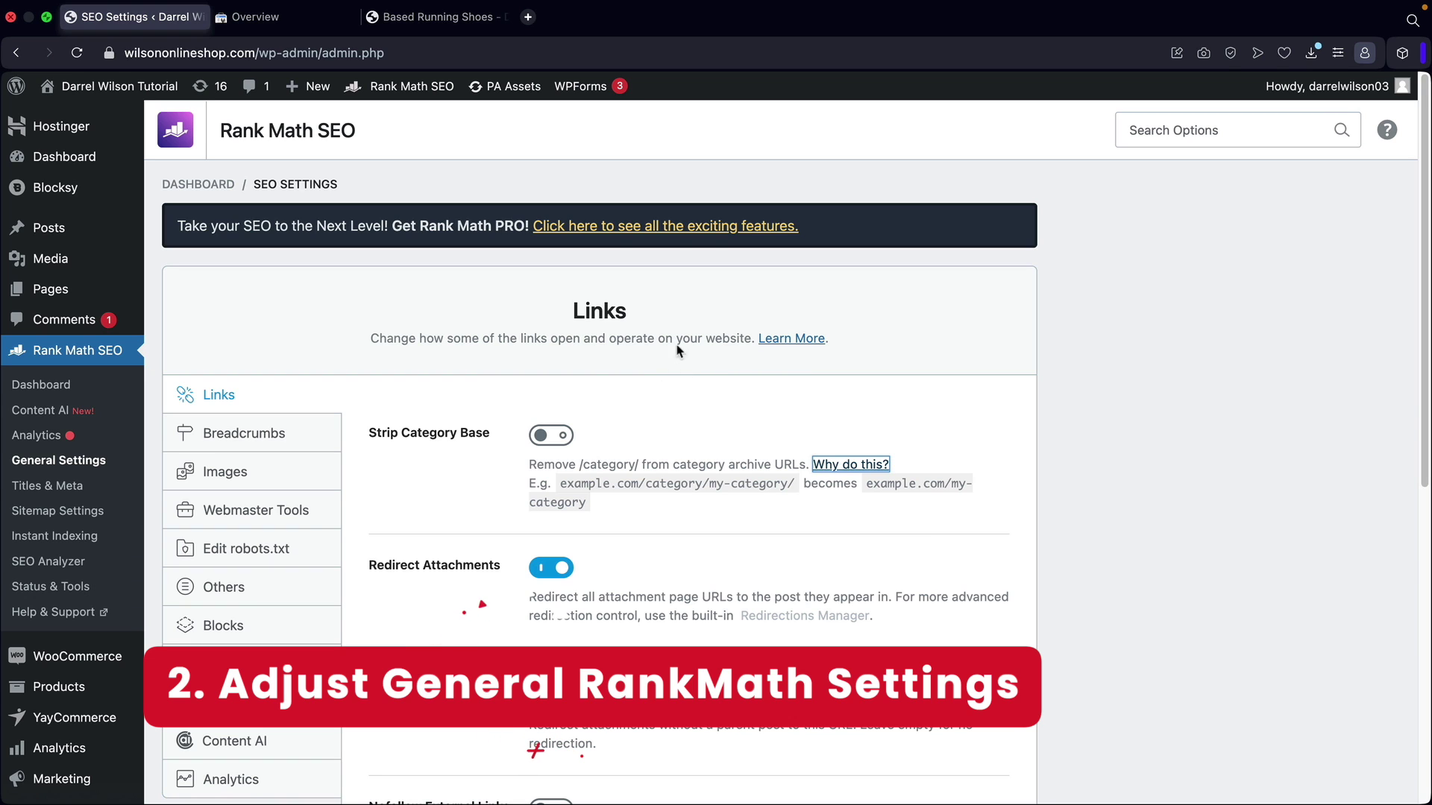
pyautogui.scroll(-1, 602, 422)
pyautogui.scroll(-3, 603, 422)
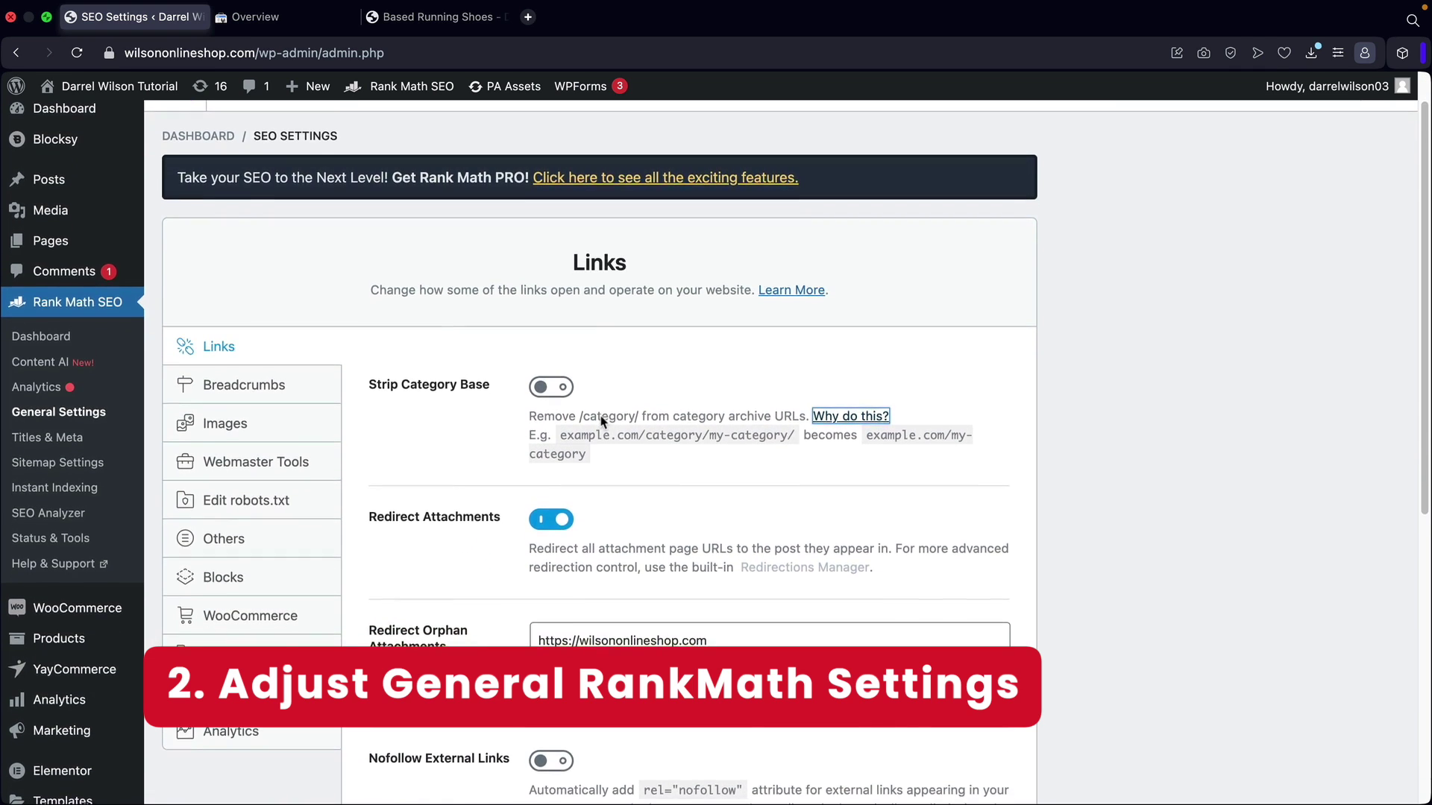
pyautogui.scroll(-1, 599, 422)
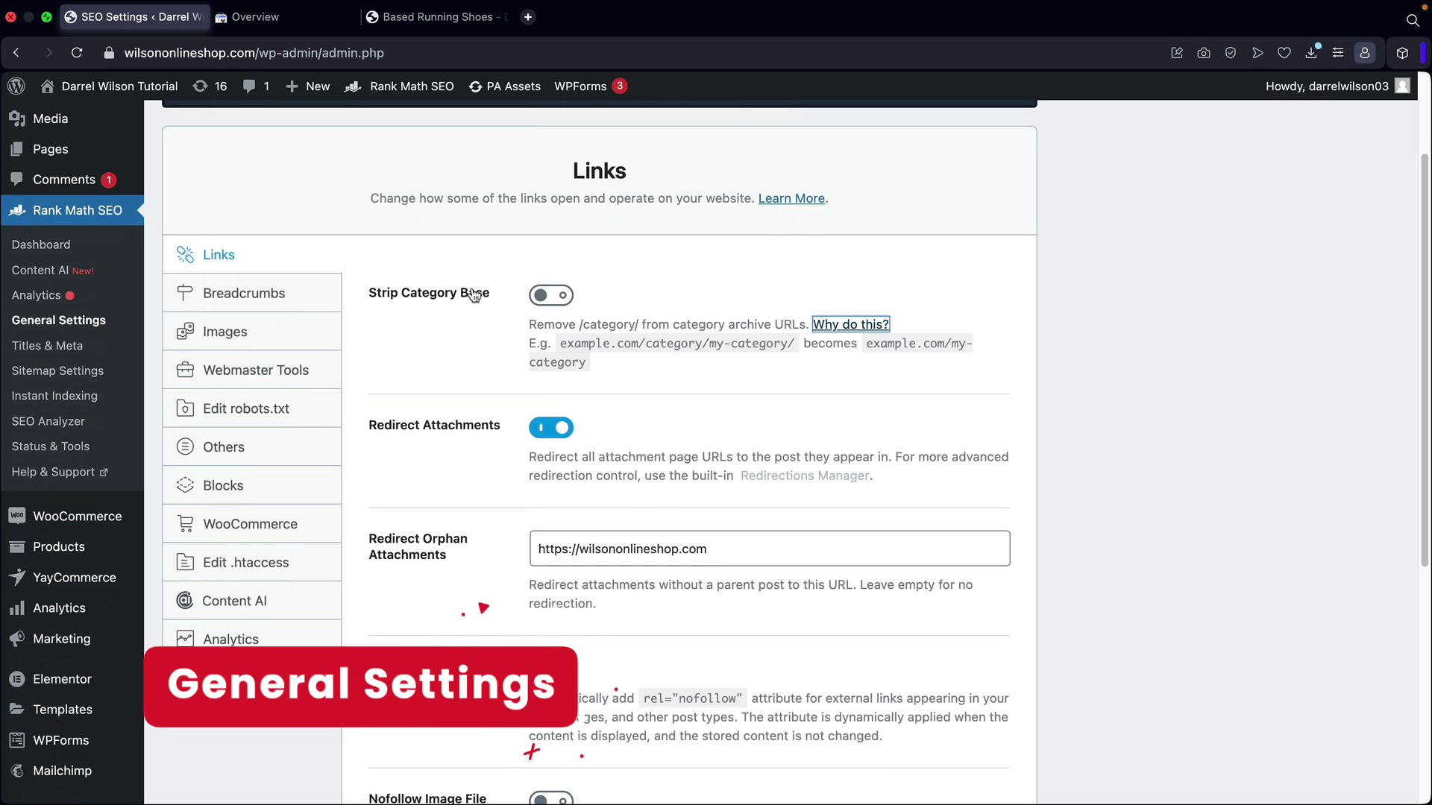
pyautogui.click(550, 296)
# Check the URL of the Based Running Shoes product page as an example, and return to the link settings.
pyautogui.click(431, 24)
pyautogui.moveTo(431, 53); pyautogui.dragTo(389, 53)
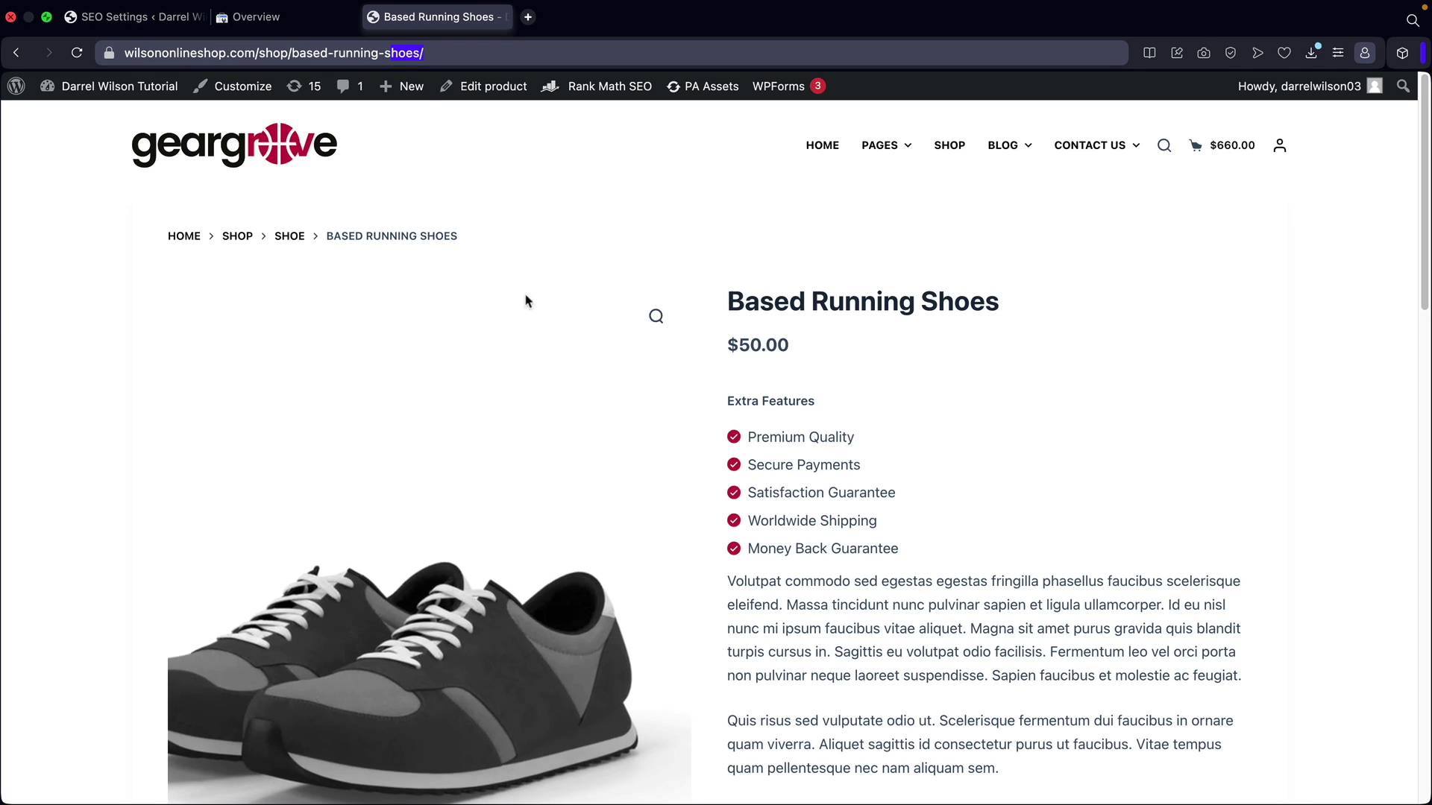
pyautogui.click(149, 20)
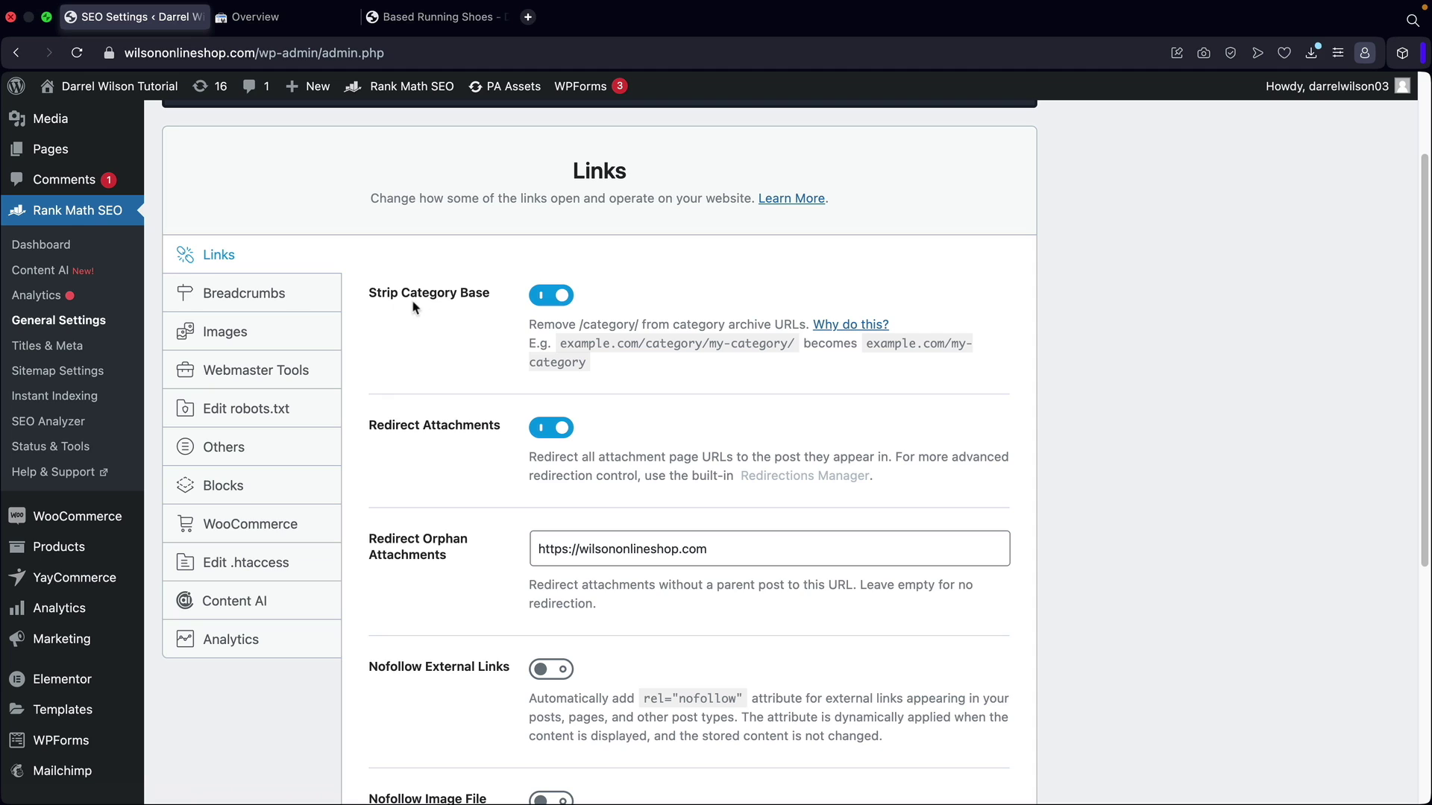
# Follow the How To Make A WordPress Website image from Google Images to its post as a Redirect Attachments example.
pyautogui.scroll(-2, 512, 330)
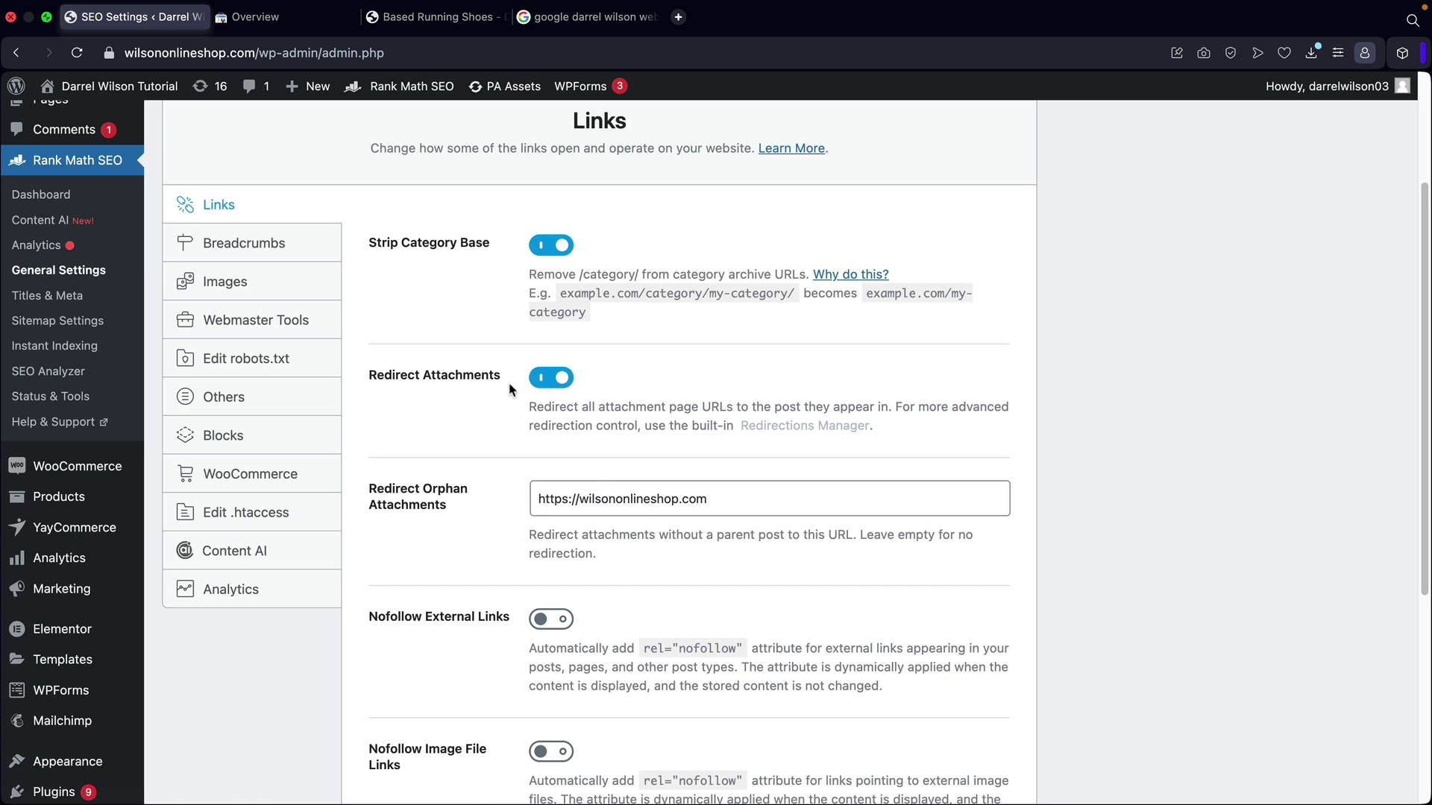
pyautogui.click(570, 18)
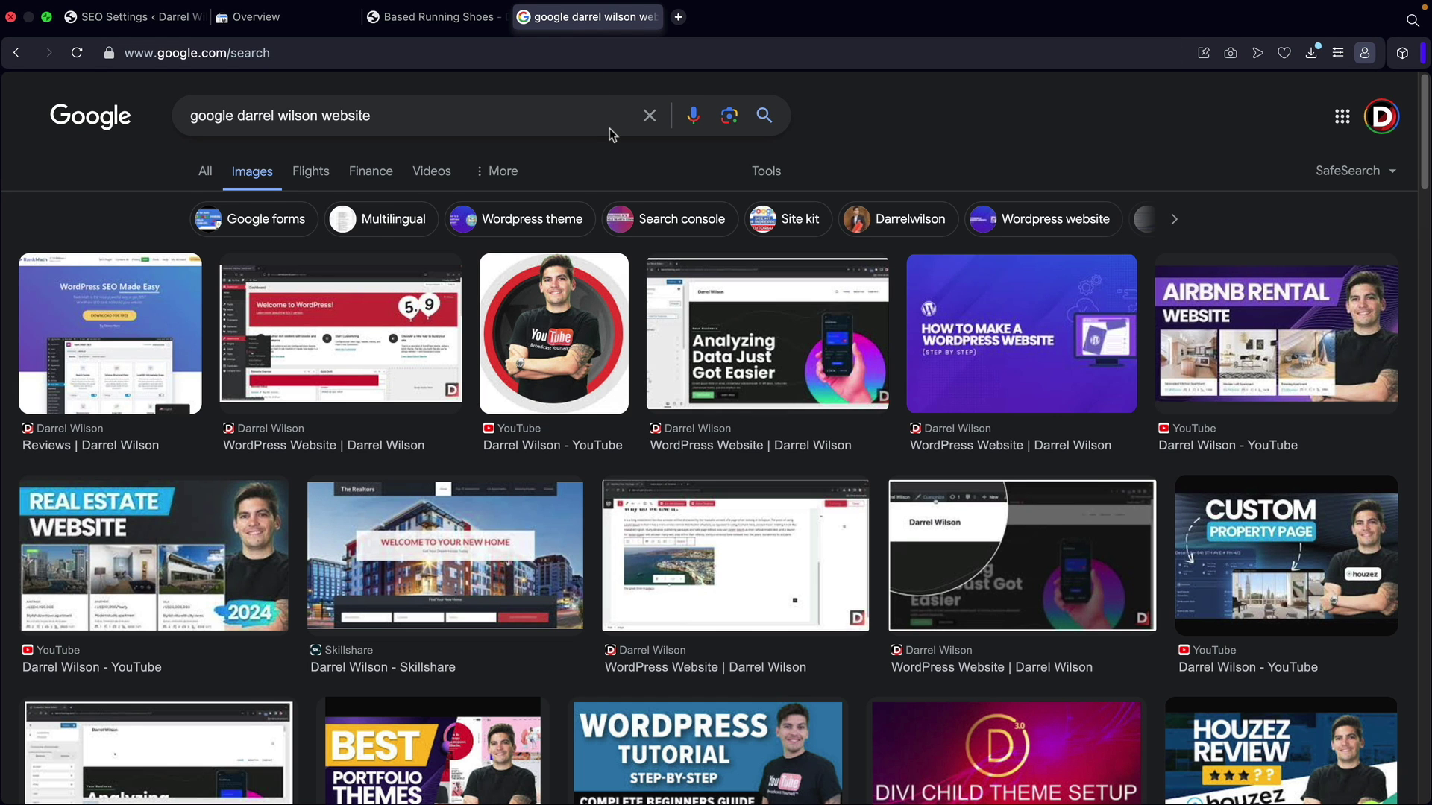
pyautogui.click(1015, 362)
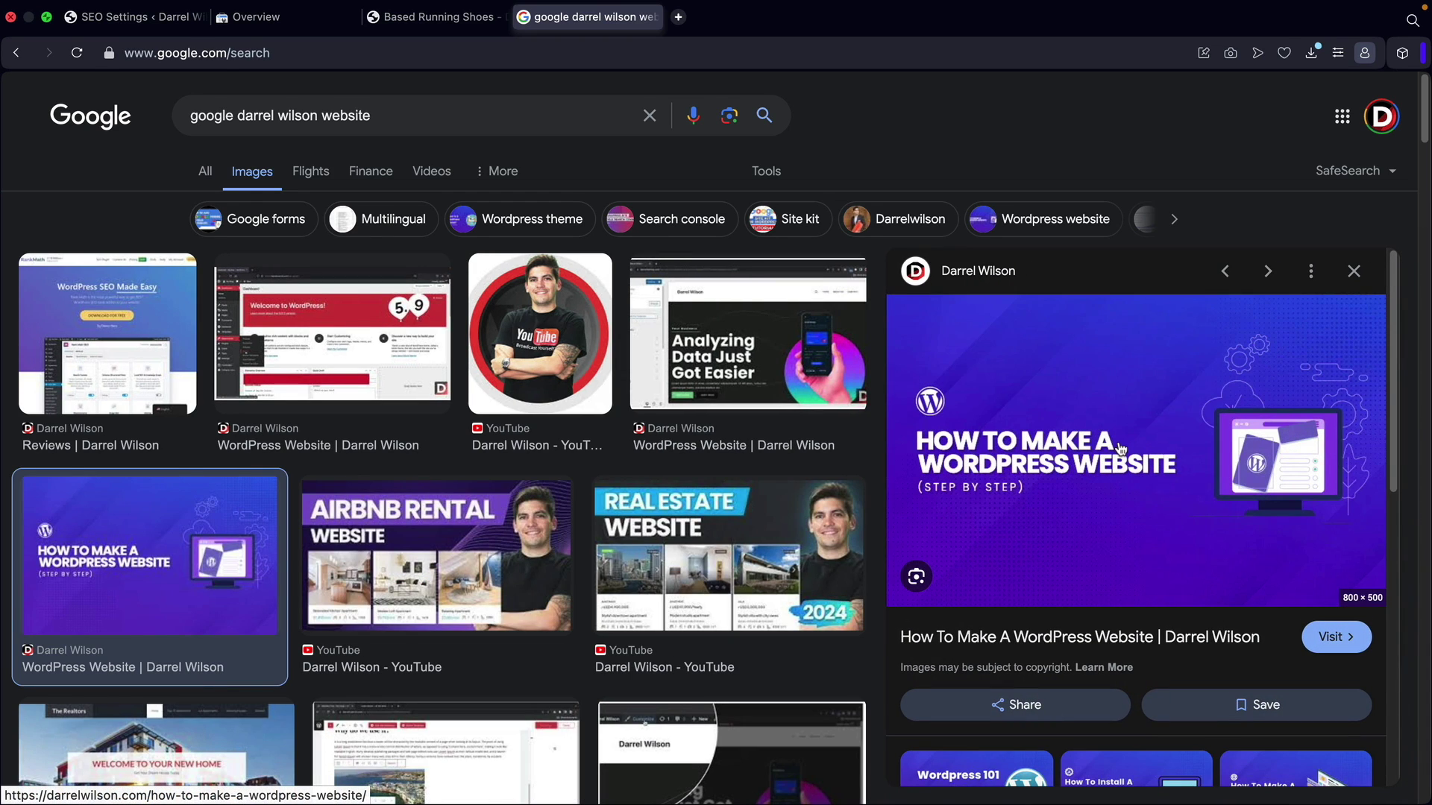
pyautogui.click(1332, 639)
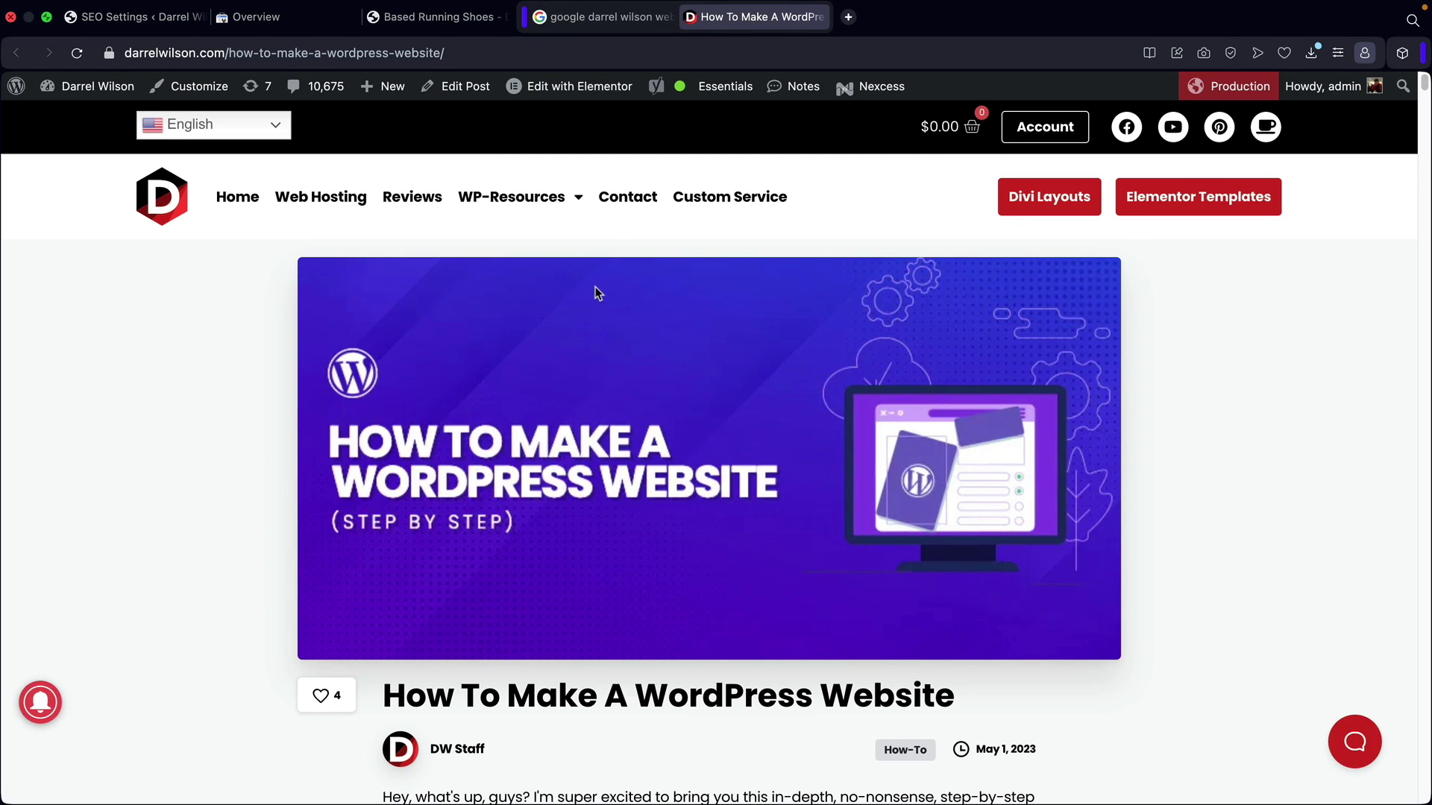
pyautogui.click(163, 21)
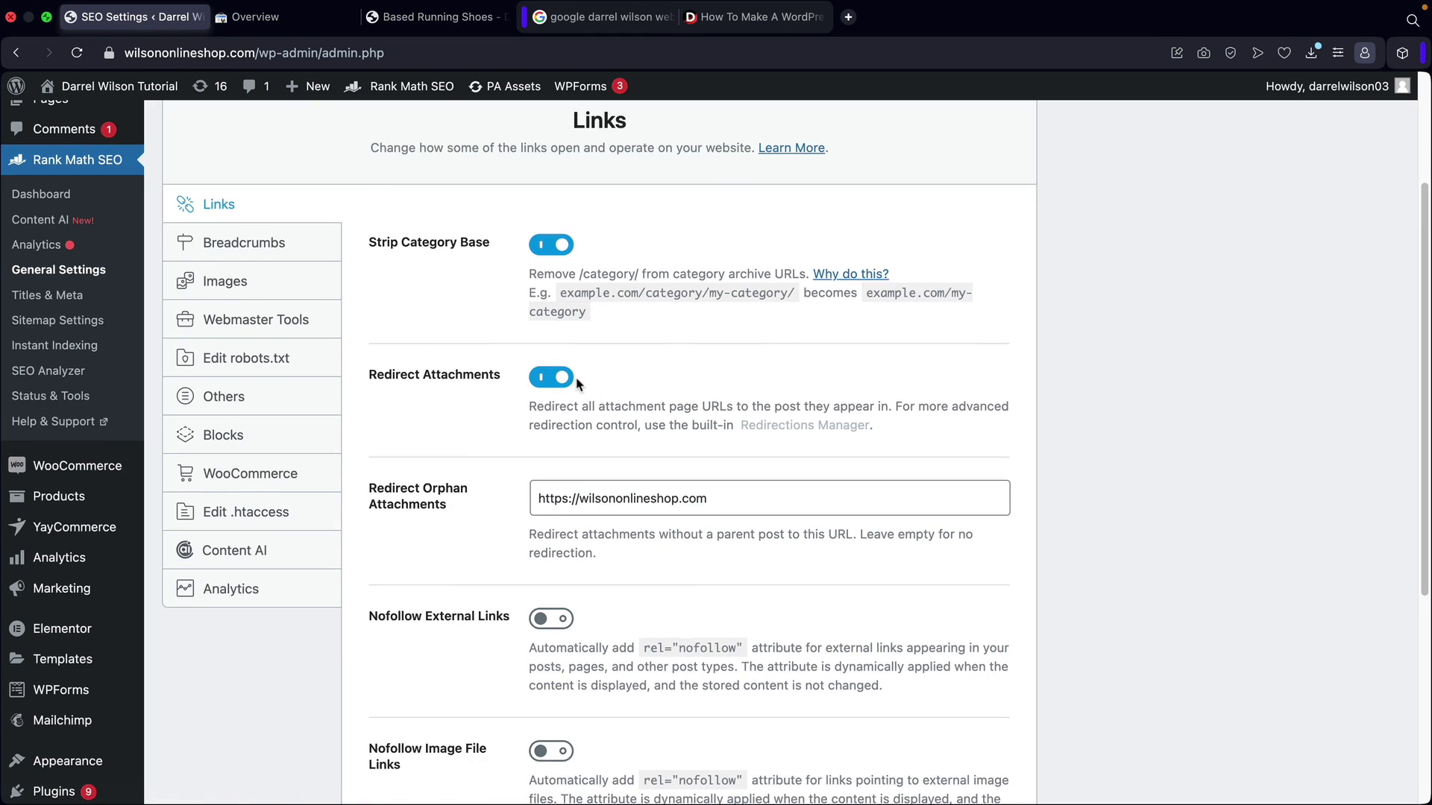
# Review the Redirect Orphan Attachments option and the URL entered for it, leaving it as it is.
pyautogui.scroll(-3, 580, 384)
pyautogui.moveTo(453, 419); pyautogui.dragTo(368, 399)
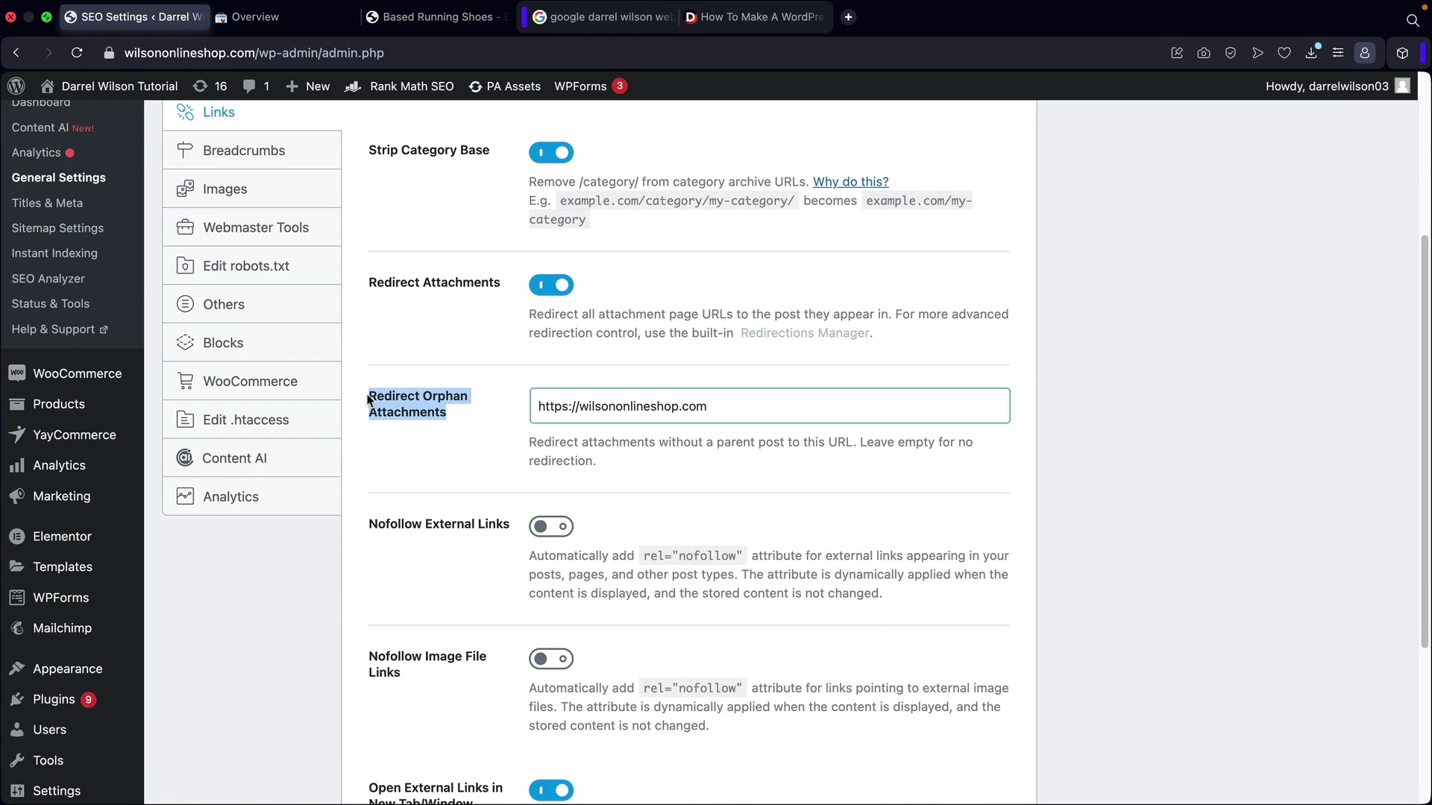
pyautogui.click(493, 470)
pyautogui.moveTo(745, 403); pyautogui.dragTo(520, 409)
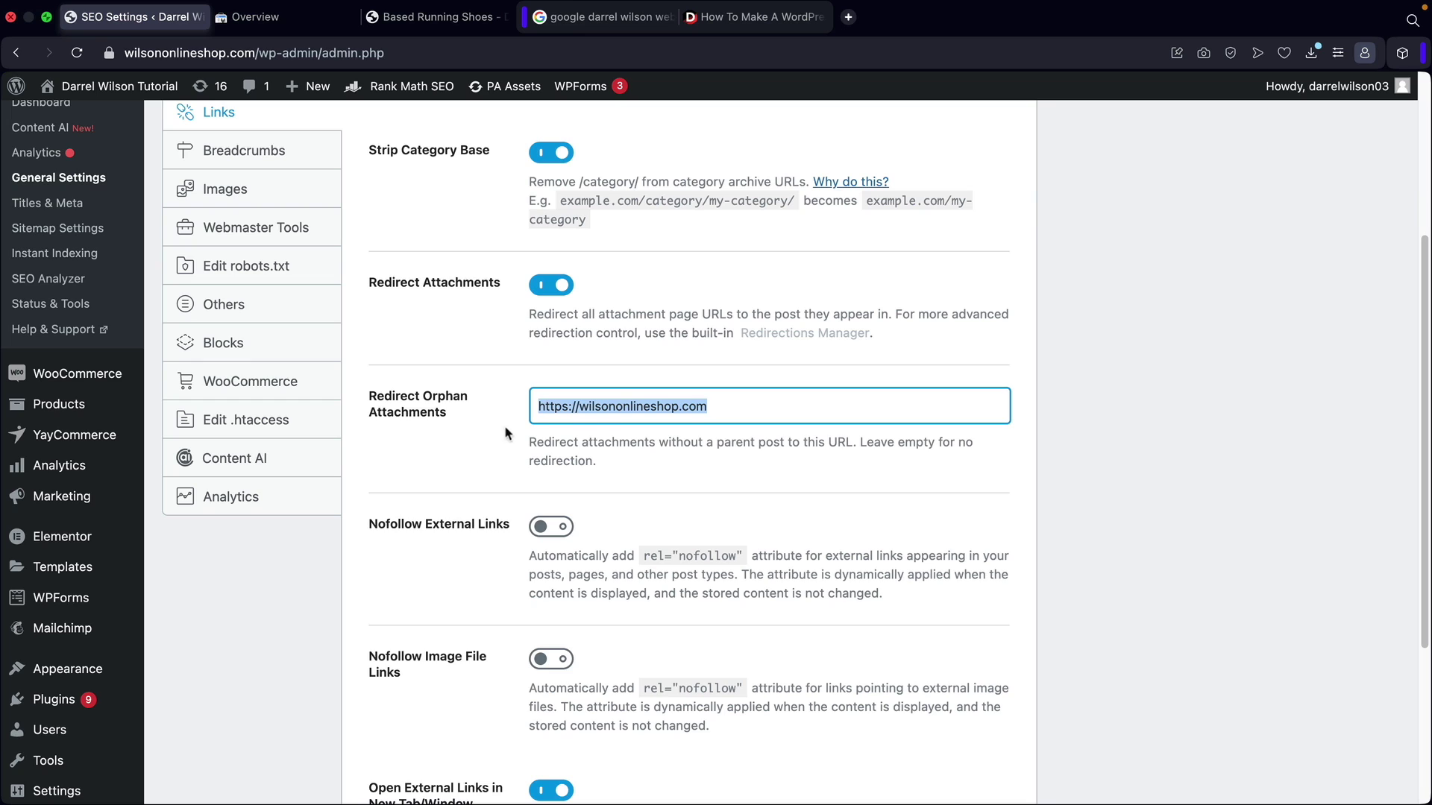
pyautogui.click(726, 408)
pyautogui.click(477, 427)
# Try out the Nofollow External Links option and switch it back off.
pyautogui.scroll(-2, 478, 432)
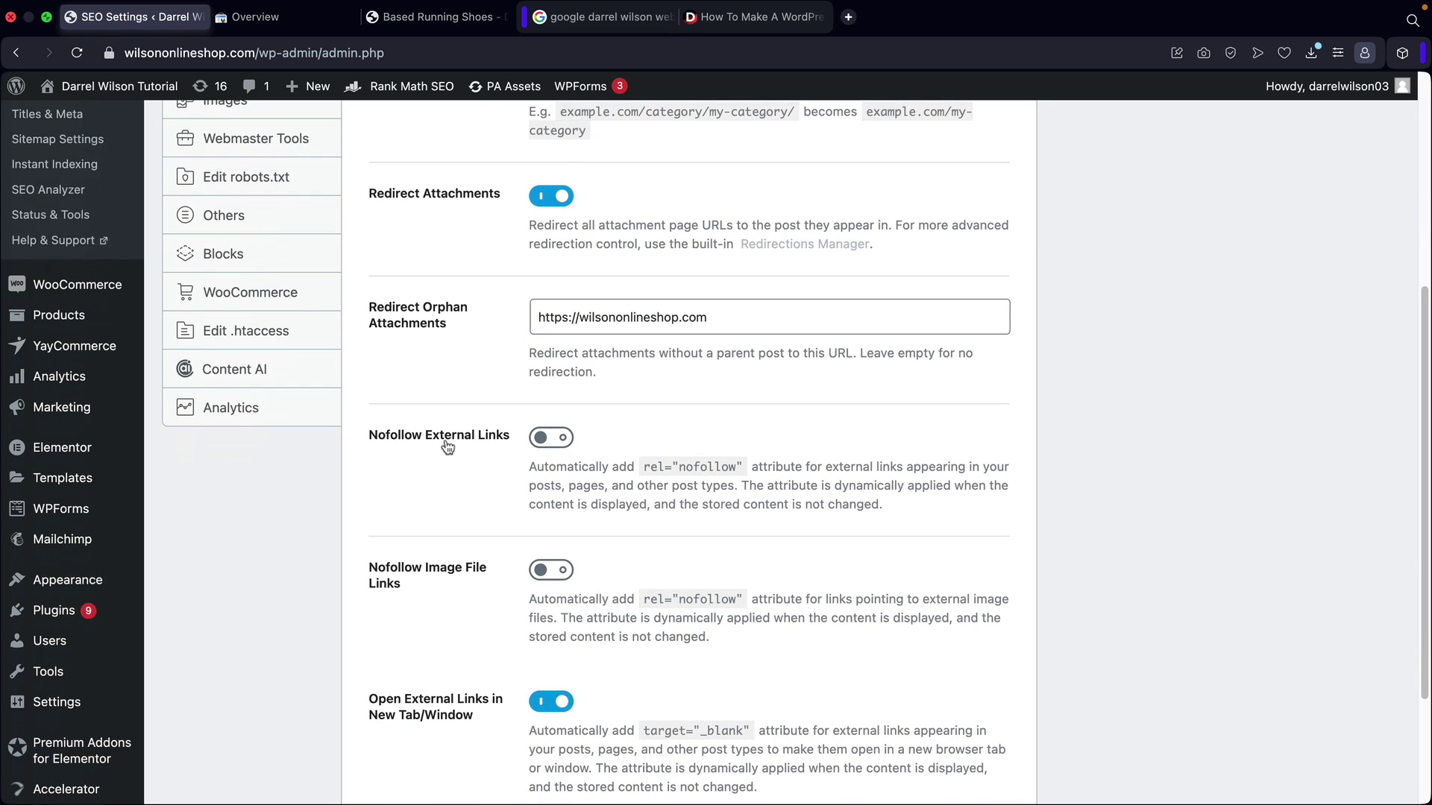
pyautogui.click(556, 444)
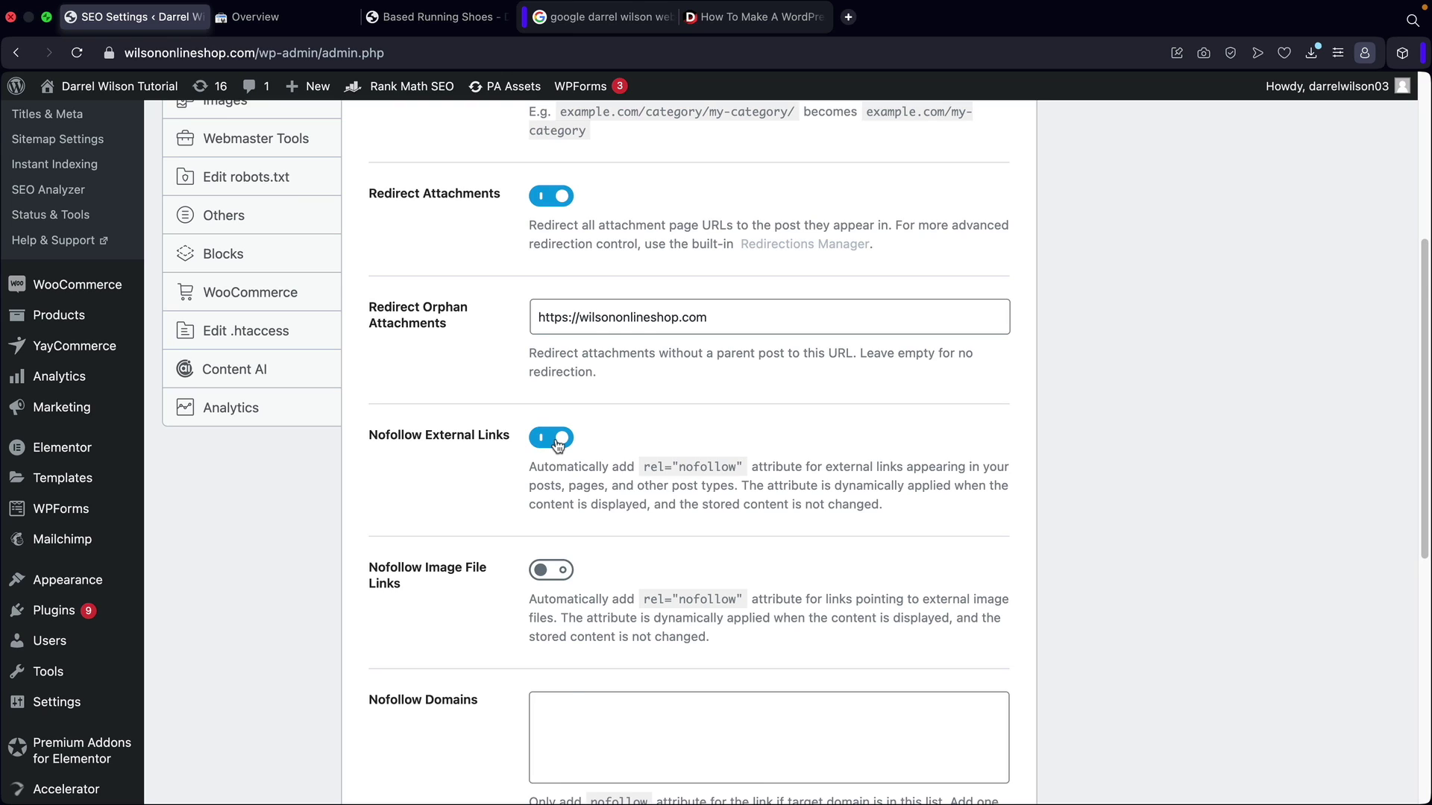
pyautogui.click(558, 444)
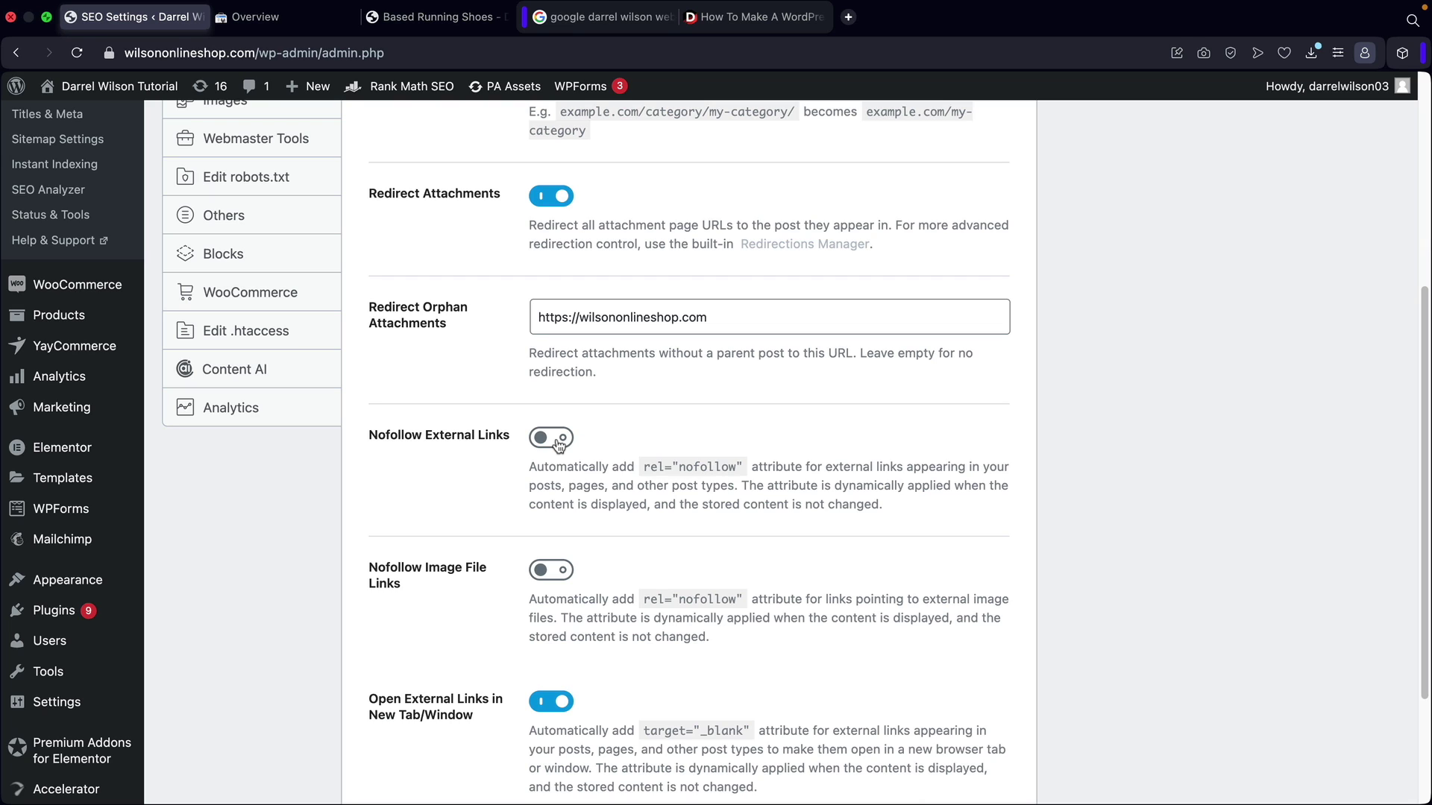
pyautogui.scroll(-2, 558, 443)
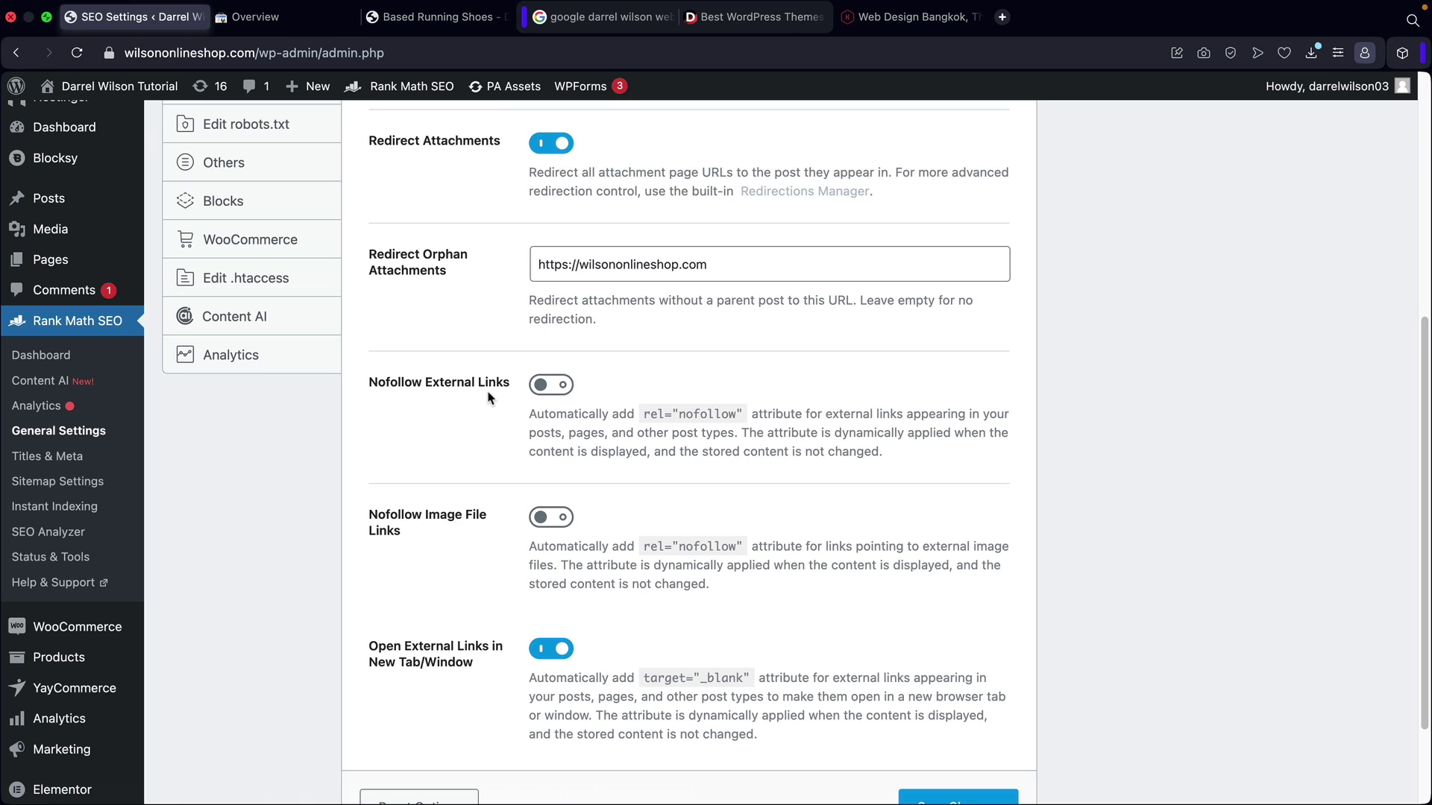
pyautogui.click(547, 388)
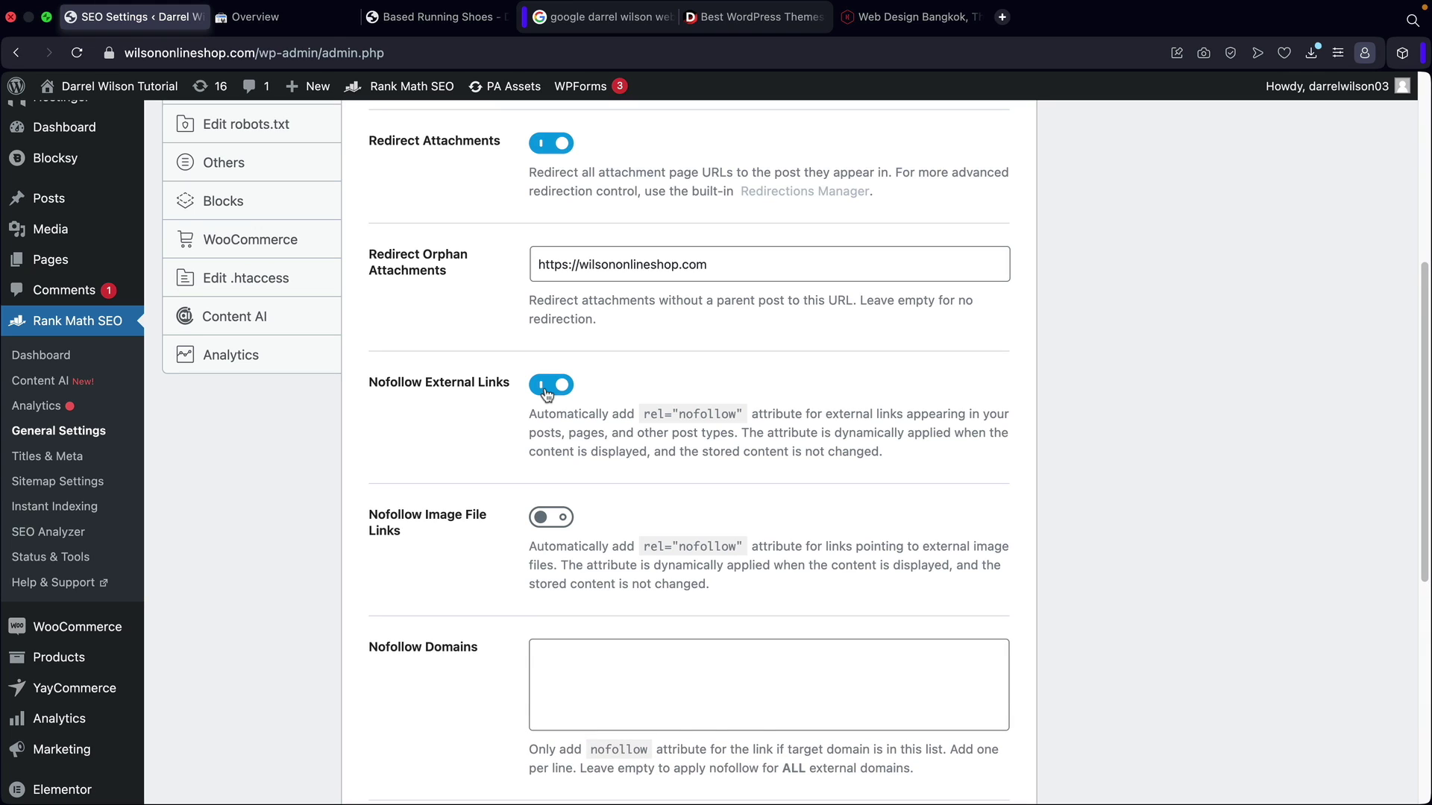
pyautogui.click(547, 389)
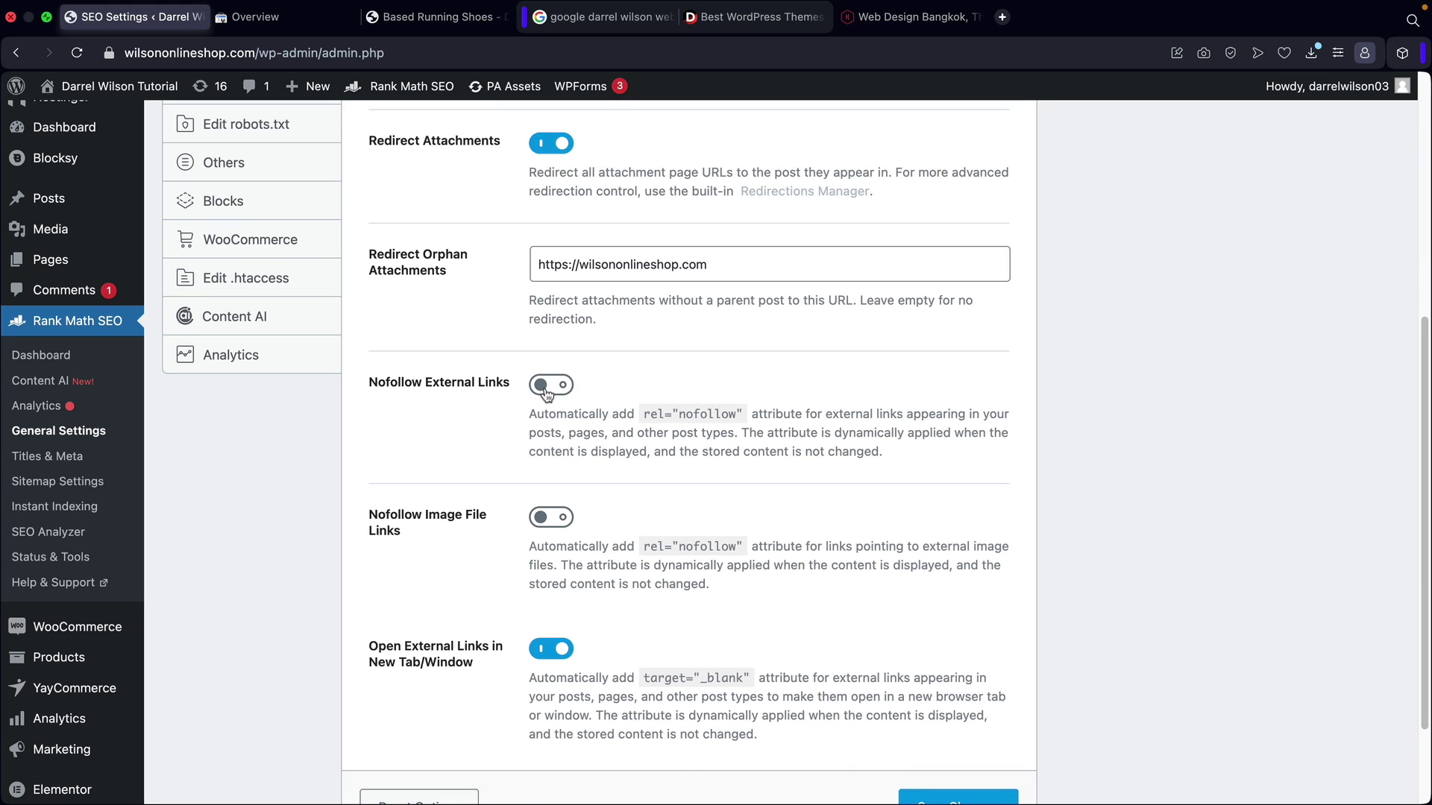
# Examine the external theme links in the Best WordPress Themes article, including those for Blocksy and Phlox, as nofollow examples.
pyautogui.click(738, 18)
pyautogui.scroll(-1, 1208, 457)
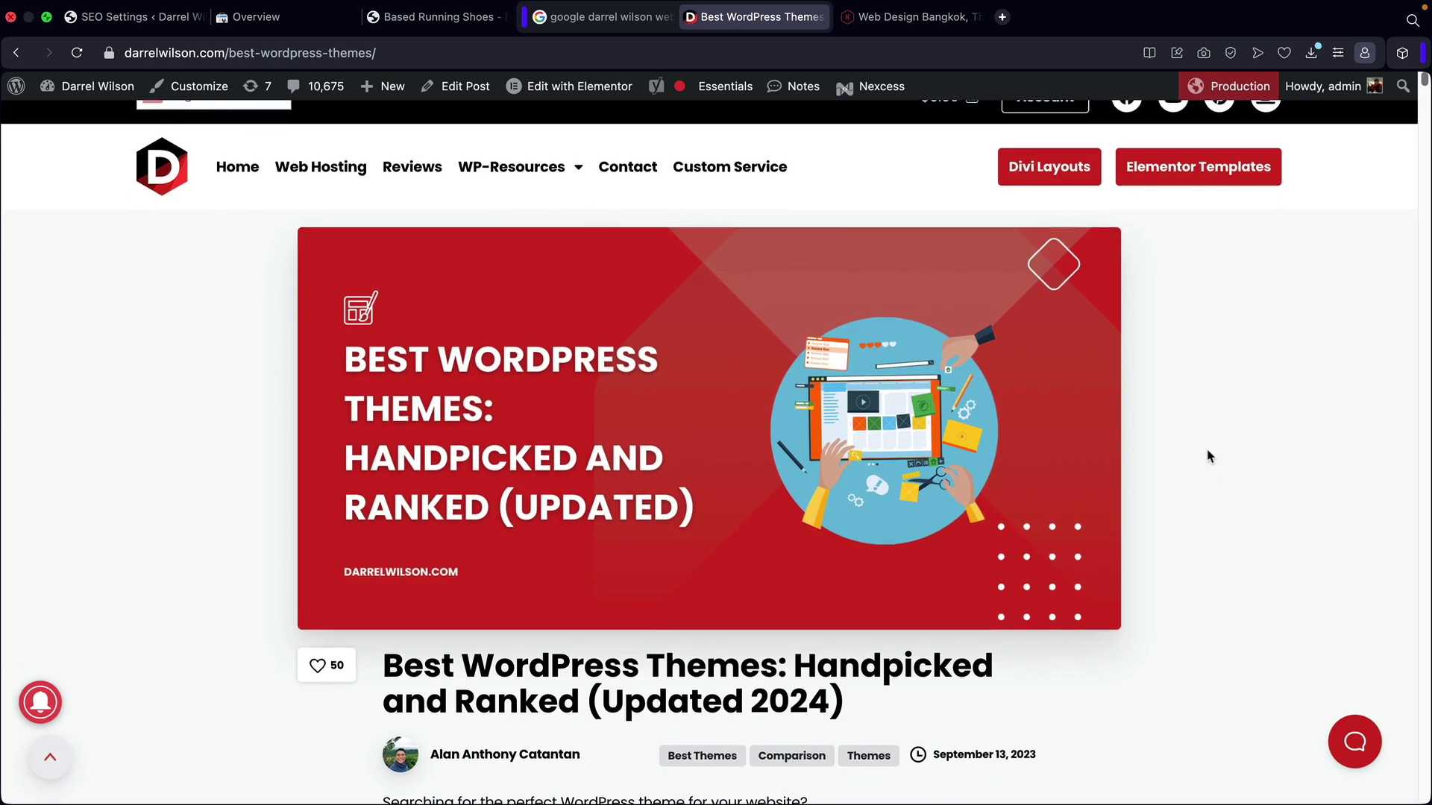
pyautogui.scroll(-5, 1208, 456)
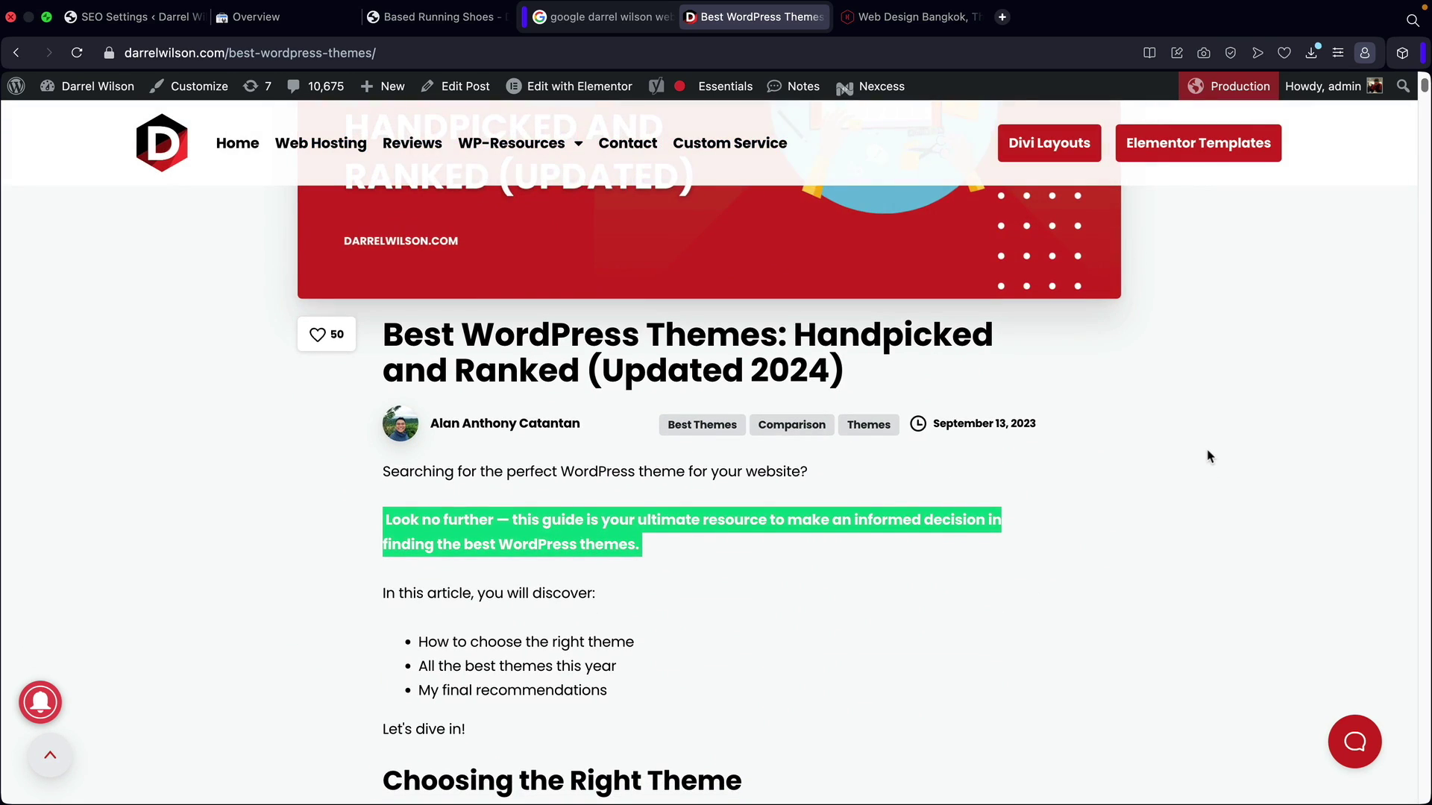
pyautogui.scroll(-15, 1208, 457)
pyautogui.scroll(-8, 1208, 457)
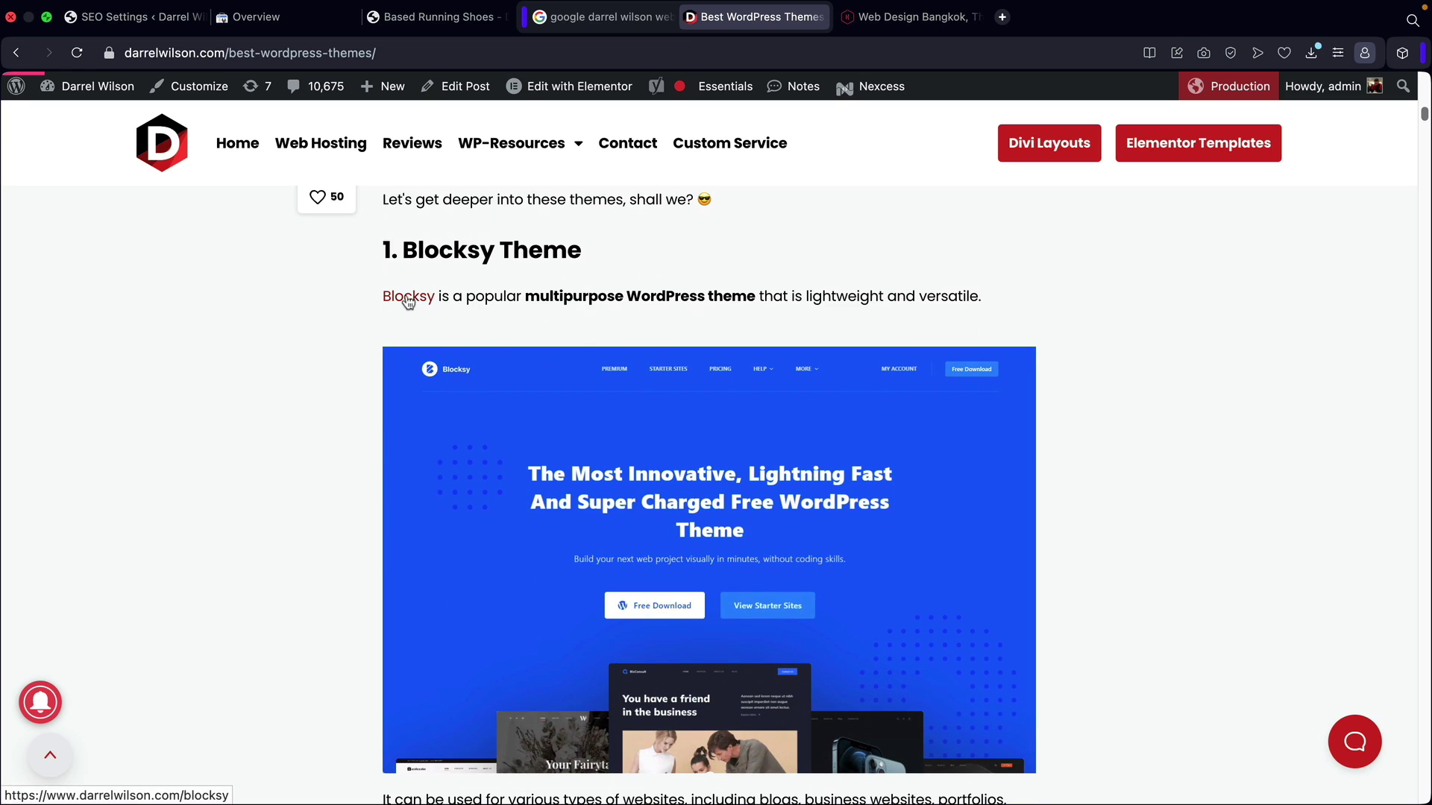
pyautogui.scroll(-14, 418, 320)
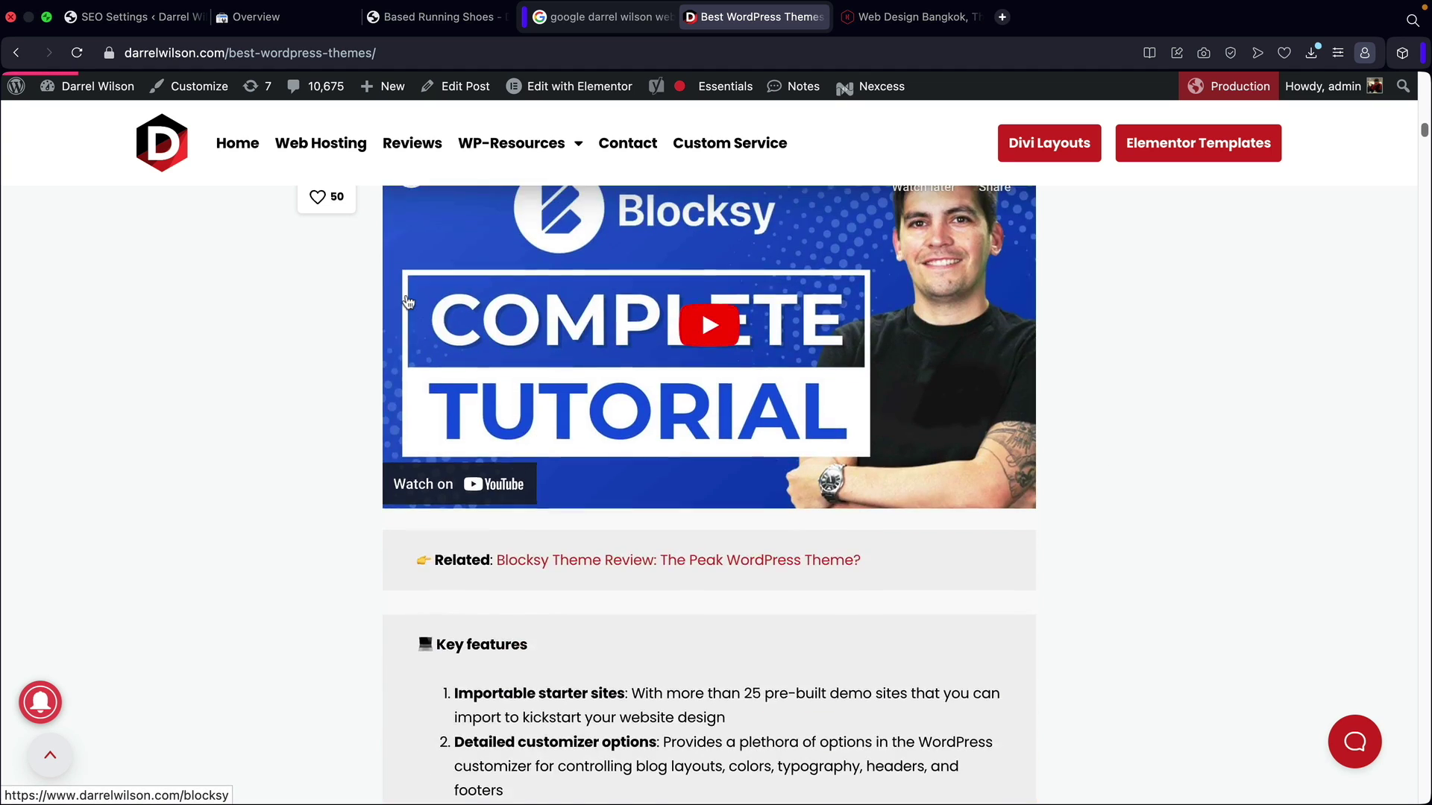
pyautogui.scroll(-17, 582, 416)
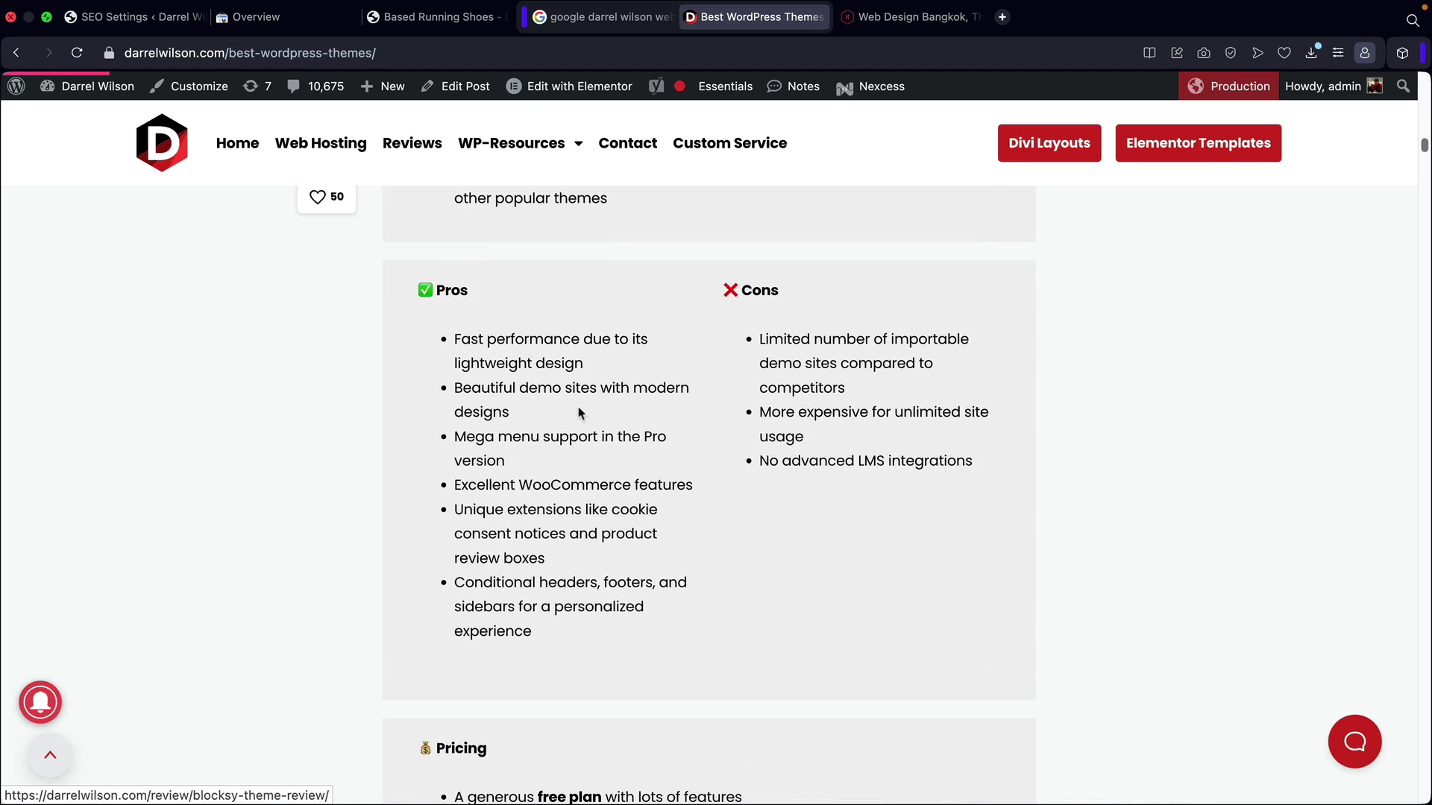
pyautogui.scroll(-1, 707, 416)
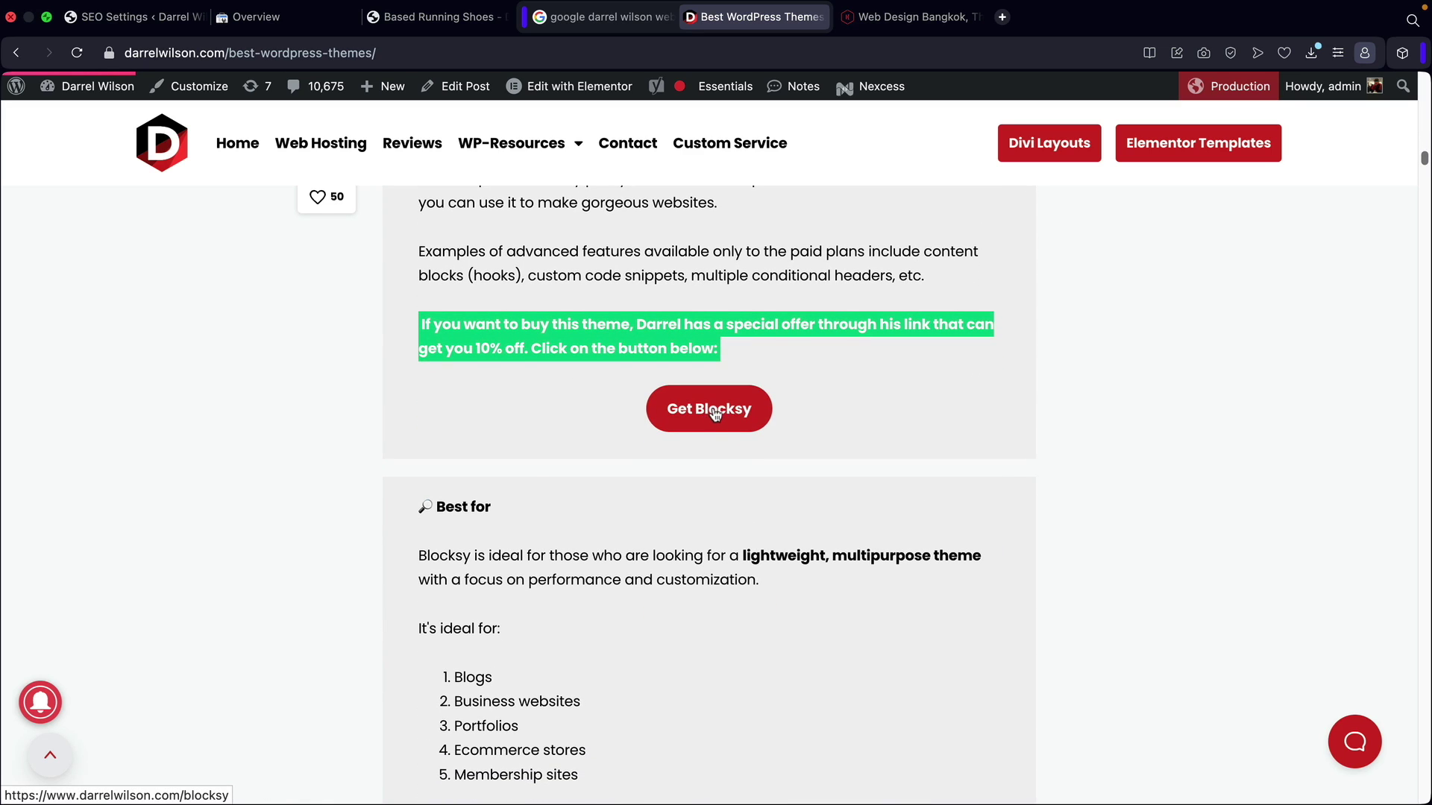
pyautogui.scroll(-6, 715, 415)
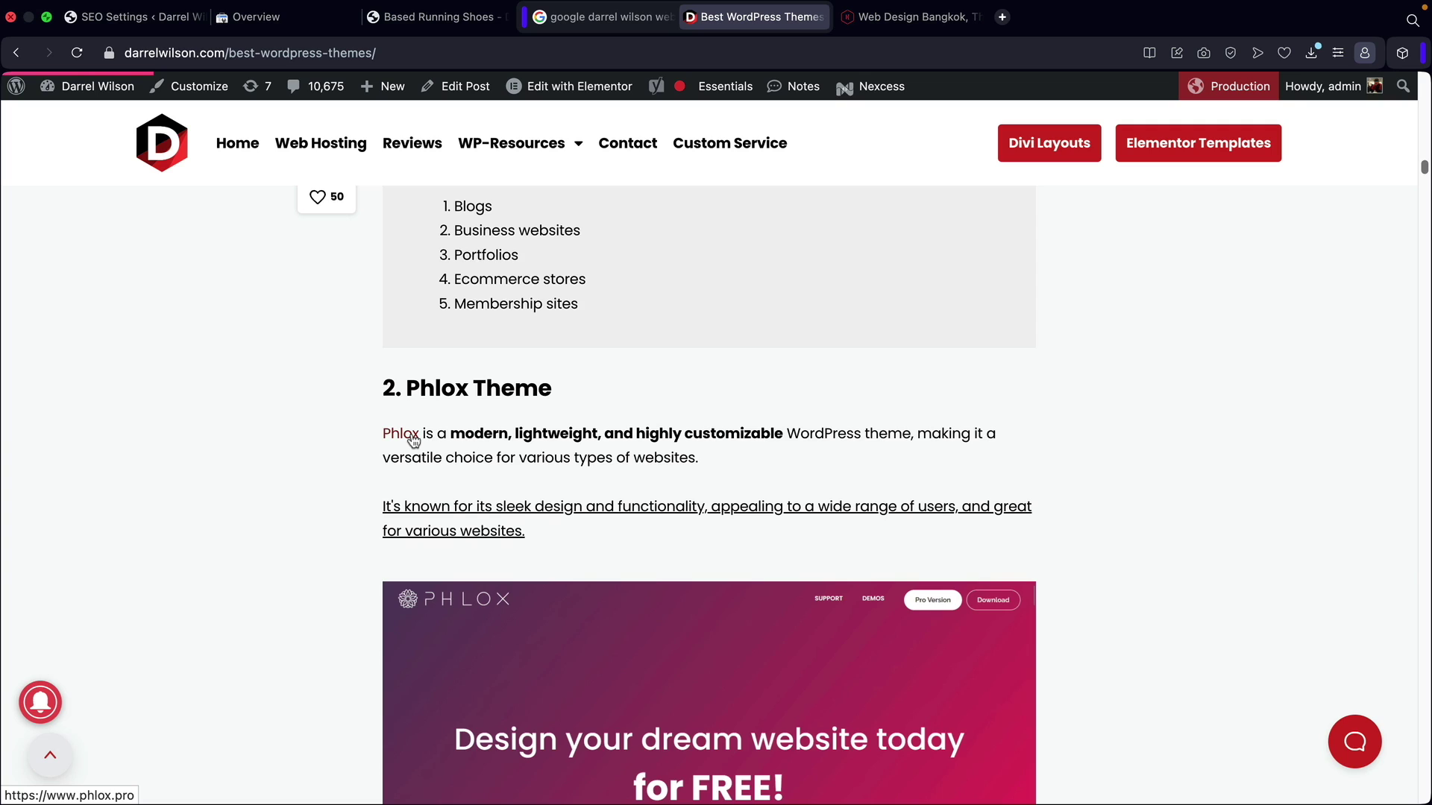
pyautogui.scroll(-16, 414, 440)
pyautogui.scroll(-3, 414, 440)
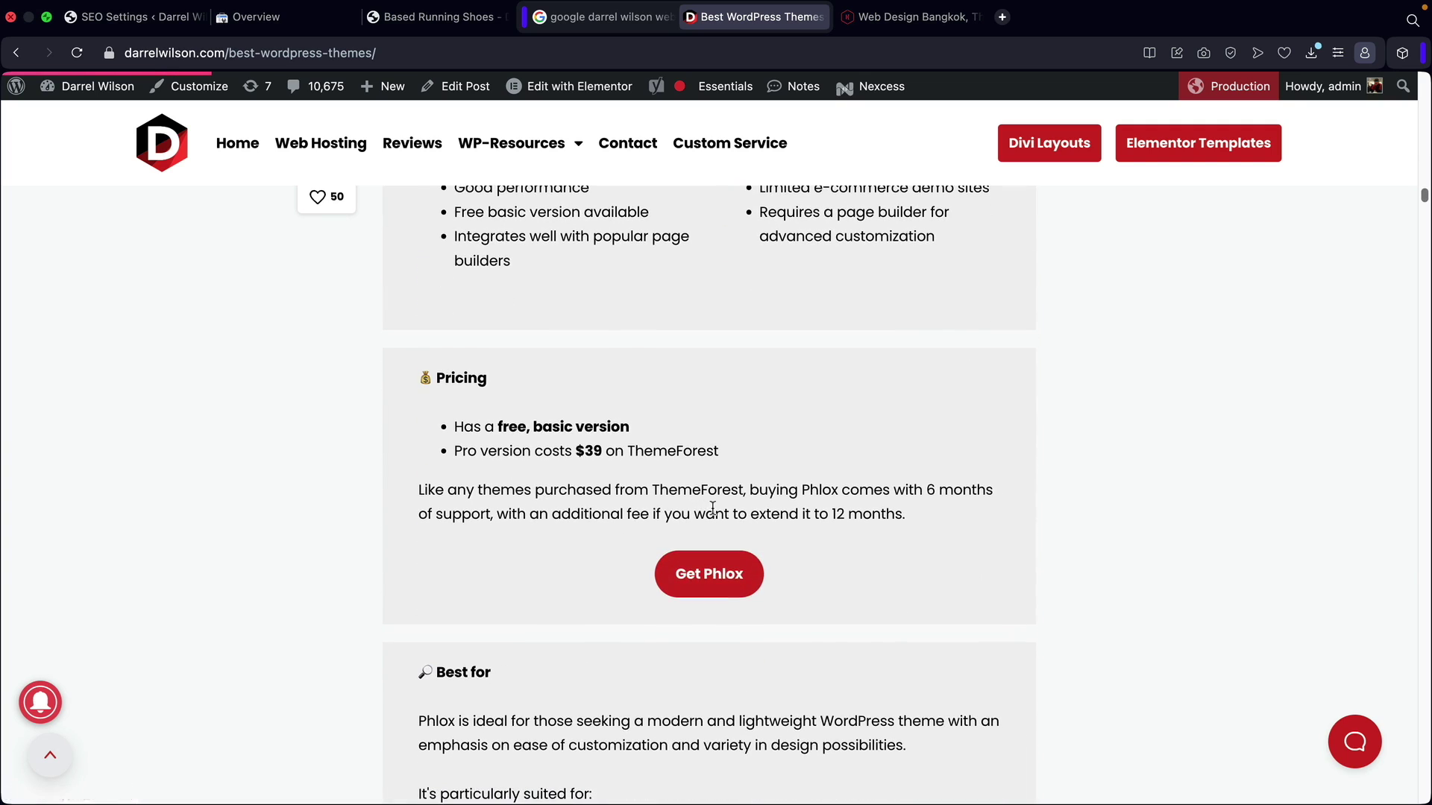
# Examine the KOS Design blog article Types of cyber attack you should know about from start to end, checking it for external links.
pyautogui.click(906, 18)
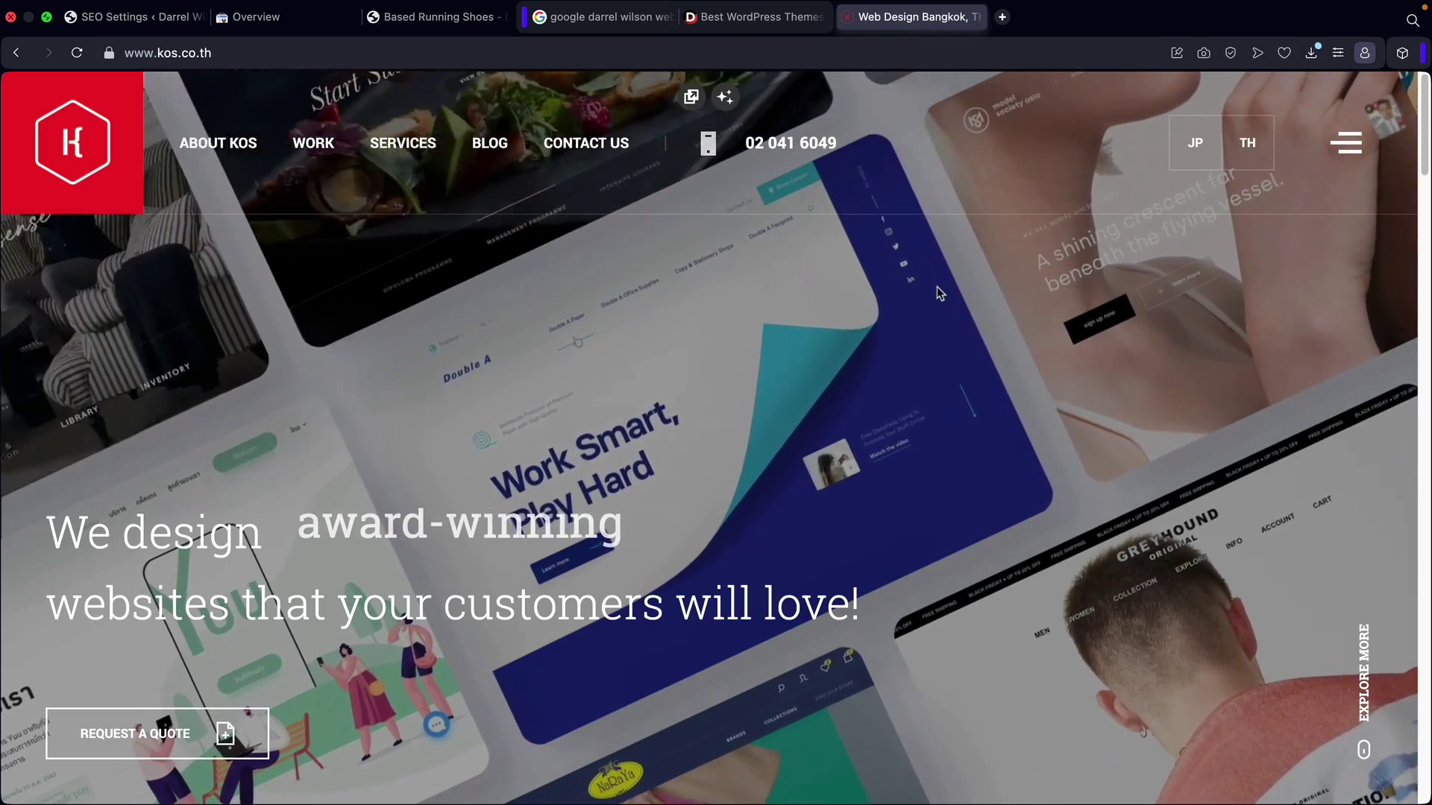
pyautogui.click(488, 145)
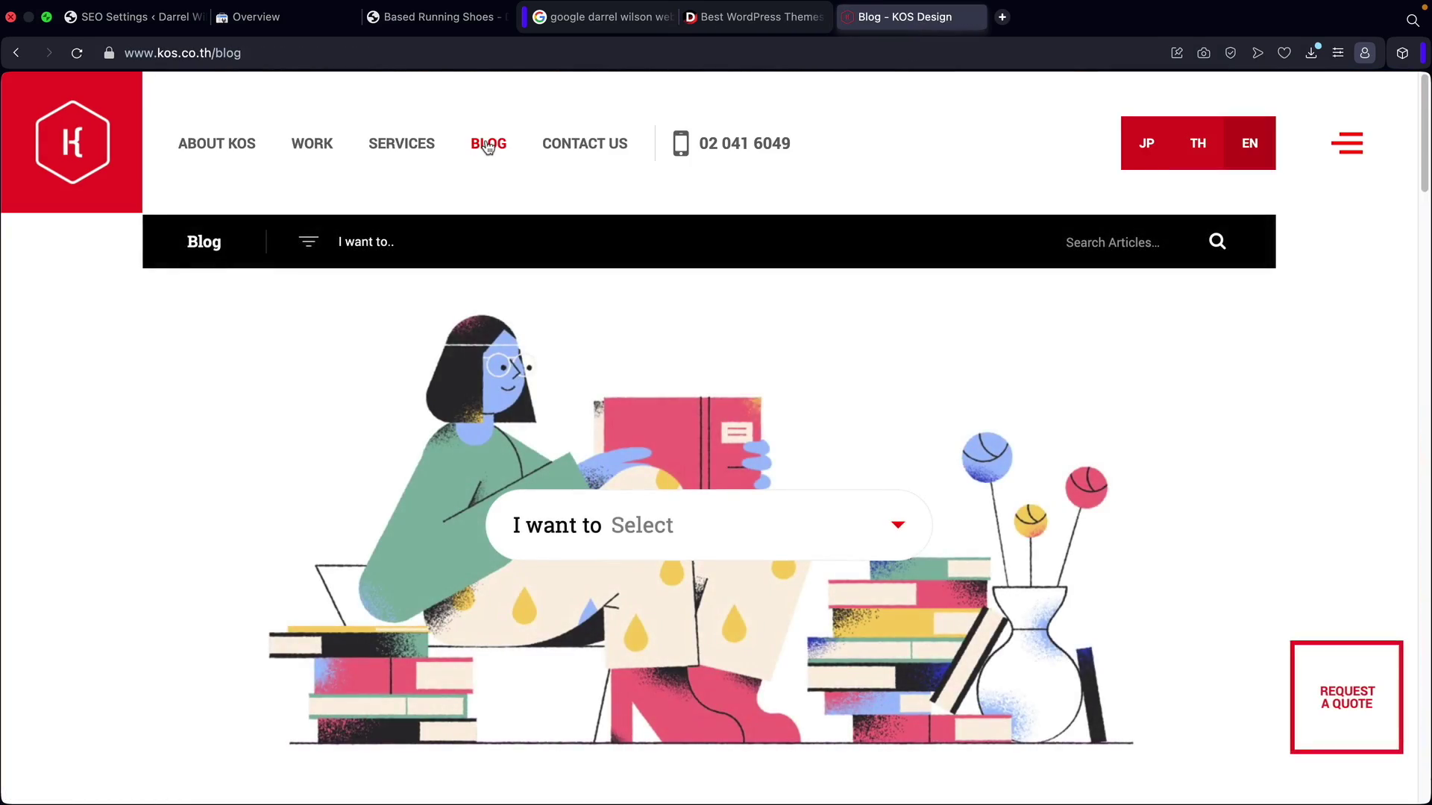
pyautogui.scroll(-10, 569, 391)
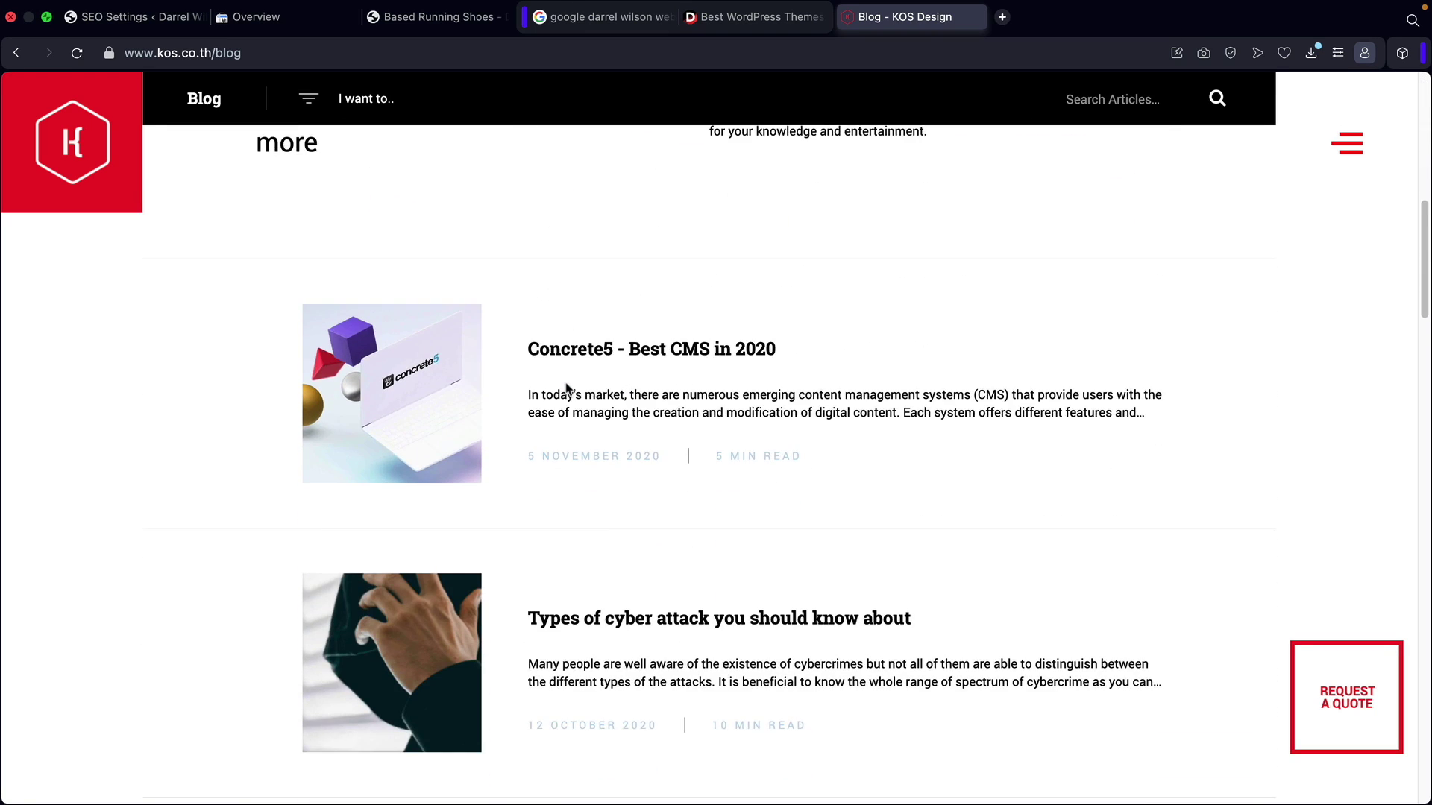
pyautogui.click(577, 475)
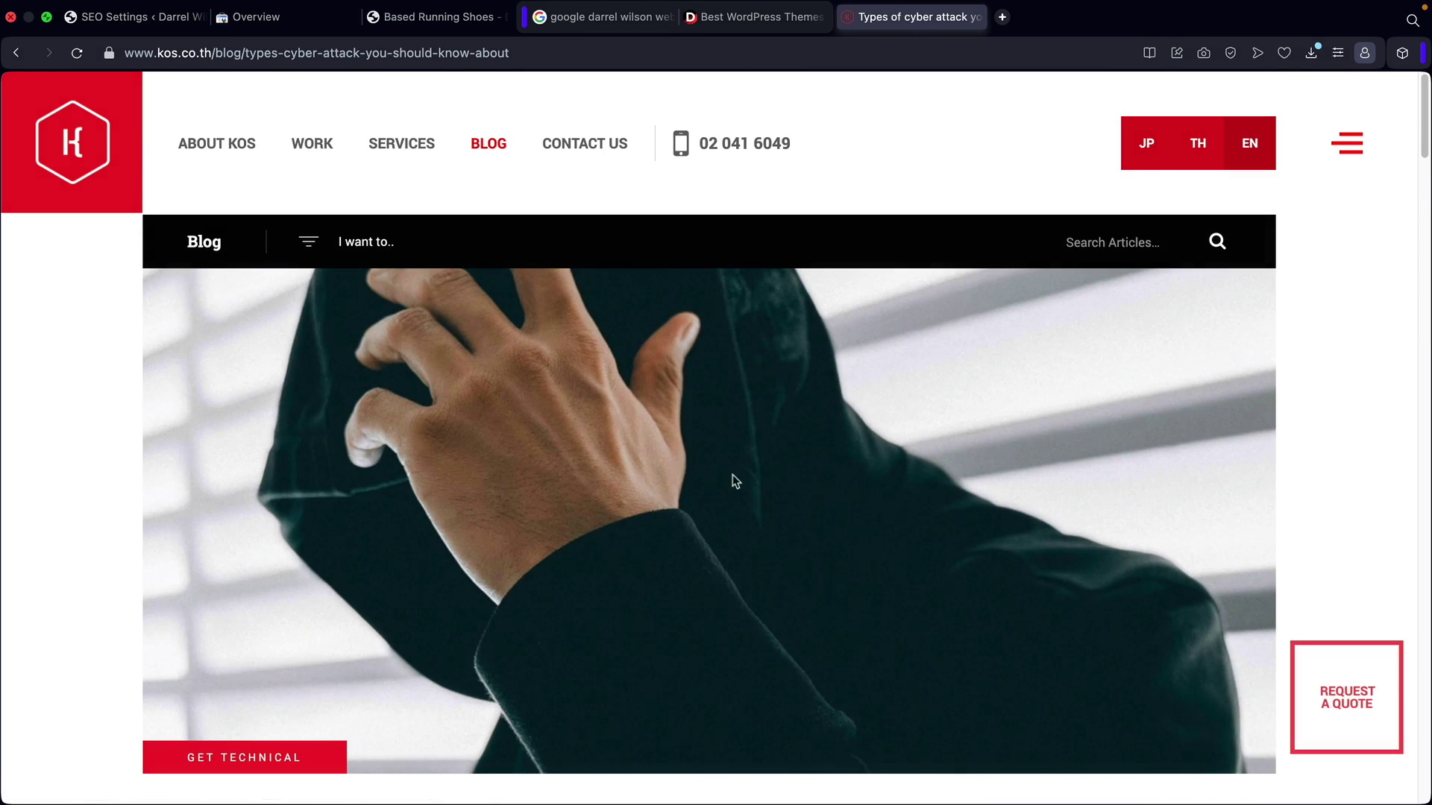
pyautogui.scroll(-5, 962, 505)
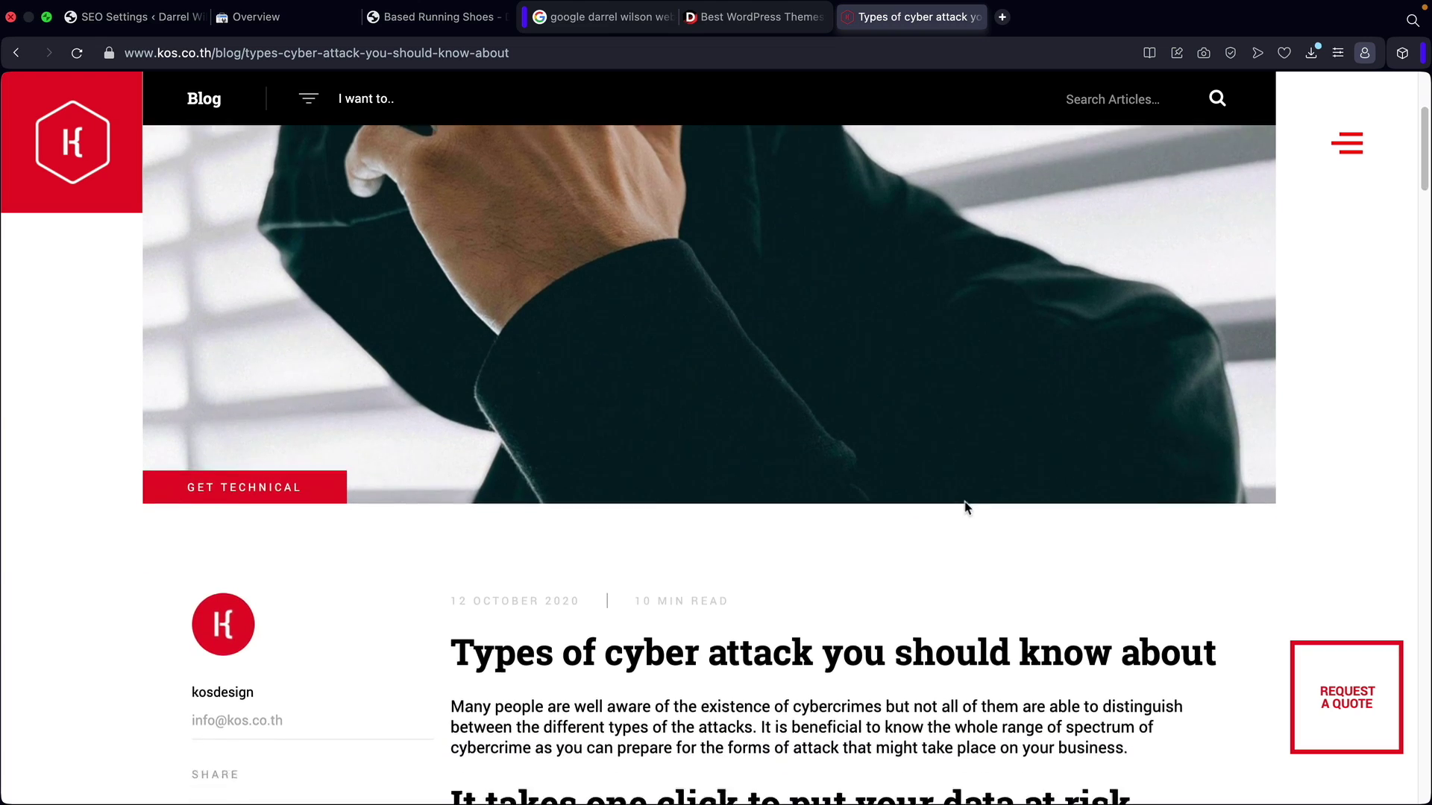
pyautogui.scroll(-5, 962, 500)
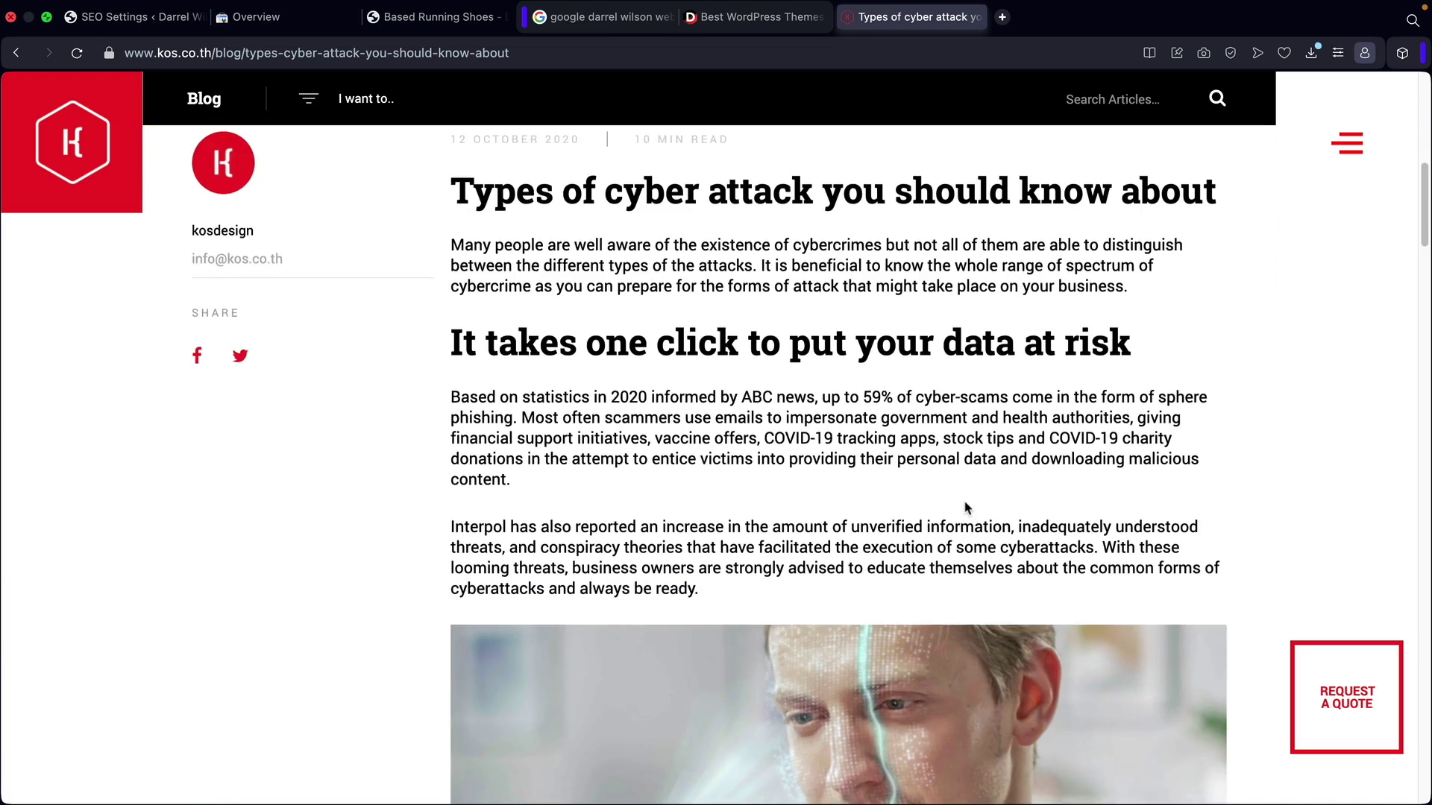
pyautogui.scroll(-10, 863, 457)
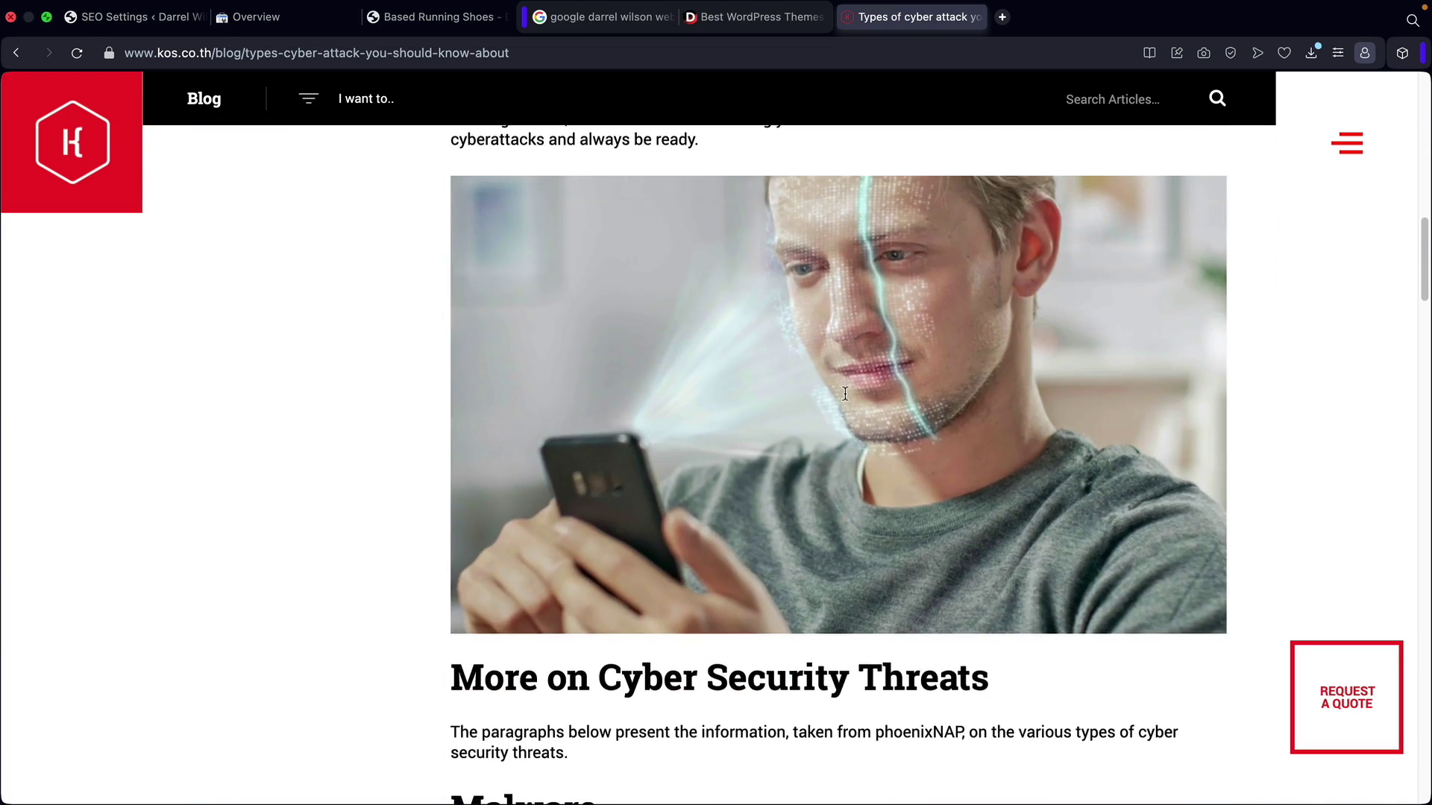
pyautogui.scroll(-10, 845, 393)
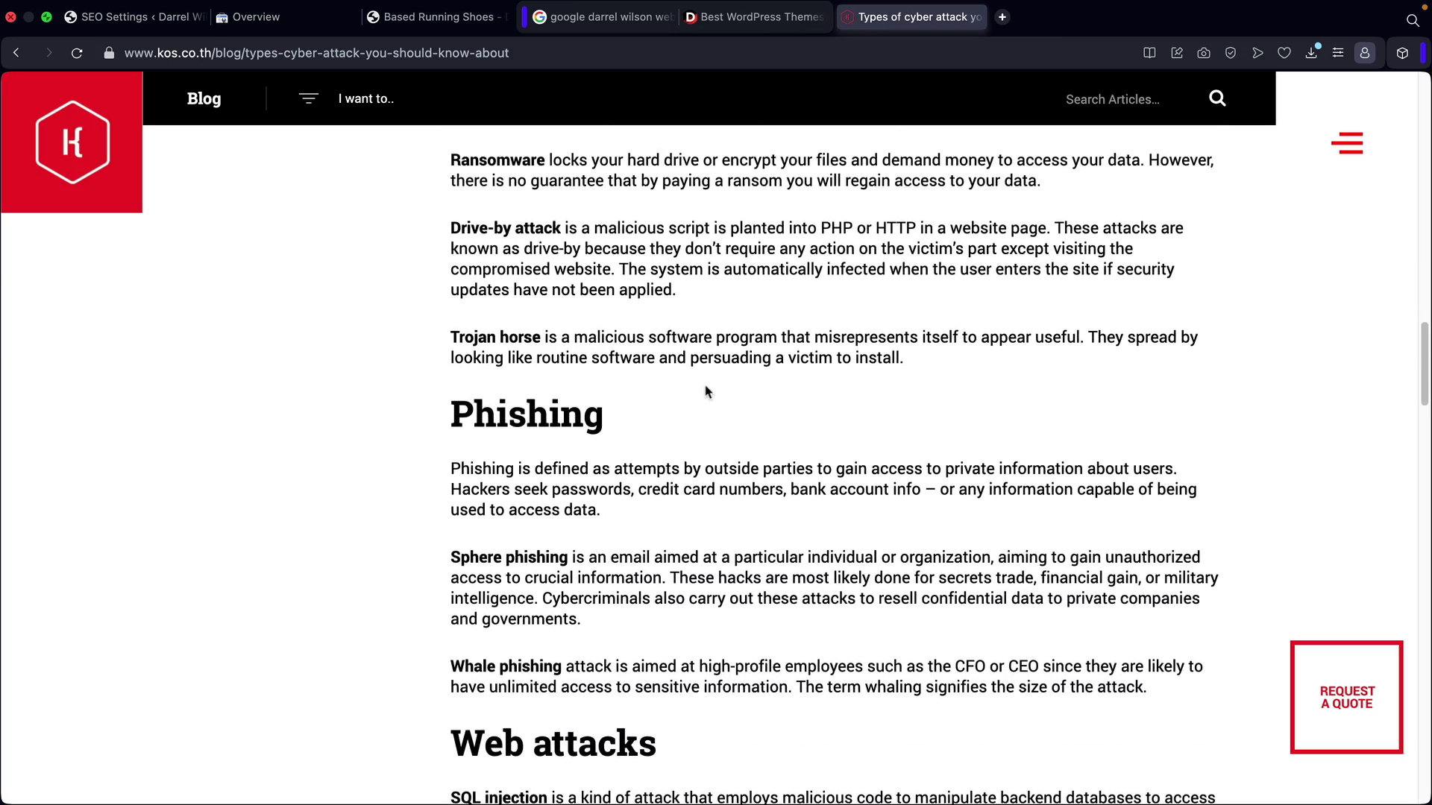
pyautogui.scroll(-19, 707, 391)
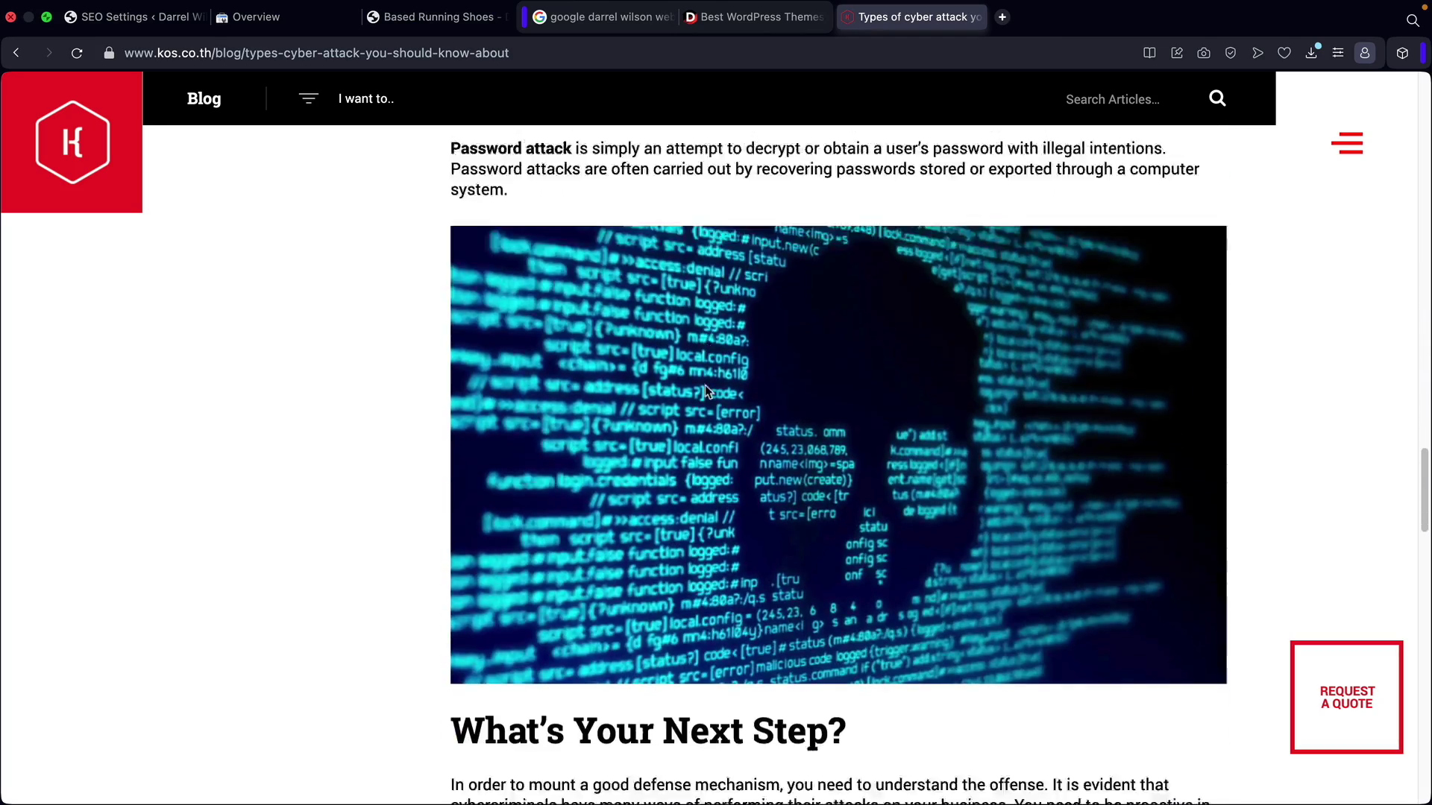
pyautogui.scroll(-4, 707, 390)
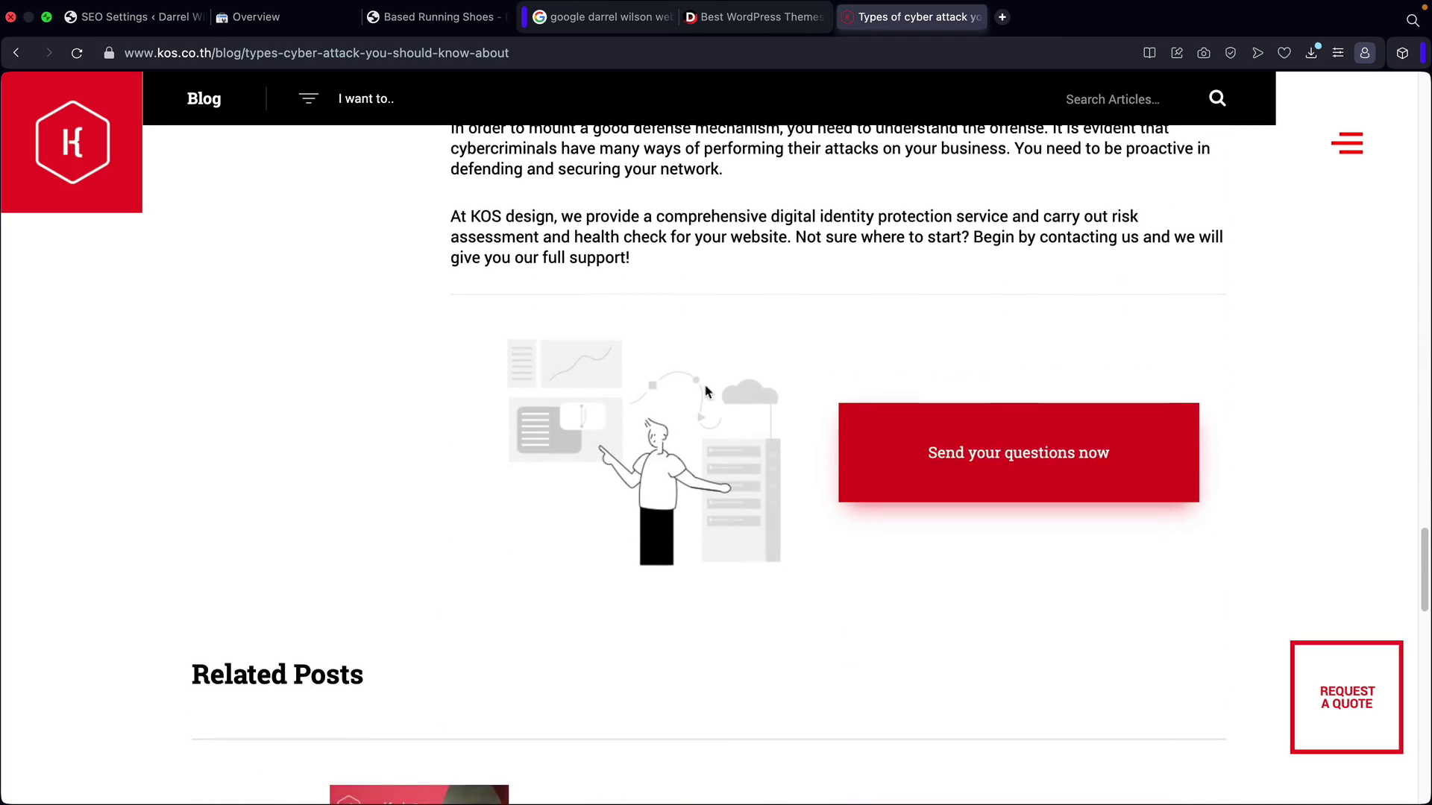
pyautogui.scroll(-2, 708, 391)
pyautogui.moveTo(1427, 560); pyautogui.dragTo(1427, 82)
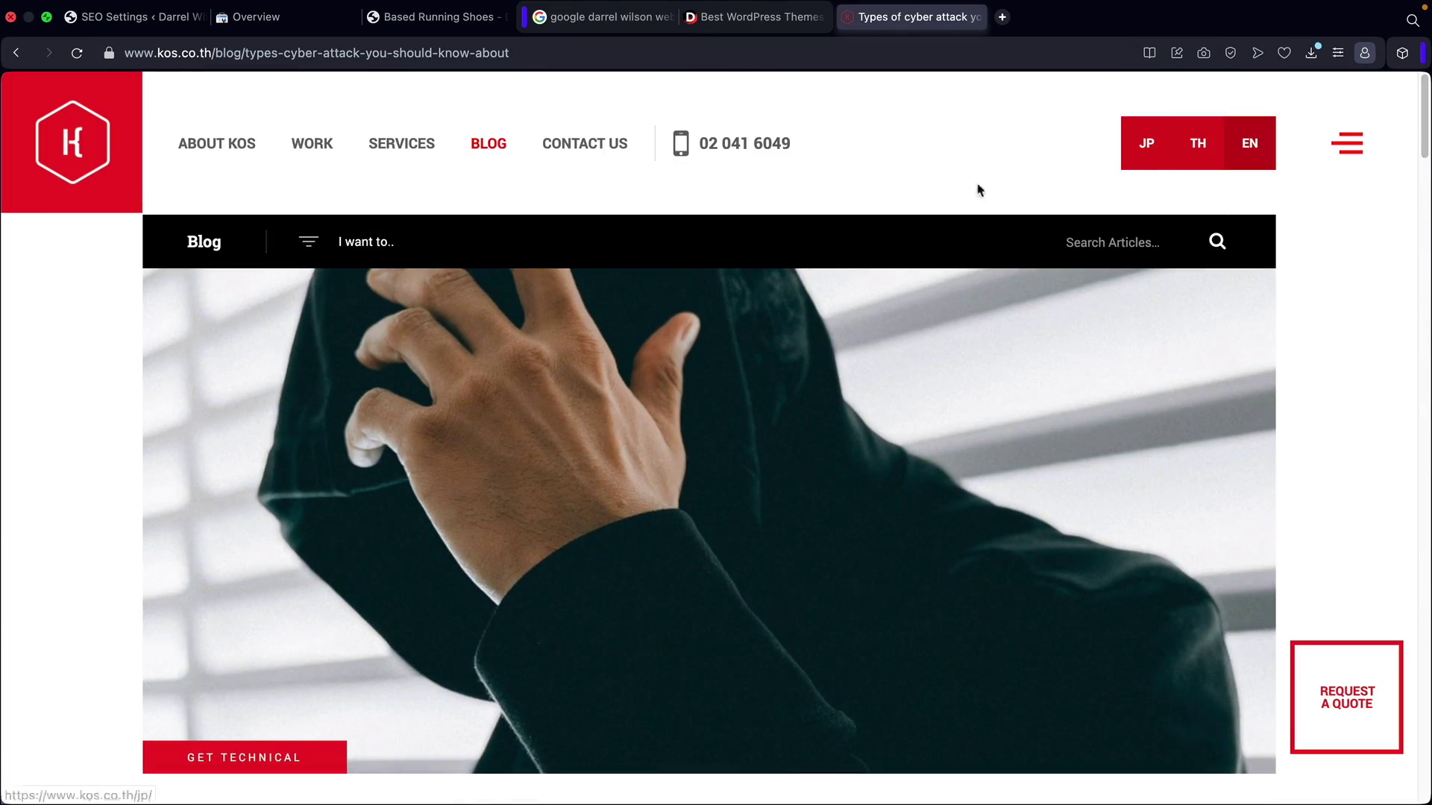
pyautogui.click(102, 174)
# Return to the Rank Math link settings and try Nofollow External Links once more, leaving it switched off.
pyautogui.click(134, 16)
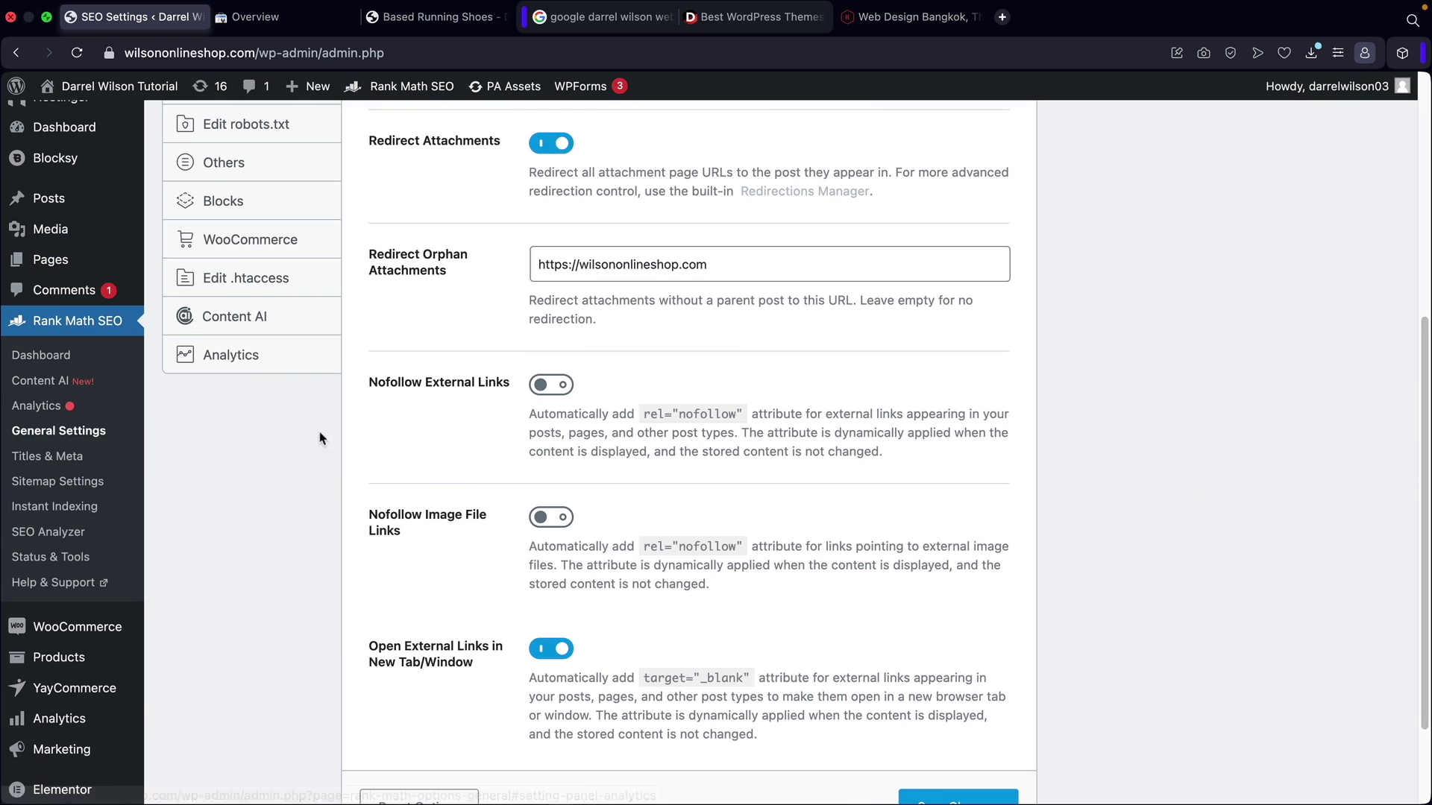
pyautogui.click(550, 387)
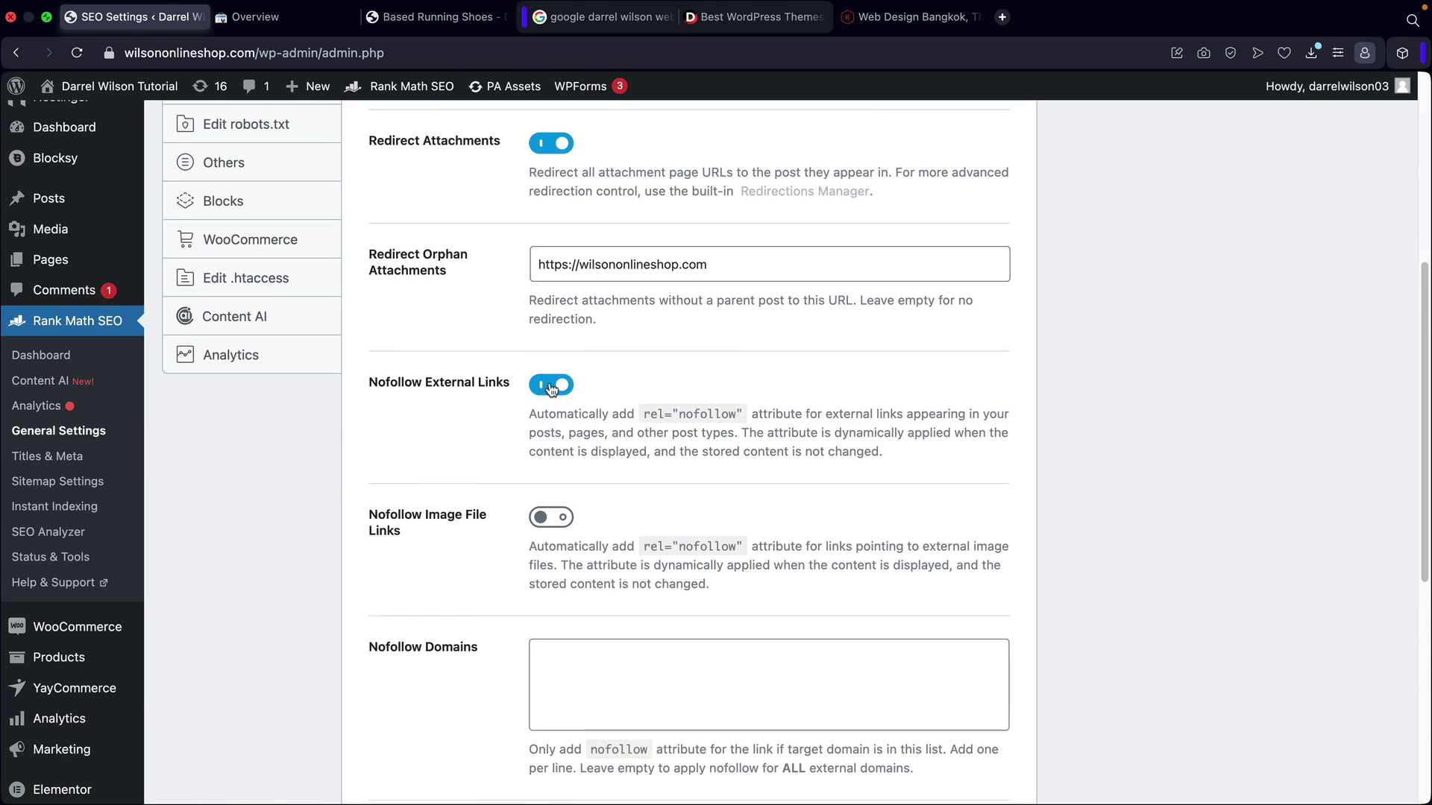
pyautogui.click(550, 385)
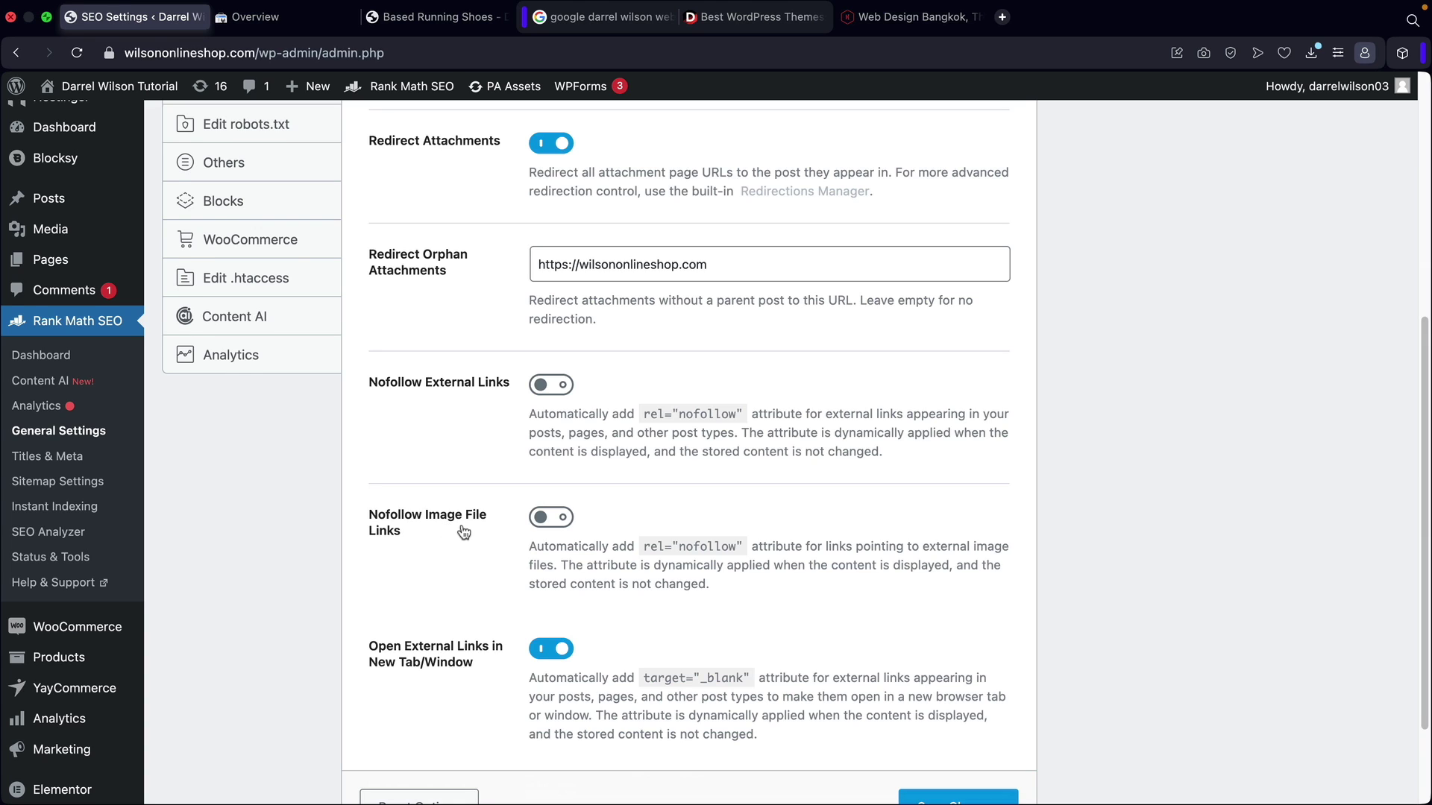
# Review Open External Links in New Tab/Window and follow the Get Phlox link in the Best WordPress Themes article as an example.
pyautogui.scroll(-2, 462, 530)
pyautogui.scroll(-1, 462, 527)
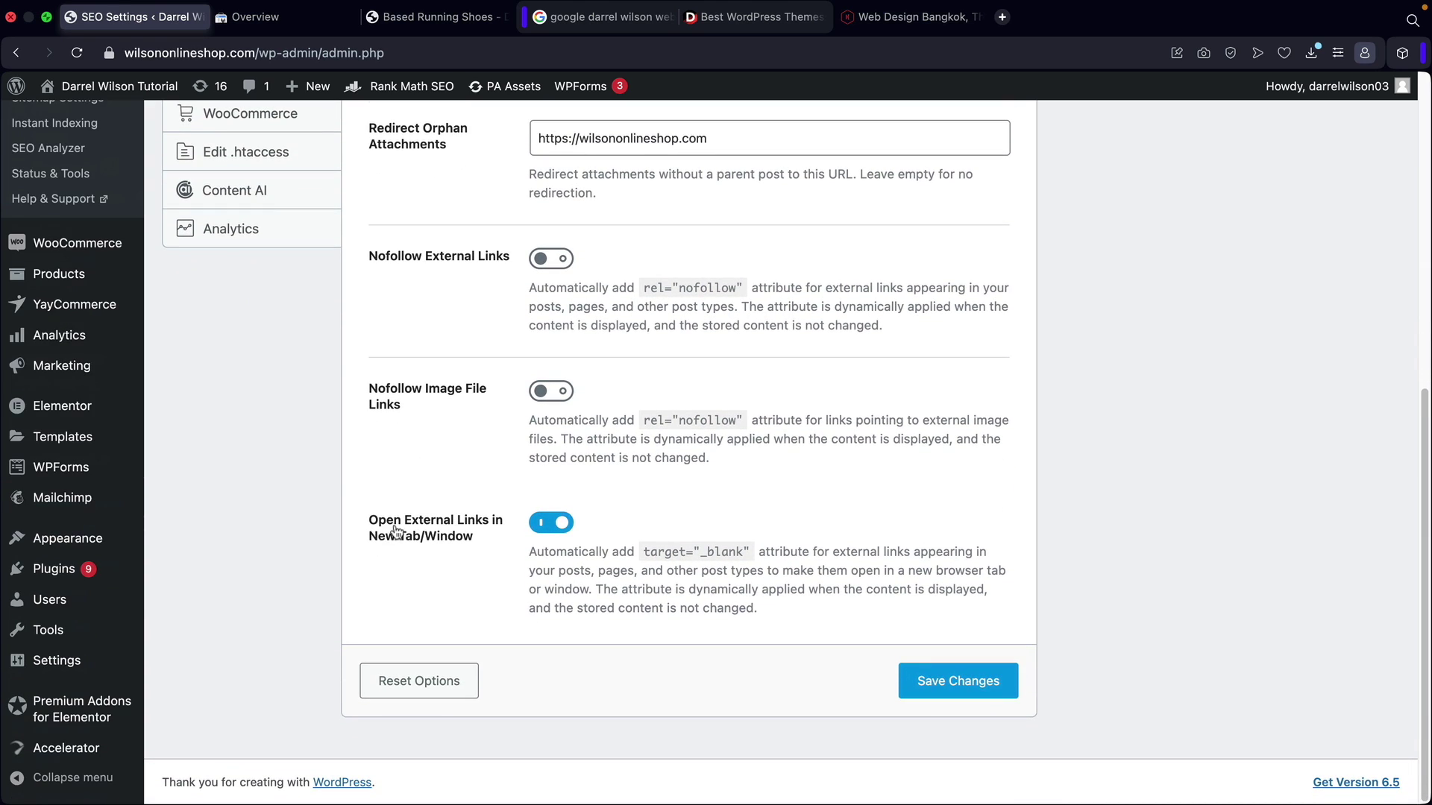
pyautogui.click(769, 23)
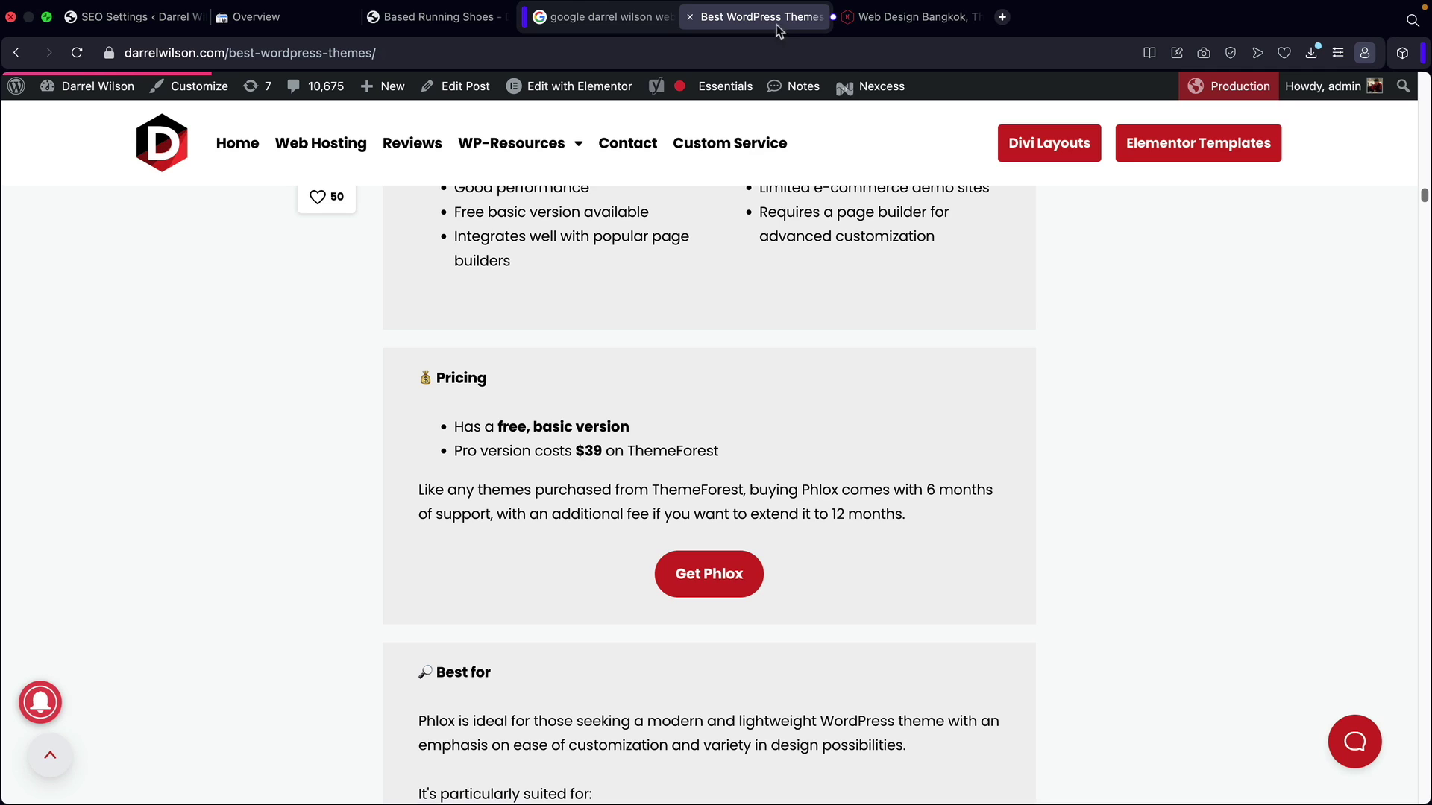
pyautogui.click(696, 582)
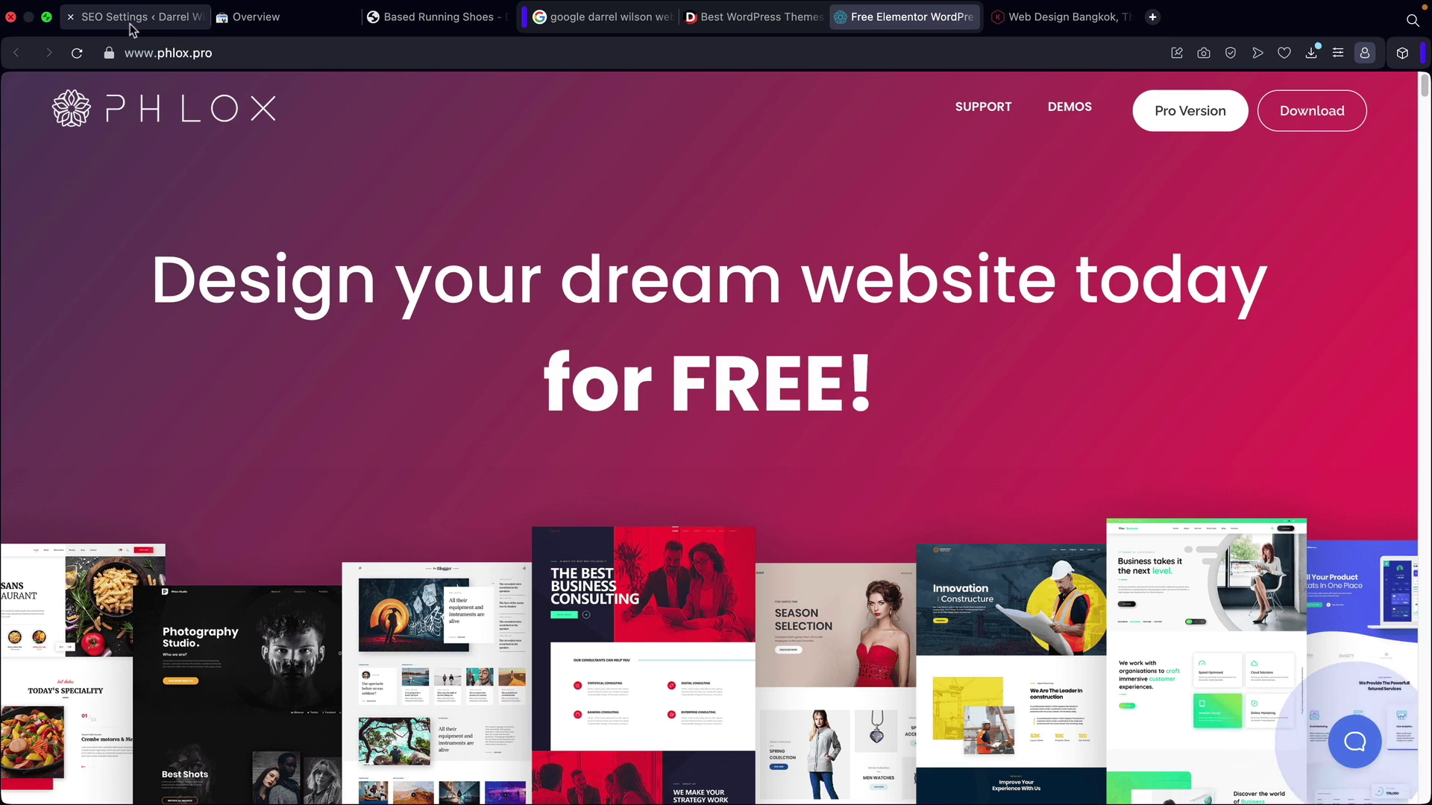
# Save the Rank Math link settings with Open External Links in New Tab/Window enabled, and open the Breadcrumbs settings.
pyautogui.click(130, 24)
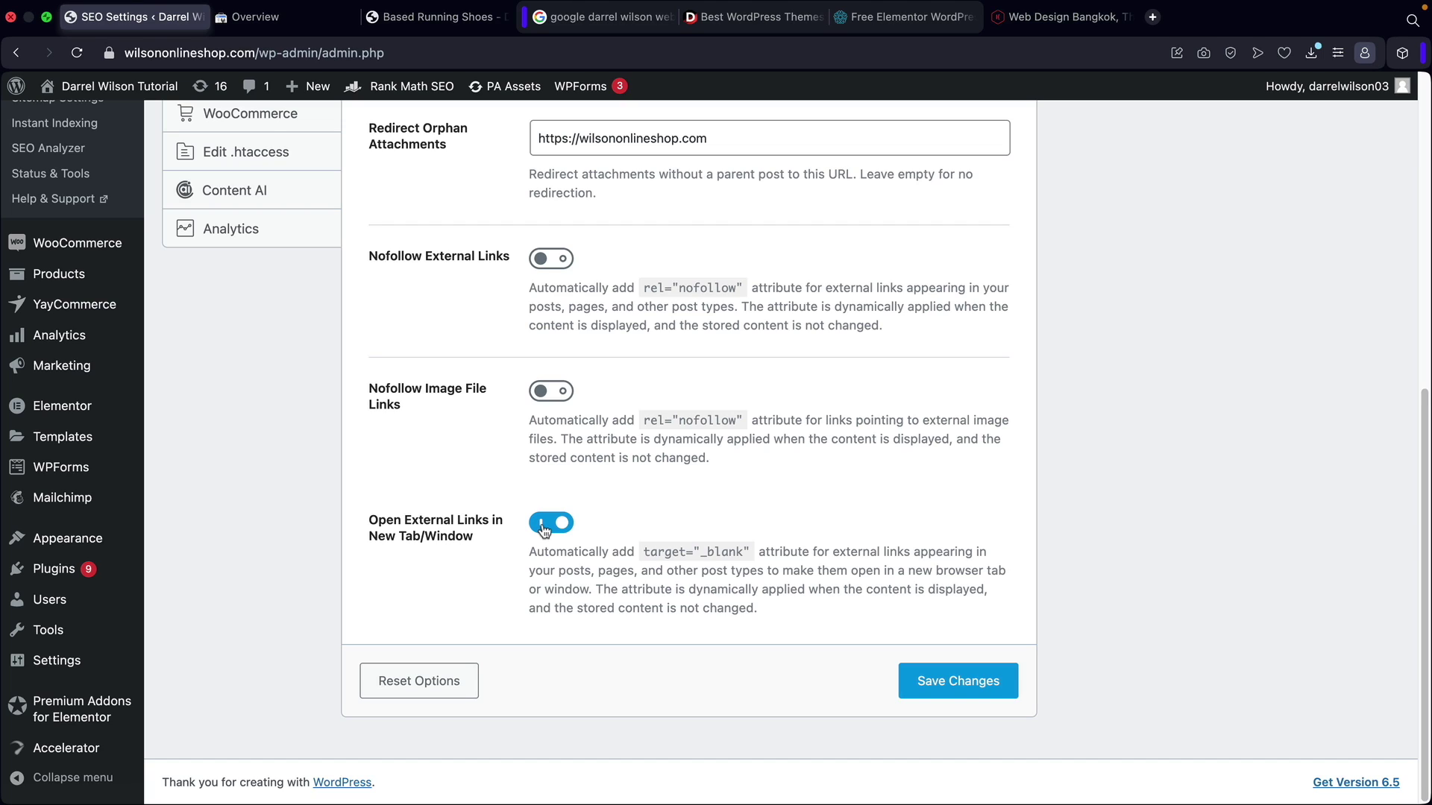
pyautogui.click(979, 685)
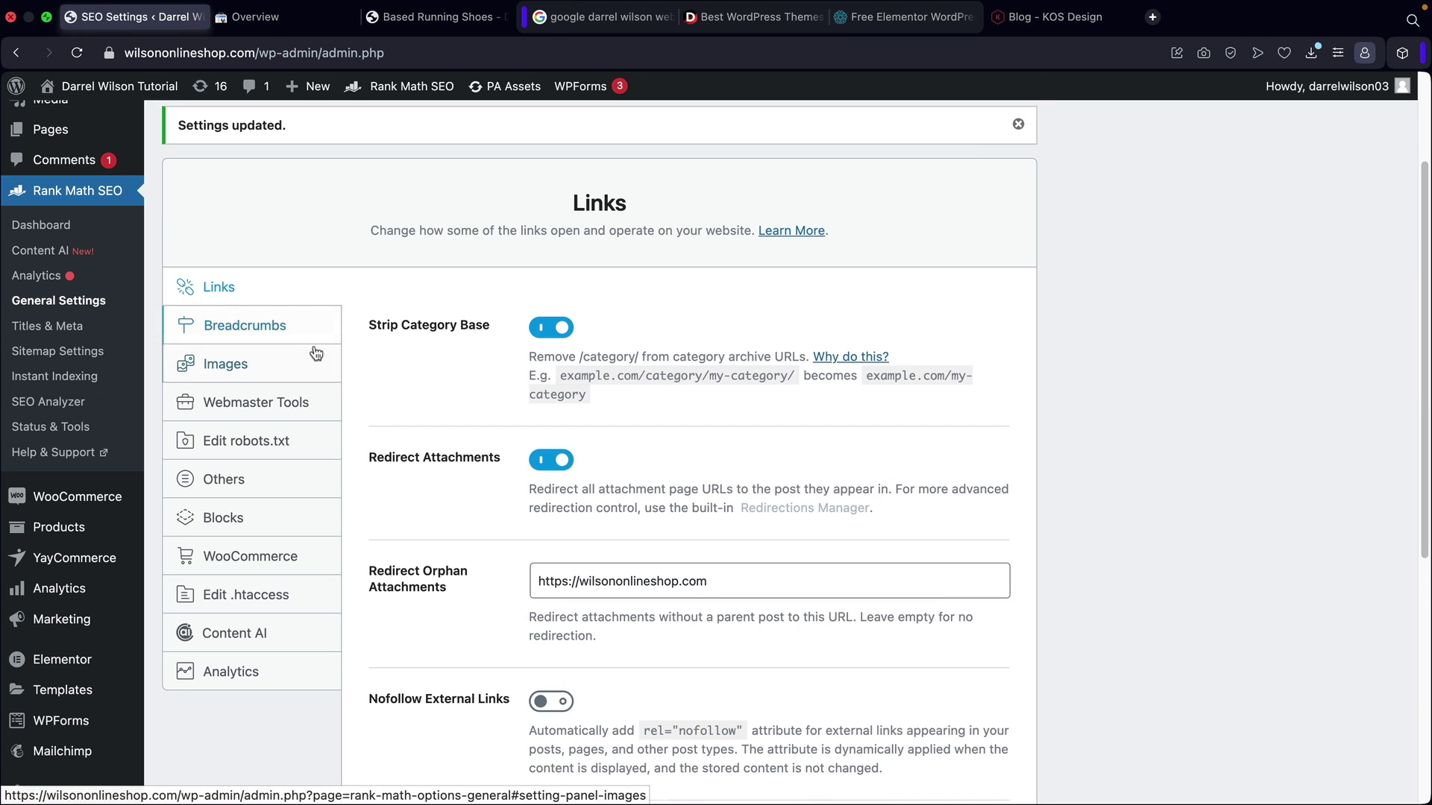
pyautogui.click(256, 329)
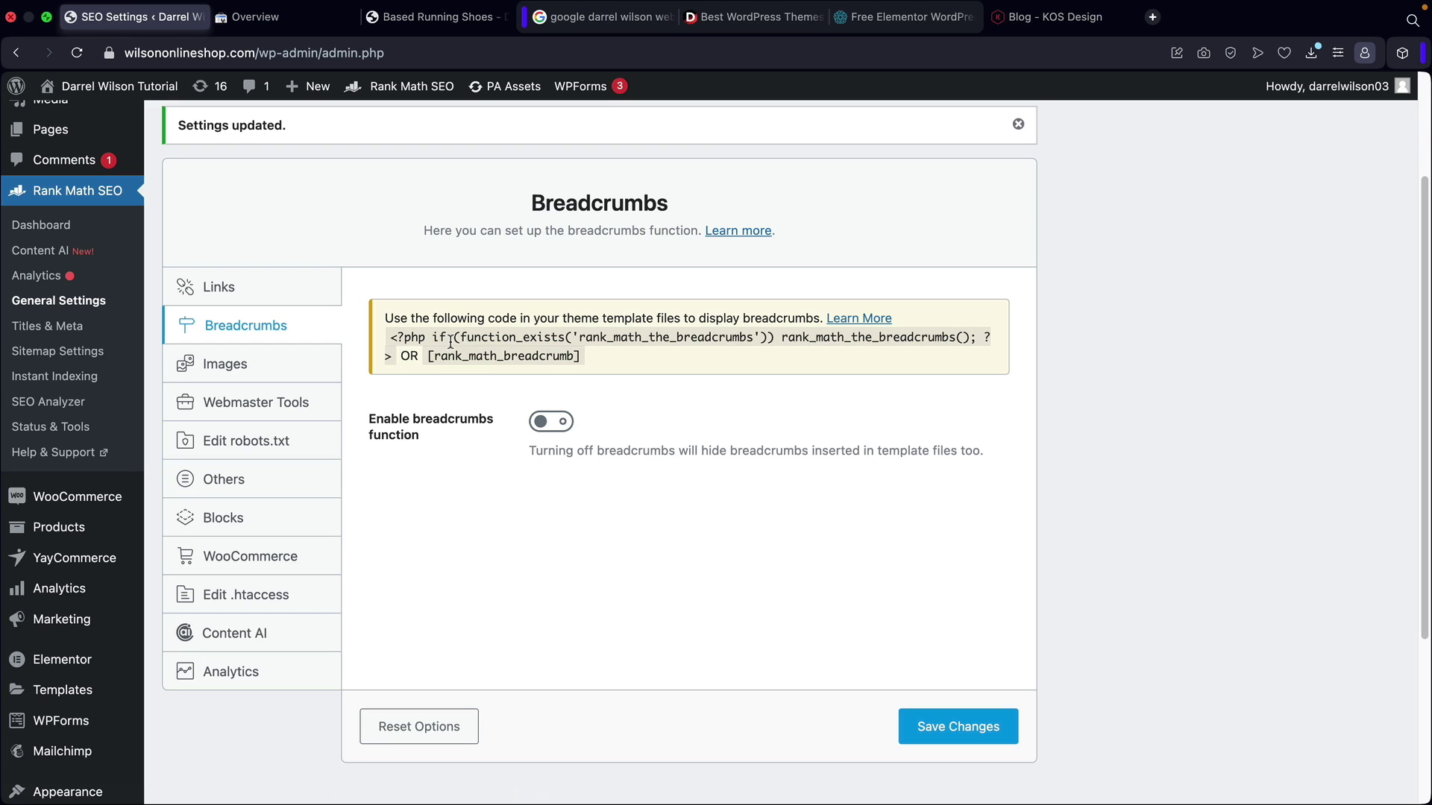
# In the Rank Math Images settings, try out the Add missing ALT attributes option.
pyautogui.click(265, 362)
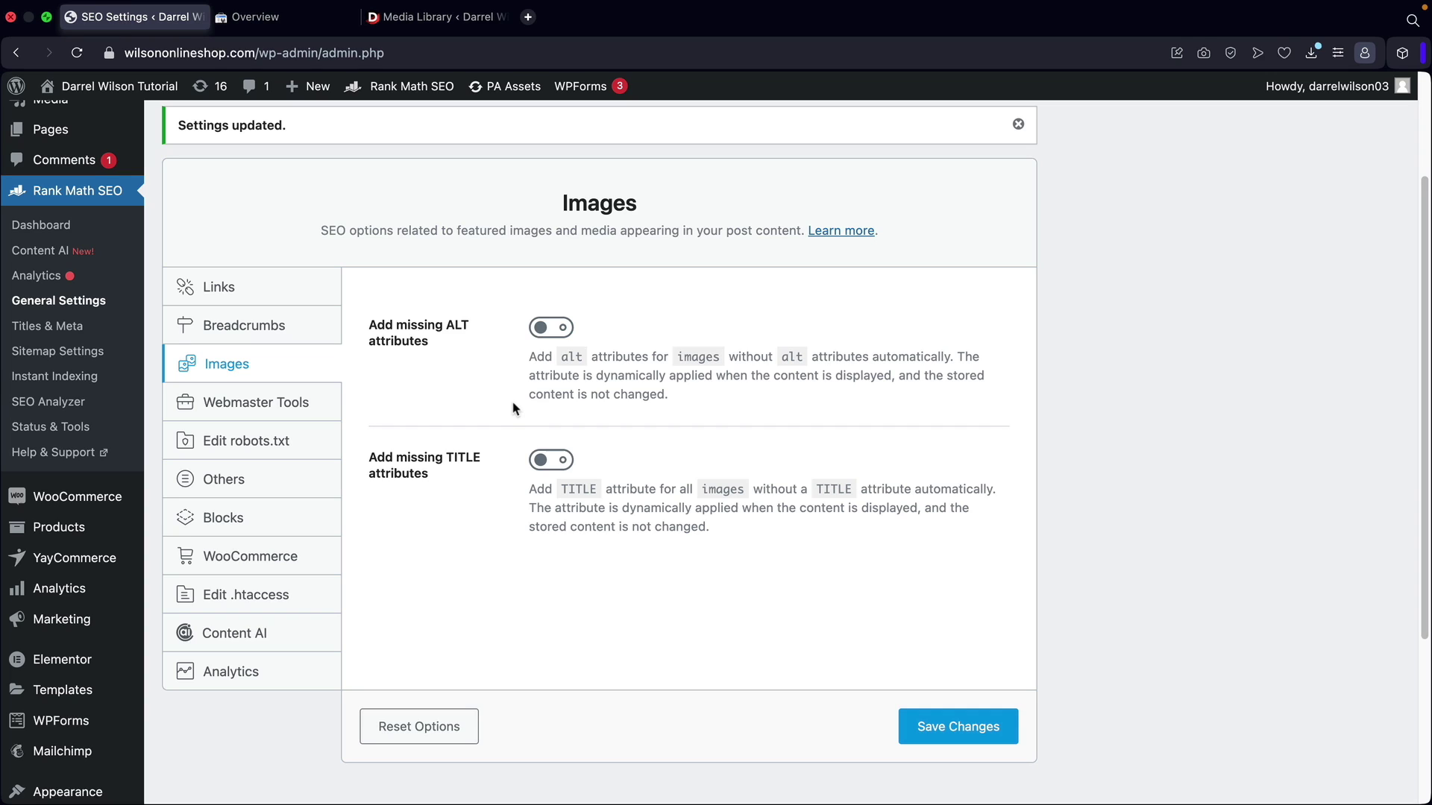
pyautogui.click(549, 332)
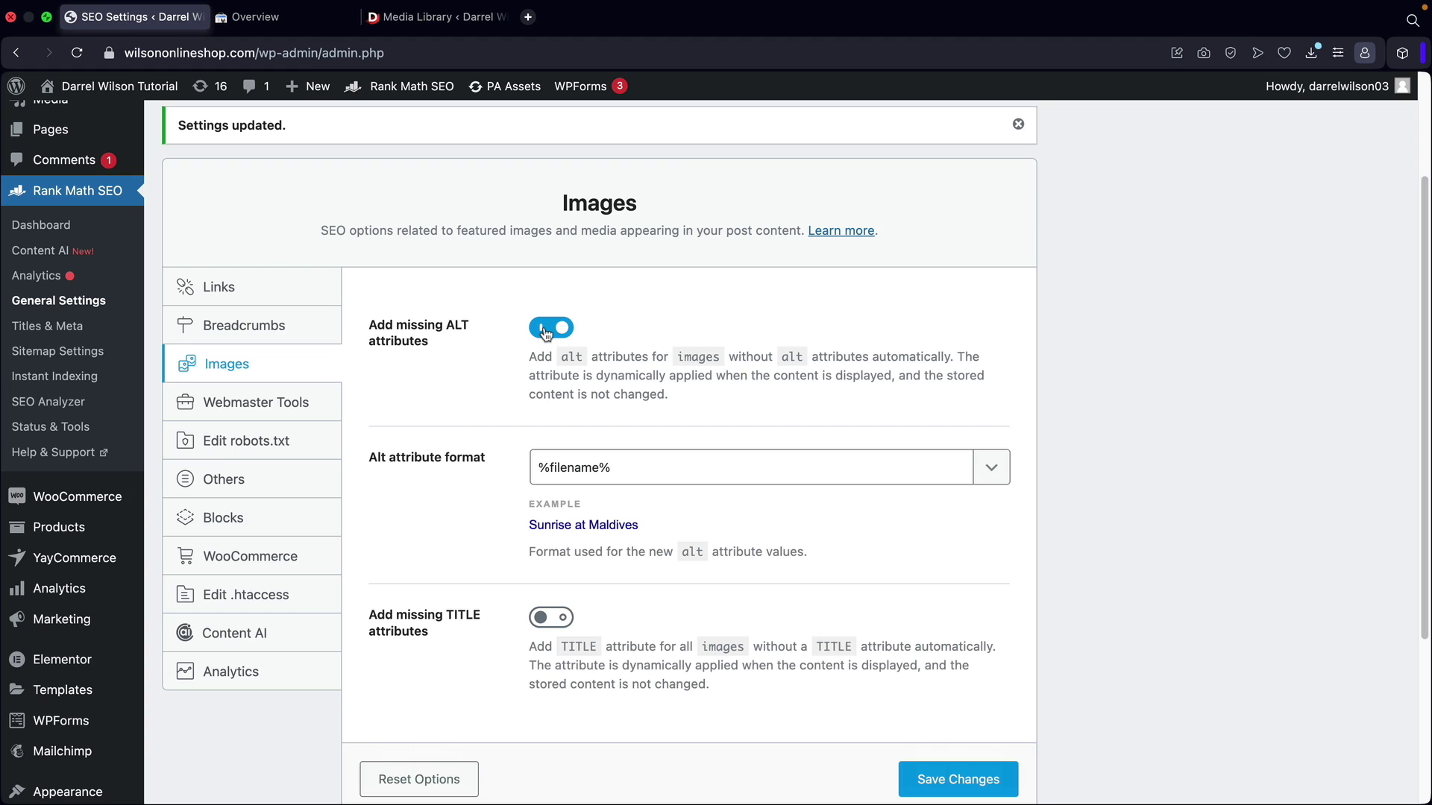
# Open the solar panel template kit image in the other site's Media Library and examine its Title and Alternative Text.
pyautogui.click(445, 20)
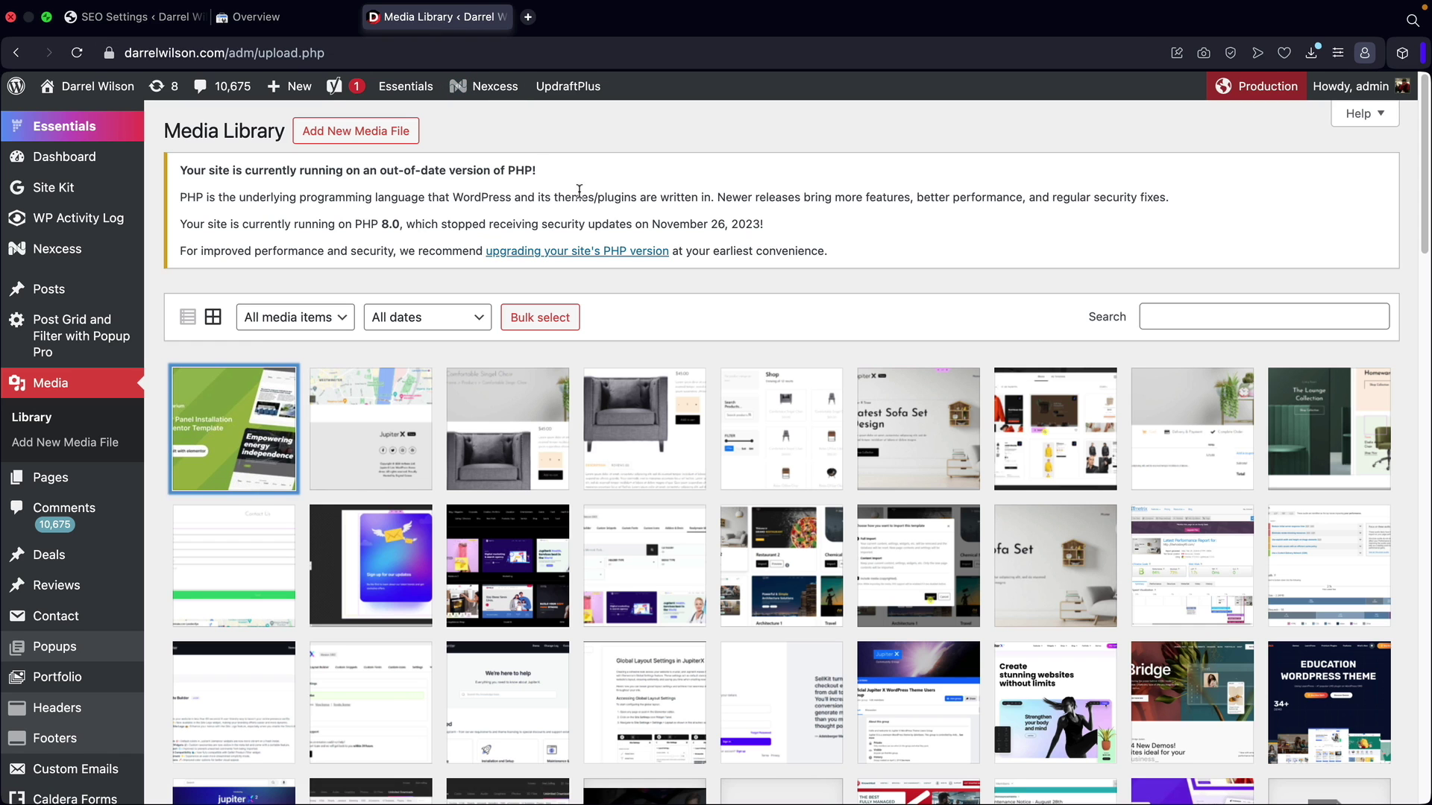
pyautogui.scroll(-3, 902, 574)
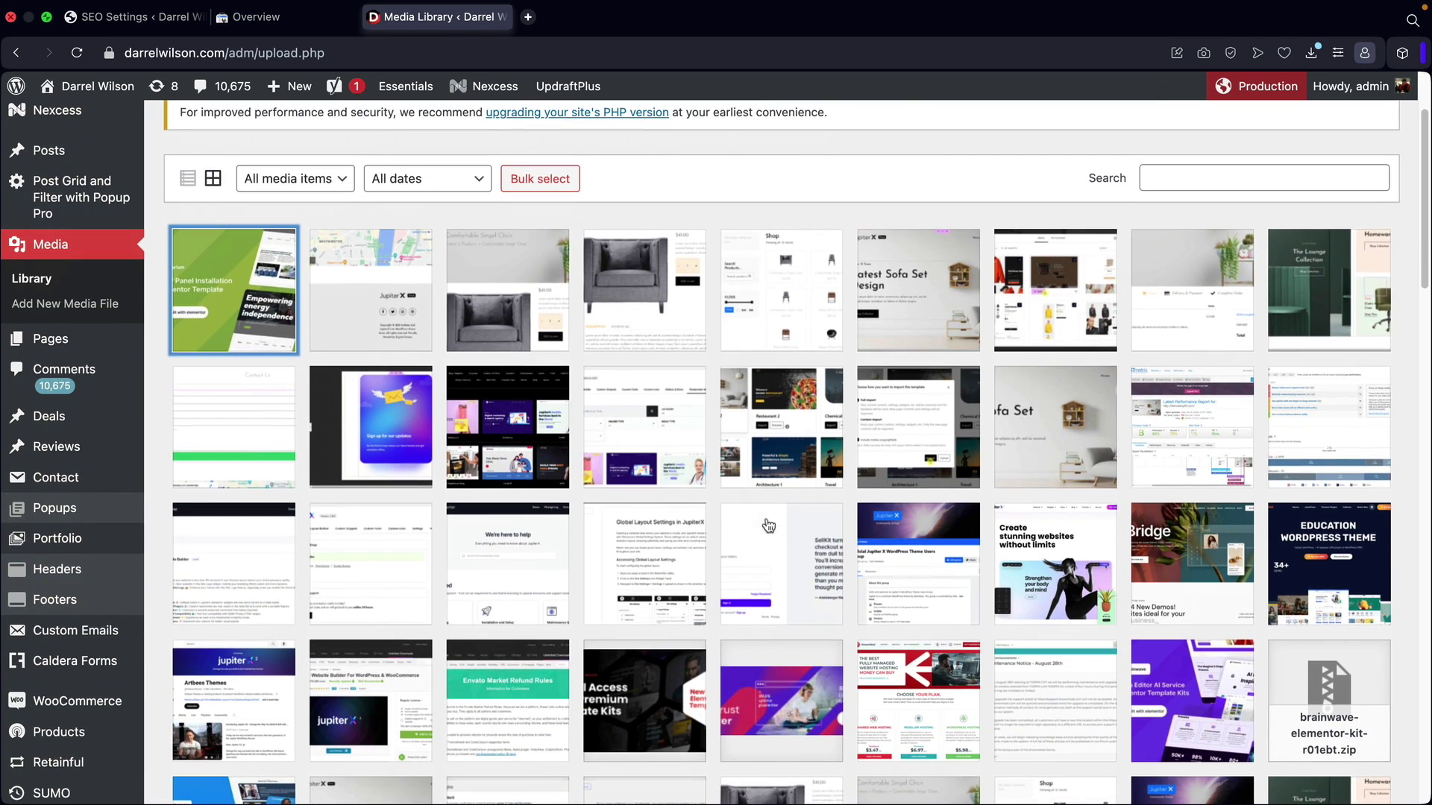
pyautogui.click(226, 284)
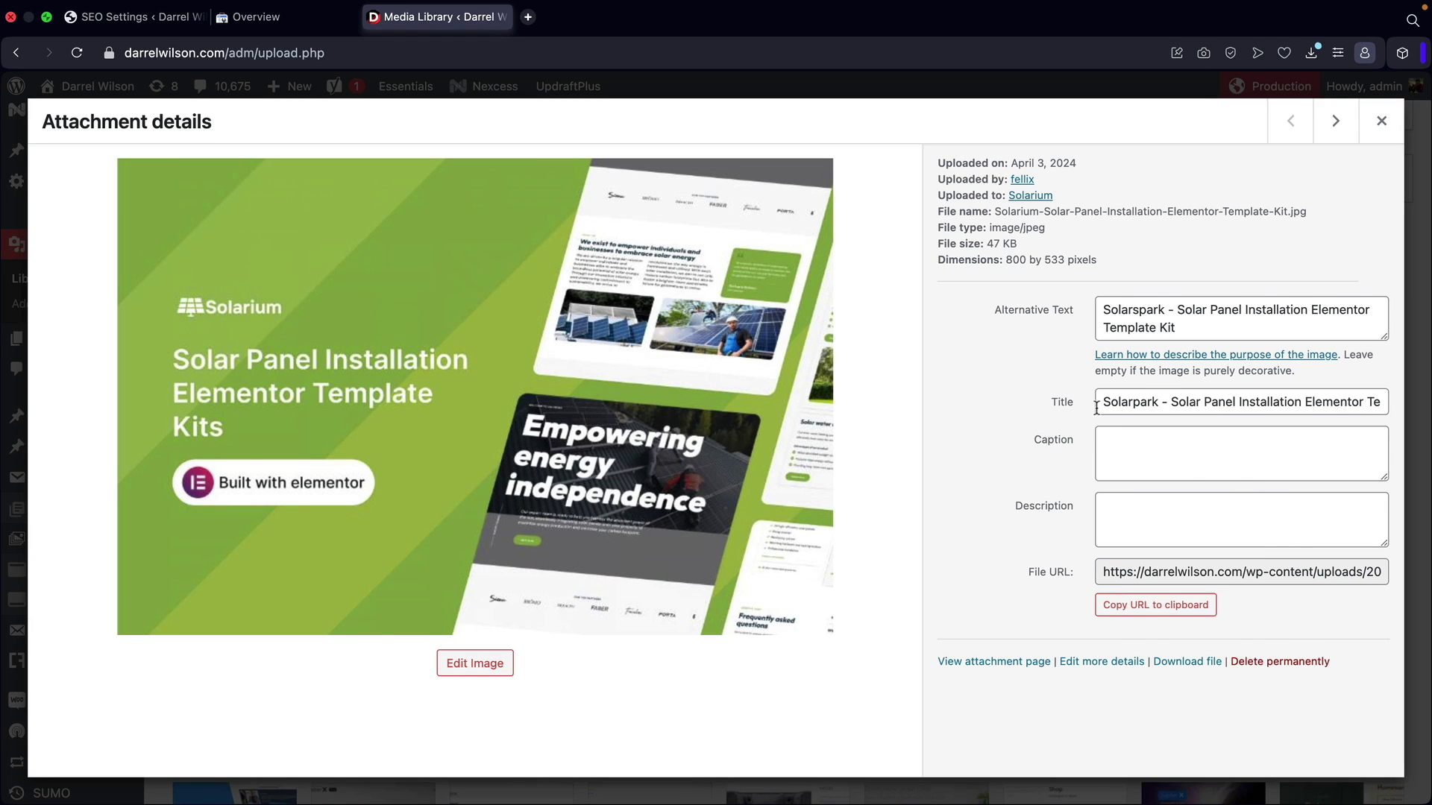
pyautogui.moveTo(1103, 403); pyautogui.dragTo(1340, 403)
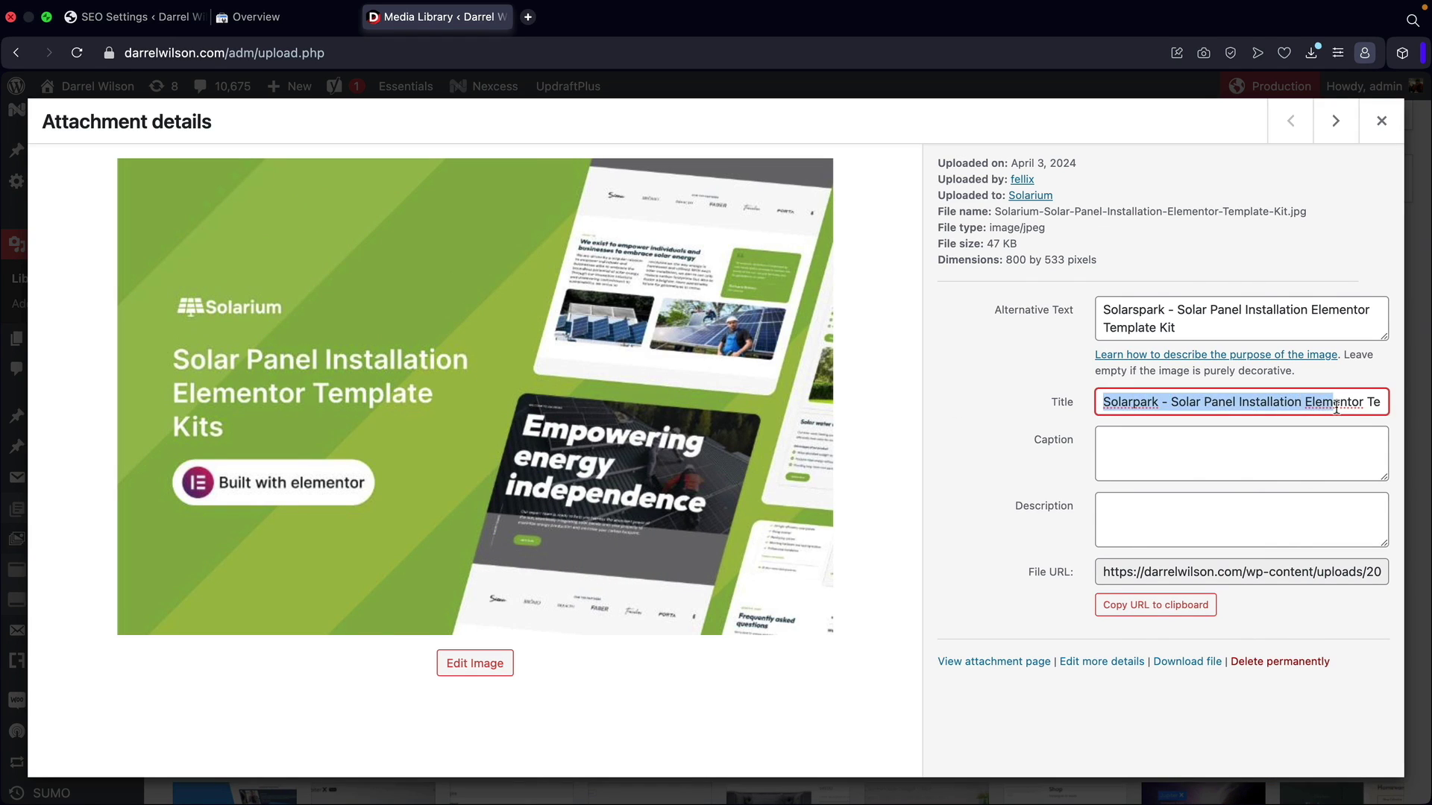
pyautogui.click(1245, 330)
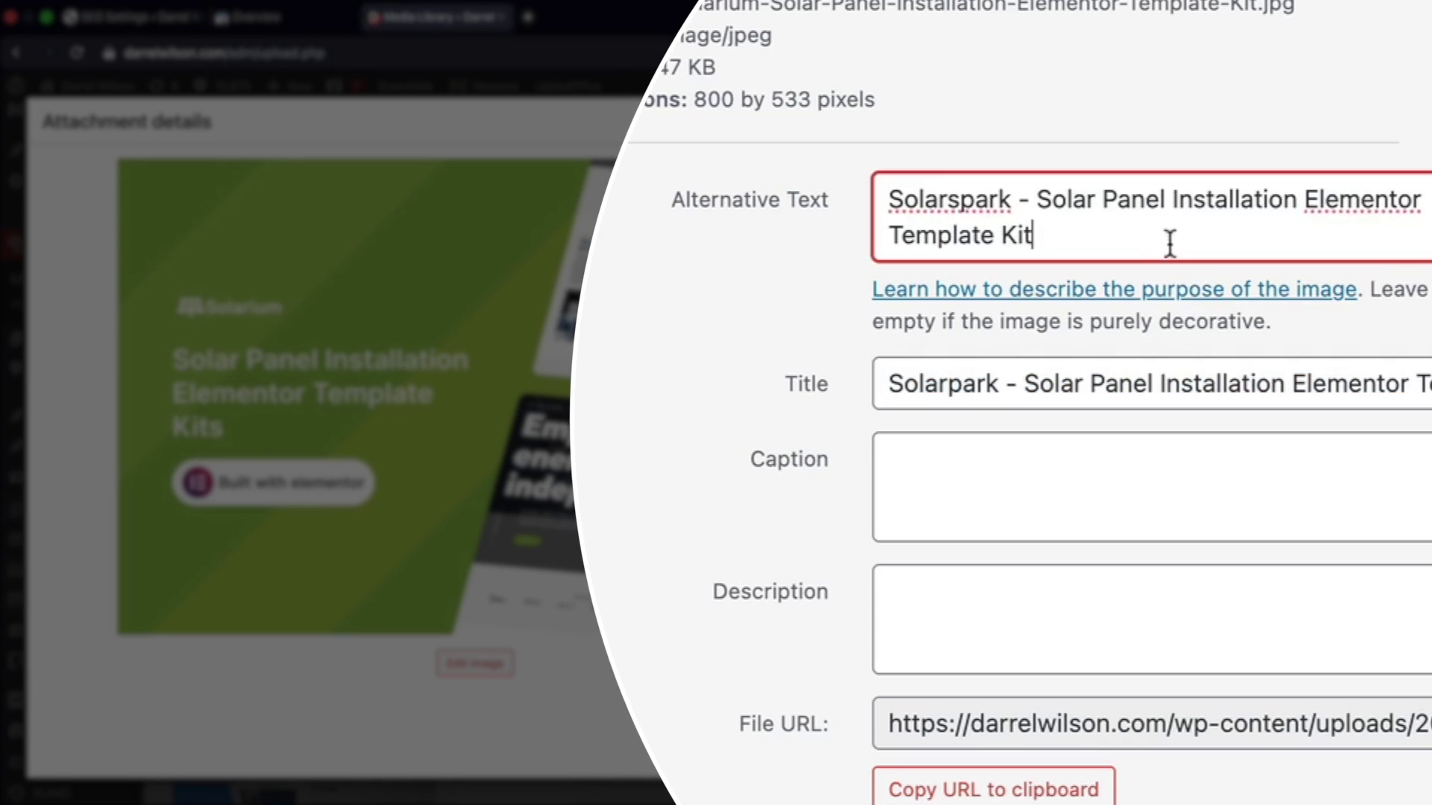
pyautogui.moveTo(1170, 242); pyautogui.dragTo(847, 191)
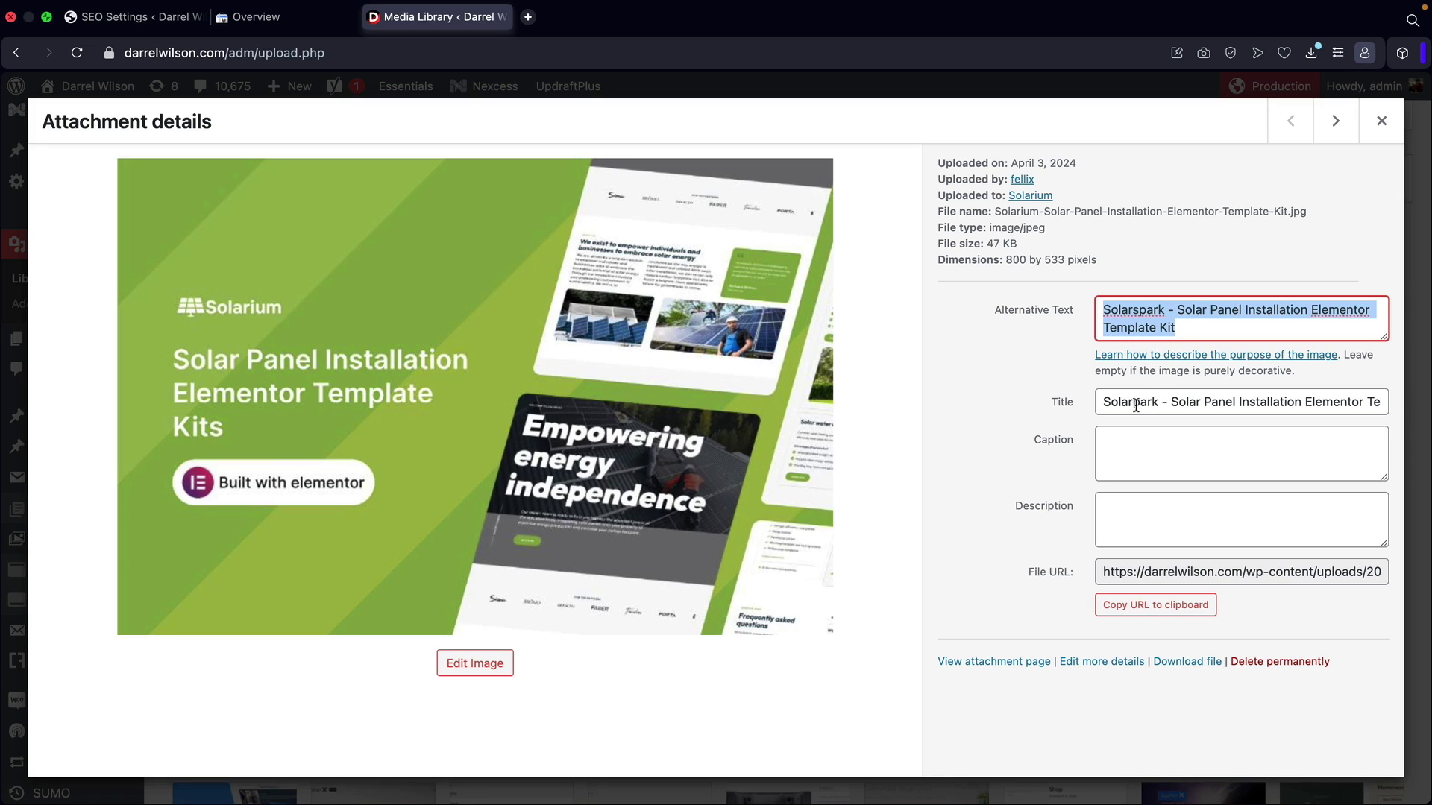
# Copy the image's alternative text, Solarspark - Solar Panel Installation Elementor Template Kit, and search Google for it.
pyautogui.rightClick(1134, 323)
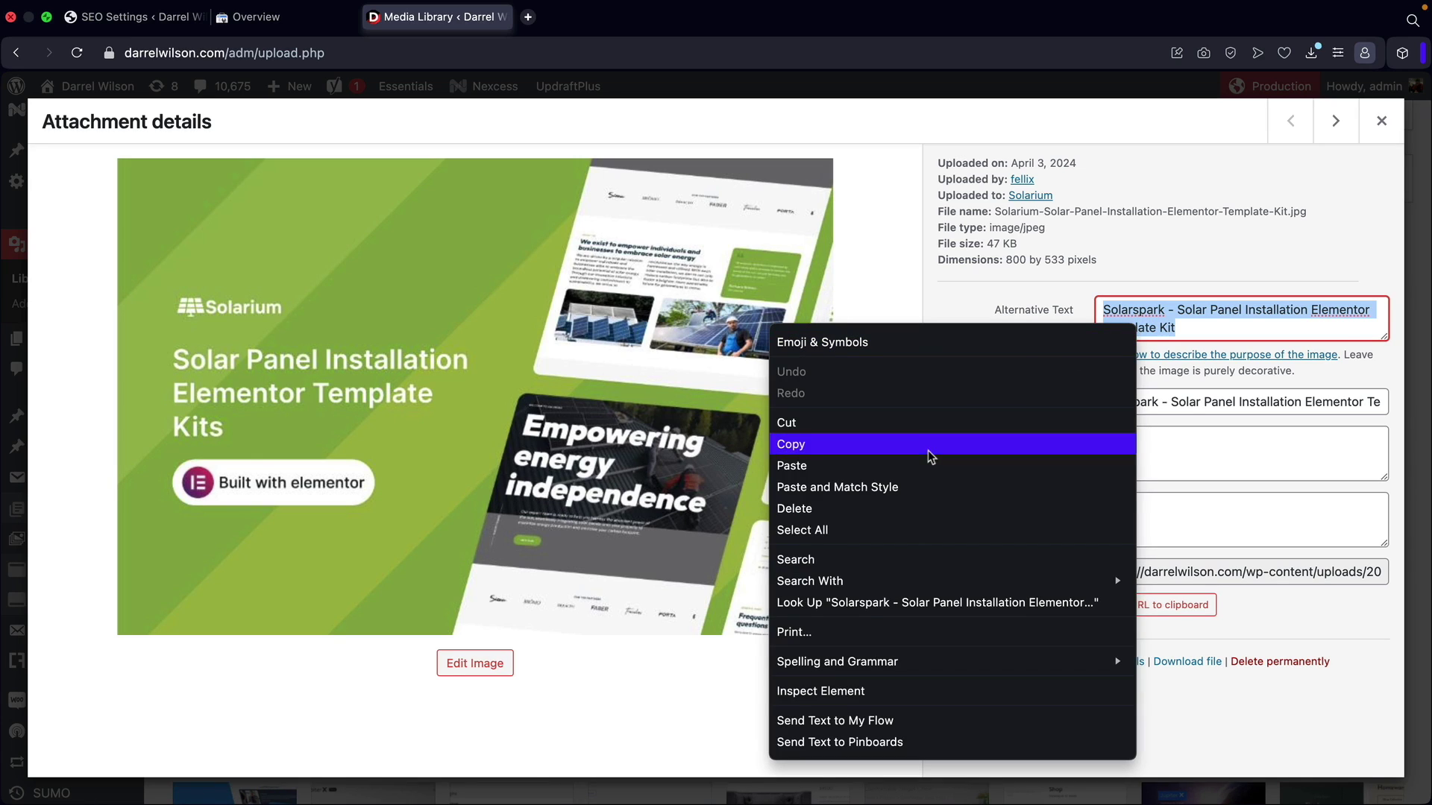
pyautogui.click(927, 450)
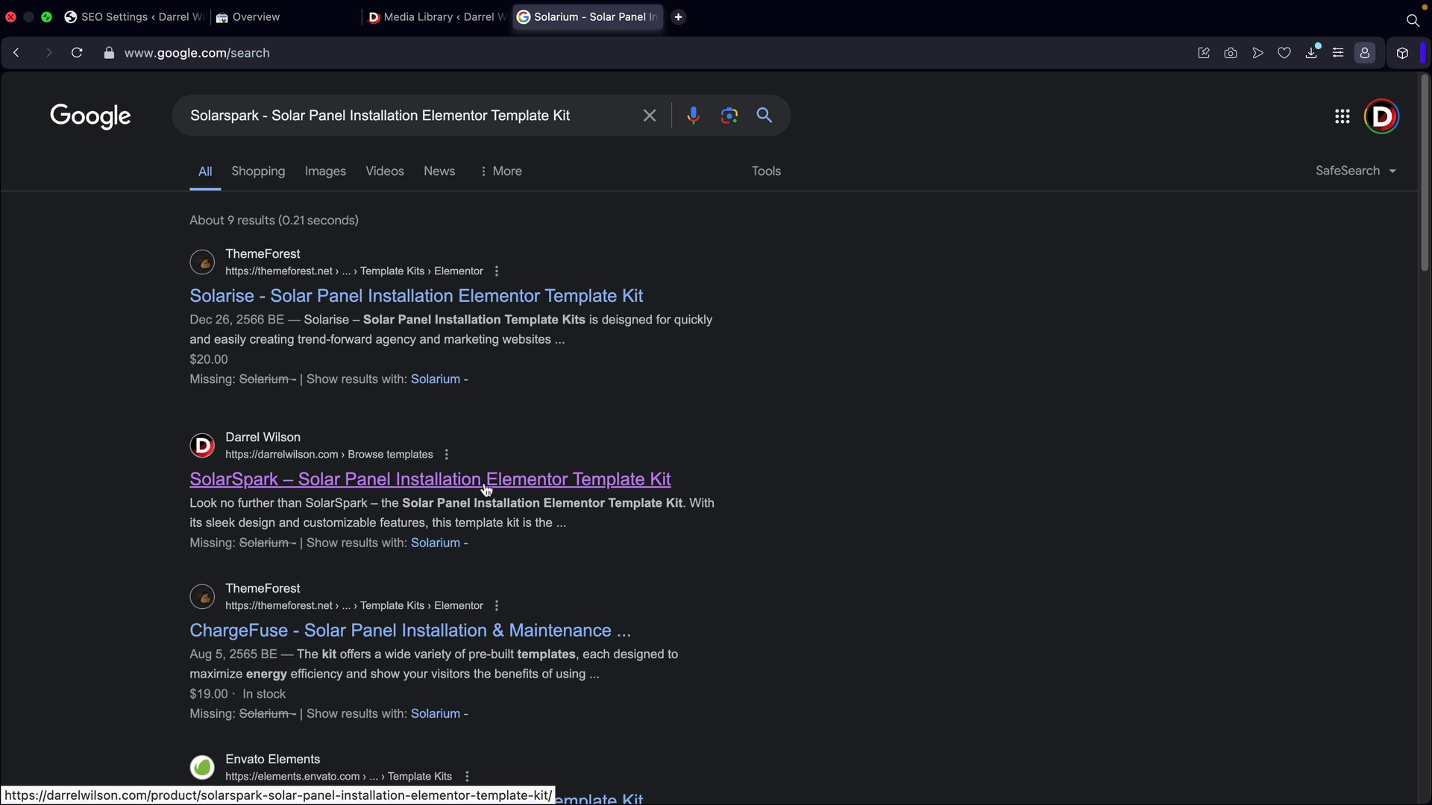
# Compare the image's Title with its Alternative Text in the attachment details, and return to the Rank Math Images settings.
pyautogui.click(424, 18)
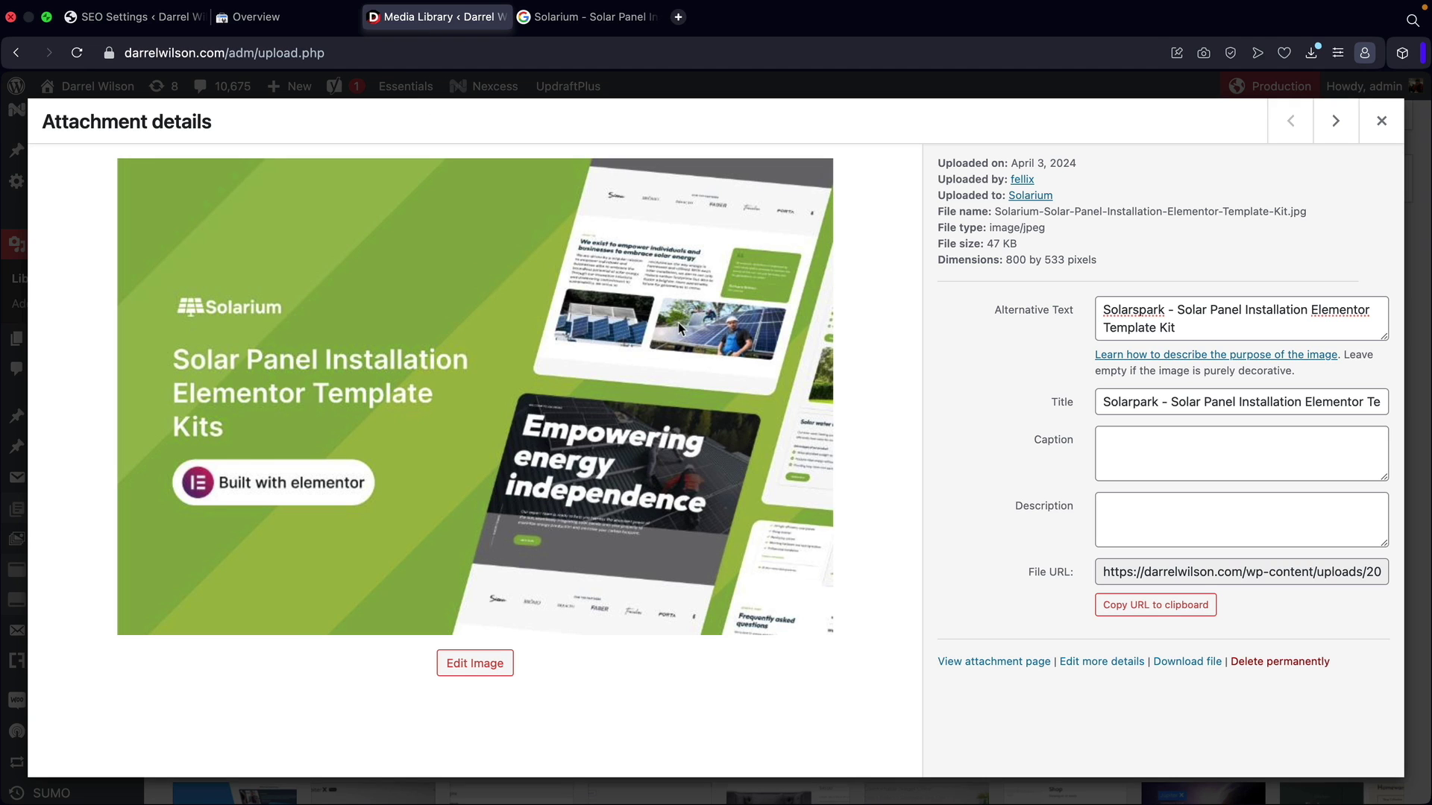
pyautogui.doubleClick(1115, 404)
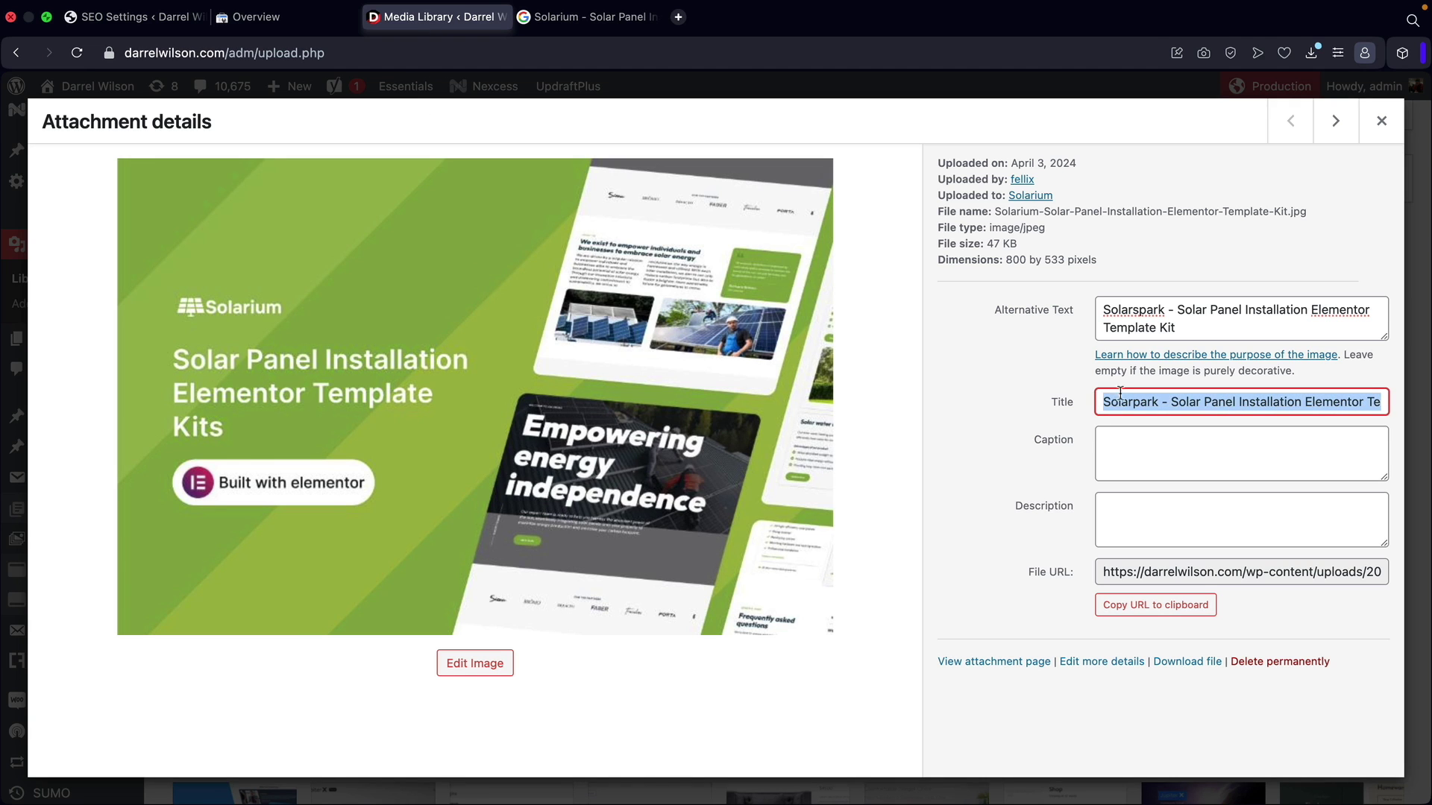
pyautogui.moveTo(1173, 330); pyautogui.dragTo(1086, 311)
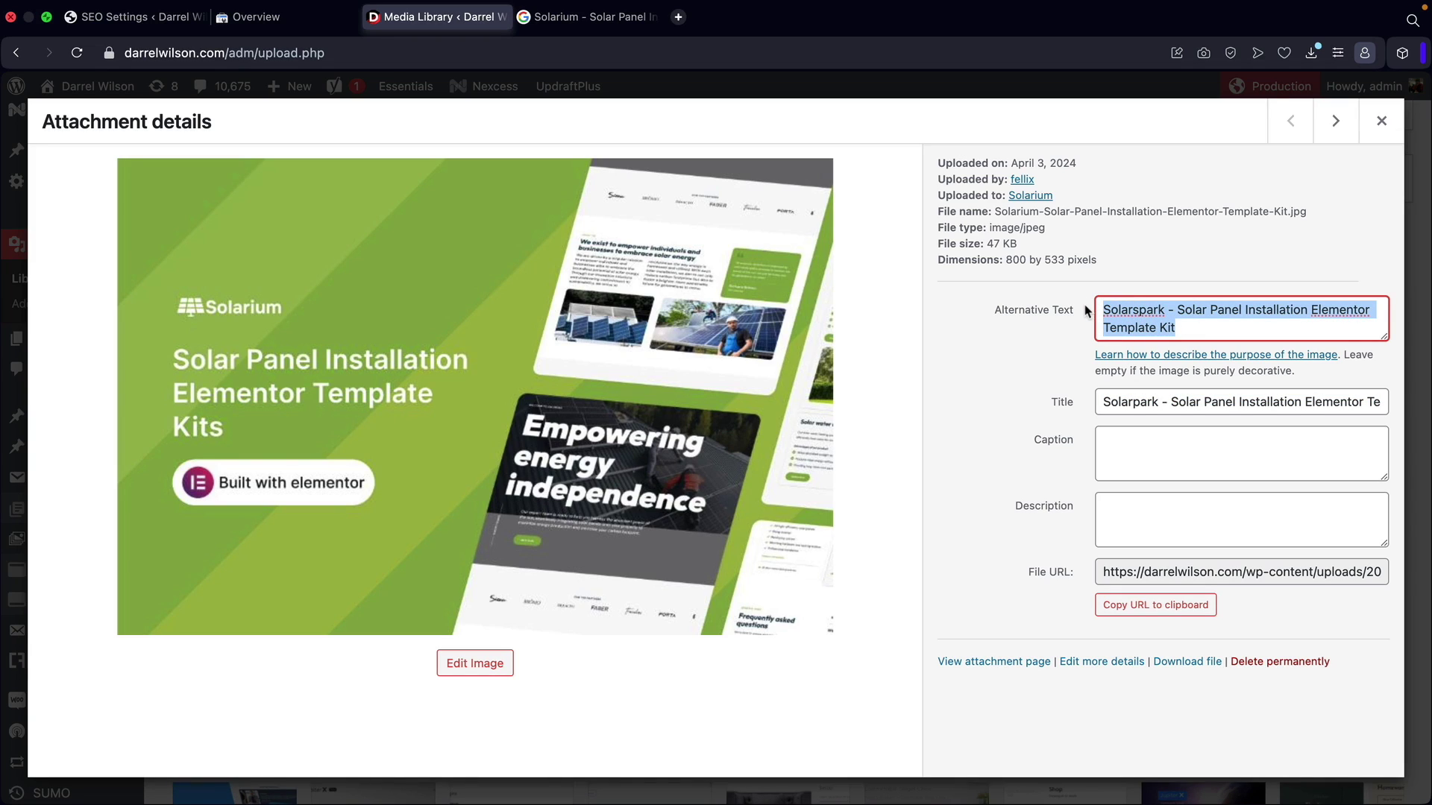
pyautogui.click(986, 356)
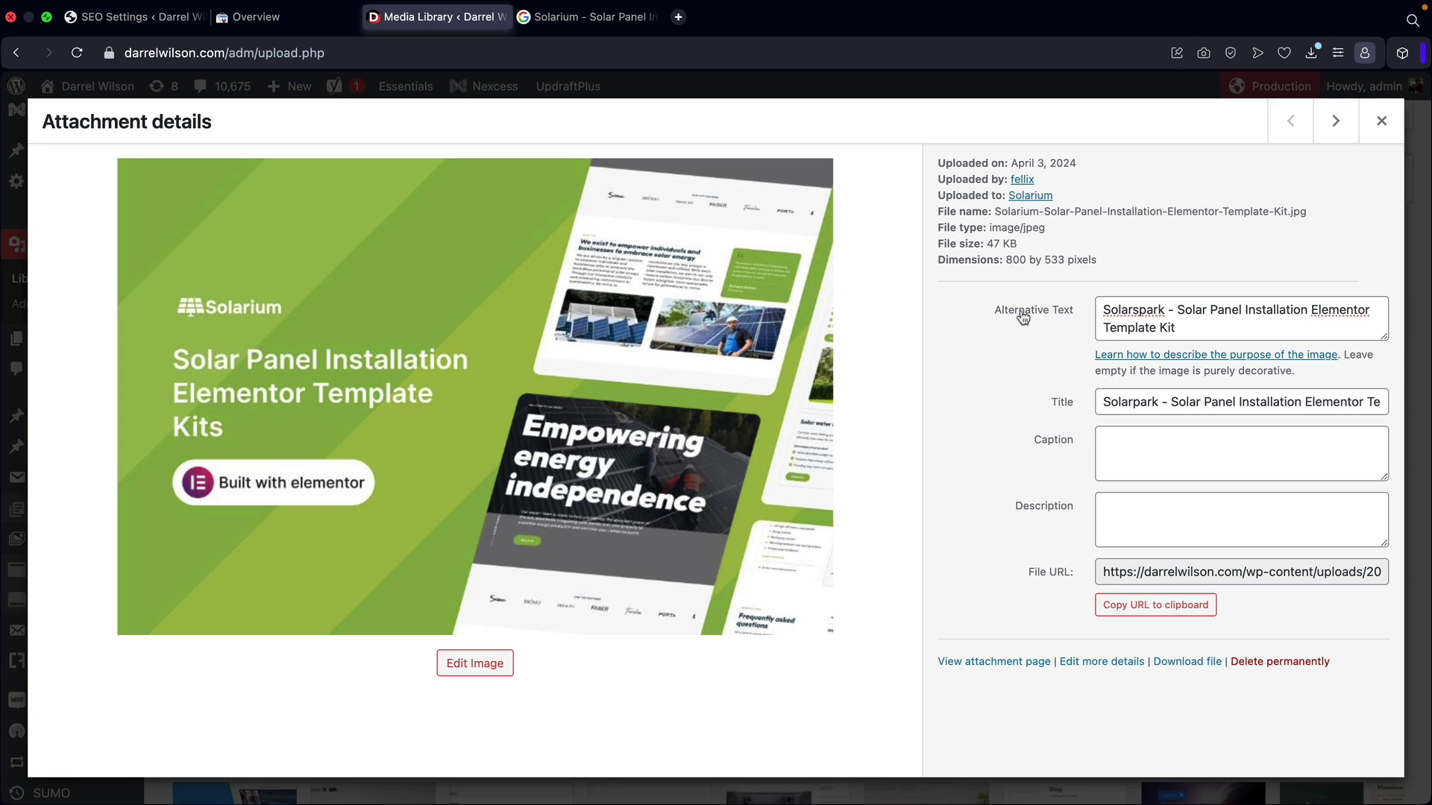
pyautogui.click(151, 21)
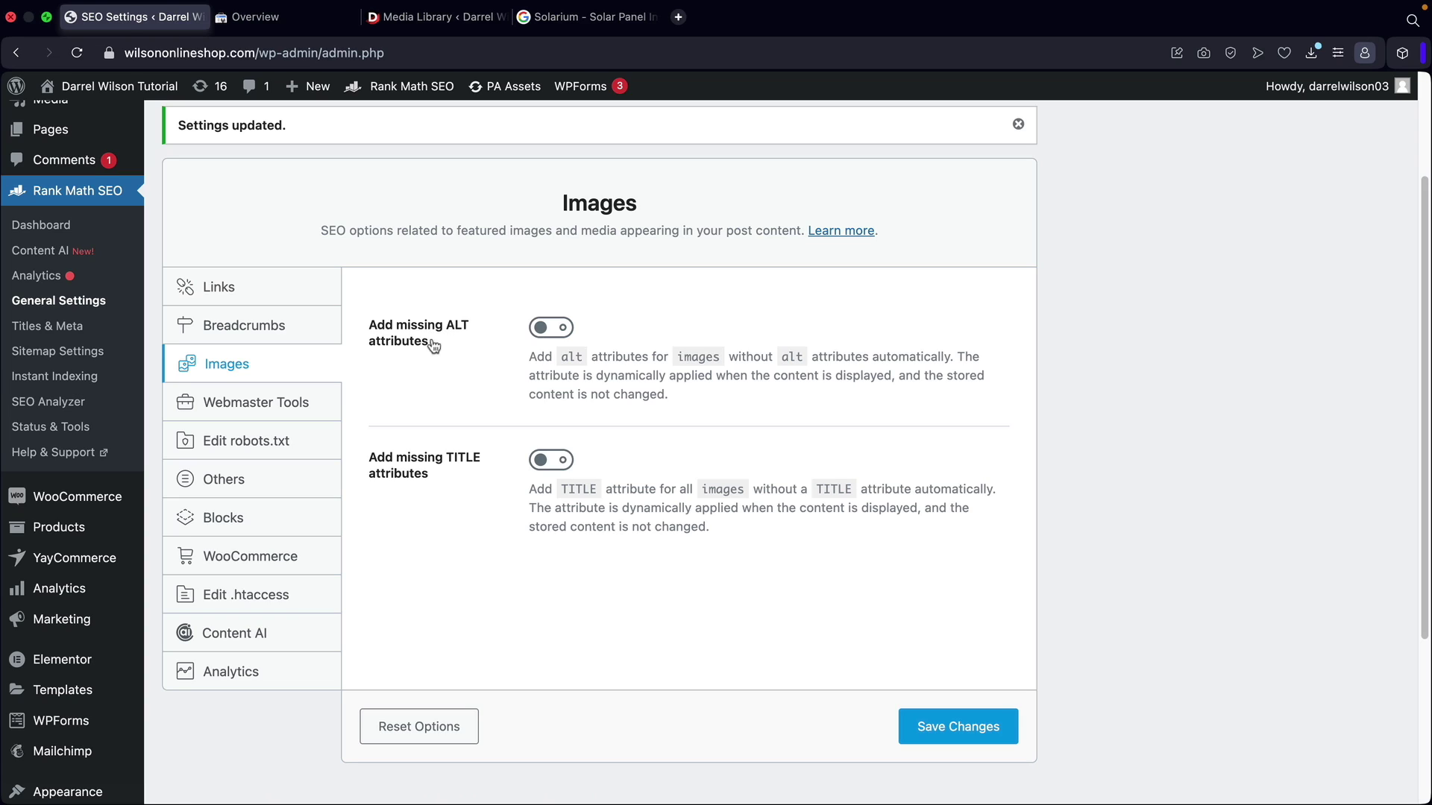
# Try out Add missing ALT attributes in the Images settings and examine its alt attribute format, %filename%.
pyautogui.click(546, 331)
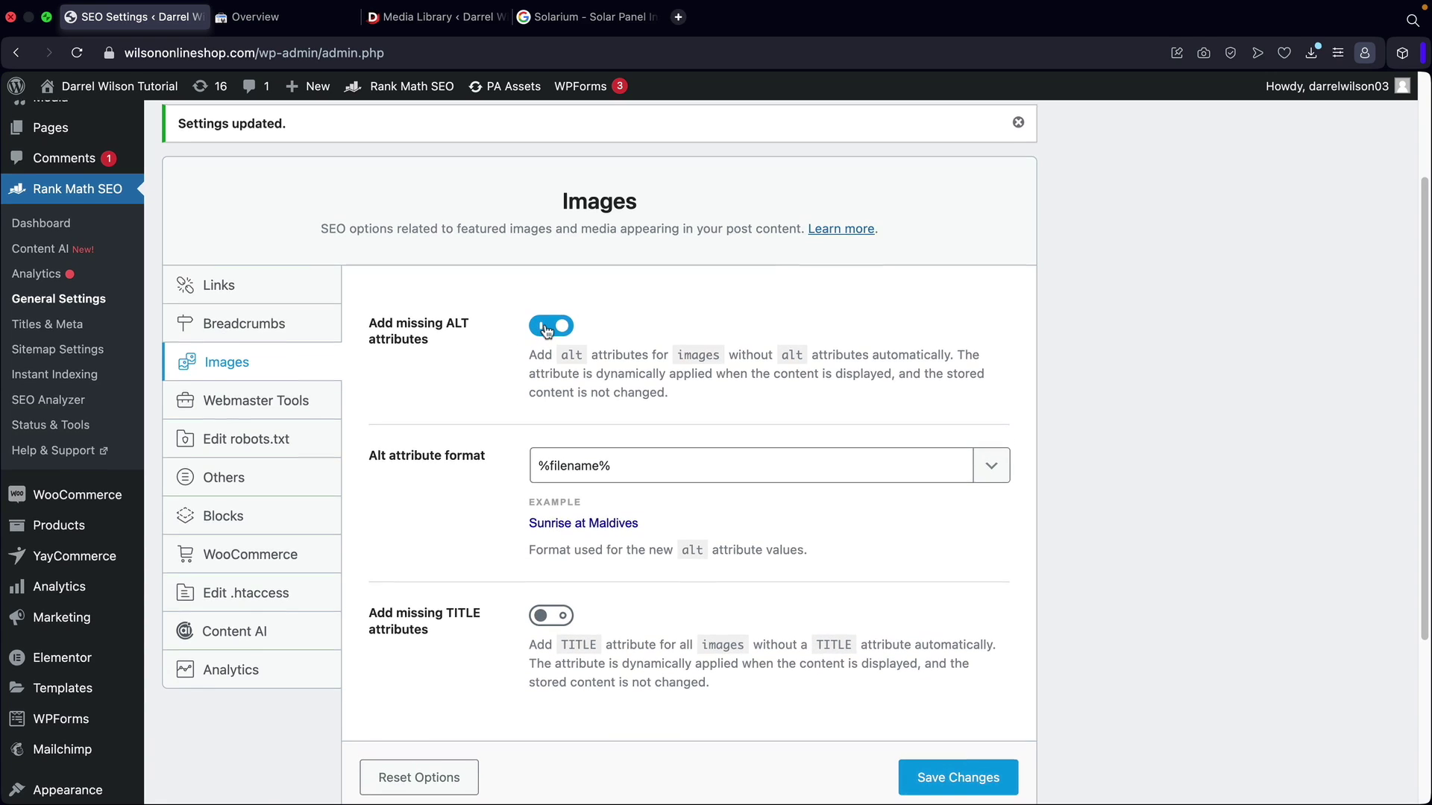
pyautogui.scroll(-1, 745, 448)
pyautogui.moveTo(687, 451); pyautogui.dragTo(501, 457)
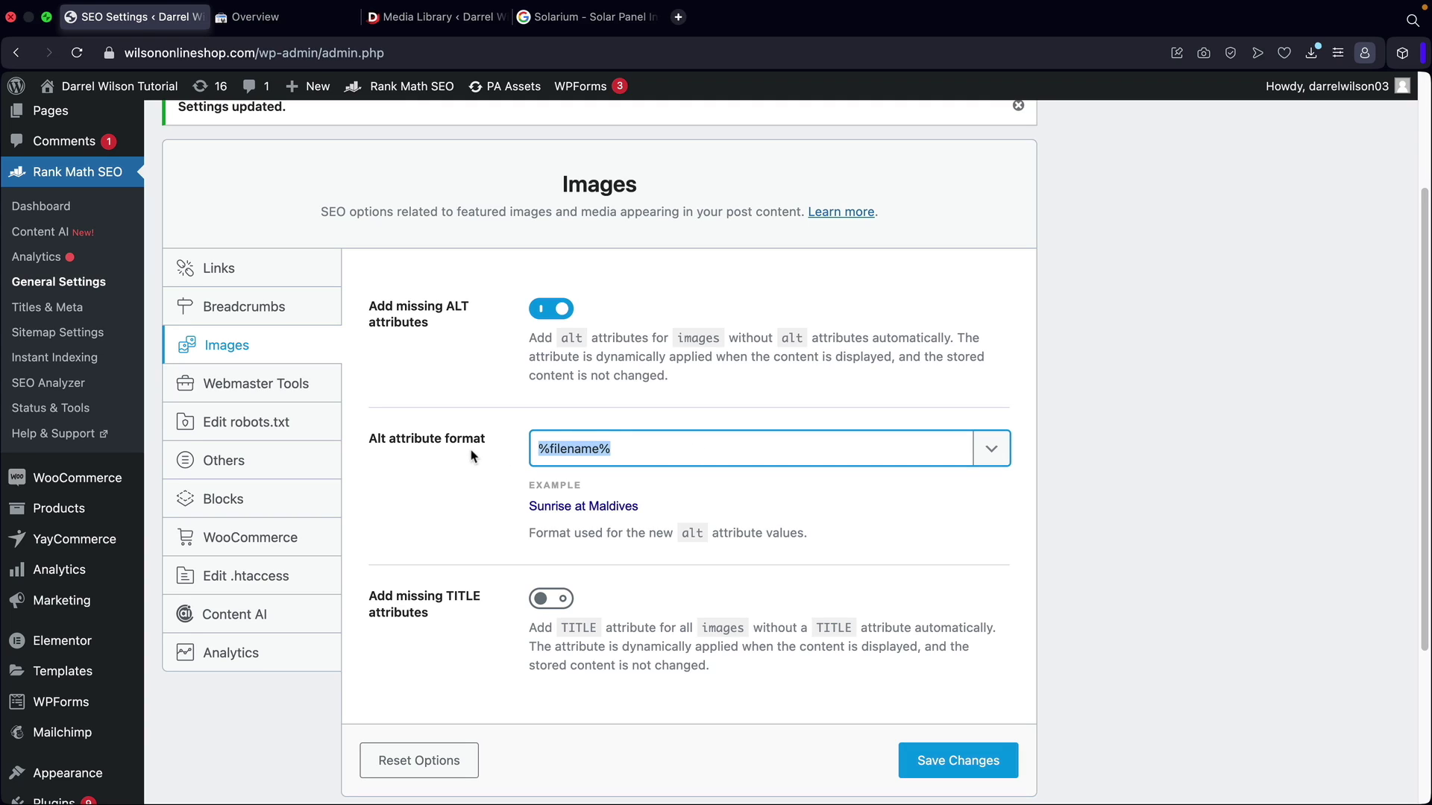
pyautogui.click(470, 456)
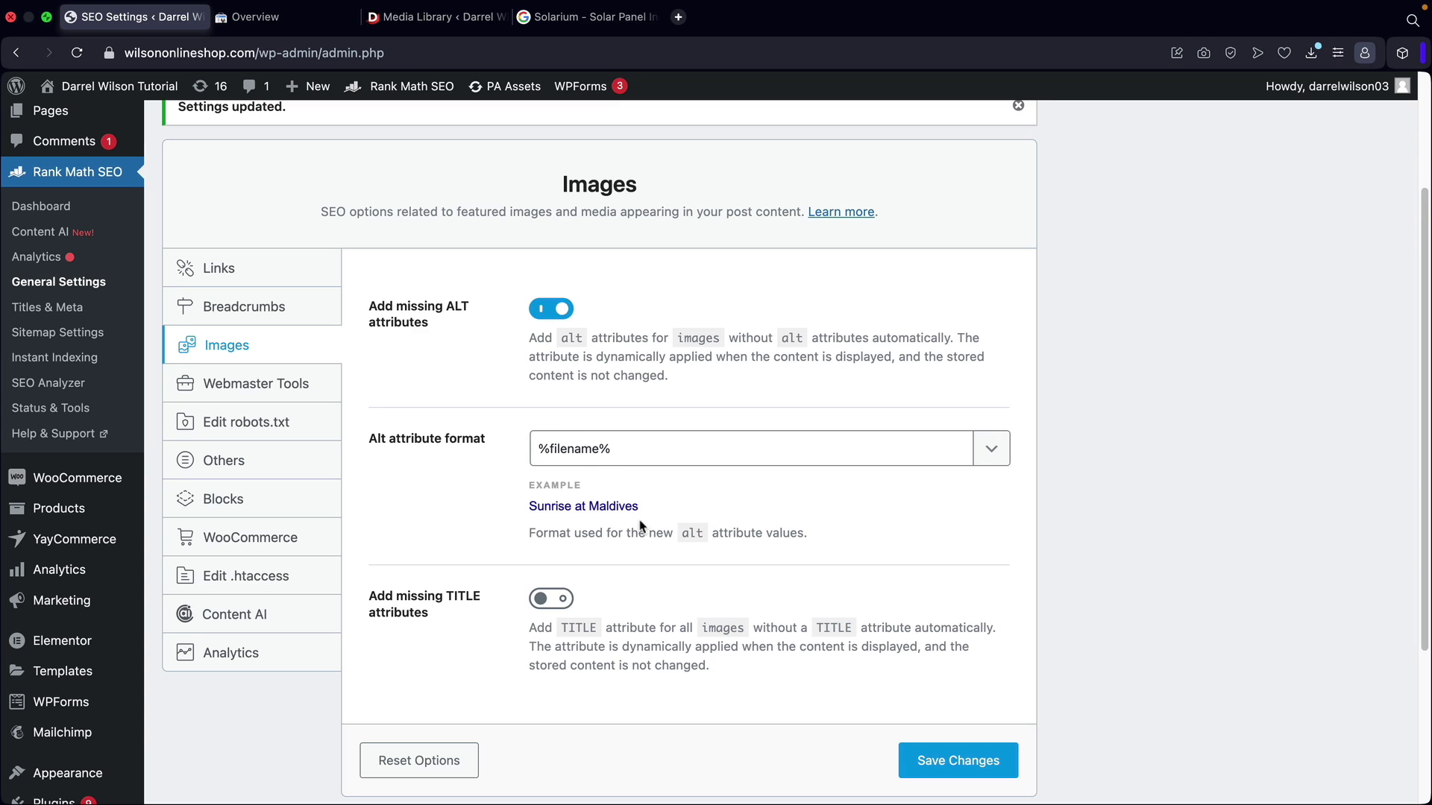
pyautogui.scroll(-2, 639, 526)
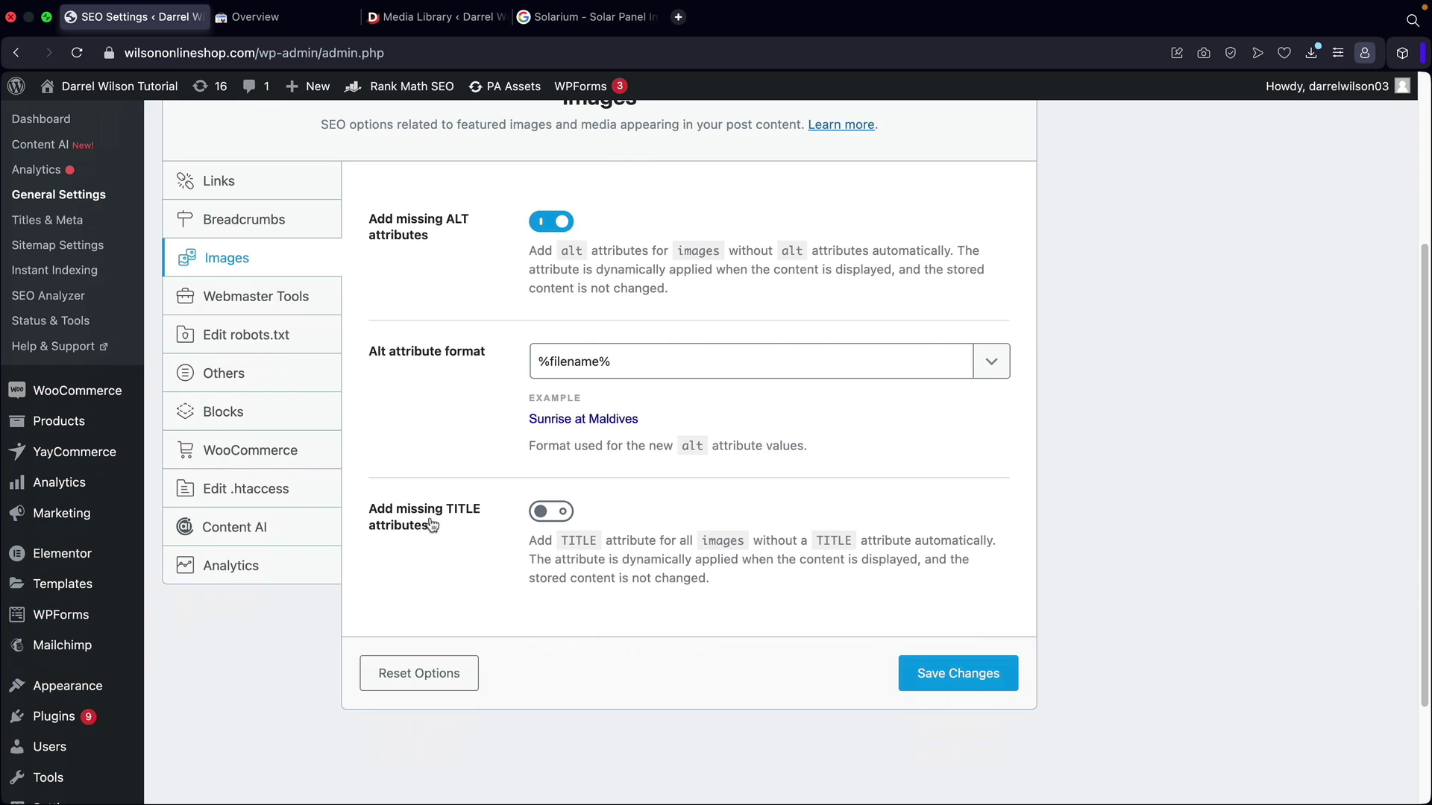
# Check the solar panel image's Title in the other site's Media Library, and return to the Rank Math Images settings.
pyautogui.click(427, 18)
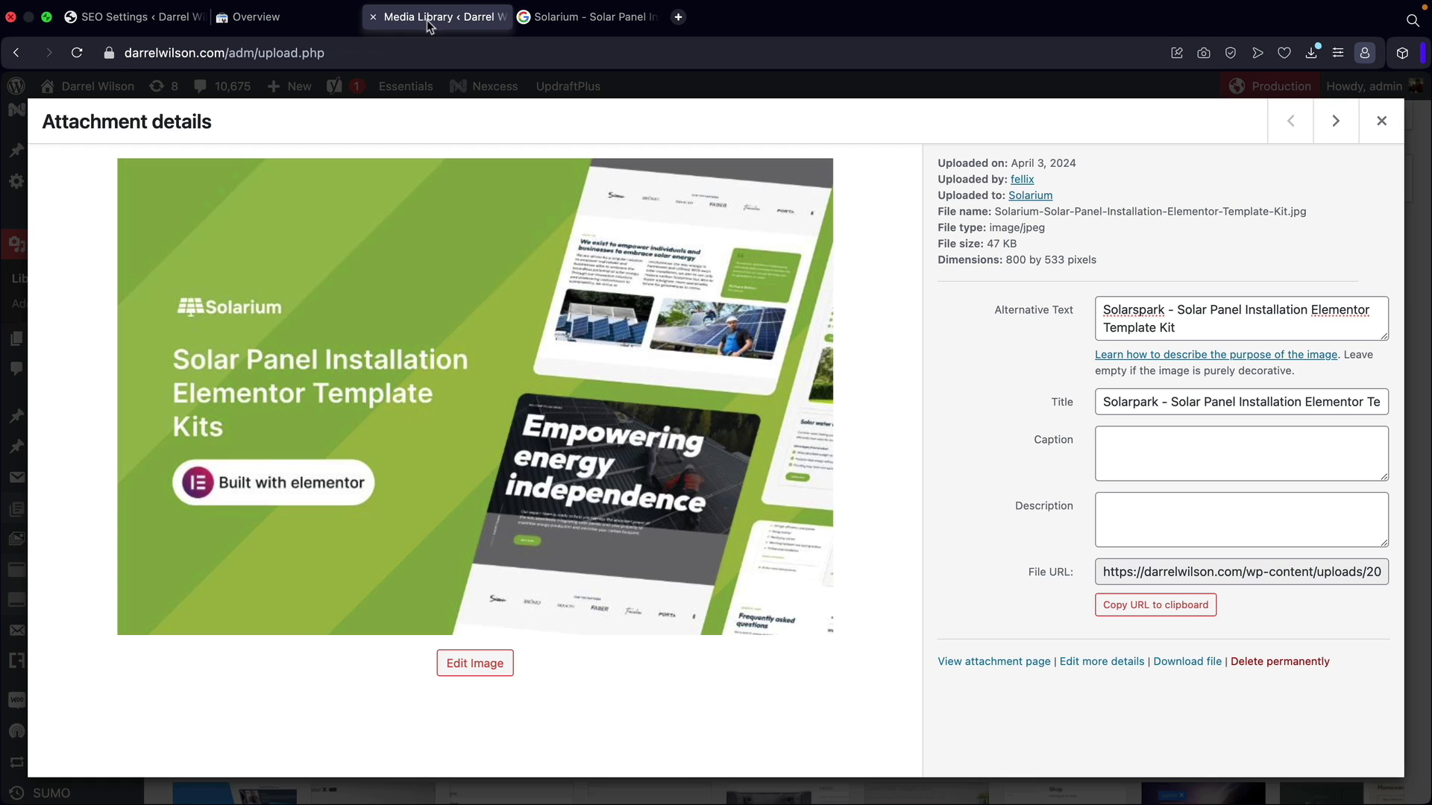
pyautogui.moveTo(1295, 405); pyautogui.dragTo(1324, 405)
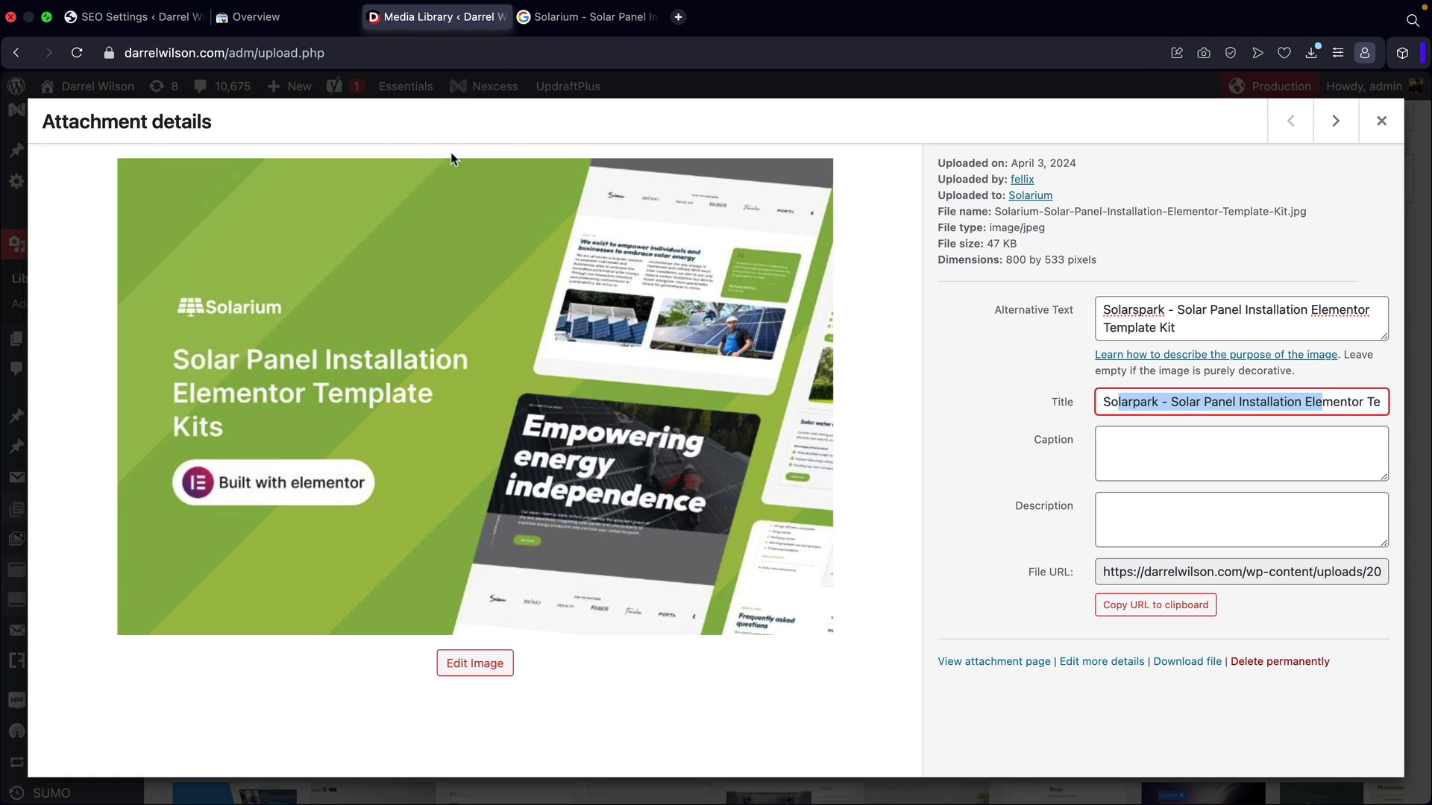
pyautogui.click(138, 17)
# Enable Add missing TITLE attributes, disable Add missing ALT attributes, and set the title attribute format to %title%.
pyautogui.click(560, 518)
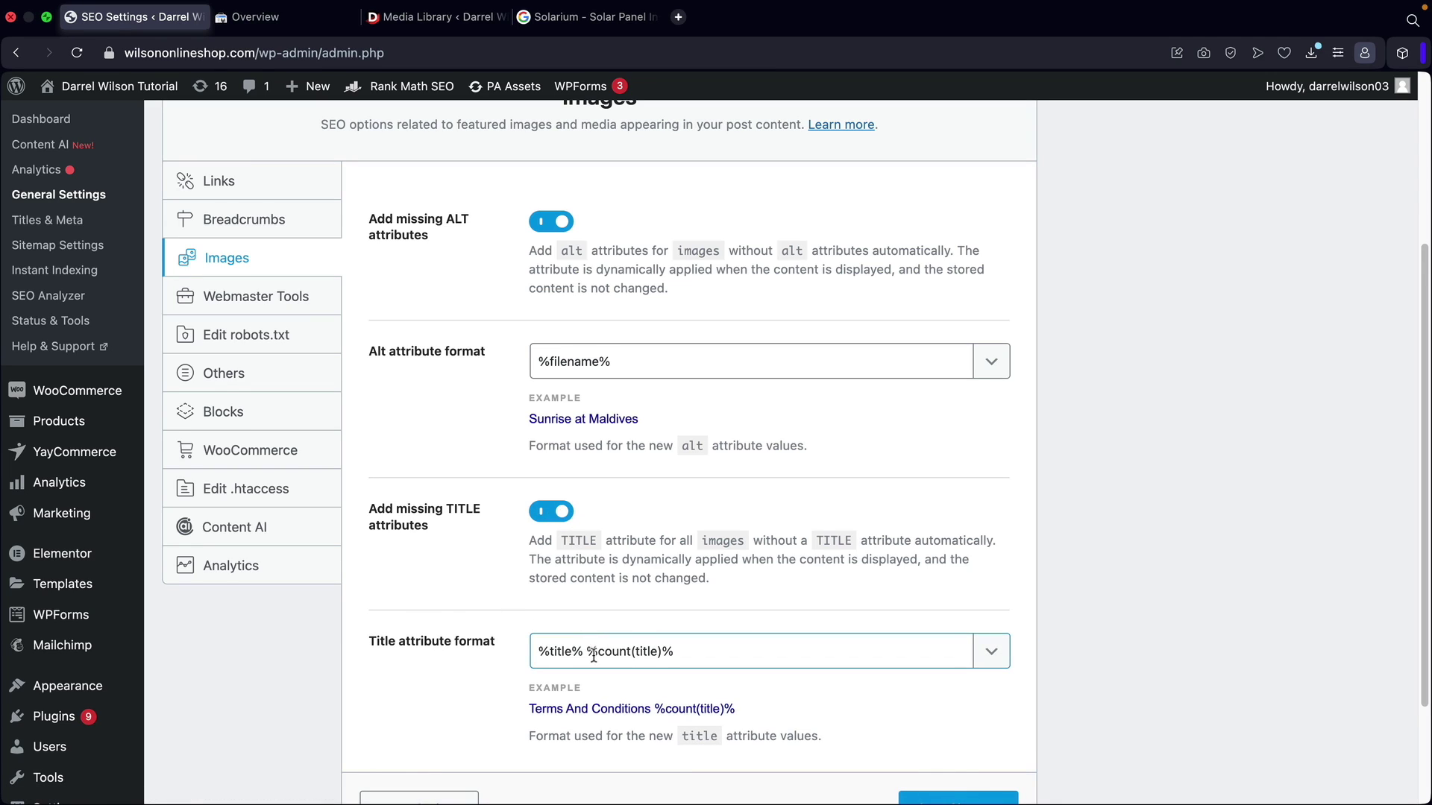
pyautogui.click(548, 224)
pyautogui.moveTo(595, 504); pyautogui.dragTo(786, 495)
pyautogui.press('BackSpace')
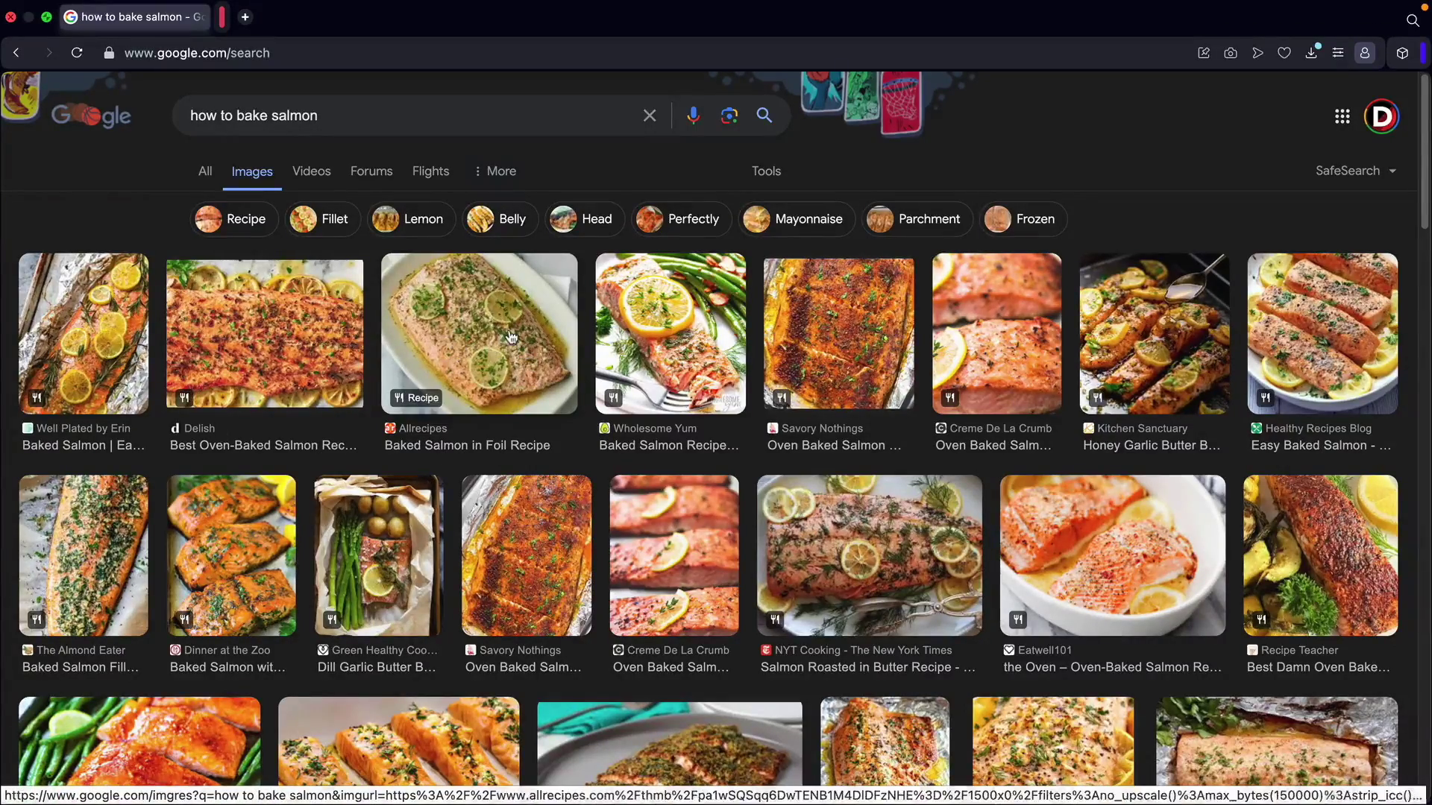
# Open the Allrecipes Baked Salmon in Foil image from the Google Images results and look through its recipe page.
pyautogui.click(481, 347)
pyautogui.click(1093, 449)
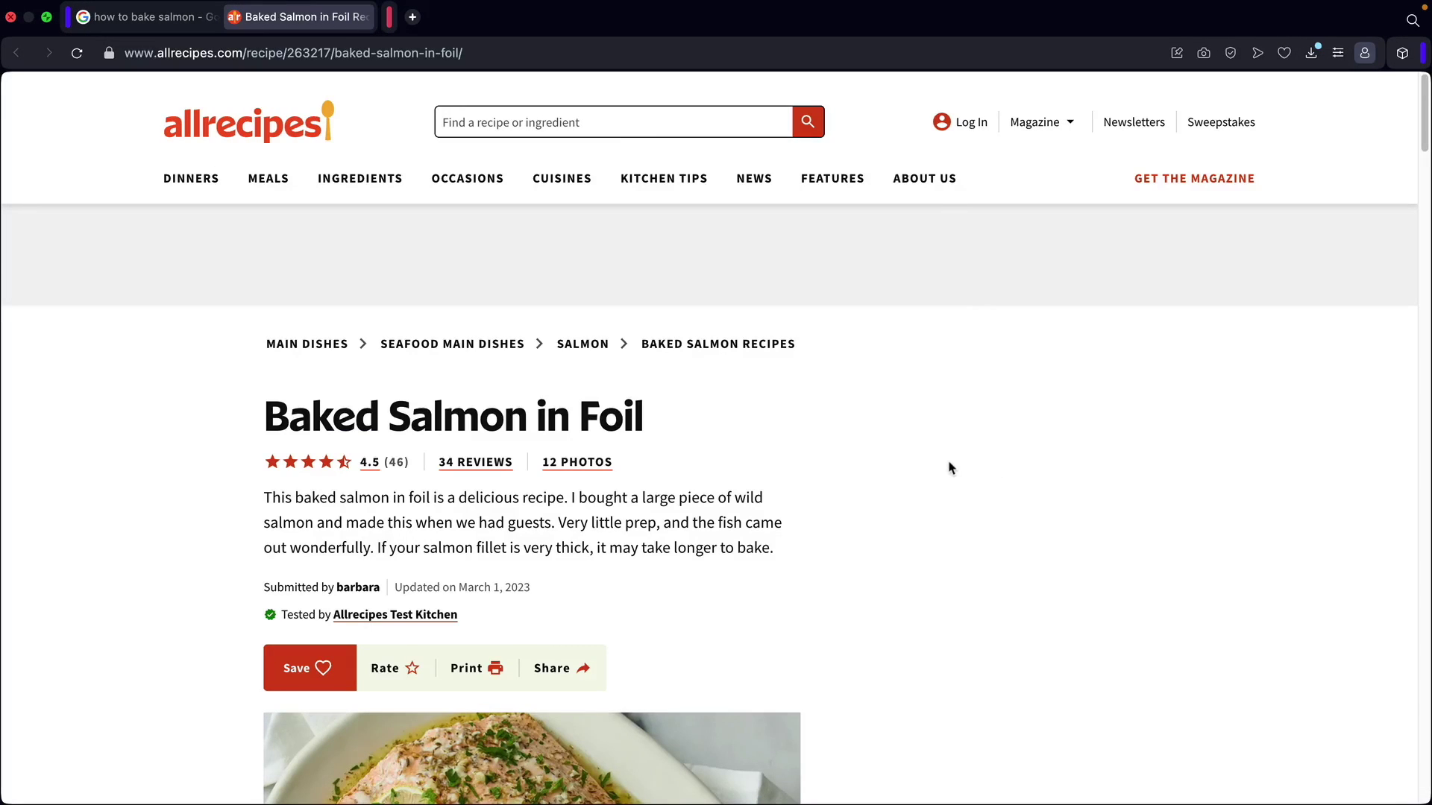
pyautogui.scroll(-5, 949, 467)
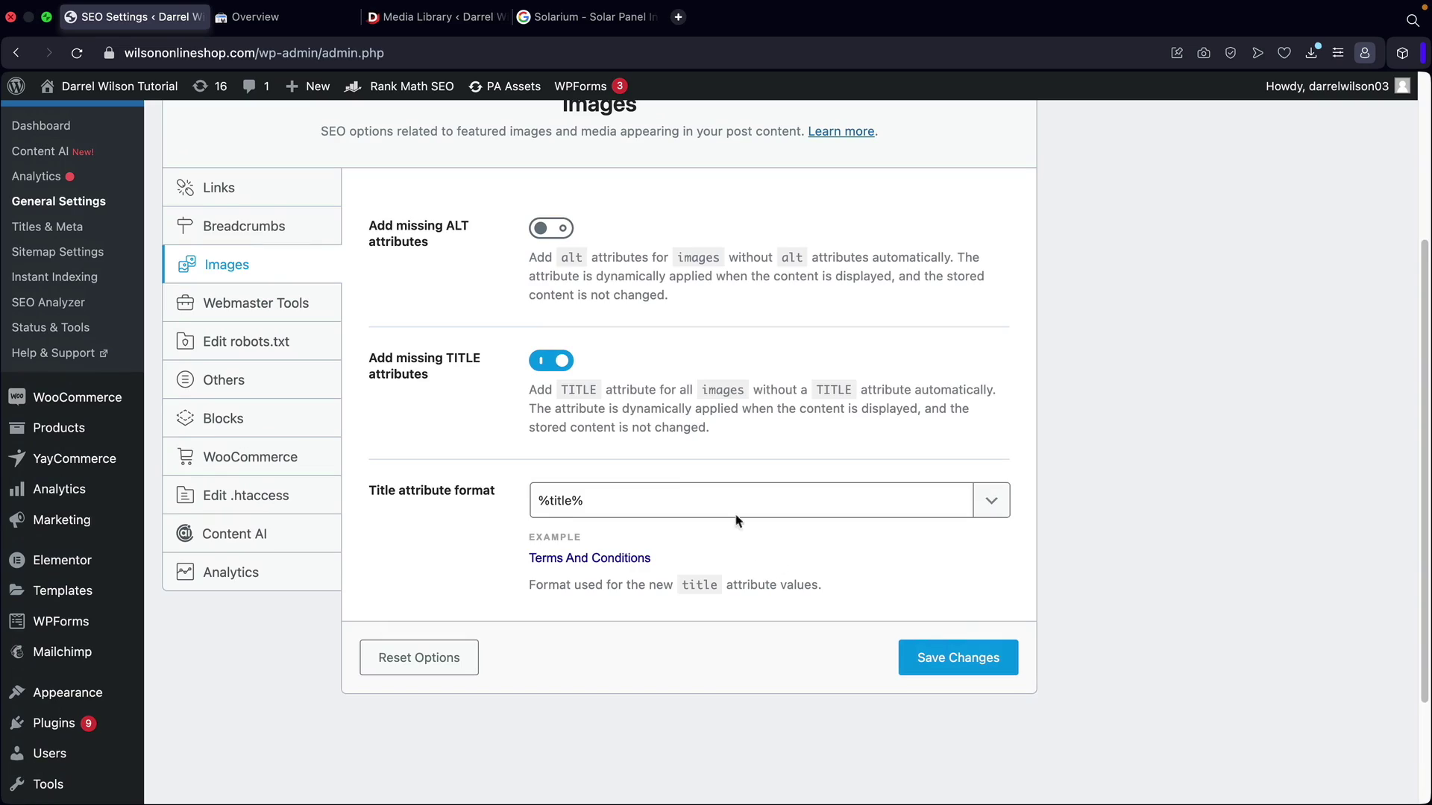
# Open the Rank Math Webmaster Tools settings and view the existing site's search performance report in Google Search Console.
pyautogui.click(256, 305)
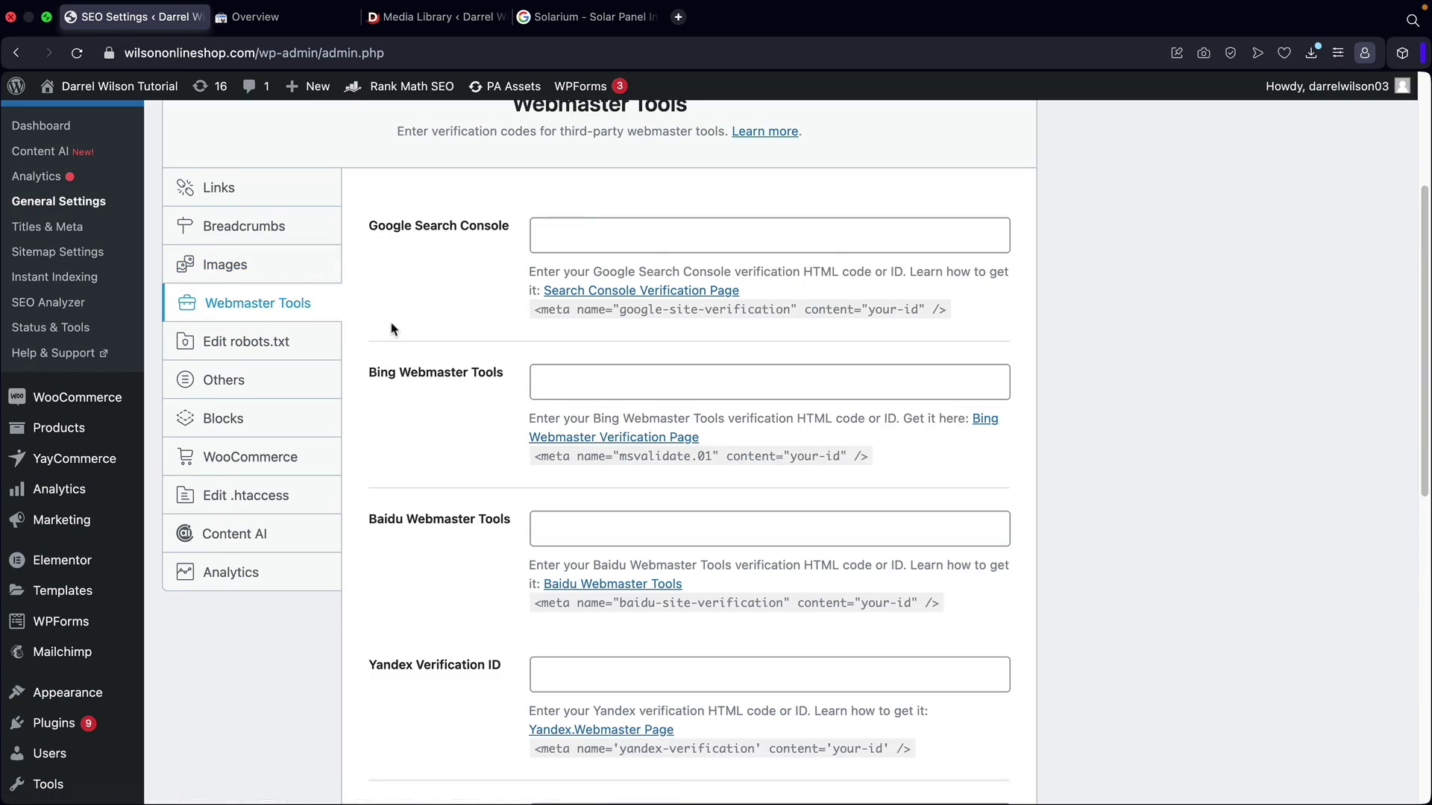
pyautogui.scroll(1, 380, 298)
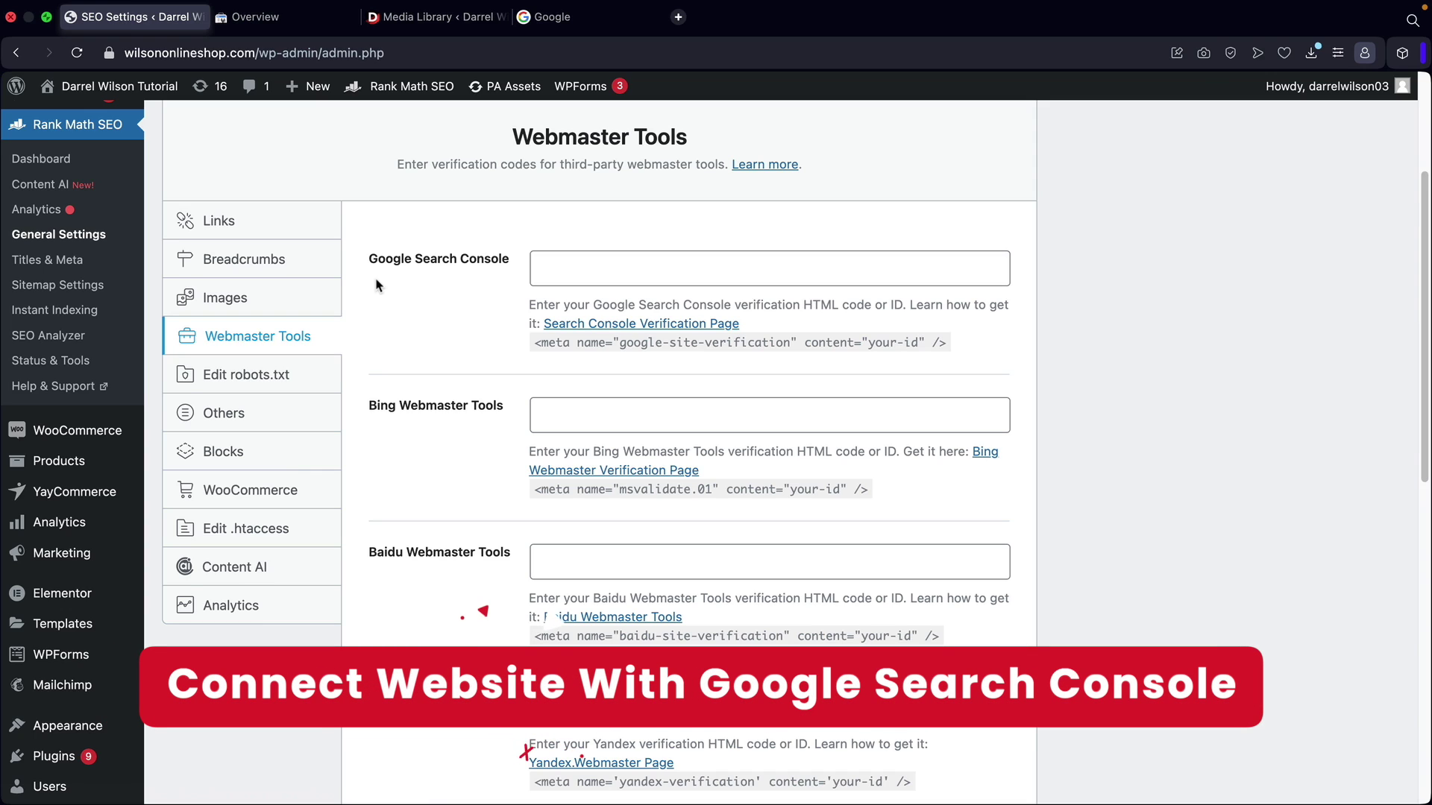
pyautogui.click(280, 24)
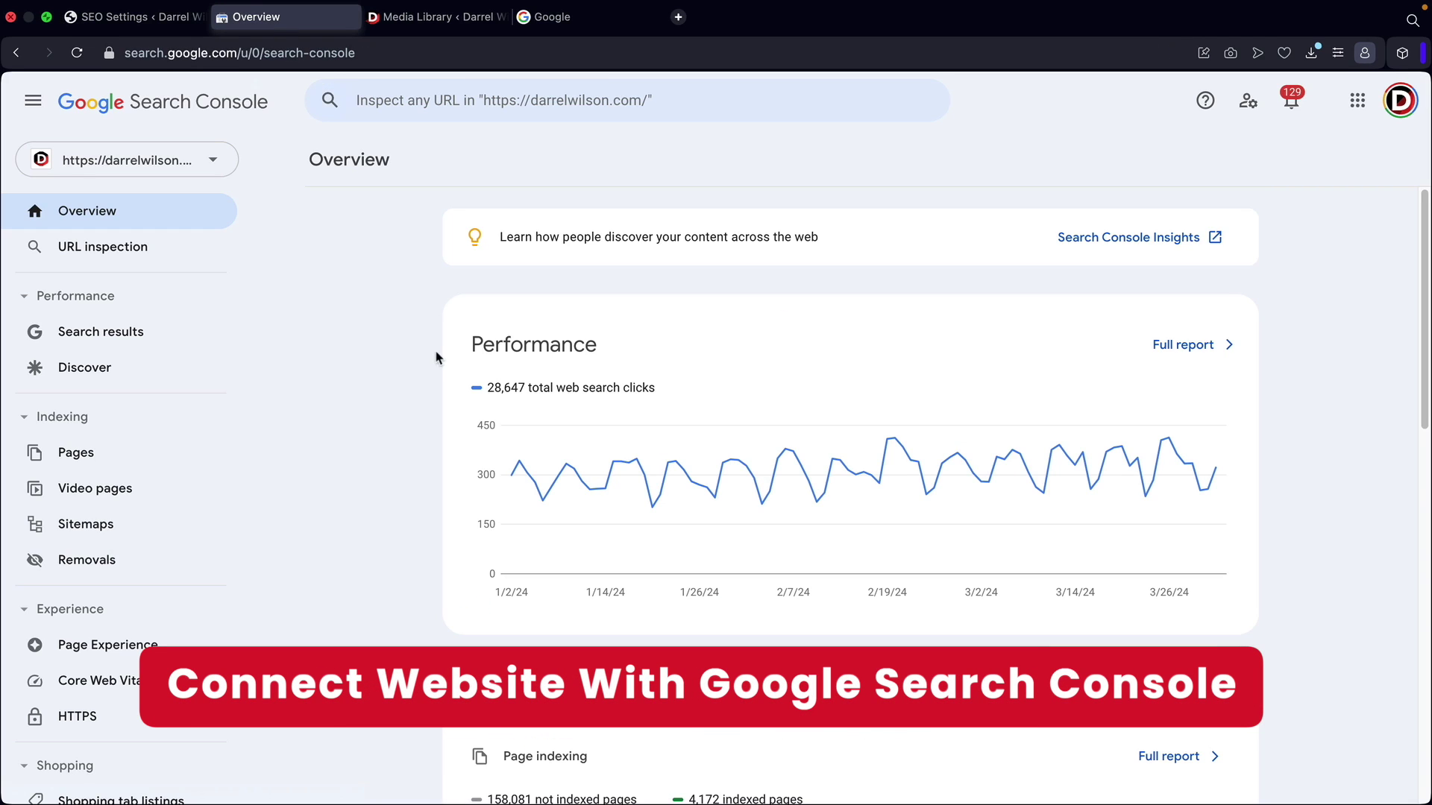
pyautogui.click(1176, 349)
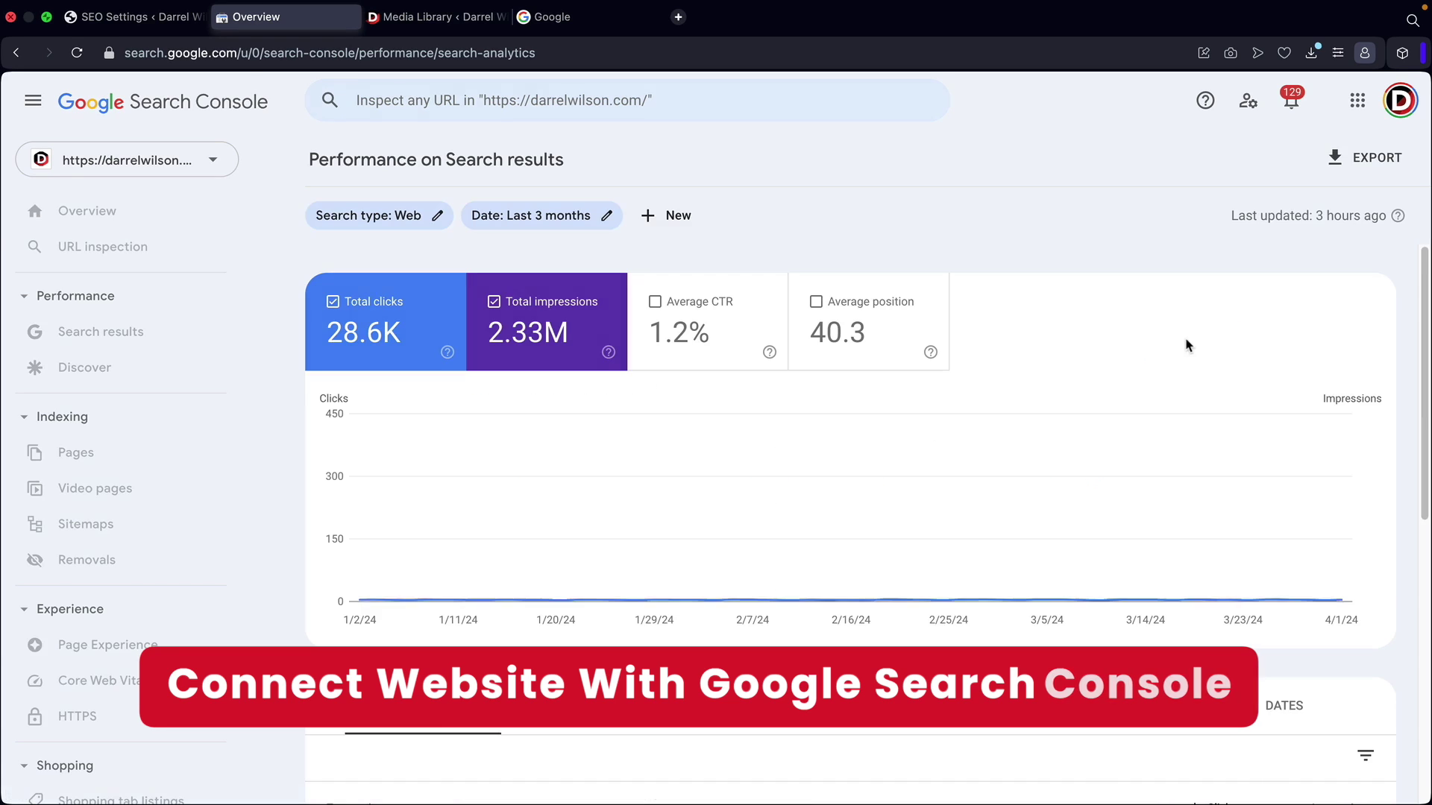
pyautogui.click(111, 216)
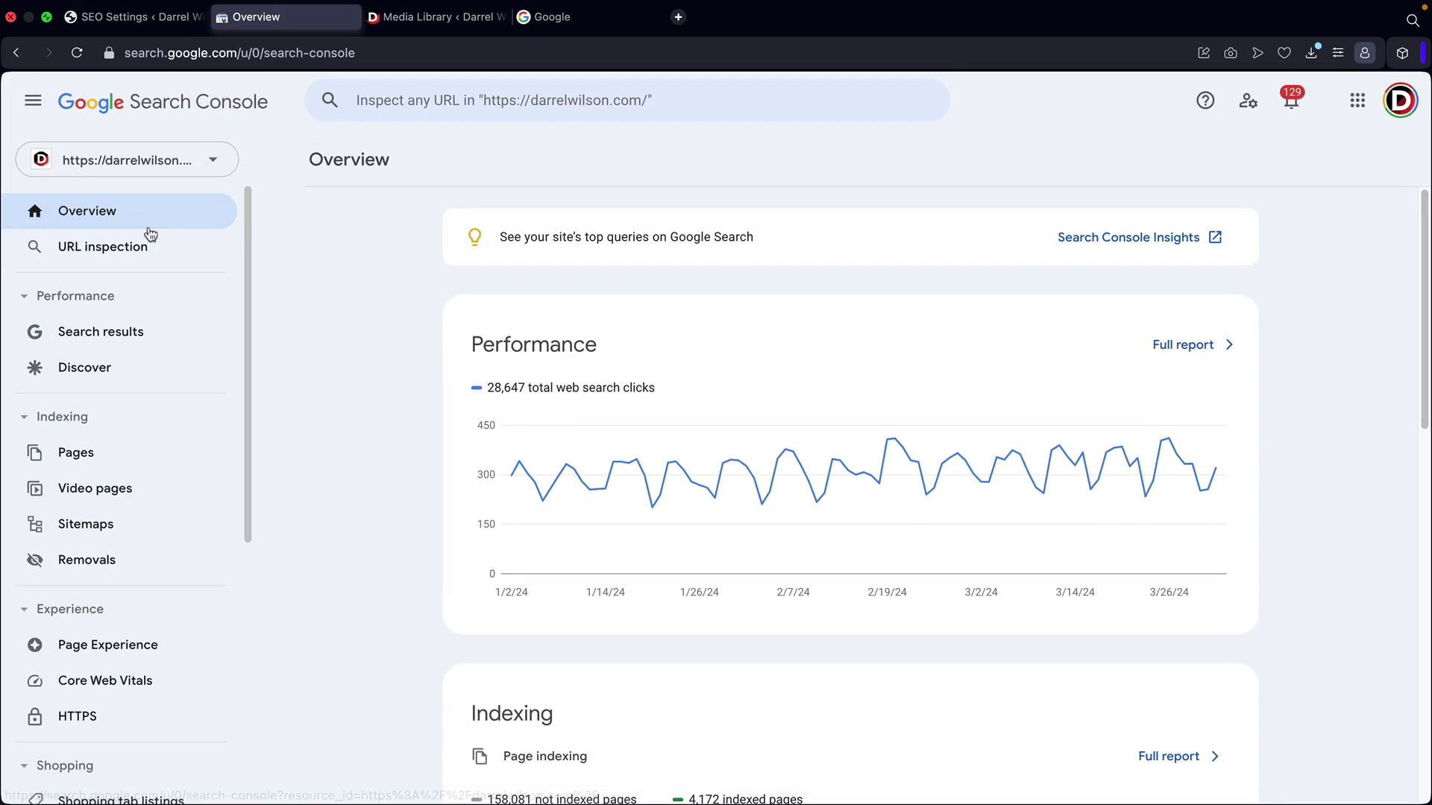
pyautogui.click(133, 21)
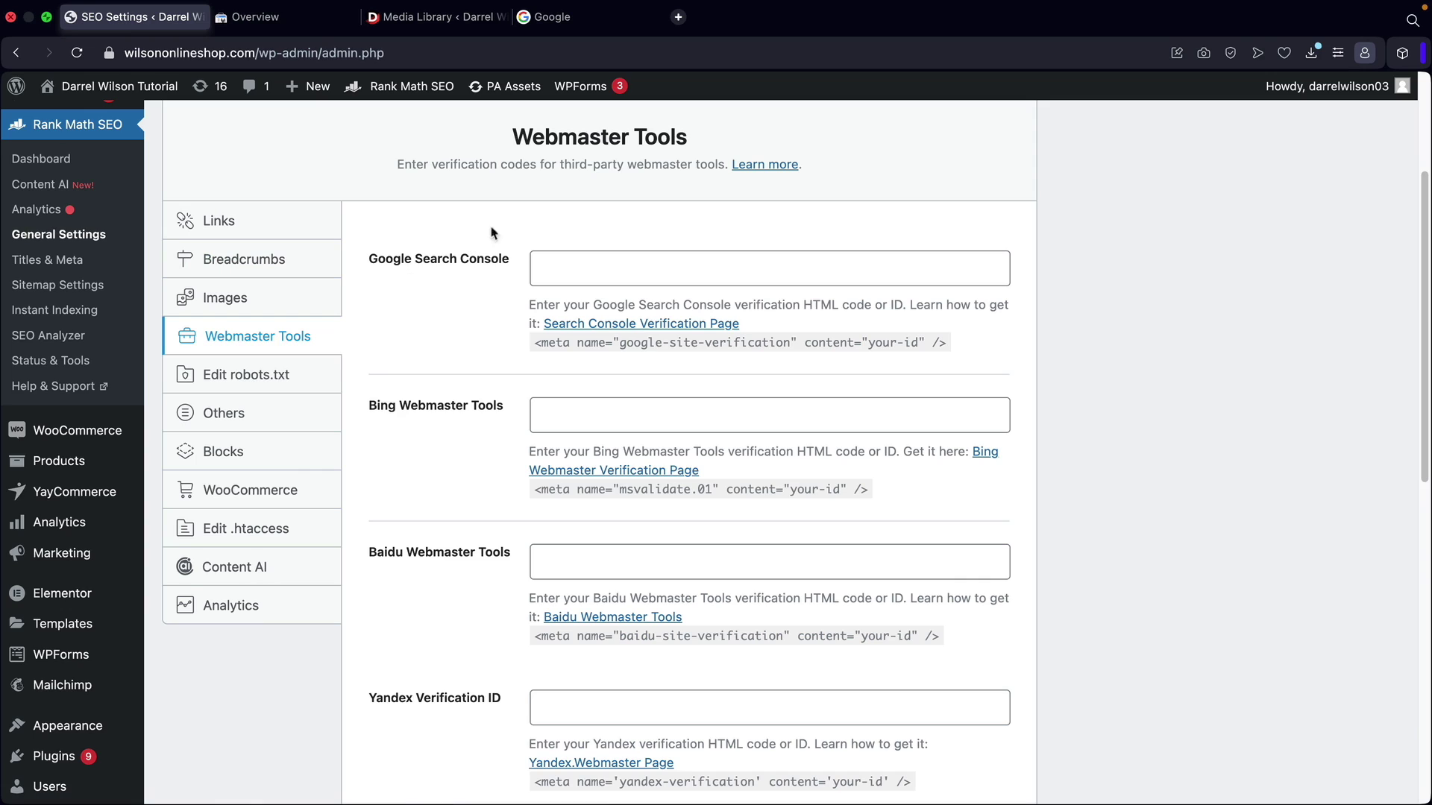
# Search Google for "google search console" and start Search Console from its official page.
pyautogui.click(569, 21)
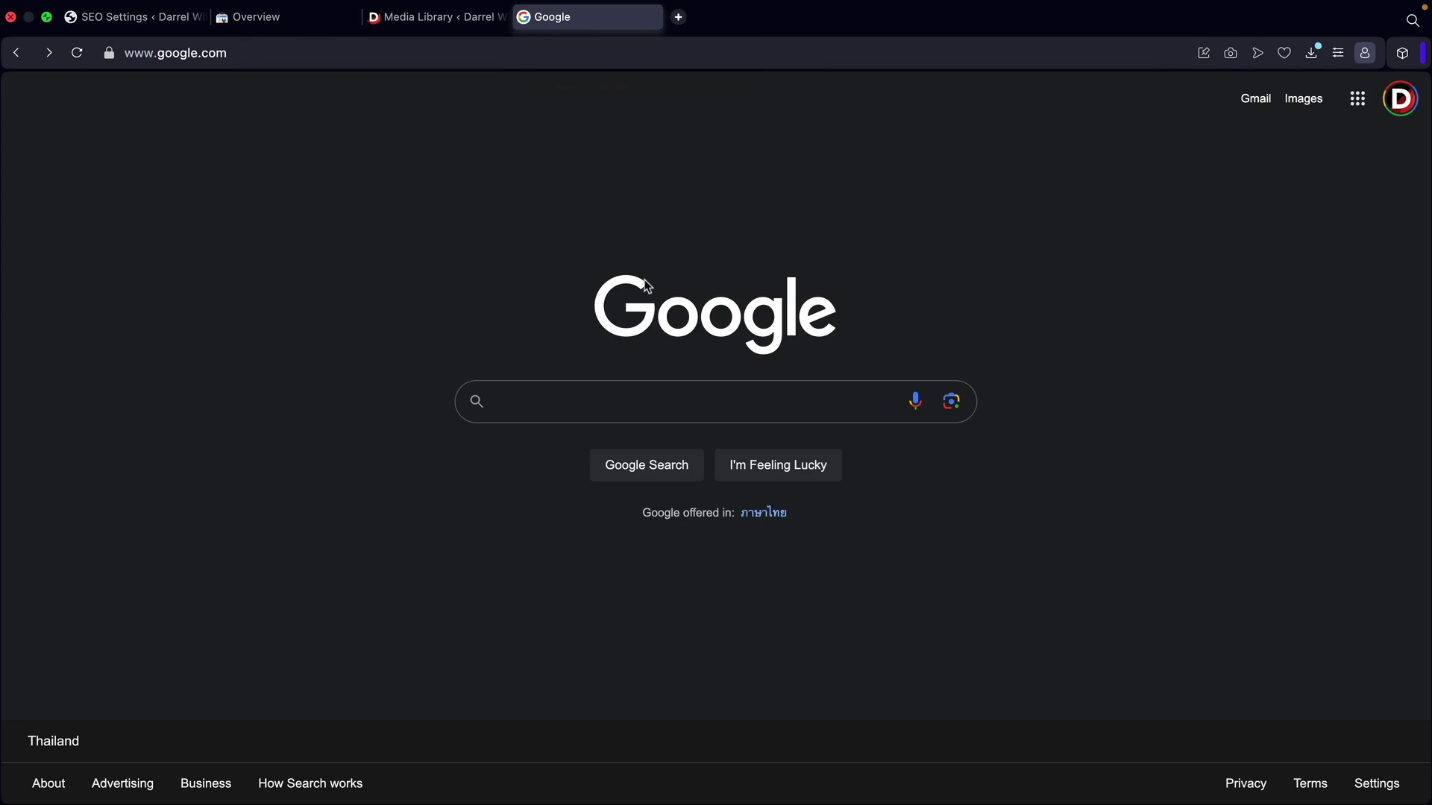
pyautogui.write('google seae')
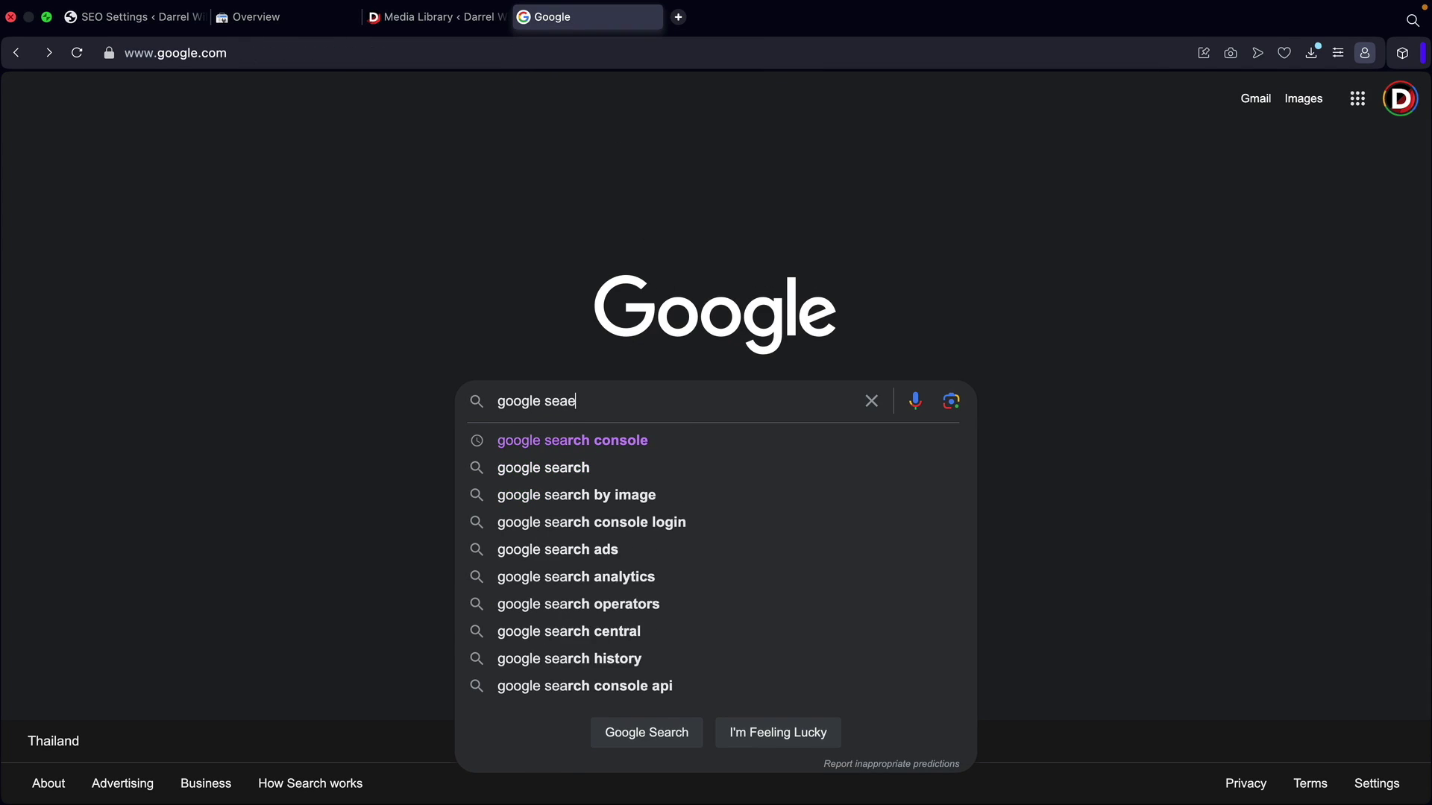
pyautogui.press('BackSpace')
pyautogui.press('BackSpace')
pyautogui.write('arch console')
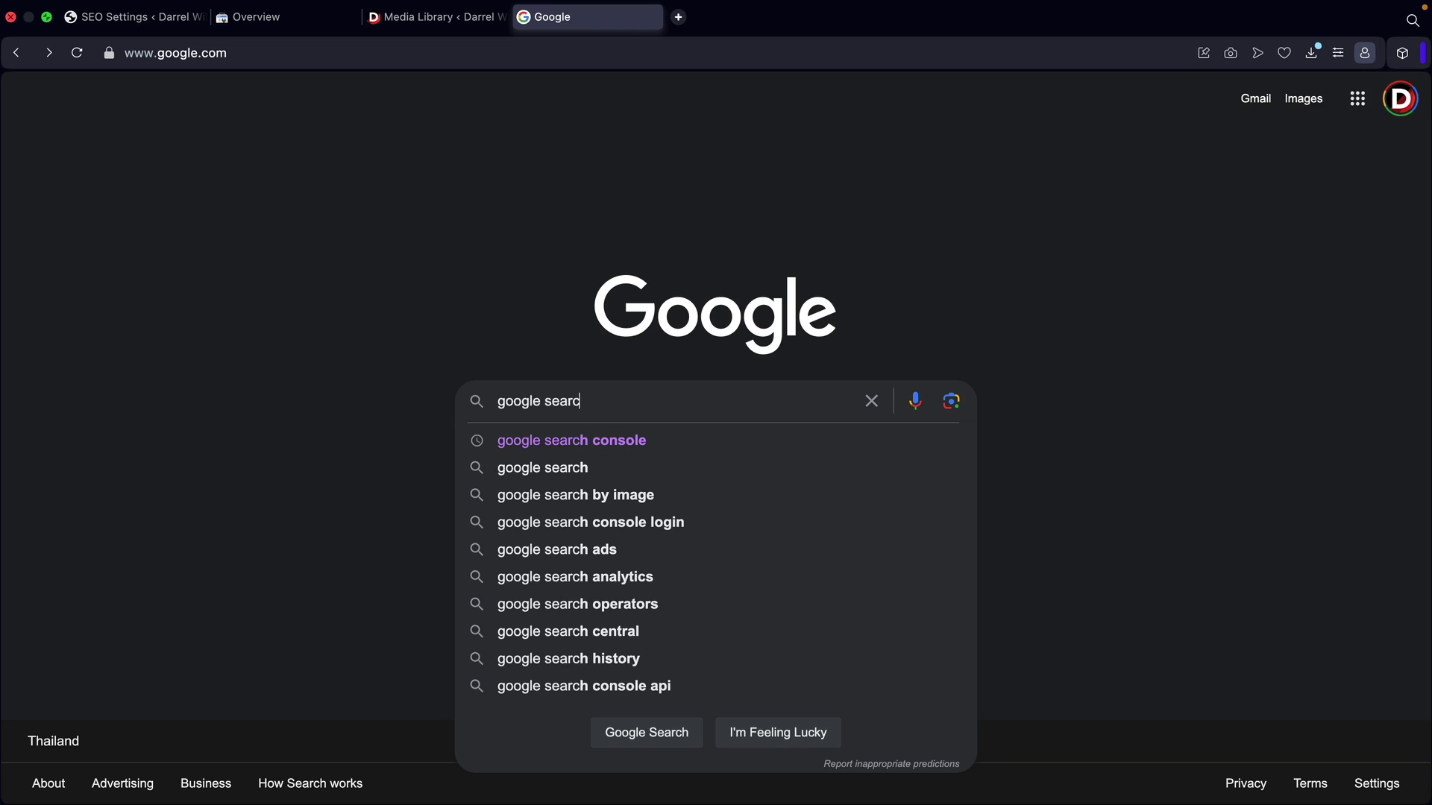
pyautogui.press('Return')
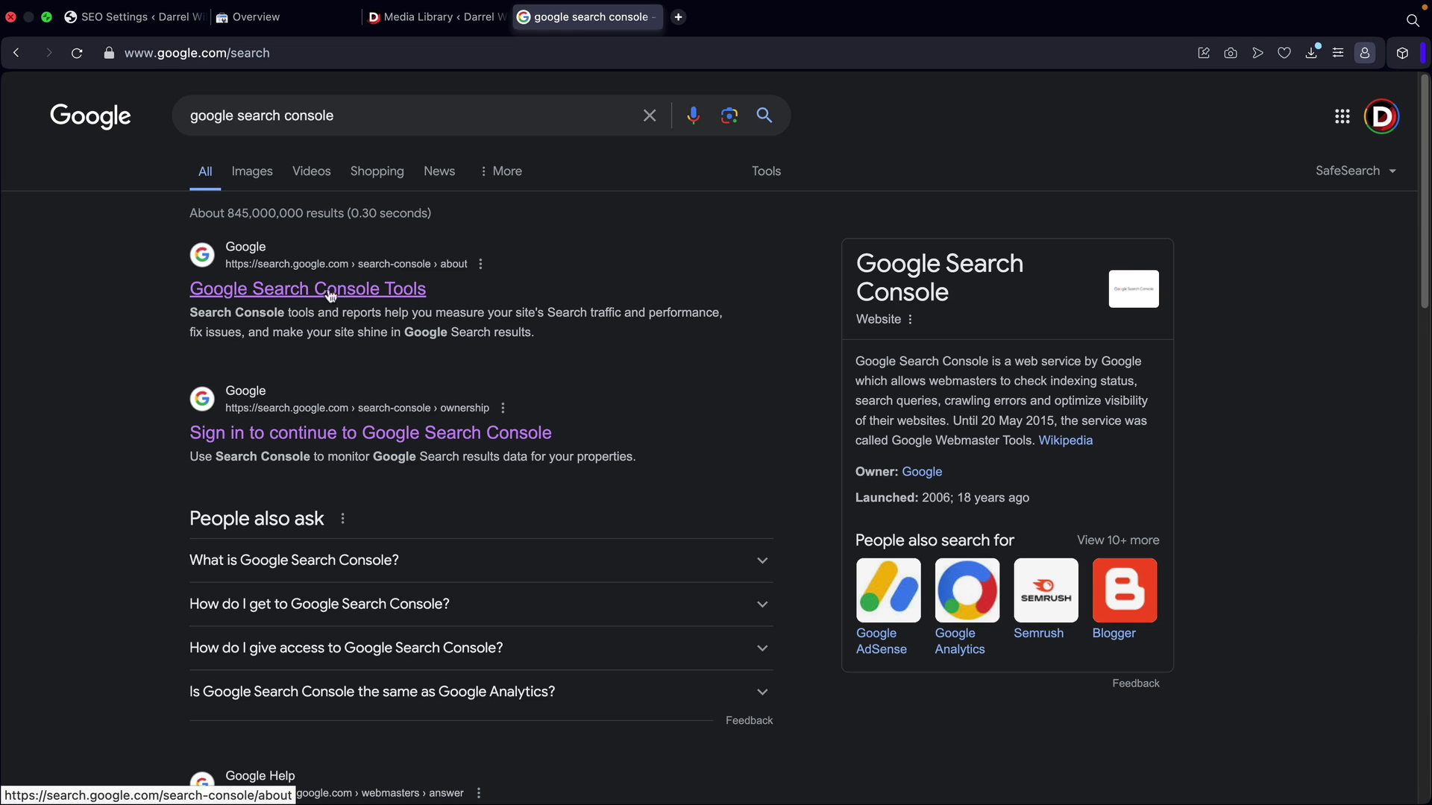
pyautogui.click(296, 291)
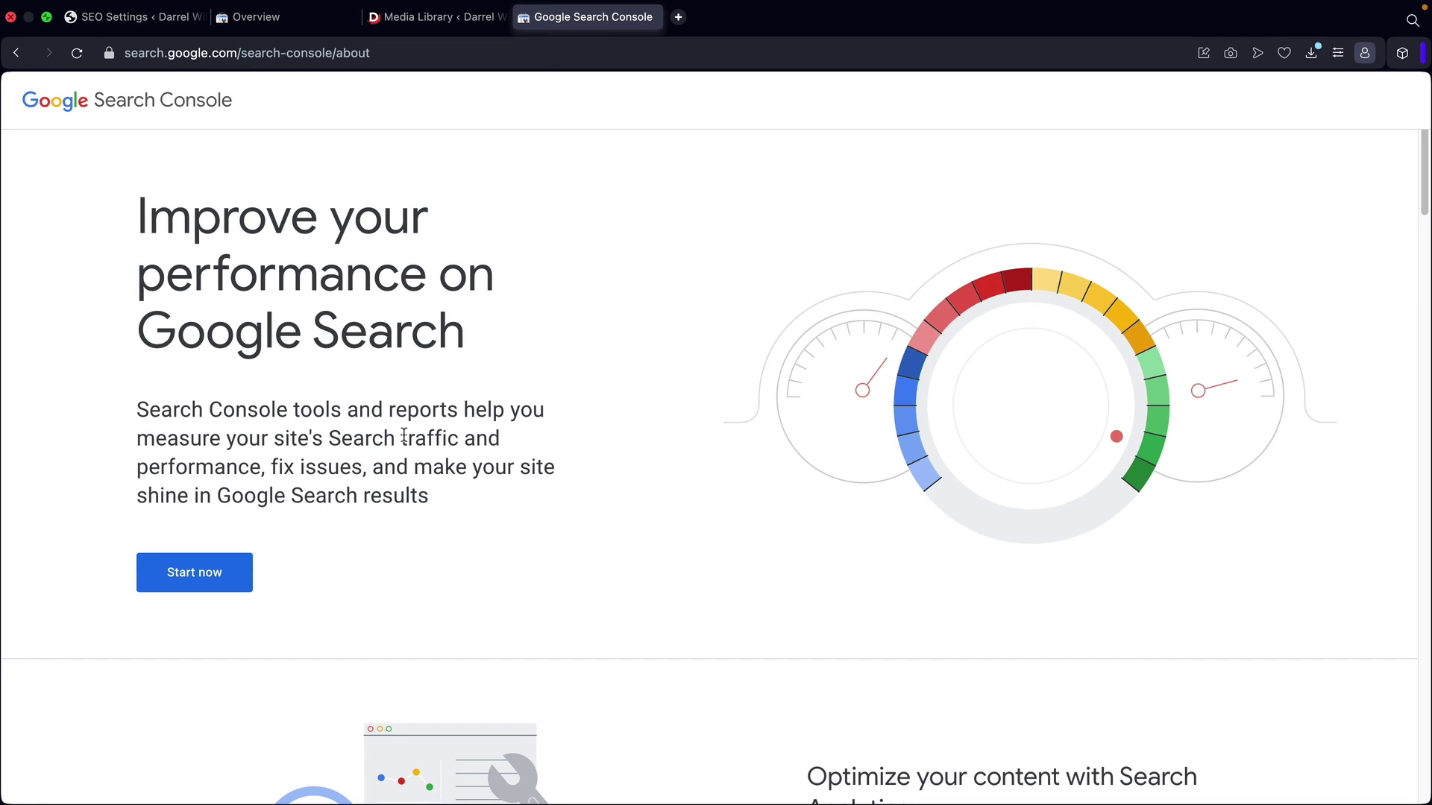
pyautogui.click(189, 579)
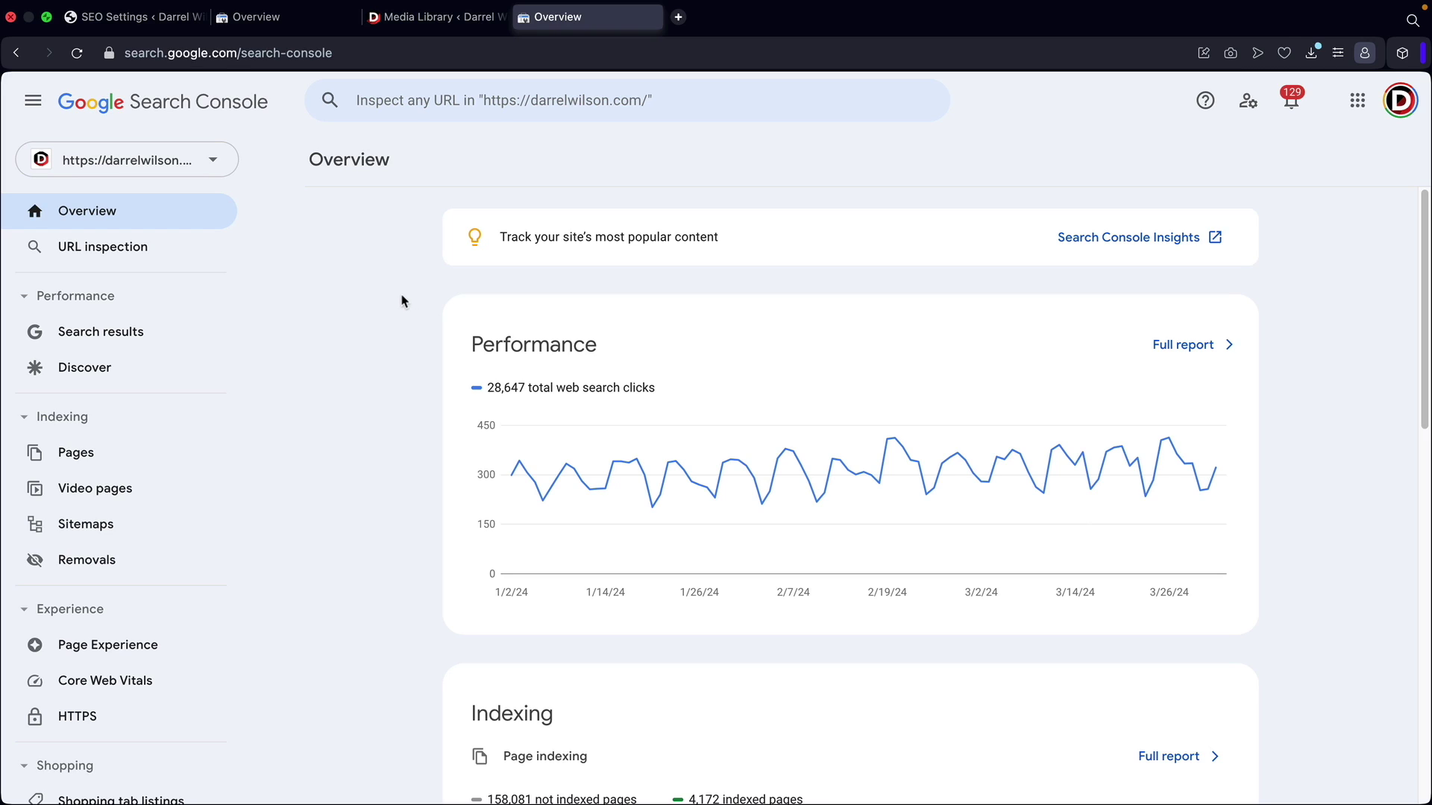
pyautogui.click(216, 167)
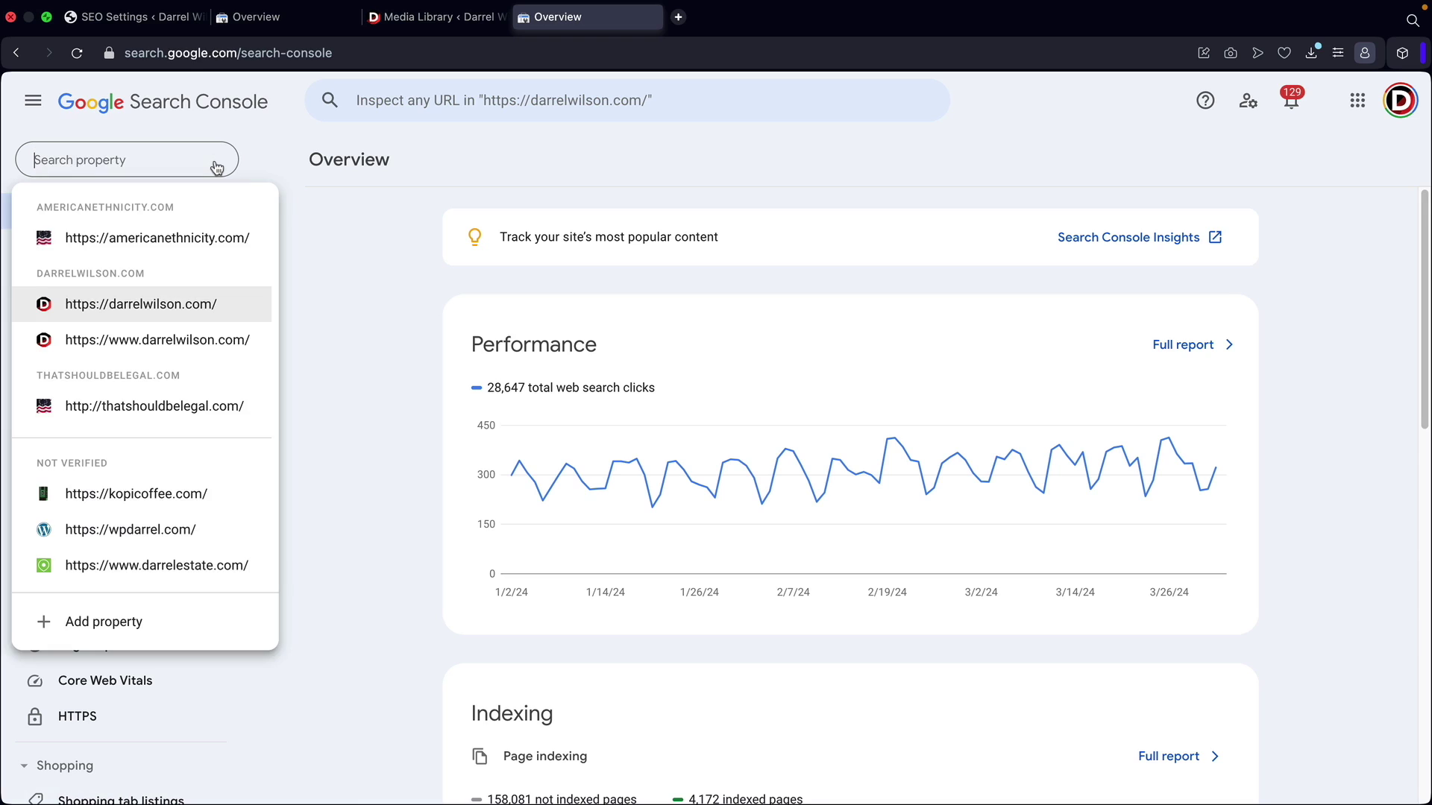
pyautogui.click(104, 620)
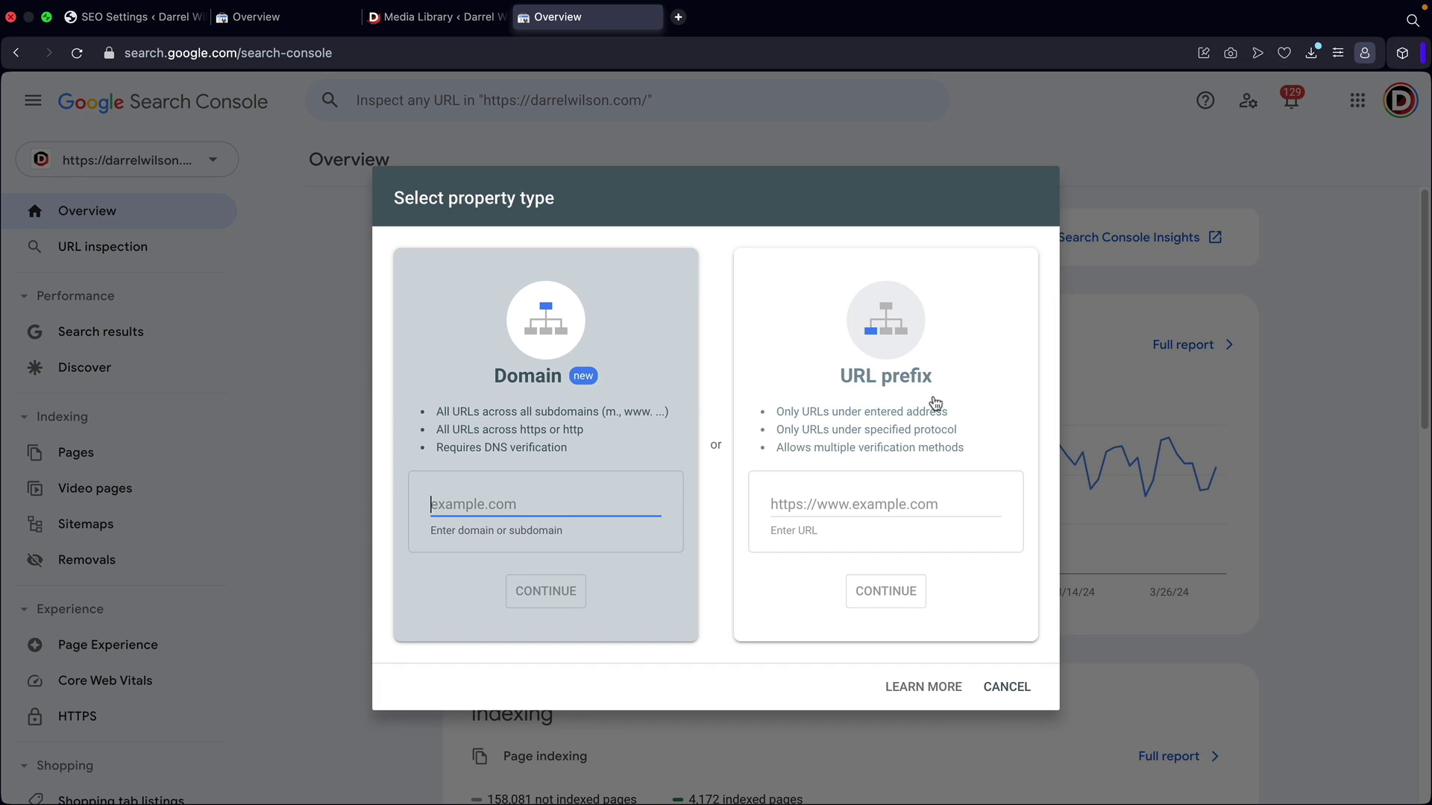
pyautogui.click(889, 435)
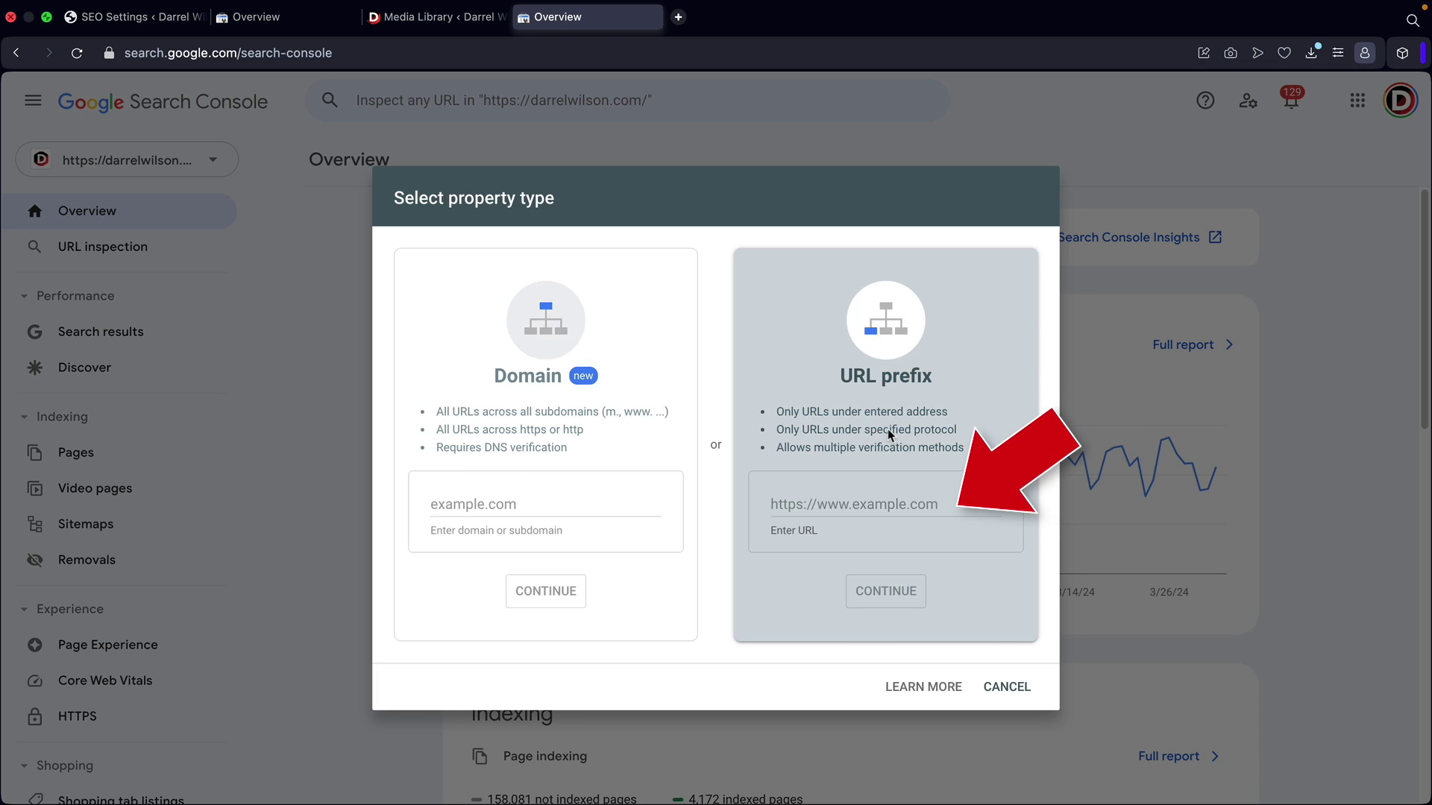
pyautogui.click(860, 509)
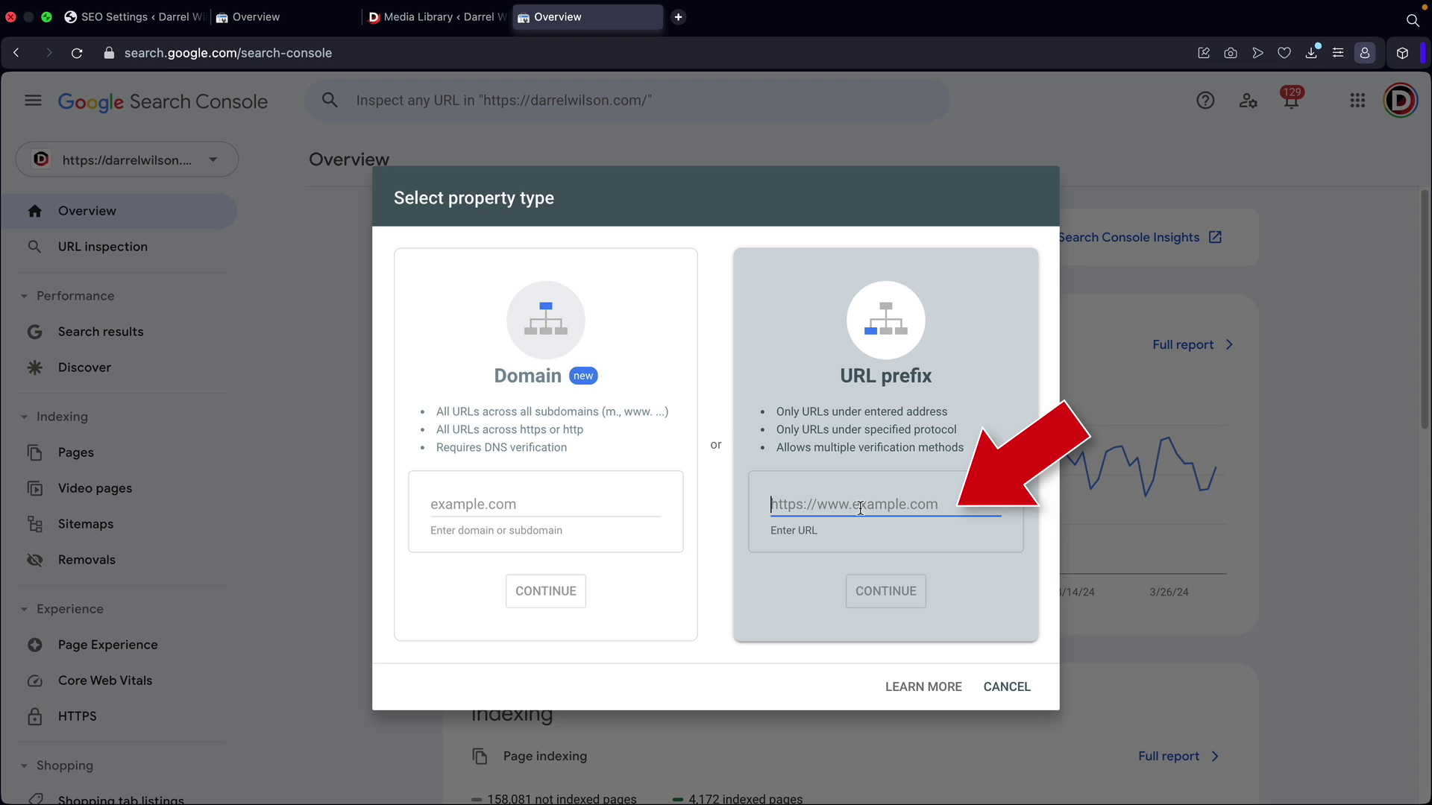
pyautogui.write('ht')
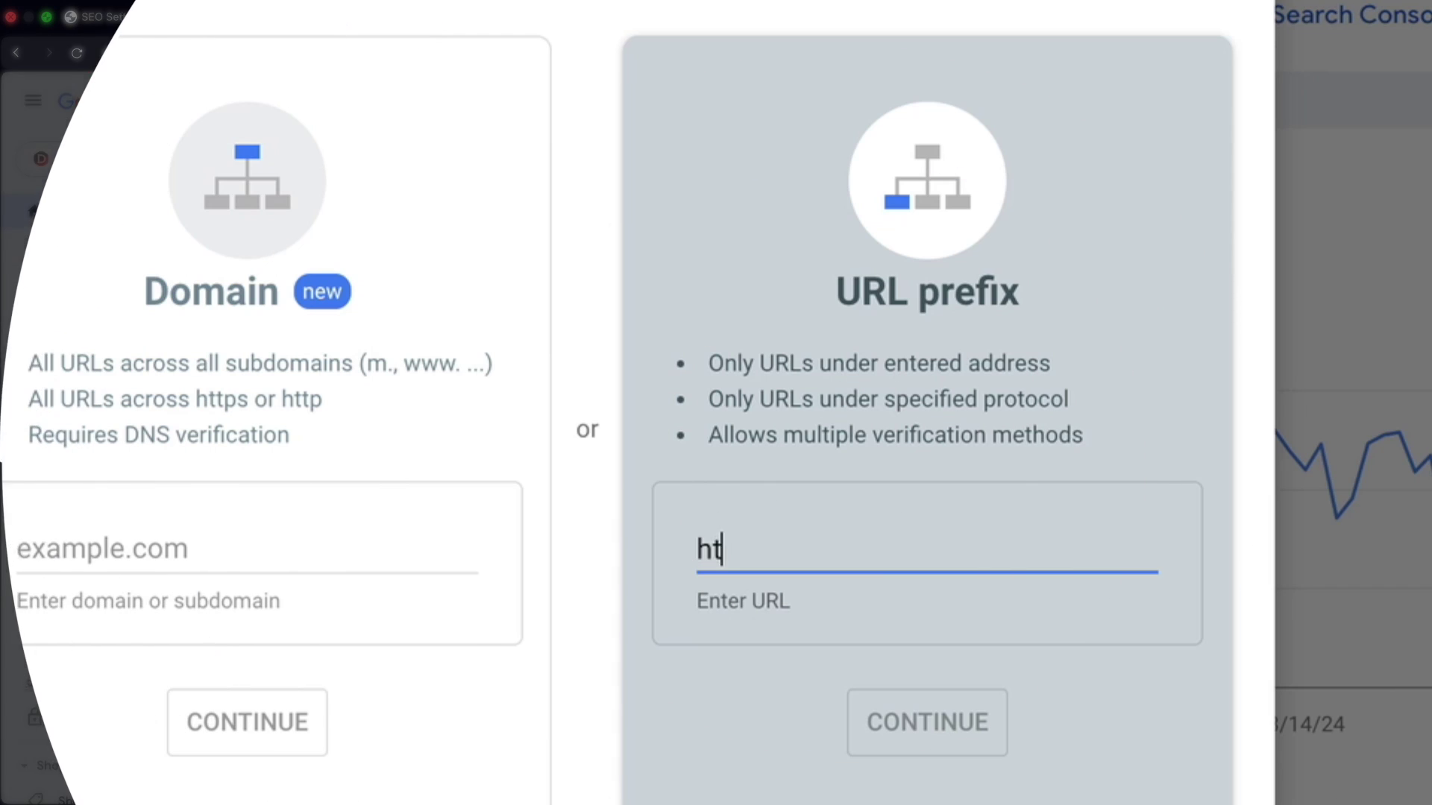
pyautogui.write('tps://tutorialdomain.com')
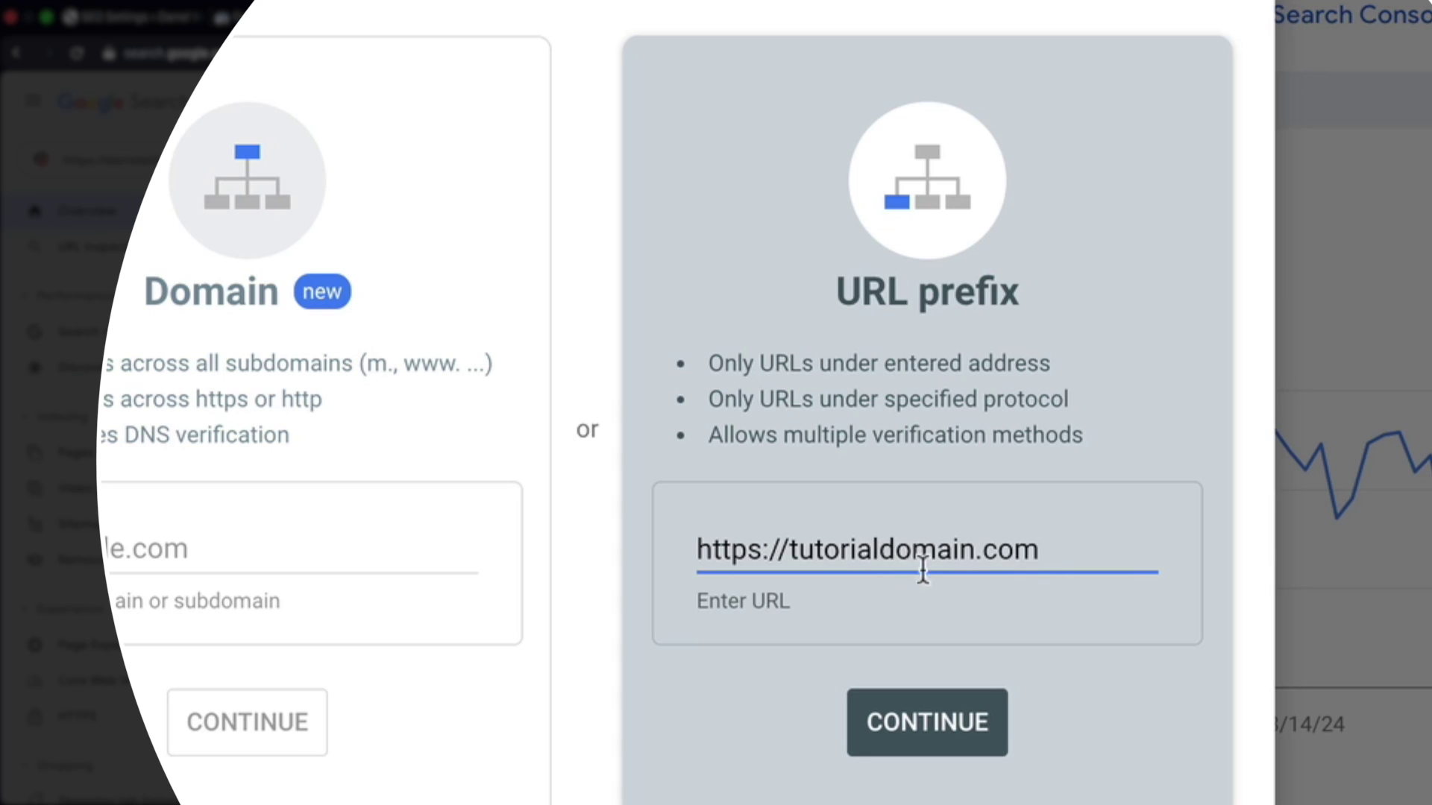
pyautogui.click(790, 543)
pyautogui.click(947, 735)
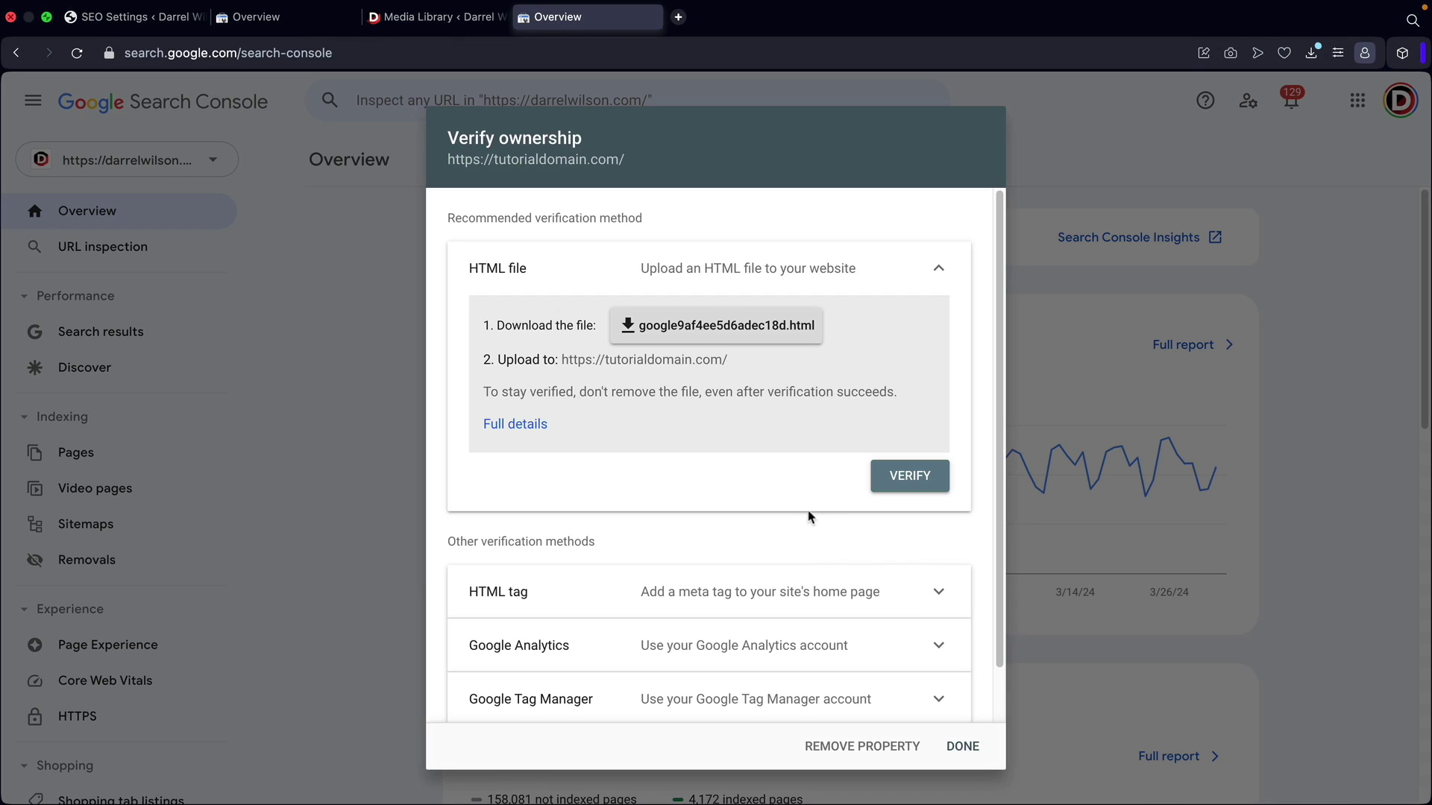
# Expand the HTML tag verification method in the Verify ownership dialog to get its meta tag.
pyautogui.scroll(-2, 738, 517)
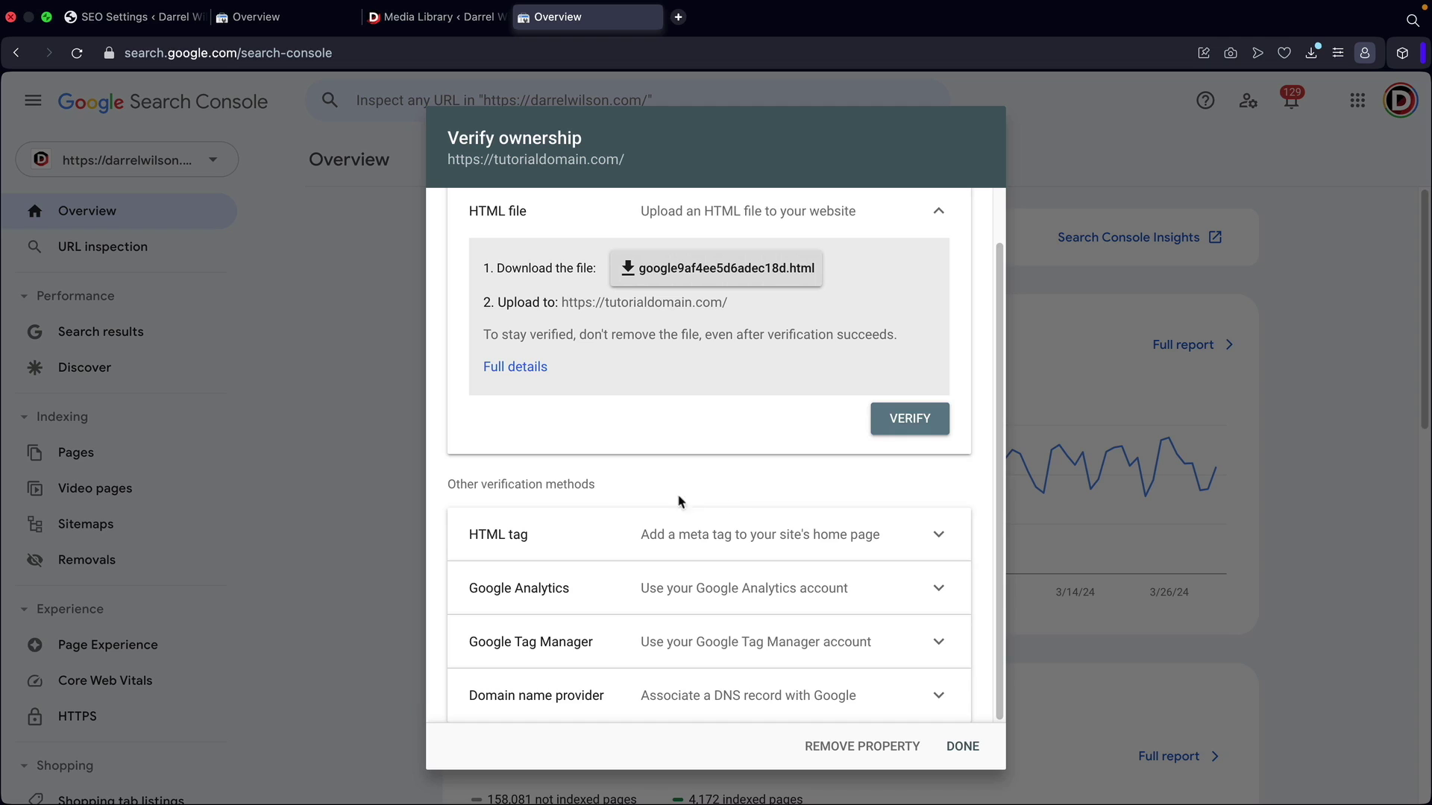
pyautogui.click(541, 540)
pyautogui.scroll(-5, 541, 542)
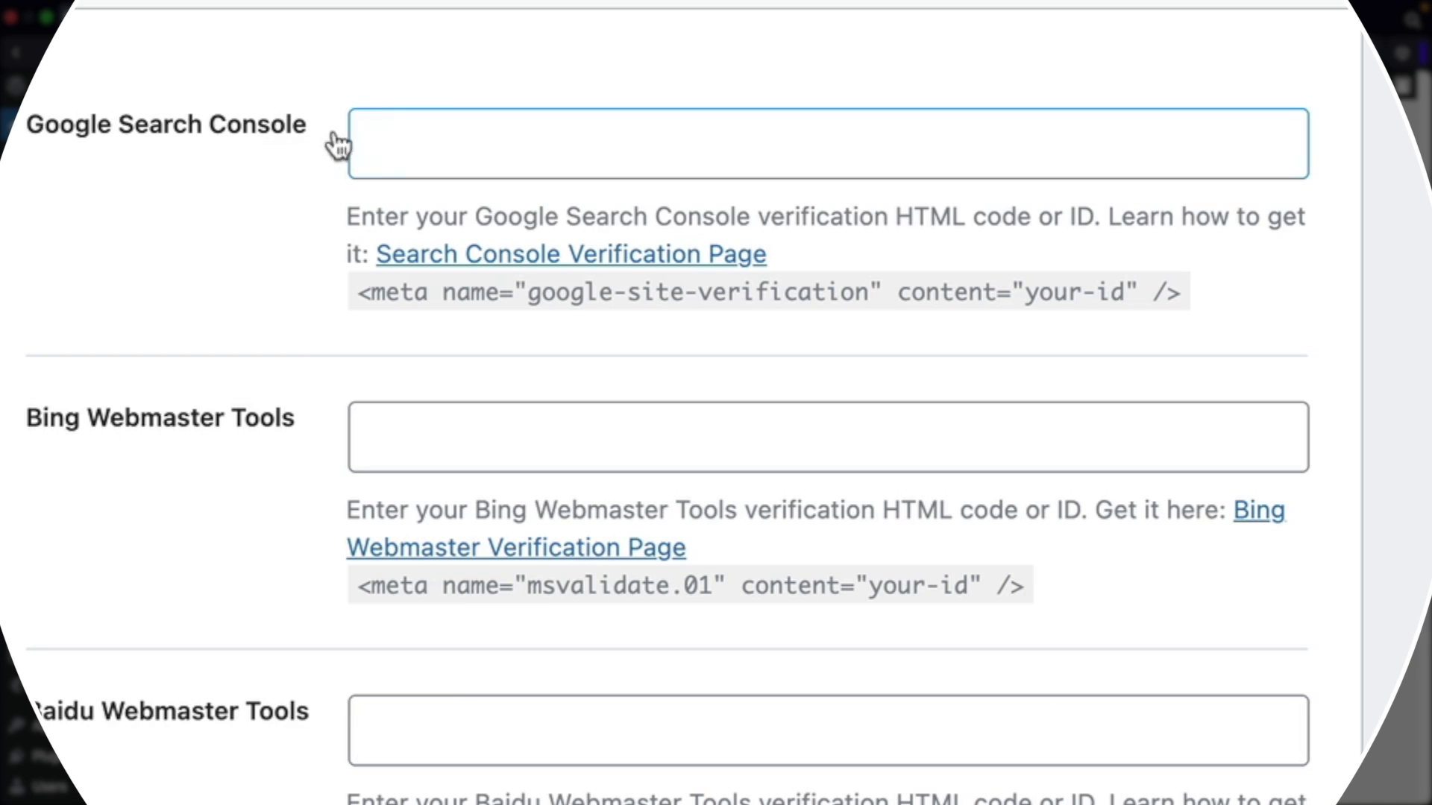
# Paste the site verification meta tag into the Google Search Console field of Rank Math's Webmaster Tools and save the changes.
pyautogui.click(394, 141)
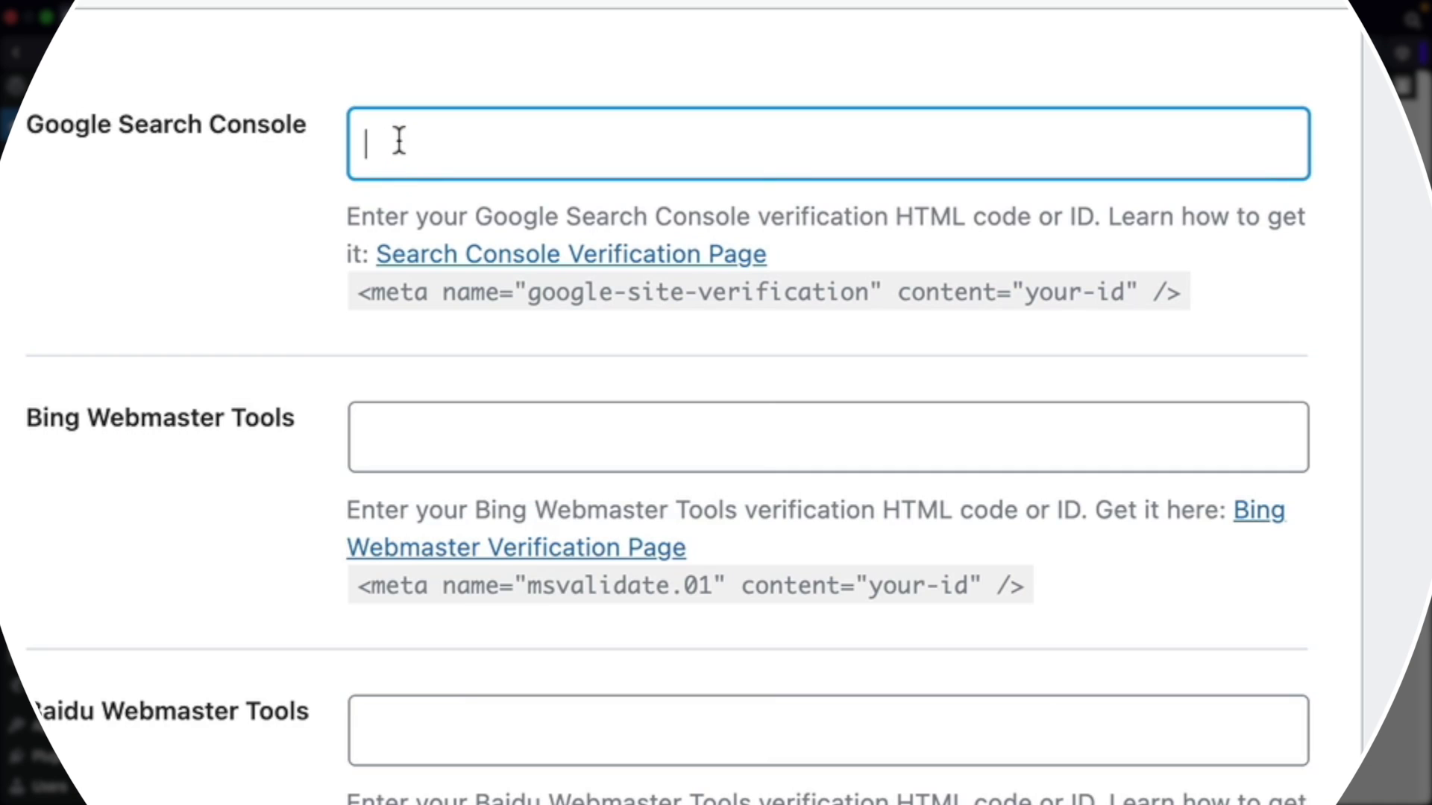
pyautogui.rightClick(401, 144)
pyautogui.click(463, 425)
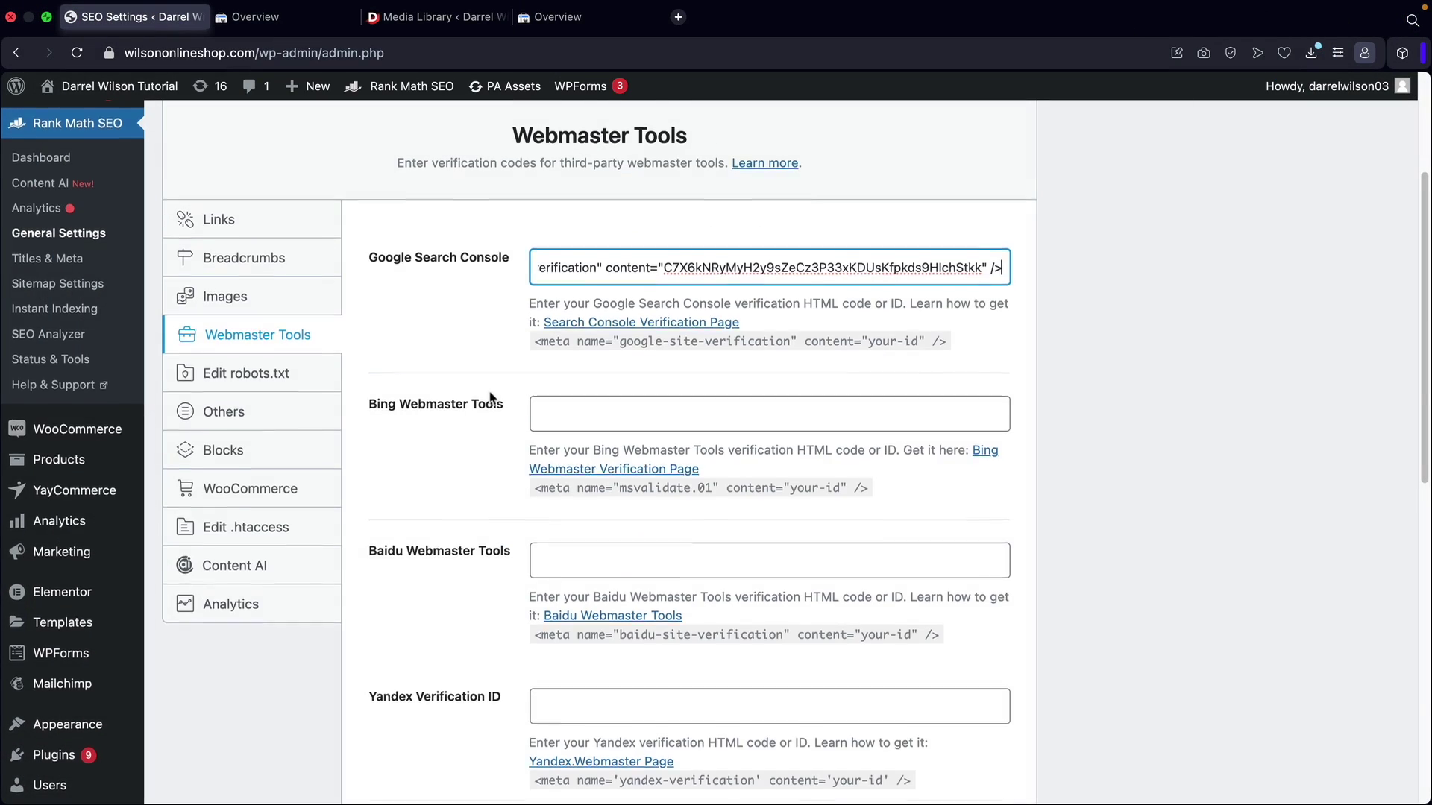
pyautogui.scroll(-10, 486, 399)
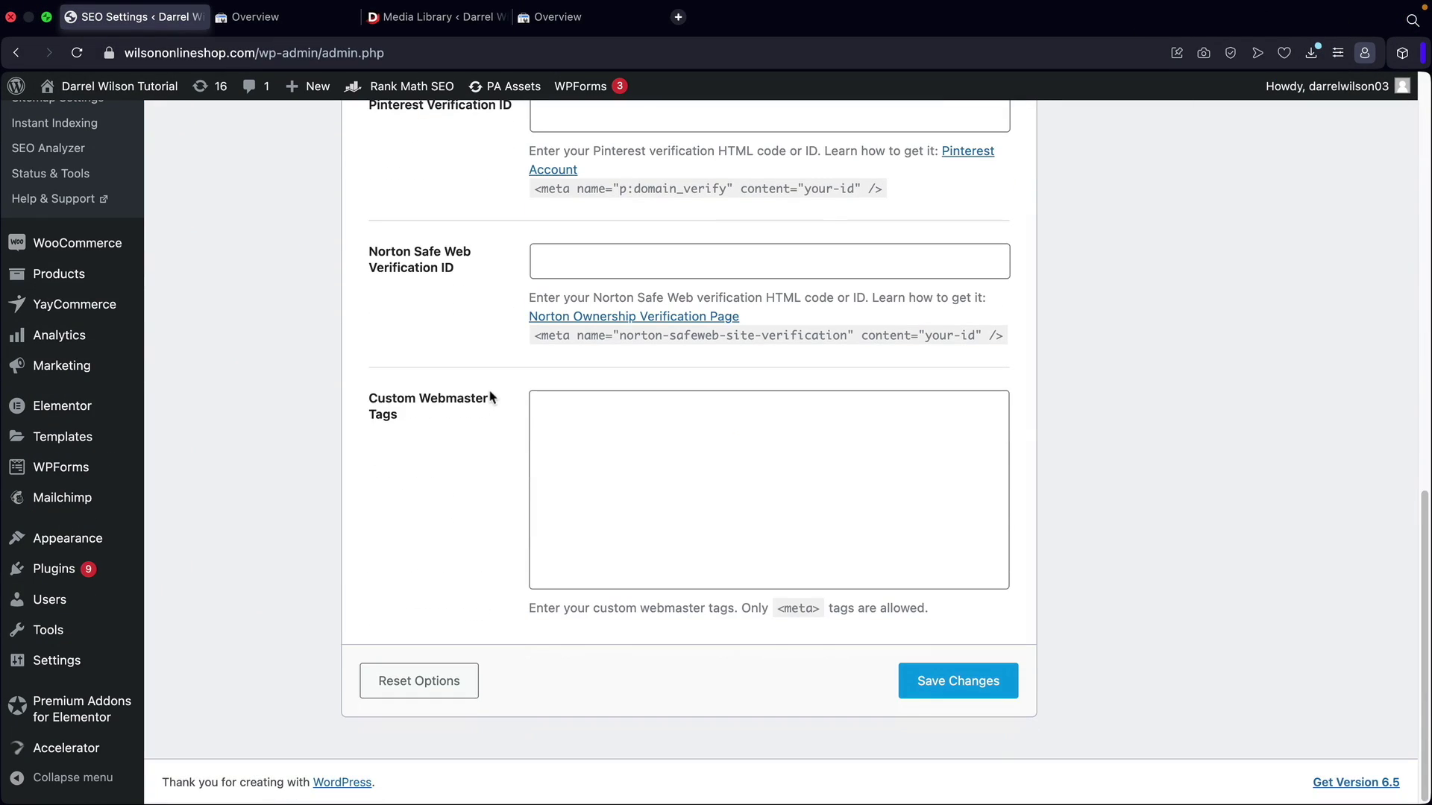
pyautogui.click(948, 693)
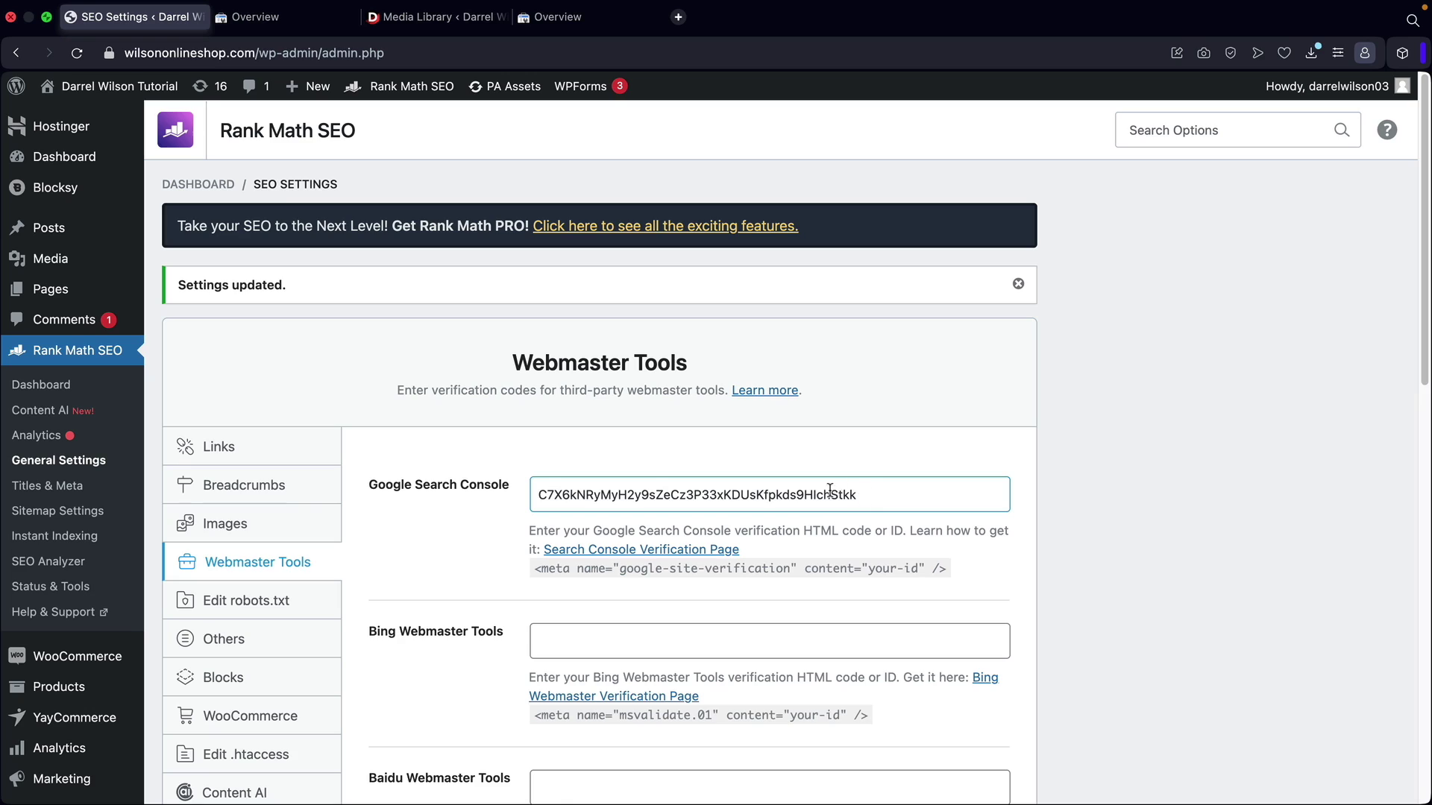
pyautogui.moveTo(877, 491); pyautogui.dragTo(554, 483)
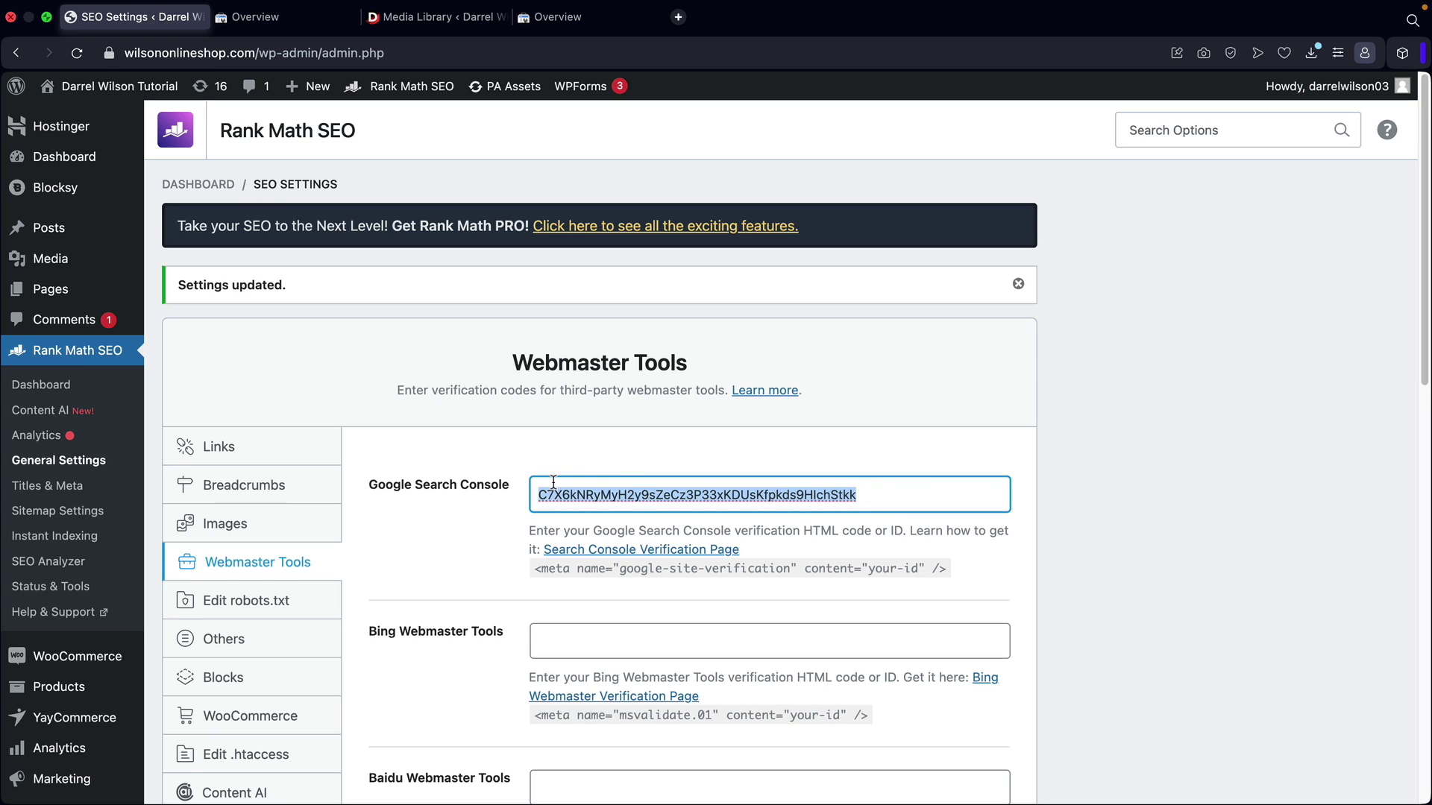
pyautogui.click(520, 508)
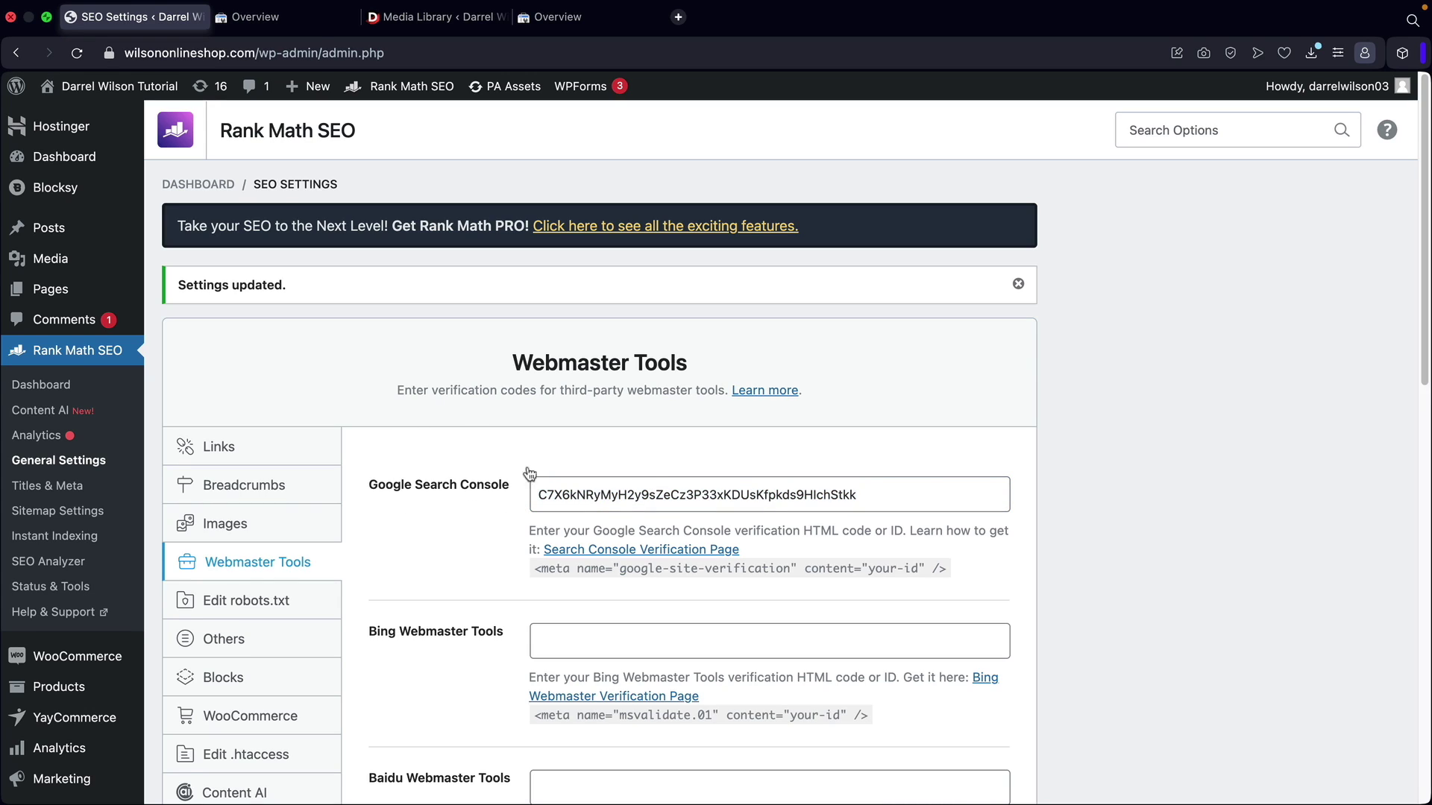
pyautogui.click(567, 18)
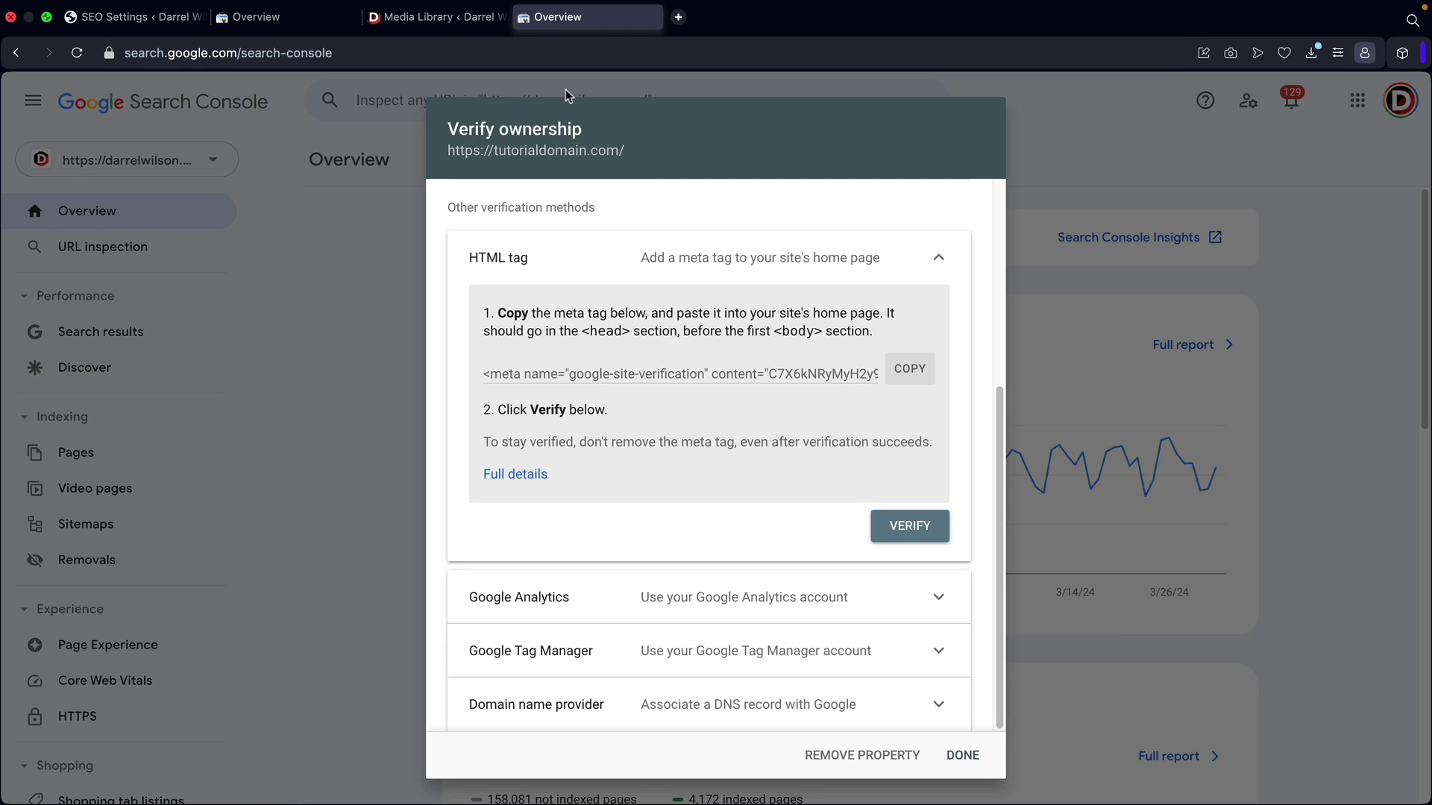
pyautogui.click(901, 528)
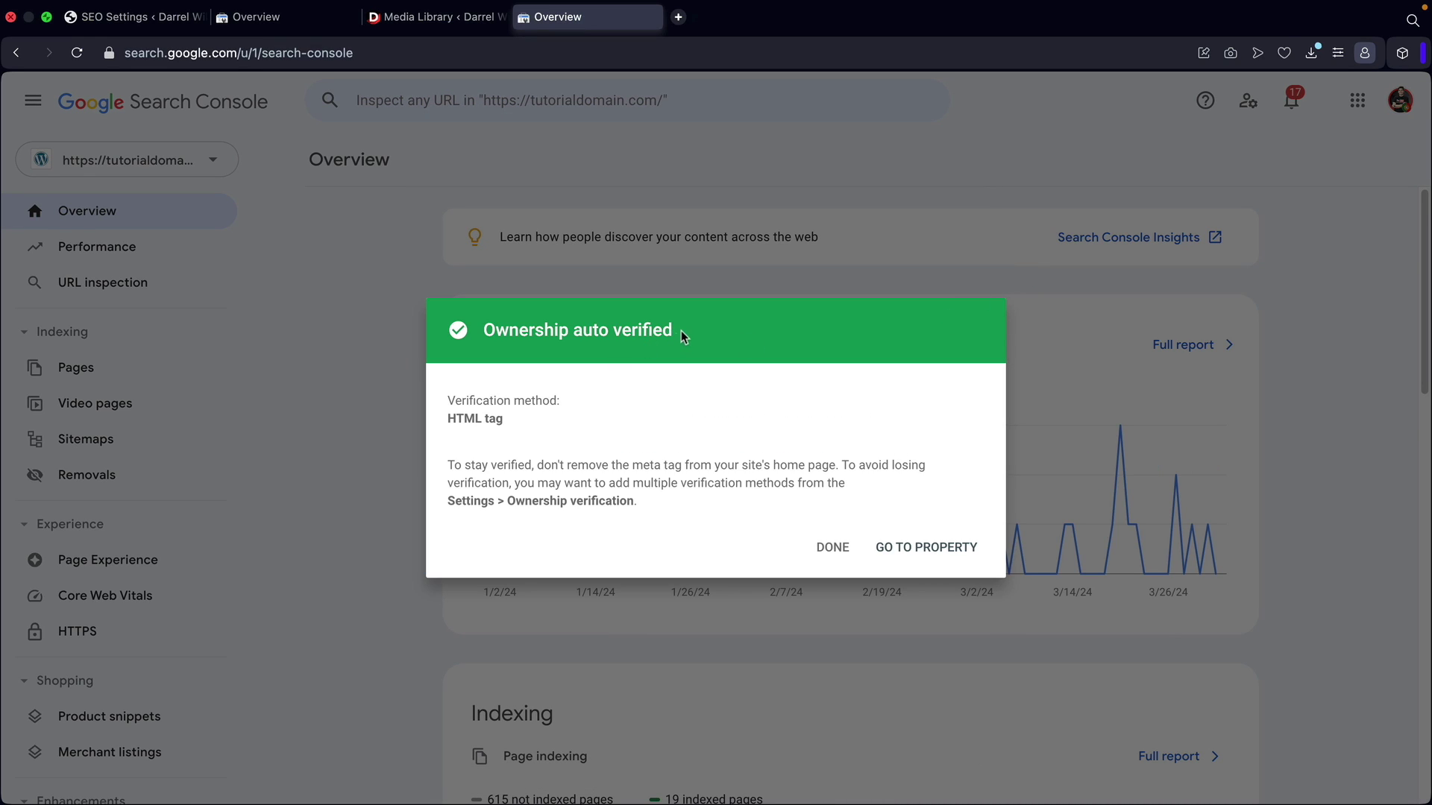
pyautogui.moveTo(678, 337); pyautogui.dragTo(492, 321)
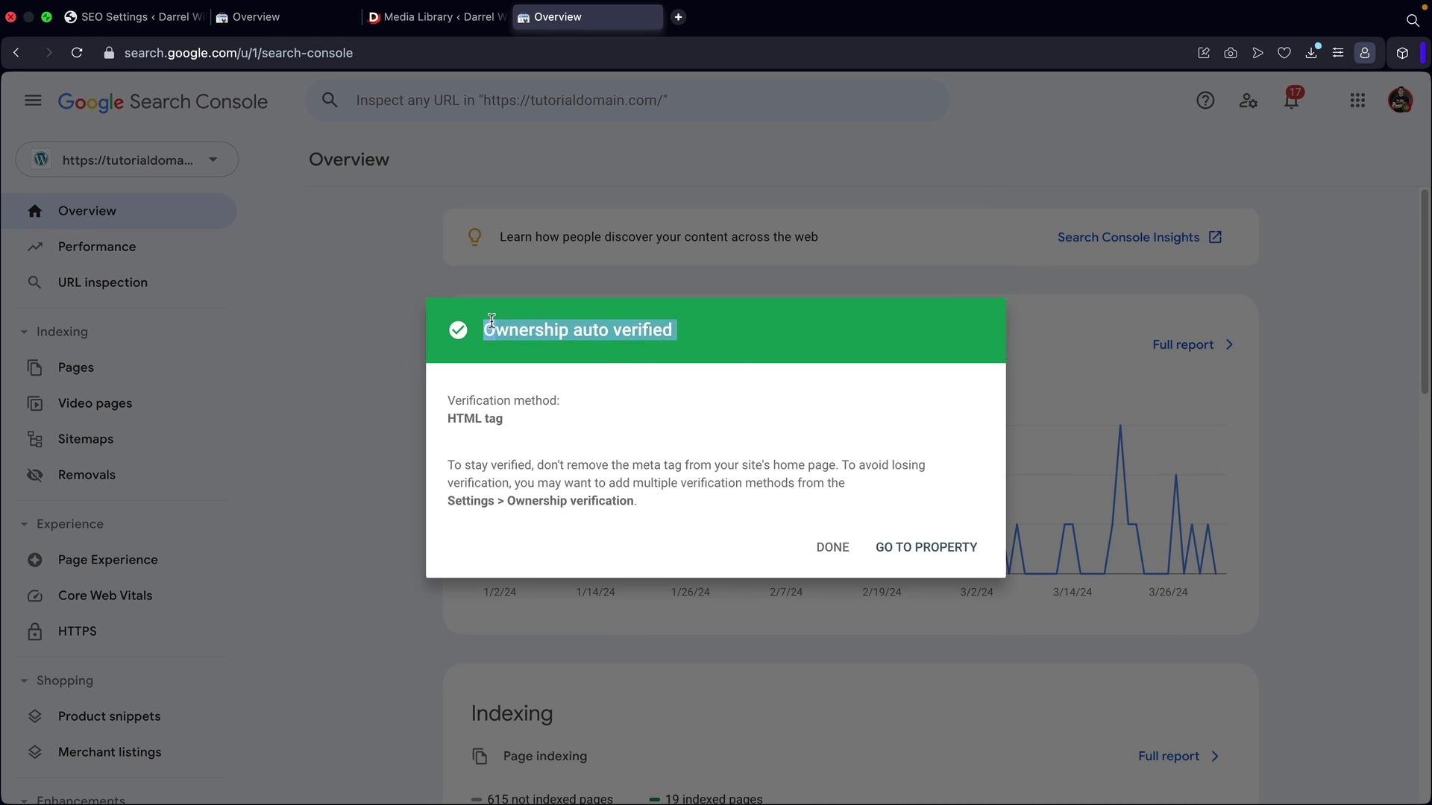
# Go to the verified property and review the Performance, Indexing, Experience and Enhancements sections of its overview.
pyautogui.click(915, 552)
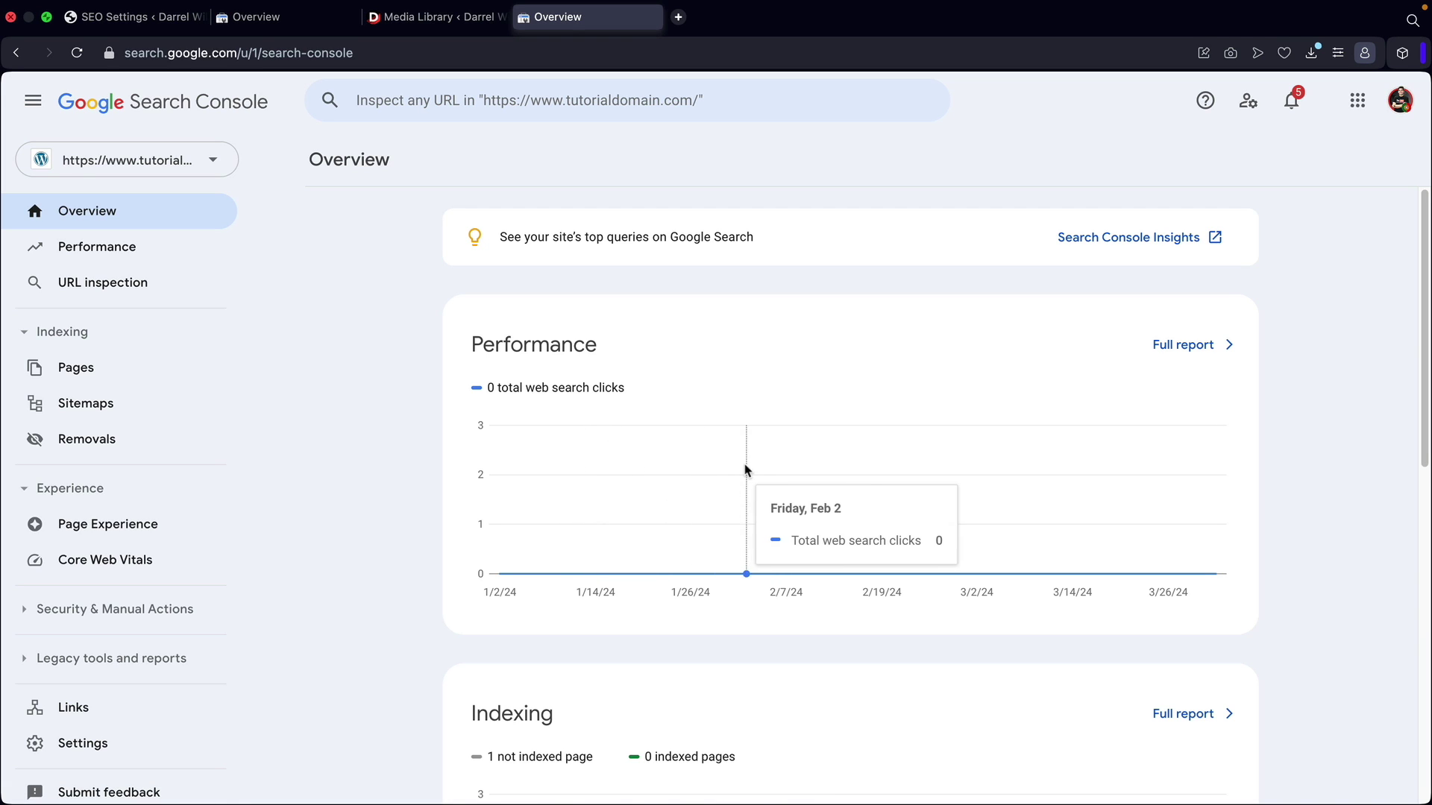
pyautogui.scroll(-5, 742, 466)
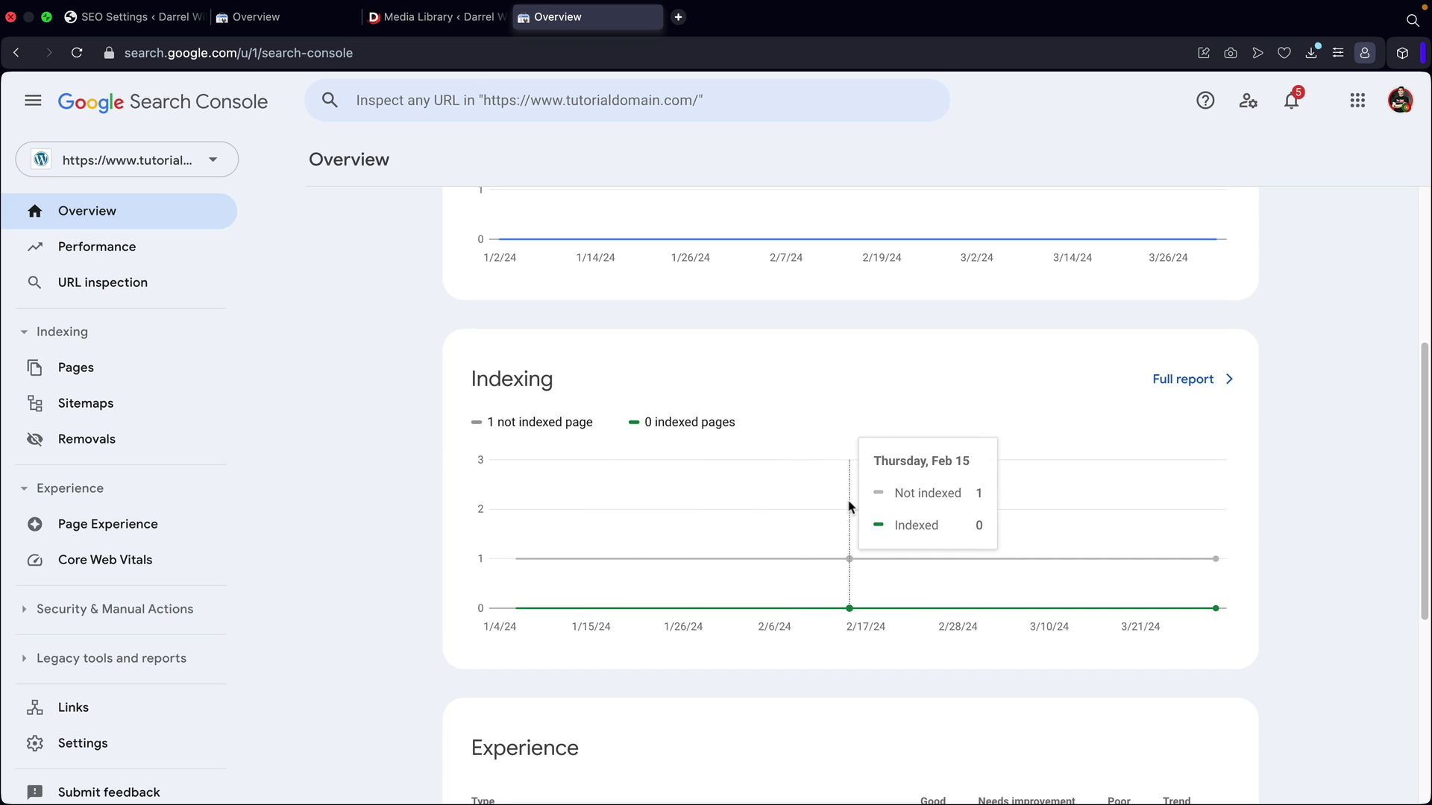
pyautogui.scroll(-5, 849, 507)
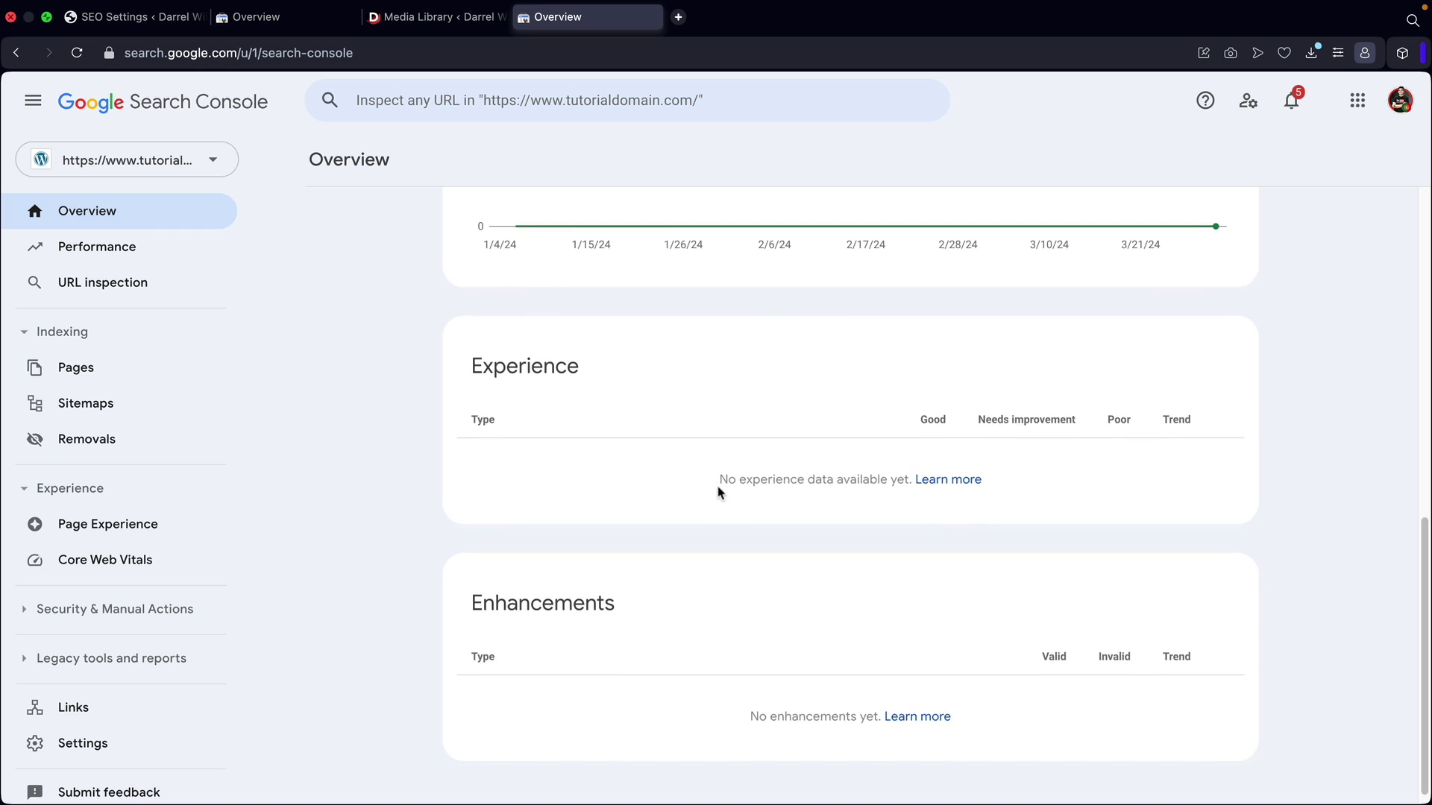
pyautogui.scroll(1, 681, 626)
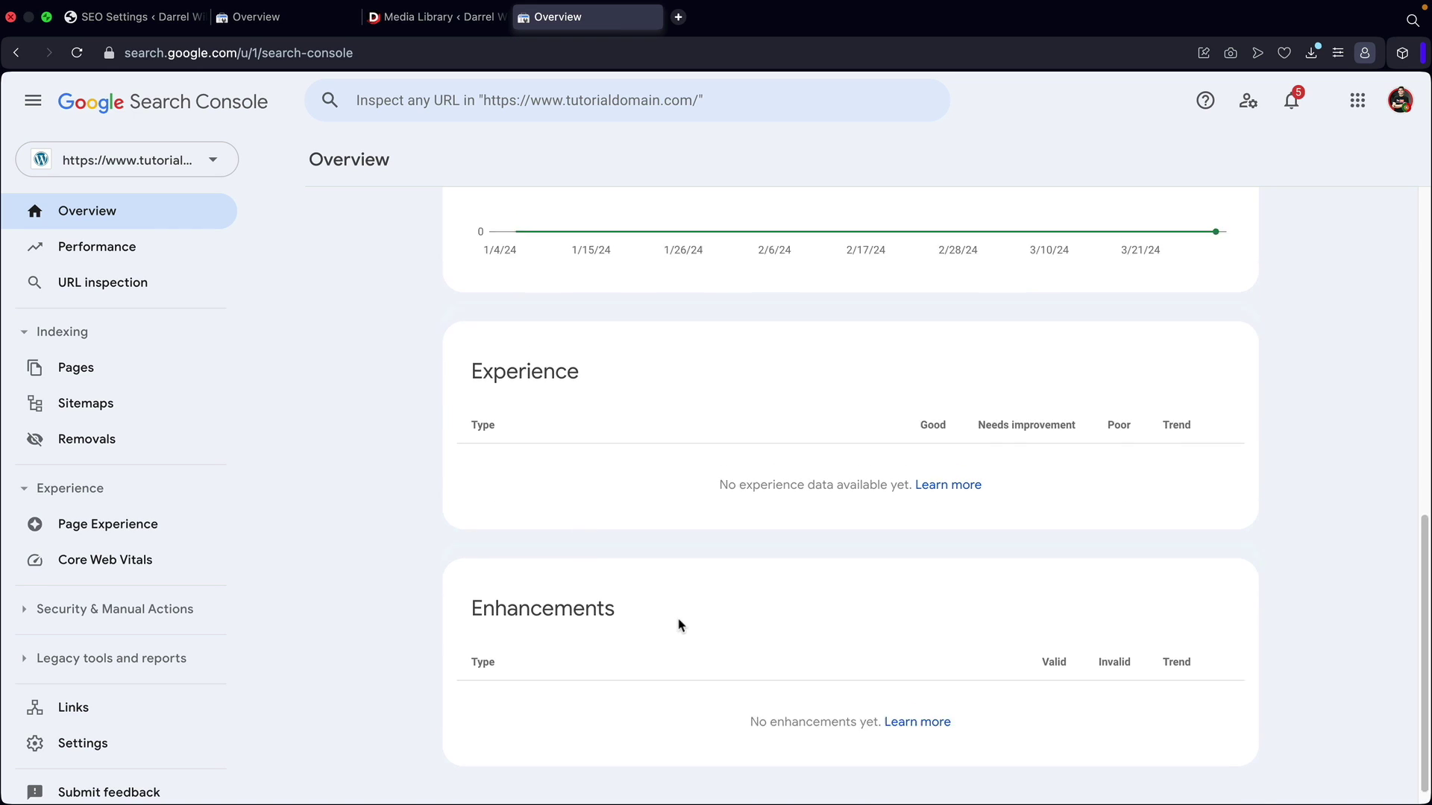
pyautogui.scroll(5, 681, 625)
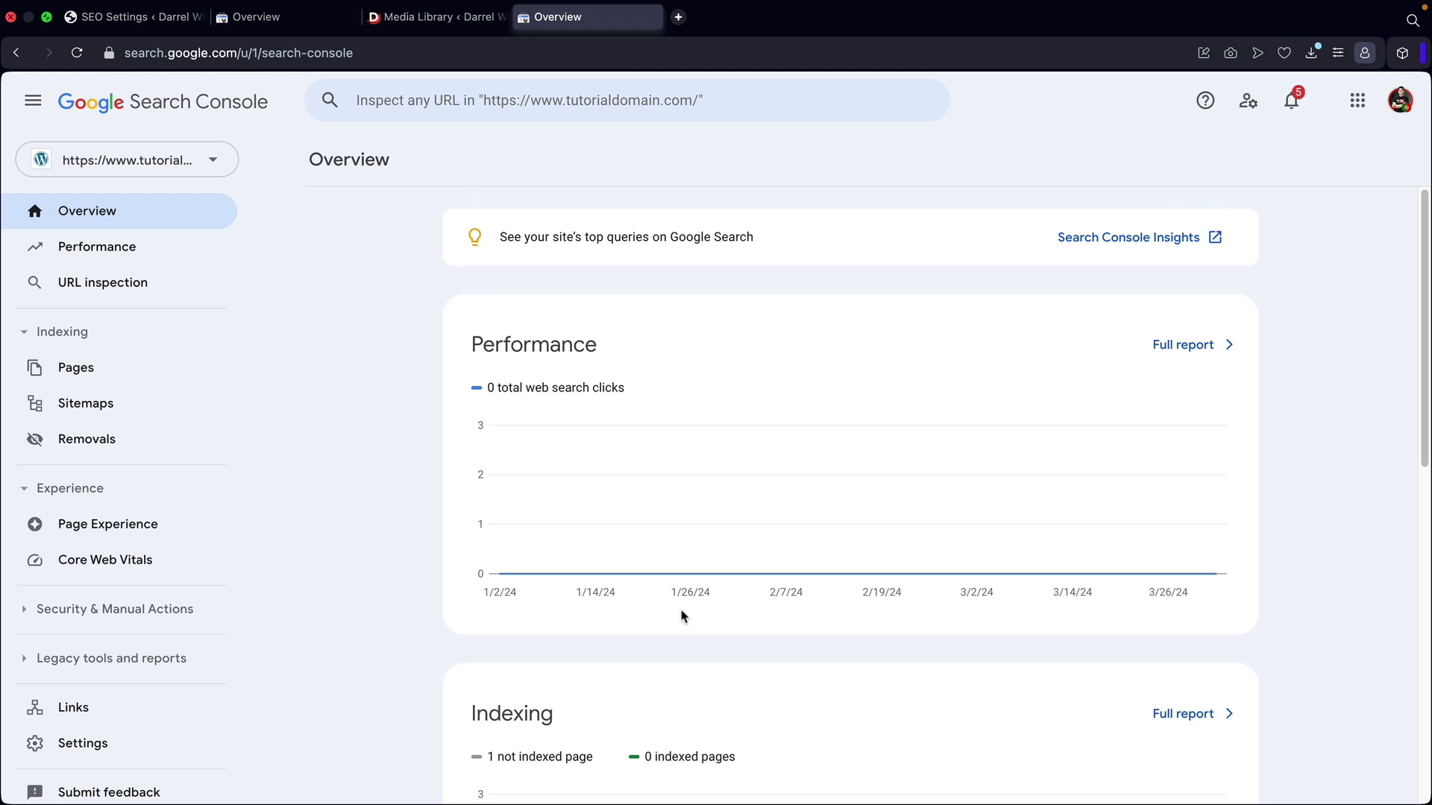
# Open Bing Webmaster Tools from the "bing webmaster tools" Google results and sign in with the Microsoft account.
pyautogui.click(142, 24)
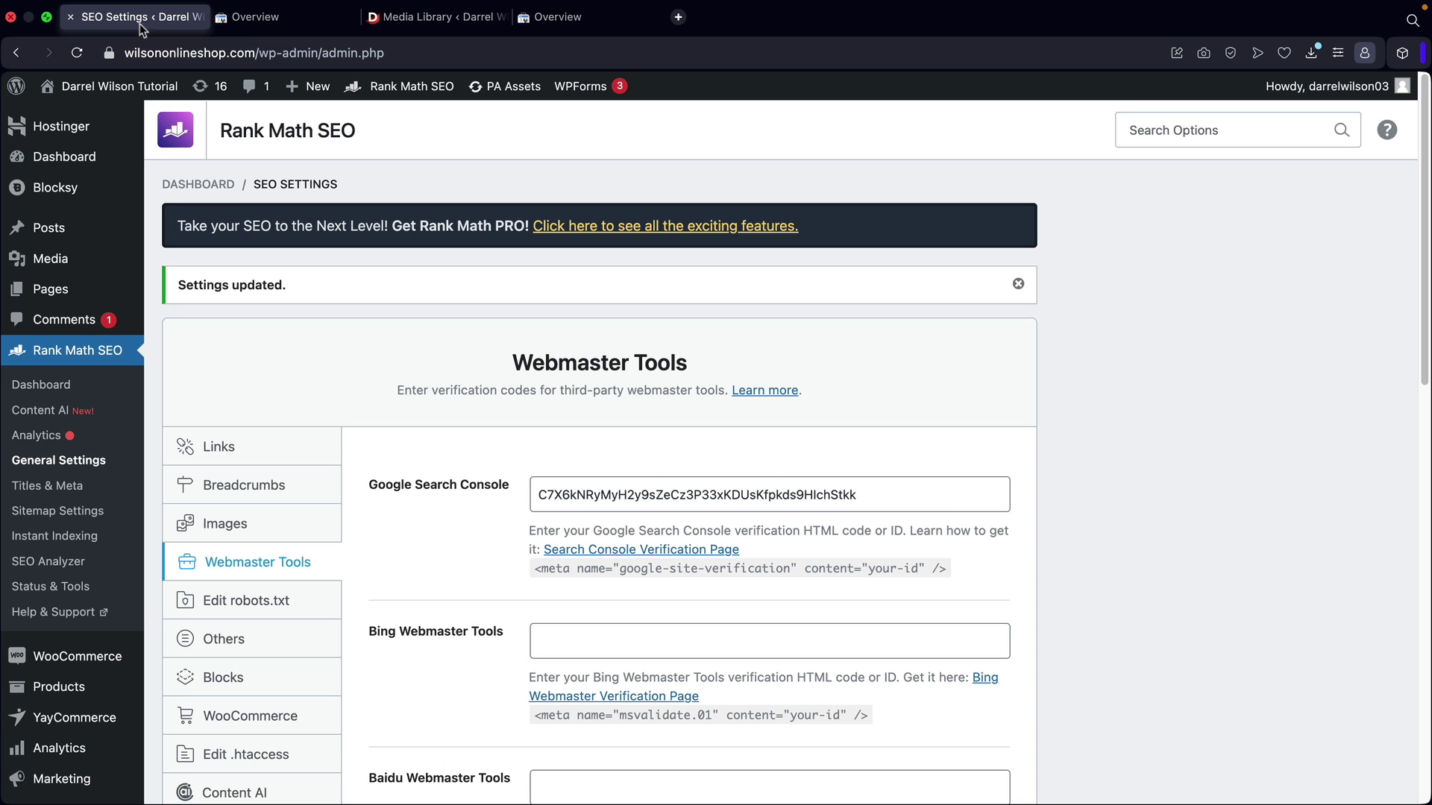
pyautogui.scroll(-4, 401, 468)
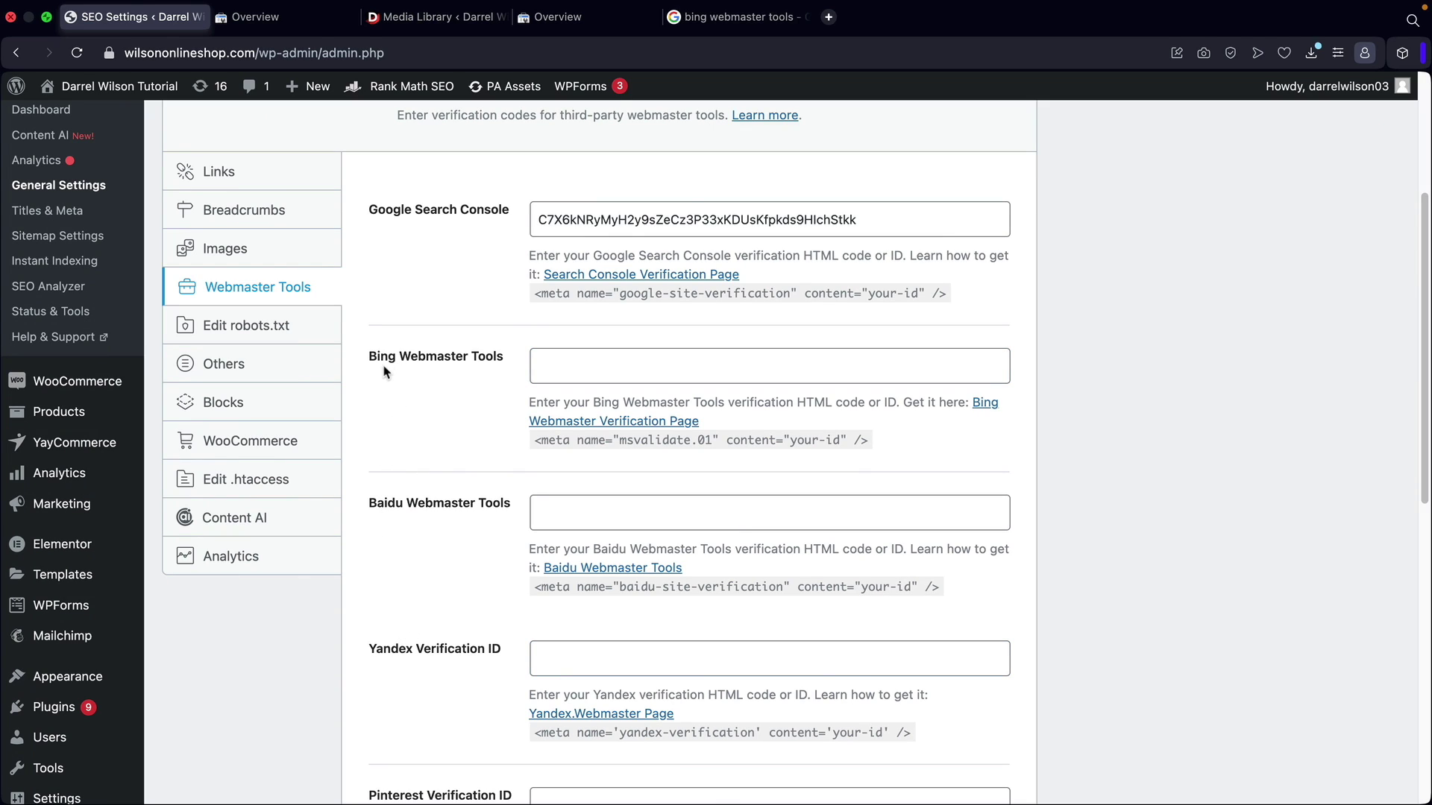
pyautogui.click(735, 19)
pyautogui.moveTo(386, 114); pyautogui.dragTo(176, 117)
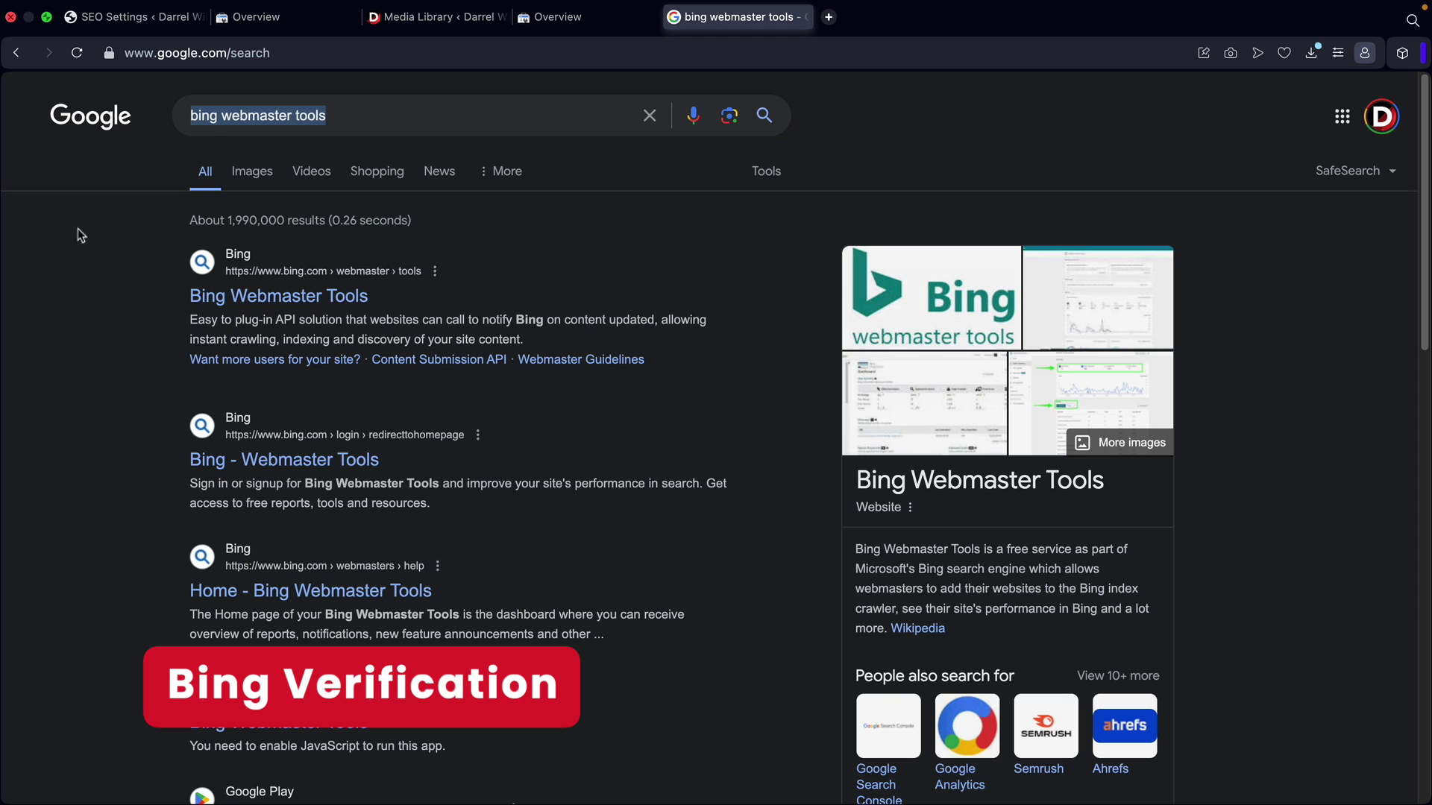
pyautogui.click(48, 255)
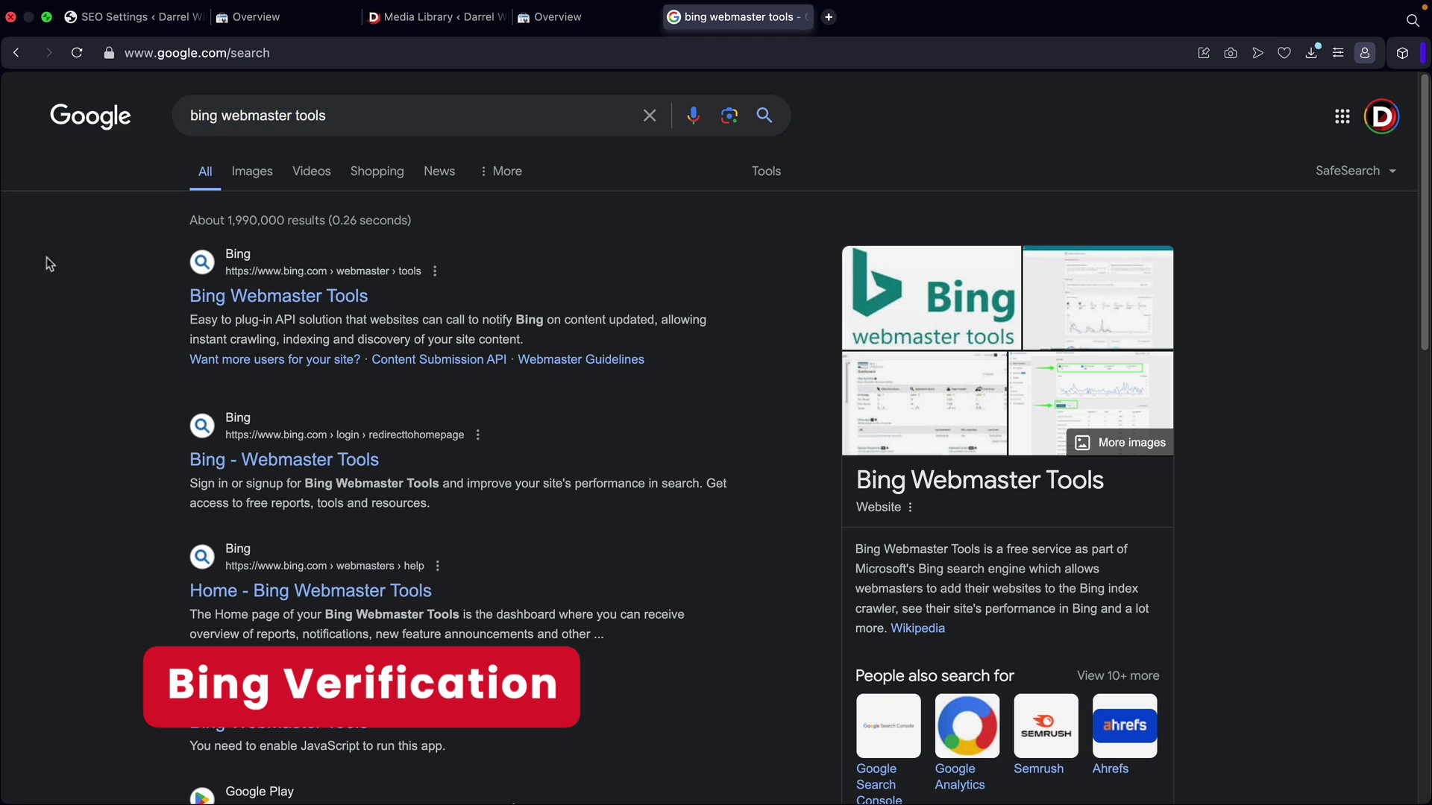
pyautogui.click(252, 297)
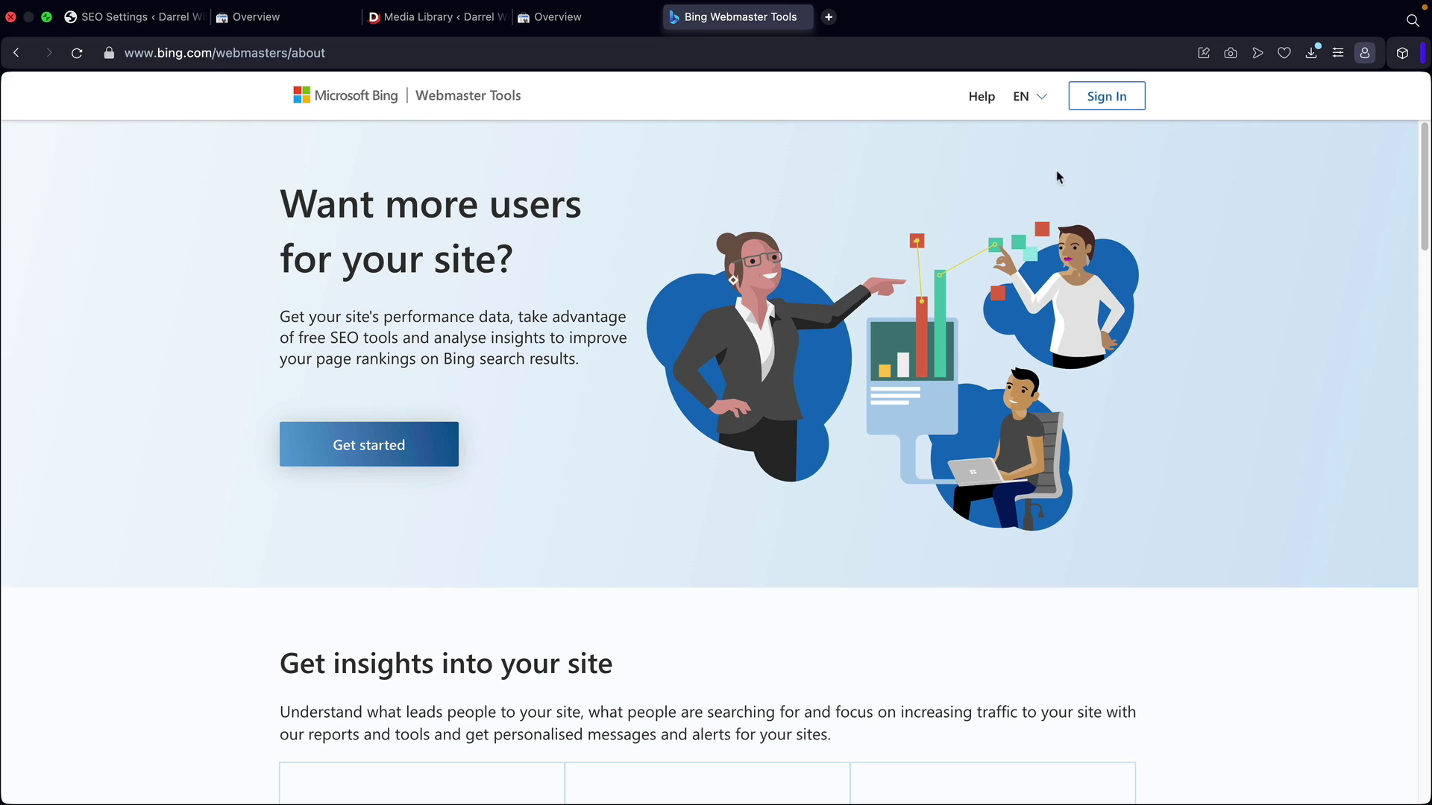
pyautogui.click(1115, 101)
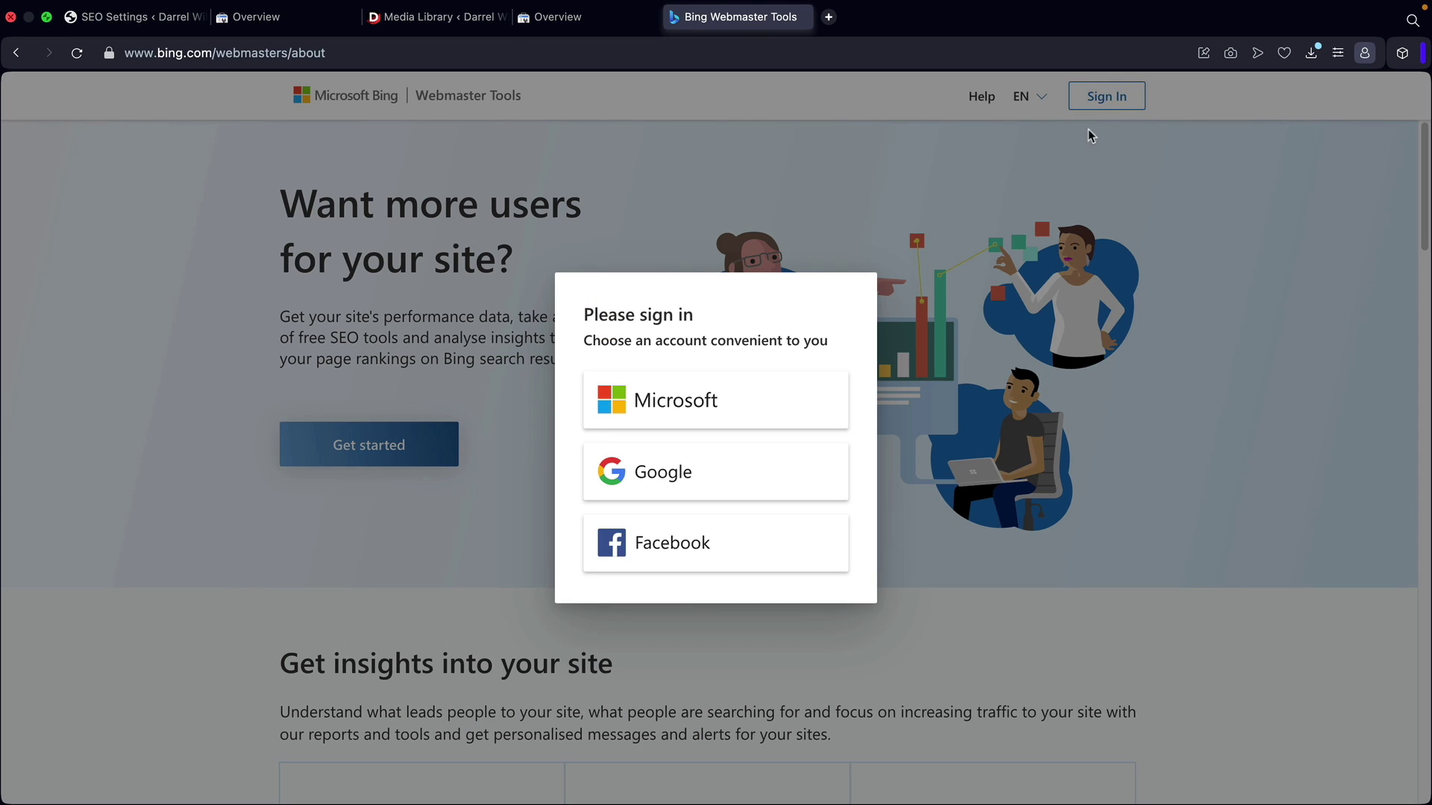
pyautogui.click(710, 406)
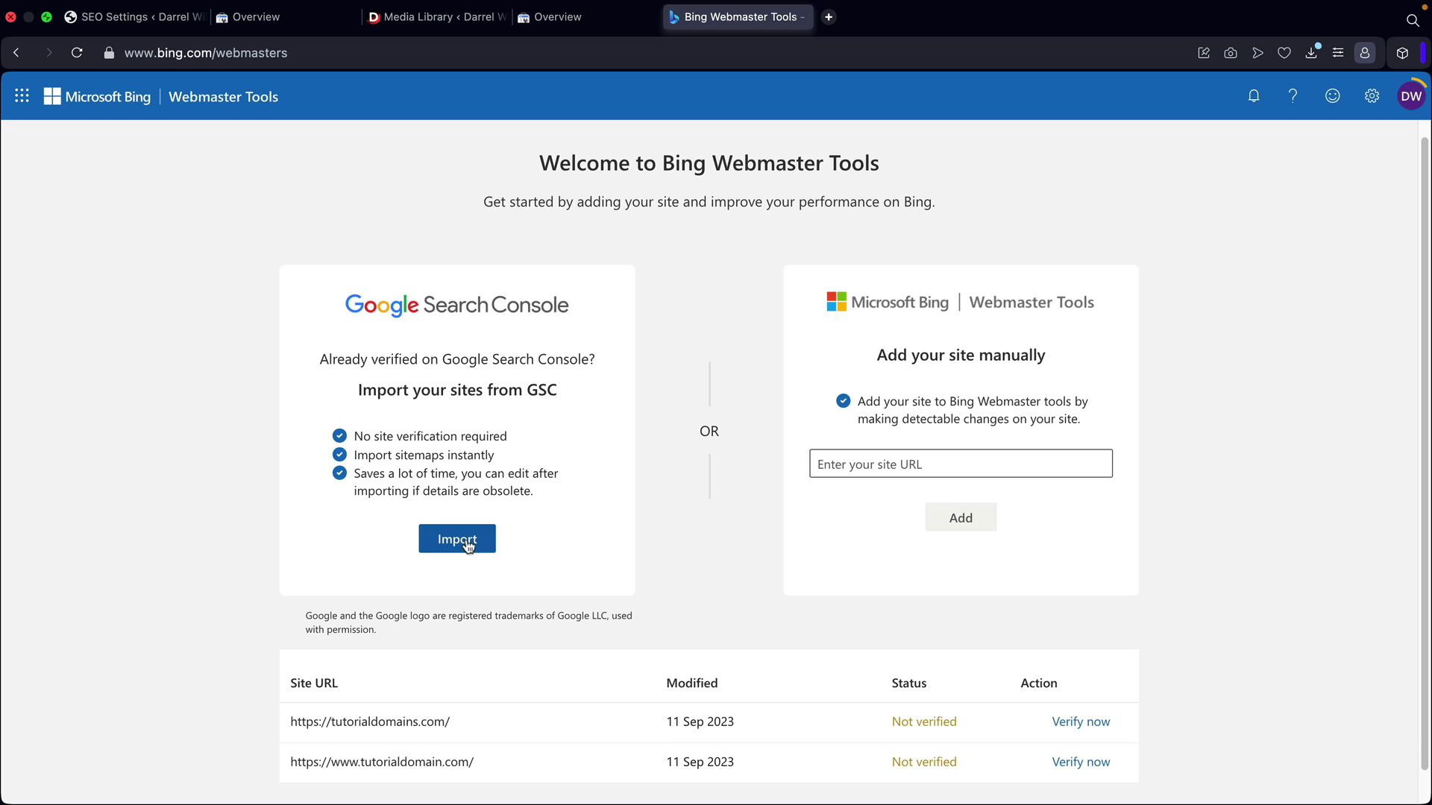
pyautogui.click(1085, 464)
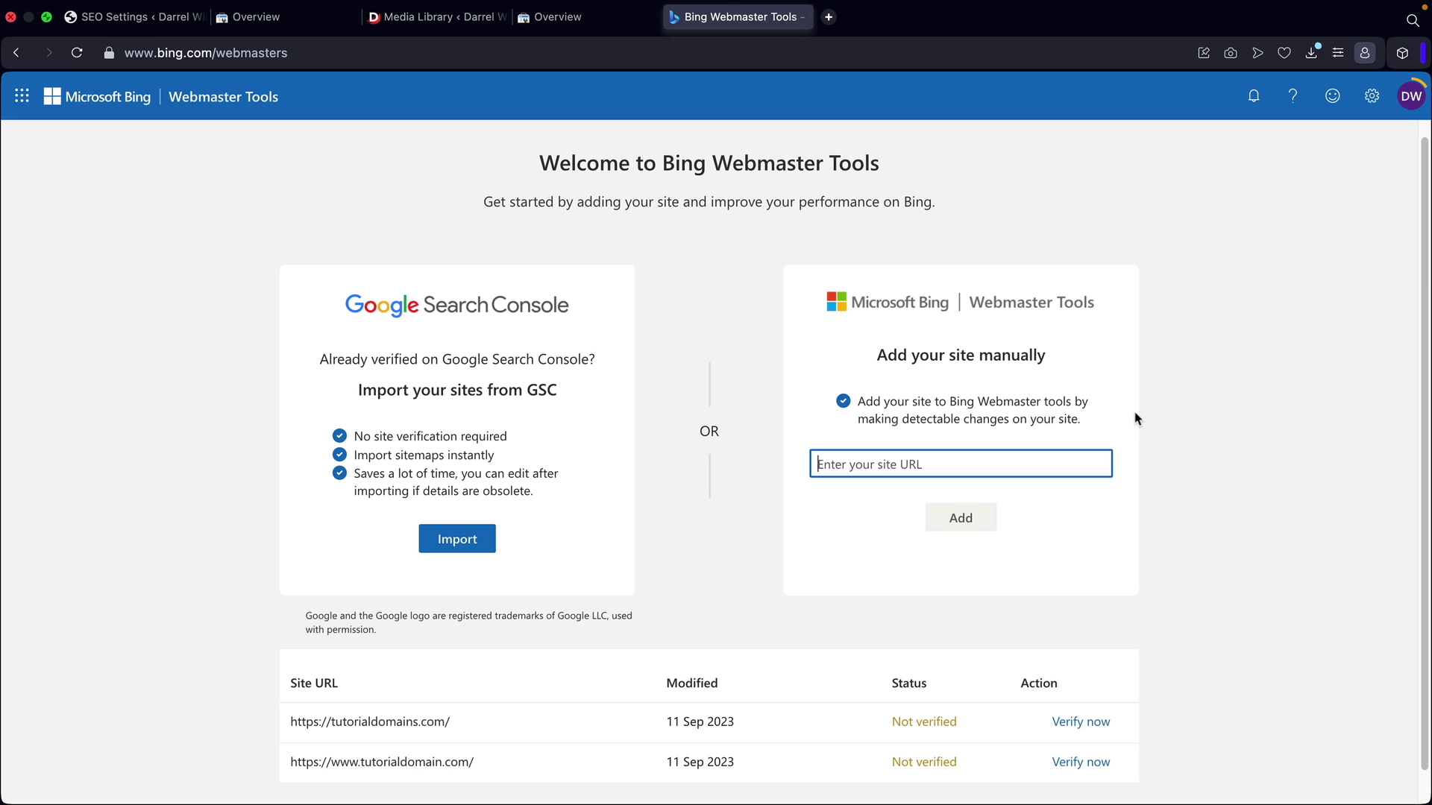
pyautogui.write('https://www.tutorialdomain.com')
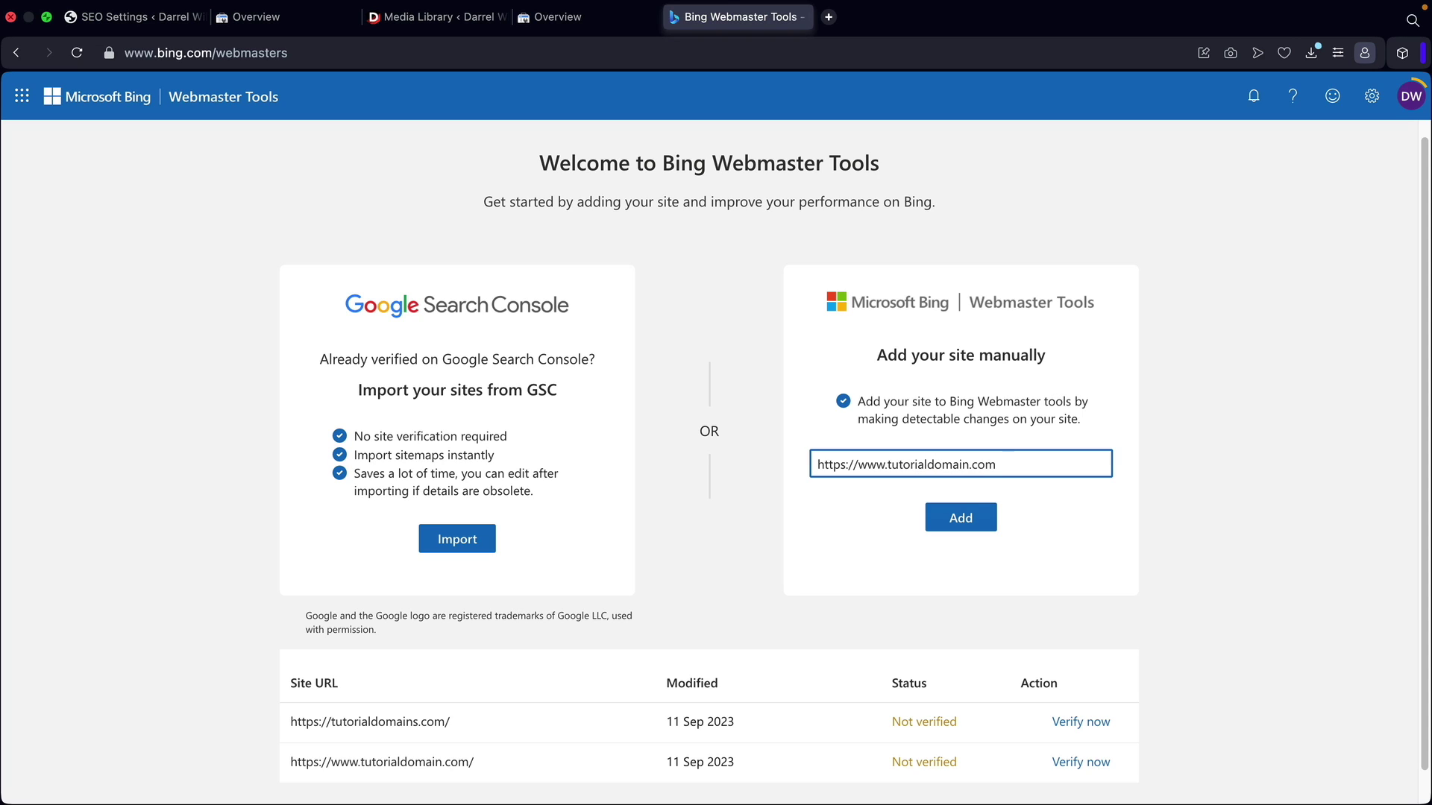
pyautogui.click(962, 527)
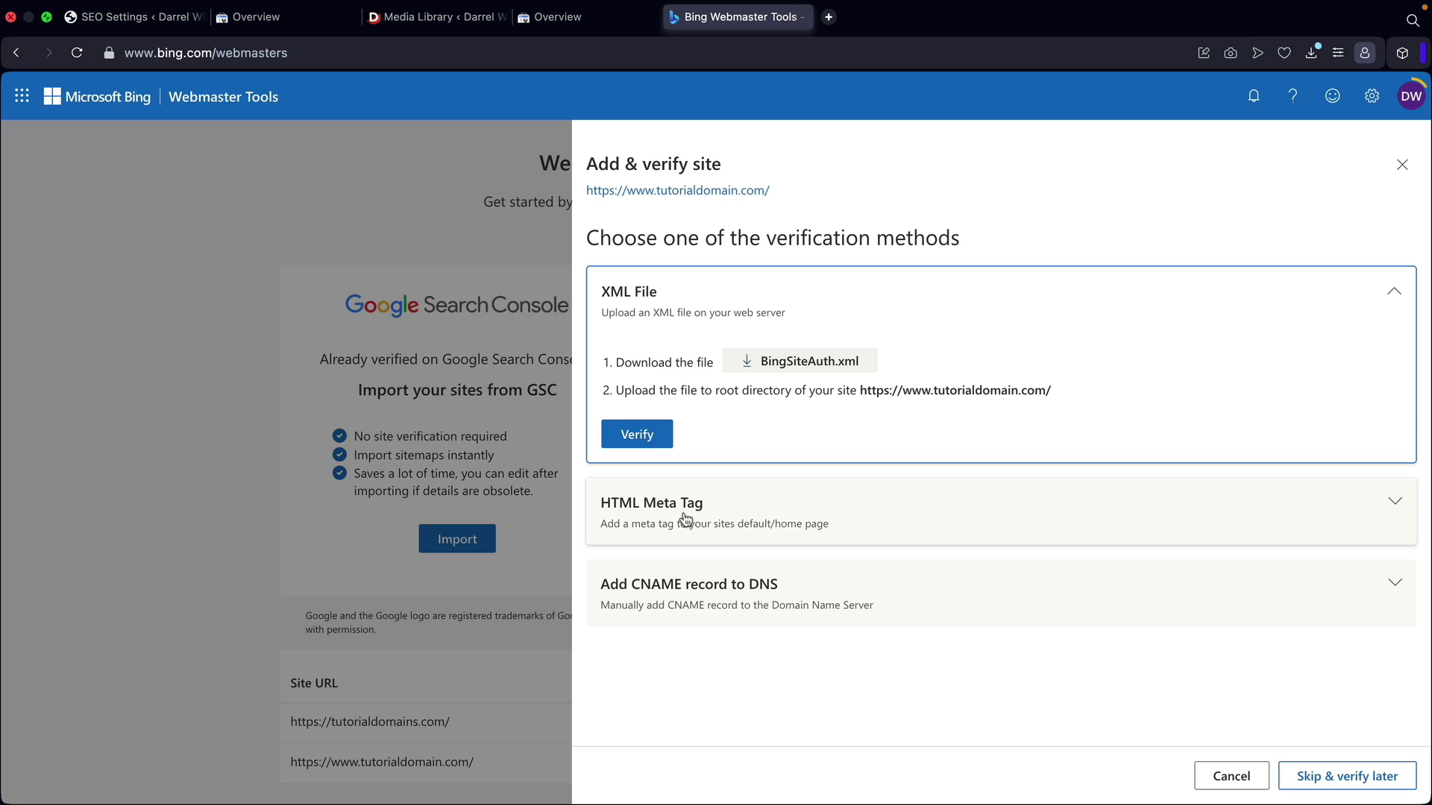
pyautogui.click(641, 510)
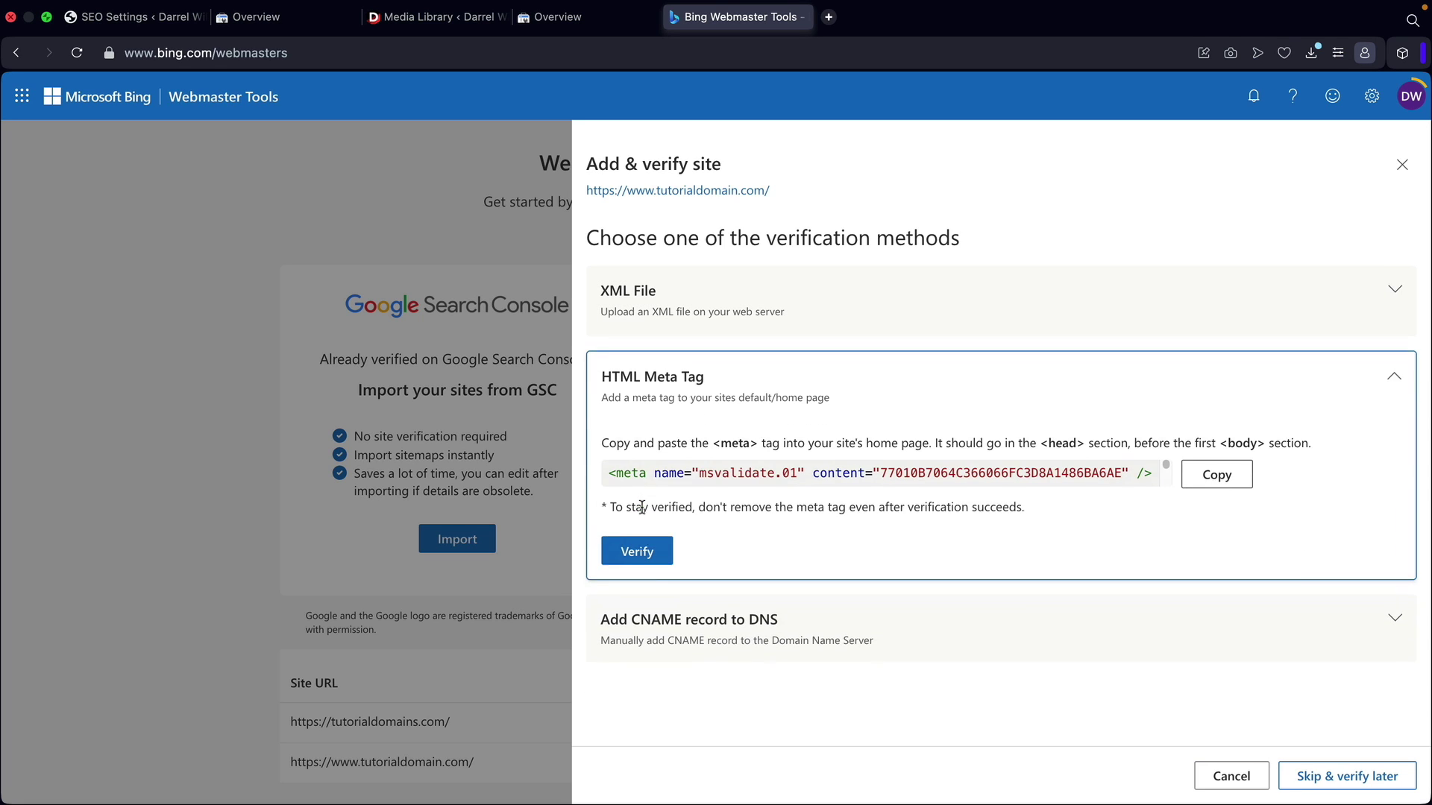
pyautogui.click(1224, 467)
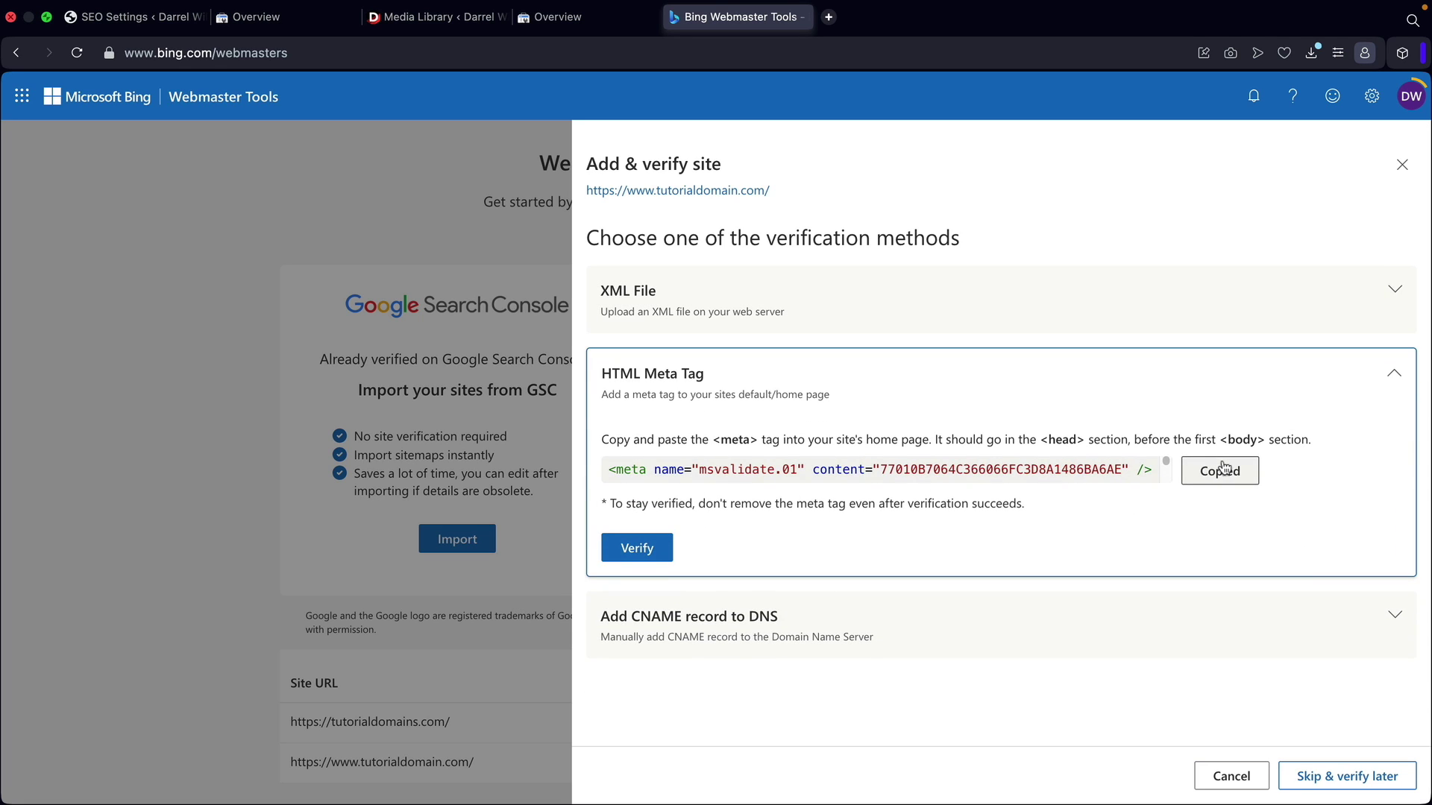
# Paste the Bing verification meta tag into the Bing Webmaster Tools field of Rank Math and save the changes.
pyautogui.click(148, 30)
pyautogui.click(561, 365)
pyautogui.rightClick(564, 373)
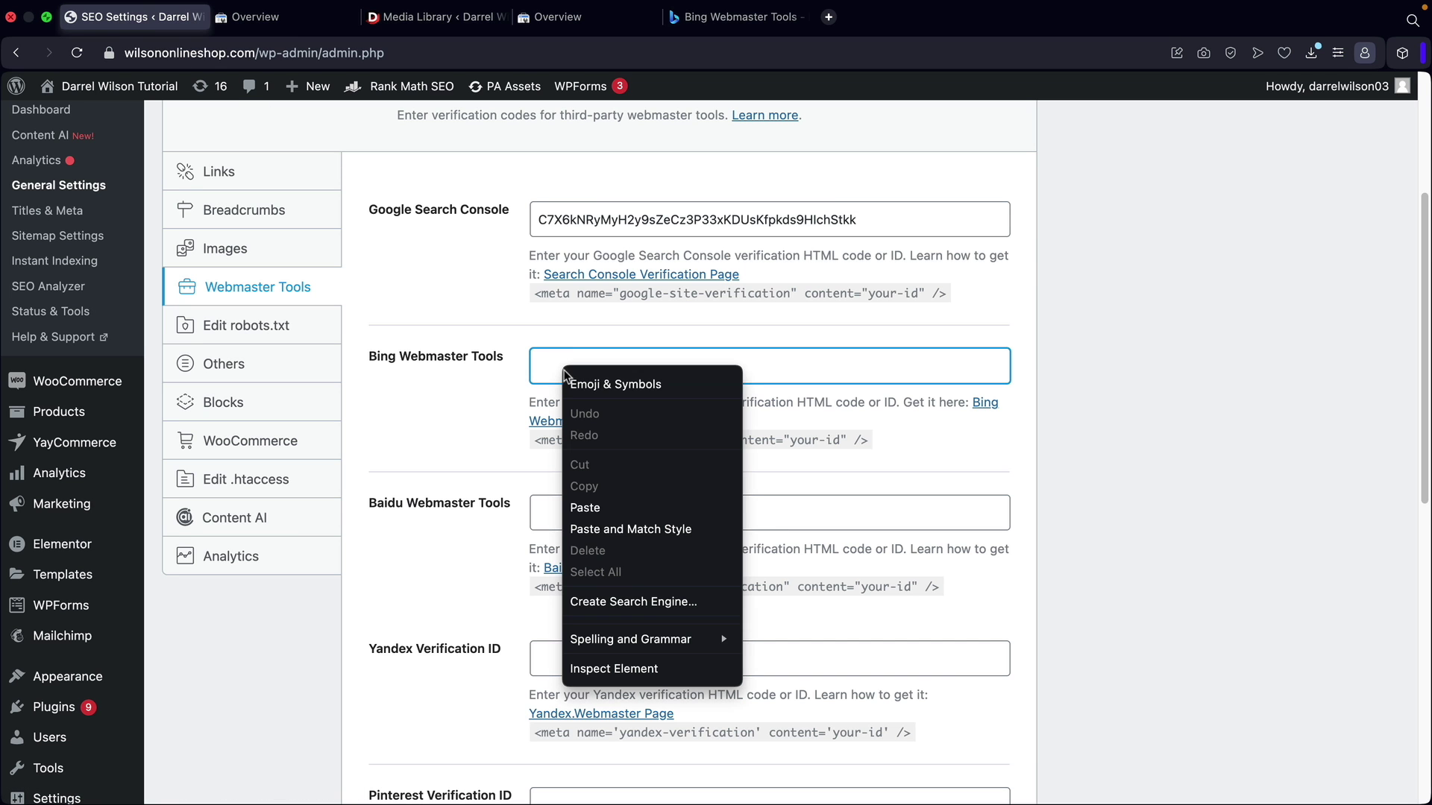
pyautogui.click(588, 506)
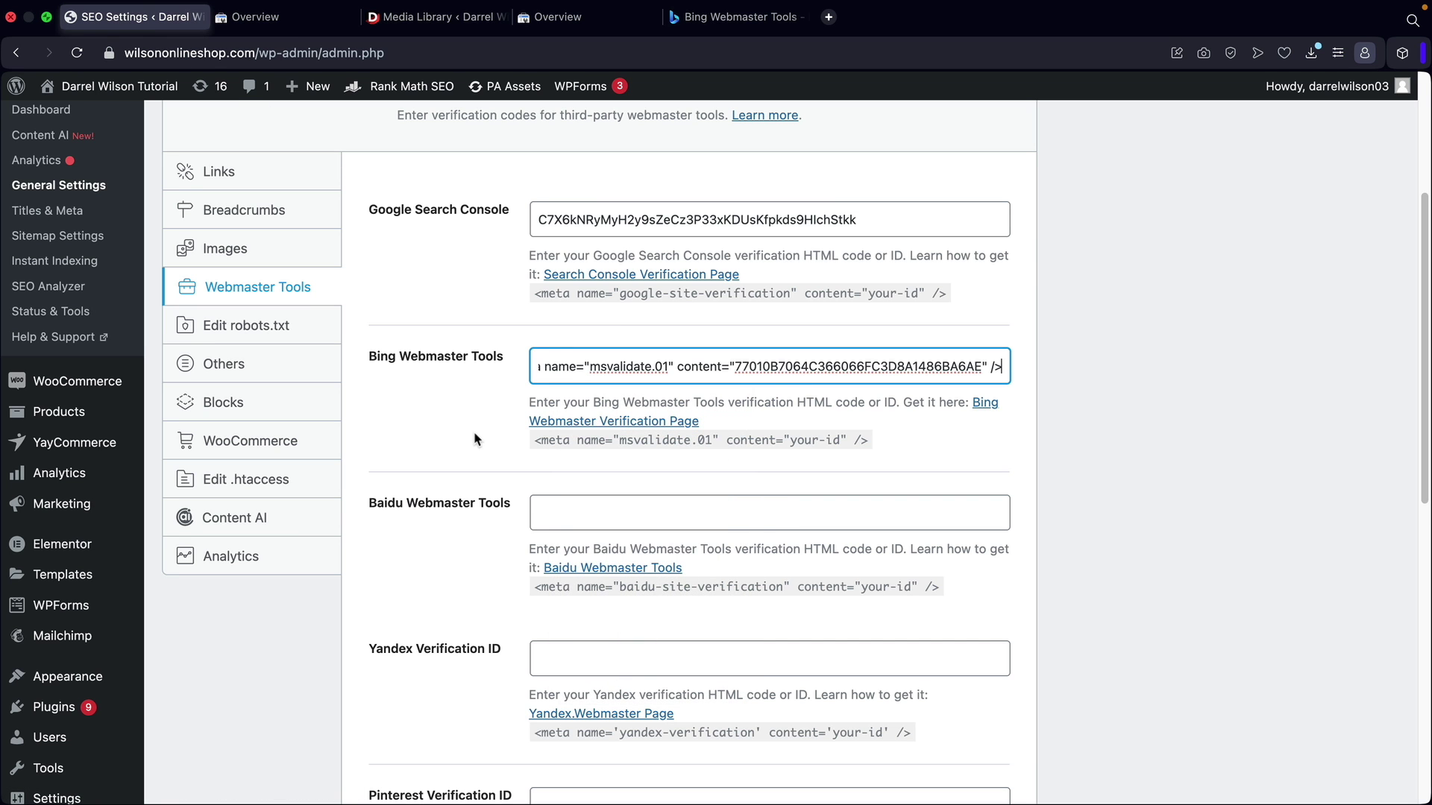
pyautogui.scroll(-10, 474, 439)
pyautogui.click(990, 685)
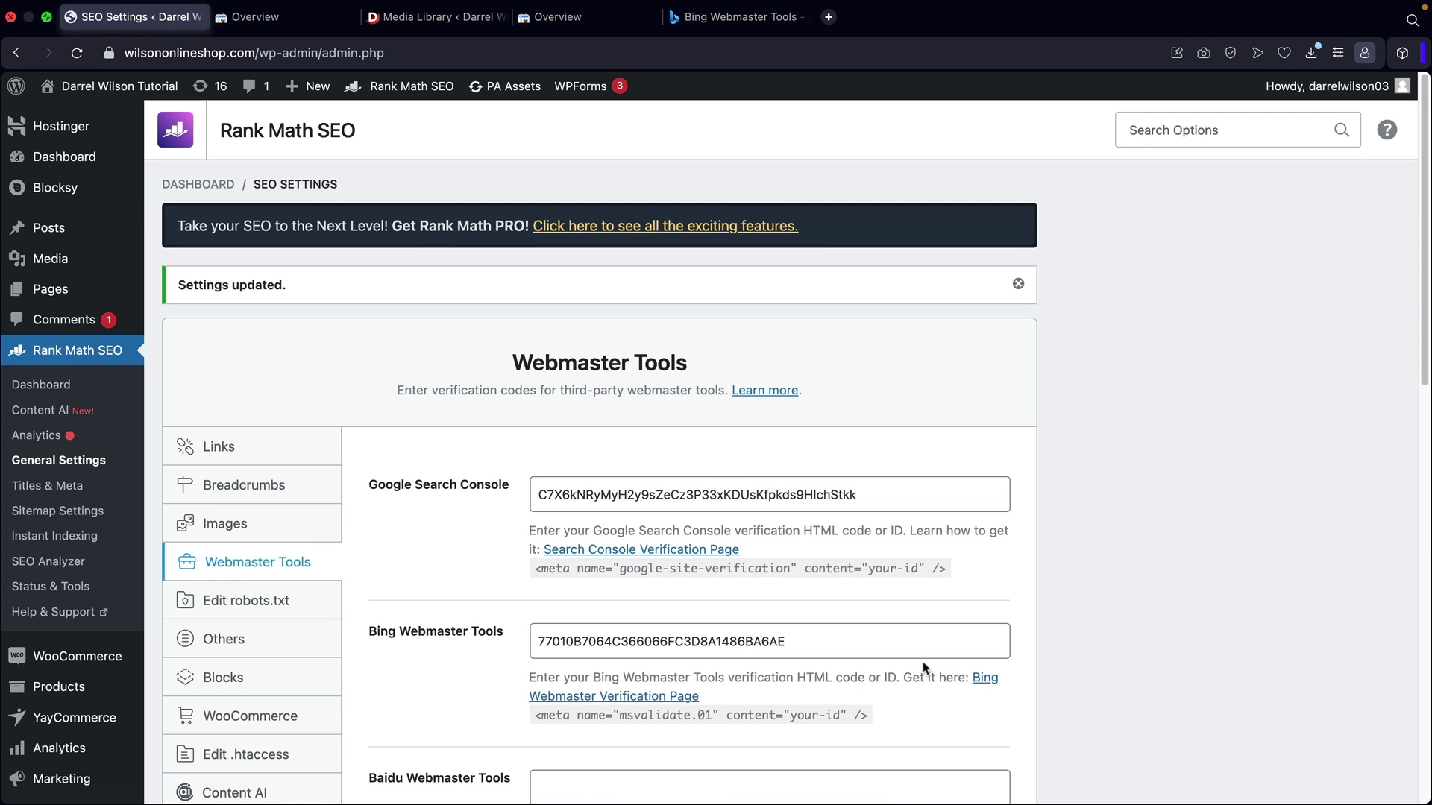
# Try to verify the site in Bing Webmaster Tools with the HTML Meta Tag method.
pyautogui.scroll(-2, 630, 631)
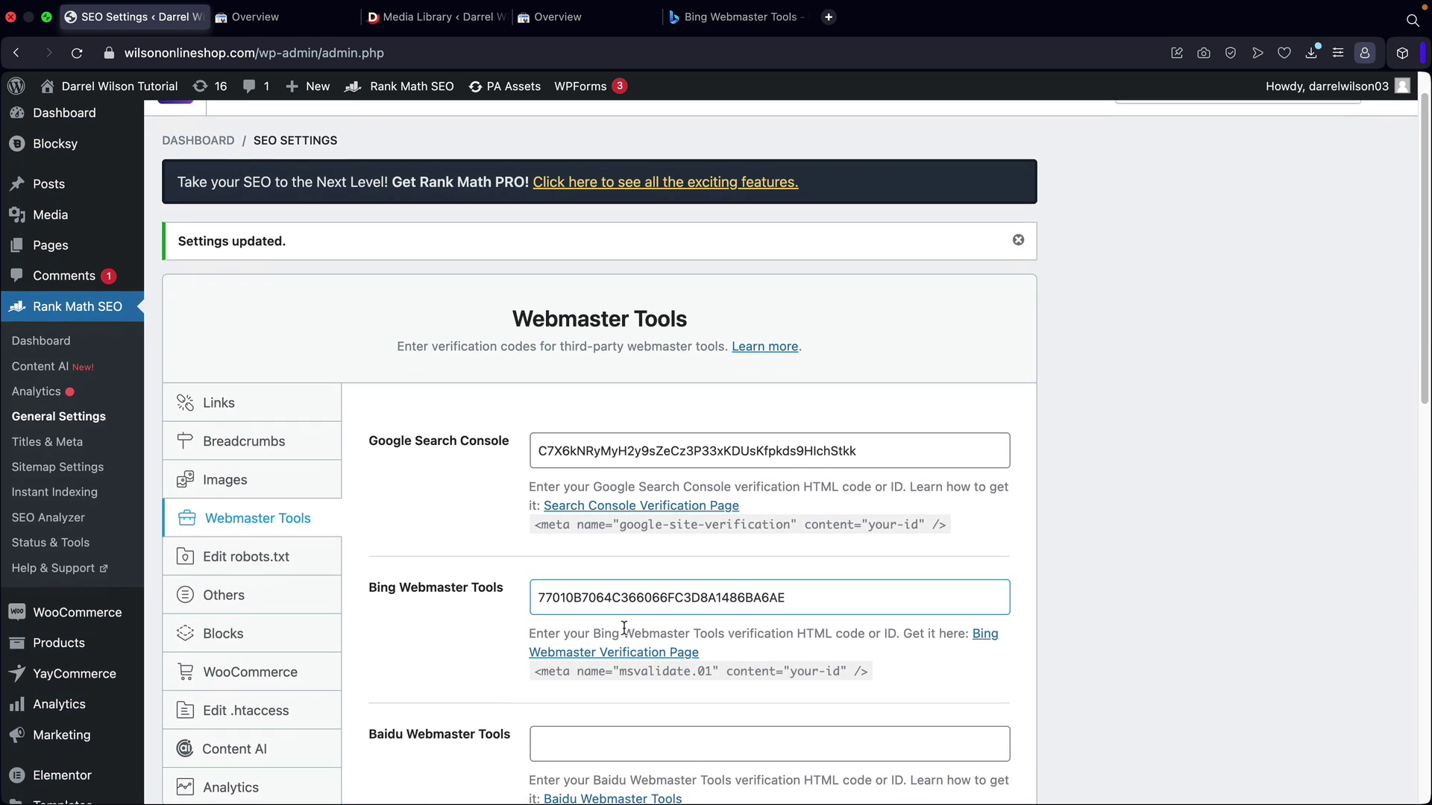
pyautogui.scroll(-3, 630, 632)
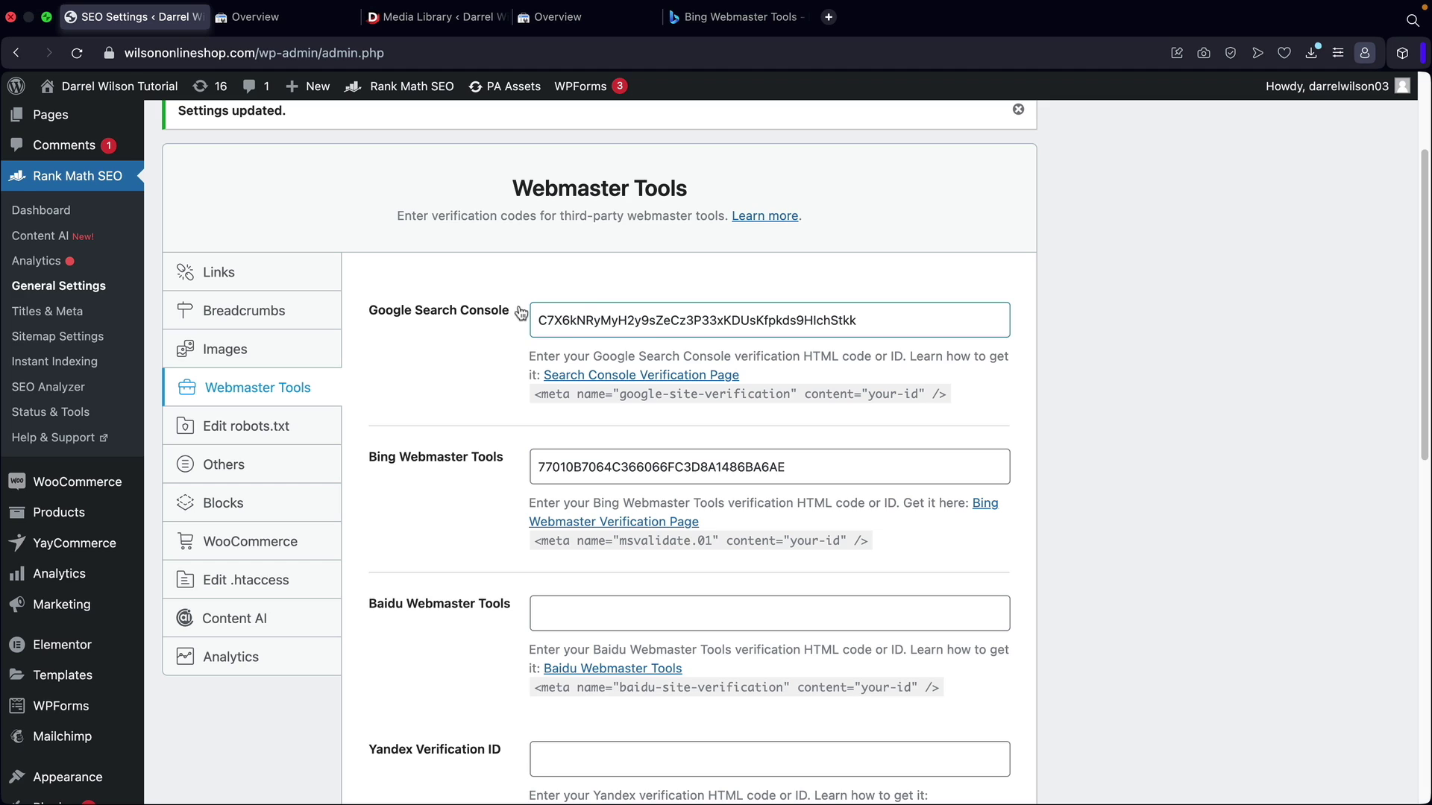
pyautogui.click(728, 29)
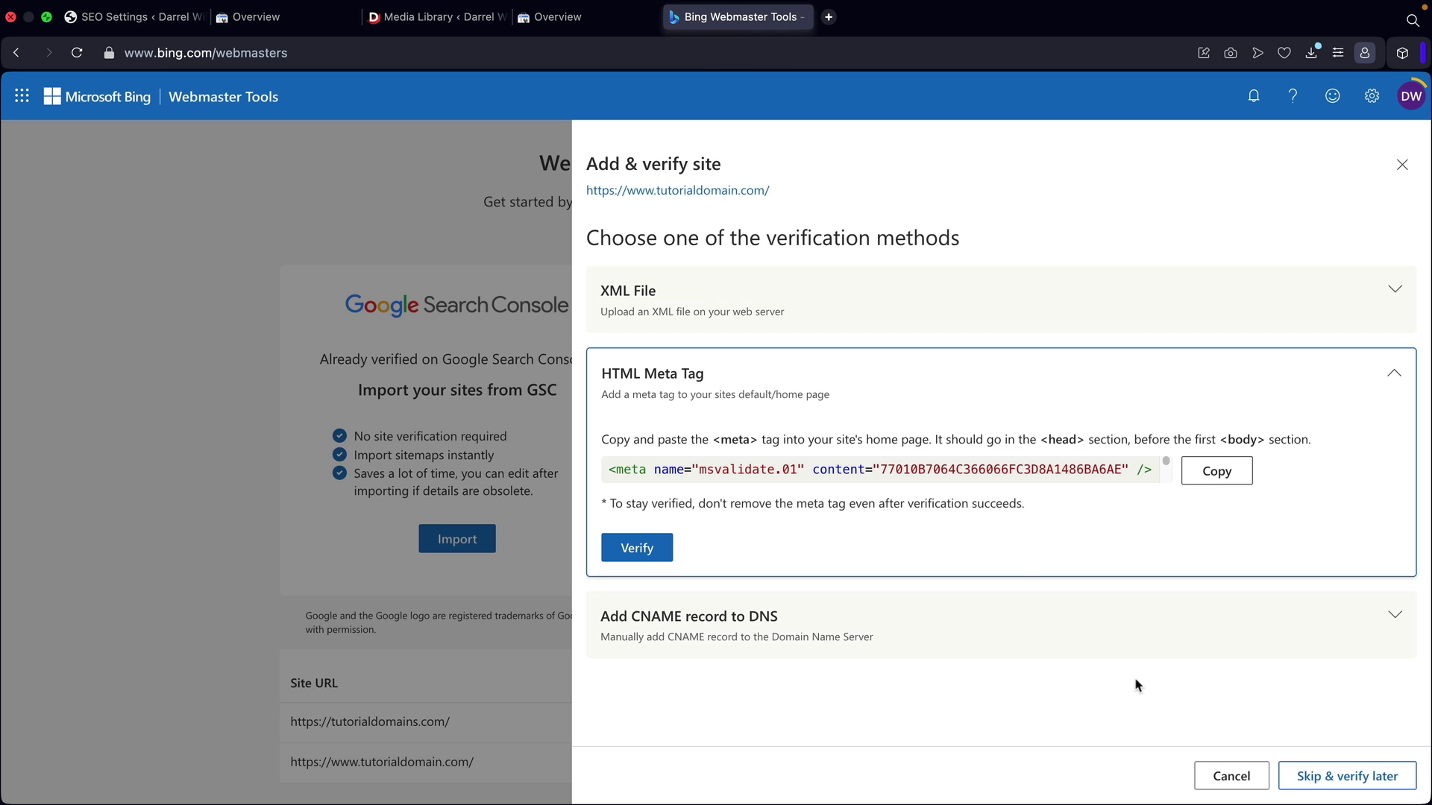
pyautogui.click(638, 549)
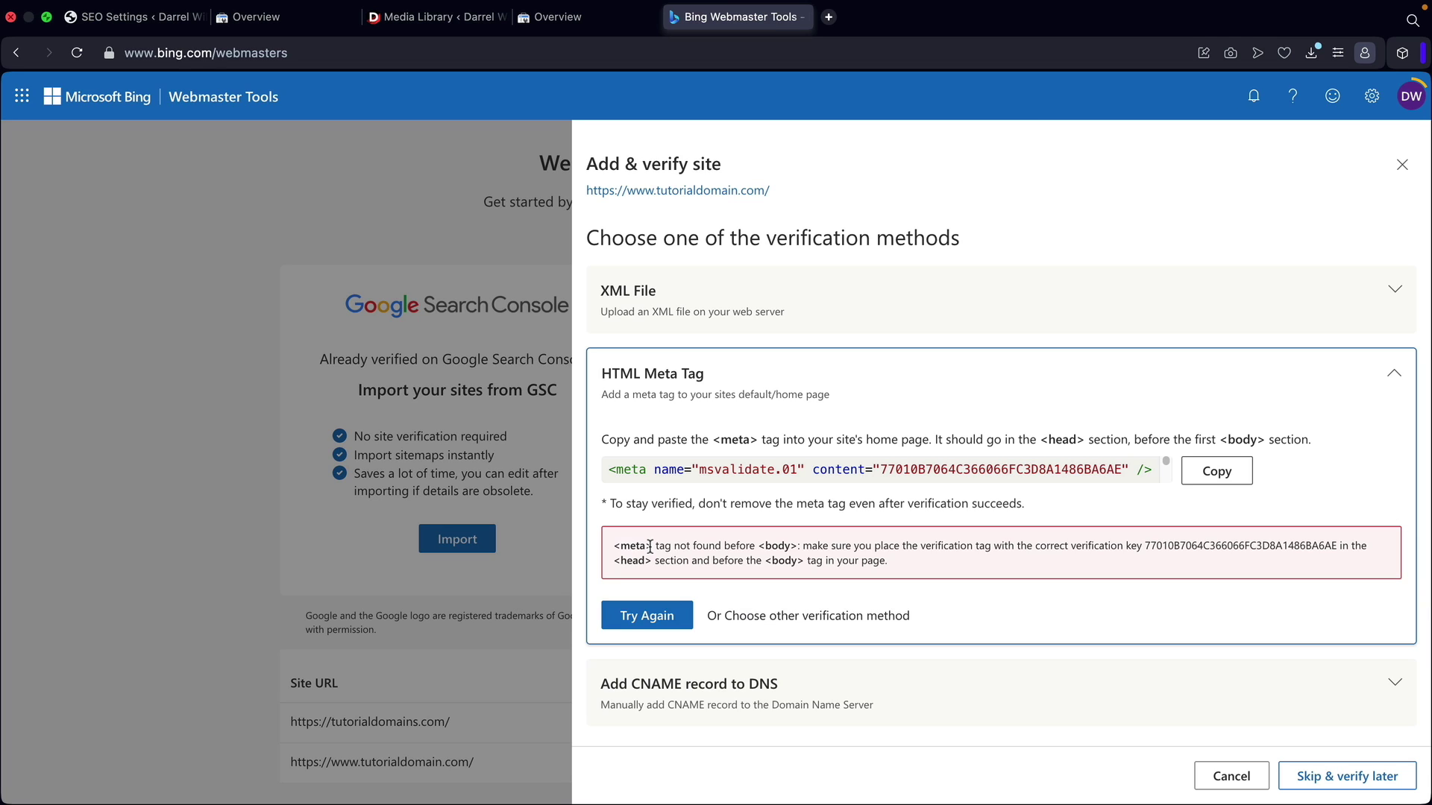
pyautogui.moveTo(678, 540); pyautogui.dragTo(916, 569)
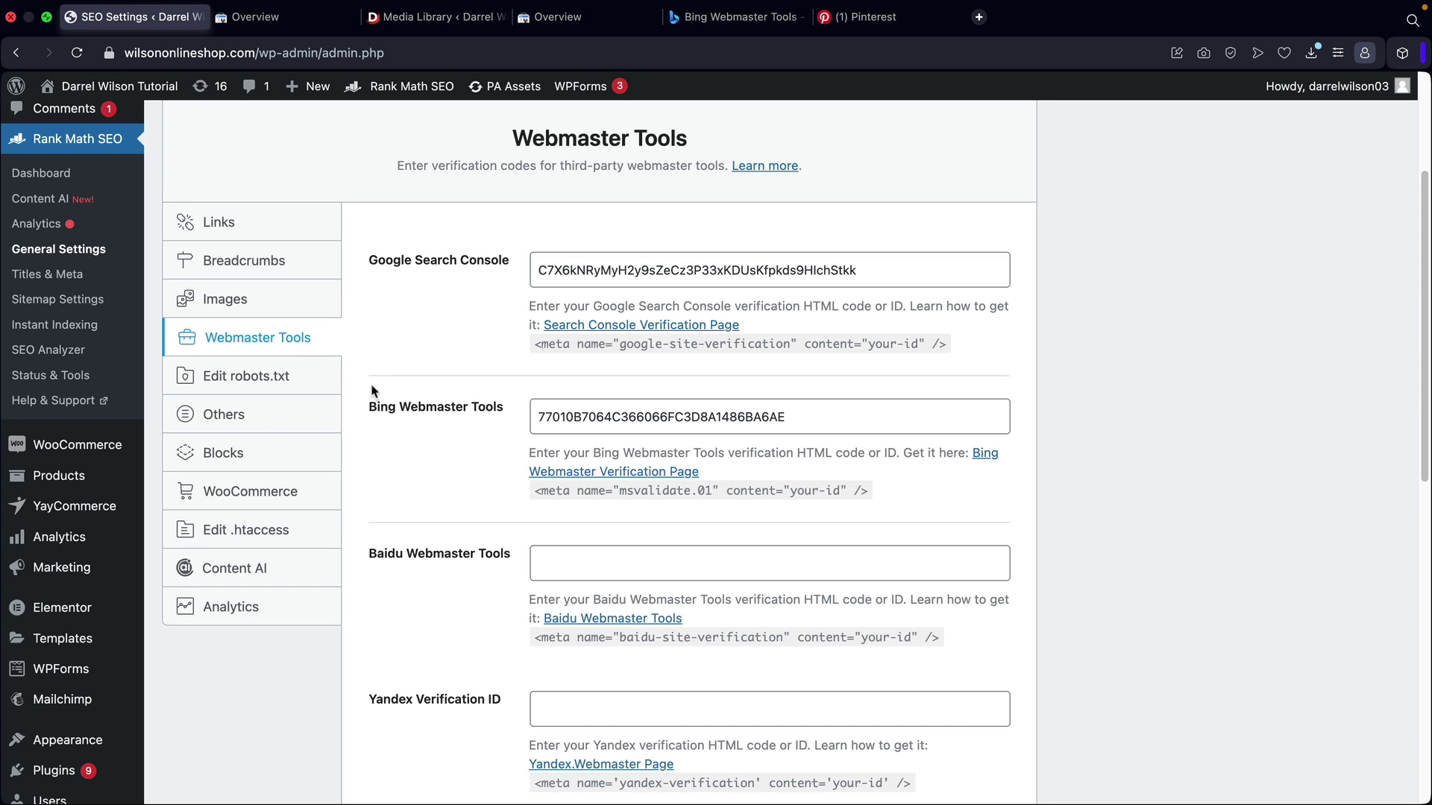
# Look over the remaining verification fields in Rank Math's Webmaster Tools settings, including Baidu, Yandex, Pinterest and Norton Safe Web.
pyautogui.scroll(-3, 457, 406)
pyautogui.scroll(-3, 475, 392)
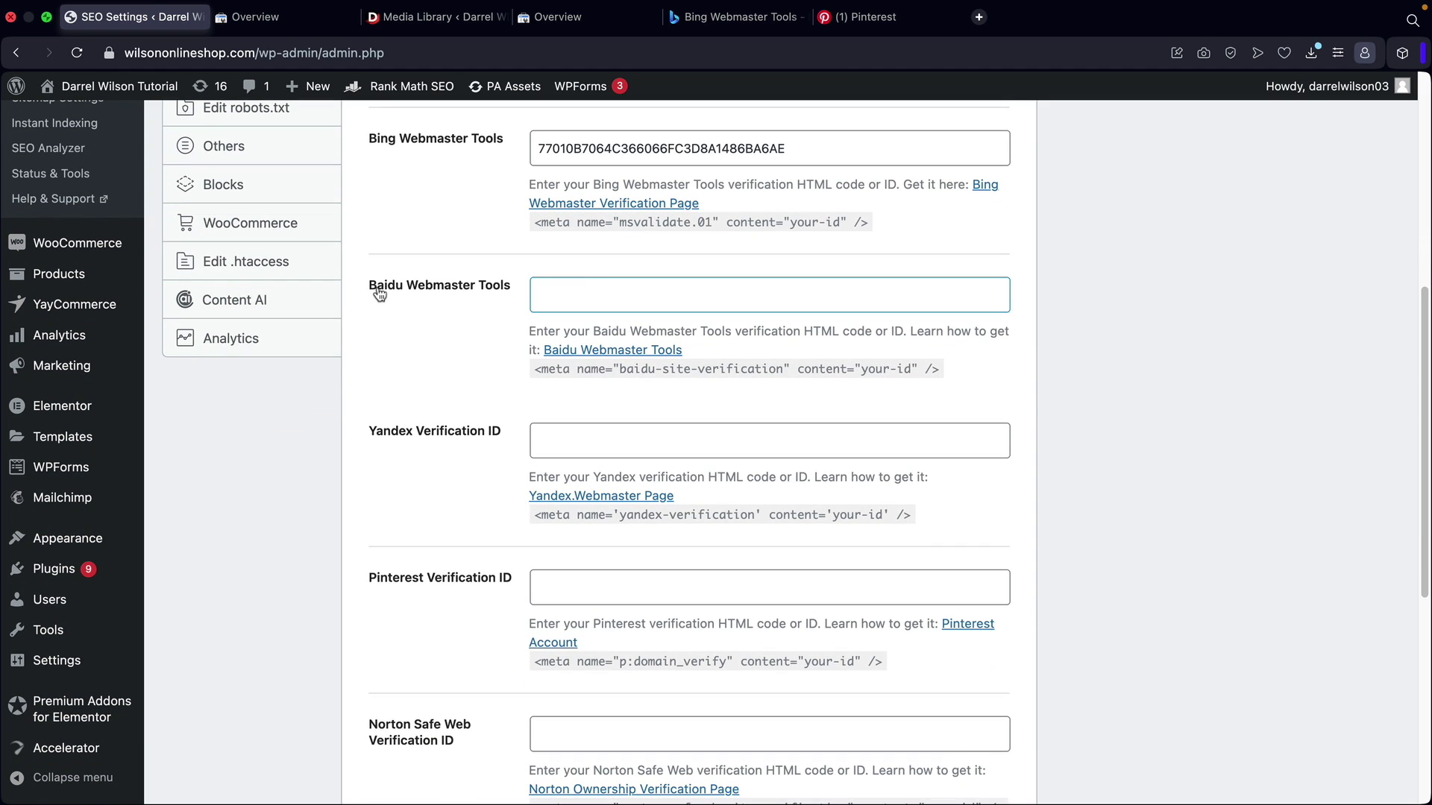
pyautogui.click(375, 442)
pyautogui.click(473, 440)
pyautogui.scroll(-3, 475, 436)
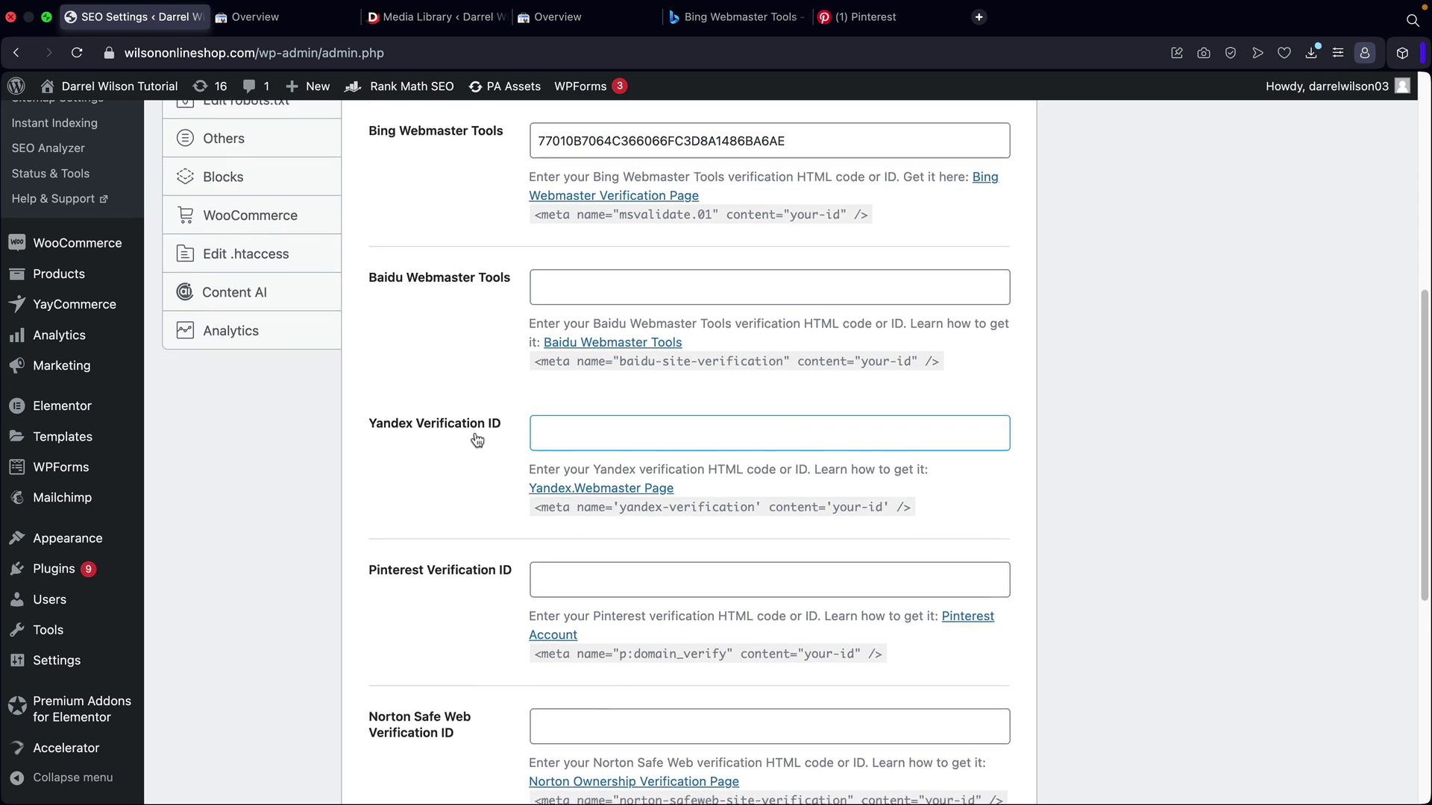
pyautogui.click(496, 435)
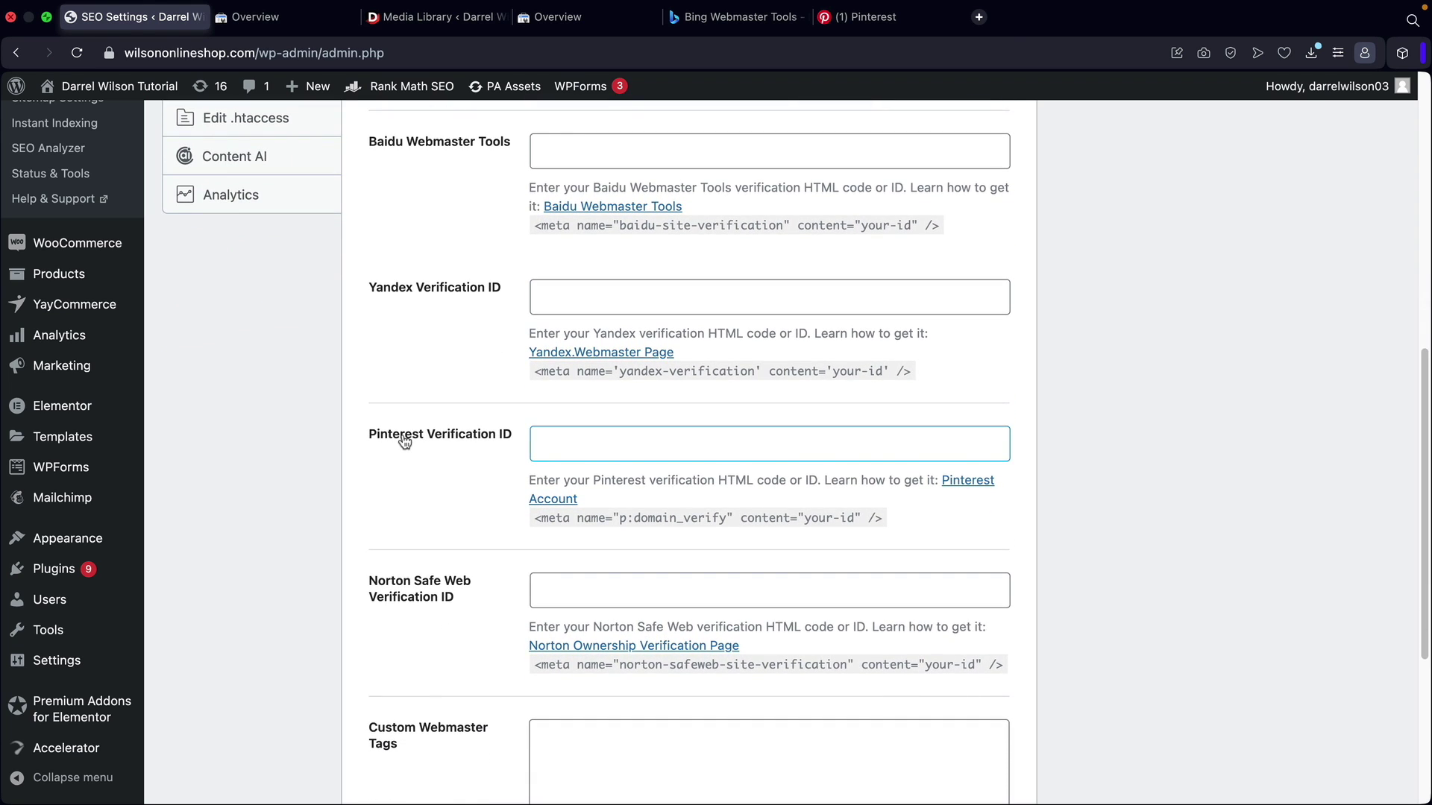
# Switch to the Pinterest Business hub and look through its trends, performance, ads and Pinterest Academy sections.
pyautogui.click(893, 19)
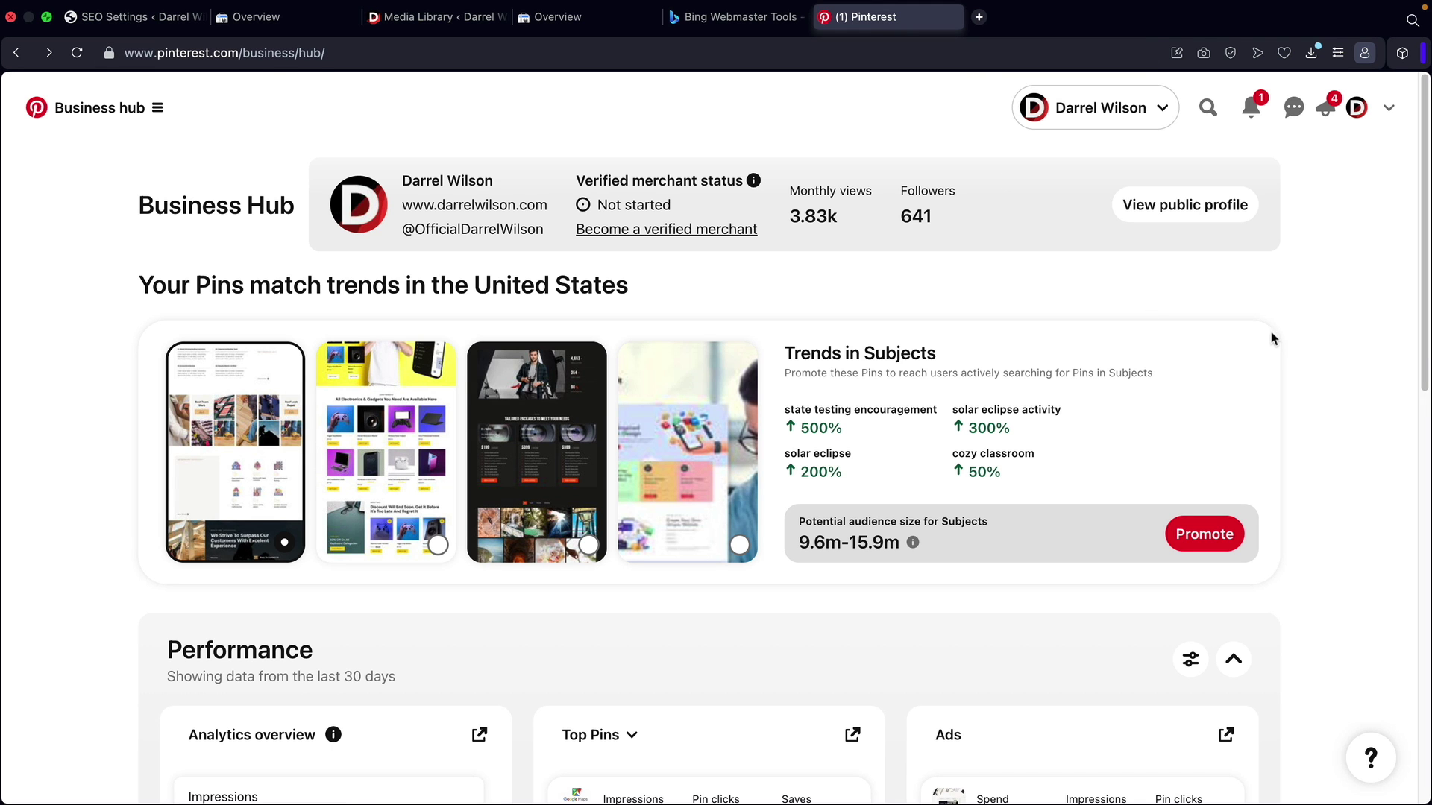
pyautogui.scroll(-5, 1272, 336)
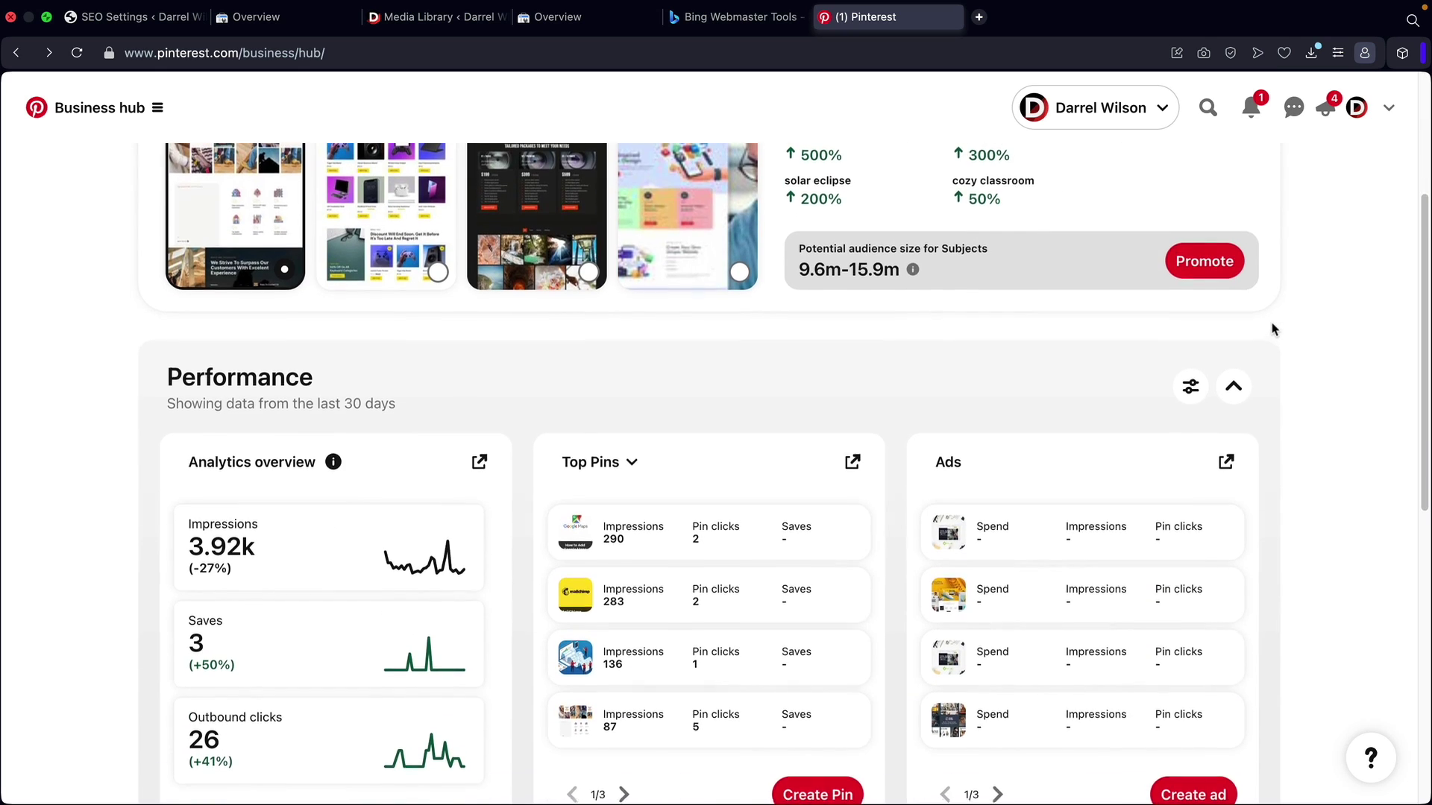
pyautogui.scroll(-2, 1272, 329)
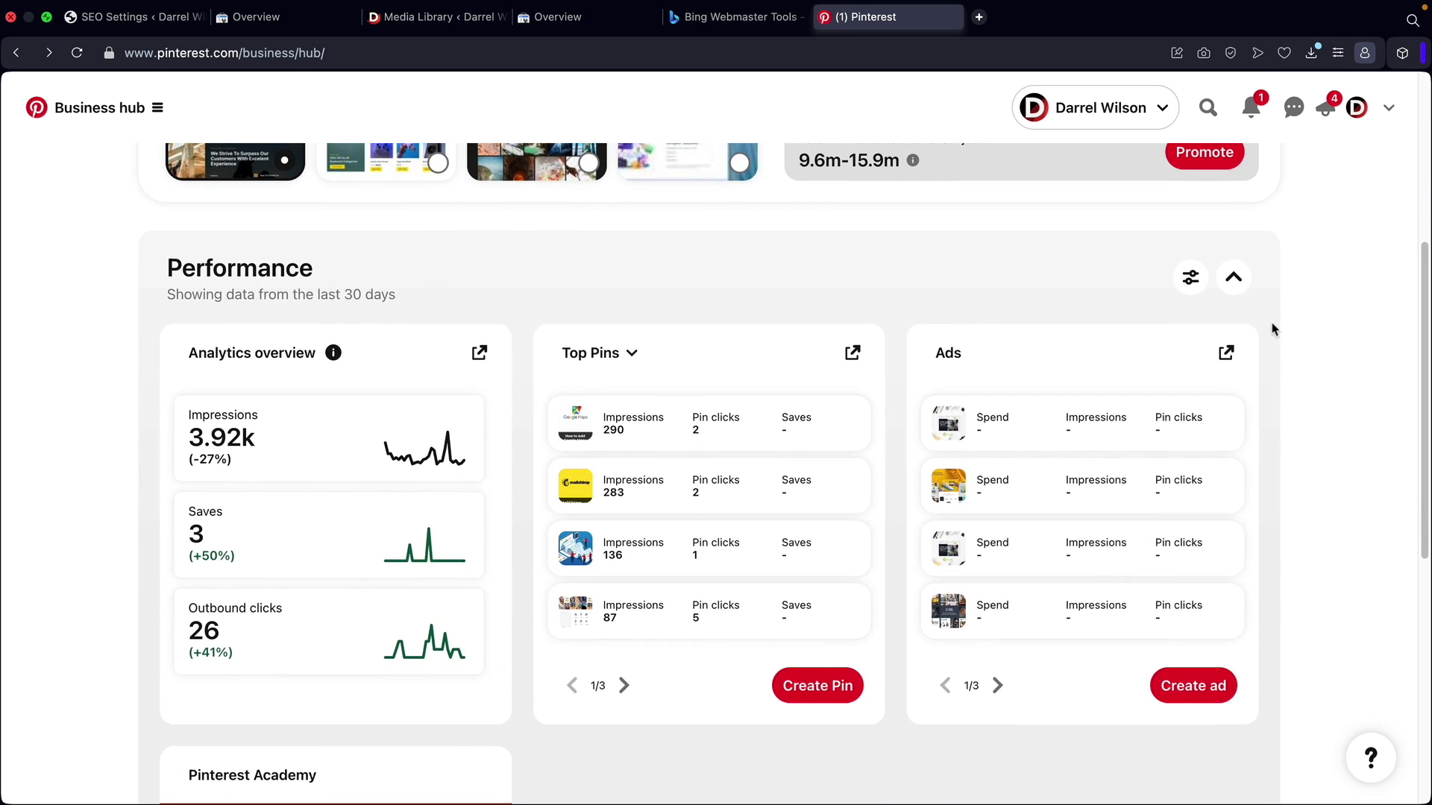
pyautogui.scroll(-1, 1272, 329)
pyautogui.scroll(-2, 1270, 335)
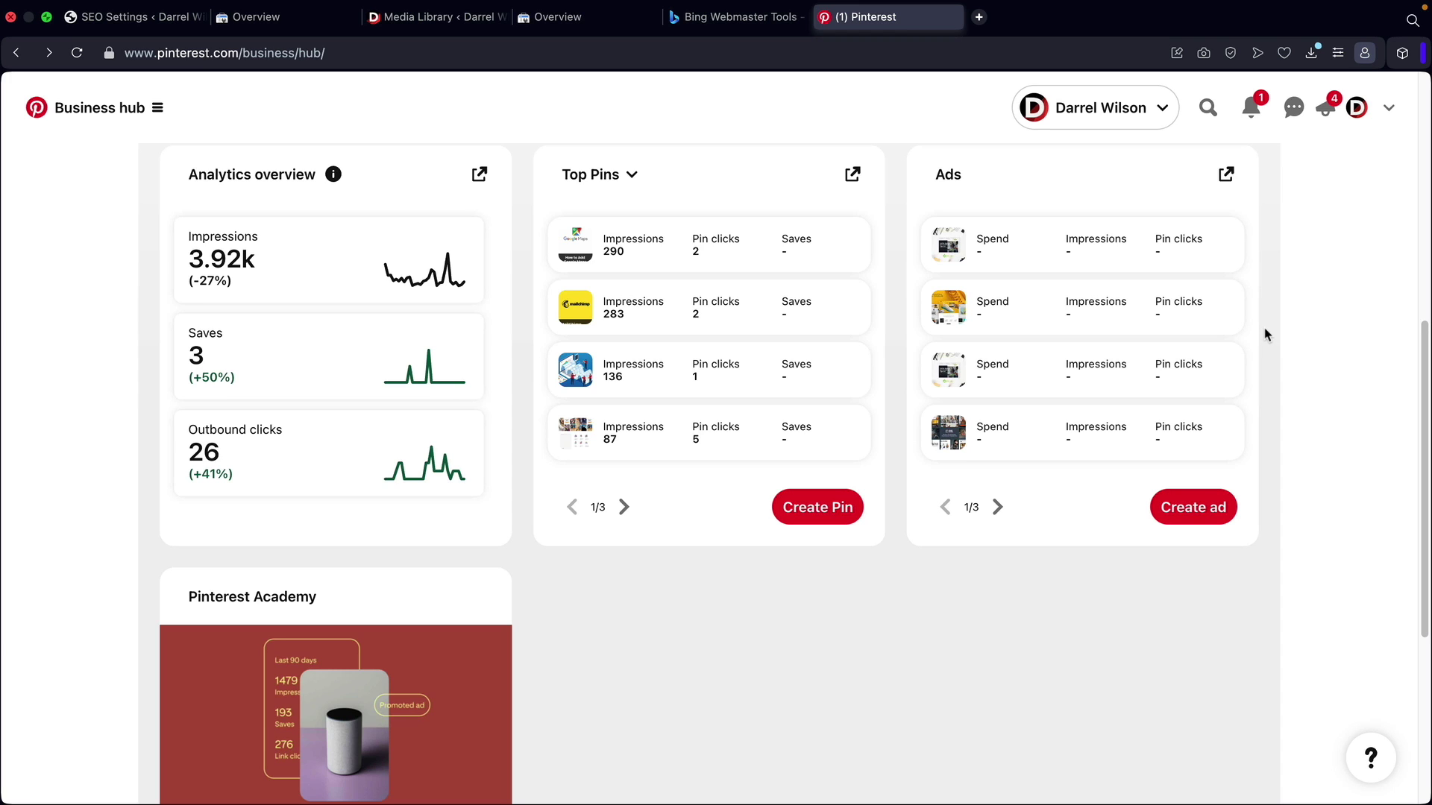
pyautogui.scroll(-5, 1265, 333)
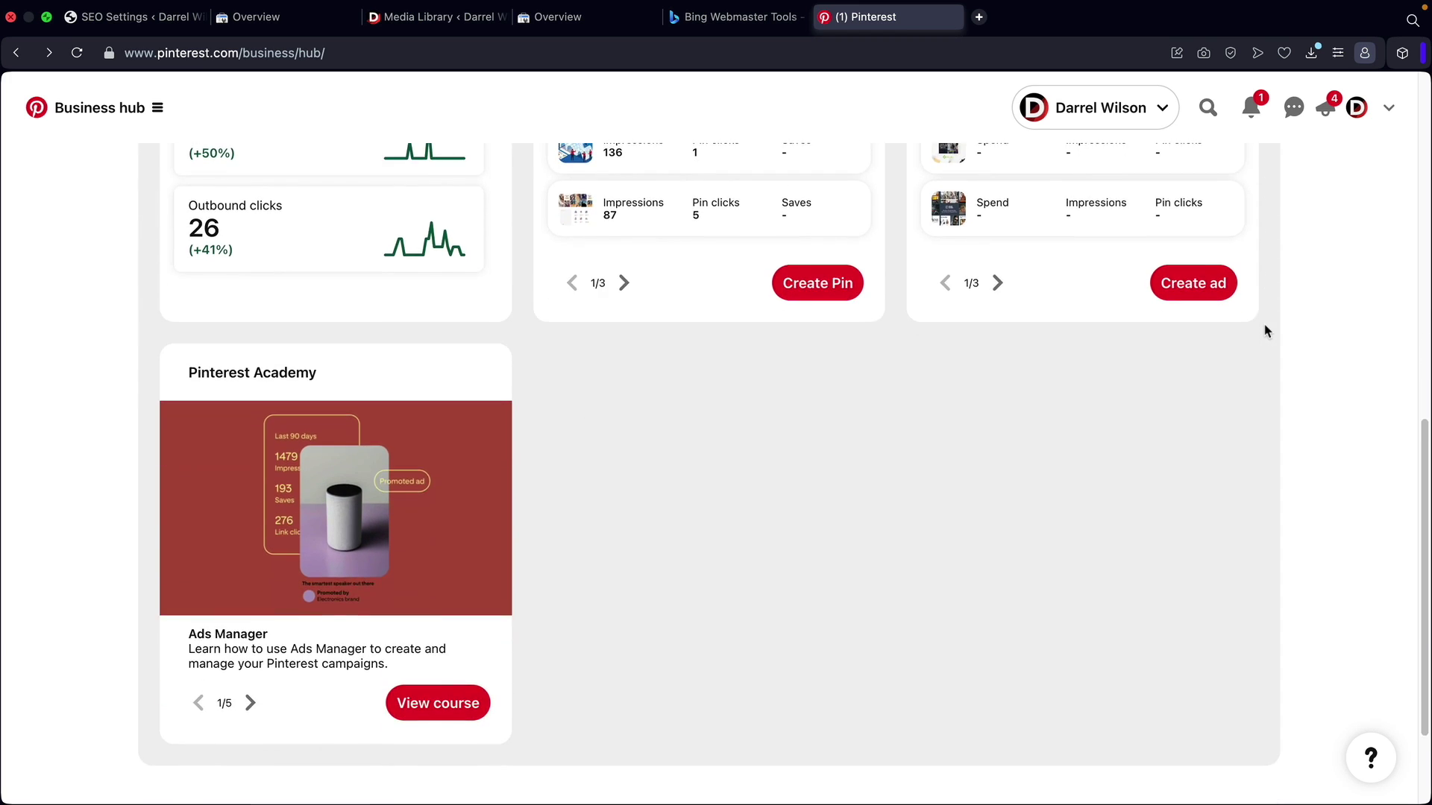
pyautogui.scroll(9, 1256, 414)
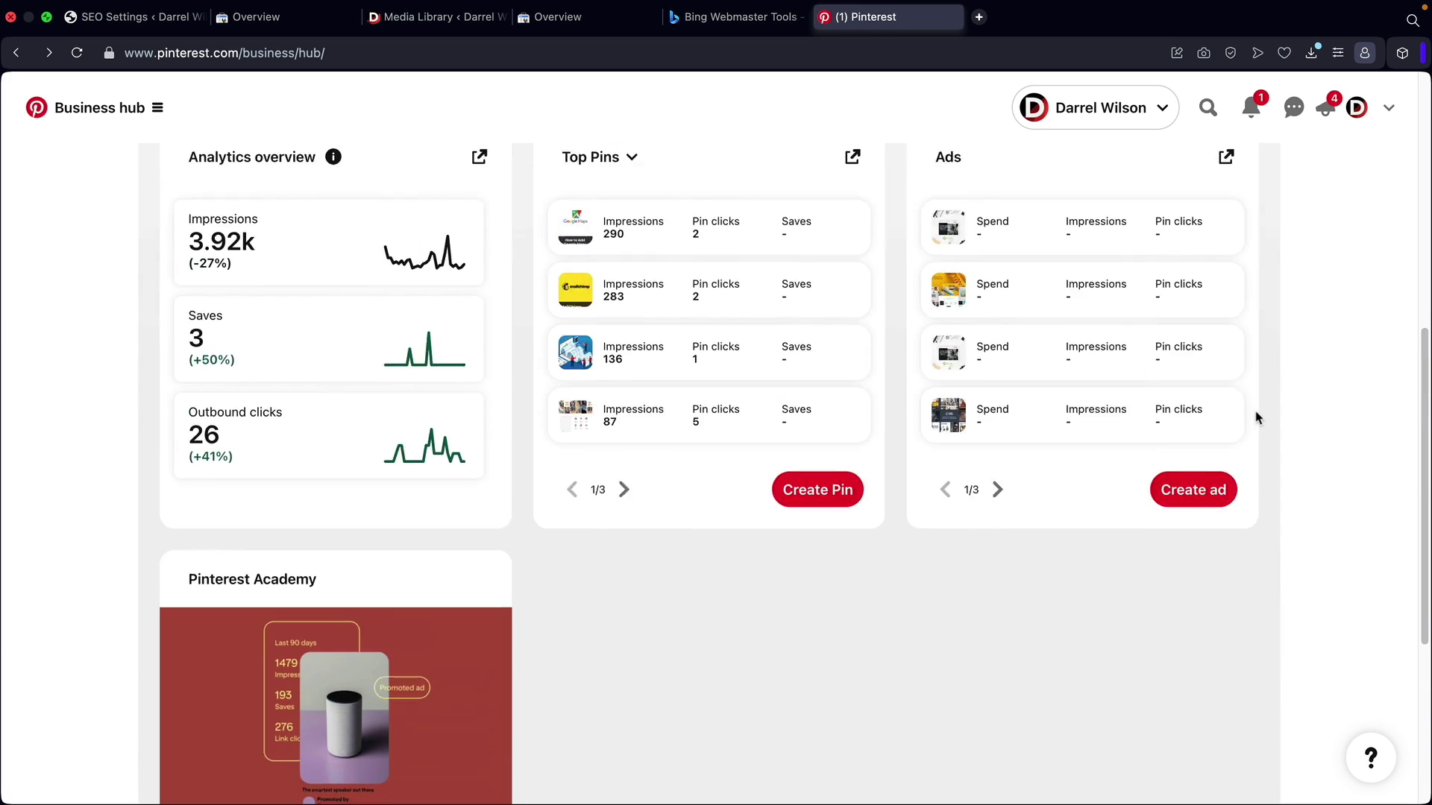
pyautogui.scroll(7, 1258, 405)
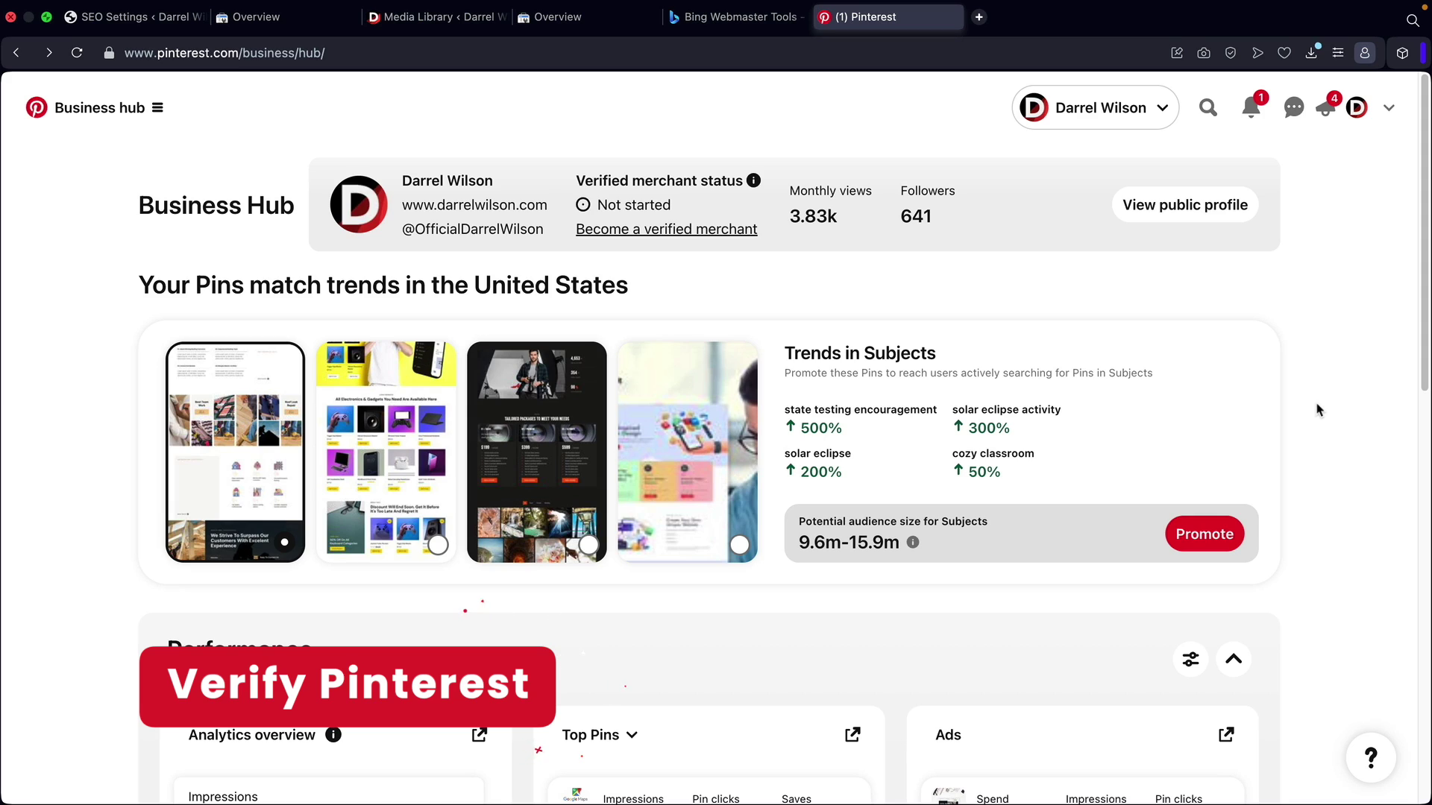
# Start a website claim from the Claimed accounts settings in Pinterest and copy the HTML tag it offers.
pyautogui.click(1391, 112)
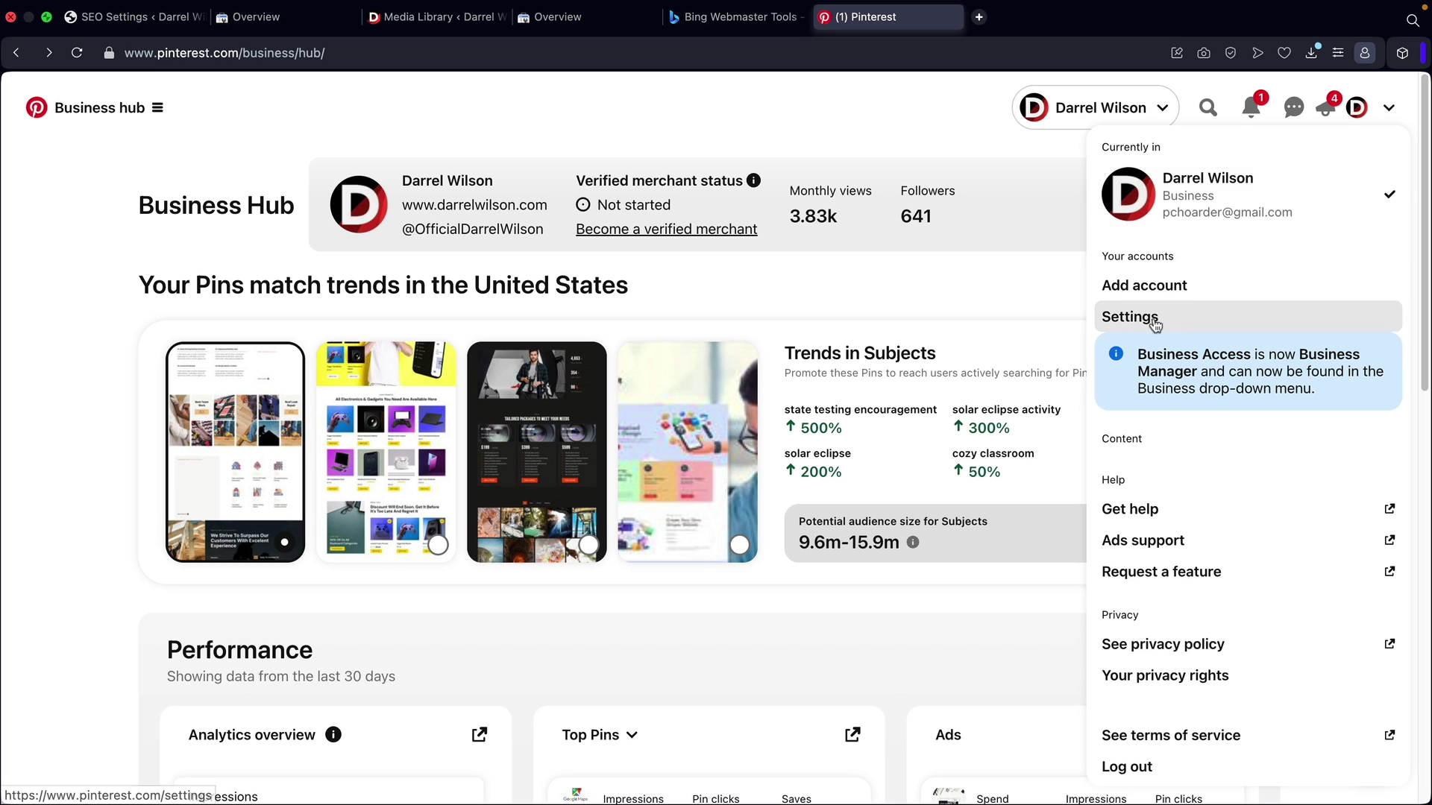
pyautogui.click(1130, 317)
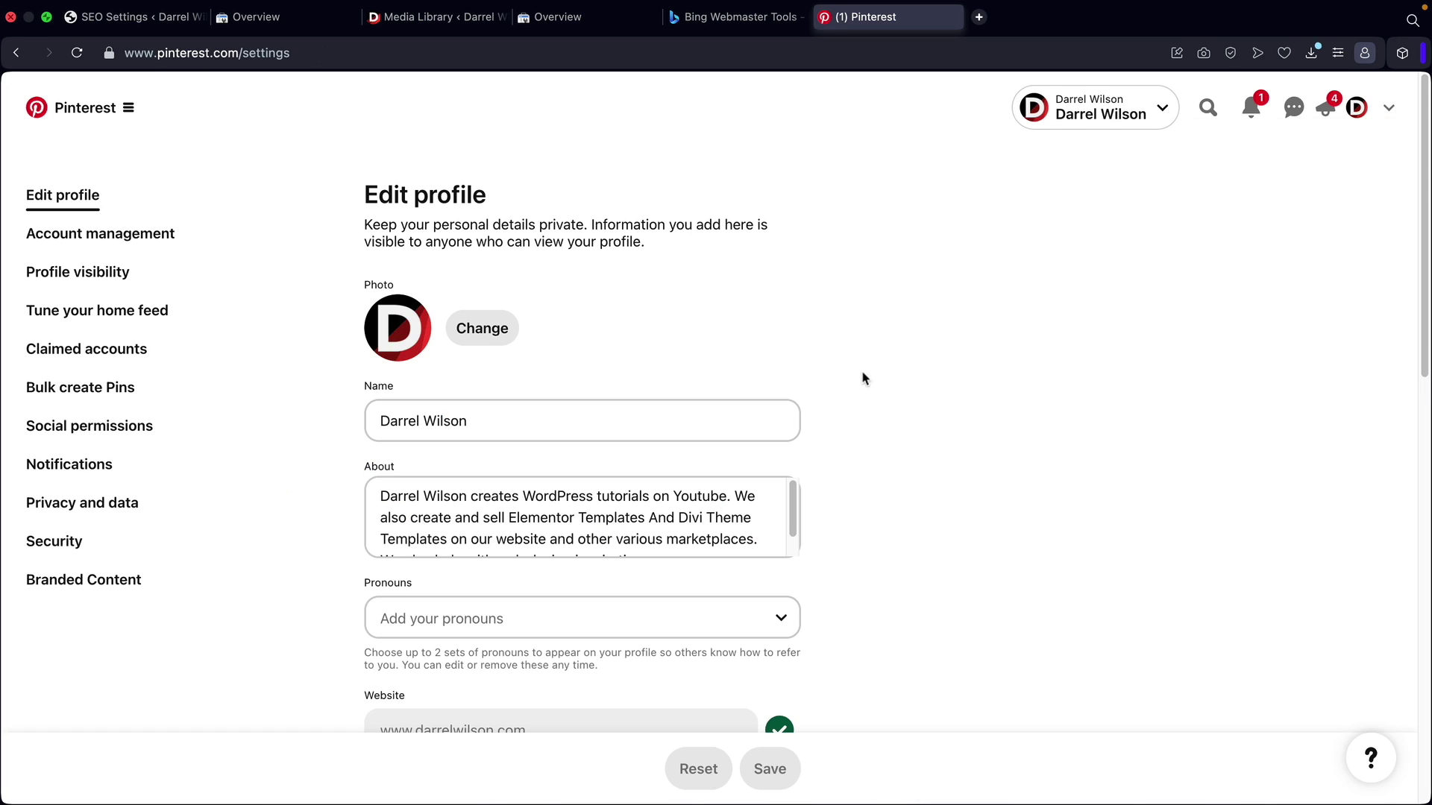
pyautogui.click(76, 352)
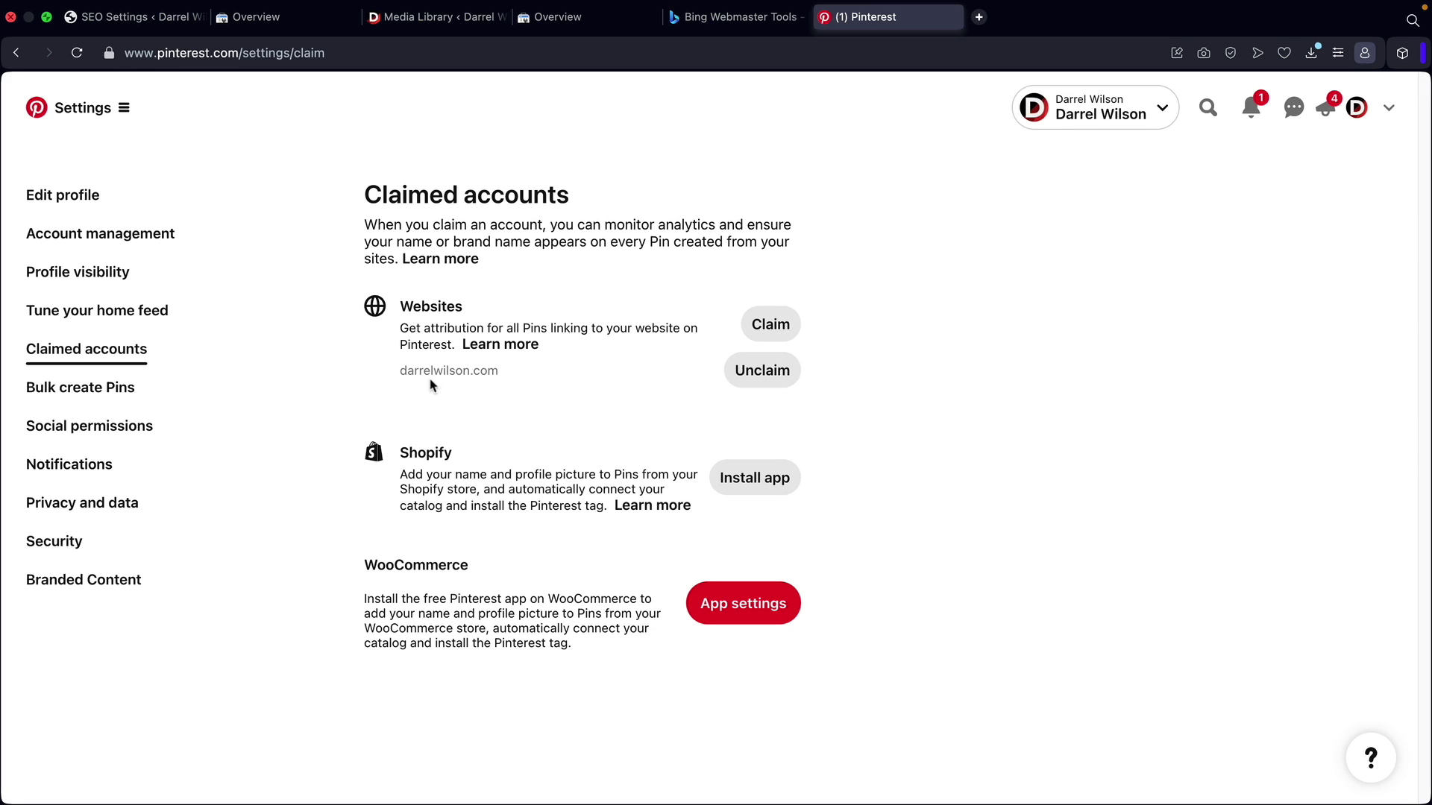
pyautogui.moveTo(500, 370); pyautogui.dragTo(393, 370)
pyautogui.click(380, 370)
pyautogui.click(773, 328)
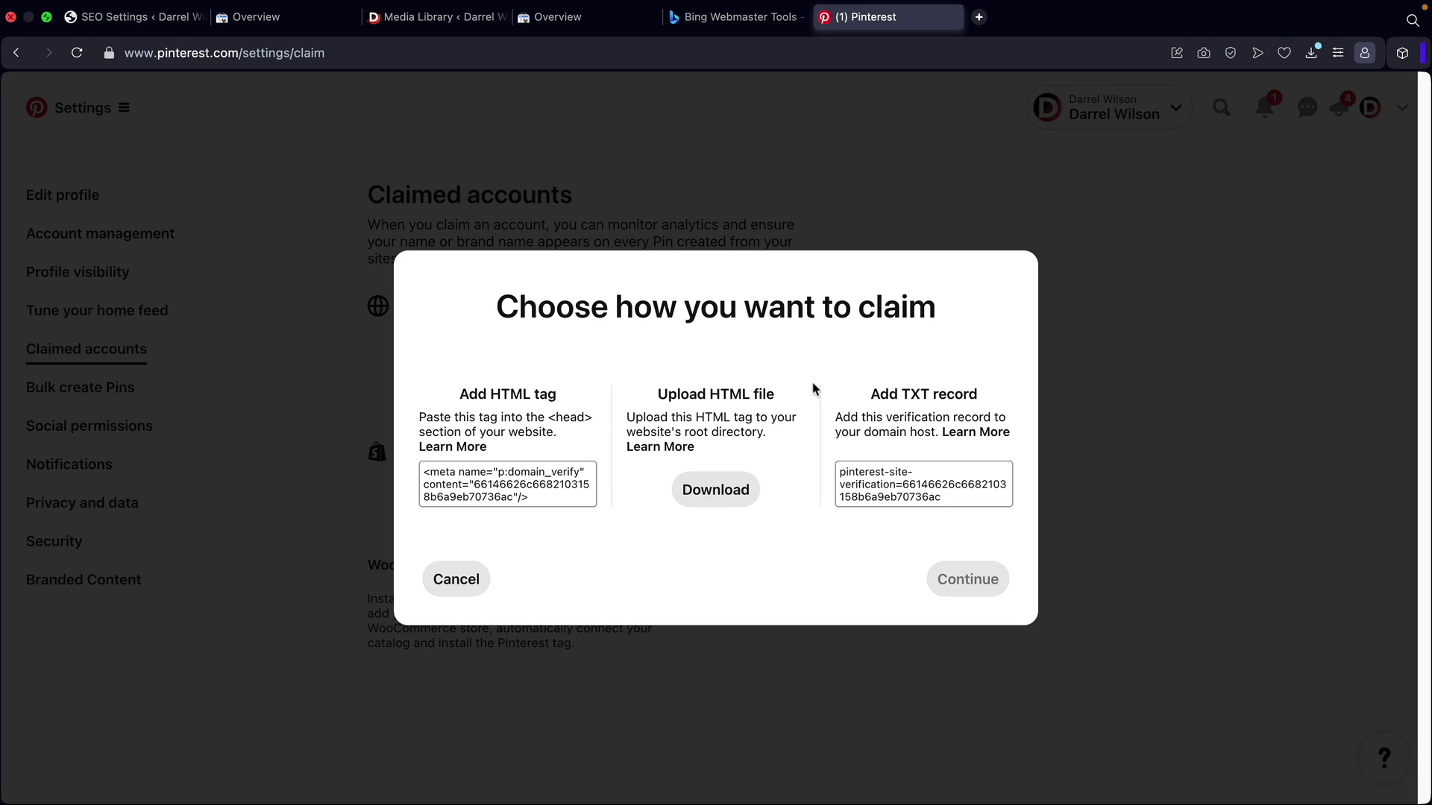
pyautogui.click(529, 488)
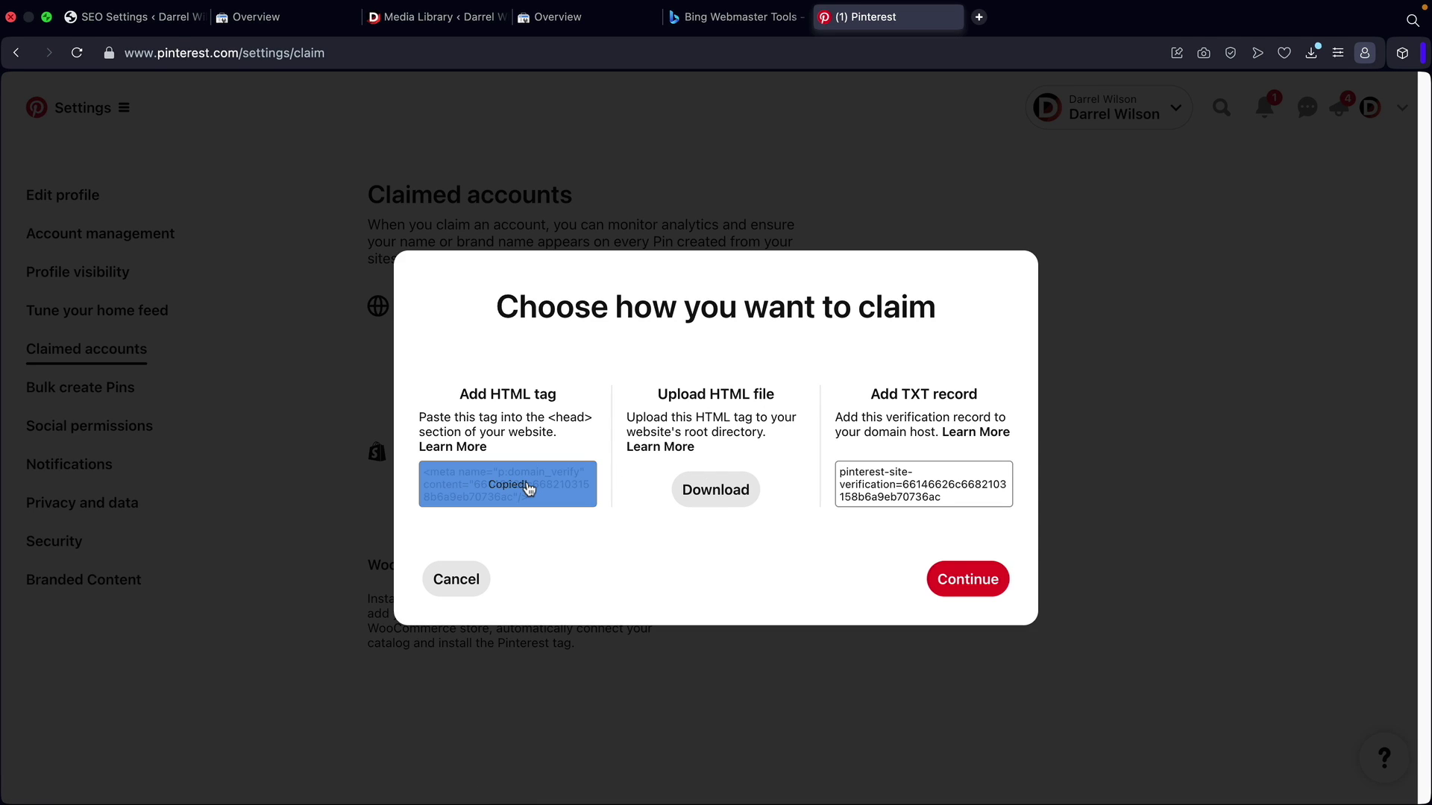
# Paste the Pinterest HTML tag into the Pinterest Verification ID field of Rank Math and save the changes.
pyautogui.click(134, 16)
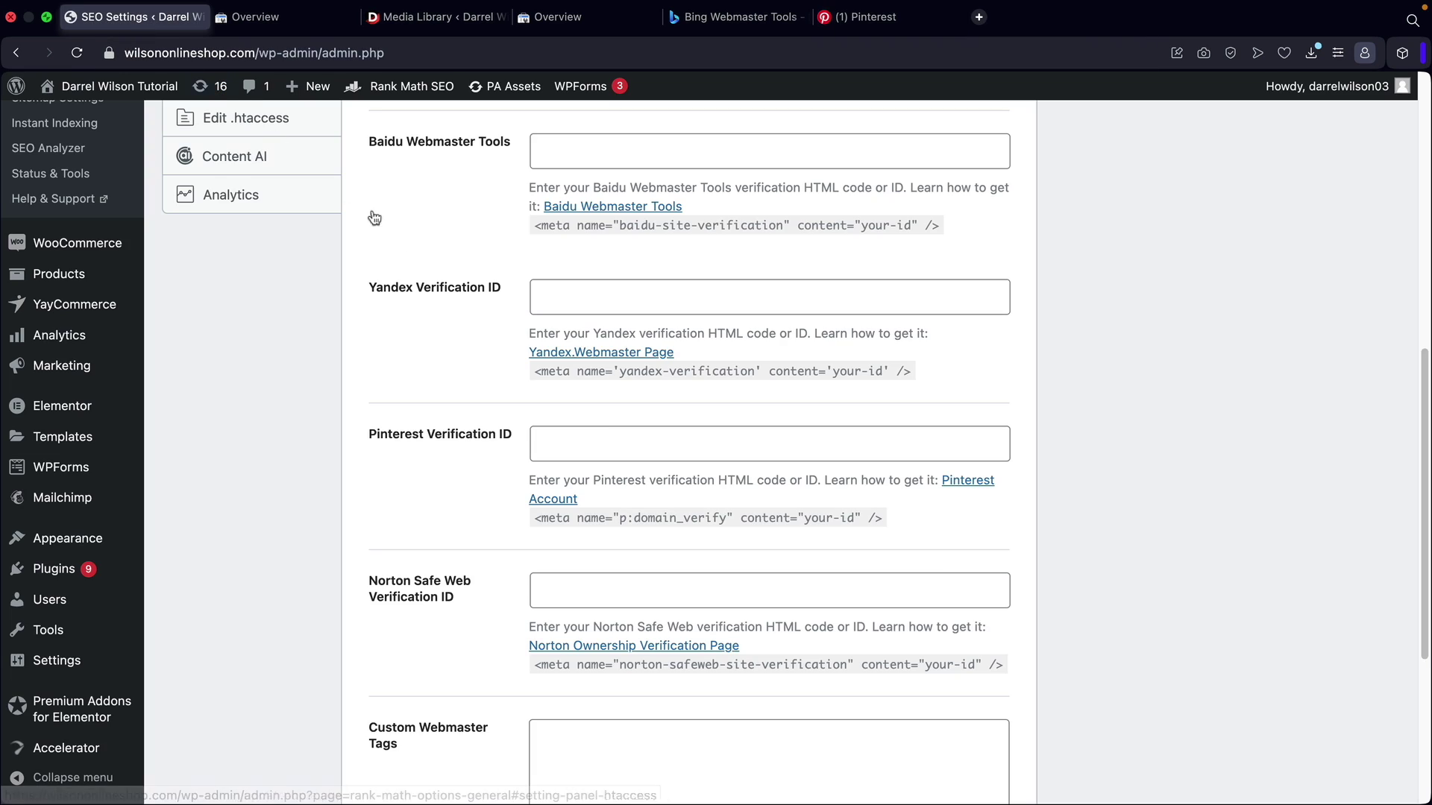
pyautogui.rightClick(577, 449)
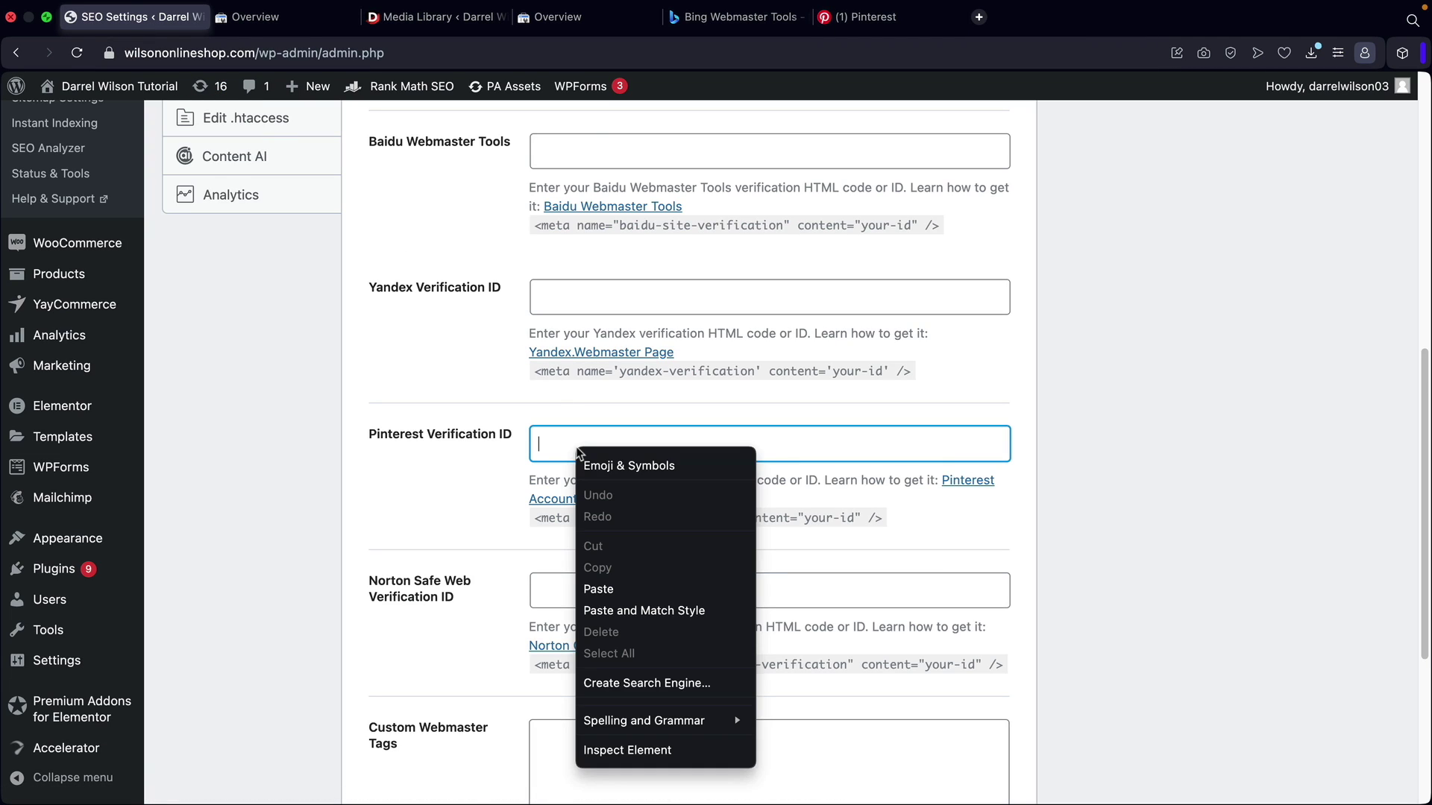
pyautogui.click(616, 588)
pyautogui.scroll(-5, 477, 530)
pyautogui.click(934, 691)
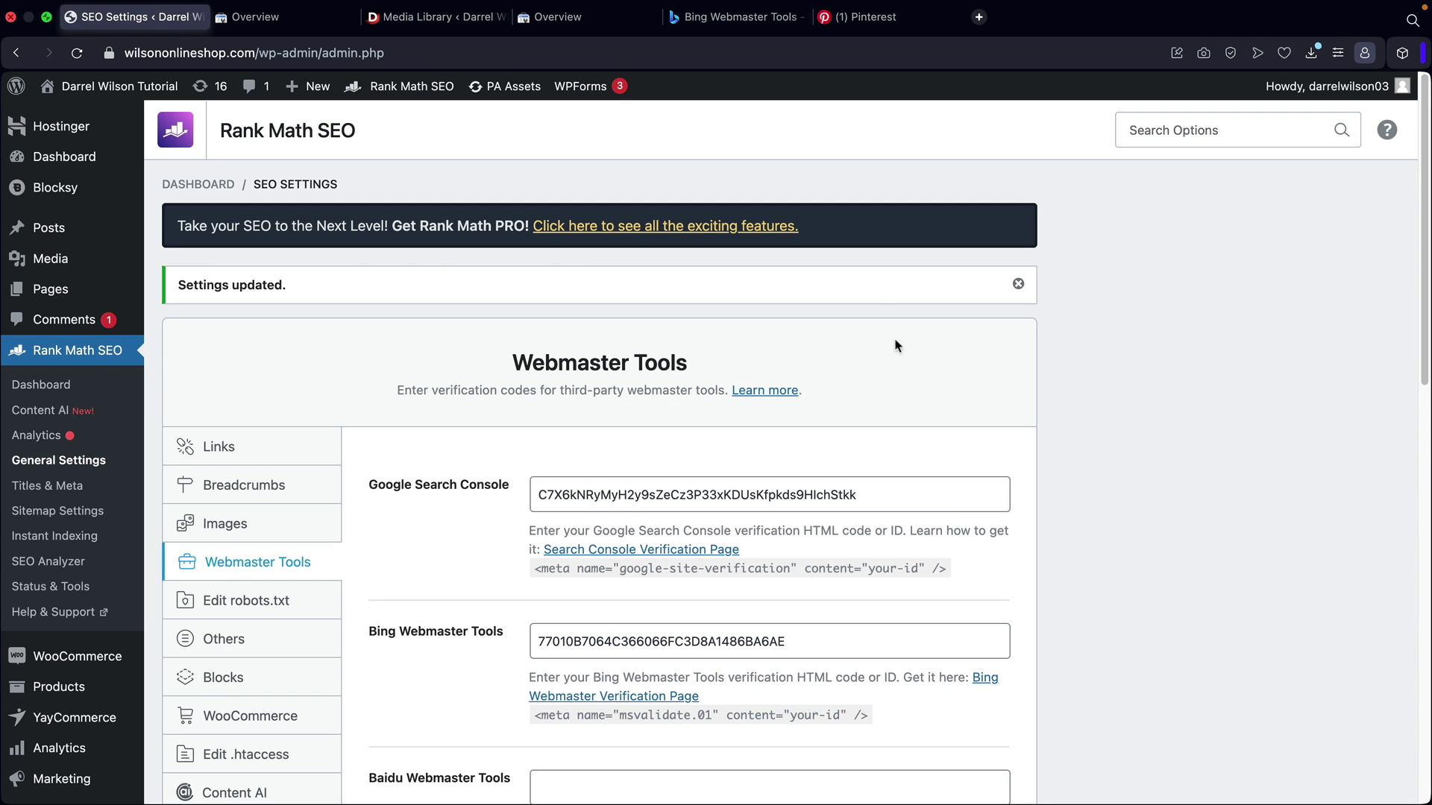
pyautogui.click(883, 21)
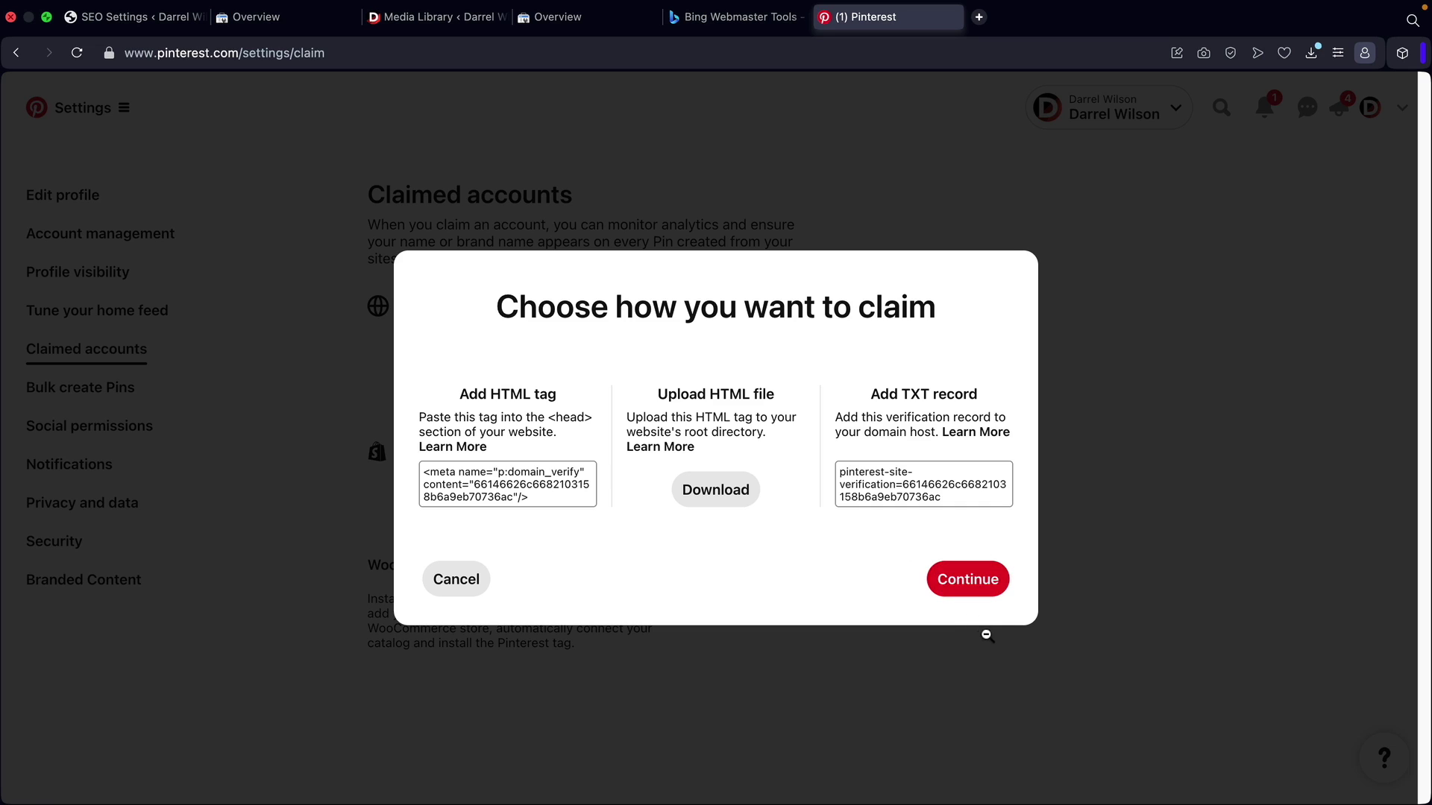
pyautogui.click(971, 582)
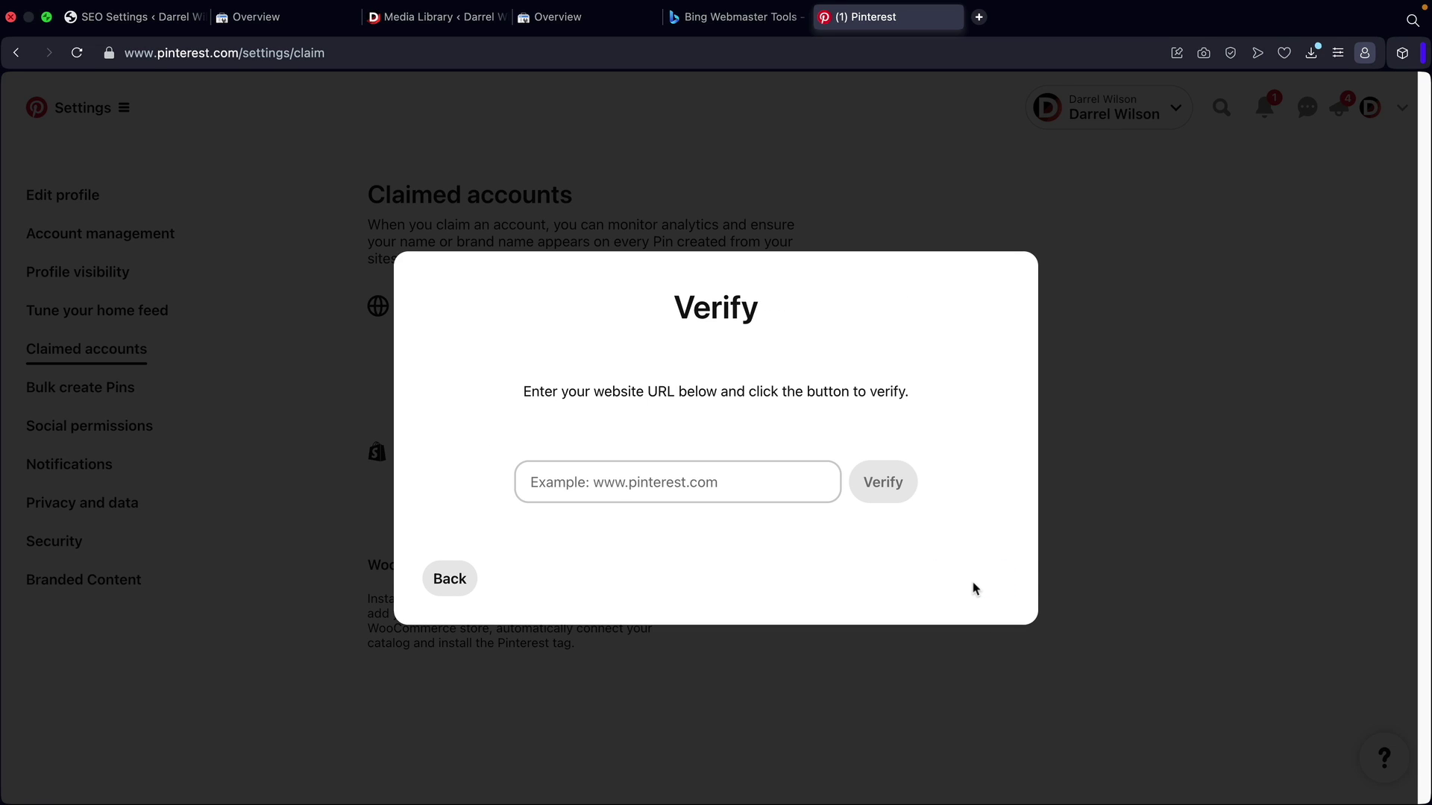
pyautogui.click(729, 470)
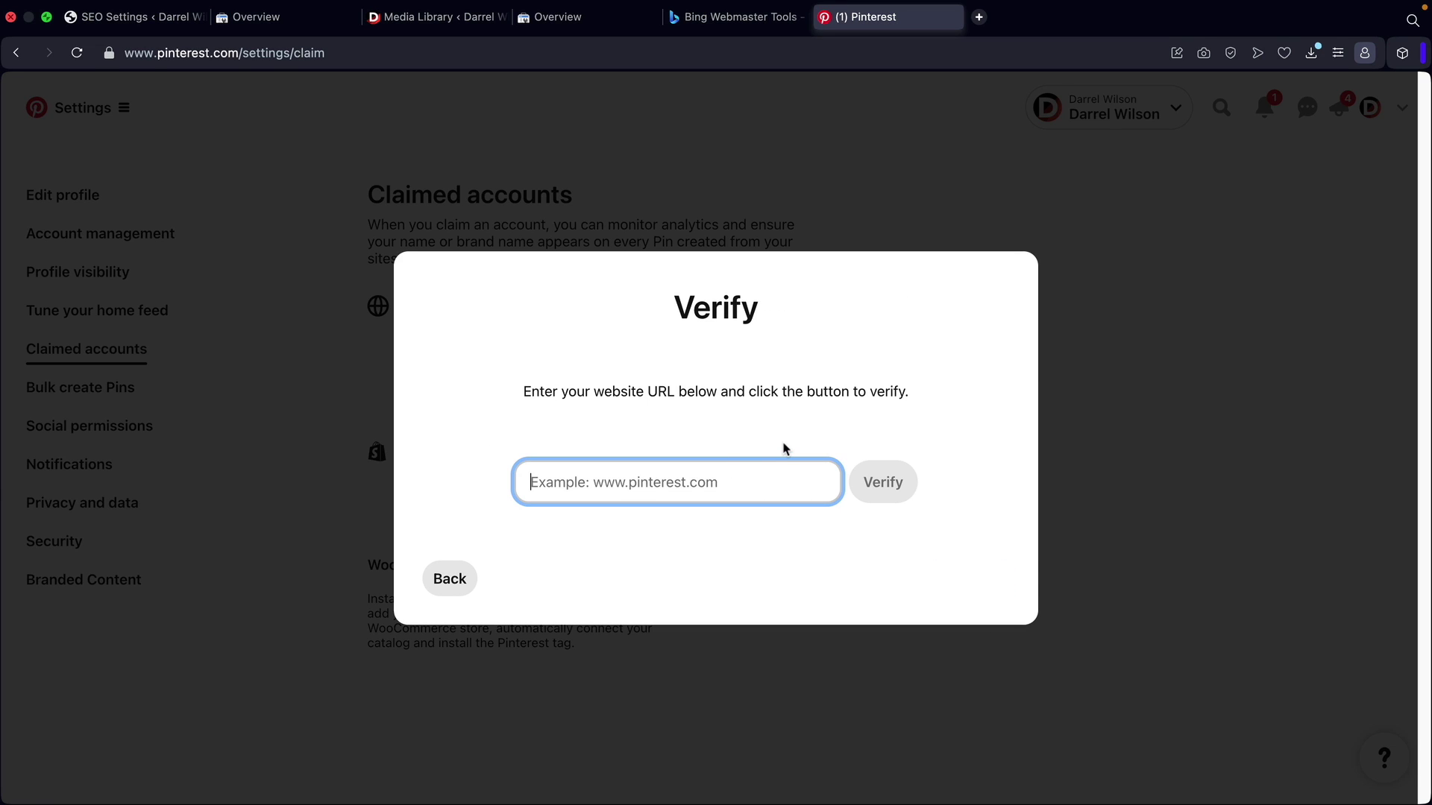
pyautogui.write('ww')
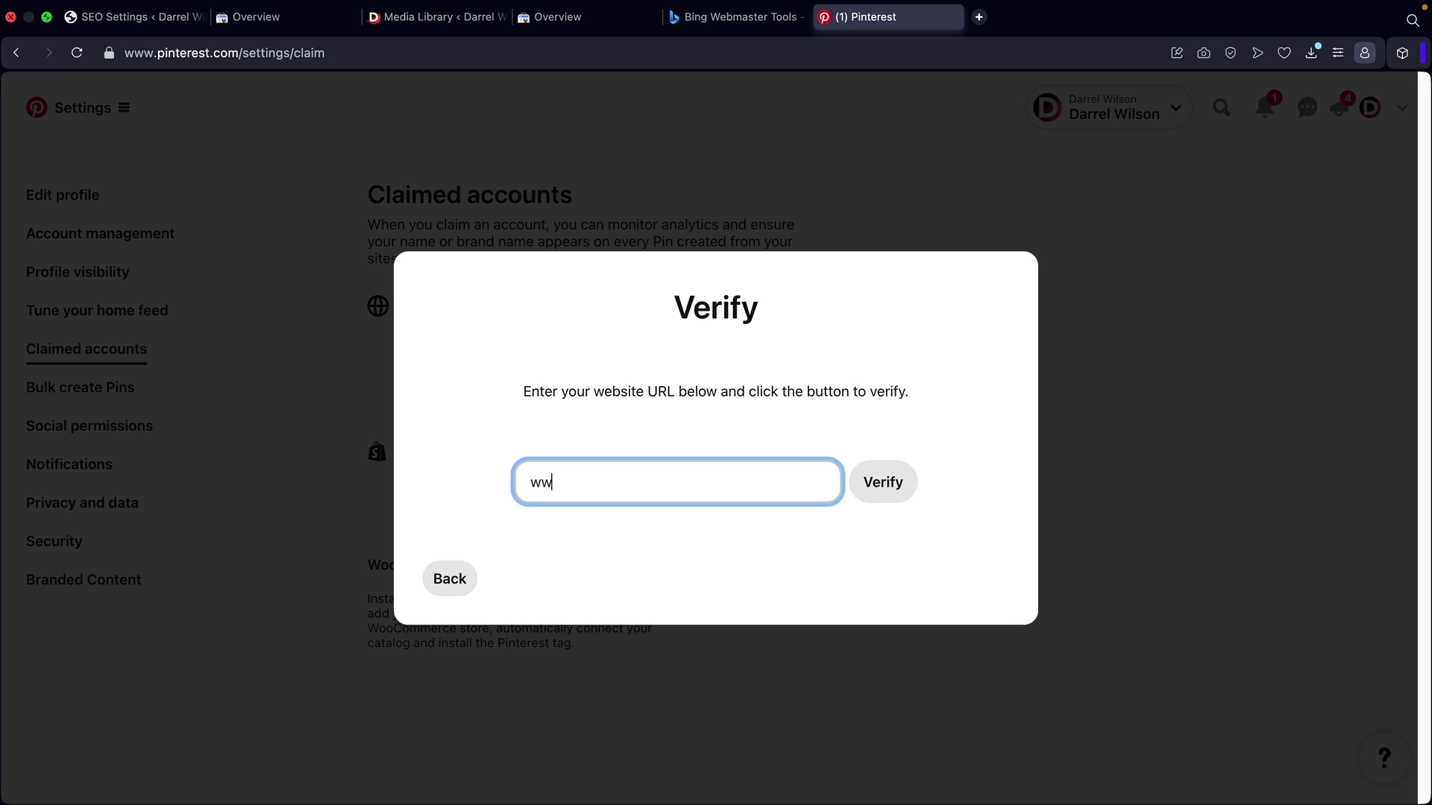
pyautogui.write('w.tutorialdomain.com')
pyautogui.click(908, 487)
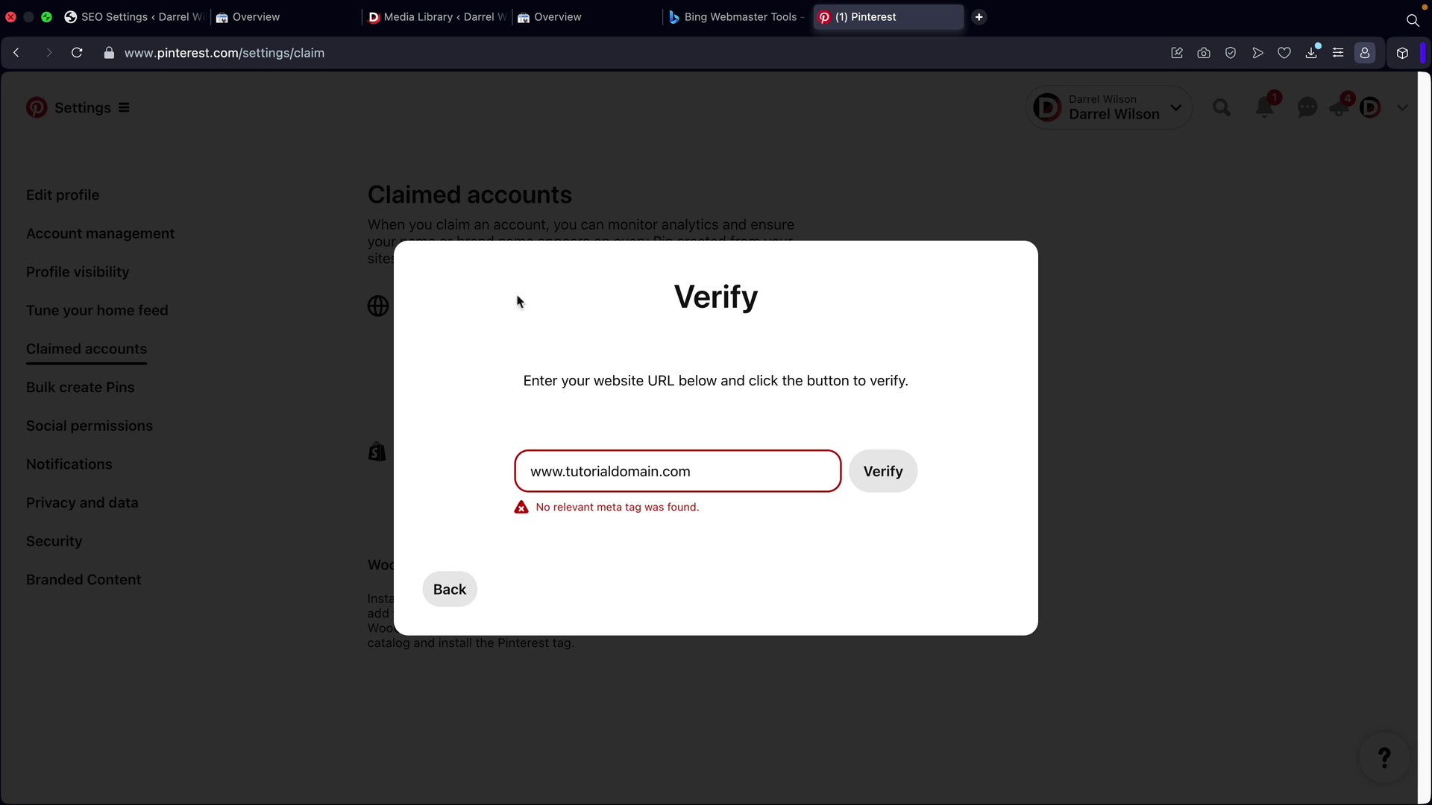
# Switch back to Rank Math's General Settings and examine the robots.txt settings.
pyautogui.click(129, 27)
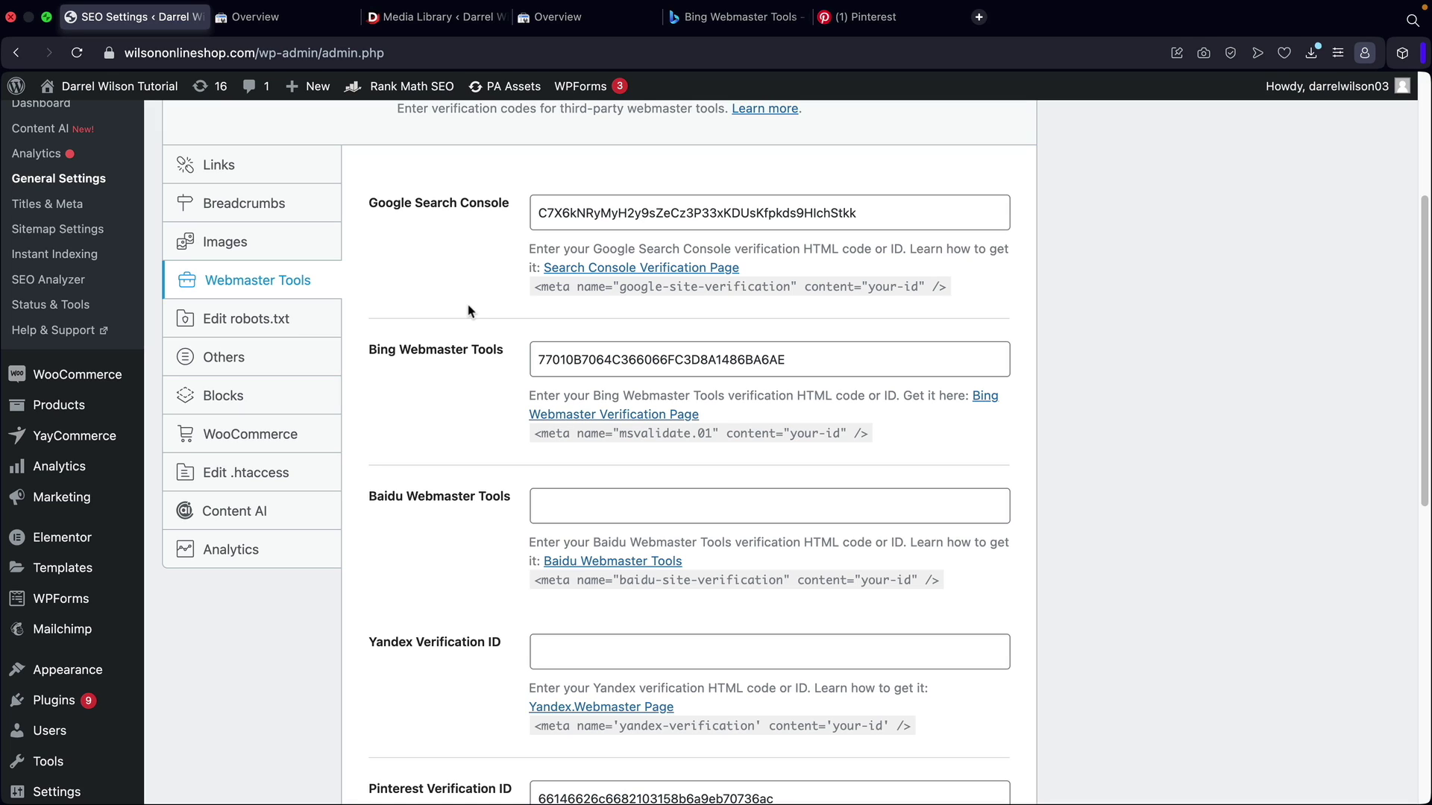
pyautogui.click(243, 321)
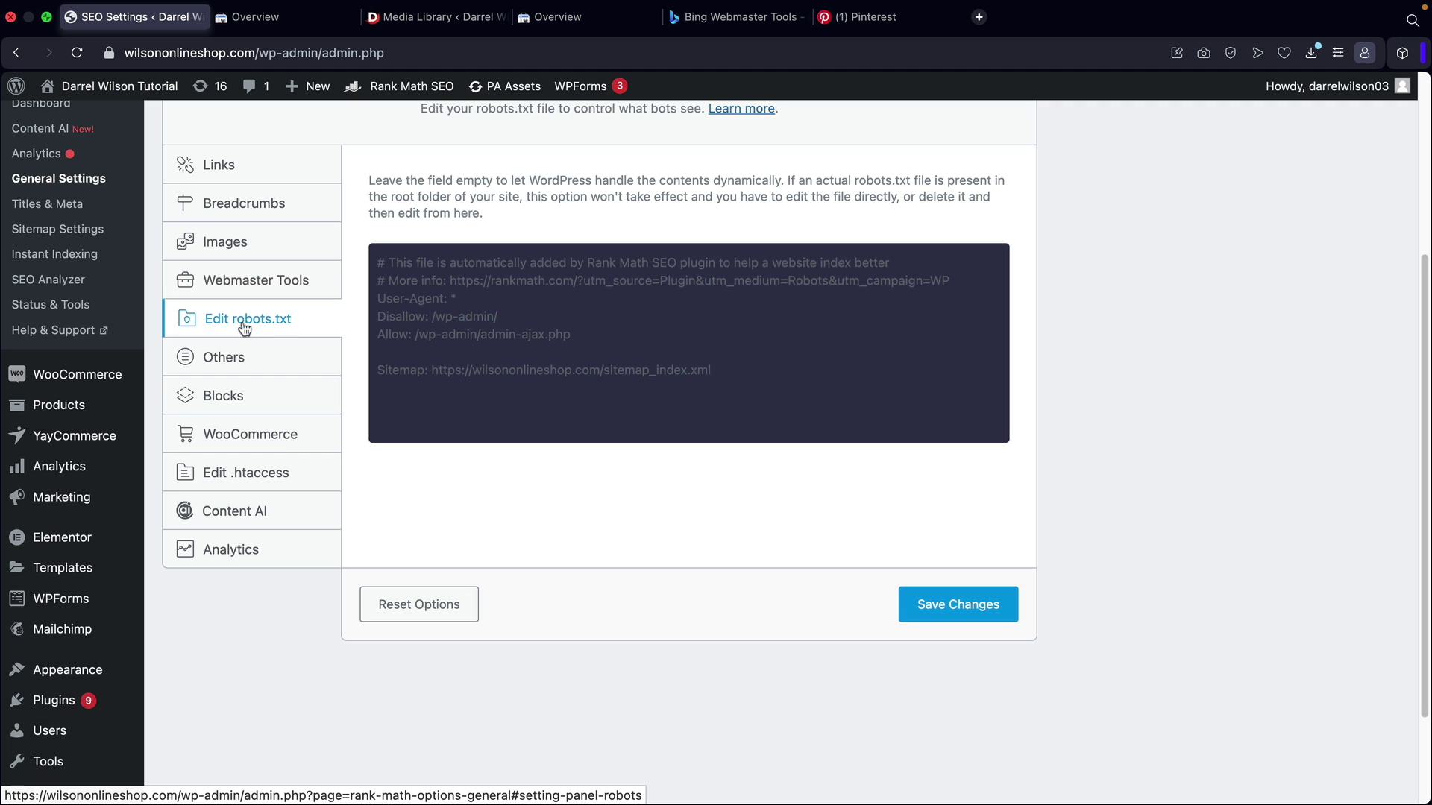
pyautogui.scroll(2, 244, 328)
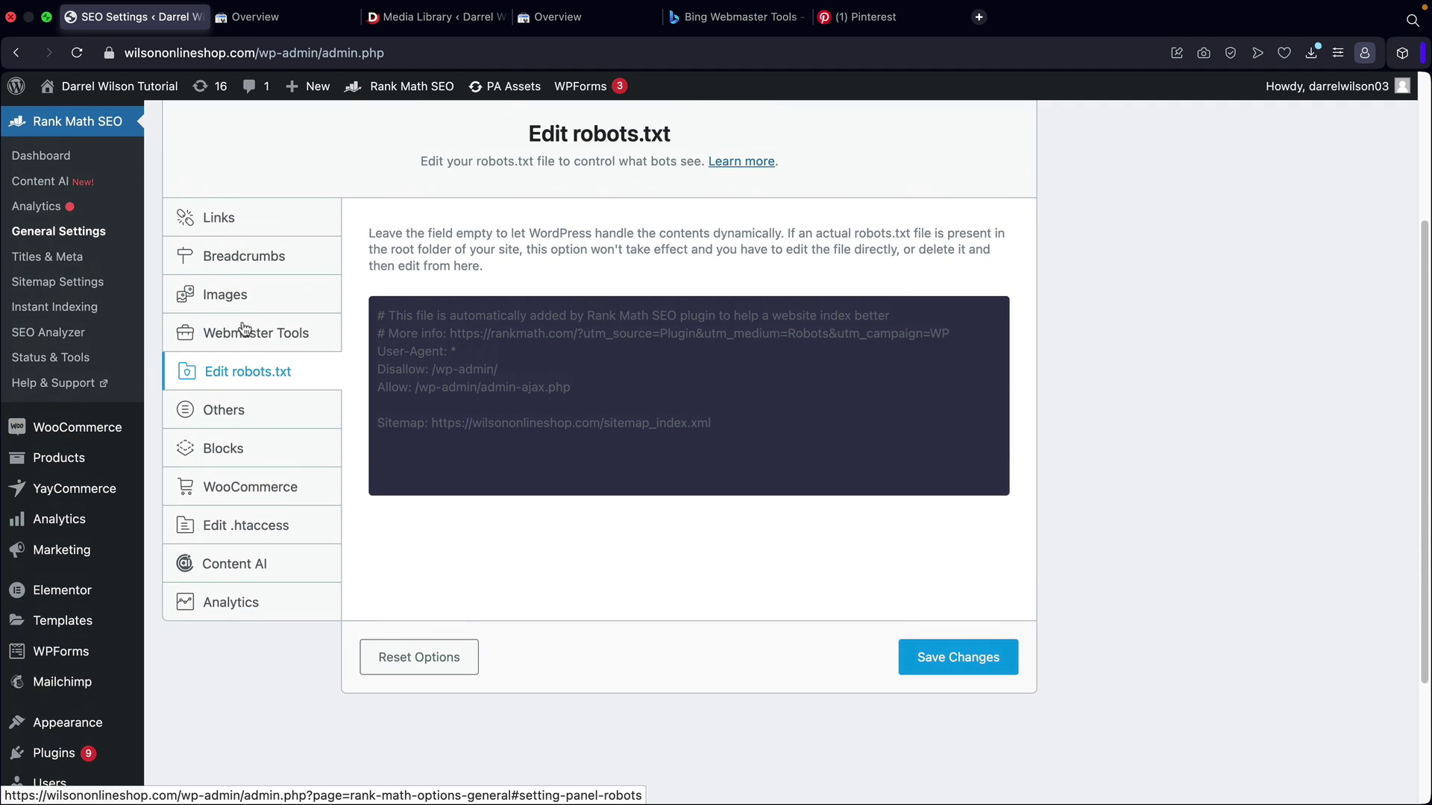
# Examine the Others settings of Rank Math, especially the RSS Before Content and RSS After Content fields.
pyautogui.click(233, 416)
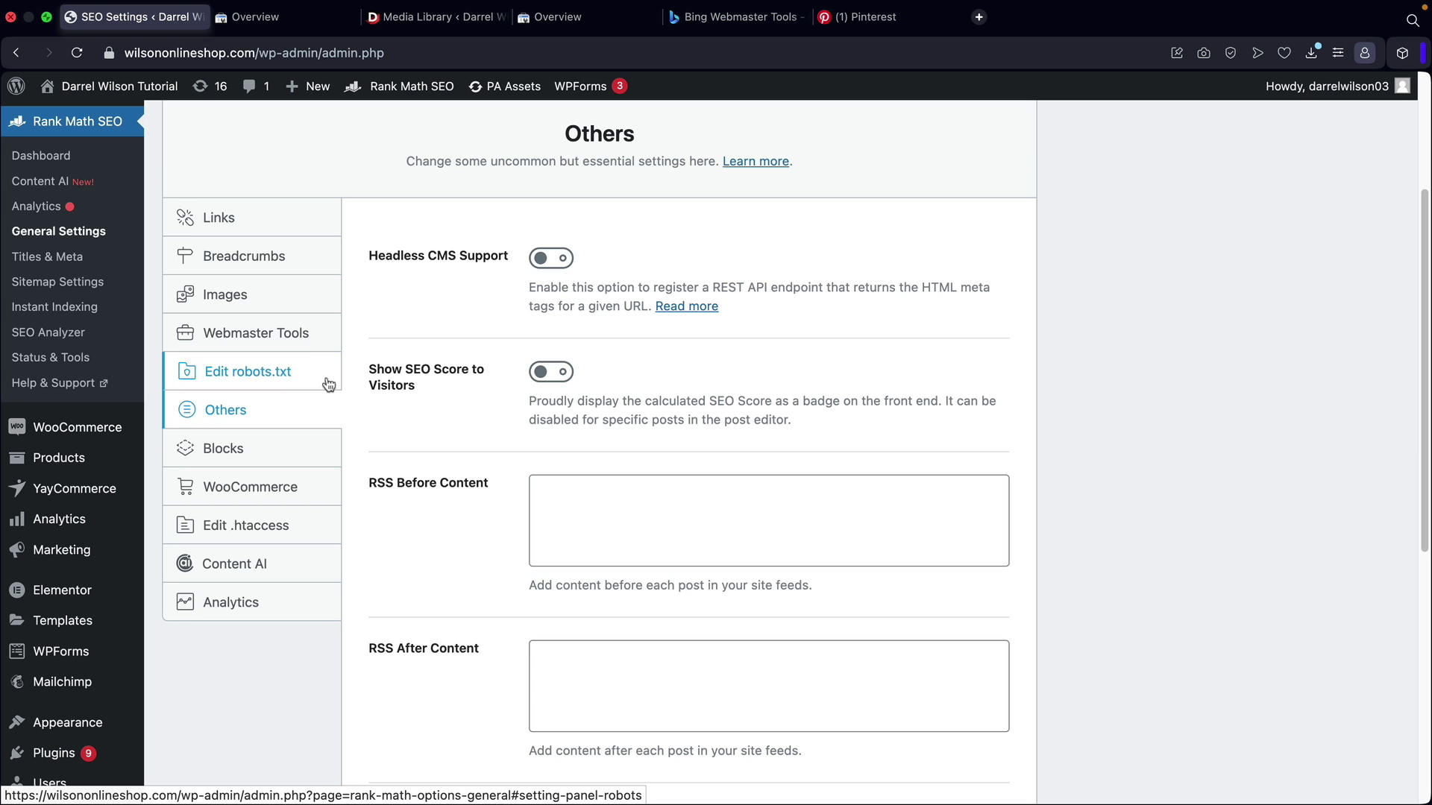
pyautogui.scroll(1, 418, 399)
pyautogui.scroll(-5, 442, 473)
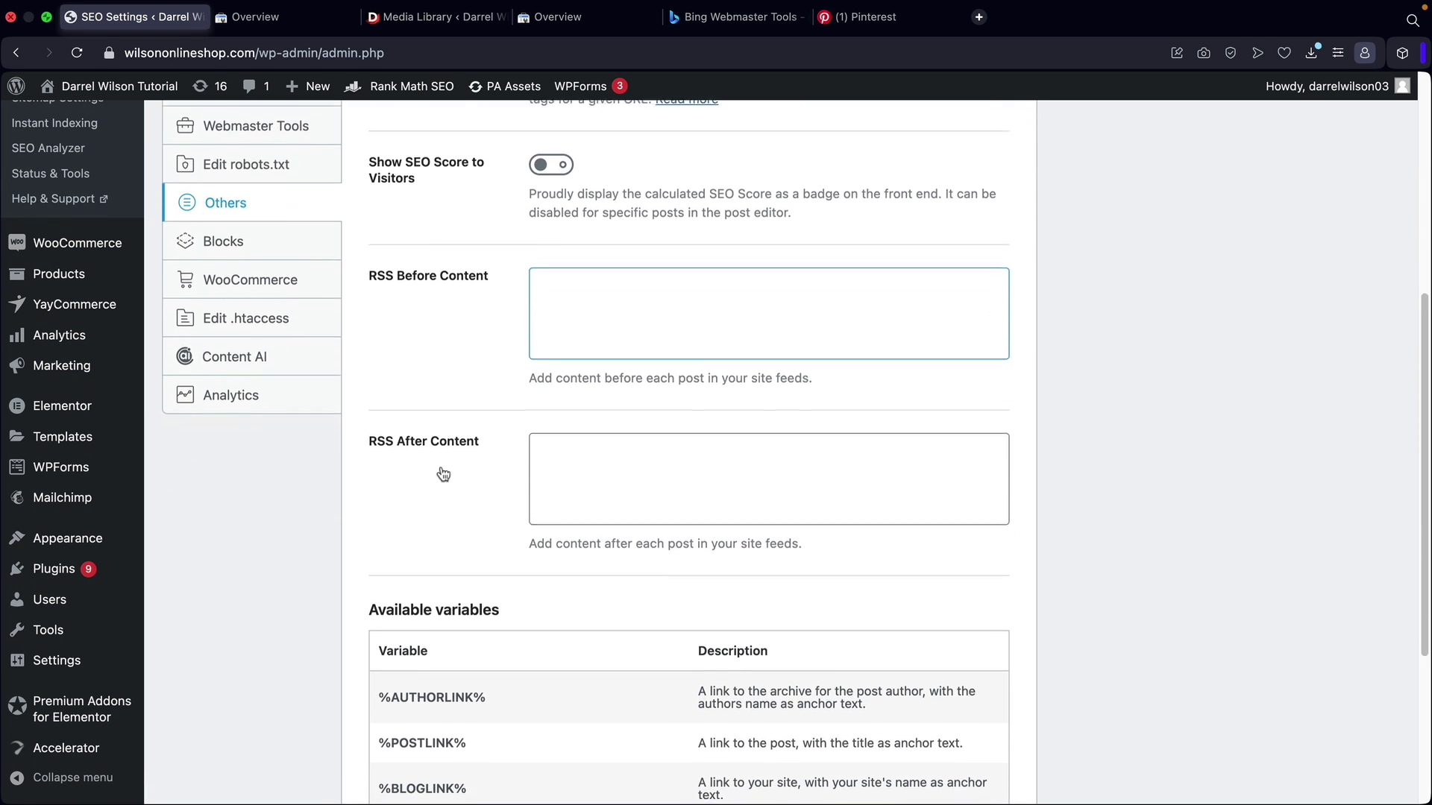
pyautogui.click(616, 332)
pyautogui.click(596, 465)
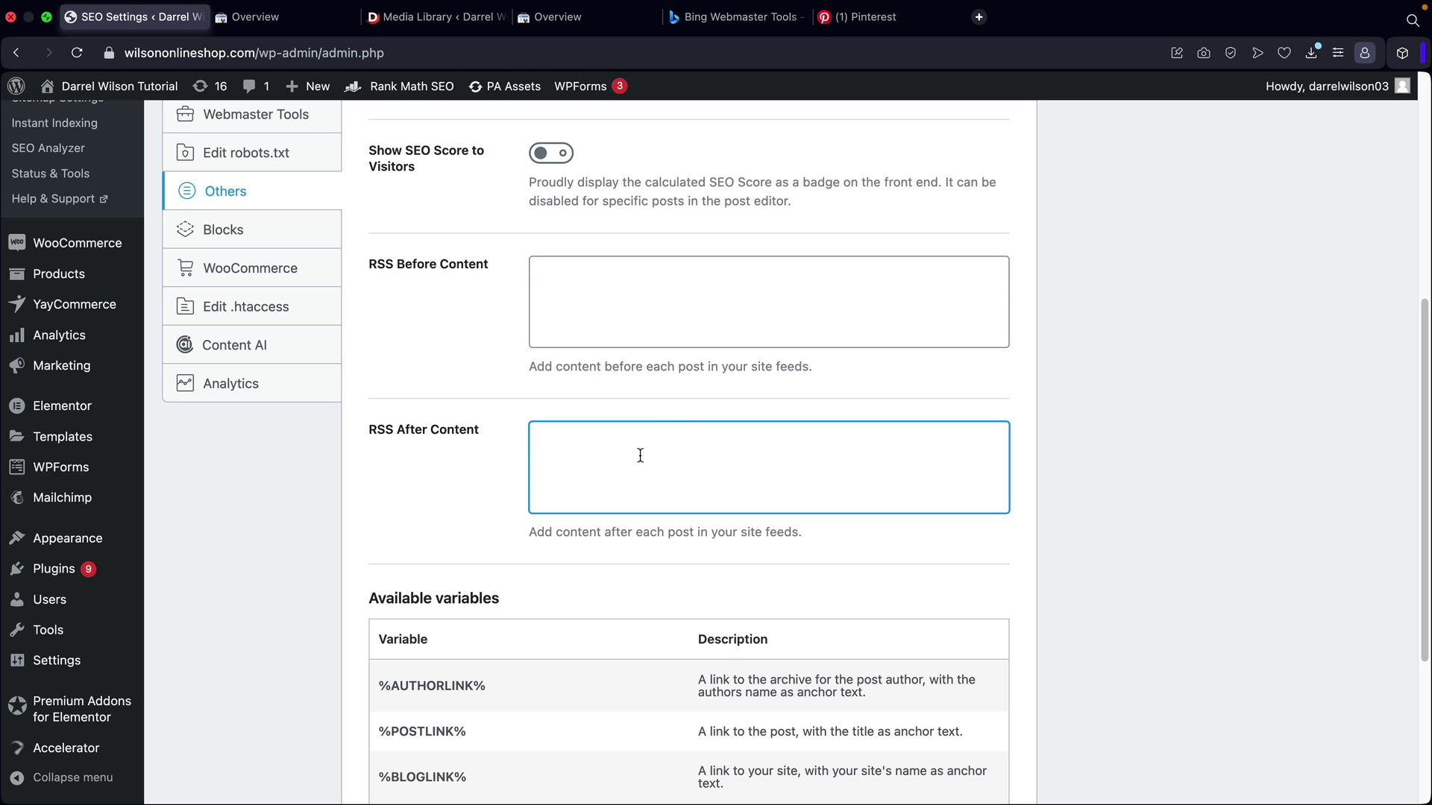
pyautogui.click(648, 302)
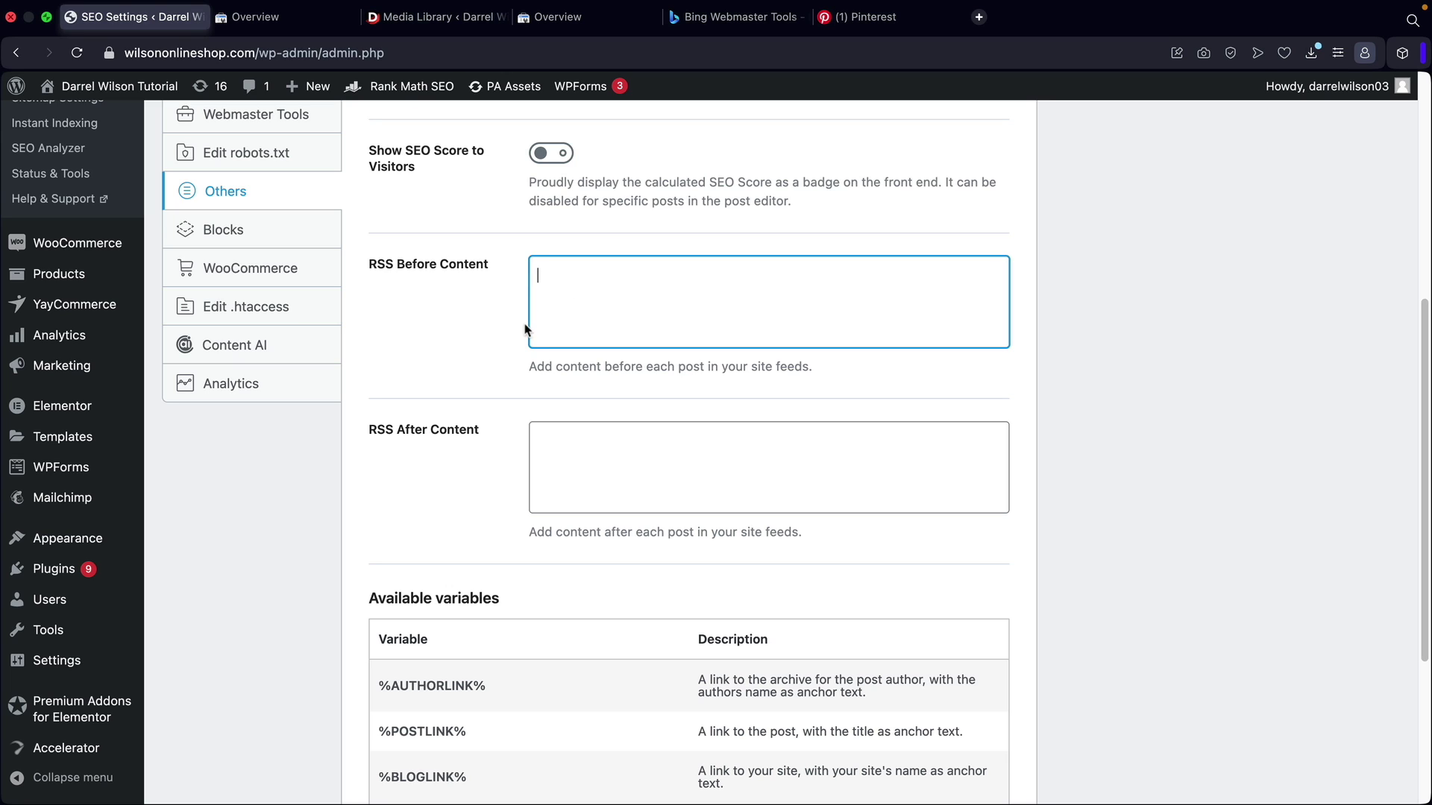
pyautogui.click(582, 473)
pyautogui.click(627, 303)
# Copy the %BLOGLINK% variable from the Available variables table and paste it into RSS Before Content.
pyautogui.scroll(-5, 722, 358)
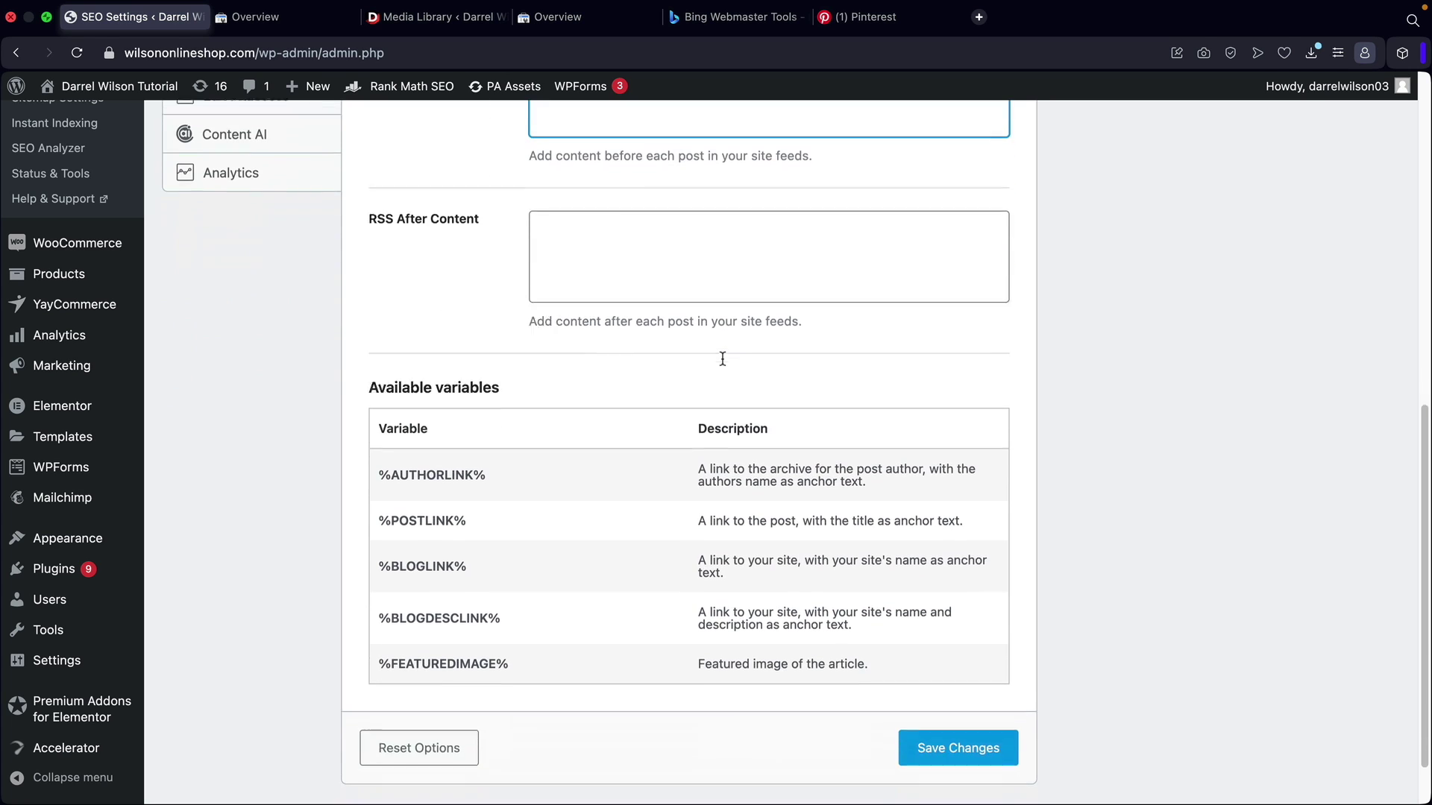
pyautogui.tripleClick(414, 560)
pyautogui.rightClick(413, 561)
pyautogui.click(548, 399)
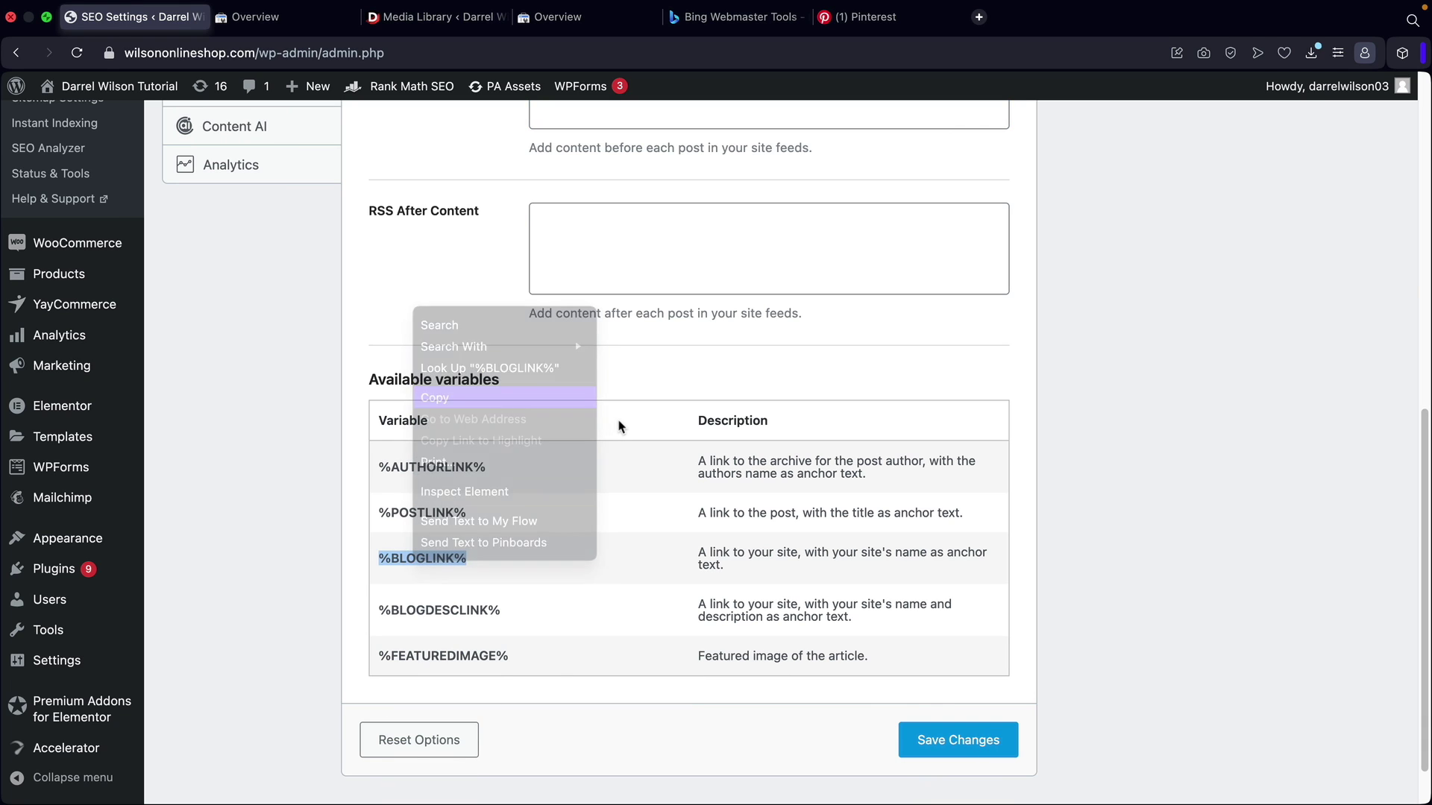
pyautogui.scroll(3, 617, 414)
pyautogui.click(589, 254)
pyautogui.rightClick(588, 254)
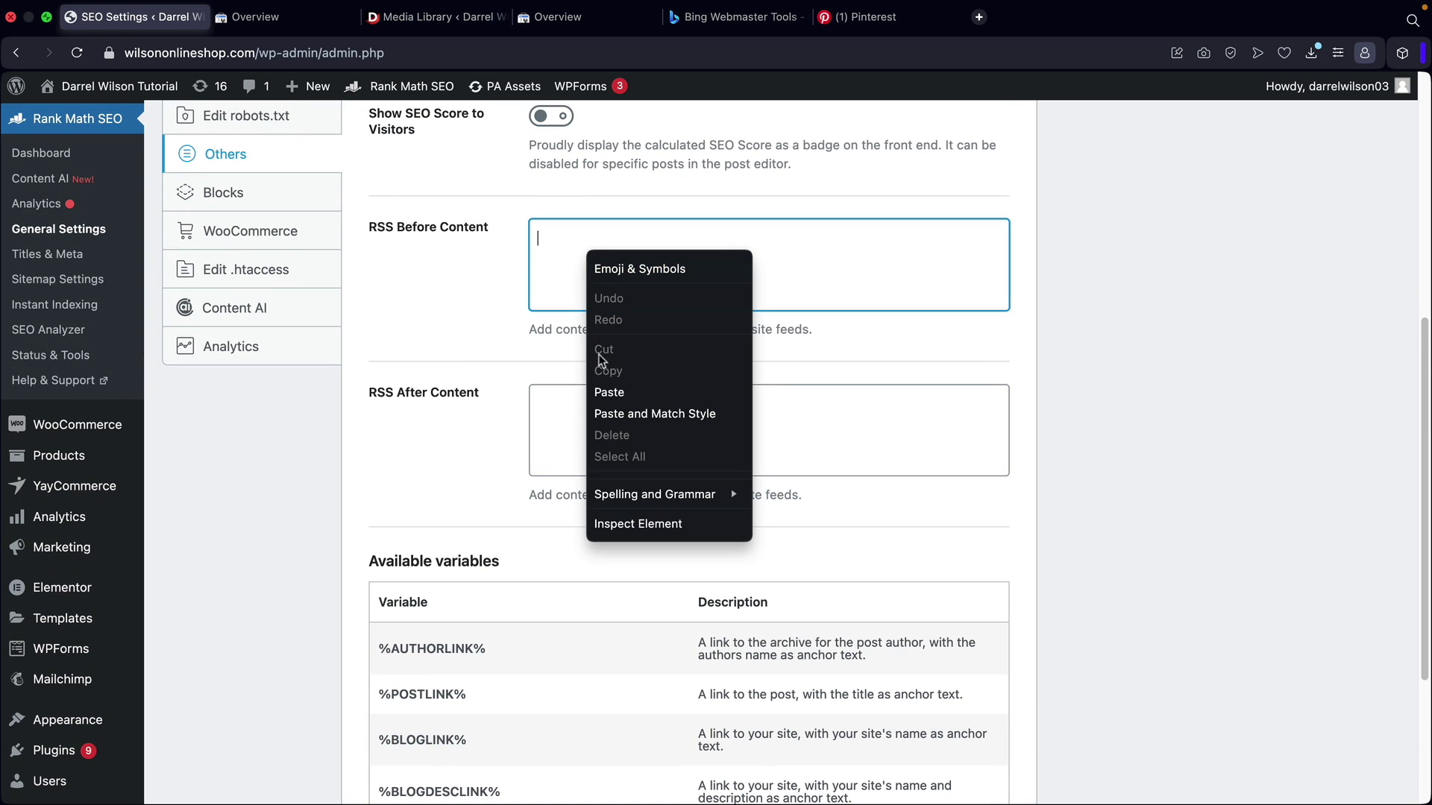
pyautogui.click(606, 390)
# Copy the %FEATUREDIMAGE% variable from the Available variables table and paste it on the second line of RSS Before Content.
pyautogui.scroll(-3, 503, 399)
pyautogui.moveTo(517, 737); pyautogui.dragTo(396, 739)
pyautogui.doubleClick(401, 742)
pyautogui.tripleClick(400, 742)
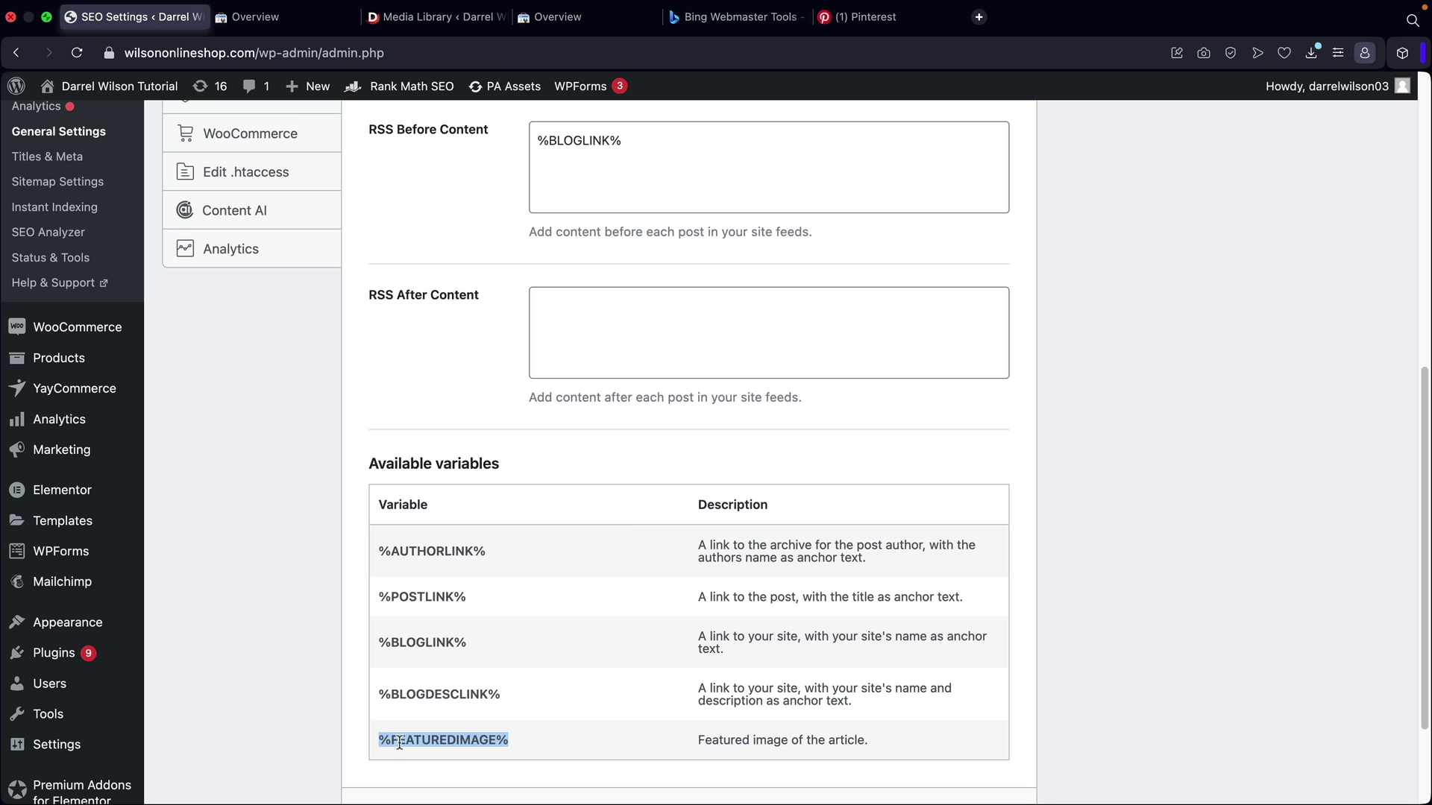
pyautogui.rightClick(400, 742)
pyautogui.click(490, 579)
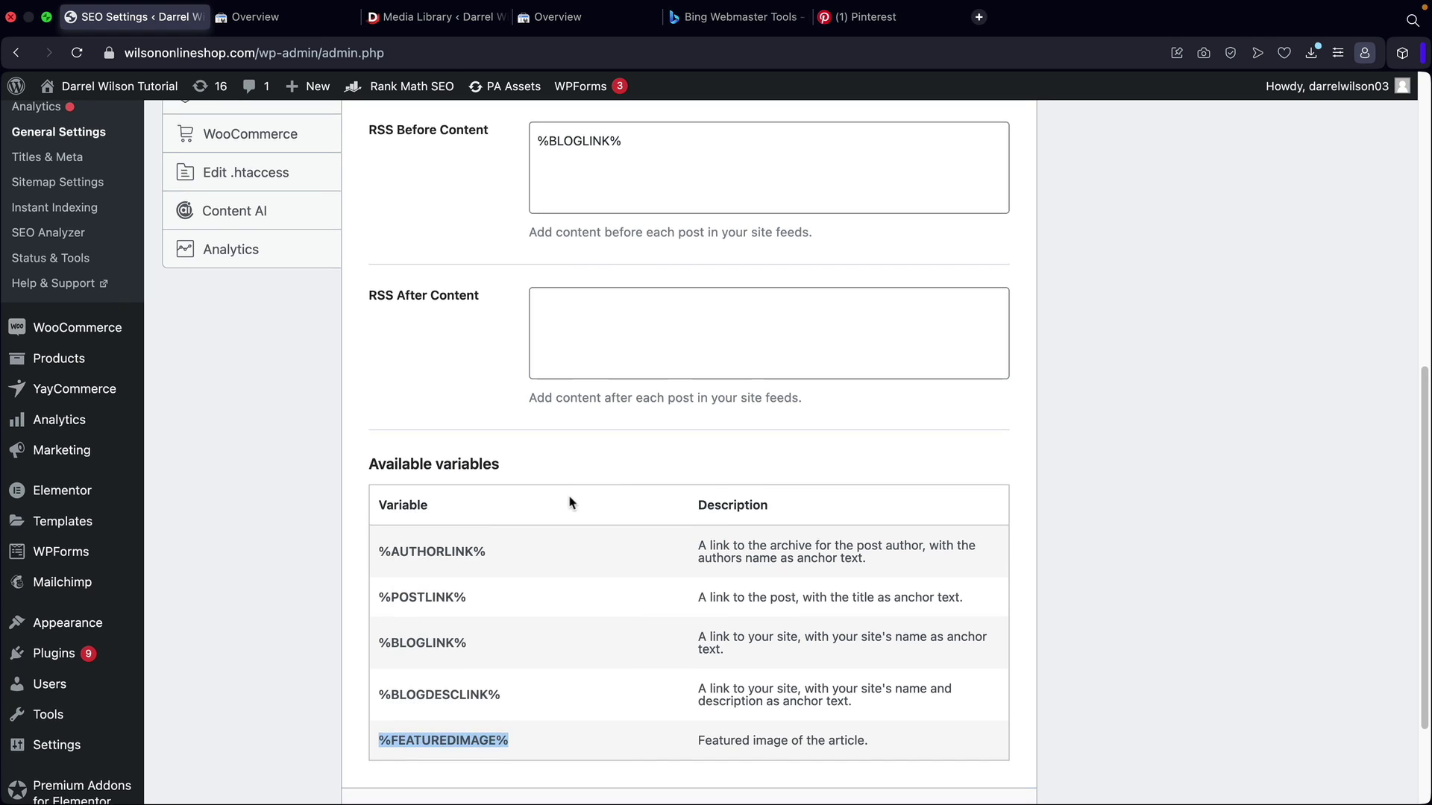
pyautogui.scroll(2, 569, 501)
pyautogui.click(659, 289)
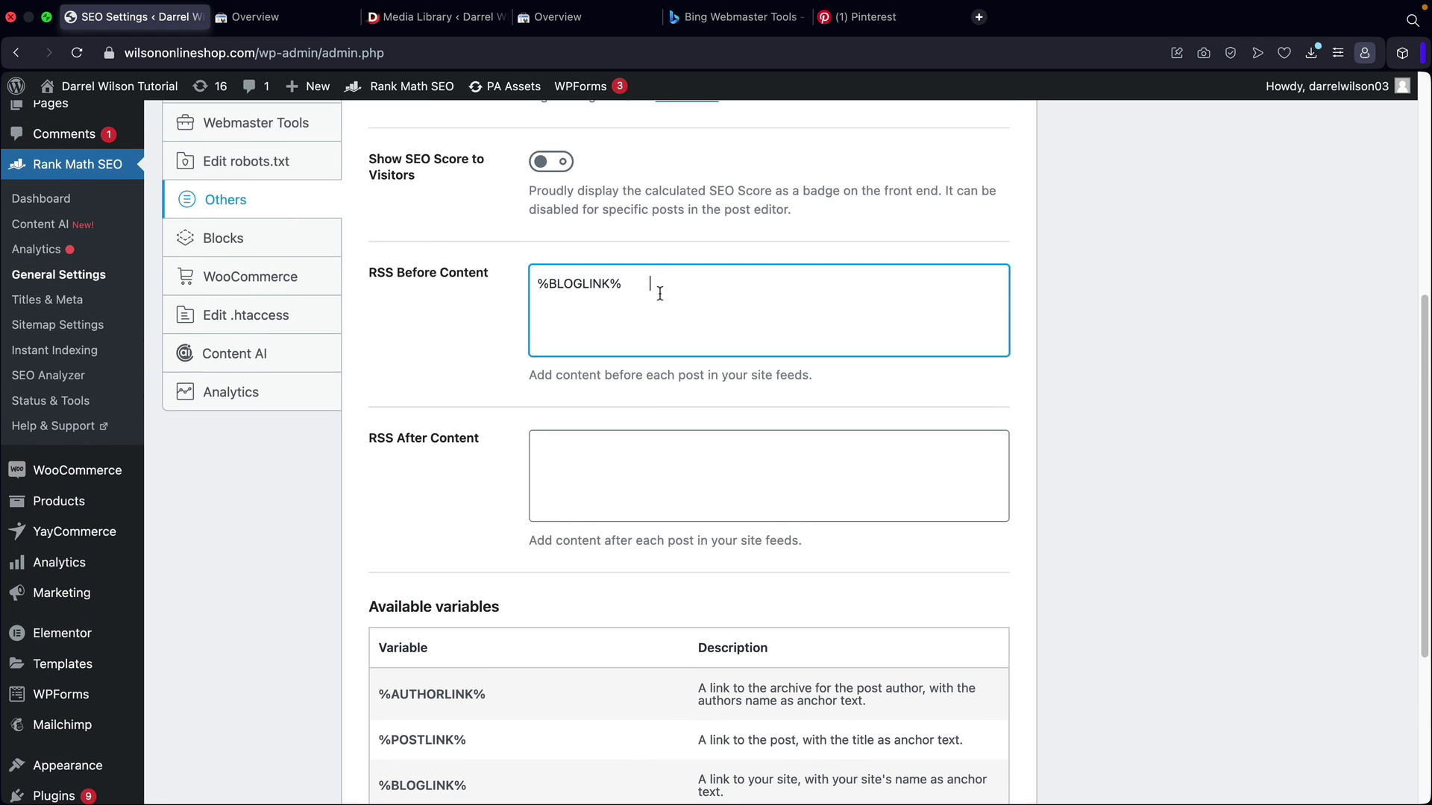
pyautogui.rightClick(549, 299)
pyautogui.click(589, 440)
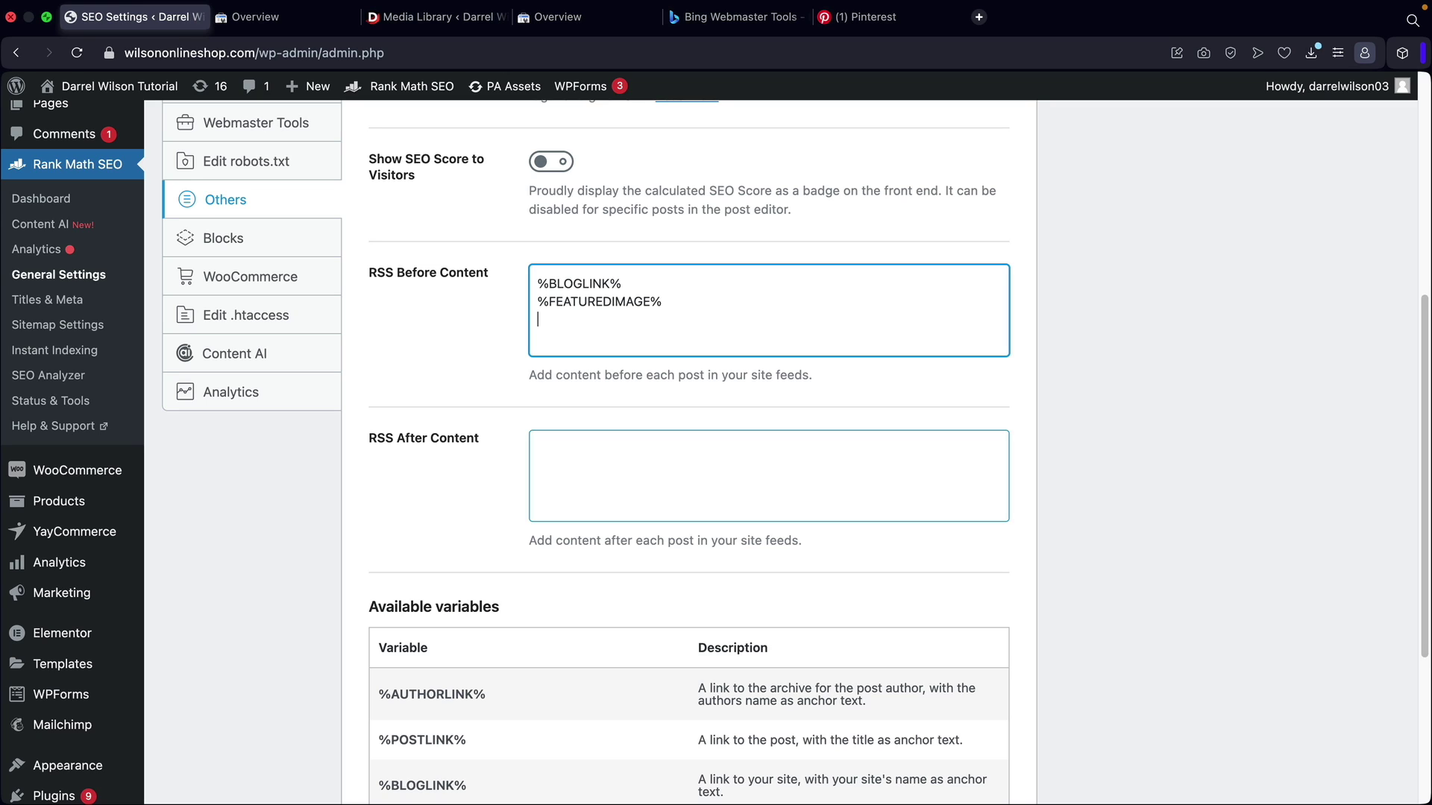
# Copy the %POSTLINK% variable and add it as the third line of RSS Before Content, without leading spaces.
pyautogui.tripleClick(424, 741)
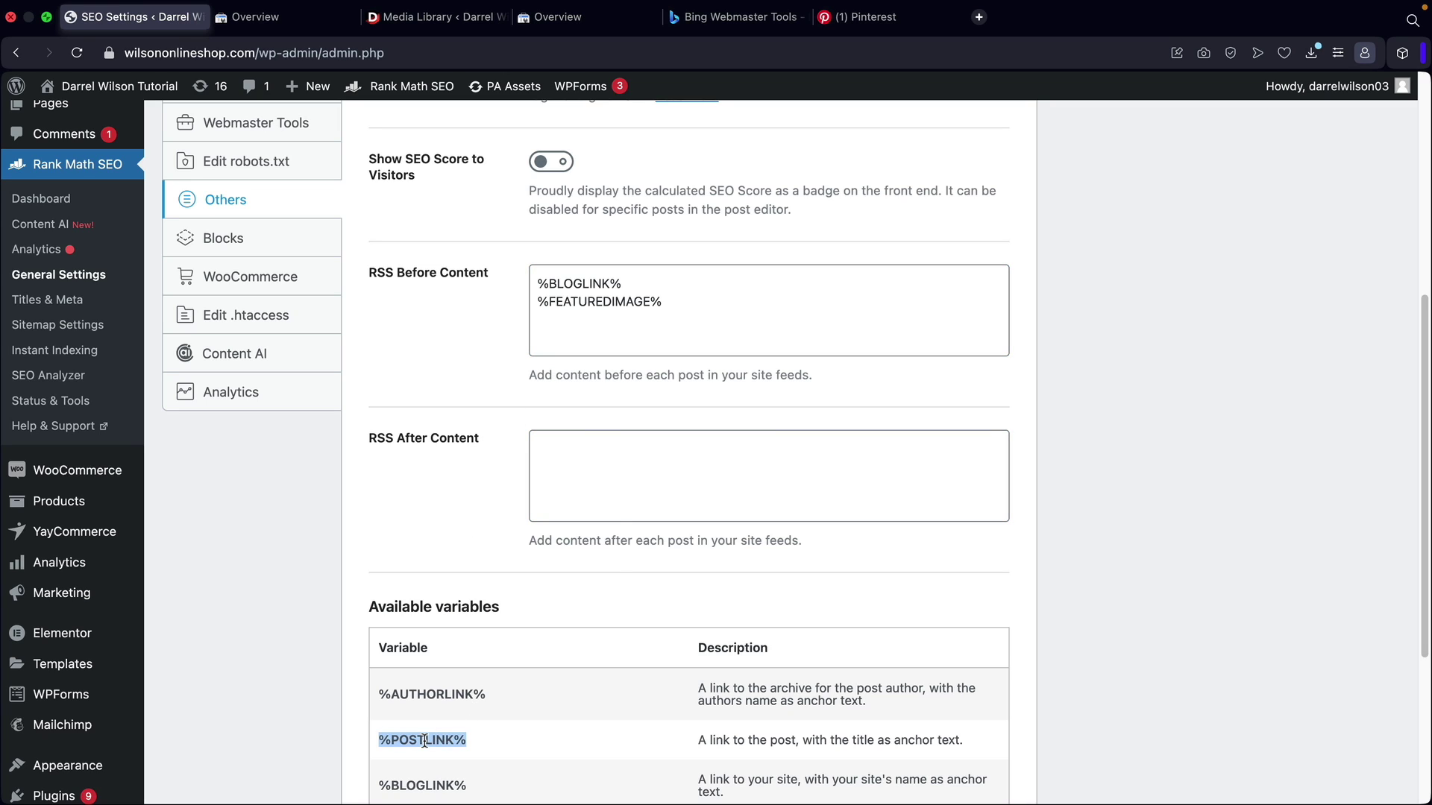
pyautogui.rightClick(424, 741)
pyautogui.click(492, 579)
pyautogui.click(578, 327)
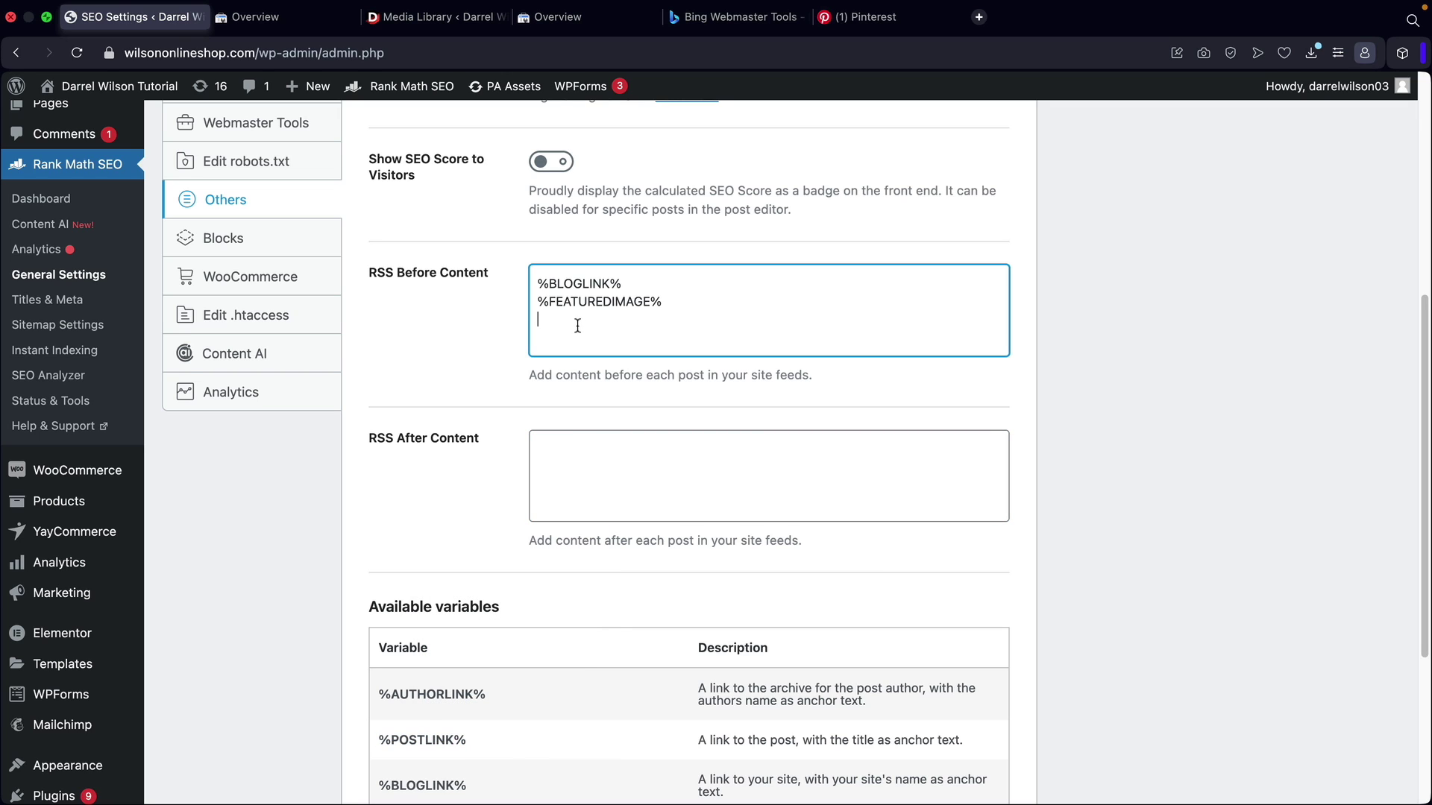
pyautogui.rightClick(559, 322)
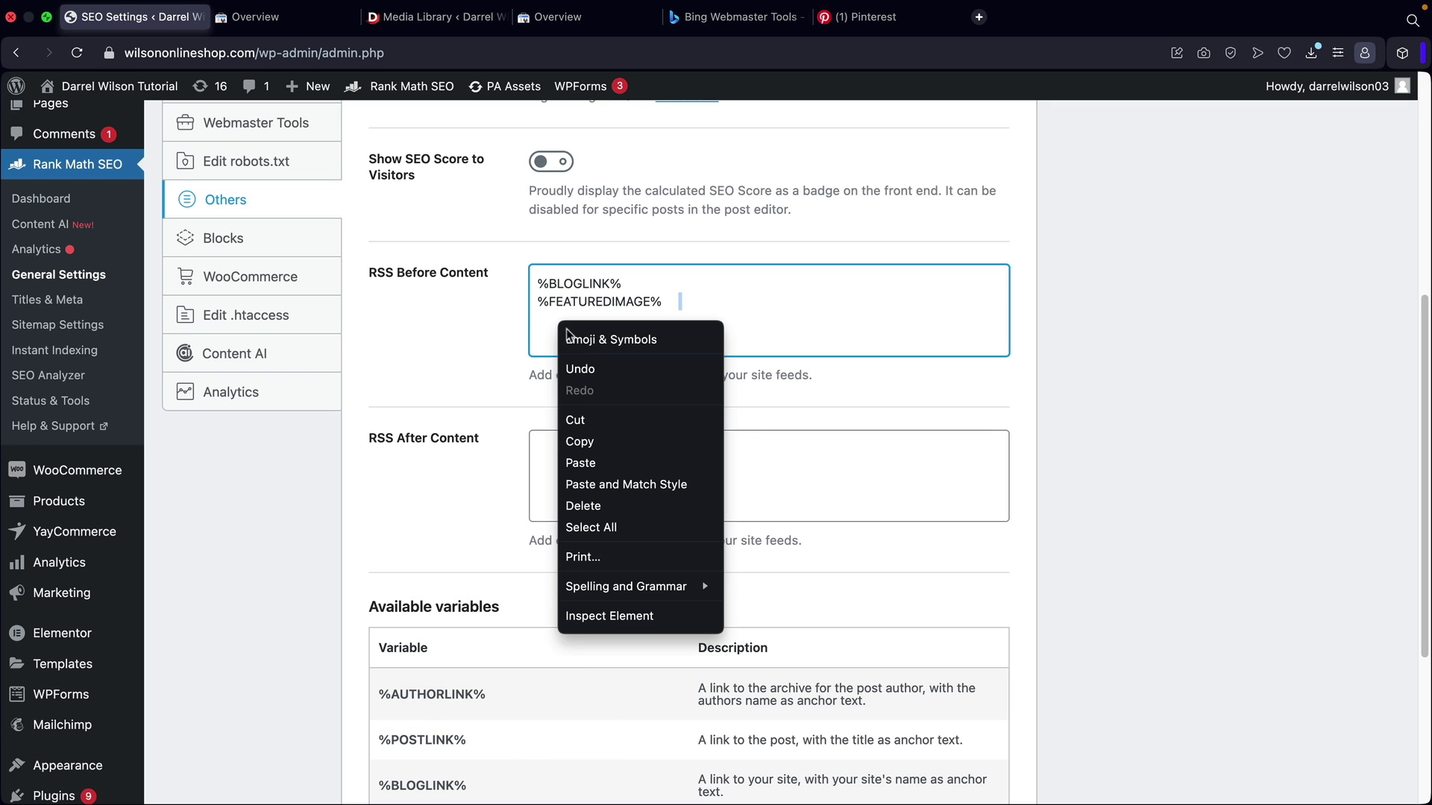
pyautogui.click(602, 464)
pyautogui.click(664, 302)
pyautogui.press('Return')
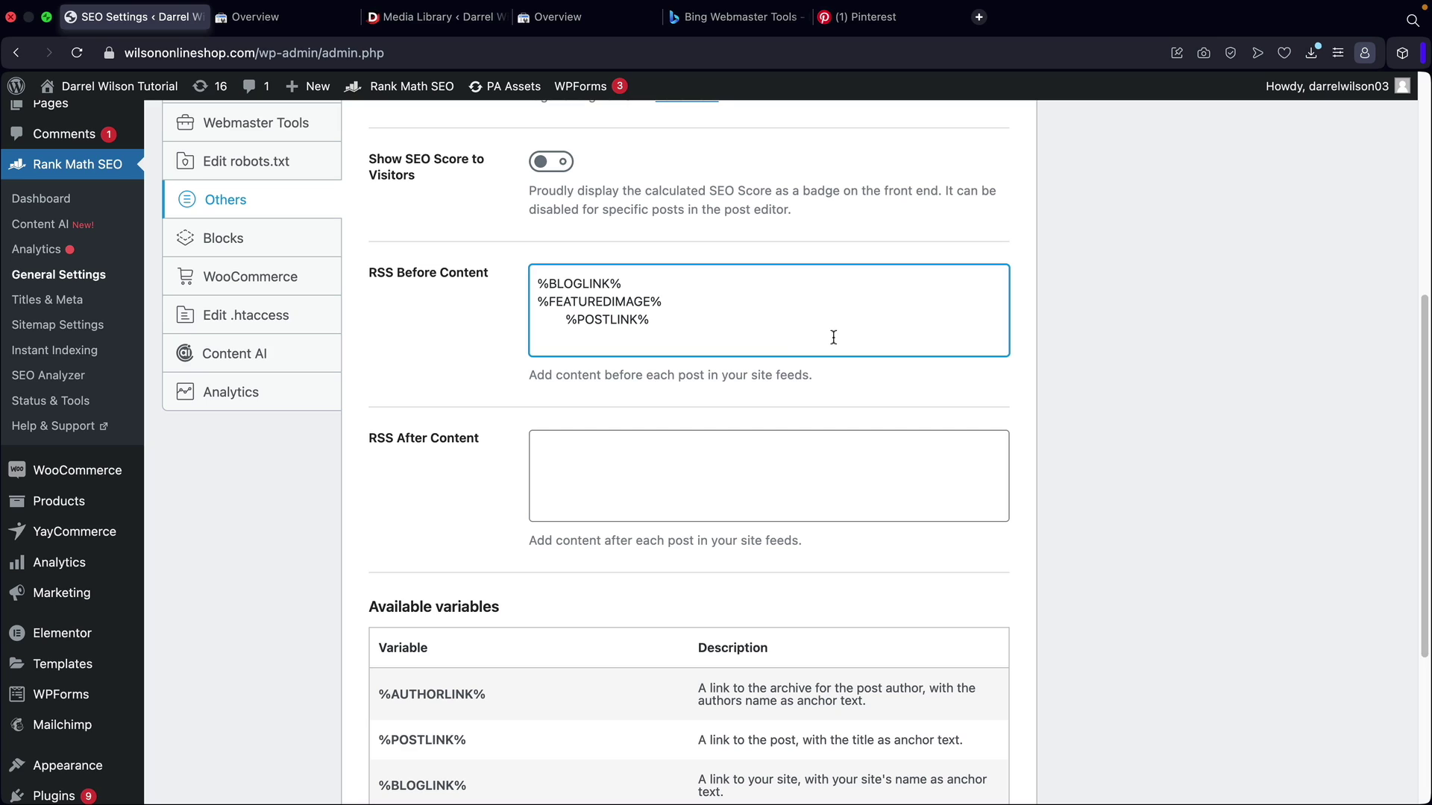
pyautogui.press('BackSpace')
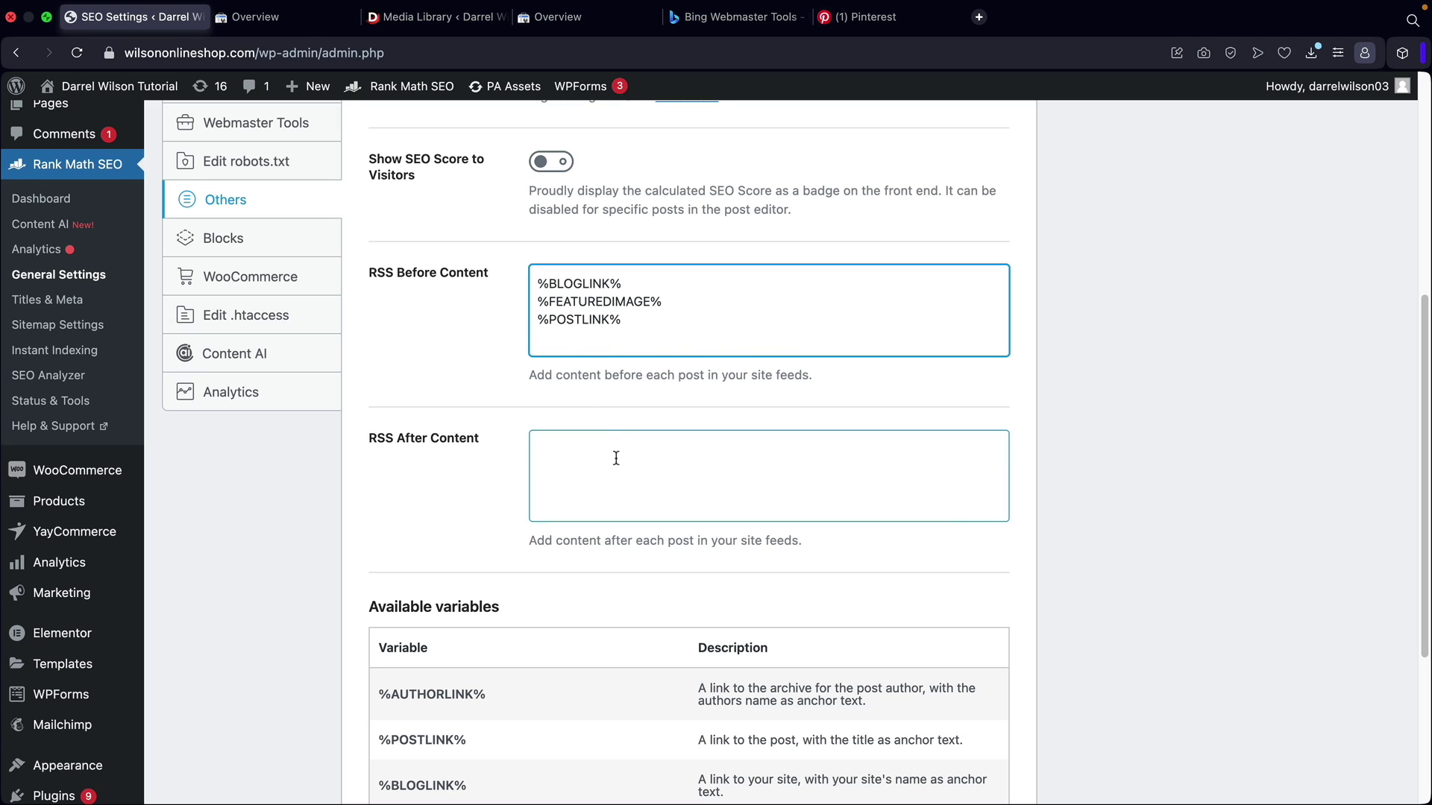
# Start the RSS After Content text with "This post %POSTLINK%", copying the variable from the Available variables table.
pyautogui.click(710, 473)
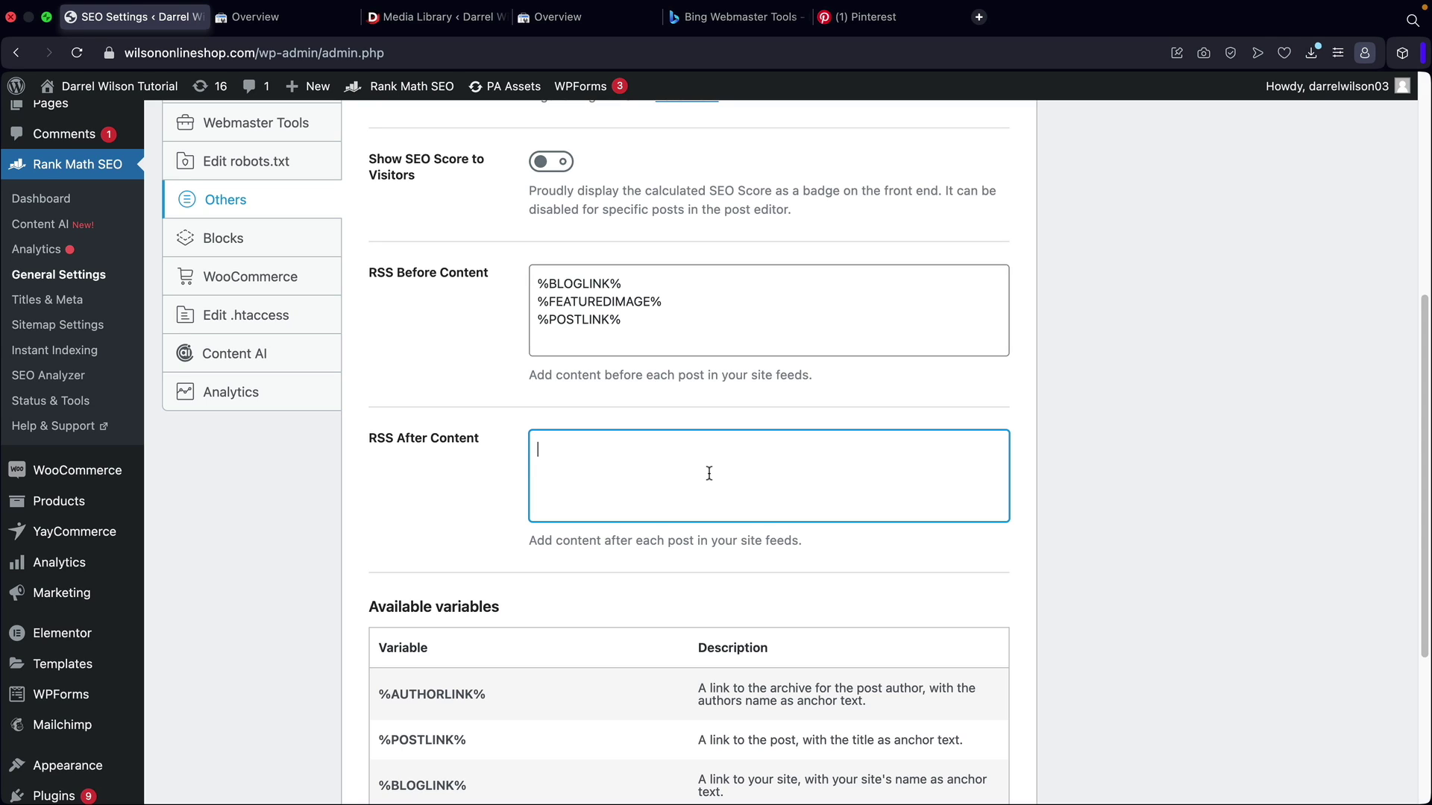
pyautogui.write('This po')
pyautogui.moveTo(470, 740); pyautogui.dragTo(378, 742)
pyautogui.rightClick(389, 739)
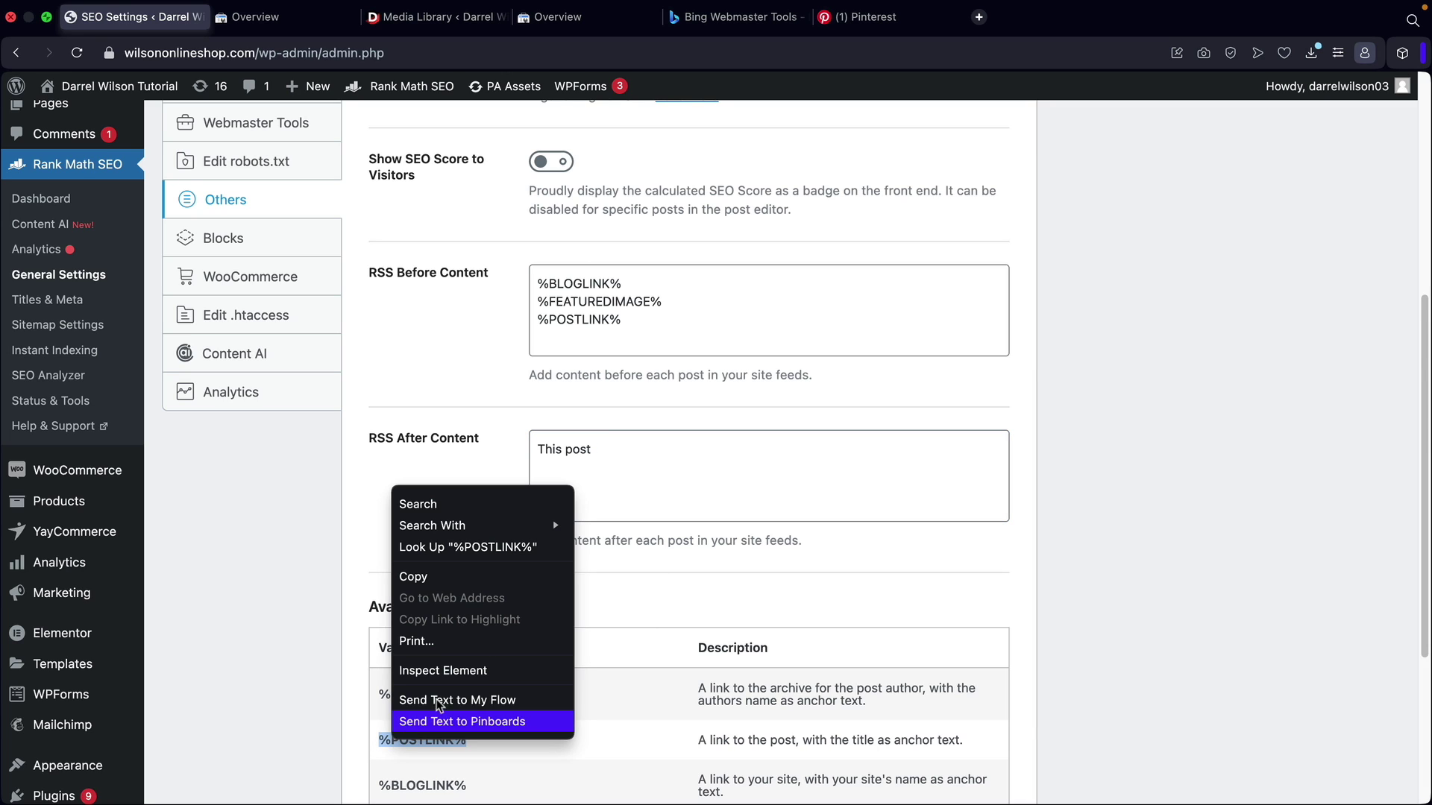
pyautogui.click(492, 576)
pyautogui.click(626, 453)
pyautogui.rightClick(626, 453)
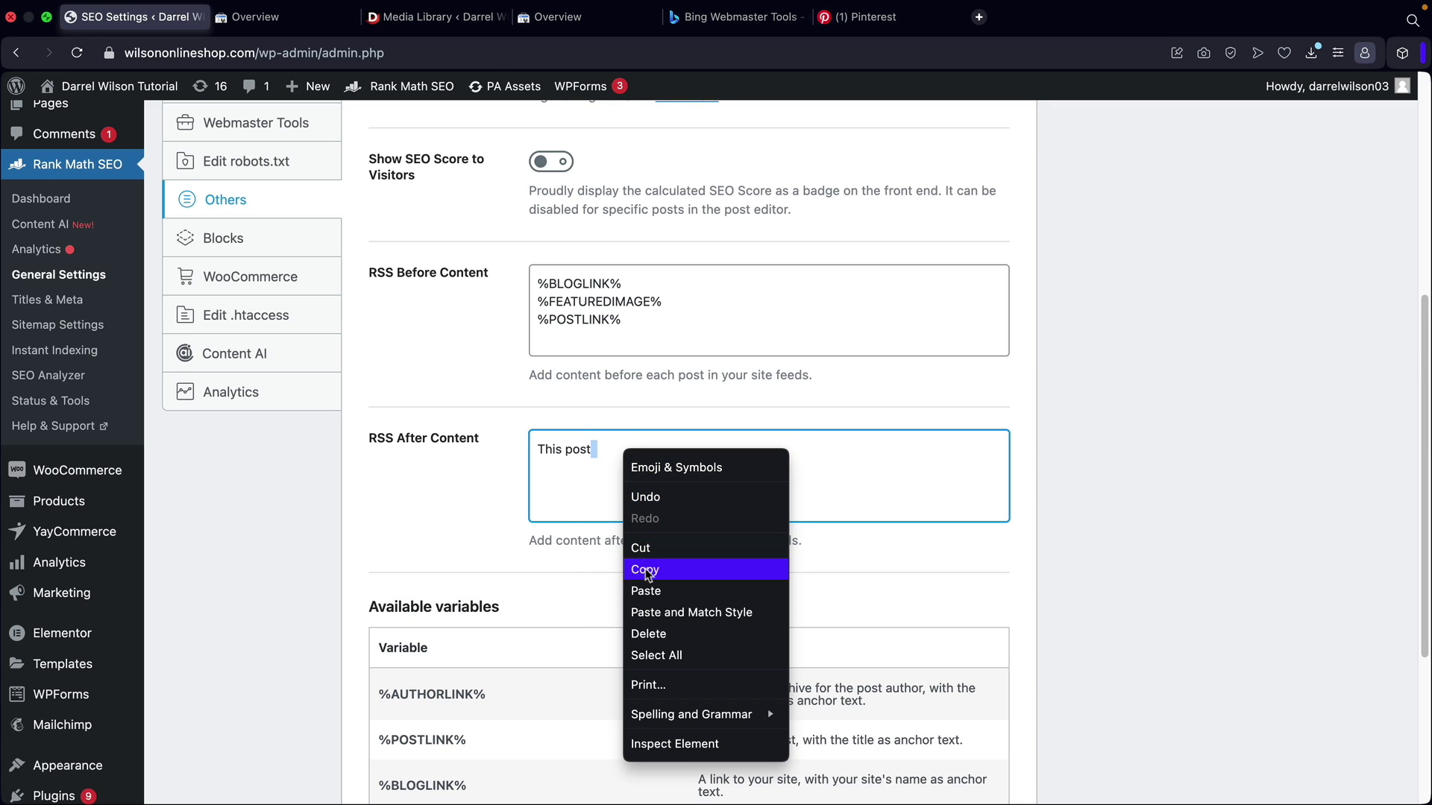
pyautogui.click(650, 591)
pyautogui.click(590, 448)
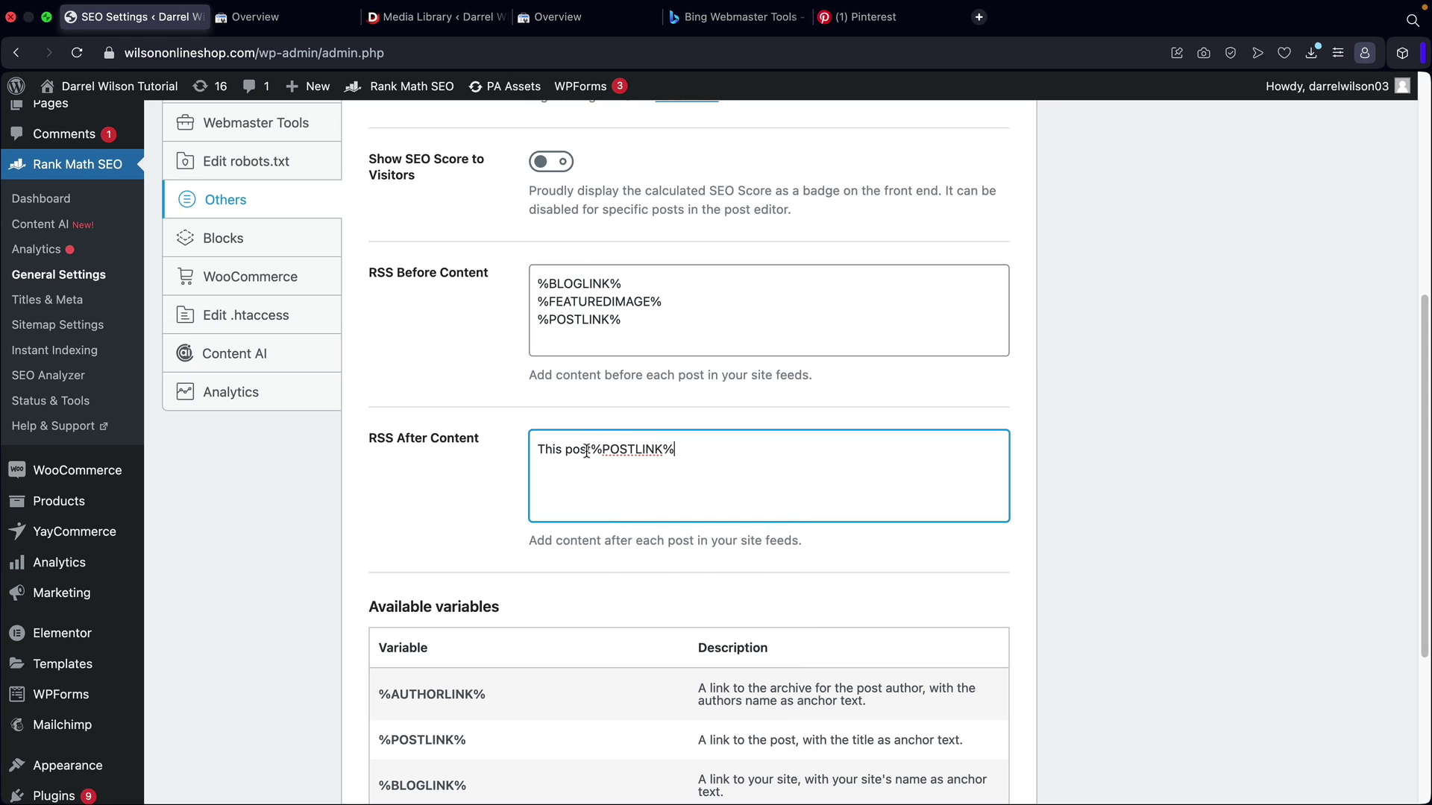
# Continue the RSS After Content text with "first appeared on %BLOGLINK% and".
pyautogui.click(733, 452)
pyautogui.write('first appea')
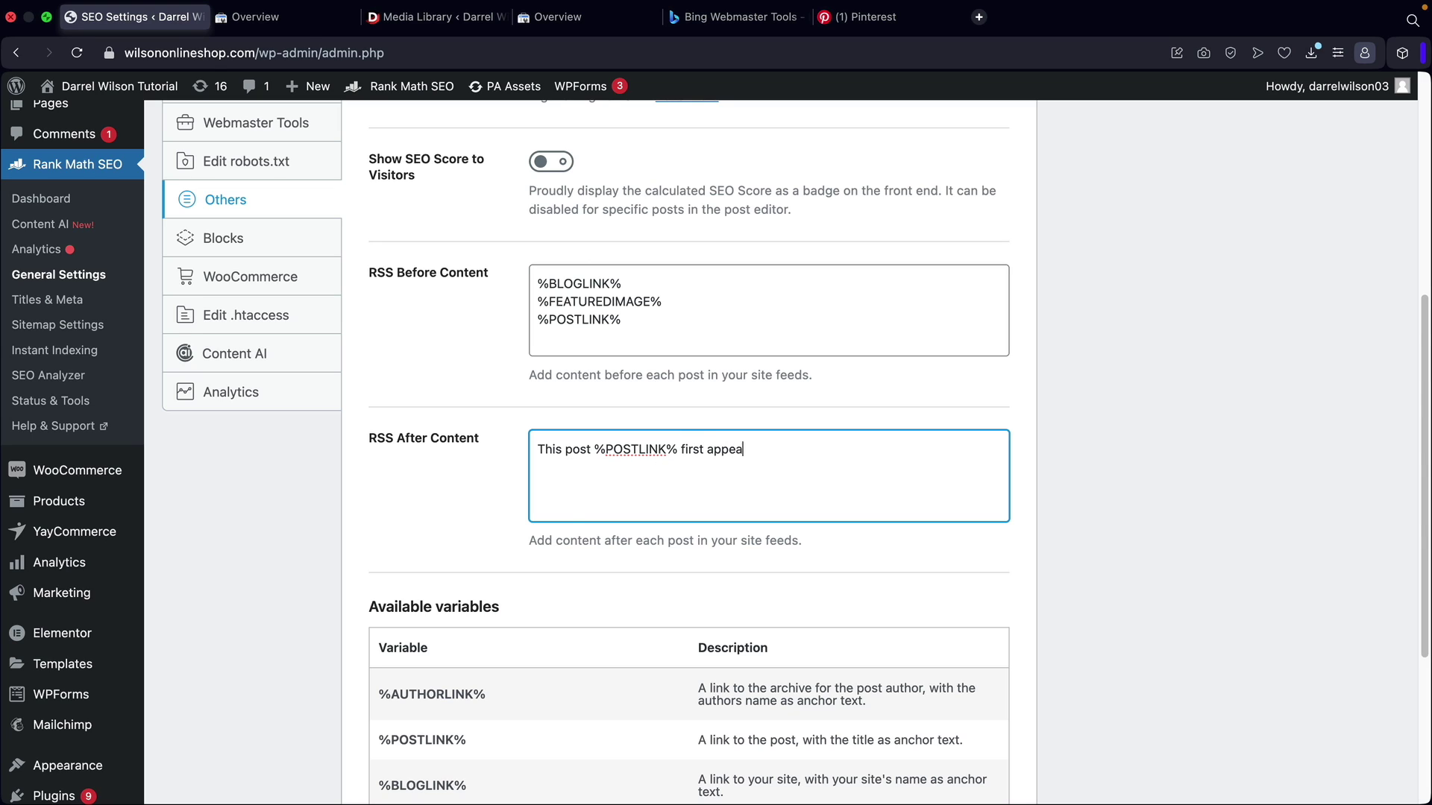
pyautogui.write('red on')
pyautogui.scroll(-1, 528, 630)
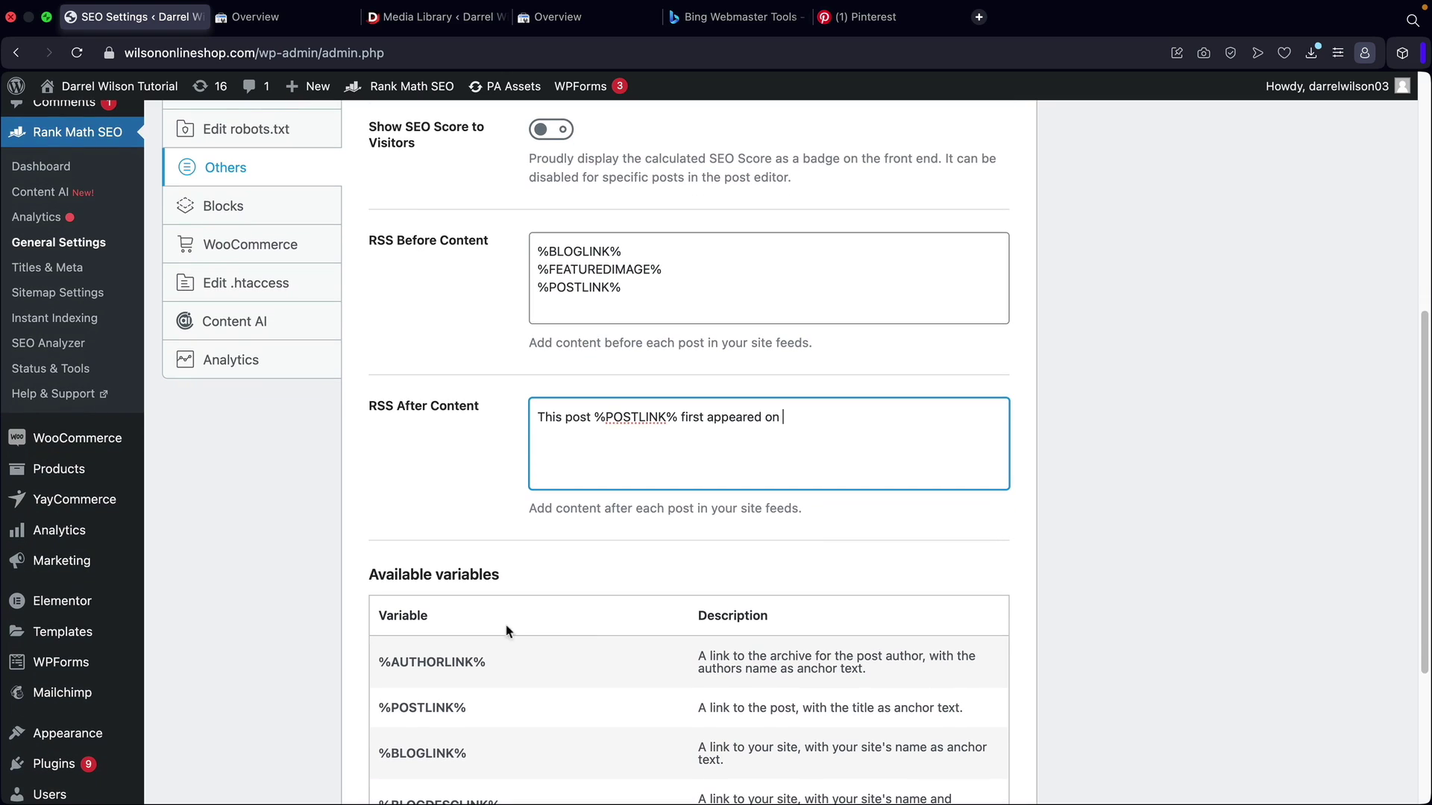
pyautogui.scroll(-1, 474, 728)
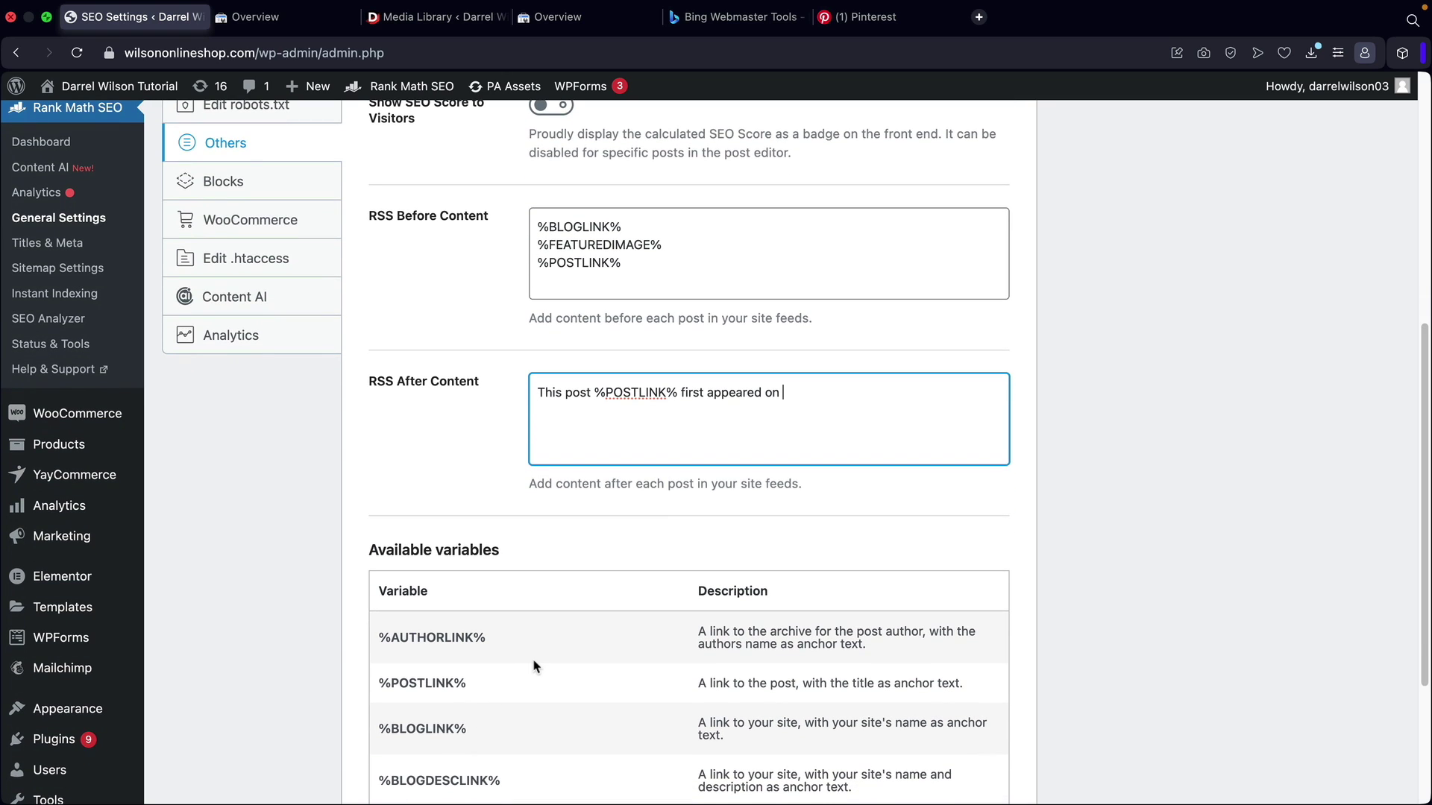
pyautogui.press('super+v')
pyautogui.write('and ')
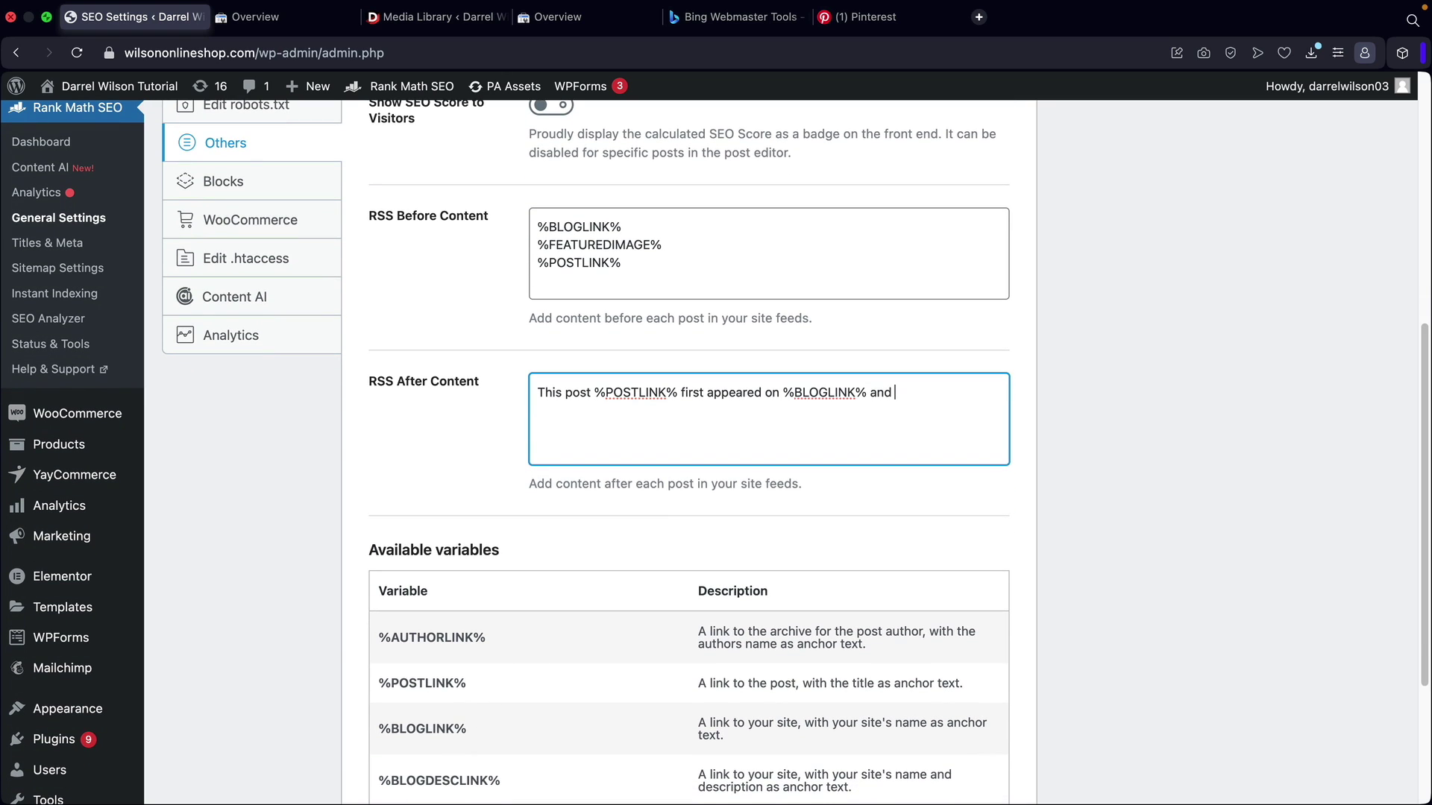
# Complete the RSS After Content text with "is written by %AUTHORLINK%" and save the settings.
pyautogui.write('is written by')
pyautogui.tripleClick(453, 637)
pyautogui.rightClick(475, 636)
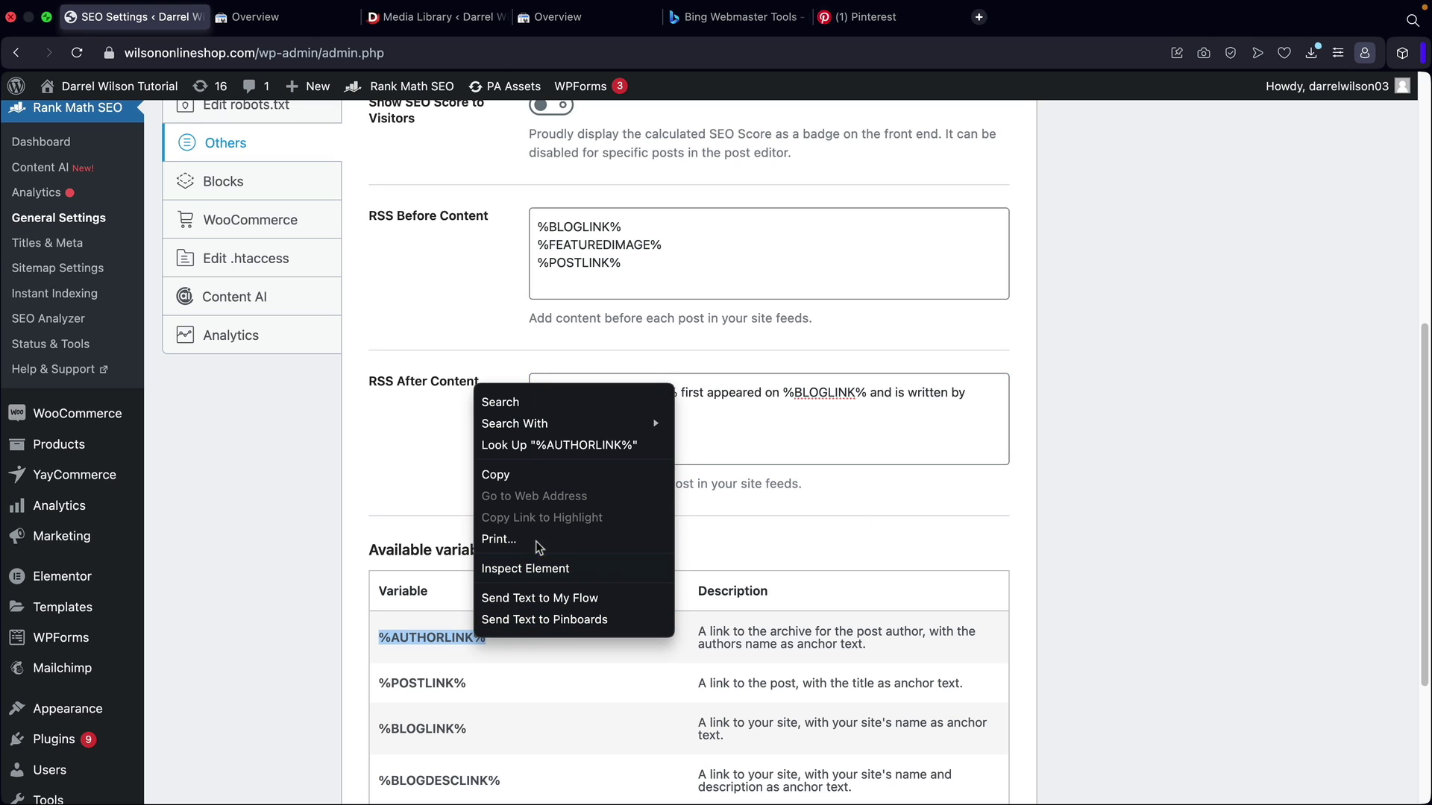
pyautogui.click(534, 476)
pyautogui.click(604, 409)
pyautogui.rightClick(983, 409)
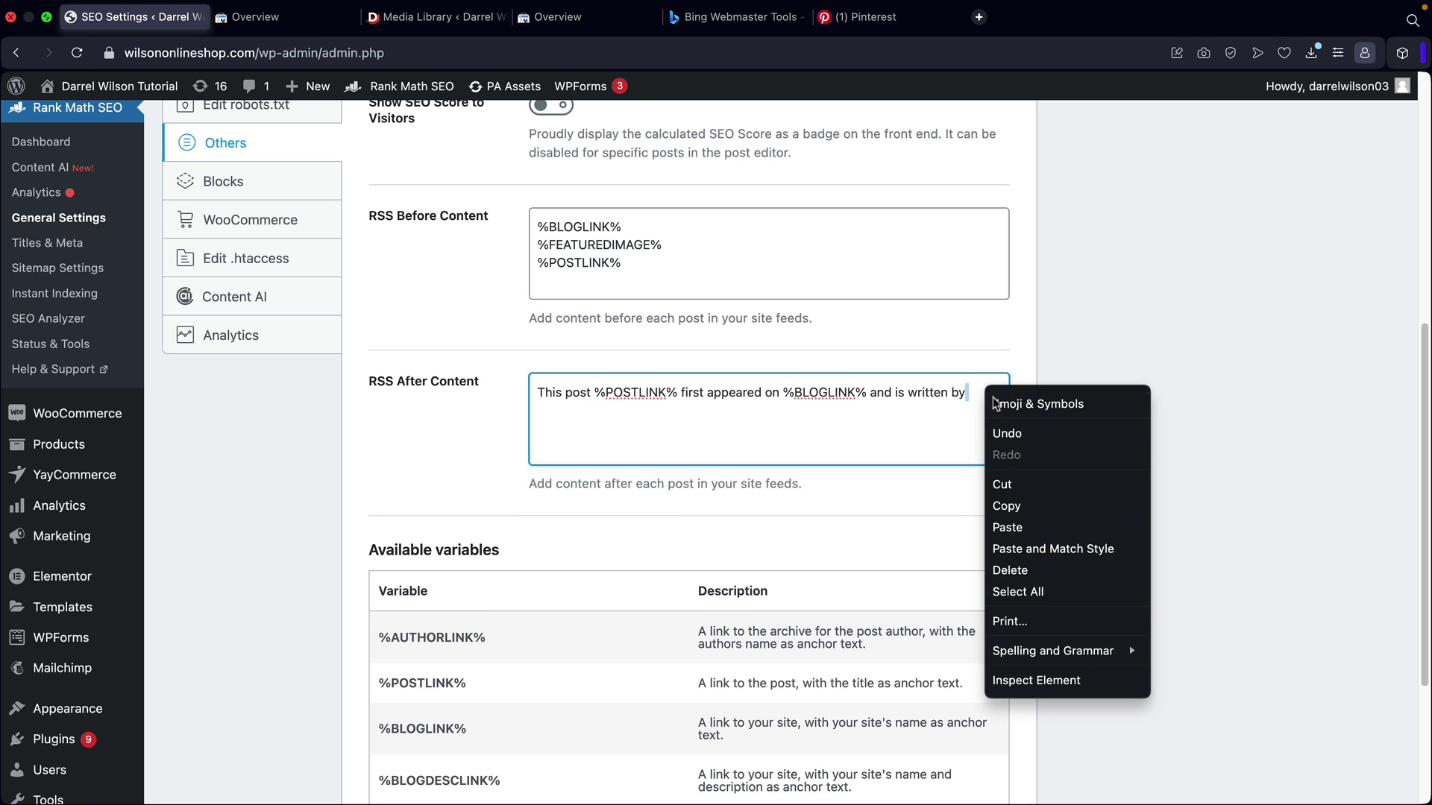
pyautogui.click(1022, 531)
pyautogui.click(561, 411)
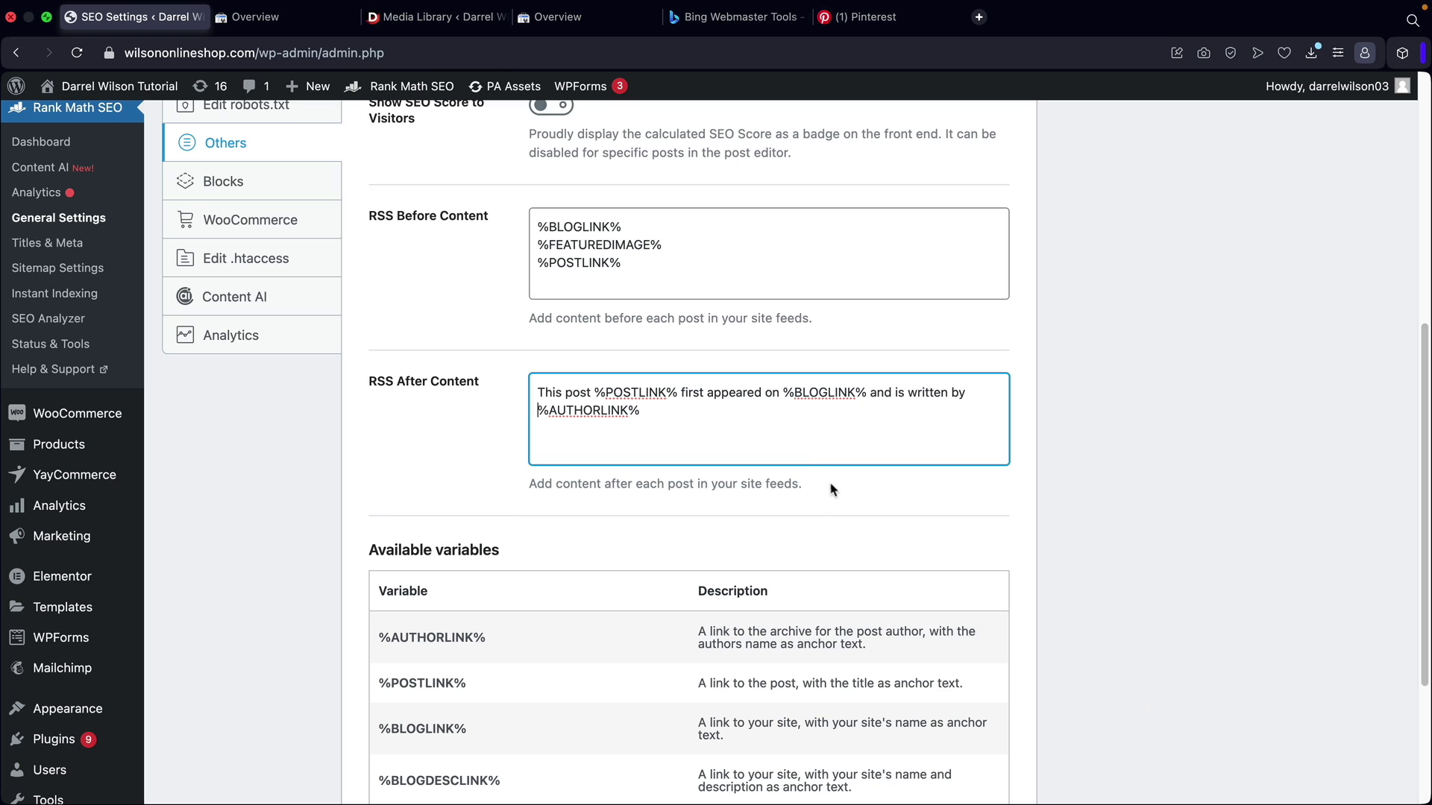
pyautogui.scroll(1, 716, 388)
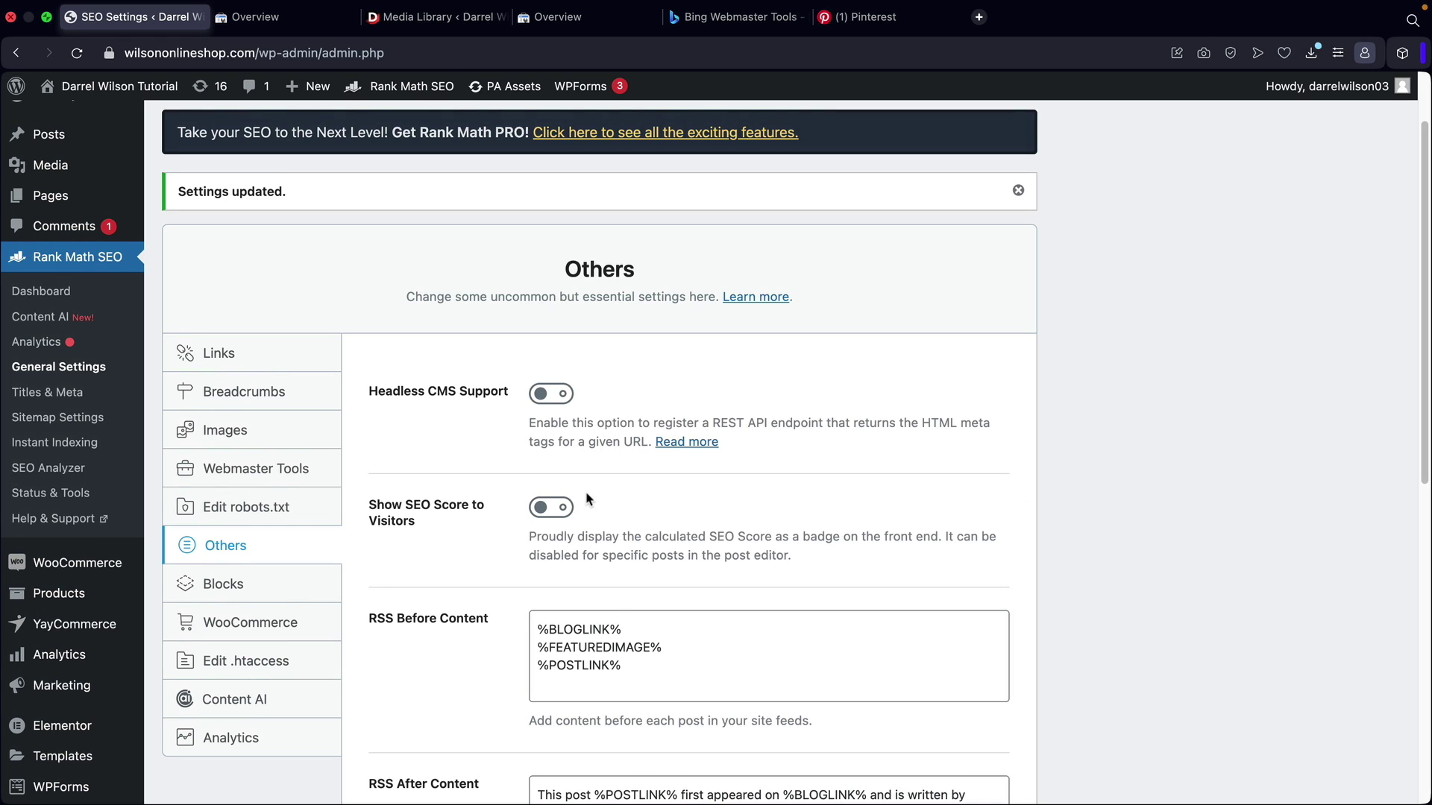
# Switch to CodeCanyon's best-selling WordPress plugins list and open the WordPress Automatic Plugin page.
pyautogui.scroll(-4, 427, 521)
pyautogui.click(426, 515)
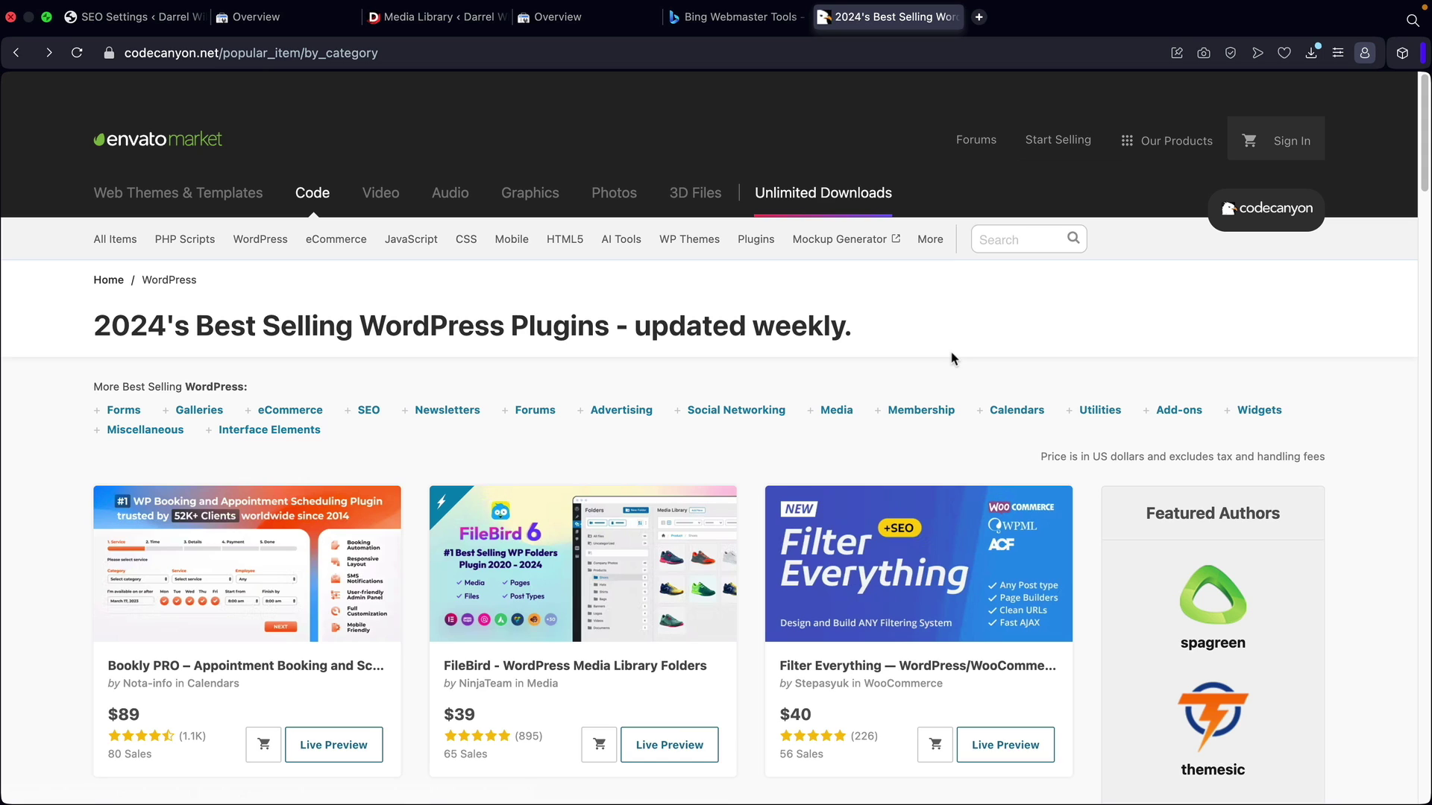
pyautogui.scroll(-4, 813, 355)
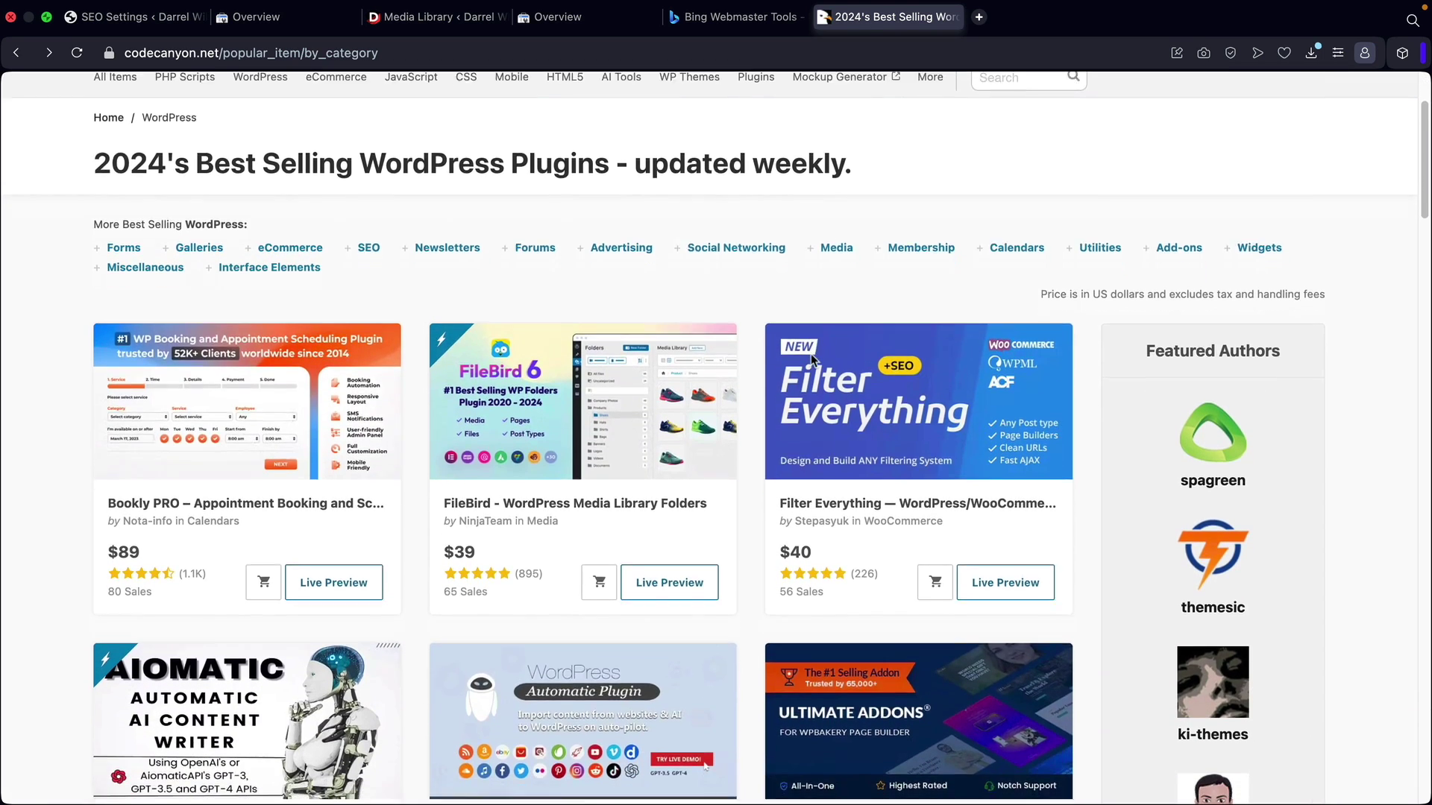
pyautogui.scroll(-4, 812, 353)
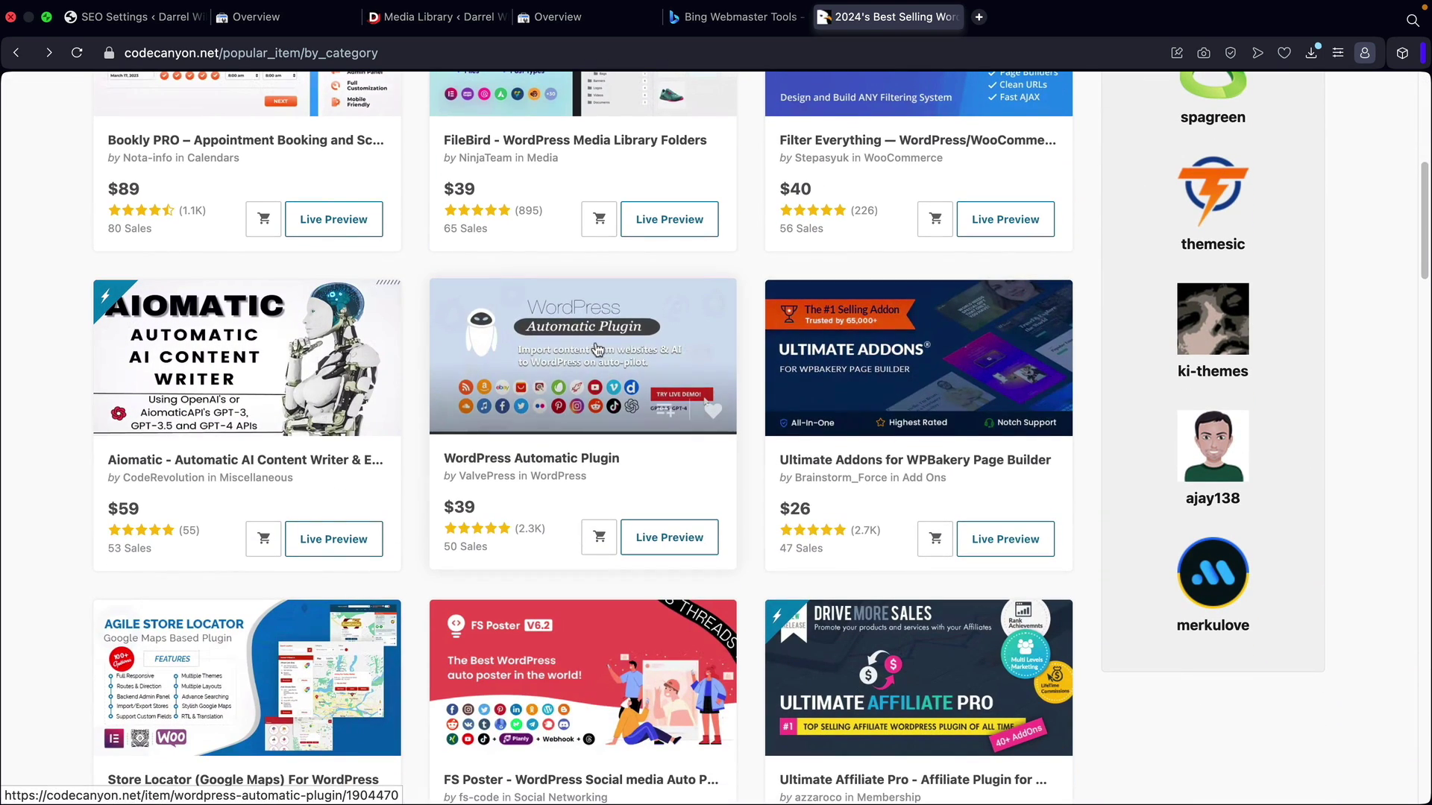
pyautogui.click(494, 464)
# Read the WordPress Automatic Plugin description, especially its posting from other websites and from RSS feeds.
pyautogui.scroll(-1, 170, 421)
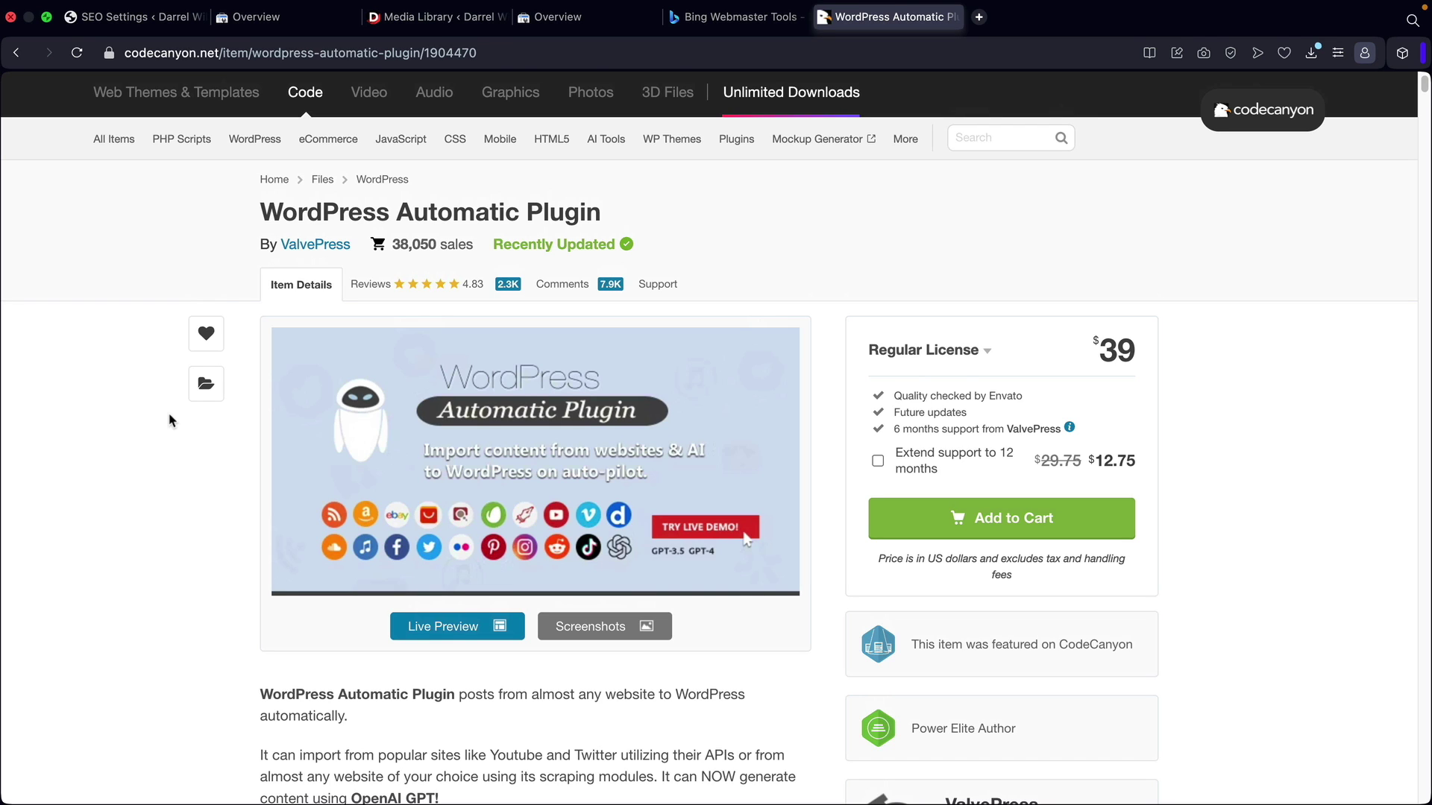
pyautogui.scroll(-1, 237, 496)
pyautogui.scroll(-2, 238, 492)
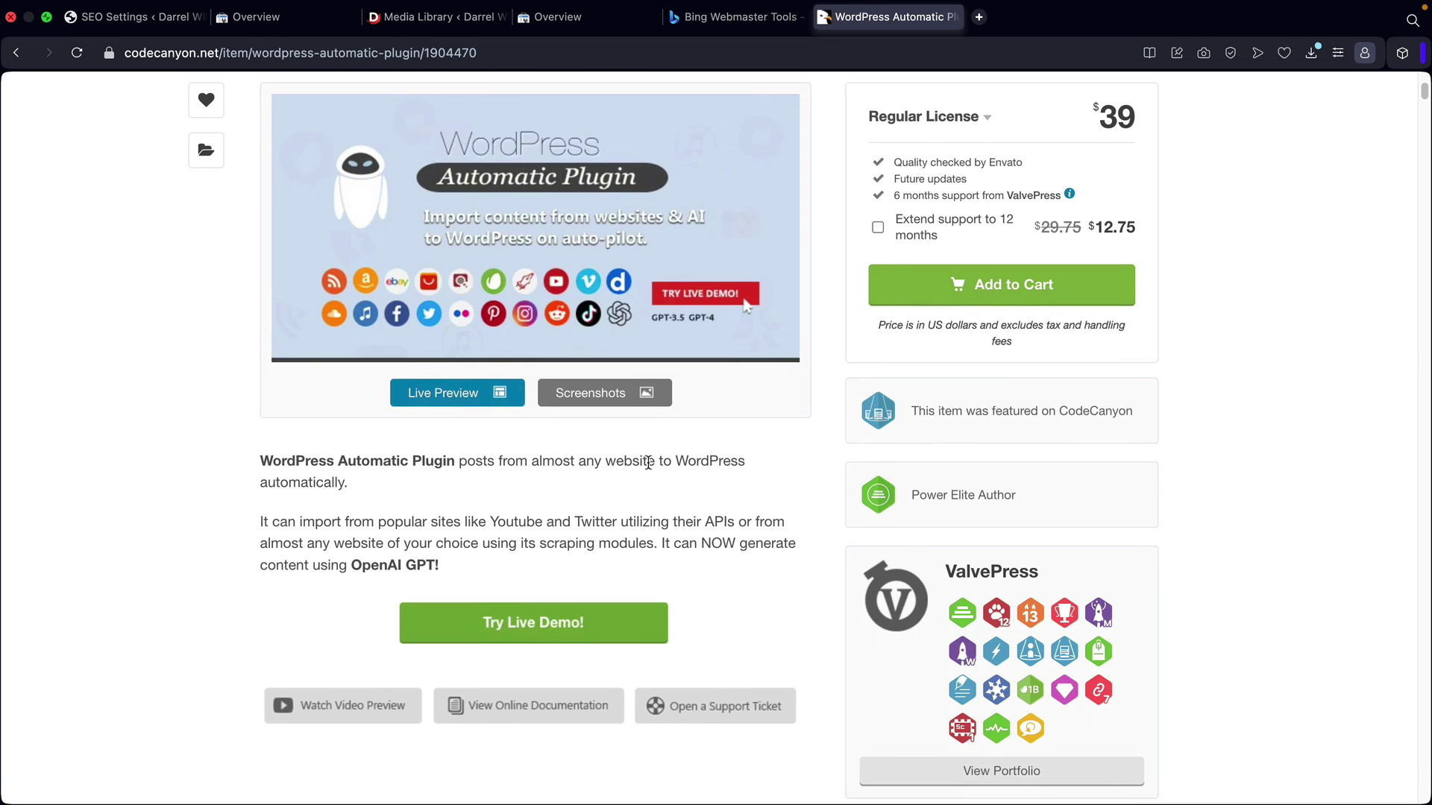
pyautogui.moveTo(513, 460); pyautogui.dragTo(450, 467)
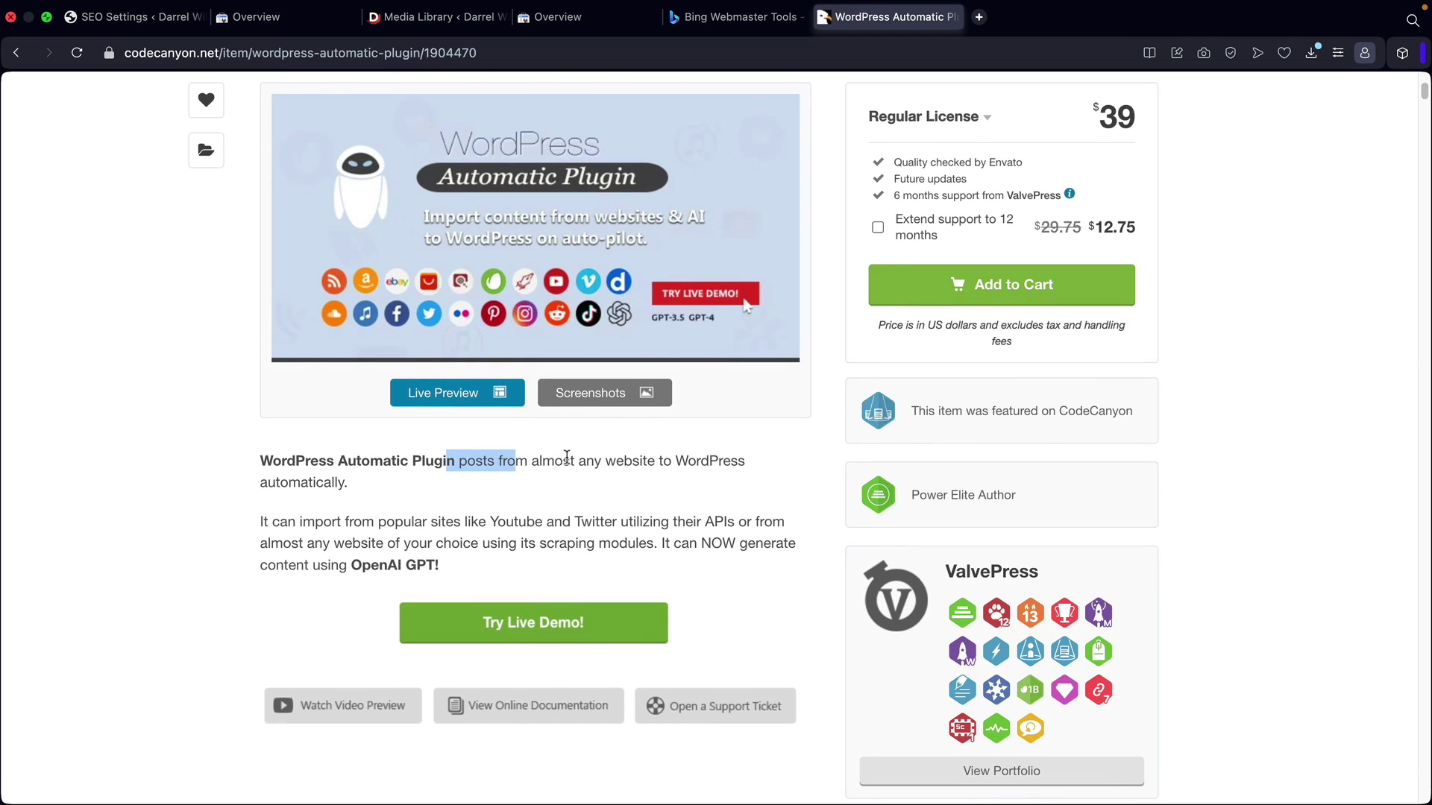
pyautogui.moveTo(574, 462); pyautogui.dragTo(748, 473)
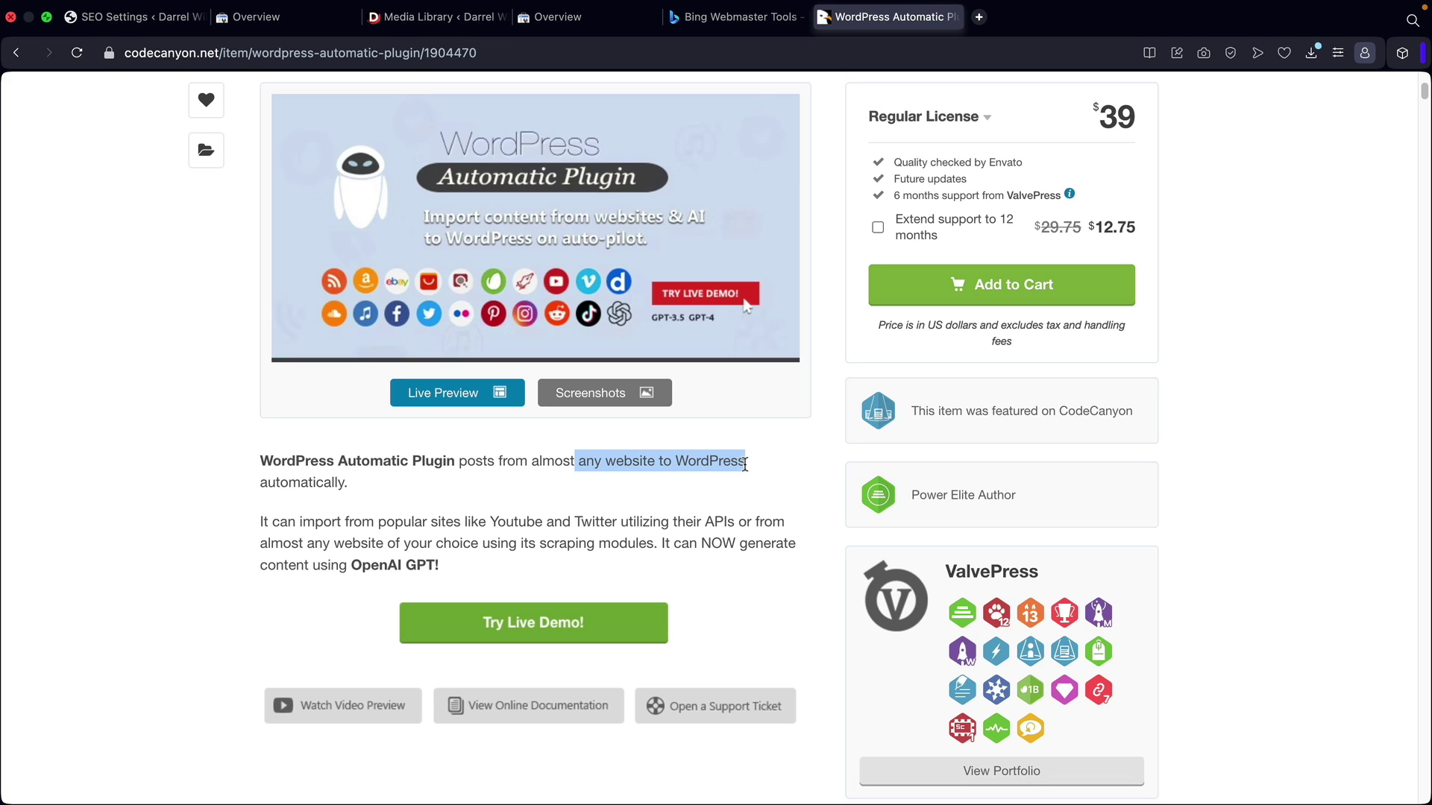
pyautogui.scroll(-10, 744, 463)
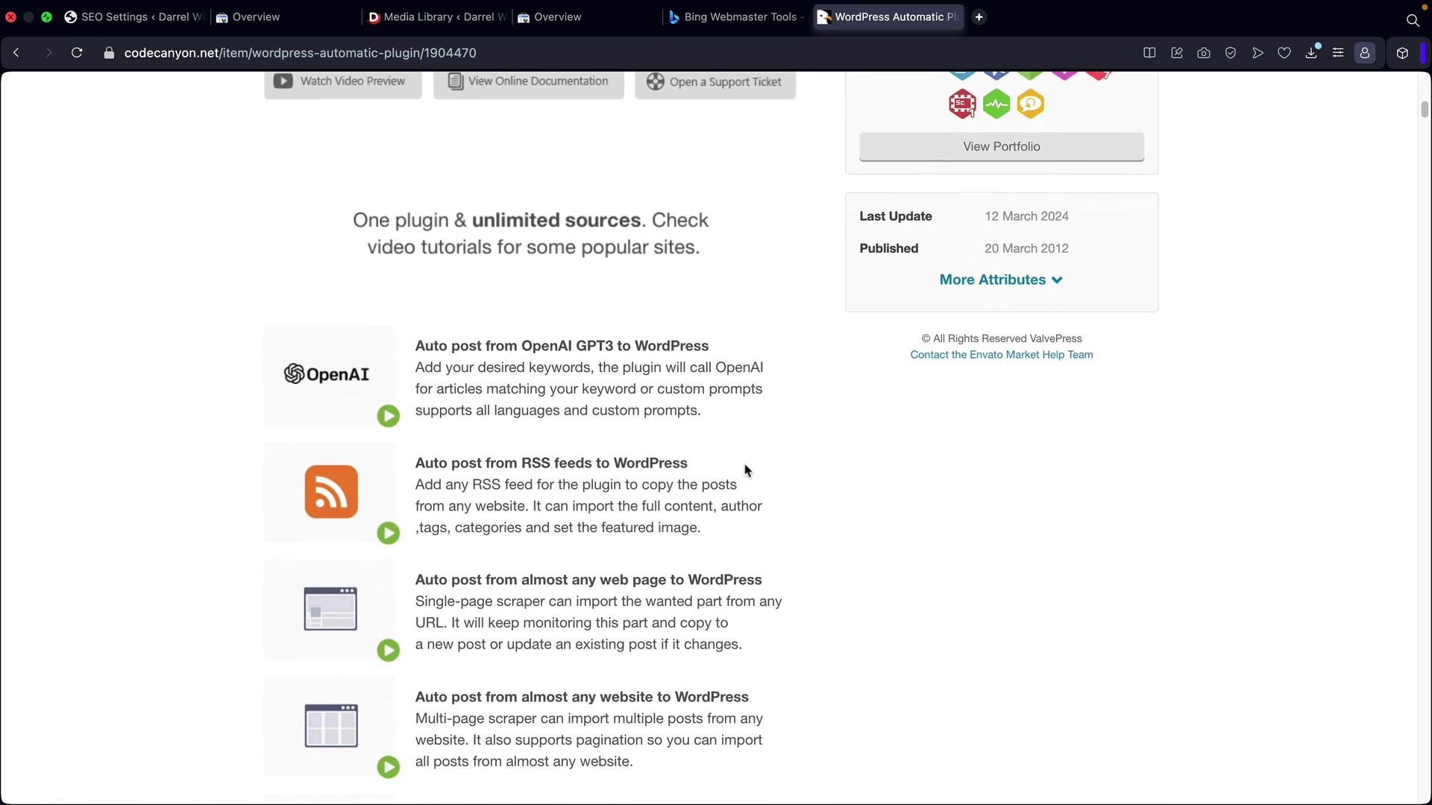
pyautogui.scroll(-2, 744, 470)
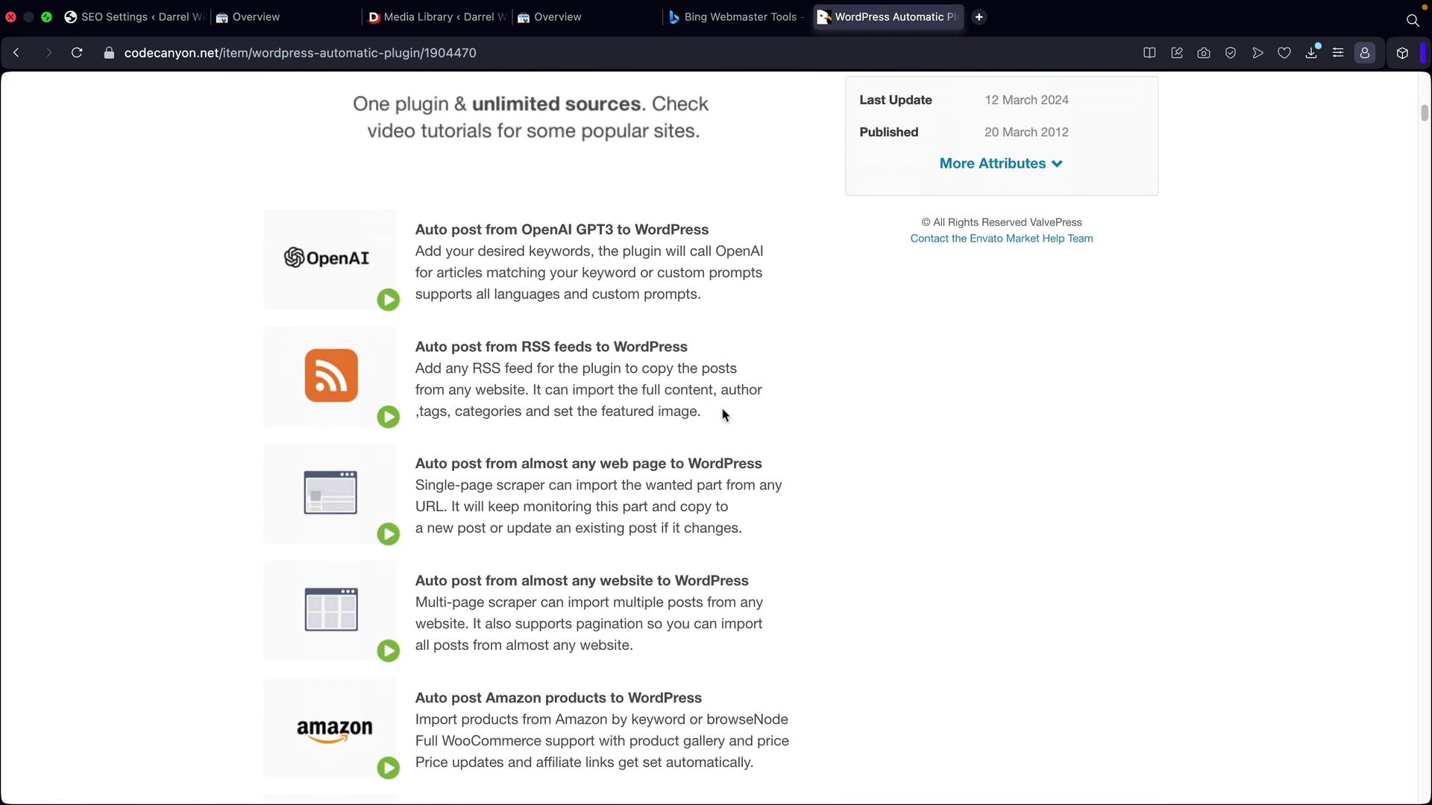
pyautogui.moveTo(701, 413); pyautogui.dragTo(414, 346)
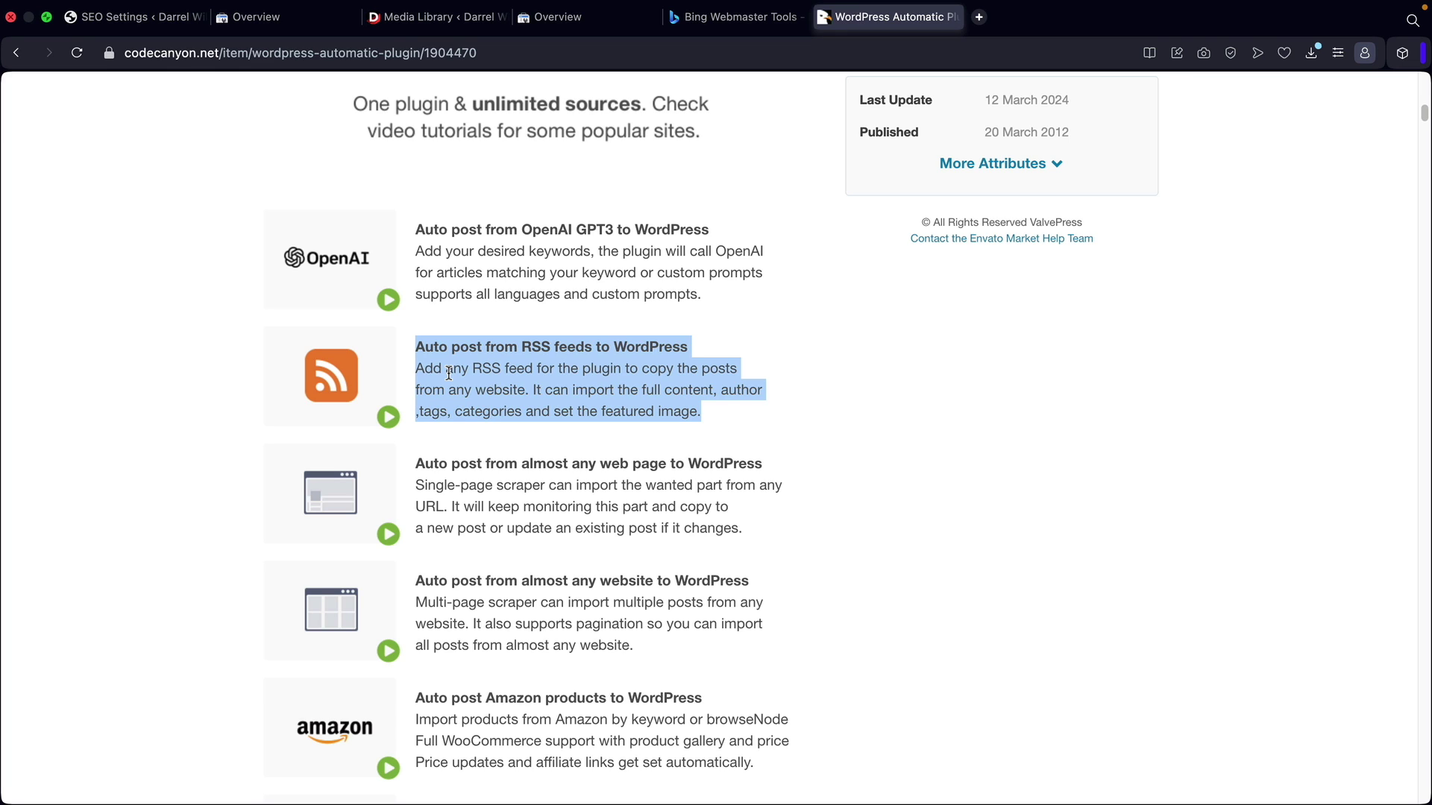
# Switch back to Rank Math's Others settings and review the RSS Before Content and RSS After Content texts.
pyautogui.click(114, 16)
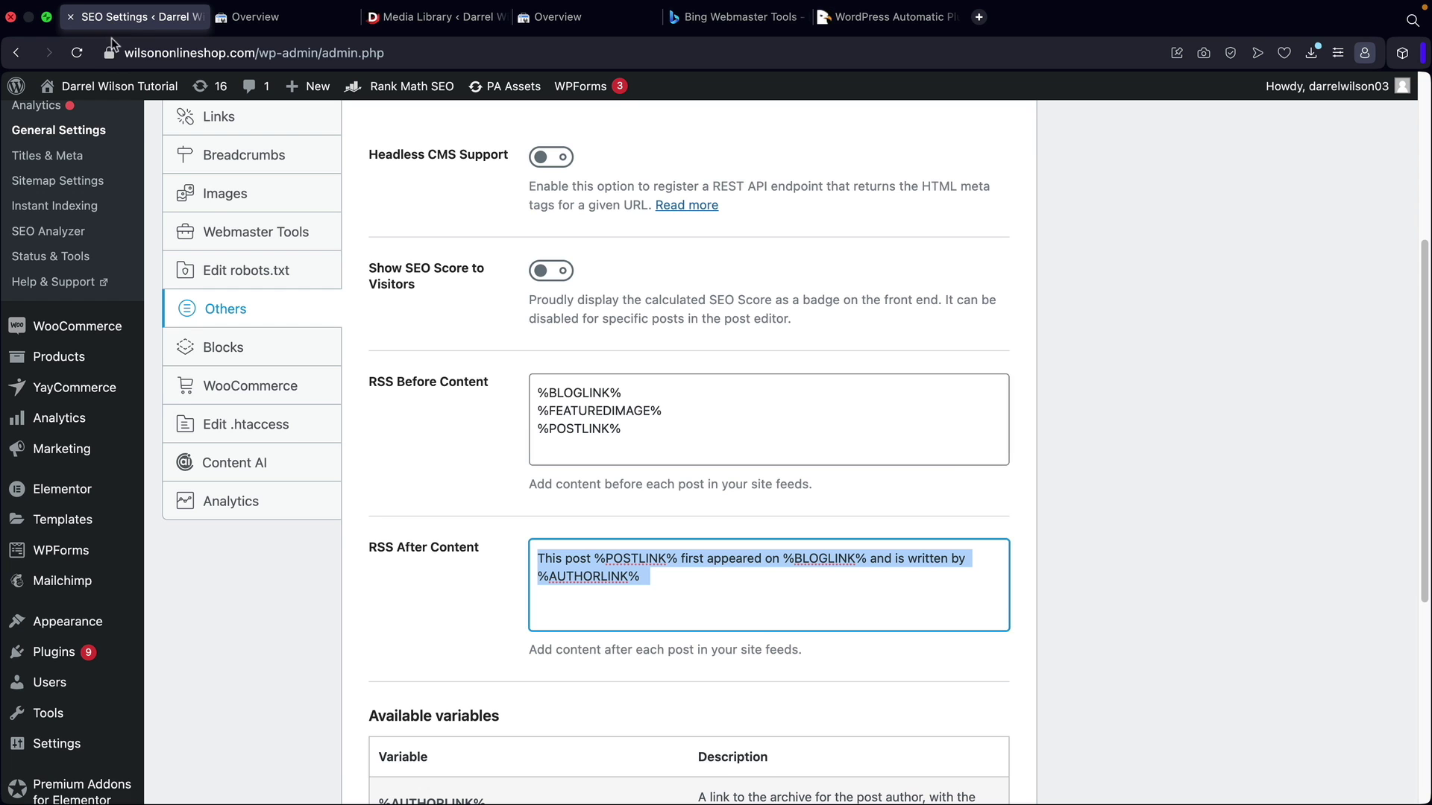
pyautogui.click(455, 465)
pyautogui.scroll(-3, 455, 464)
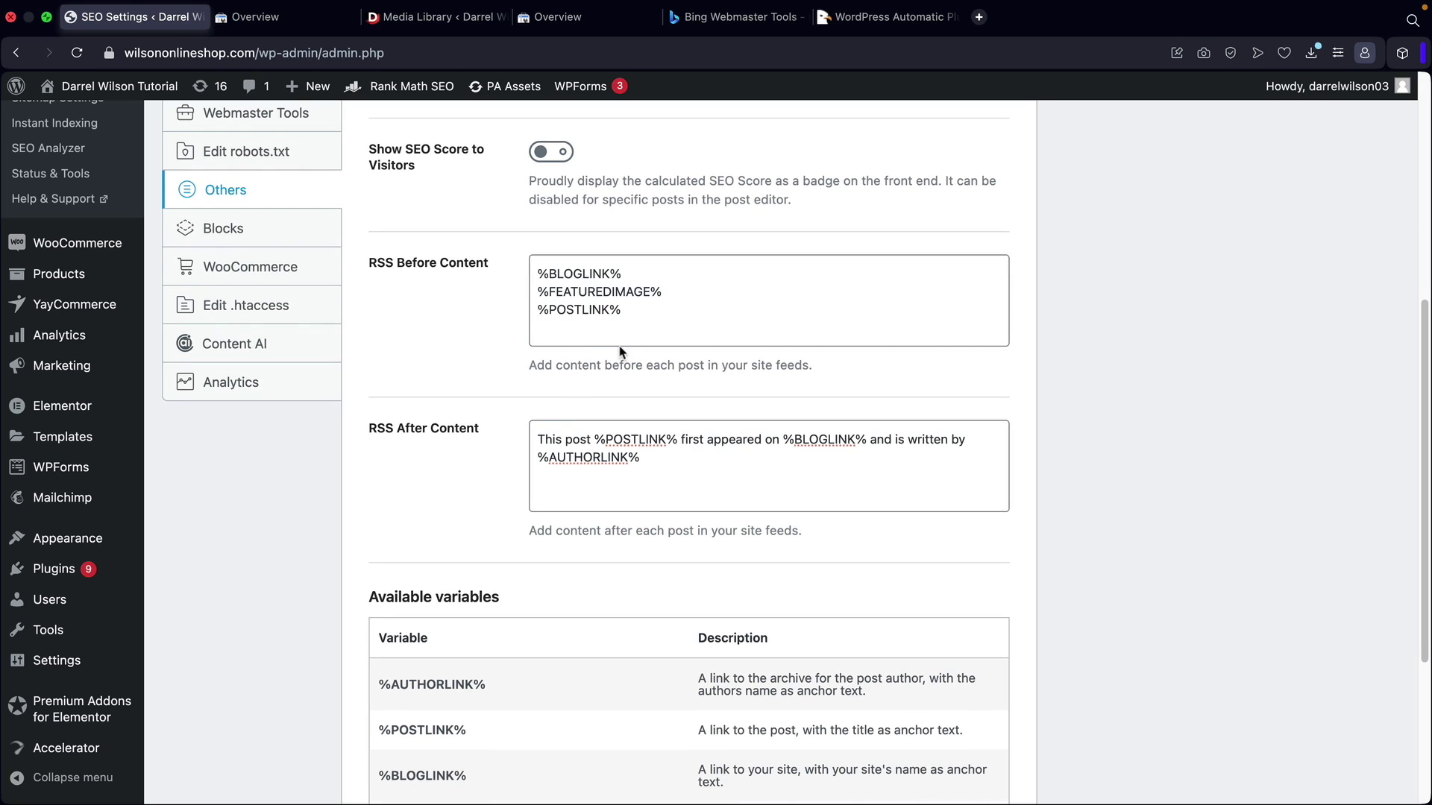
pyautogui.moveTo(677, 473); pyautogui.dragTo(530, 426)
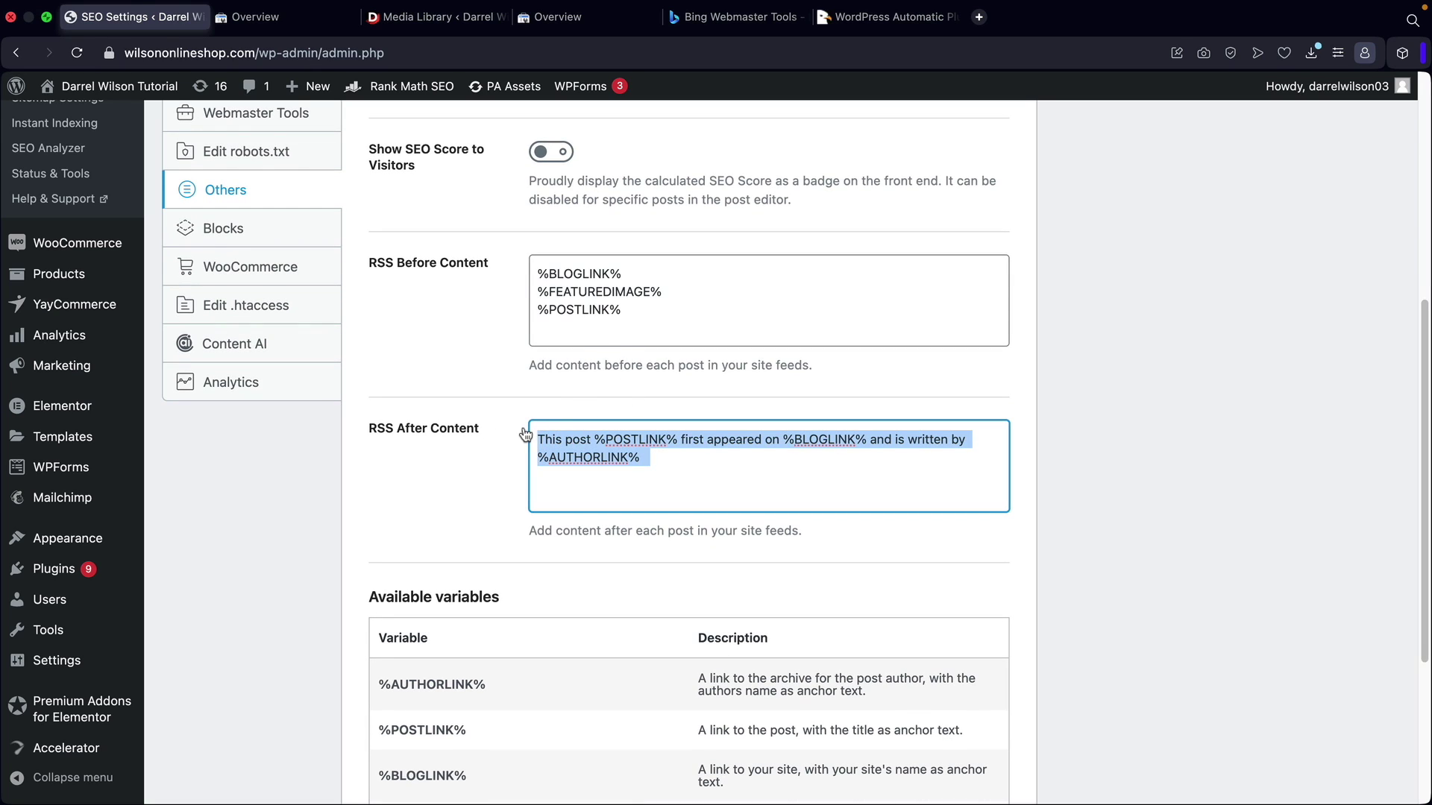
pyautogui.click(481, 385)
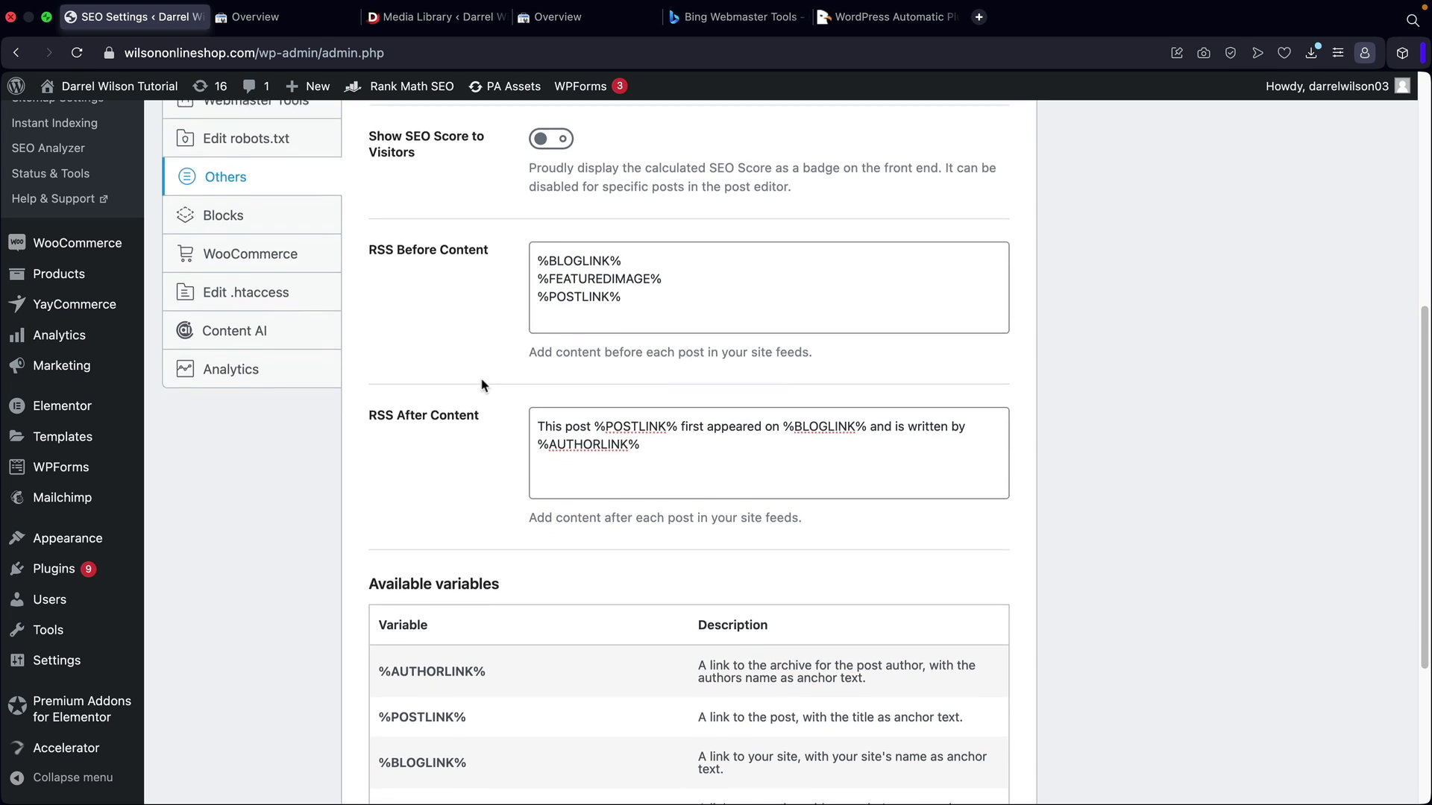
pyautogui.scroll(5, 481, 385)
pyautogui.scroll(1, 508, 550)
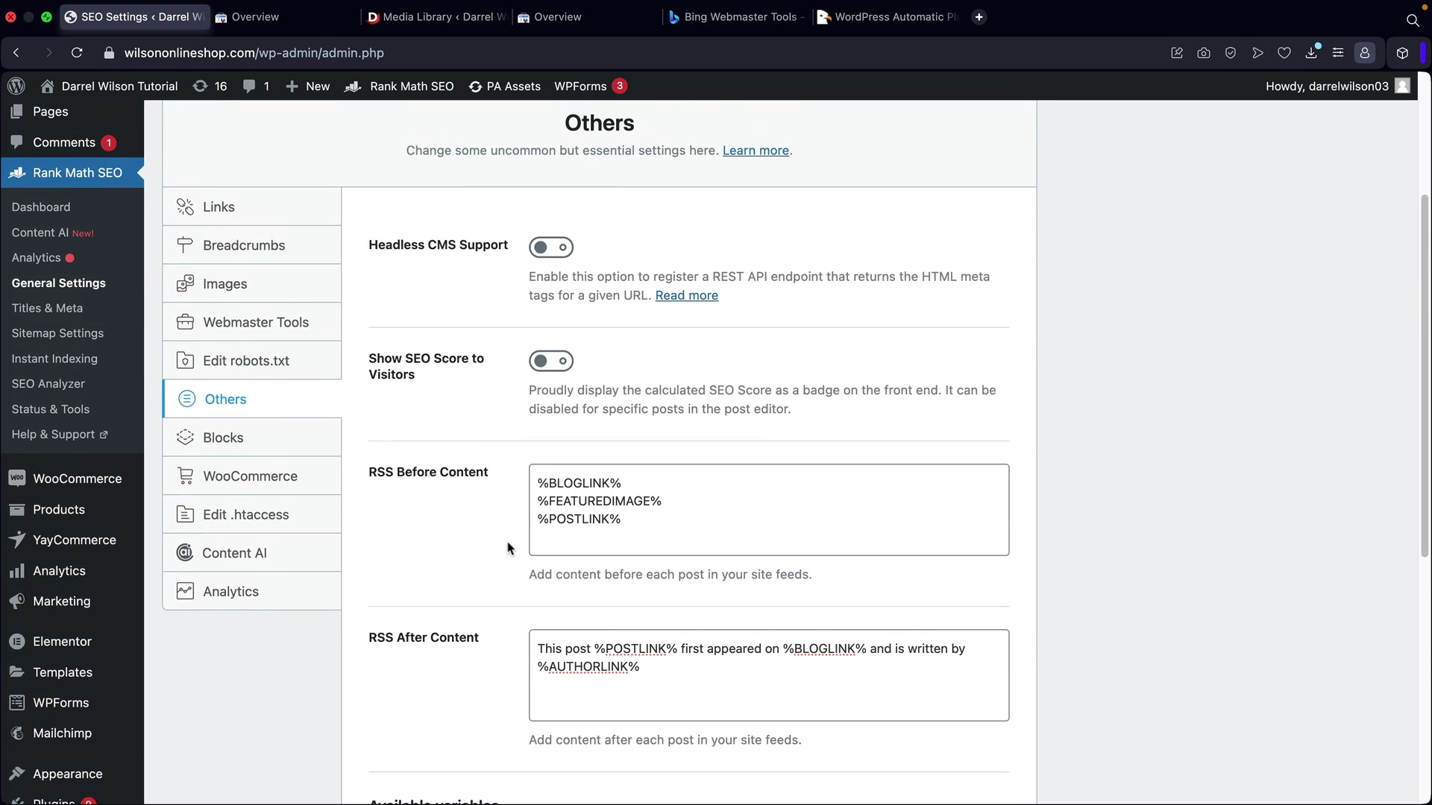
# Examine the Blocks settings for the Table of Contents title, list style and excluded headings.
pyautogui.click(245, 444)
pyautogui.click(645, 285)
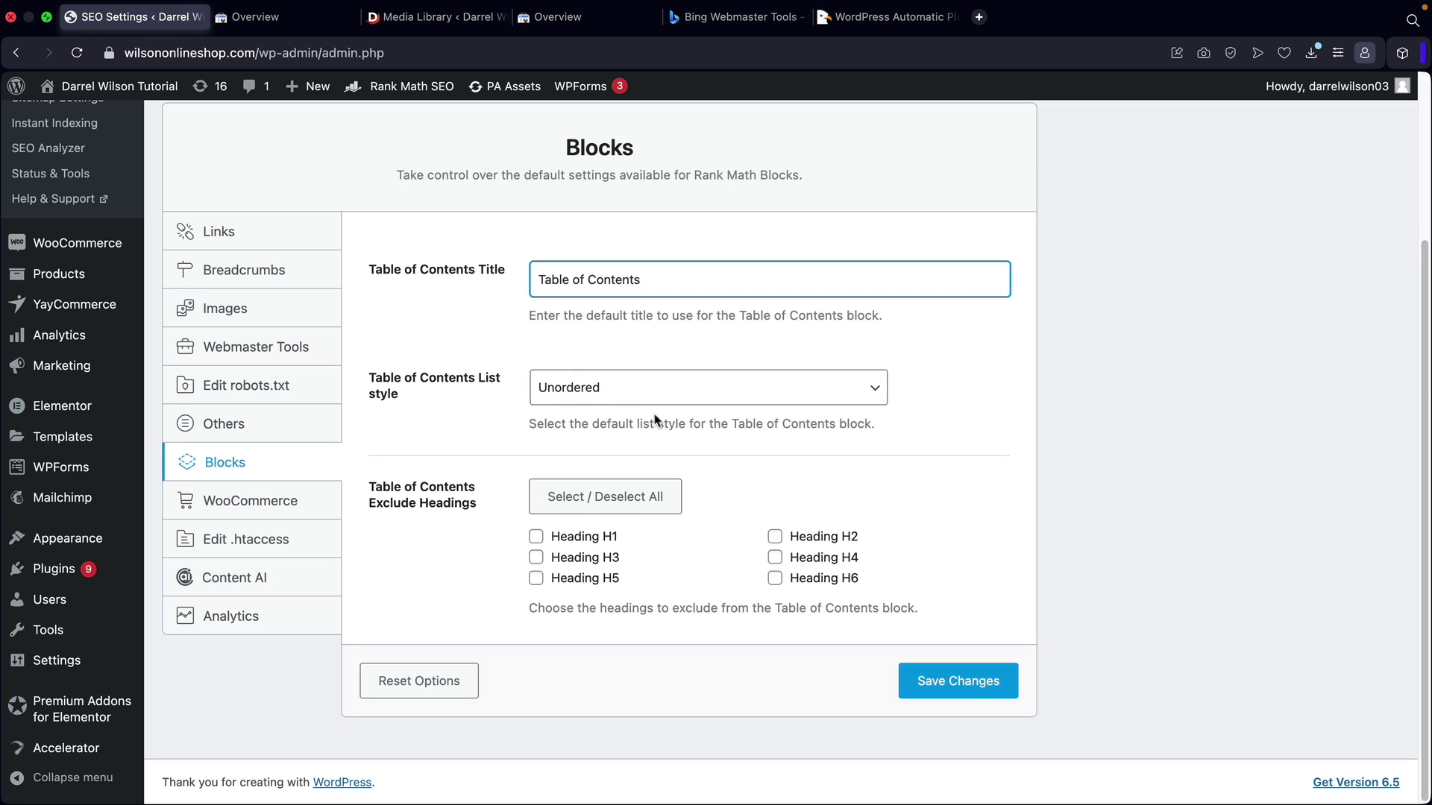
# Enable Remove category base in Rank Math's WooCommerce settings and check its example category URL.
pyautogui.click(261, 510)
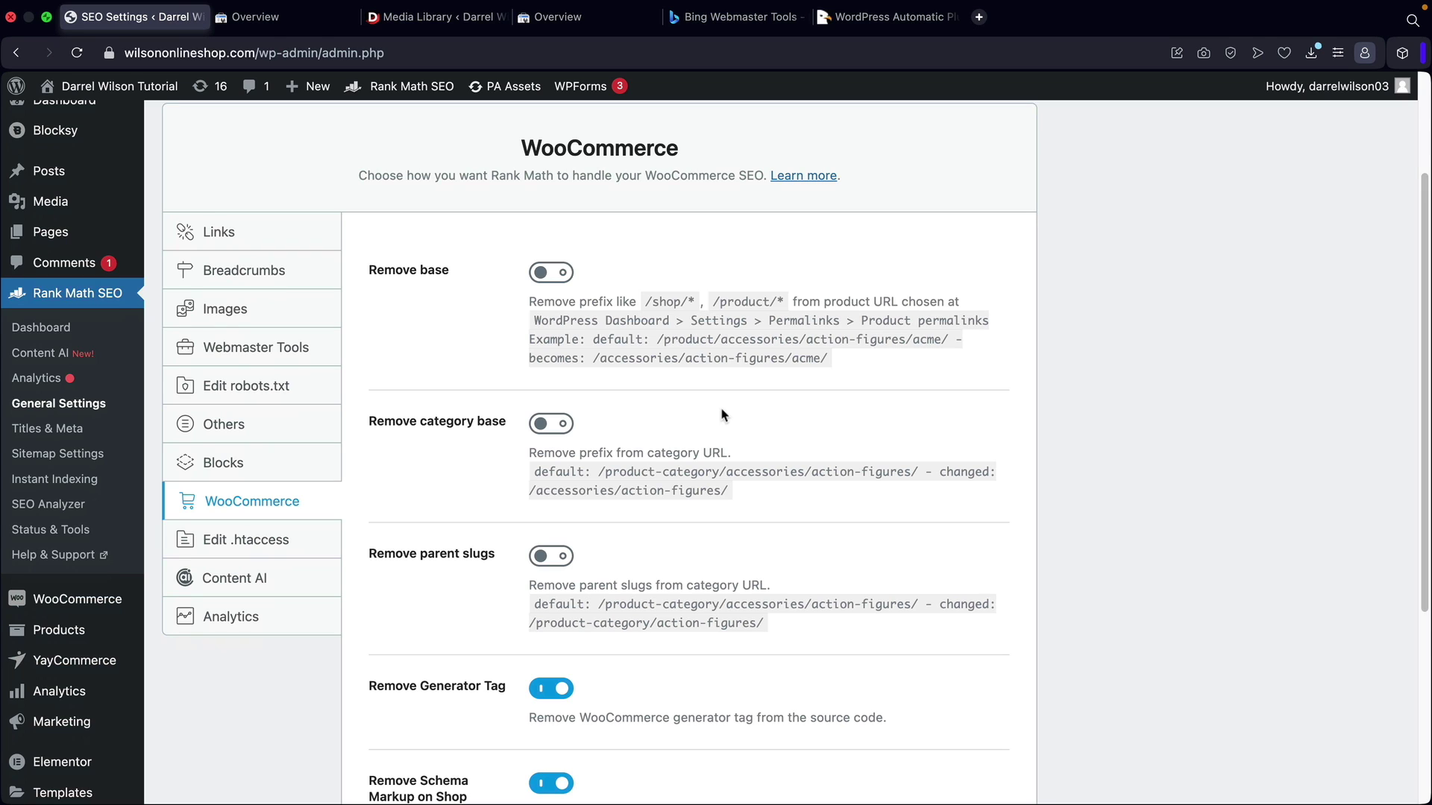
pyautogui.scroll(-1, 600, 543)
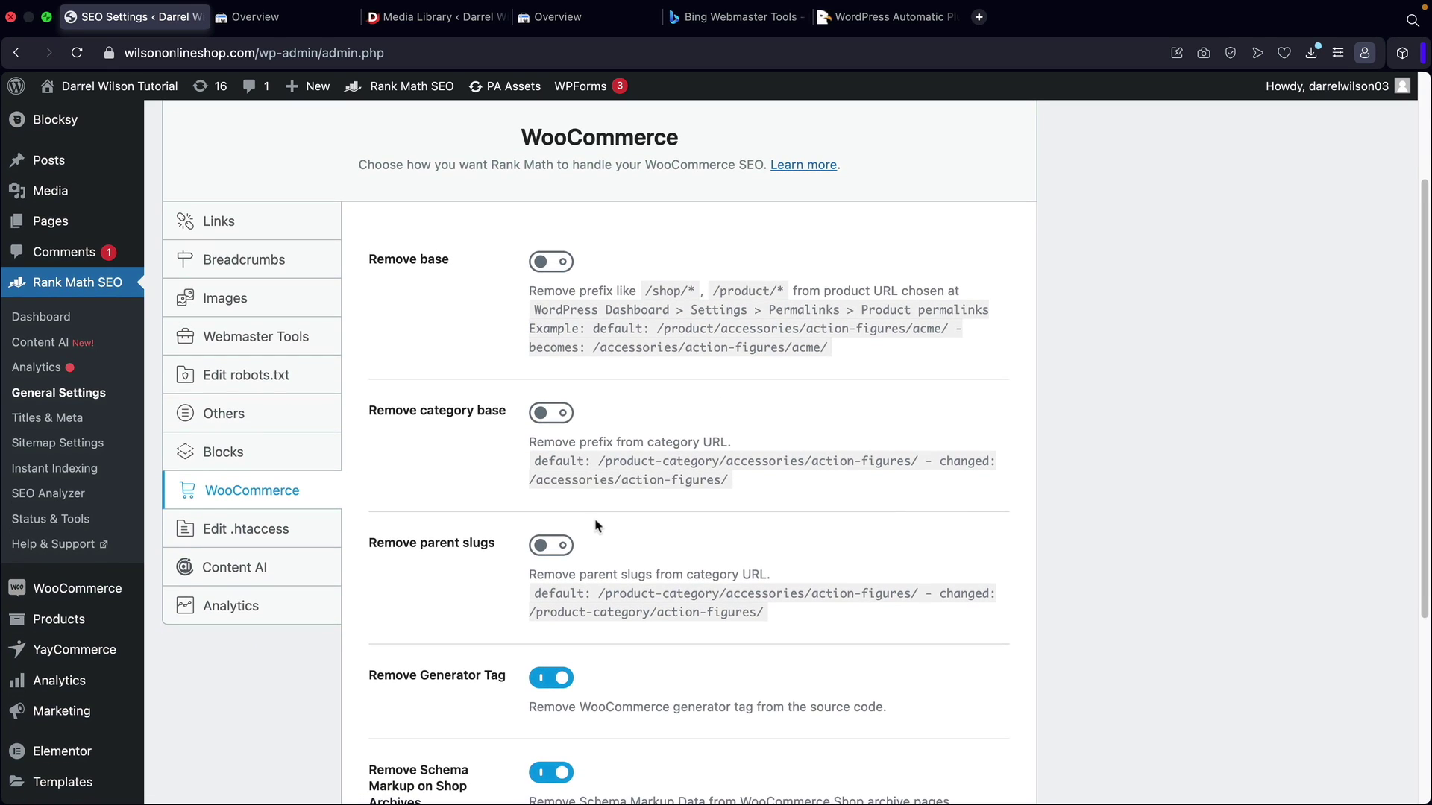
pyautogui.click(553, 415)
pyautogui.moveTo(599, 458); pyautogui.dragTo(724, 465)
pyautogui.doubleClick(726, 464)
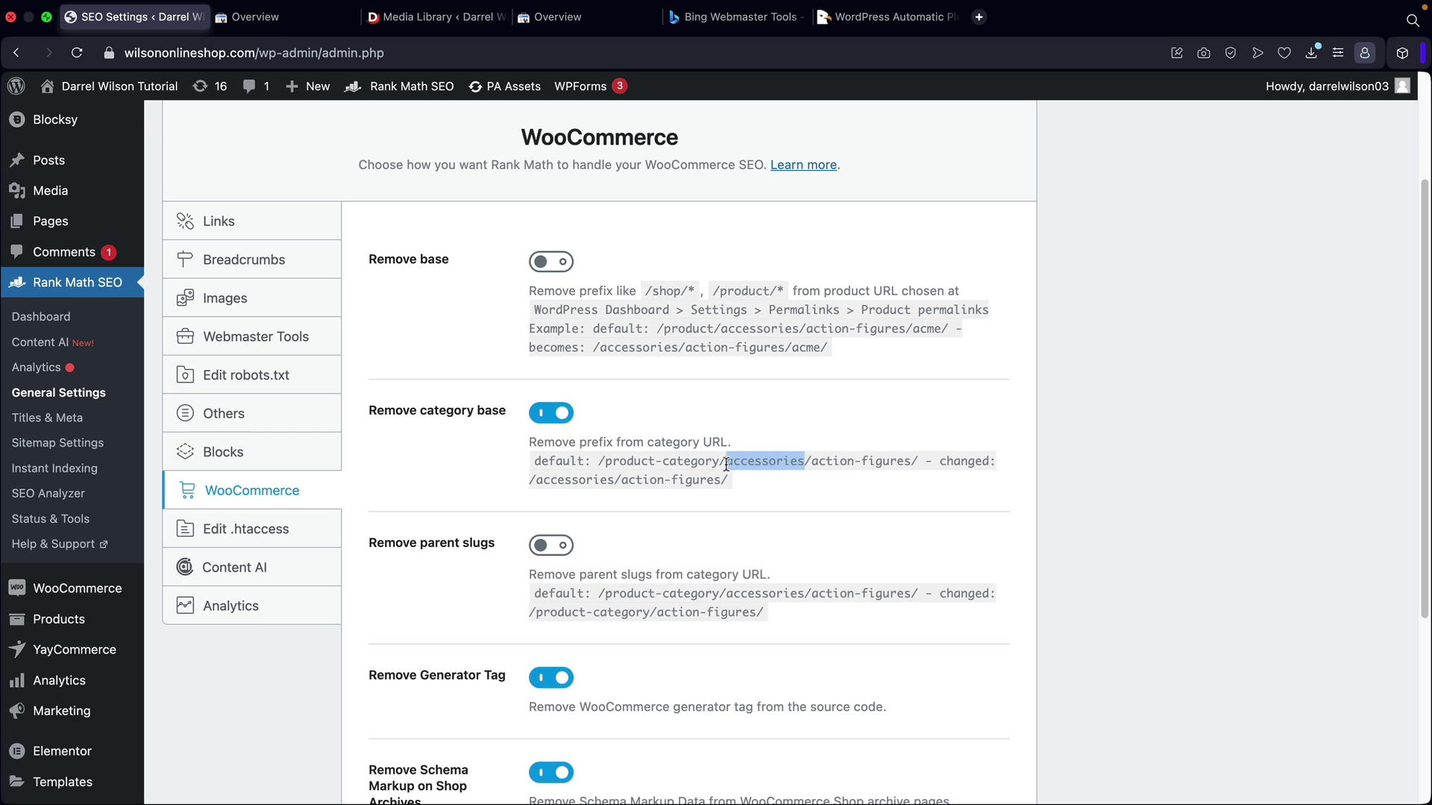
# Review the WooCommerce SEO options for removing the category base, the generator tag and schema markup on shop archives.
pyautogui.moveTo(725, 463); pyautogui.dragTo(599, 464)
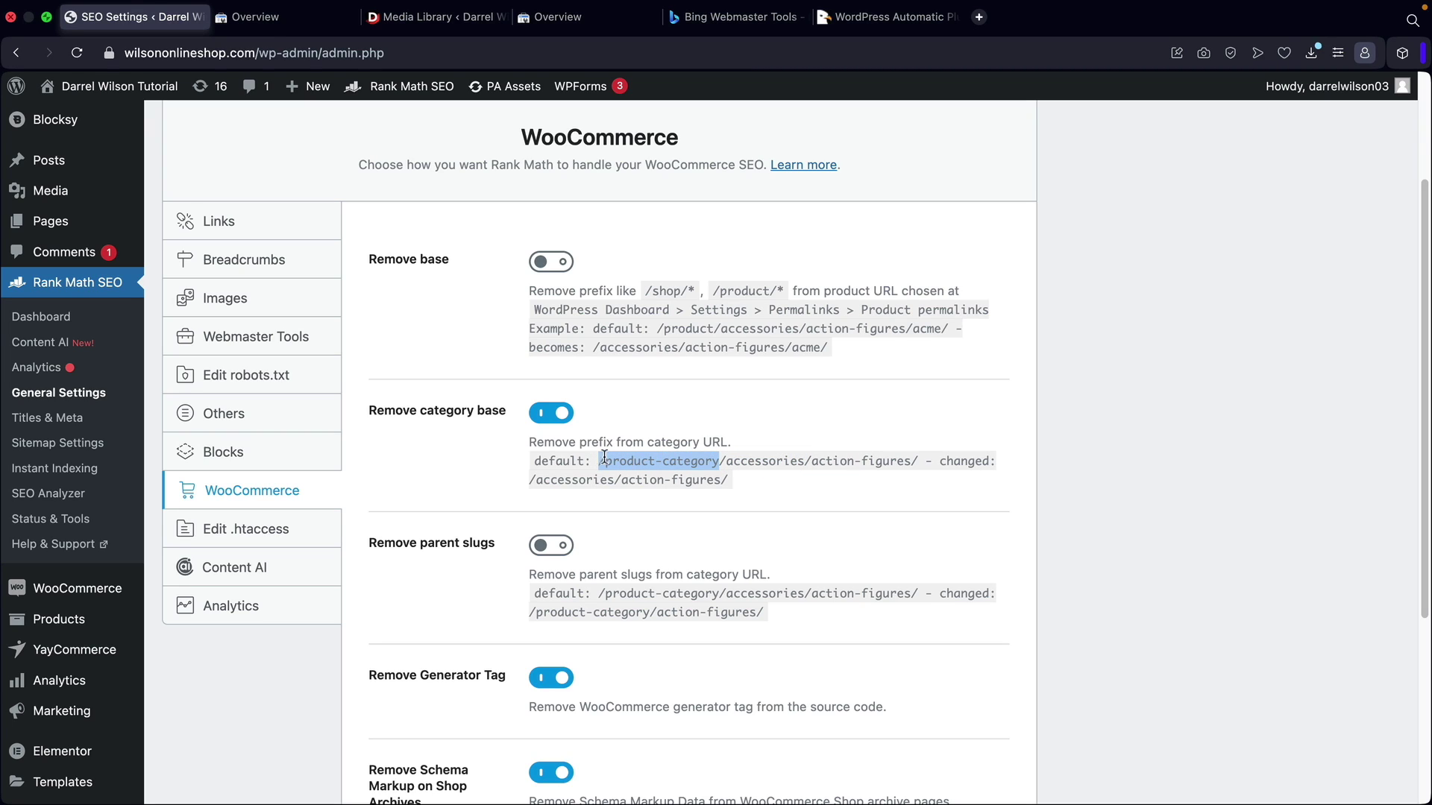
pyautogui.click(481, 453)
pyautogui.scroll(-1, 462, 419)
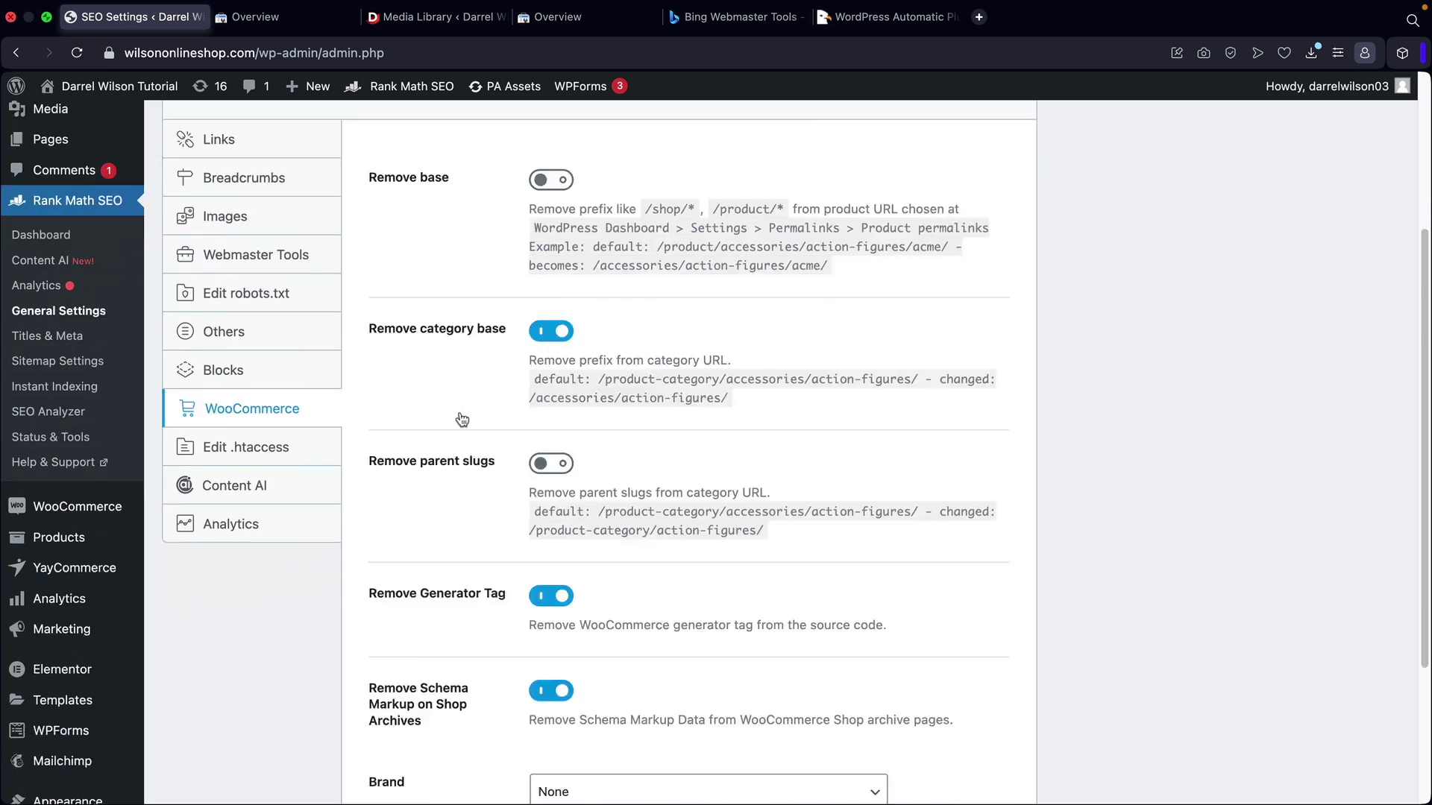
pyautogui.scroll(-5, 462, 419)
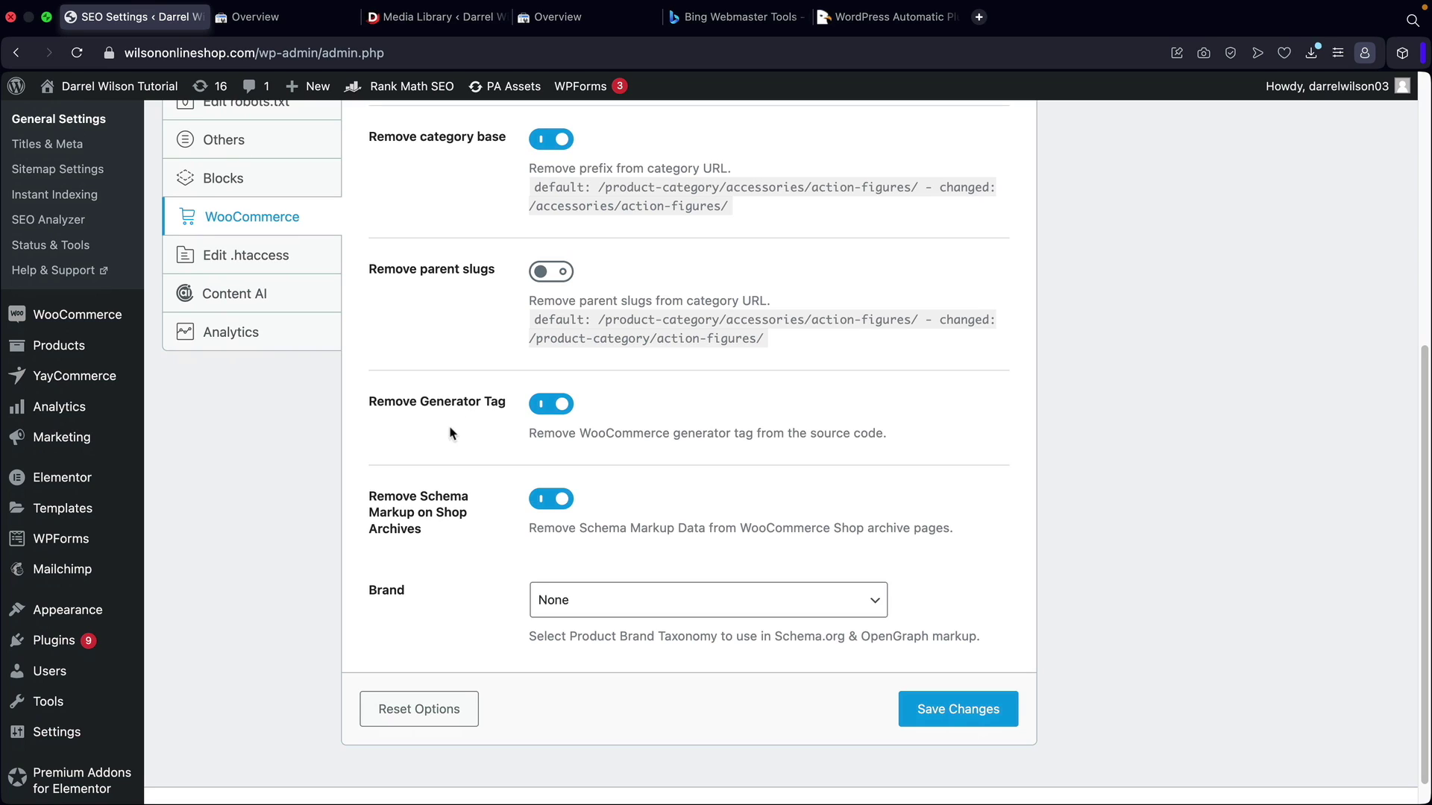
pyautogui.moveTo(544, 533); pyautogui.dragTo(957, 539)
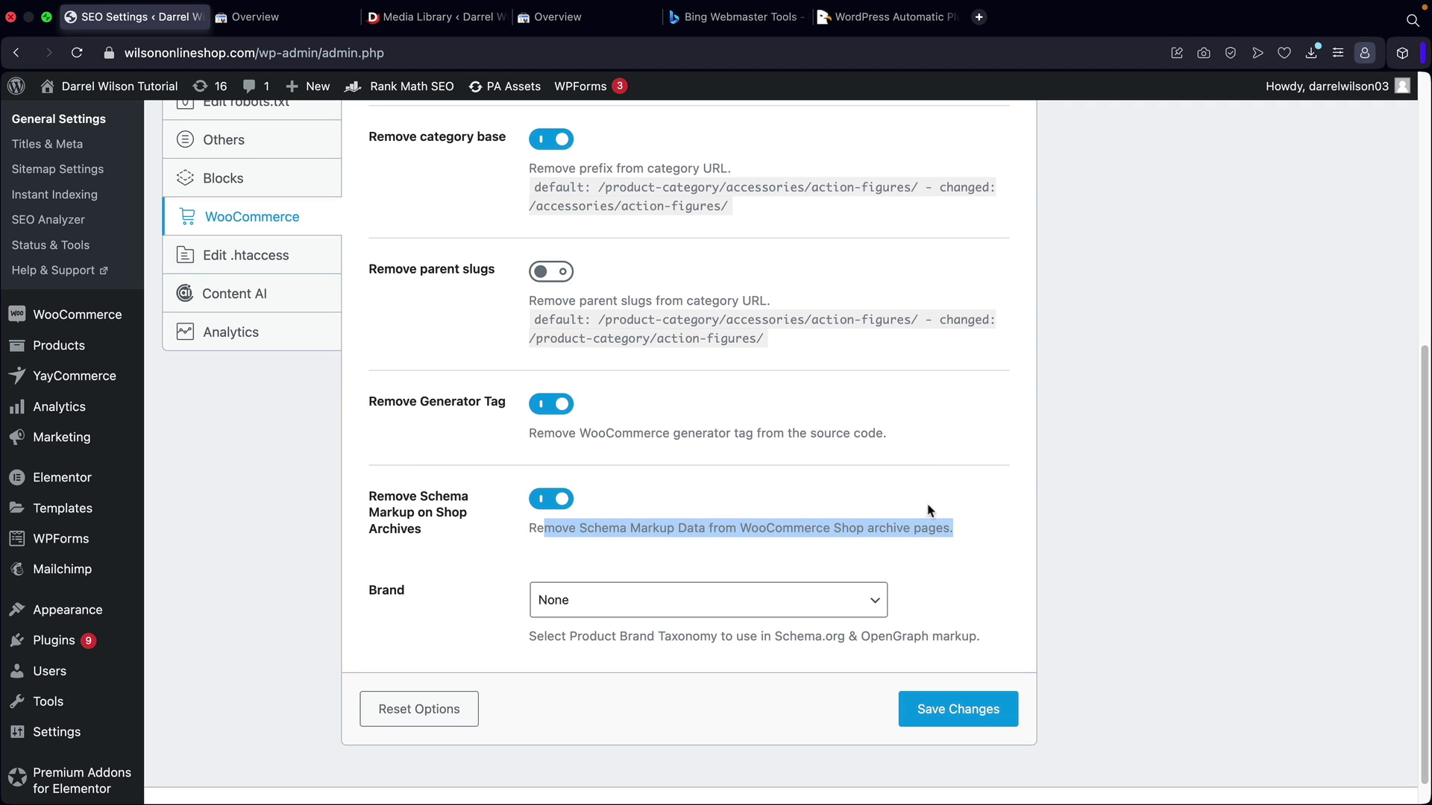
pyautogui.scroll(-1, 910, 498)
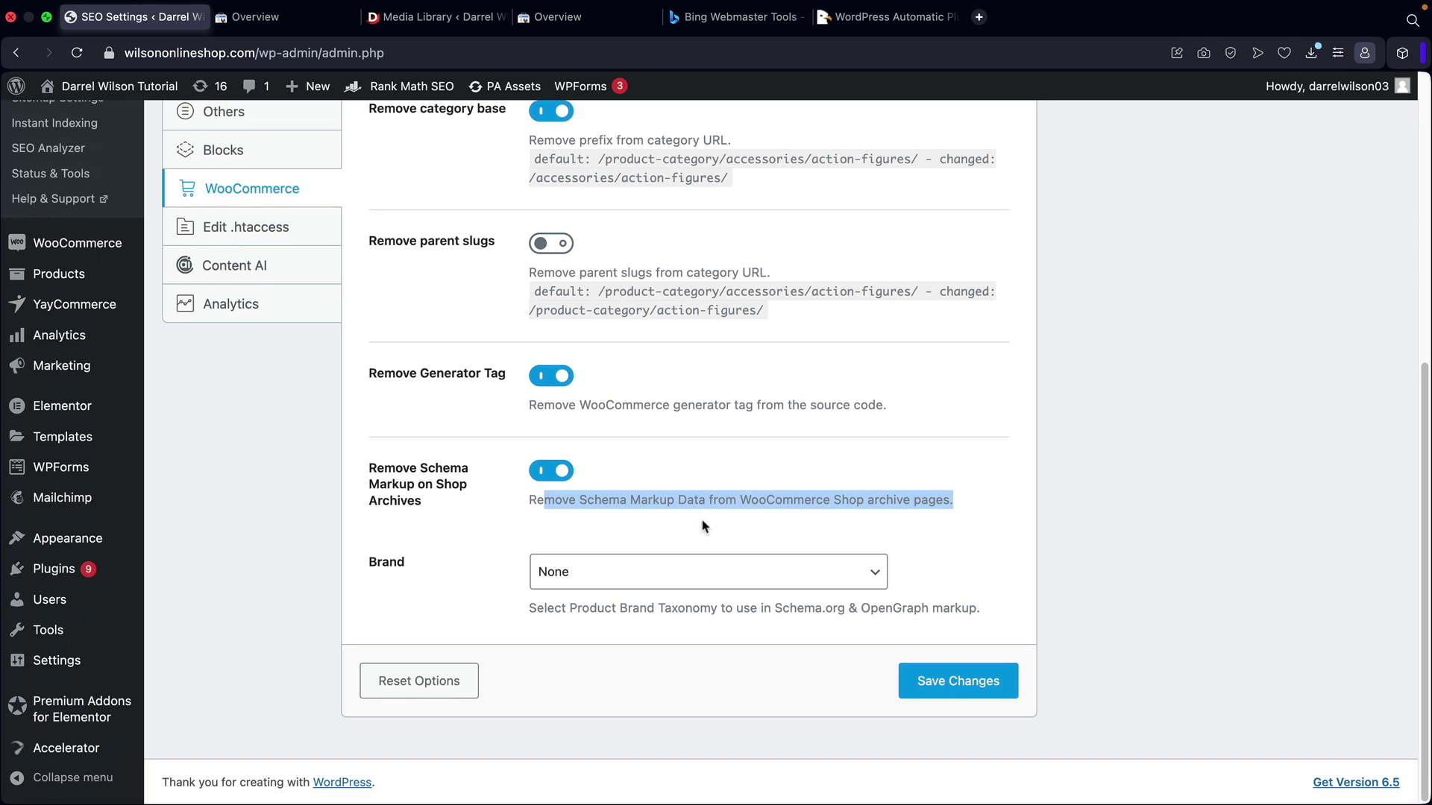
pyautogui.click(623, 558)
pyautogui.click(288, 457)
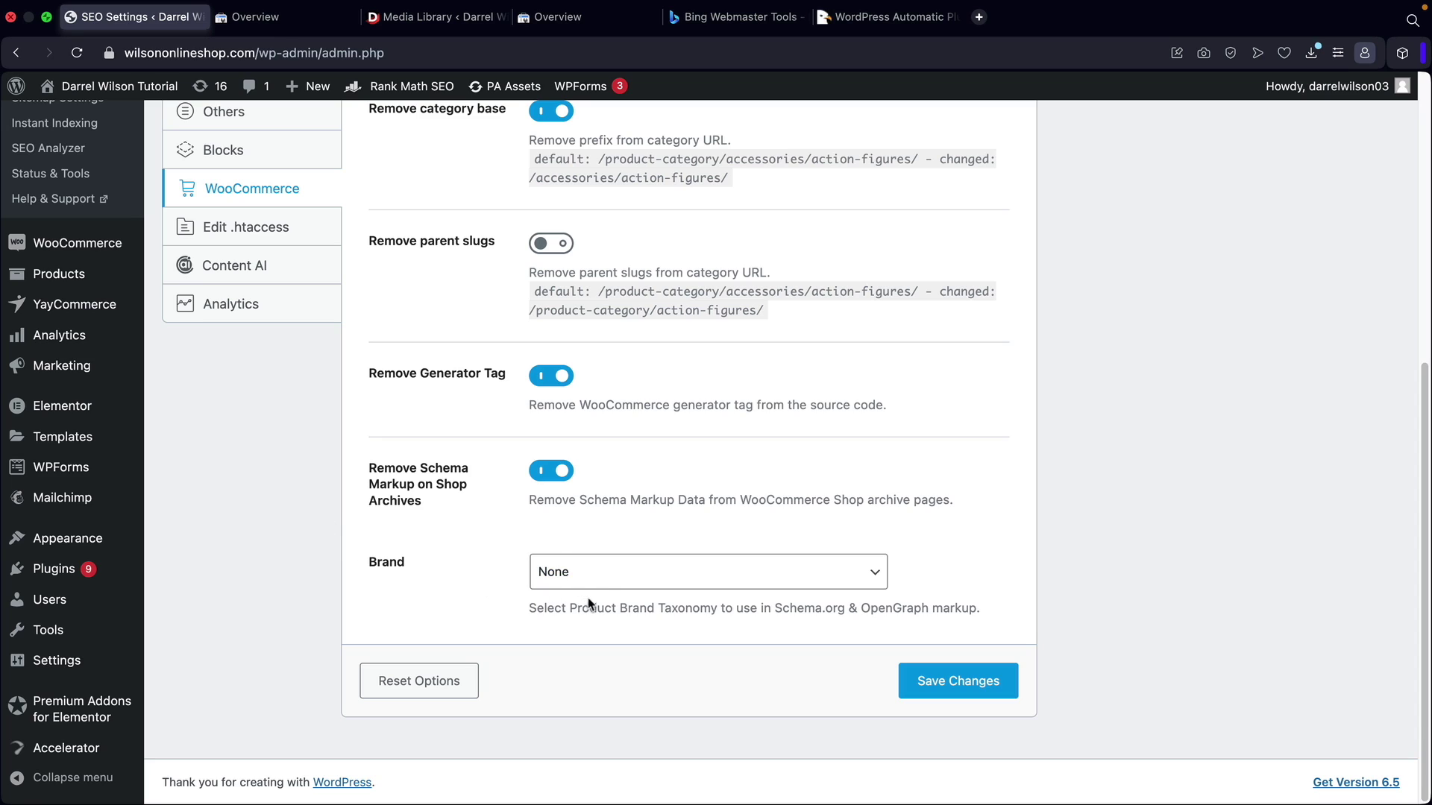
# Keep the product Brand taxonomy at None and save the WooCommerce SEO settings.
pyautogui.click(597, 573)
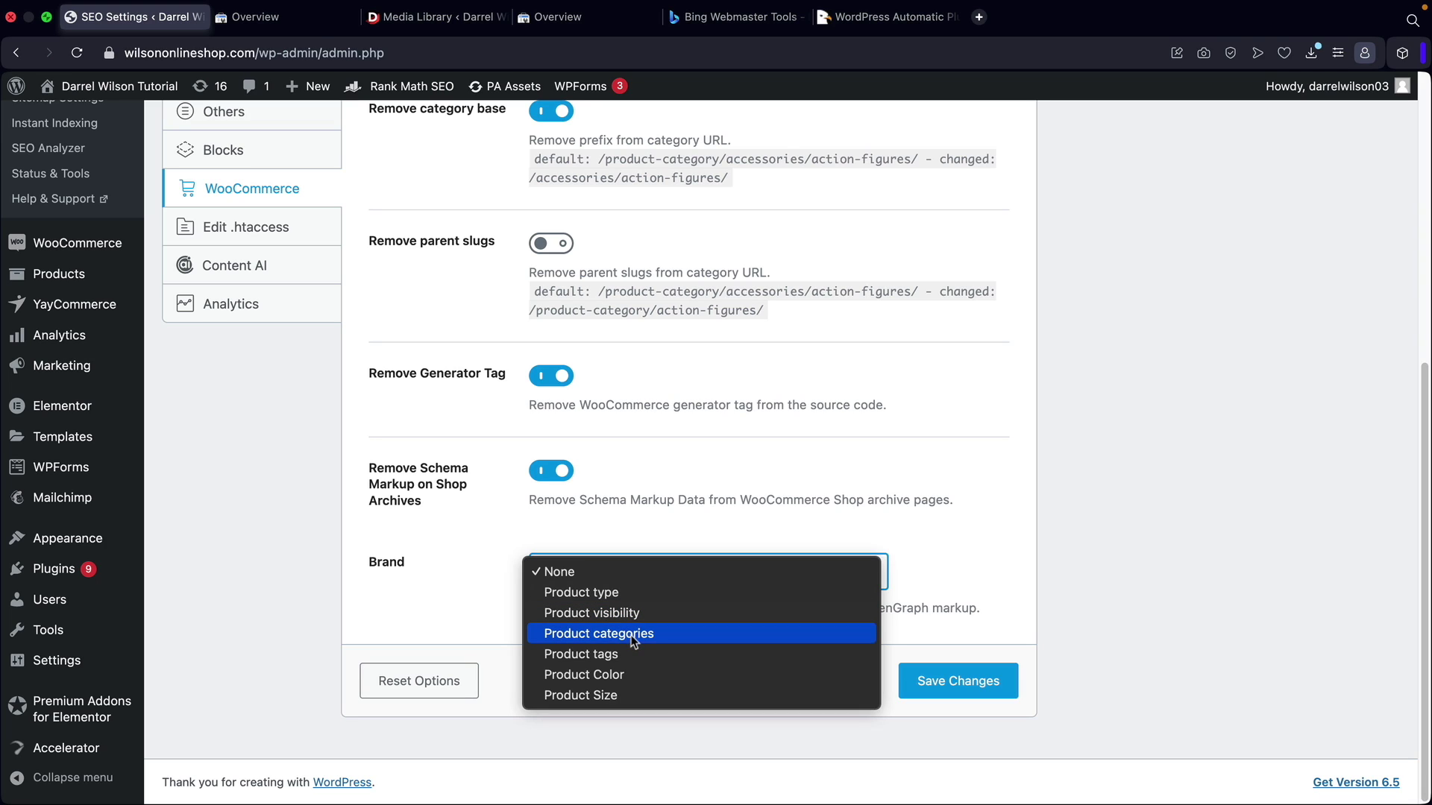
pyautogui.click(574, 573)
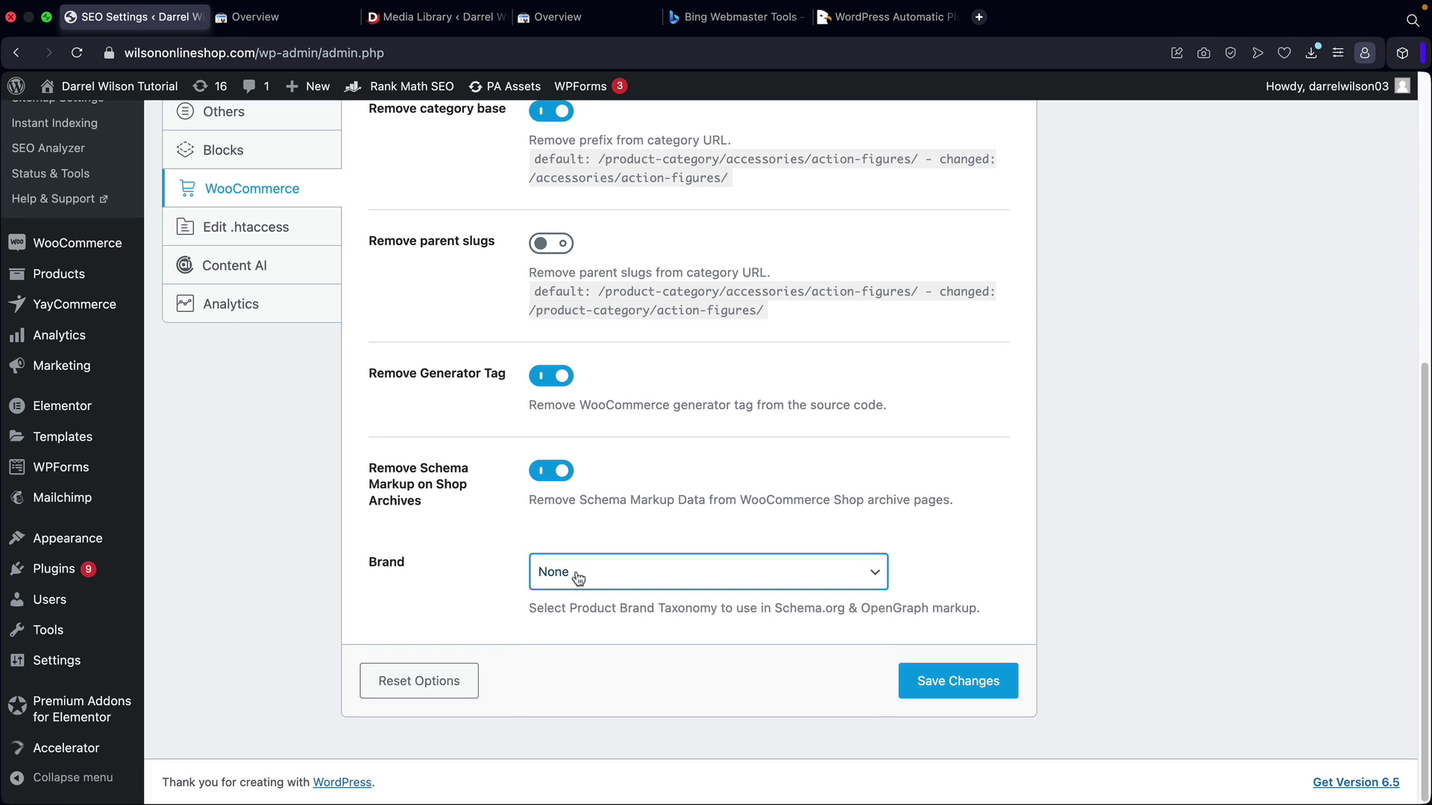
pyautogui.click(578, 579)
pyautogui.click(578, 578)
pyautogui.click(969, 684)
pyautogui.click(968, 685)
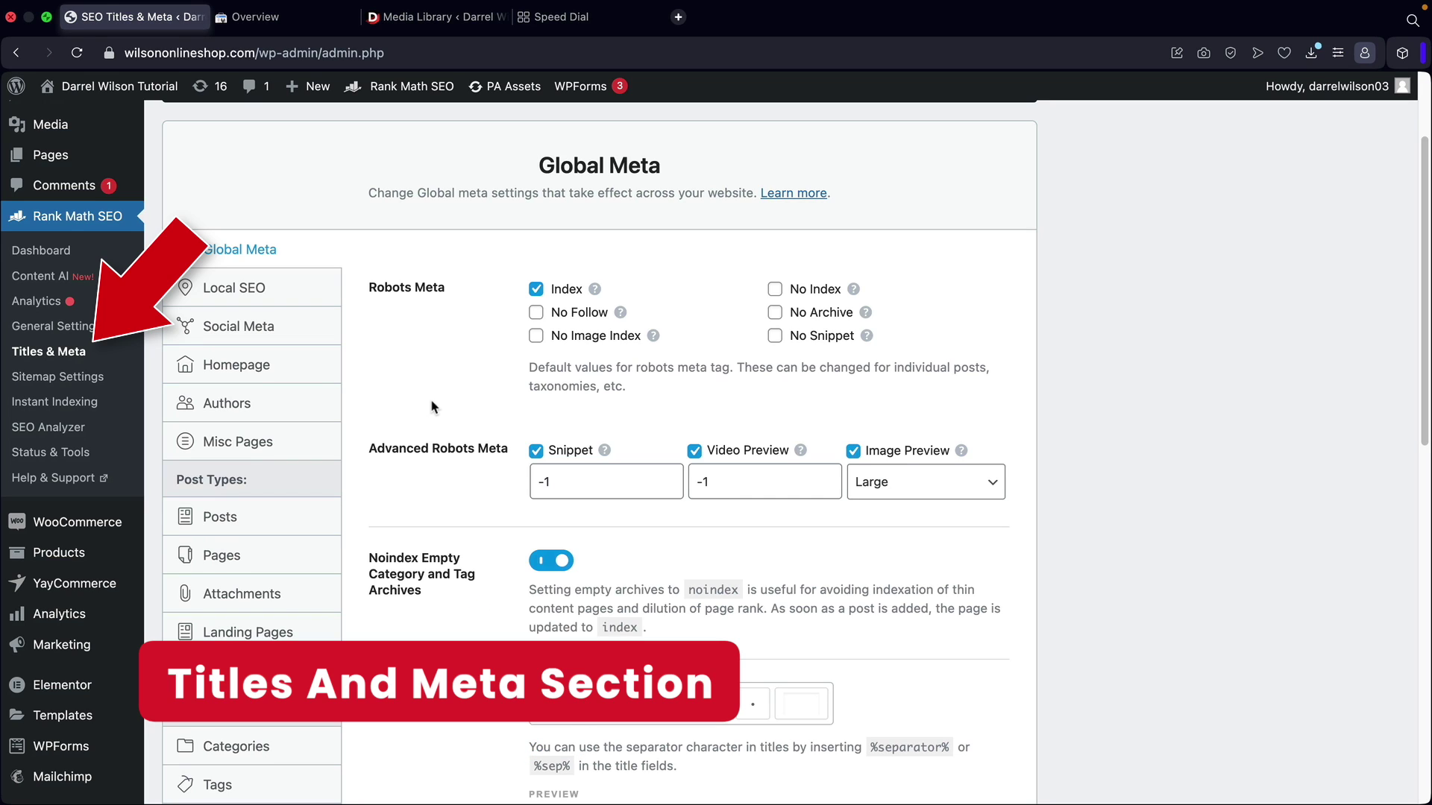
# Examine the Index option under Robots Meta and the explanation of Noindex Empty Category and Tag Archives.
pyautogui.click(537, 293)
pyautogui.click(538, 294)
pyautogui.click(539, 295)
pyautogui.click(539, 295)
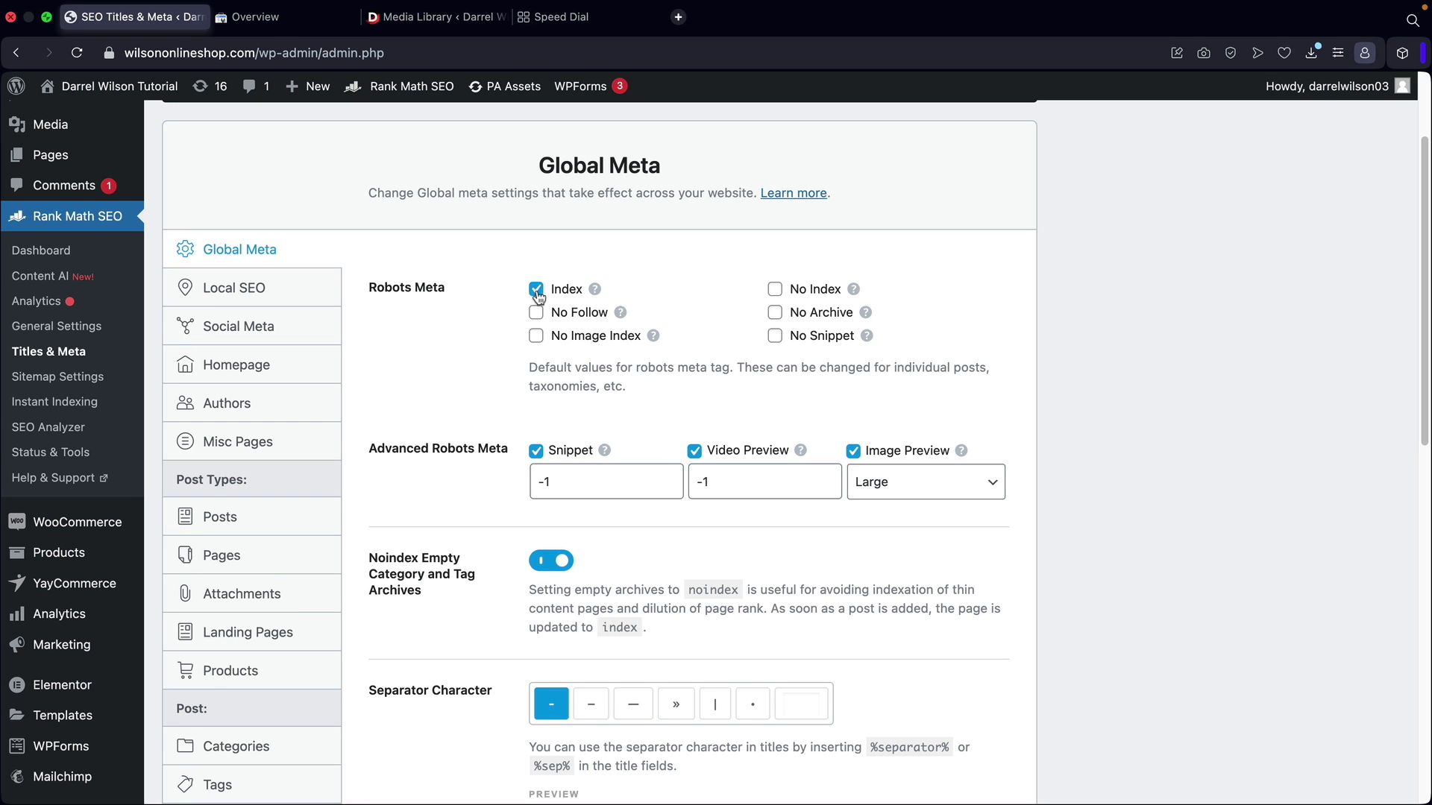
pyautogui.scroll(-3, 406, 358)
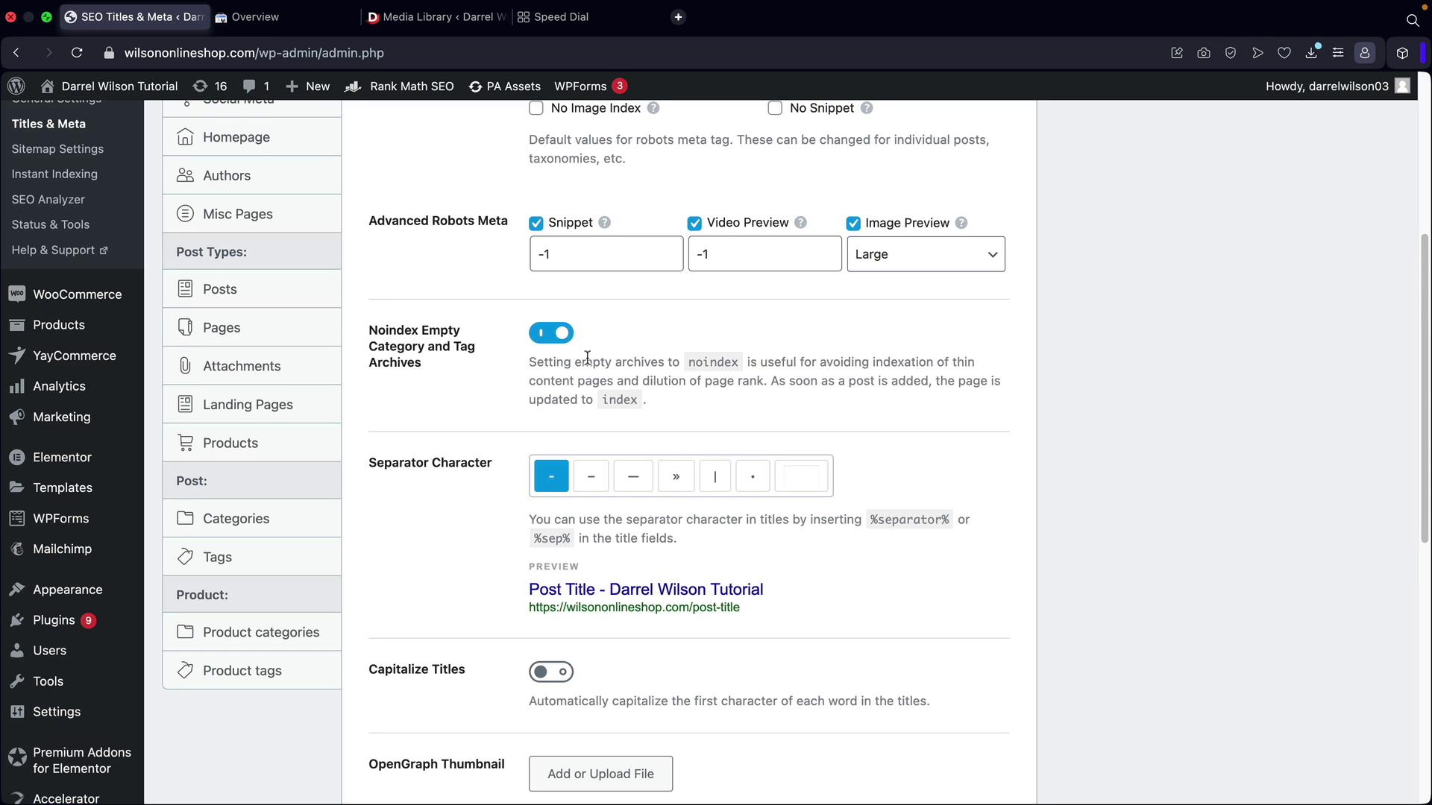
pyautogui.moveTo(615, 362); pyautogui.dragTo(643, 407)
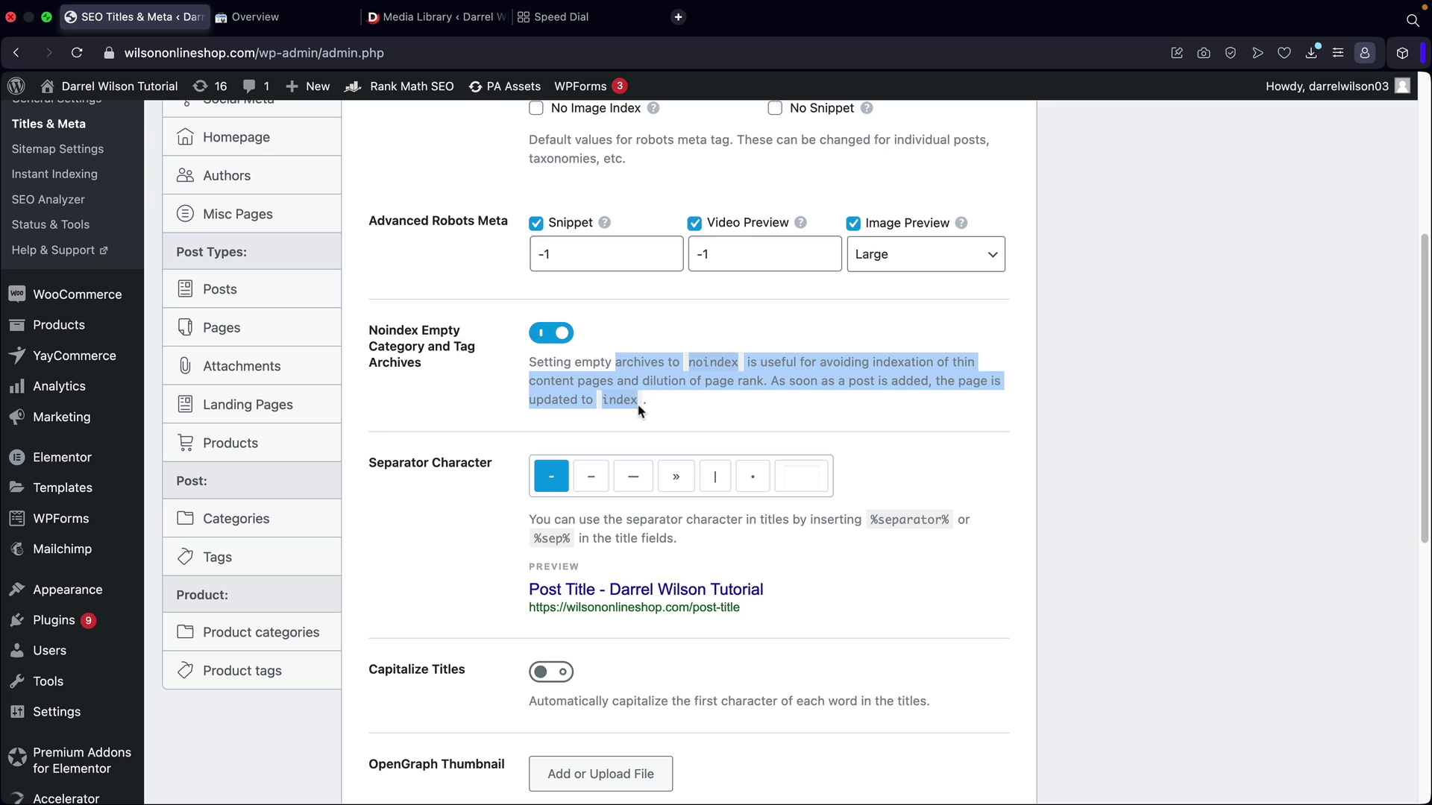
pyautogui.click(658, 413)
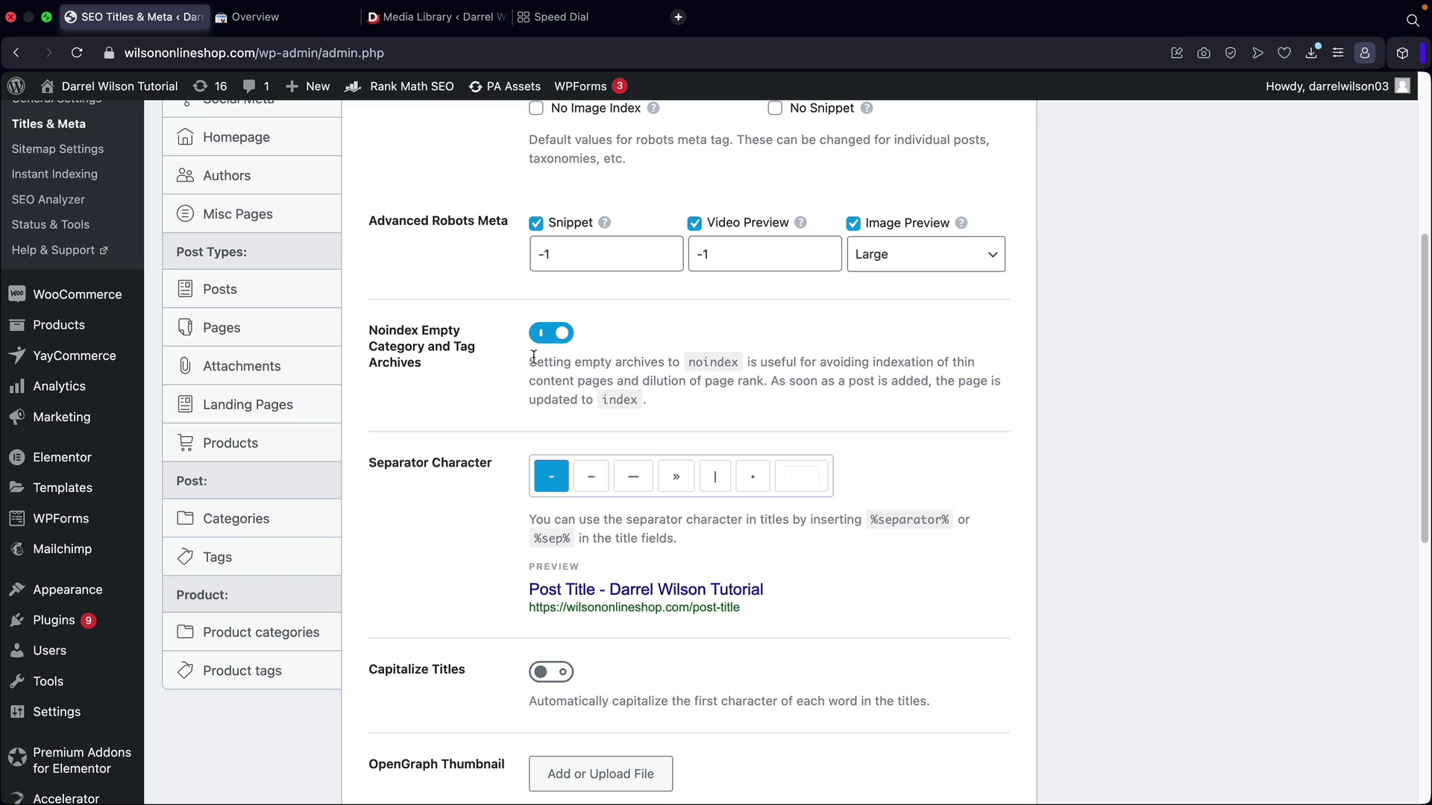
pyautogui.scroll(-4, 537, 363)
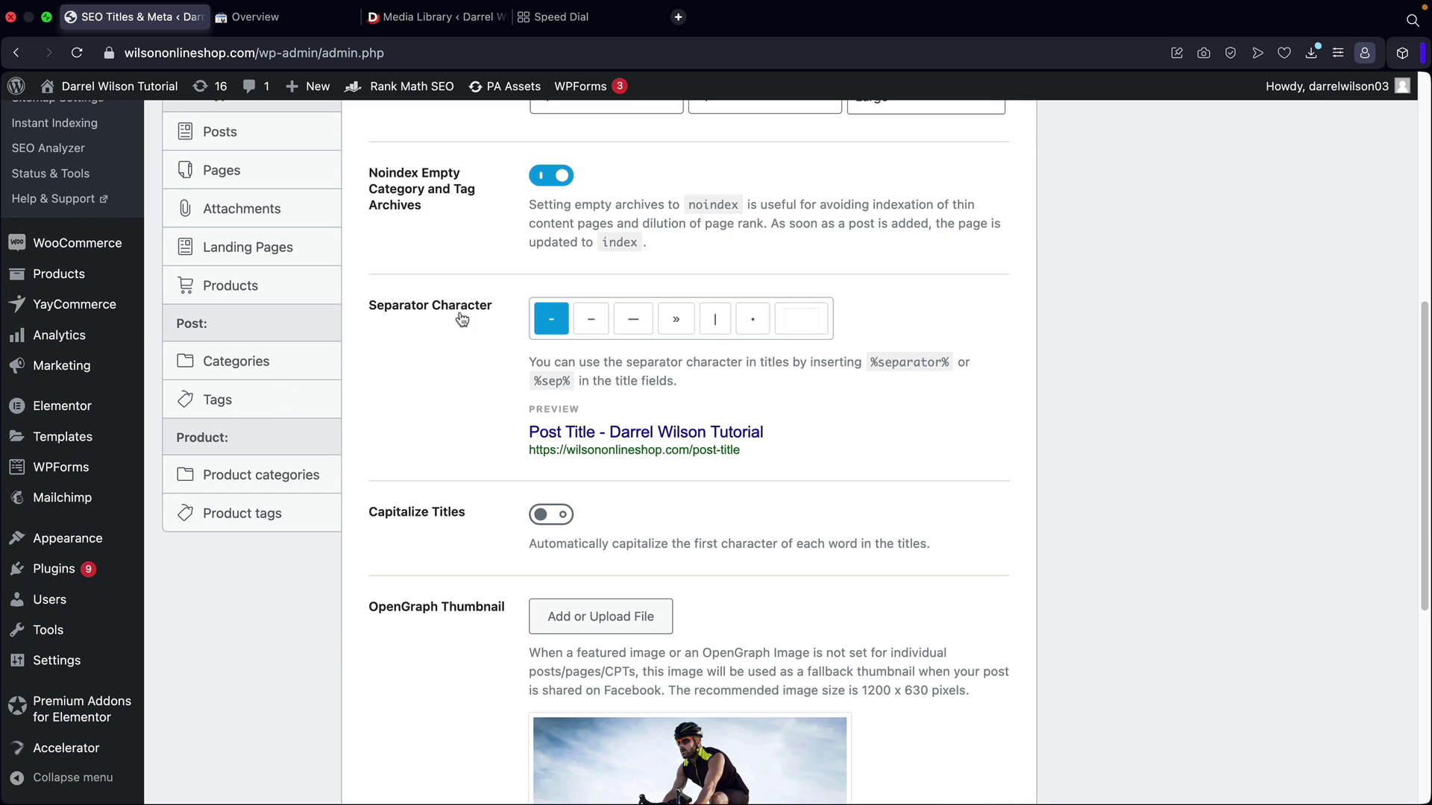
# Try the alternative title separators, including dashes, », | and •, in the preview and return to the hyphen.
pyautogui.click(589, 324)
pyautogui.click(632, 324)
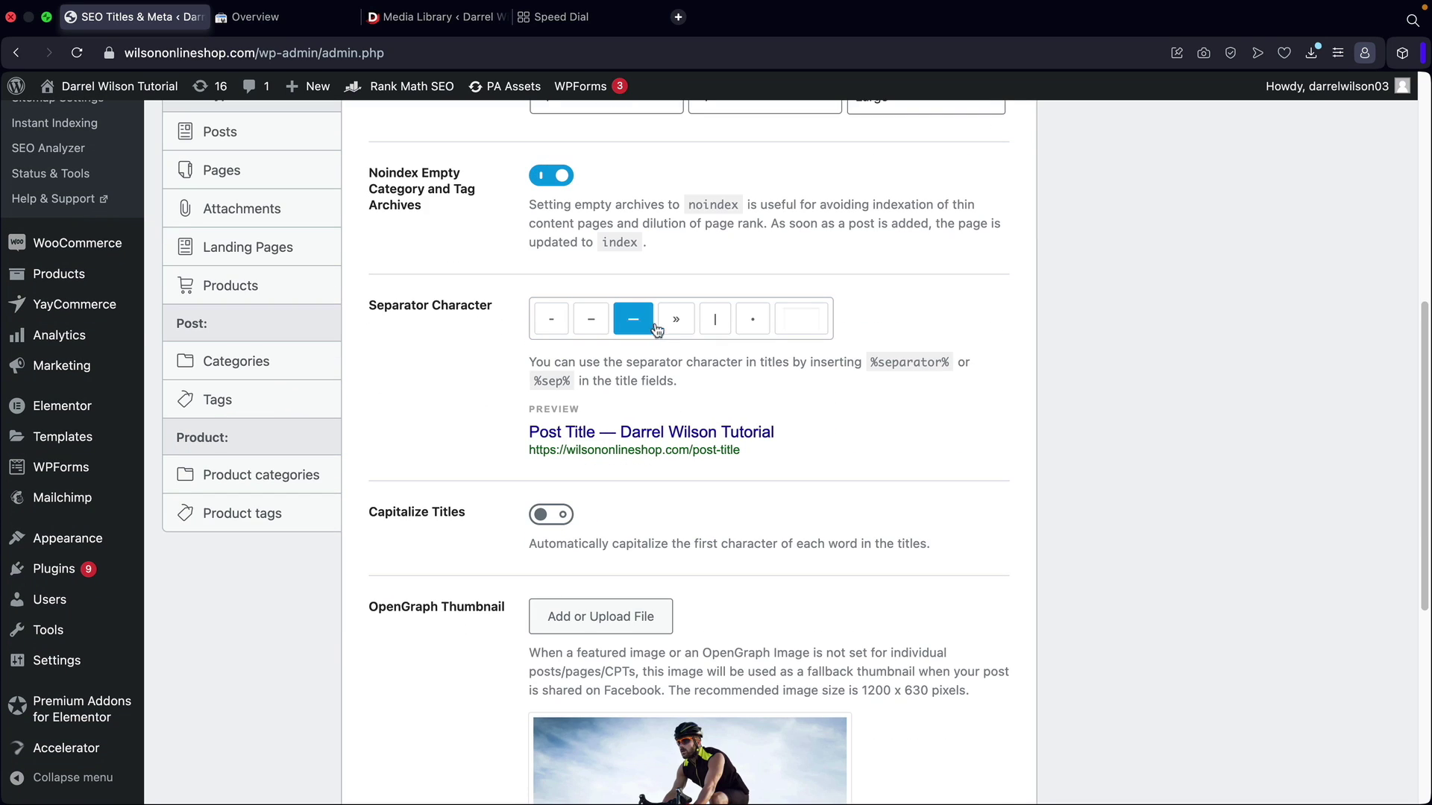
pyautogui.click(676, 323)
pyautogui.click(714, 325)
pyautogui.click(742, 324)
pyautogui.click(791, 319)
pyautogui.click(748, 319)
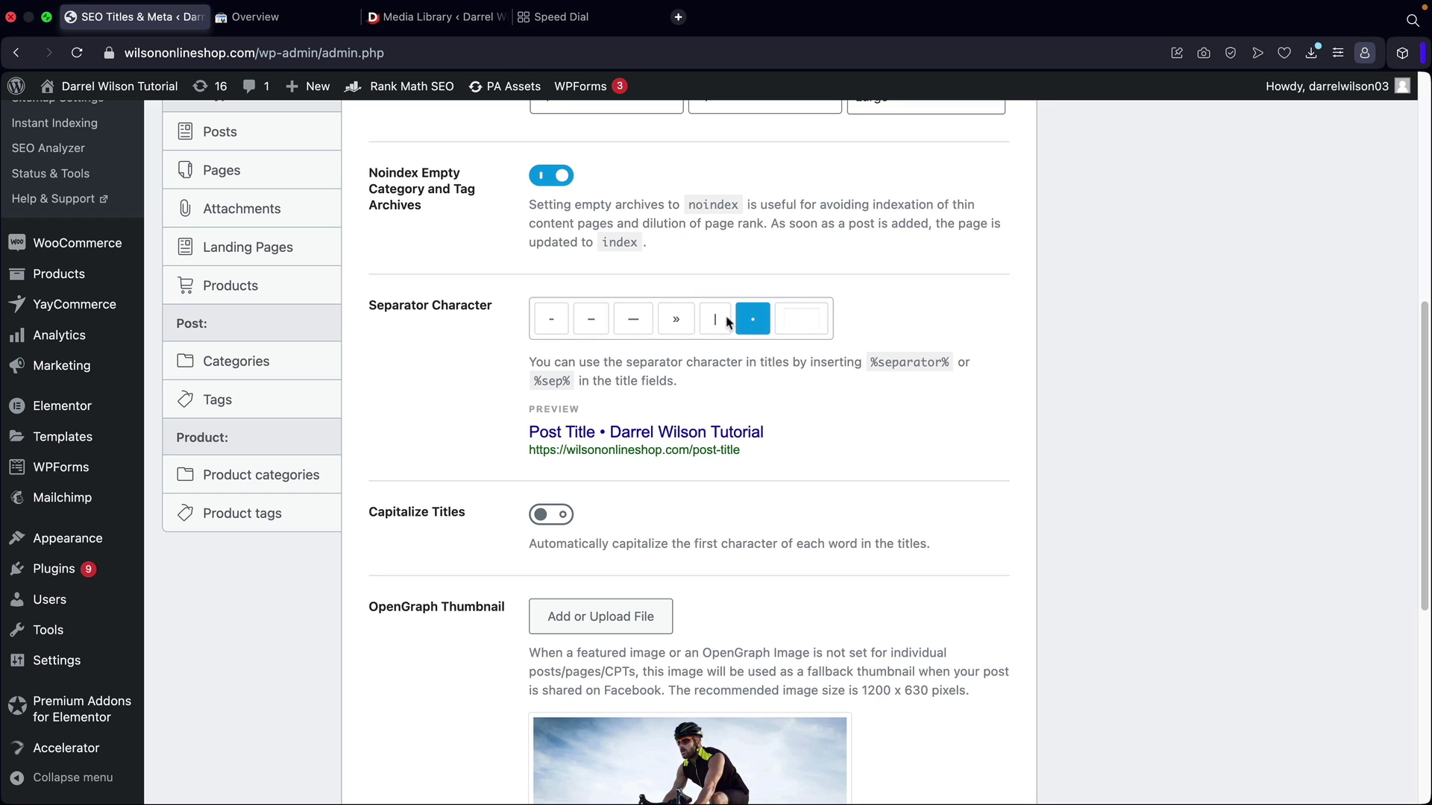
pyautogui.click(675, 322)
pyautogui.click(634, 323)
pyautogui.click(593, 324)
pyautogui.click(560, 326)
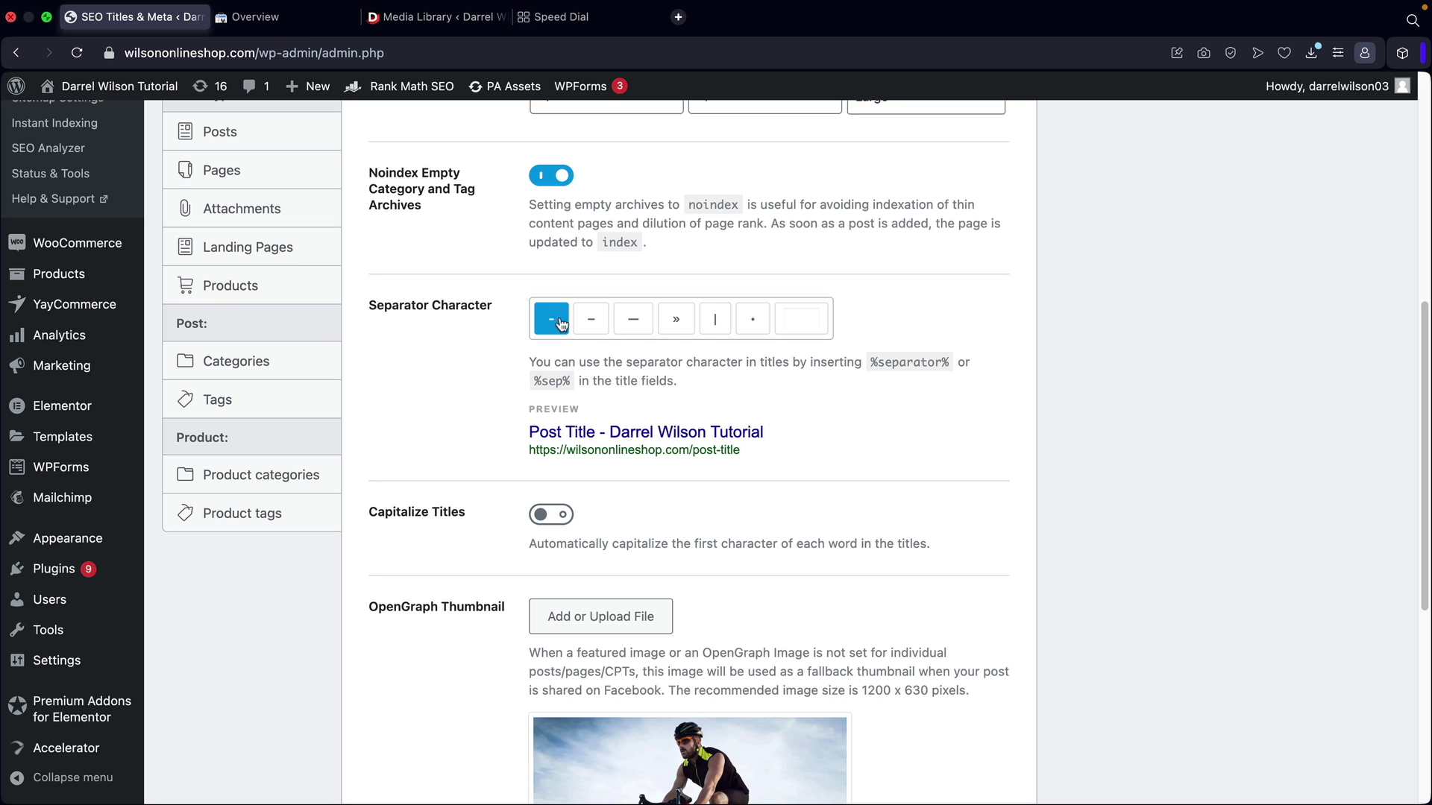
pyautogui.click(600, 326)
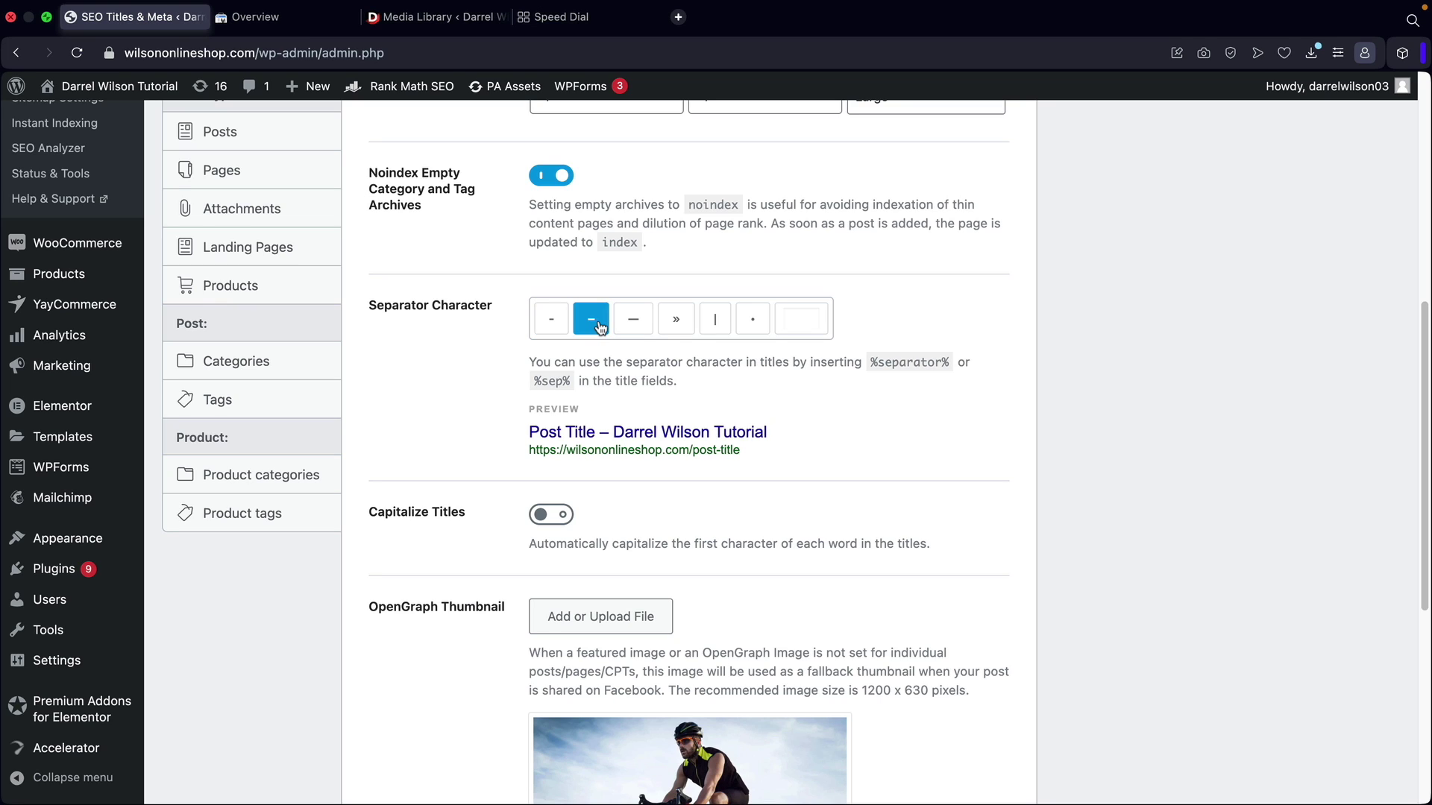
pyautogui.click(701, 322)
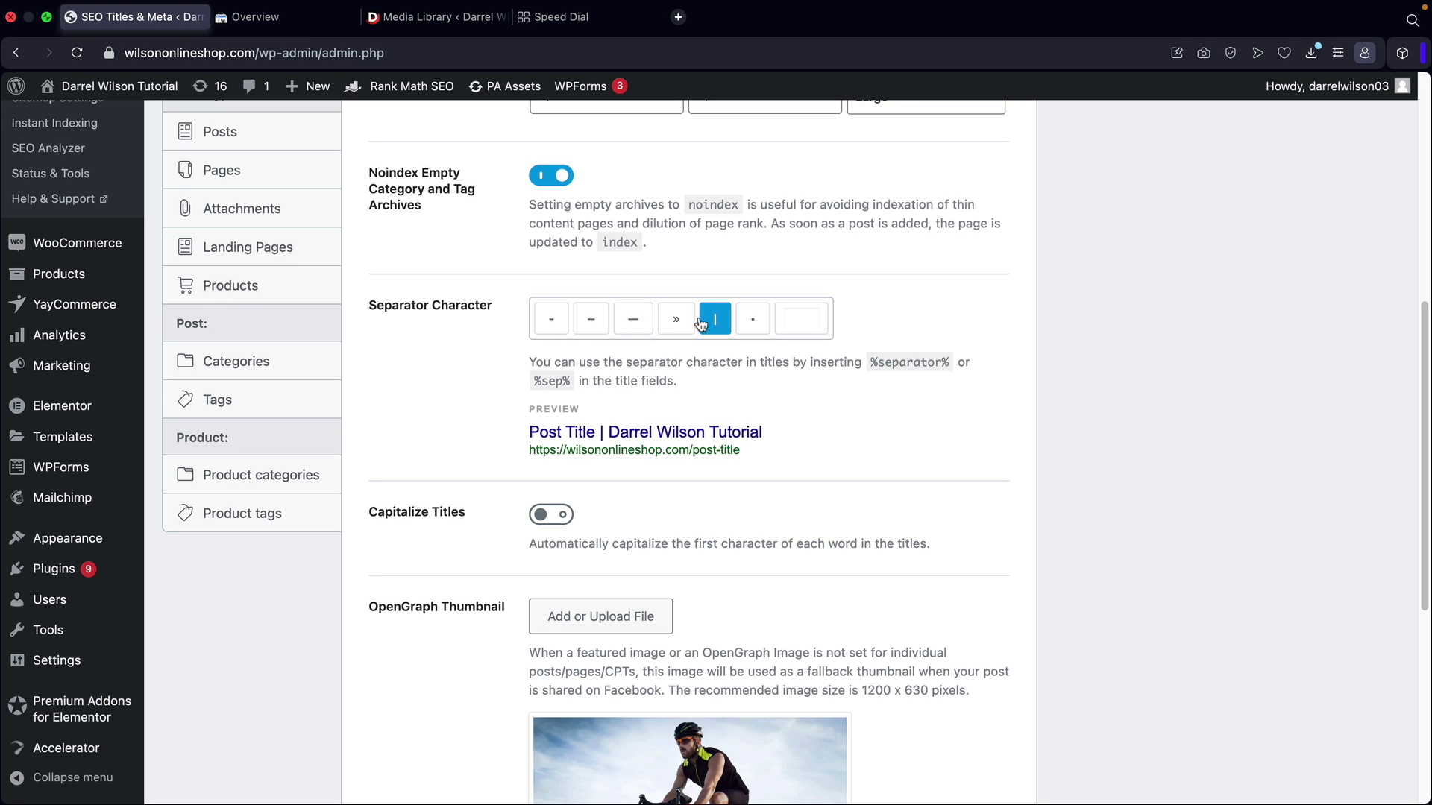
pyautogui.click(553, 327)
# Enable Capitalize Titles in the Global Meta settings.
pyautogui.scroll(-3, 512, 358)
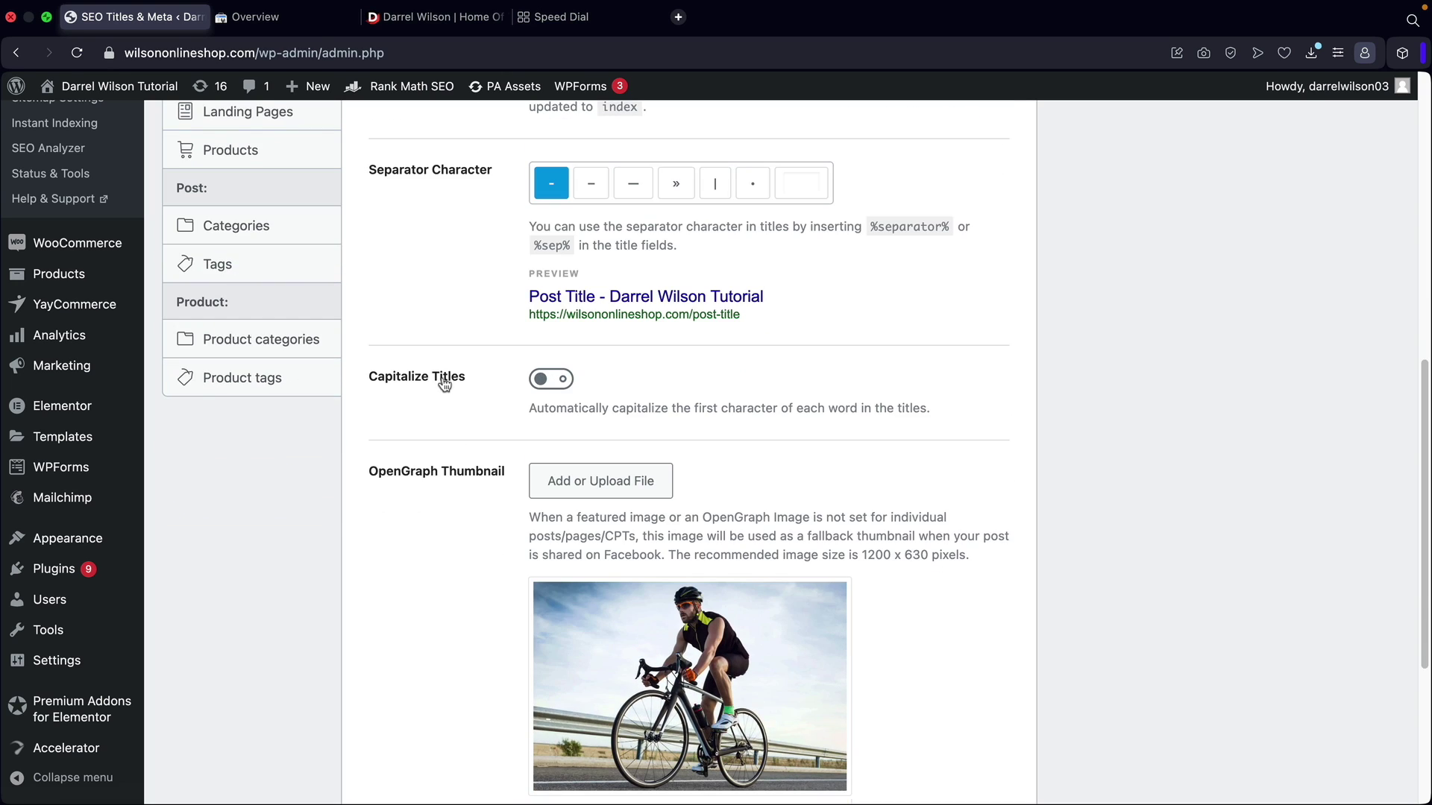
pyautogui.click(556, 383)
# Examine the word capitalization in the main heading of the WordPress tutorial site's homepage, and return to the Titles & Meta settings.
pyautogui.click(426, 23)
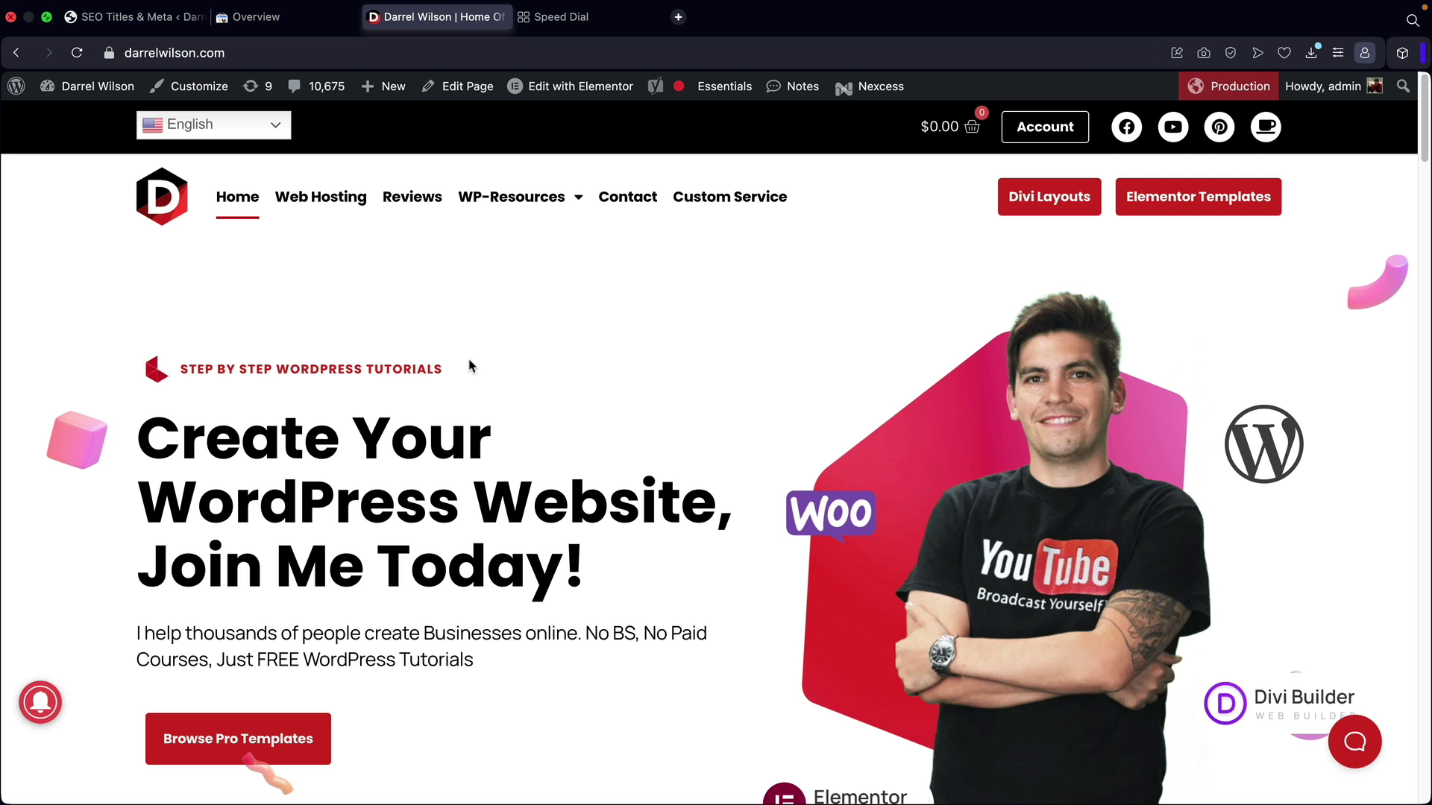
pyautogui.scroll(-2, 470, 364)
pyautogui.scroll(-1, 469, 360)
pyautogui.moveTo(339, 351); pyautogui.dragTo(148, 350)
pyautogui.moveTo(492, 350); pyautogui.dragTo(391, 351)
pyautogui.moveTo(431, 409); pyautogui.dragTo(138, 410)
pyautogui.moveTo(474, 409); pyautogui.dragTo(740, 415)
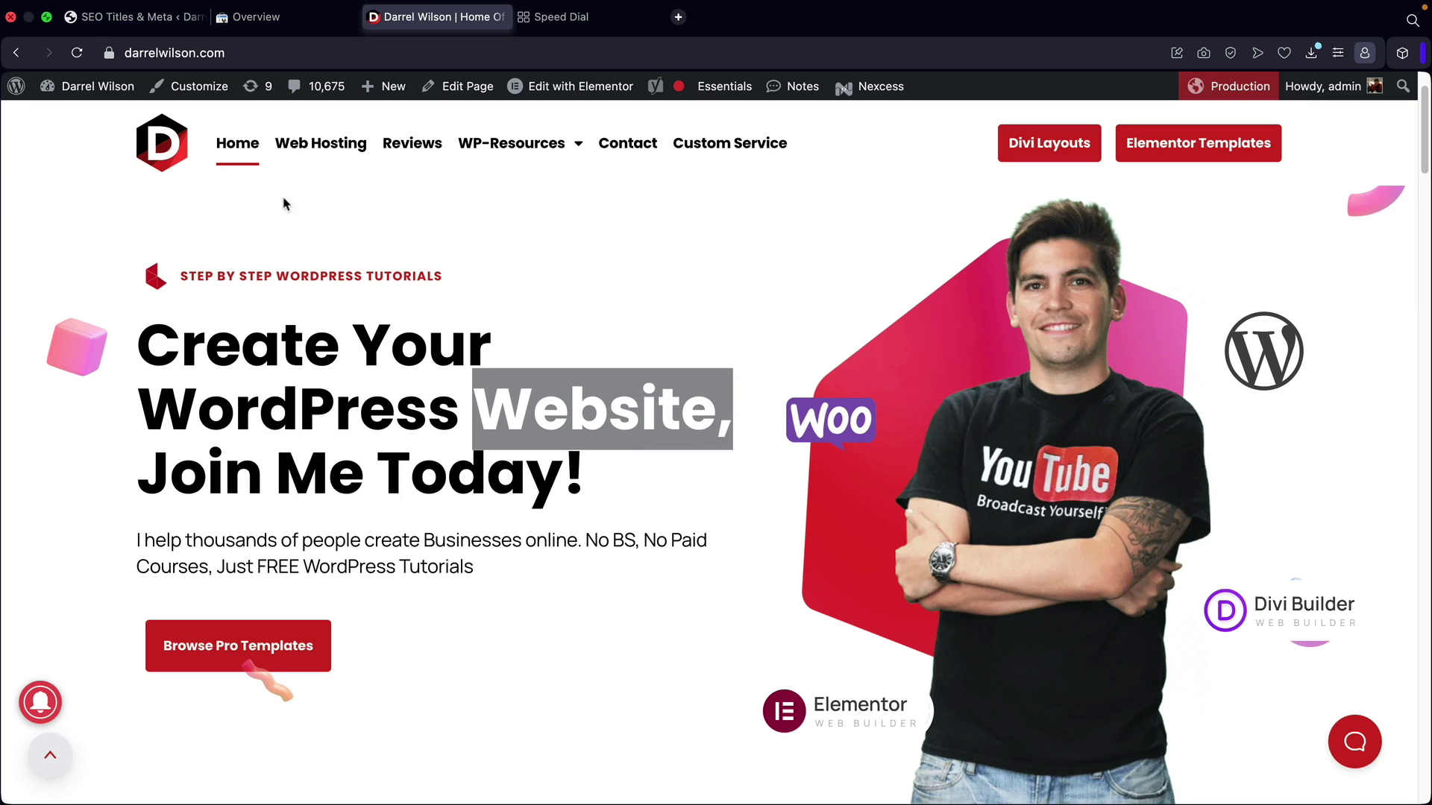
pyautogui.click(114, 25)
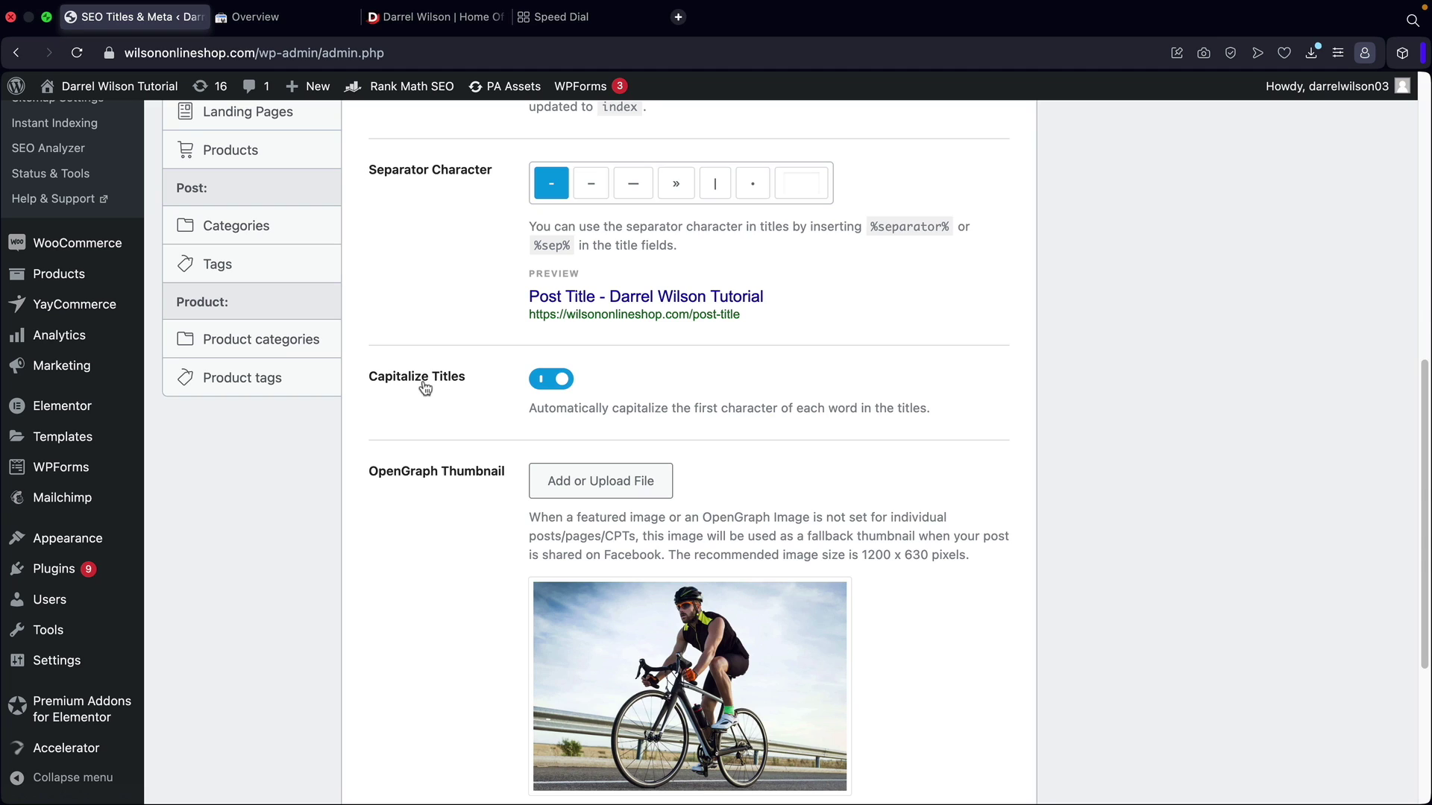
# Keep the Twitter Card Type as Summary Card with Large Image and save the Global Meta settings.
pyautogui.scroll(-2, 547, 381)
pyautogui.scroll(-5, 546, 381)
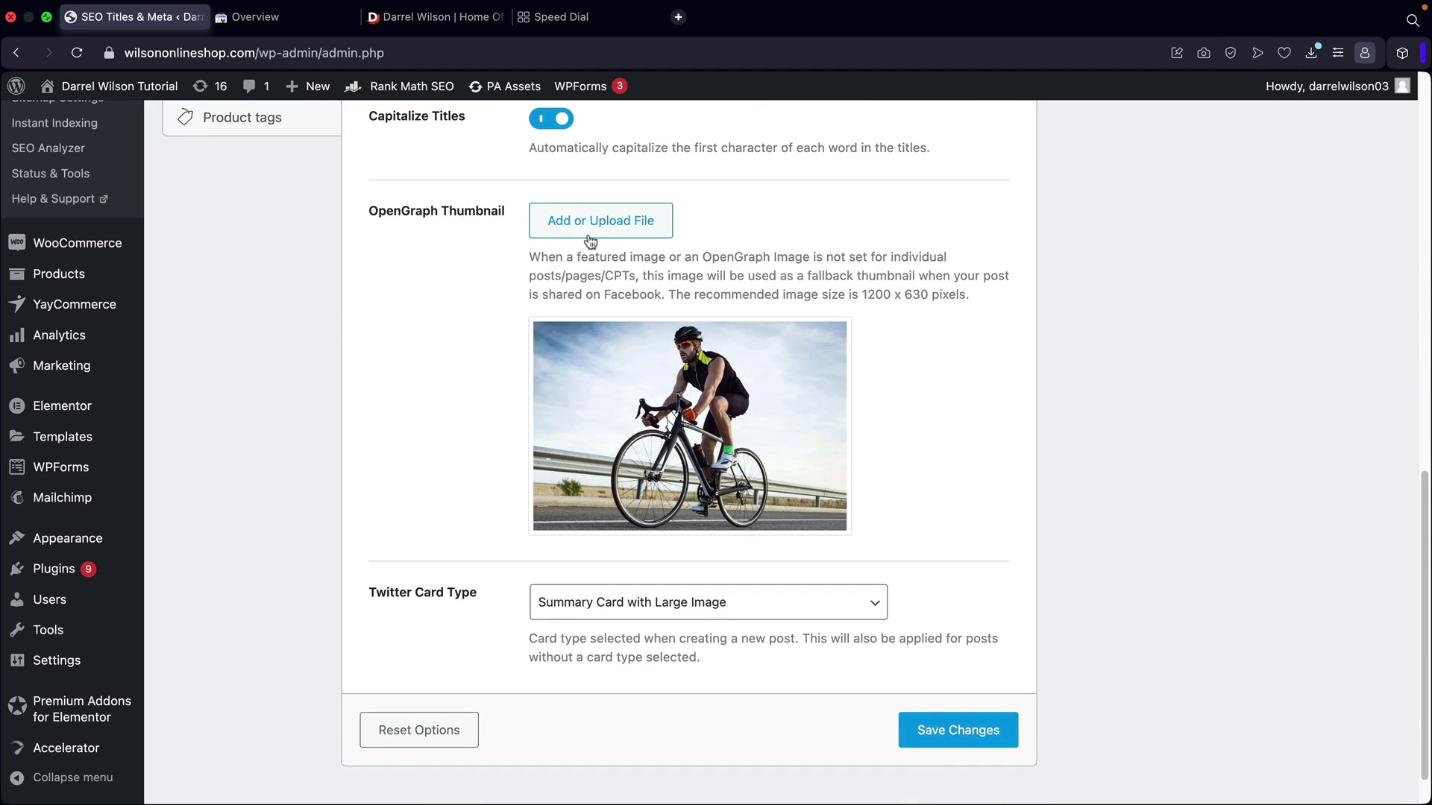
pyautogui.scroll(-1, 581, 234)
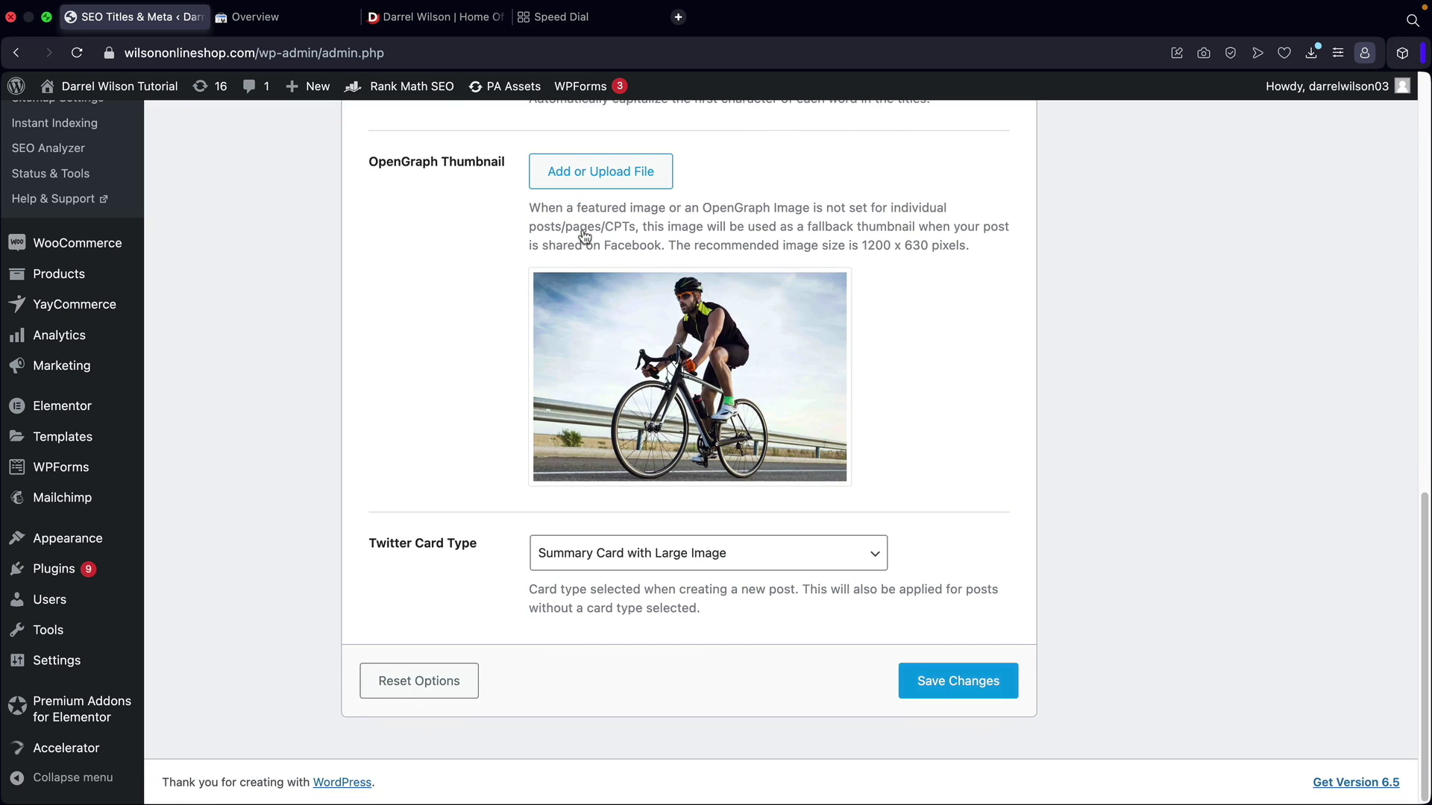
pyautogui.click(611, 558)
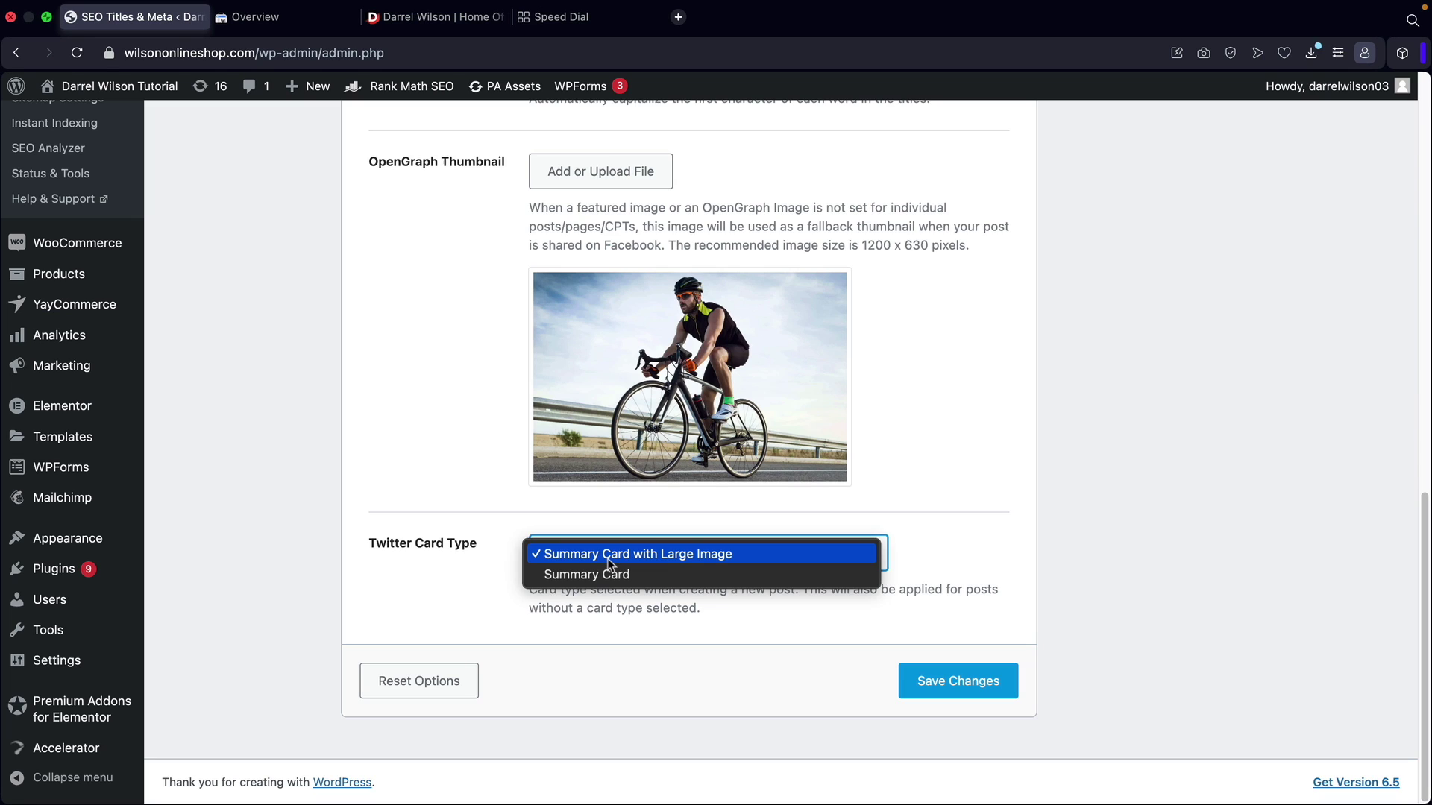
pyautogui.click(675, 572)
pyautogui.click(685, 567)
pyautogui.click(690, 536)
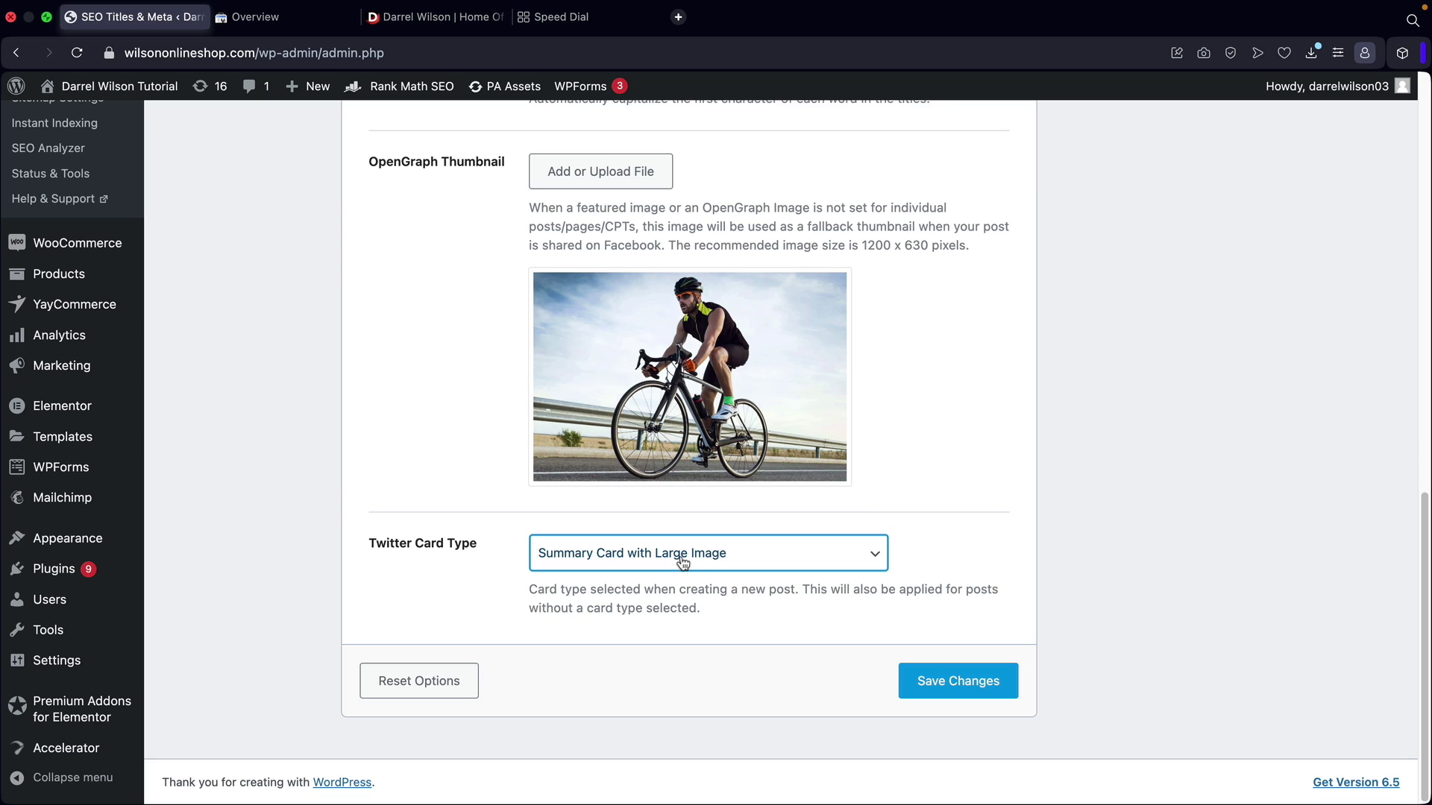
pyautogui.click(960, 684)
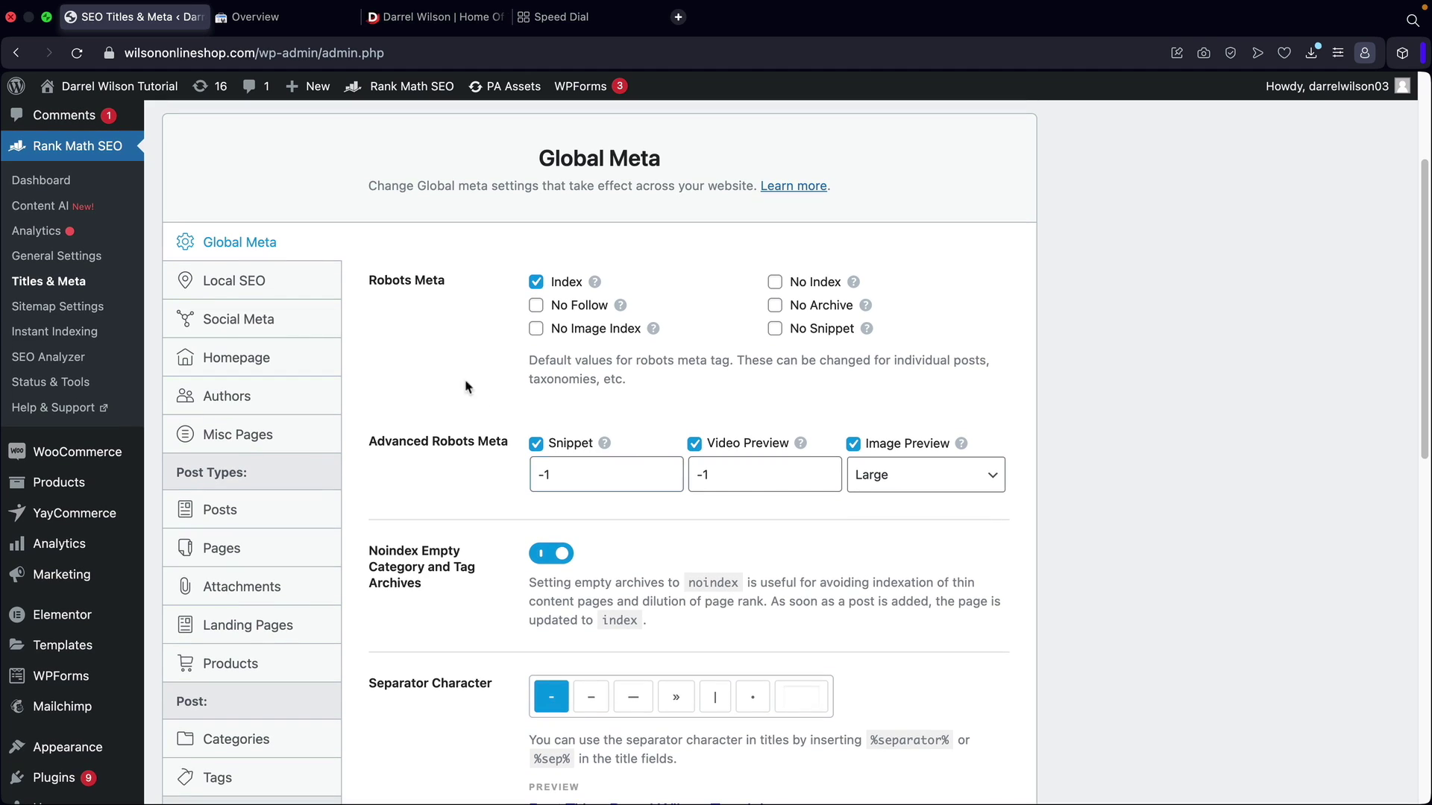
# Open the Local SEO settings and set the site to represent an Organization.
pyautogui.click(262, 281)
pyautogui.scroll(-1, 780, 381)
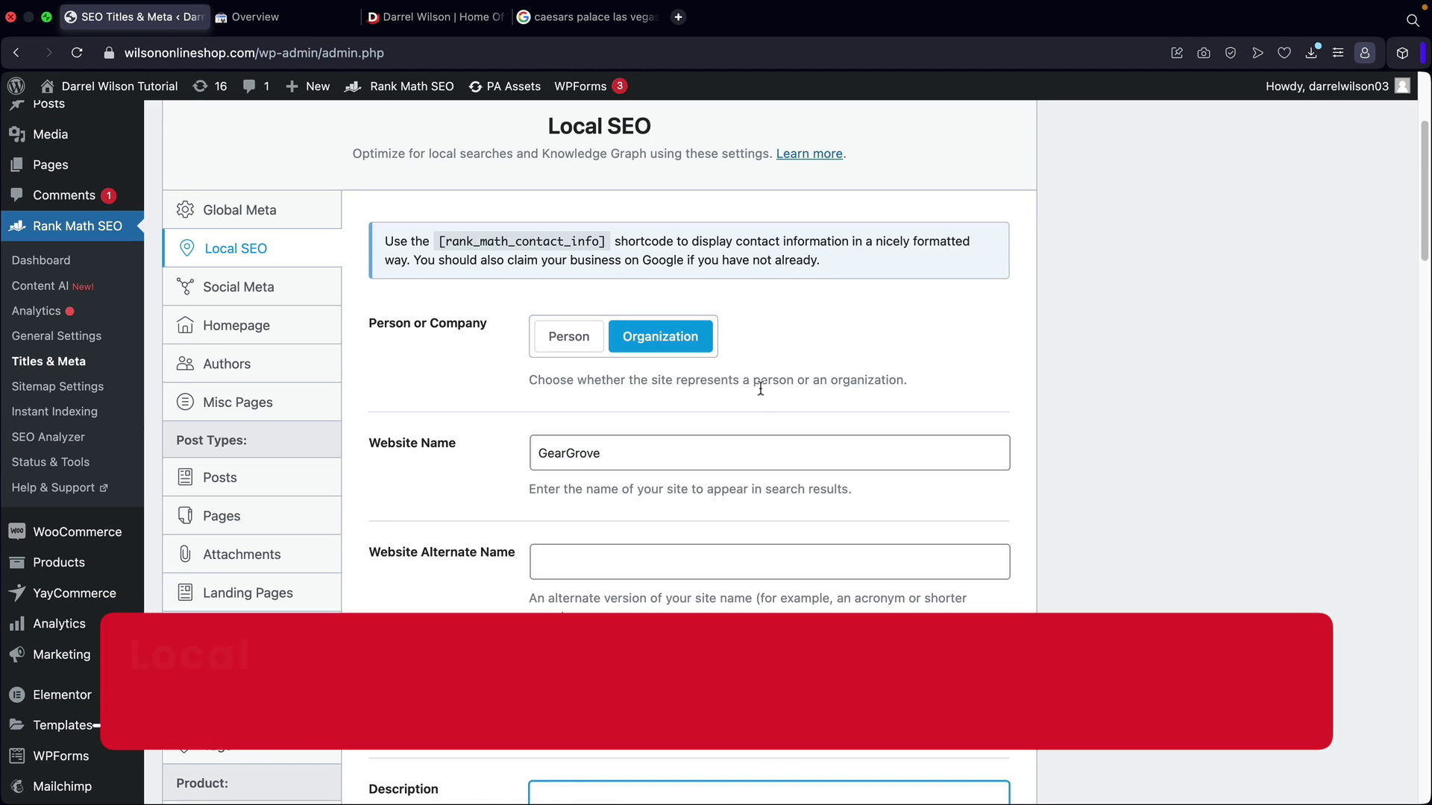
pyautogui.click(656, 343)
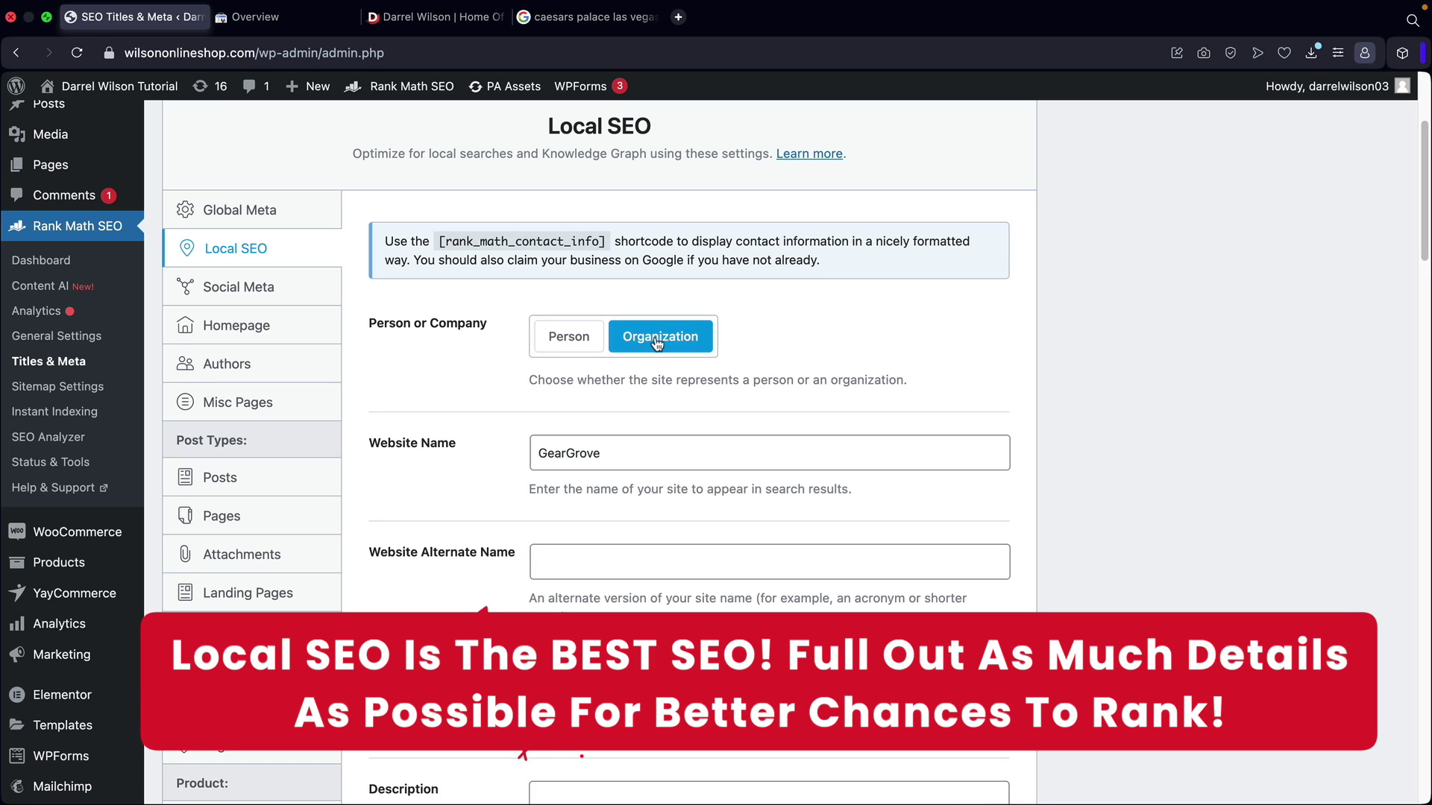
pyautogui.click(561, 346)
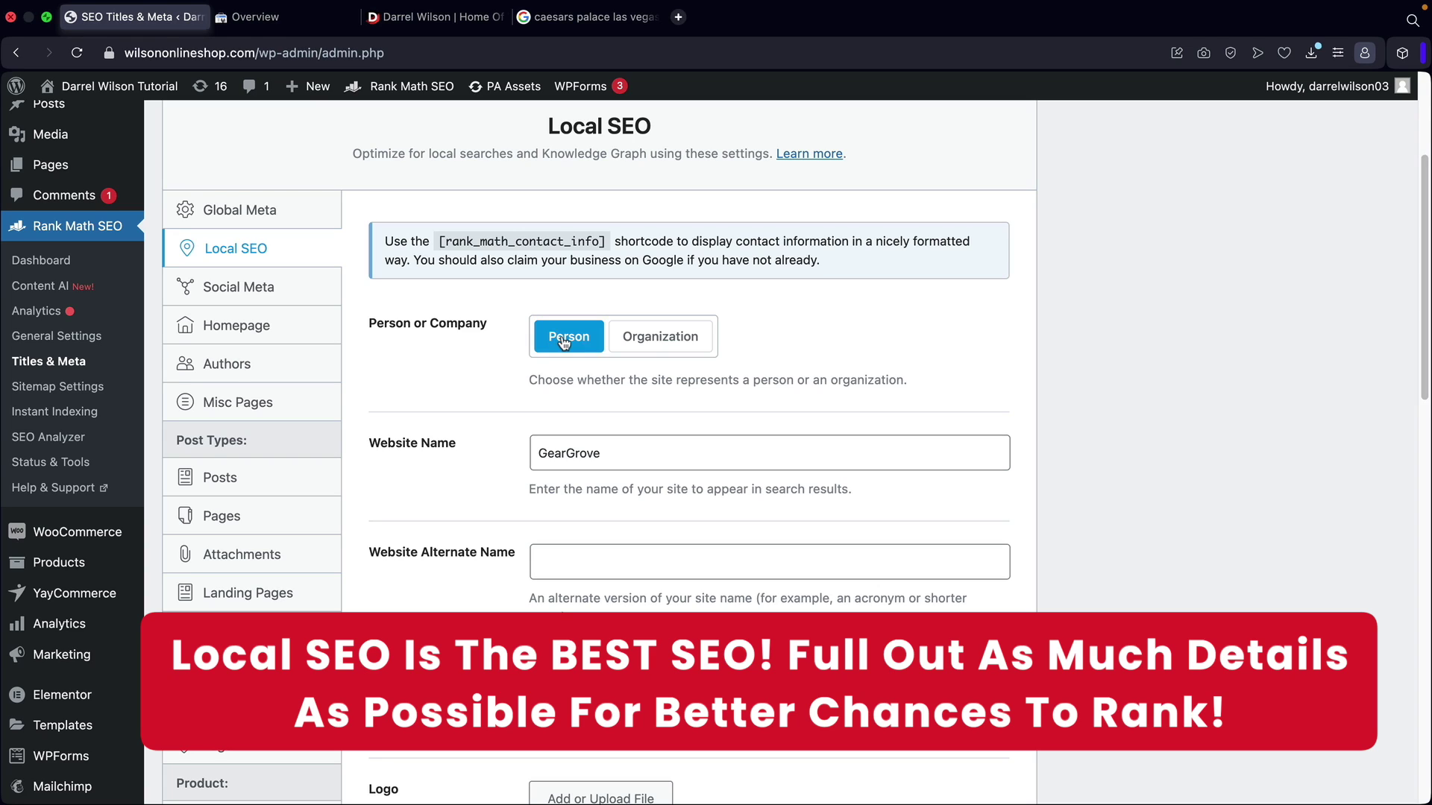
pyautogui.click(665, 341)
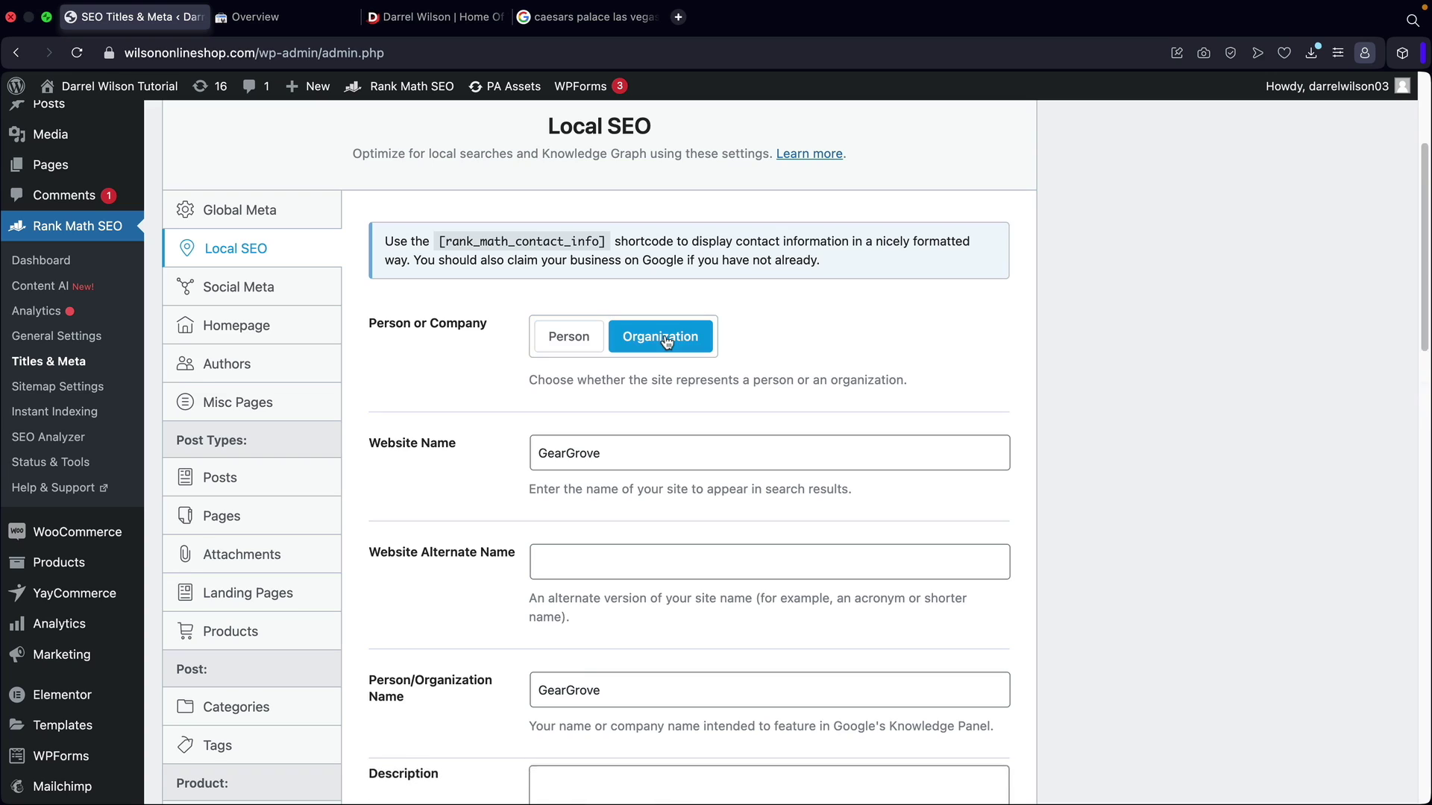
# Check the Website Name and Person/Organization Name entries in the Local SEO settings.
pyautogui.scroll(-2, 695, 377)
pyautogui.click(663, 317)
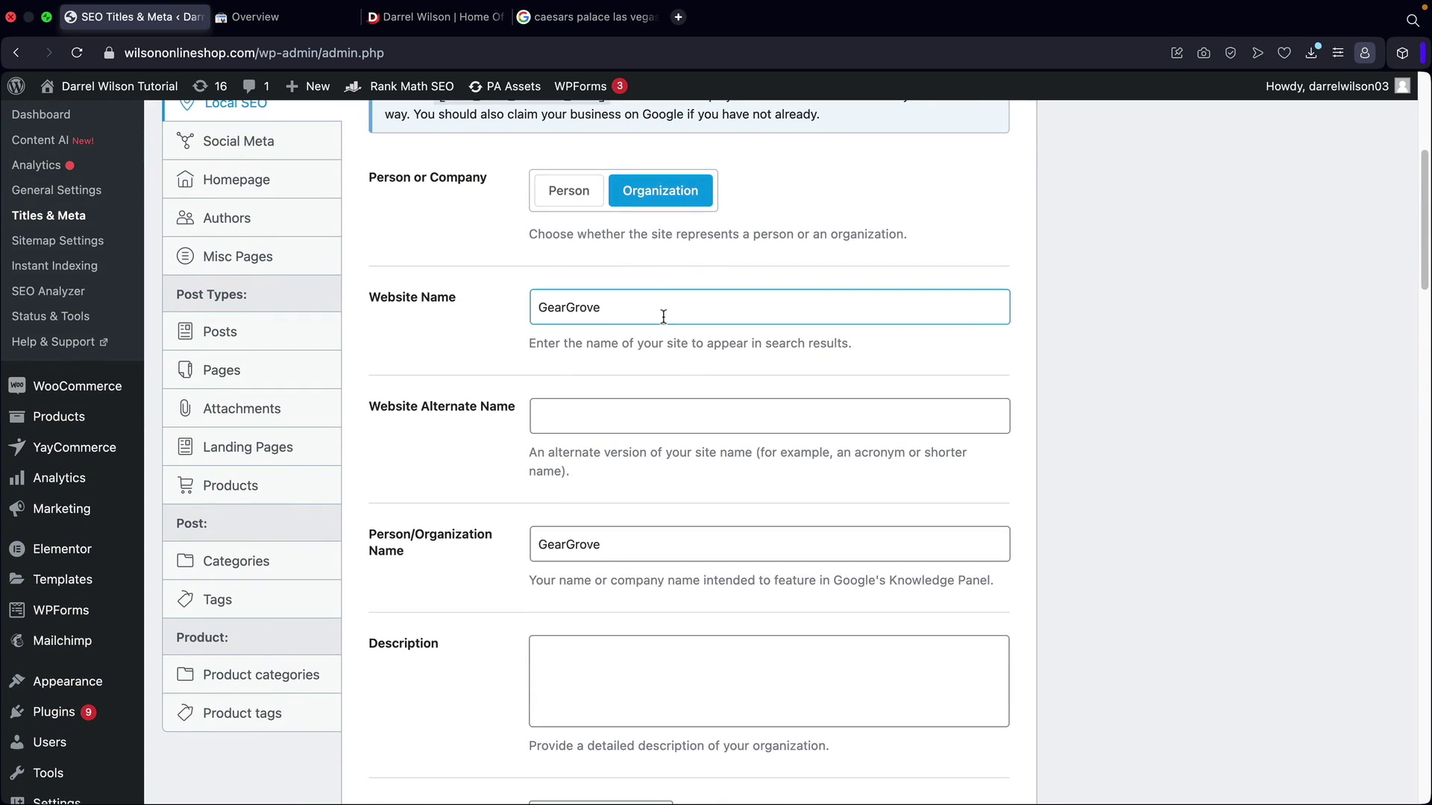
pyautogui.moveTo(617, 307); pyautogui.dragTo(532, 307)
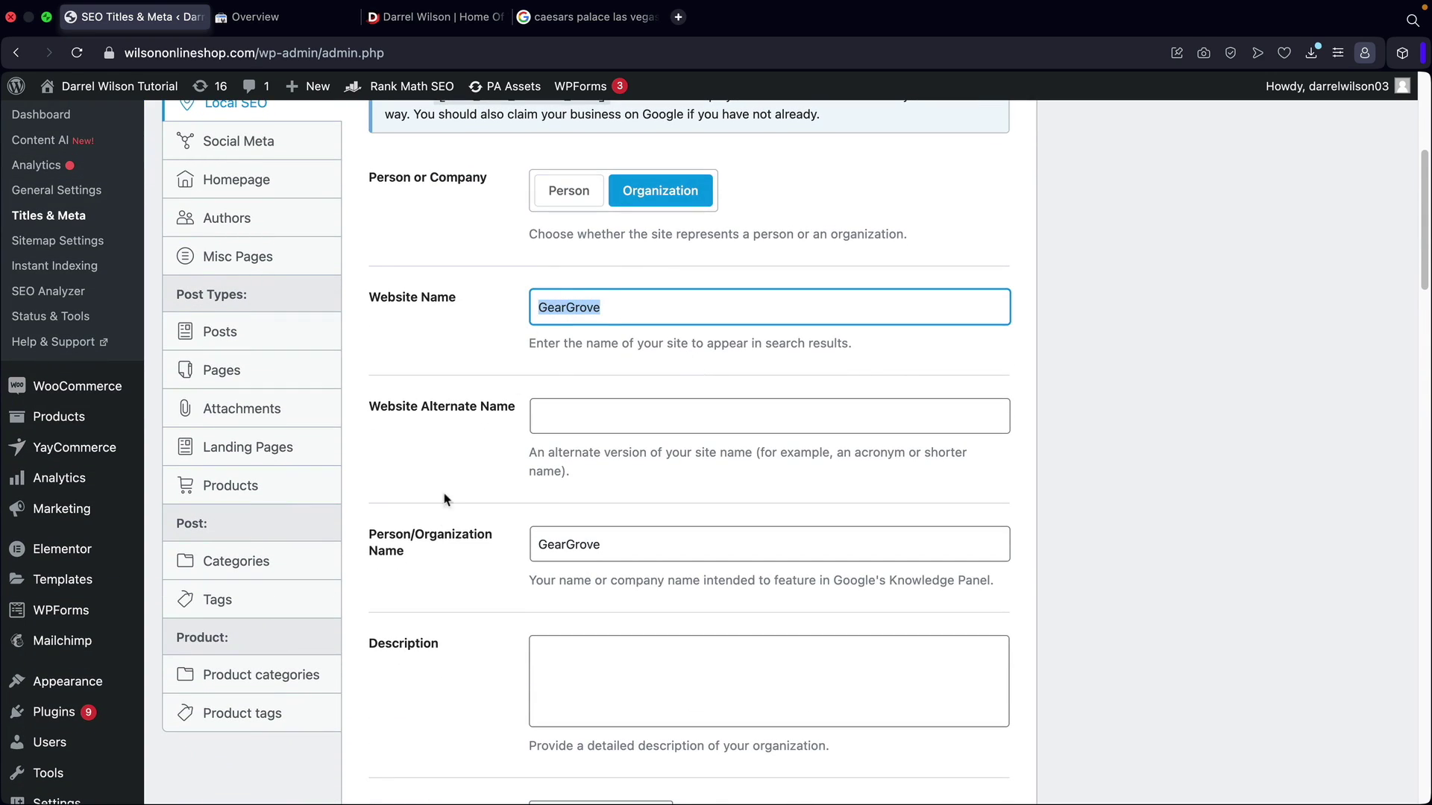
pyautogui.click(617, 551)
pyautogui.moveTo(616, 551); pyautogui.dragTo(522, 550)
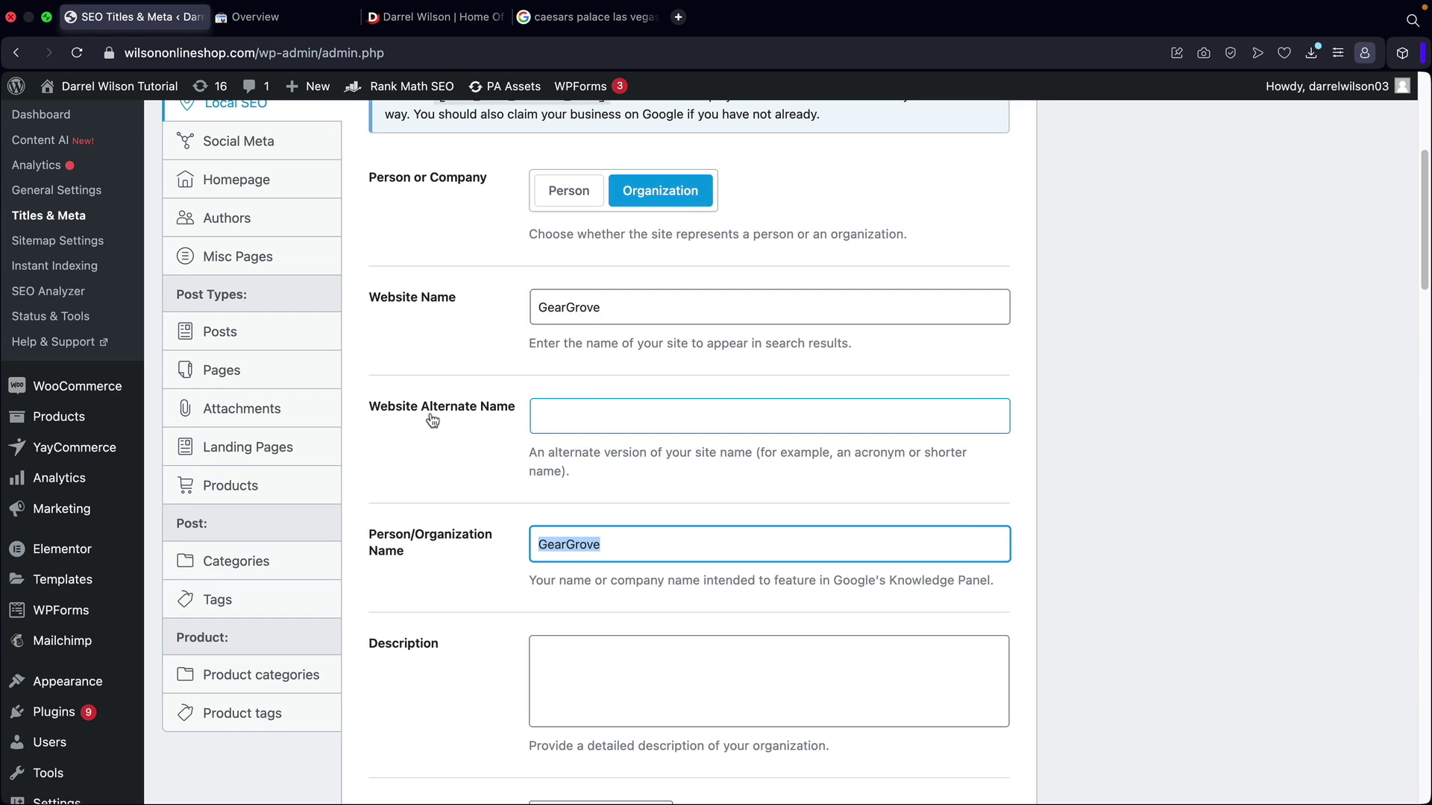
# Check the empty Website Alternate Name and Description fields in the Local SEO settings.
pyautogui.click(590, 414)
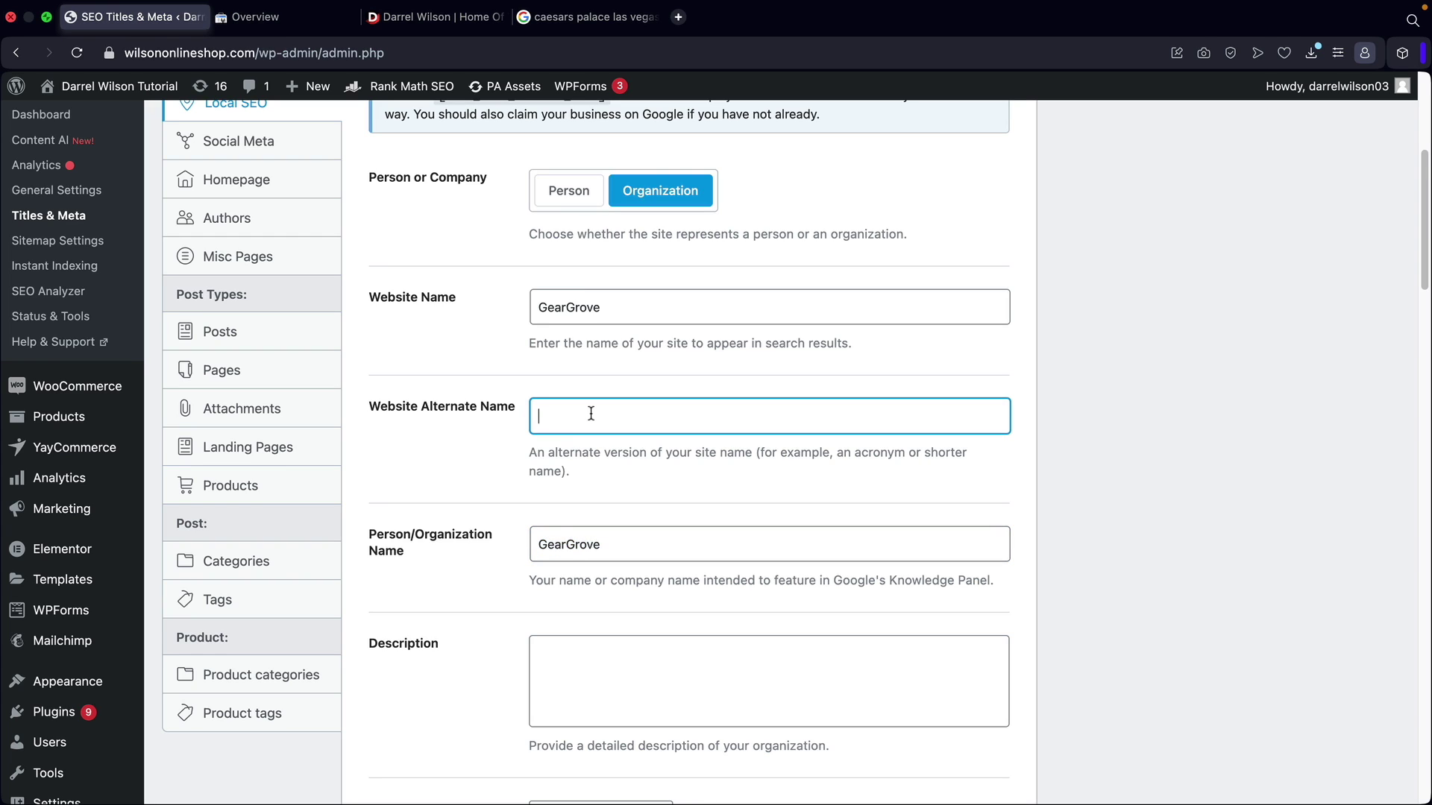
pyautogui.scroll(-4, 709, 418)
pyautogui.click(681, 423)
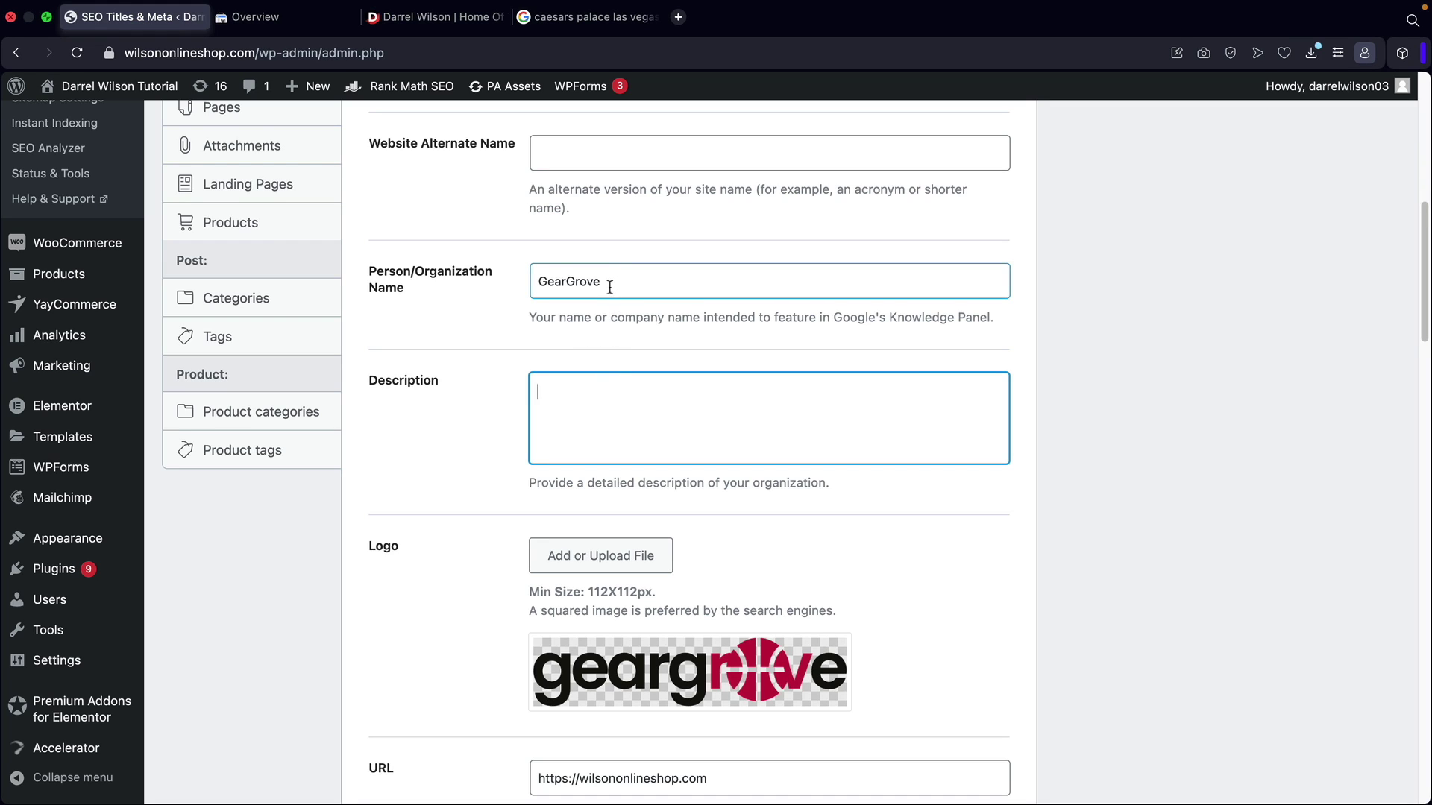
# Copy the hotel details text from the Caesars Palace listing in Google Search and paste it into the organization's Description field.
pyautogui.click(592, 18)
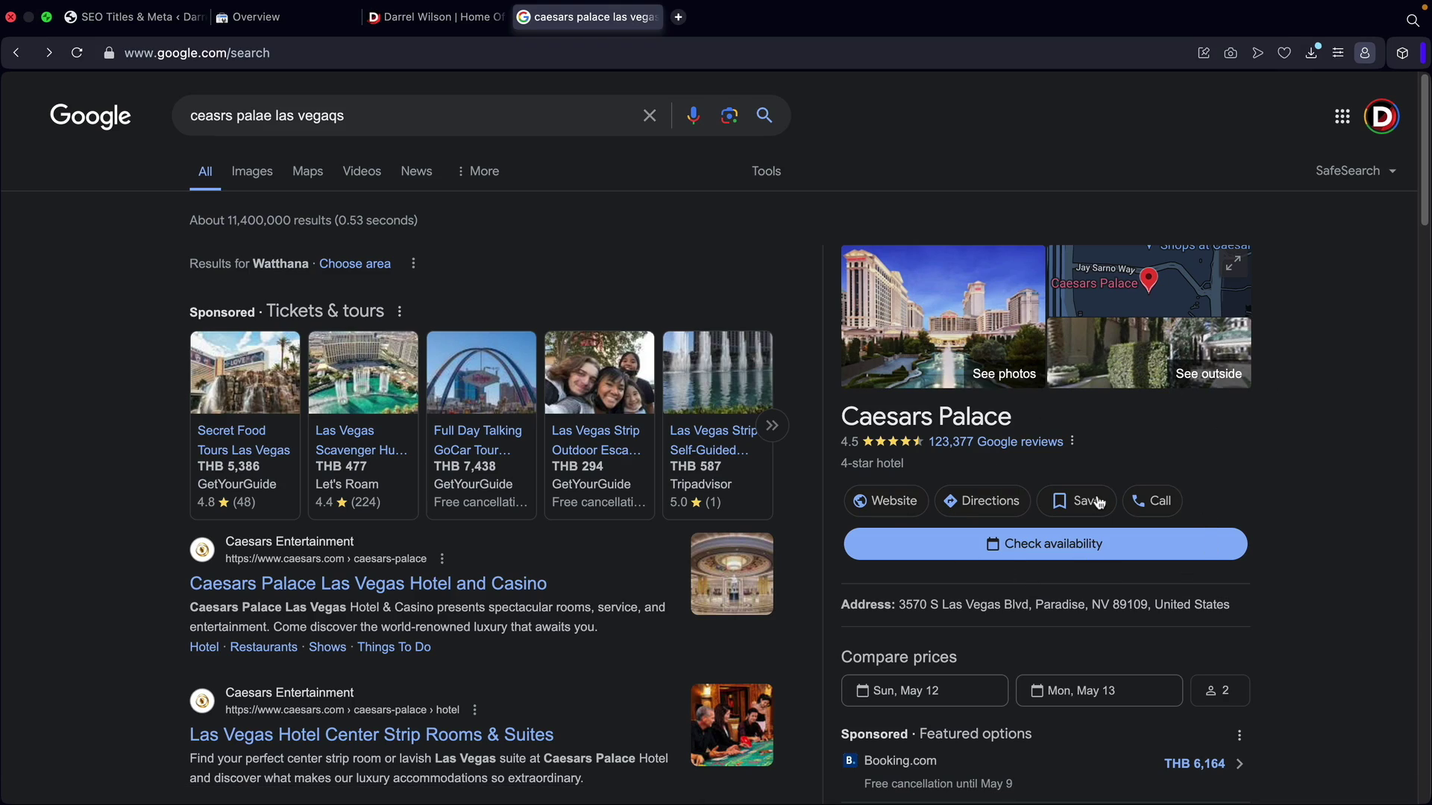
pyautogui.scroll(-5, 1097, 501)
pyautogui.scroll(-13, 1099, 501)
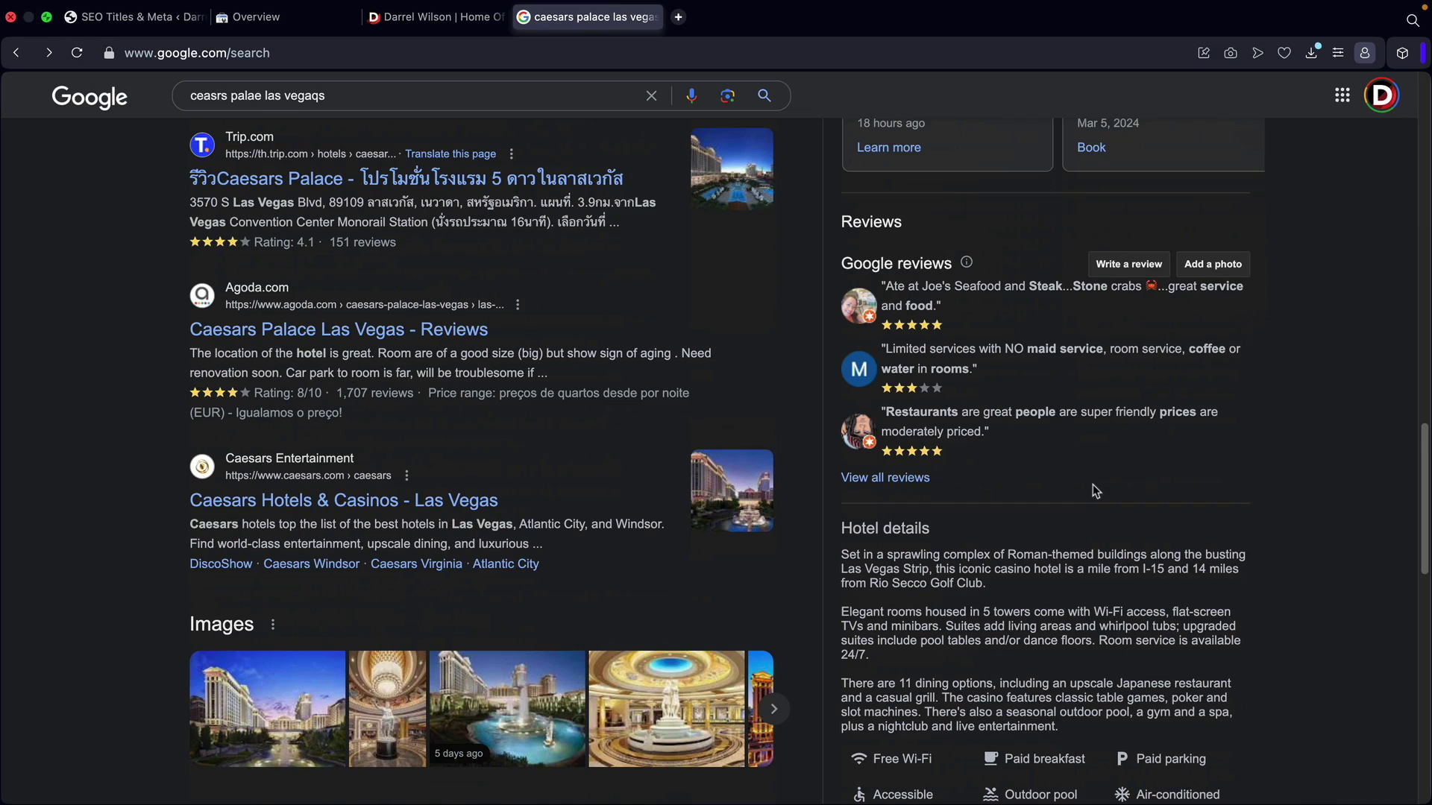
pyautogui.scroll(-2, 1096, 495)
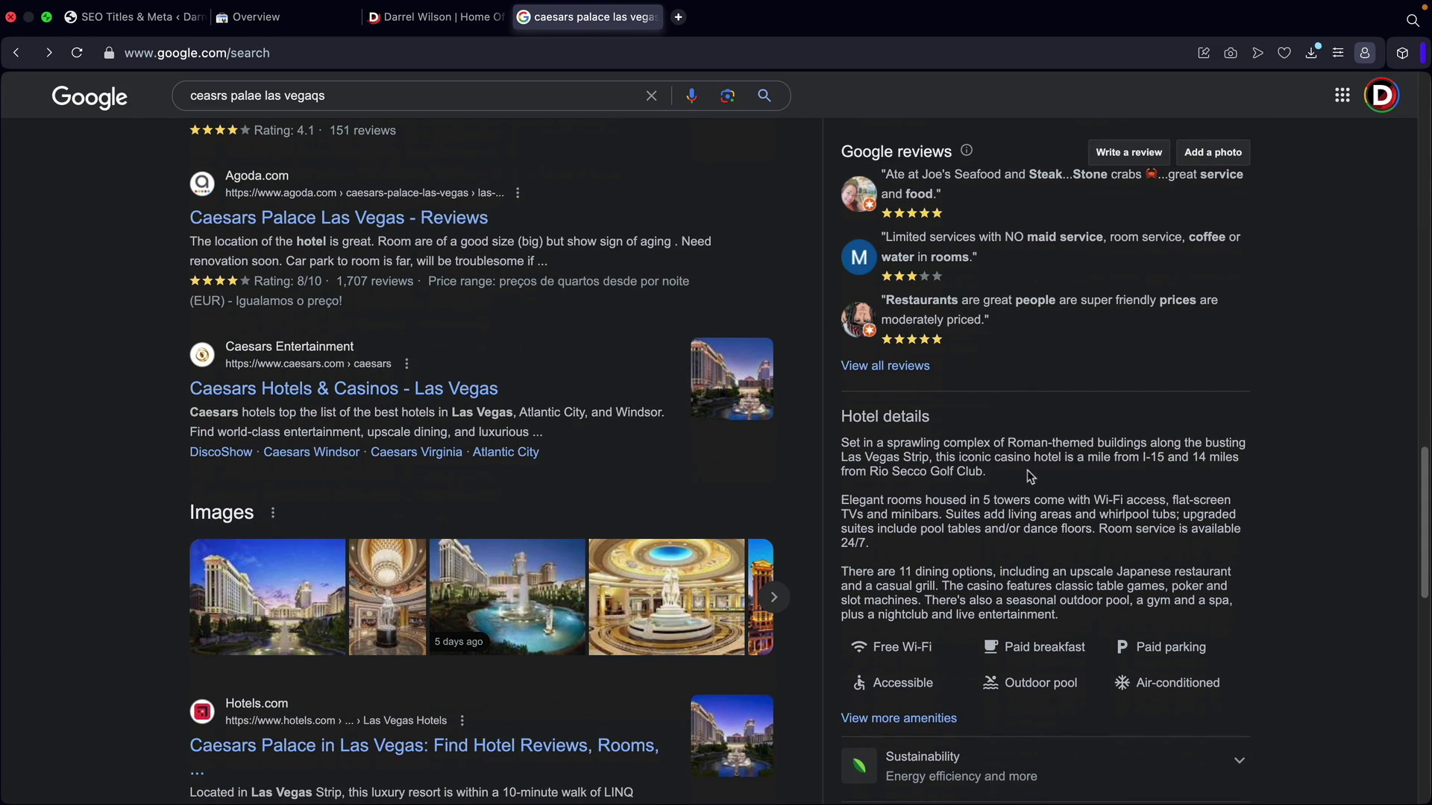
pyautogui.scroll(15, 1037, 496)
pyautogui.scroll(3, 1041, 508)
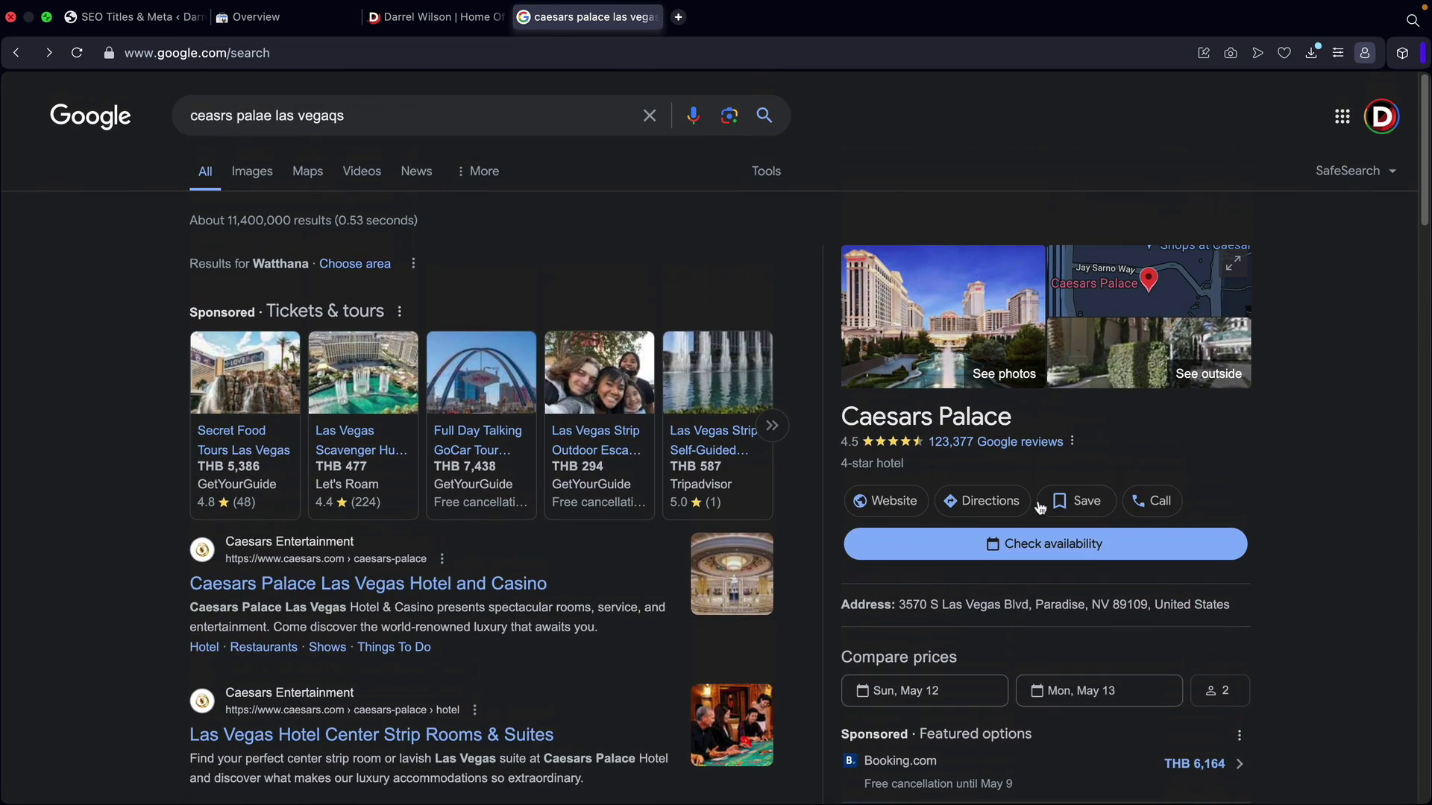
pyautogui.click(136, 24)
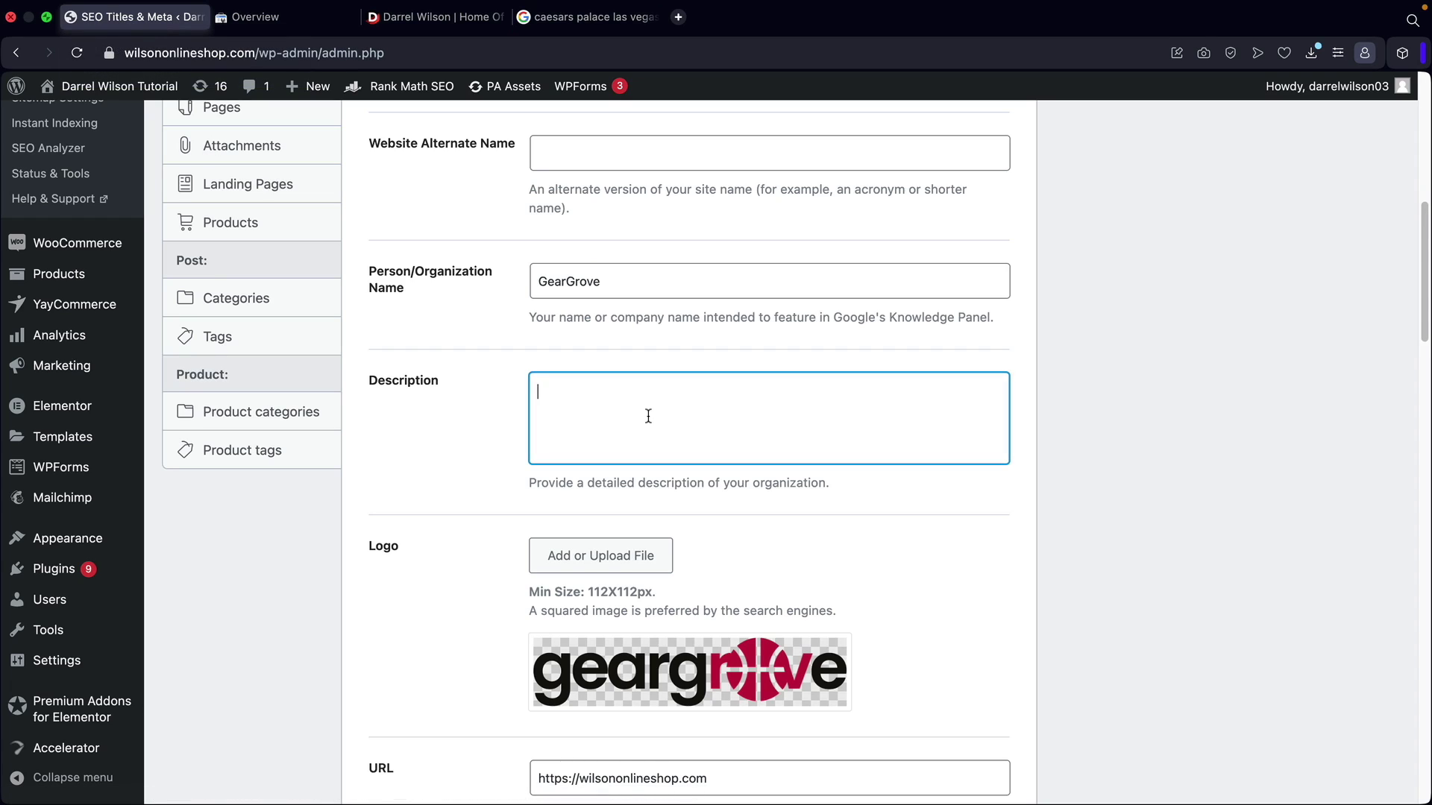
pyautogui.rightClick(541, 385)
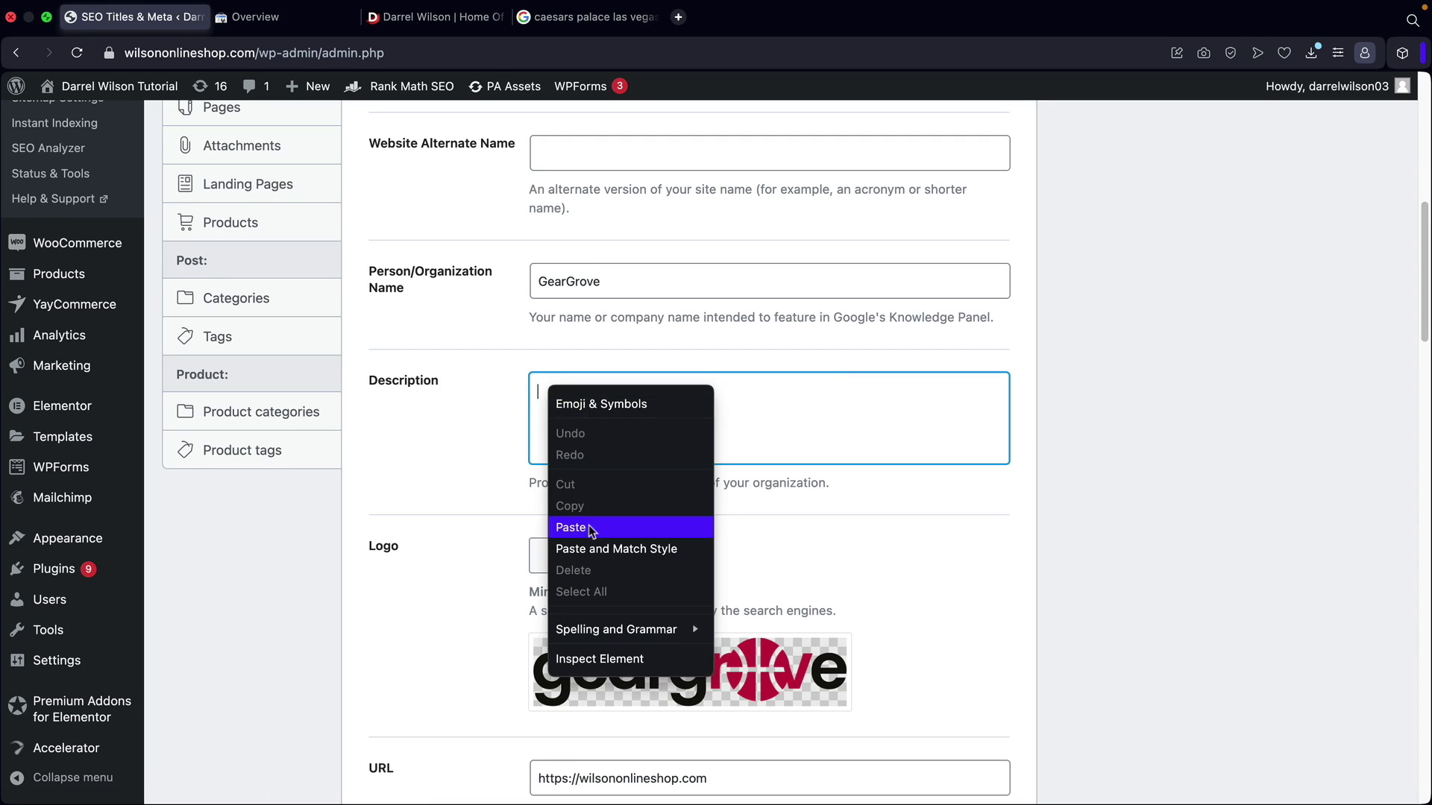
pyautogui.click(589, 530)
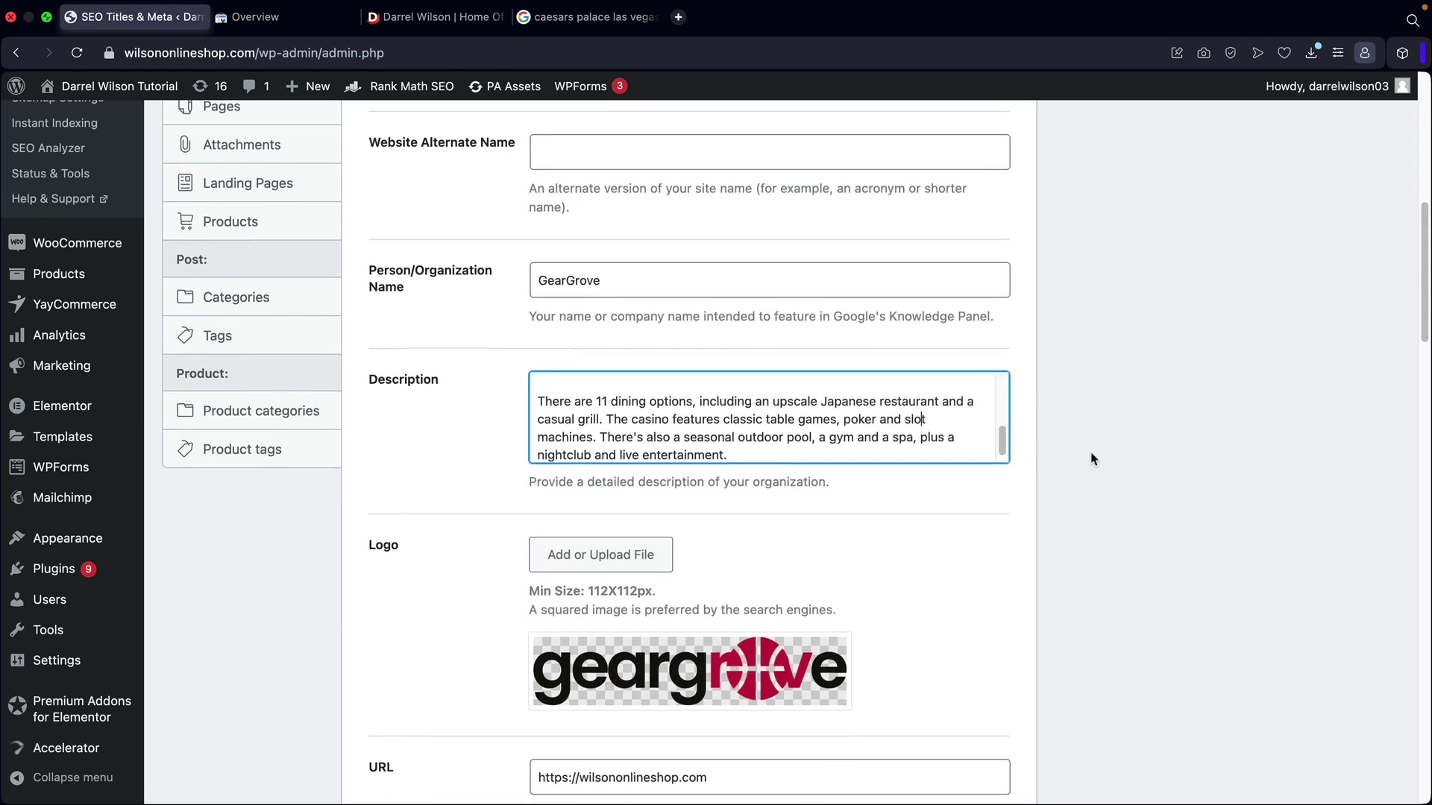
# Review the organization's Logo, URL and Email settings in Local SEO.
pyautogui.scroll(-5, 1077, 446)
pyautogui.scroll(-2, 1071, 441)
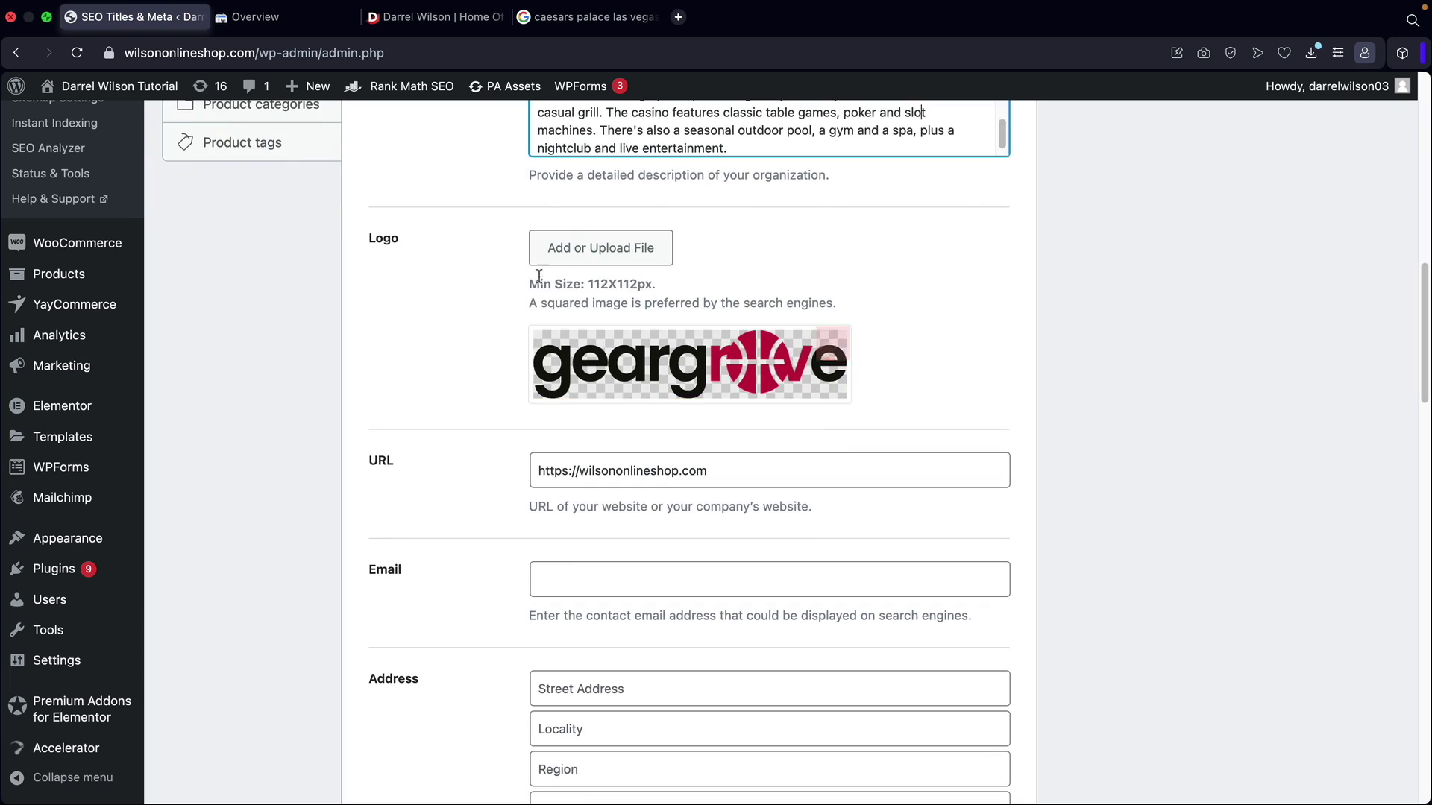
pyautogui.scroll(-3, 571, 308)
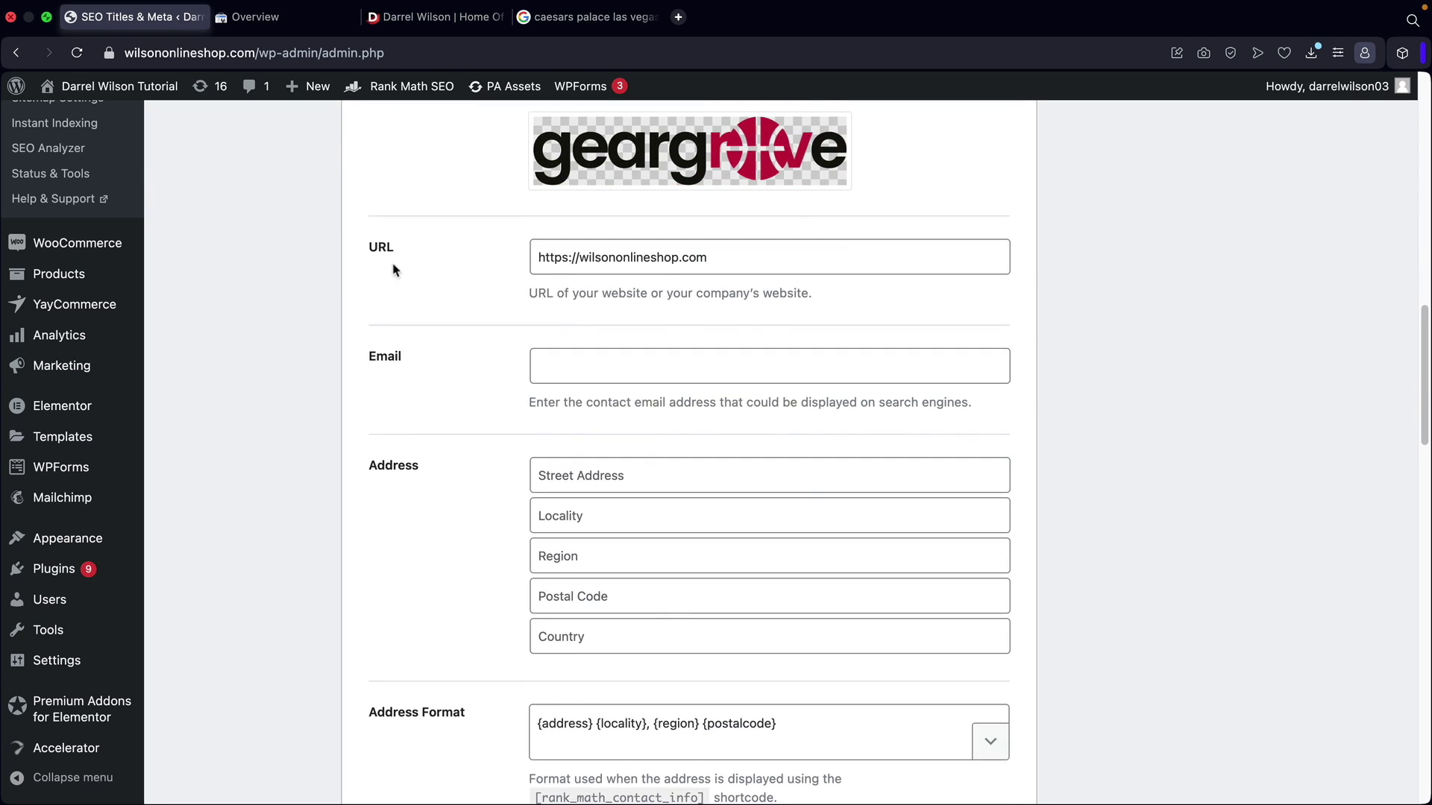
pyautogui.click(582, 267)
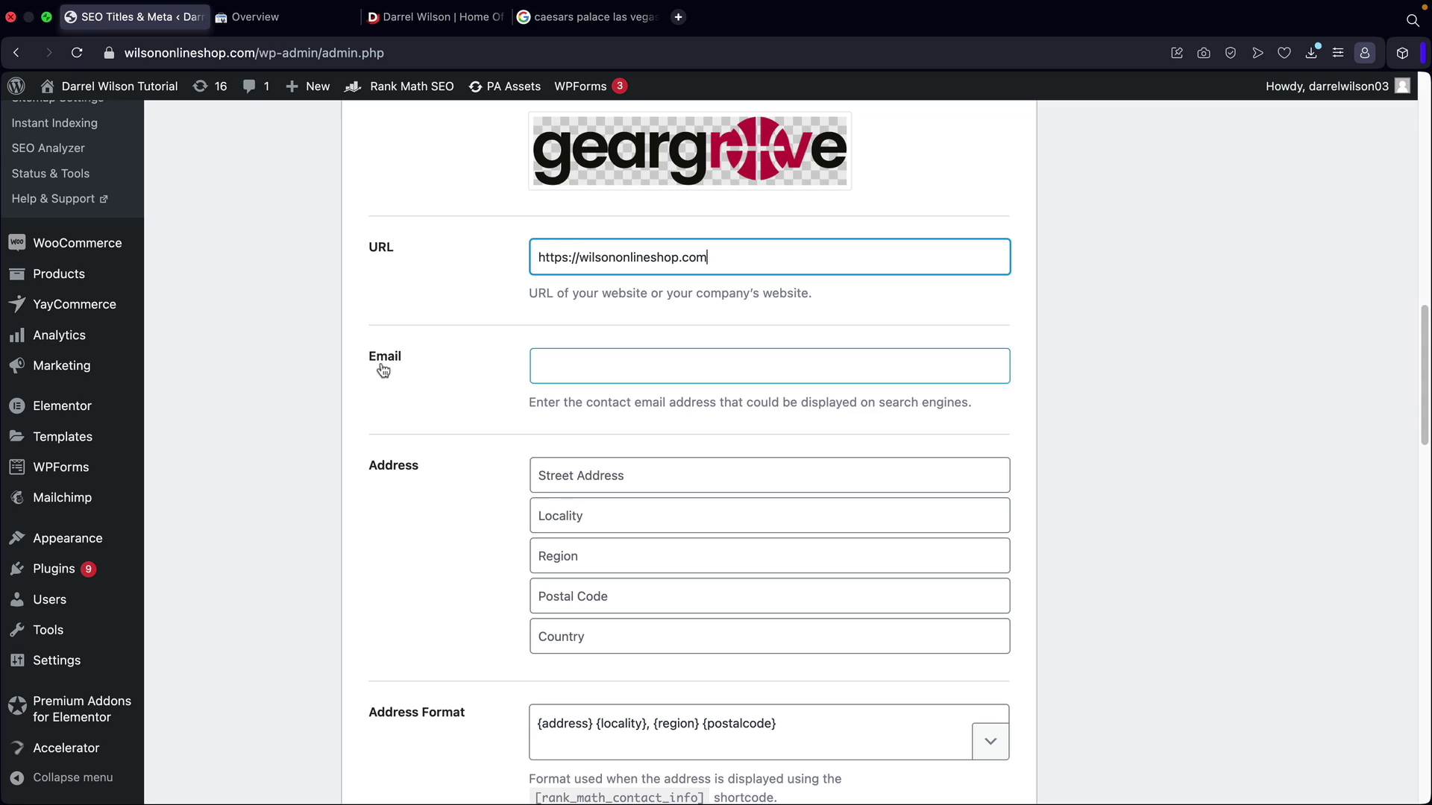
# Append the {country} tag after {postalcode} in the Address Format.
pyautogui.scroll(-5, 460, 217)
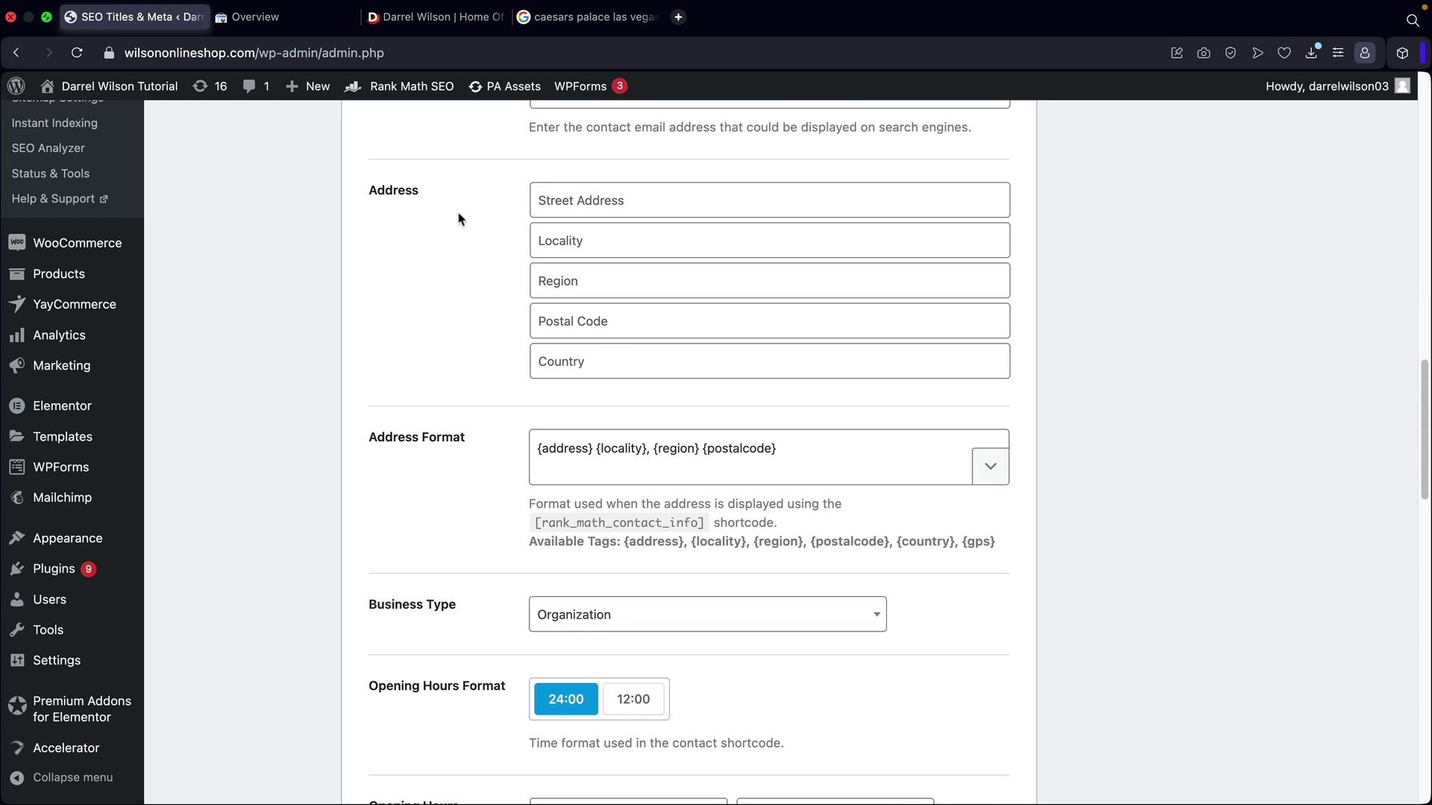
pyautogui.click(590, 202)
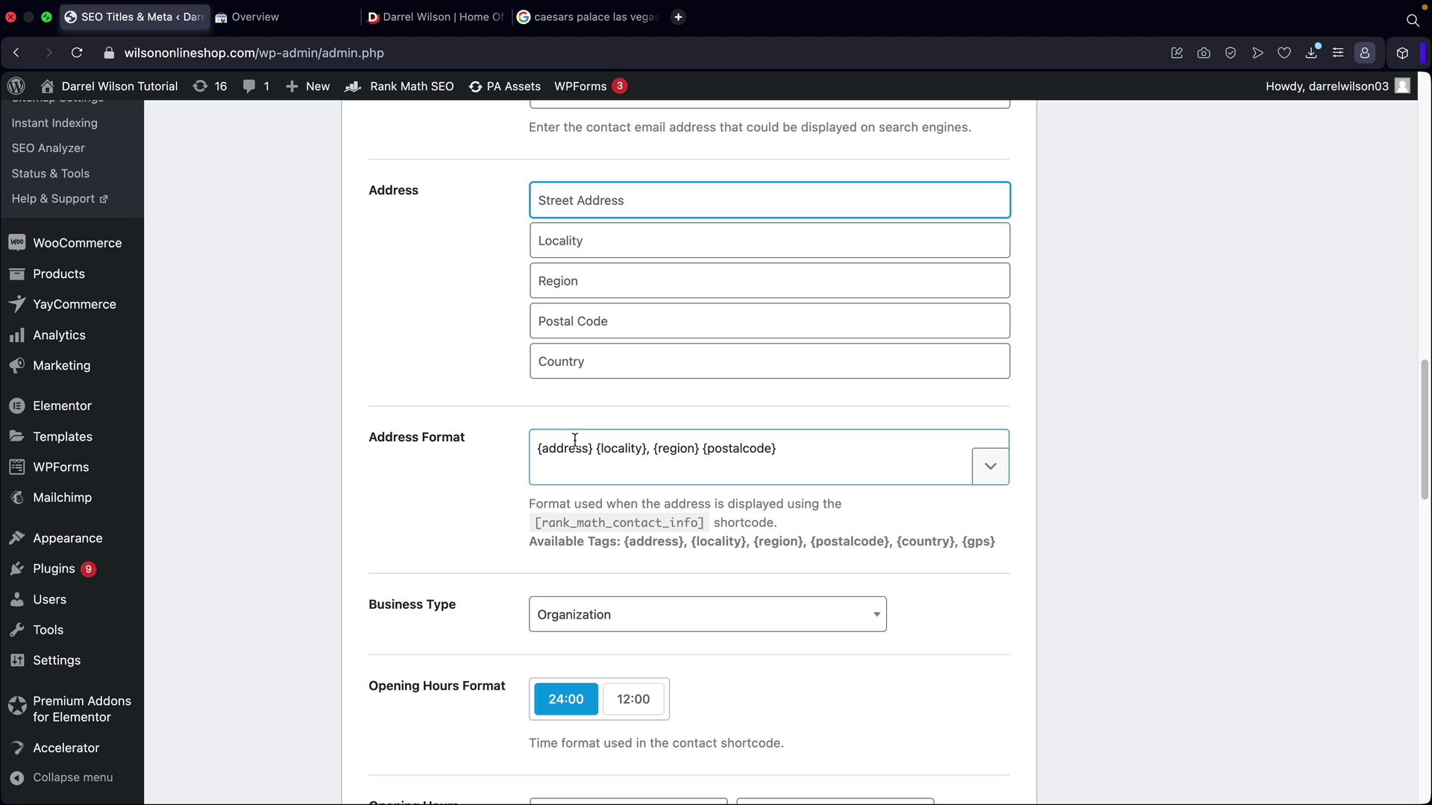
pyautogui.moveTo(592, 448); pyautogui.dragTo(539, 451)
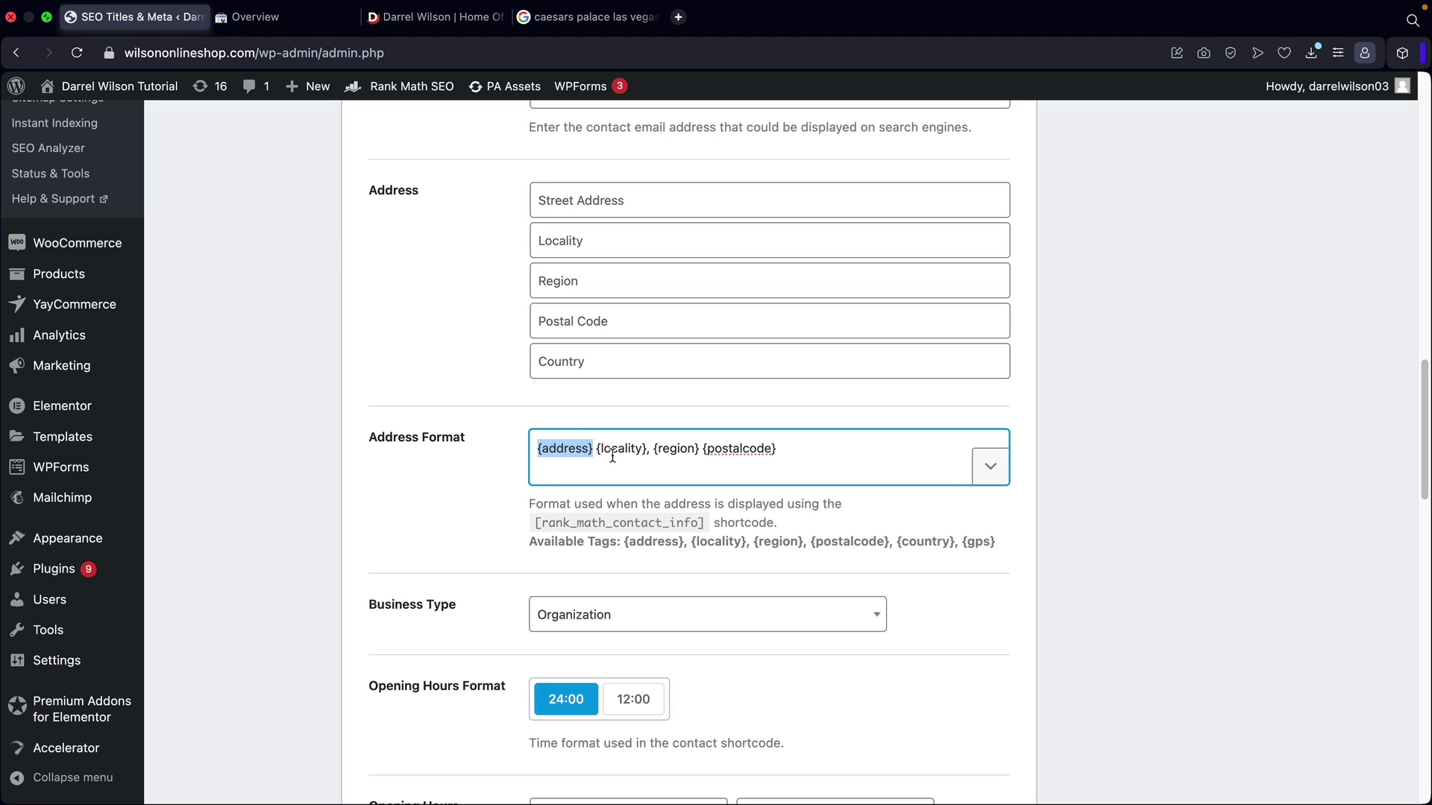
pyautogui.click(781, 450)
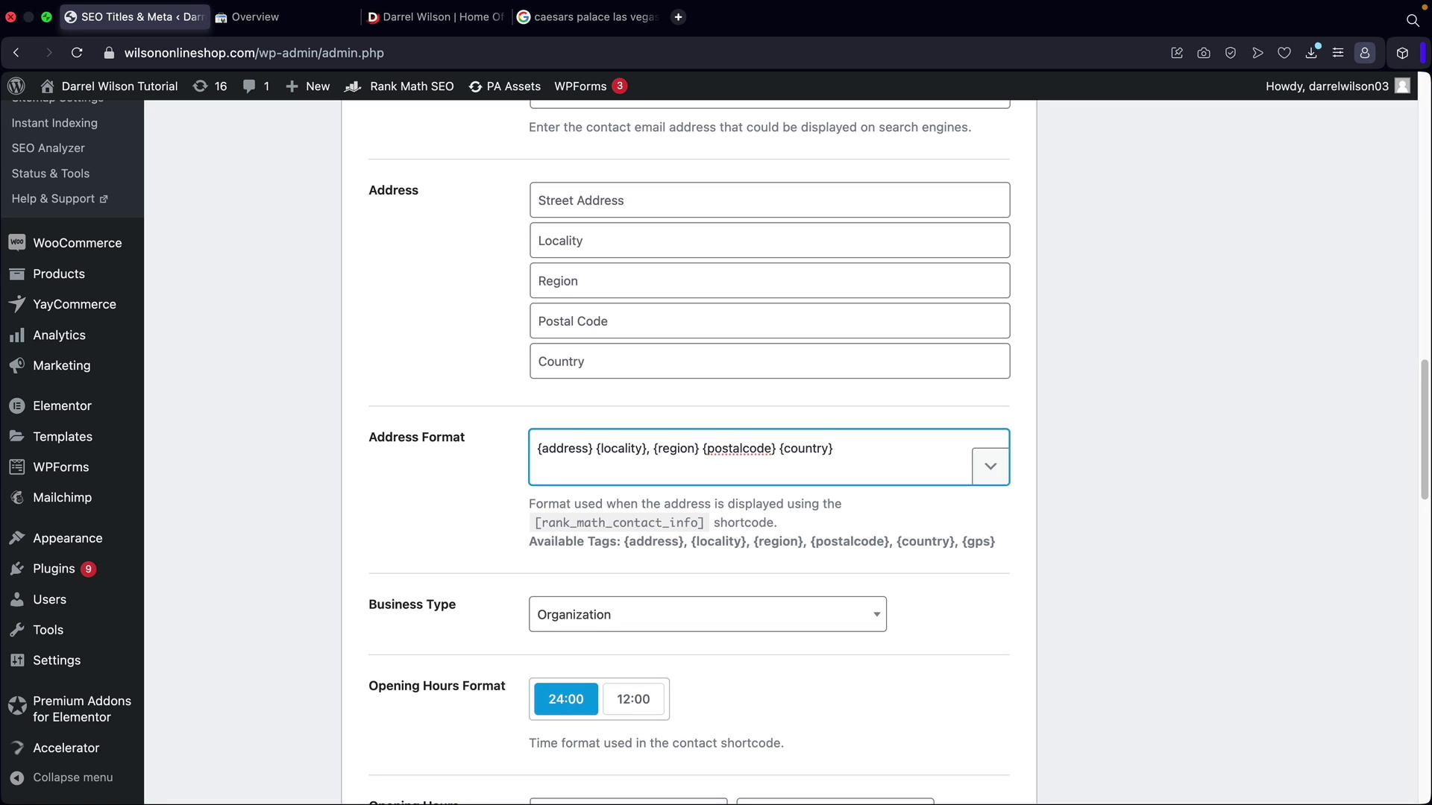
# Examine the parts of the business address in the Caesars Palace listing in Google Search, and return to the Local SEO settings.
pyautogui.click(581, 21)
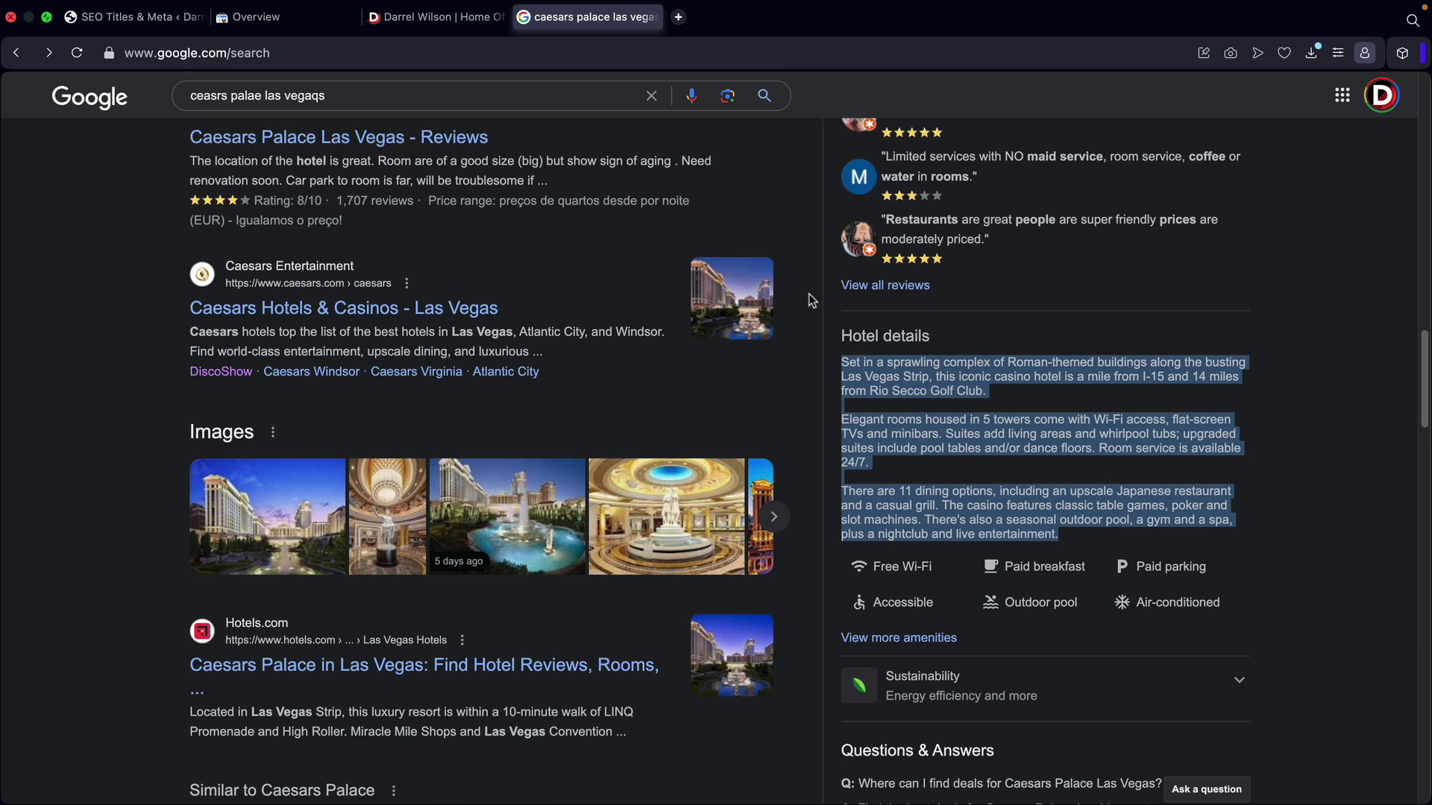
pyautogui.scroll(15, 1045, 456)
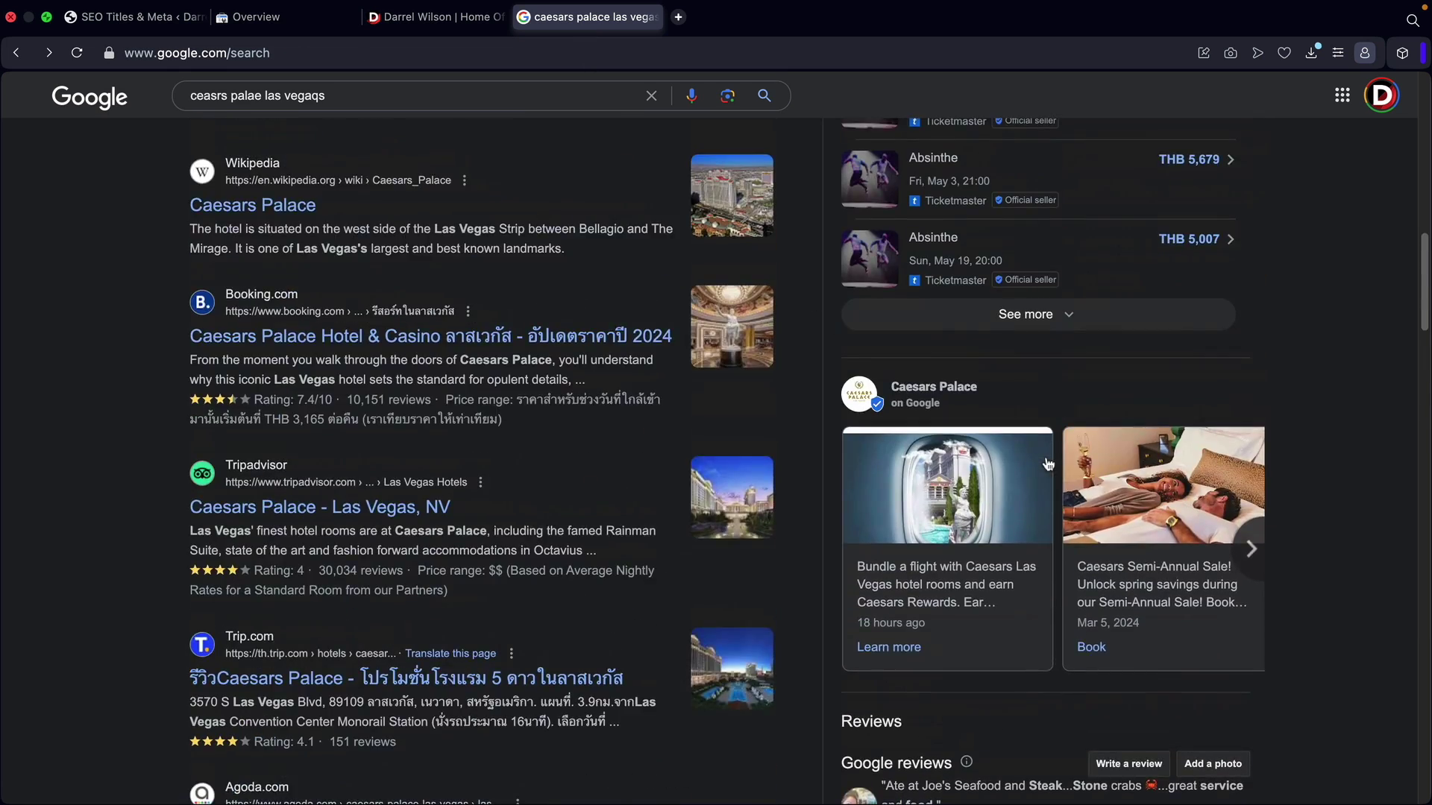
pyautogui.scroll(5, 1046, 463)
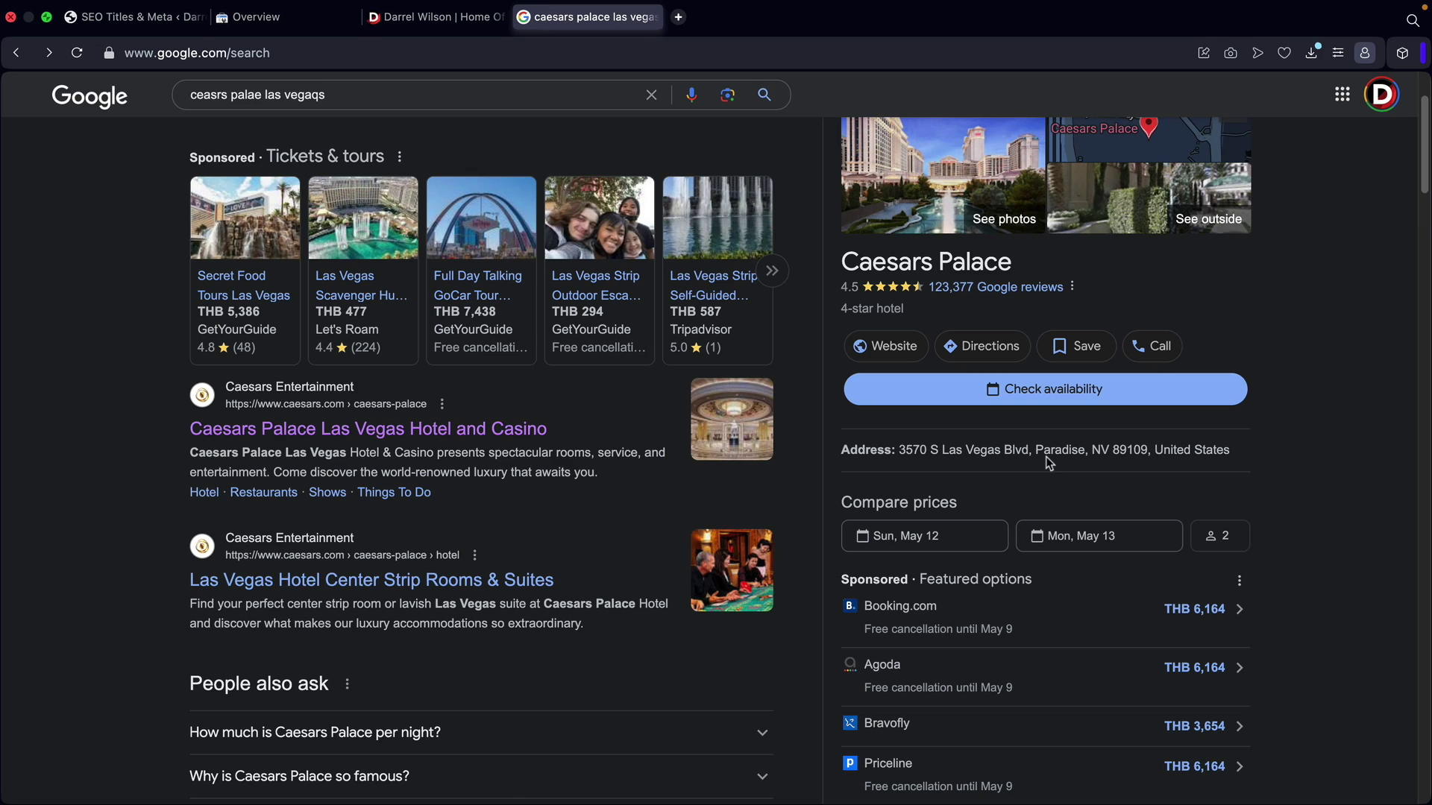
pyautogui.moveTo(955, 452); pyautogui.dragTo(1246, 457)
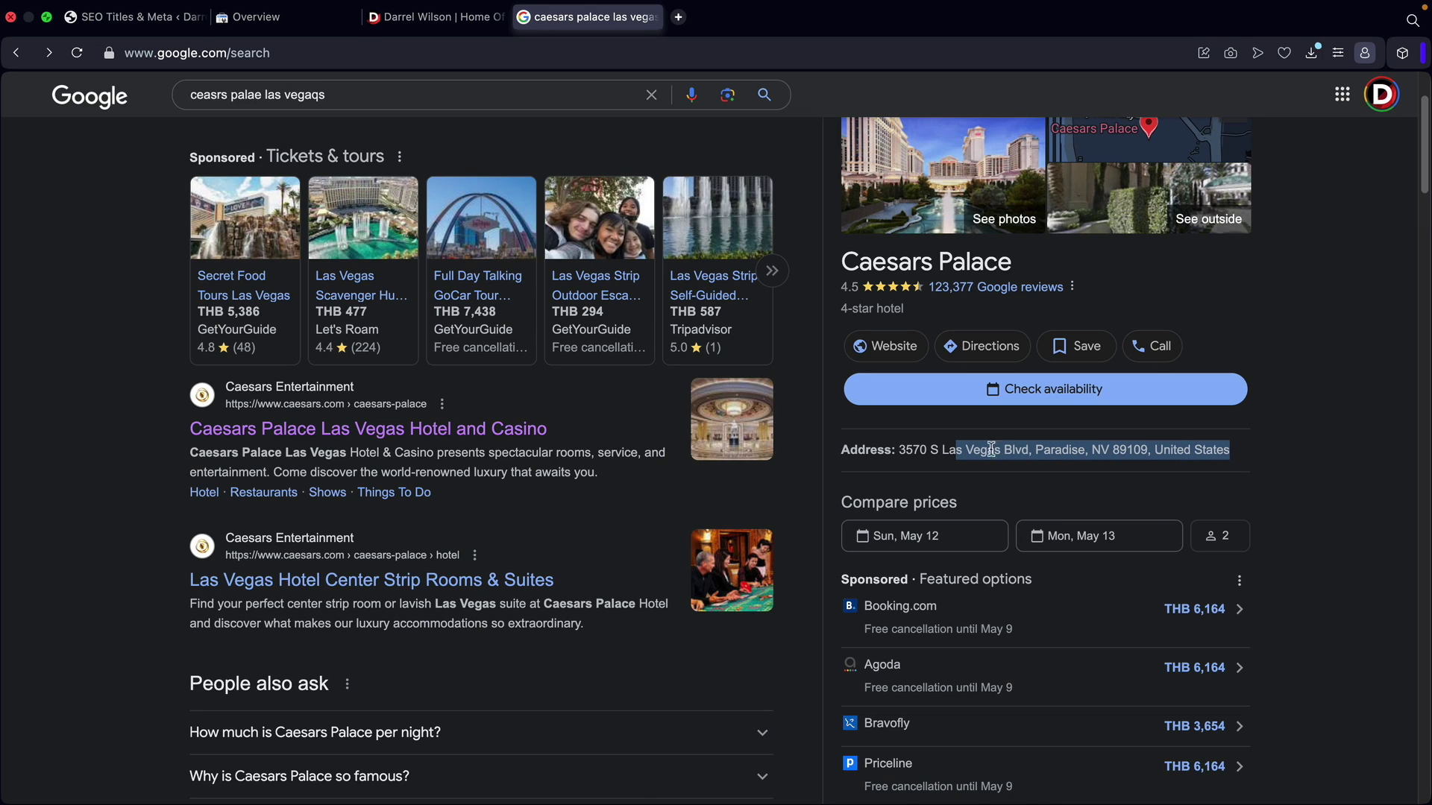
pyautogui.moveTo(899, 452); pyautogui.dragTo(1044, 450)
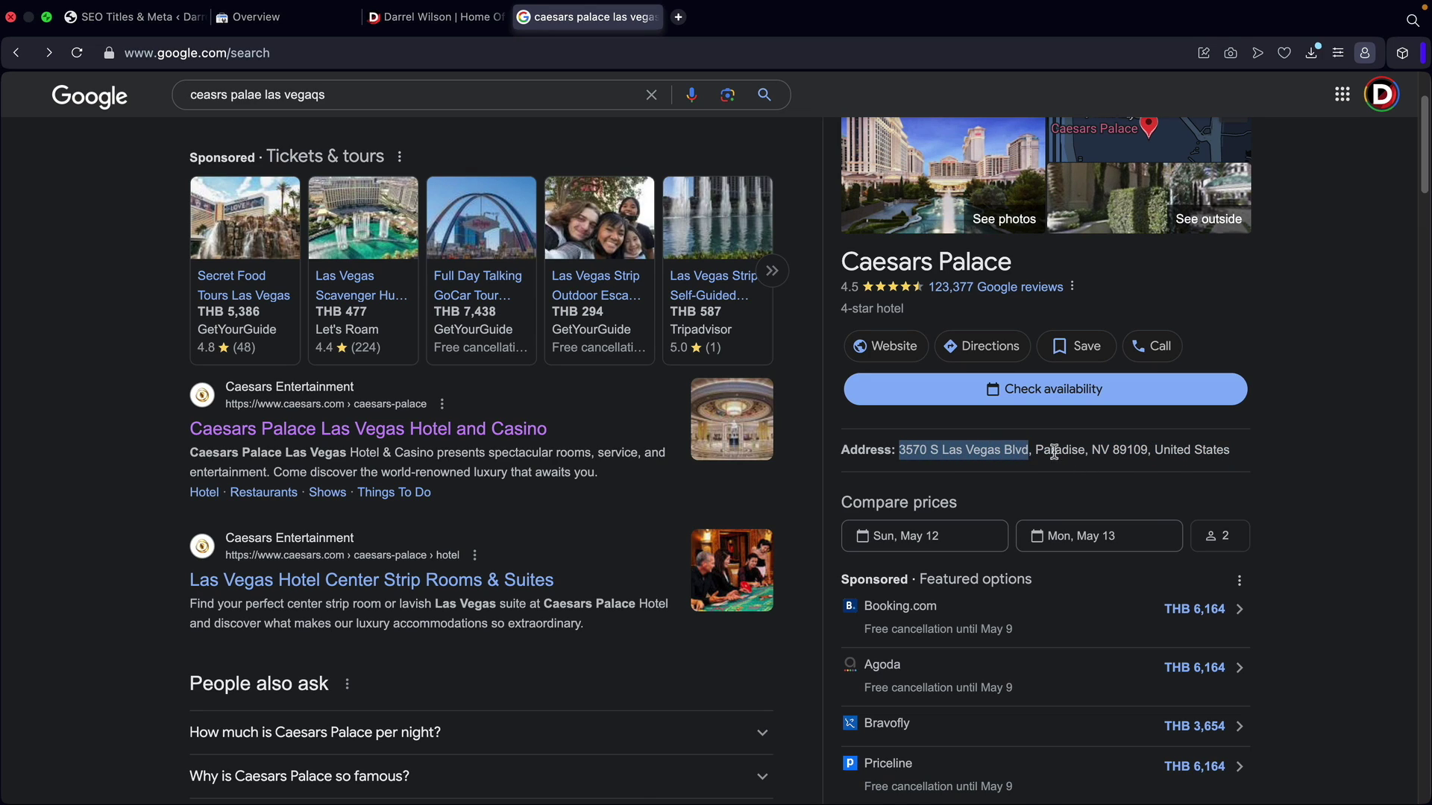
pyautogui.doubleClick(1098, 450)
pyautogui.moveTo(1152, 457); pyautogui.dragTo(1221, 457)
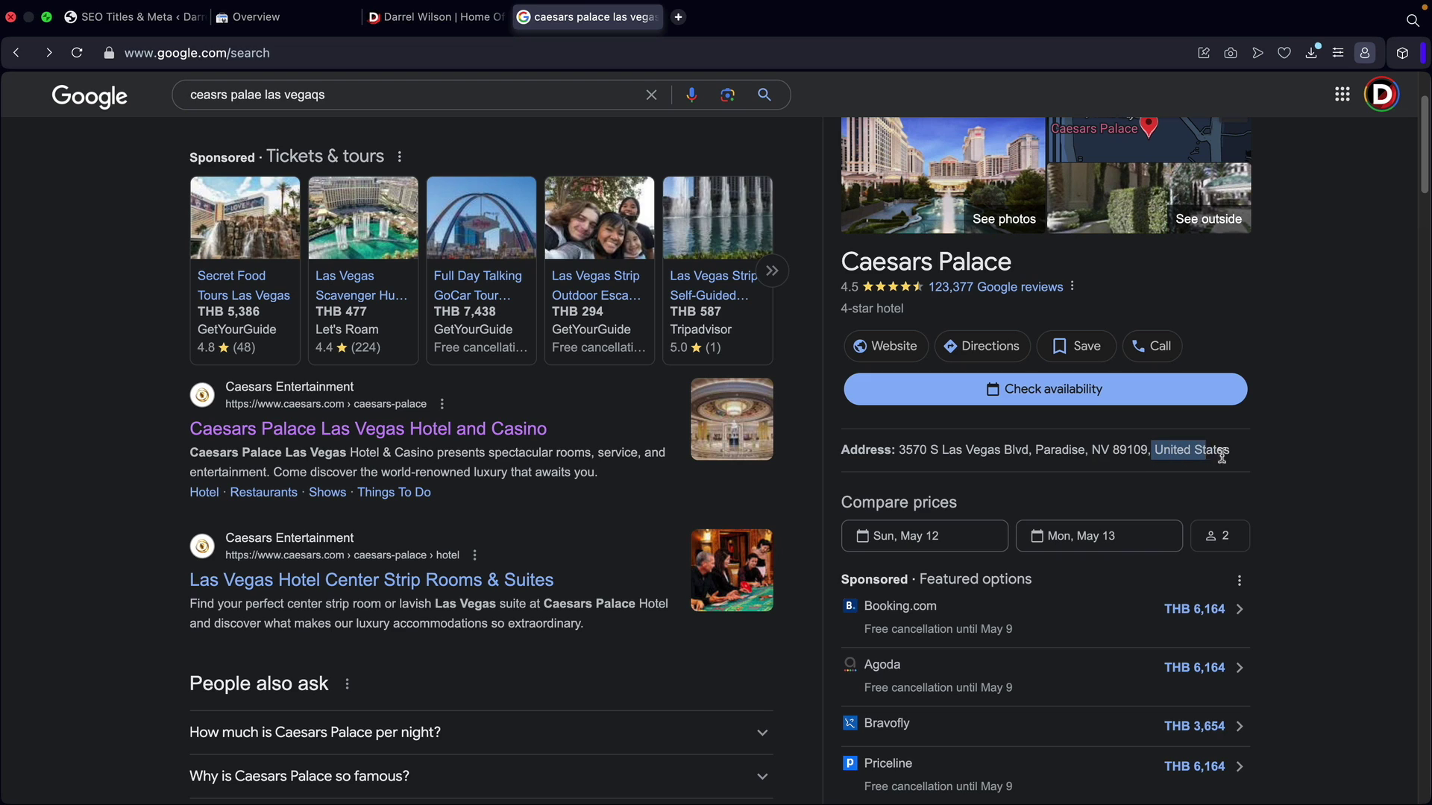
pyautogui.click(1260, 463)
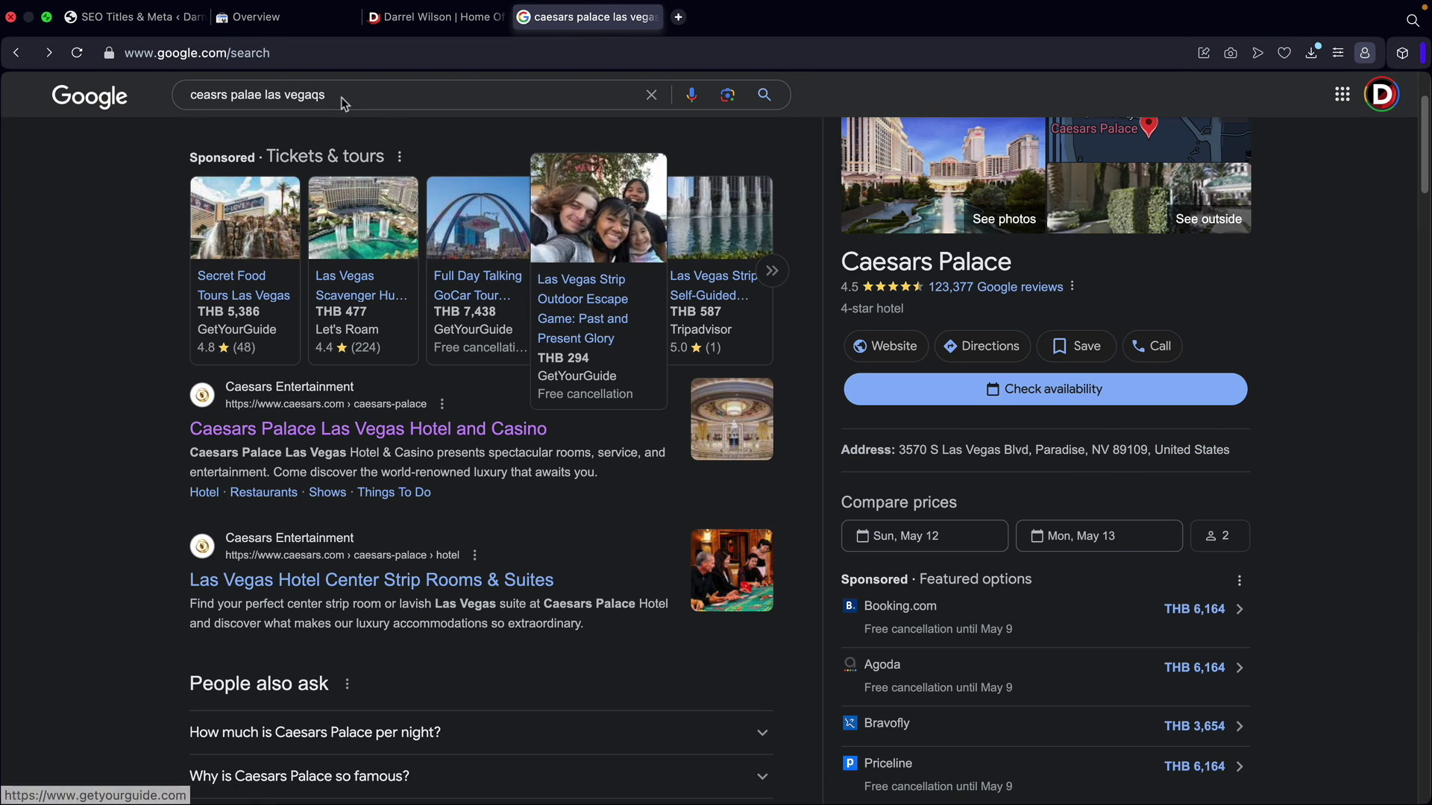
pyautogui.click(134, 17)
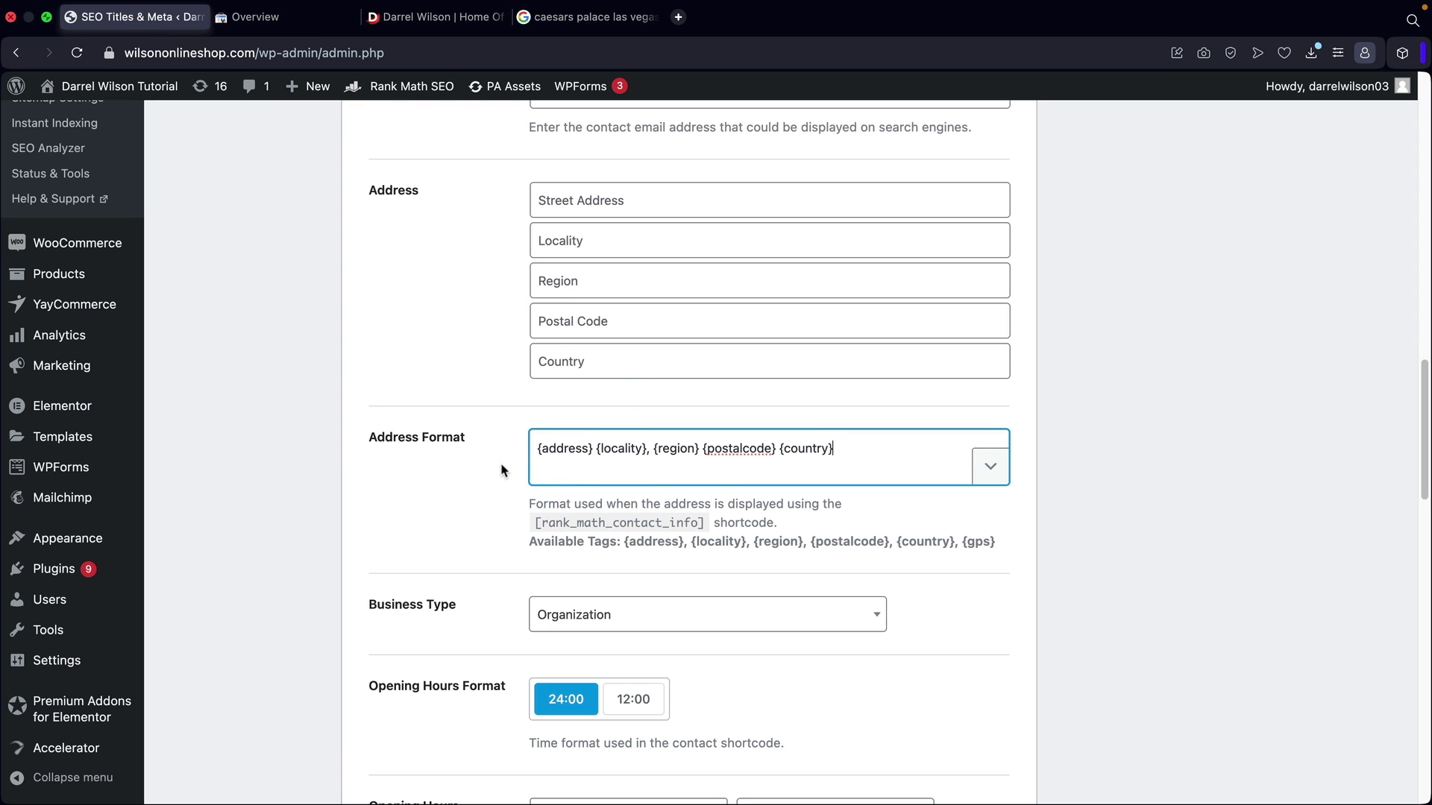
# Browse the available Business Type options, including Casino and Restaurant, and keep Organization selected.
pyautogui.scroll(-5, 501, 470)
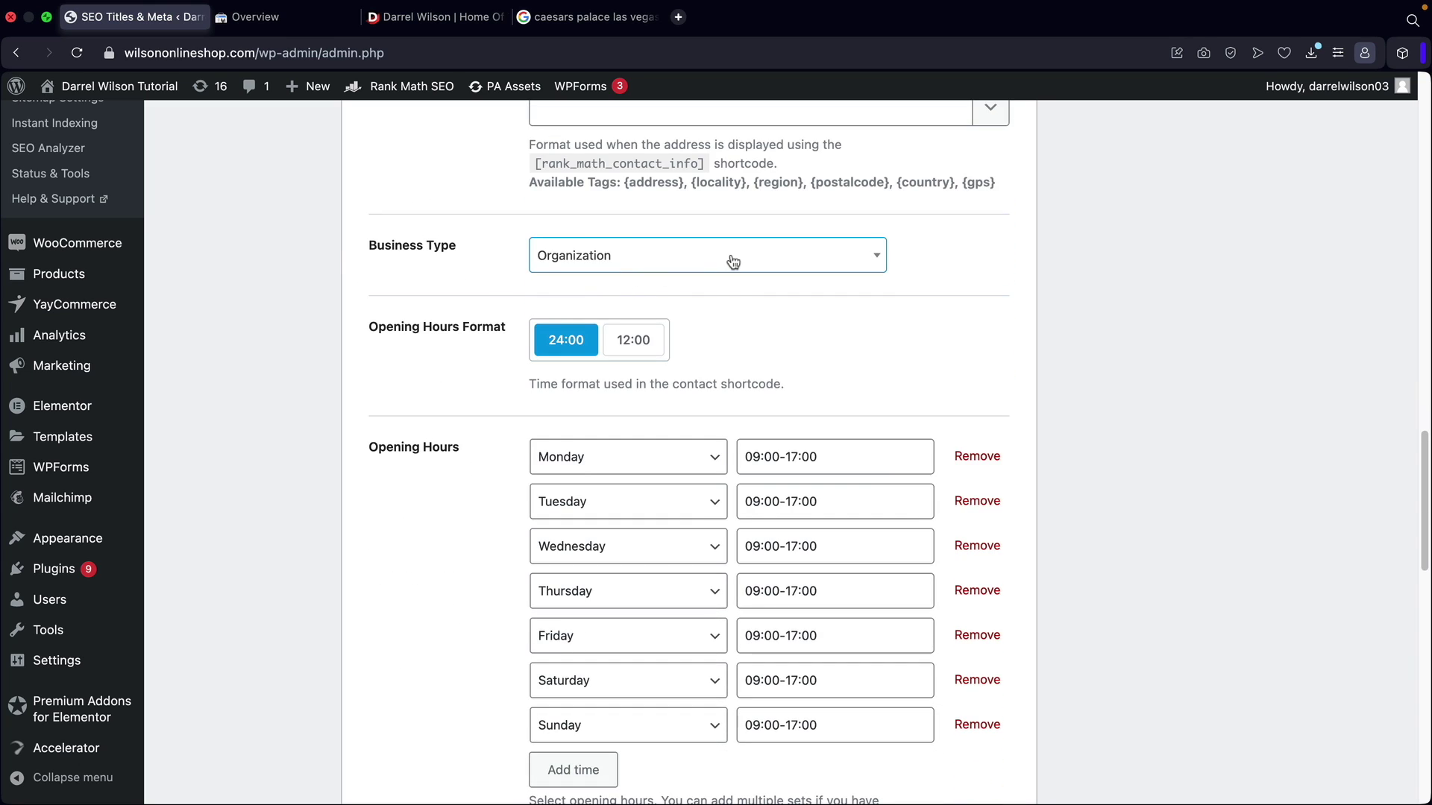
pyautogui.click(735, 262)
pyautogui.scroll(-4, 744, 440)
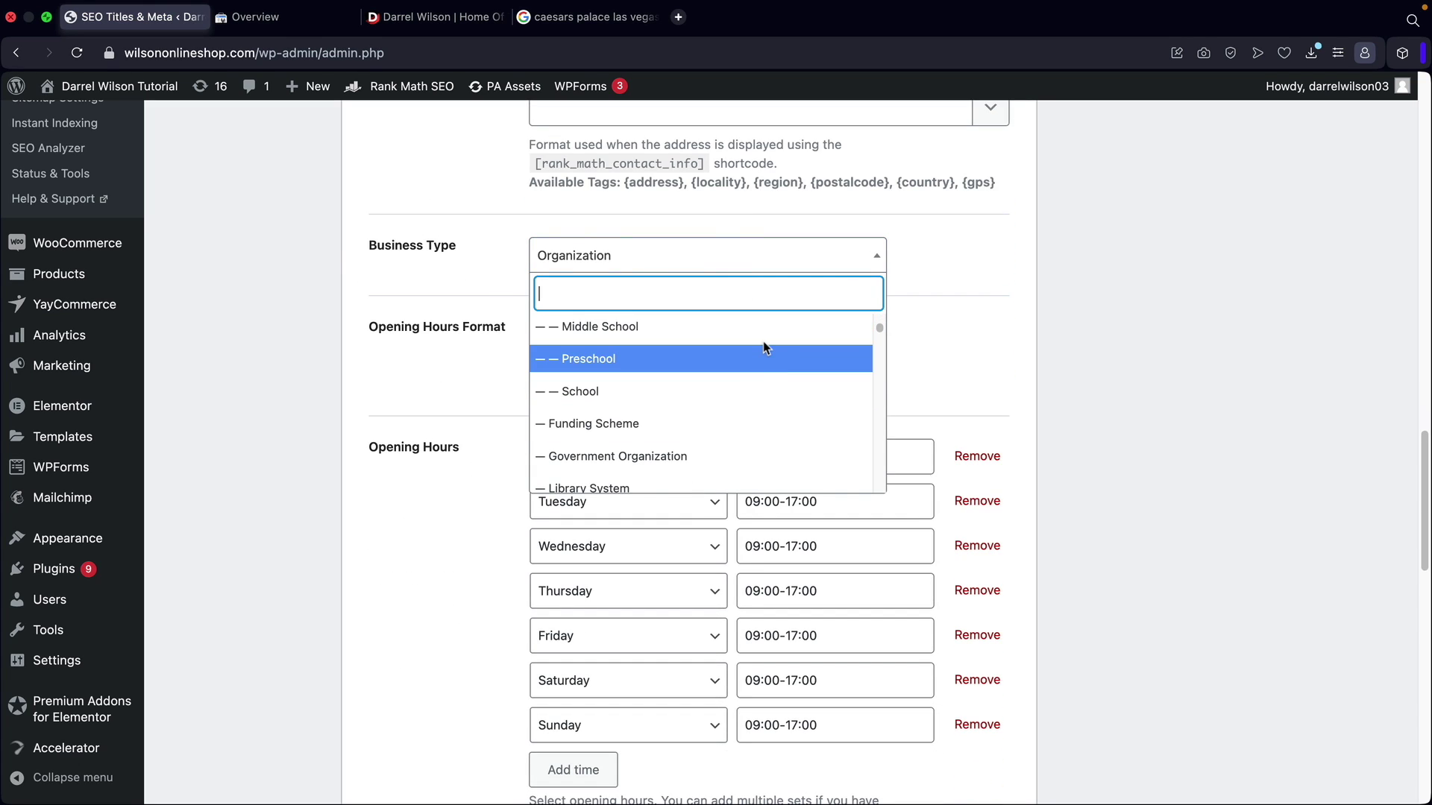
pyautogui.scroll(-5, 634, 396)
pyautogui.scroll(-2, 655, 403)
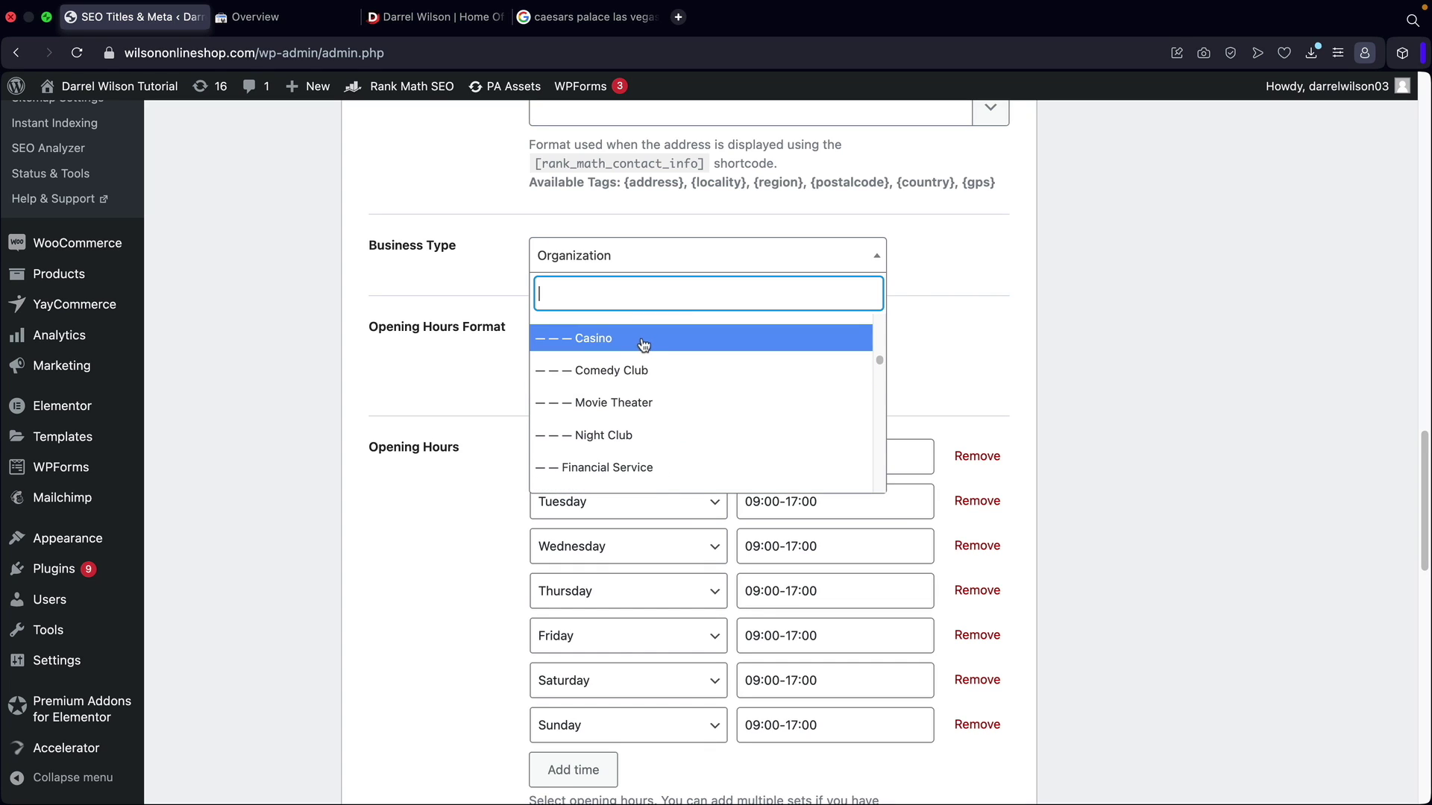
pyautogui.scroll(-5, 641, 388)
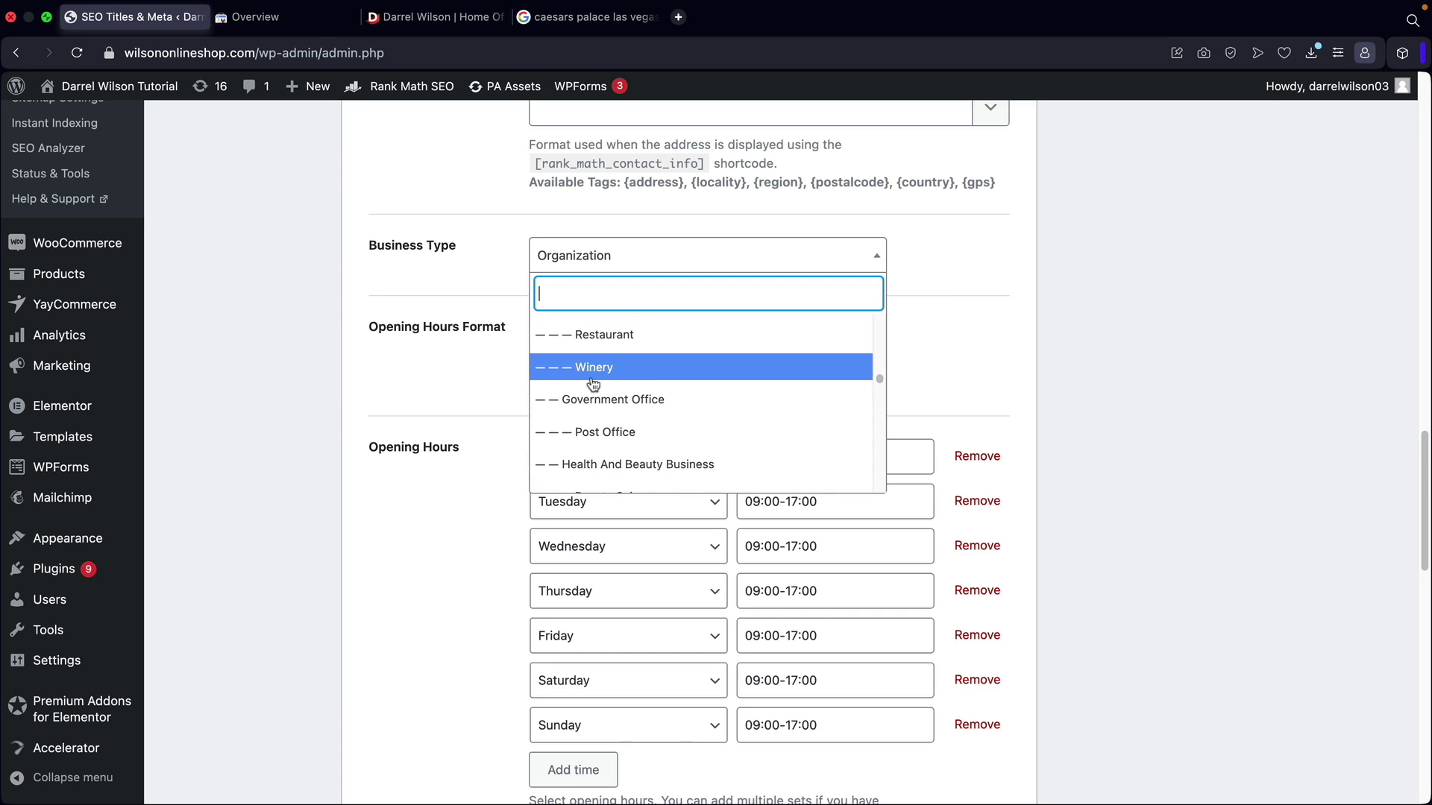
pyautogui.click(279, 338)
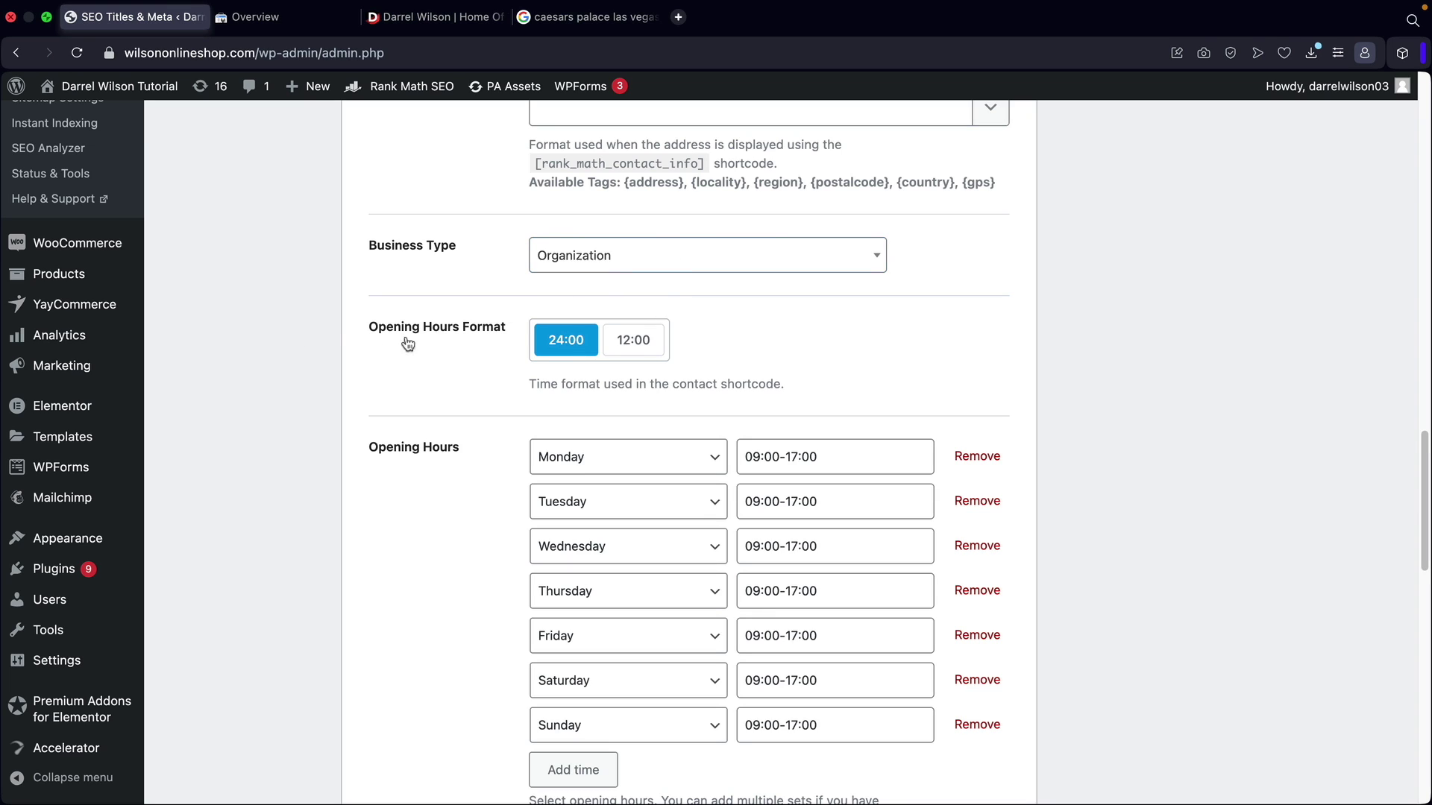
# Compare the two Opening Hours Format options and set the format to 12:00.
pyautogui.click(633, 339)
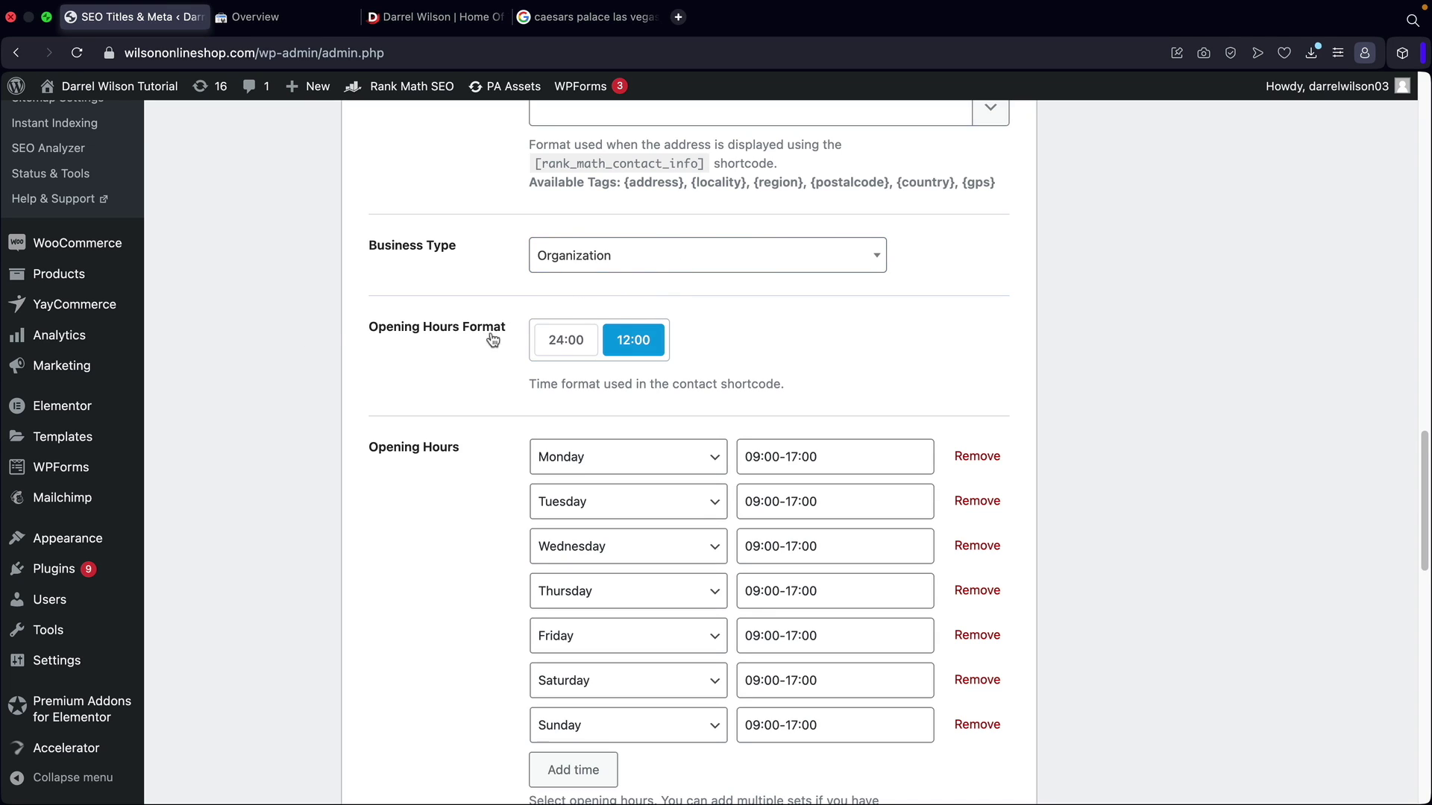
pyautogui.click(561, 349)
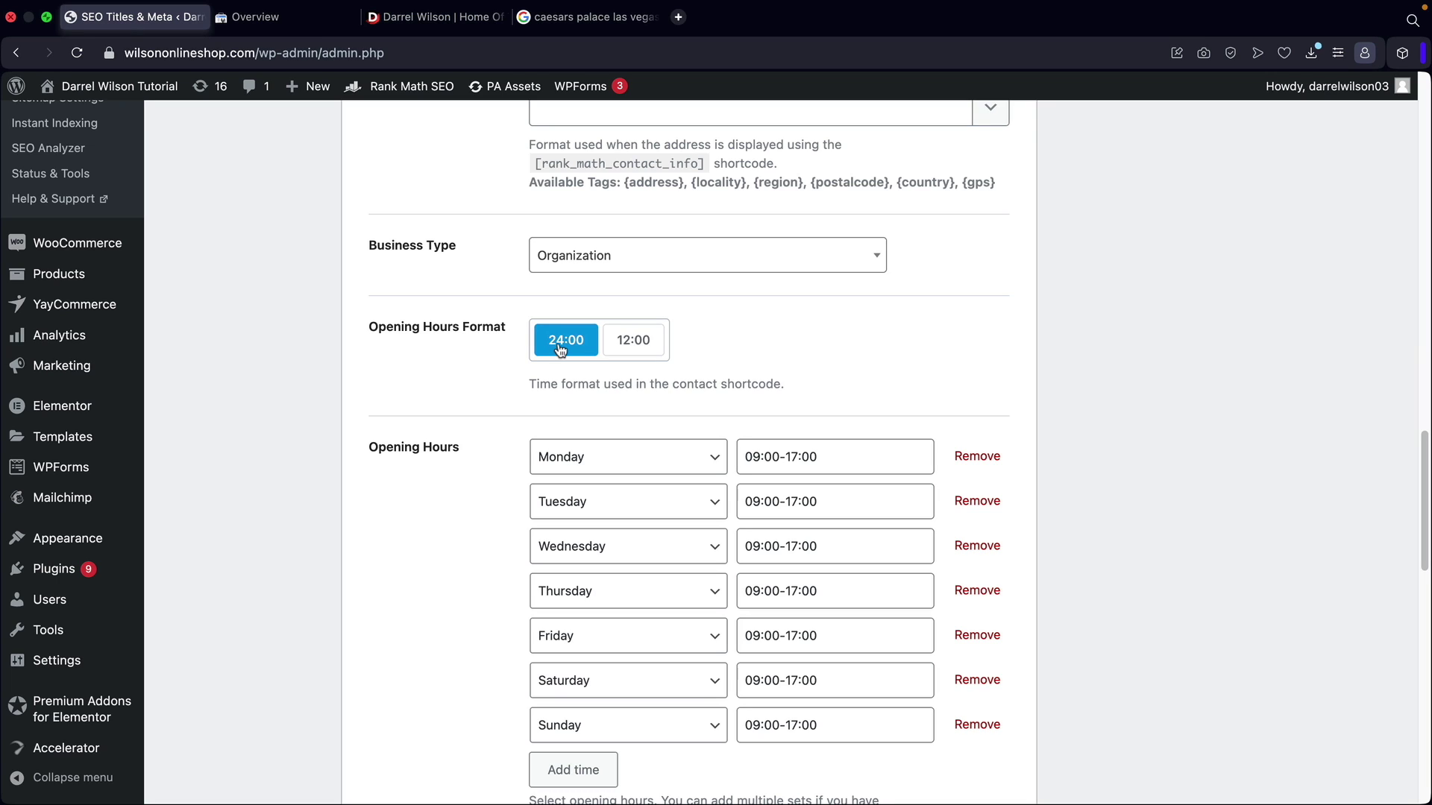
pyautogui.click(646, 349)
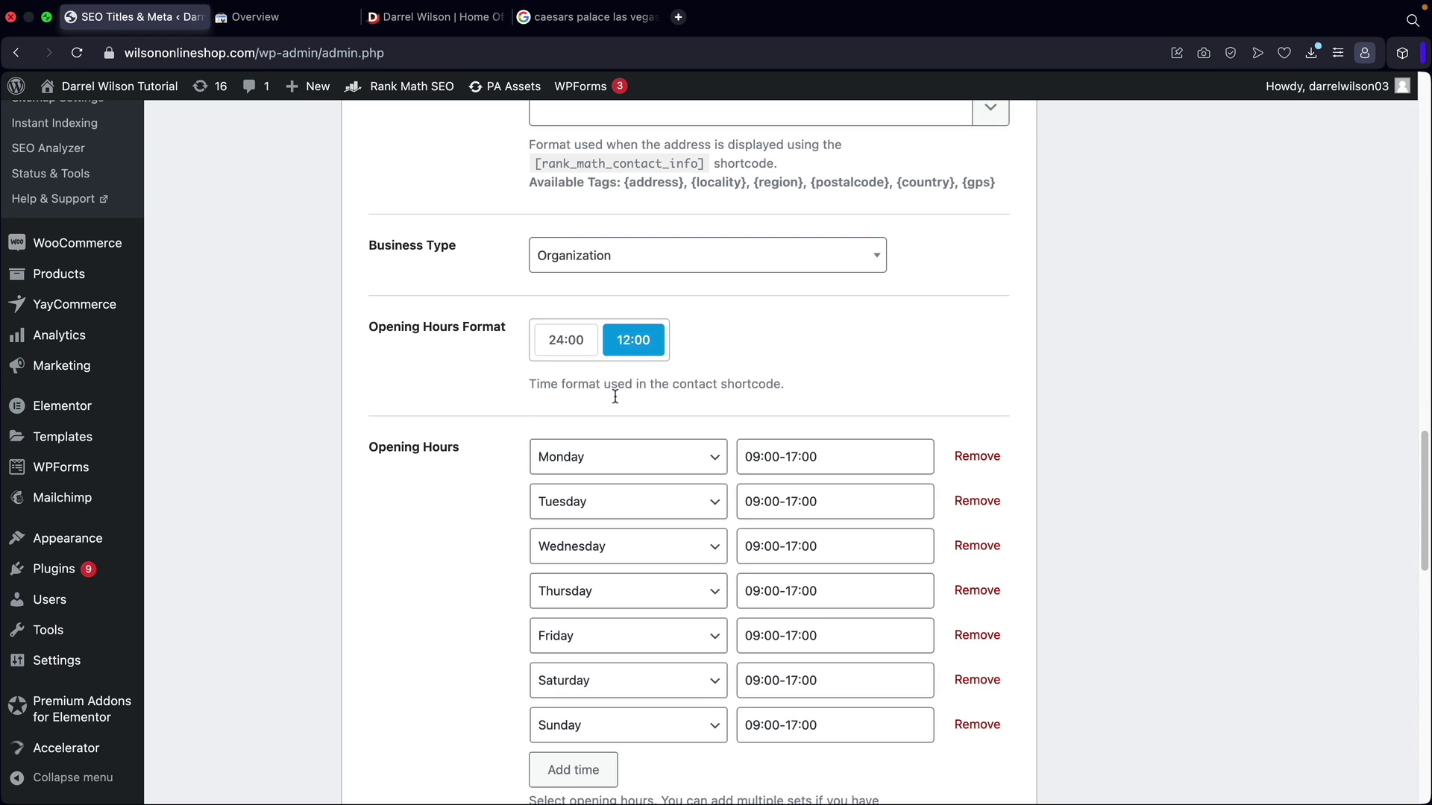
# Replace Saturday's opening hours with Closed.
pyautogui.scroll(-3, 502, 412)
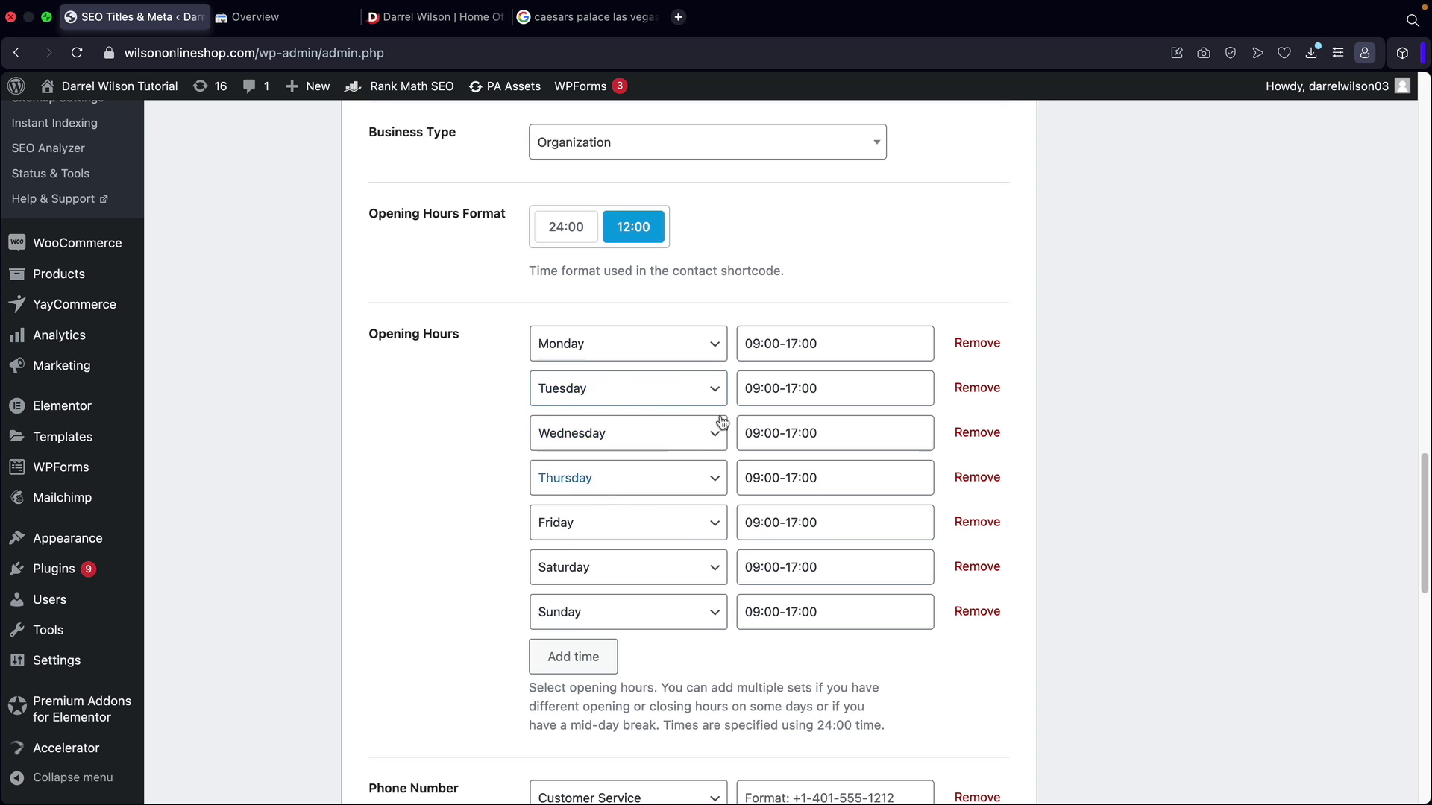
pyautogui.click(826, 565)
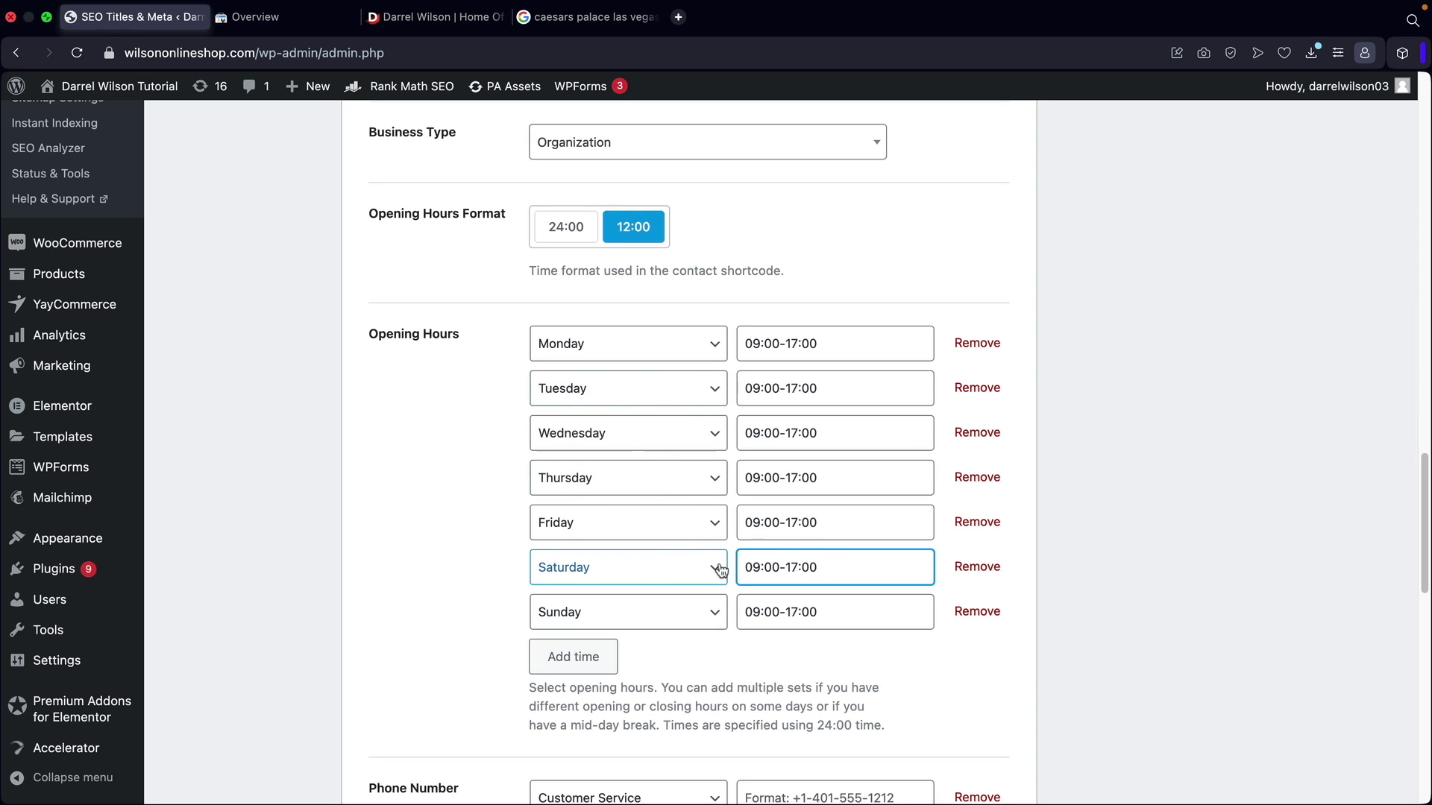
pyautogui.click(668, 565)
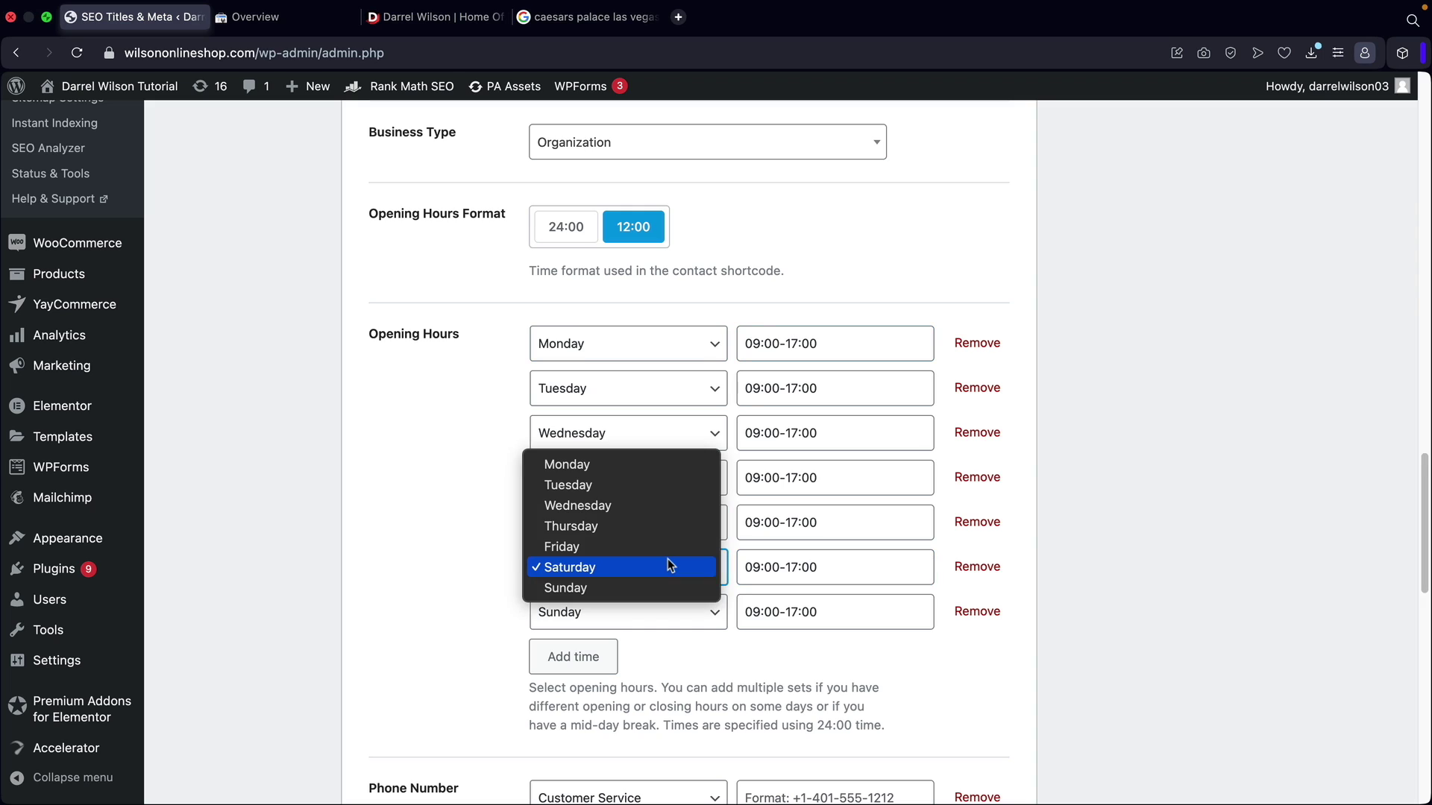
pyautogui.click(677, 576)
pyautogui.click(905, 572)
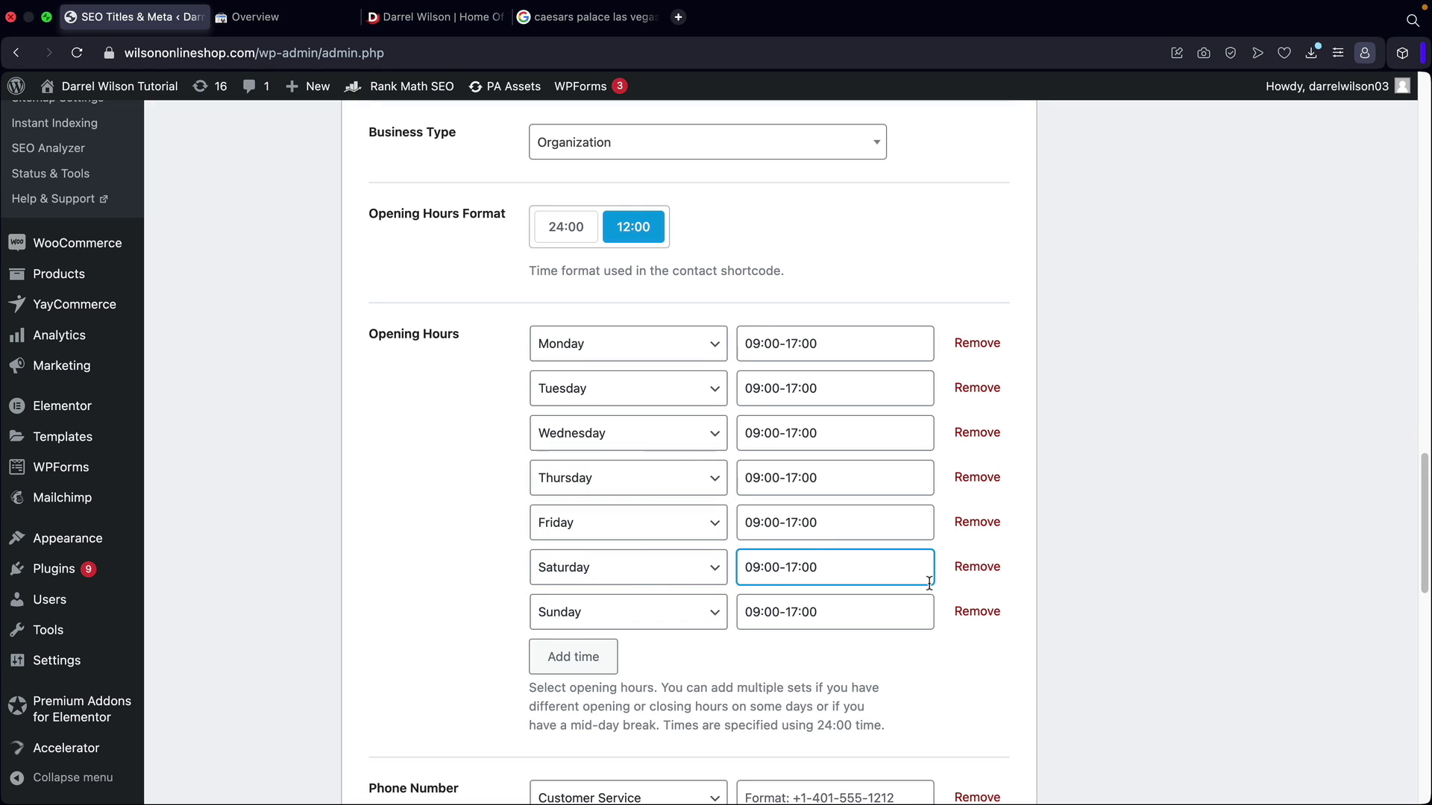
pyautogui.press('BackSpace')
pyautogui.press('BackSpace')
pyautogui.press('BackSpace')
pyautogui.press('BackSpace')
pyautogui.press('BackSpace')
pyautogui.press('BackSpace')
pyautogui.press('BackSpace')
pyautogui.press('BackSpace')
pyautogui.press('BackSpace')
pyautogui.press('BackSpace')
pyautogui.press('BackSpace')
pyautogui.write('Closed')
pyautogui.press('Tab')
pyautogui.click(835, 611)
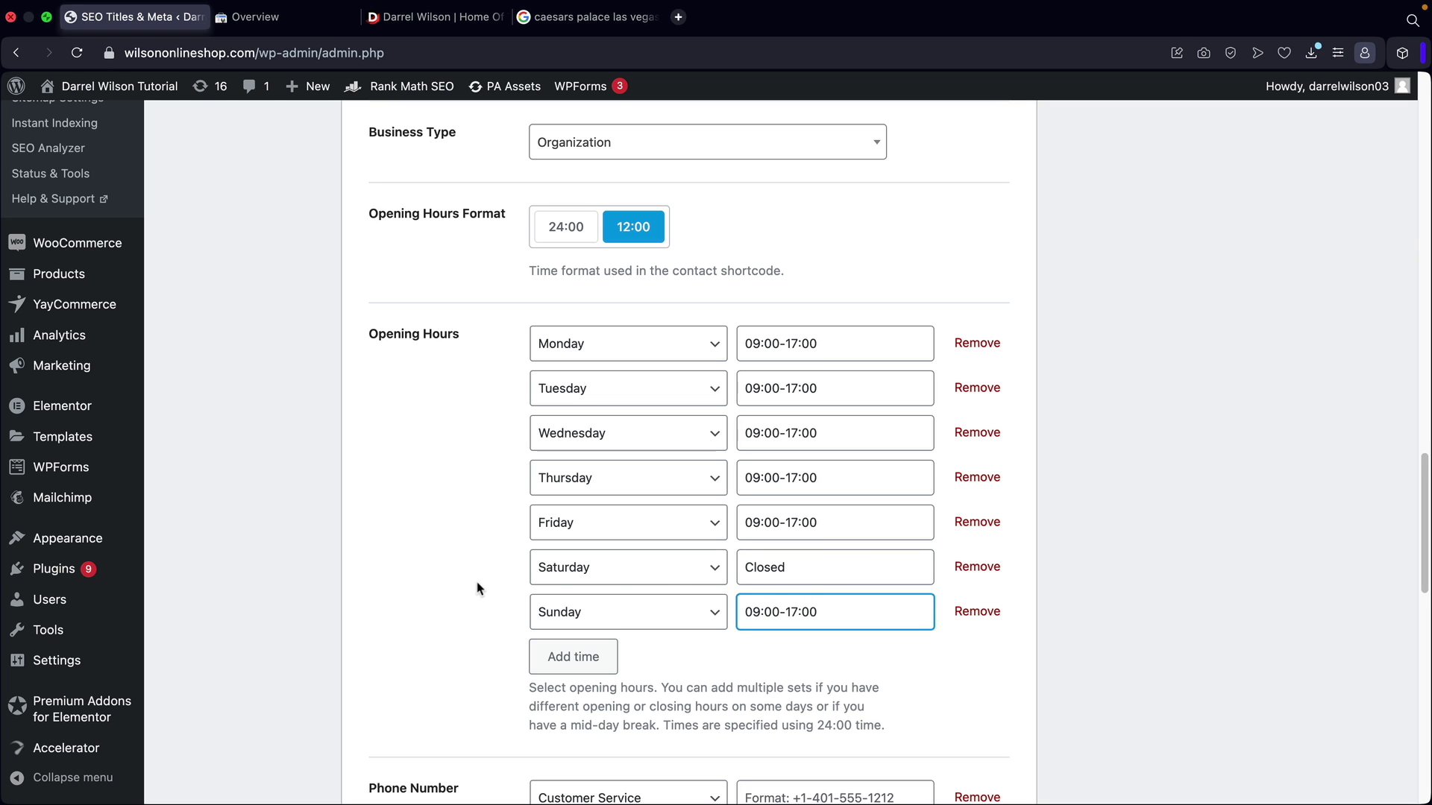
pyautogui.click(446, 560)
# Set the business Price Range to $$$.
pyautogui.scroll(-5, 430, 535)
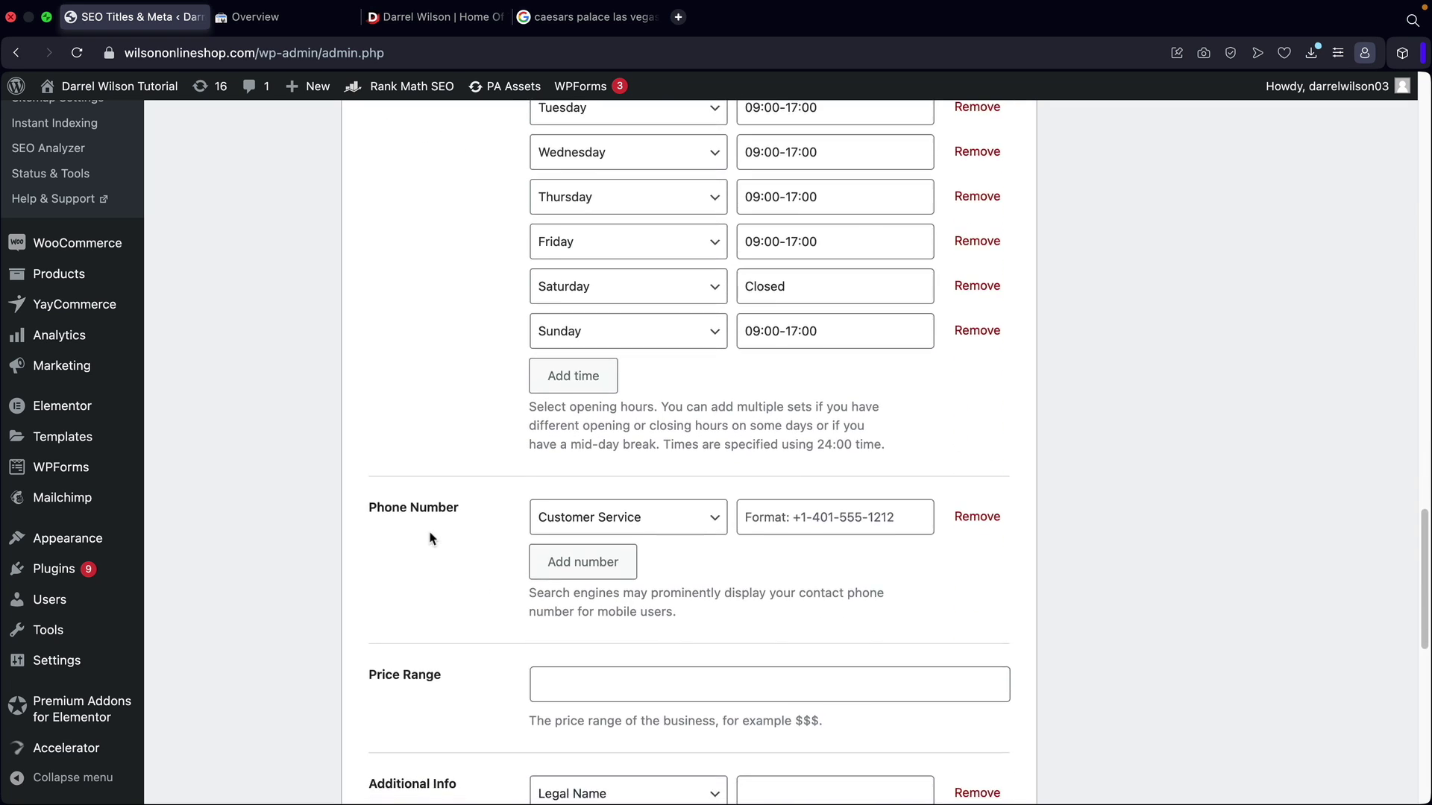
pyautogui.scroll(-5, 448, 392)
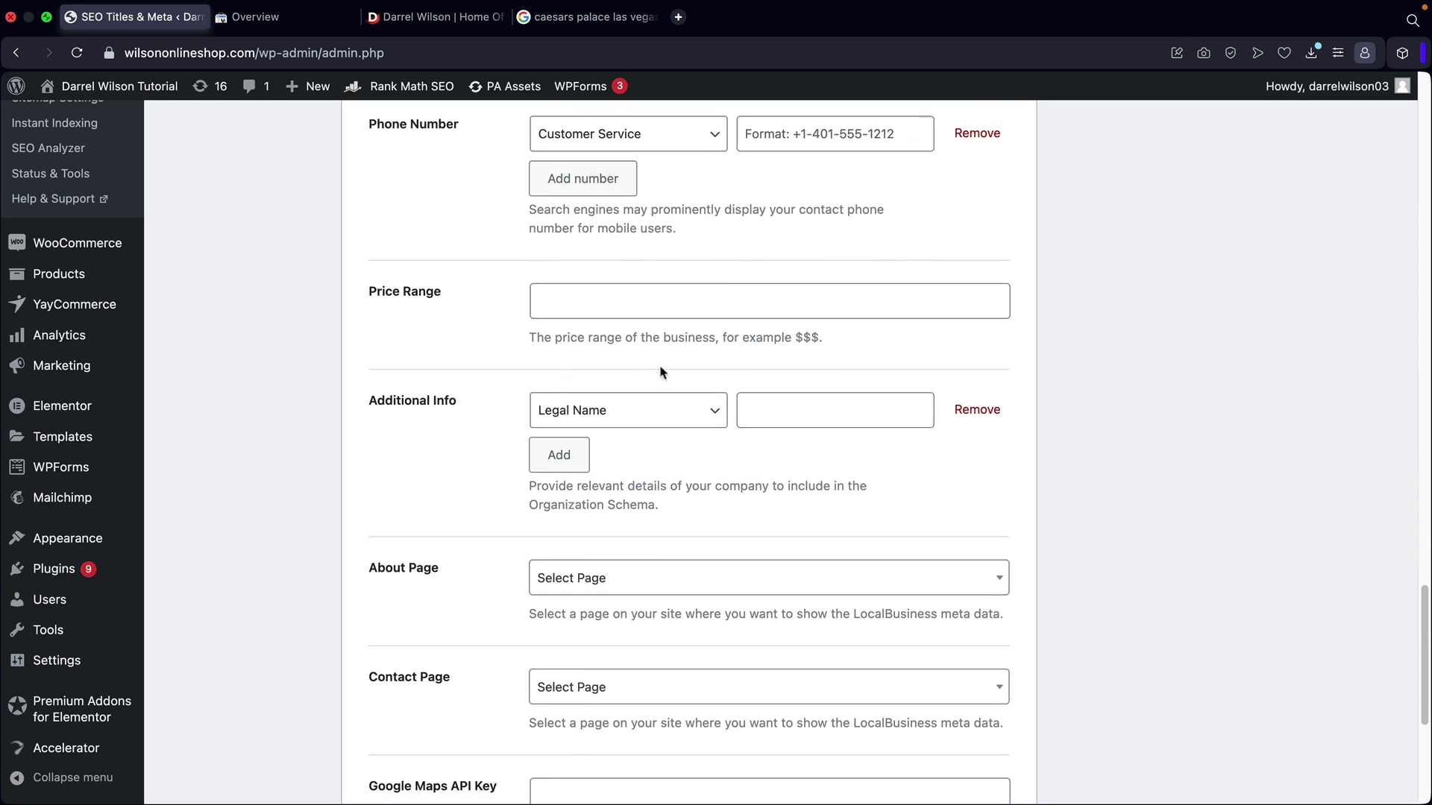
pyautogui.click(666, 307)
pyautogui.write('$$$')
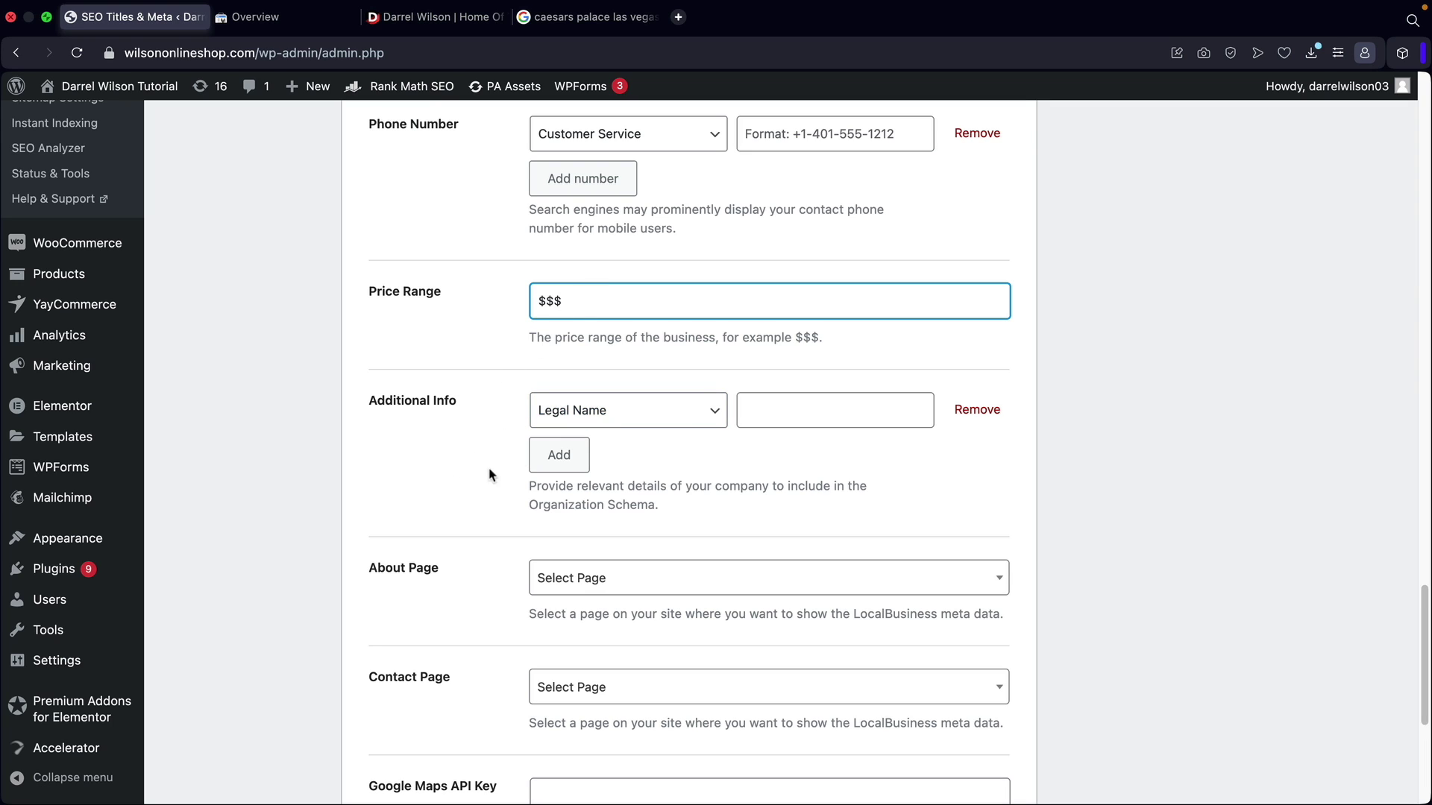
# Assign the About page as the About Page and Contact Us as the Contact Page.
pyautogui.scroll(-2, 513, 430)
pyautogui.scroll(-5, 513, 426)
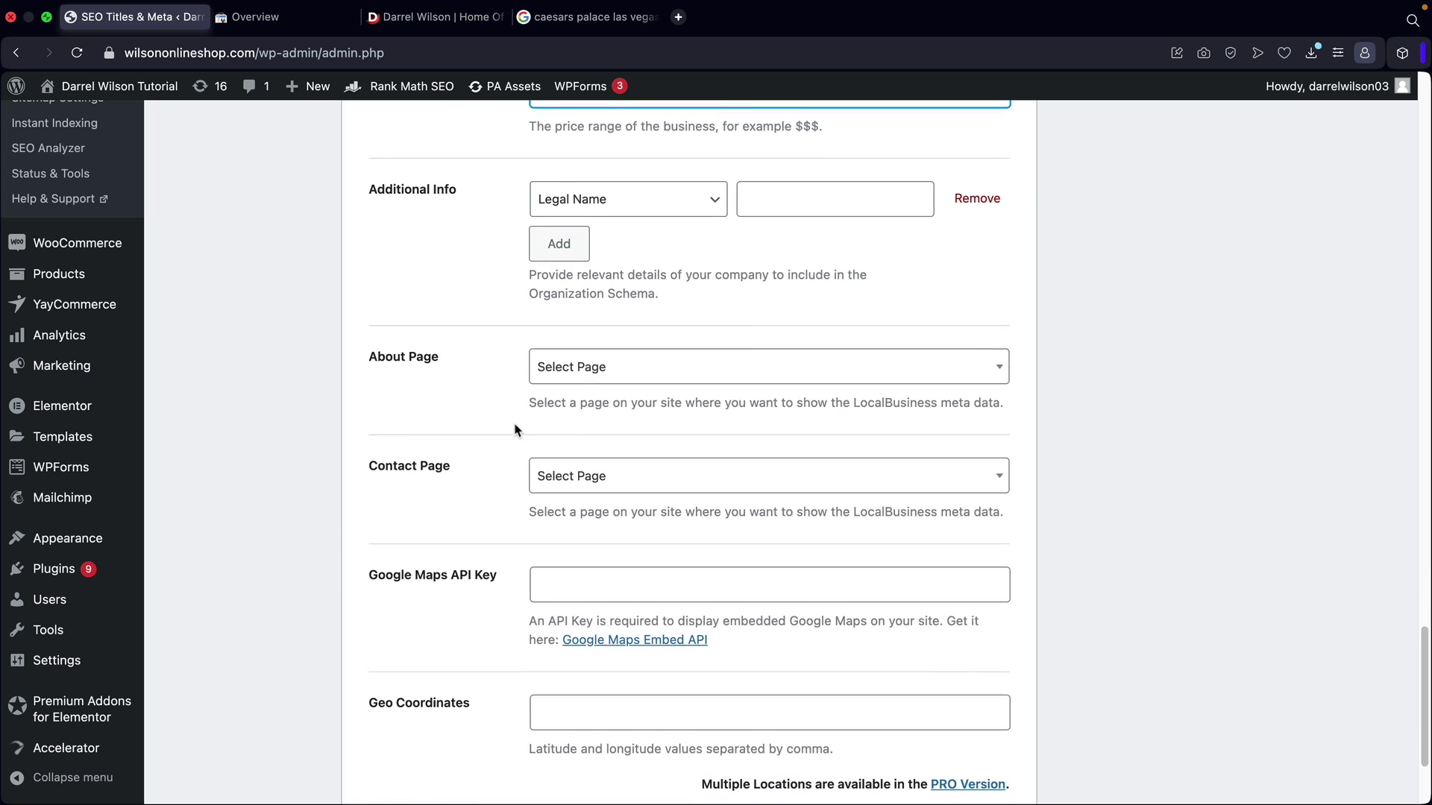
pyautogui.click(623, 222)
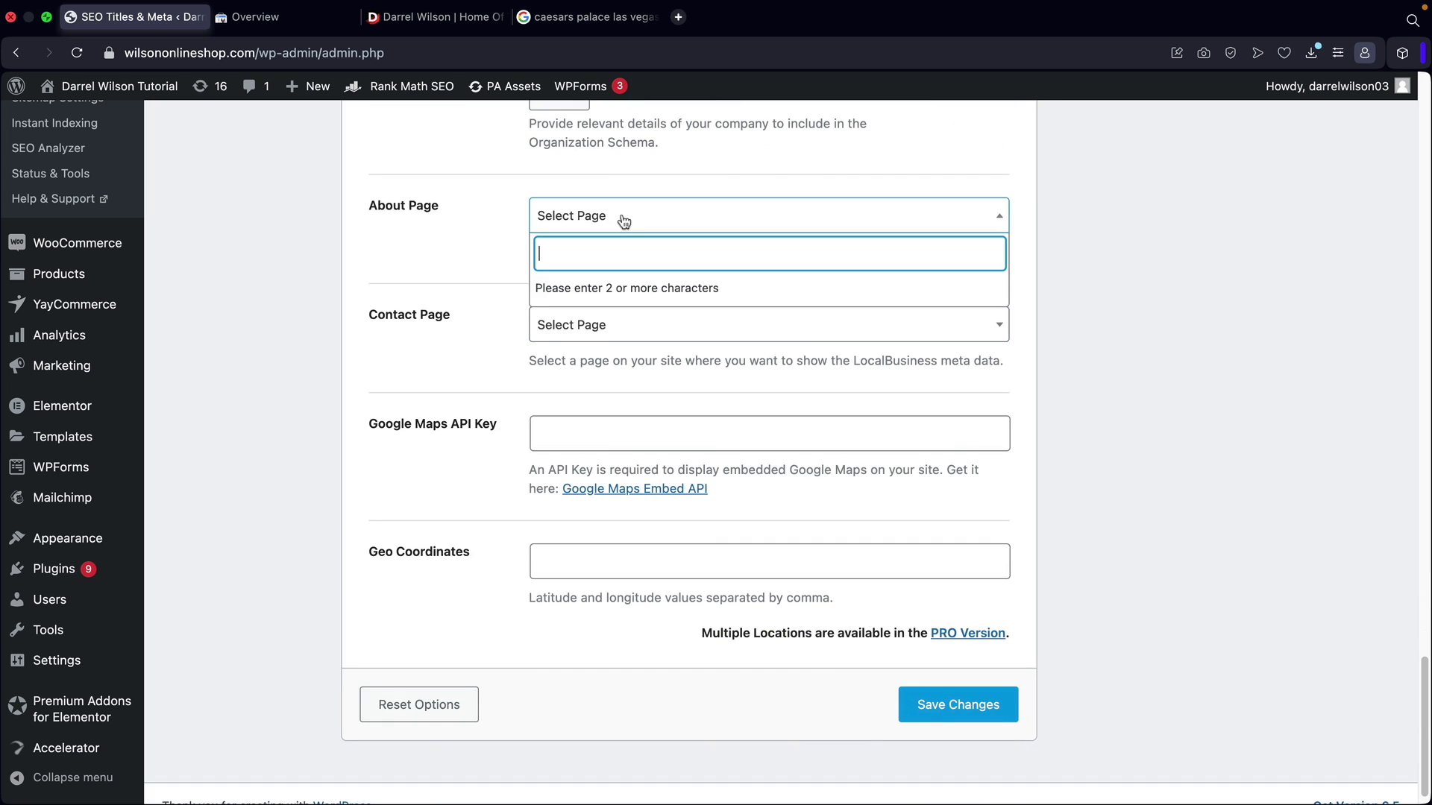
pyautogui.write('about')
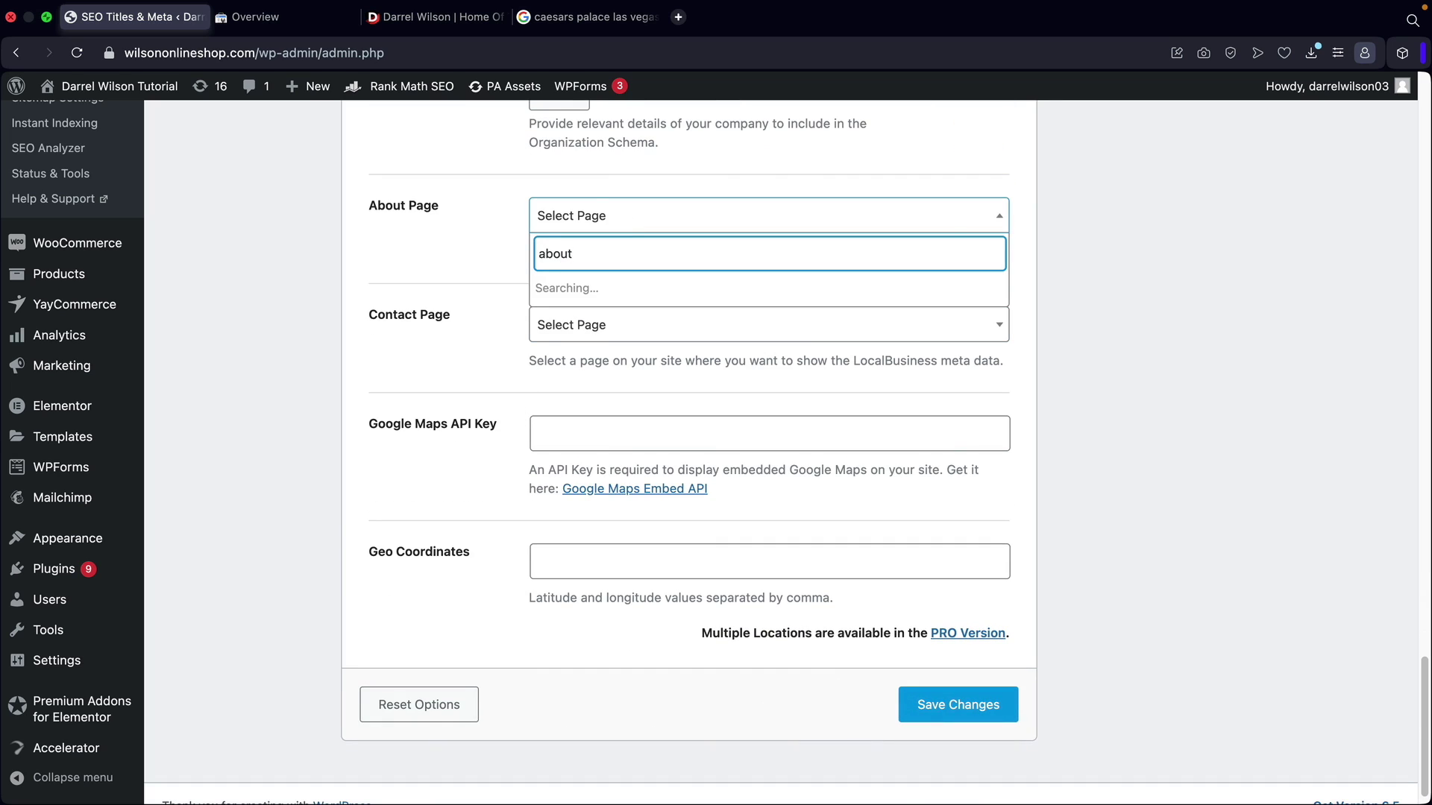
pyautogui.click(601, 291)
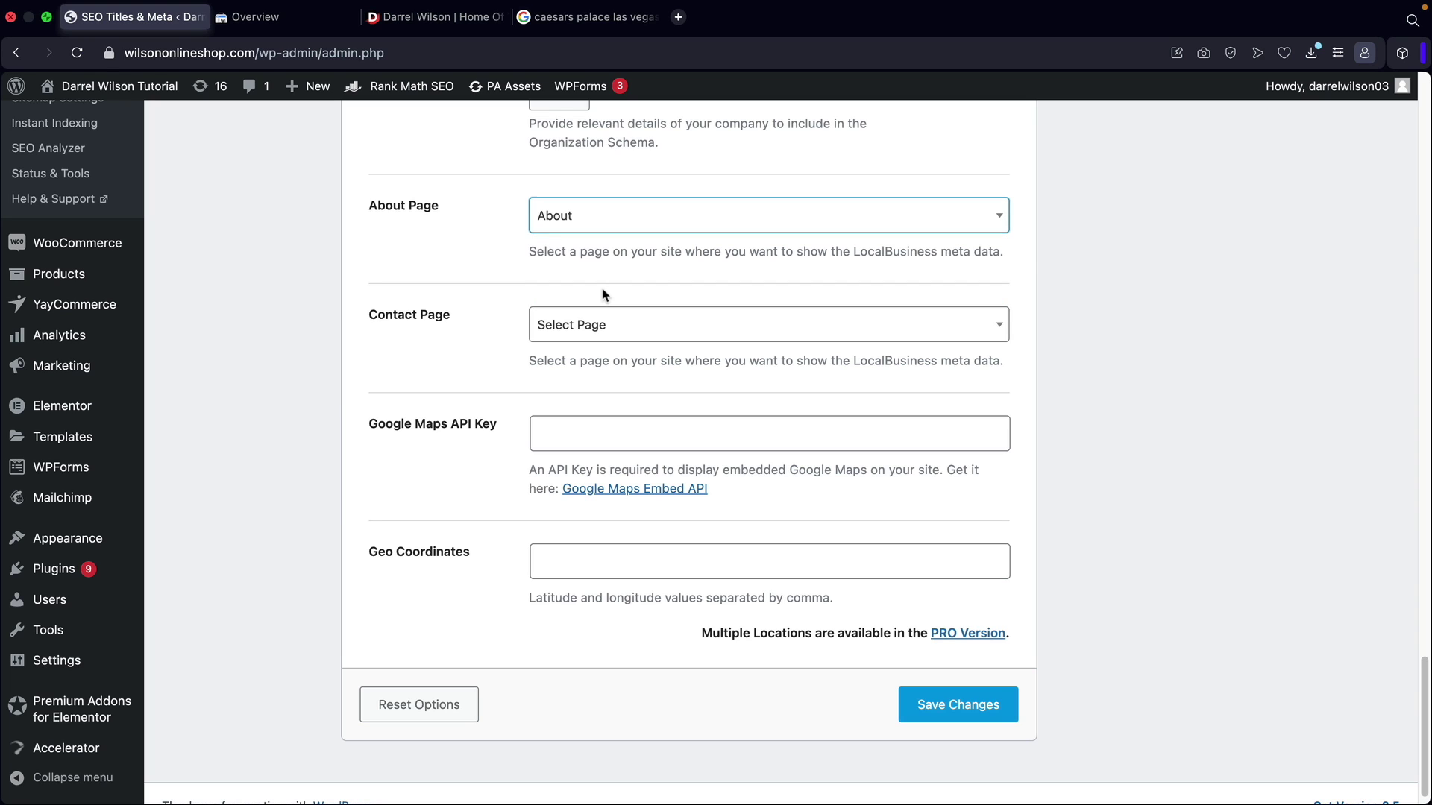
pyautogui.click(633, 325)
pyautogui.write('contact')
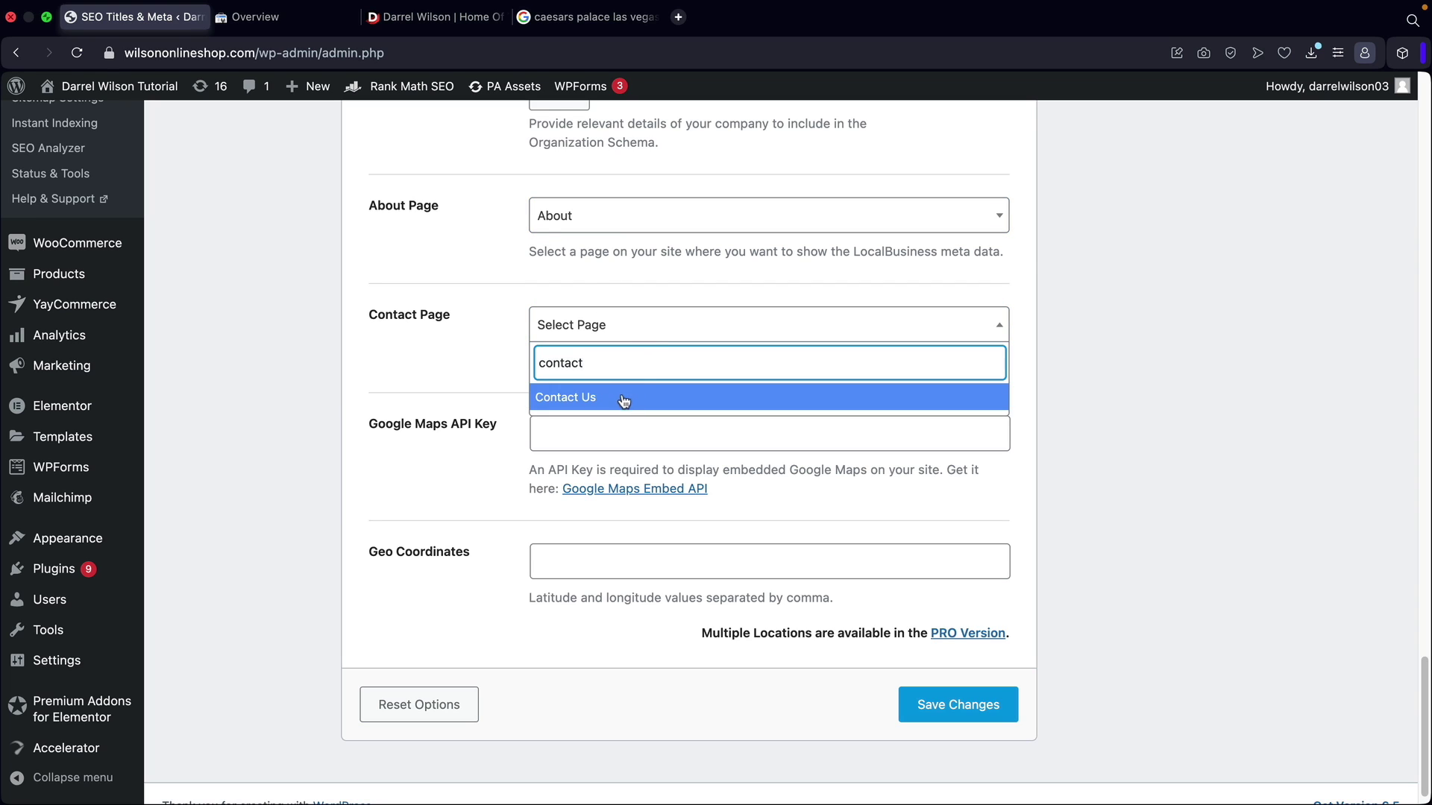
pyautogui.click(624, 398)
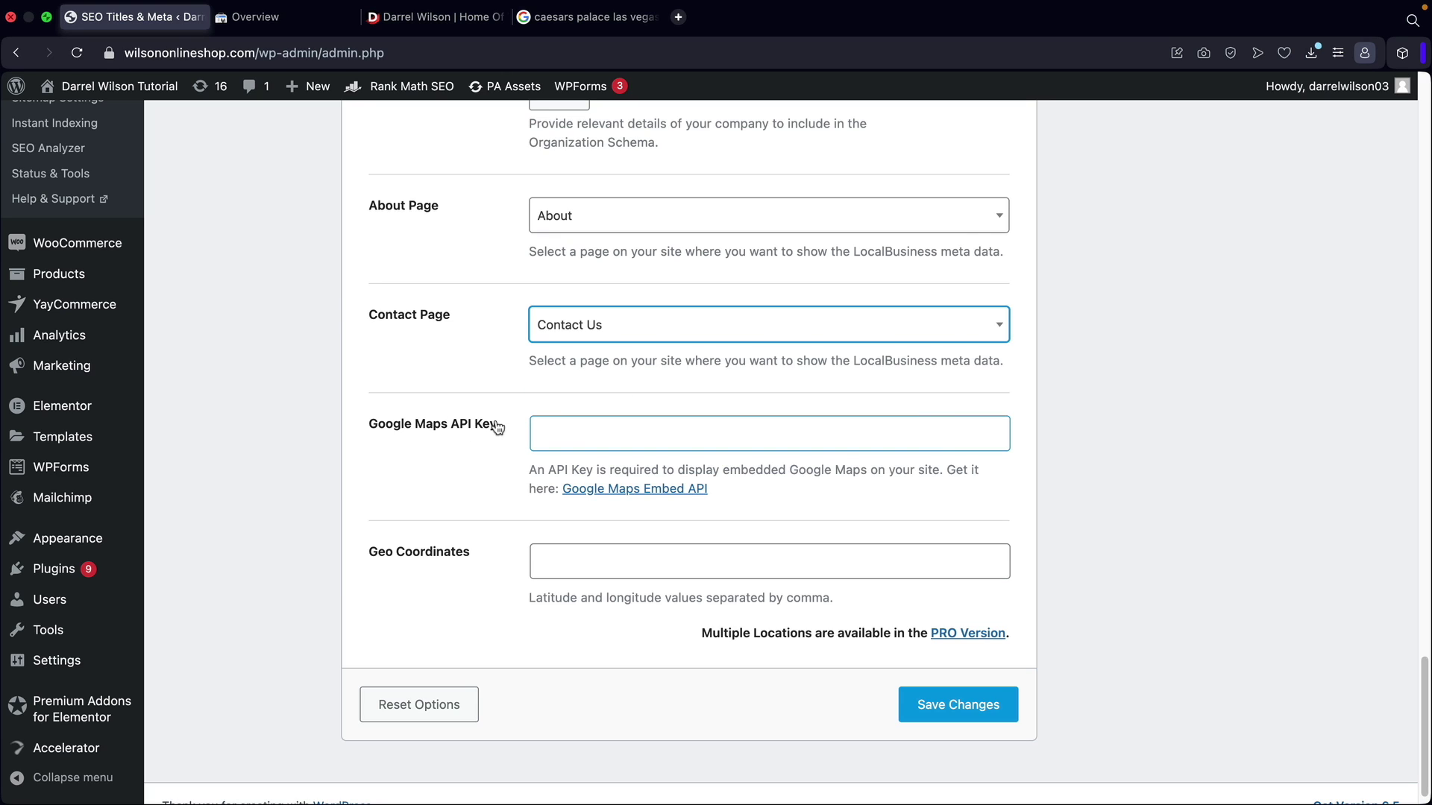
# Switch to the Caesars Palace map in Google Maps and copy the coordinates of a spot just below The Cheesecake Factory.
pyautogui.click(638, 434)
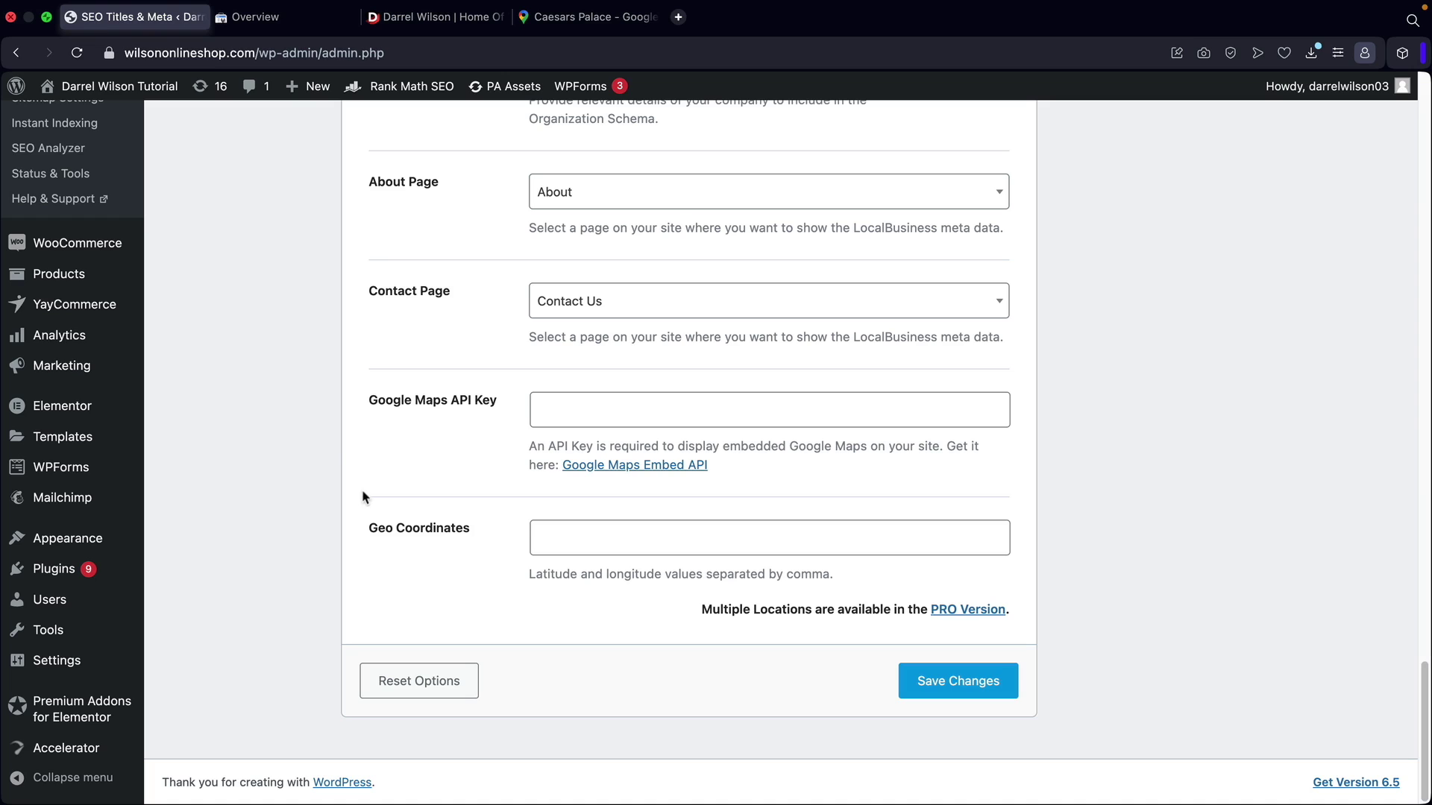
pyautogui.click(370, 533)
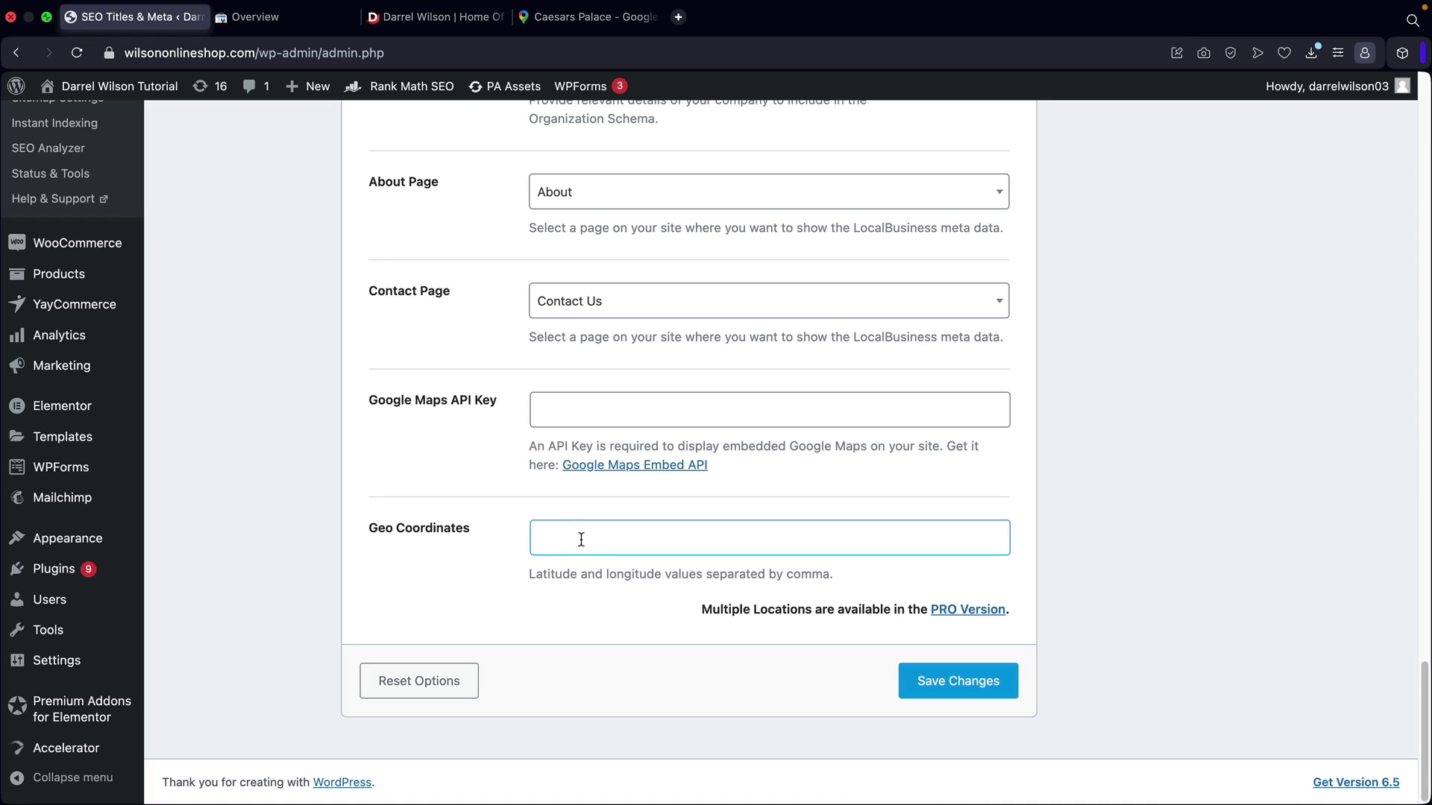
pyautogui.click(592, 21)
pyautogui.scroll(5, 677, 477)
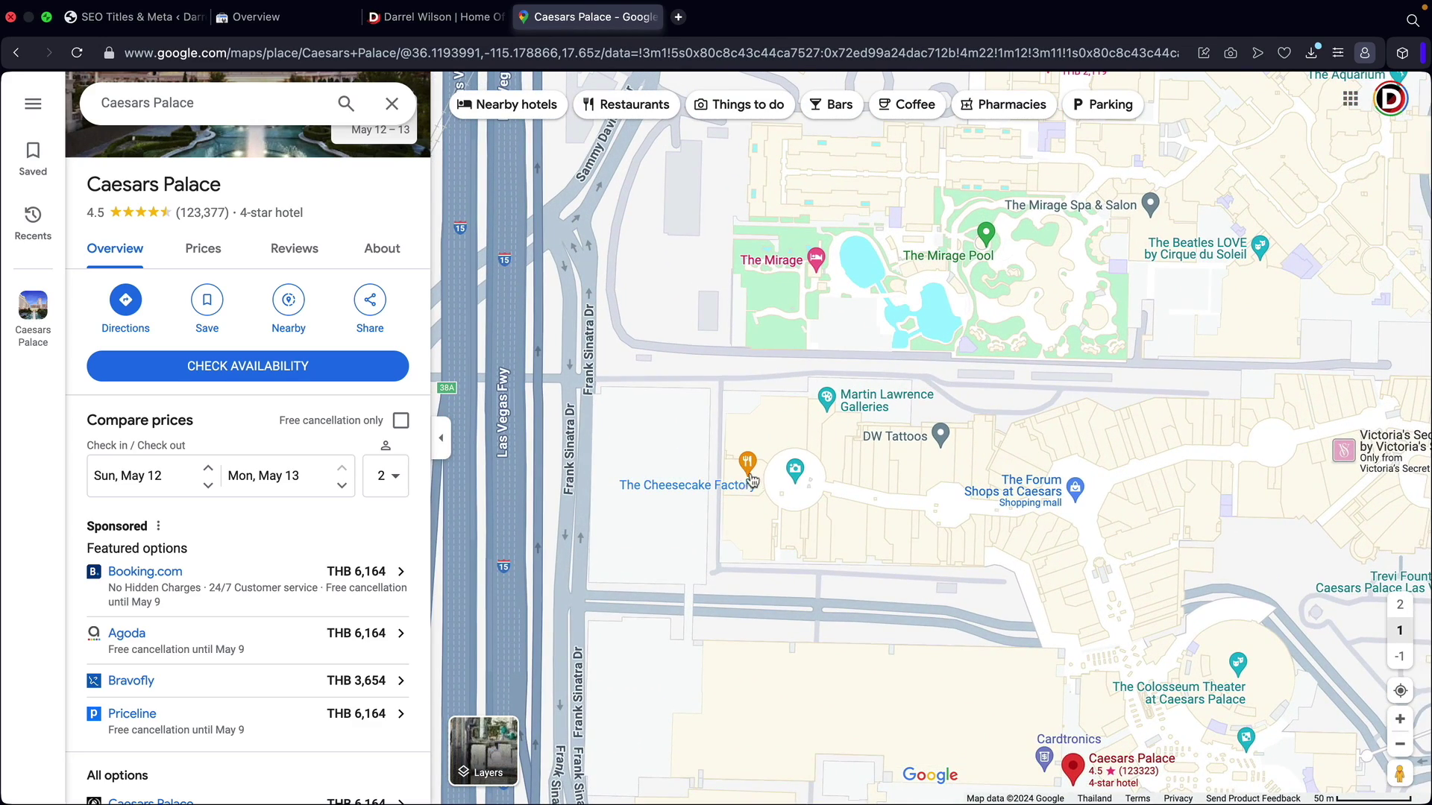
pyautogui.moveTo(742, 490)
pyautogui.rightClick(747, 508)
pyautogui.click(769, 522)
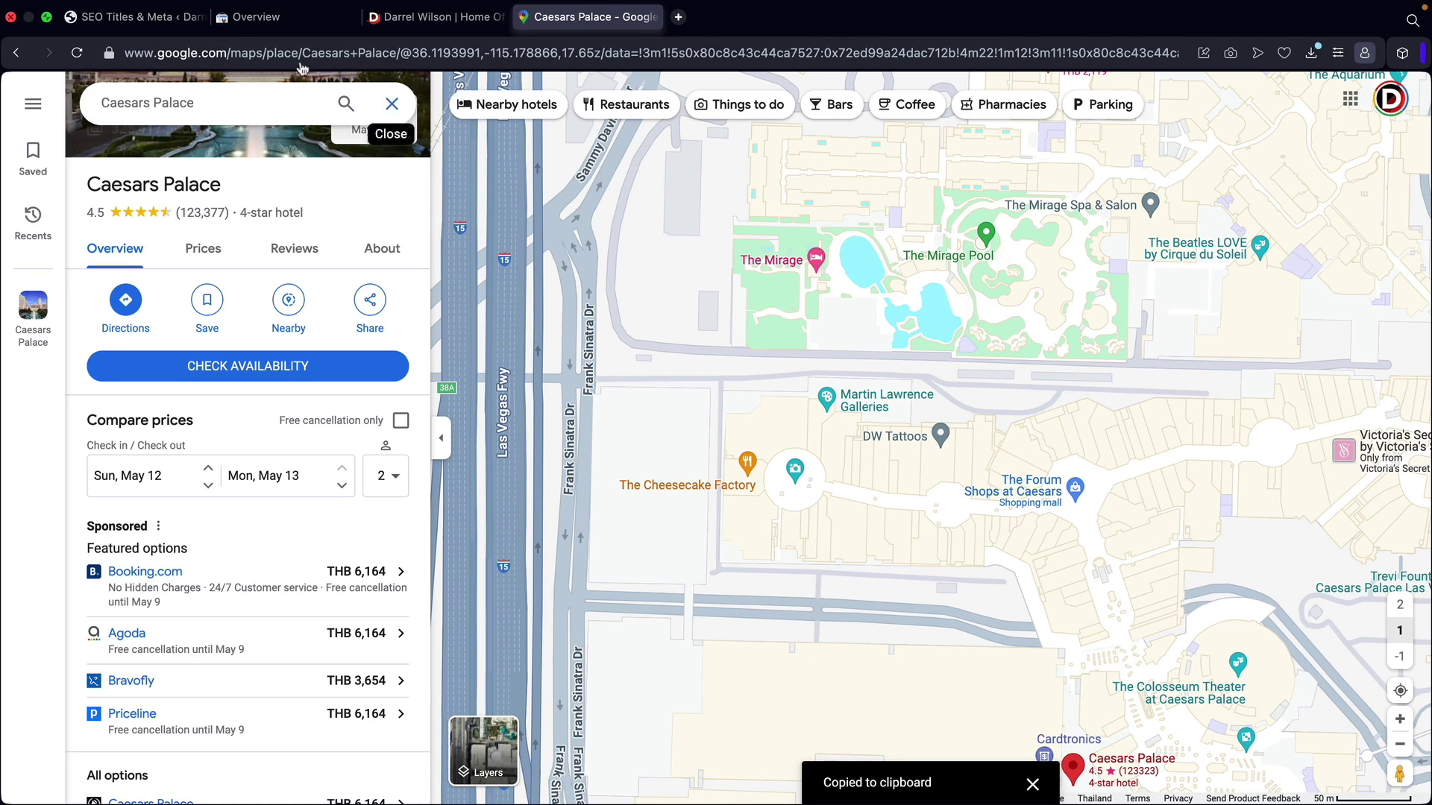
# Return to the Local SEO settings and paste 36.119010391214886, -115.17864753081624 as the Geo Coordinates.
pyautogui.click(144, 21)
pyautogui.click(602, 531)
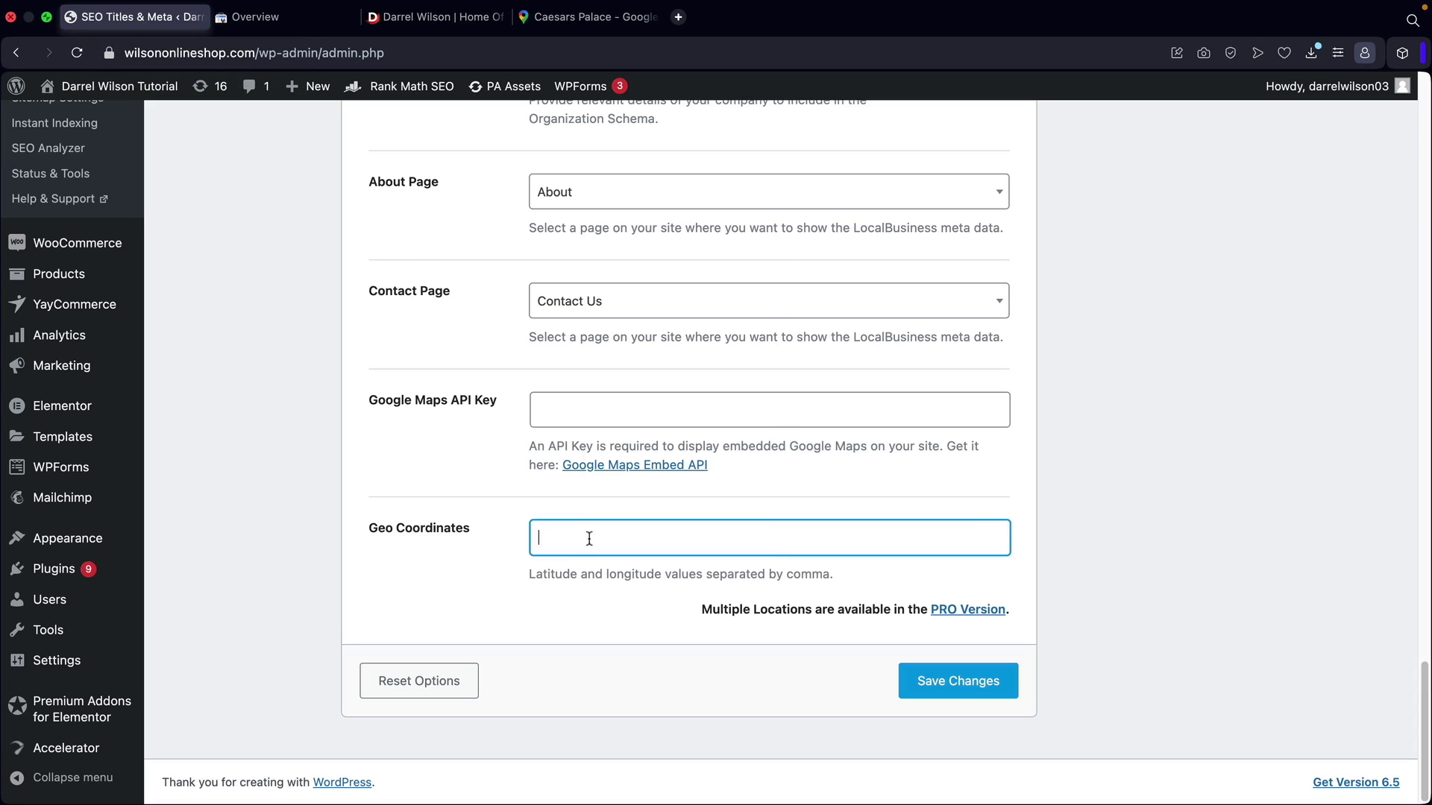
pyautogui.rightClick(600, 532)
pyautogui.click(642, 359)
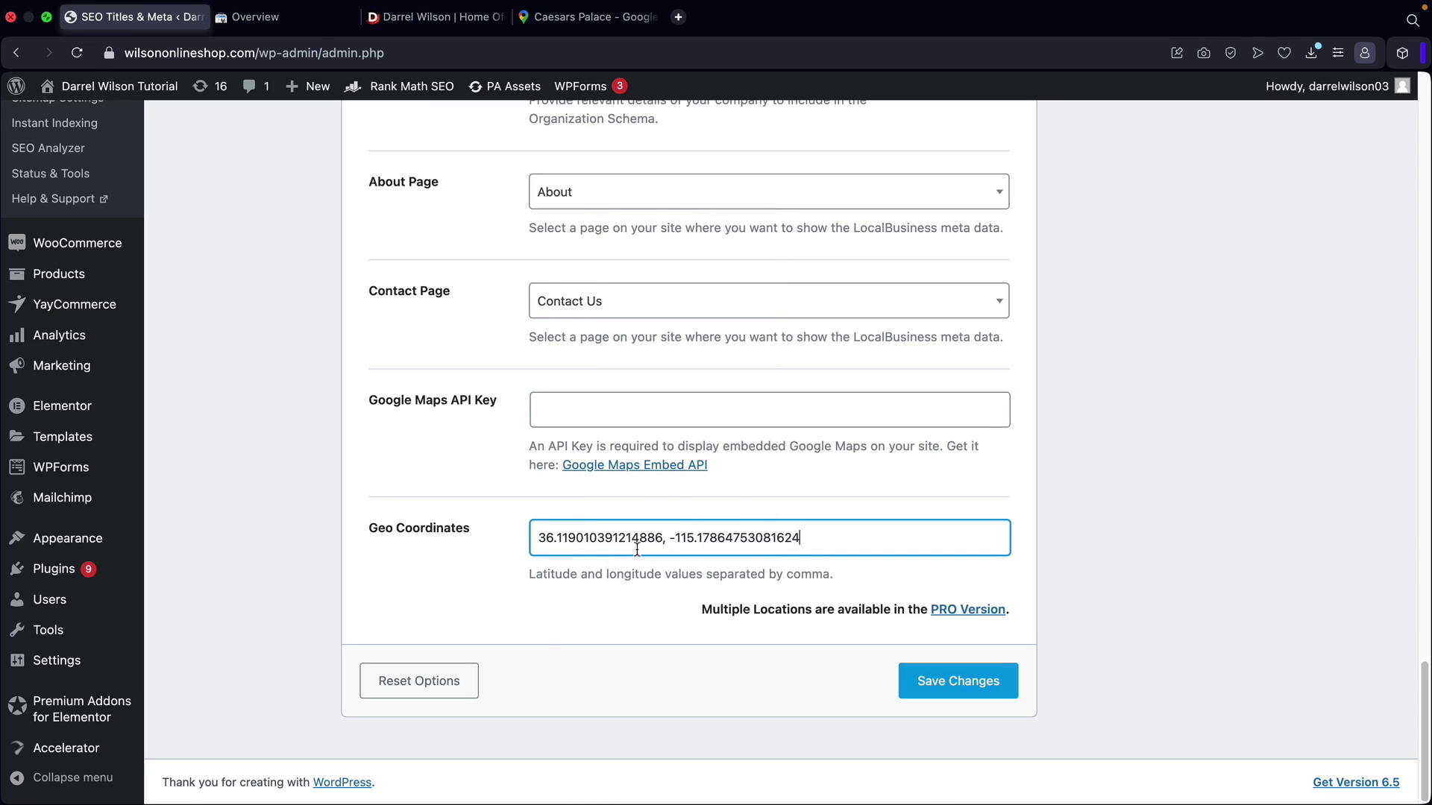
pyautogui.click(864, 533)
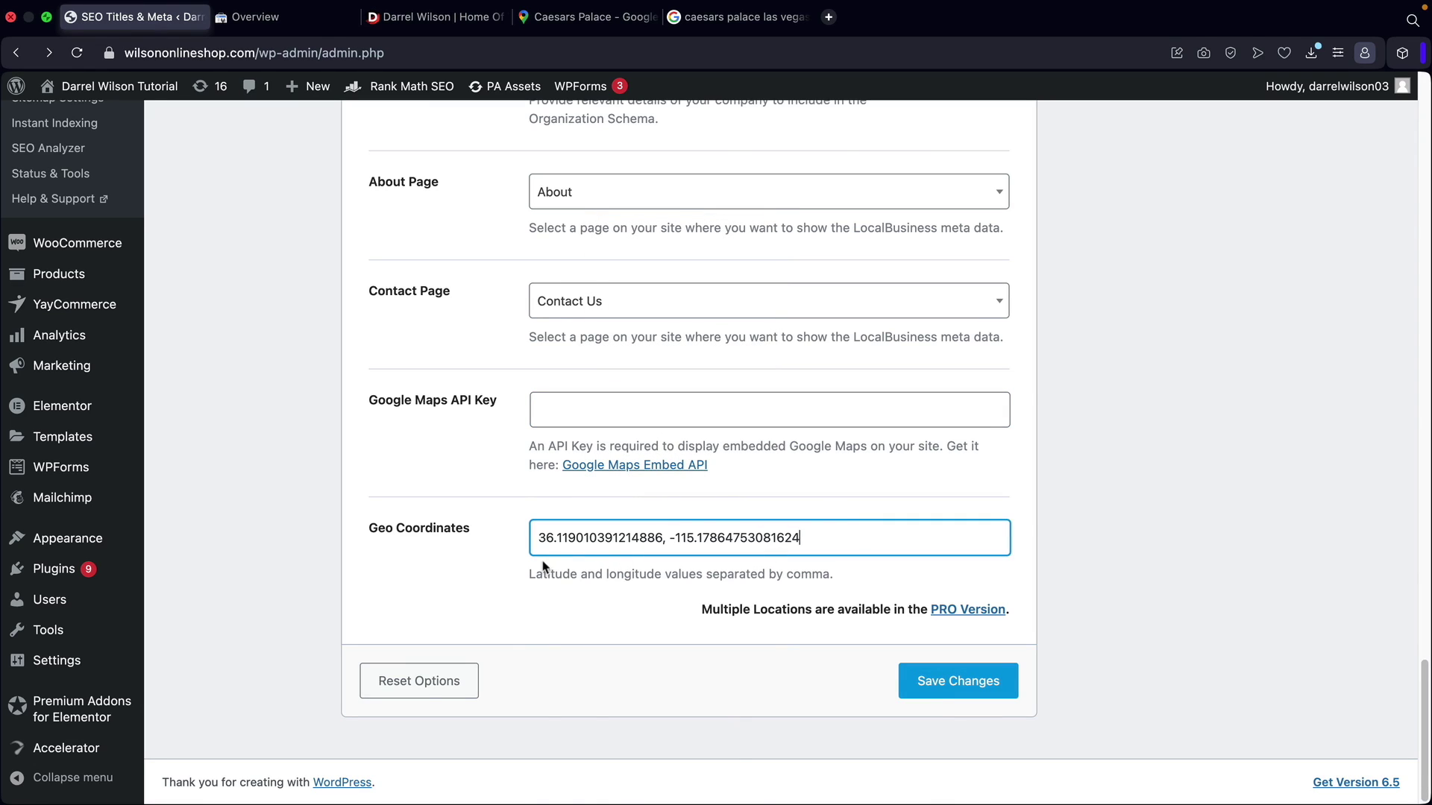
# Review the Local SEO fields from the Geo Coordinates back up to the Person or Company setting.
pyautogui.scroll(5, 868, 477)
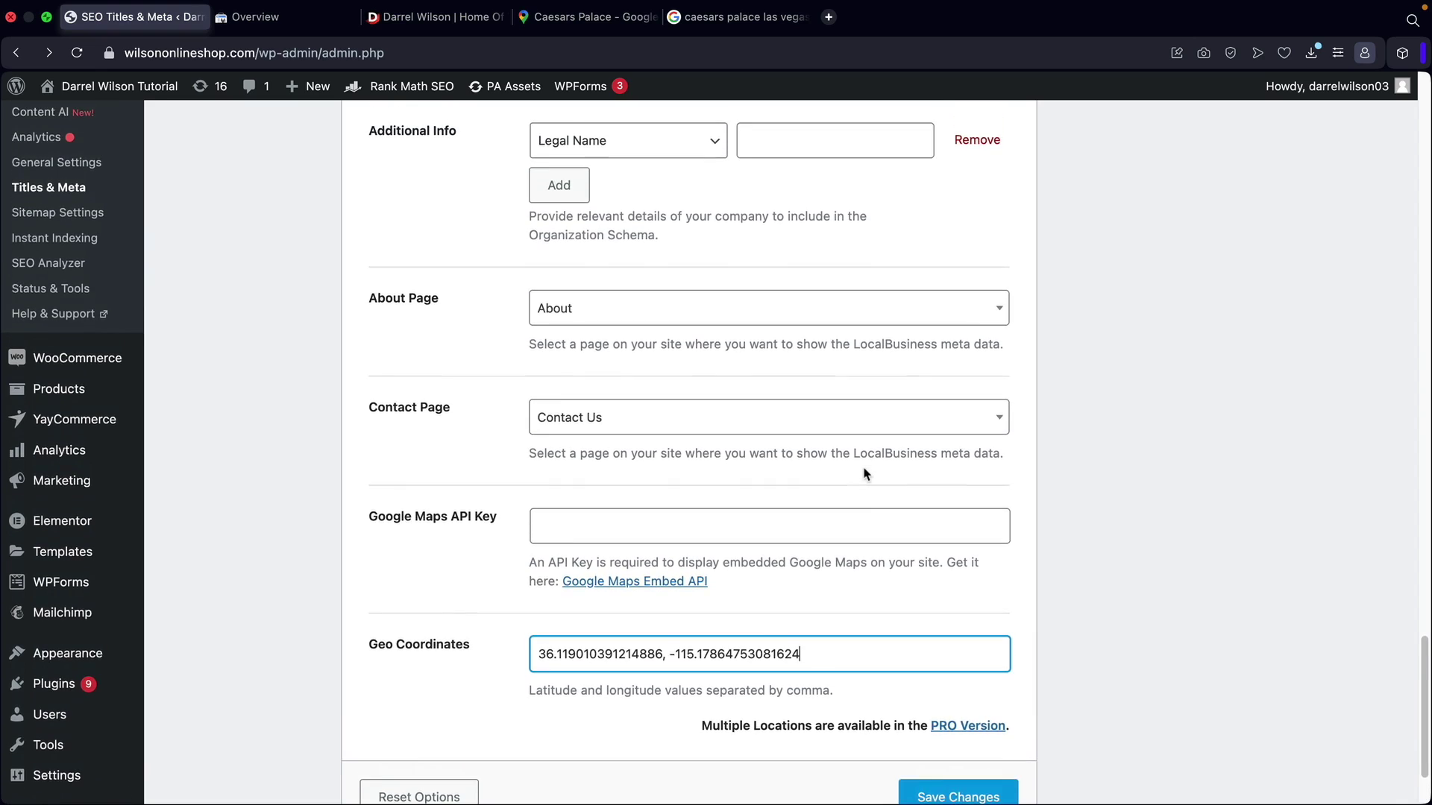
pyautogui.scroll(8, 863, 474)
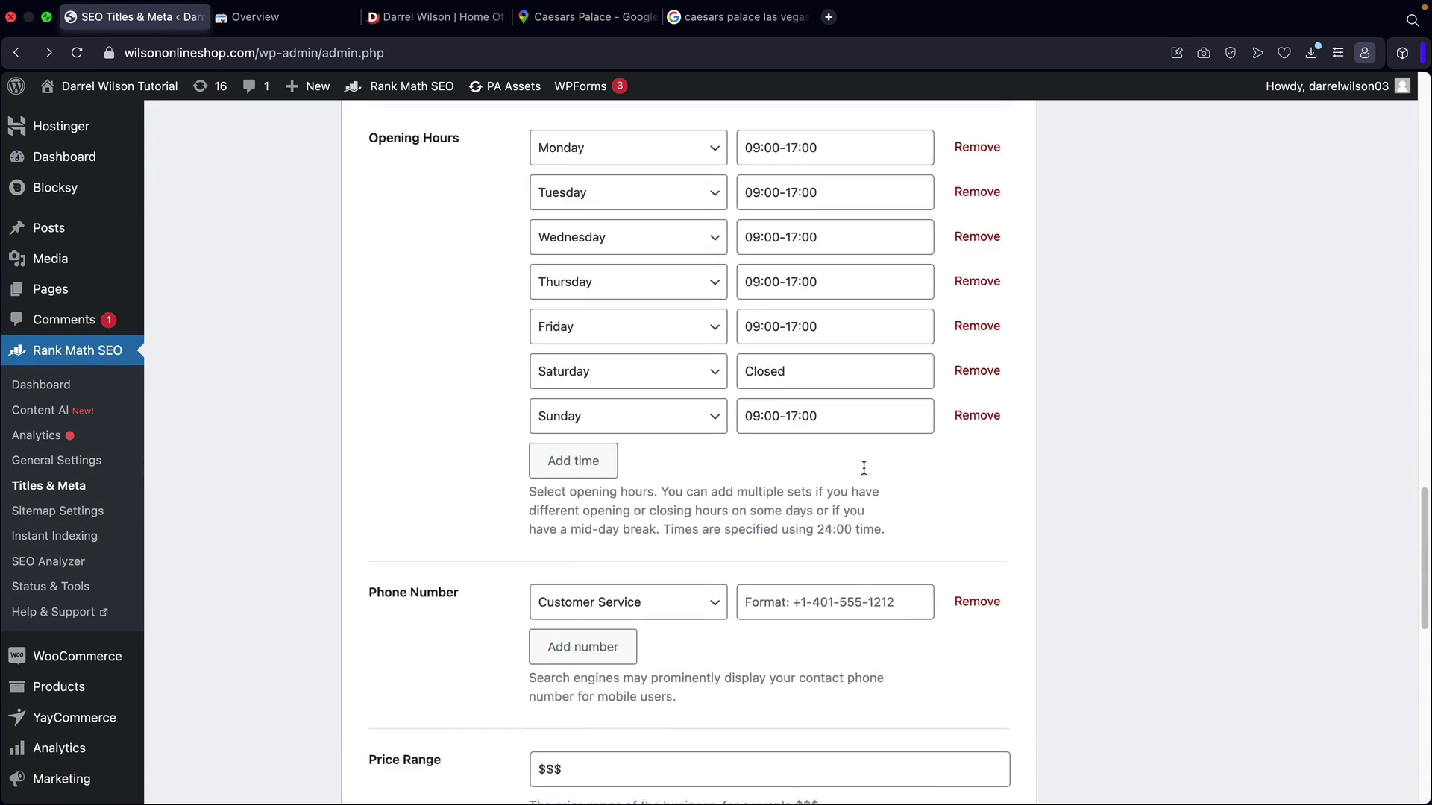
pyautogui.scroll(10, 864, 474)
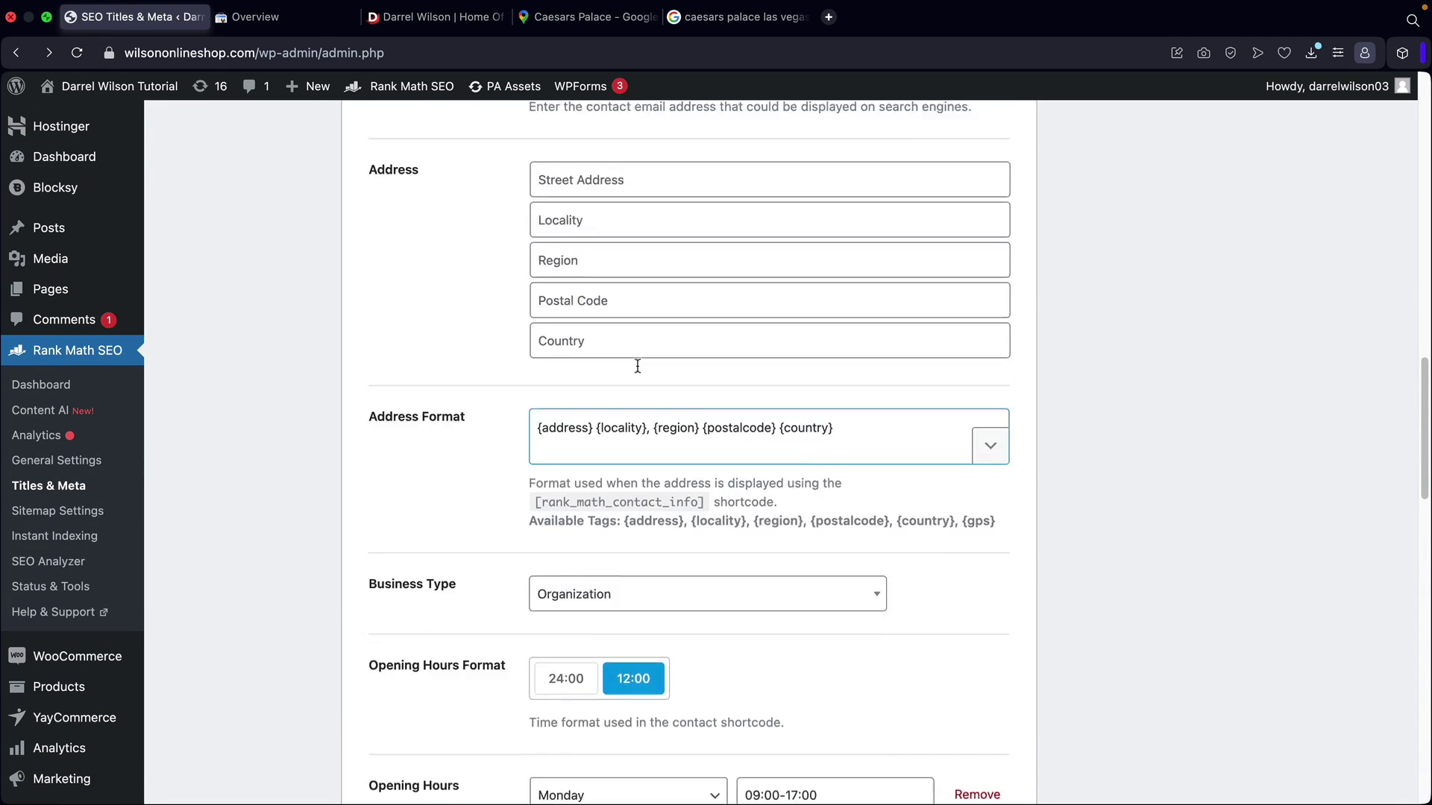
pyautogui.scroll(6, 596, 369)
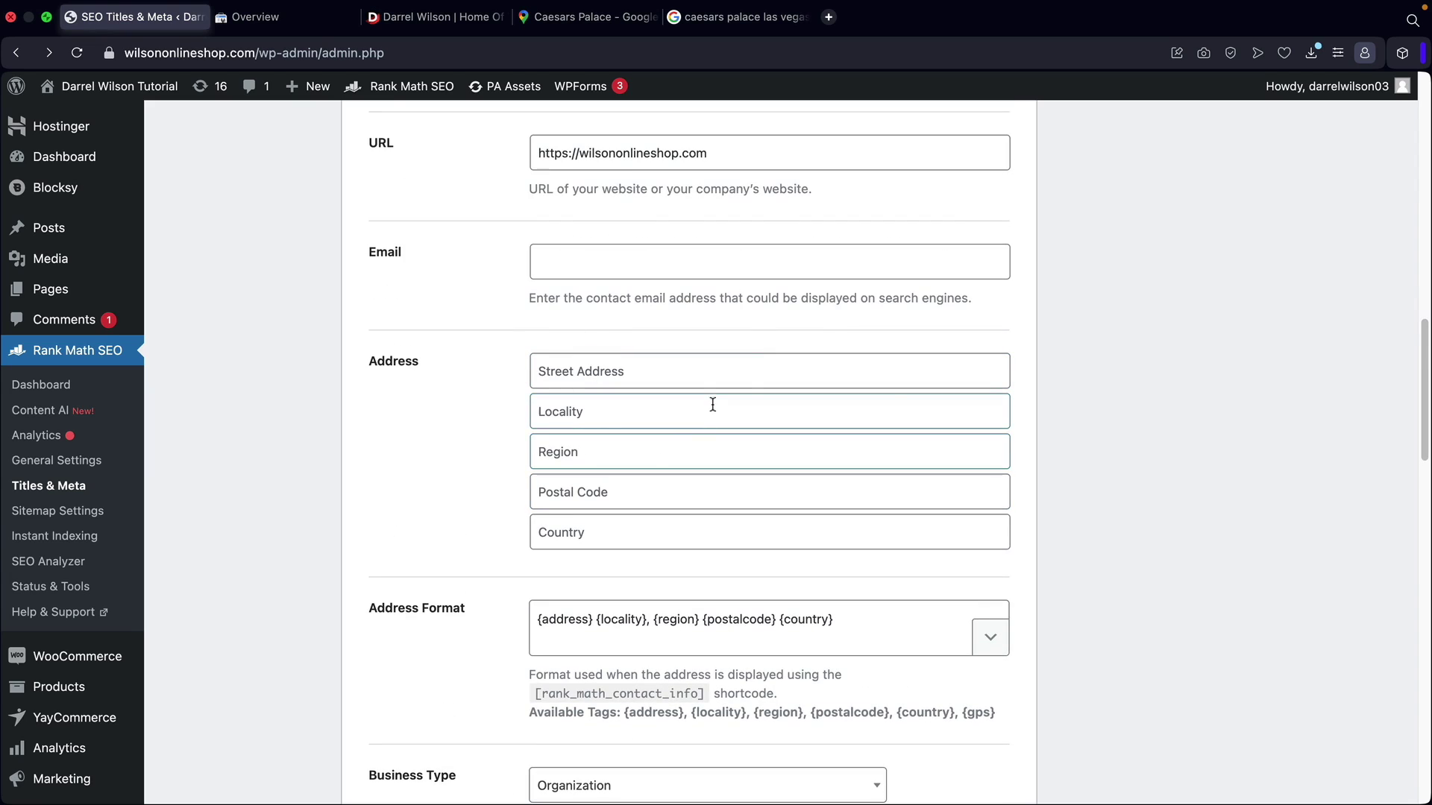
pyautogui.scroll(5, 673, 401)
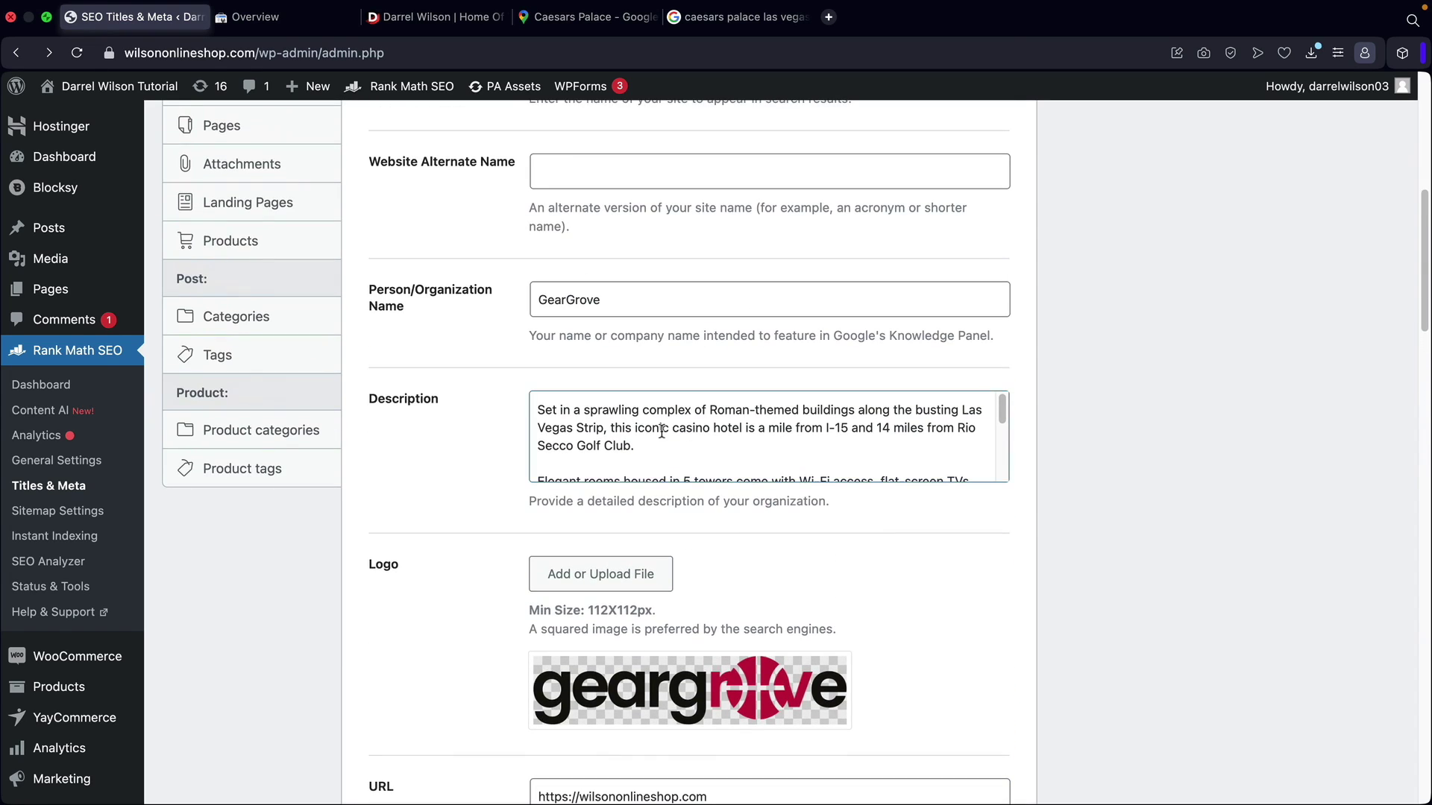
pyautogui.scroll(7, 662, 431)
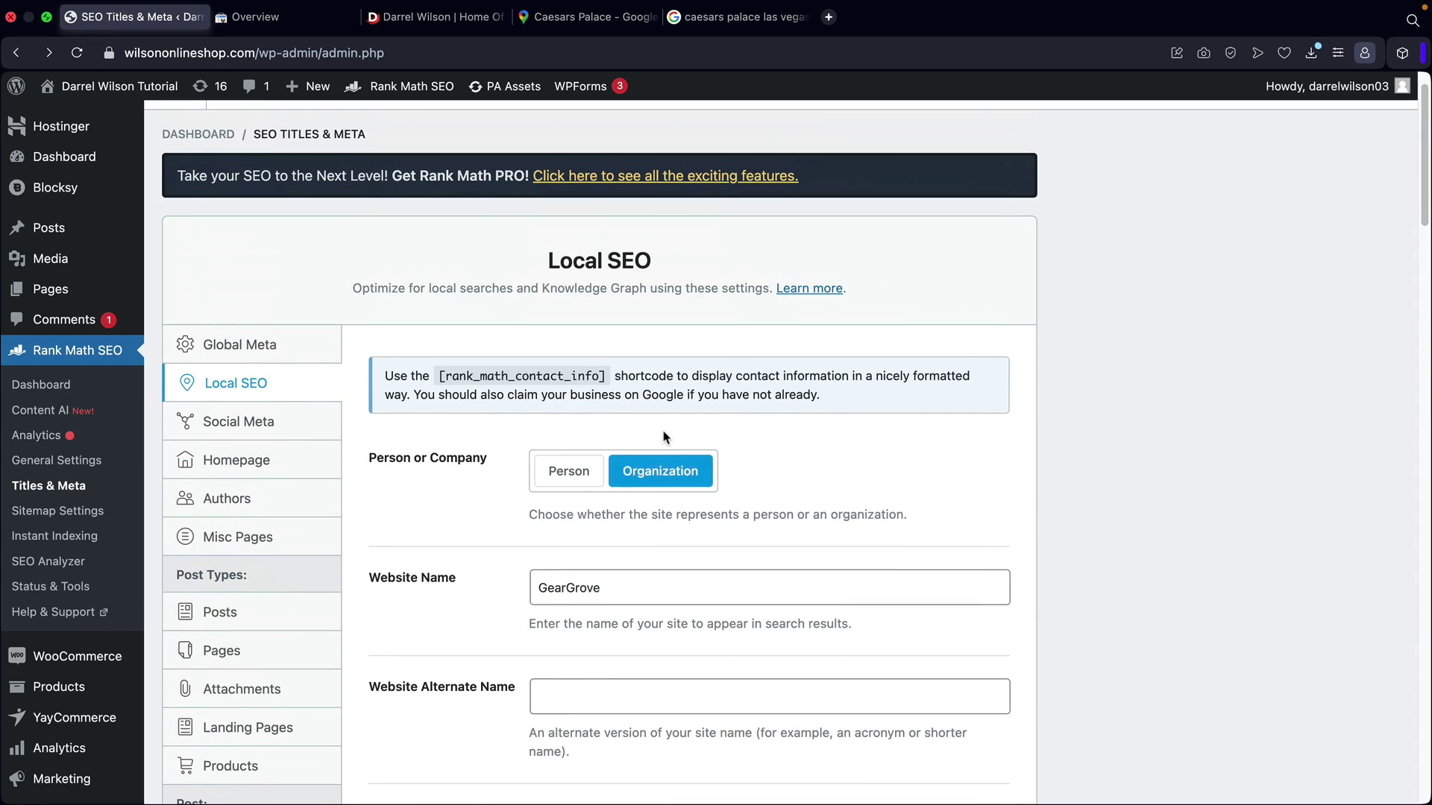
pyautogui.scroll(-1, 666, 437)
# Examine the Caesars Palace business listing in Google Search, including its address, prices, events, reviews and hotel details.
pyautogui.click(736, 19)
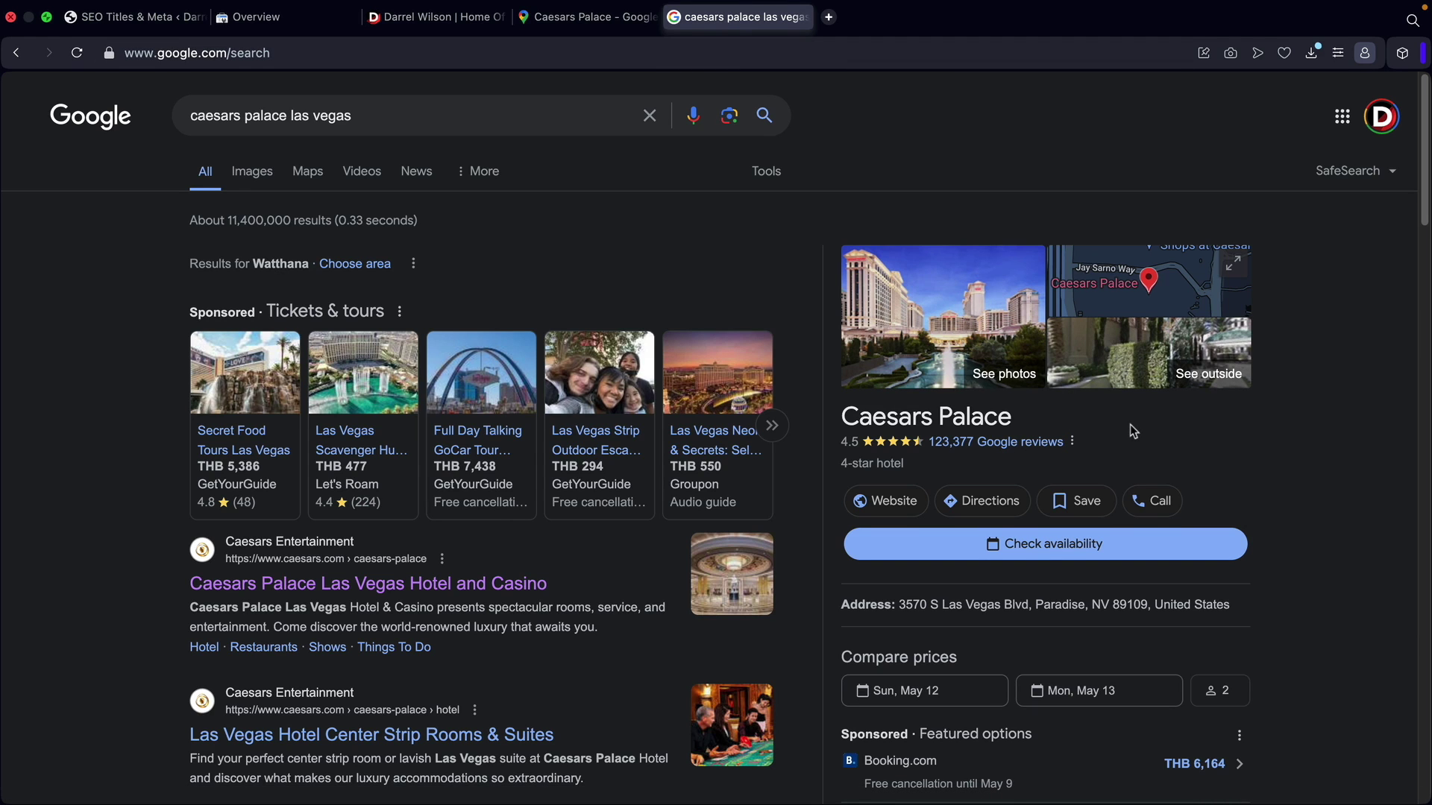
pyautogui.scroll(-4, 1133, 431)
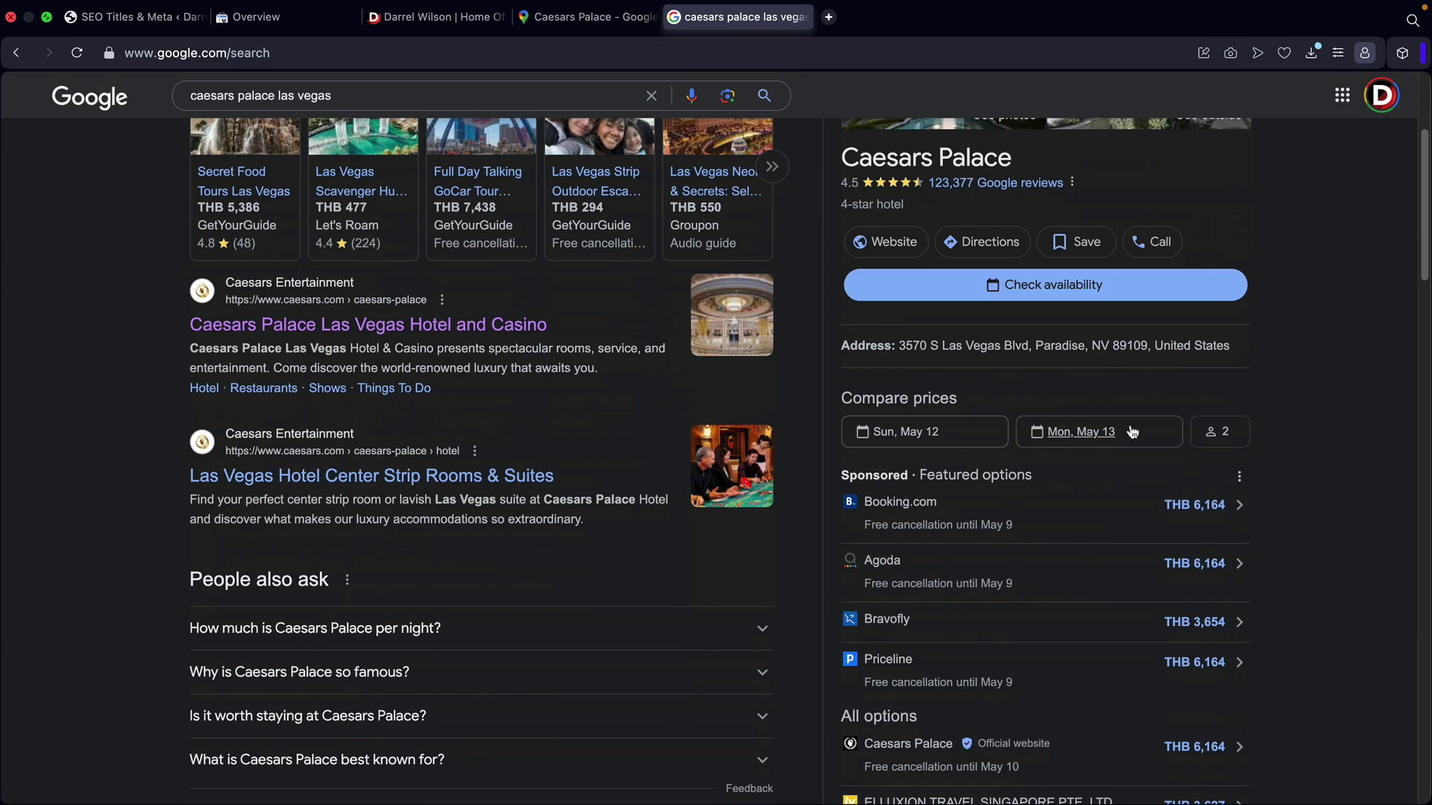
pyautogui.scroll(-5, 1133, 431)
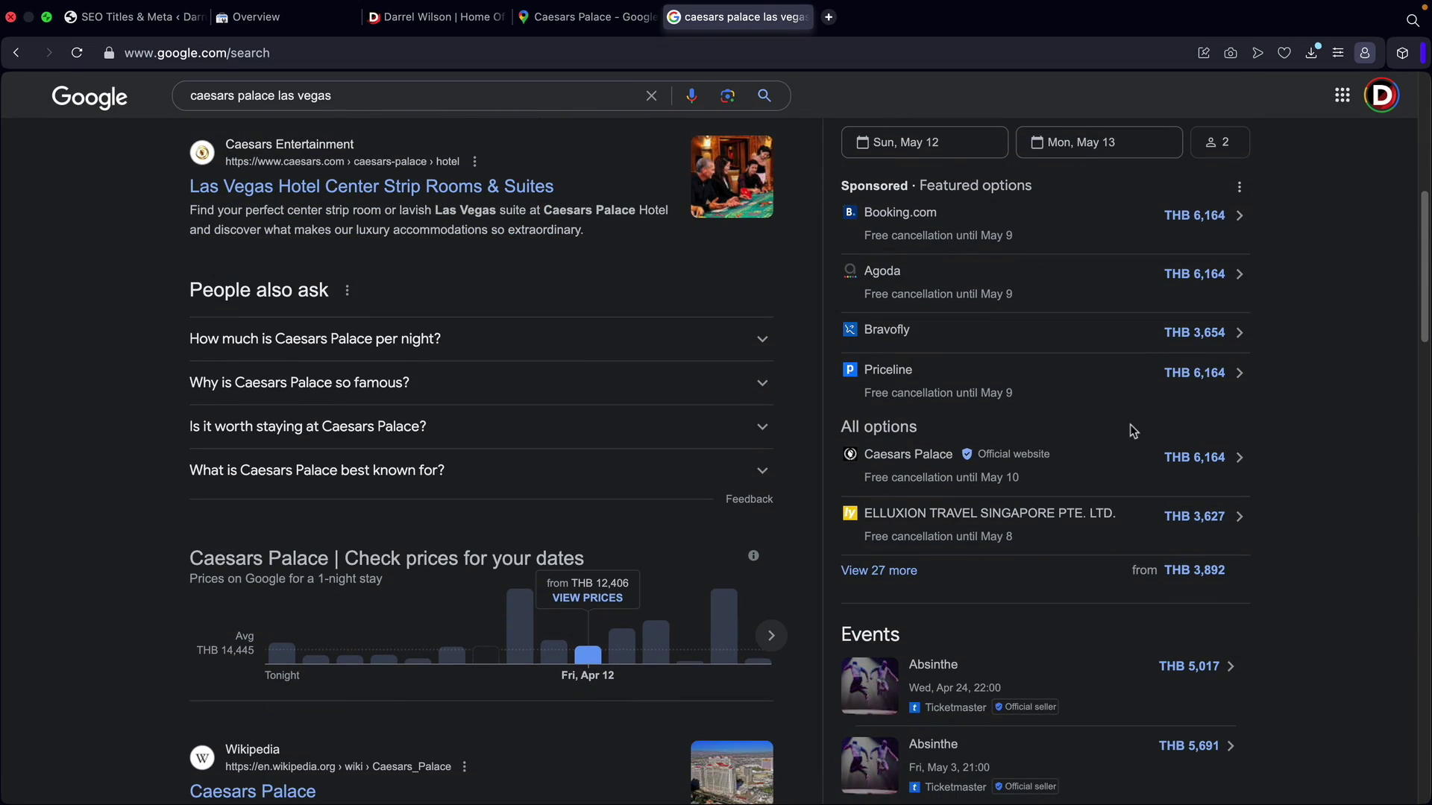
pyautogui.scroll(-5, 1132, 431)
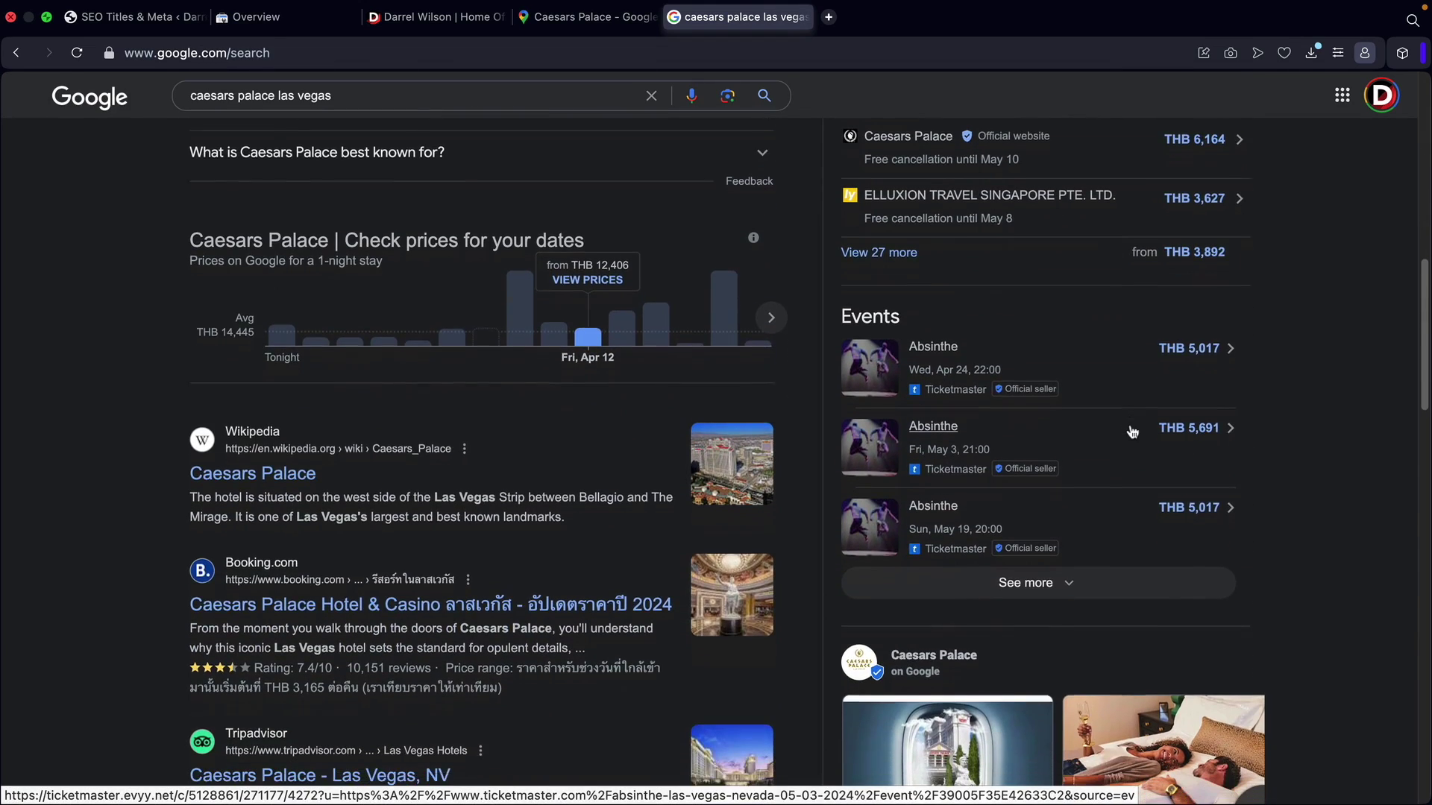
pyautogui.scroll(-2, 1133, 431)
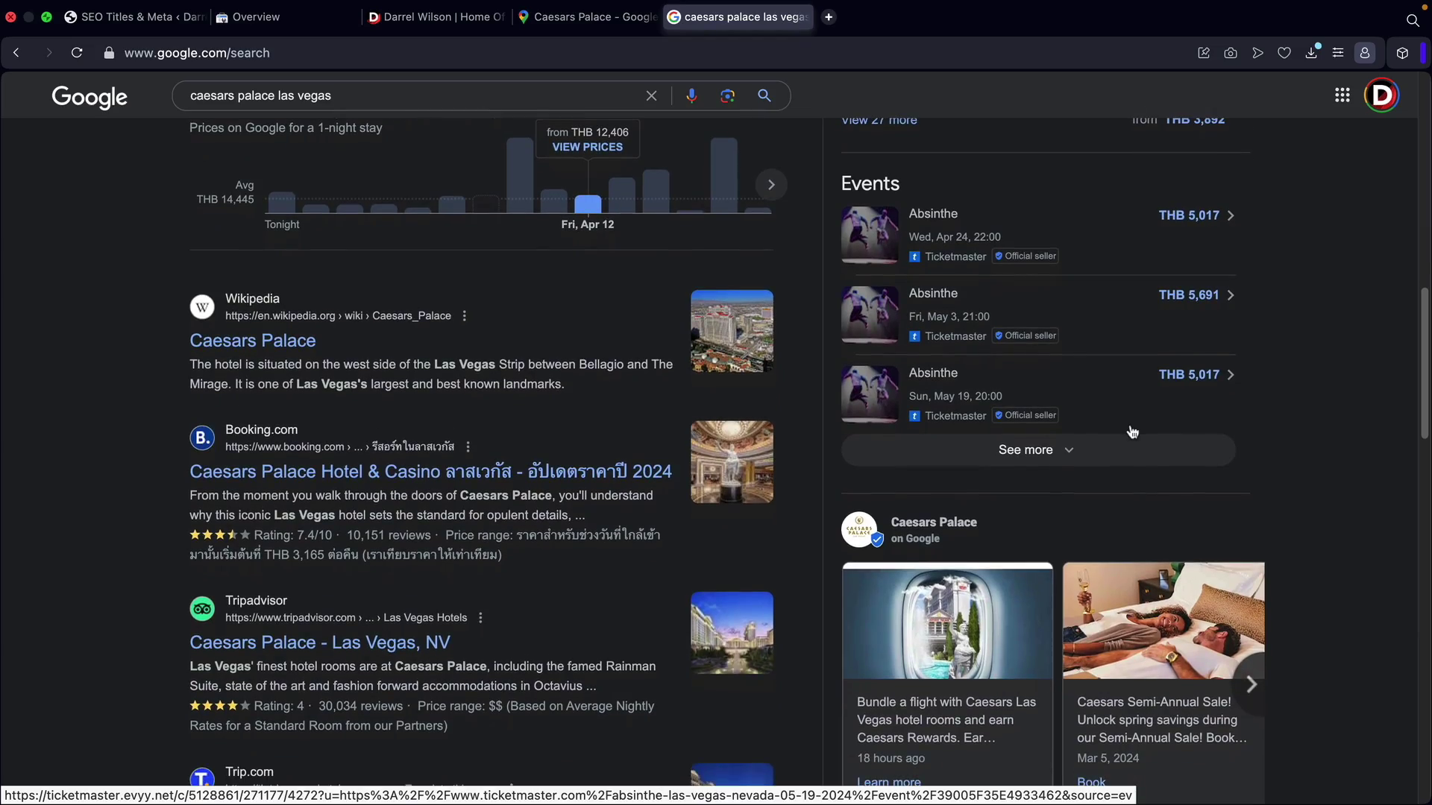
pyautogui.scroll(-12, 1132, 431)
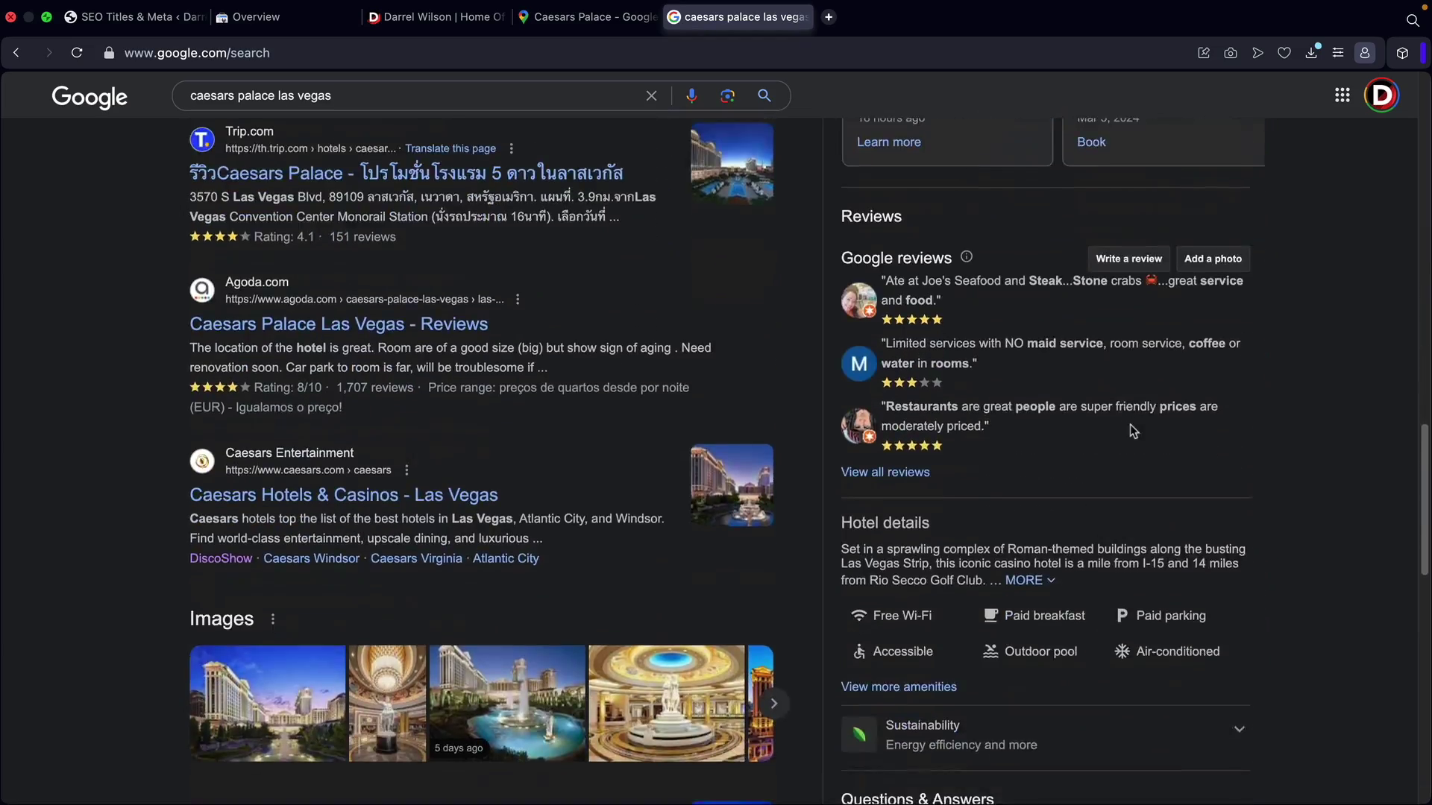
pyautogui.moveTo(1423, 520); pyautogui.dragTo(1398, 142)
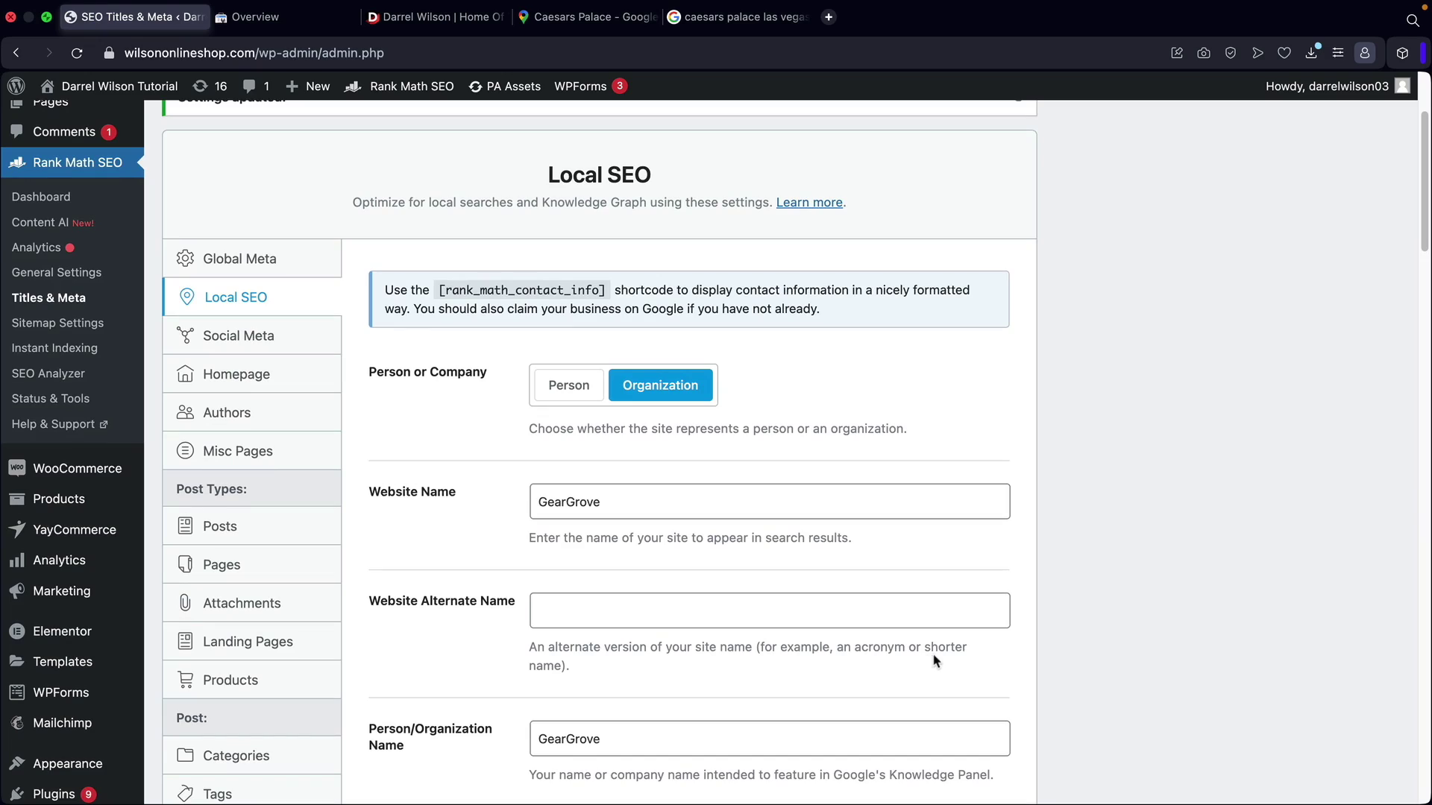
# Open the Social Meta settings in Titles & Meta.
pyautogui.click(265, 339)
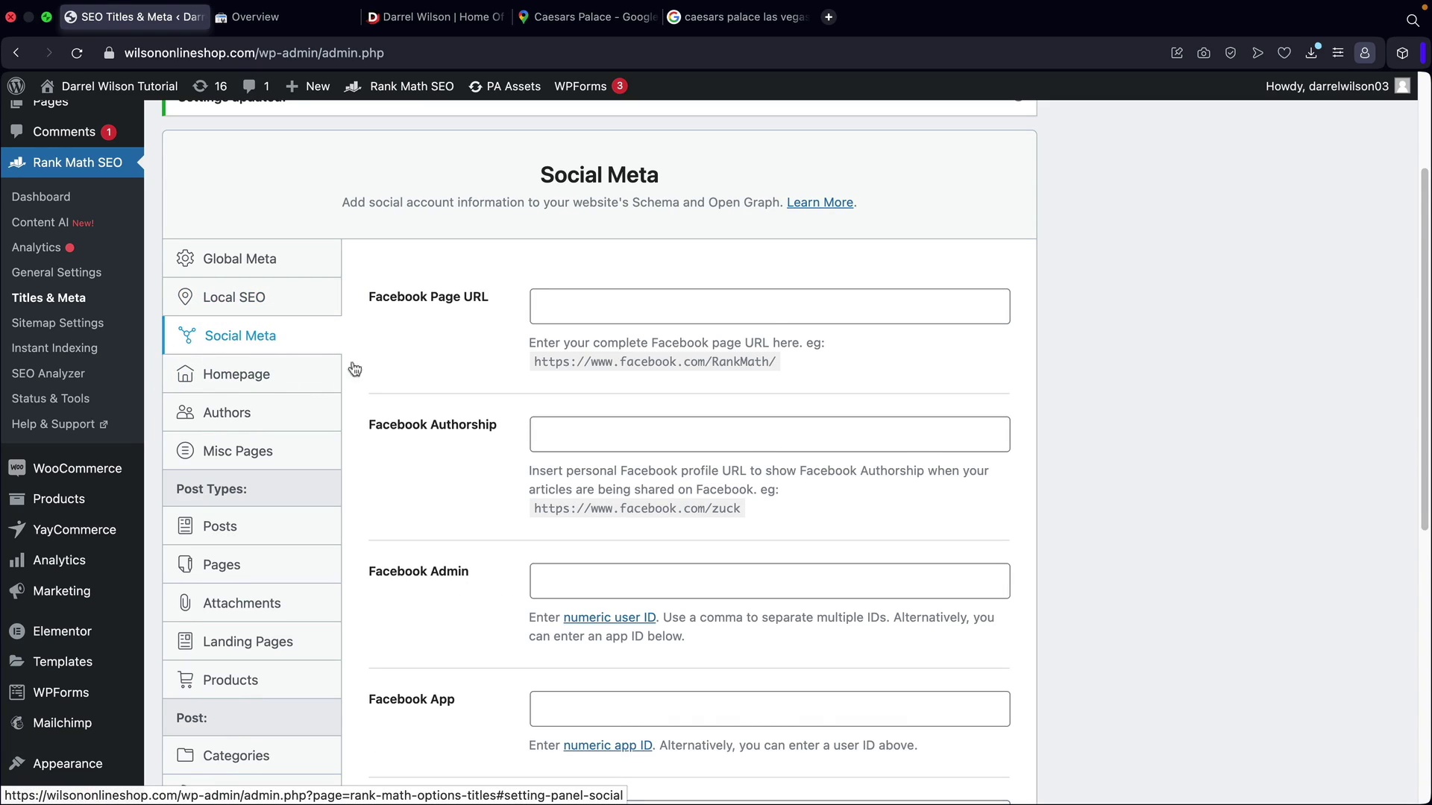
# Review the Social Meta fields from Facebook Page URL down to Additional Profiles.
pyautogui.scroll(-1, 1059, 431)
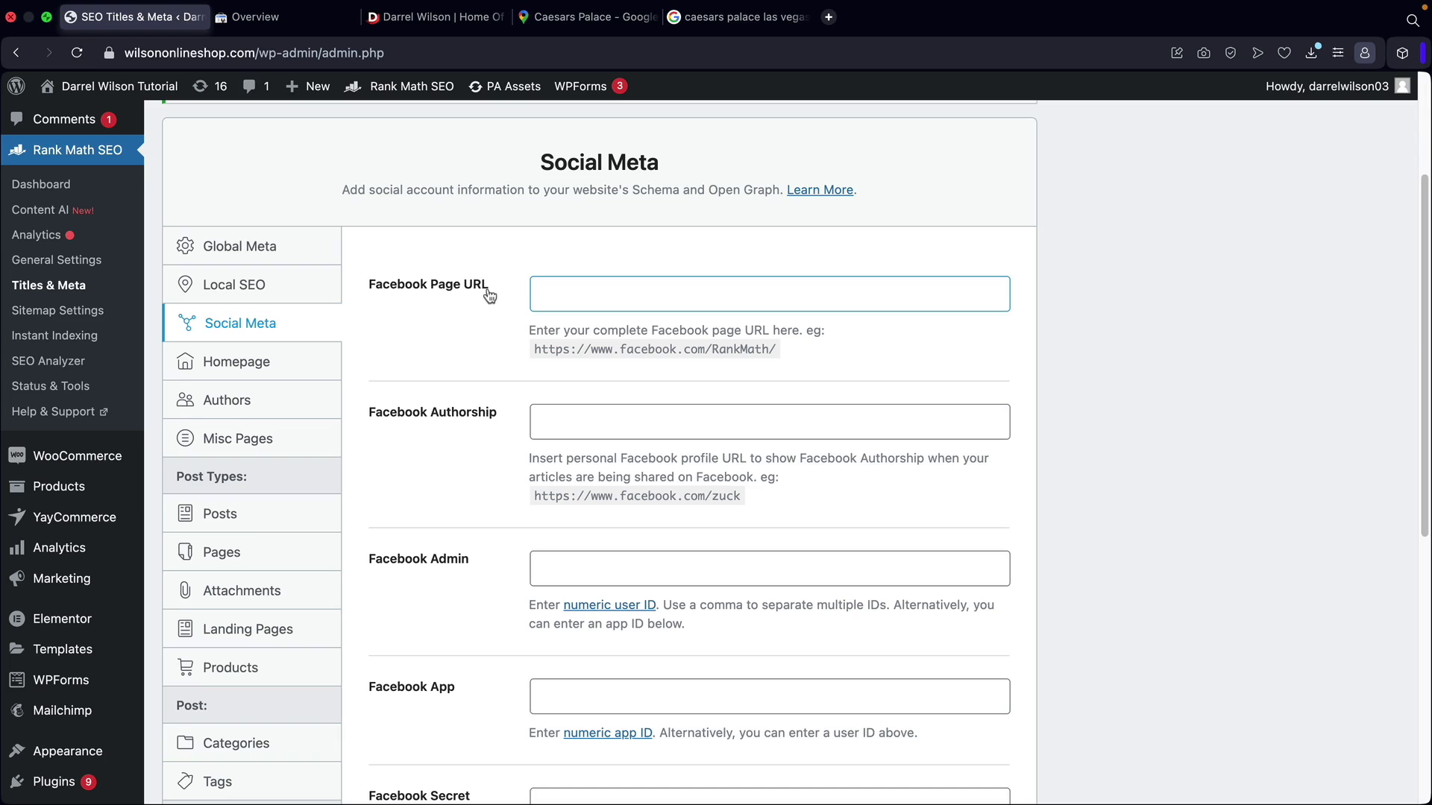
pyautogui.scroll(-10, 454, 428)
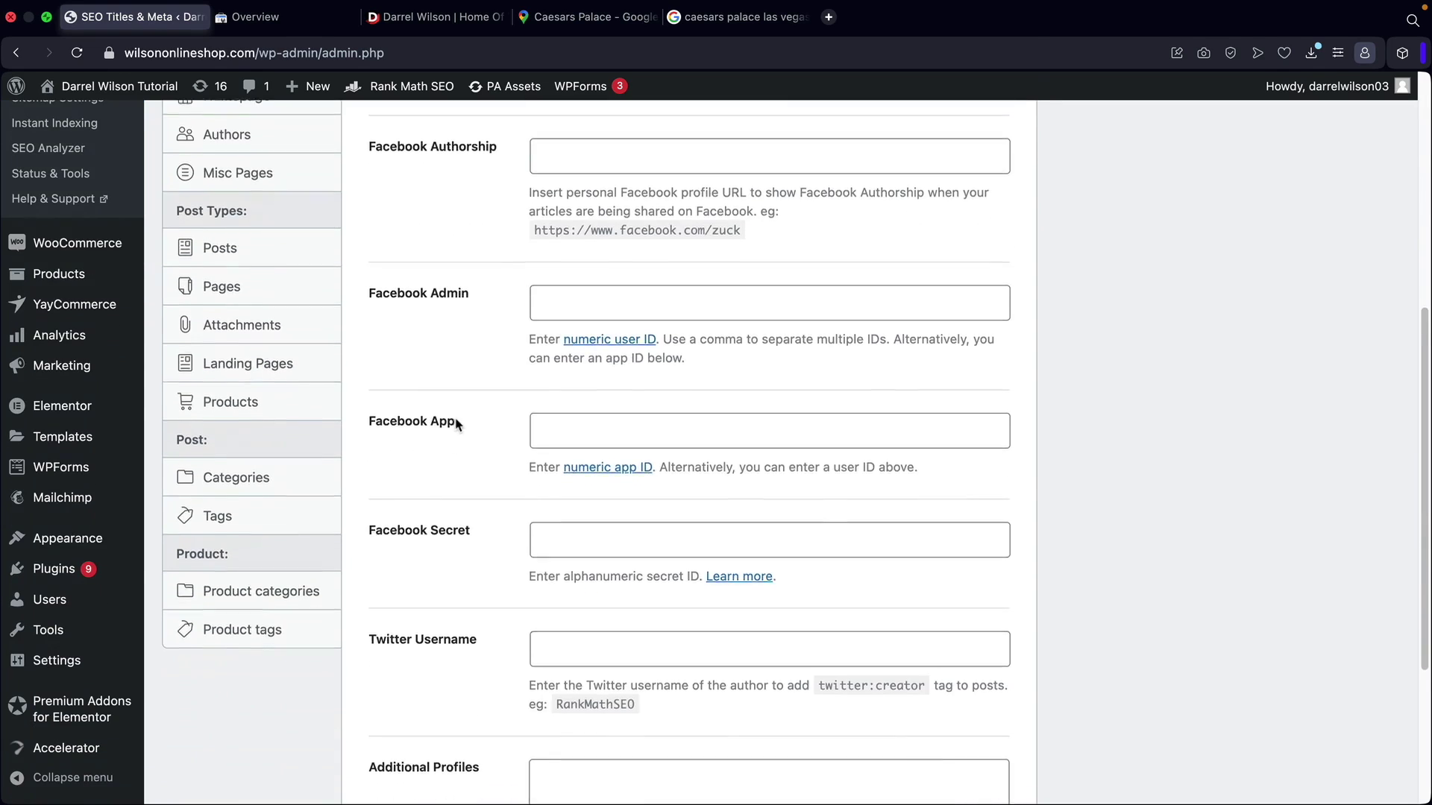
pyautogui.click(379, 510)
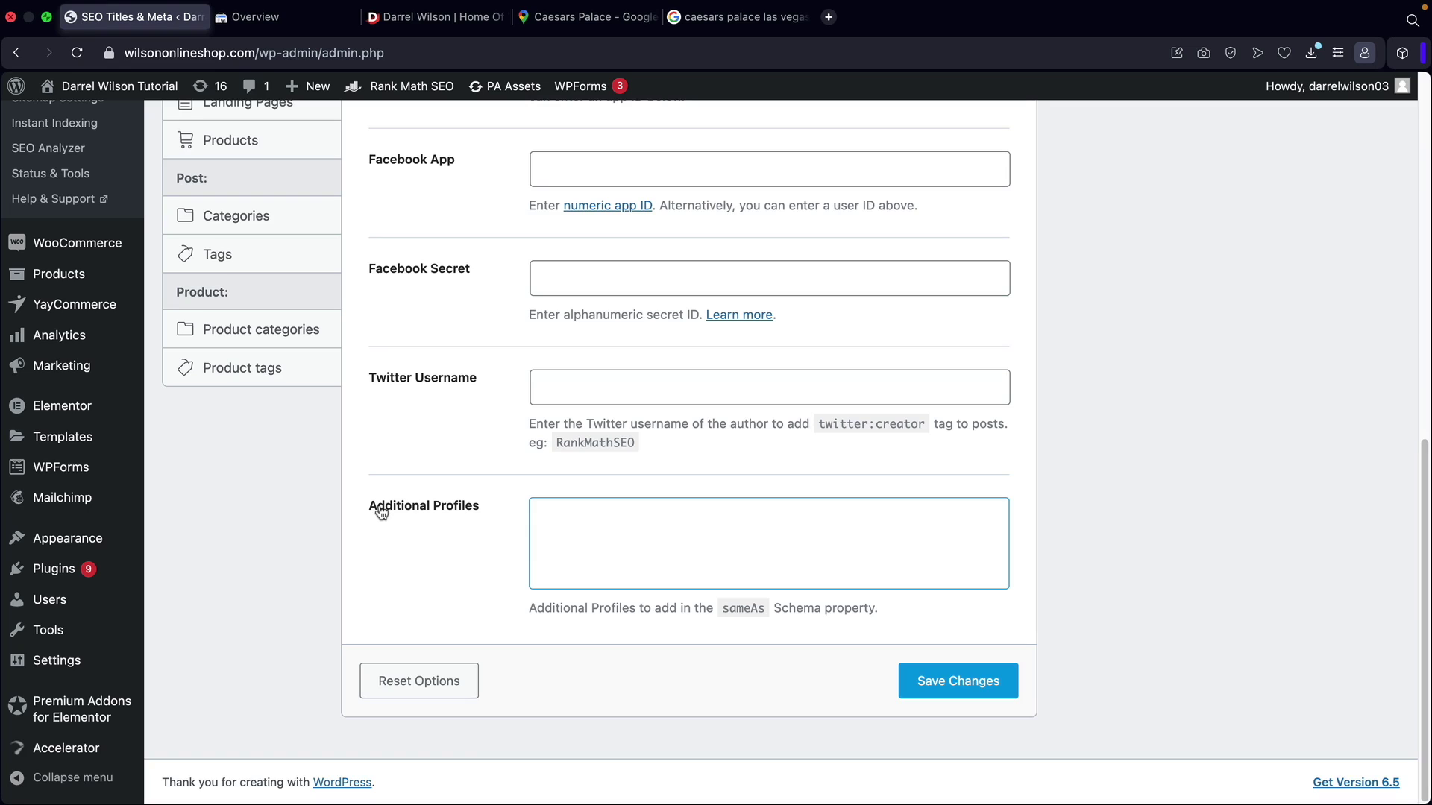
pyautogui.scroll(8, 461, 507)
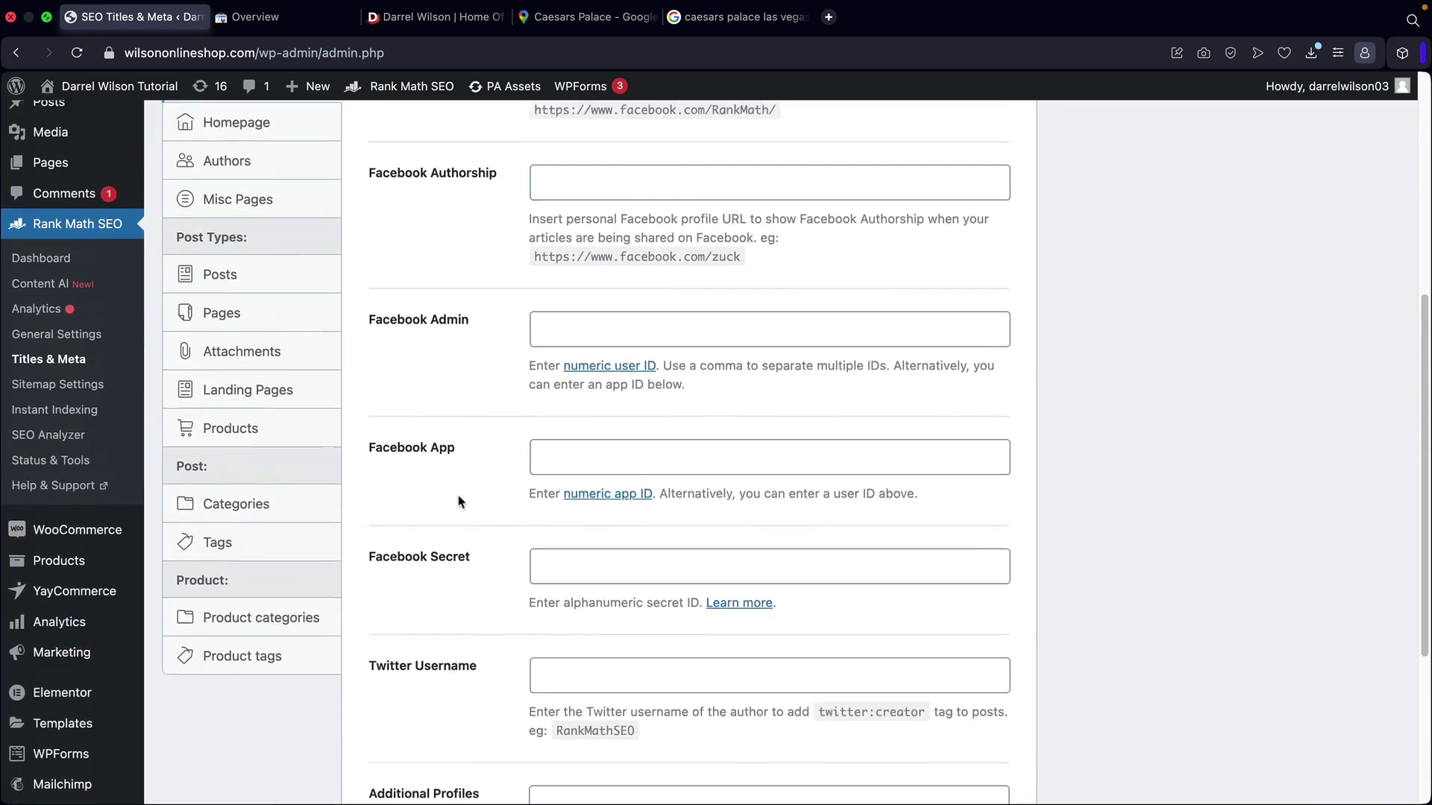
pyautogui.scroll(1, 458, 501)
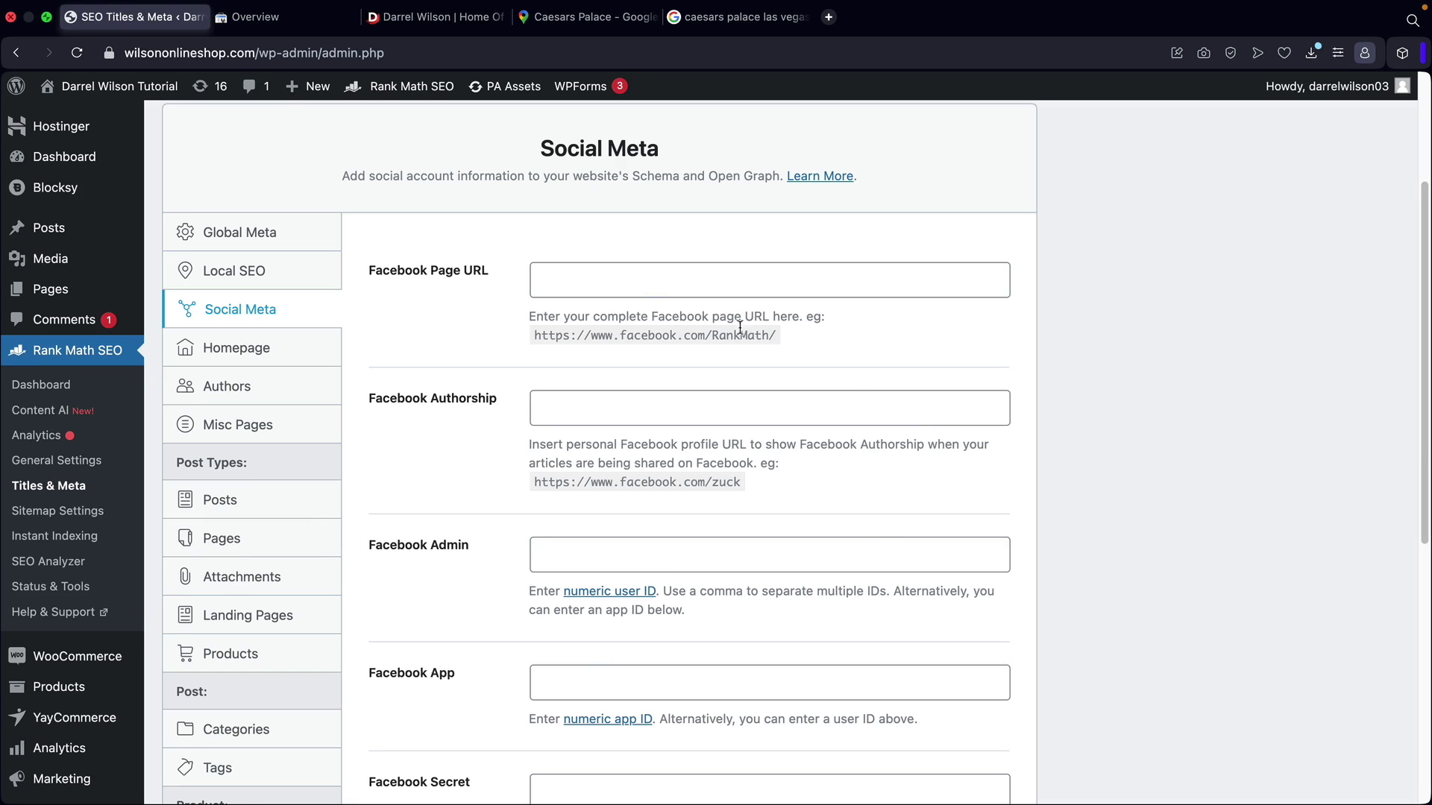
# Examine the Profiles section of the Caesars Palace listing in Google Search and return to the Social Meta settings.
pyautogui.click(737, 18)
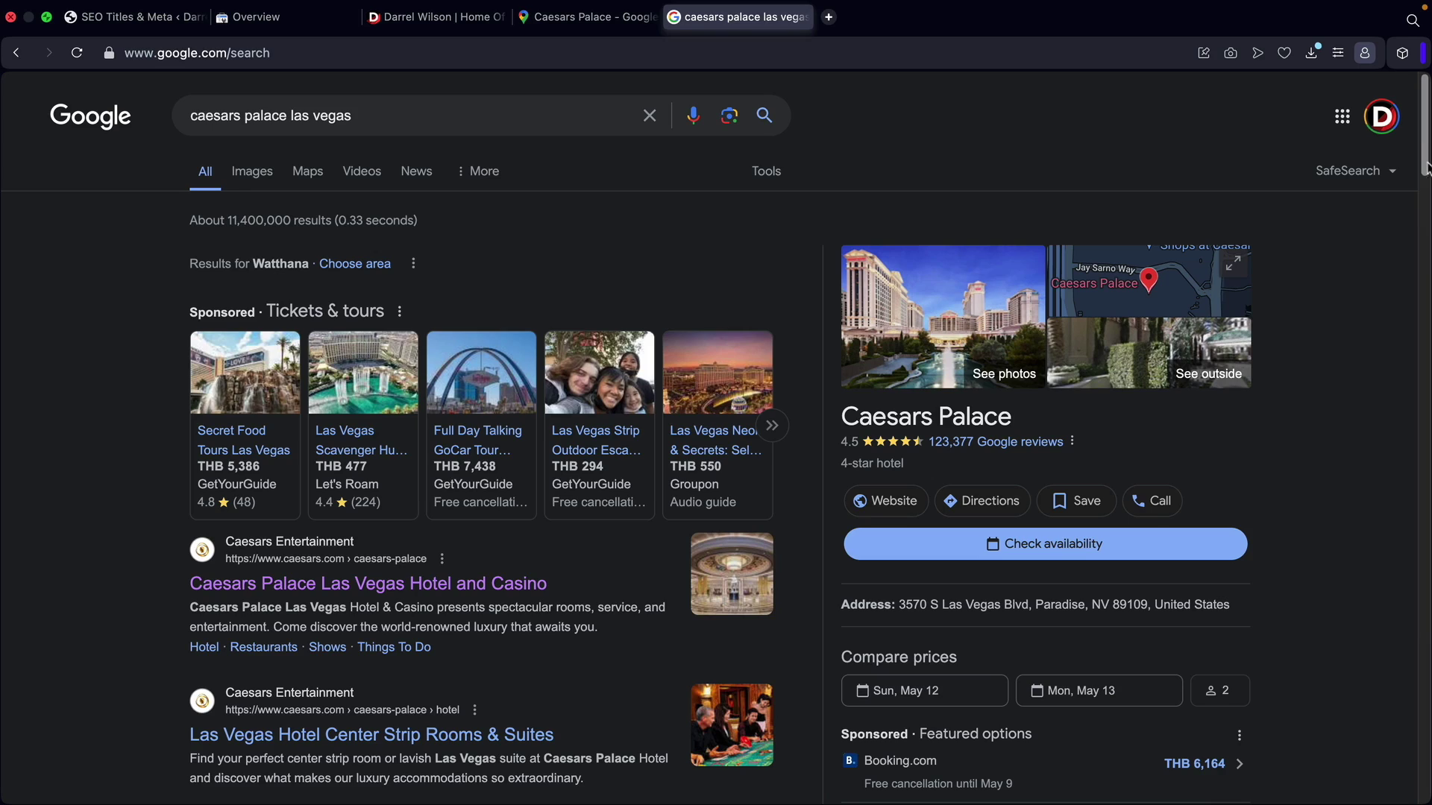
pyautogui.moveTo(1425, 155); pyautogui.dragTo(1302, 478)
pyautogui.moveTo(899, 374); pyautogui.dragTo(845, 372)
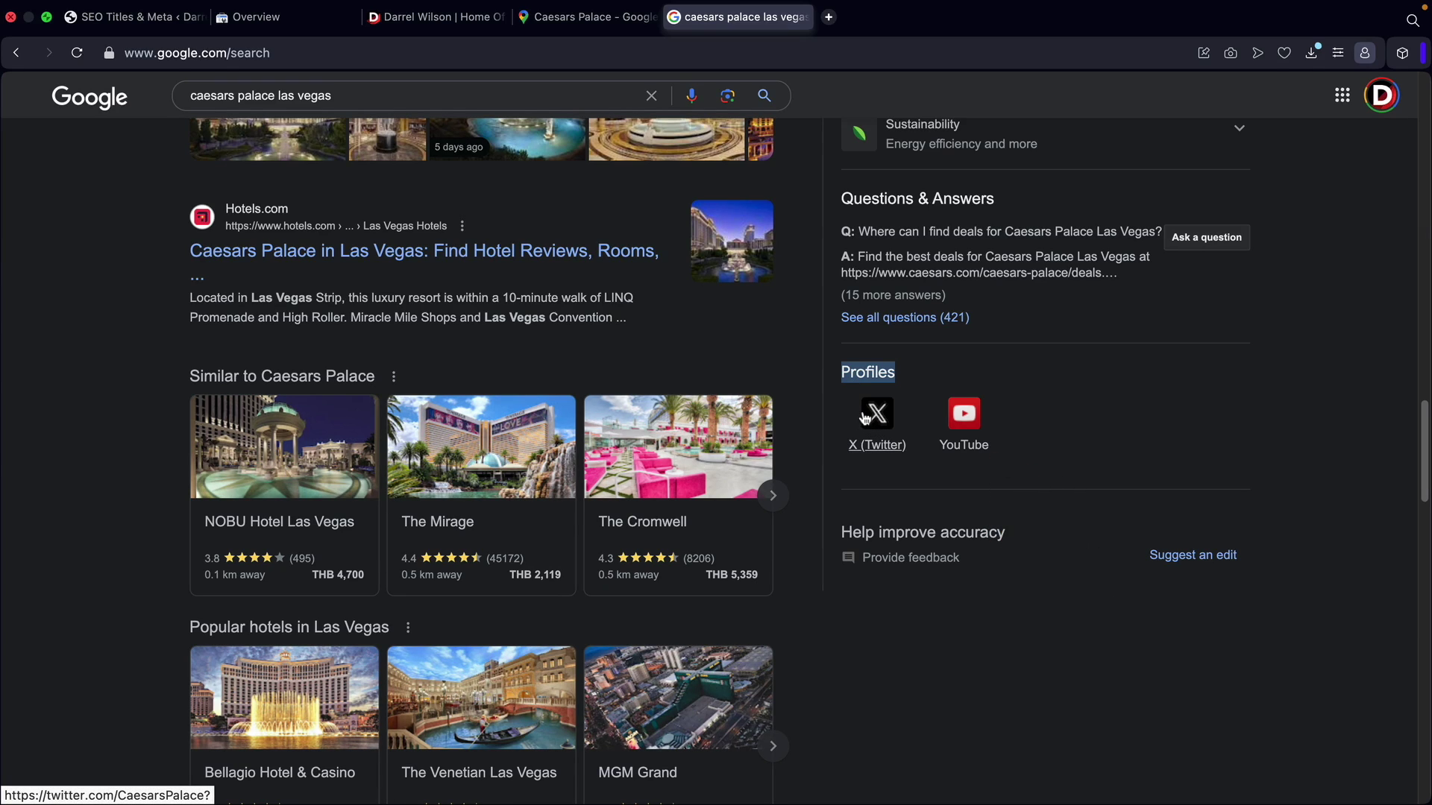
pyautogui.click(137, 20)
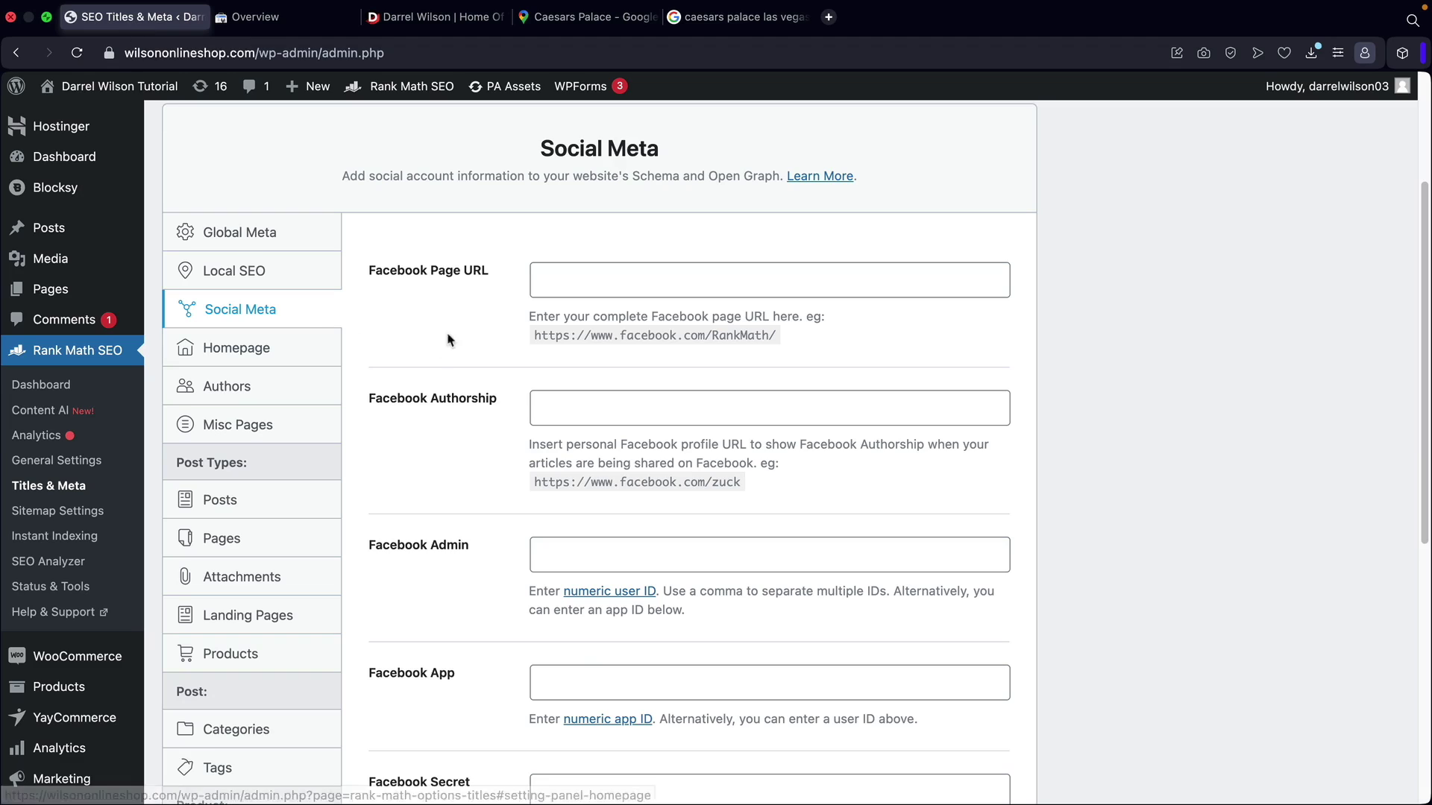
pyautogui.click(541, 403)
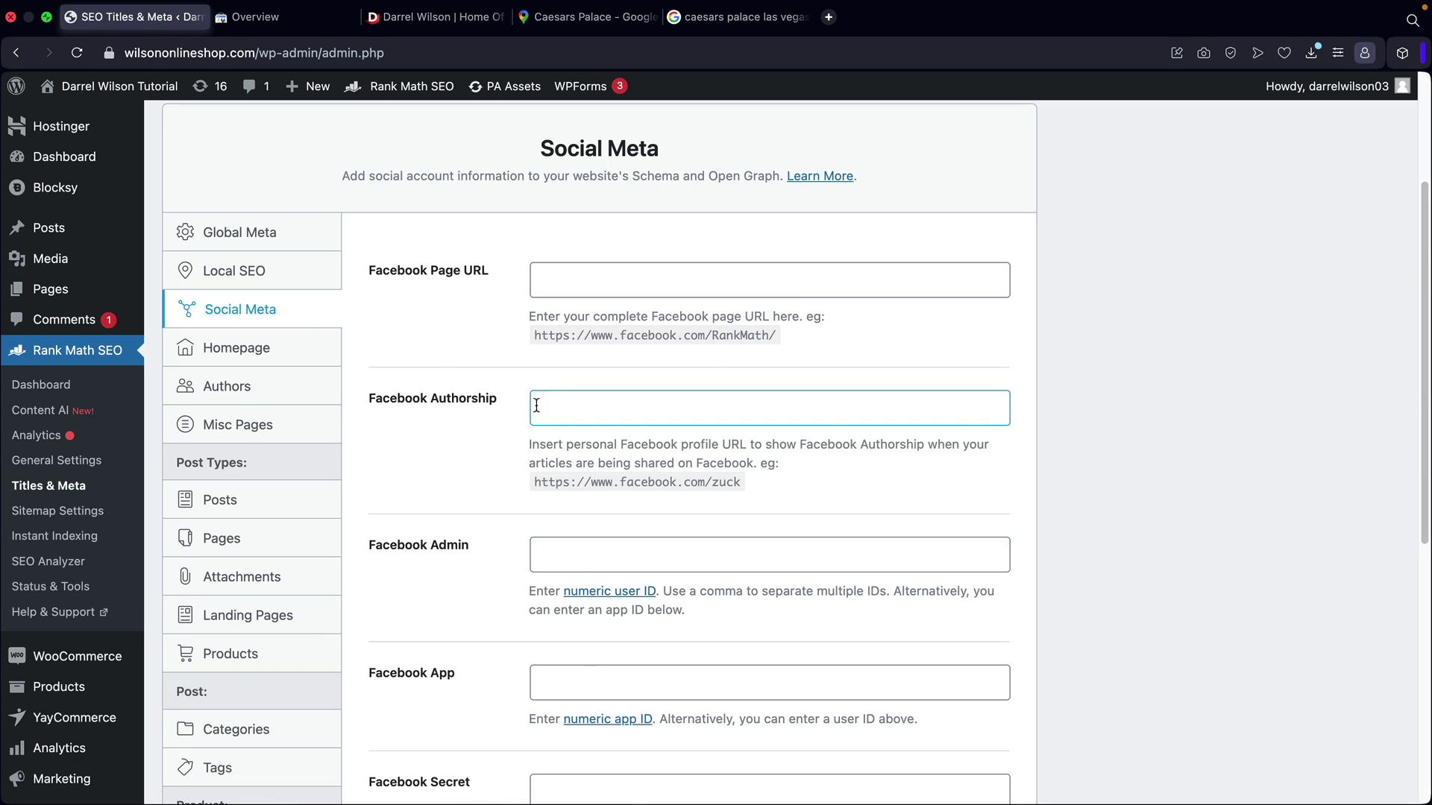
# View the Homepage settings, open the Authors settings and leave Author Archives set to Enabled.
pyautogui.click(253, 353)
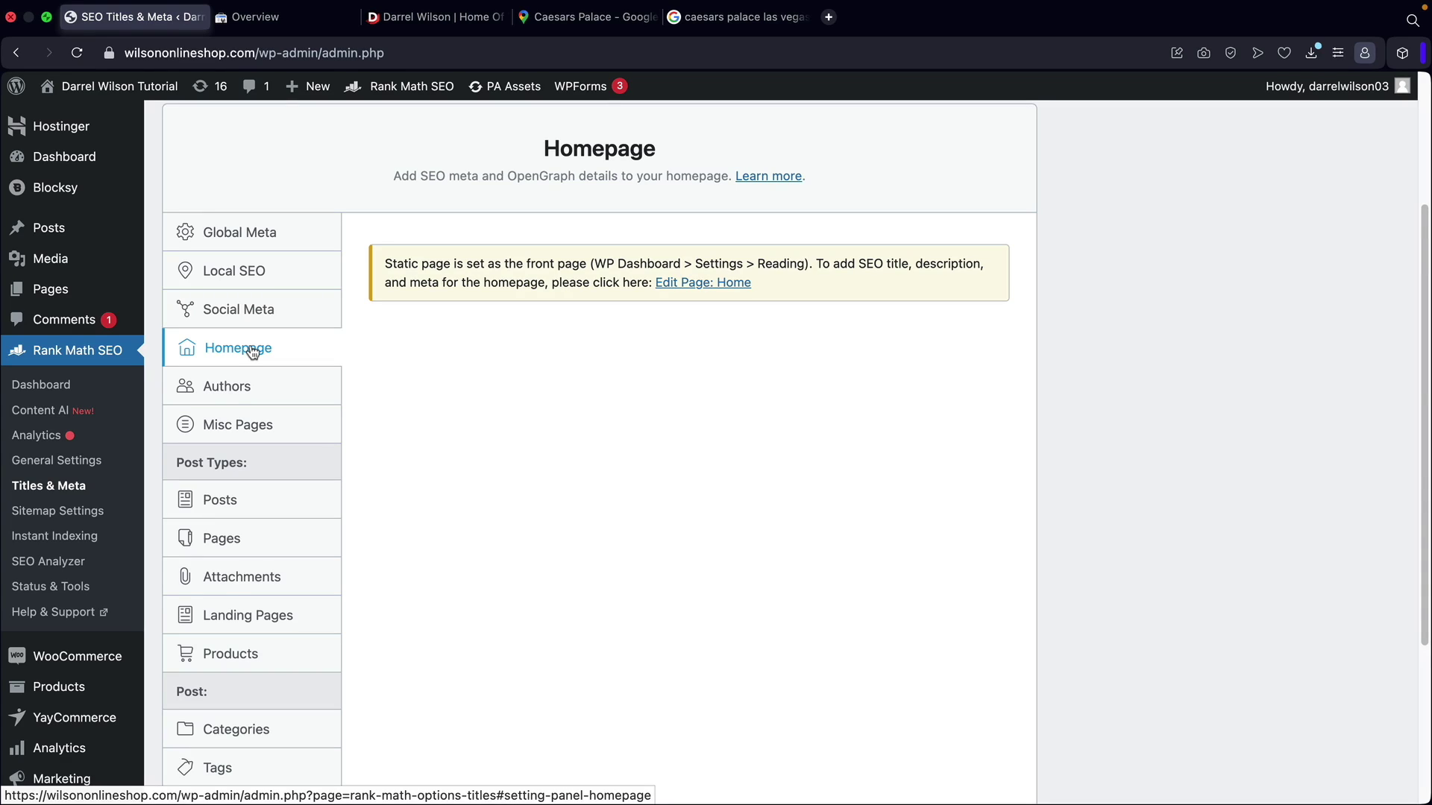
pyautogui.click(253, 389)
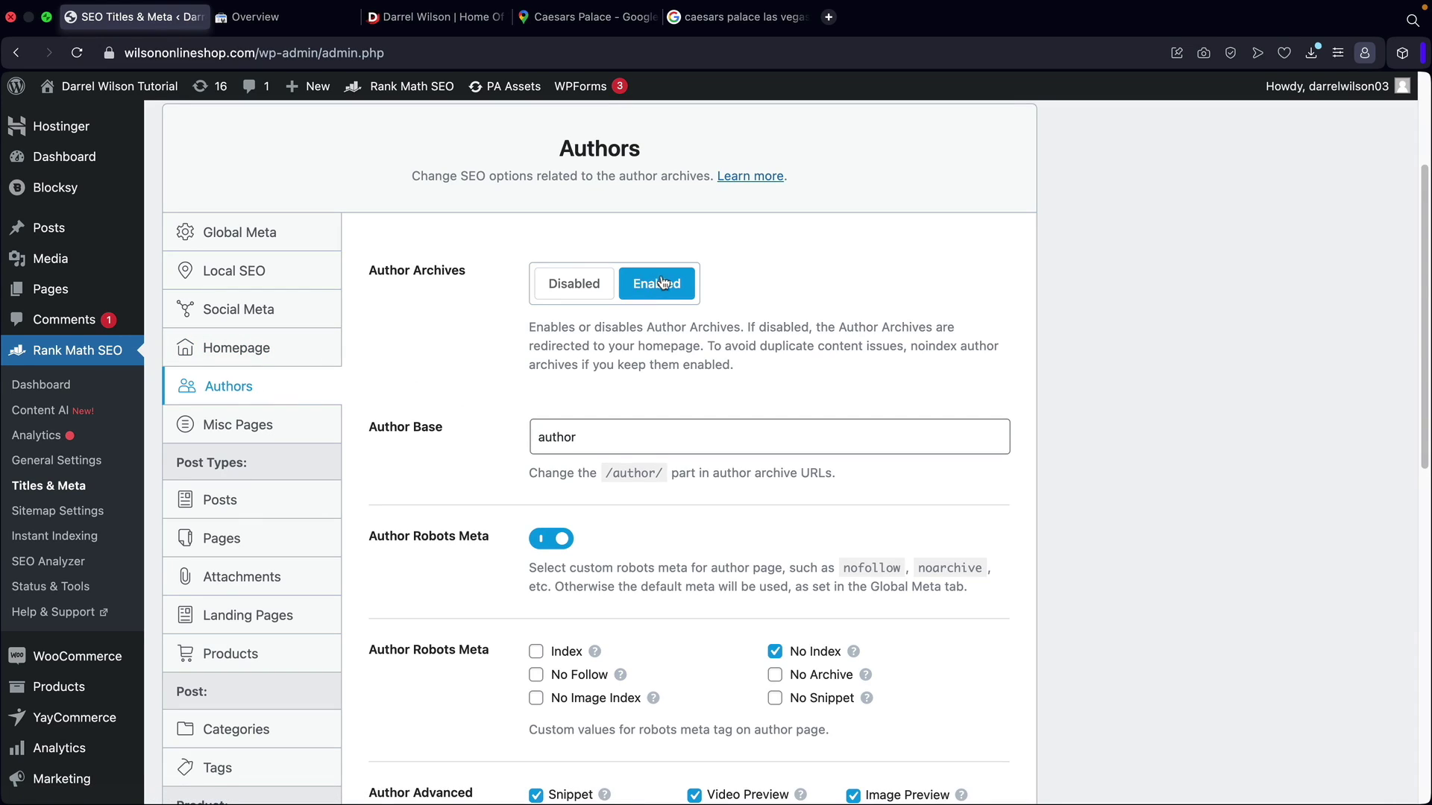
pyautogui.click(563, 291)
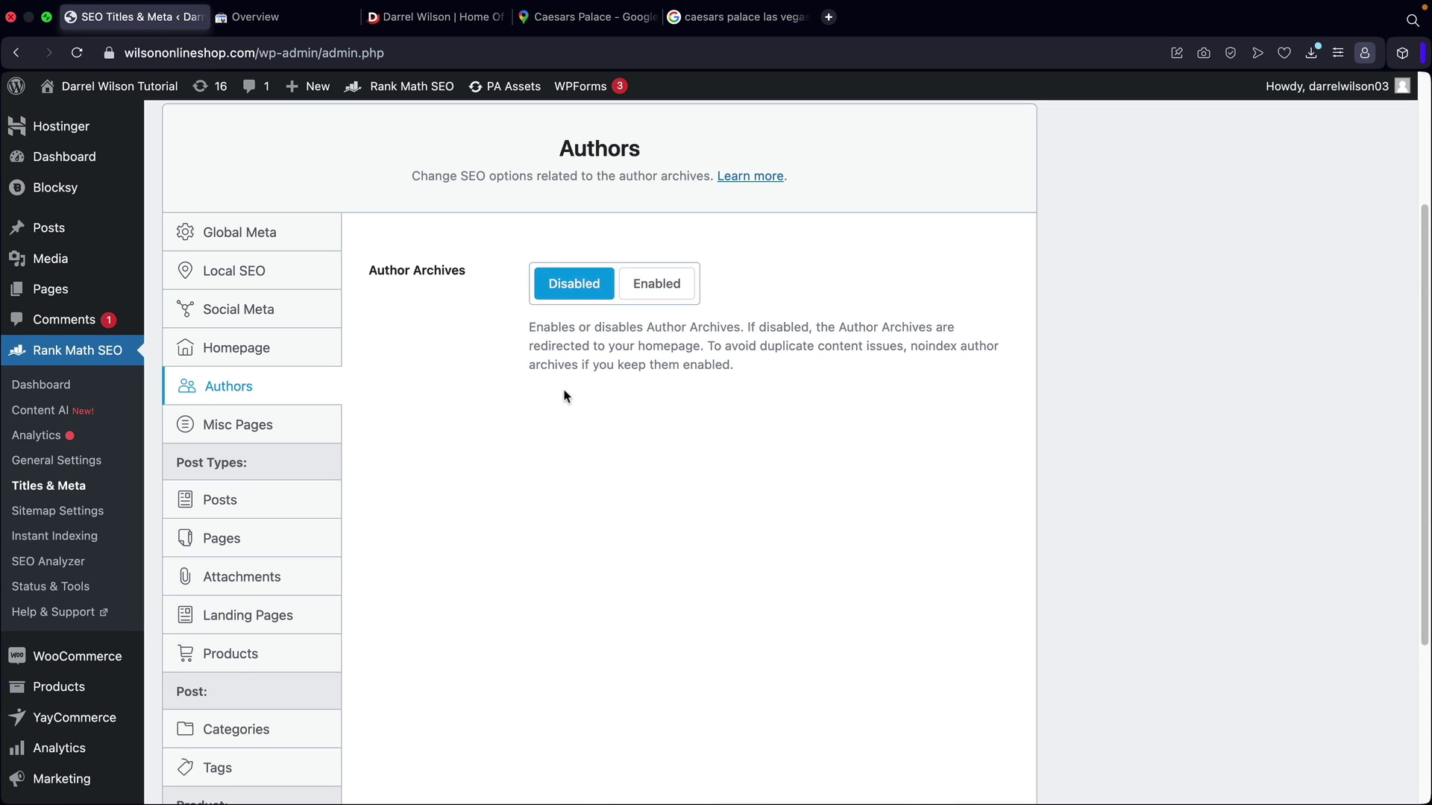
pyautogui.click(656, 287)
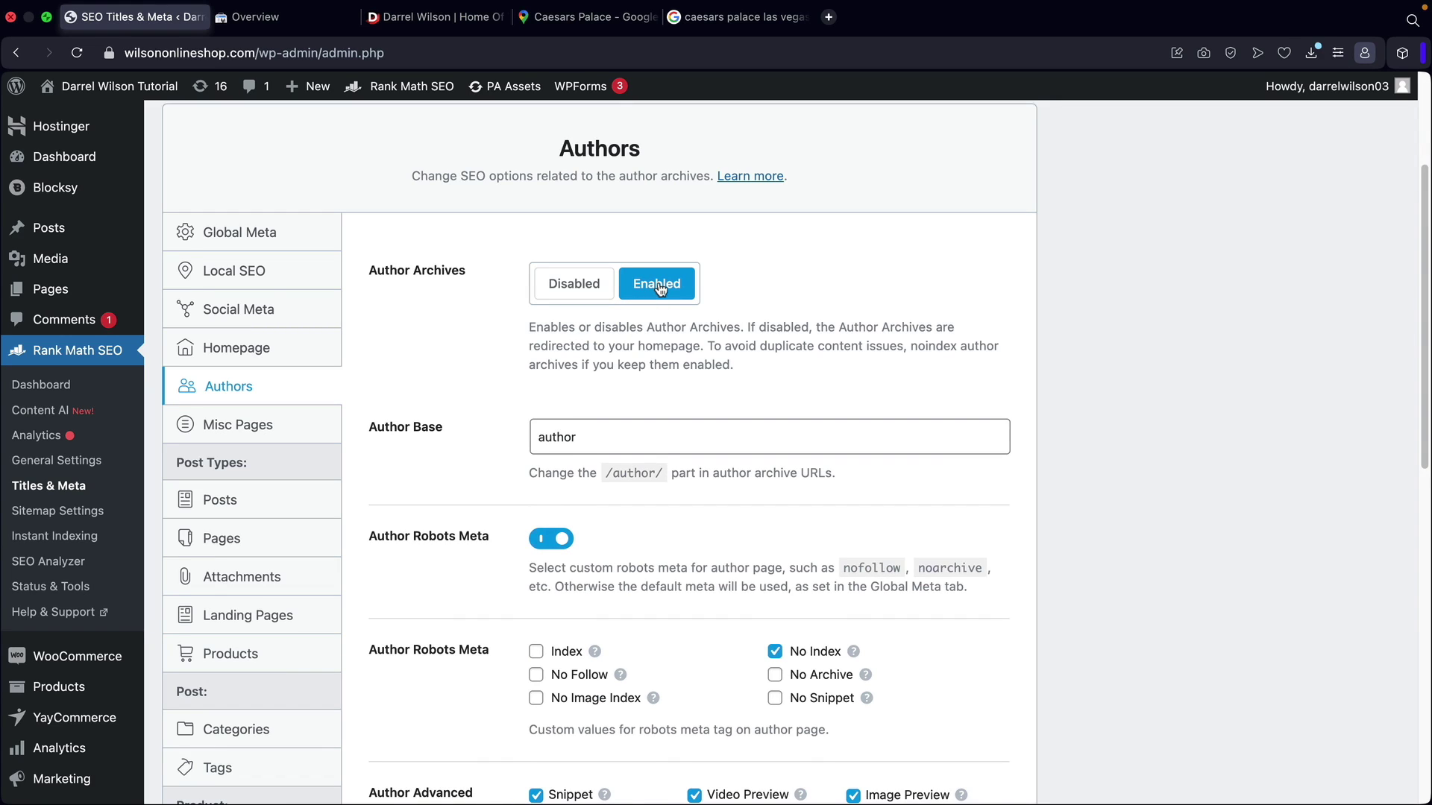
# Review the Author Base and Author Robots Meta options, including No Index, in the Authors settings.
pyautogui.scroll(-1, 521, 414)
pyautogui.scroll(-4, 520, 414)
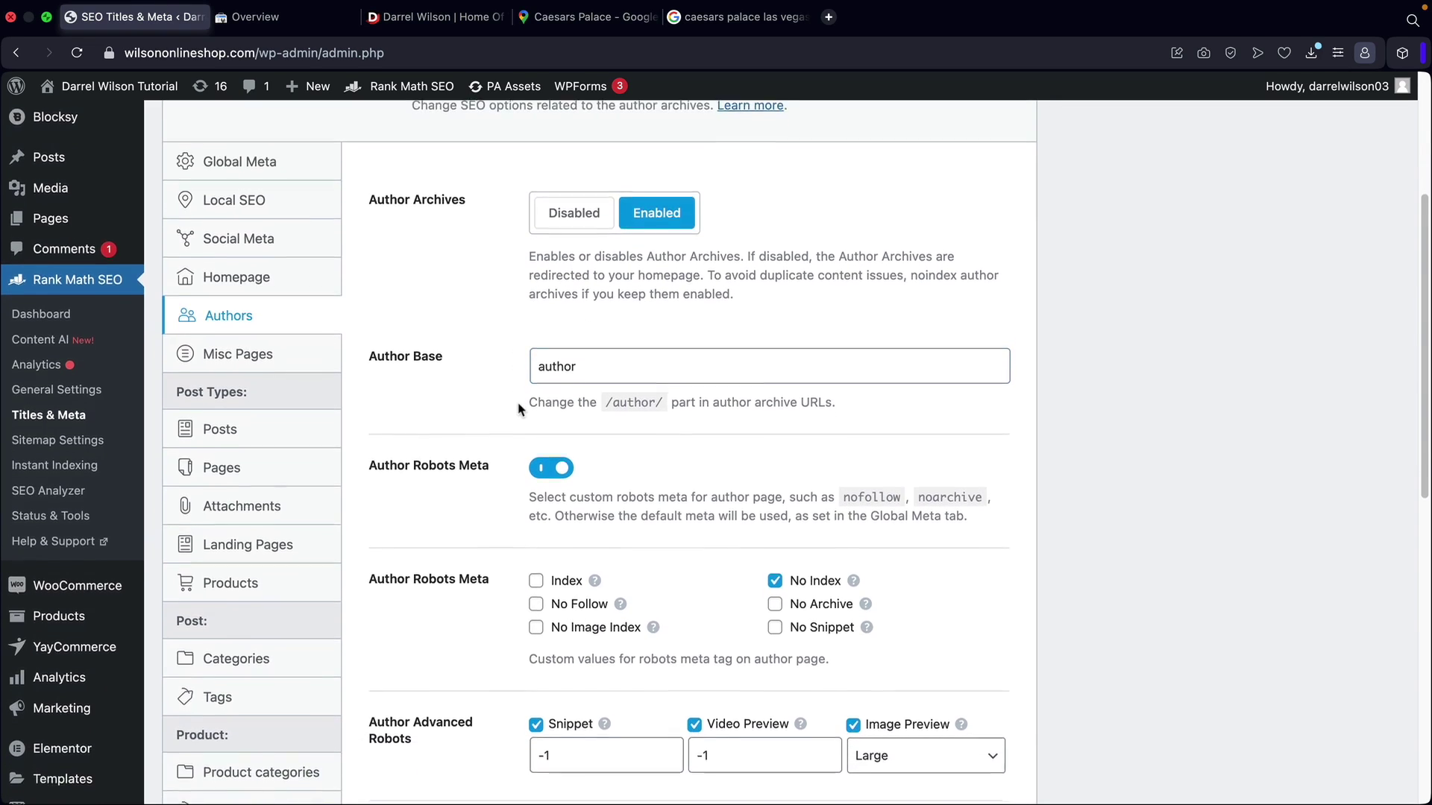
pyautogui.scroll(-1, 520, 406)
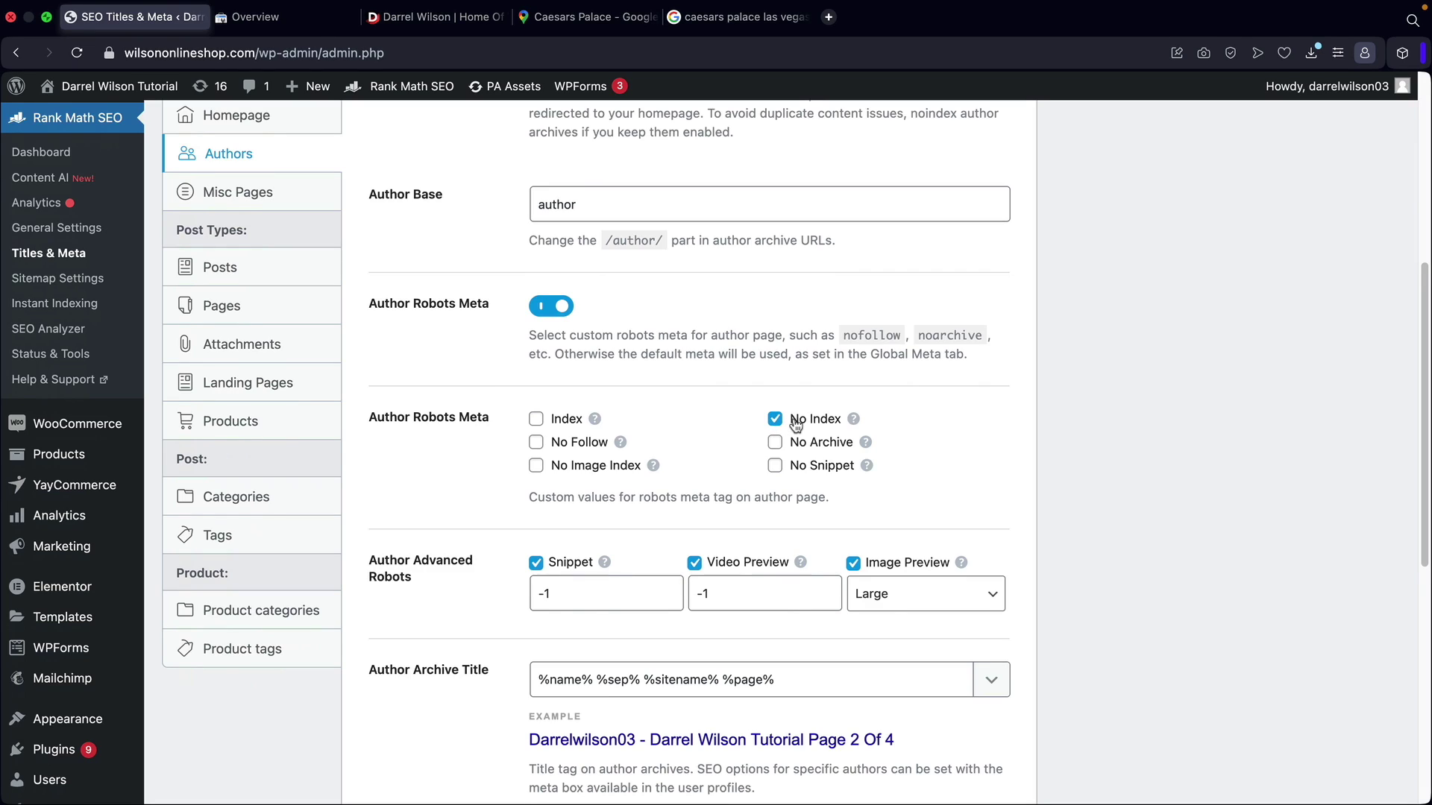
pyautogui.moveTo(791, 419); pyautogui.dragTo(833, 423)
pyautogui.click(1132, 389)
pyautogui.scroll(-4, 597, 407)
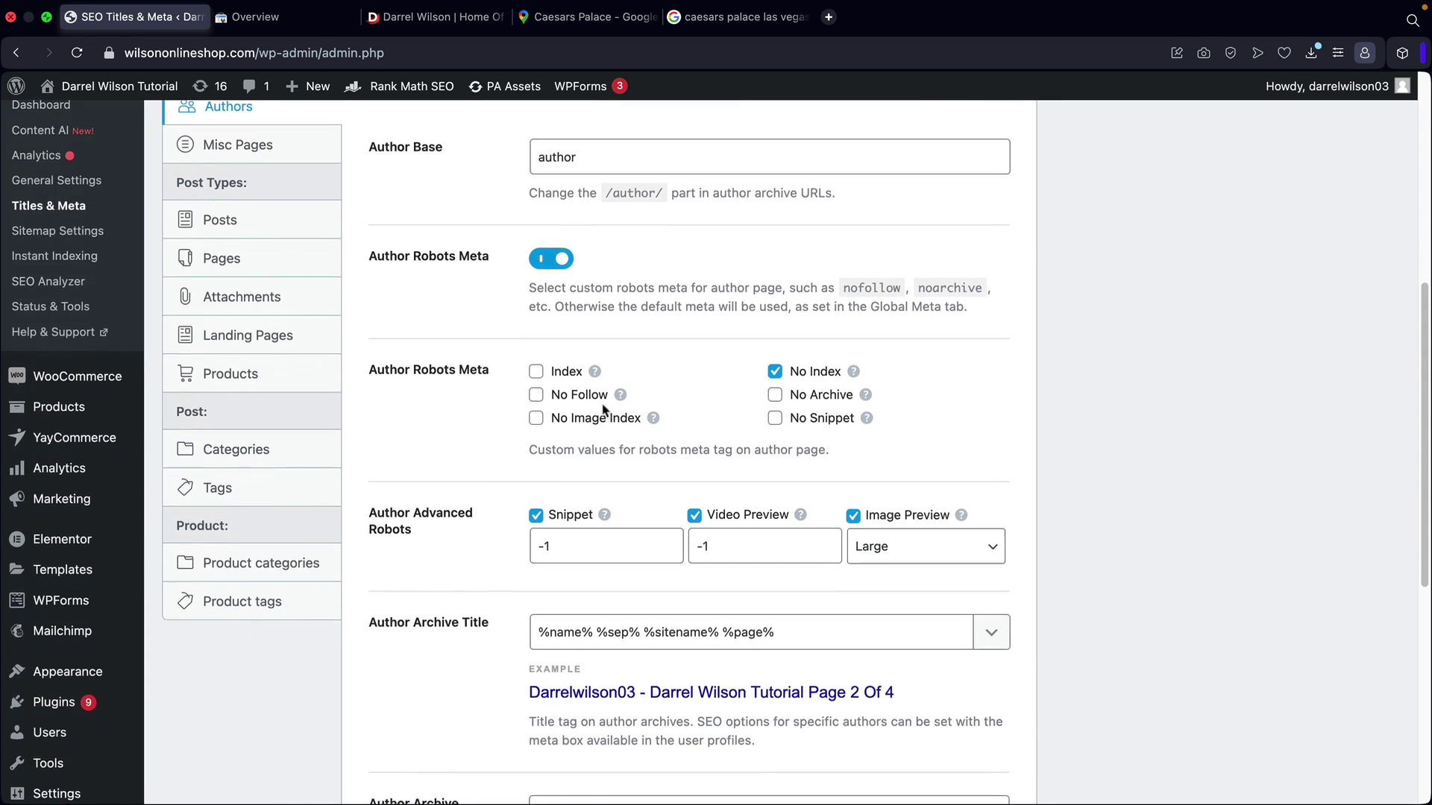
# Remove the %page% variable from the Author Archive Title, leaving %name% %sep% %sitename%.
pyautogui.scroll(-5, 558, 399)
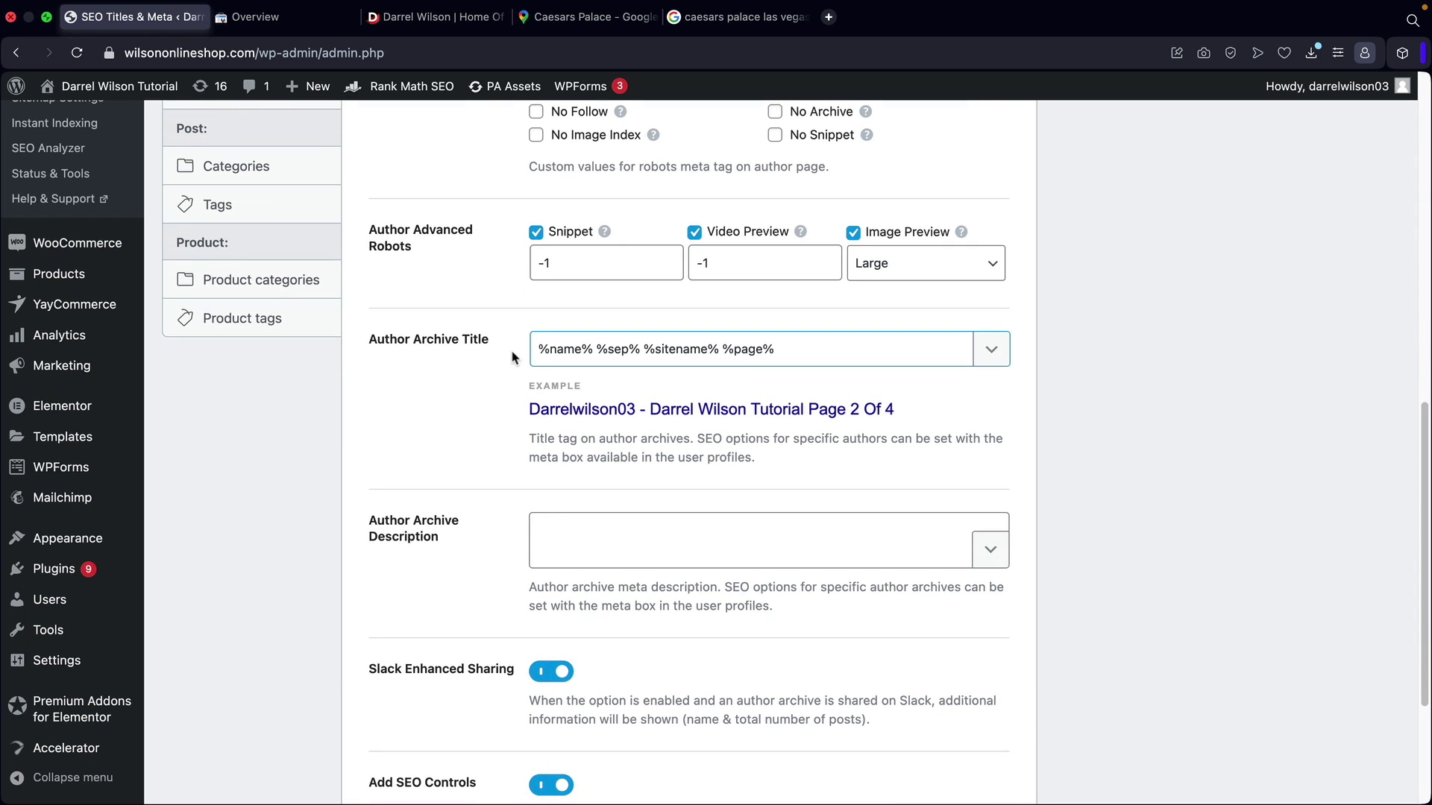
pyautogui.click(817, 348)
pyautogui.press('BackSpace')
pyautogui.press('BackSpace')
pyautogui.press('BackSpace')
pyautogui.press('BackSpace')
pyautogui.press('BackSpace')
pyautogui.press('BackSpace')
pyautogui.press('BackSpace')
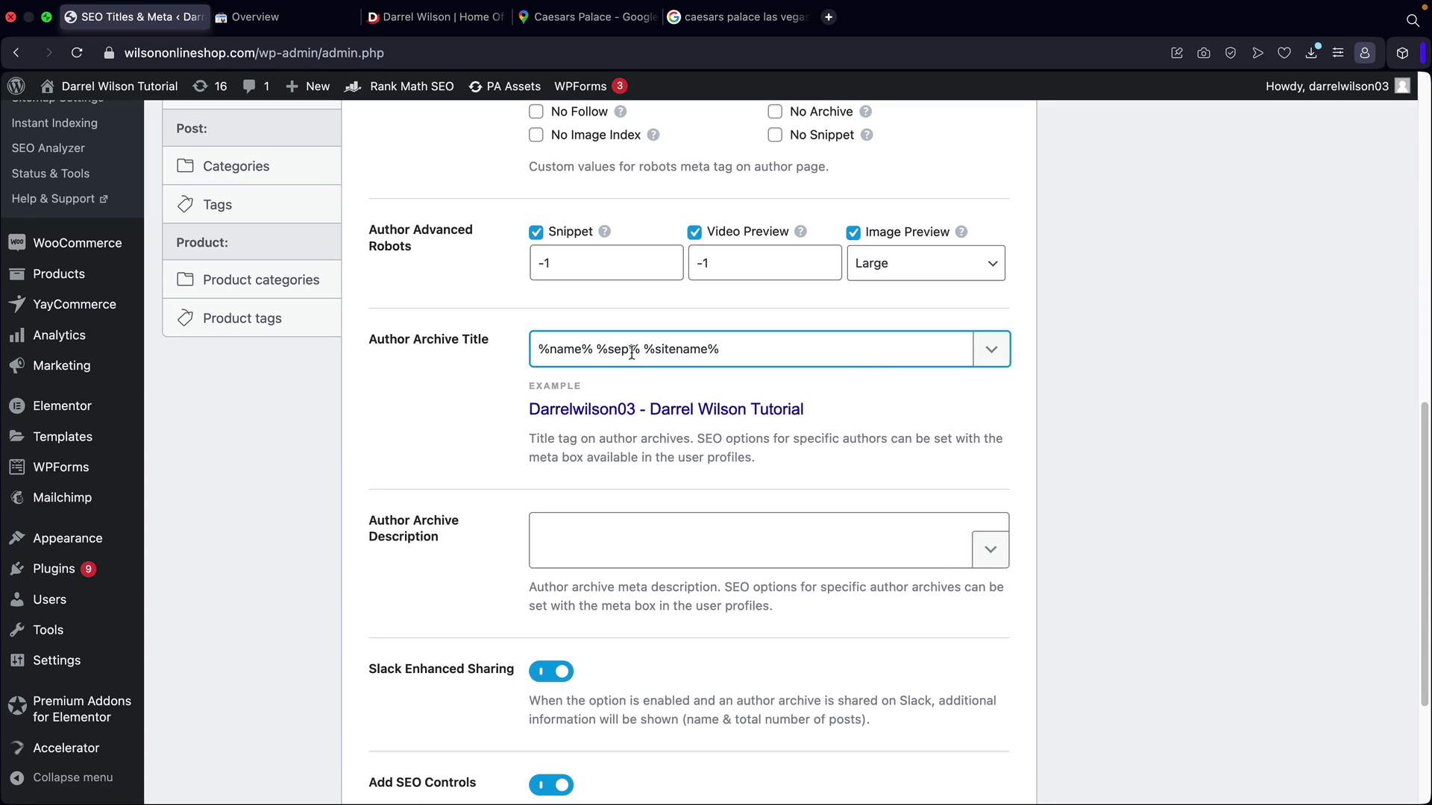
pyautogui.moveTo(591, 349); pyautogui.dragTo(727, 356)
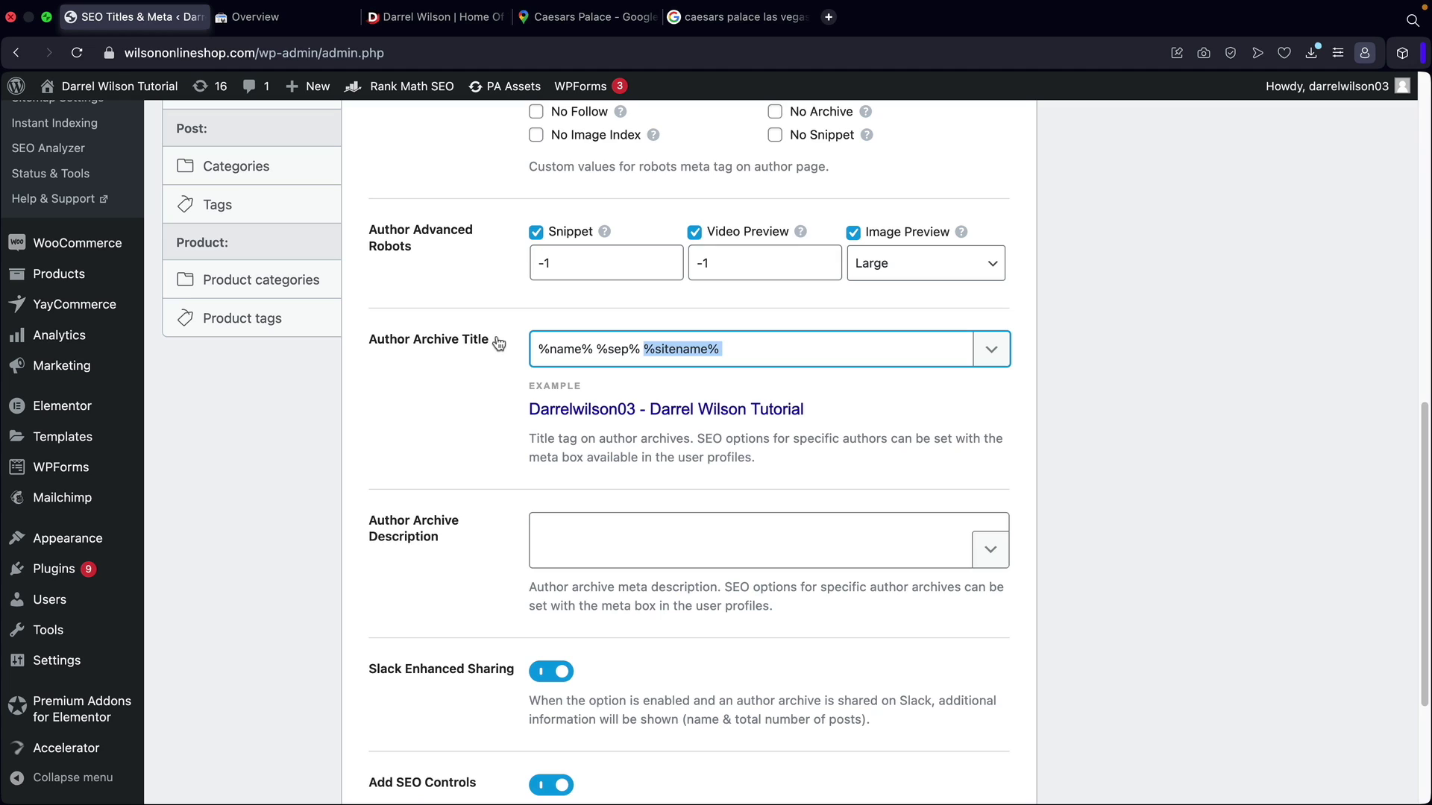
# Set the Author Archive Description to "The authors on my website" and save the Authors settings.
pyautogui.scroll(-1, 746, 484)
pyautogui.click(764, 519)
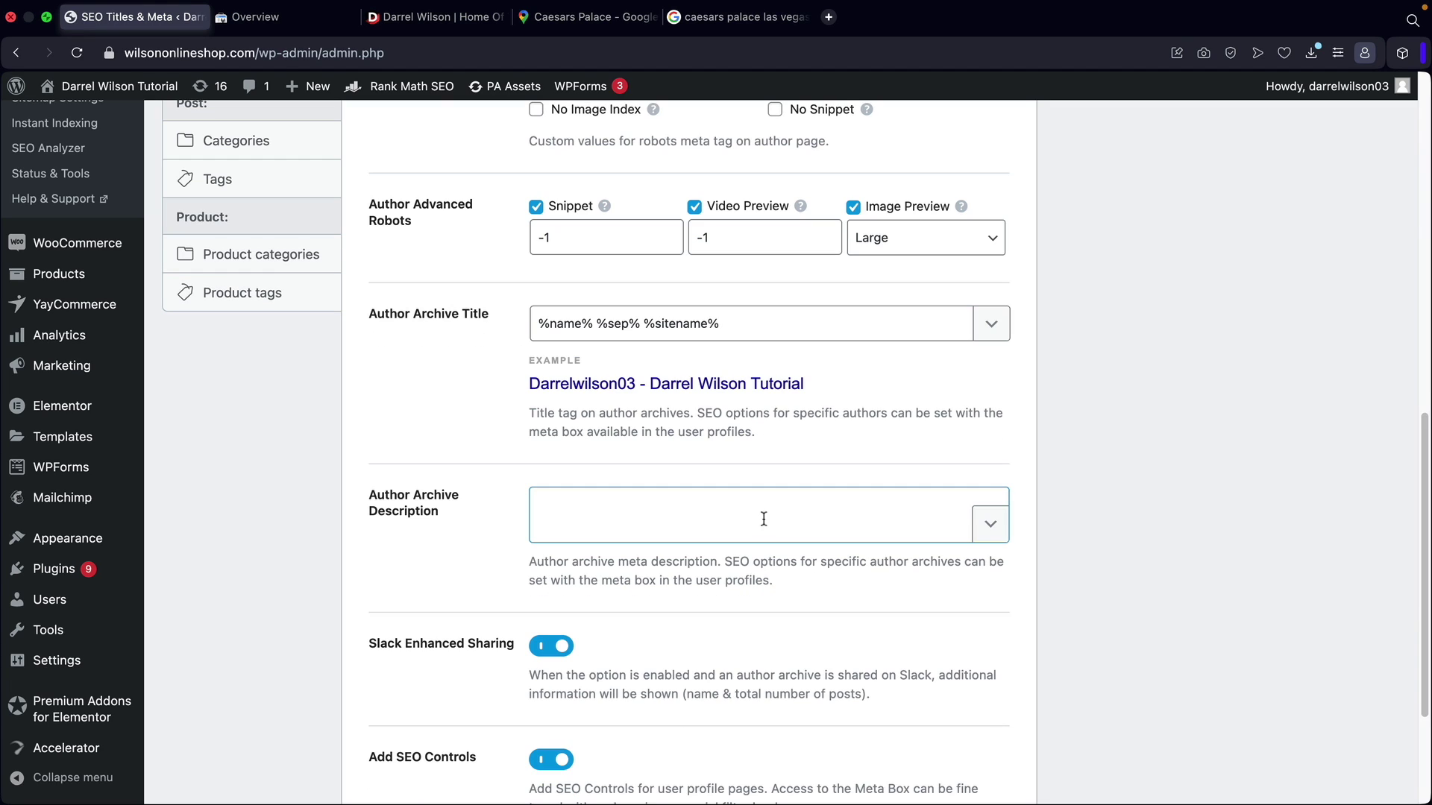
pyautogui.click(639, 510)
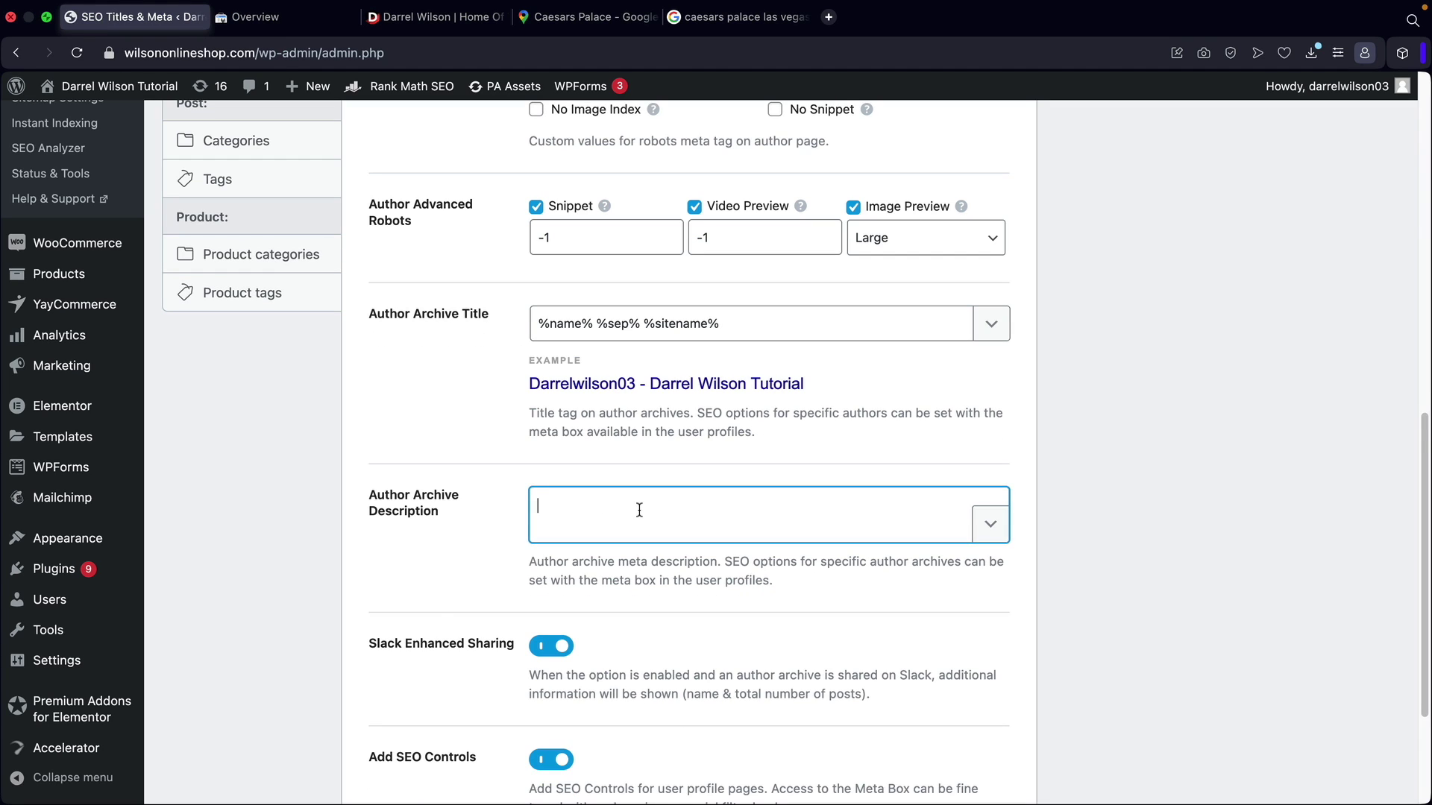
pyautogui.write('The author')
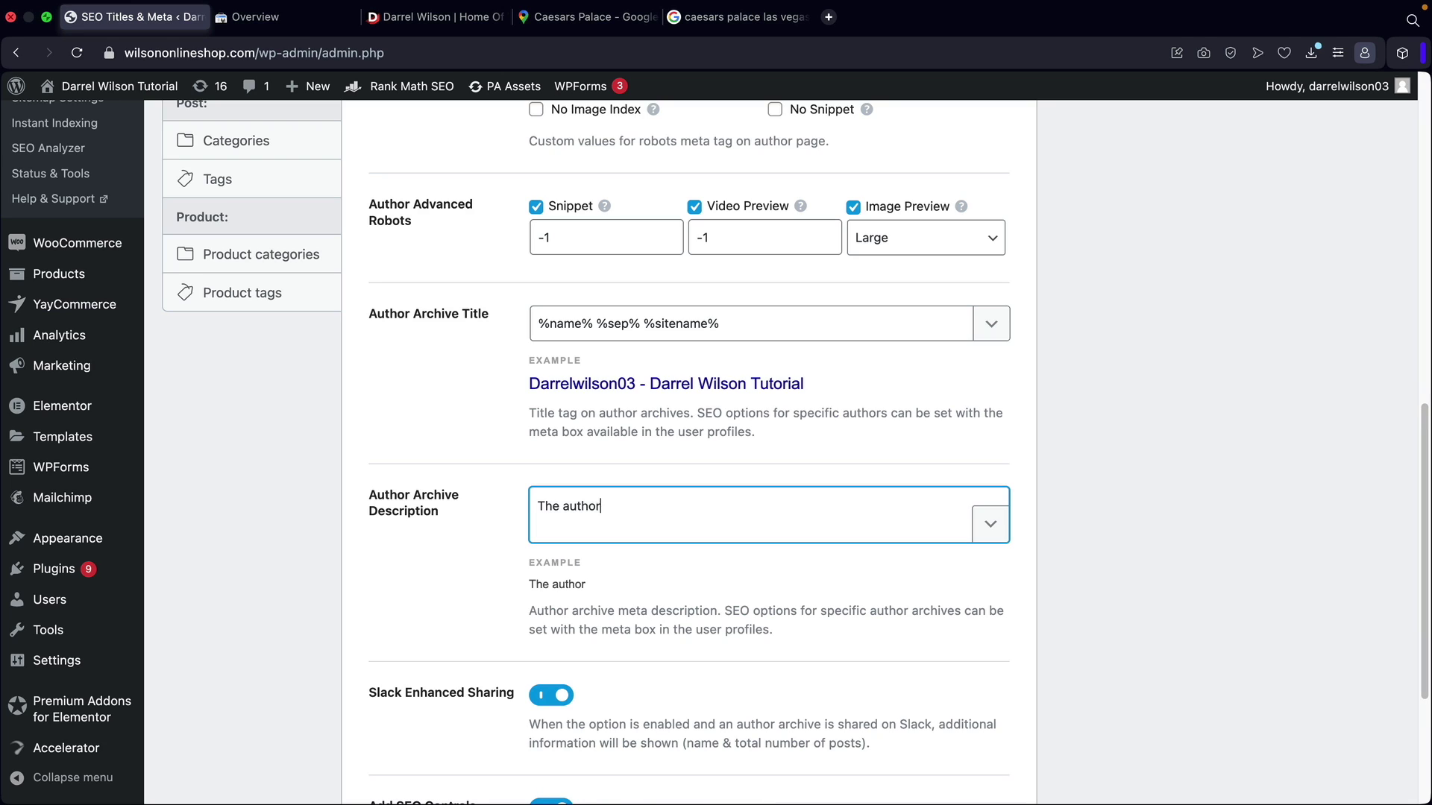
pyautogui.write('s on my website')
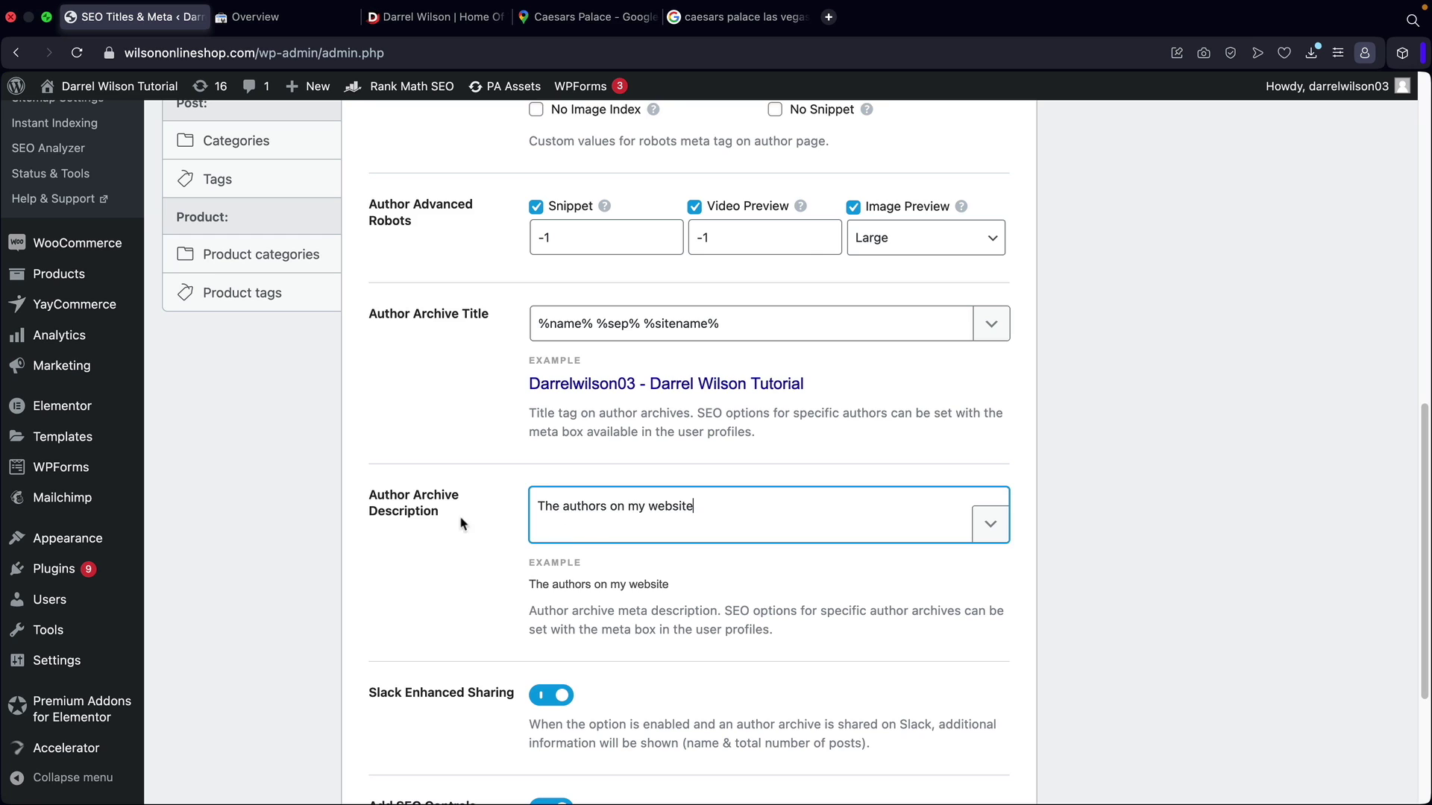
pyautogui.scroll(-5, 710, 521)
pyautogui.click(972, 522)
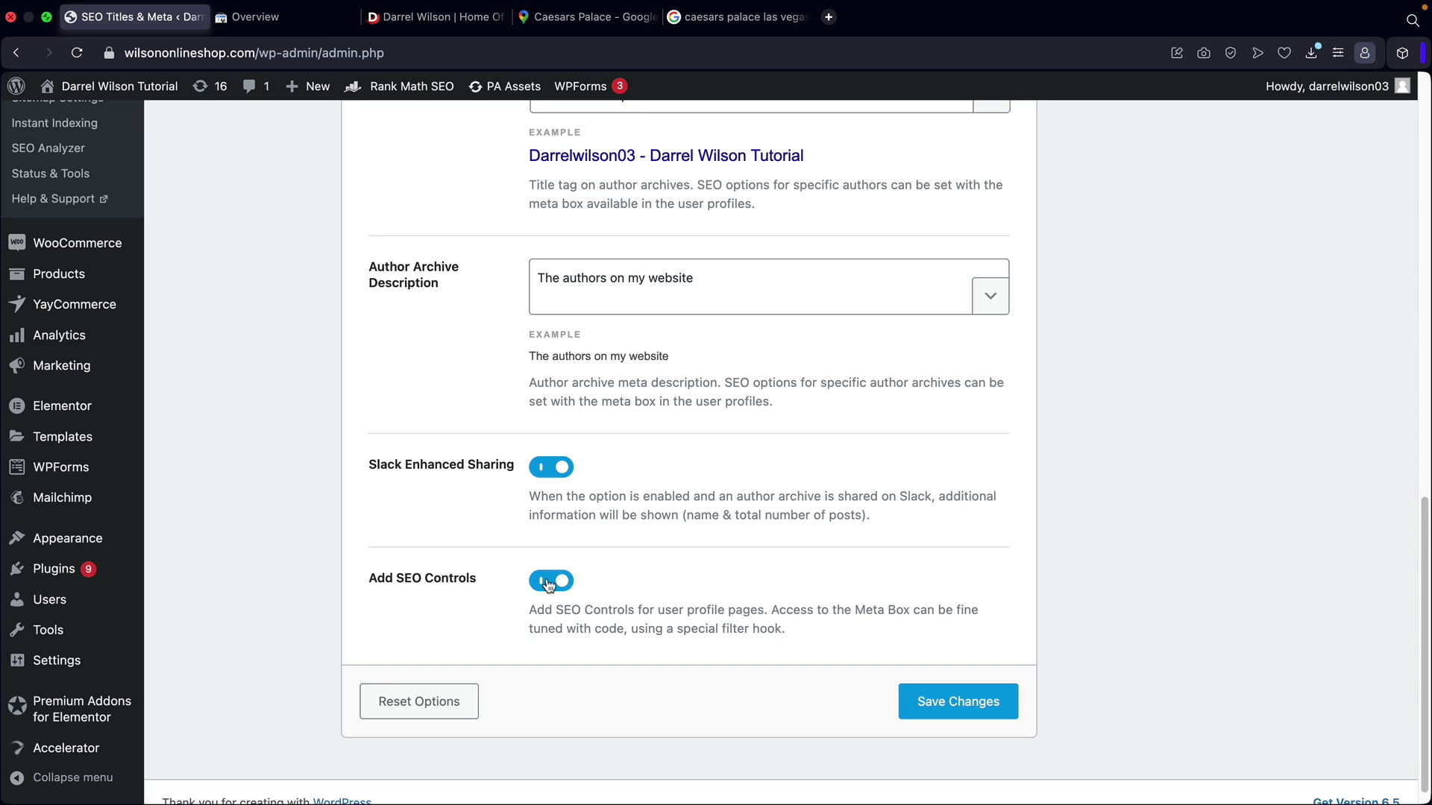
pyautogui.click(953, 702)
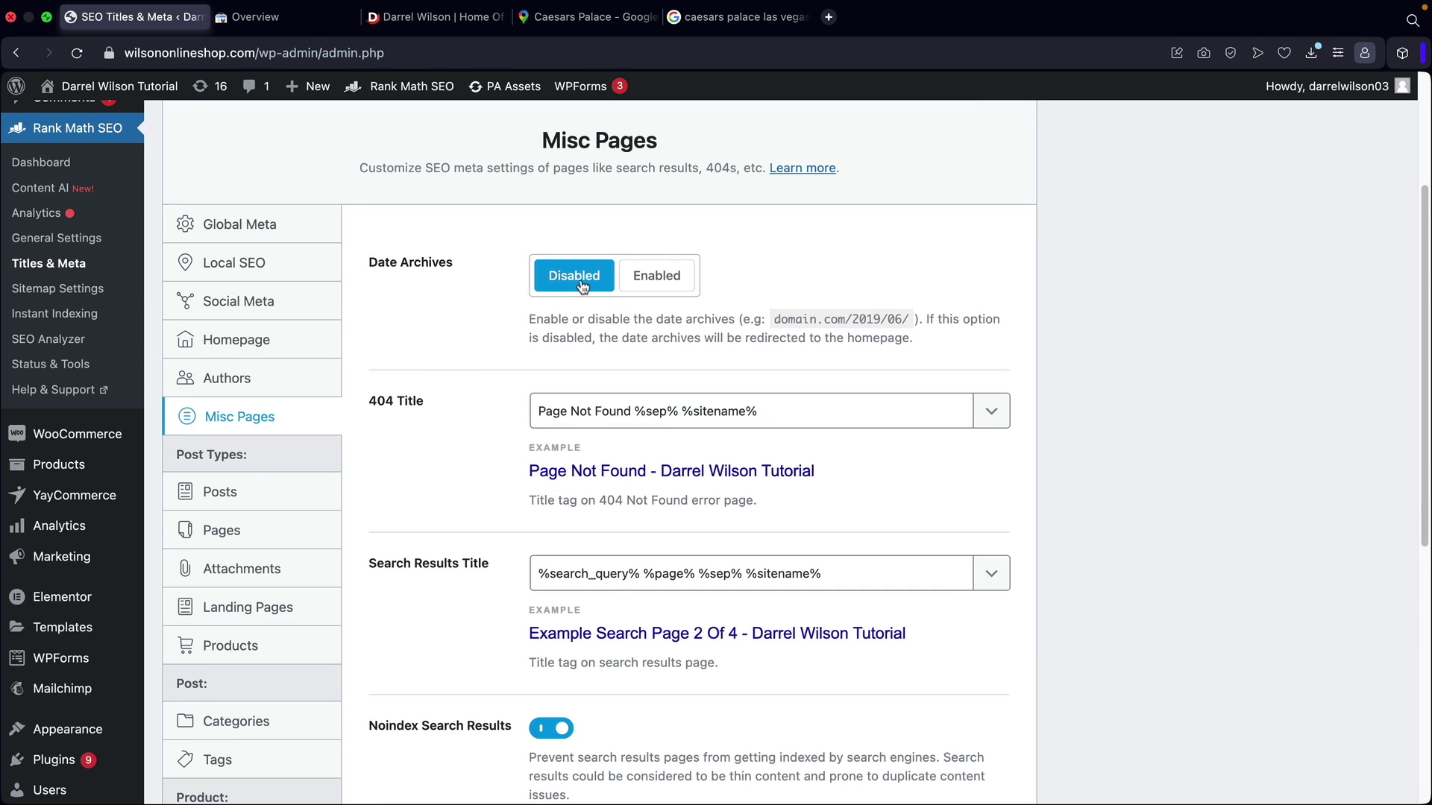
# Set Date Archives to Disabled in the Misc Pages settings and review the 404 and search results titles.
pyautogui.moveTo(745, 167); pyautogui.dragTo(710, 167)
pyautogui.click(587, 286)
pyautogui.scroll(-5, 587, 285)
pyautogui.scroll(-2, 586, 286)
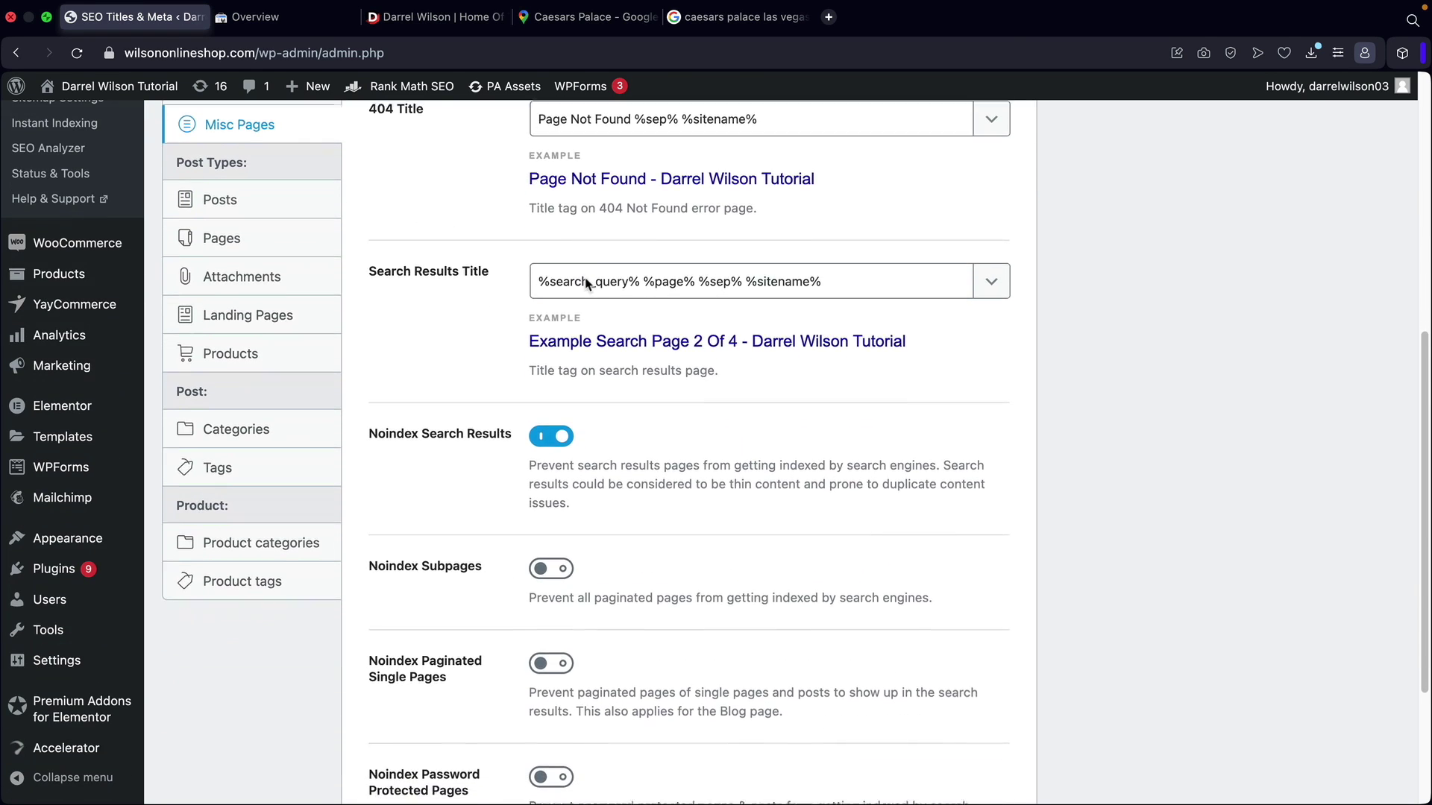
# Review the noindex options, turn on Noindex Password Protected Pages and save the Misc Pages settings.
pyautogui.moveTo(366, 436); pyautogui.dragTo(504, 440)
pyautogui.click(448, 468)
pyautogui.scroll(-3, 643, 374)
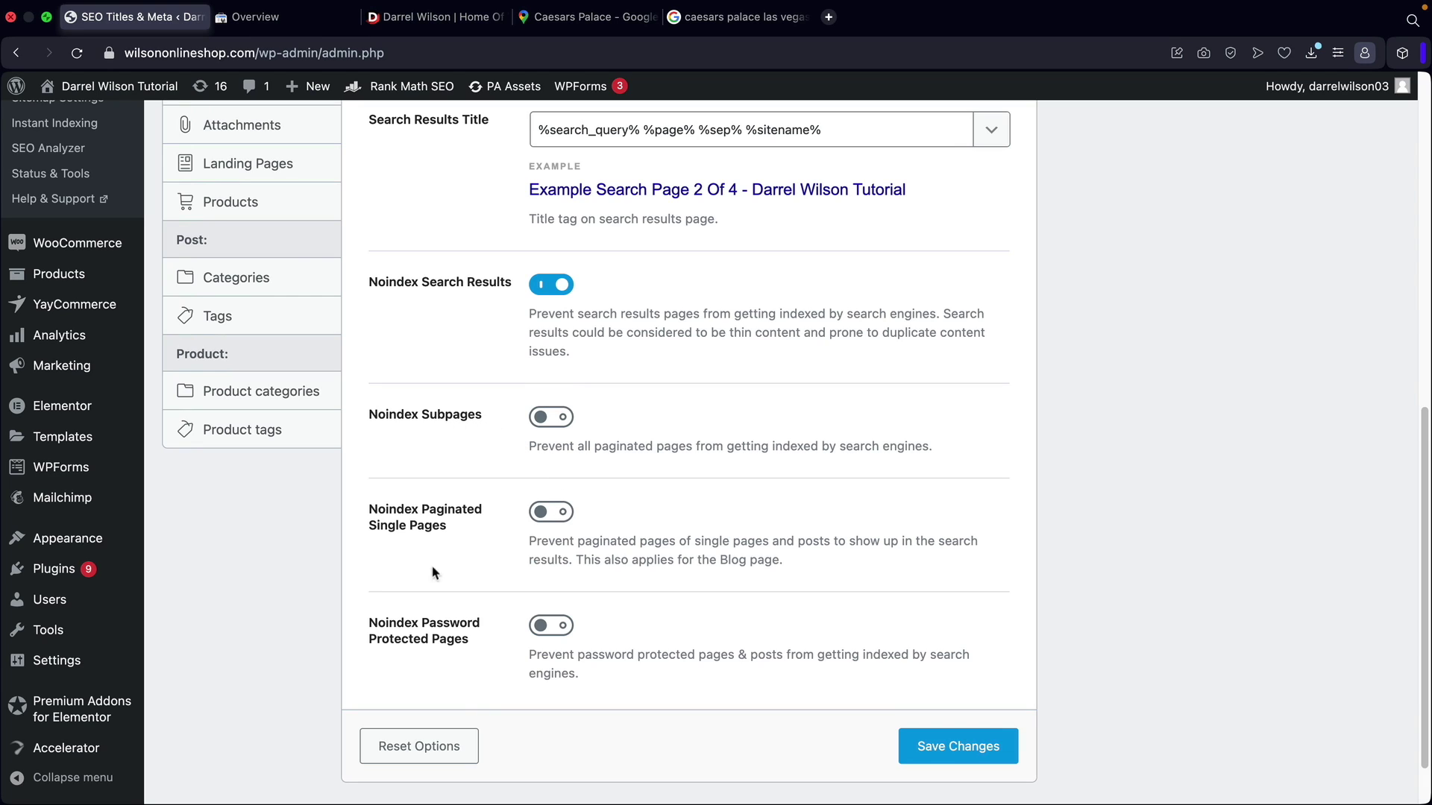
pyautogui.click(550, 626)
pyautogui.click(954, 753)
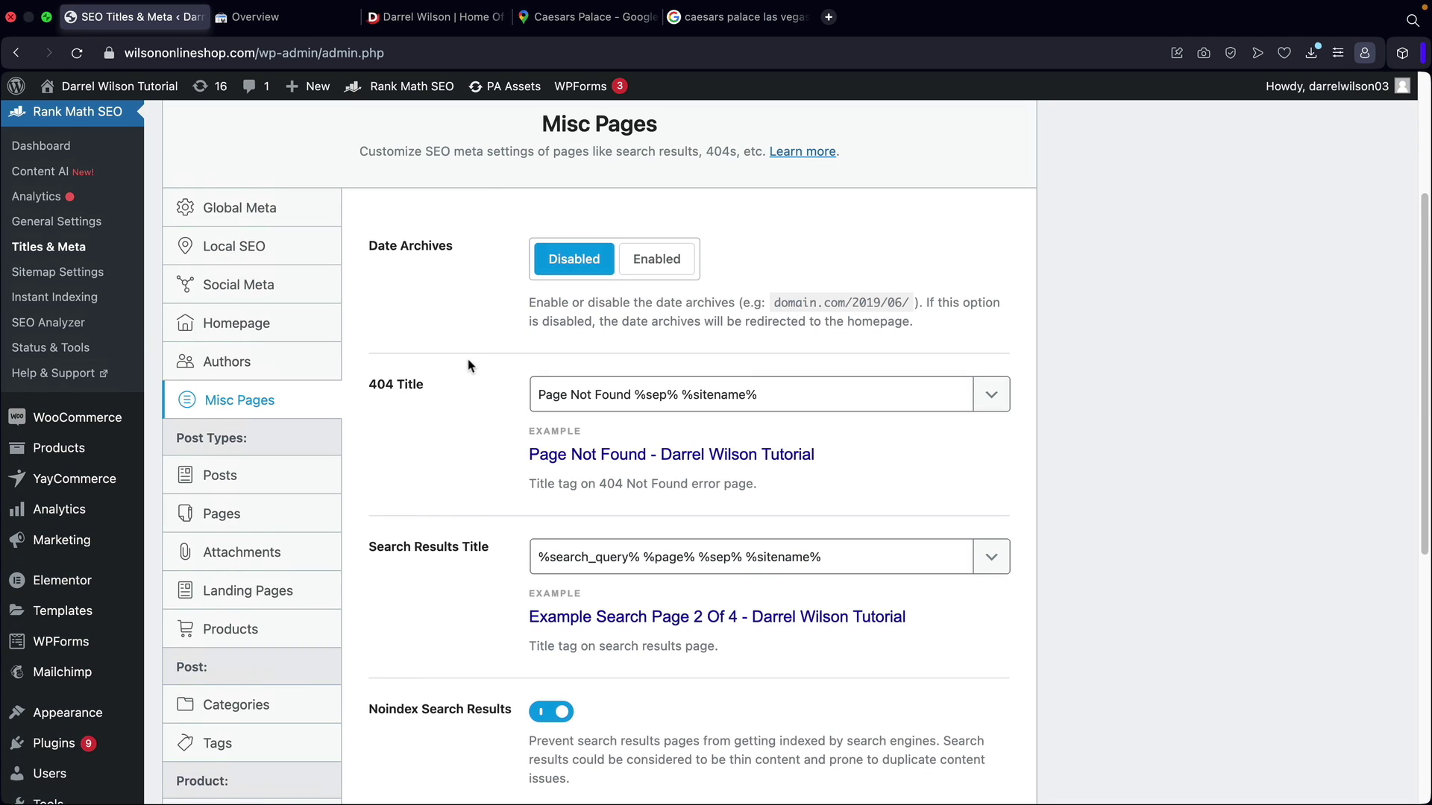
# Open the Posts settings and remove %sep% %sitename% from the Single Post Title, leaving only %title%.
pyautogui.click(224, 485)
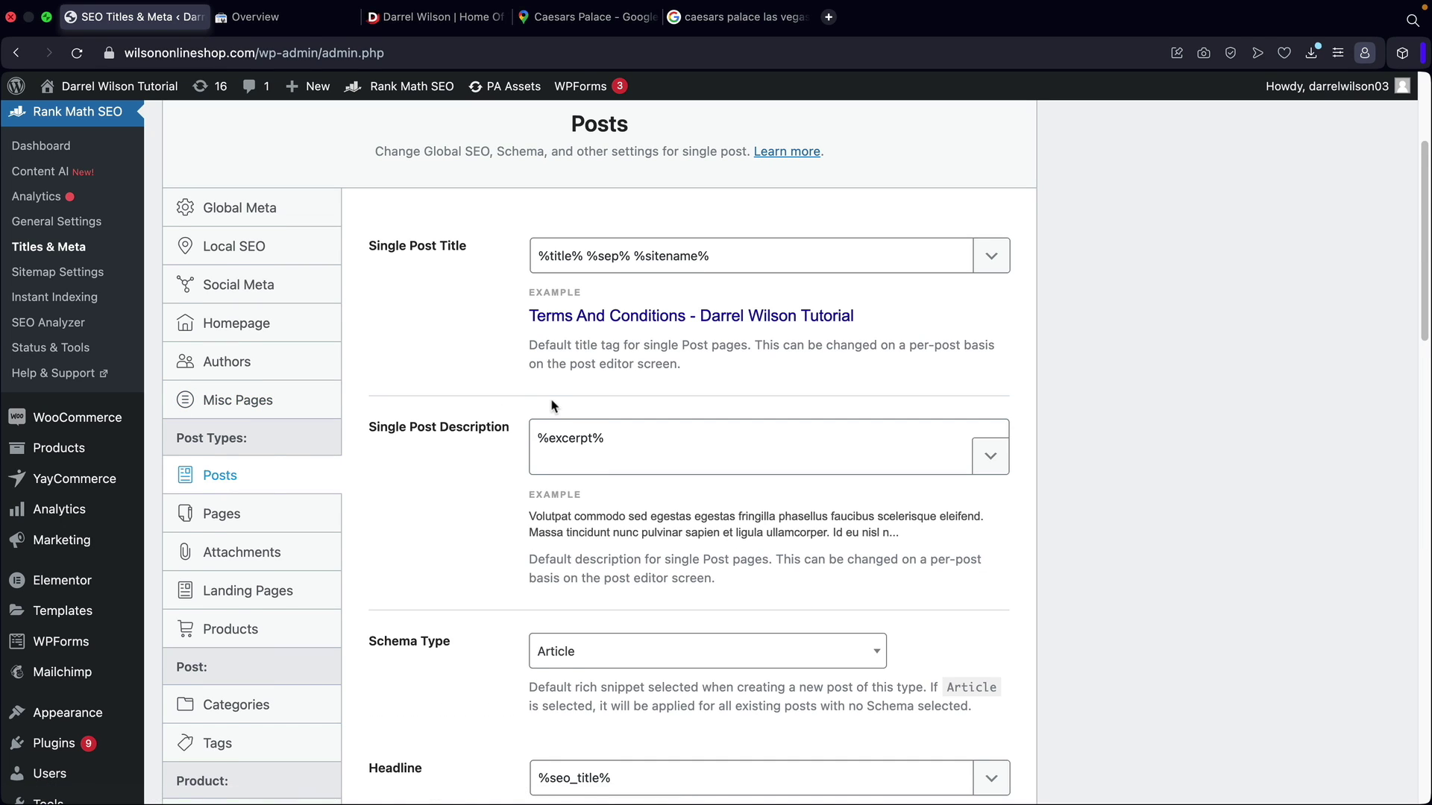
pyautogui.scroll(1, 939, 323)
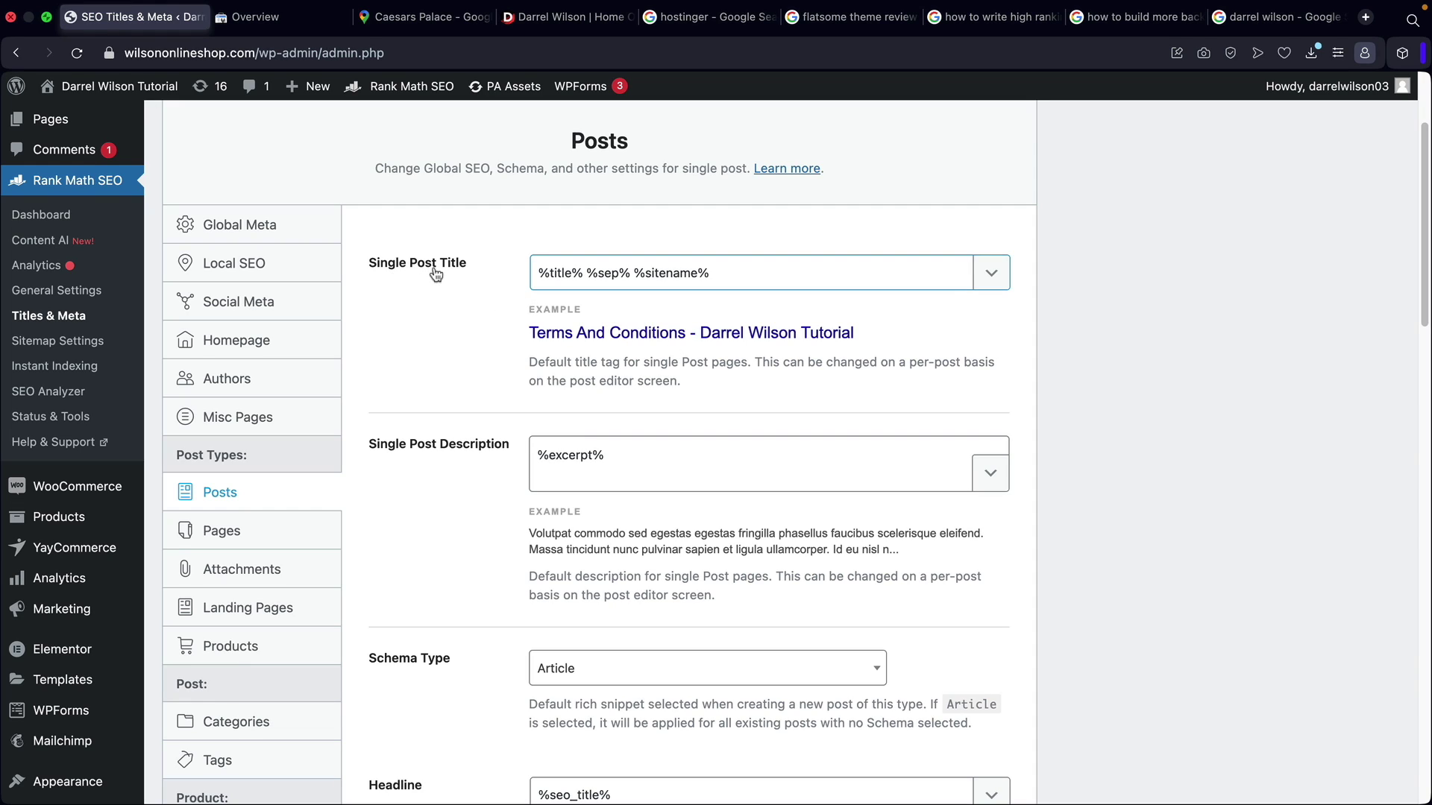
pyautogui.moveTo(565, 335); pyautogui.dragTo(613, 336)
pyautogui.moveTo(701, 336); pyautogui.dragTo(827, 325)
pyautogui.moveTo(588, 273); pyautogui.dragTo(734, 274)
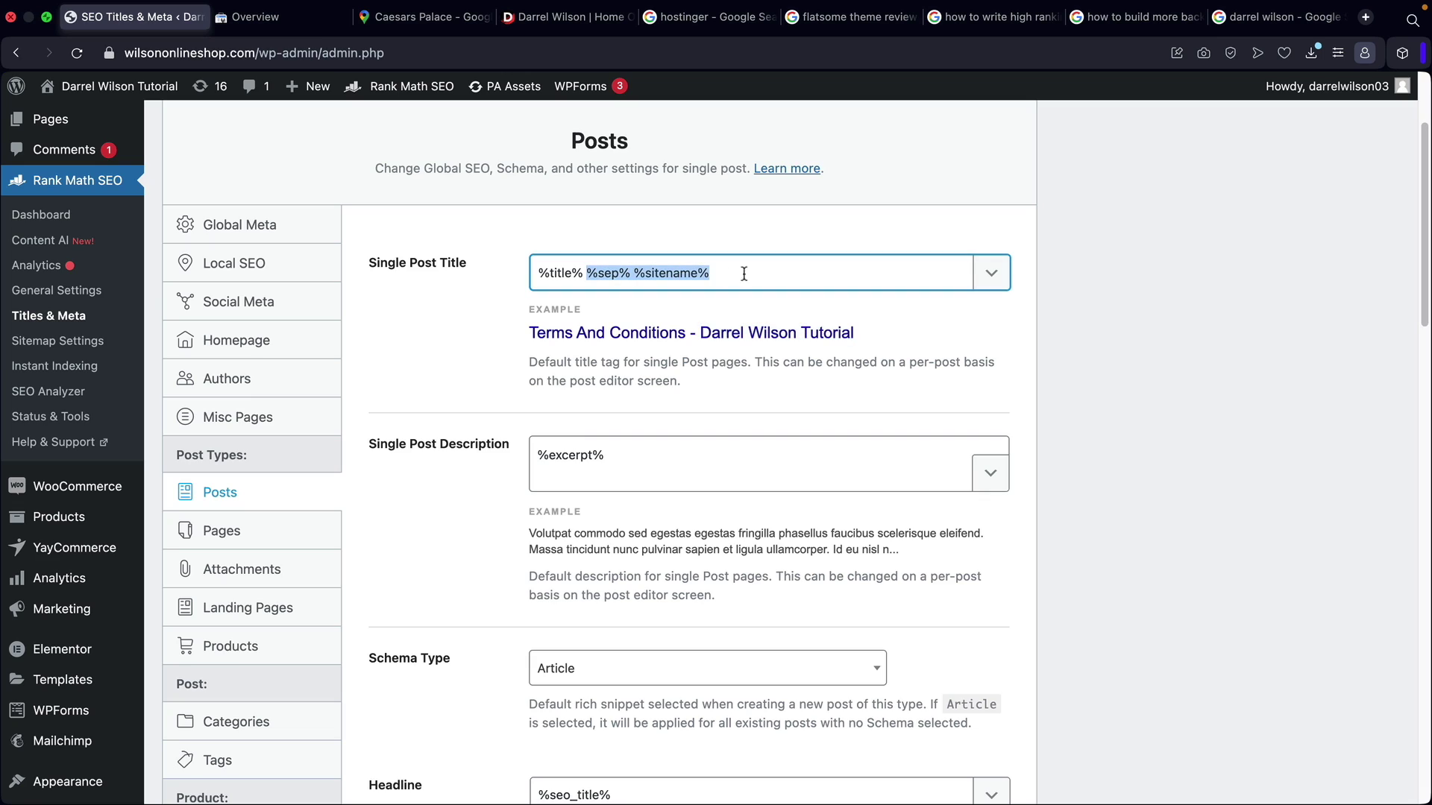
pyautogui.press('BackSpace')
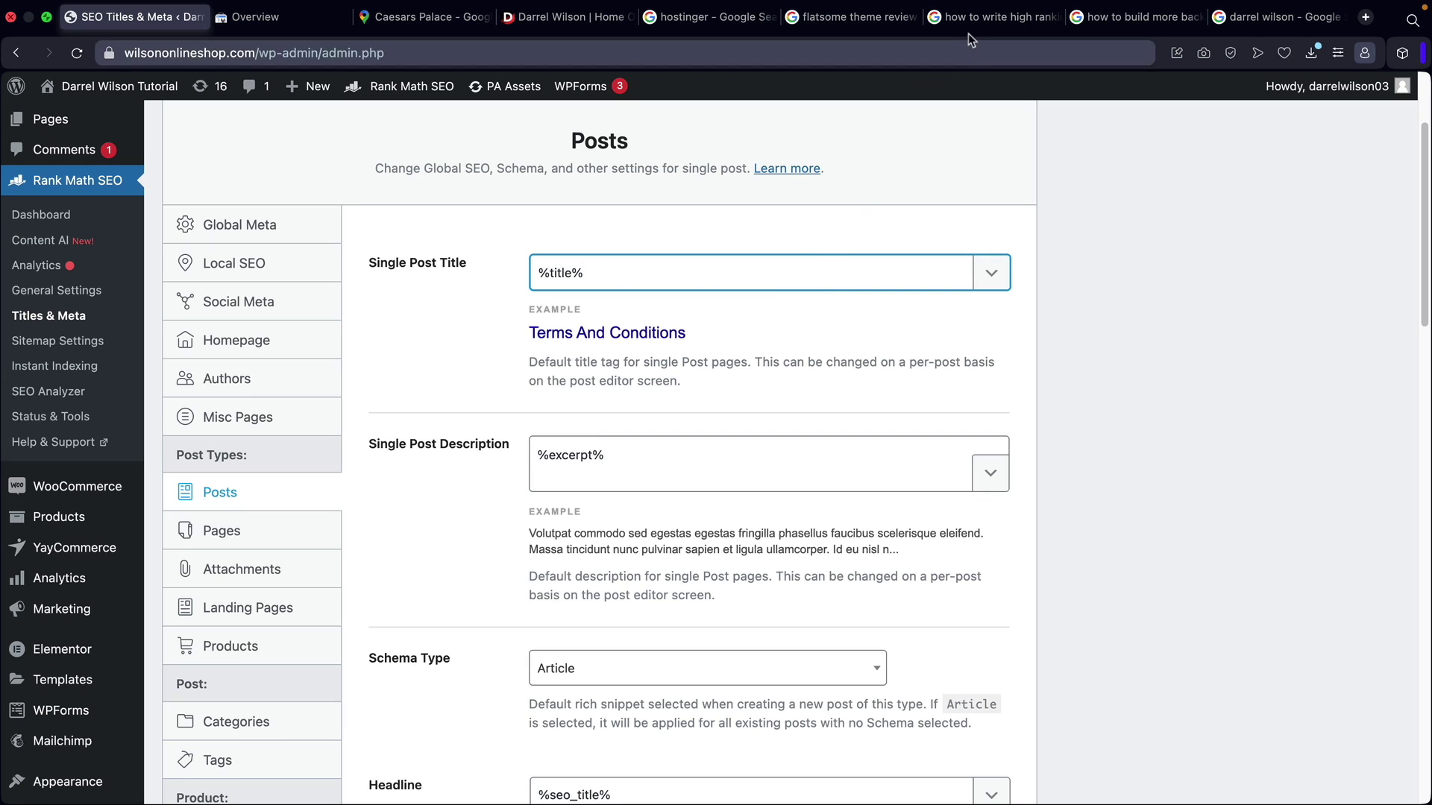
# Examine how post titles appear in the Google results for "how to build more backlinks to your product pages".
pyautogui.click(1117, 25)
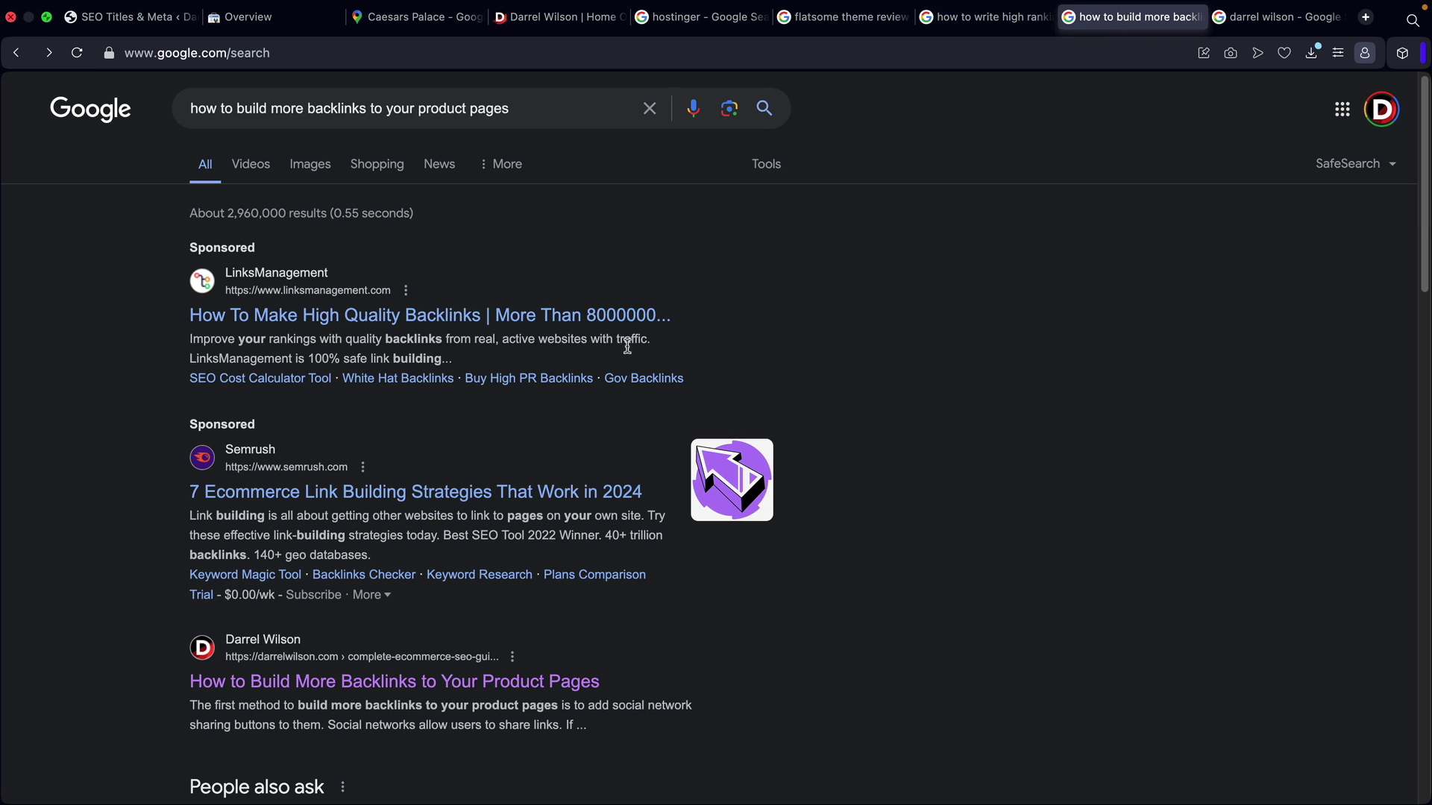
pyautogui.moveTo(528, 107); pyautogui.dragTo(188, 108)
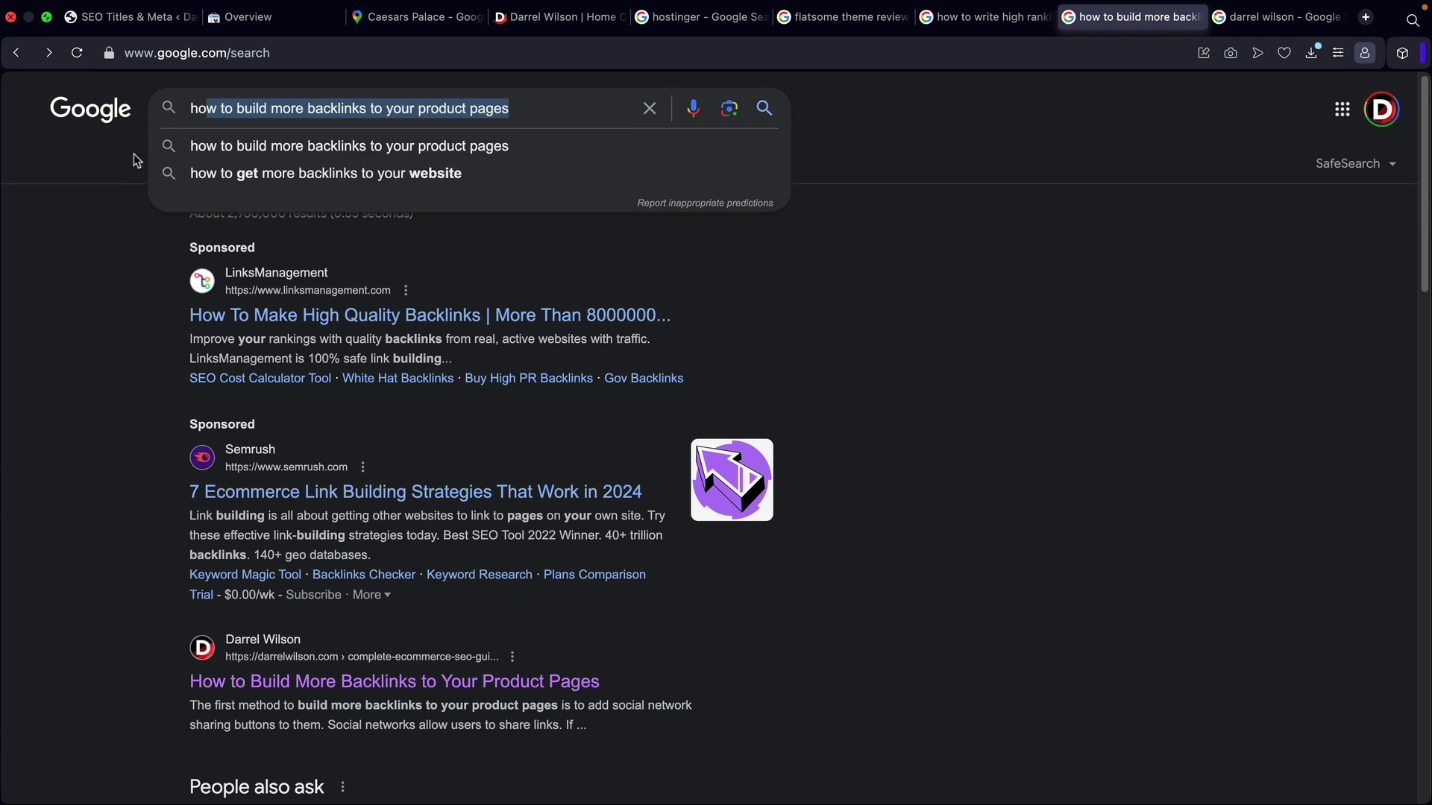
pyautogui.scroll(-3, 101, 223)
pyautogui.scroll(-3, 69, 307)
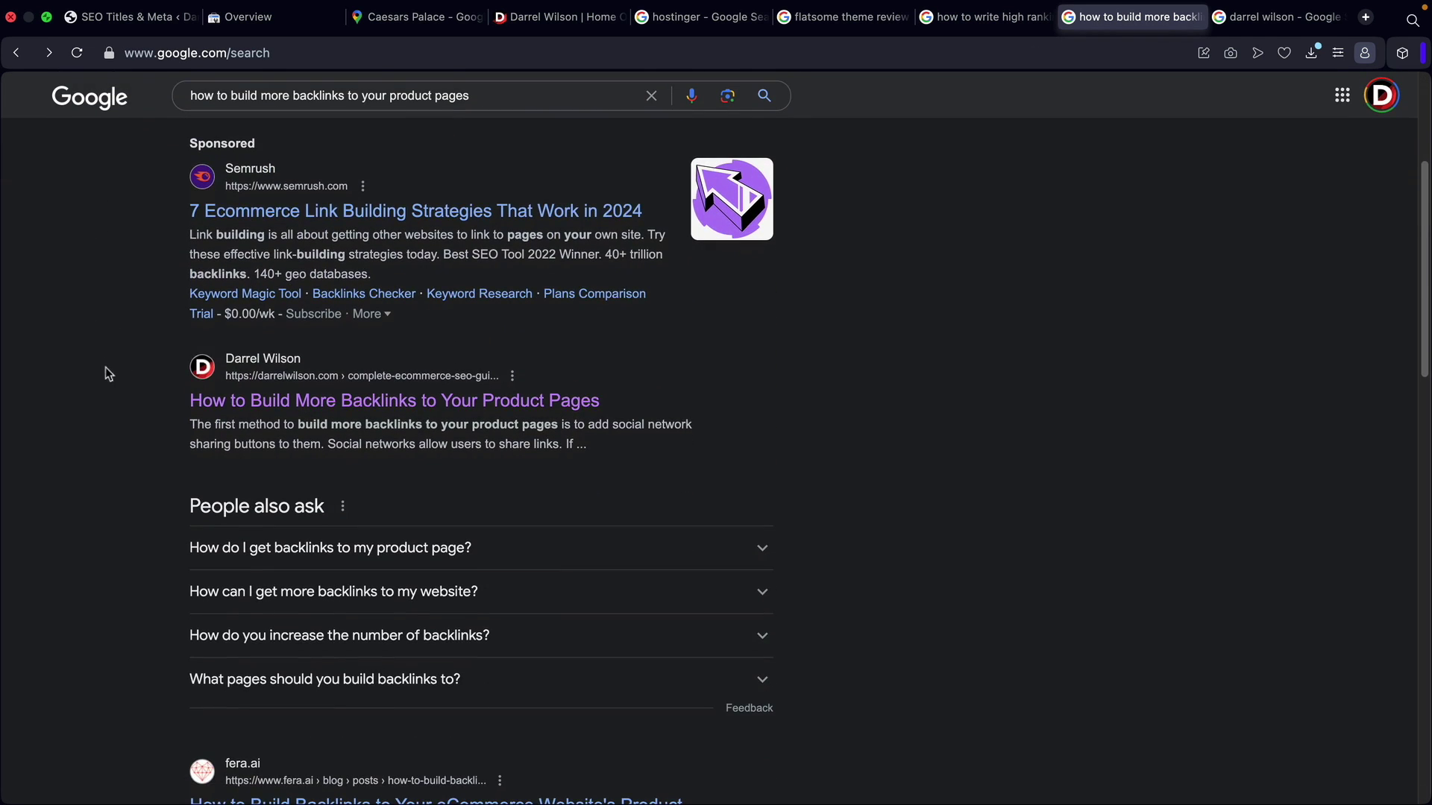
# Compare how the post titles appear in the Google results for the product-page backlinks and "how to write high ranking blog posts" searches.
pyautogui.moveTo(204, 96); pyautogui.dragTo(484, 103)
pyautogui.click(3, 316)
pyautogui.click(36, 400)
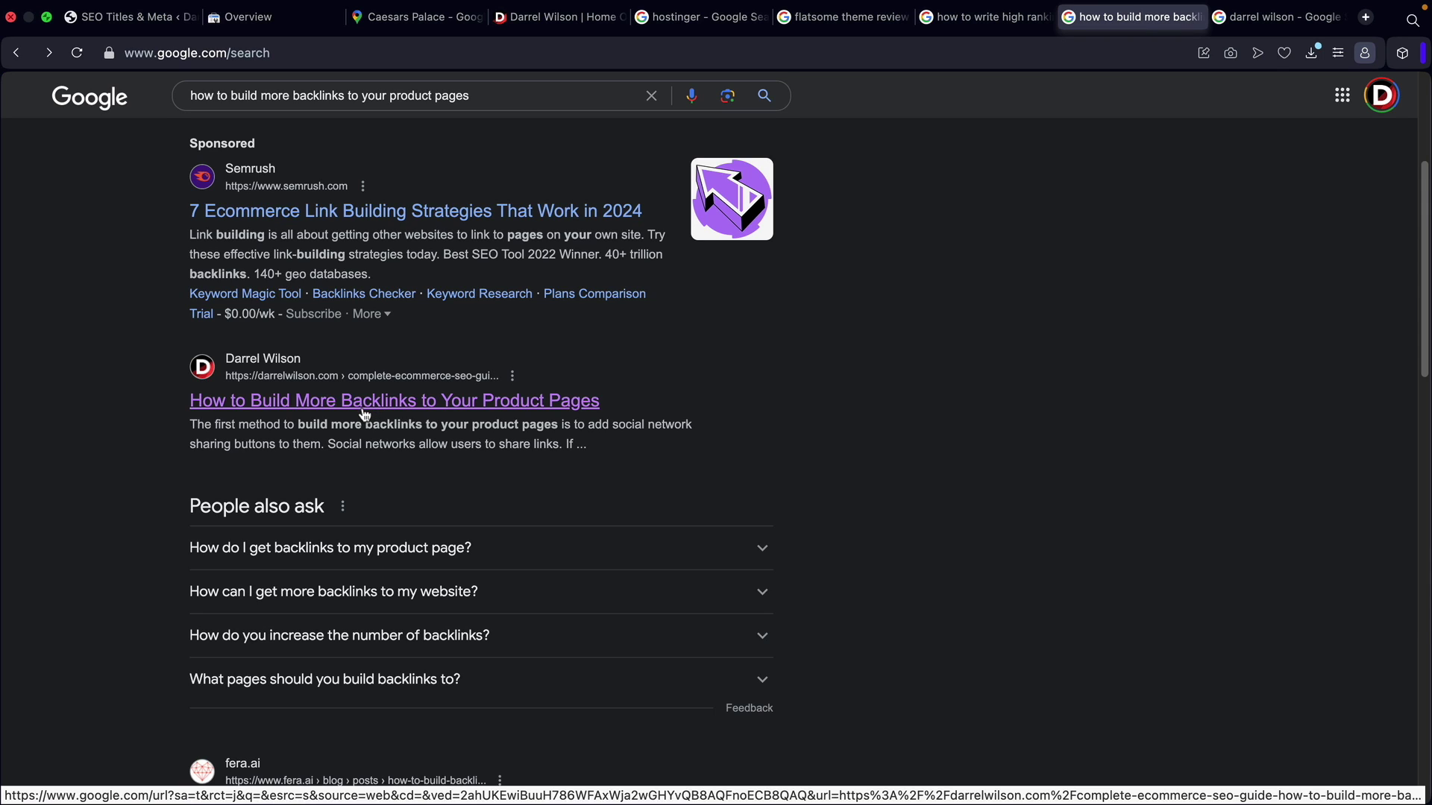
pyautogui.click(982, 21)
pyautogui.moveTo(448, 117); pyautogui.dragTo(193, 119)
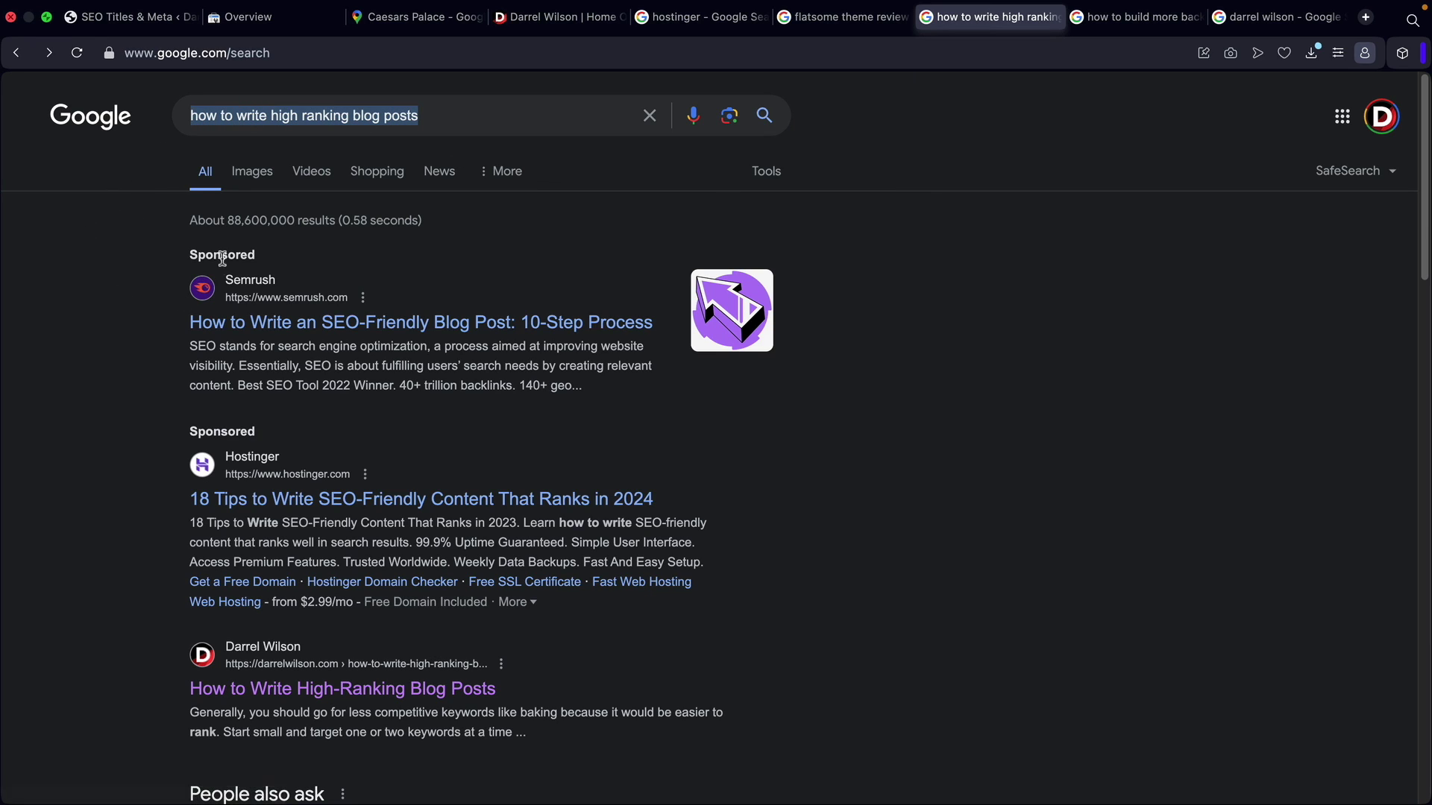
pyautogui.moveTo(207, 256); pyautogui.dragTo(240, 256)
pyautogui.moveTo(208, 431); pyautogui.dragTo(239, 431)
pyautogui.scroll(-5, 118, 400)
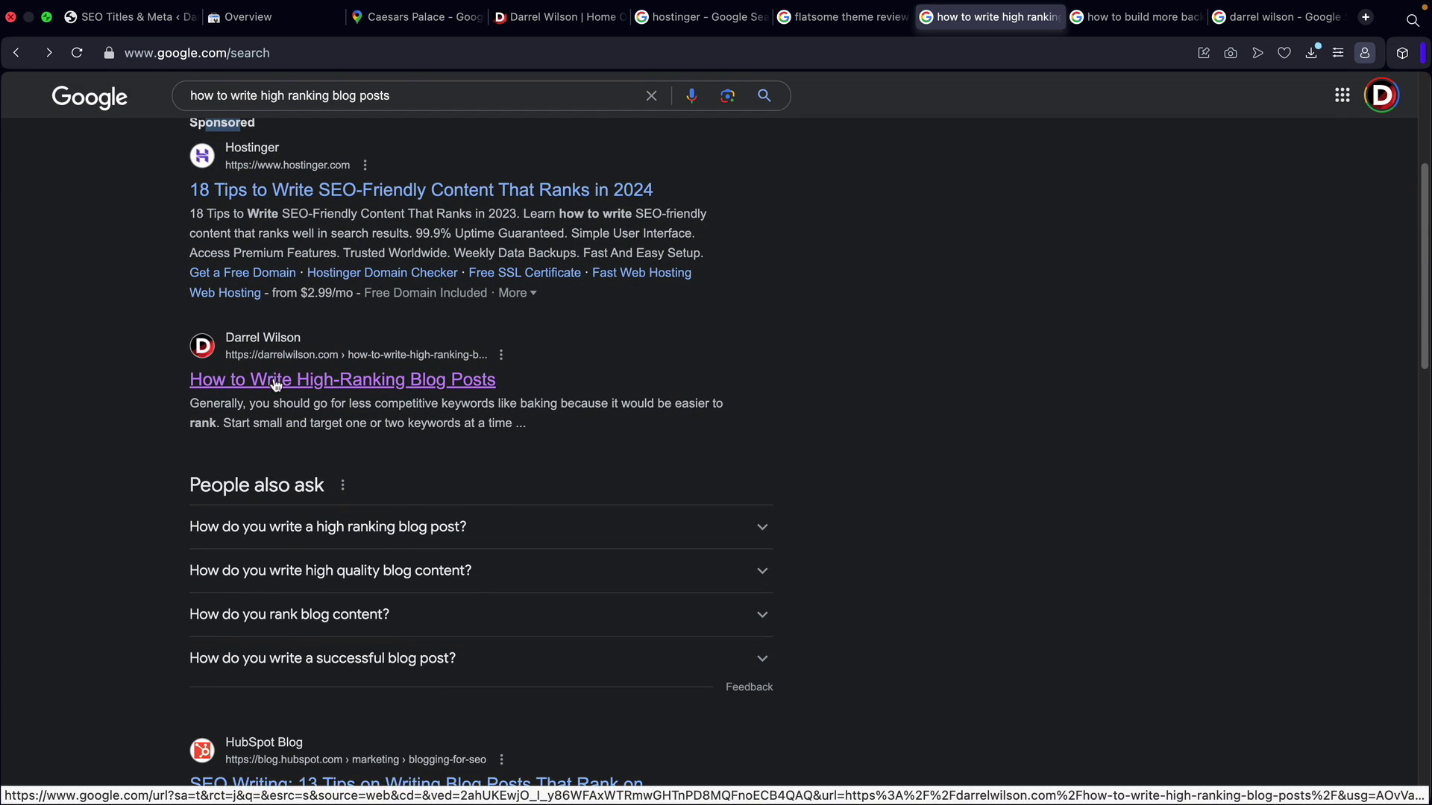
# Open the "How to Write High-Ranking Blog Posts" result, check the article's headline and return to the search results.
pyautogui.click(450, 380)
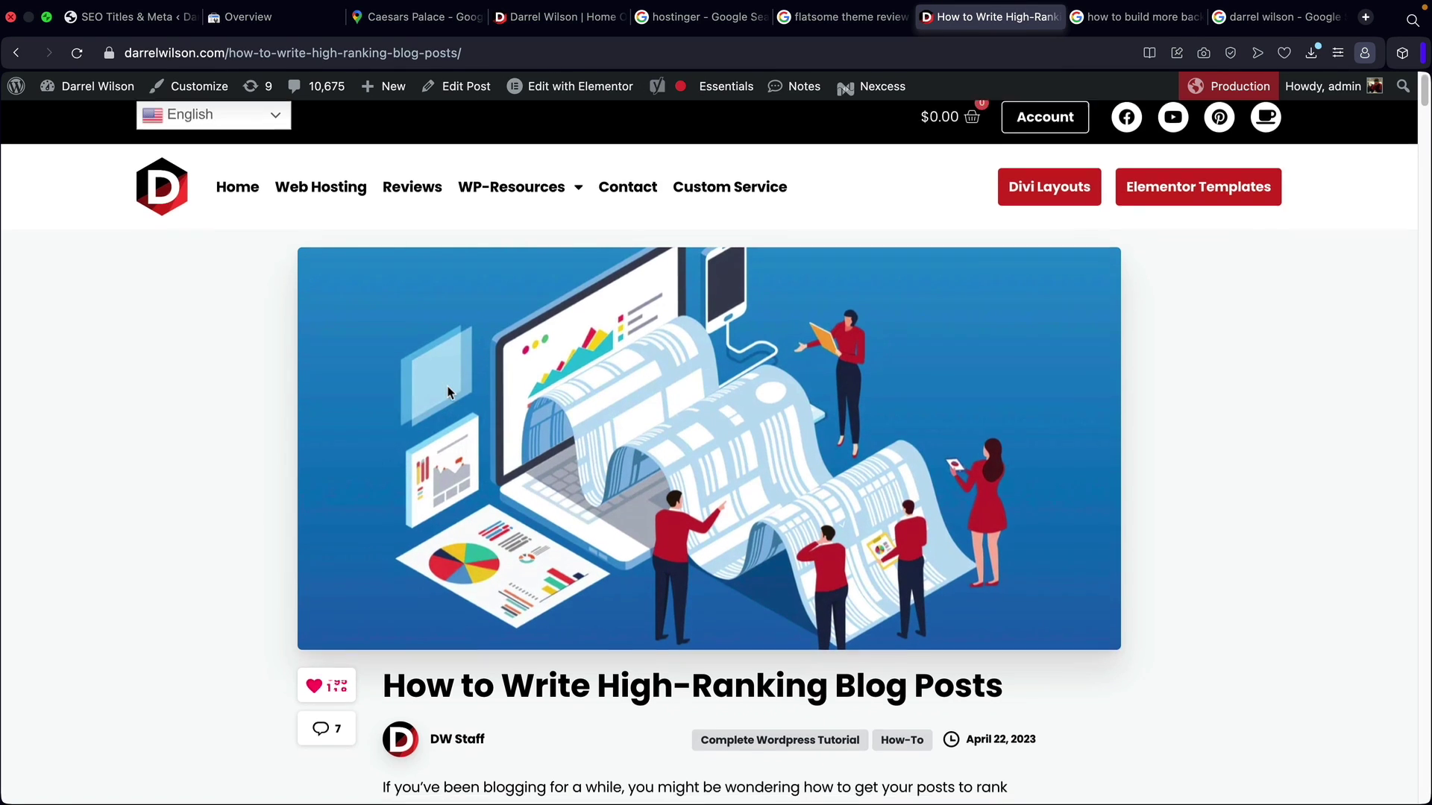
pyautogui.scroll(-4, 409, 430)
pyautogui.moveTo(385, 430); pyautogui.dragTo(1032, 444)
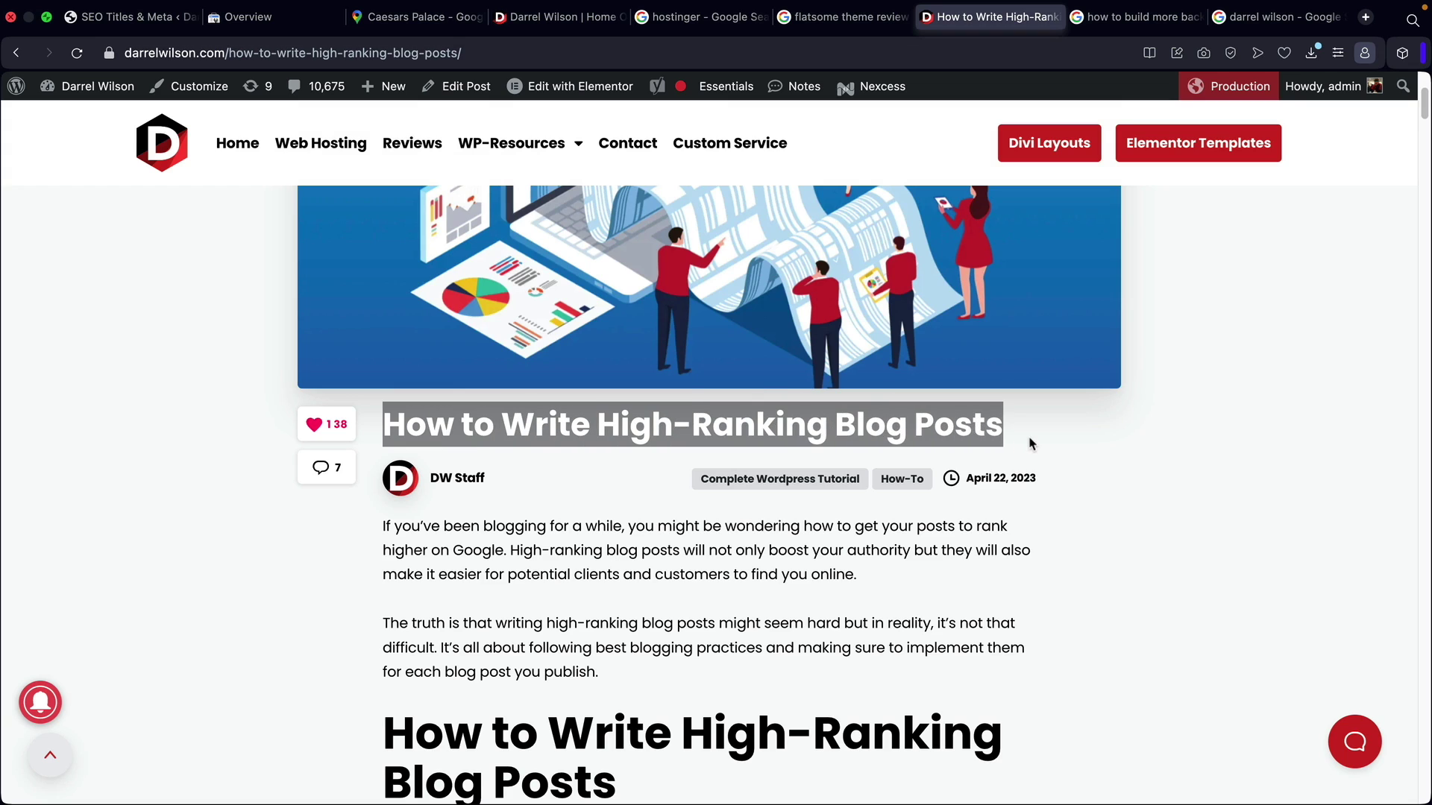
pyautogui.click(16, 53)
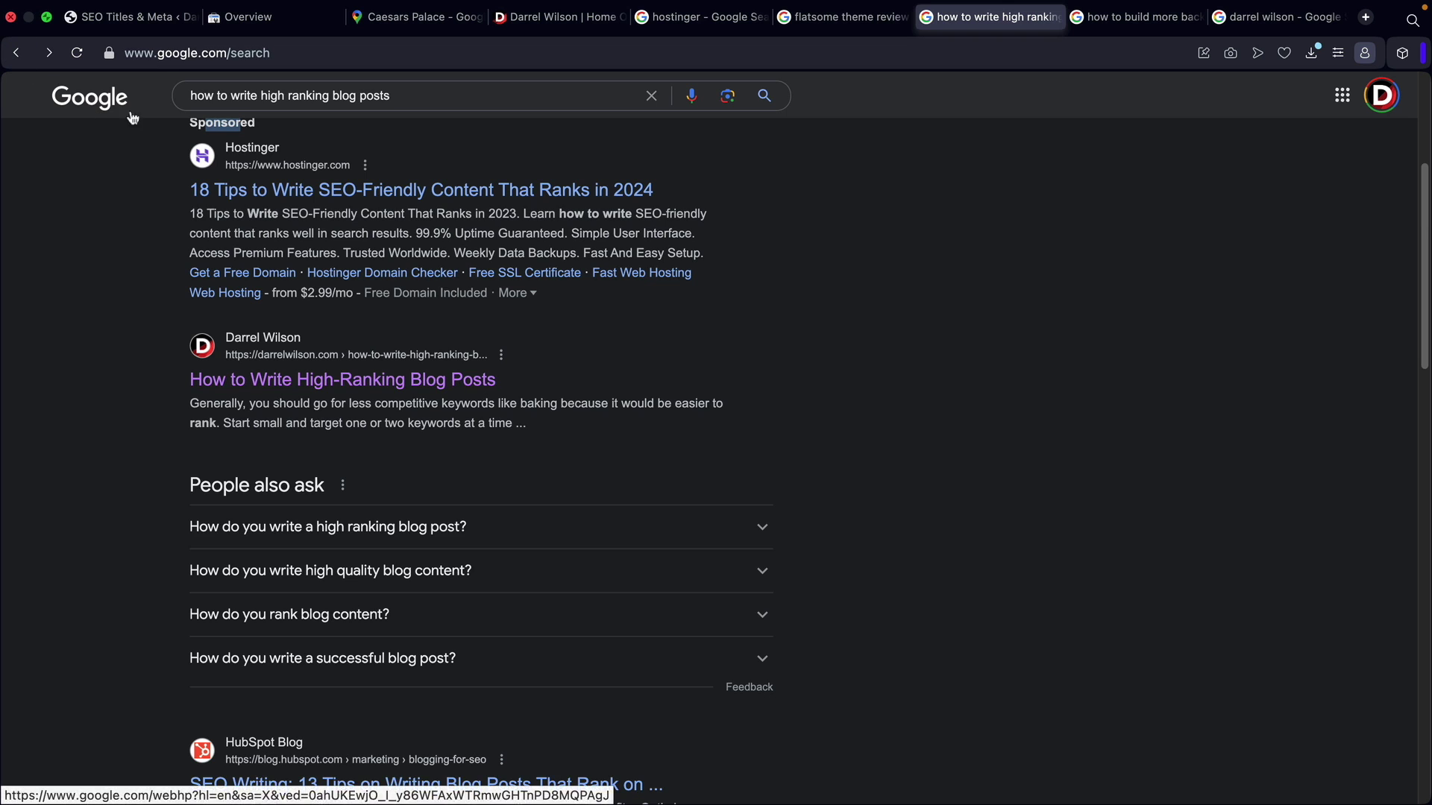
# Examine how the review titles are worded in the Google results for "flatsome theme review".
pyautogui.click(844, 24)
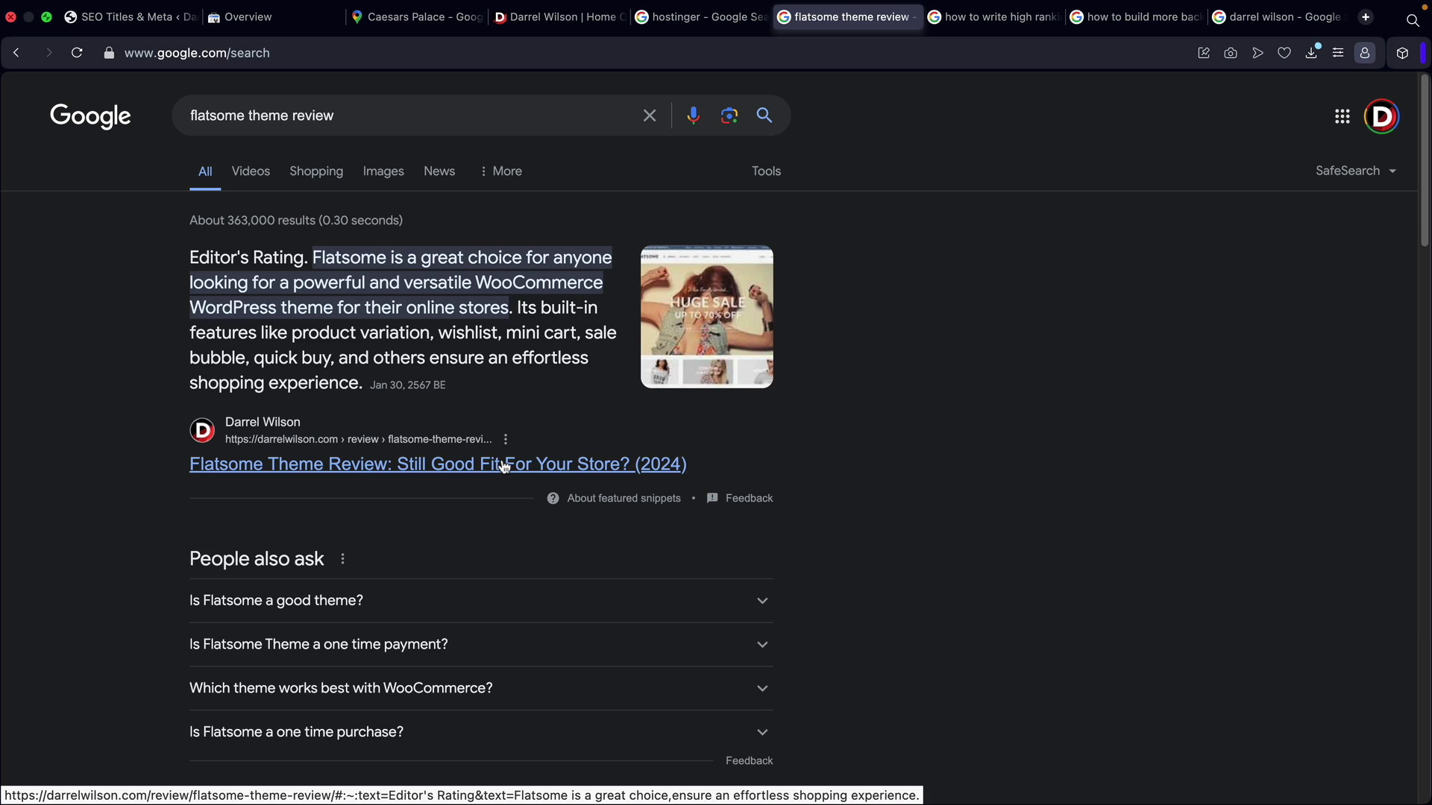
pyautogui.moveTo(740, 463); pyautogui.dragTo(172, 453)
pyautogui.click(127, 400)
pyautogui.moveTo(353, 128); pyautogui.dragTo(185, 118)
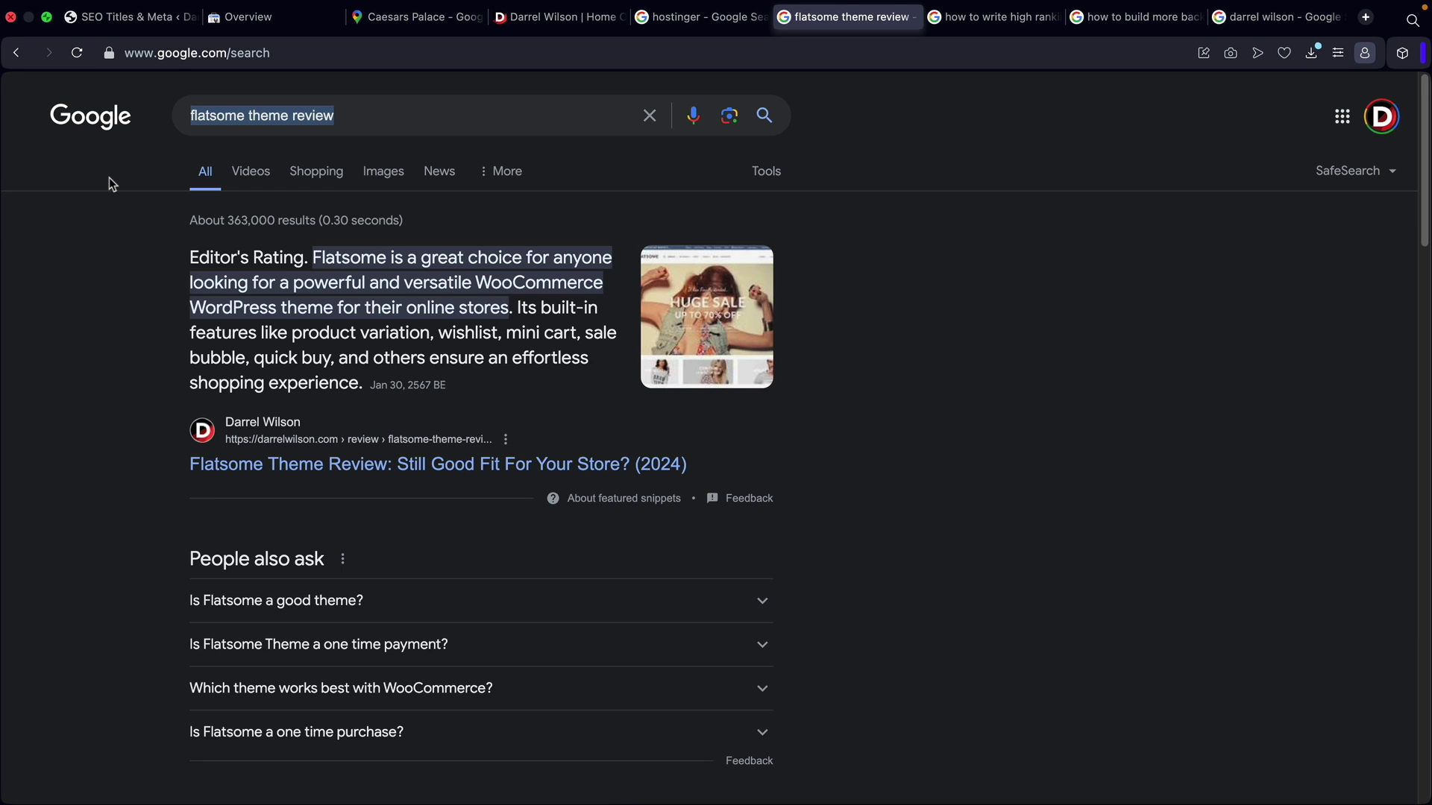
pyautogui.scroll(-12, 109, 177)
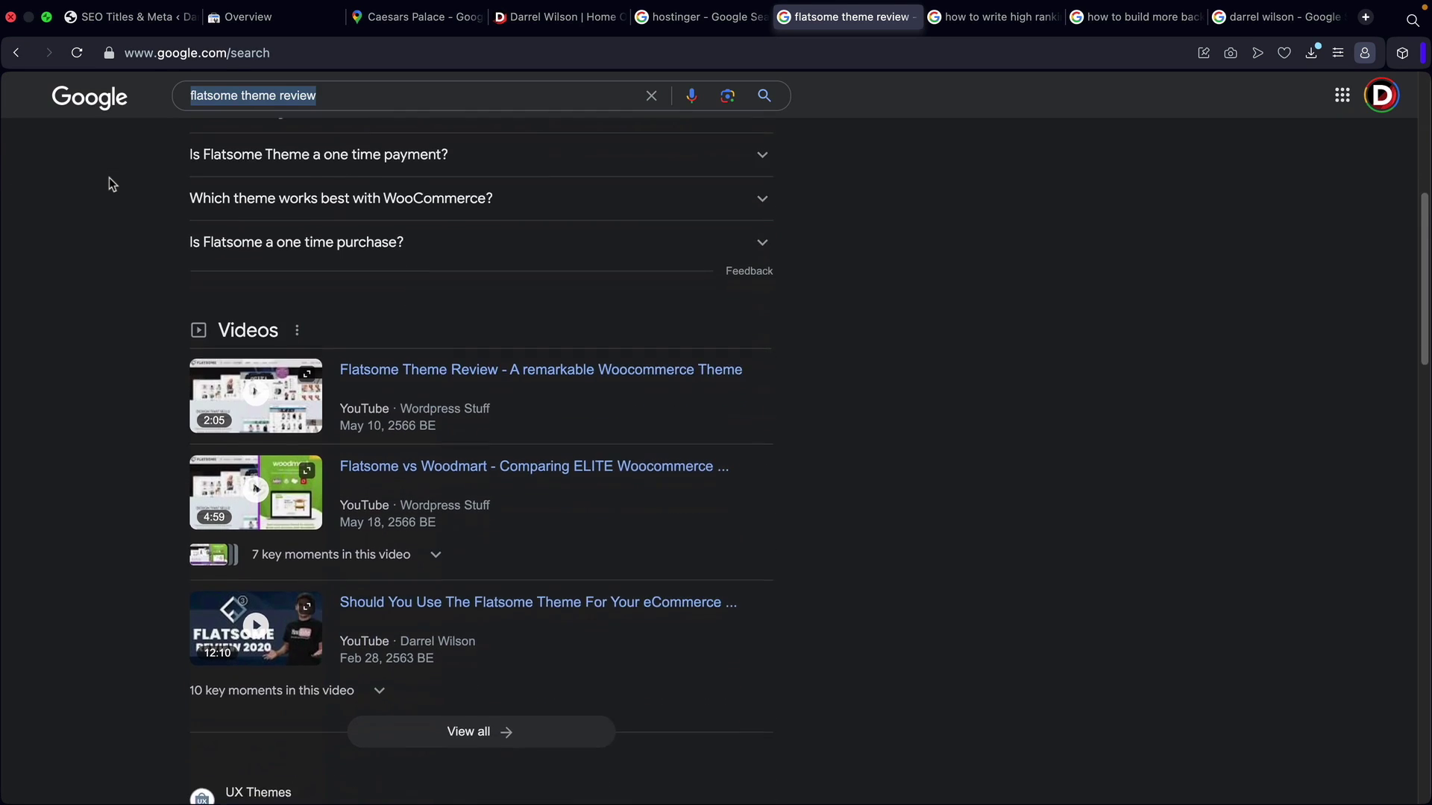
pyautogui.scroll(-8, 109, 178)
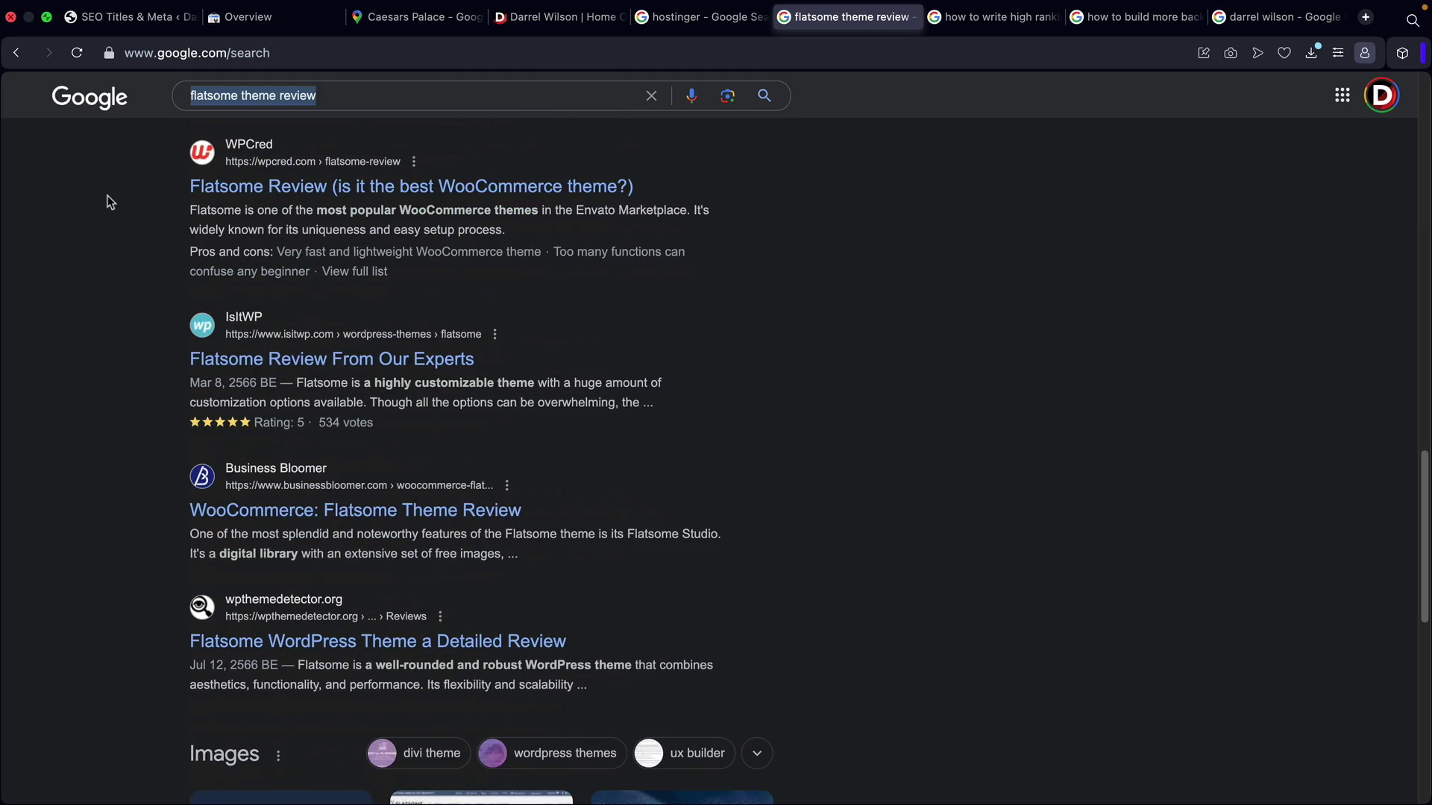
pyautogui.scroll(3, 233, 277)
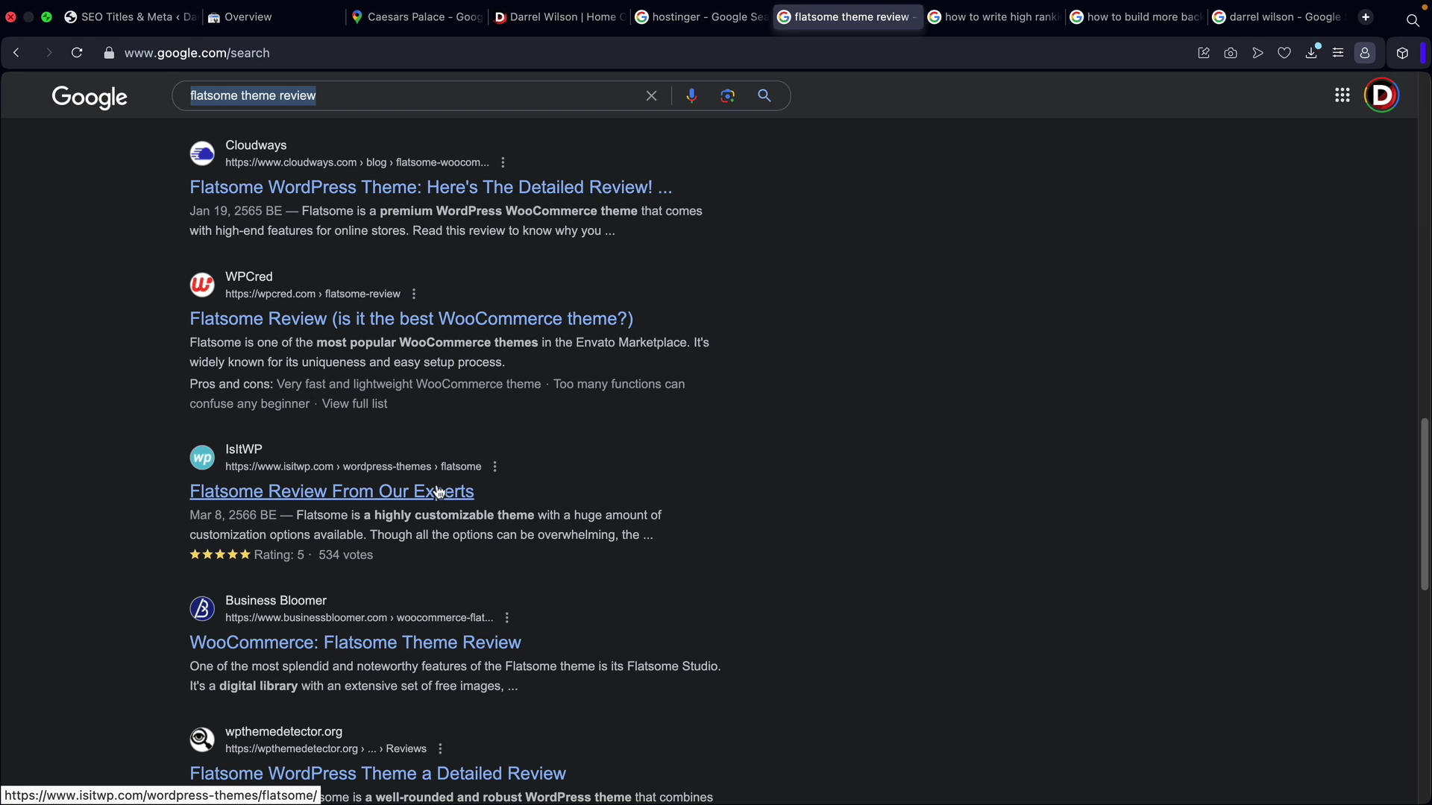
# Return to the Rank Math Posts settings and try adding the Current Date variable, %currentdate%, after %title% in the Single Post Title.
pyautogui.click(138, 24)
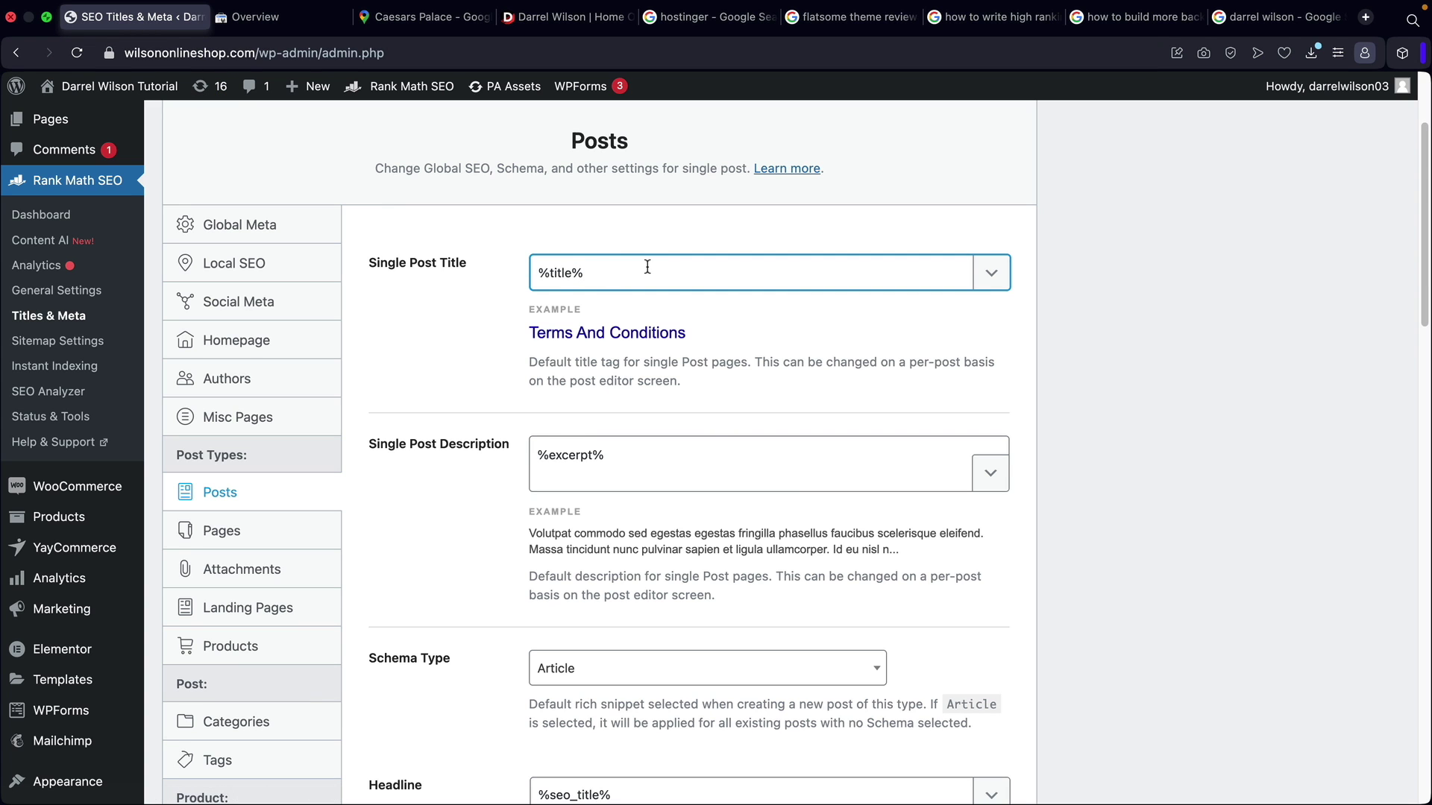
pyautogui.write('%')
pyautogui.press('BackSpace')
pyautogui.press('BackSpace')
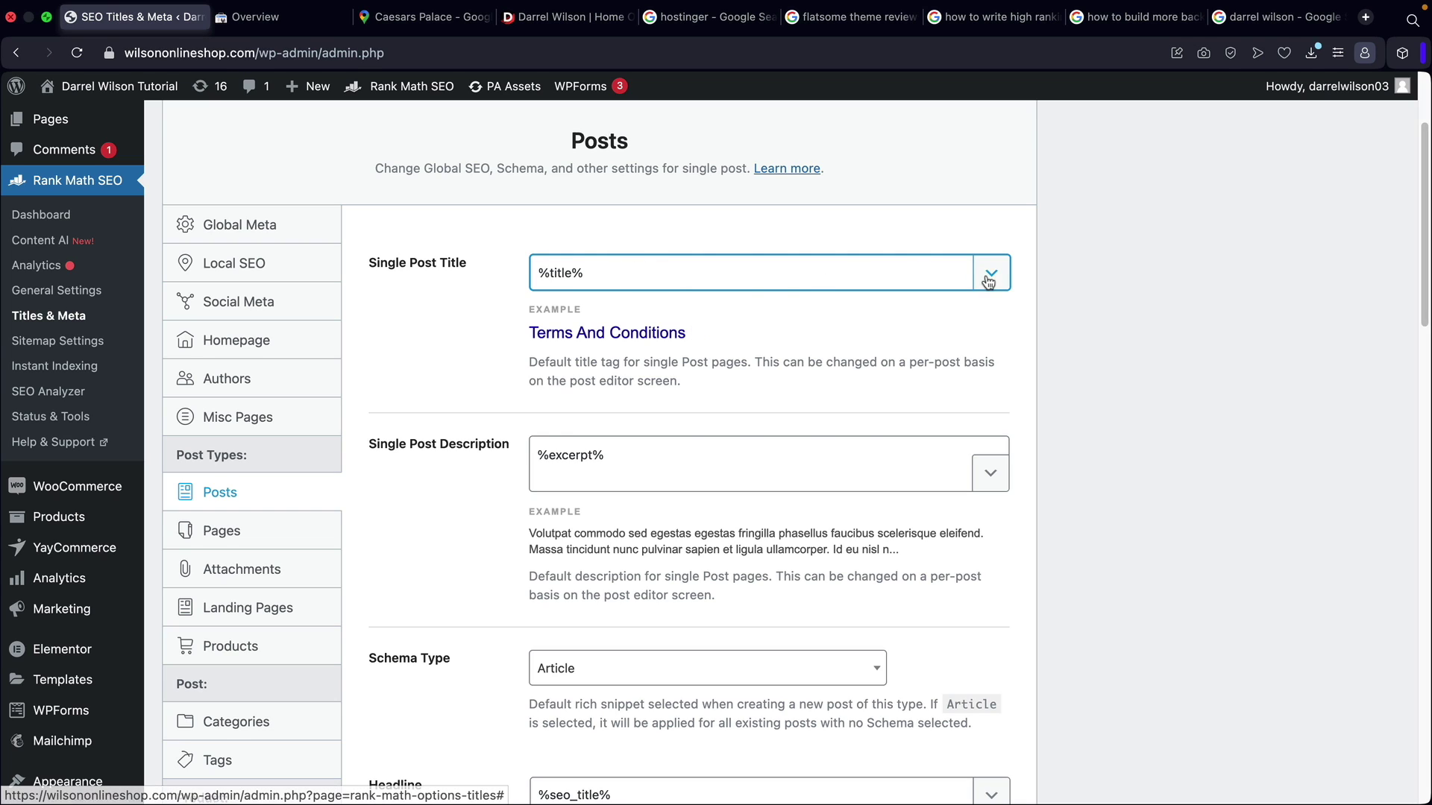
pyautogui.click(991, 273)
pyautogui.write('date')
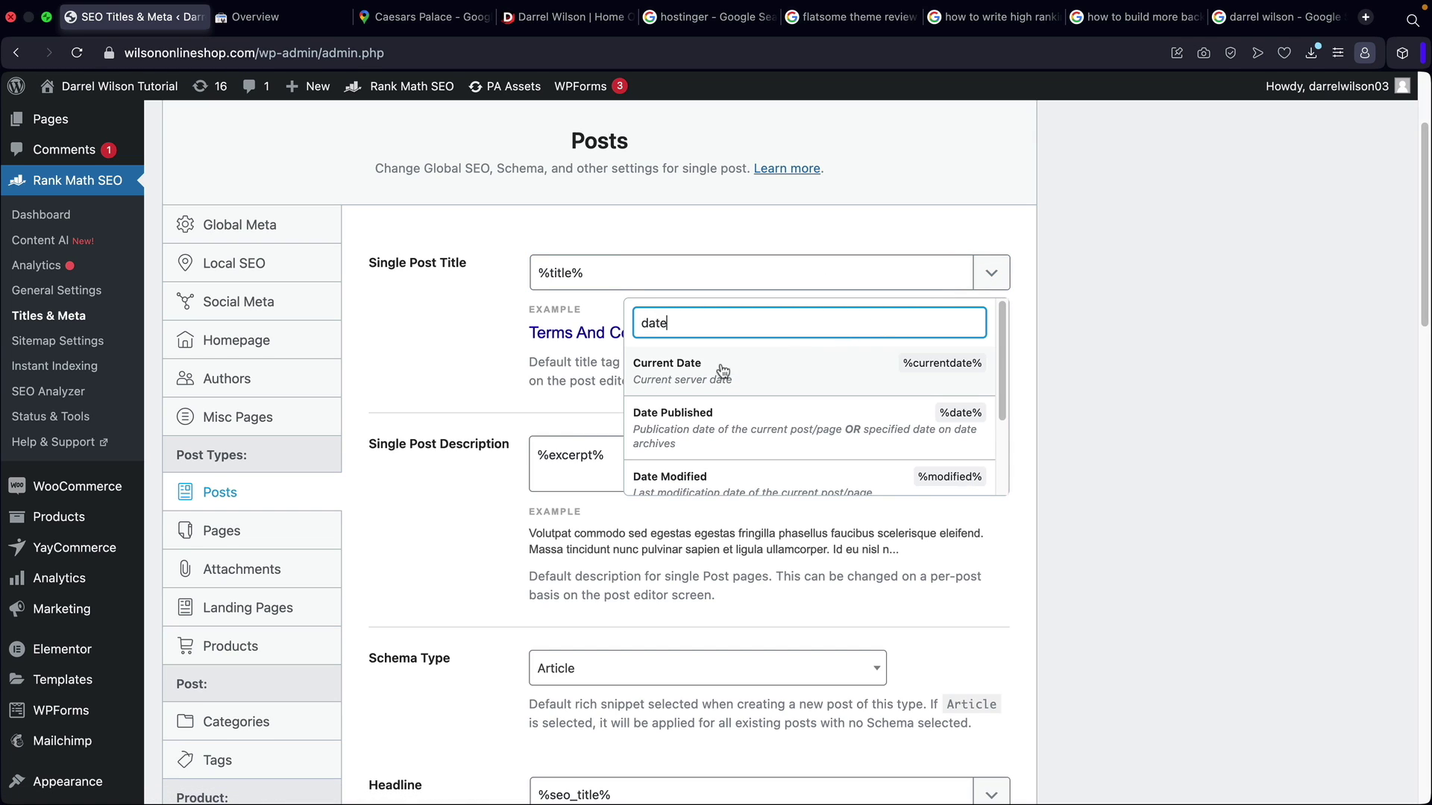
pyautogui.scroll(-1, 695, 395)
pyautogui.scroll(-2, 695, 396)
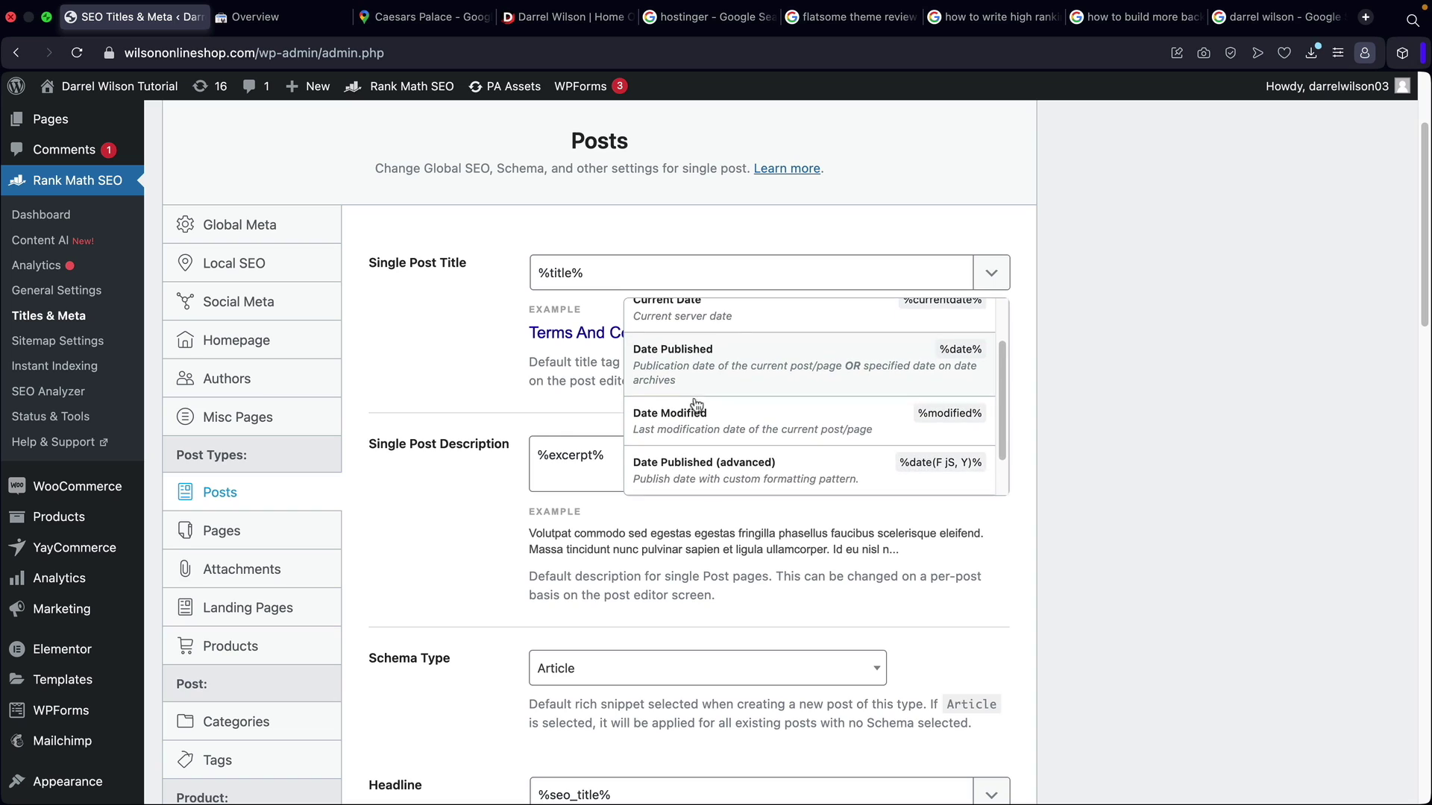
pyautogui.scroll(4, 701, 418)
pyautogui.scroll(-1, 718, 440)
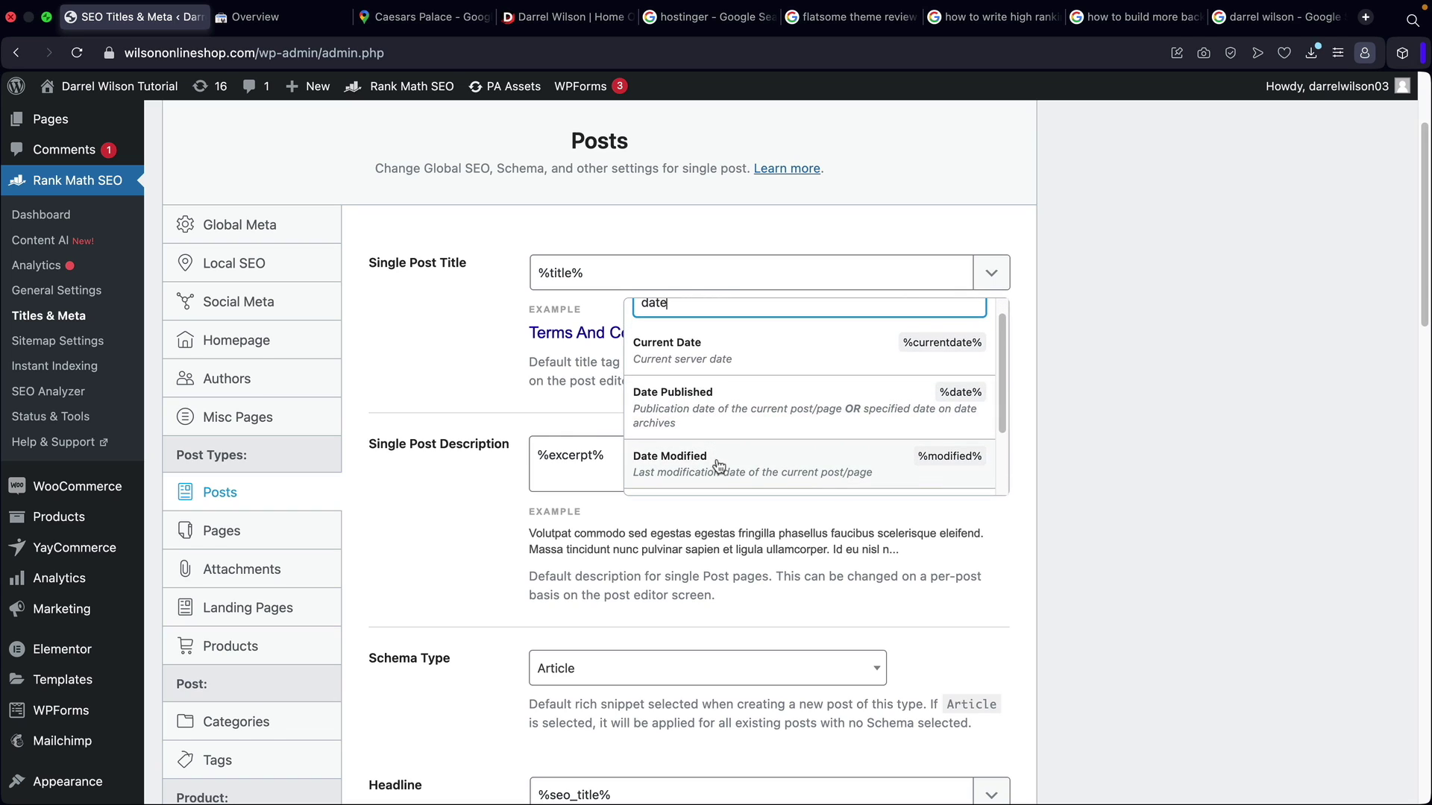
pyautogui.scroll(1, 720, 373)
pyautogui.click(713, 361)
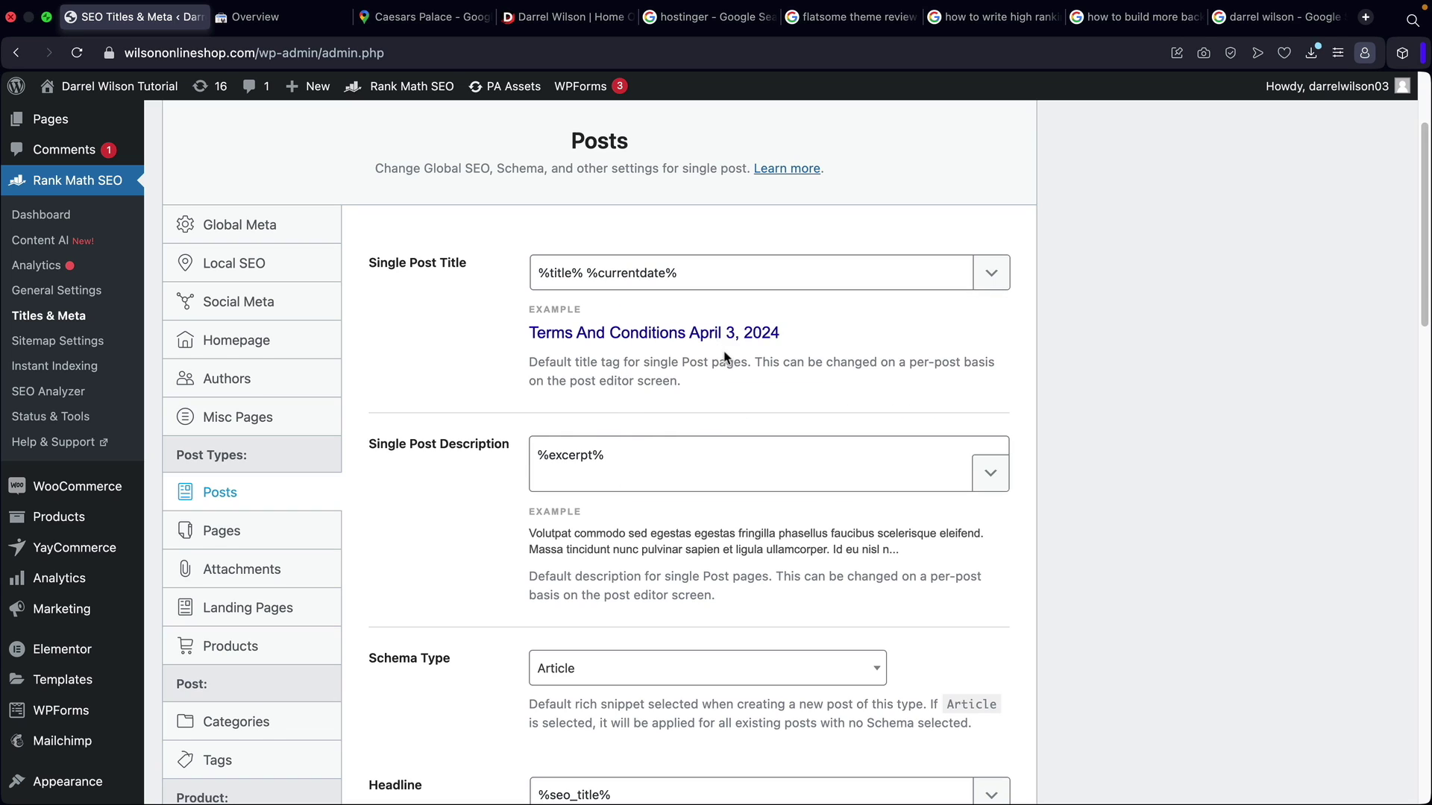
# Check the date in the example title and remove %currentdate% from the Single Post Title, leaving only %title%.
pyautogui.moveTo(689, 335); pyautogui.dragTo(790, 340)
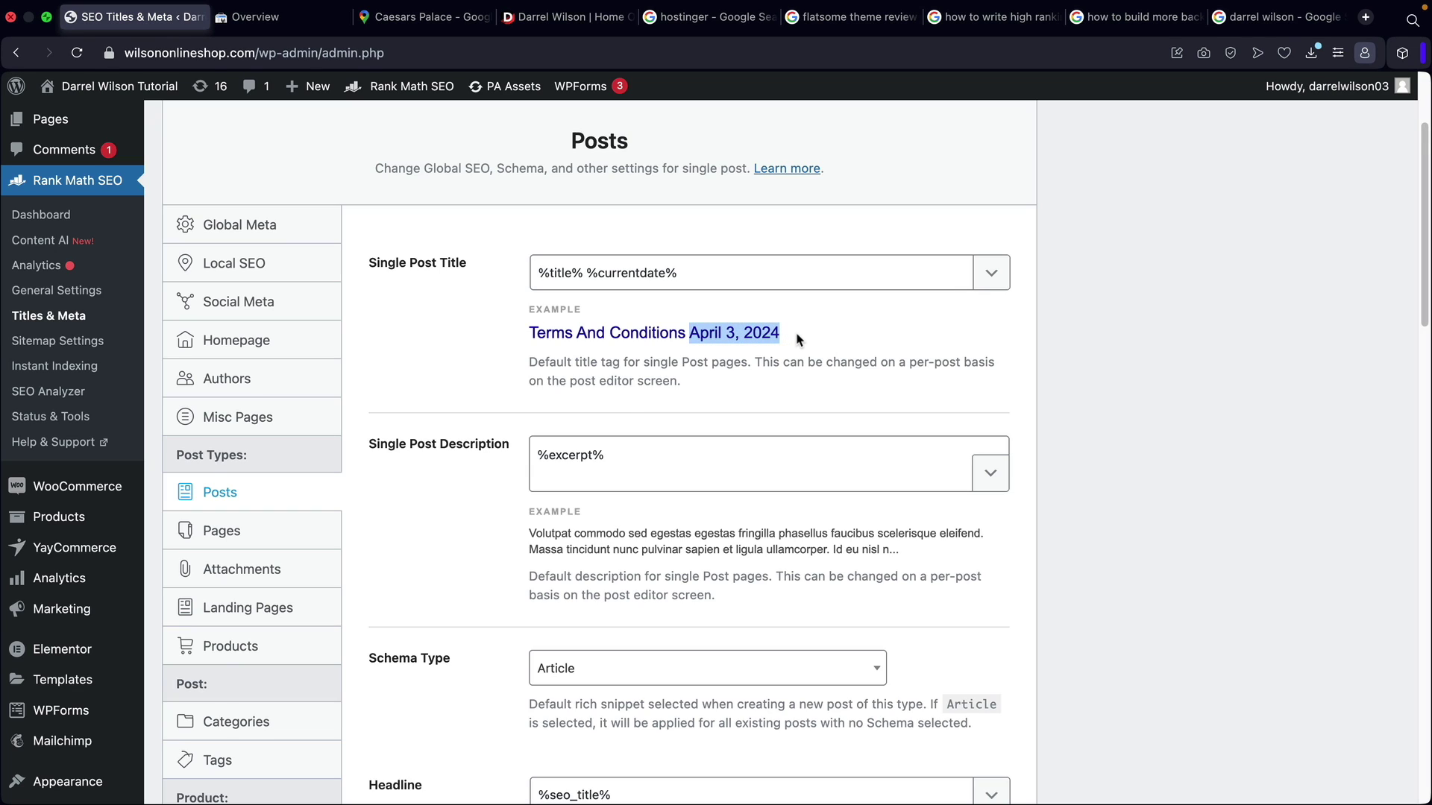
pyautogui.moveTo(586, 272); pyautogui.dragTo(706, 272)
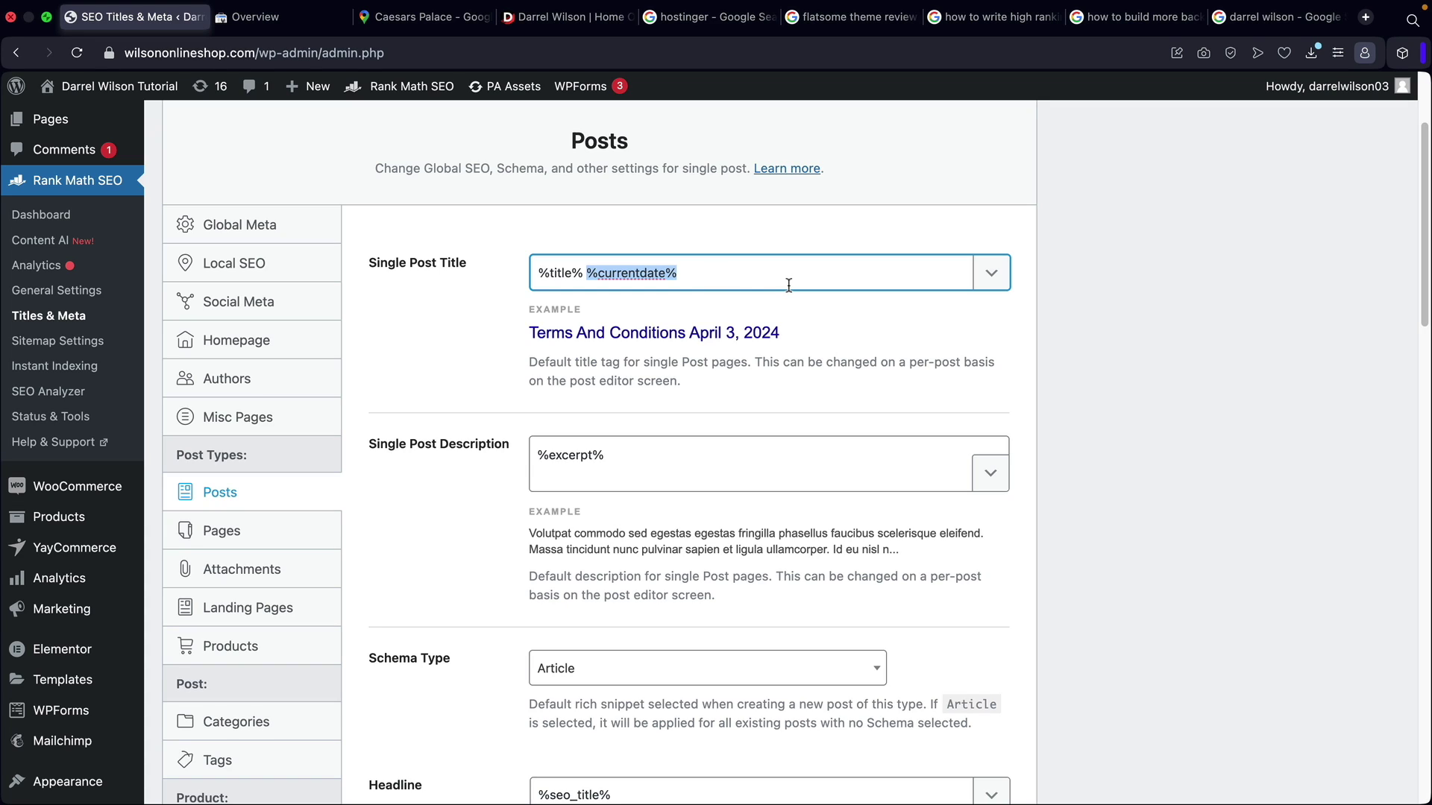
pyautogui.press('BackSpace')
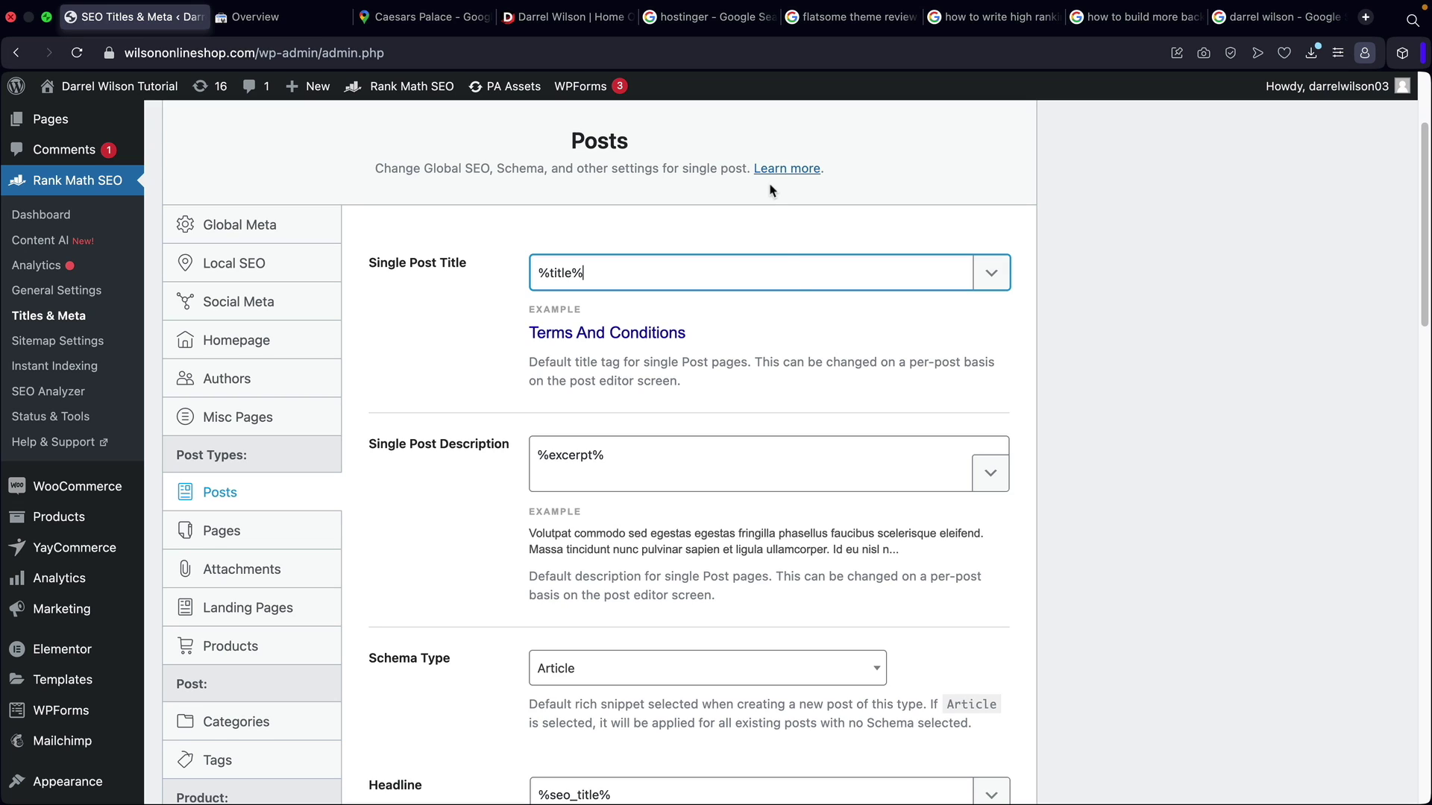
# Review the %excerpt% Single Post Description and its example, comparing it with the featured snippet in the "flatsome theme review" results.
pyautogui.moveTo(643, 465); pyautogui.dragTo(522, 458)
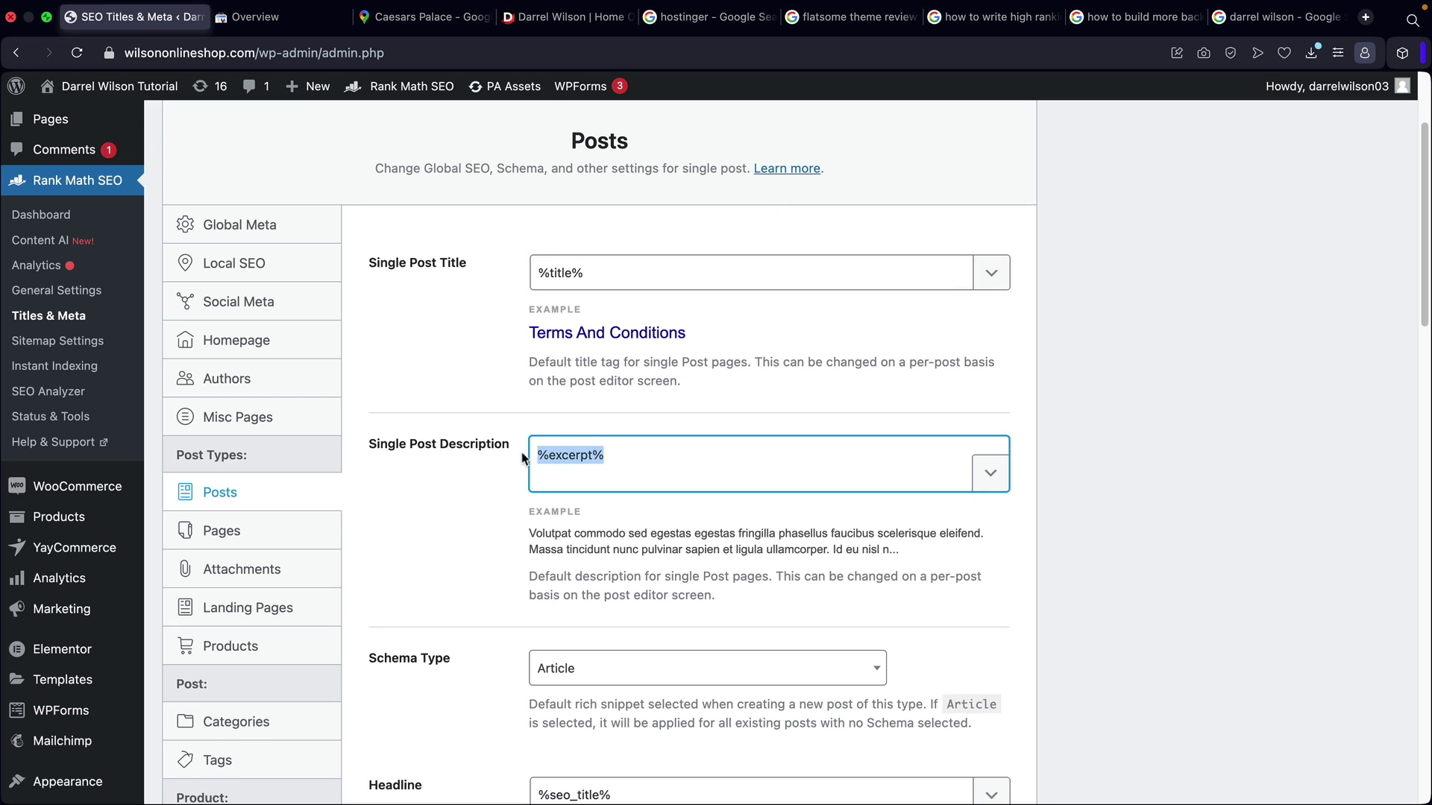
pyautogui.moveTo(837, 550); pyautogui.dragTo(533, 532)
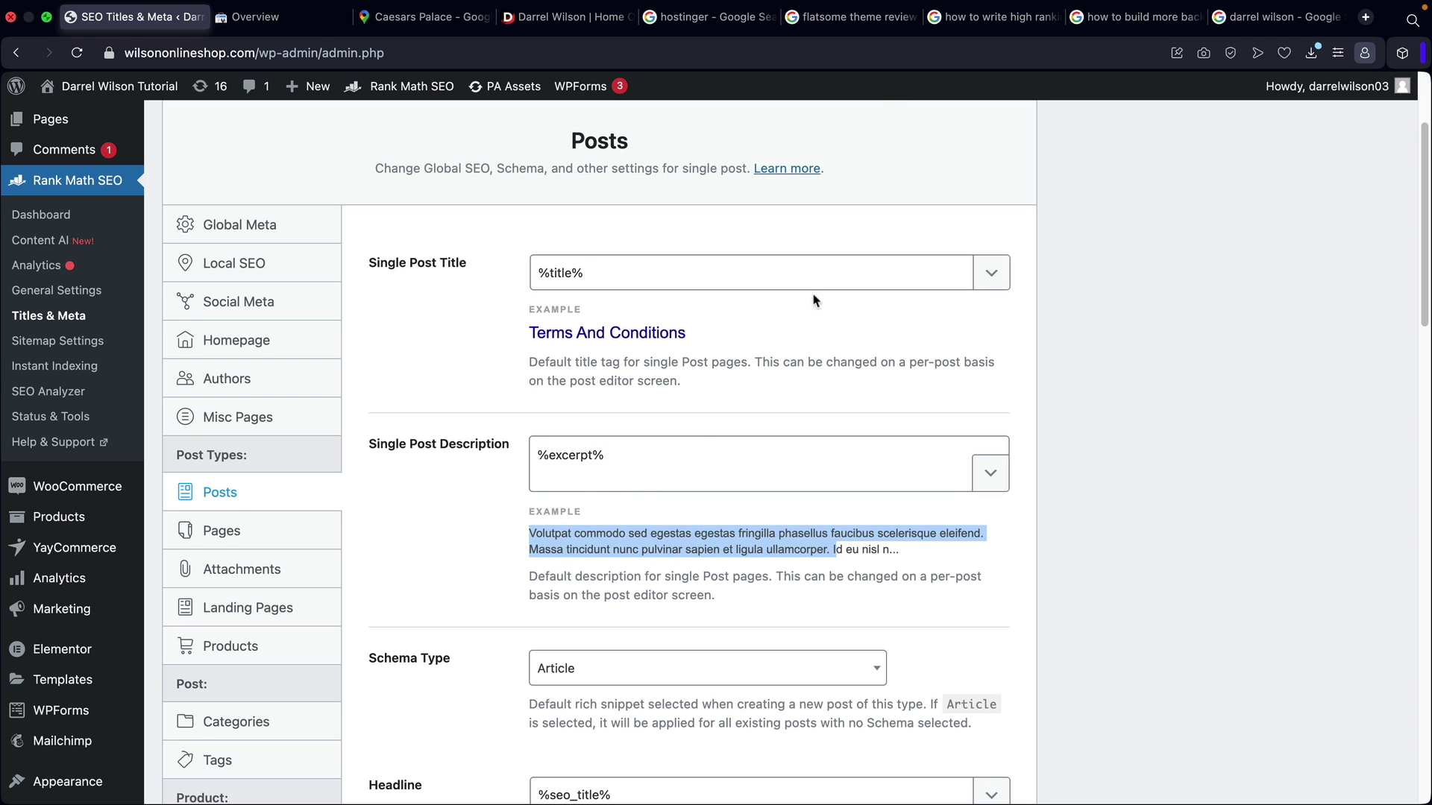
pyautogui.click(870, 18)
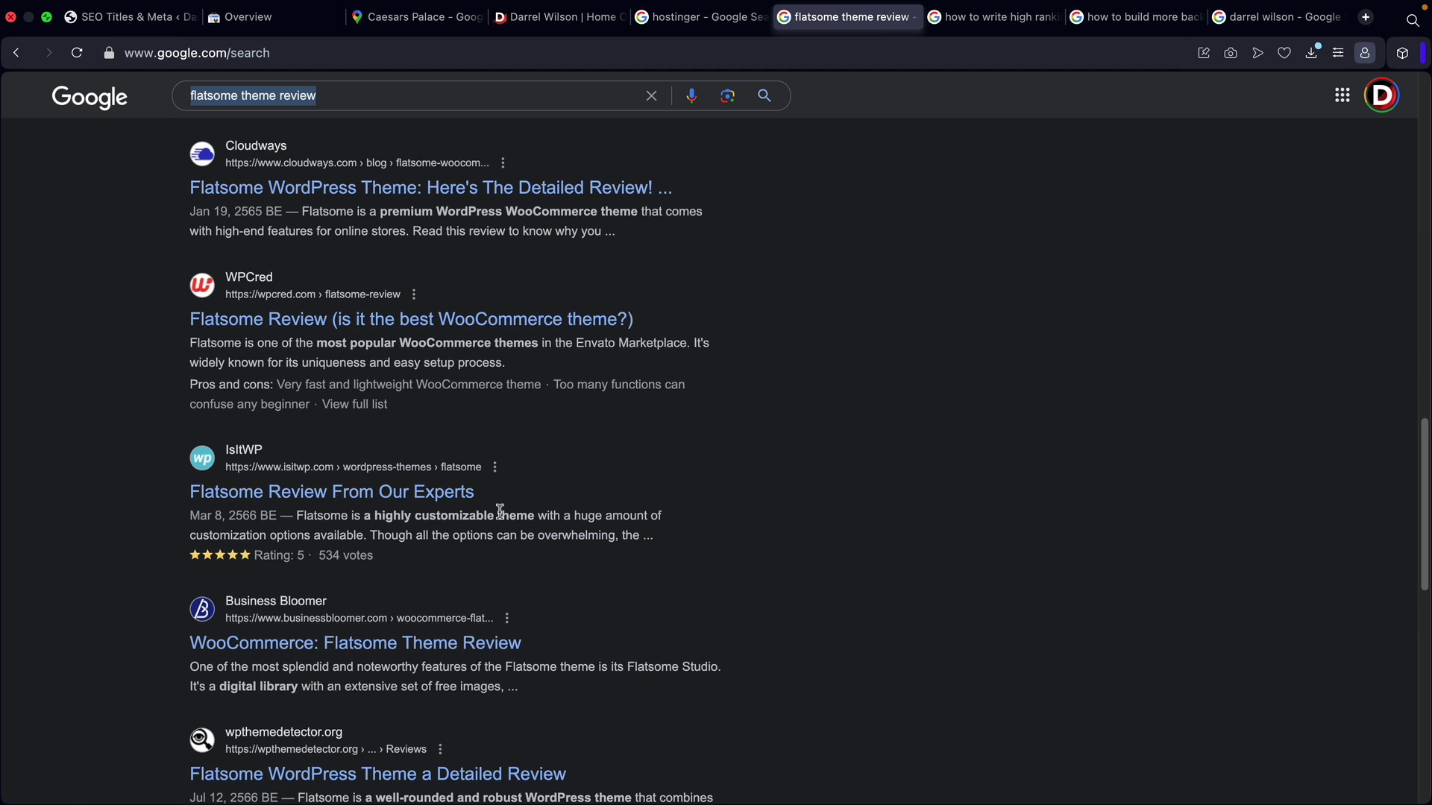
pyautogui.scroll(15, 499, 512)
pyautogui.moveTo(192, 257); pyautogui.dragTo(370, 395)
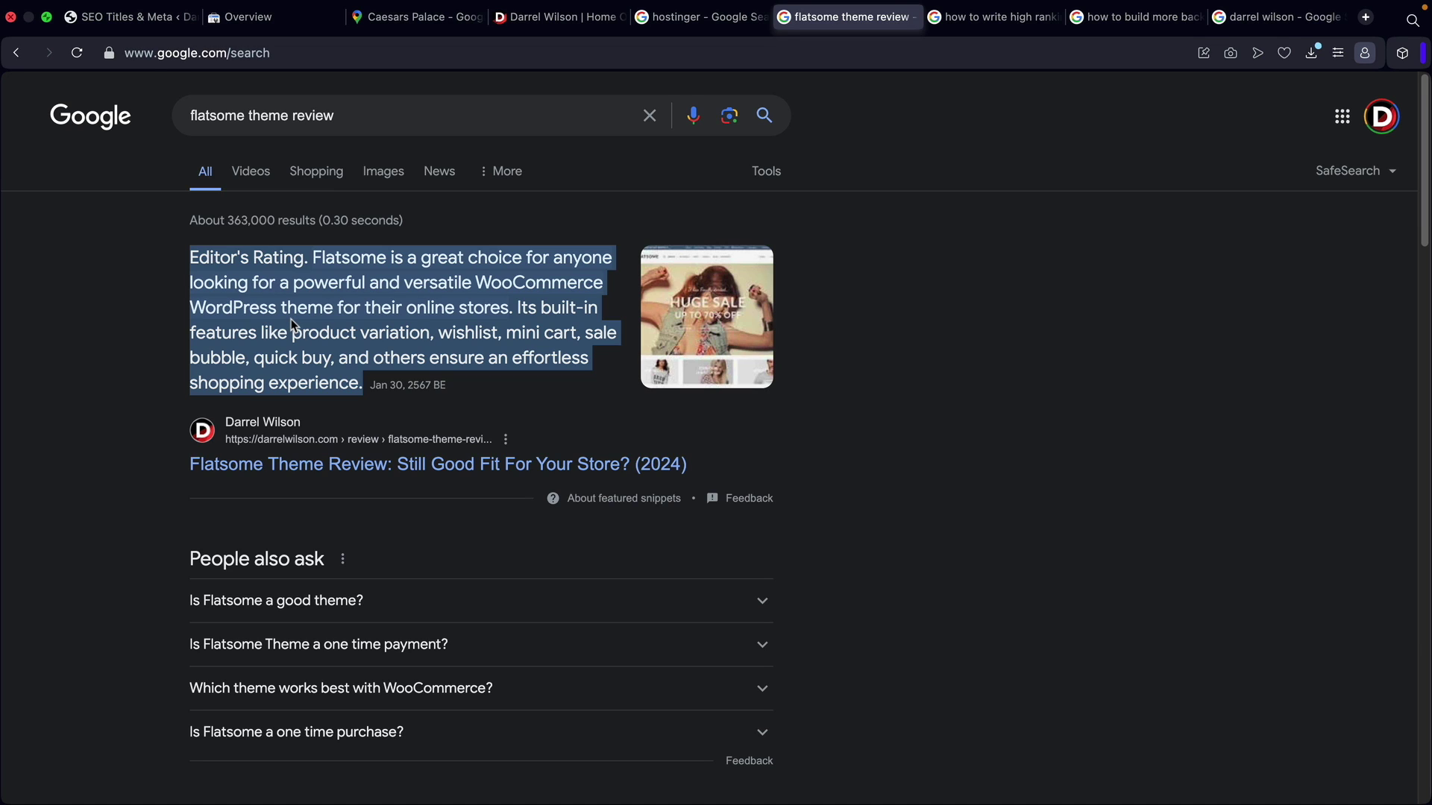
pyautogui.click(150, 23)
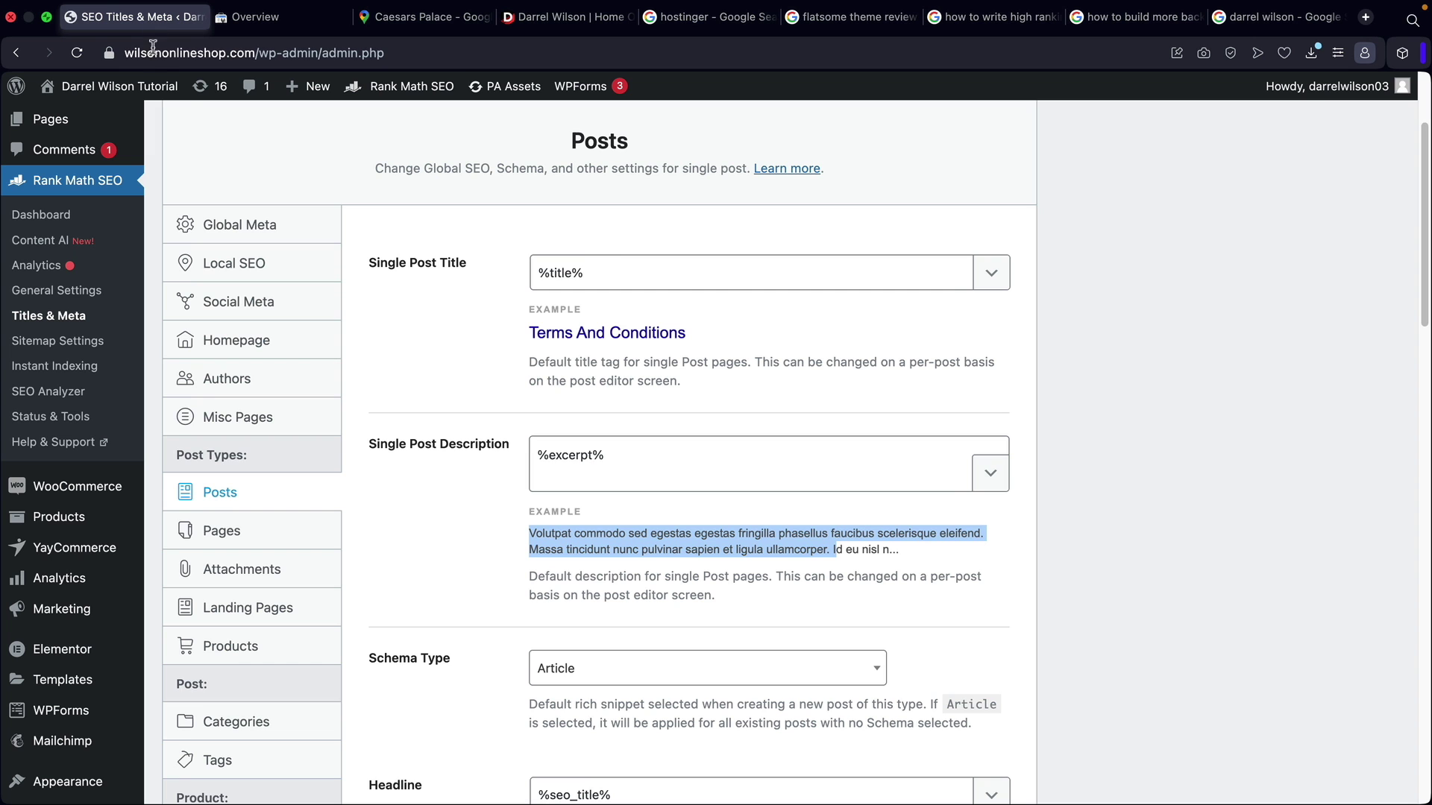
pyautogui.moveTo(610, 456); pyautogui.dragTo(527, 458)
pyautogui.click(584, 455)
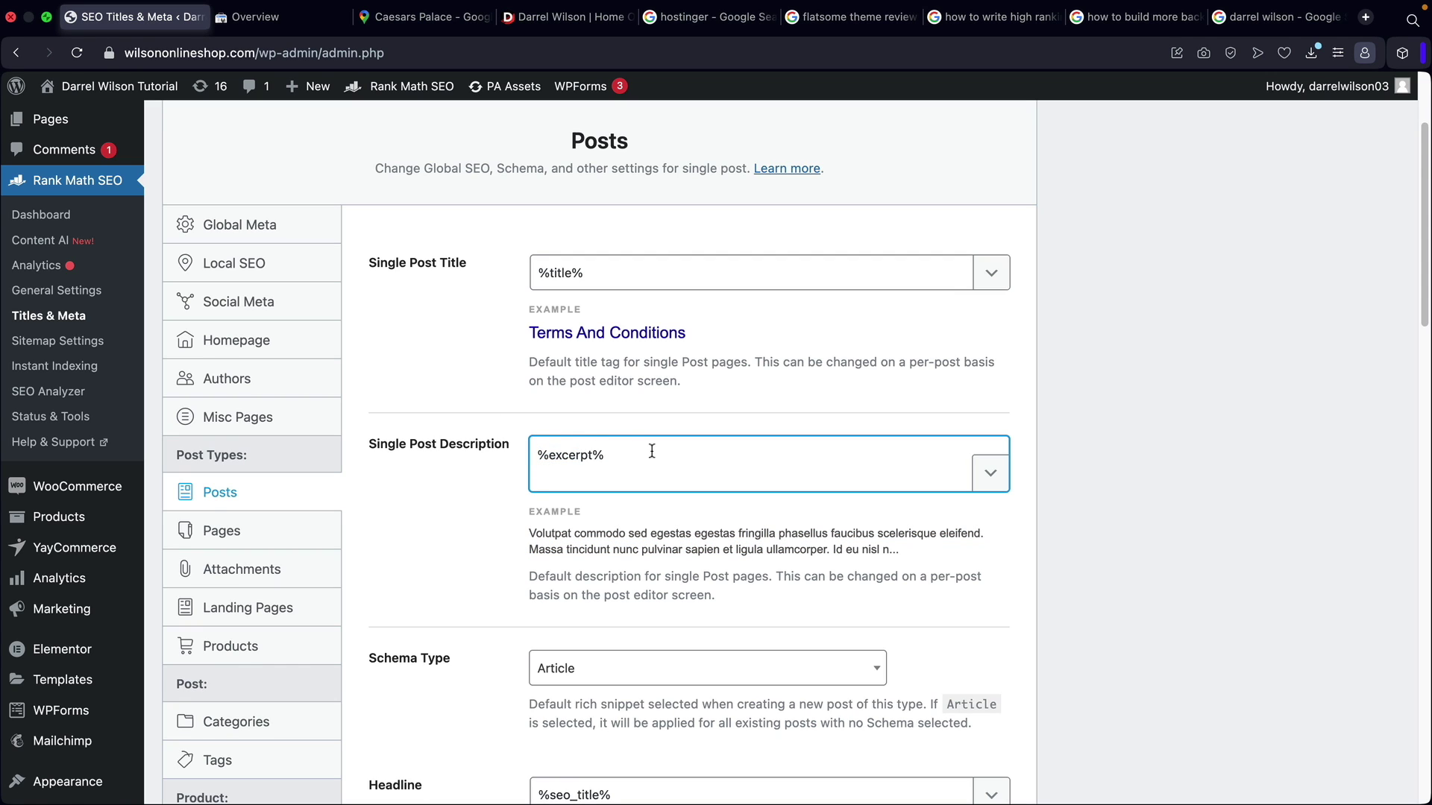
# Look through the available Schema Type options for posts and leave Article selected.
pyautogui.scroll(-5, 651, 451)
pyautogui.moveTo(385, 280); pyautogui.dragTo(431, 286)
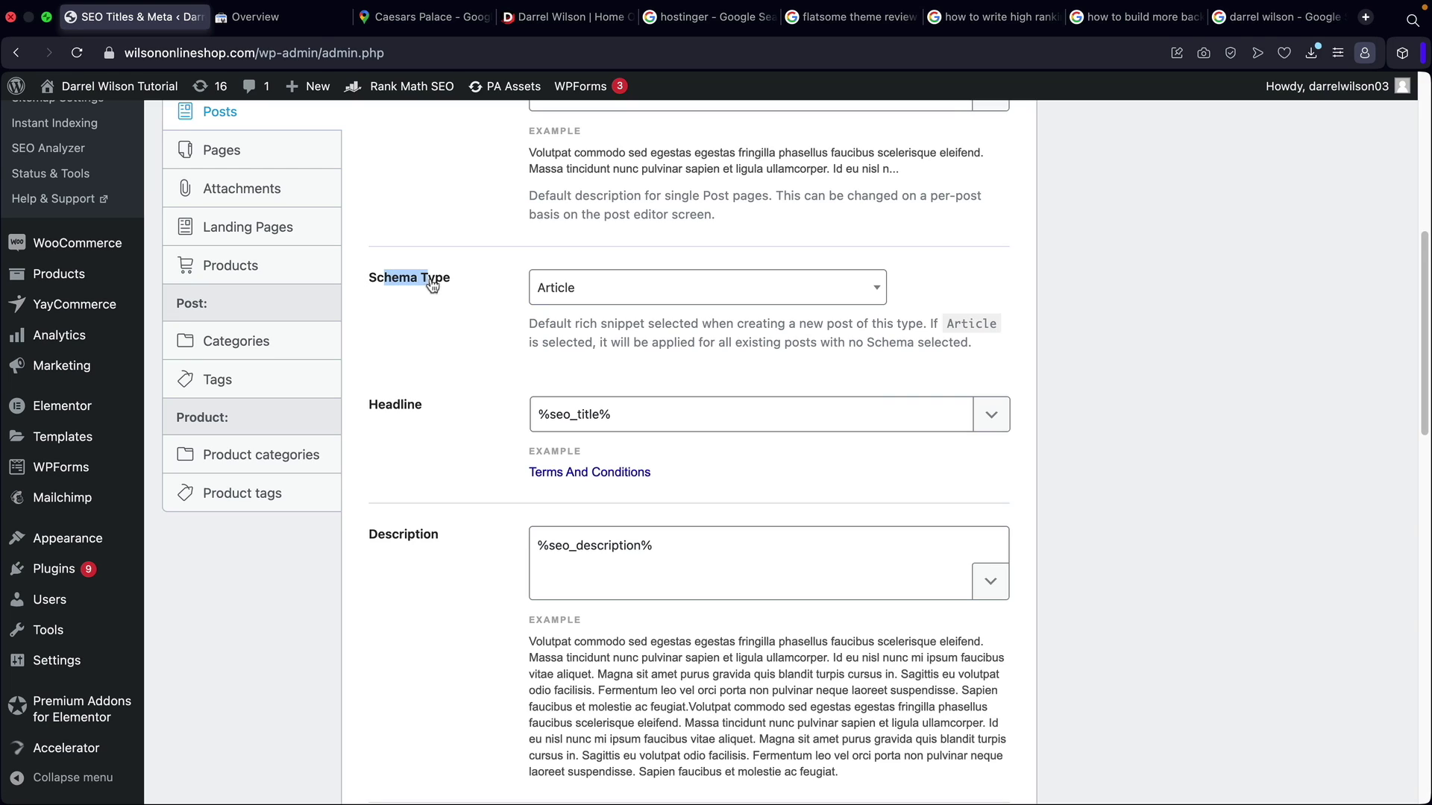
pyautogui.click(468, 327)
pyautogui.click(628, 290)
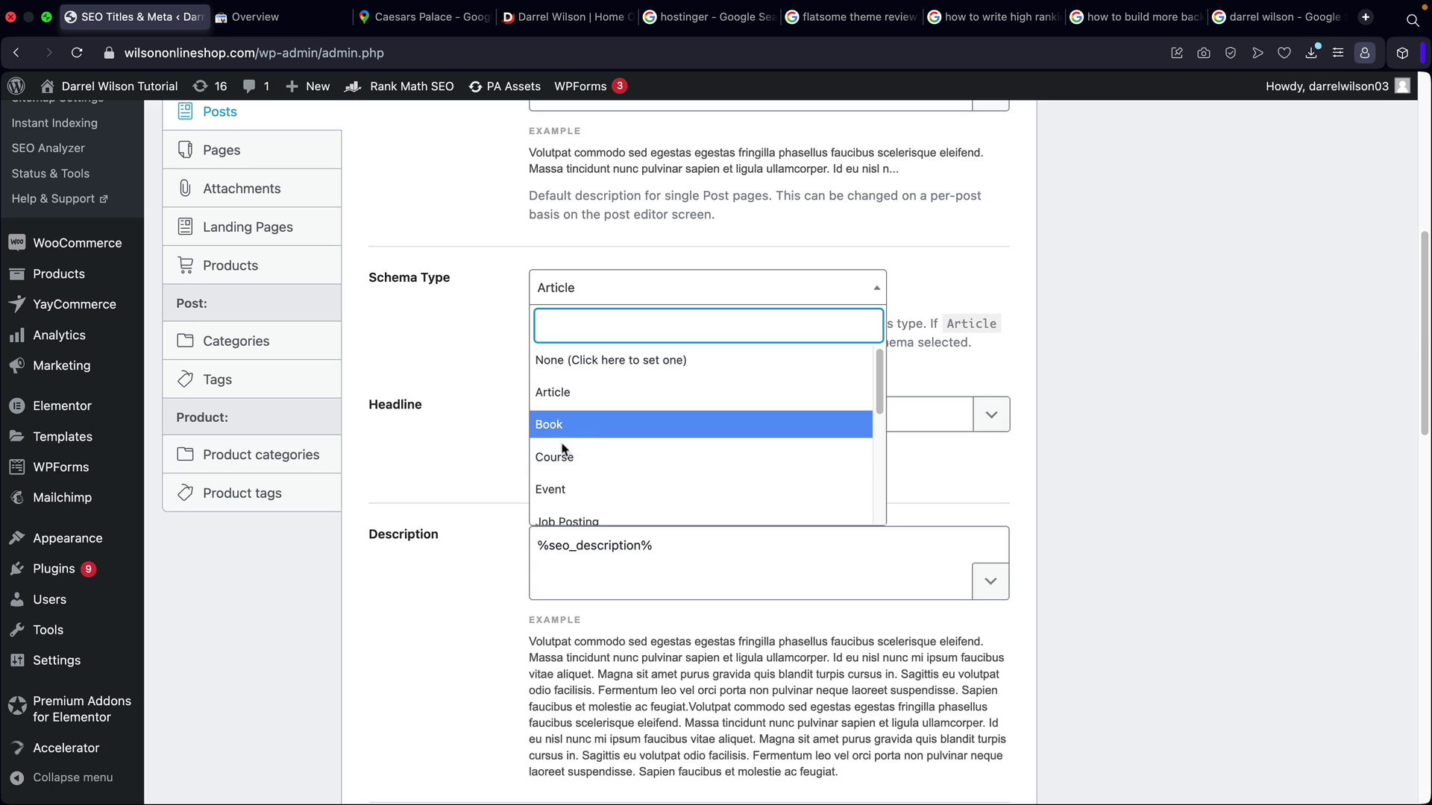
pyautogui.scroll(-3, 566, 446)
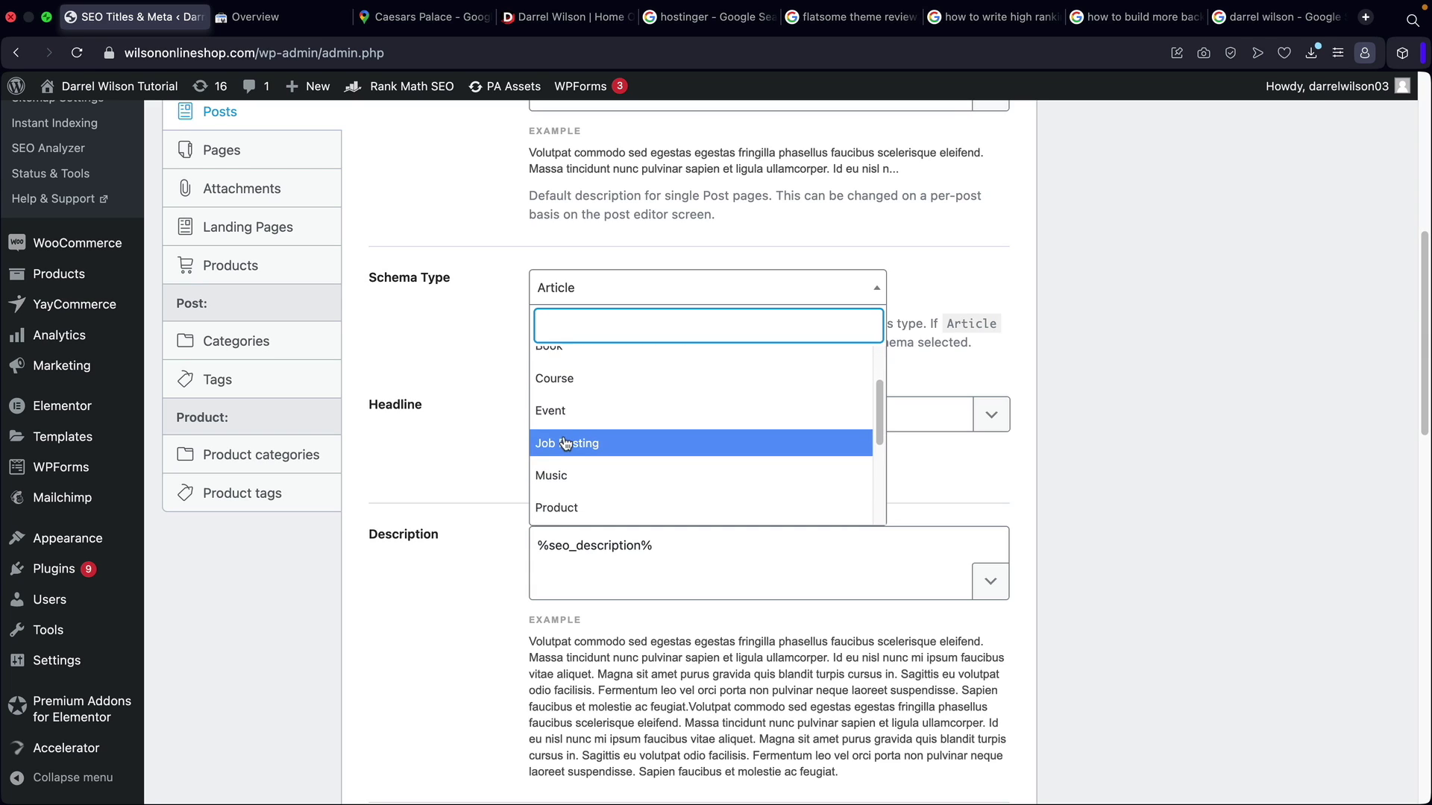
pyautogui.scroll(-3, 565, 444)
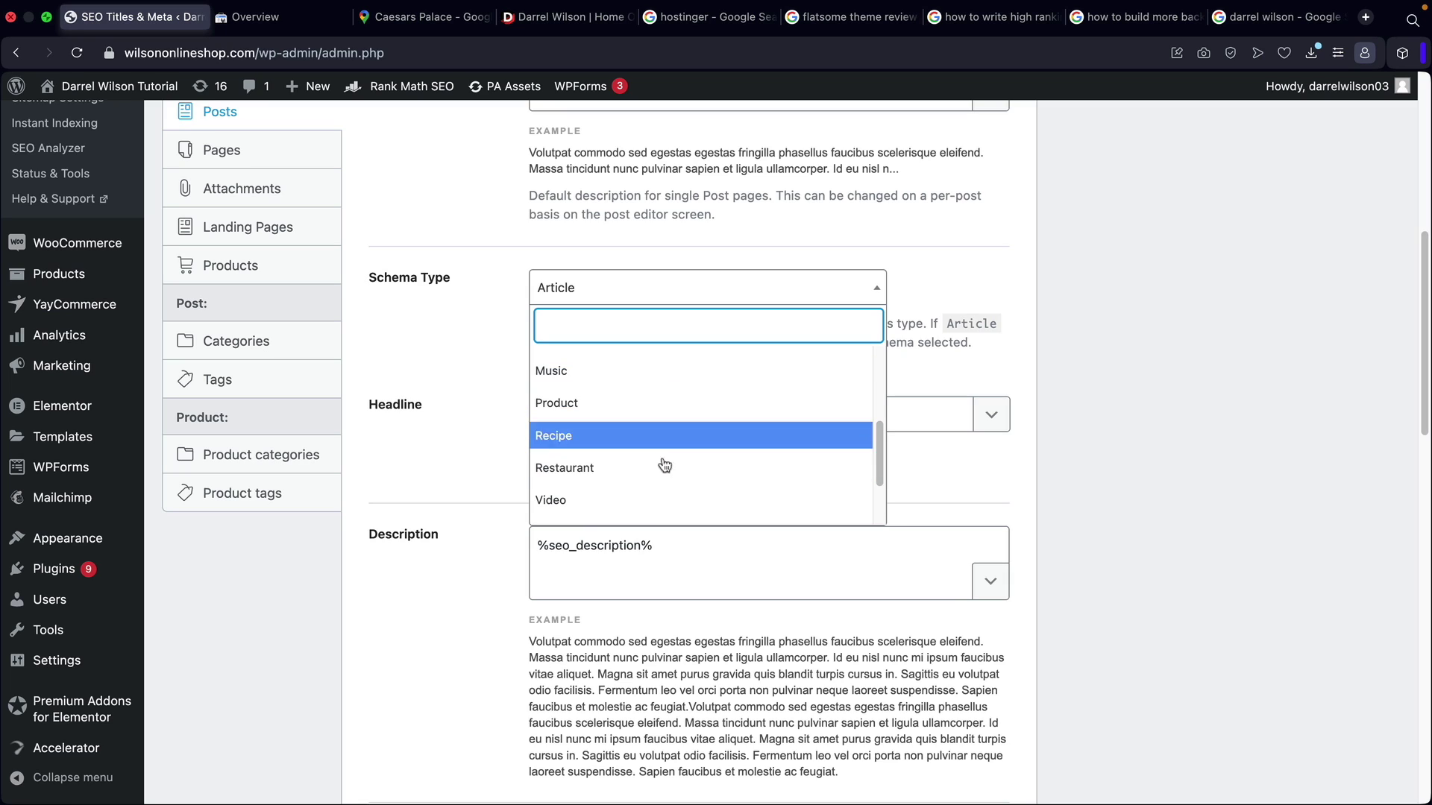
pyautogui.scroll(-3, 617, 457)
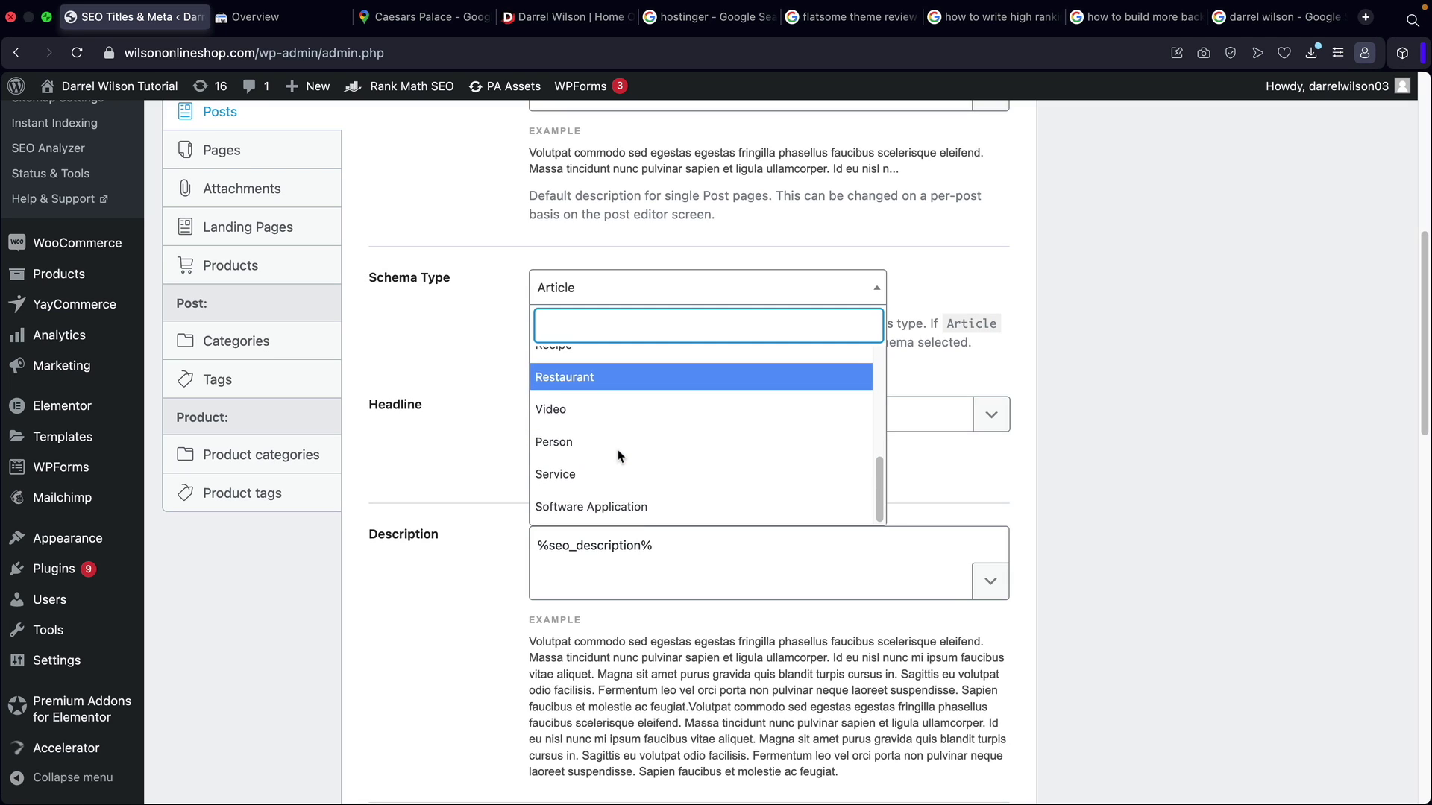
pyautogui.scroll(6, 615, 508)
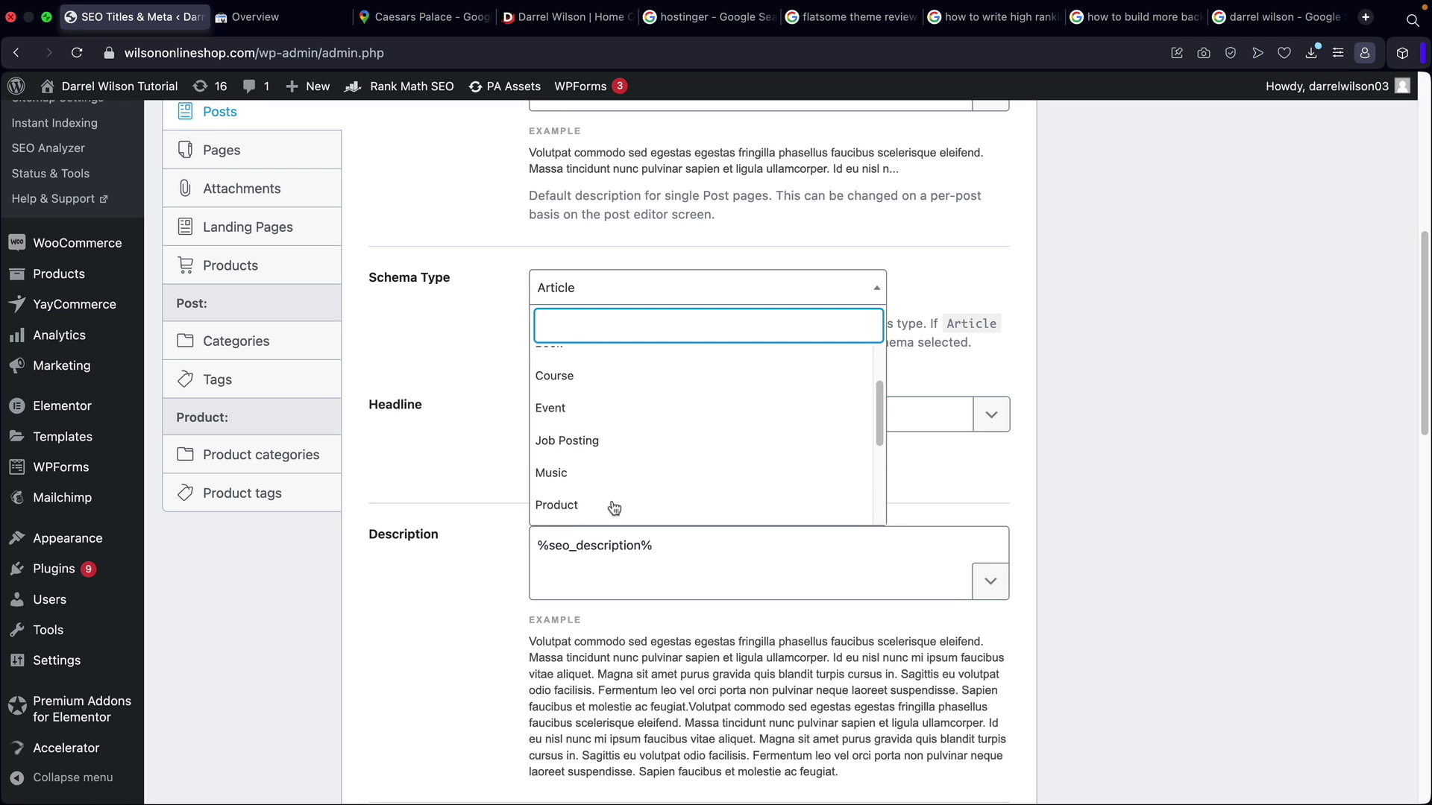
pyautogui.scroll(-8, 636, 384)
pyautogui.scroll(-2, 634, 404)
pyautogui.scroll(6, 589, 350)
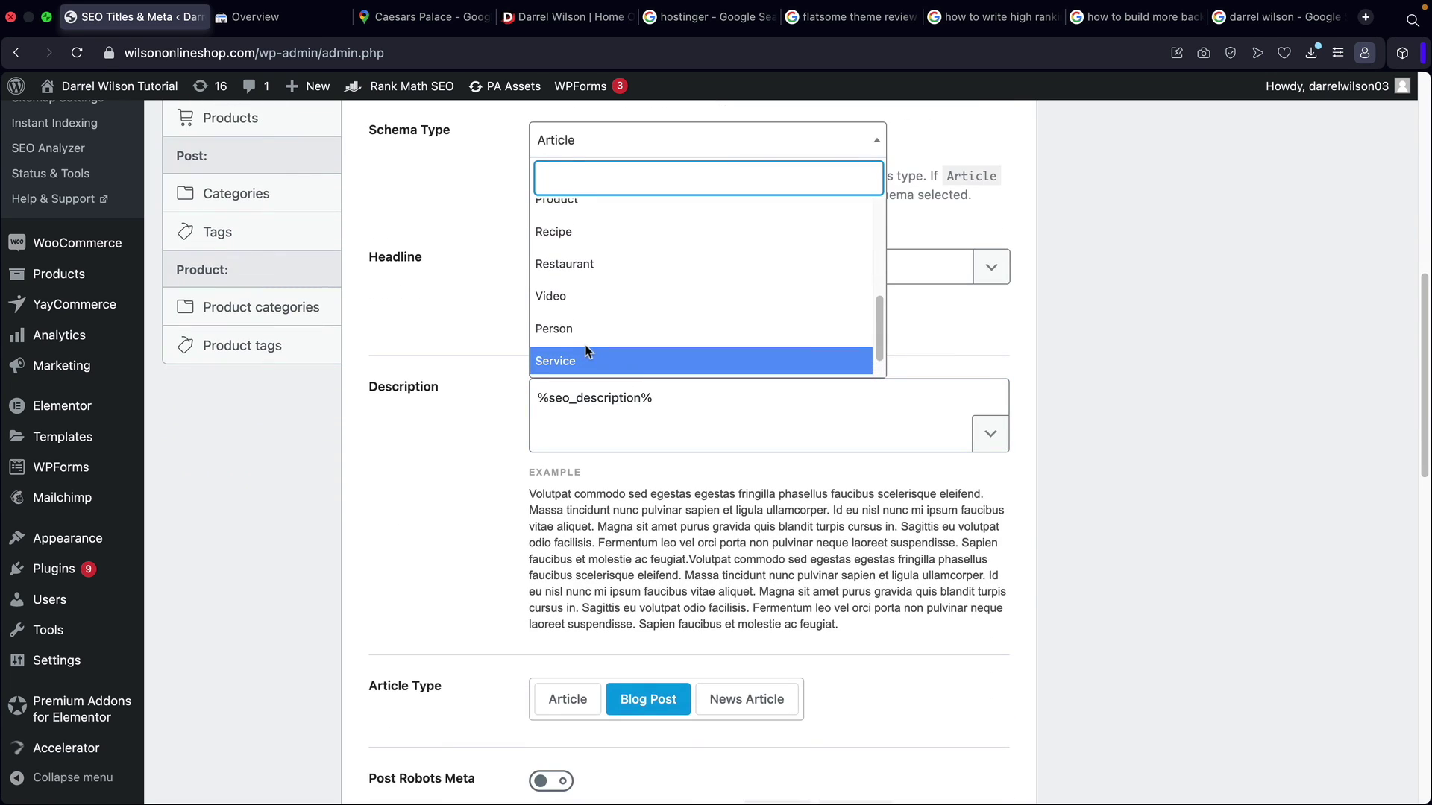
pyautogui.click(553, 245)
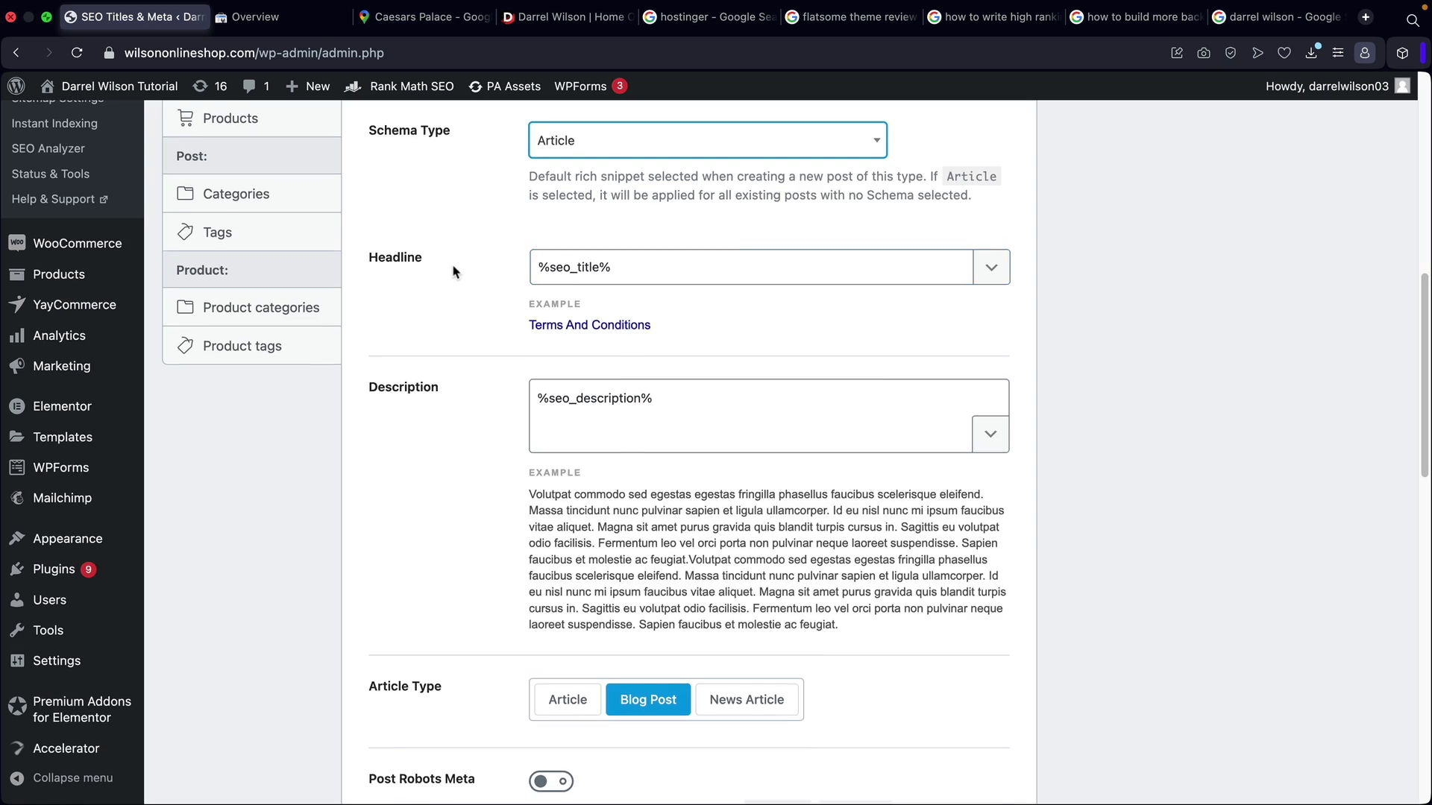
pyautogui.scroll(2, 596, 280)
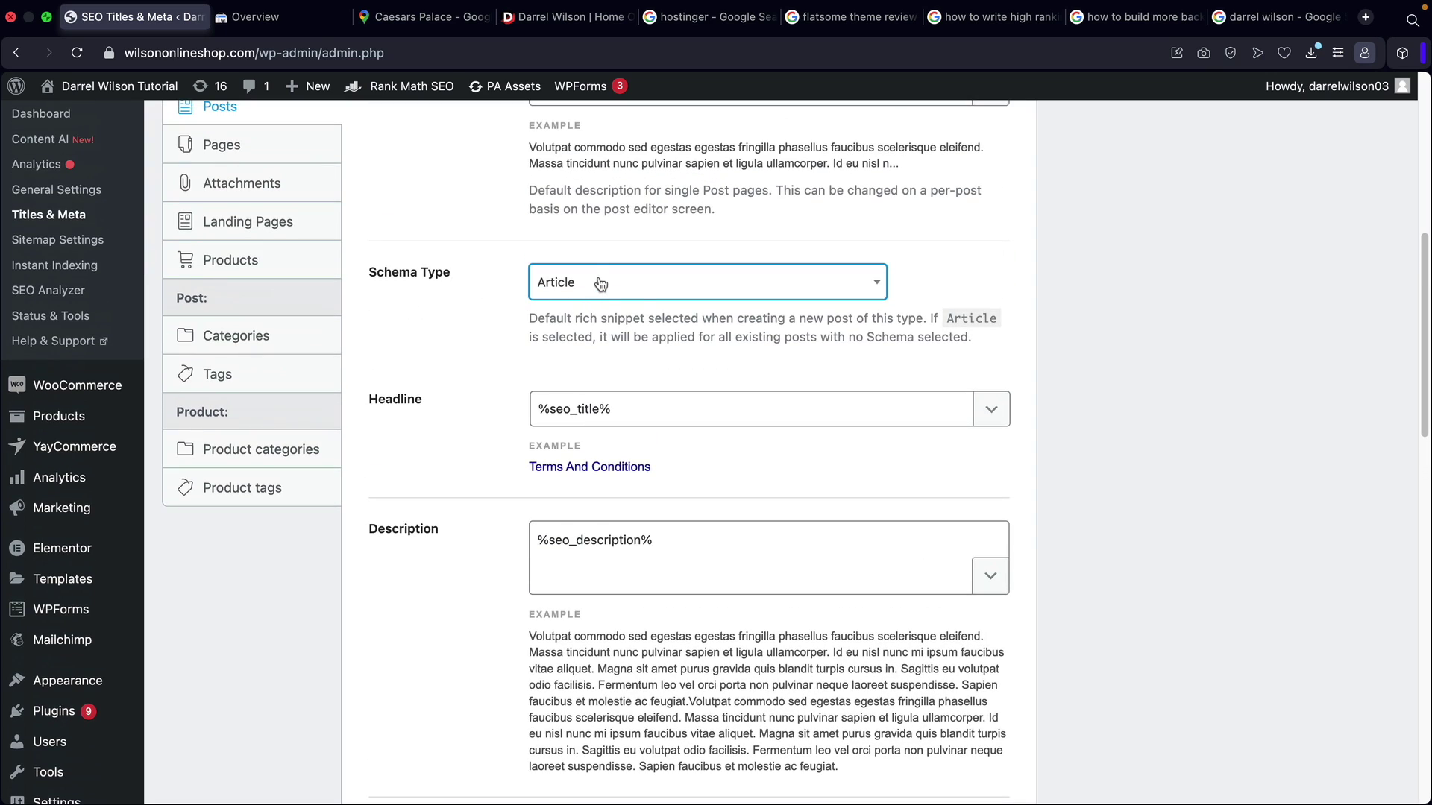
# Browse the full Schema Type list for posts again and choose Article.
pyautogui.click(599, 284)
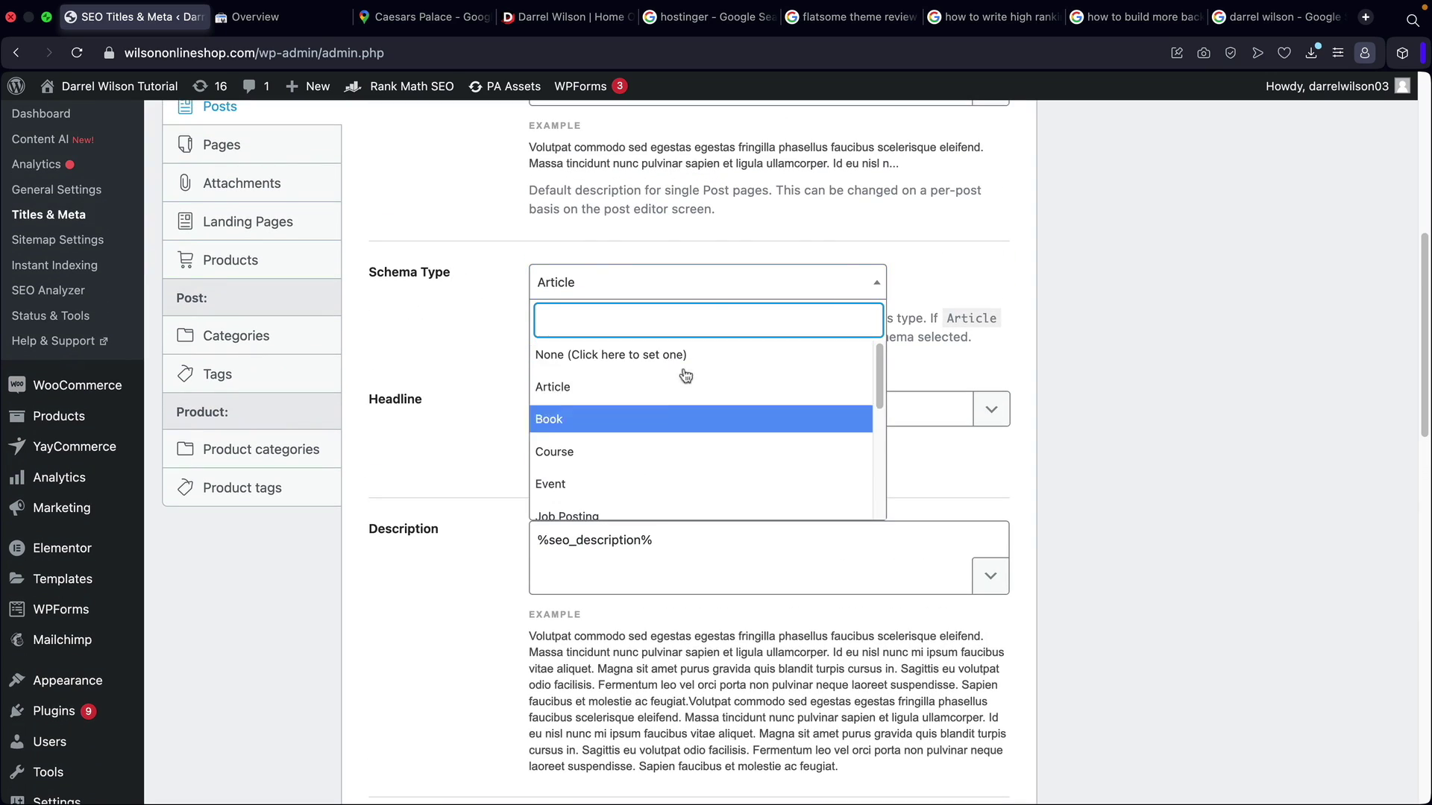
pyautogui.scroll(-5, 697, 391)
pyautogui.scroll(-4, 715, 410)
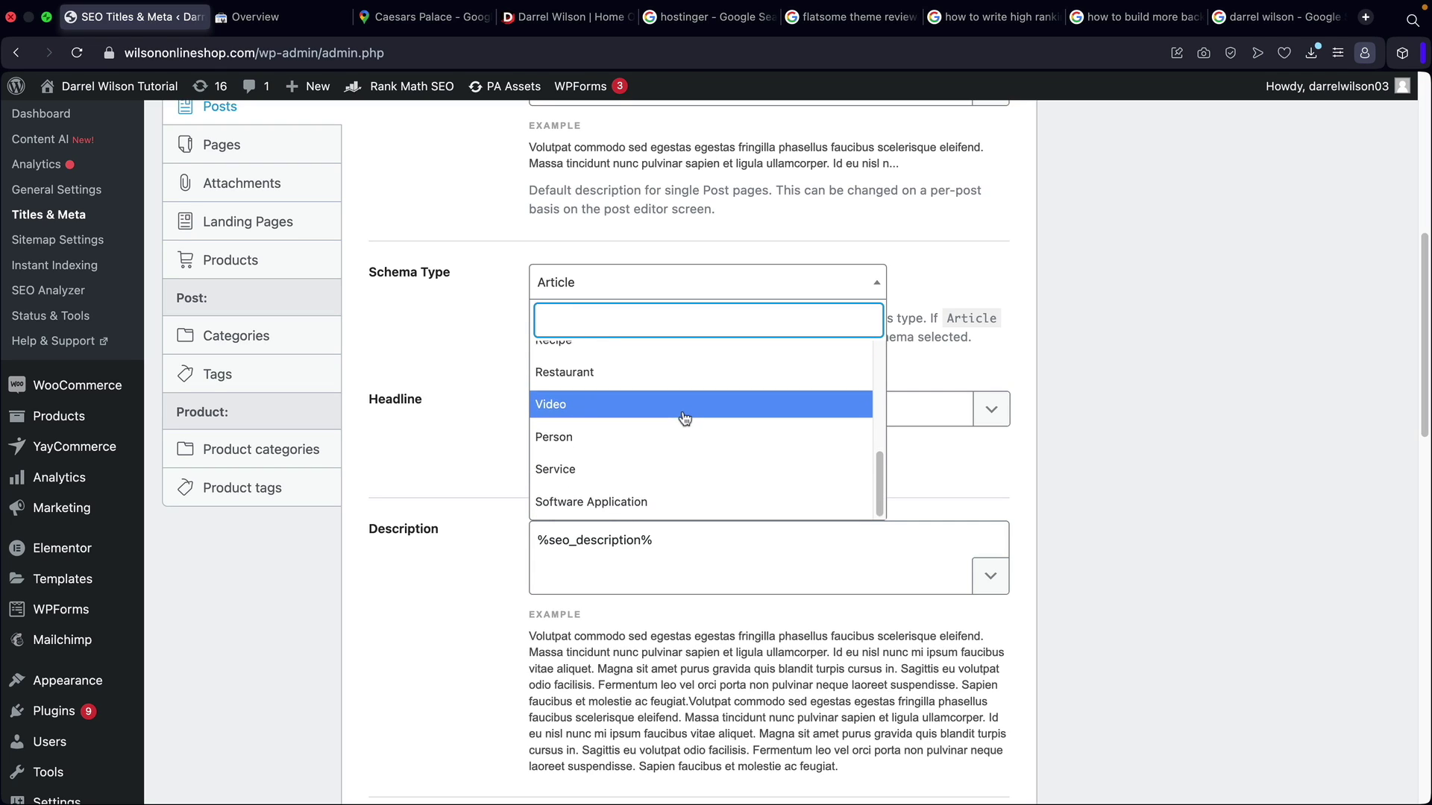
pyautogui.scroll(9, 685, 419)
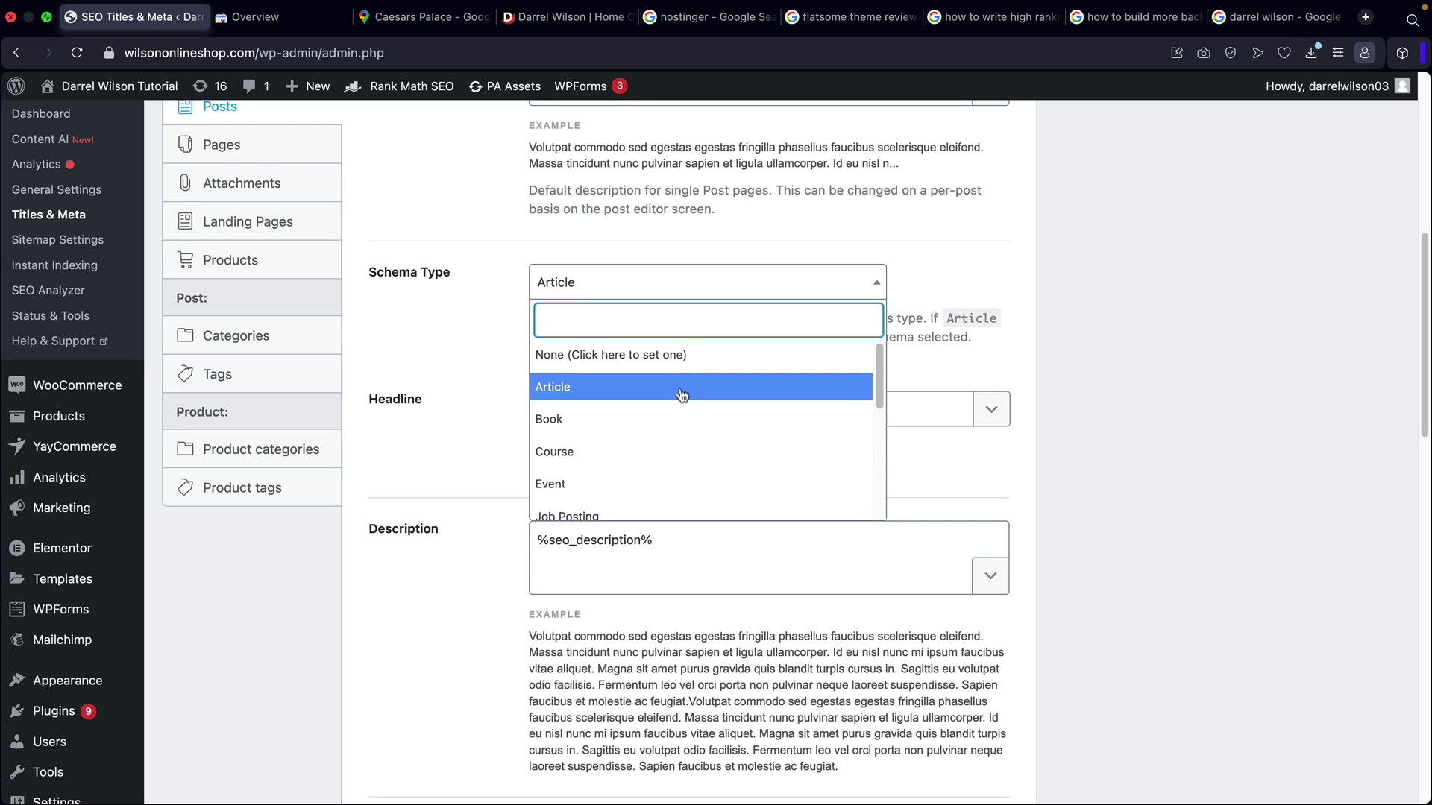
pyautogui.click(601, 388)
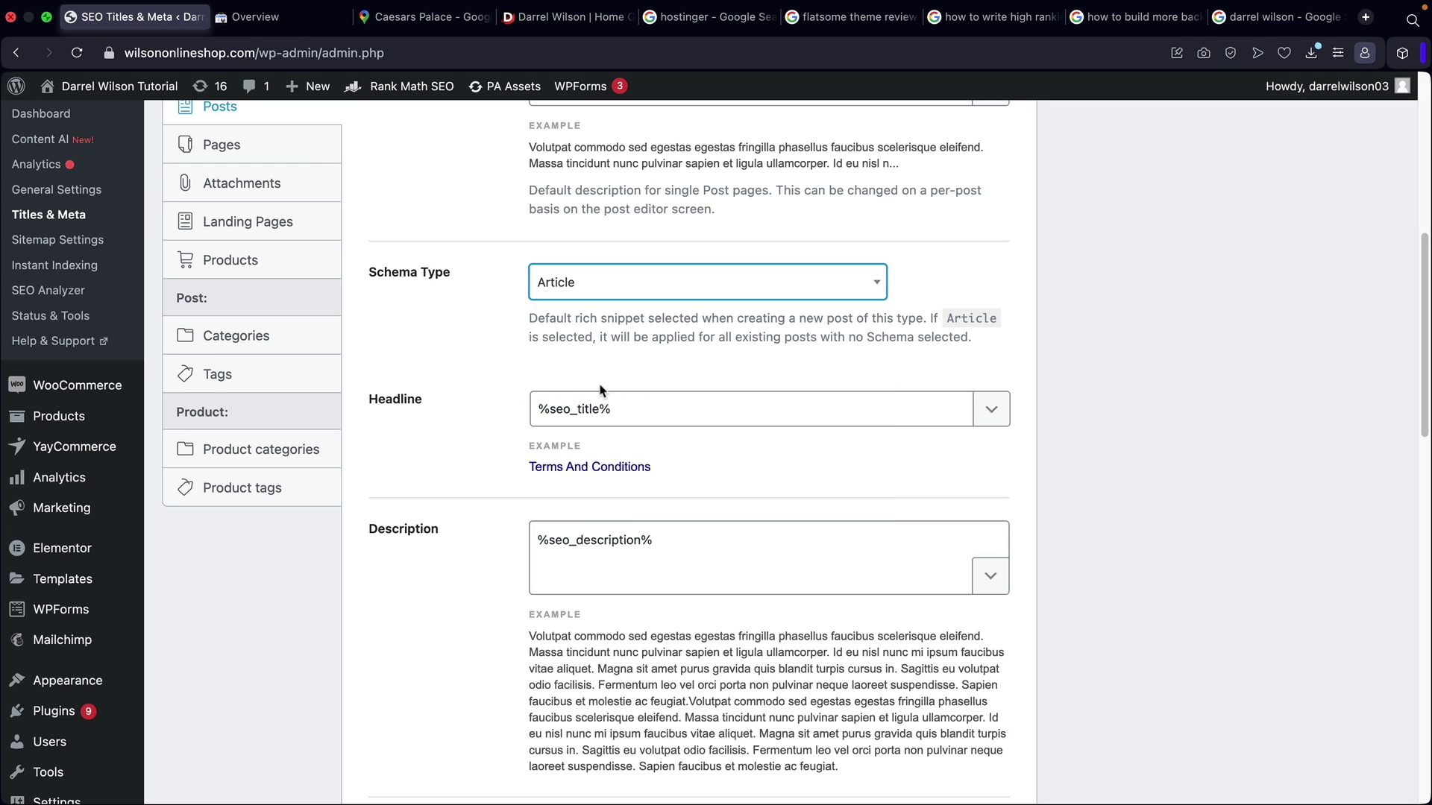
# Try the Blog Post and News Article options for the posts' Article Type and set it to Article.
pyautogui.scroll(-3, 867, 365)
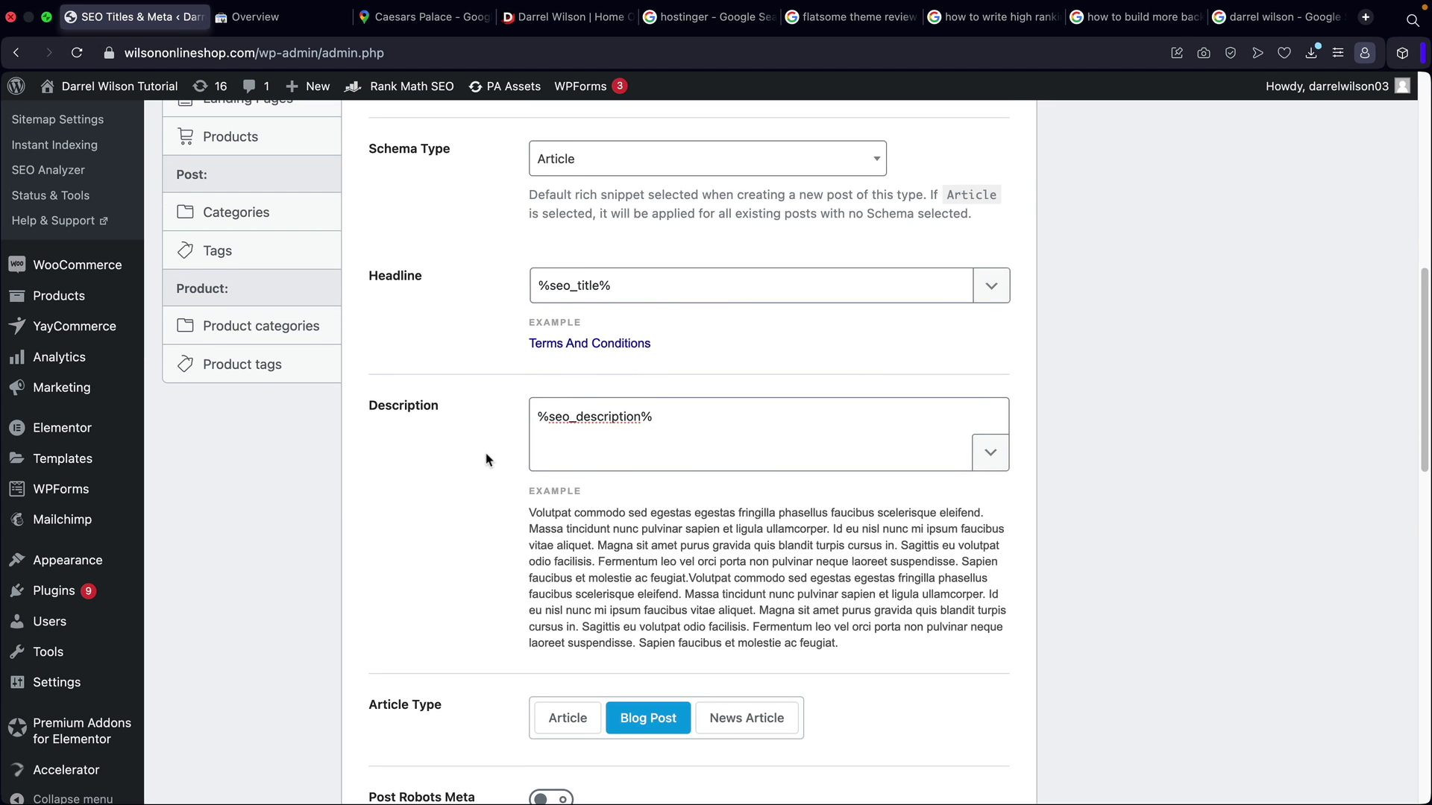
pyautogui.scroll(-10, 486, 459)
pyautogui.scroll(-1, 495, 447)
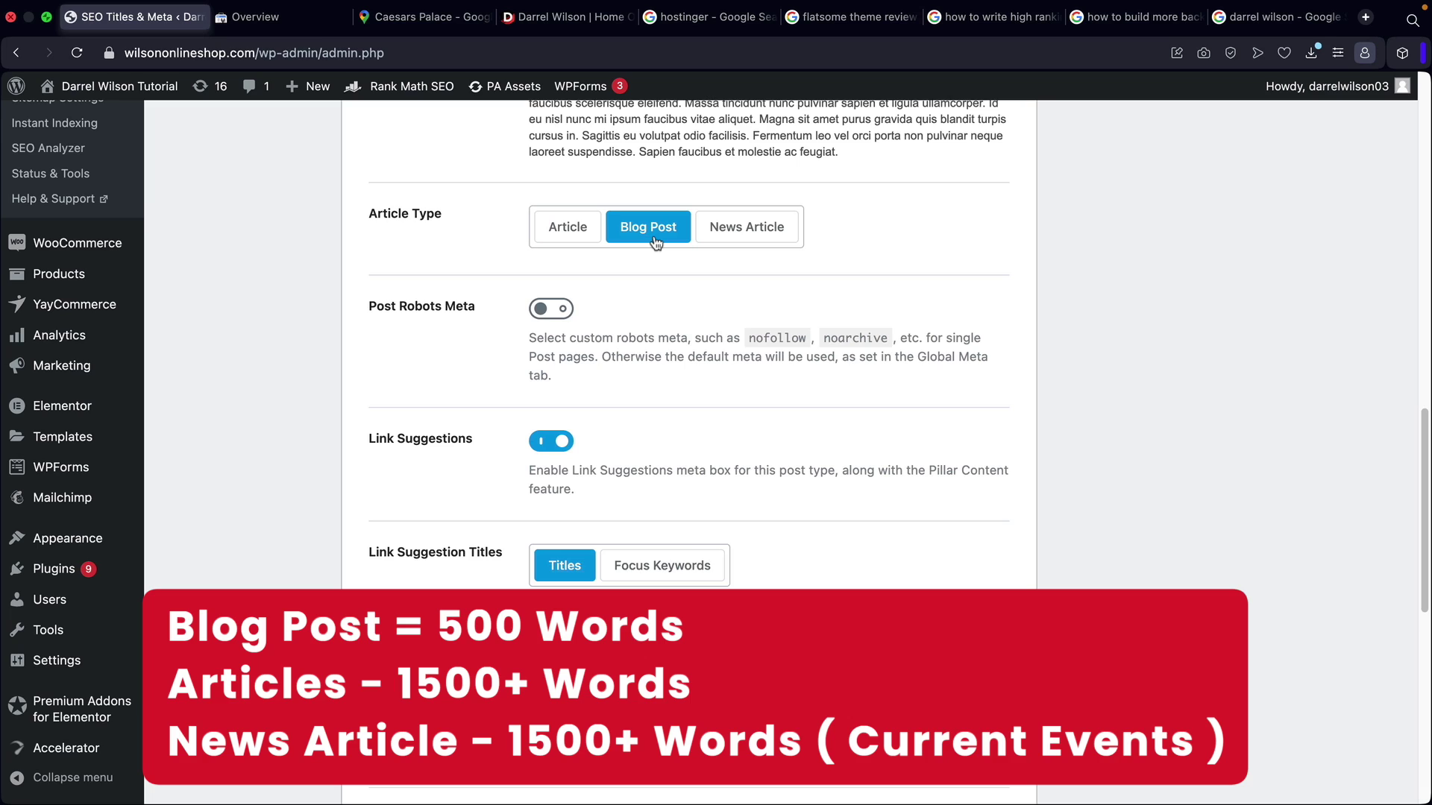
pyautogui.click(571, 230)
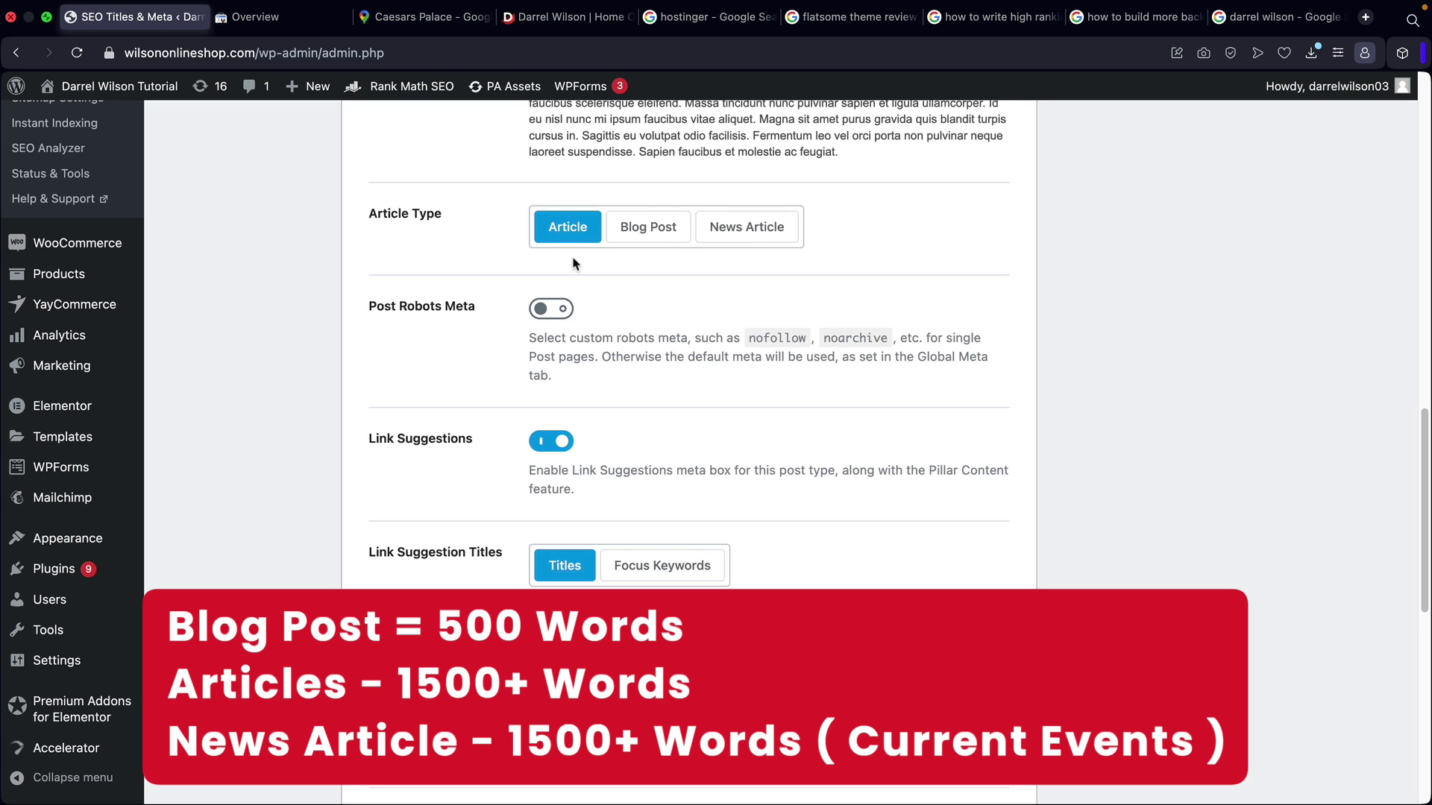
pyautogui.click(747, 230)
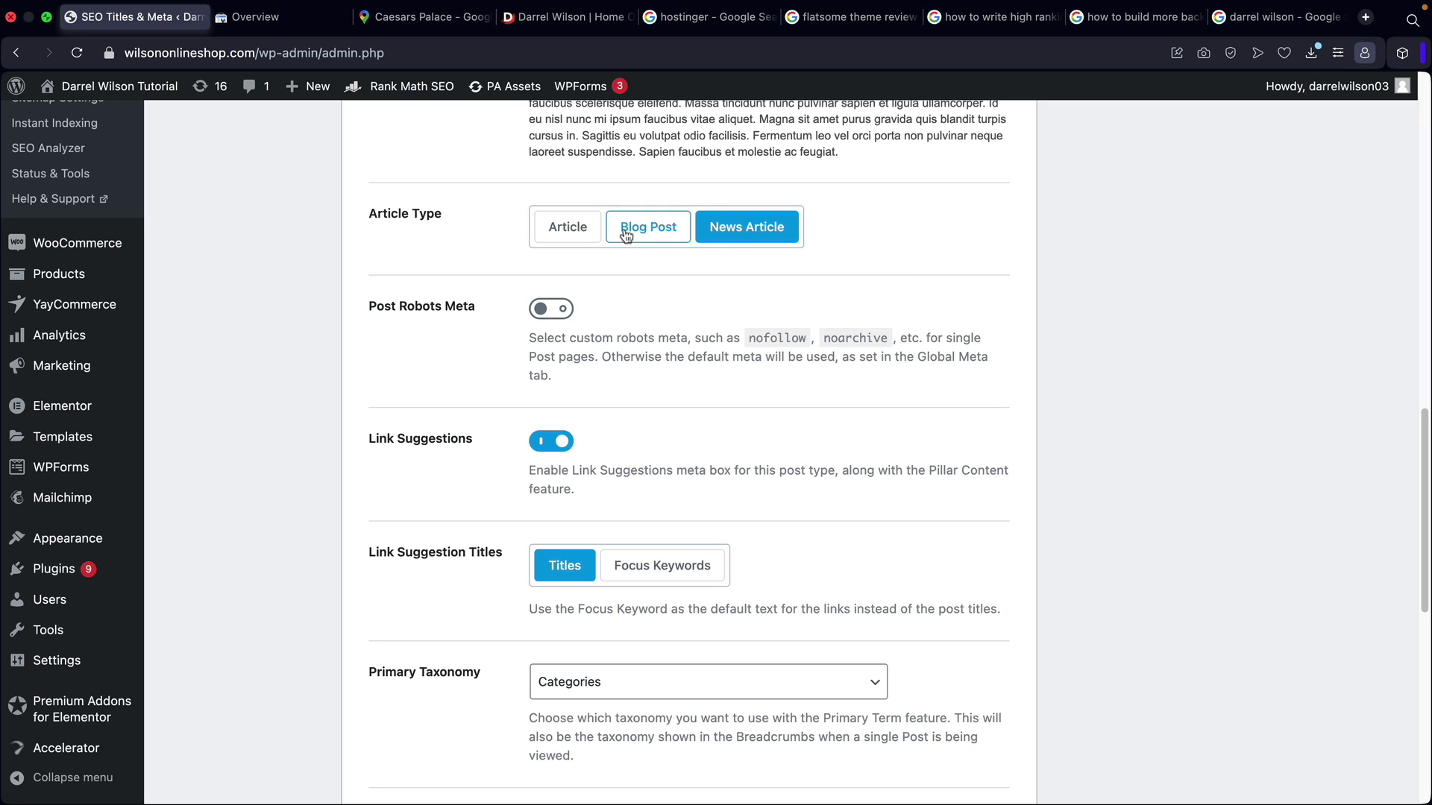
pyautogui.click(663, 243)
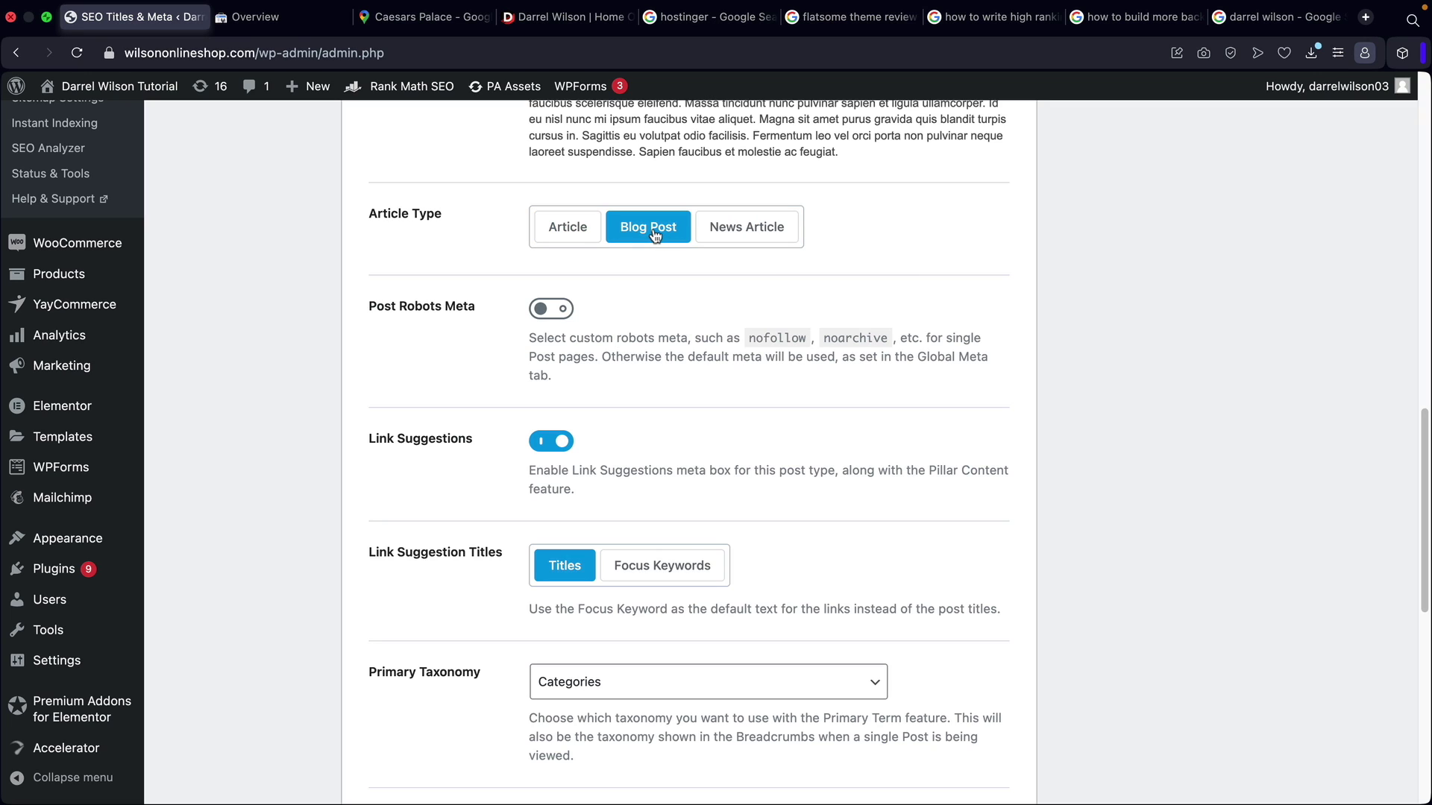
pyautogui.click(579, 238)
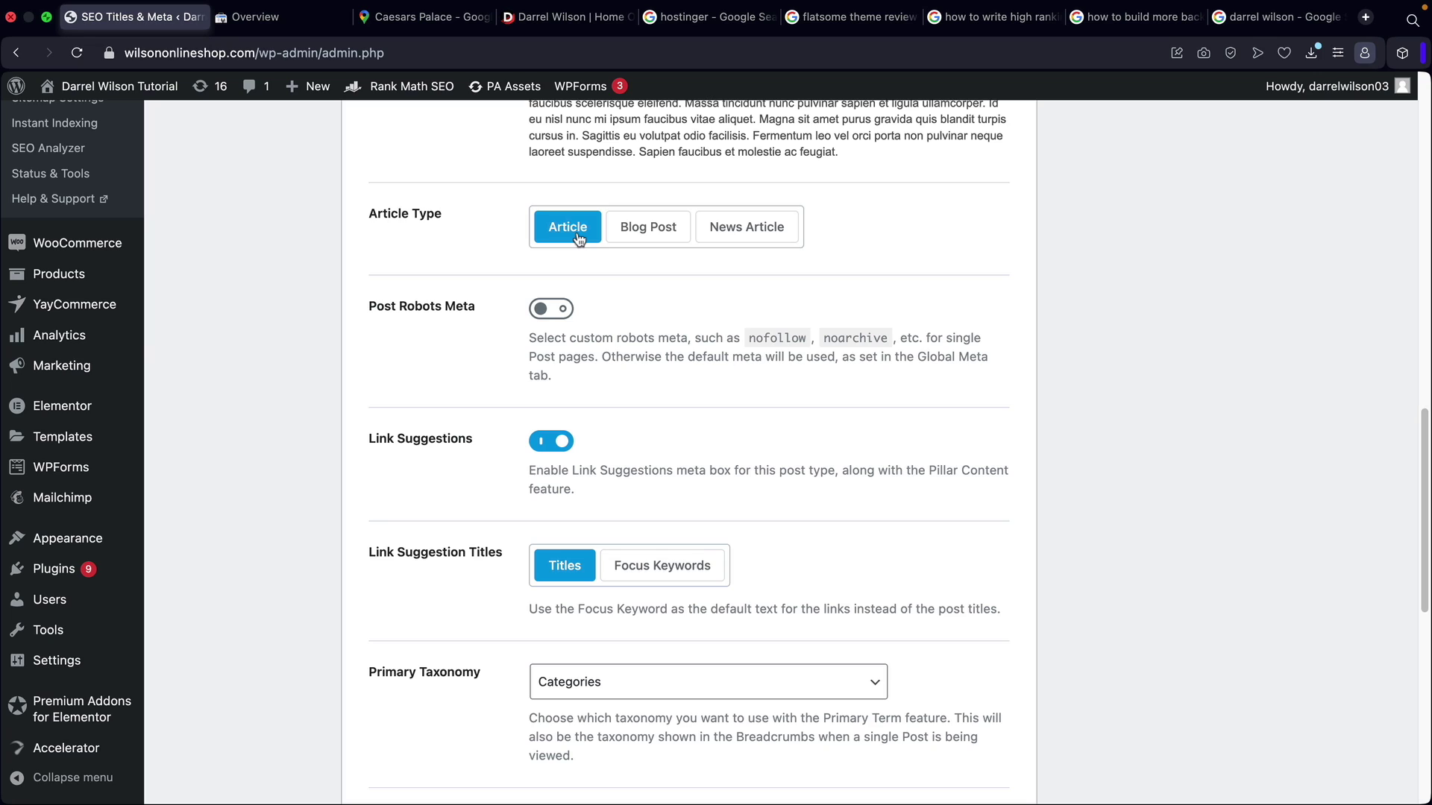
pyautogui.click(769, 238)
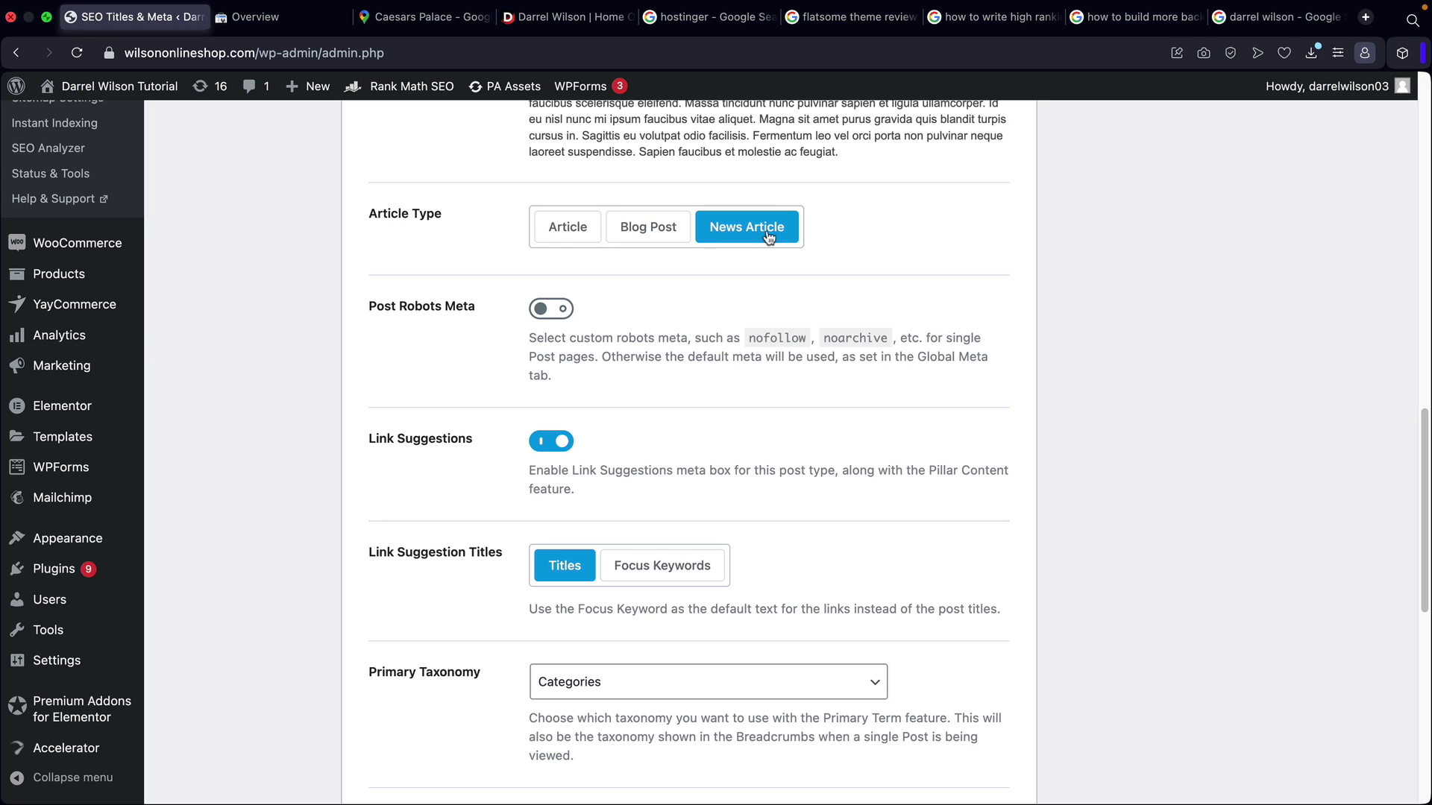
pyautogui.click(549, 234)
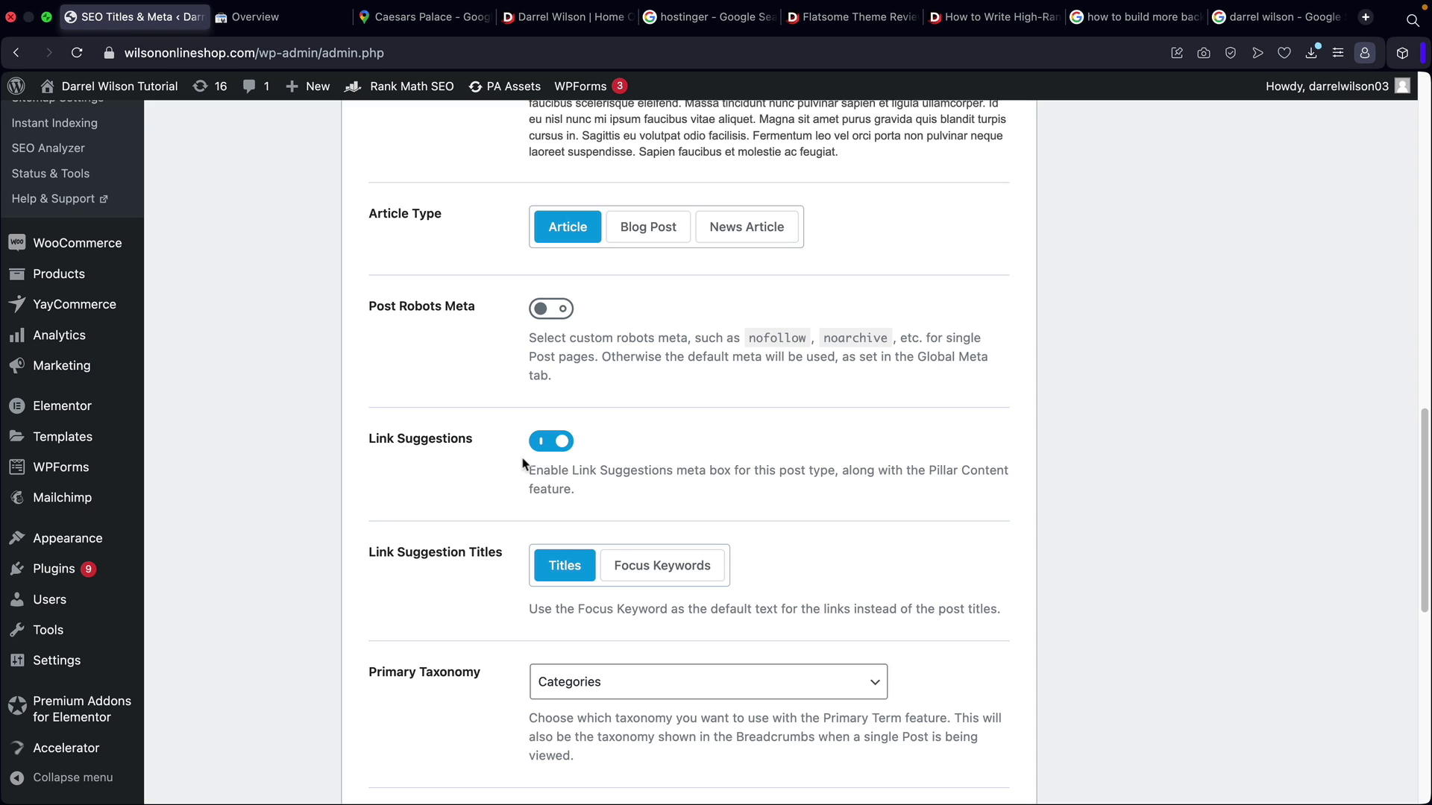
# Try Focus Keywords for the posts' Link Suggestion Titles and switch the option back to Titles.
pyautogui.scroll(-5, 524, 463)
pyautogui.moveTo(504, 351); pyautogui.dragTo(365, 356)
pyautogui.click(342, 358)
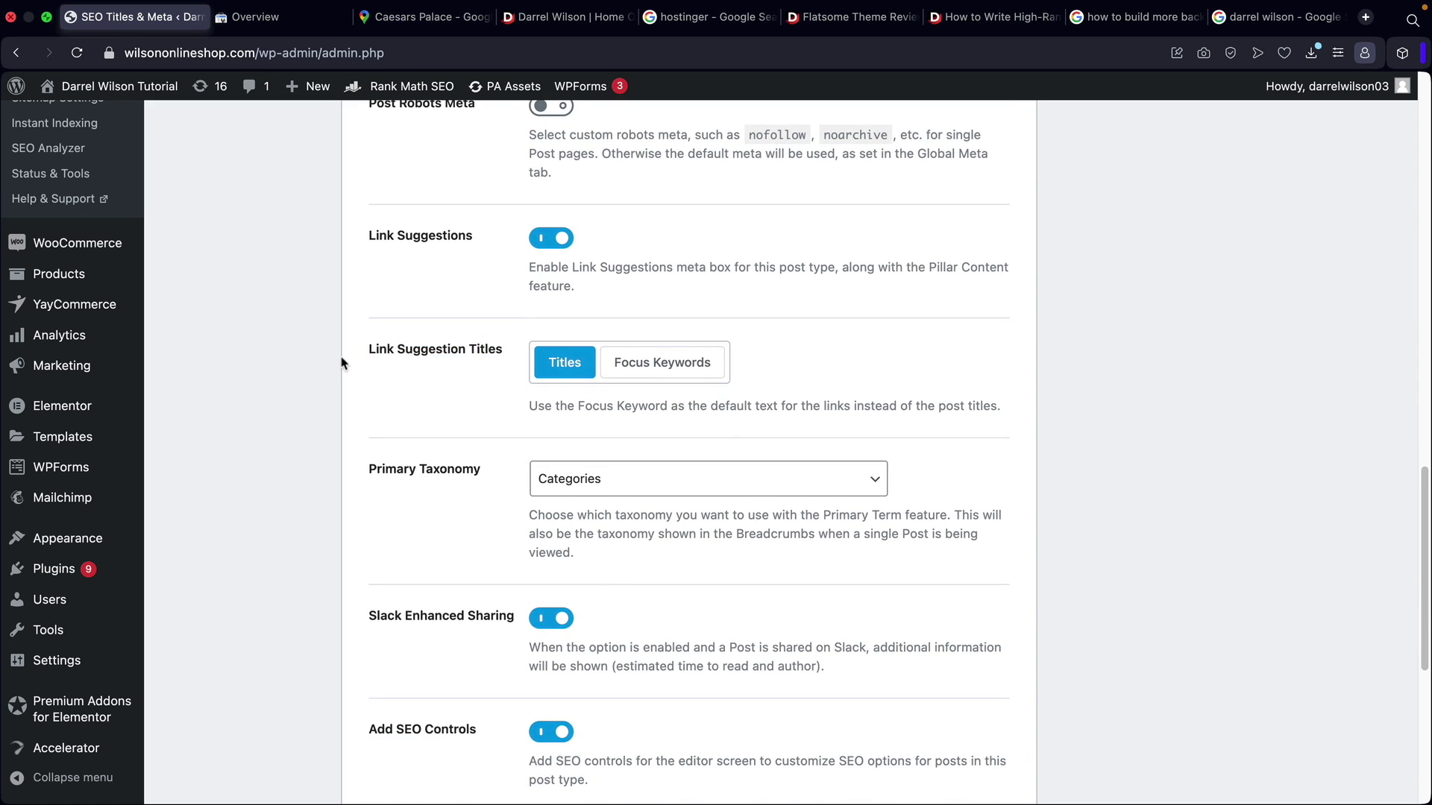
pyautogui.click(640, 367)
pyautogui.click(567, 372)
# Review the remaining post options, keep Bulk Editing set to Enabled, and save the Posts settings.
pyautogui.scroll(-5, 557, 371)
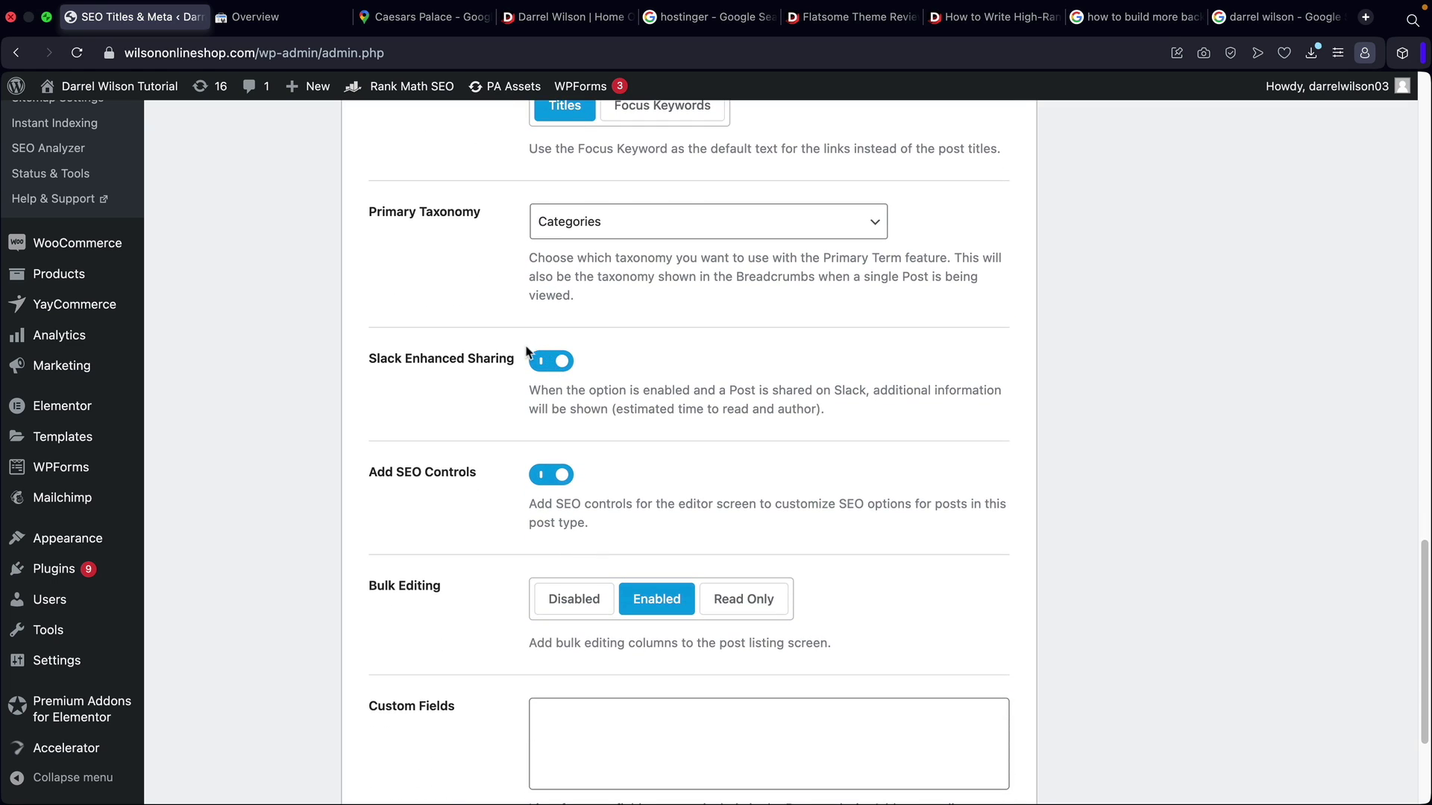
pyautogui.scroll(-2, 445, 408)
pyautogui.scroll(-3, 445, 411)
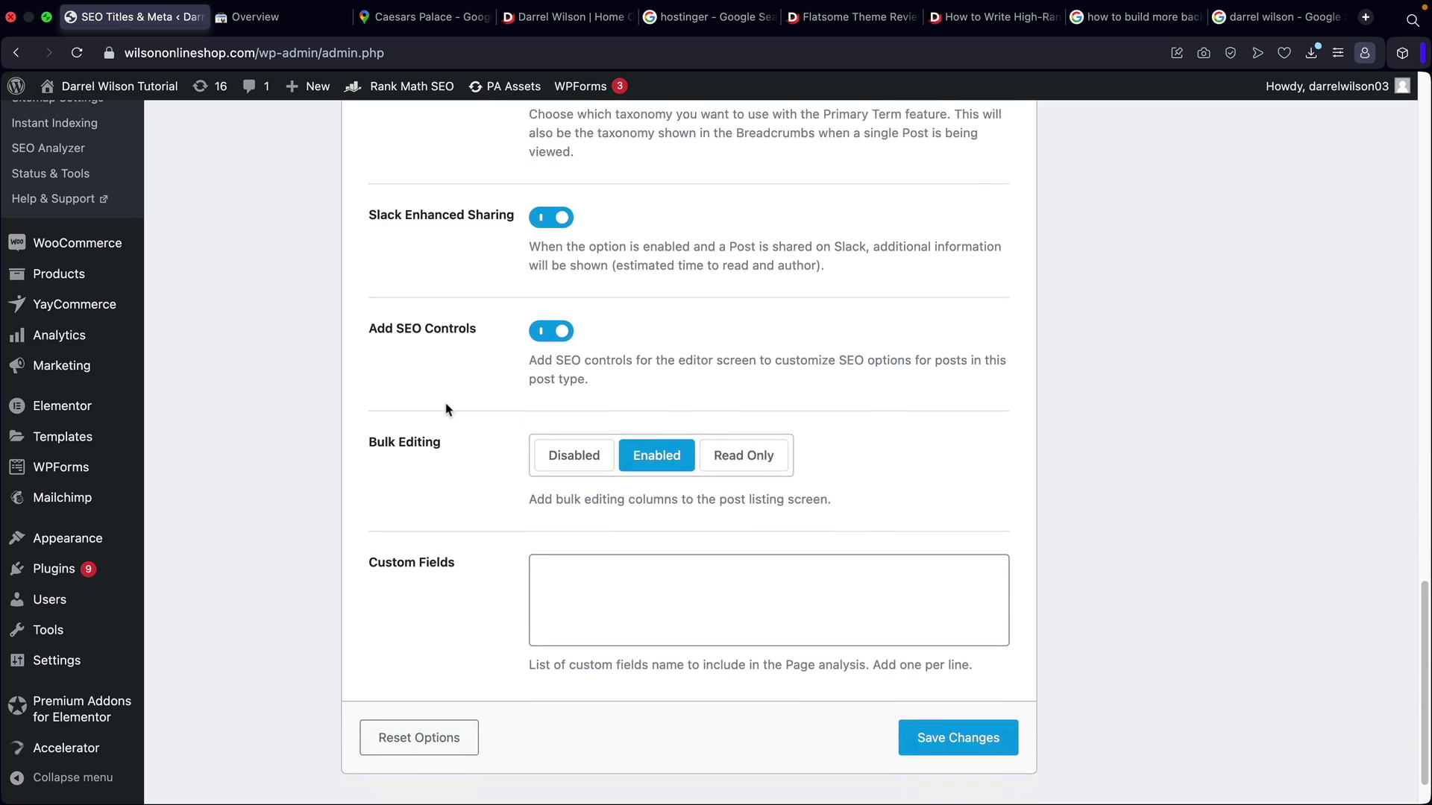
pyautogui.moveTo(456, 390); pyautogui.dragTo(369, 388)
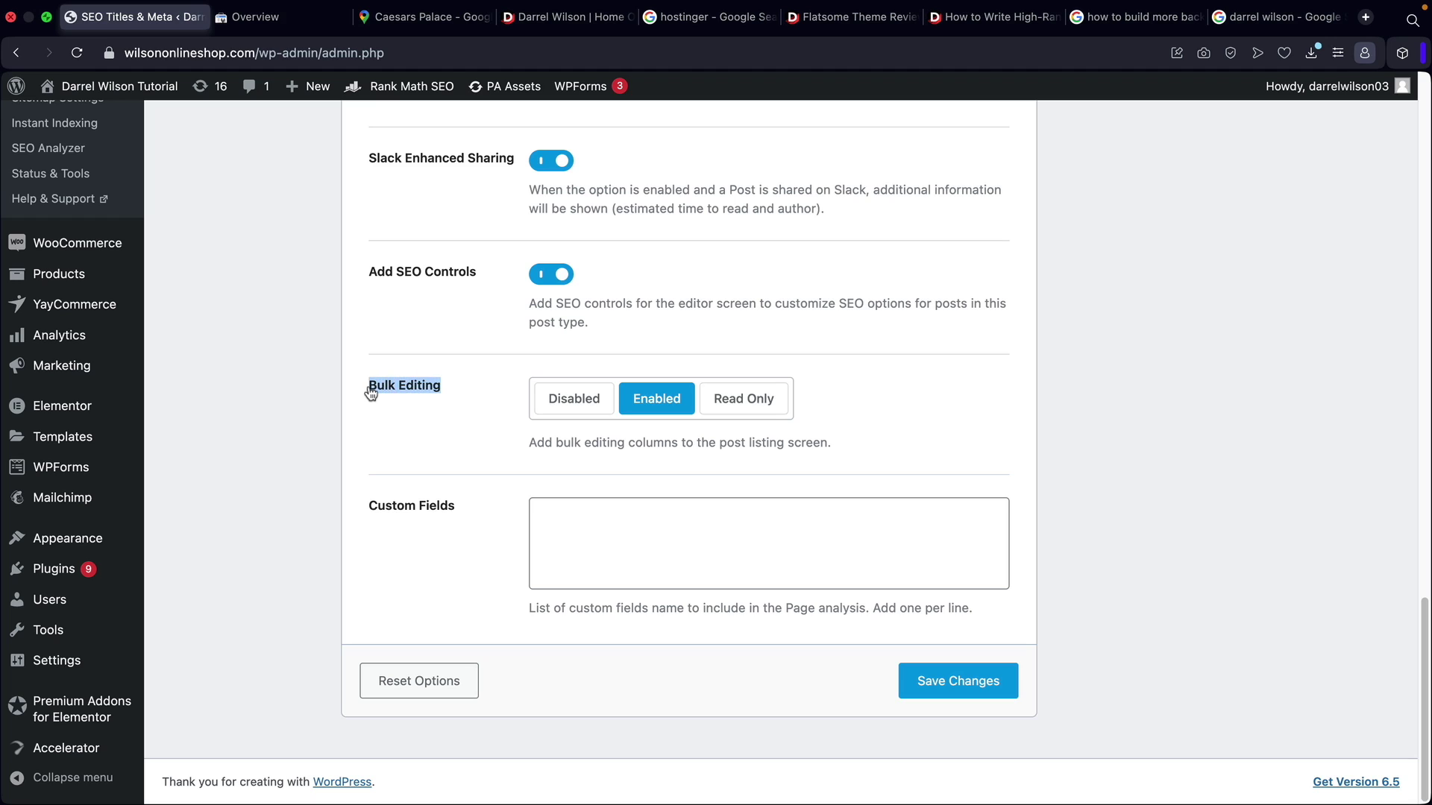
pyautogui.click(669, 405)
pyautogui.moveTo(537, 447); pyautogui.dragTo(835, 456)
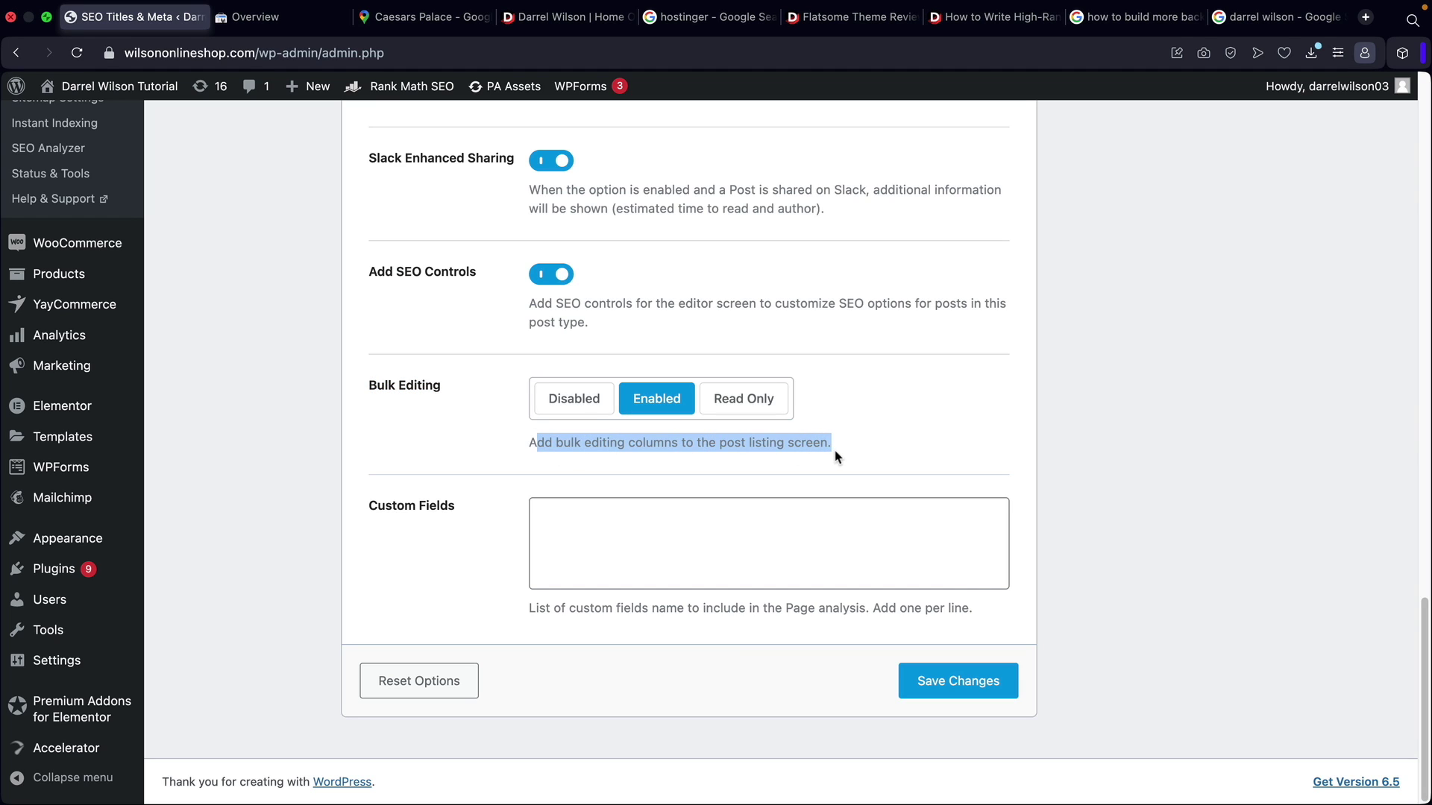
pyautogui.click(484, 414)
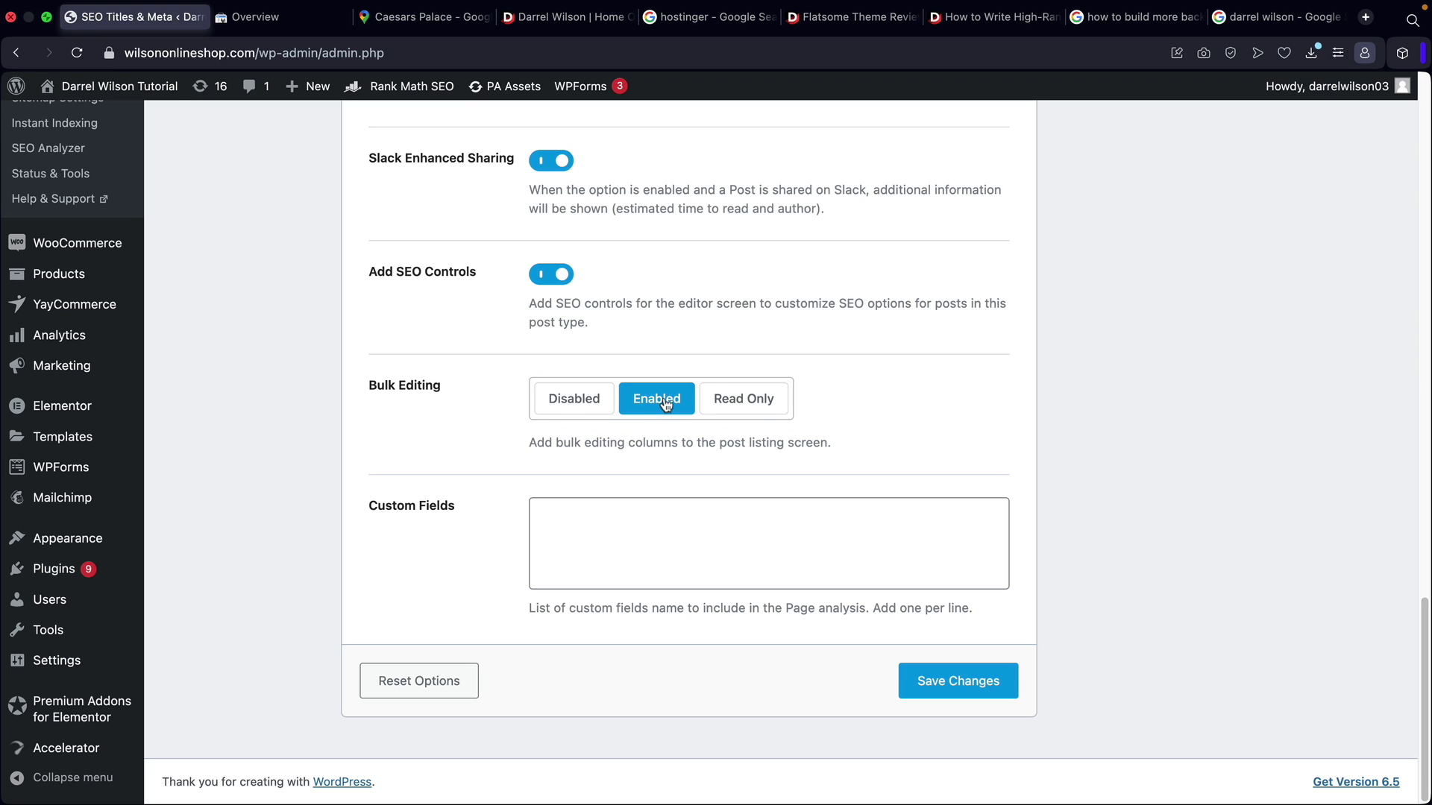
pyautogui.click(987, 693)
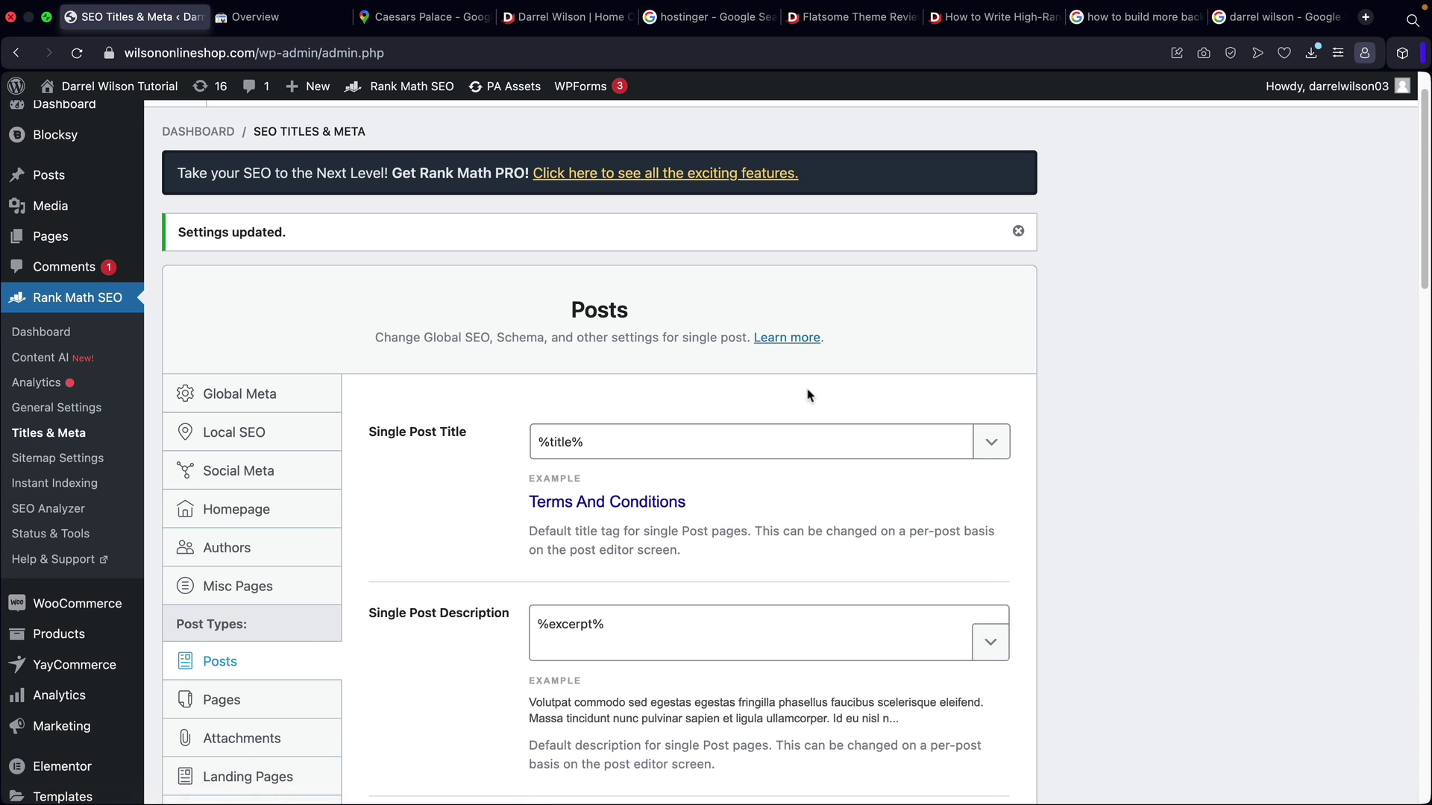
# Open the Titles & Meta settings for the Pages post type.
pyautogui.doubleClick(587, 302)
pyautogui.scroll(-5, 584, 361)
pyautogui.click(340, 396)
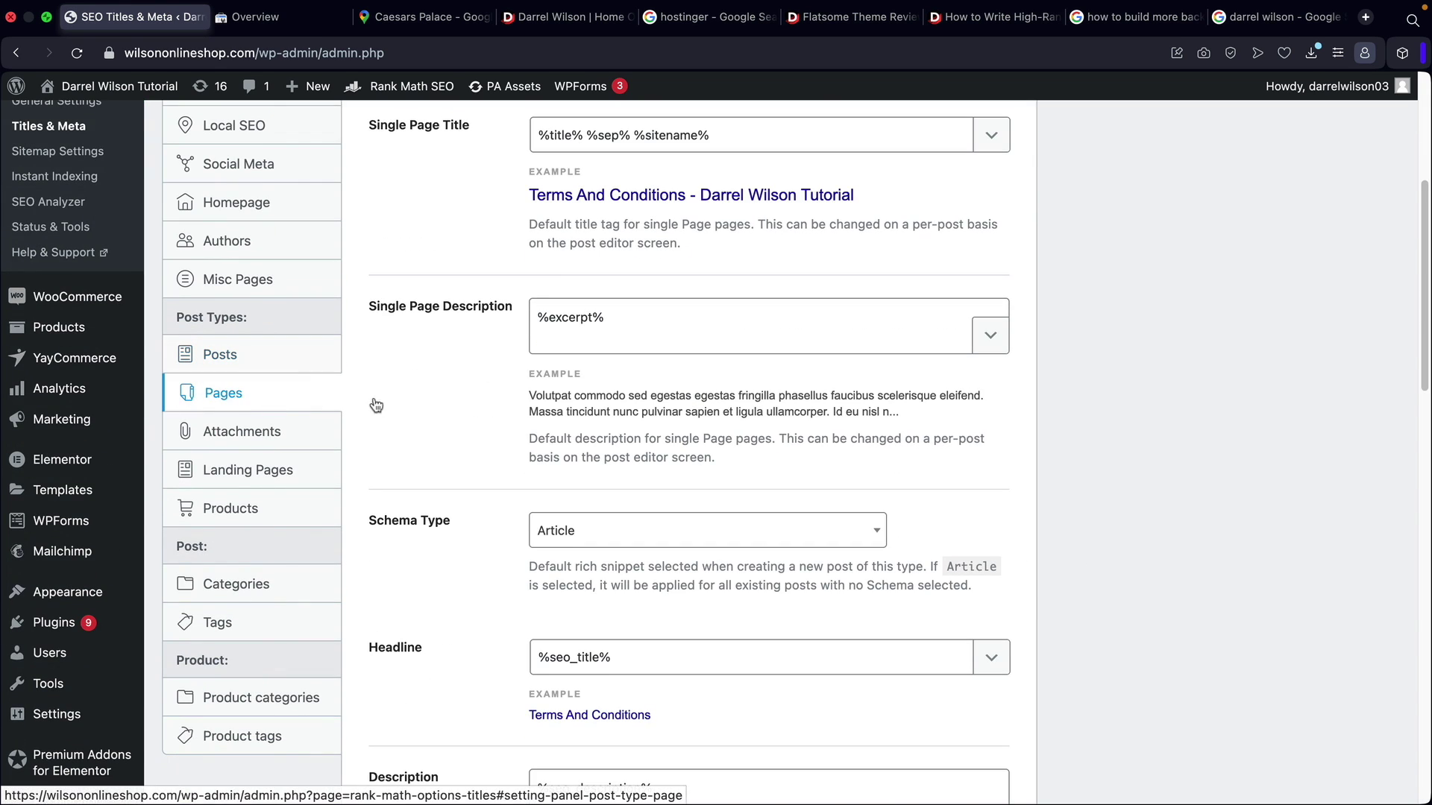
pyautogui.scroll(1, 436, 417)
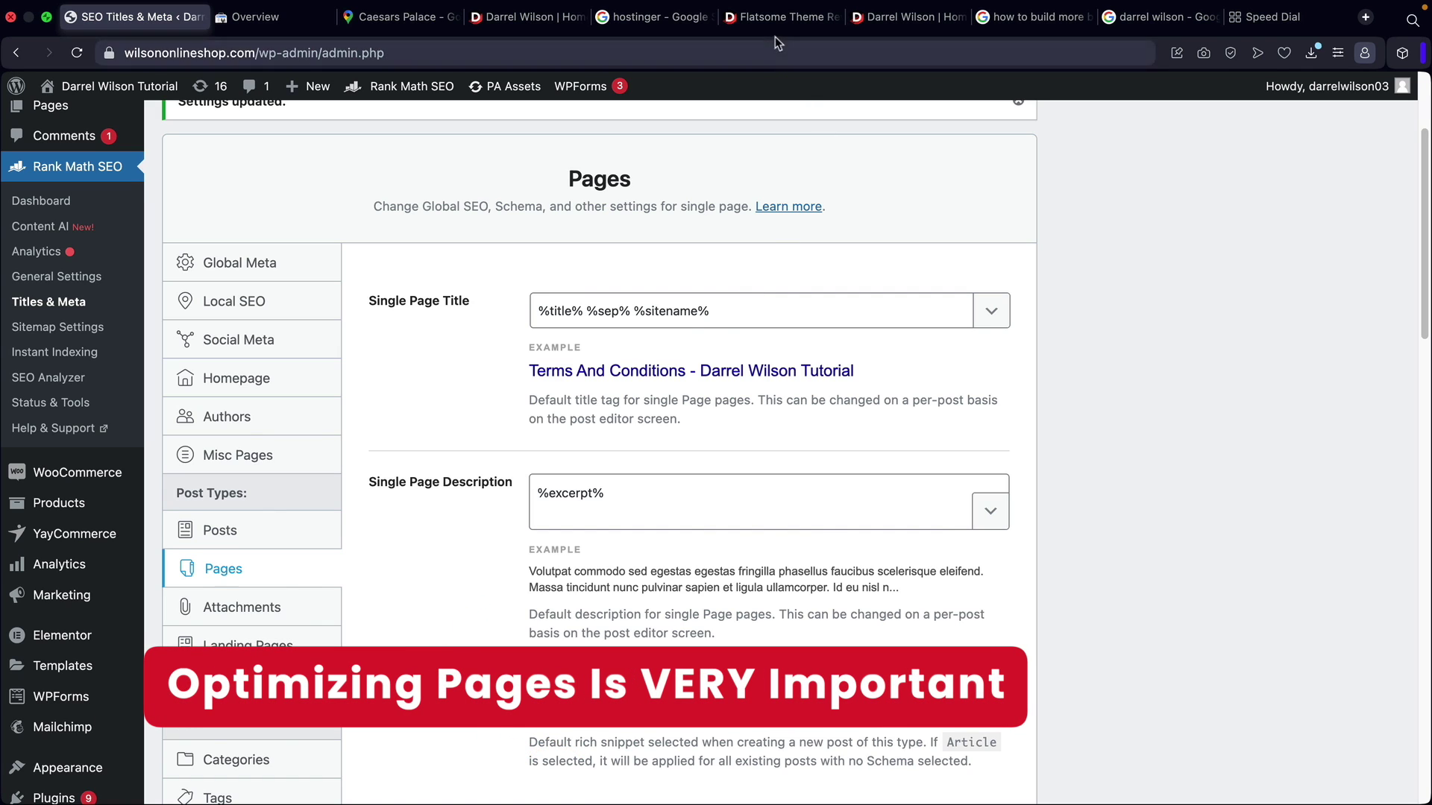
# View the Flatsome theme review as an example of a post and the darrelwilson.com homepage as an example of a page.
pyautogui.click(775, 18)
pyautogui.scroll(-1, 768, 455)
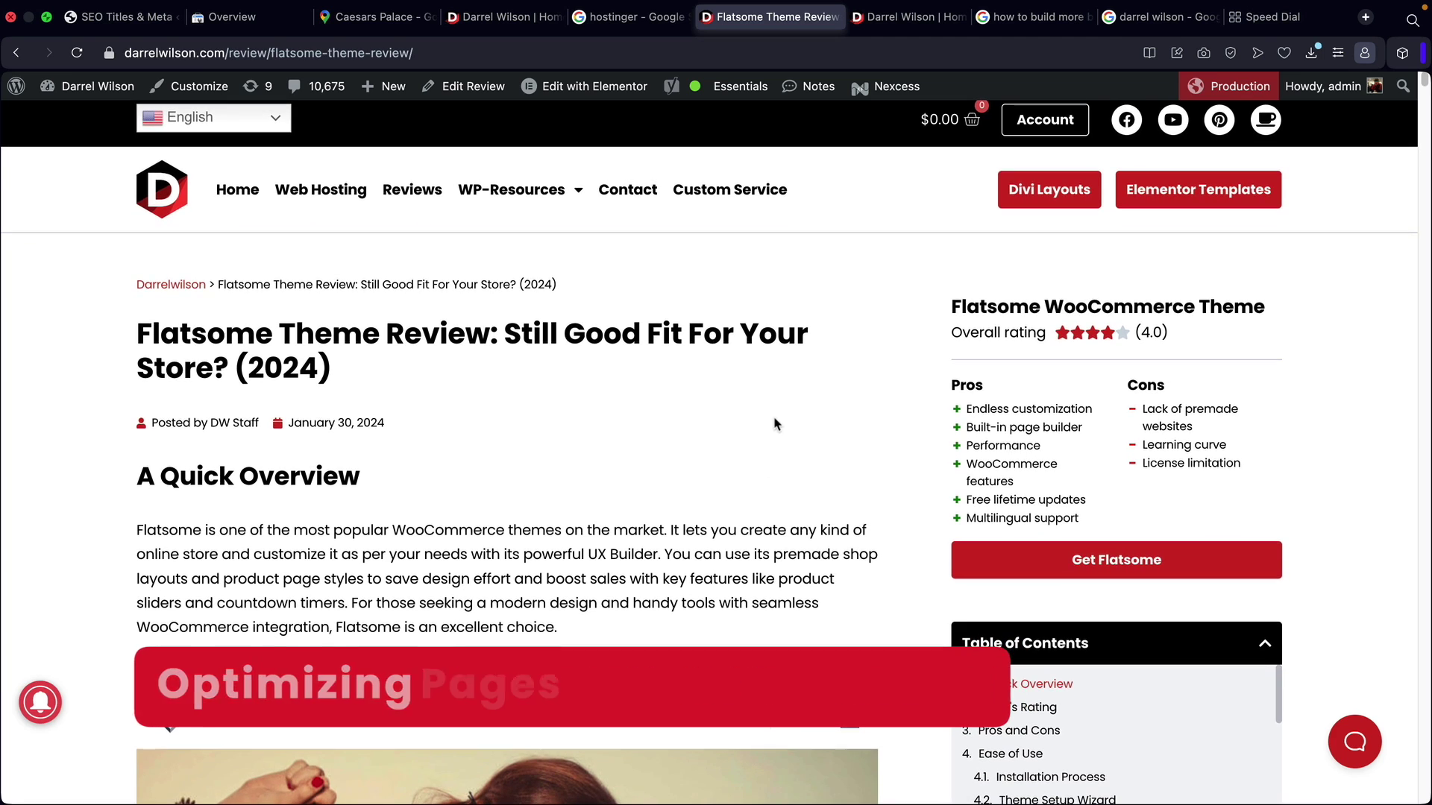
pyautogui.scroll(-1, 823, 590)
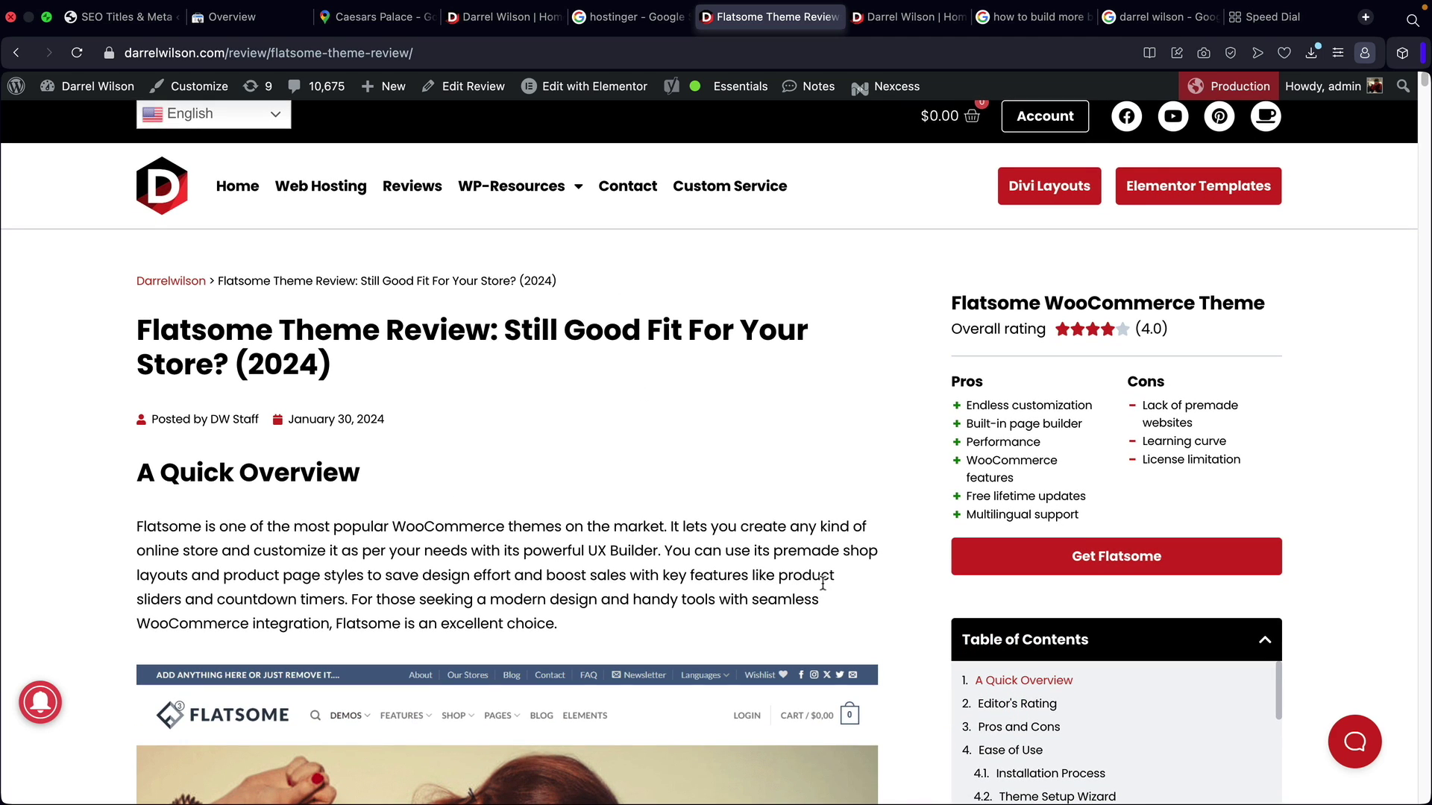
pyautogui.scroll(-10, 823, 582)
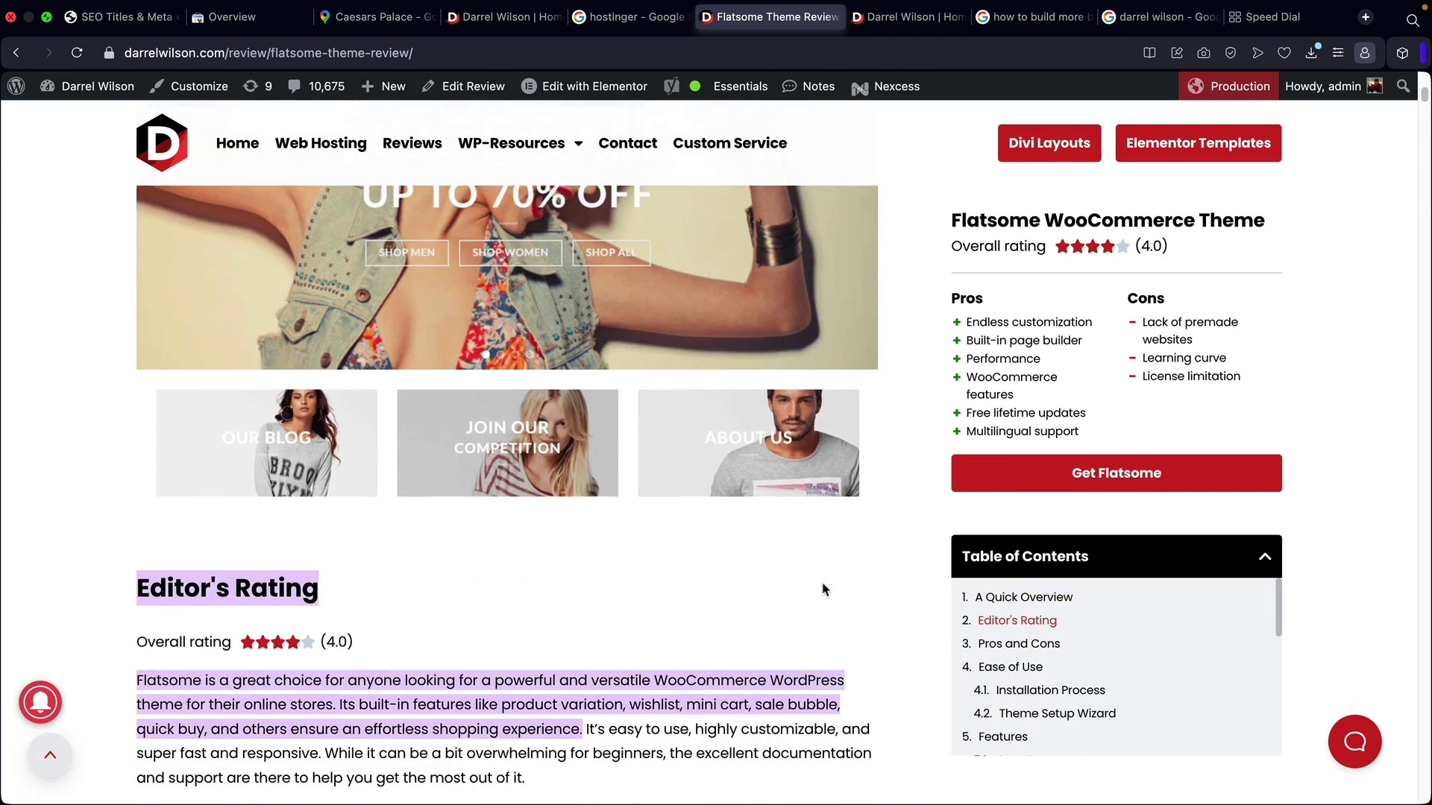
pyautogui.scroll(-1, 823, 590)
pyautogui.scroll(15, 900, 630)
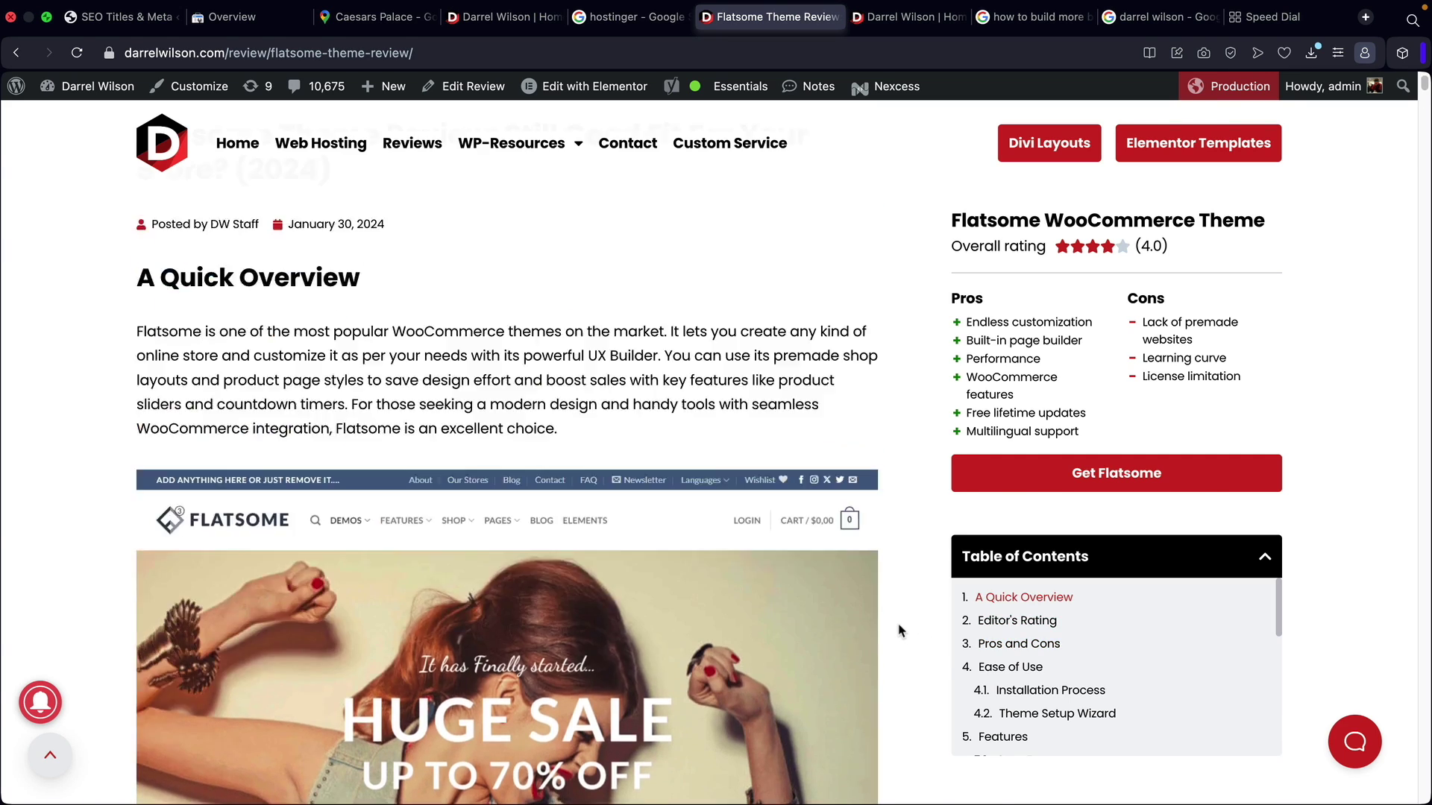
pyautogui.click(883, 23)
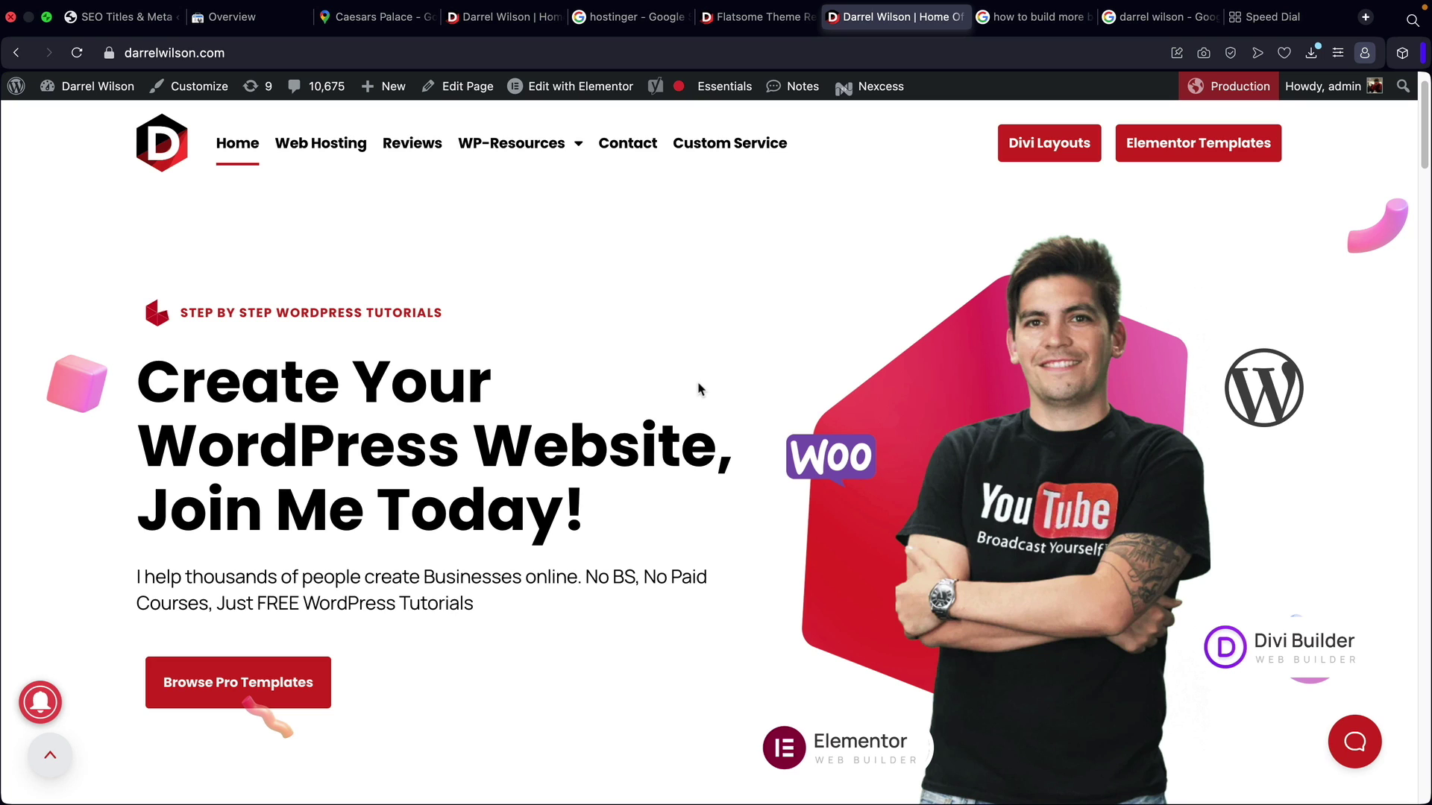
# Examine how the Hostinger and darrelwilson.com homepage titles are written in their Google search results.
pyautogui.click(626, 23)
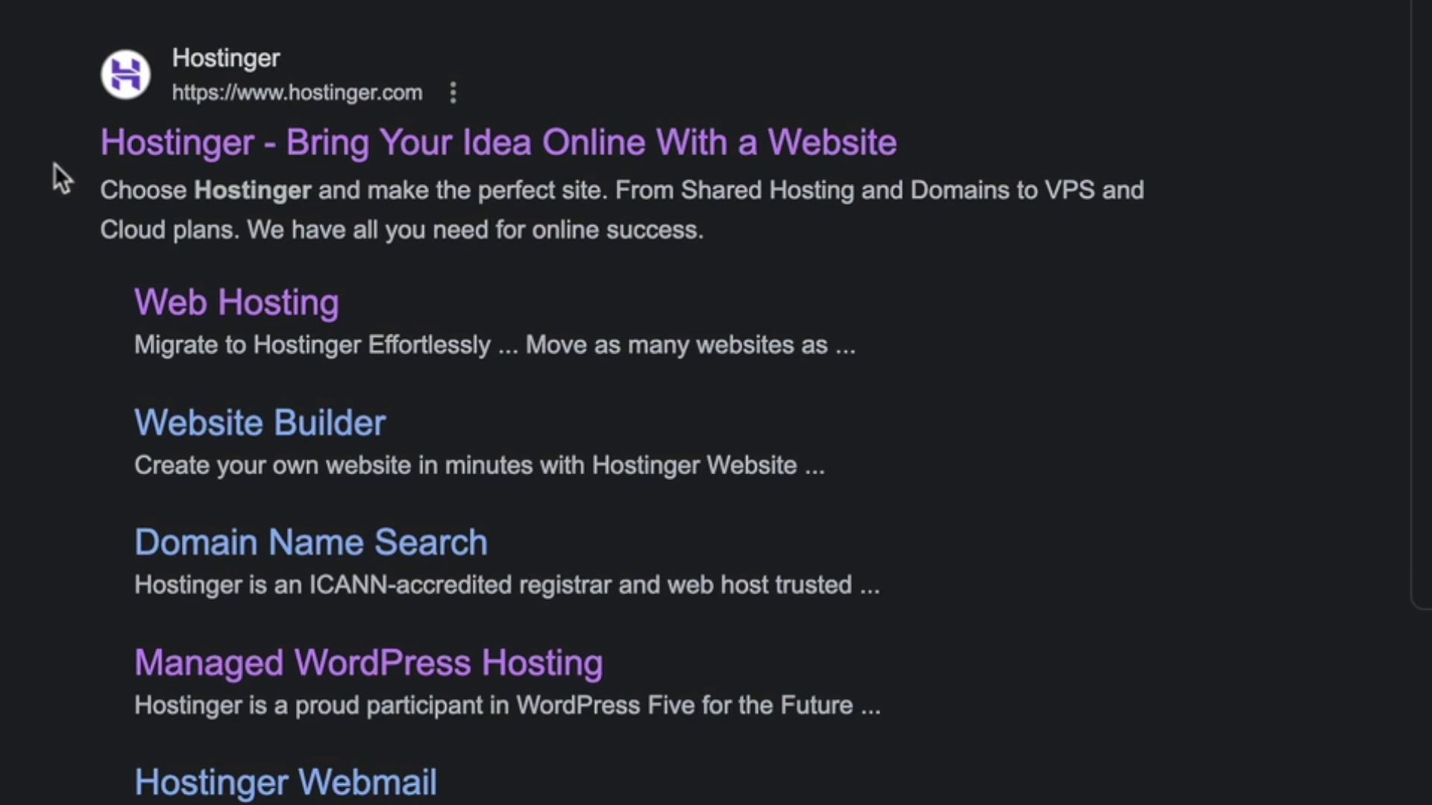
pyautogui.moveTo(54, 151); pyautogui.dragTo(990, 157)
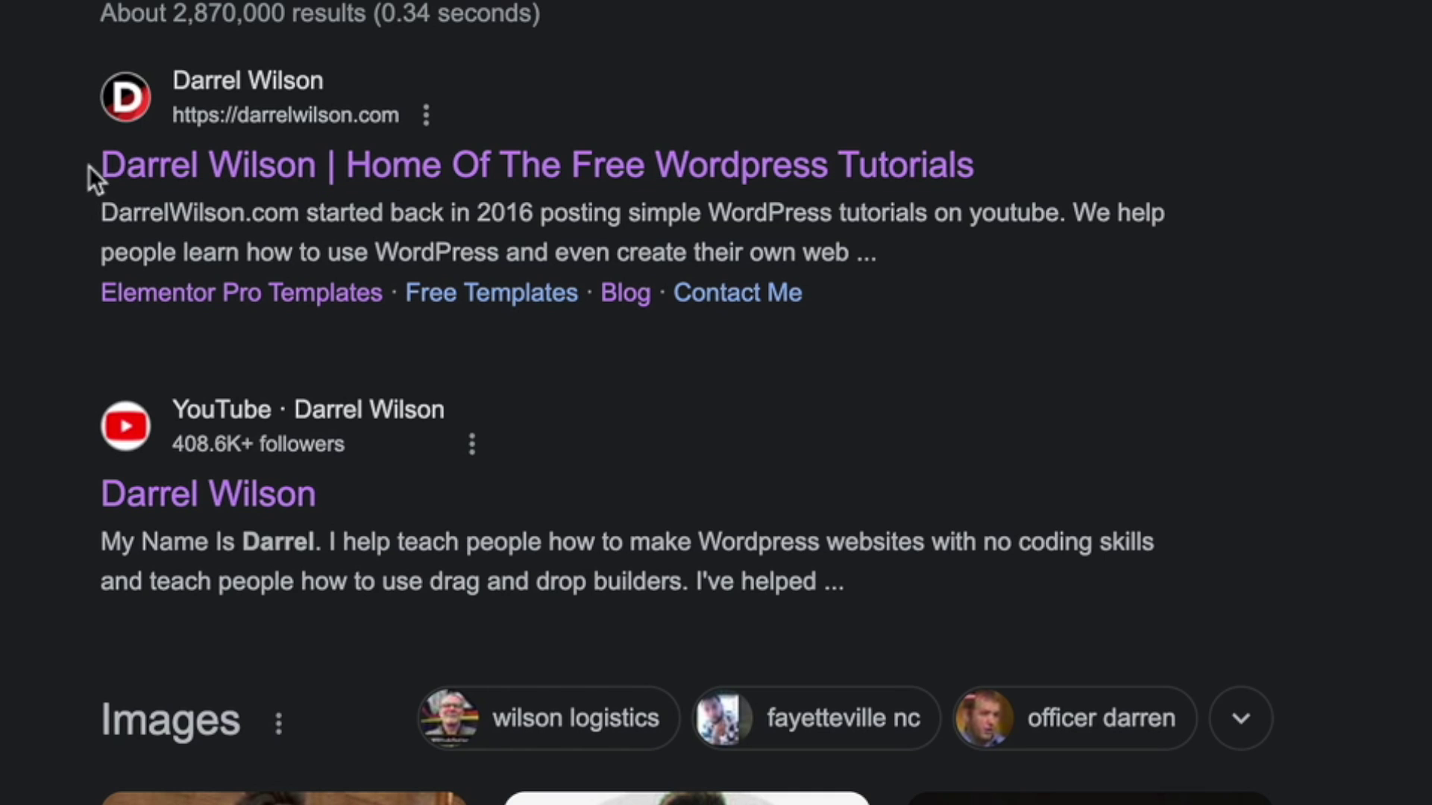
pyautogui.moveTo(88, 165); pyautogui.dragTo(927, 163)
pyautogui.click(45, 172)
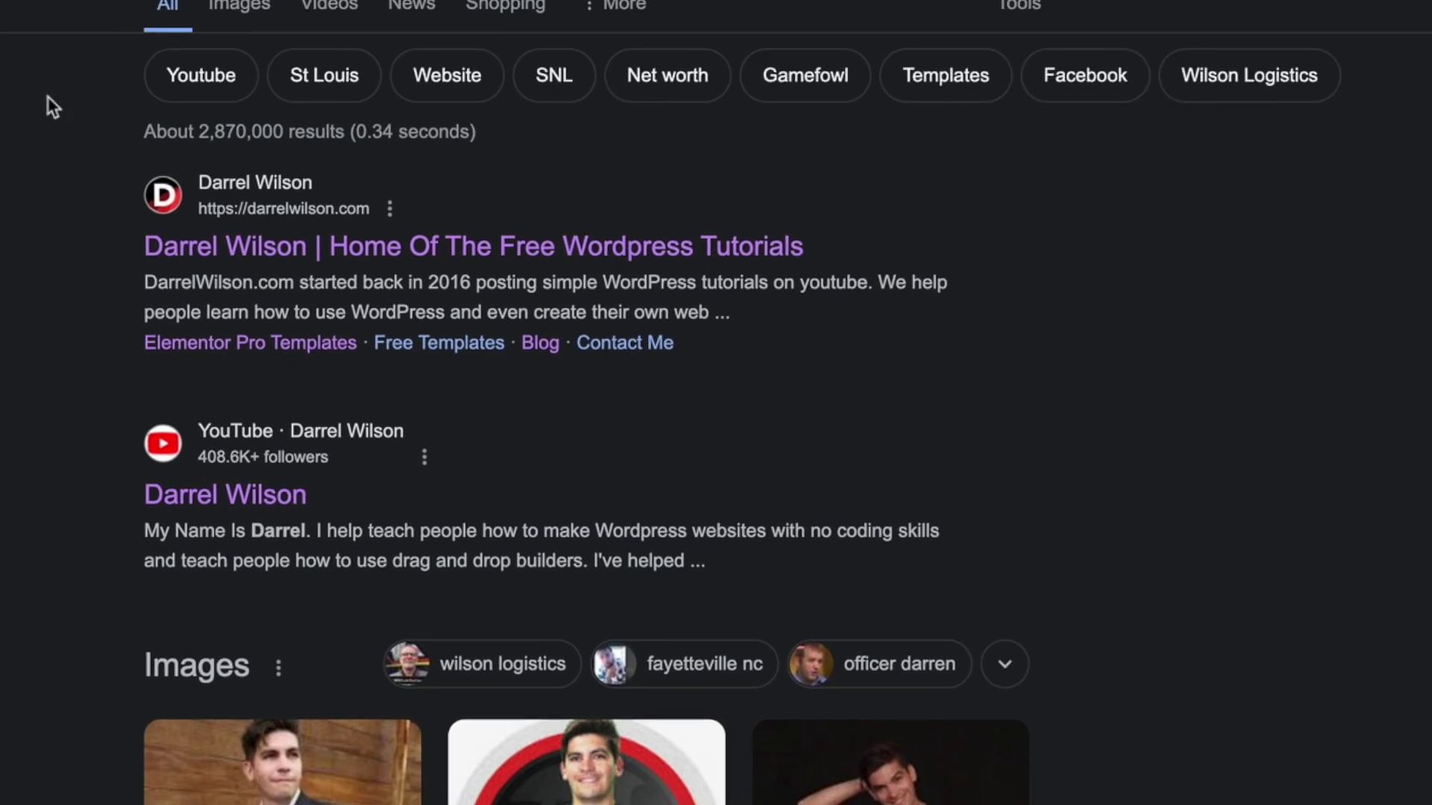
# Return to the Rank Math Pages settings and check each part of the %title% %sep% %sitename% Single Page Title against its example.
pyautogui.click(112, 17)
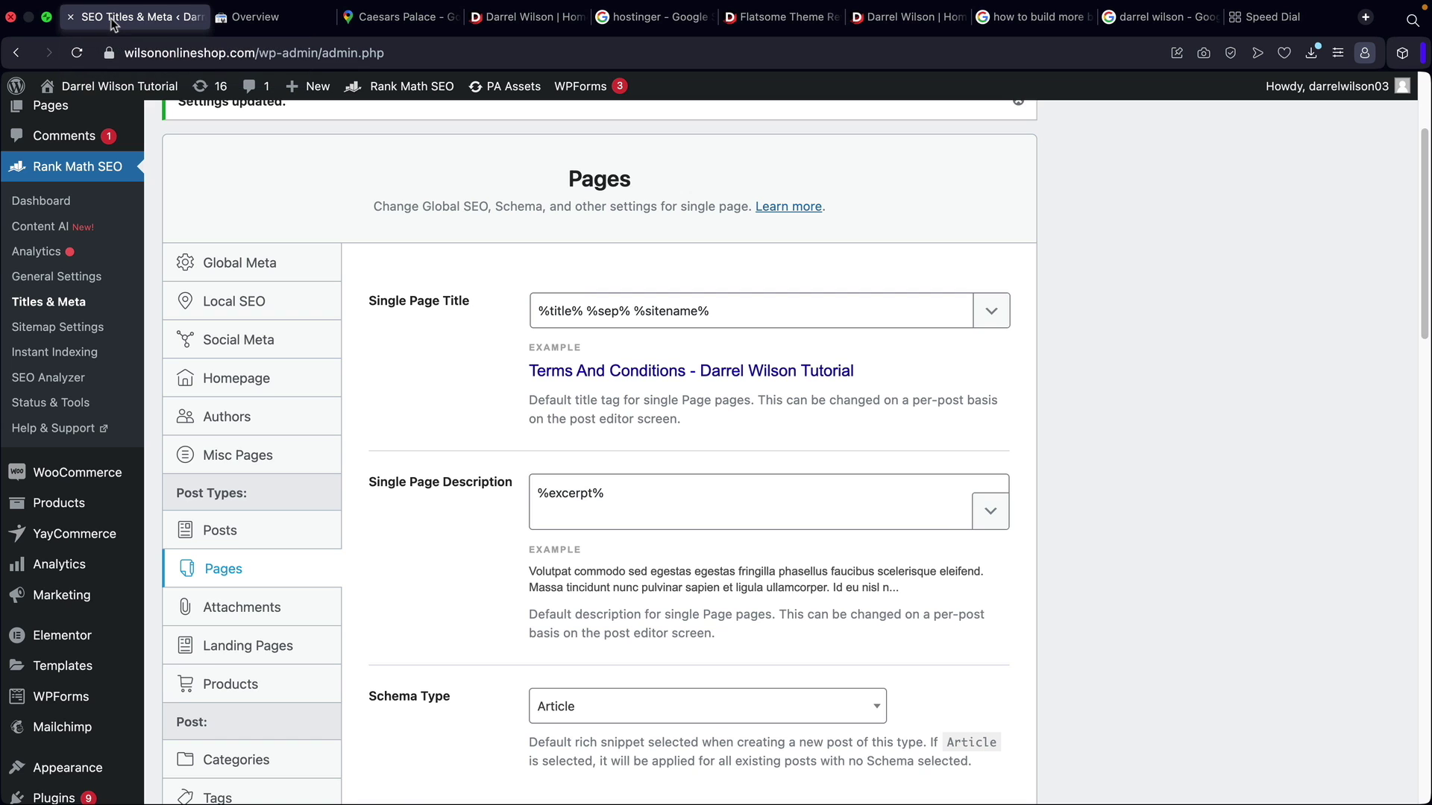
pyautogui.moveTo(586, 310); pyautogui.dragTo(879, 281)
pyautogui.moveTo(539, 284); pyautogui.dragTo(482, 282)
pyautogui.moveTo(586, 311); pyautogui.dragTo(726, 316)
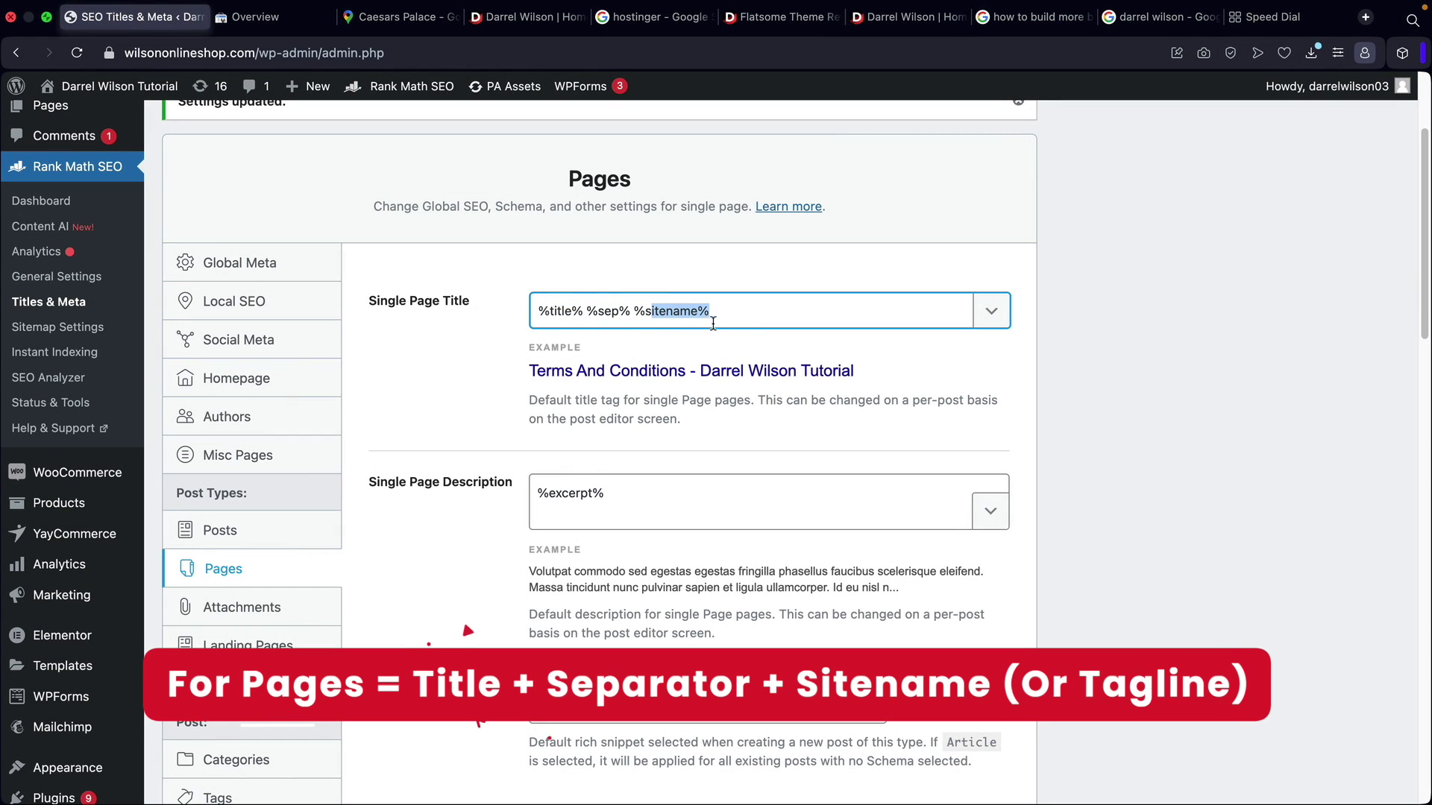
pyautogui.moveTo(584, 311); pyautogui.dragTo(536, 313)
pyautogui.moveTo(696, 375); pyautogui.dragTo(556, 373)
pyautogui.moveTo(705, 371); pyautogui.dragTo(898, 379)
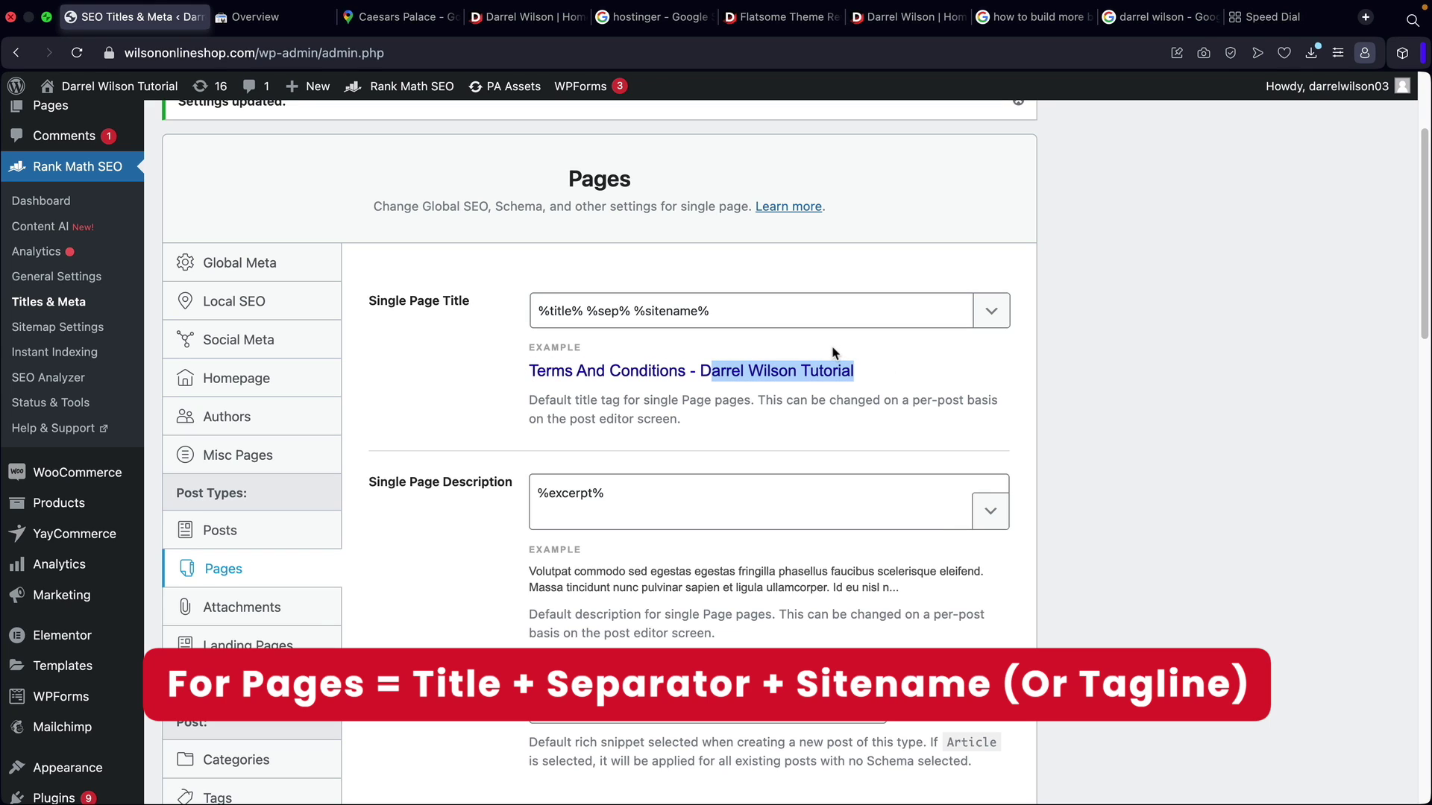
# Compare the parts of the Single Page Title format with the darrelwilson.com homepage title and description in the Google results.
pyautogui.moveTo(712, 311); pyautogui.dragTo(521, 322)
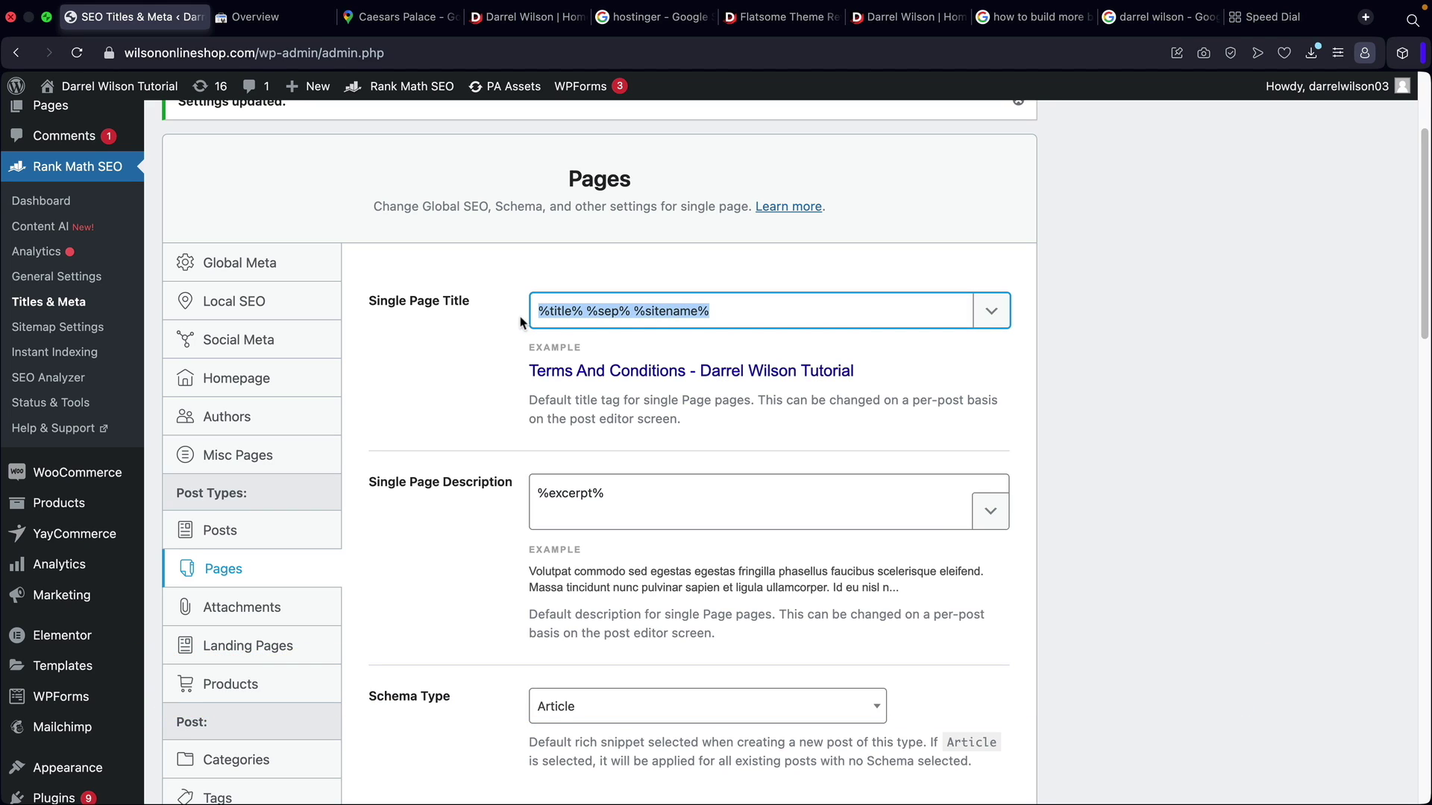
pyautogui.click(520, 322)
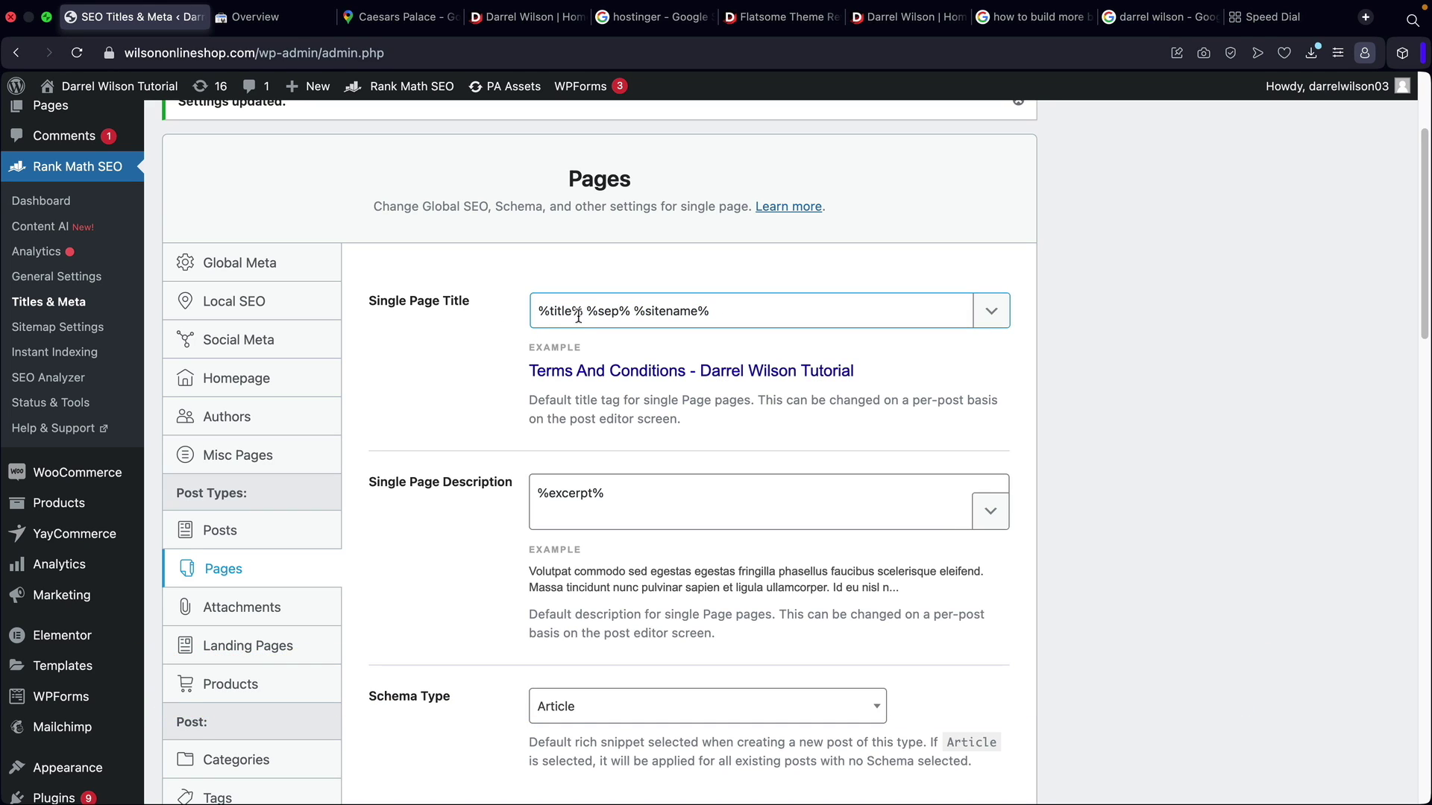
pyautogui.moveTo(587, 312); pyautogui.dragTo(770, 307)
pyautogui.click(1141, 18)
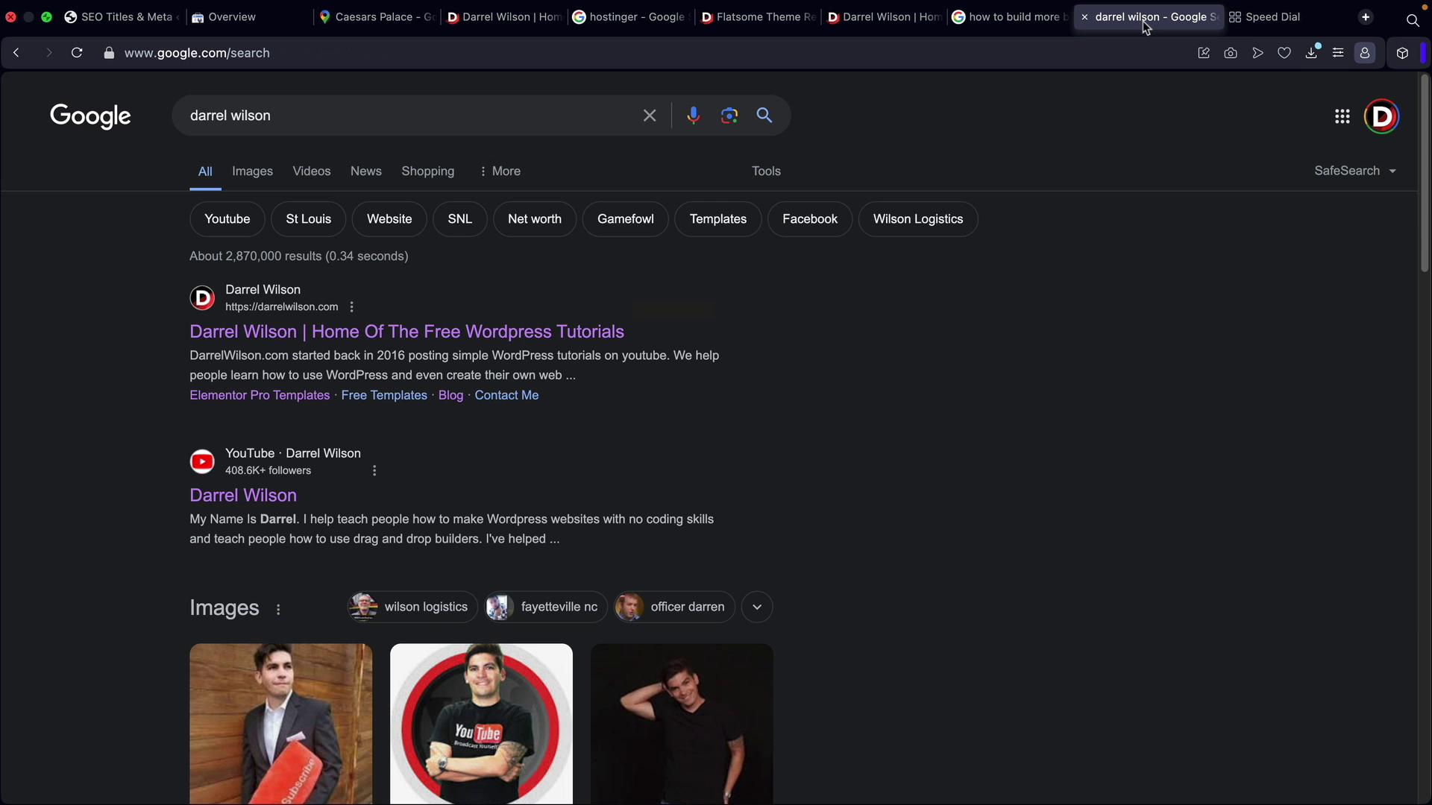
pyautogui.moveTo(607, 371); pyautogui.dragTo(195, 334)
pyautogui.click(131, 358)
# Return to the Rank Math Pages settings and examine the %excerpt% variable in the Single Page Description.
pyautogui.click(118, 20)
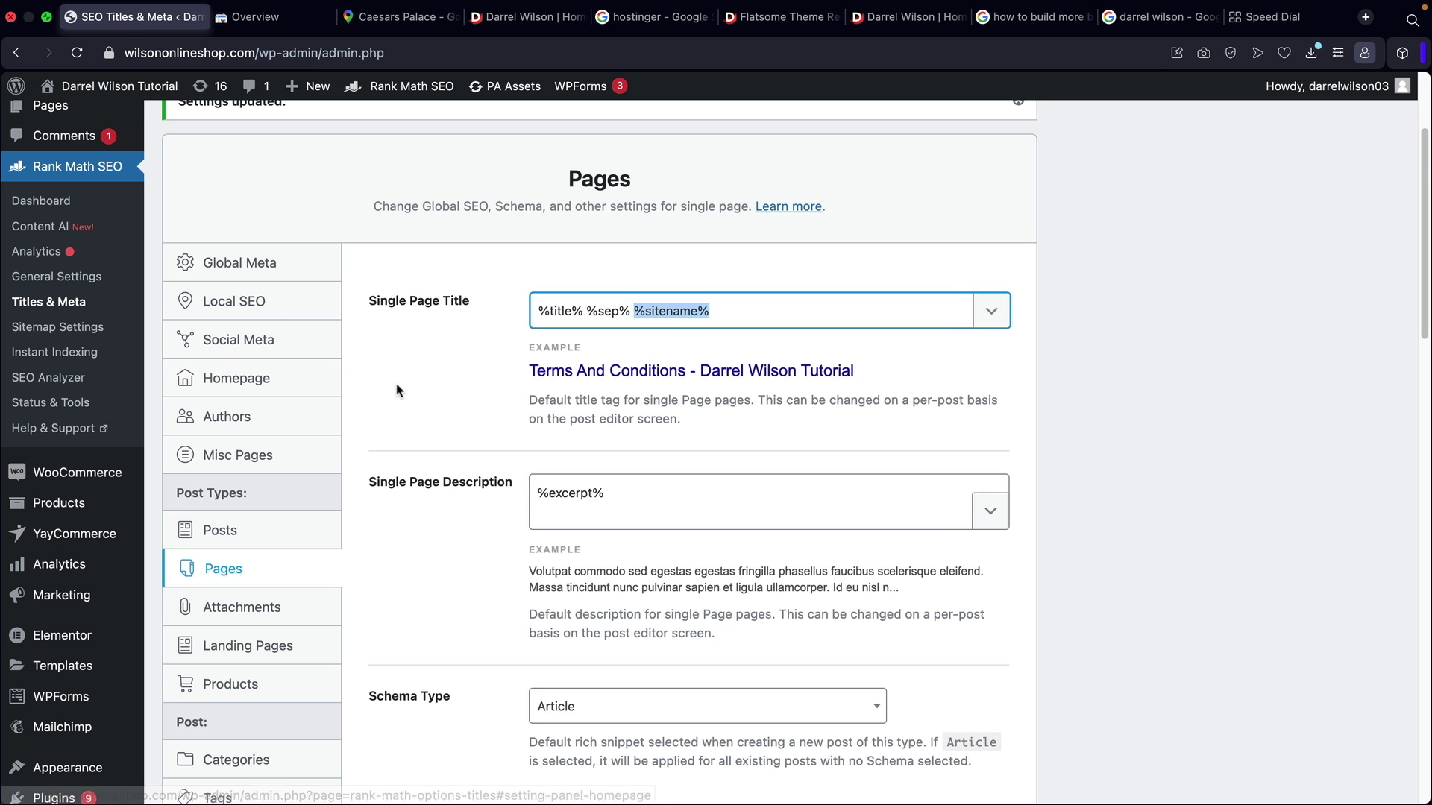
pyautogui.scroll(-1, 447, 418)
pyautogui.click(410, 479)
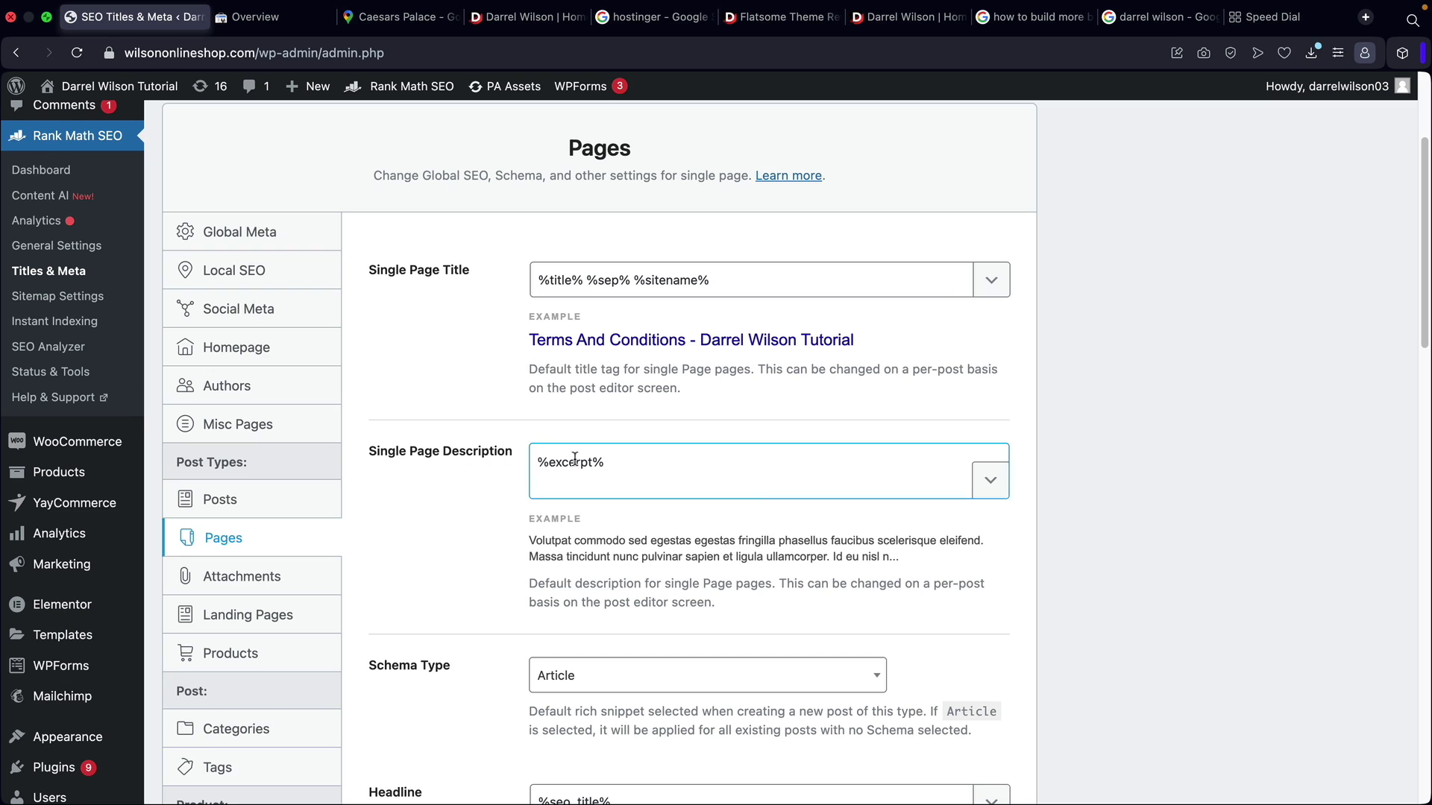
pyautogui.moveTo(639, 461); pyautogui.dragTo(532, 466)
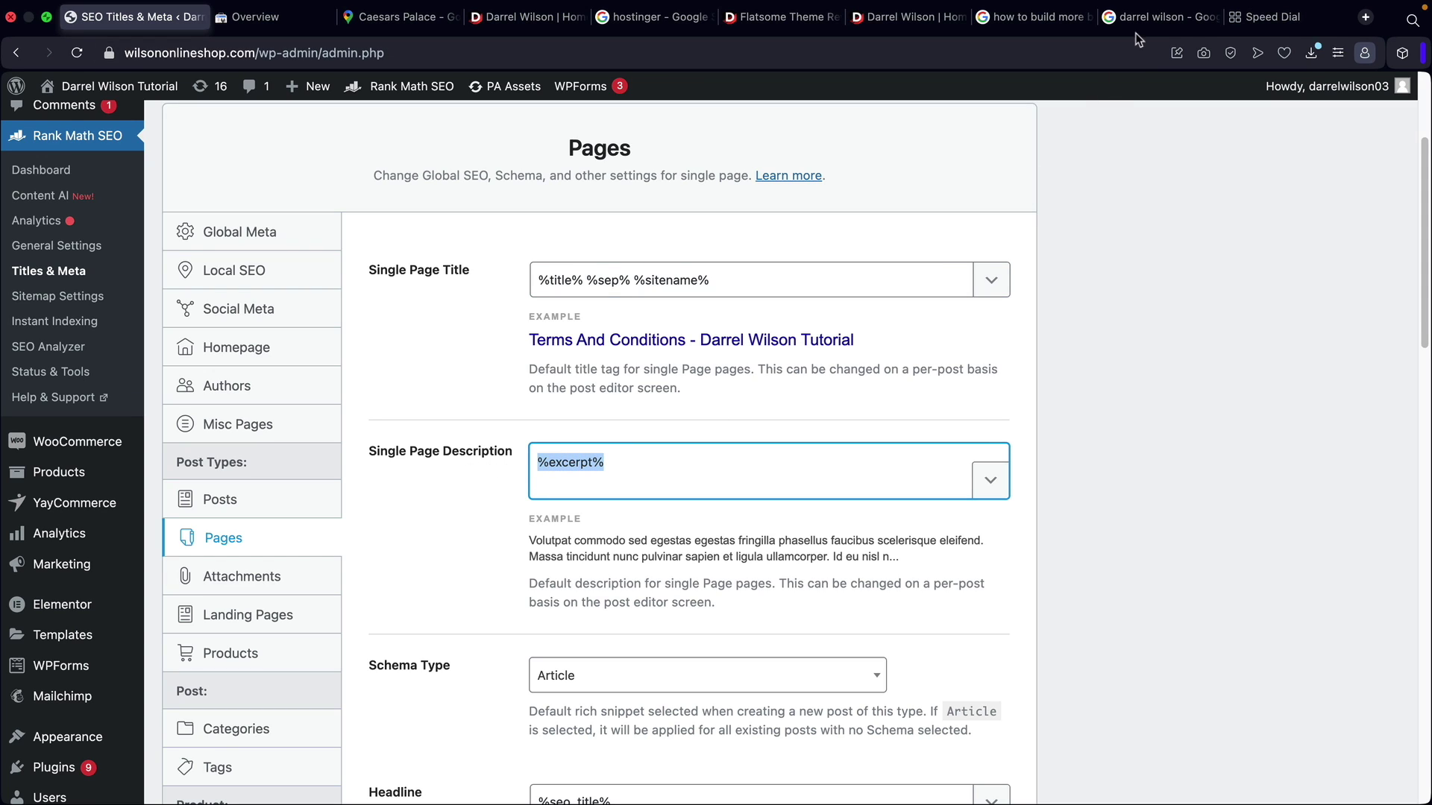
# Search Google for the darrelwilson.com contact us page and examine how its title and description are written.
pyautogui.click(1144, 17)
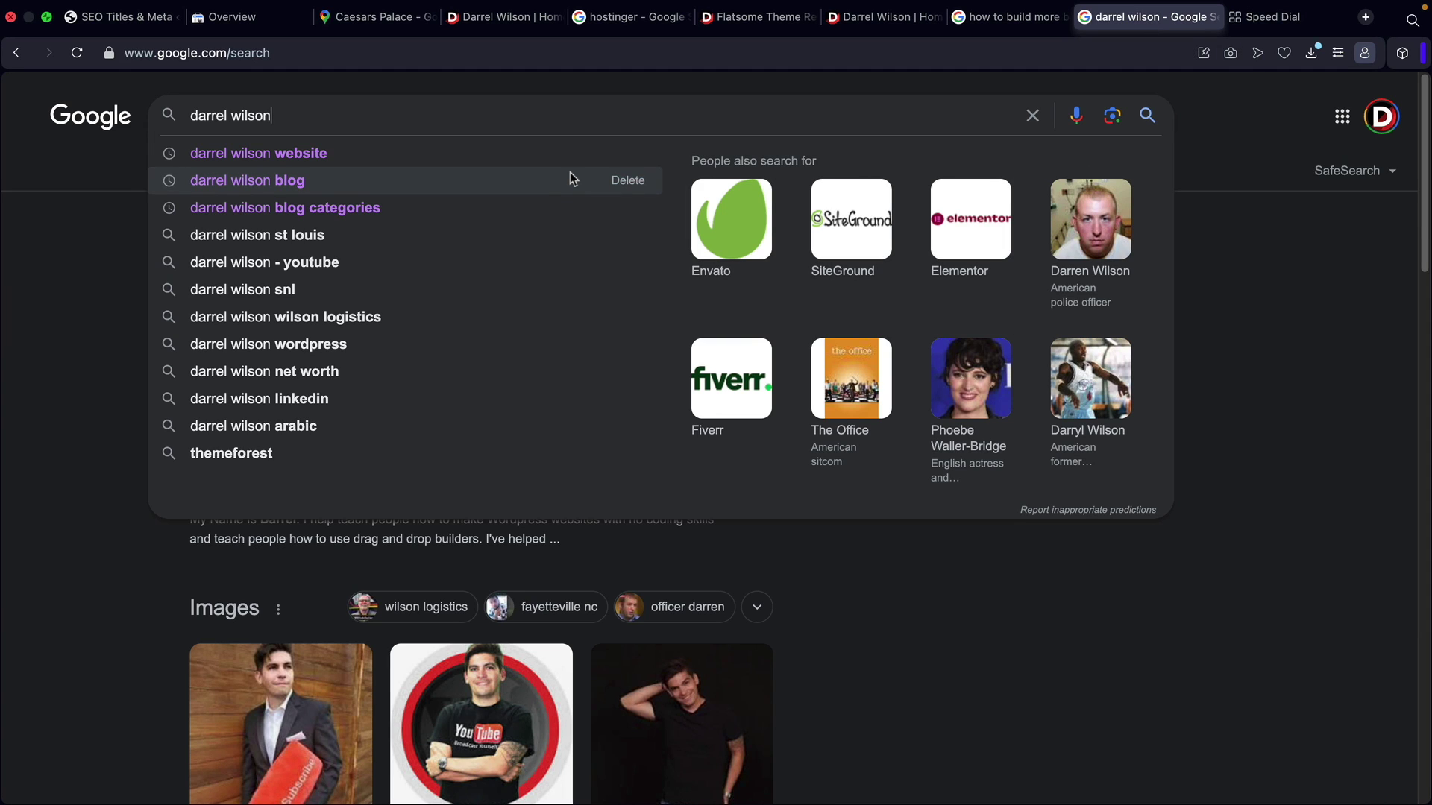
pyautogui.write('contact ')
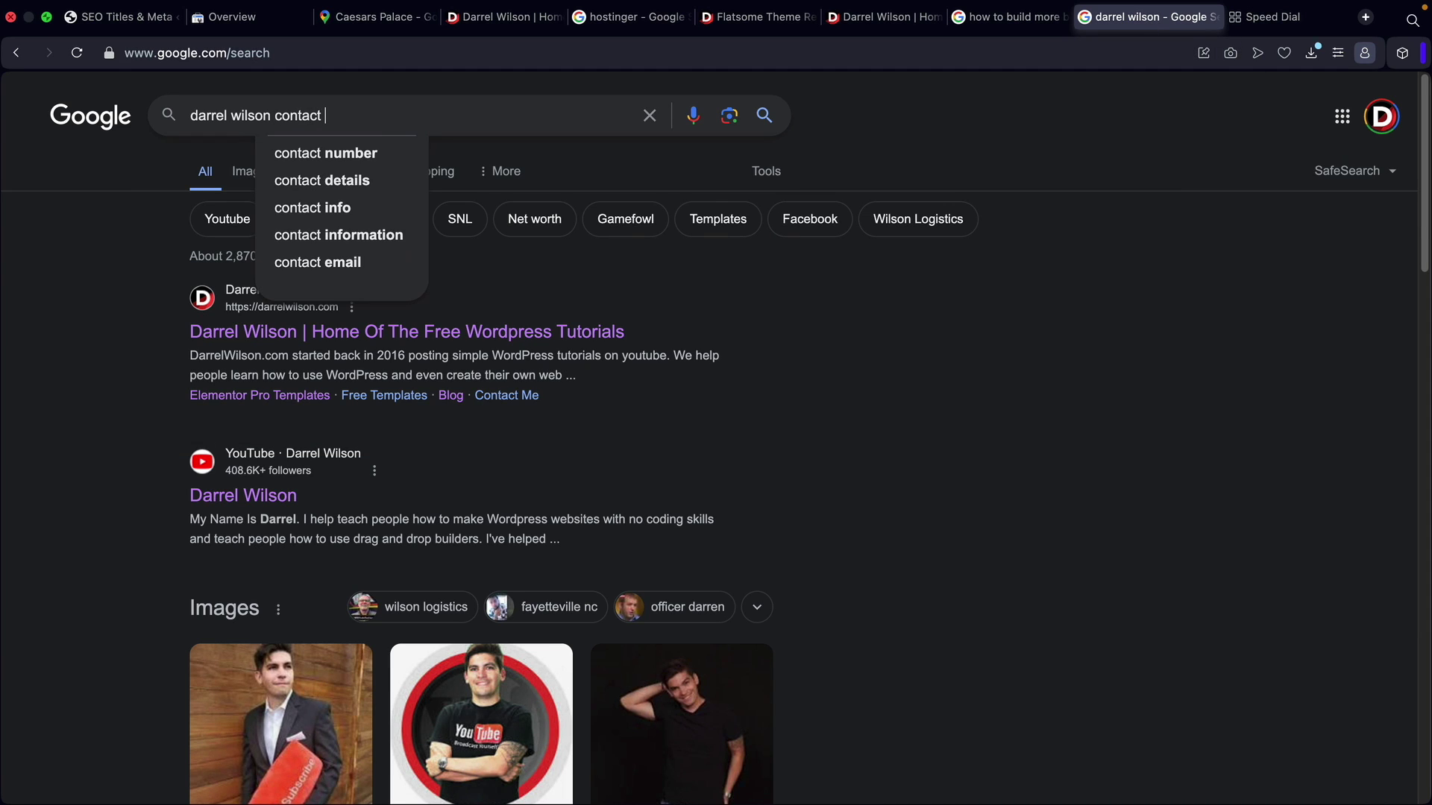
pyautogui.write('us page')
pyautogui.press('Return')
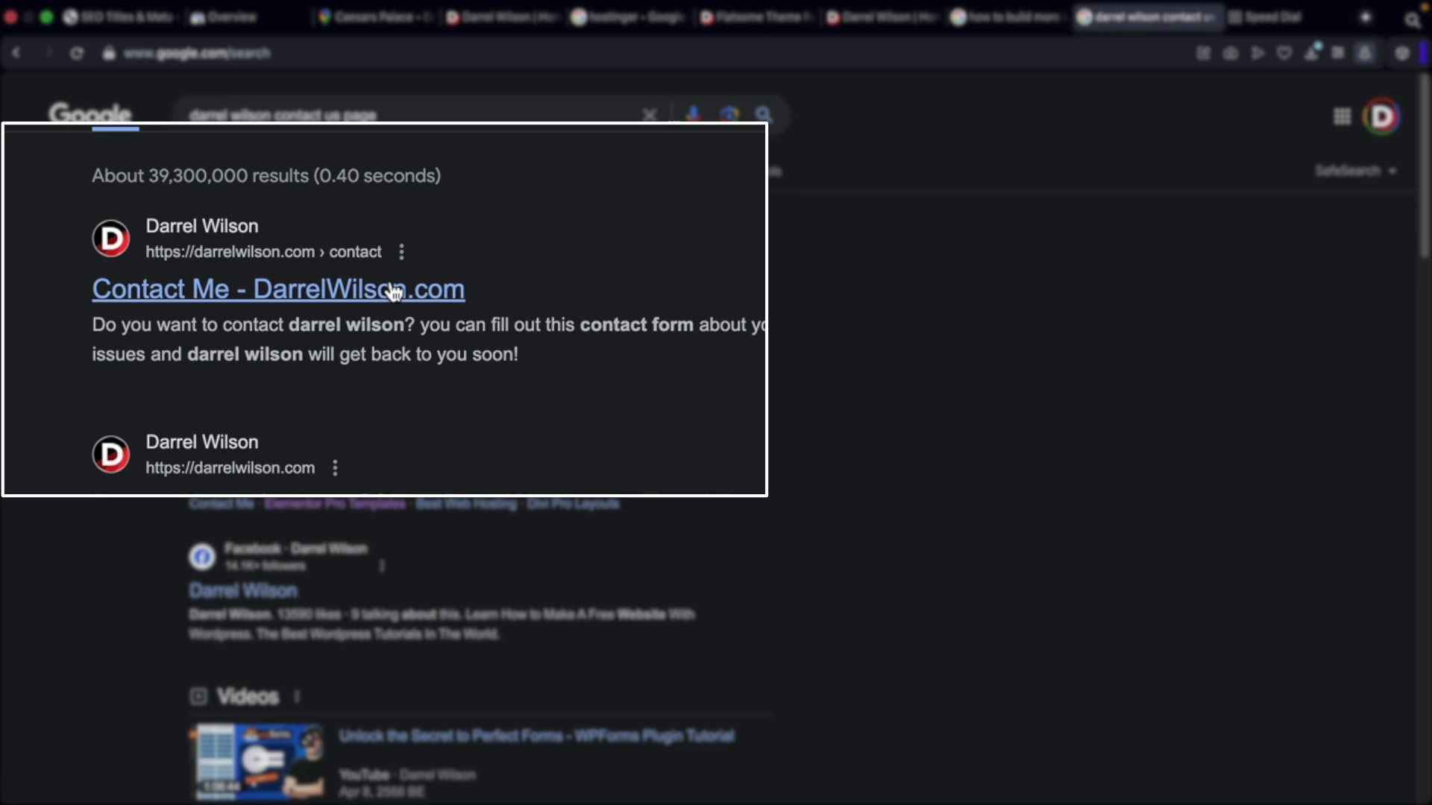
pyautogui.moveTo(545, 355); pyautogui.dragTo(30, 294)
pyautogui.click(30, 302)
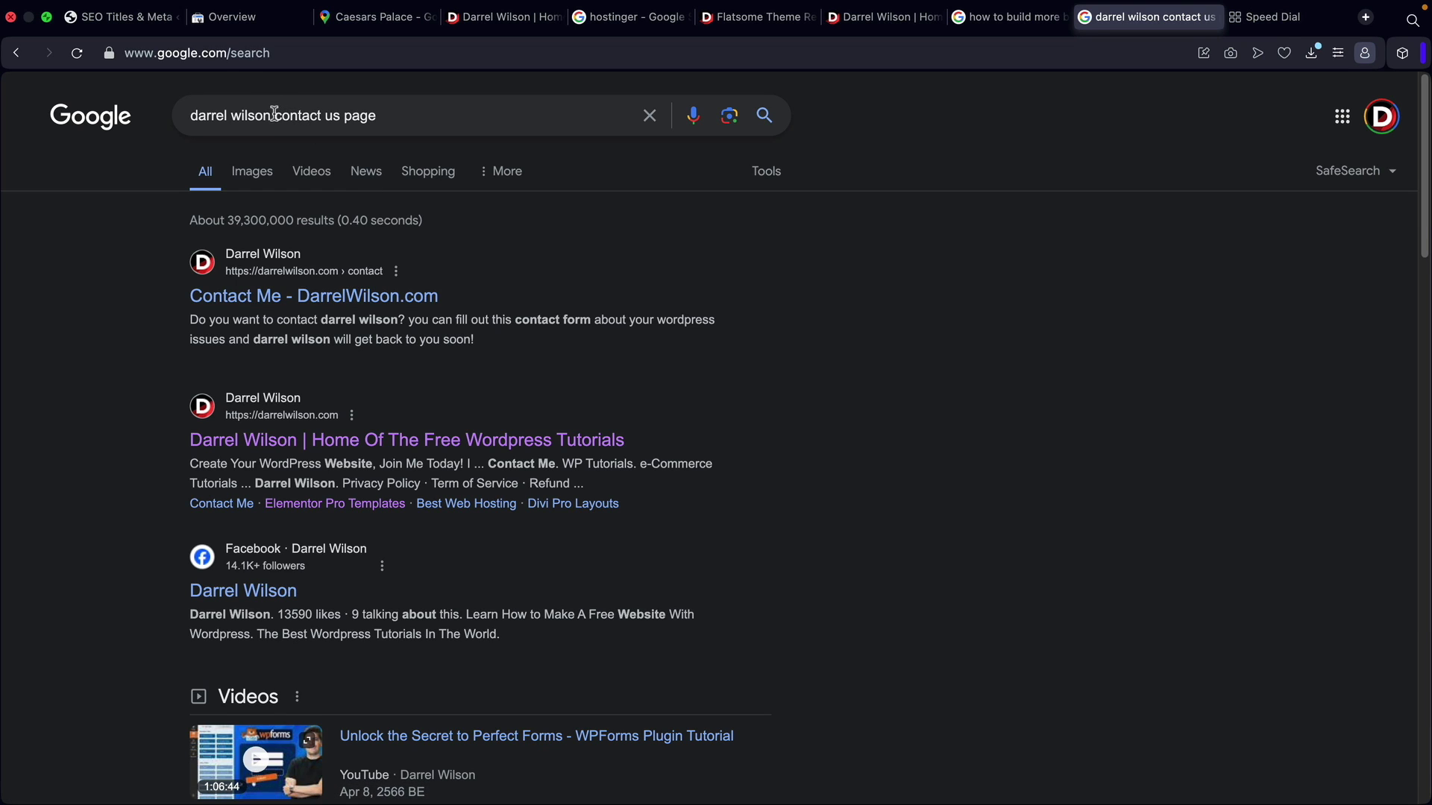
# Search Google for the darrelwilson.com about us page and look through the results for its listing.
pyautogui.moveTo(274, 116); pyautogui.dragTo(656, 116)
pyautogui.write('about u')
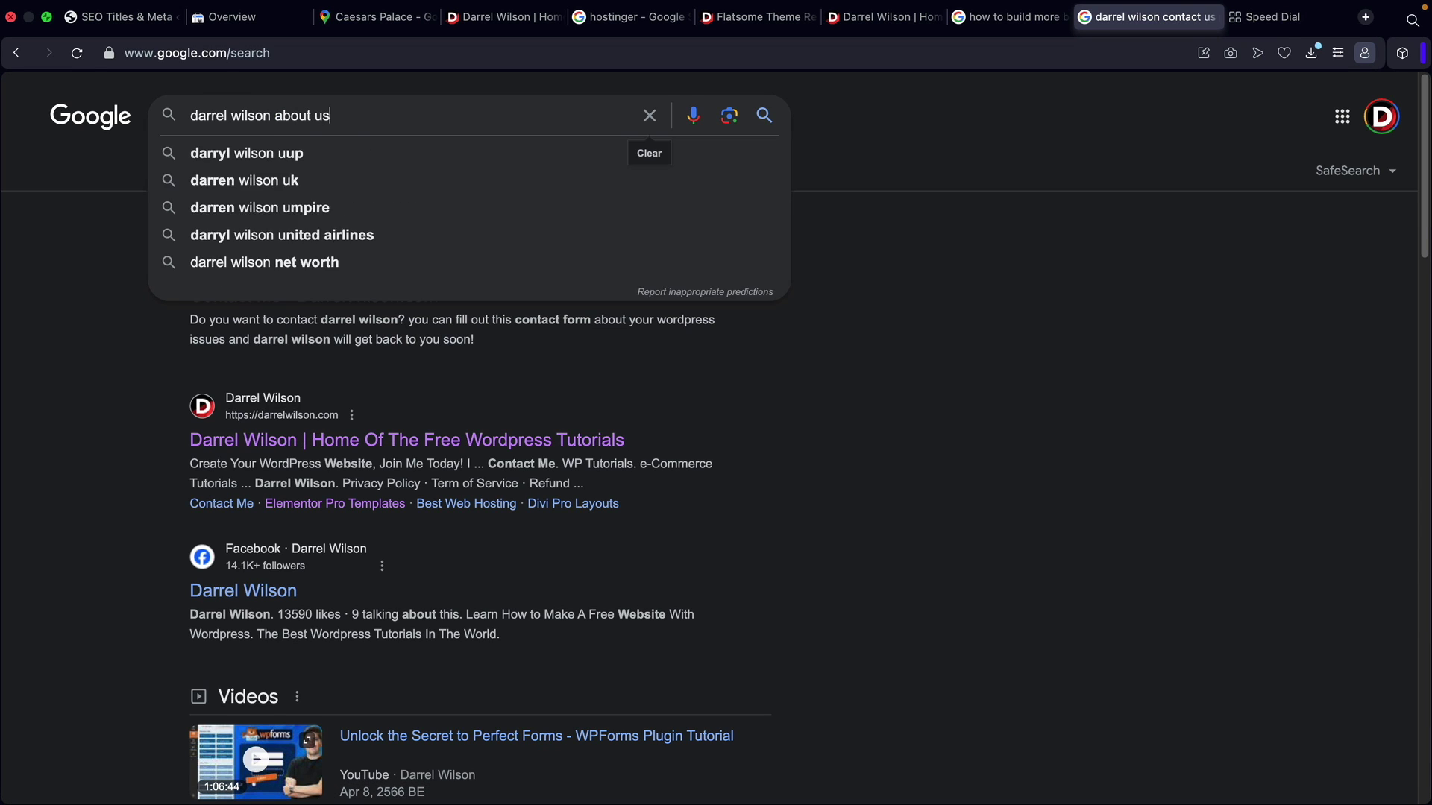
pyautogui.write('s page')
pyautogui.press('Return')
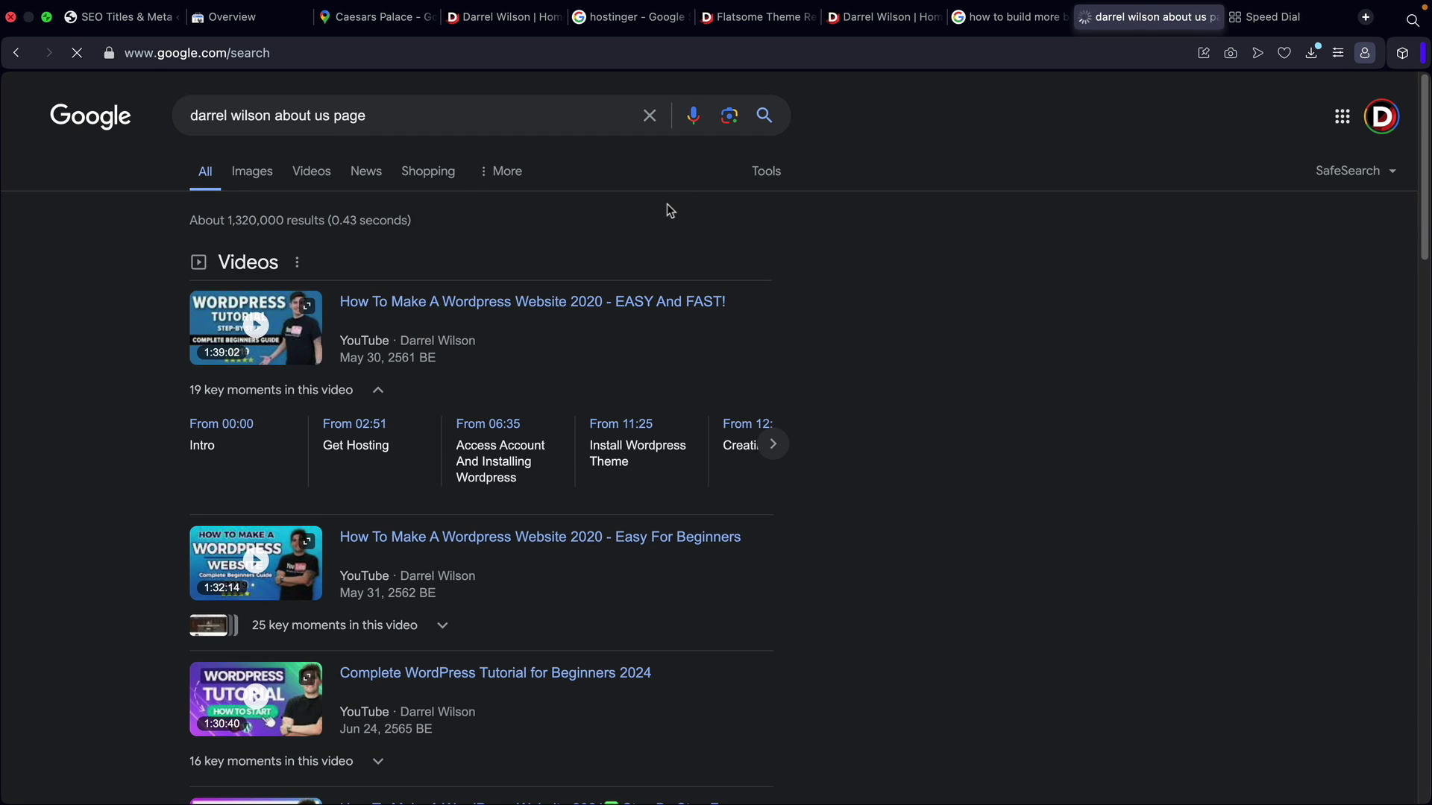
pyautogui.scroll(-10, 669, 210)
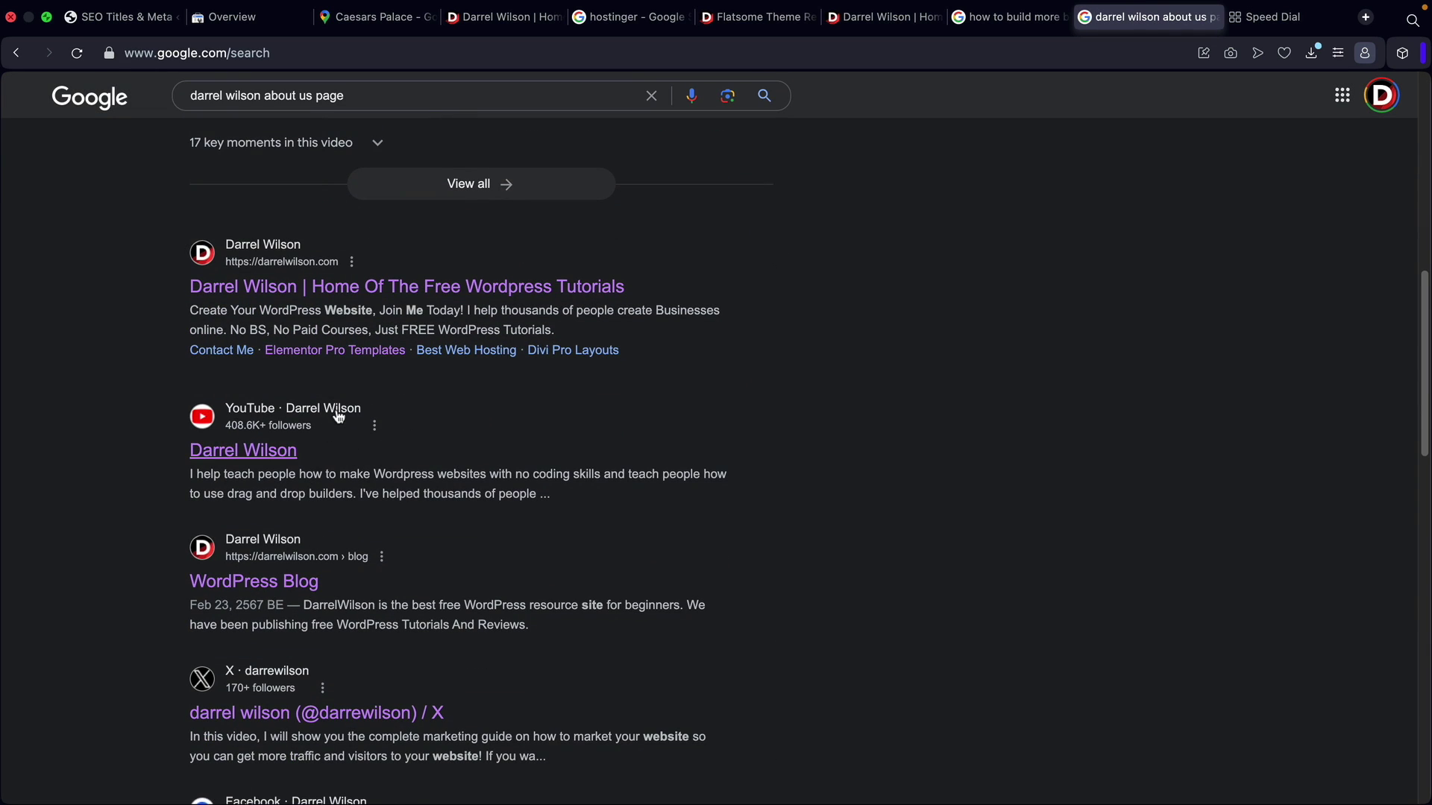
# Go back to the contact us page results and examine the Contact Me entry's title and description again.
pyautogui.click(17, 53)
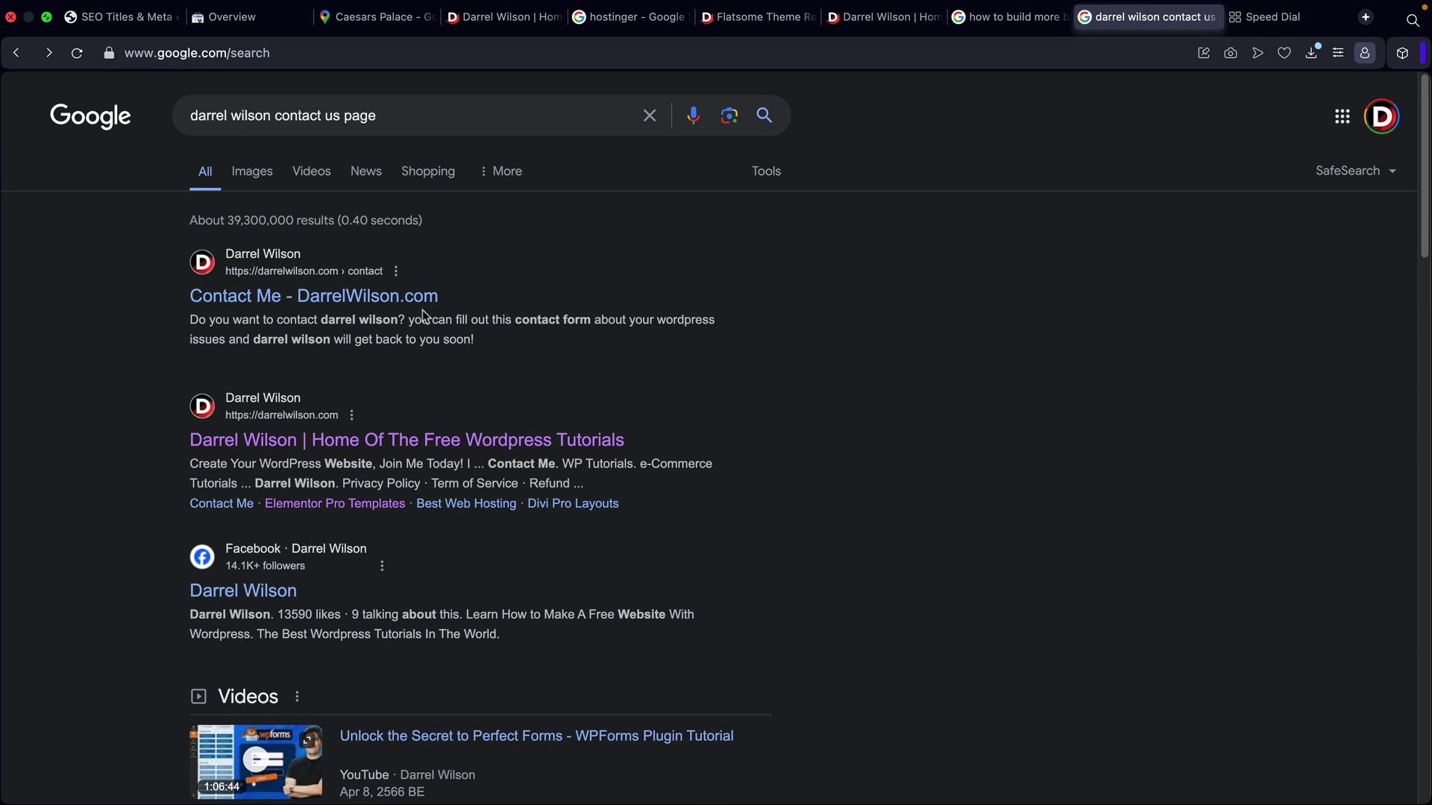
pyautogui.moveTo(505, 341); pyautogui.dragTo(127, 262)
pyautogui.click(122, 261)
pyautogui.moveTo(476, 340); pyautogui.dragTo(149, 334)
pyautogui.click(151, 333)
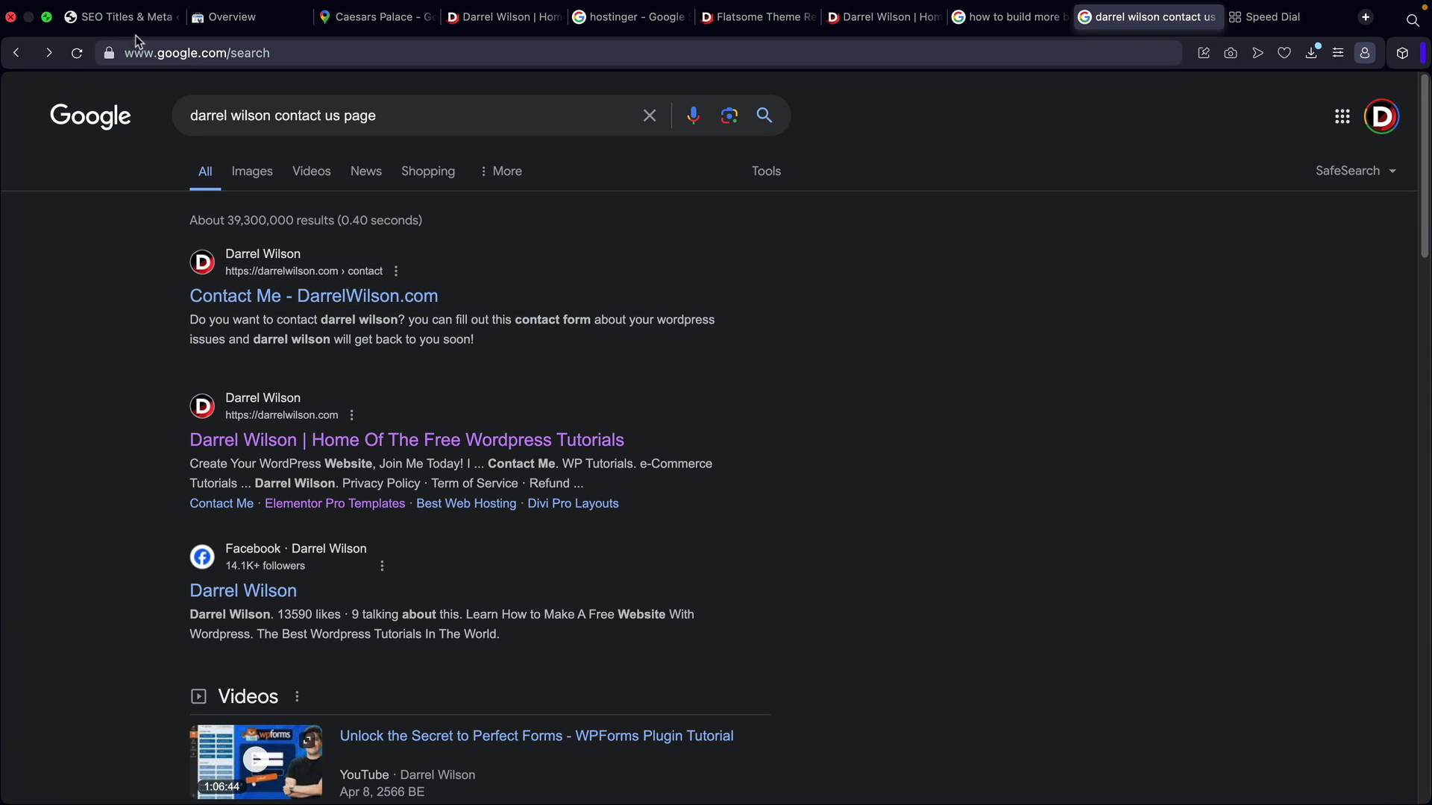
# Return to the Rank Math Pages settings, review the remaining options and save the changes.
pyautogui.click(129, 18)
pyautogui.scroll(-3, 1006, 518)
pyautogui.scroll(-7, 1003, 512)
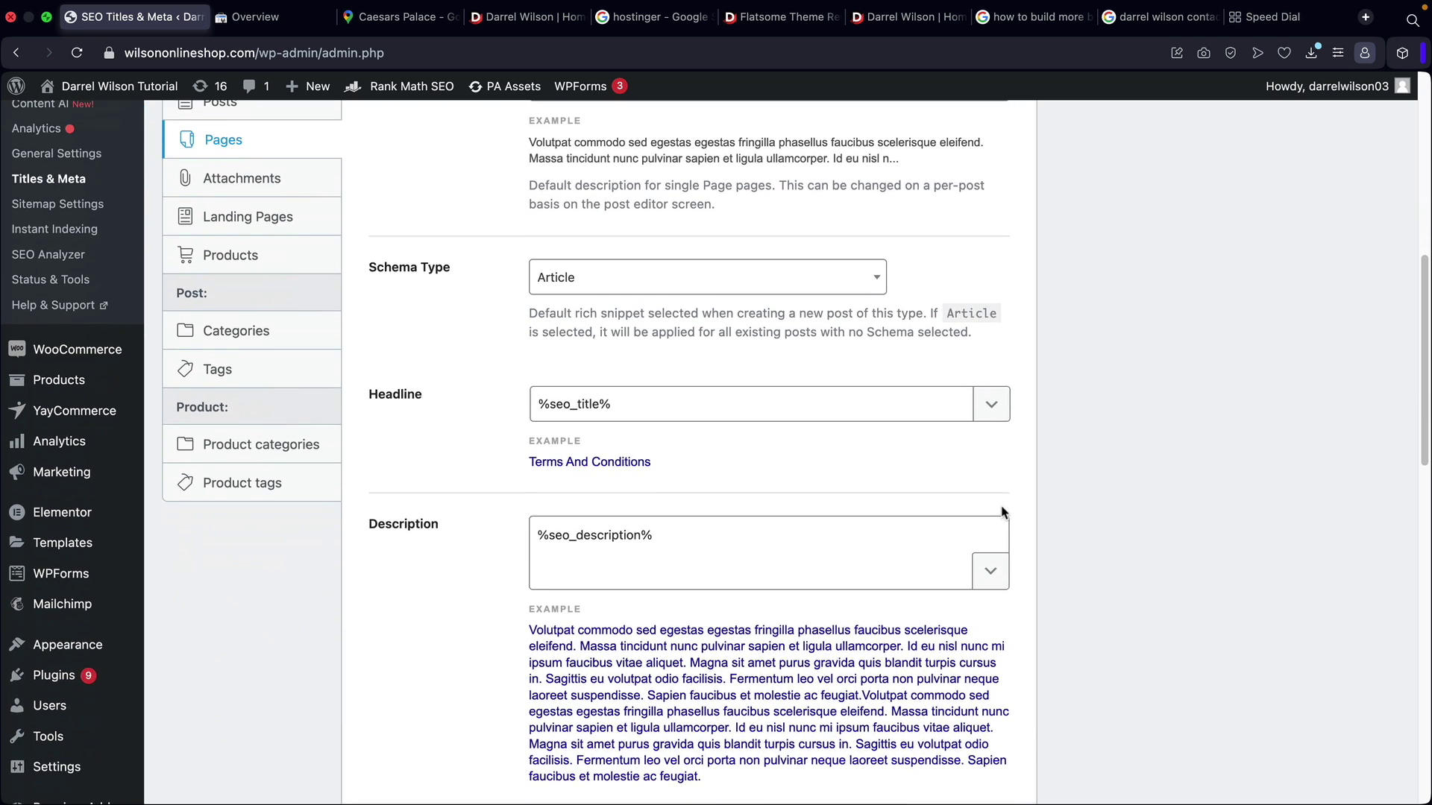
pyautogui.scroll(-2, 1002, 512)
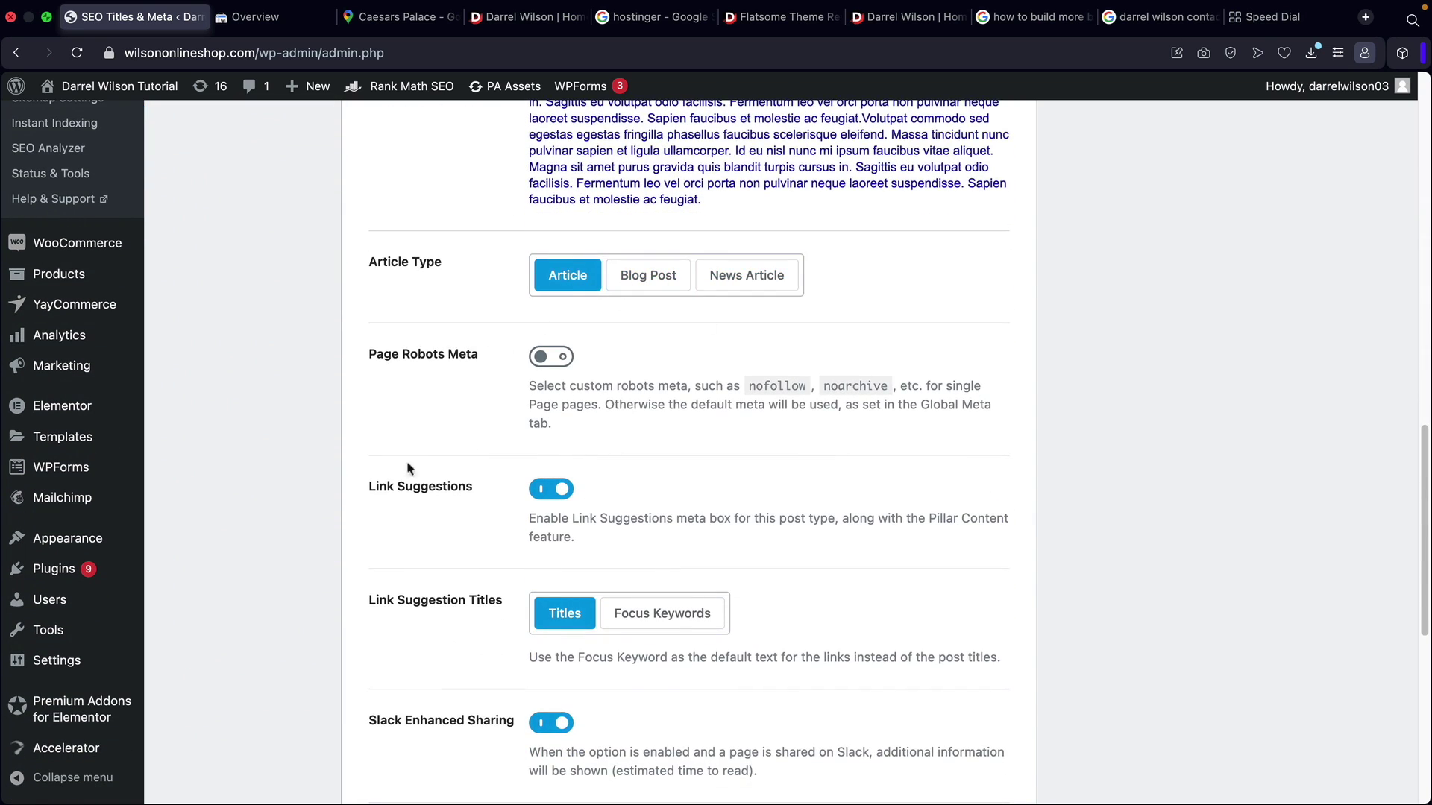
pyautogui.scroll(-8, 990, 646)
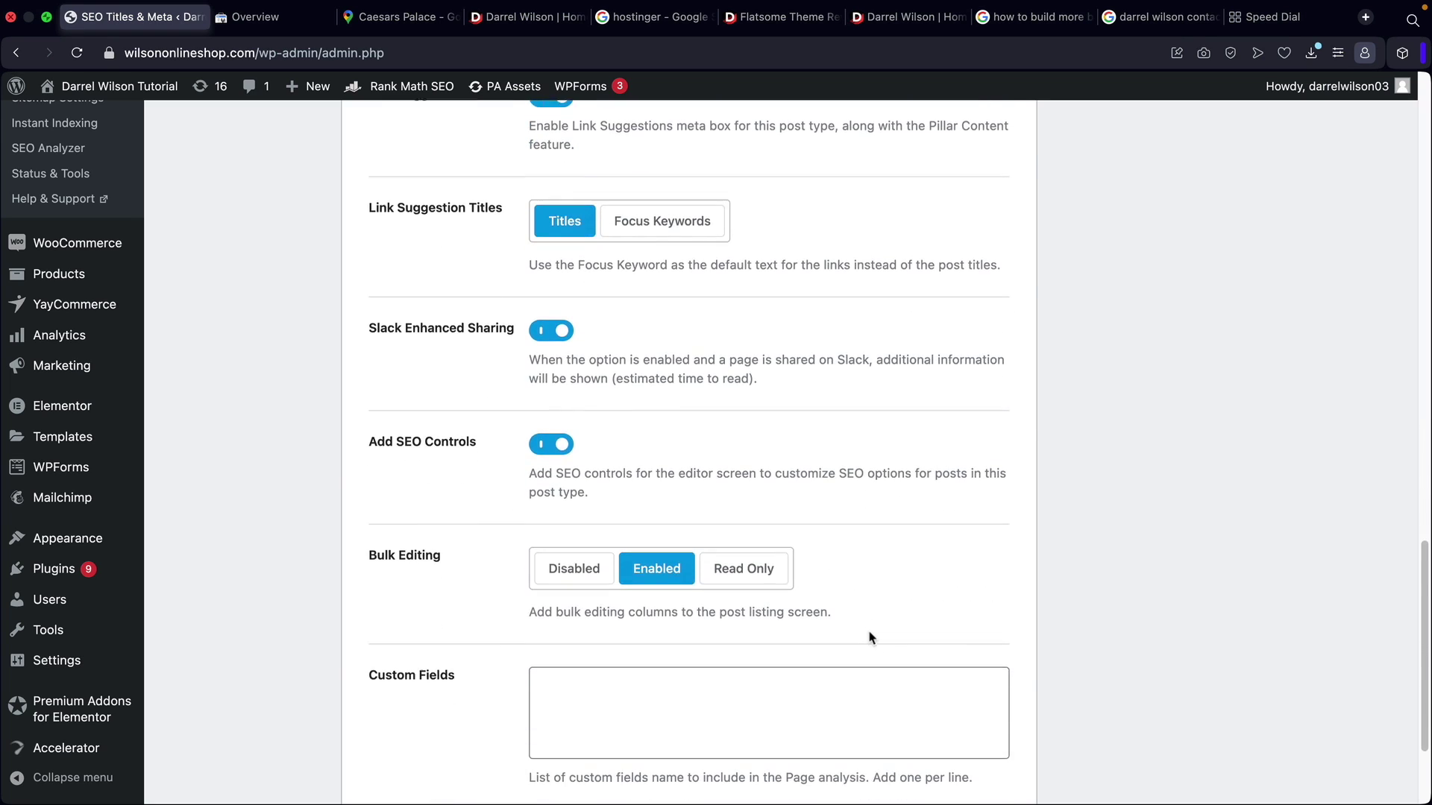
pyautogui.click(982, 692)
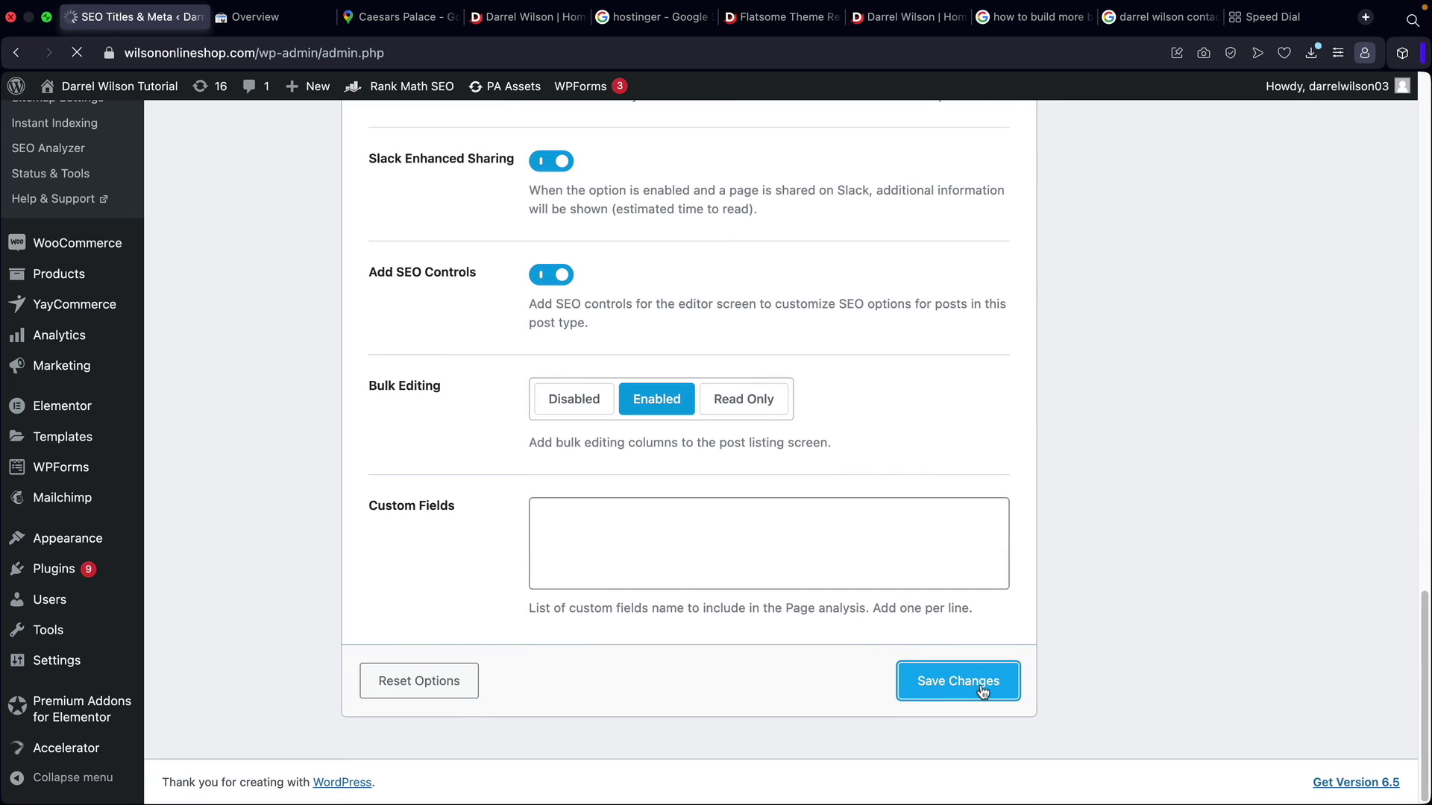
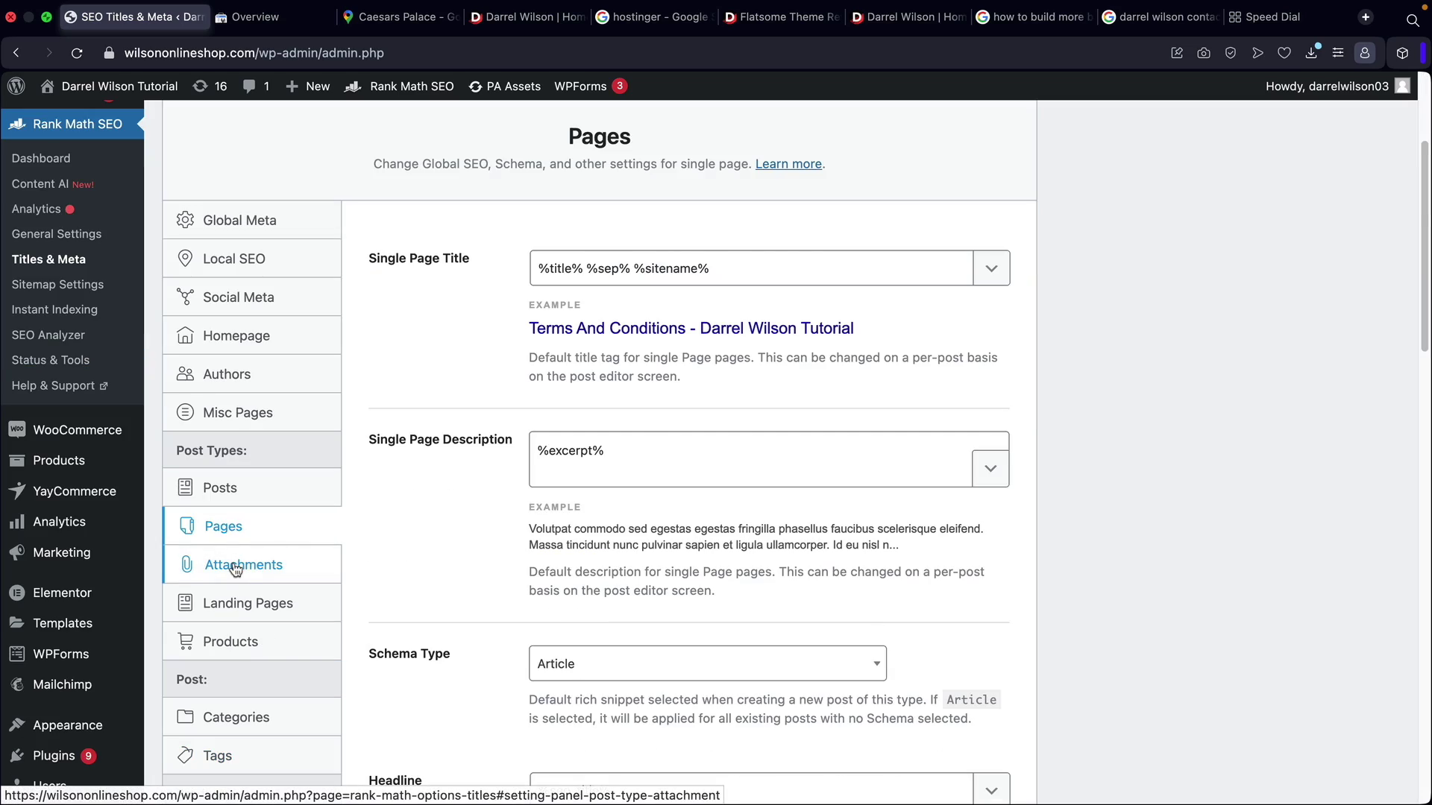
# View the Titles & Meta settings for the Attachments and Landing Pages post types.
pyautogui.click(235, 570)
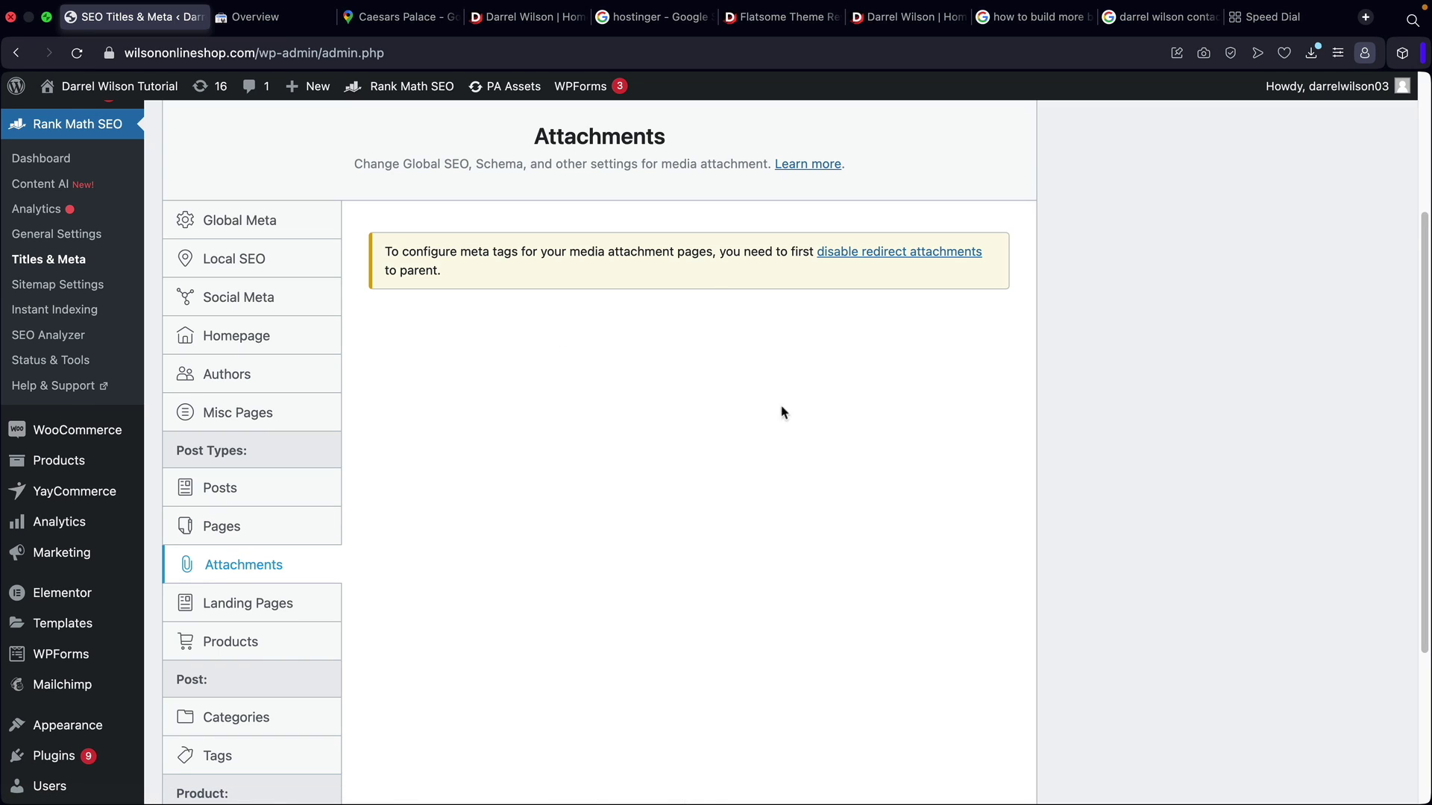
pyautogui.moveTo(535, 129); pyautogui.dragTo(716, 149)
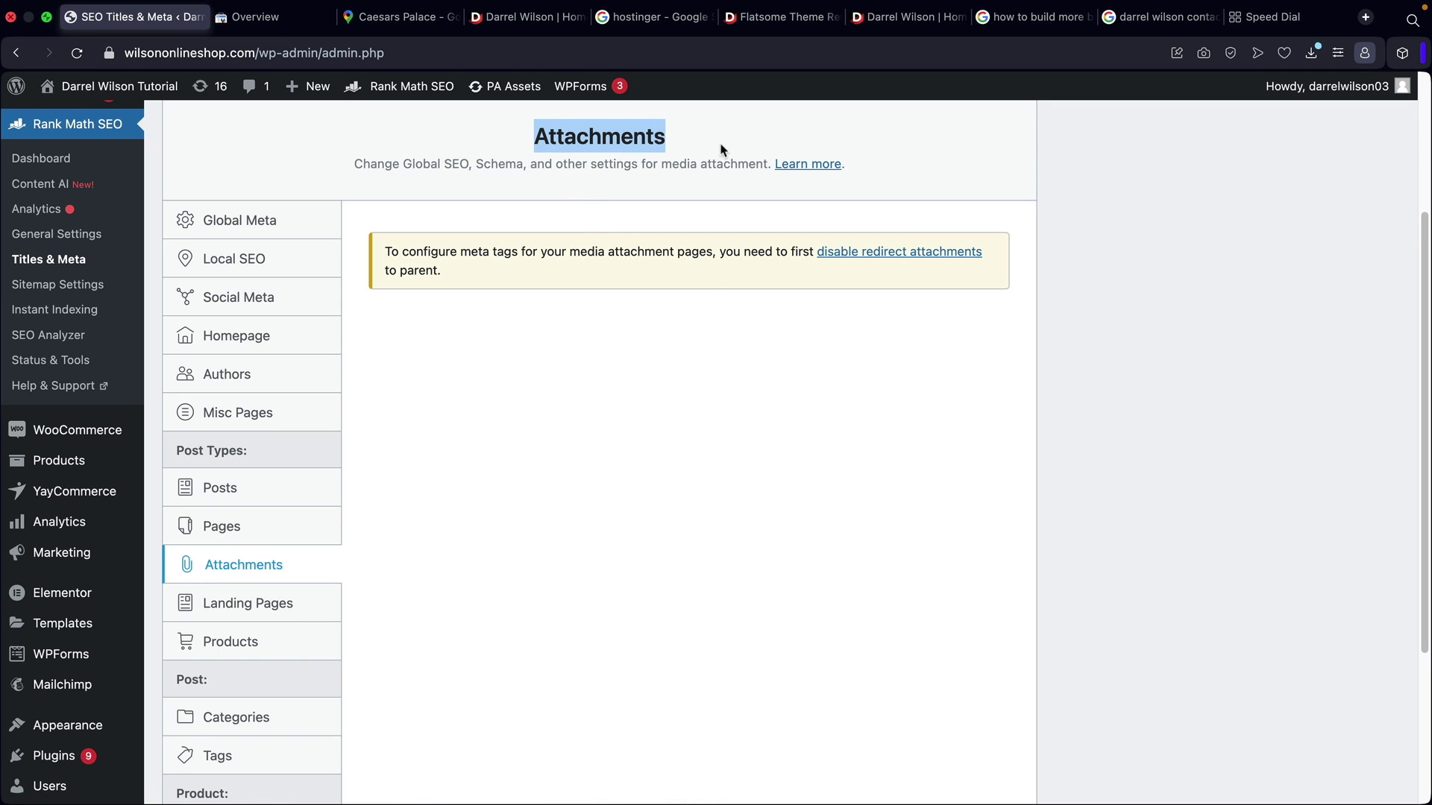
pyautogui.click(270, 612)
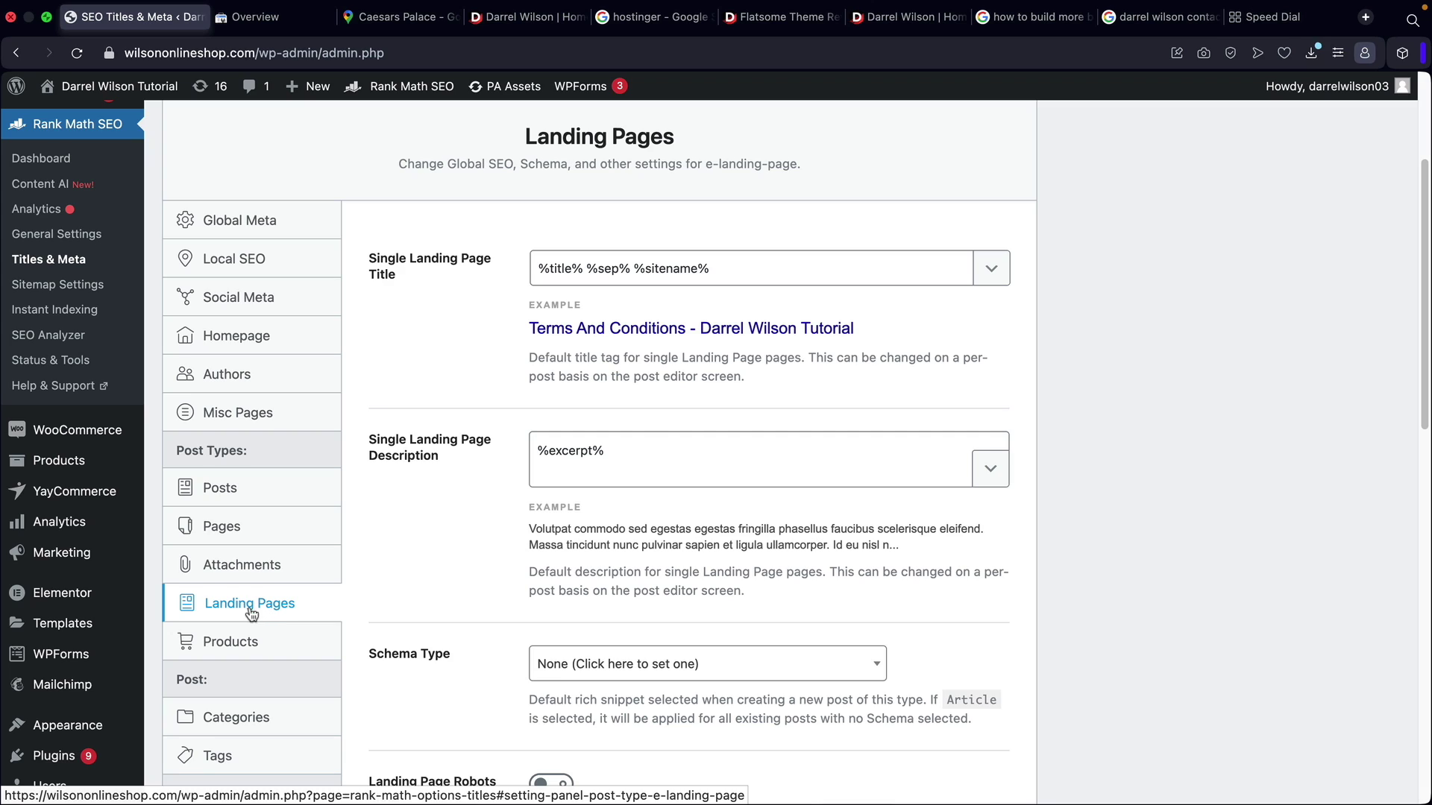
# In the Products post type settings, reduce the Single Product Title to %title% by removing the separator and site name.
pyautogui.click(235, 643)
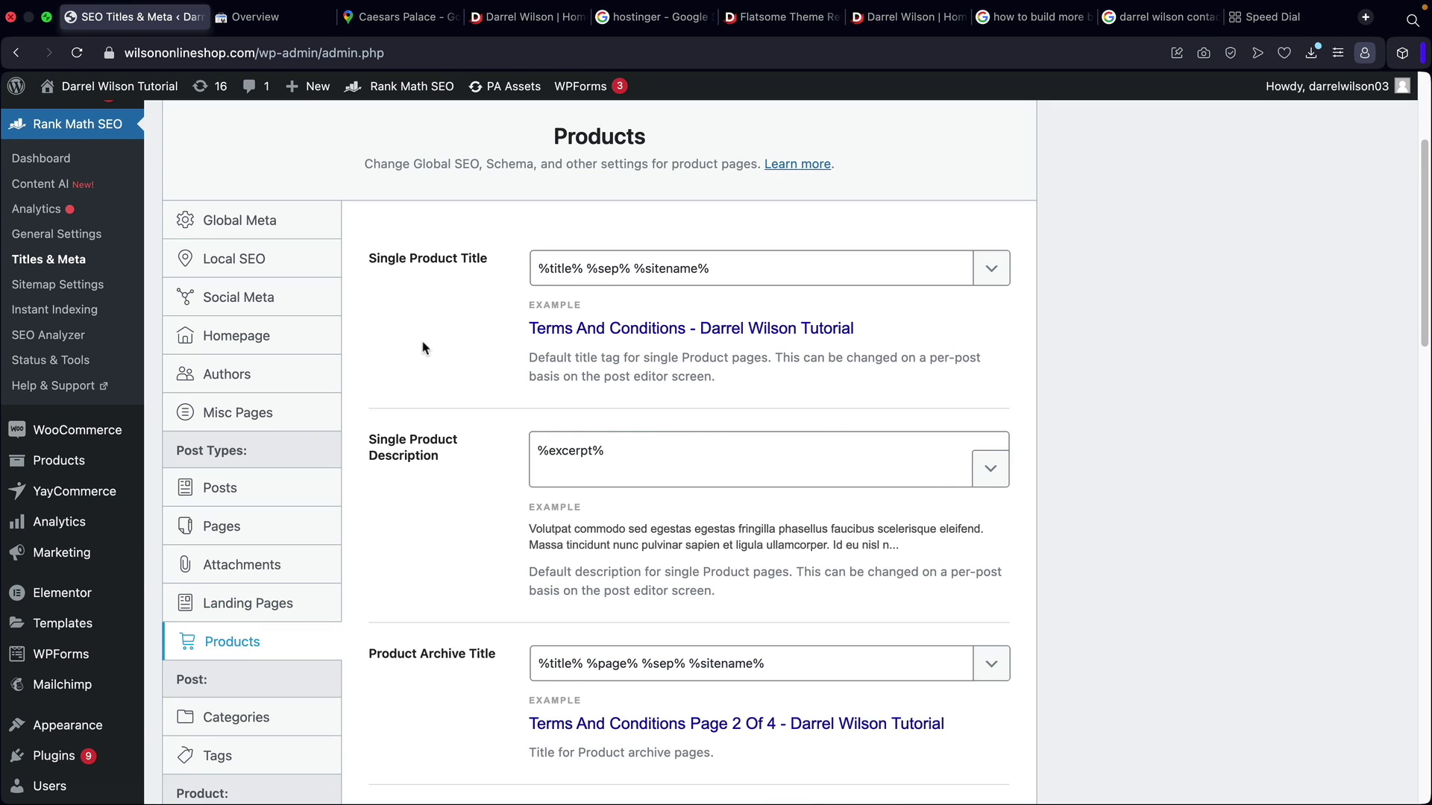
pyautogui.moveTo(585, 269); pyautogui.dragTo(856, 274)
pyautogui.press('BackSpace')
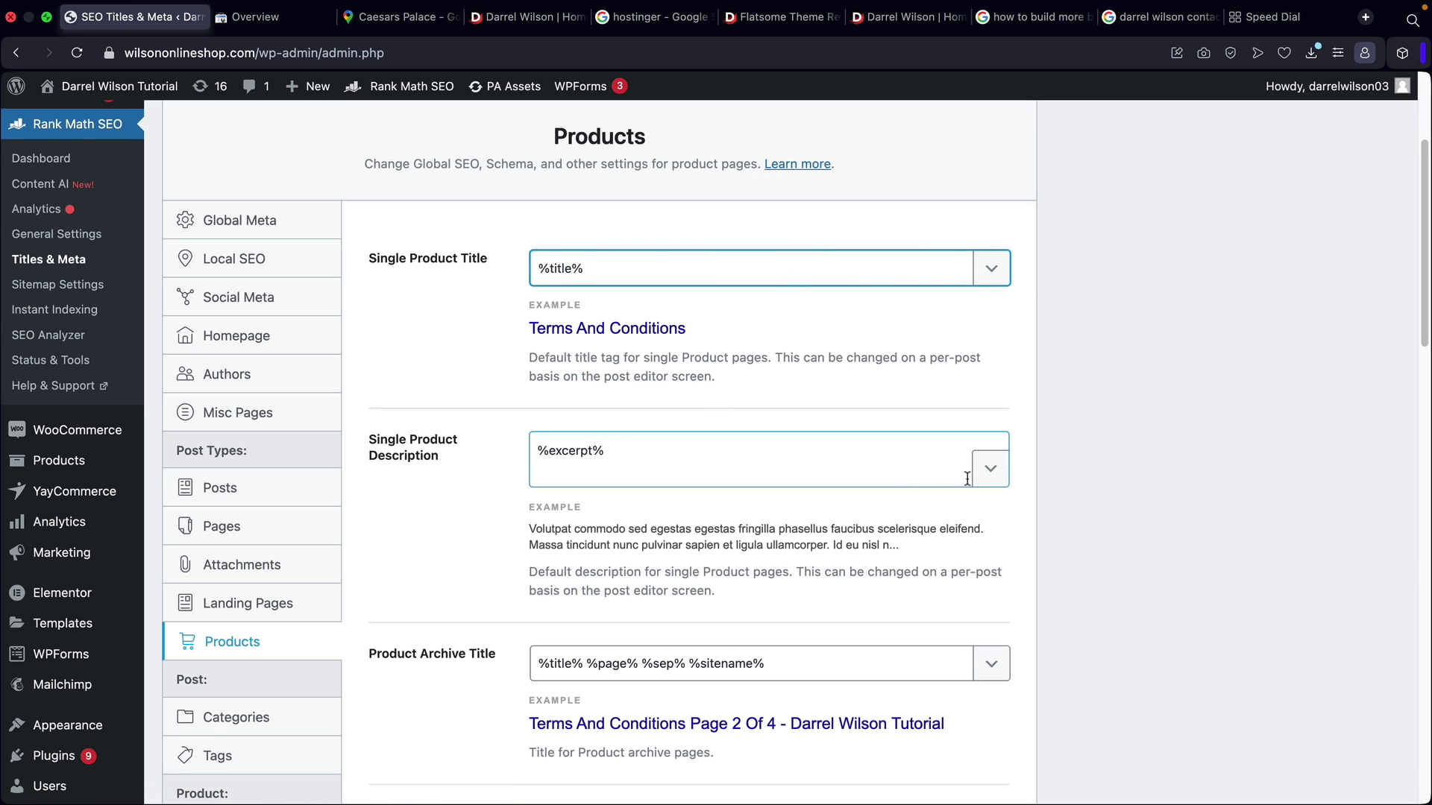
# Replace %excerpt% in the Single Product Description with the product short description variable %wc_shortdesc%.
pyautogui.click(990, 469)
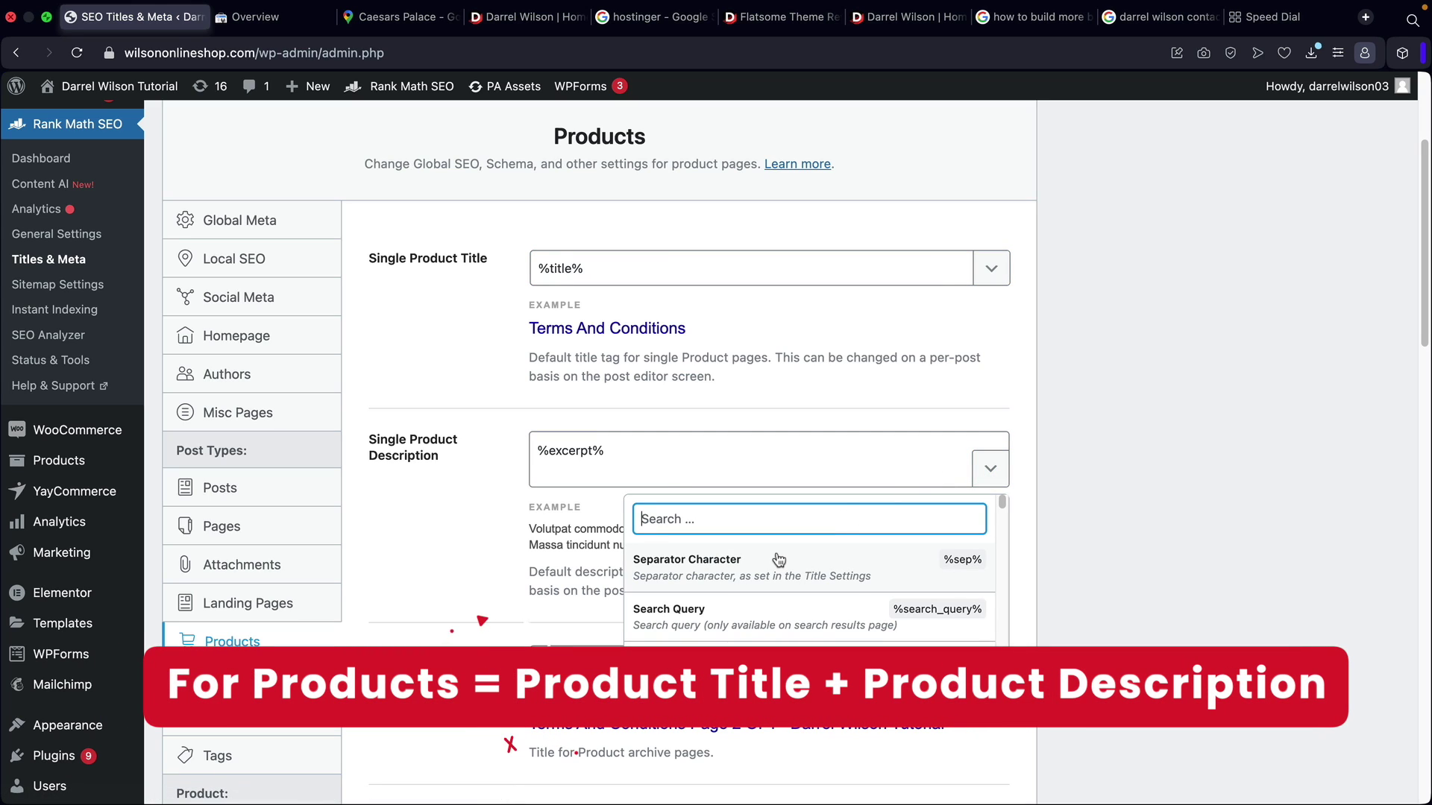
pyautogui.write('prod')
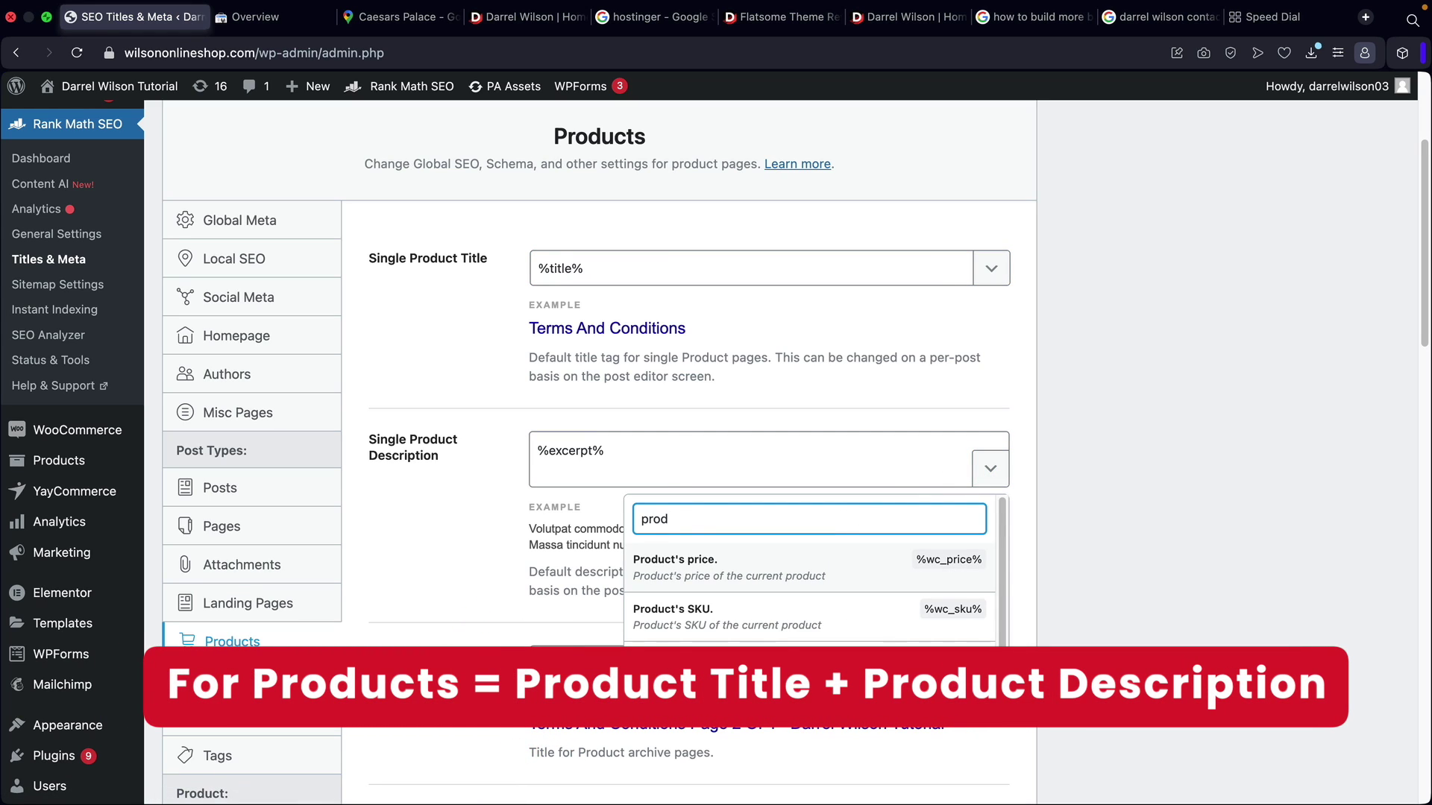
pyautogui.click(821, 649)
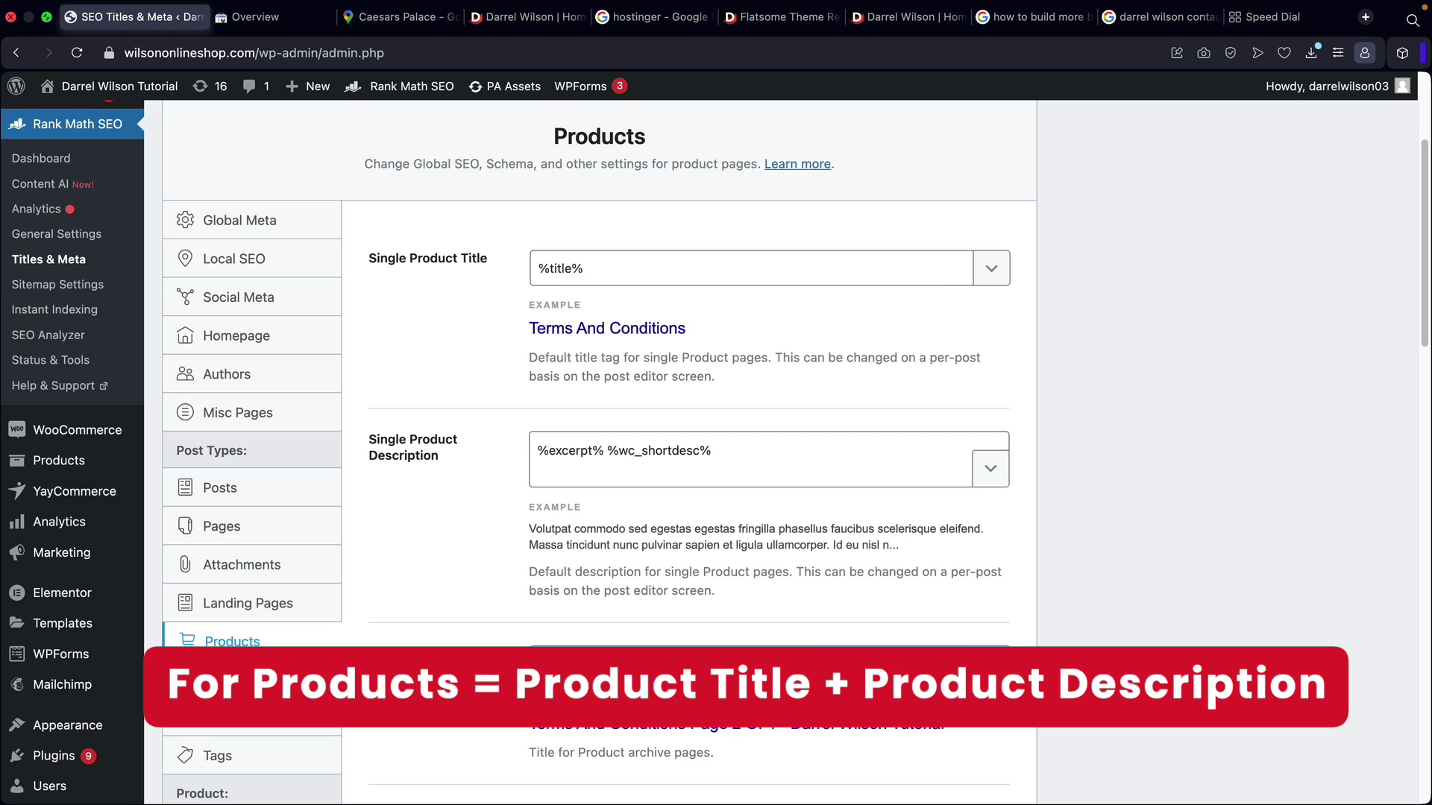
pyautogui.moveTo(603, 450); pyautogui.dragTo(511, 457)
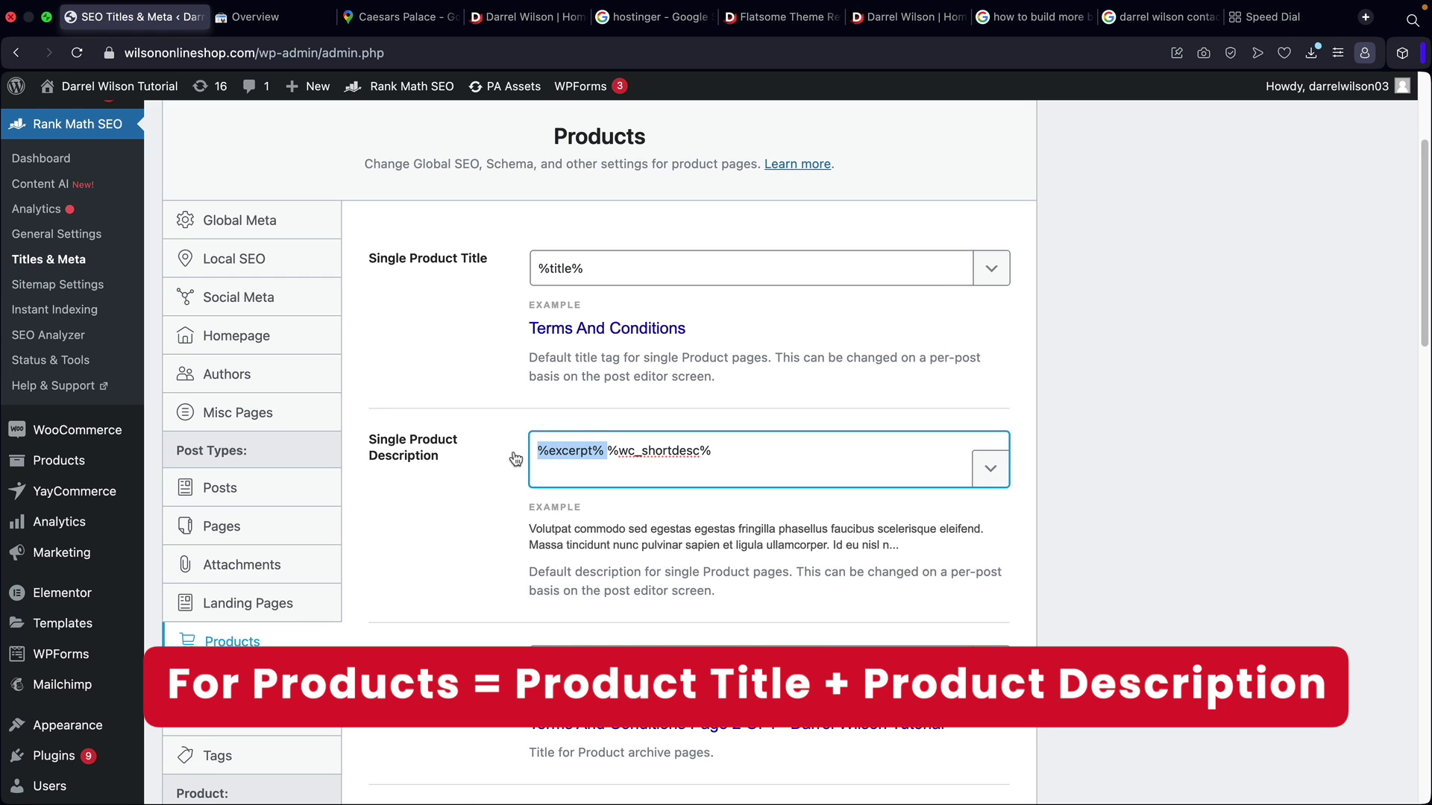
pyautogui.press('BackSpace')
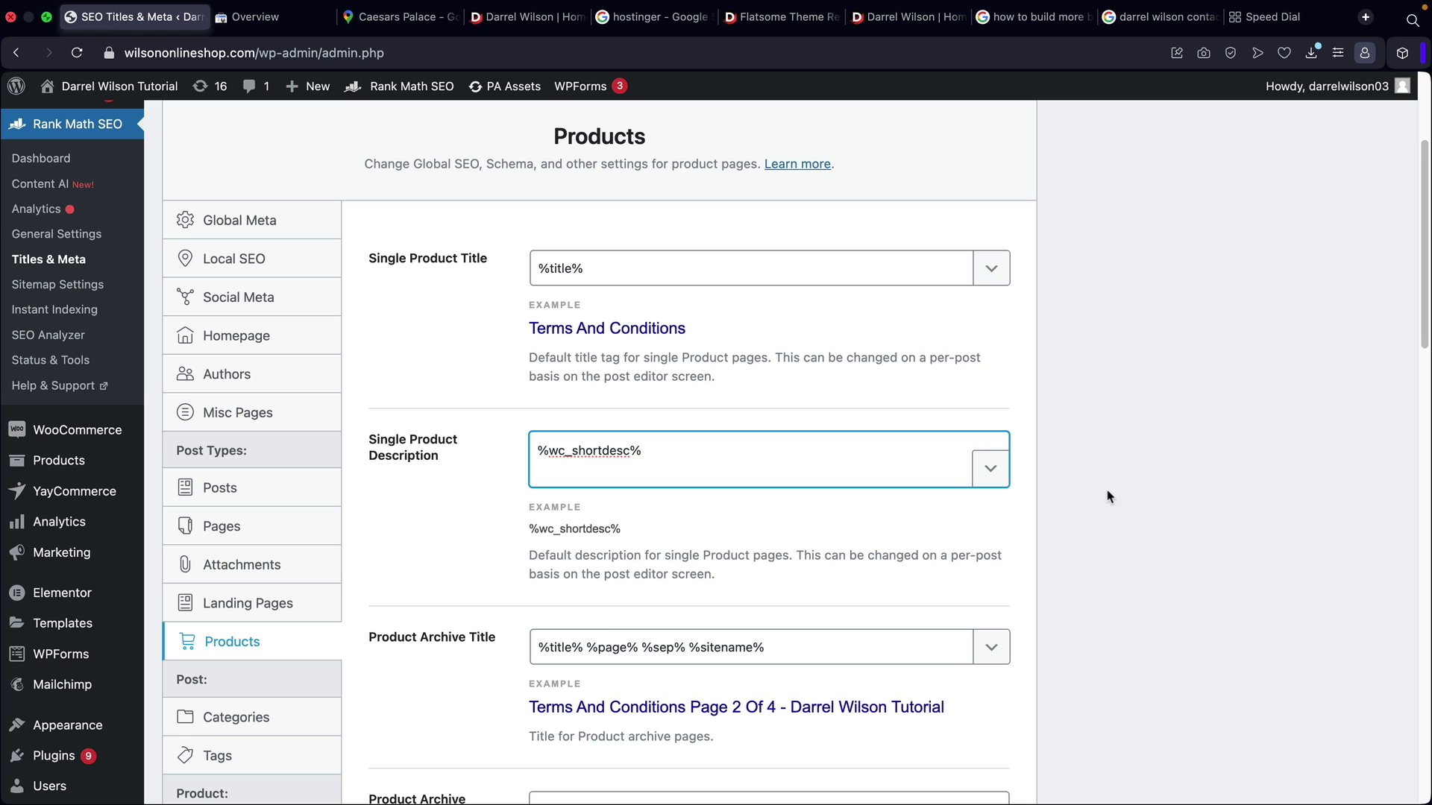
# Remove %page% from the Product Archive Title so the format is %title% %sep% %sitename%, and check its parts.
pyautogui.scroll(-5, 868, 509)
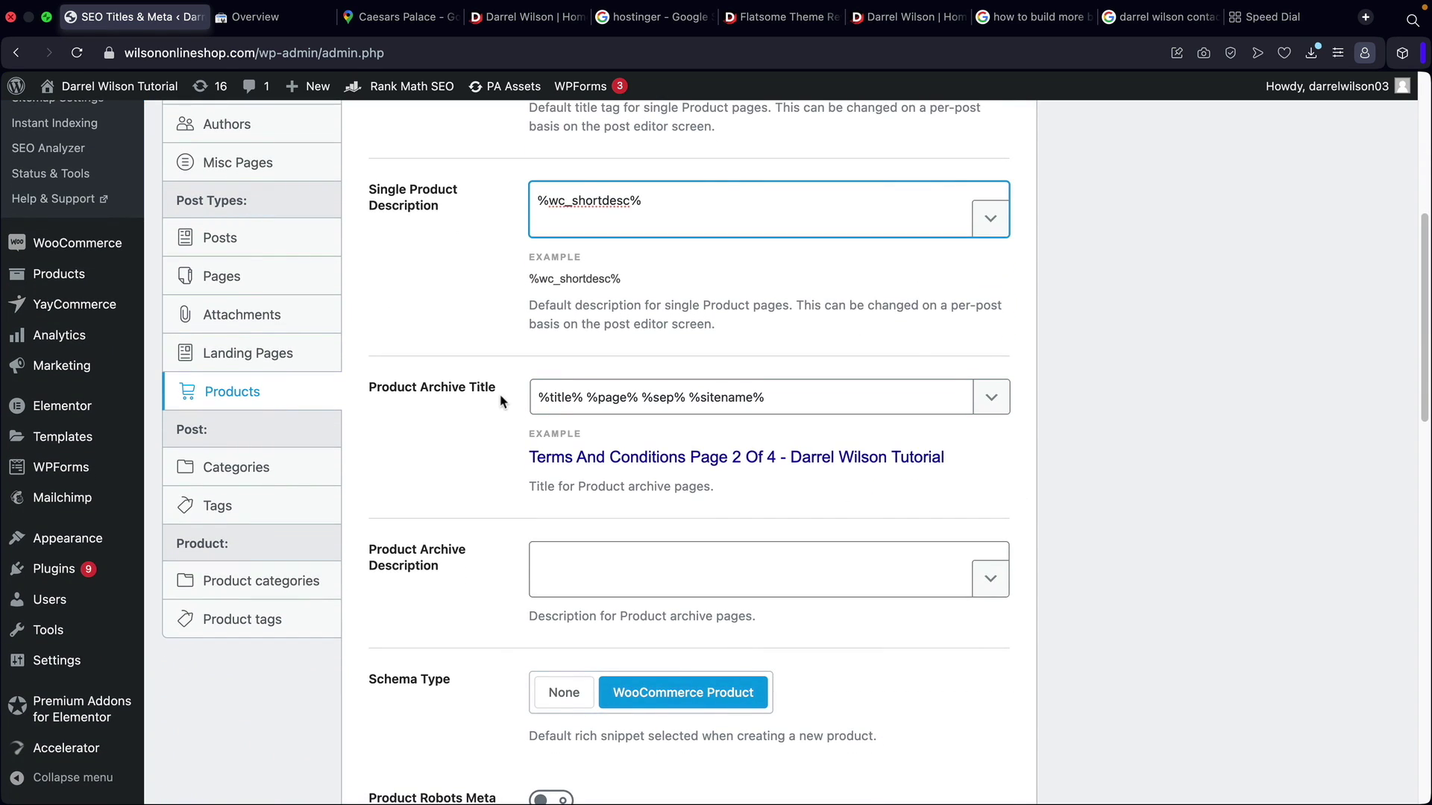
pyautogui.moveTo(587, 397); pyautogui.dragTo(622, 395)
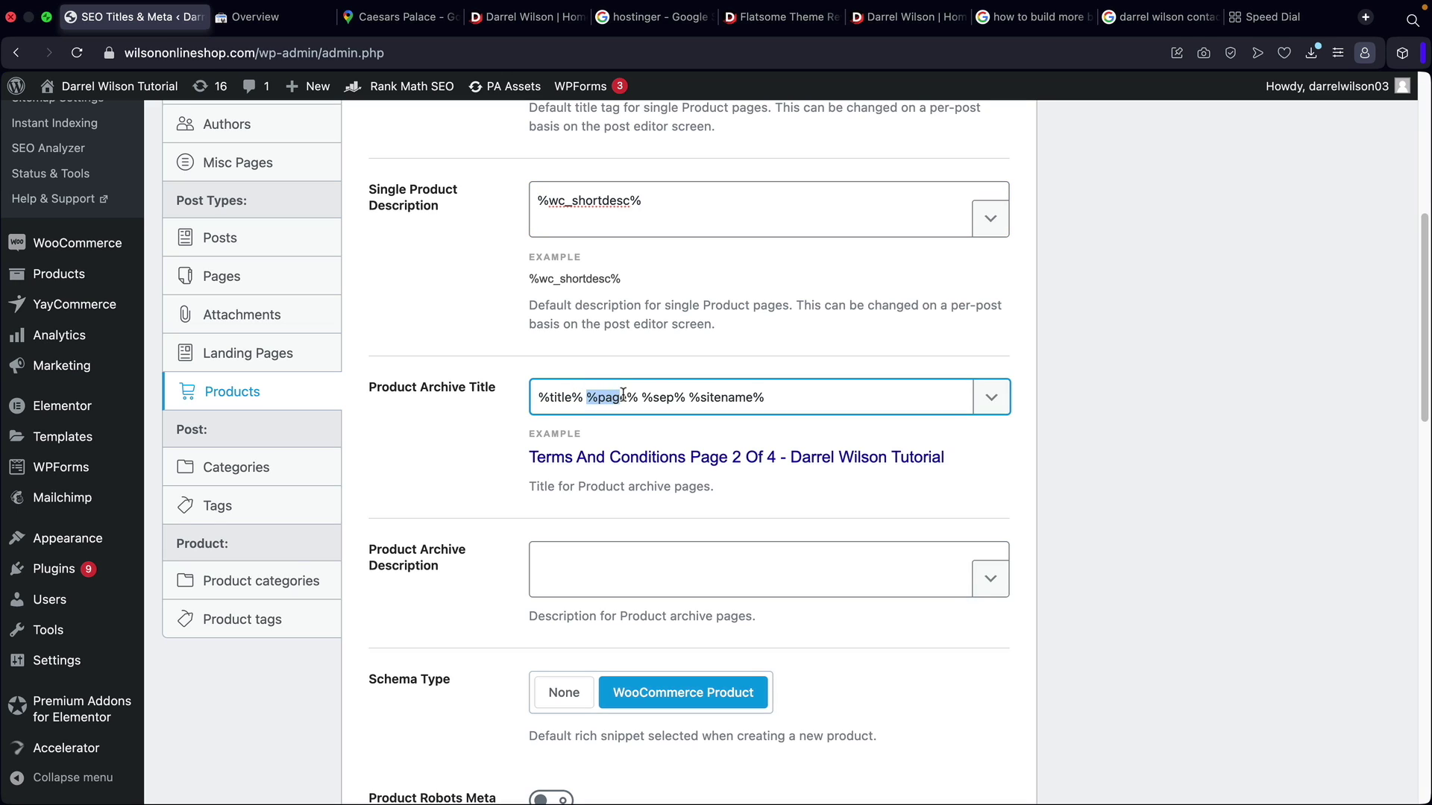
pyautogui.press('BackSpace')
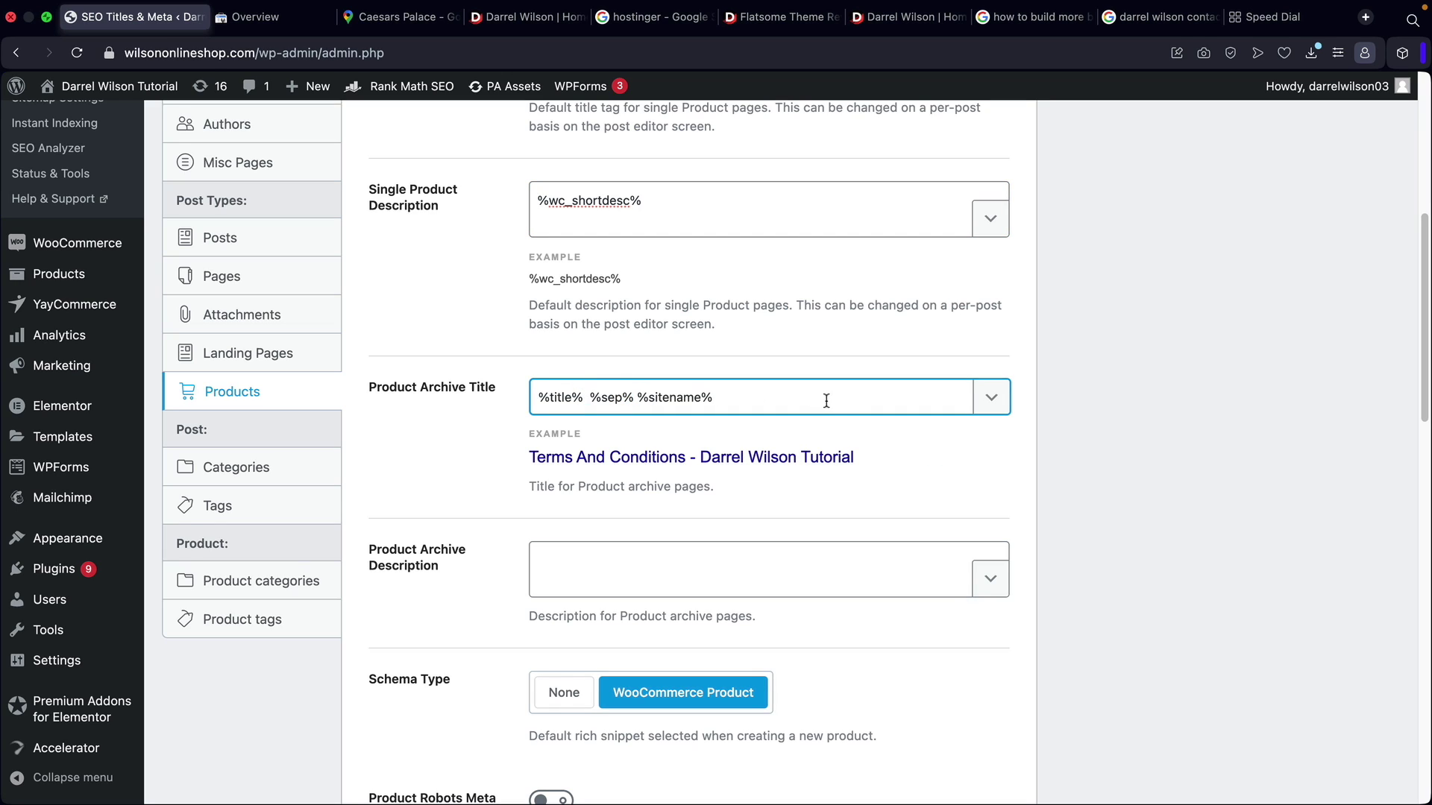
pyautogui.press('BackSpace')
pyautogui.moveTo(583, 397); pyautogui.dragTo(526, 401)
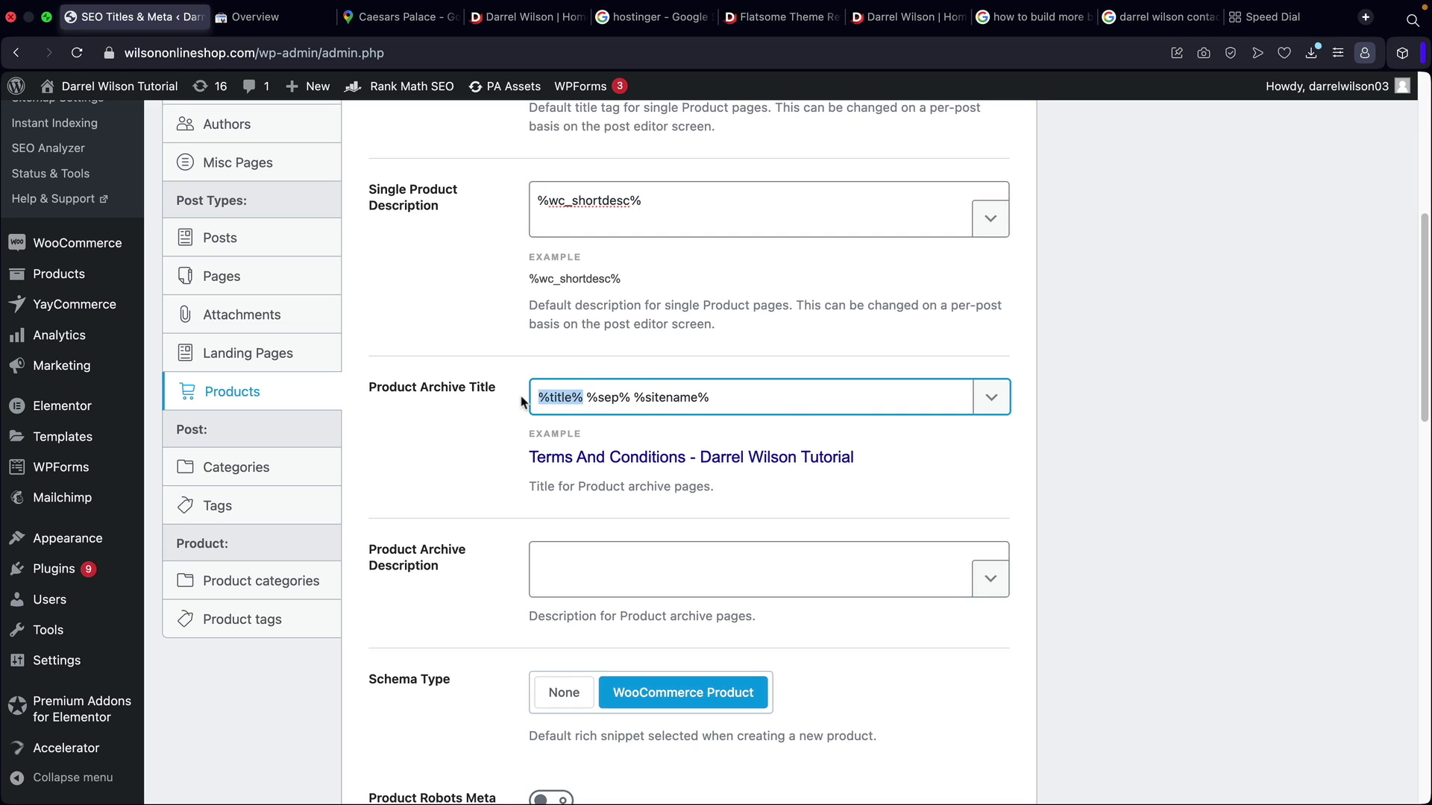
pyautogui.moveTo(633, 398); pyautogui.dragTo(724, 400)
pyautogui.click(1170, 410)
pyautogui.scroll(-3, 1097, 425)
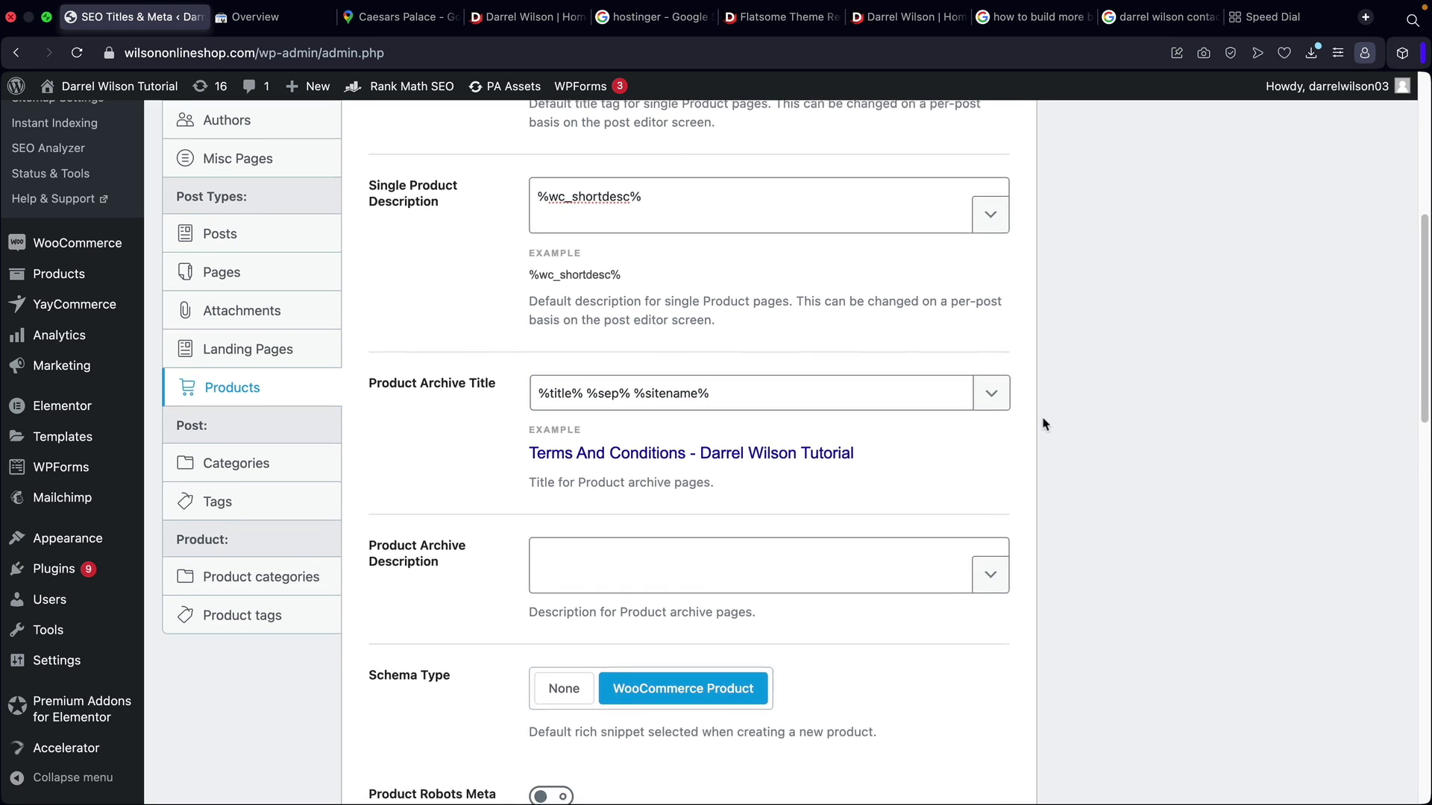
# In the Google results for Elementor templates, copy the first result's description, view its linked template kits page and return to the results.
pyautogui.click(657, 359)
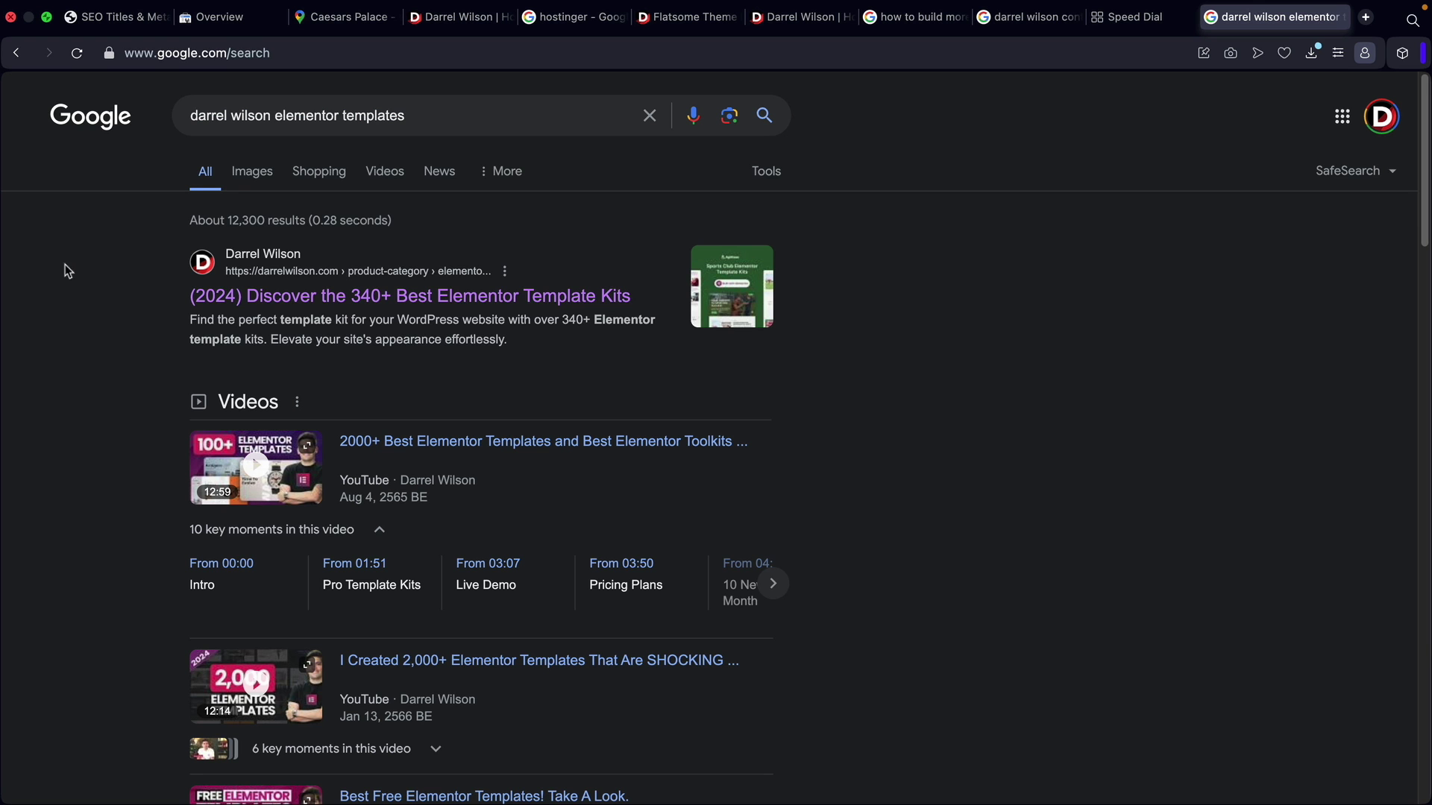
pyautogui.moveTo(508, 340); pyautogui.dragTo(116, 333)
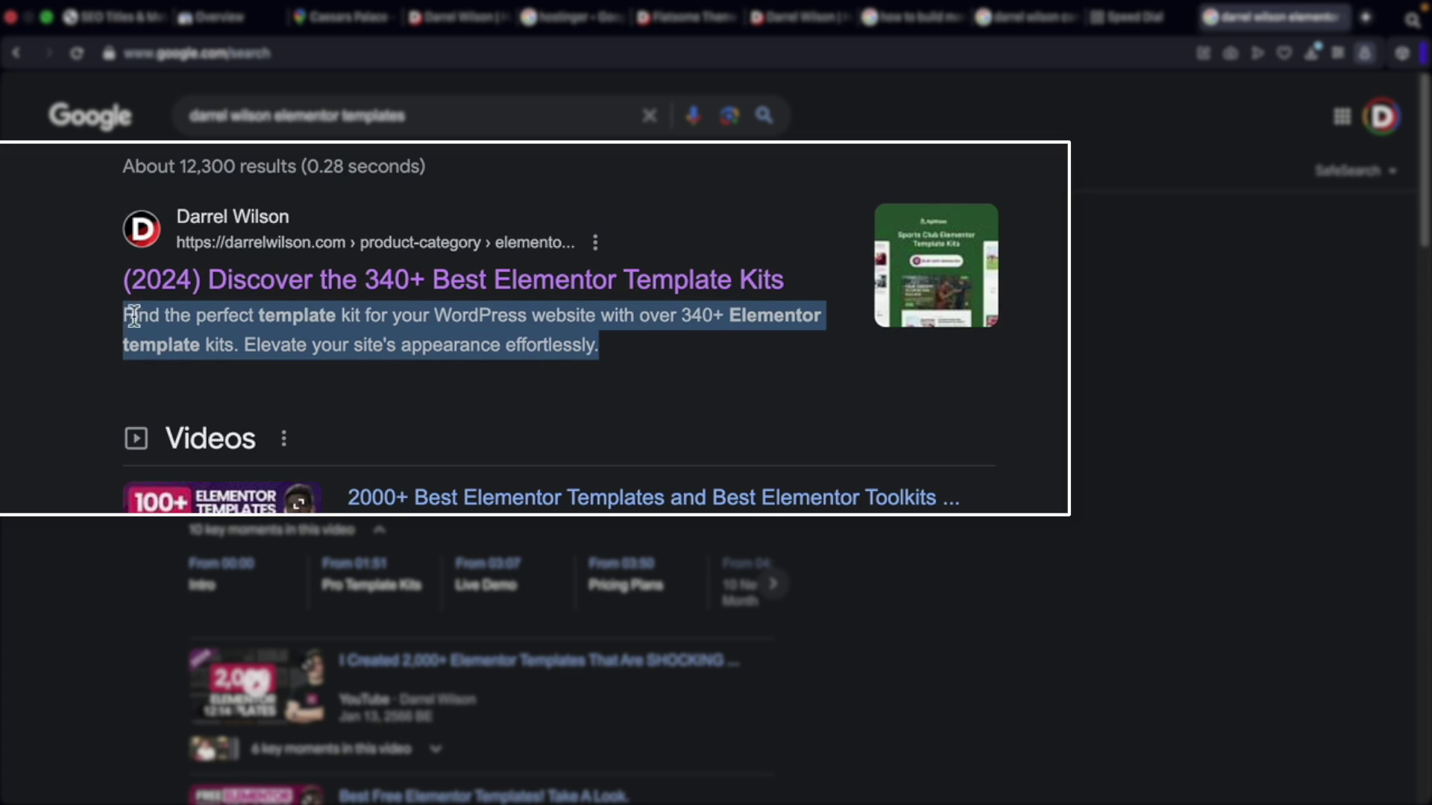
pyautogui.rightClick(163, 313)
pyautogui.click(214, 446)
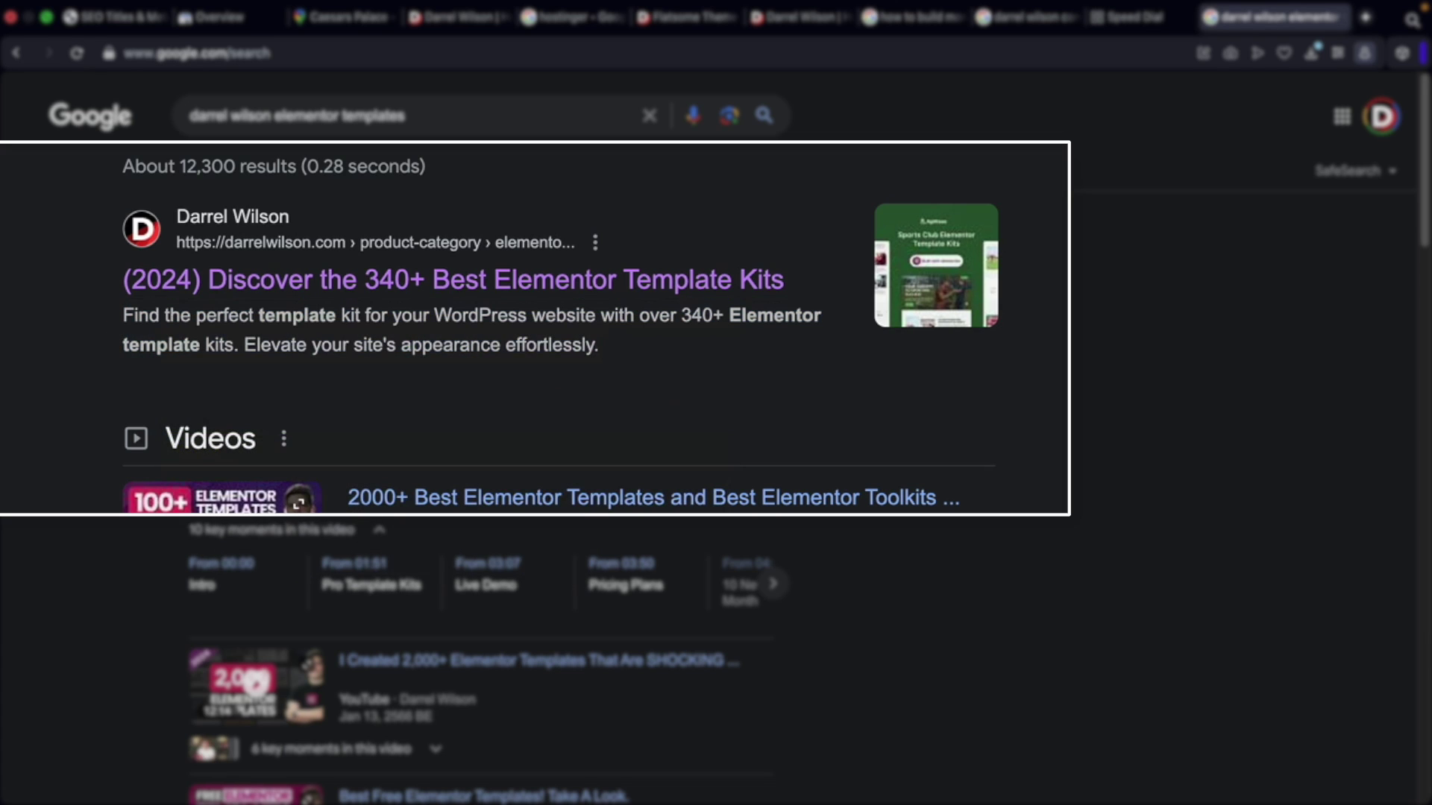
pyautogui.click(449, 285)
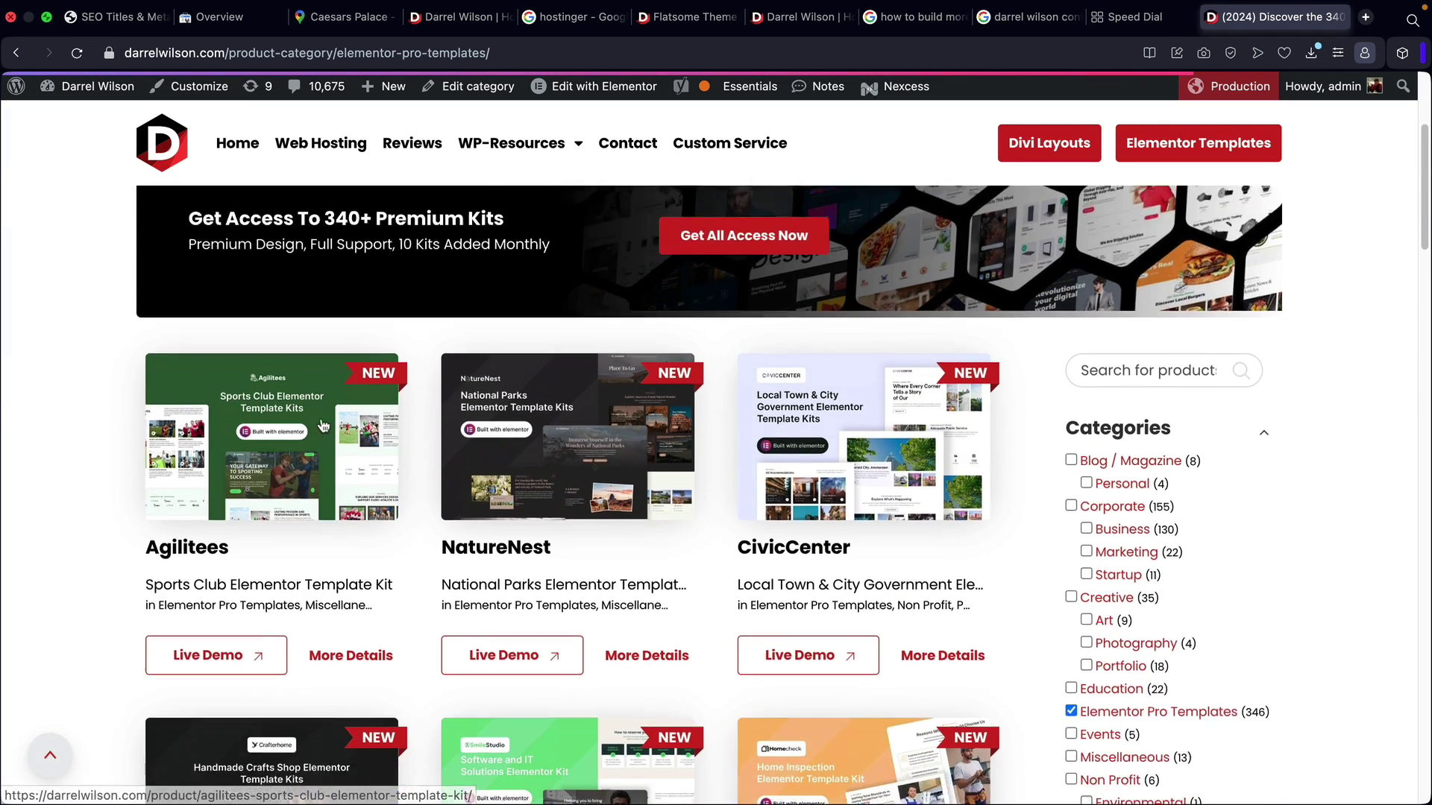
pyautogui.scroll(-2, 322, 425)
pyautogui.click(16, 53)
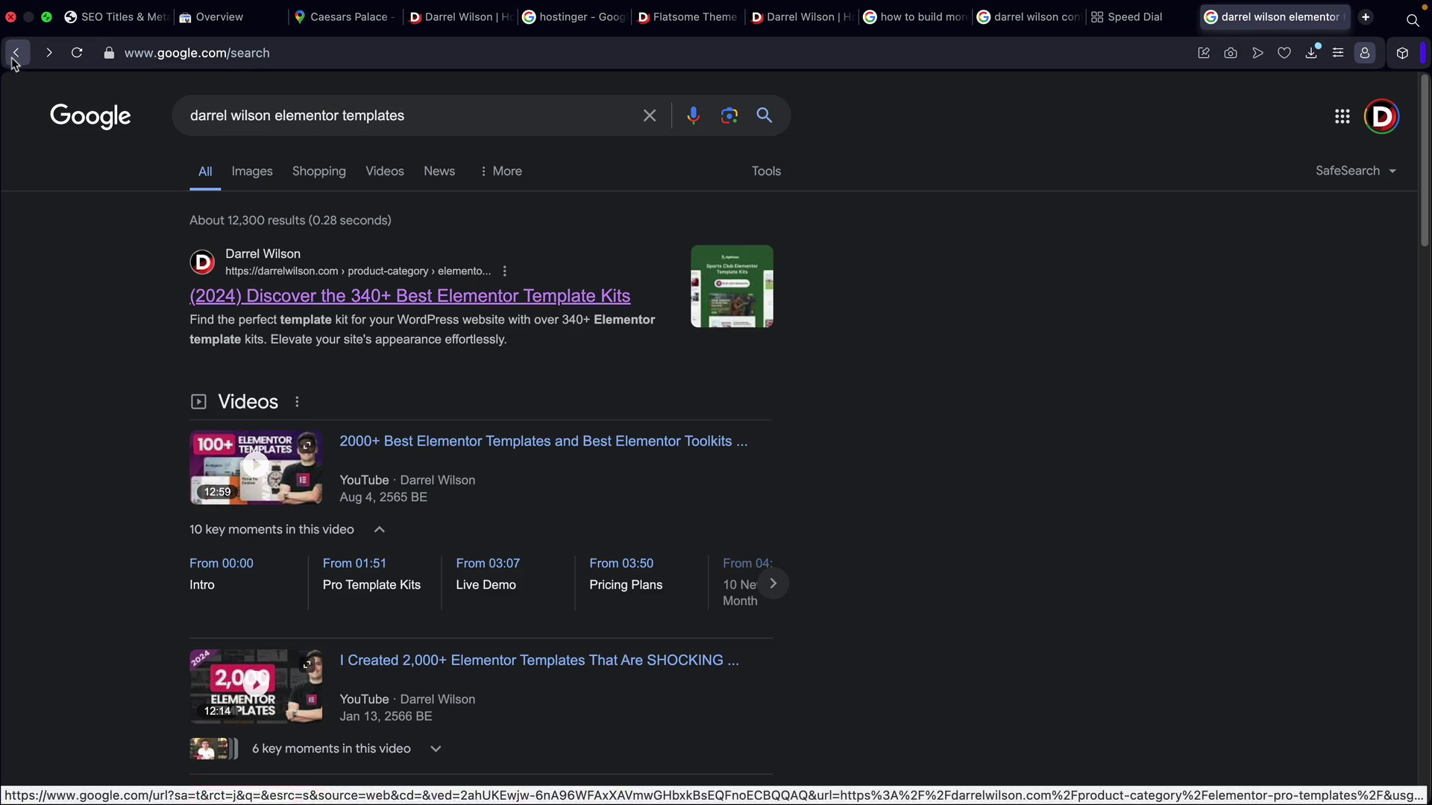
# Copy the first Google result's description and paste it as the Product Archive Description in the Products settings.
pyautogui.moveTo(535, 348); pyautogui.dragTo(182, 322)
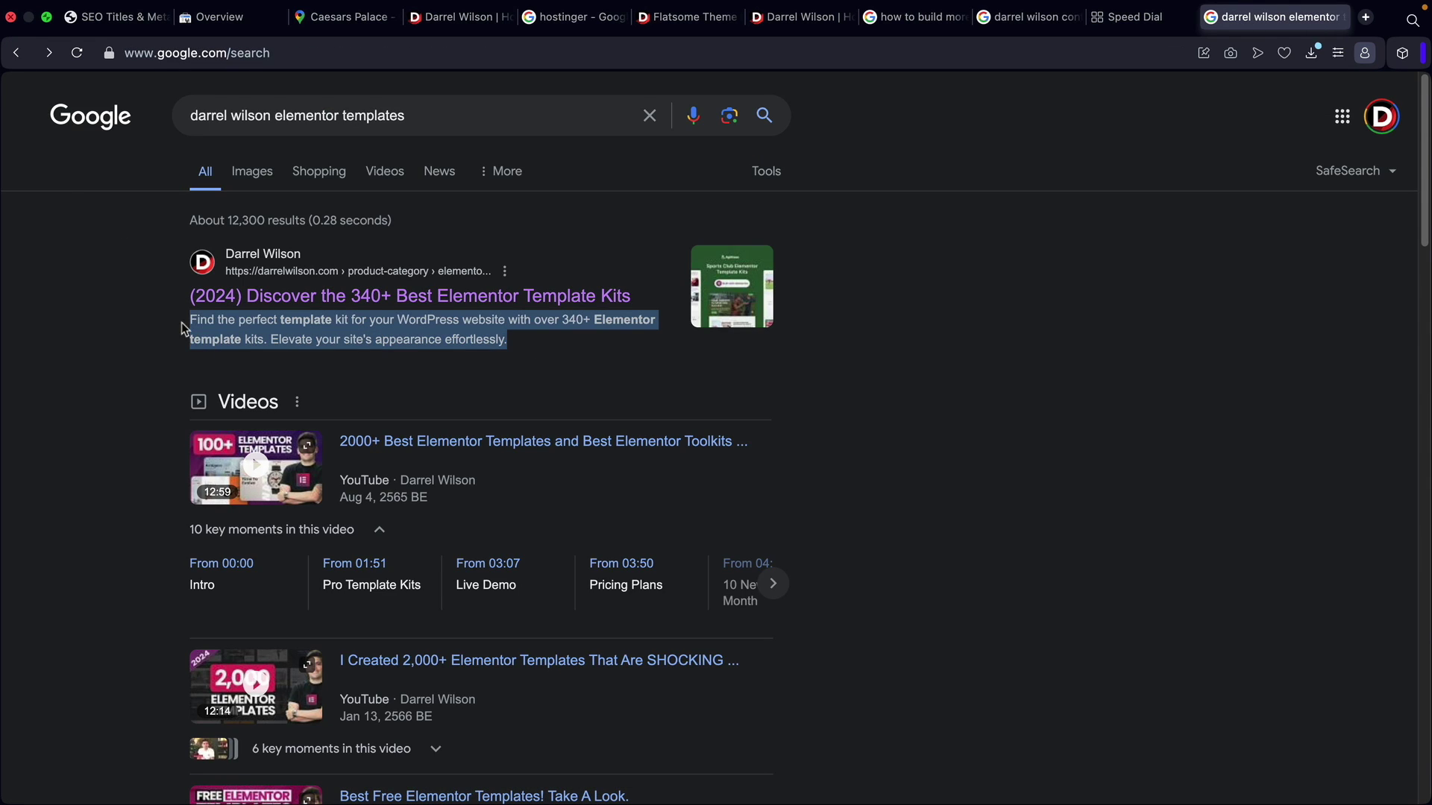
pyautogui.rightClick(200, 326)
pyautogui.click(230, 409)
pyautogui.click(113, 340)
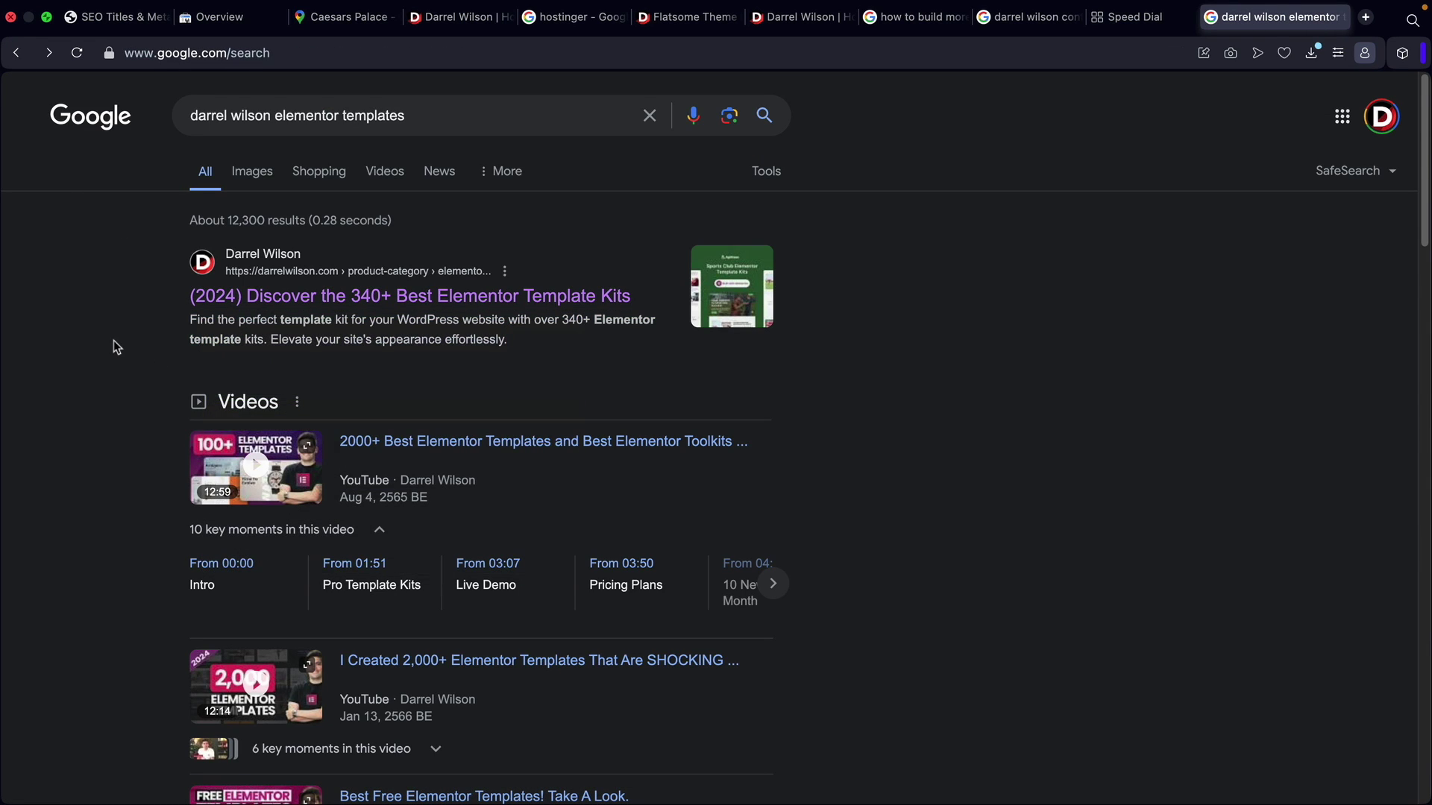
pyautogui.click(115, 20)
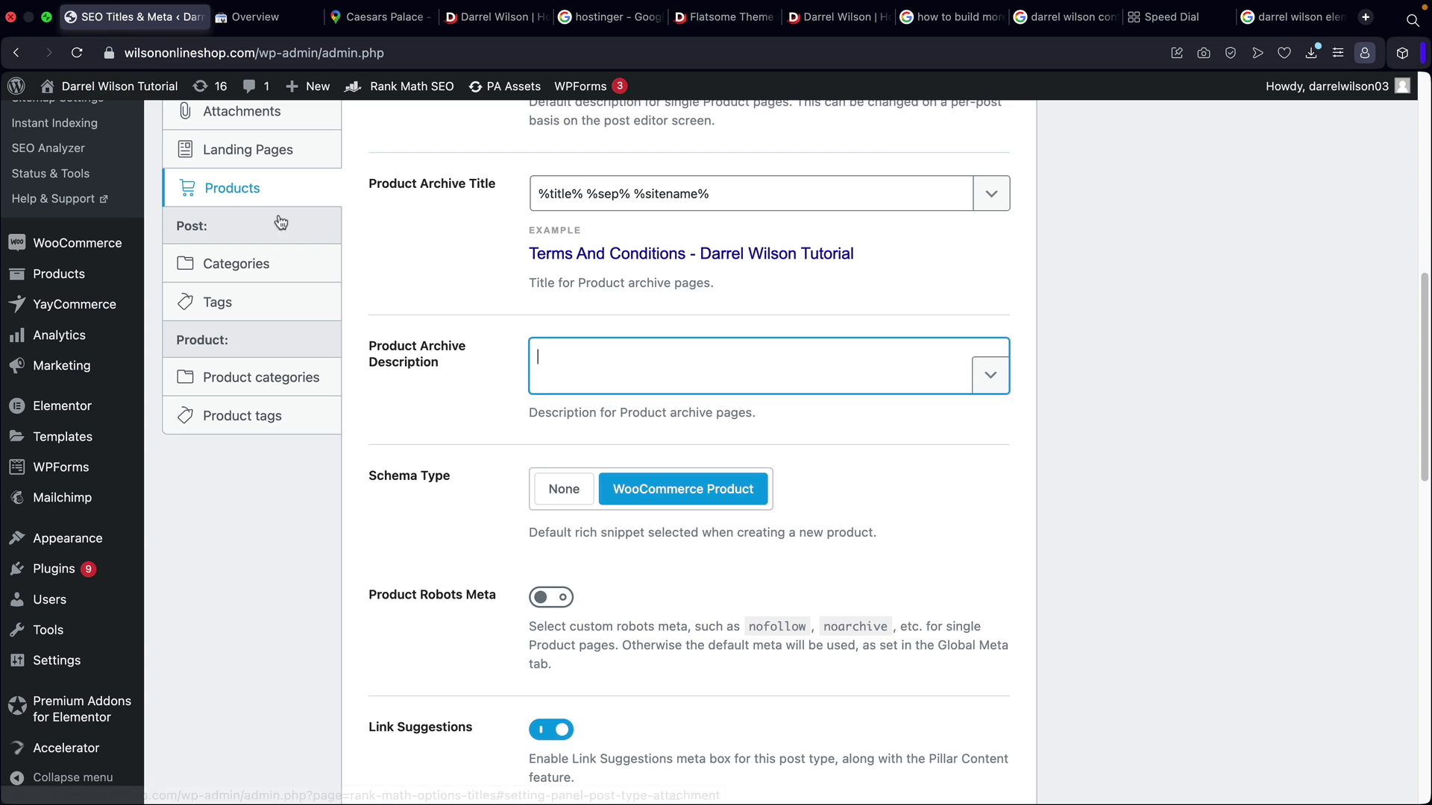
pyautogui.rightClick(542, 357)
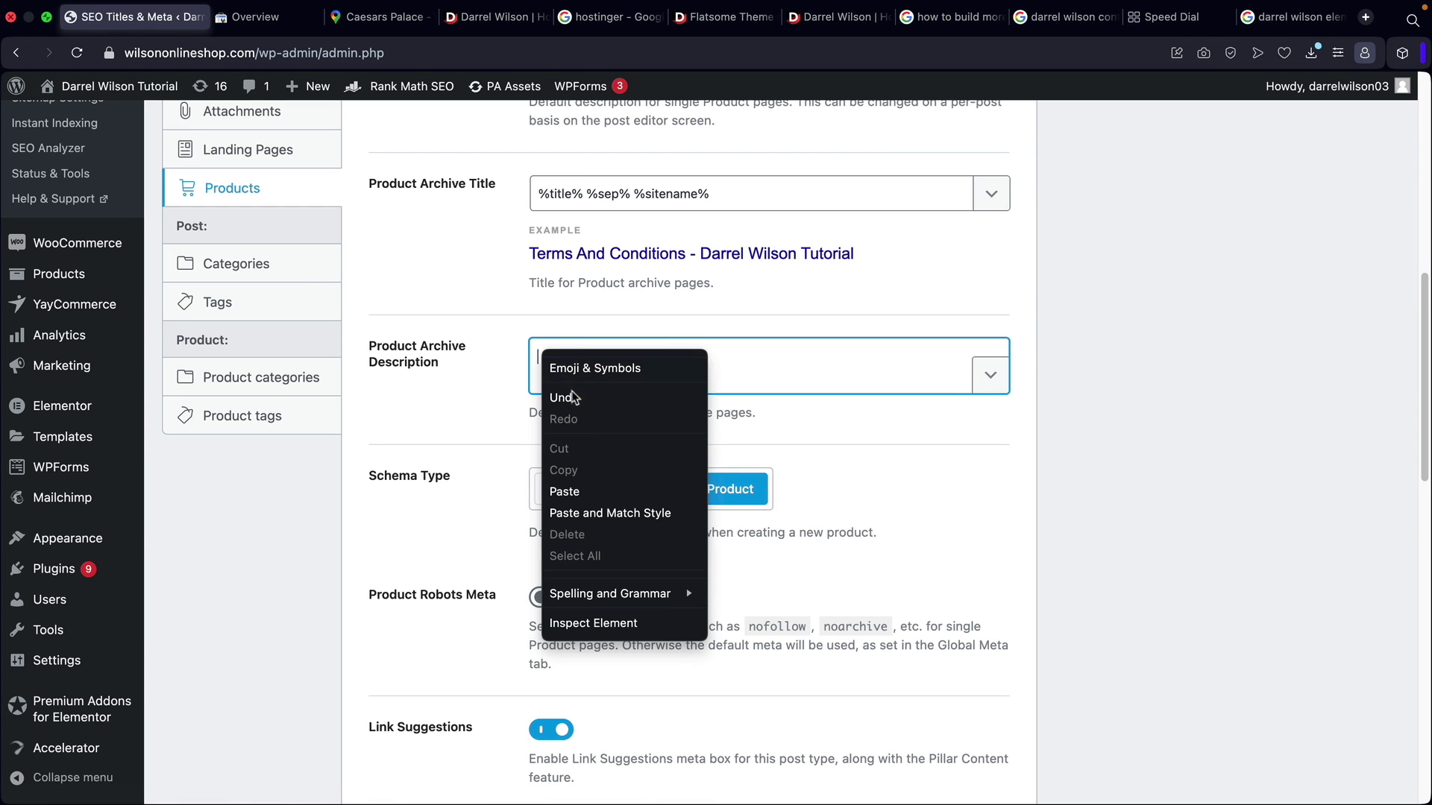
pyautogui.click(578, 492)
# Select WooCommerce Product as the Schema Type and review the robots meta, link suggestion and primary taxonomy options for products.
pyautogui.scroll(-4, 600, 471)
pyautogui.scroll(-1, 609, 473)
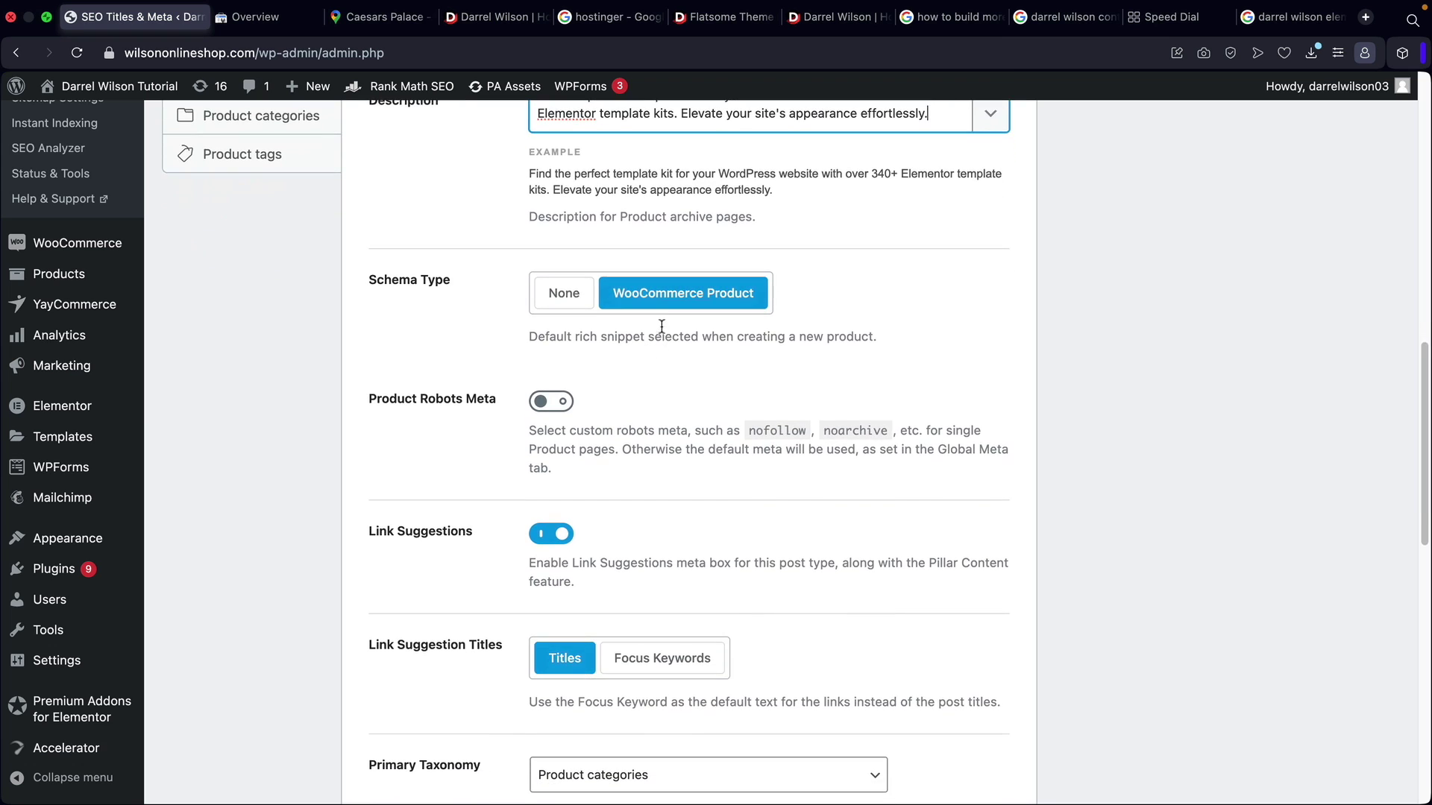
pyautogui.click(699, 304)
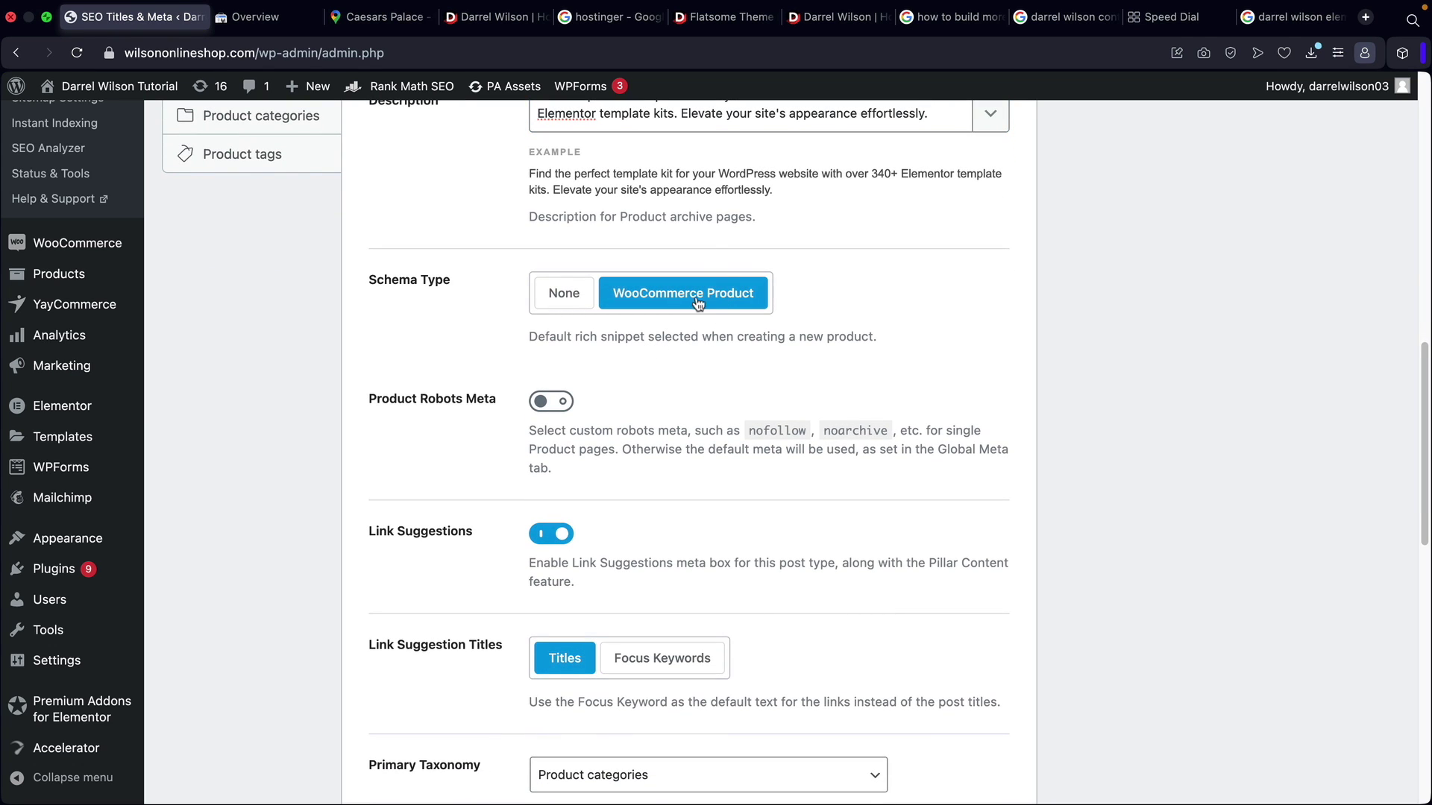
pyautogui.scroll(-2, 669, 385)
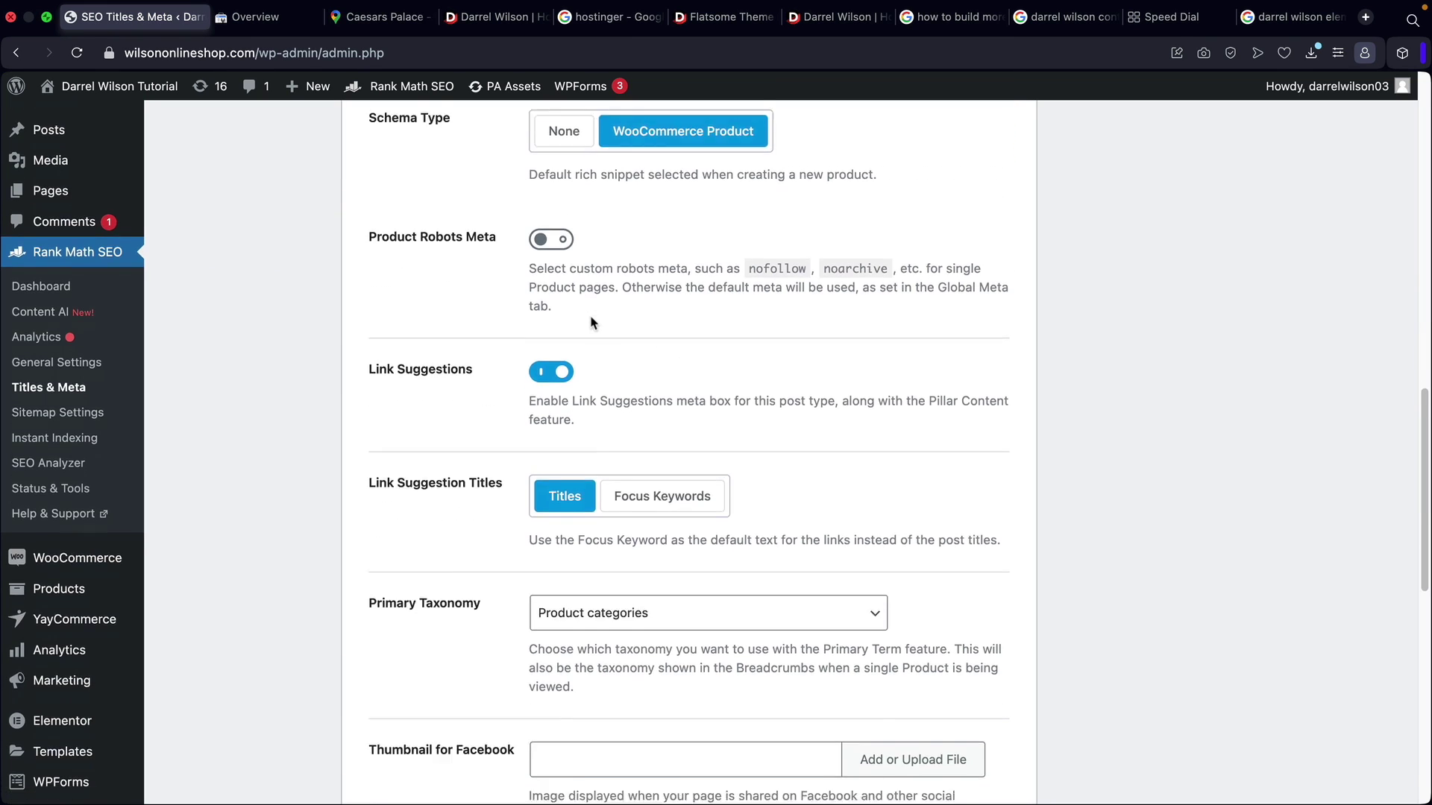
pyautogui.scroll(-6, 592, 321)
pyautogui.scroll(-1, 552, 320)
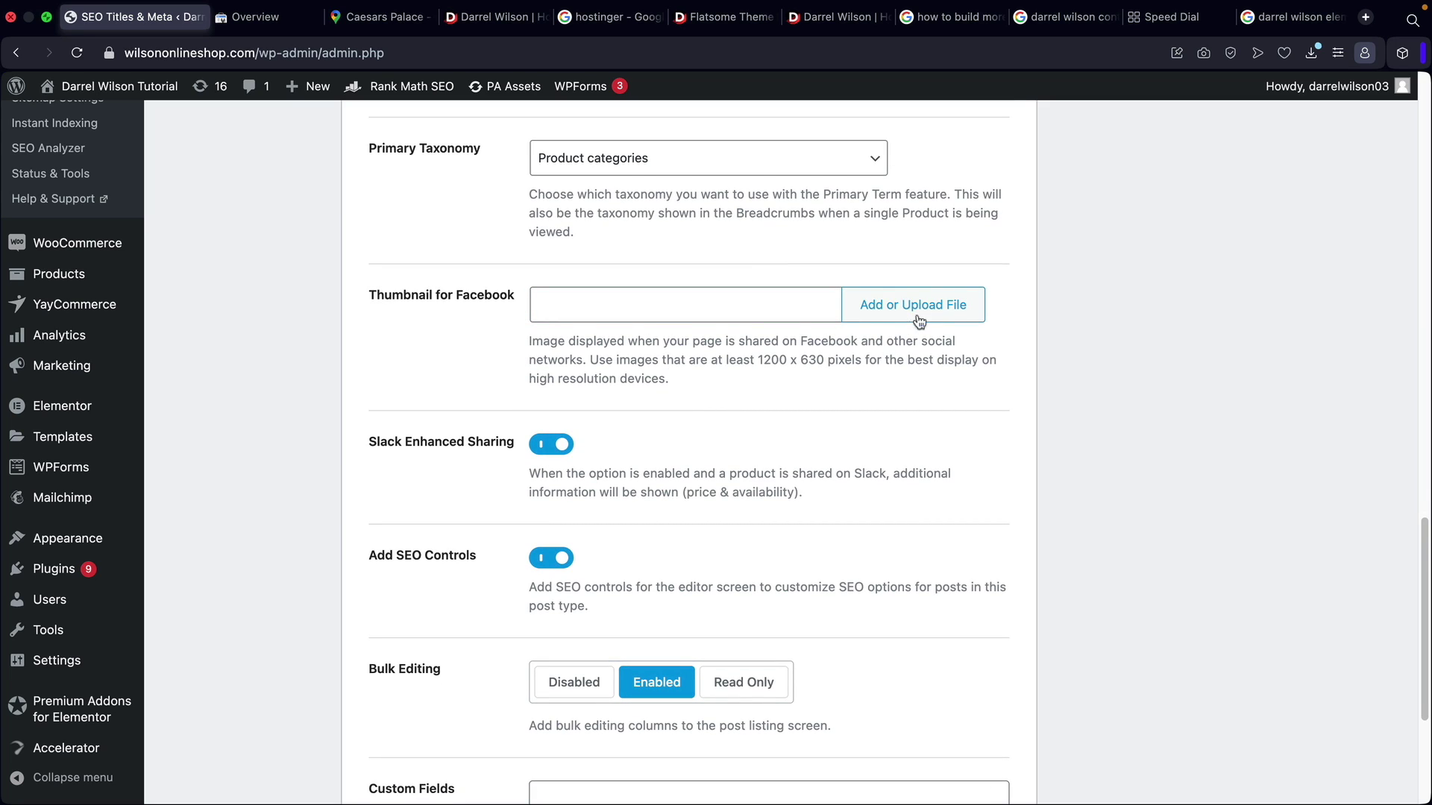
# Set the woman-dry-cleaning-operator image from the media library as the products' Thumbnail for Facebook and save the changes.
pyautogui.click(540, 309)
pyautogui.moveTo(520, 301); pyautogui.dragTo(347, 309)
pyautogui.click(319, 309)
pyautogui.click(914, 306)
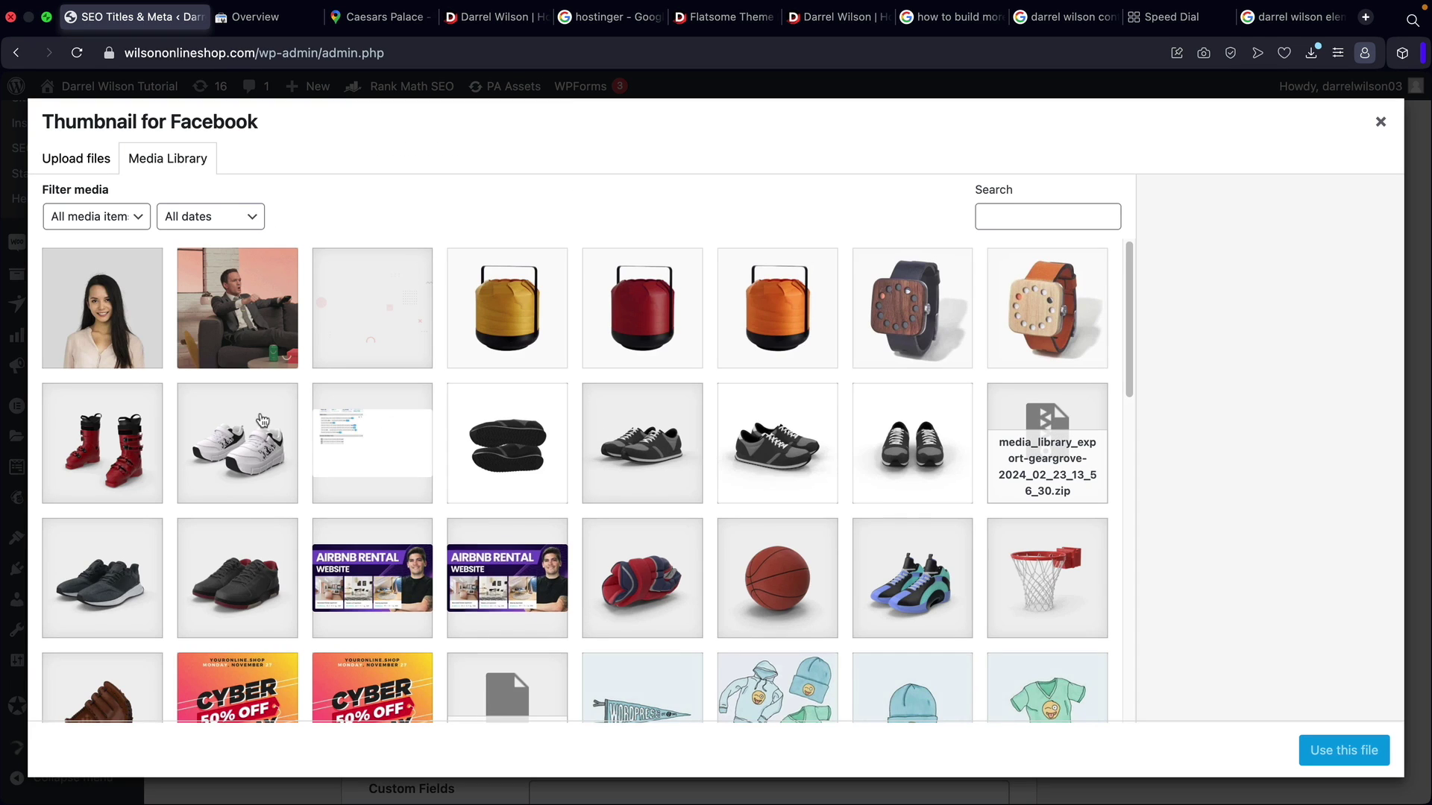
pyautogui.scroll(-5, 263, 420)
pyautogui.scroll(-7, 262, 420)
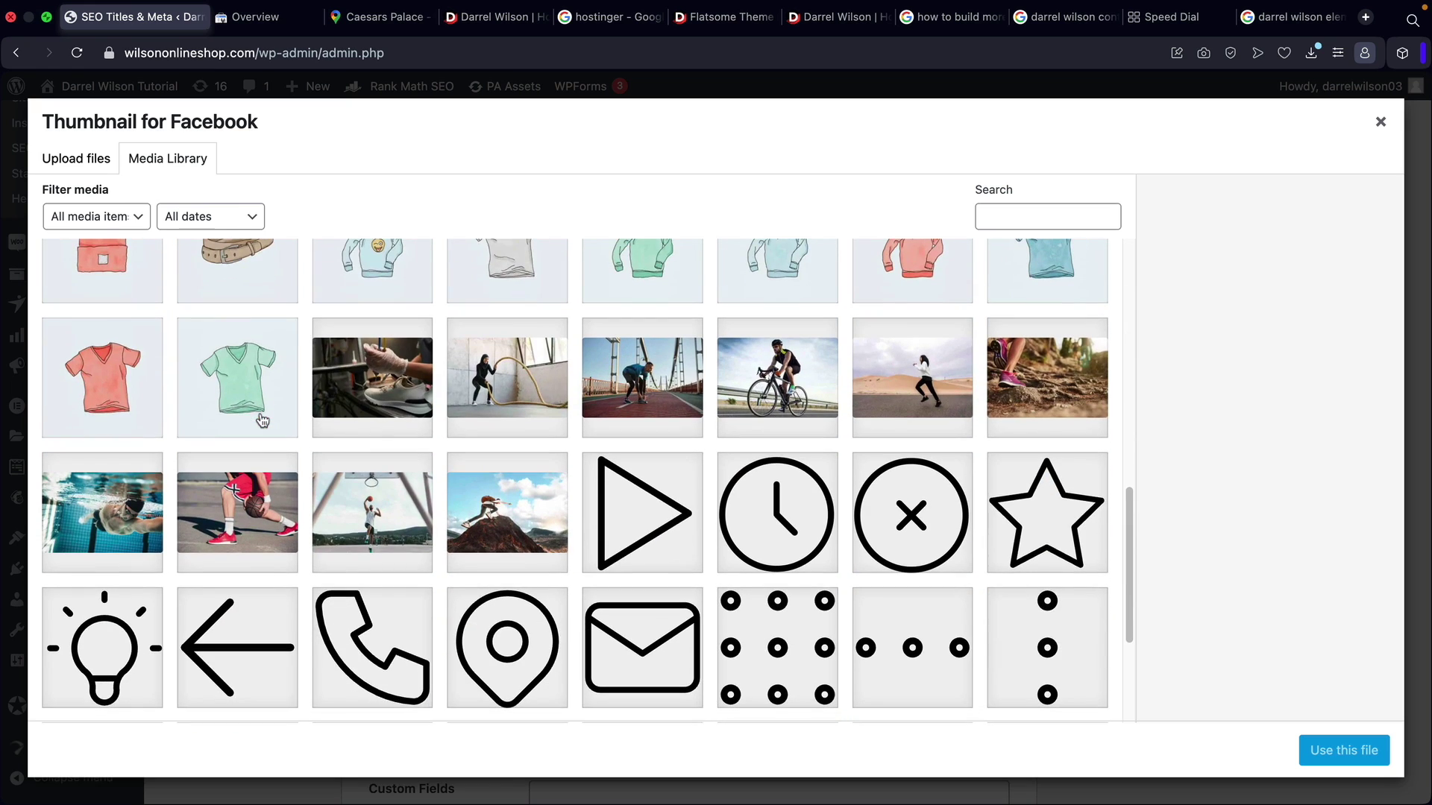
pyautogui.click(409, 263)
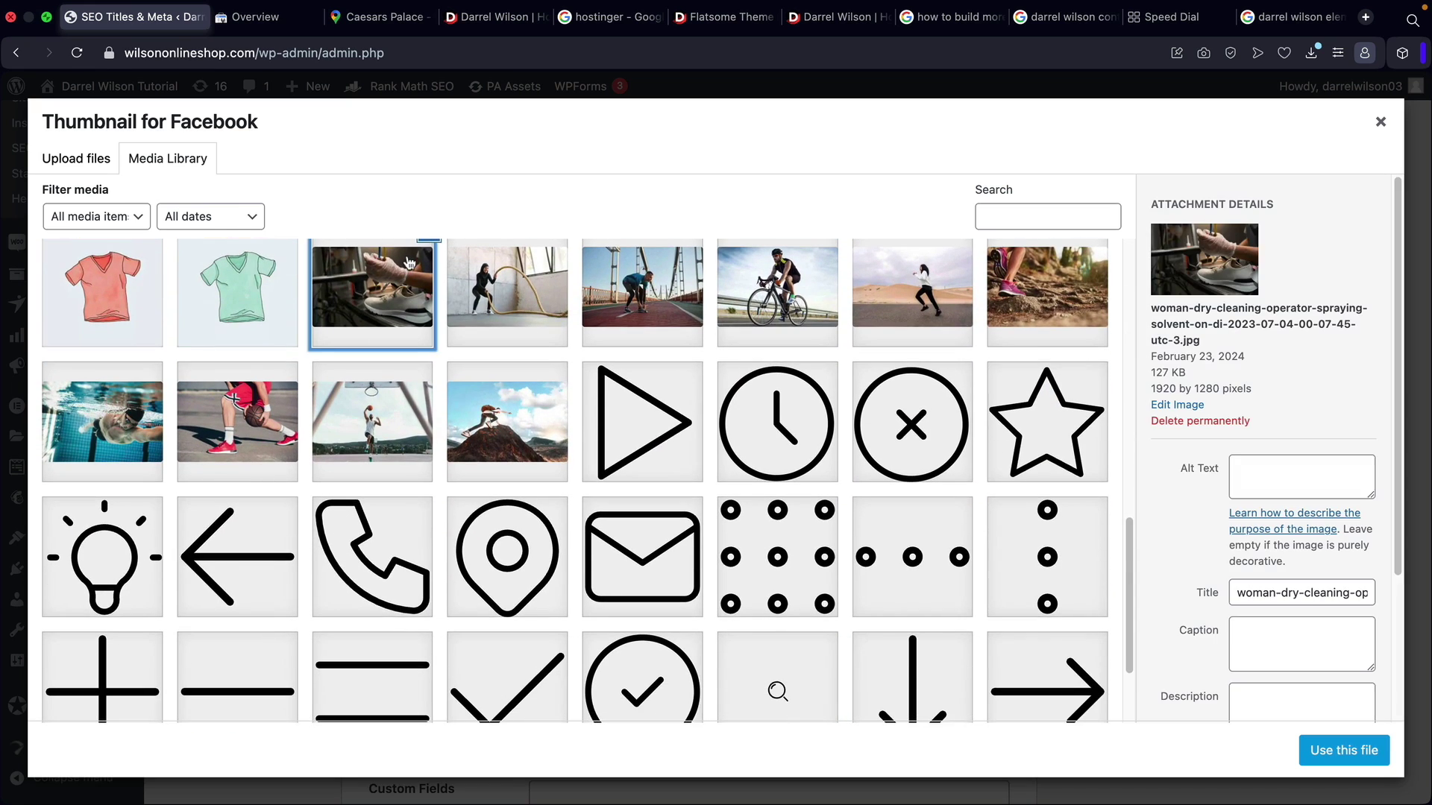
pyautogui.click(1306, 748)
pyautogui.scroll(-7, 1031, 584)
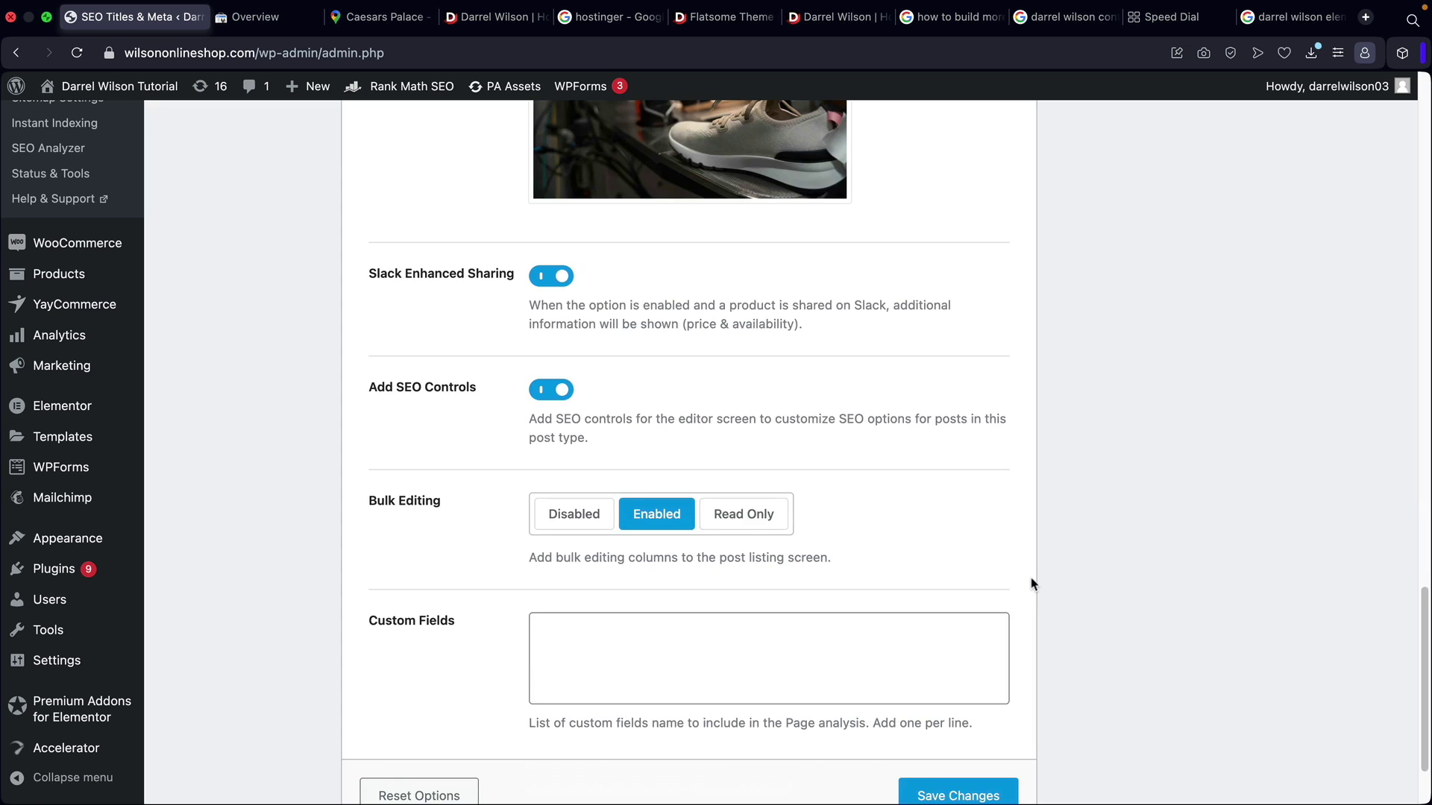
pyautogui.click(957, 695)
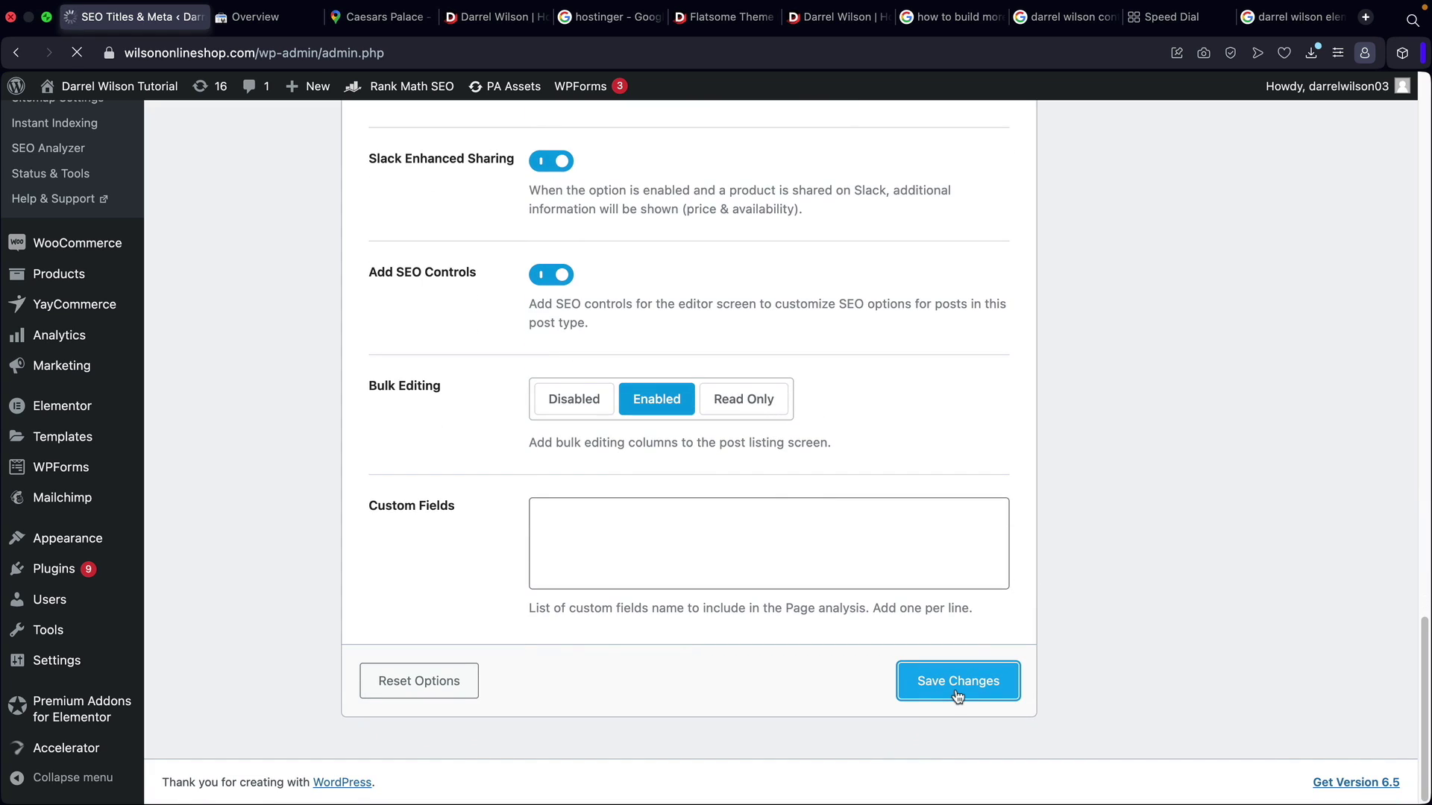
# Open the post Categories settings and examine the term, separator and site name parts of Category Archive Titles.
pyautogui.scroll(-3, 631, 469)
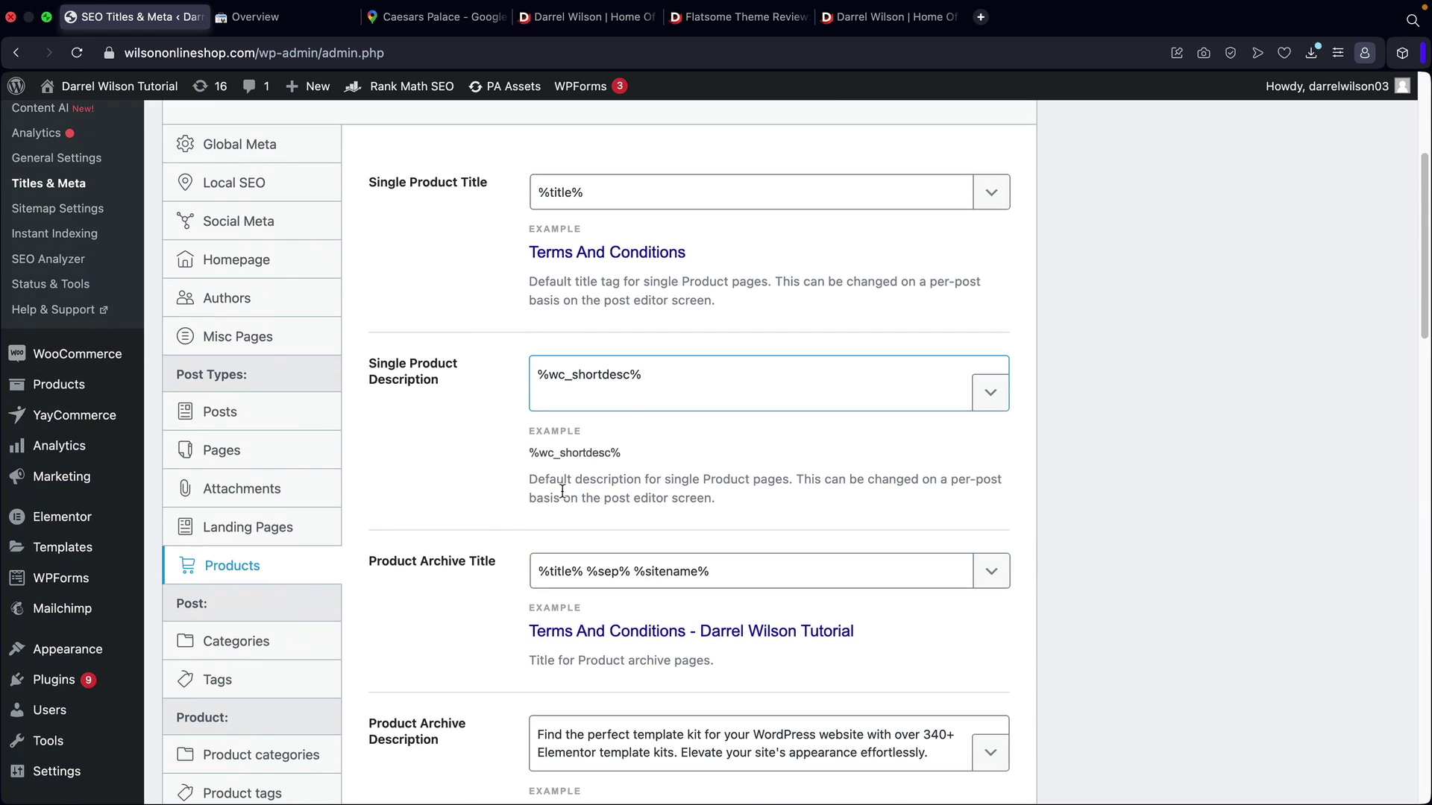
pyautogui.click(229, 641)
pyautogui.scroll(3, 647, 510)
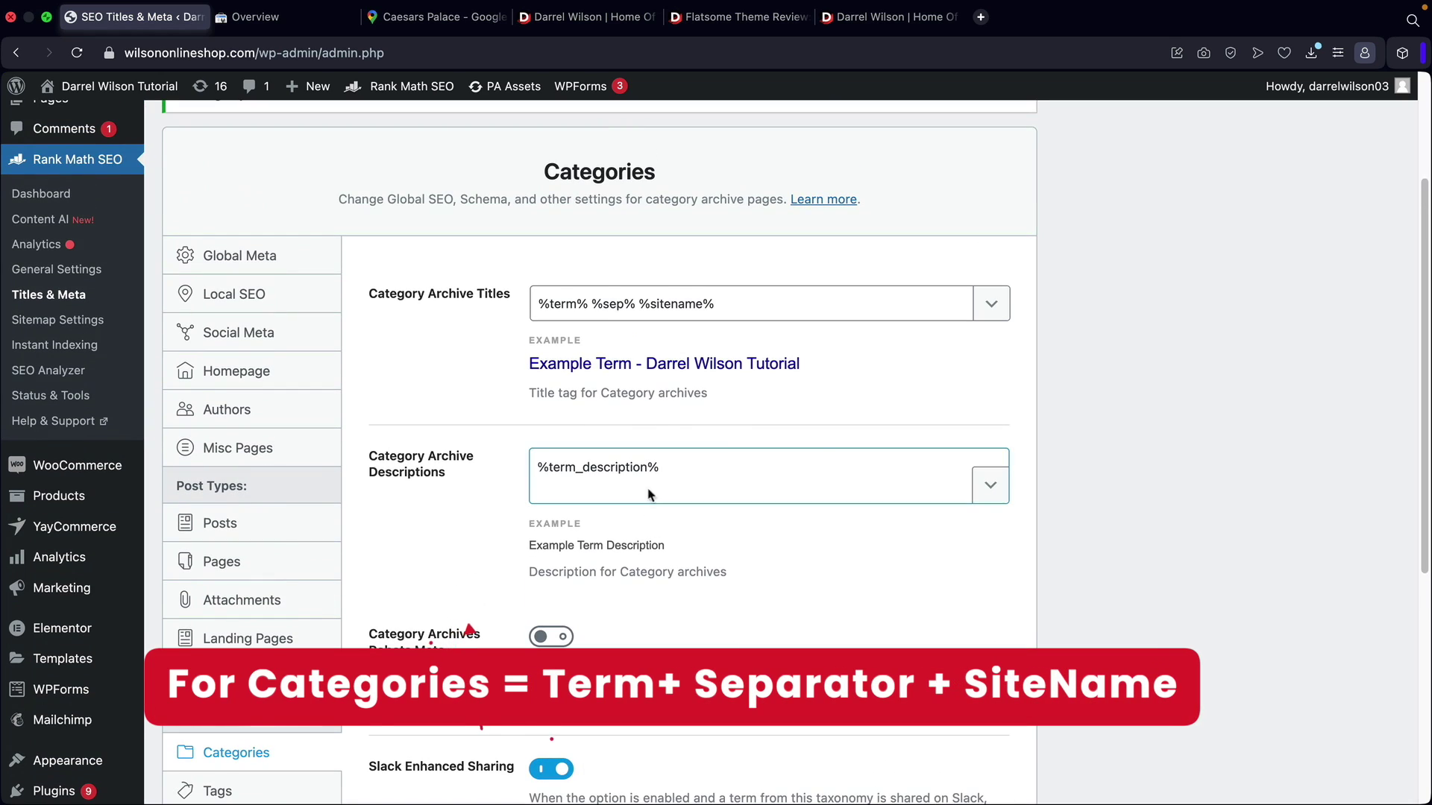
pyautogui.moveTo(588, 302); pyautogui.dragTo(535, 300)
pyautogui.moveTo(637, 304); pyautogui.dragTo(591, 303)
pyautogui.moveTo(715, 303); pyautogui.dragTo(642, 307)
# Overwrite %term_description% in the post Category Archive Descriptions with filler text, and clear the field completely.
pyautogui.moveTo(699, 475); pyautogui.dragTo(541, 469)
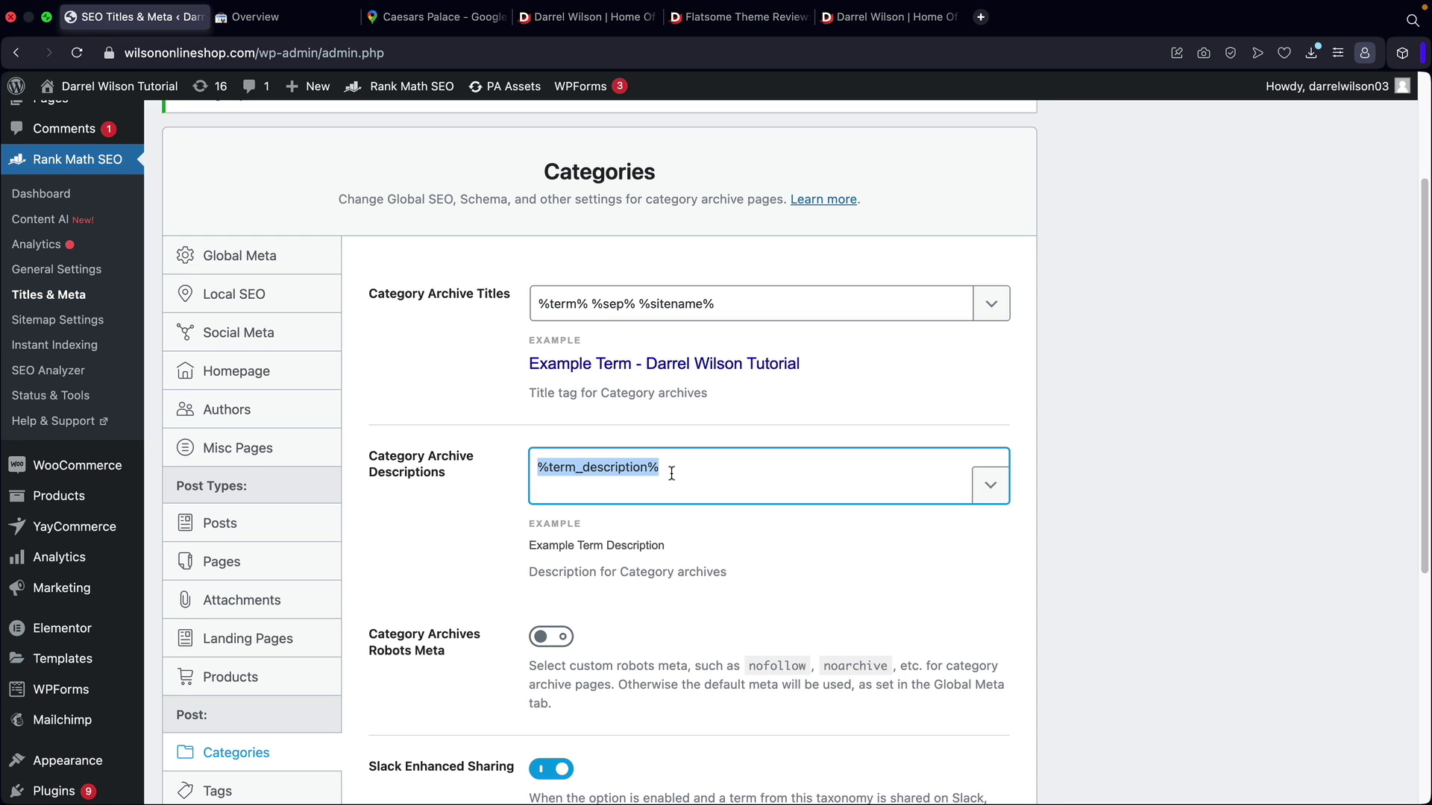
pyautogui.write('qwidjqwdjwidjqij')
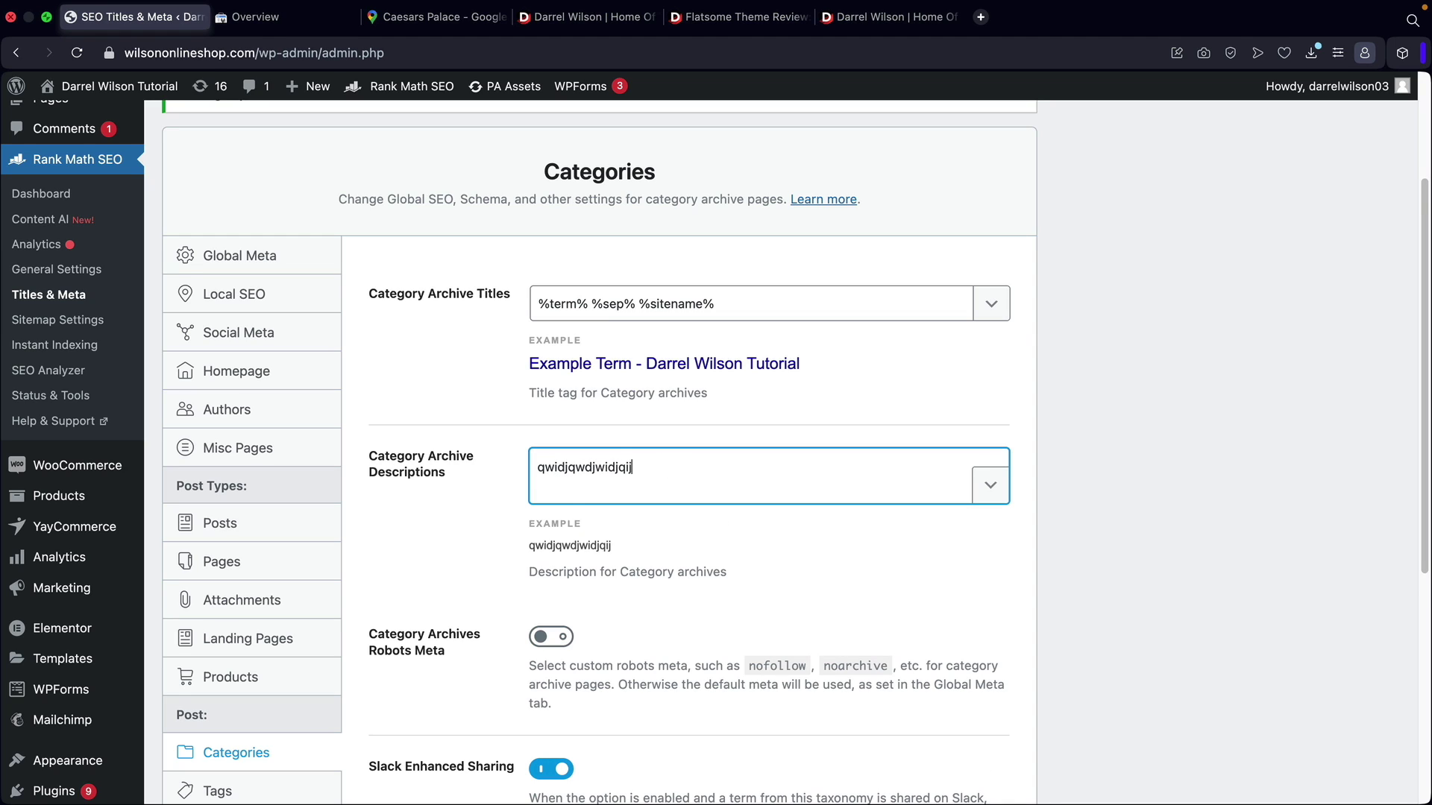
pyautogui.doubleClick(632, 469)
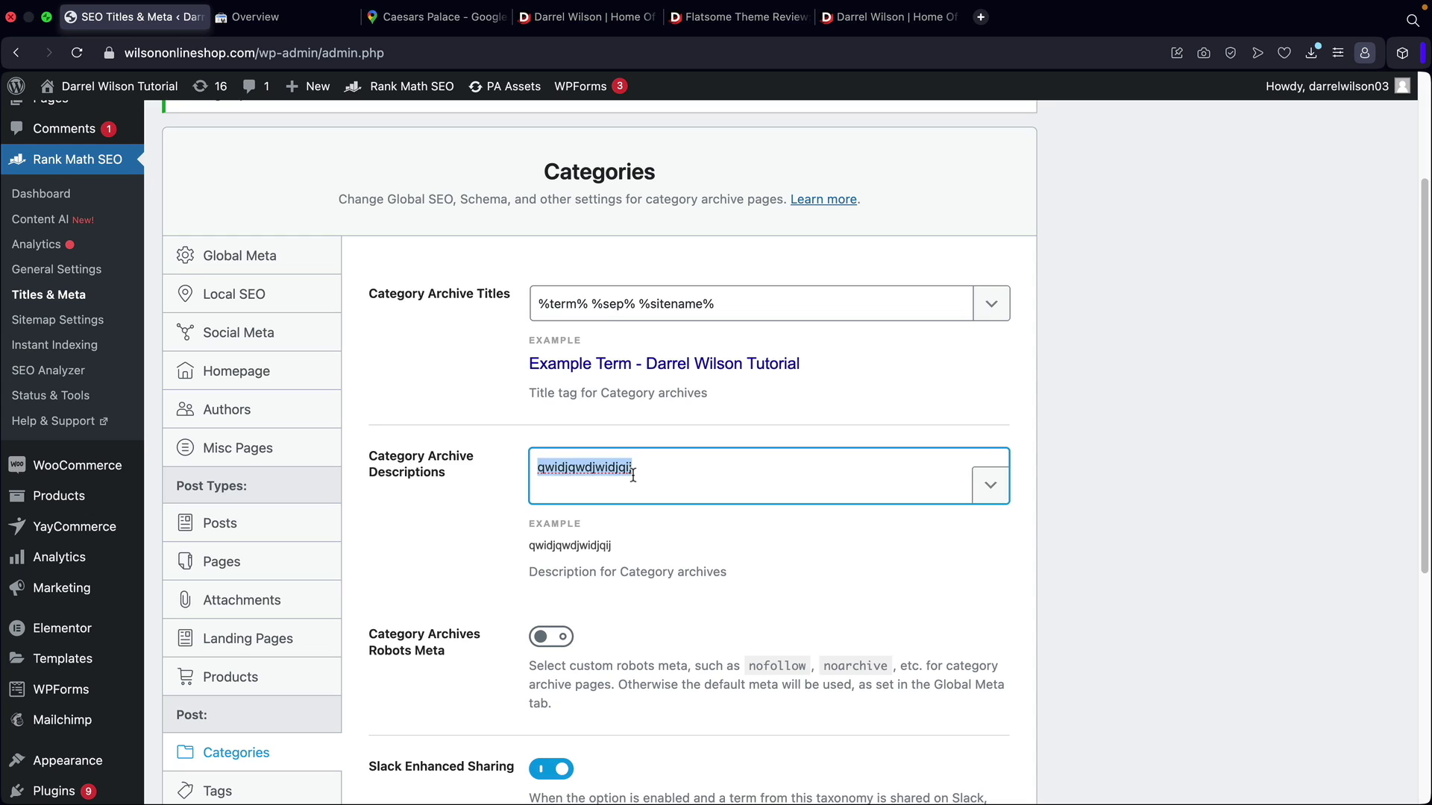
pyautogui.press('BackSpace')
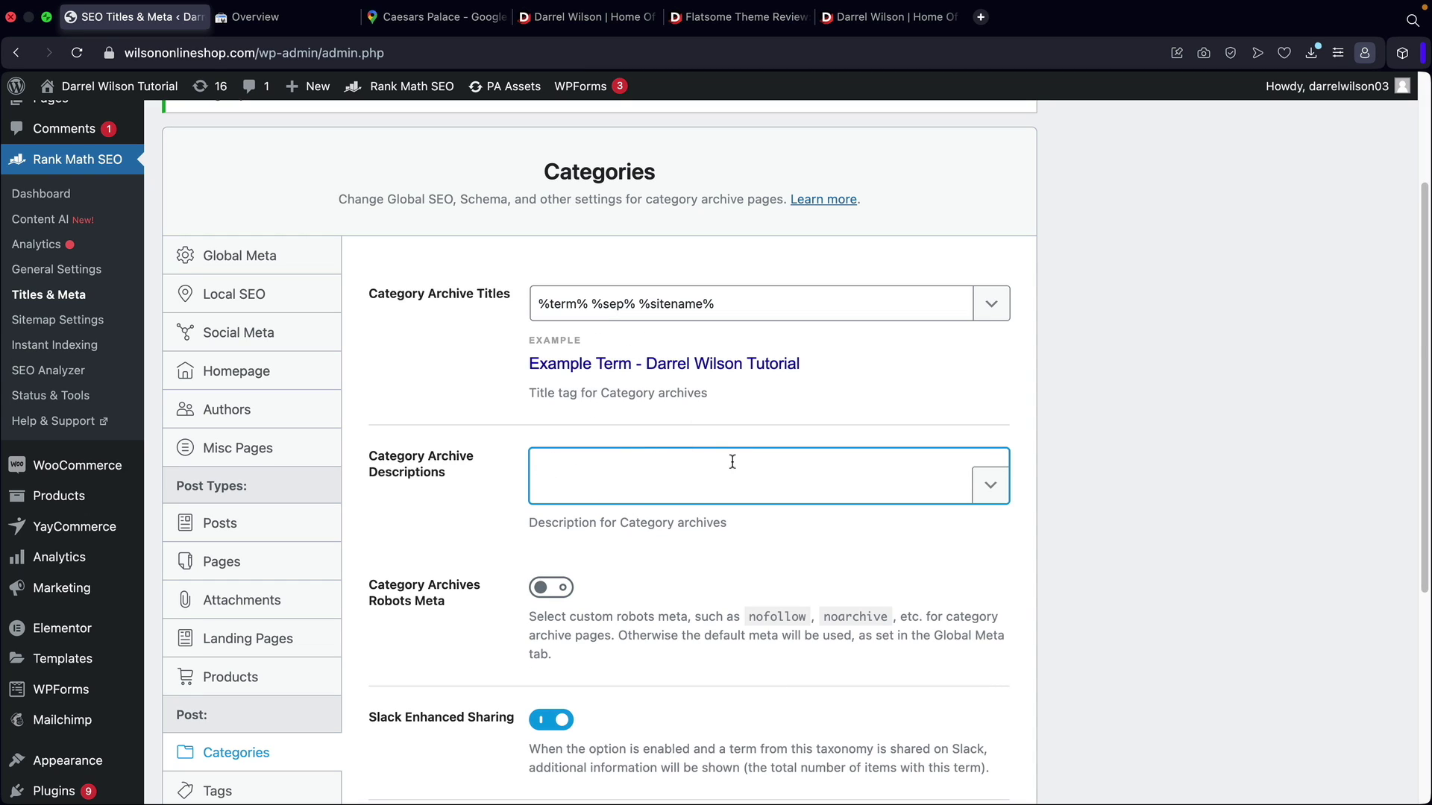
# Recheck the whole Category Archive Titles format, and view the title, description and robots settings for post Tags.
pyautogui.moveTo(741, 306); pyautogui.dragTo(522, 308)
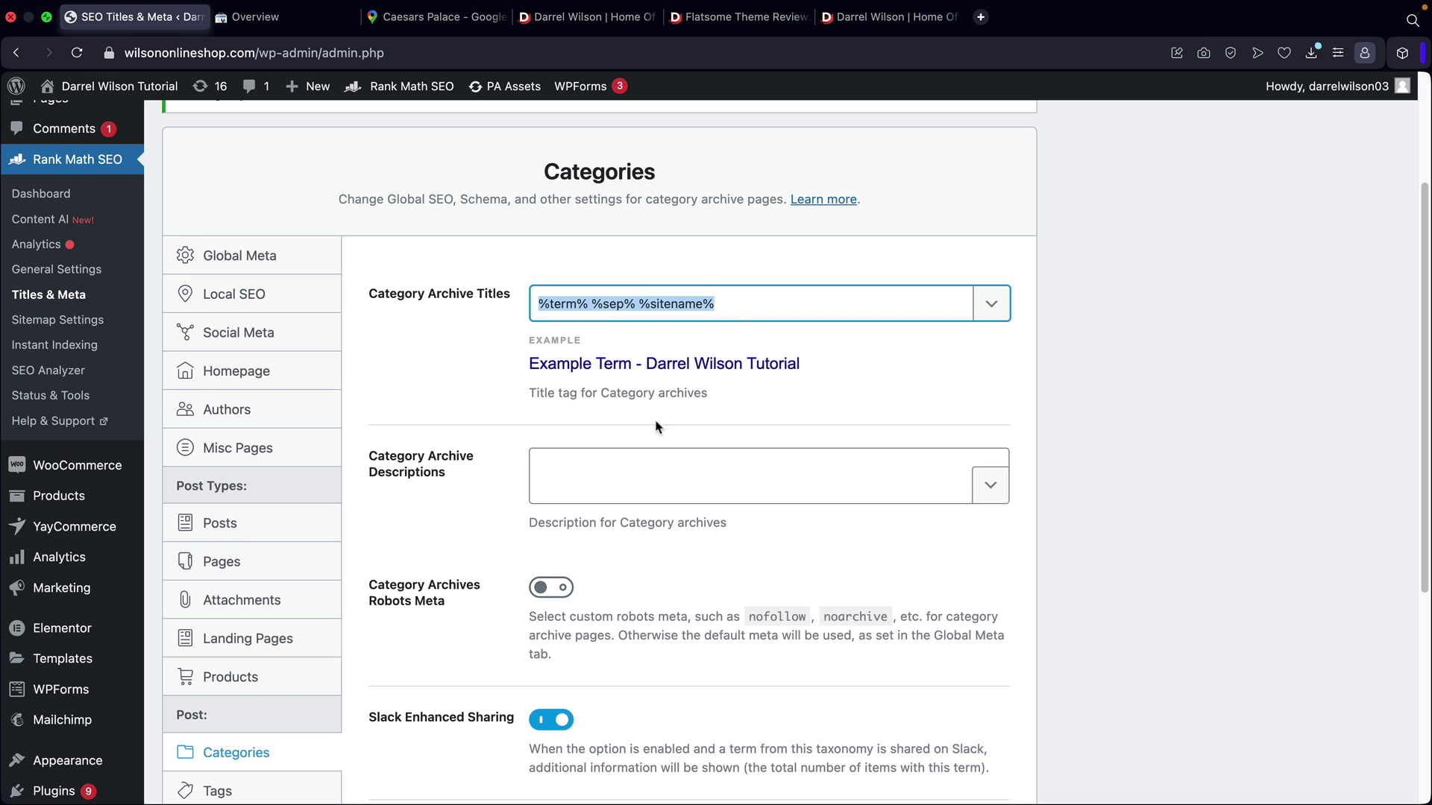
pyautogui.scroll(-3, 725, 422)
pyautogui.click(254, 664)
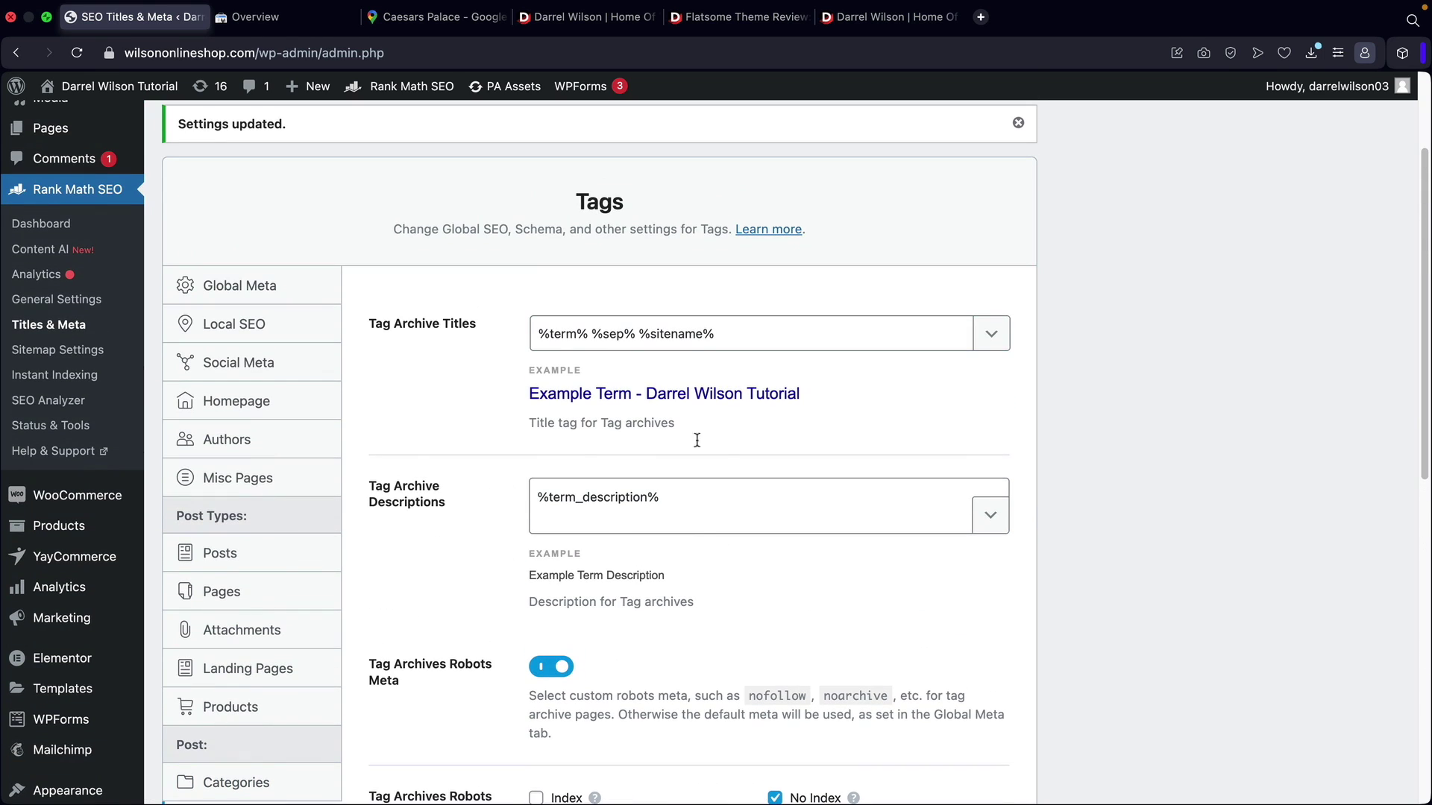
pyautogui.scroll(-5, 268, 544)
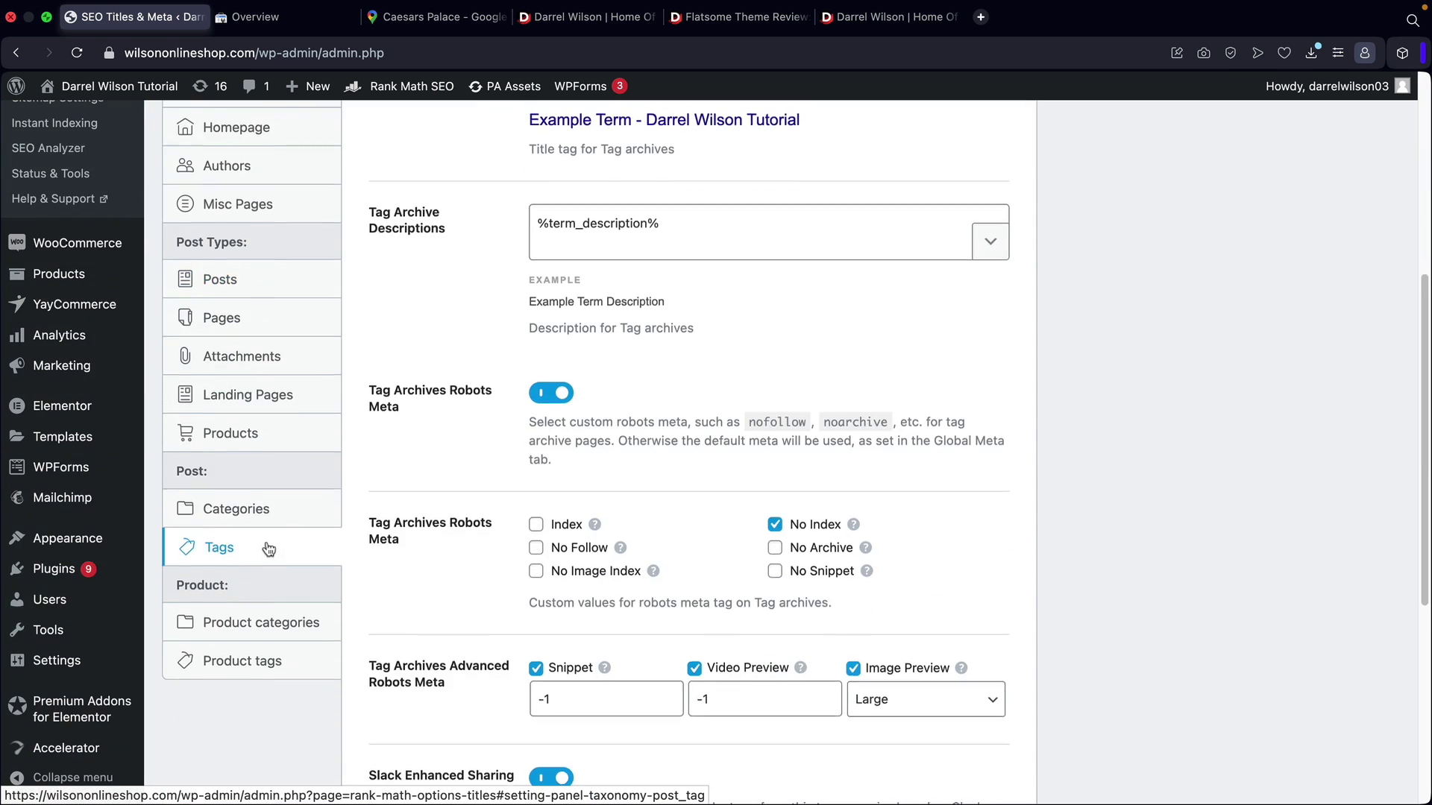
# Open the Product categories settings and examine the %term%, %sep% and %sitename% parts of Category Archive Titles.
pyautogui.click(246, 596)
pyautogui.scroll(4, 534, 510)
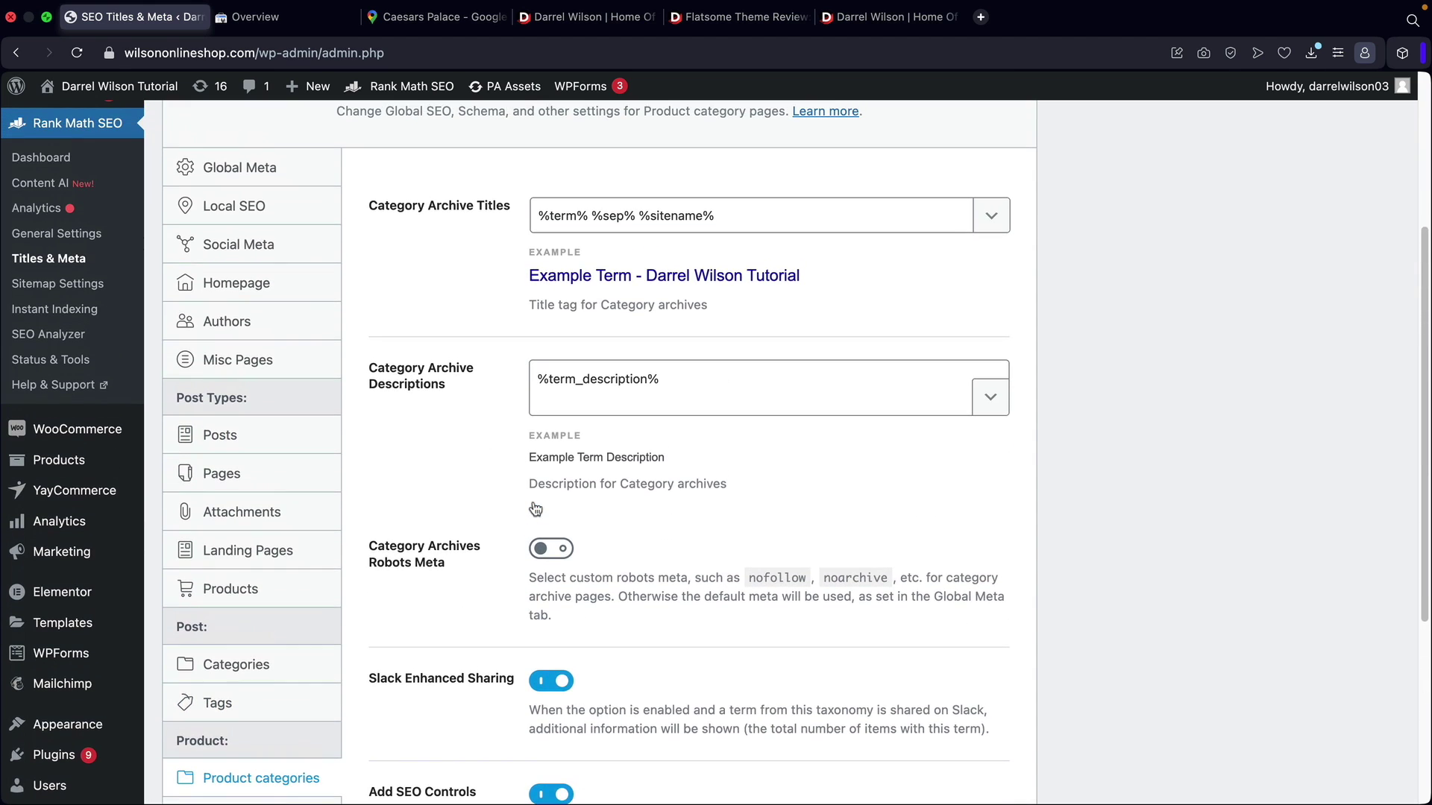
pyautogui.scroll(1, 534, 509)
pyautogui.scroll(-2, 496, 485)
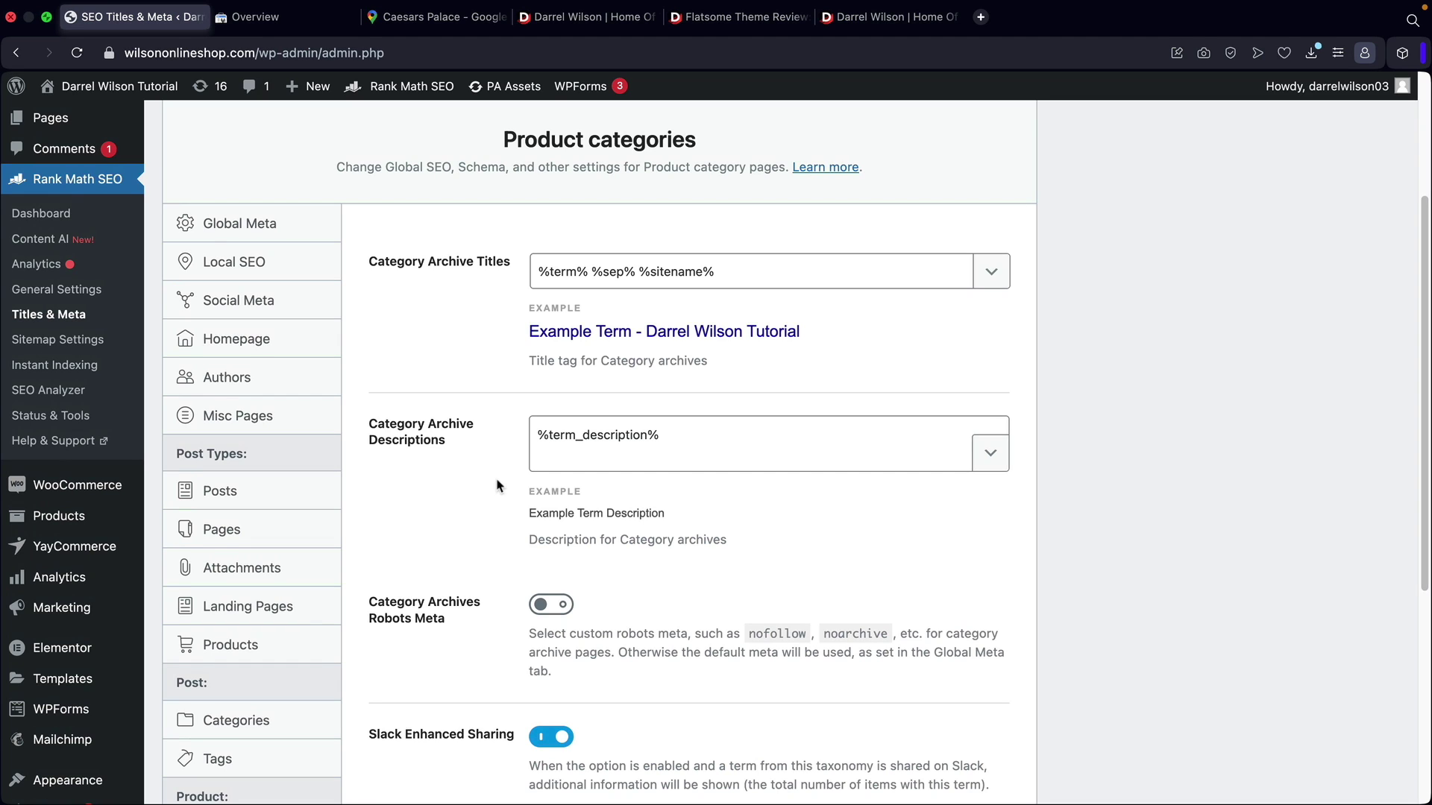
pyautogui.moveTo(592, 274); pyautogui.dragTo(524, 276)
pyautogui.moveTo(637, 272); pyautogui.dragTo(591, 272)
pyautogui.click(730, 270)
pyautogui.moveTo(729, 270); pyautogui.dragTo(638, 274)
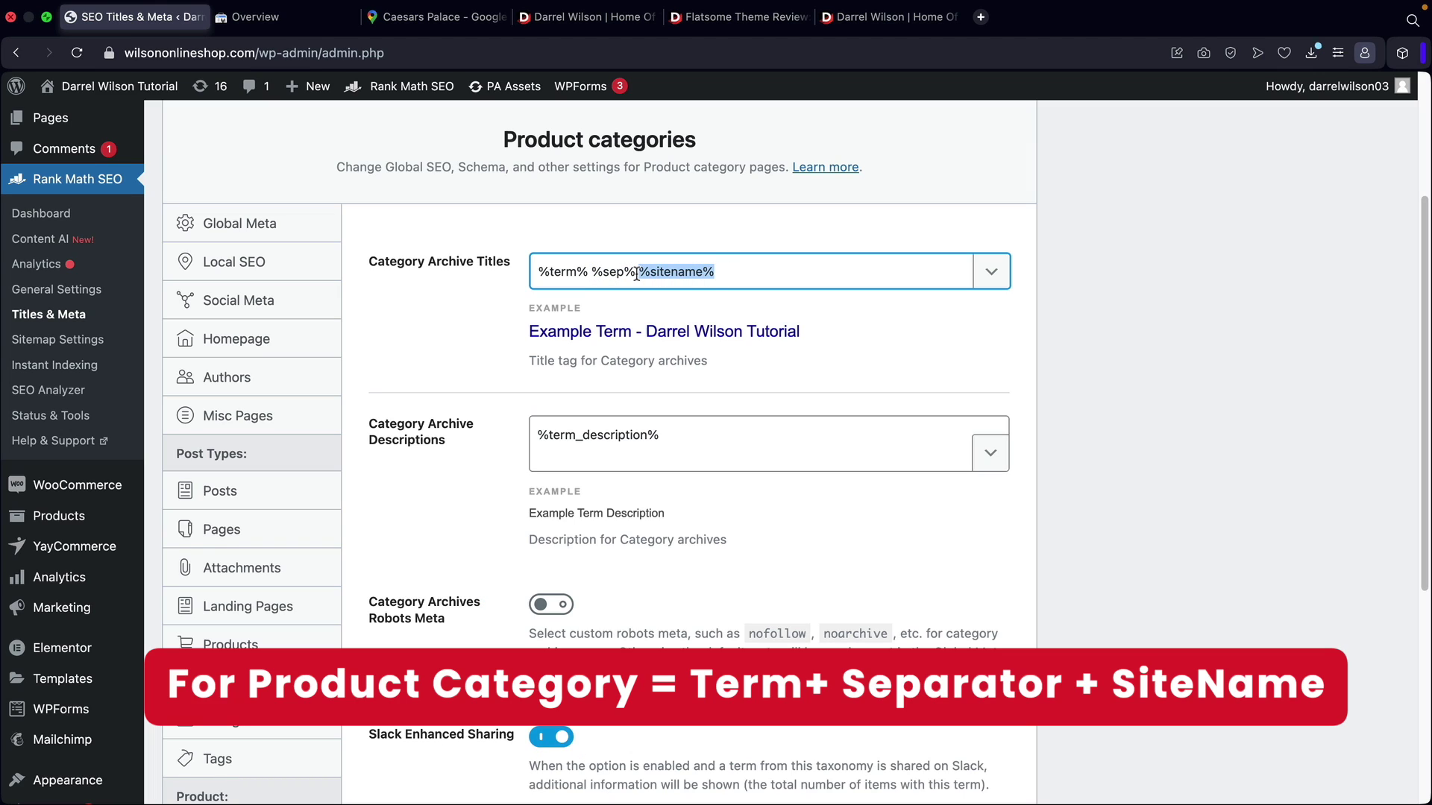
# Replace %term_description% in the Product categories' Category Archive Descriptions with the copied "Find the perfect template kit" description.
pyautogui.click(716, 409)
pyautogui.moveTo(671, 435); pyautogui.dragTo(517, 439)
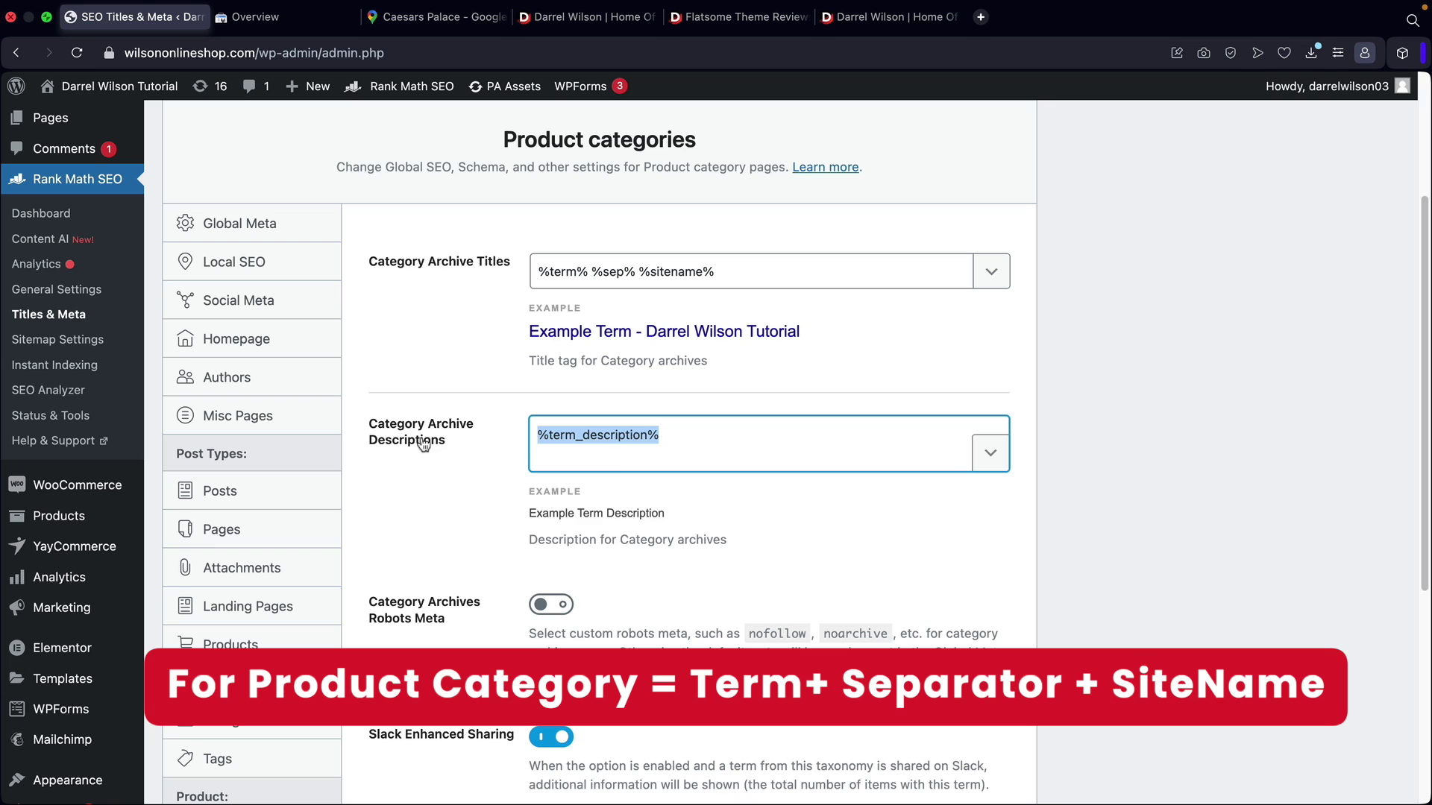
pyautogui.moveTo(672, 434); pyautogui.dragTo(527, 435)
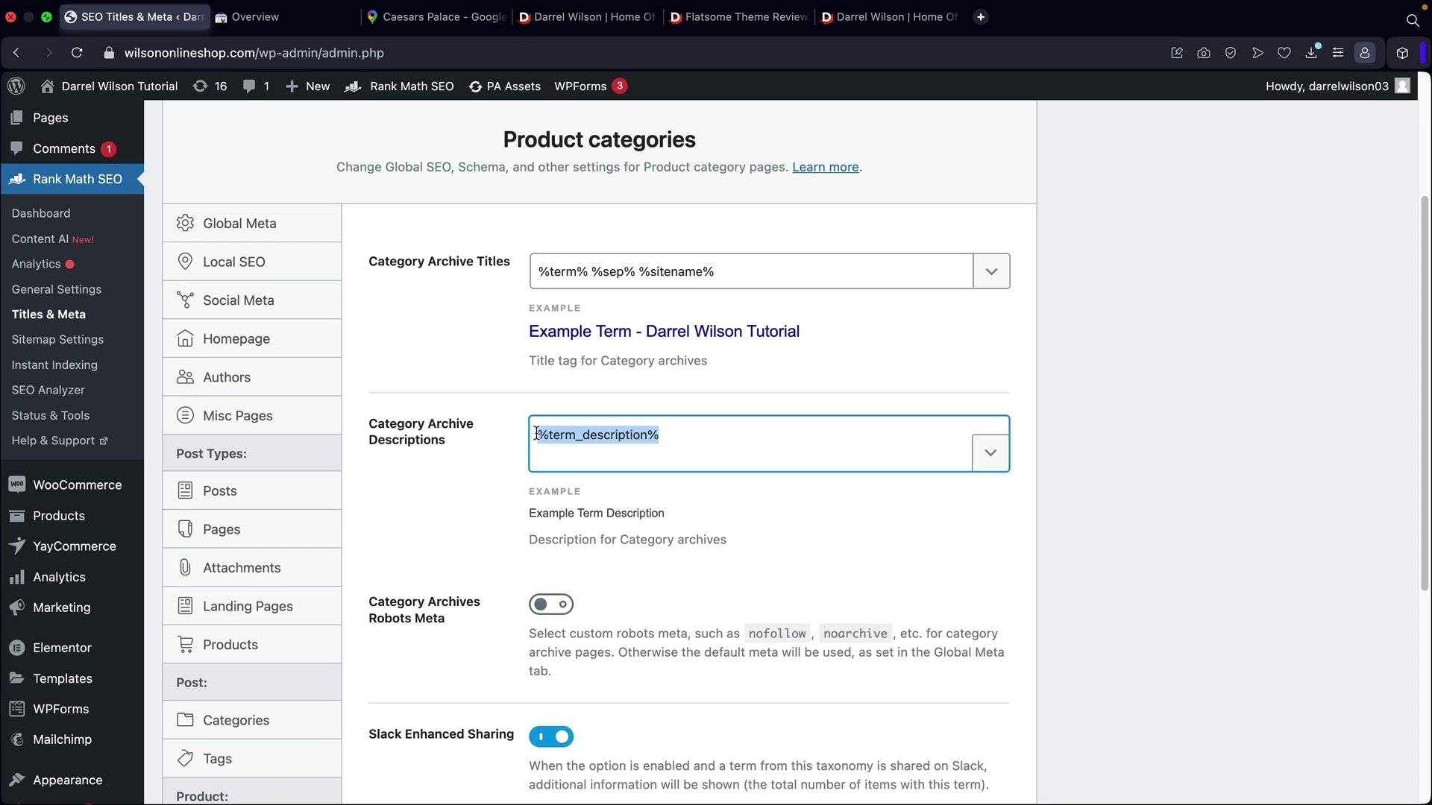
pyautogui.rightClick(552, 440)
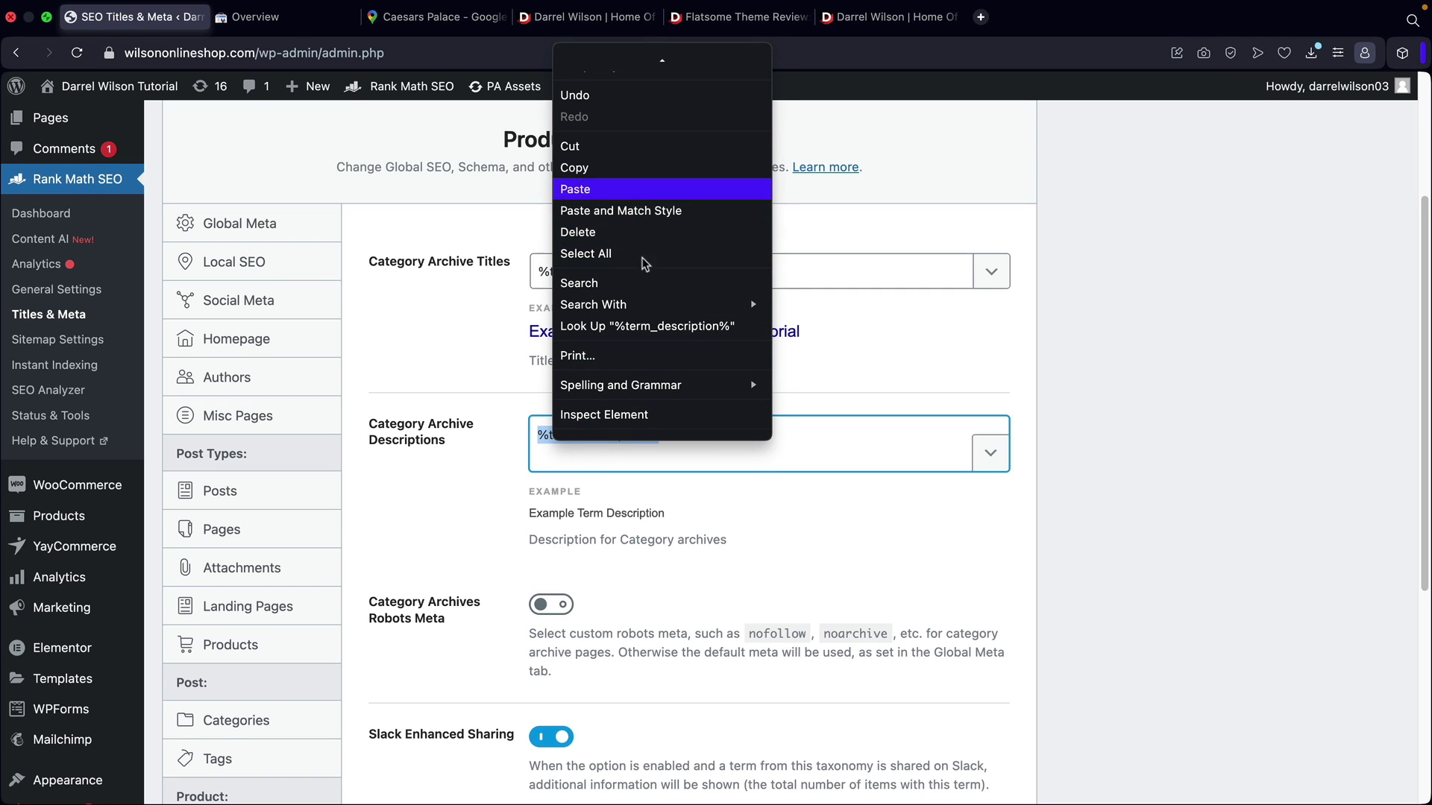
pyautogui.click(643, 188)
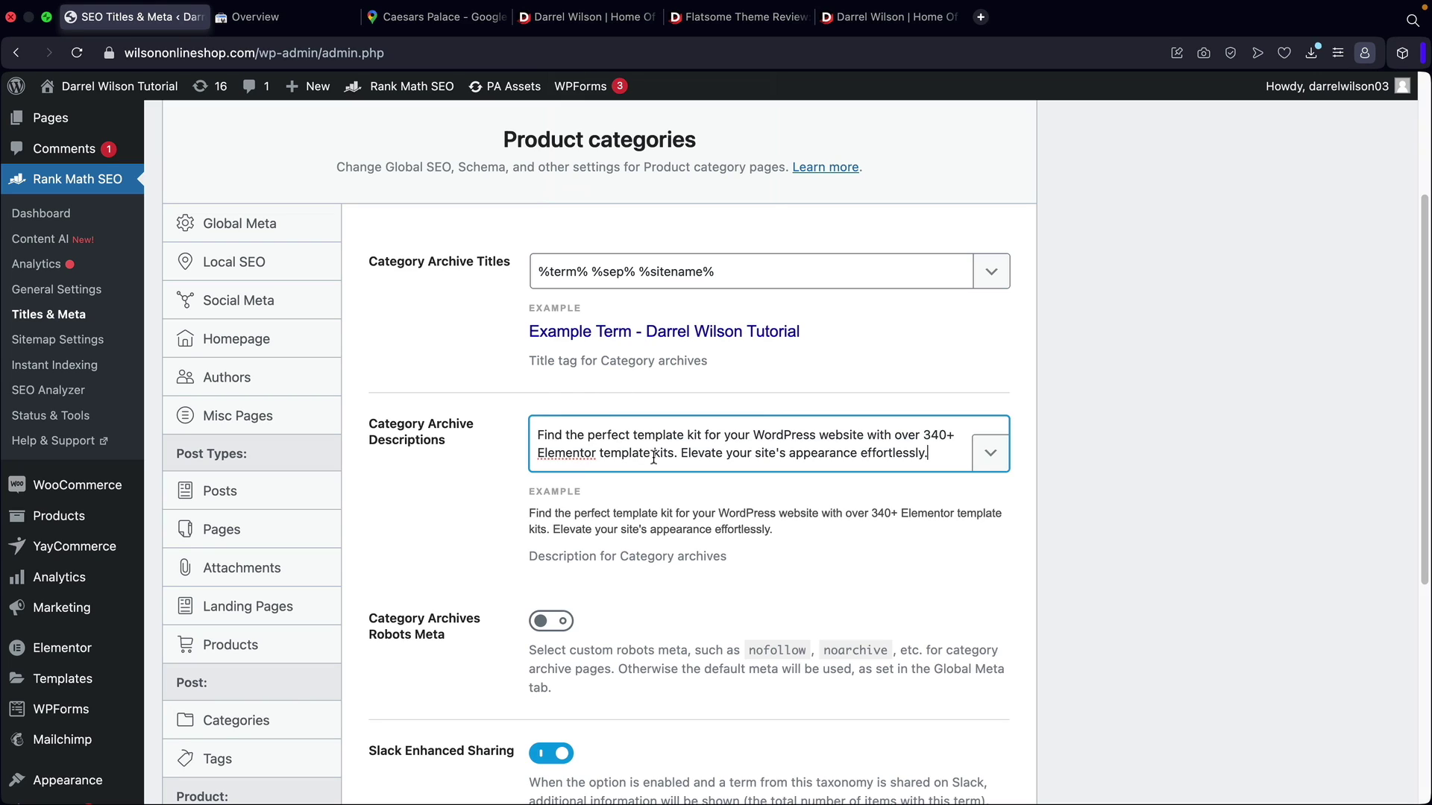
# Save the Product categories SEO settings with the archive description about the 340+ Elementor template kits.
pyautogui.press('super+a')
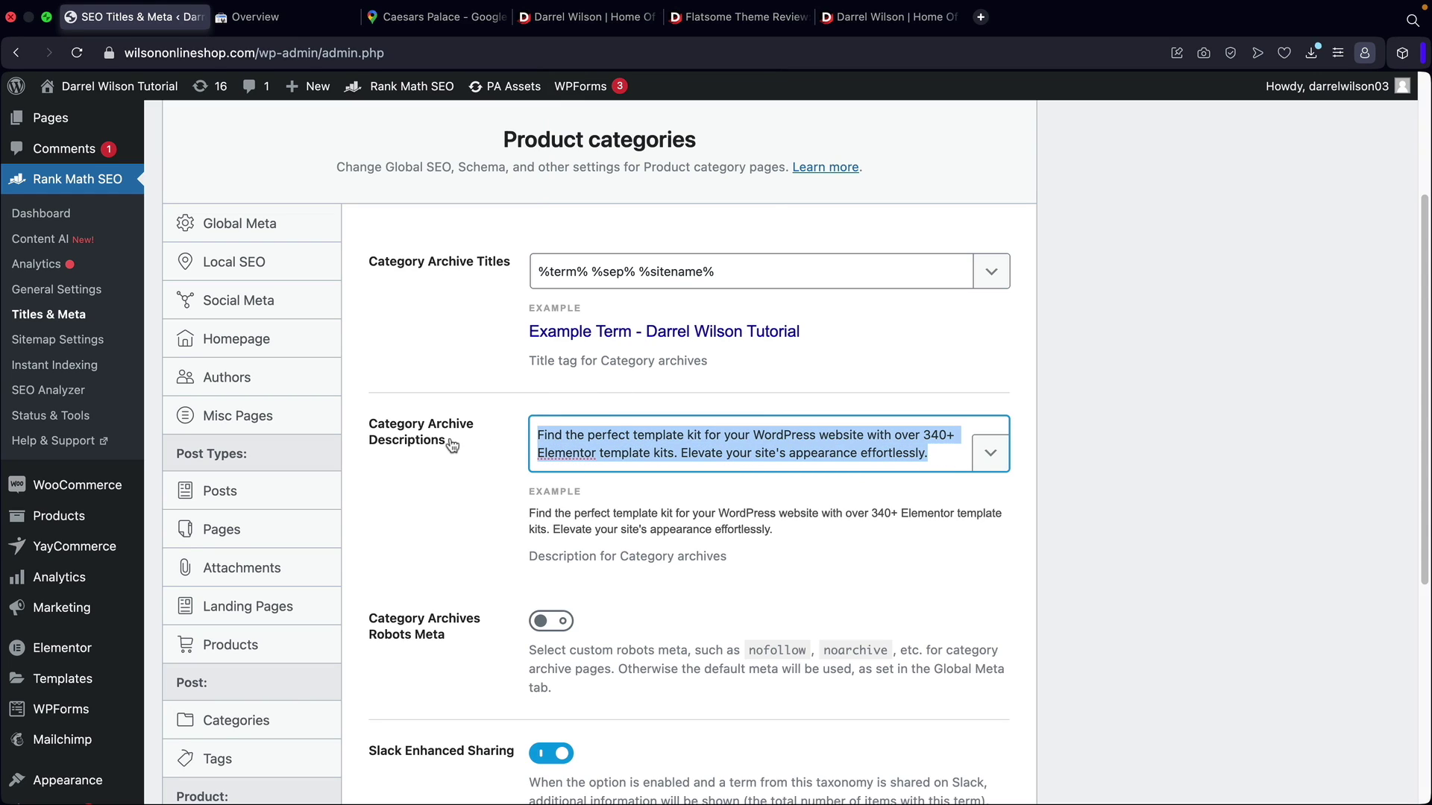
pyautogui.click(947, 460)
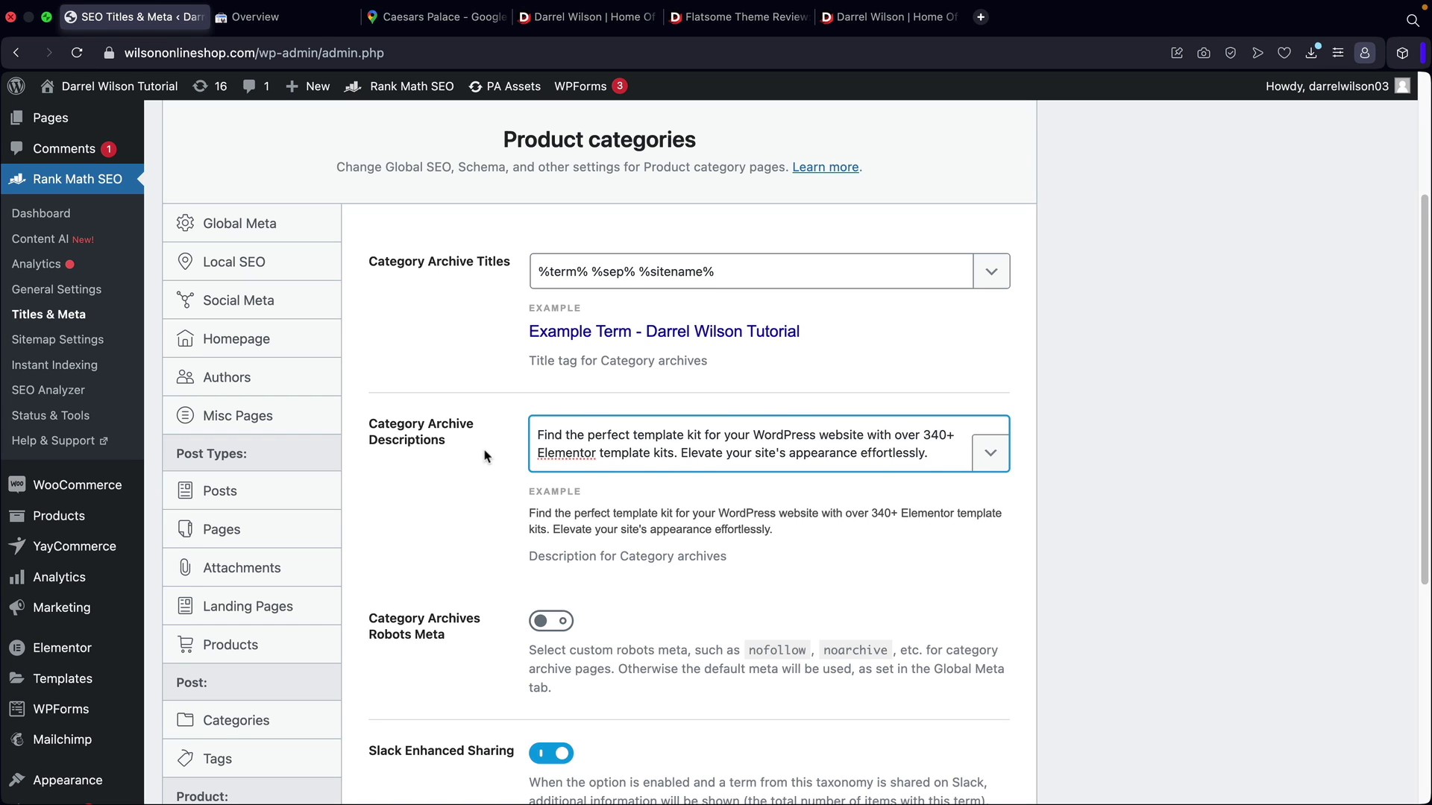
pyautogui.scroll(-5, 488, 447)
pyautogui.click(930, 705)
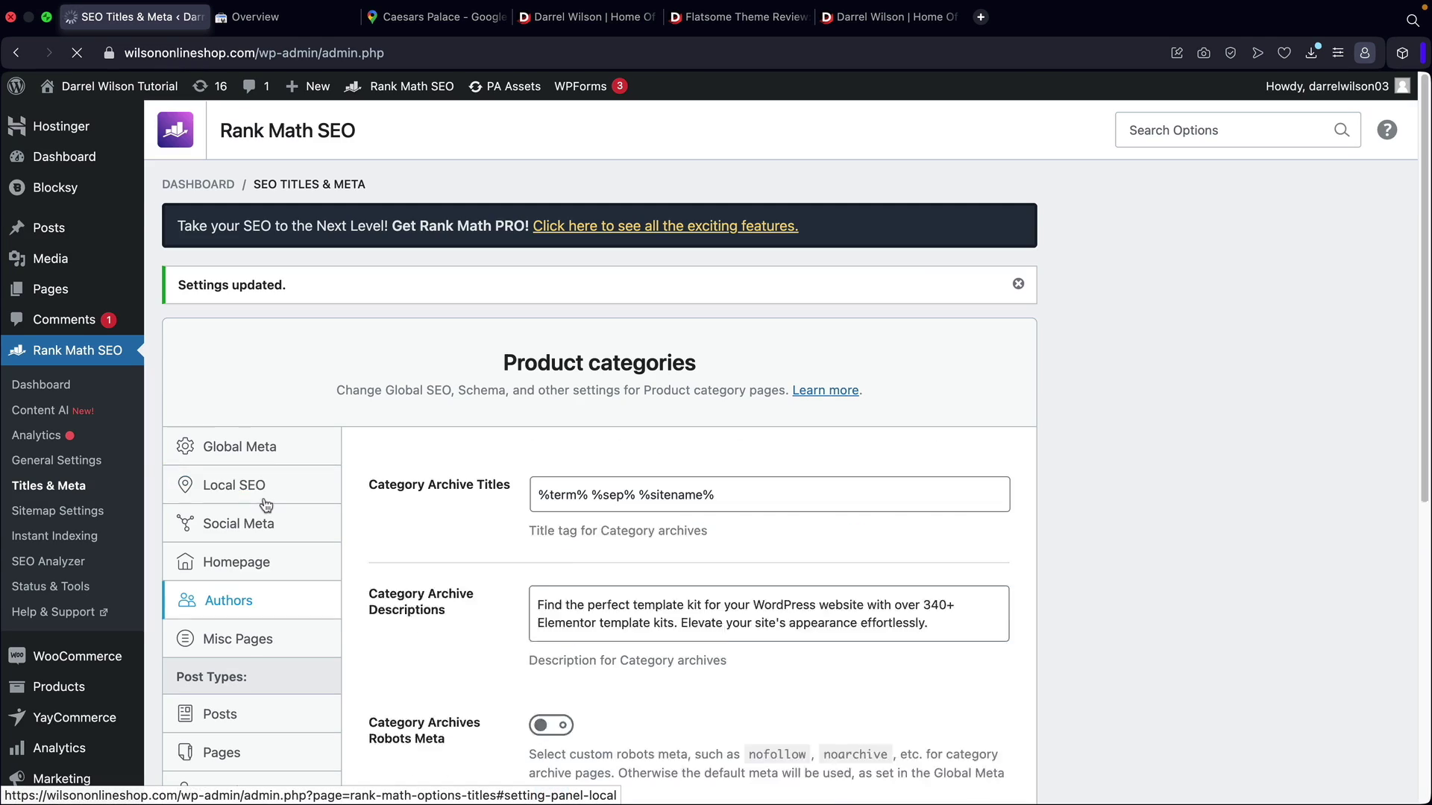
# Review the archive titles, descriptions and robots meta settings for Product tags and post Tags.
pyautogui.scroll(-10, 271, 552)
pyautogui.click(258, 557)
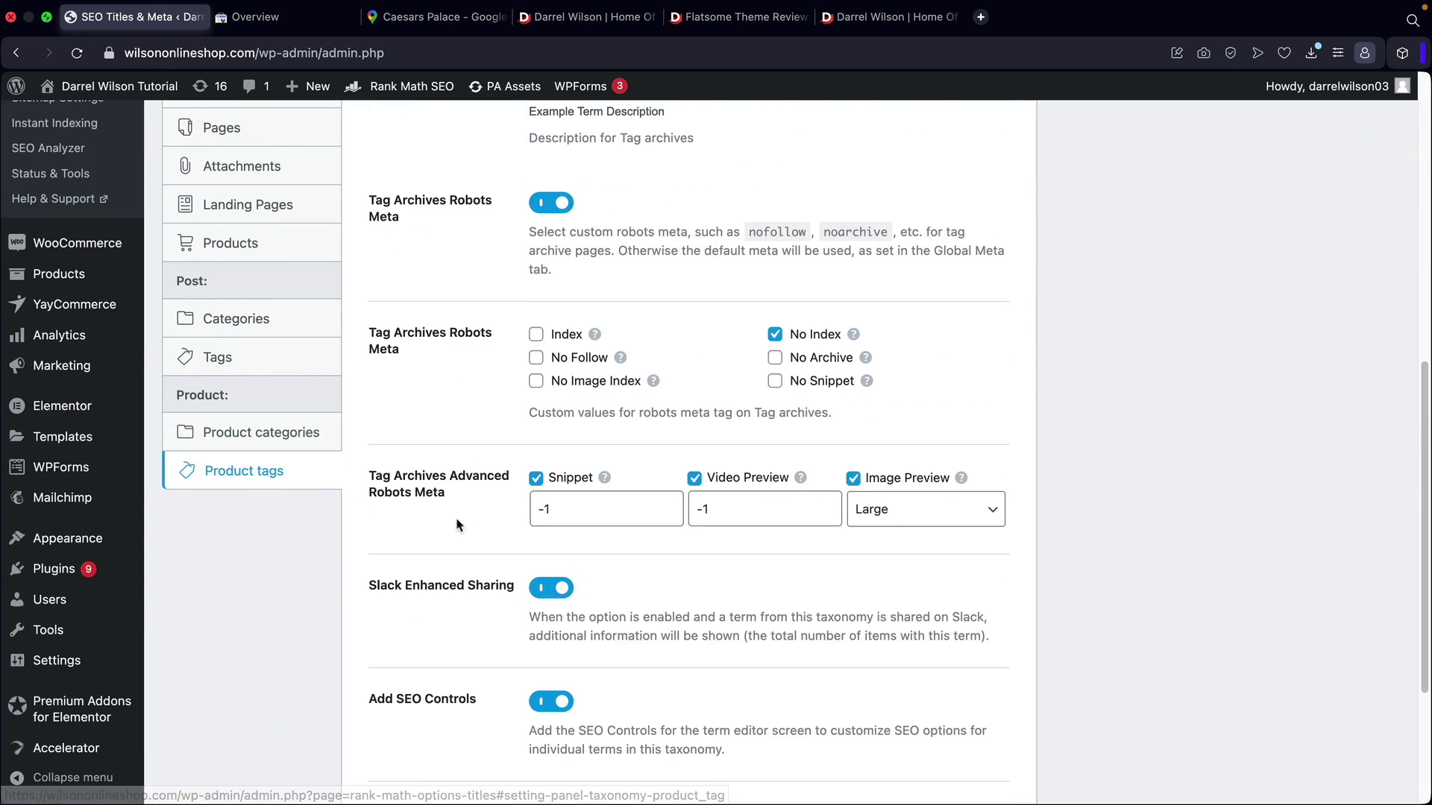
pyautogui.scroll(6, 680, 483)
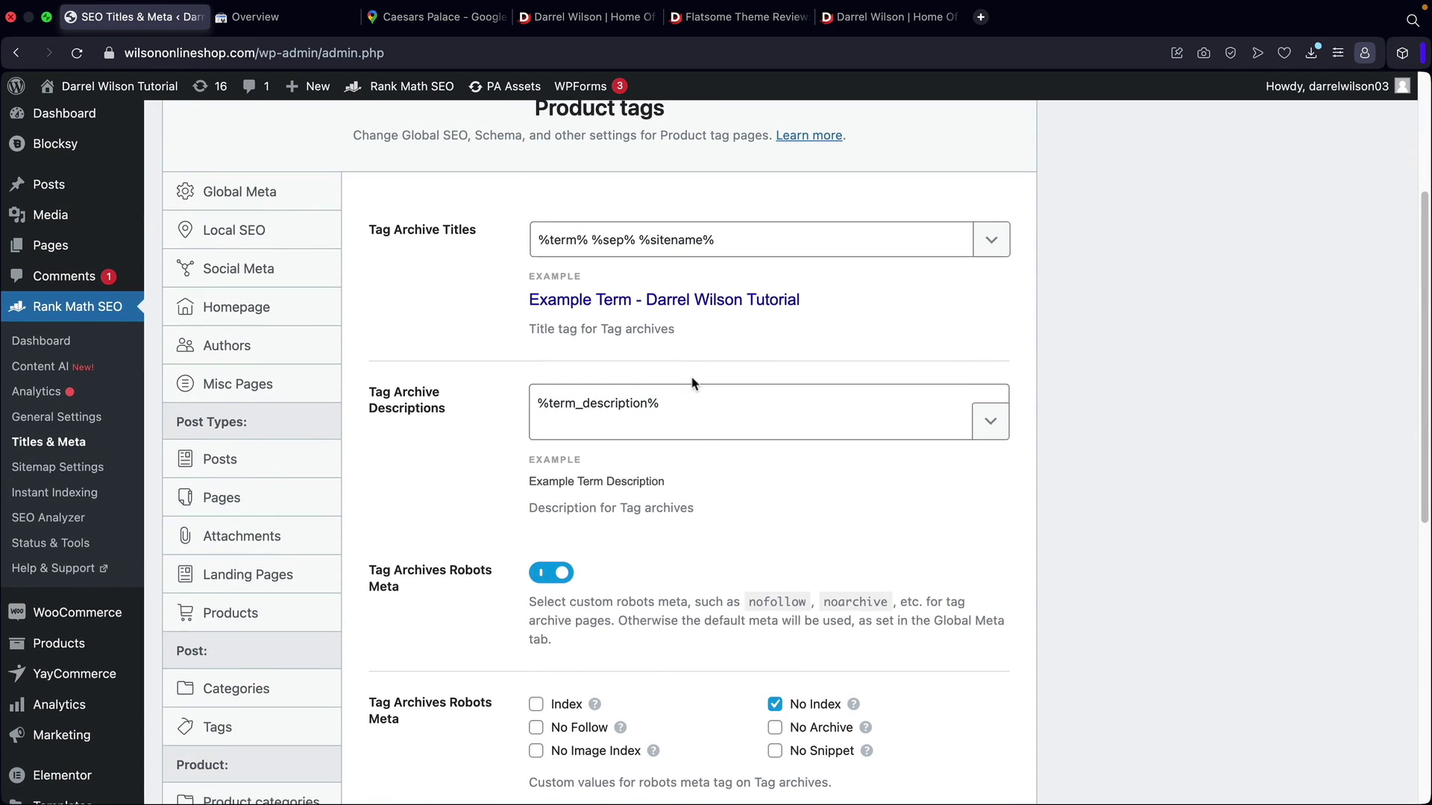
pyautogui.scroll(1, 692, 383)
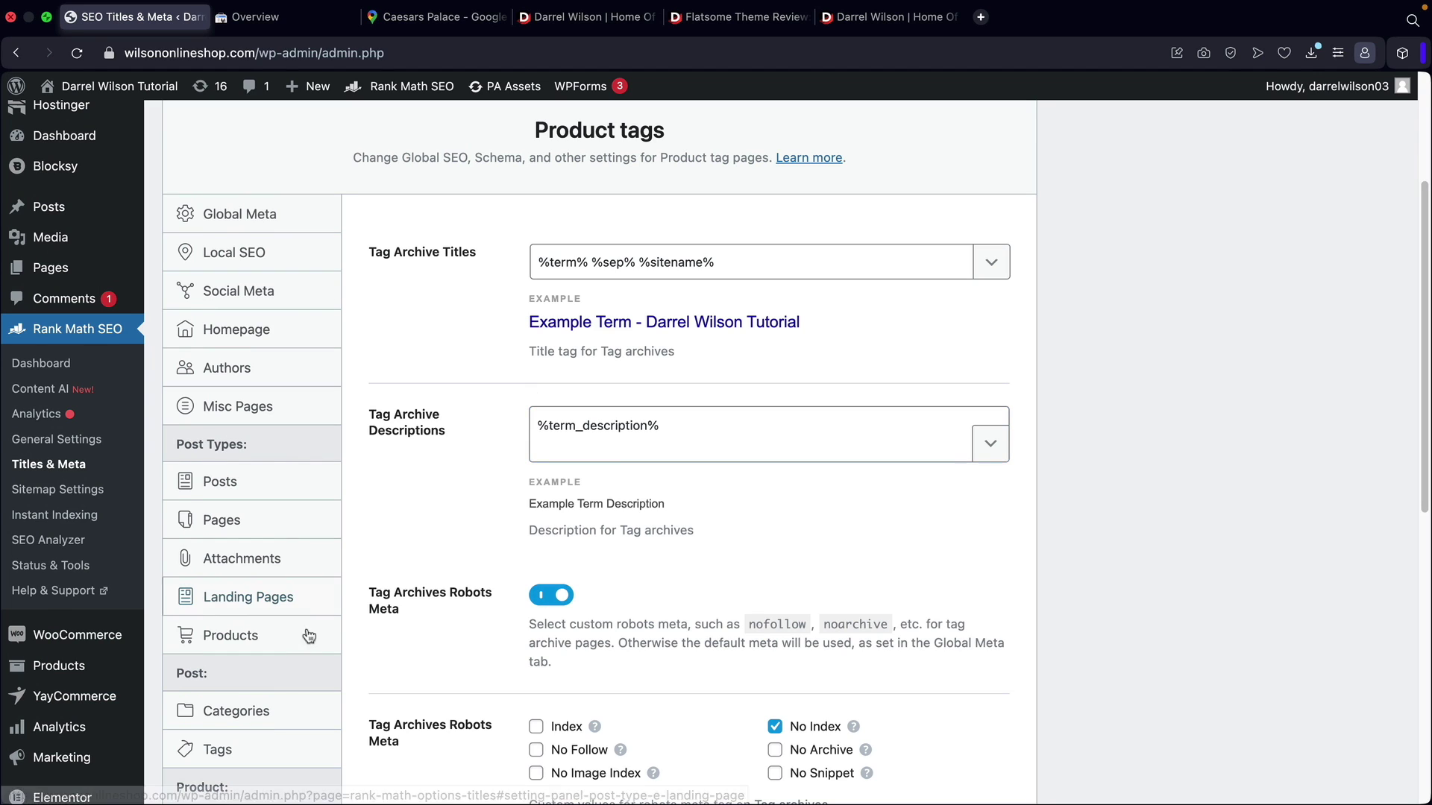
pyautogui.click(250, 755)
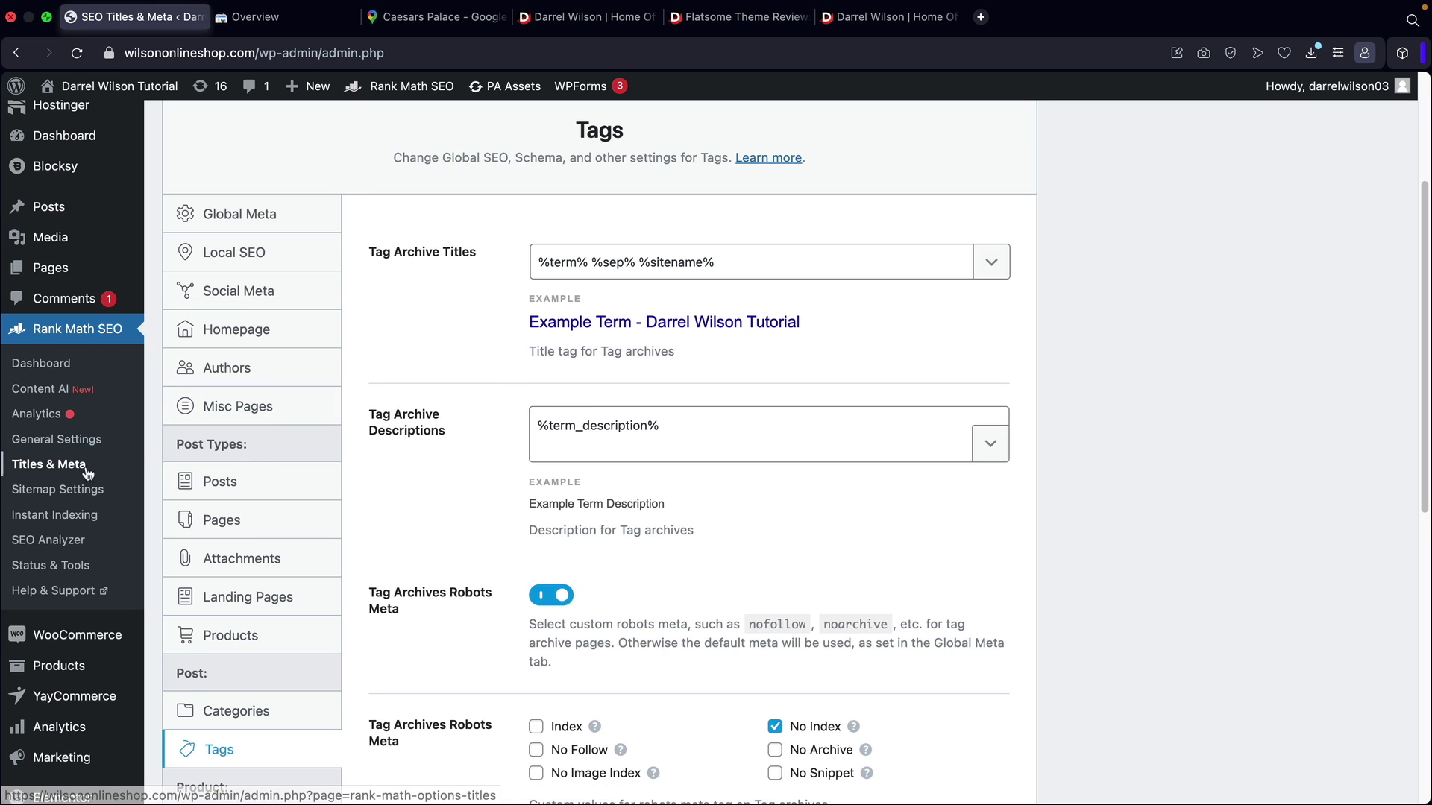
# Open Rank Math's Sitemap Settings, then switch to Google Search Console and open its Sitemaps page.
pyautogui.click(58, 490)
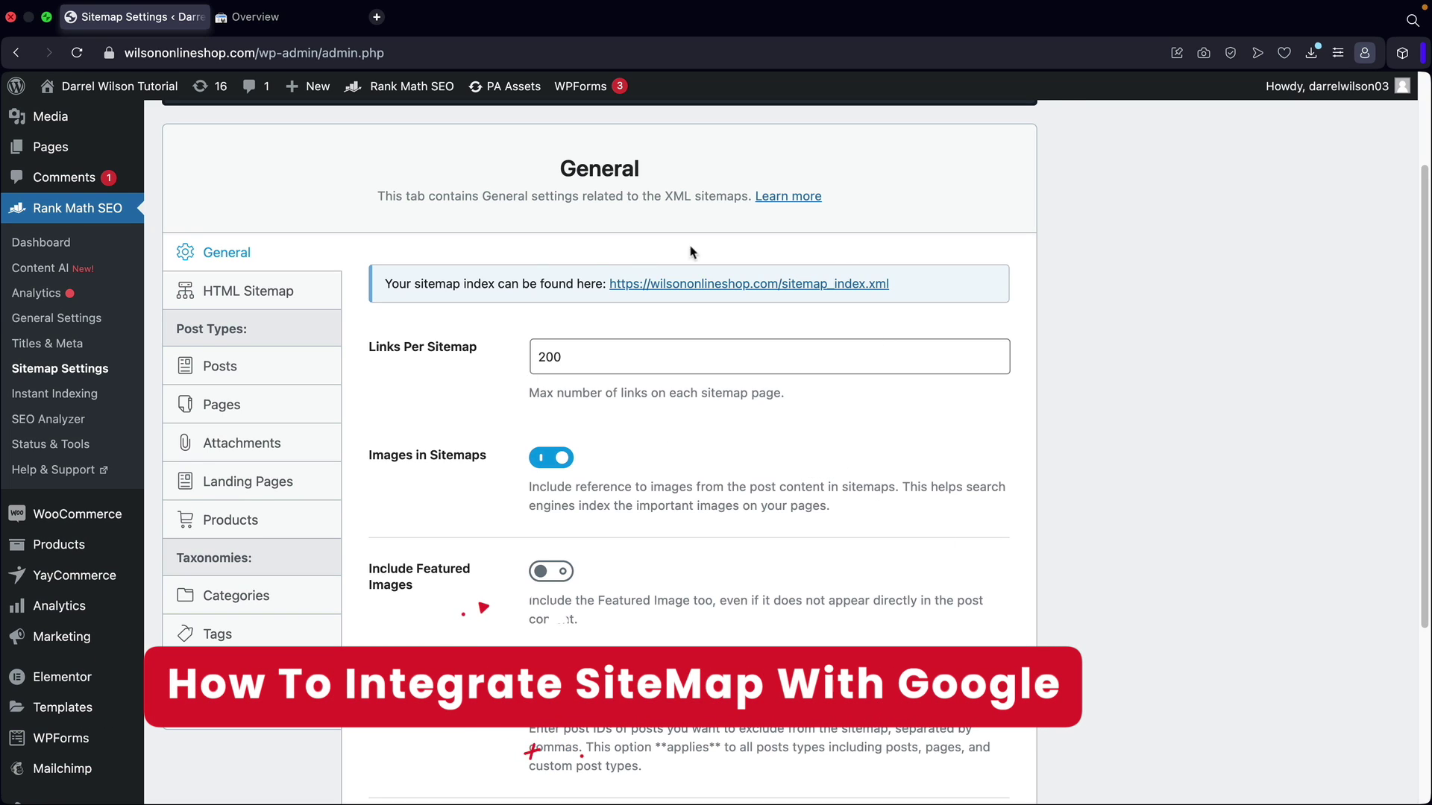
pyautogui.click(274, 18)
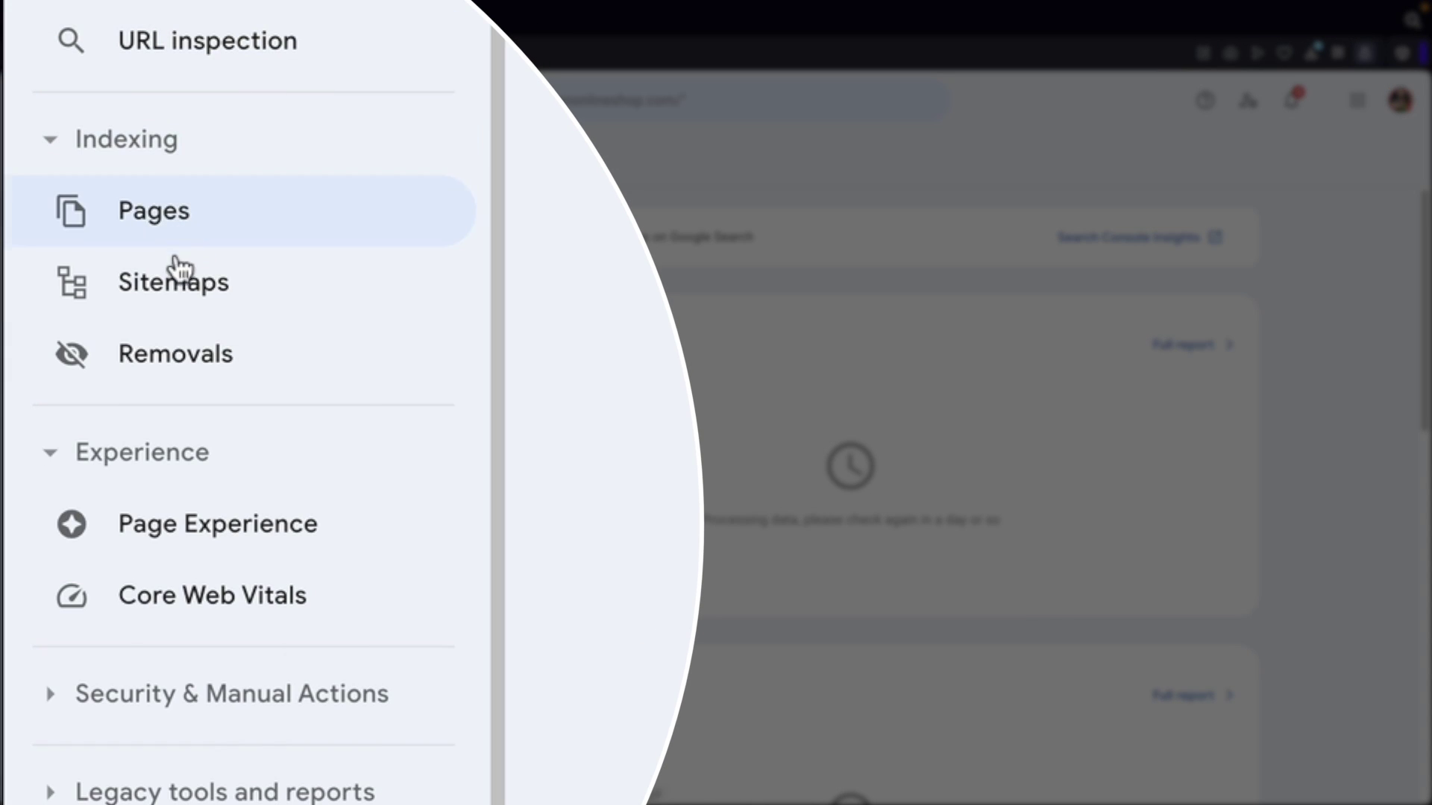
pyautogui.click(177, 283)
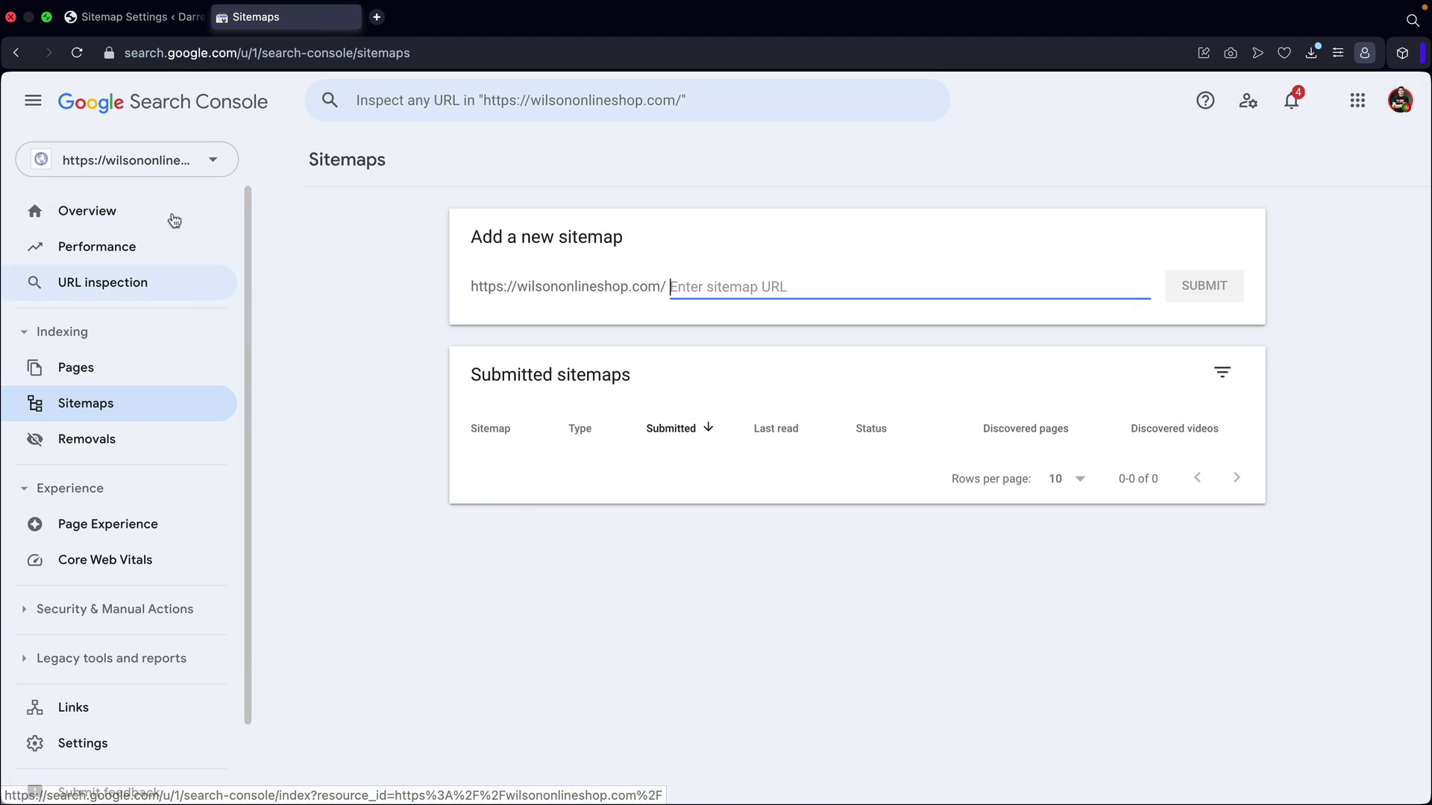
# Switch back to Rank Math's general sitemap settings and copy the sitemap index URL.
pyautogui.click(131, 24)
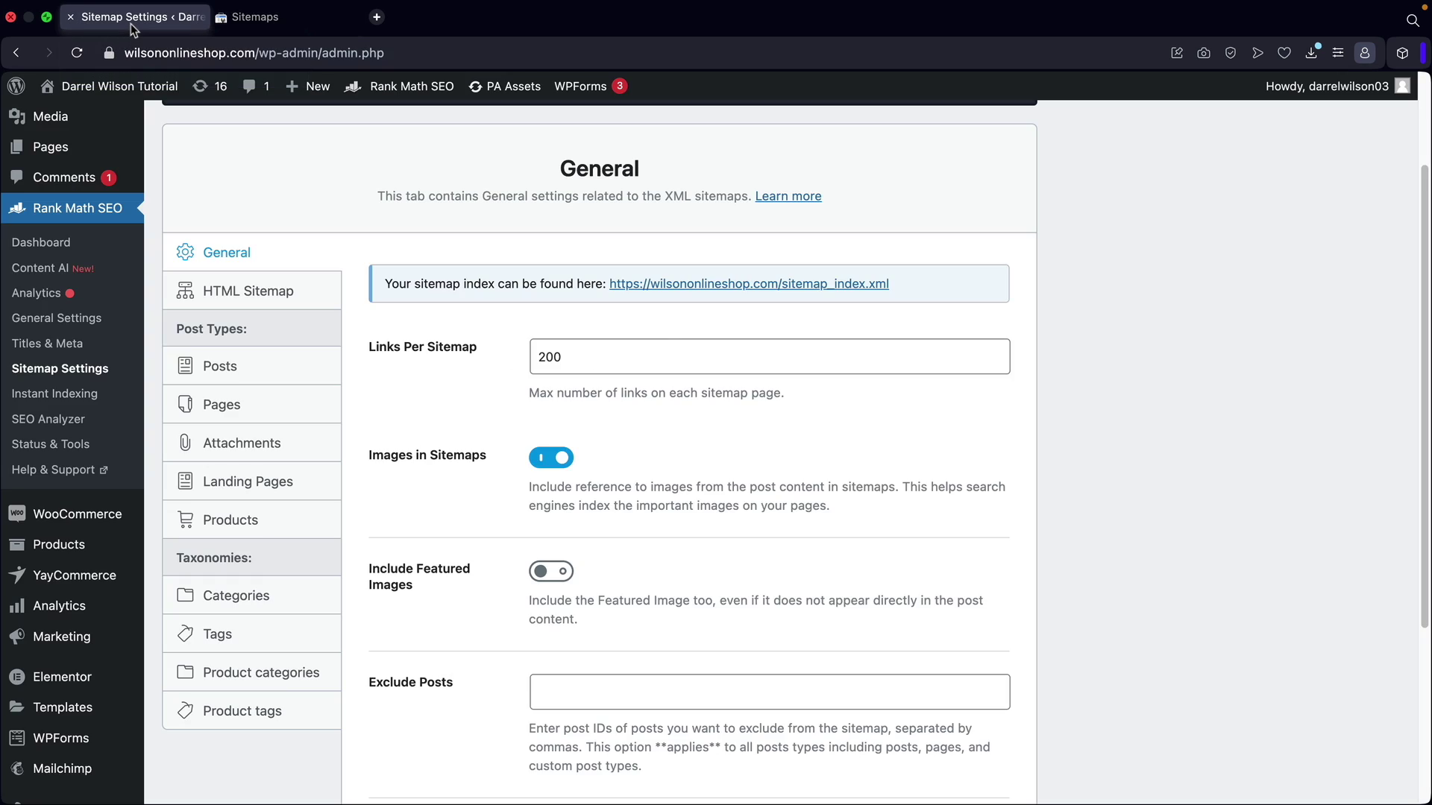
pyautogui.rightClick(656, 226)
pyautogui.press('super+c')
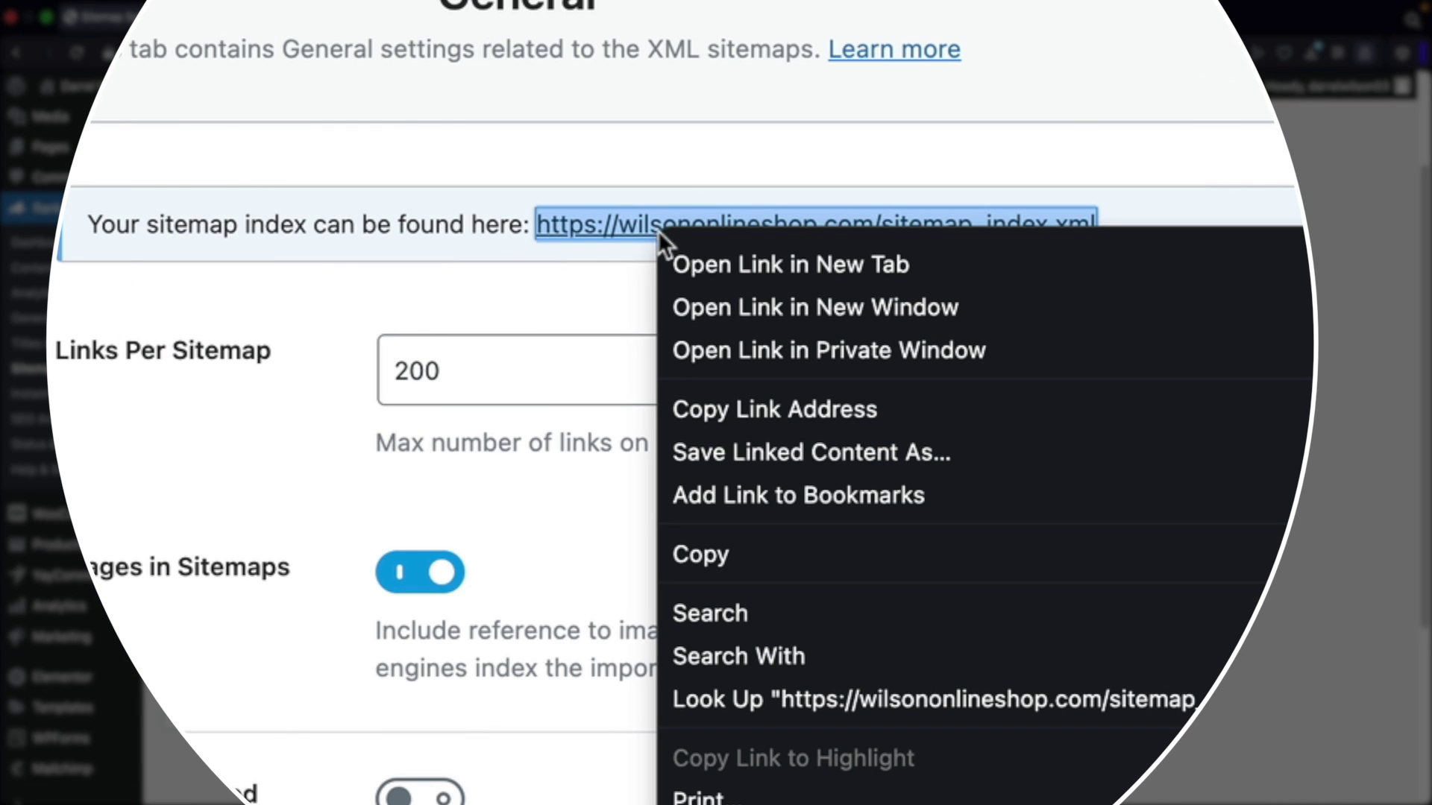
pyautogui.click(732, 545)
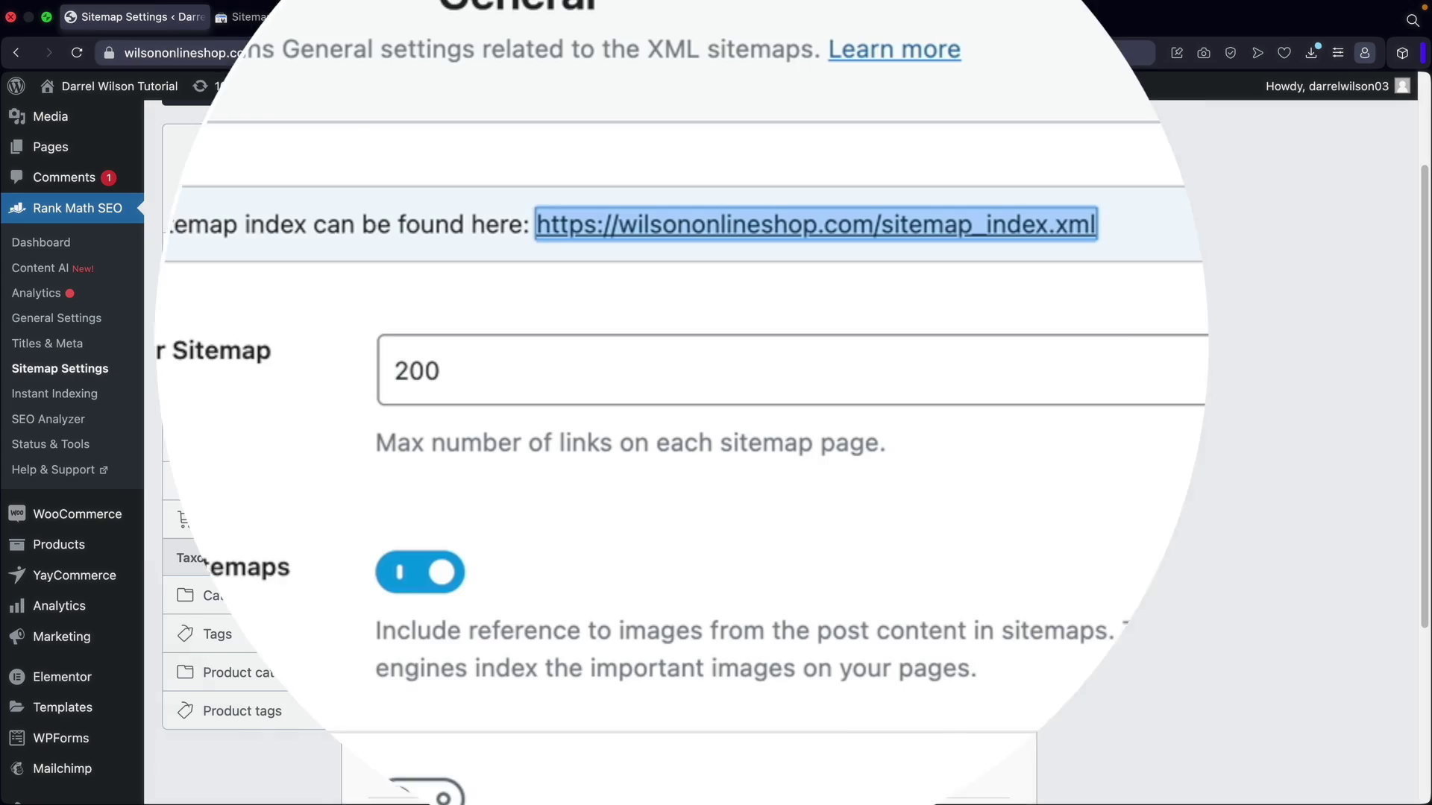
# In Google Search Console, paste the copied URL as a new sitemap and trim it to sitemap_index.xml.
pyautogui.click(289, 21)
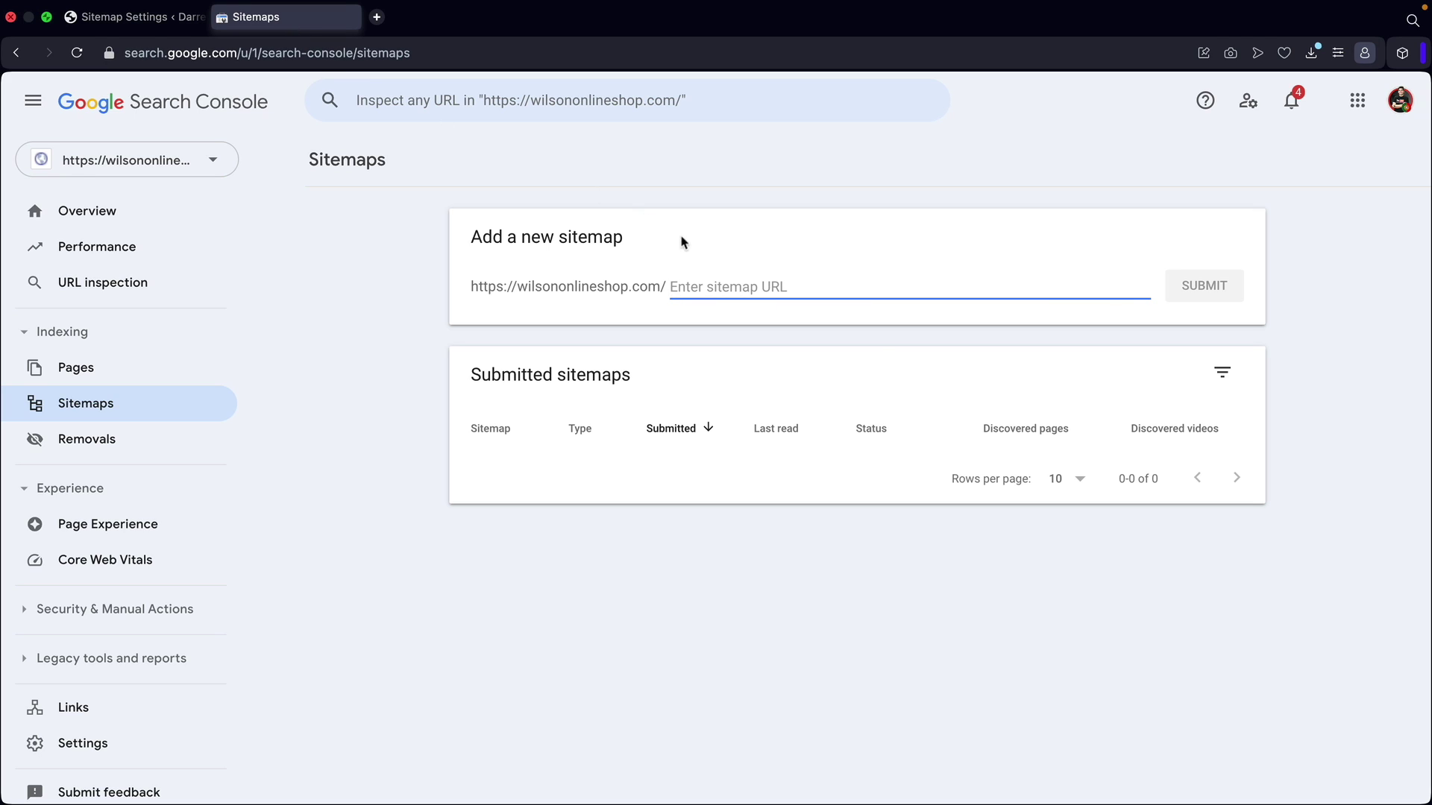
pyautogui.rightClick(710, 295)
pyautogui.click(731, 432)
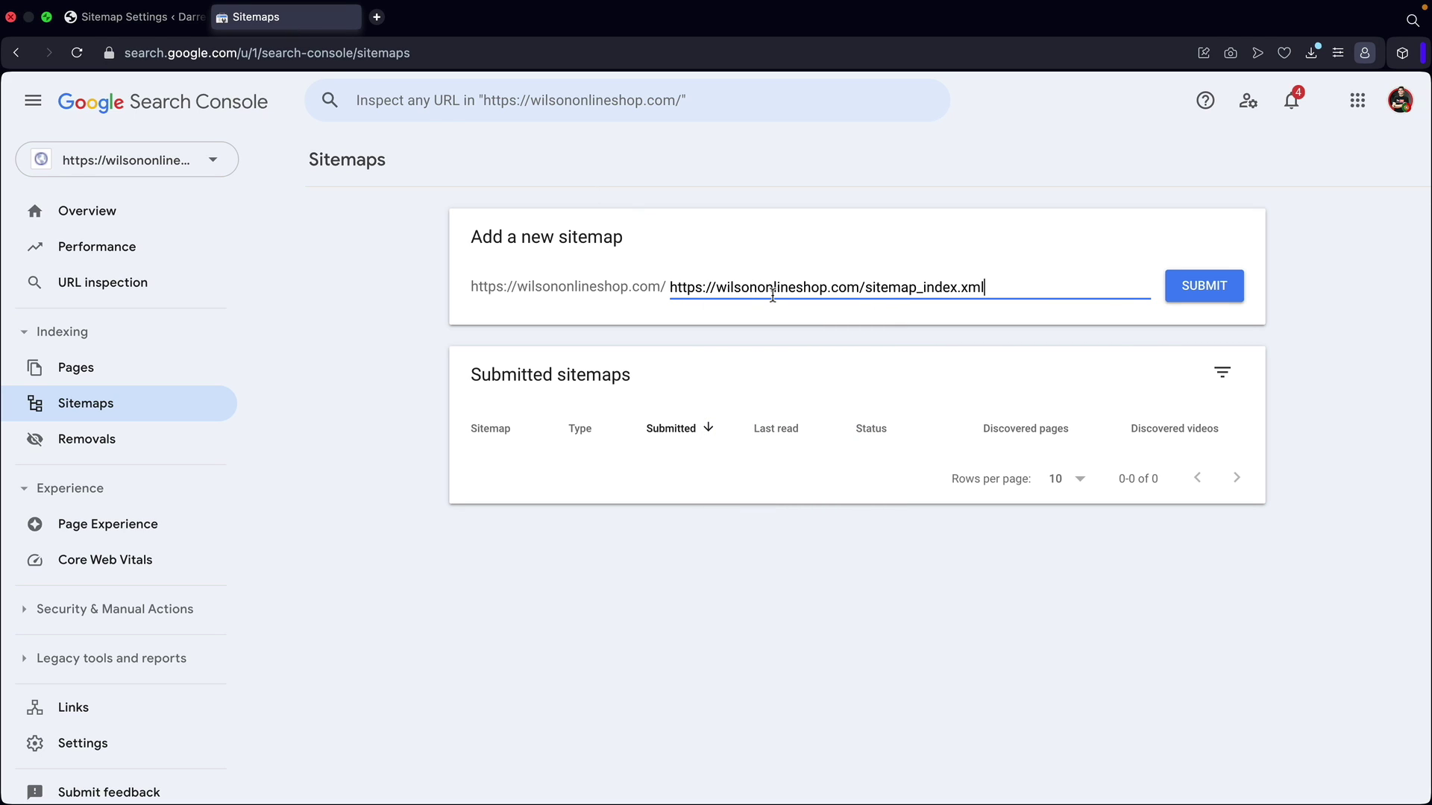
pyautogui.moveTo(863, 287); pyautogui.dragTo(669, 289)
pyautogui.press('BackSpace')
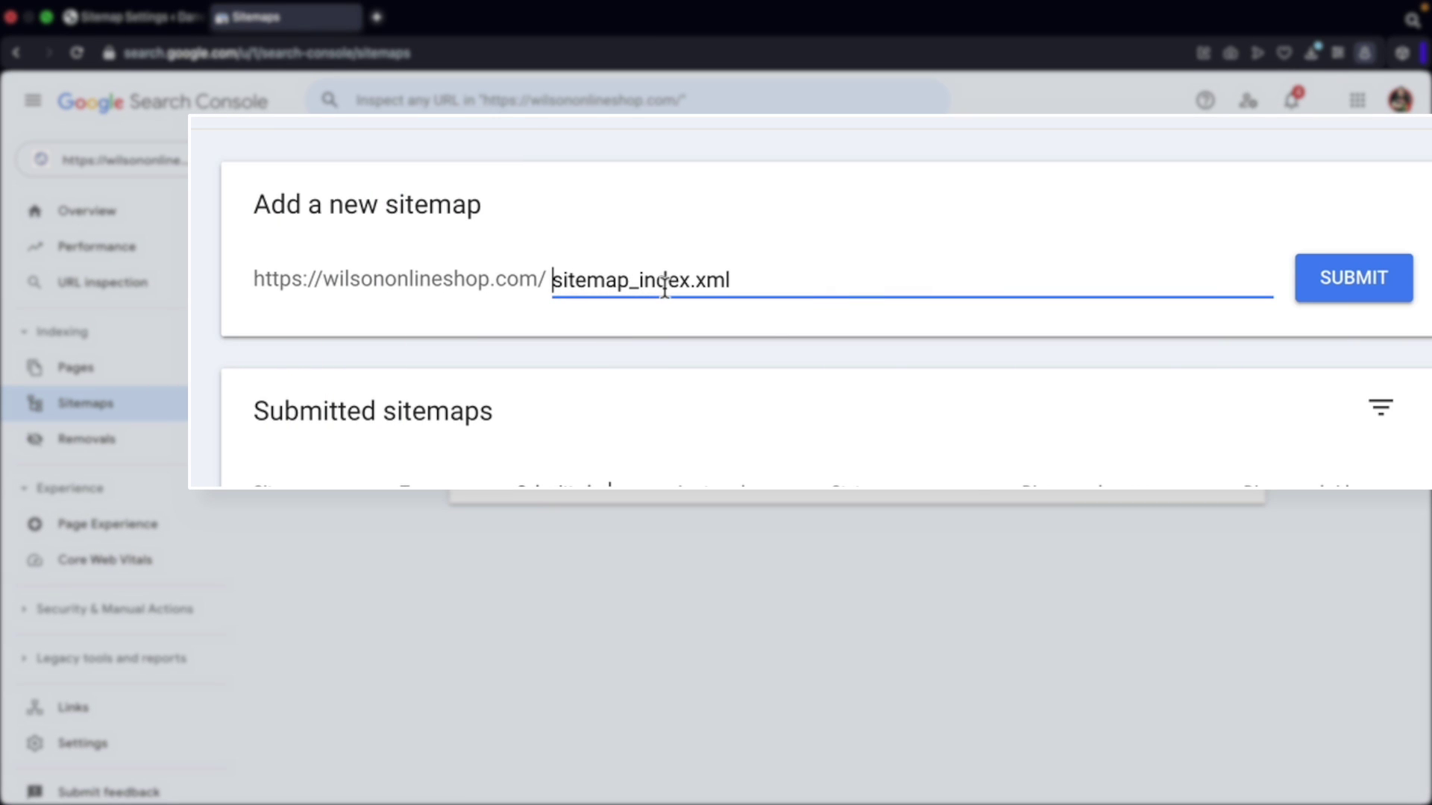
# Submit the new sitemap to Google, dismiss the confirmation and reload the submitted sitemaps list.
pyautogui.click(1356, 279)
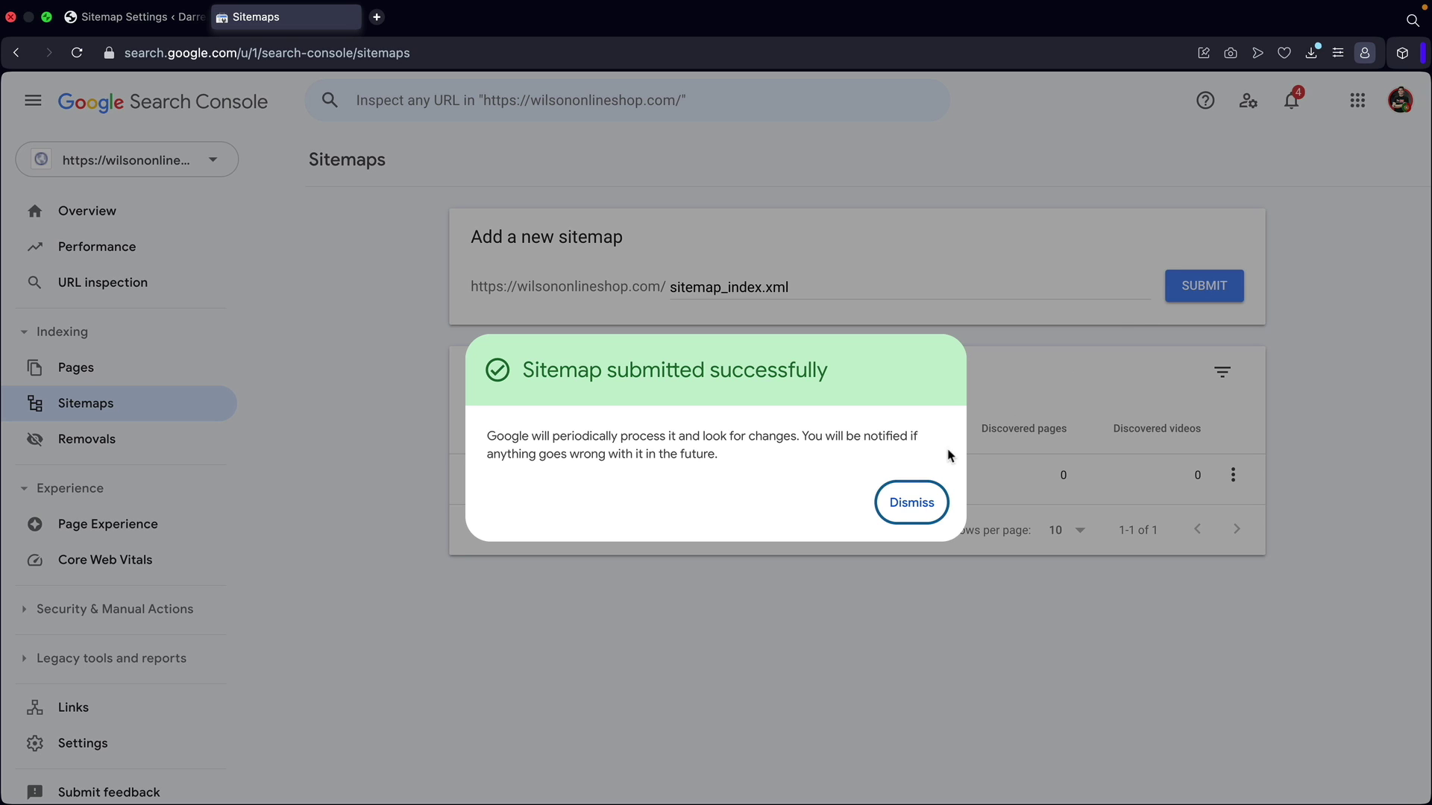
pyautogui.click(913, 511)
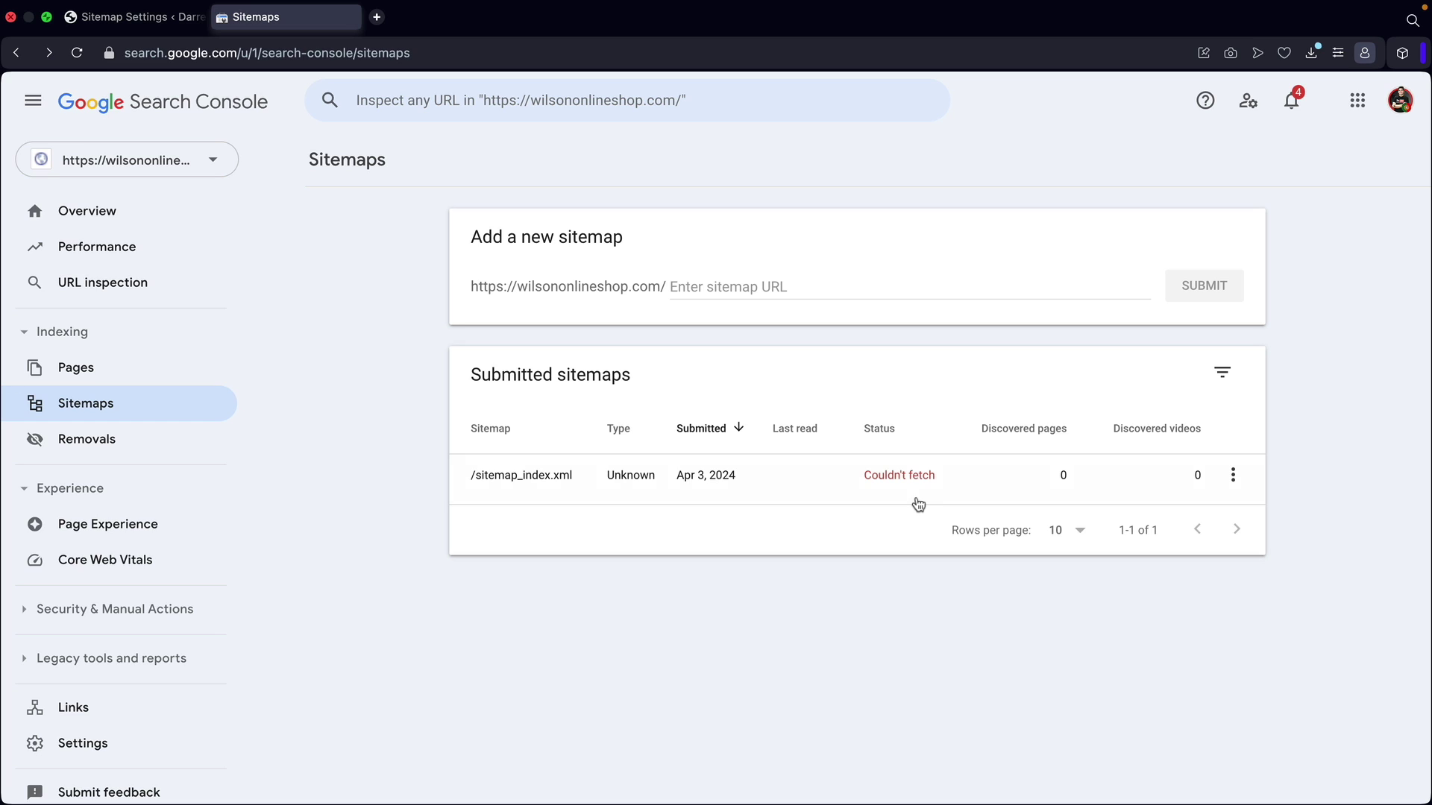
pyautogui.click(75, 53)
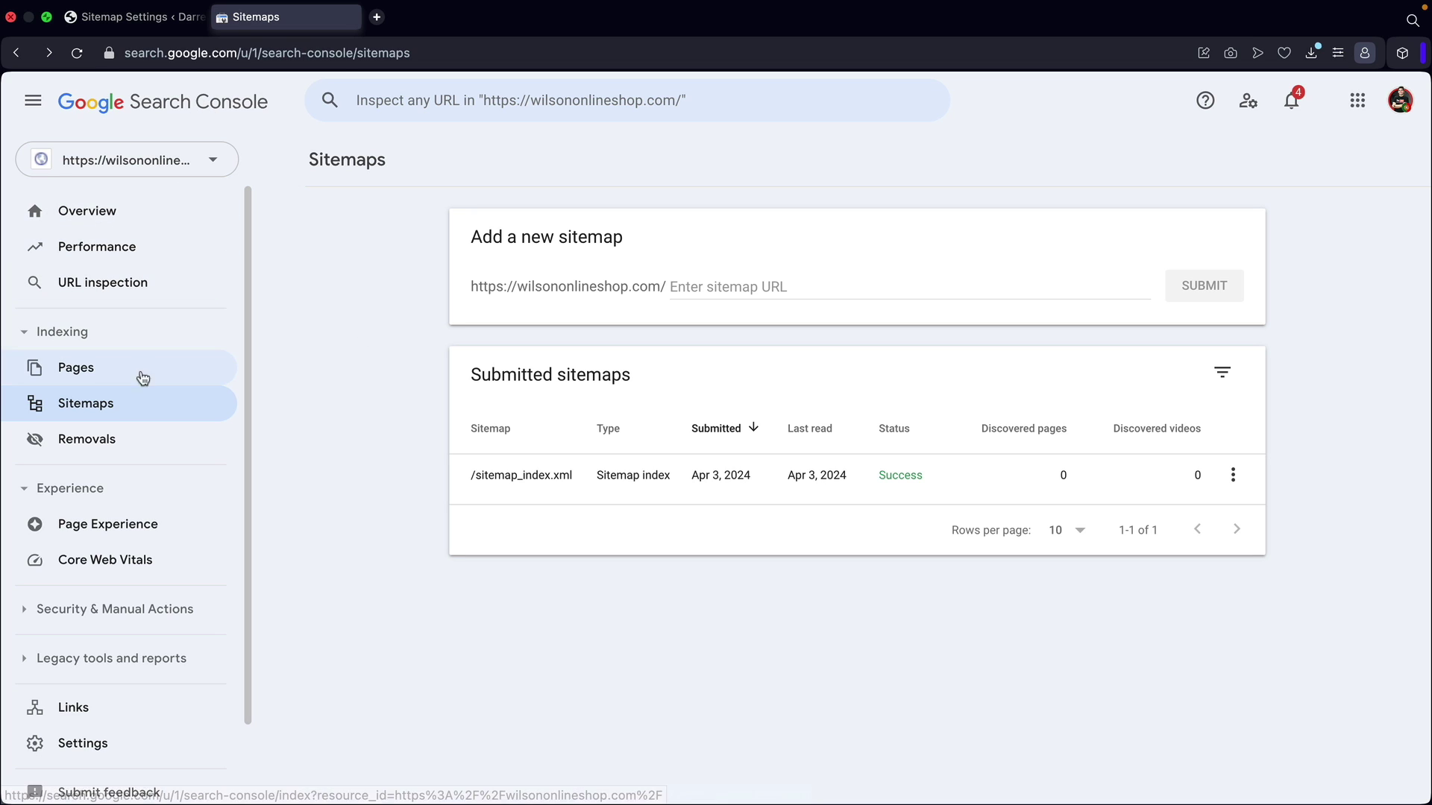
# Switch back to Rank Math and review the sitemap inclusion settings for Posts, Pages, Attachments, Landing Pages and Products.
pyautogui.click(140, 20)
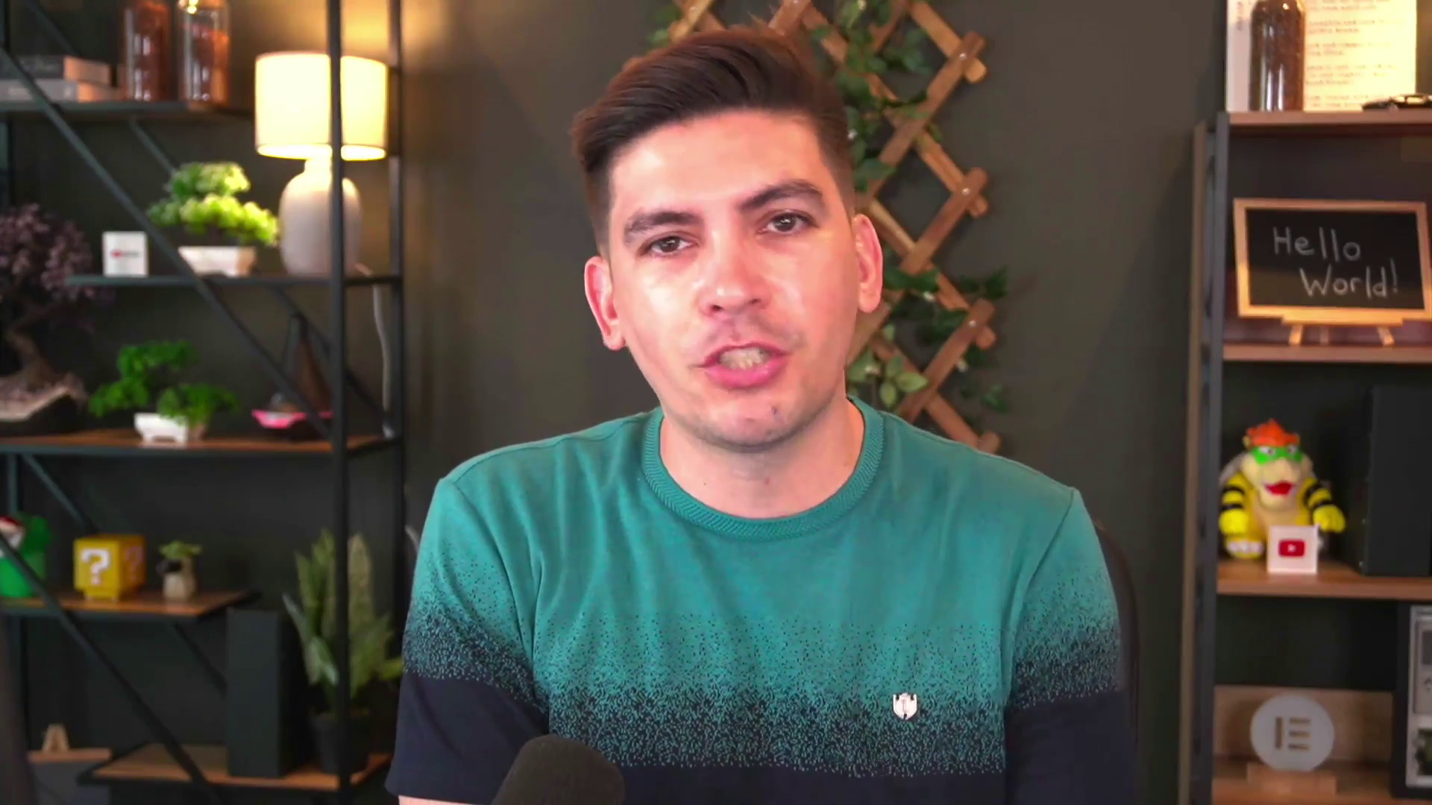
pyautogui.scroll(-3, 1061, 444)
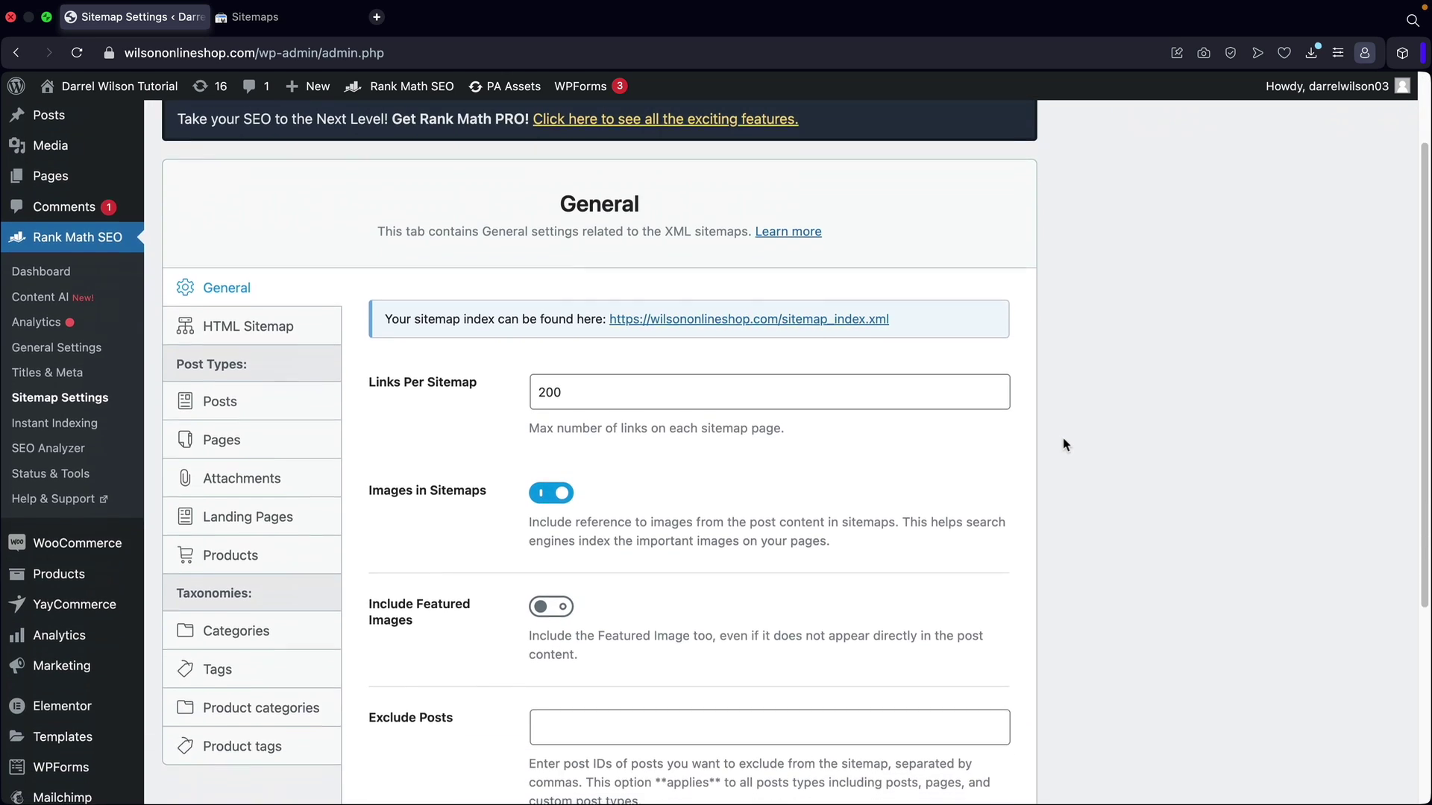
pyautogui.click(221, 376)
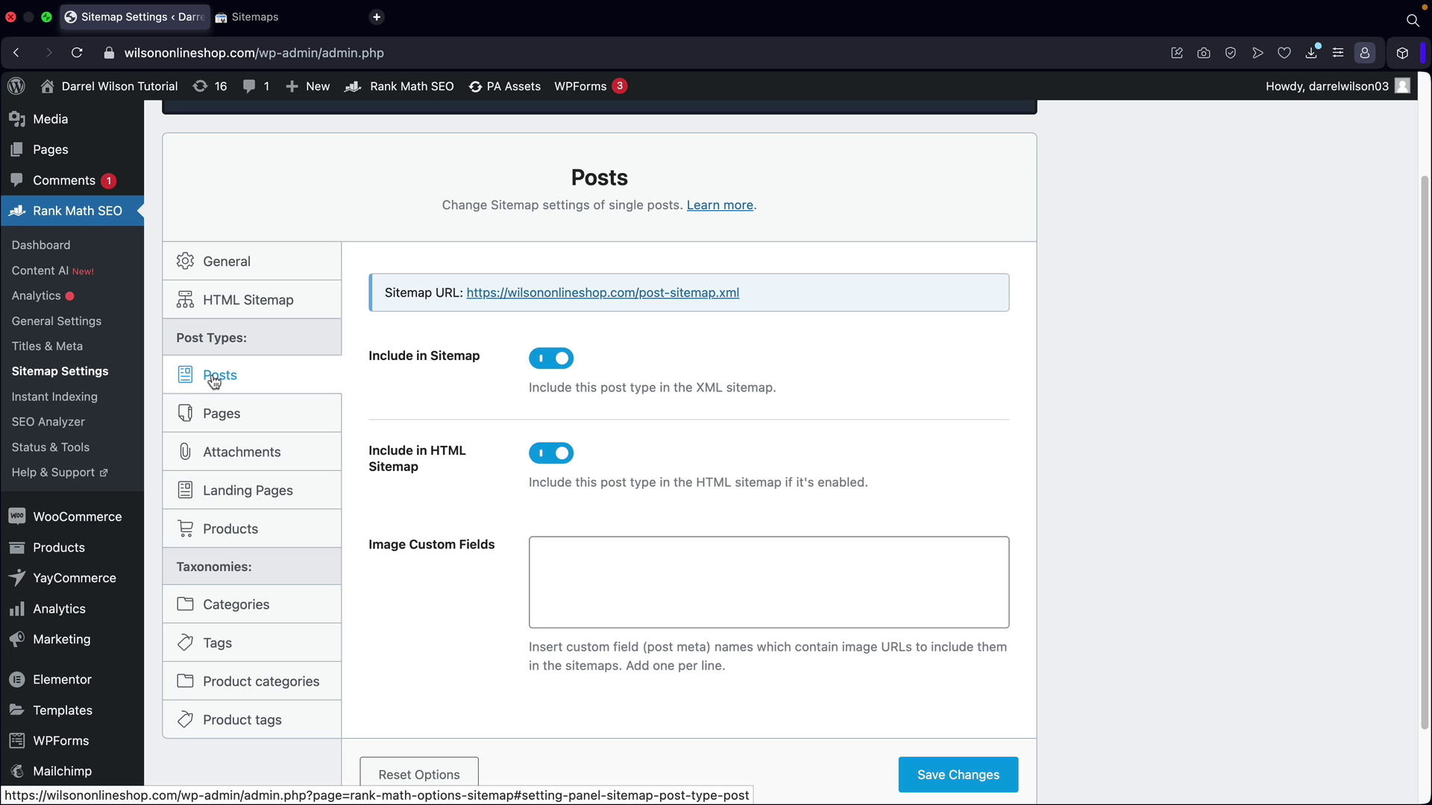
pyautogui.click(224, 424)
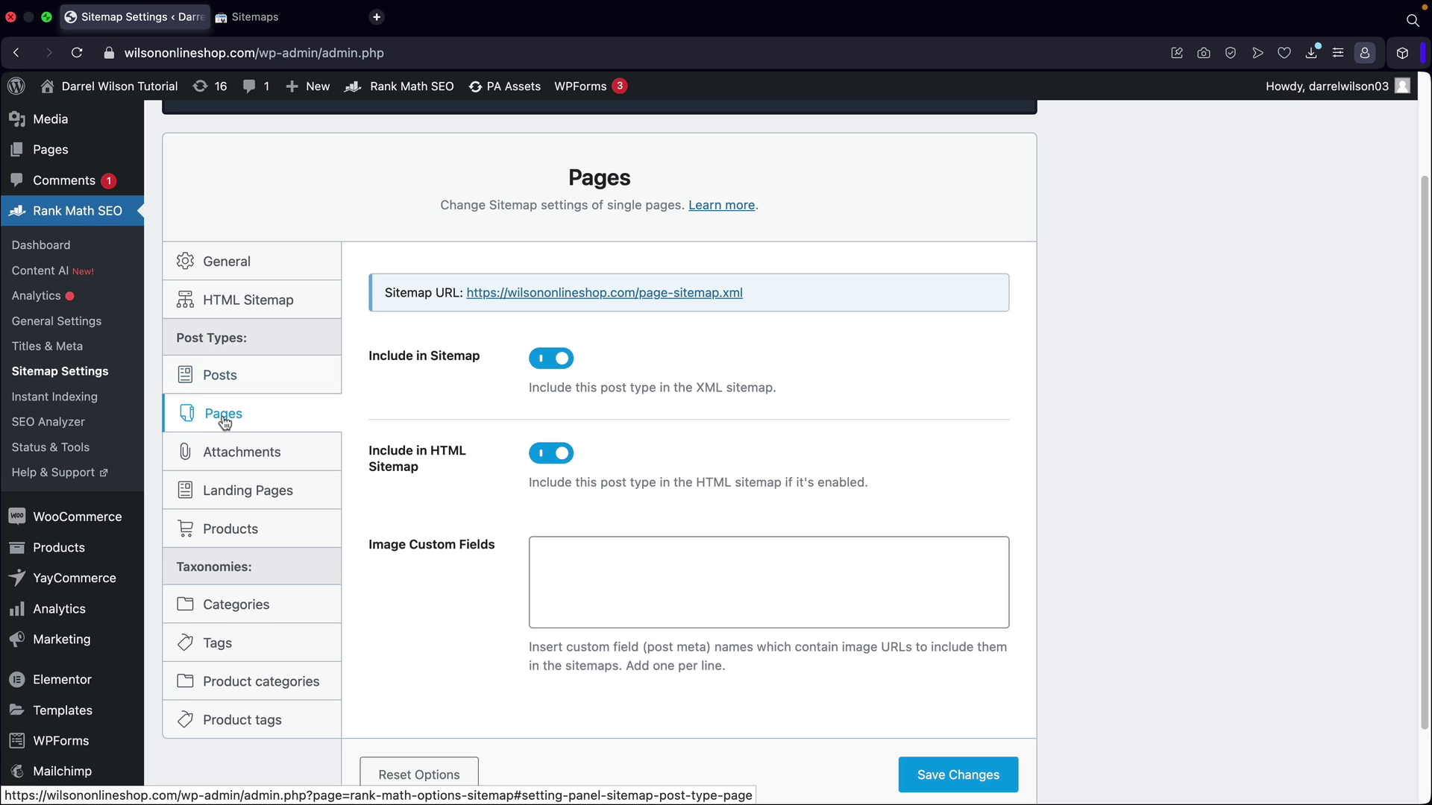
pyautogui.click(265, 453)
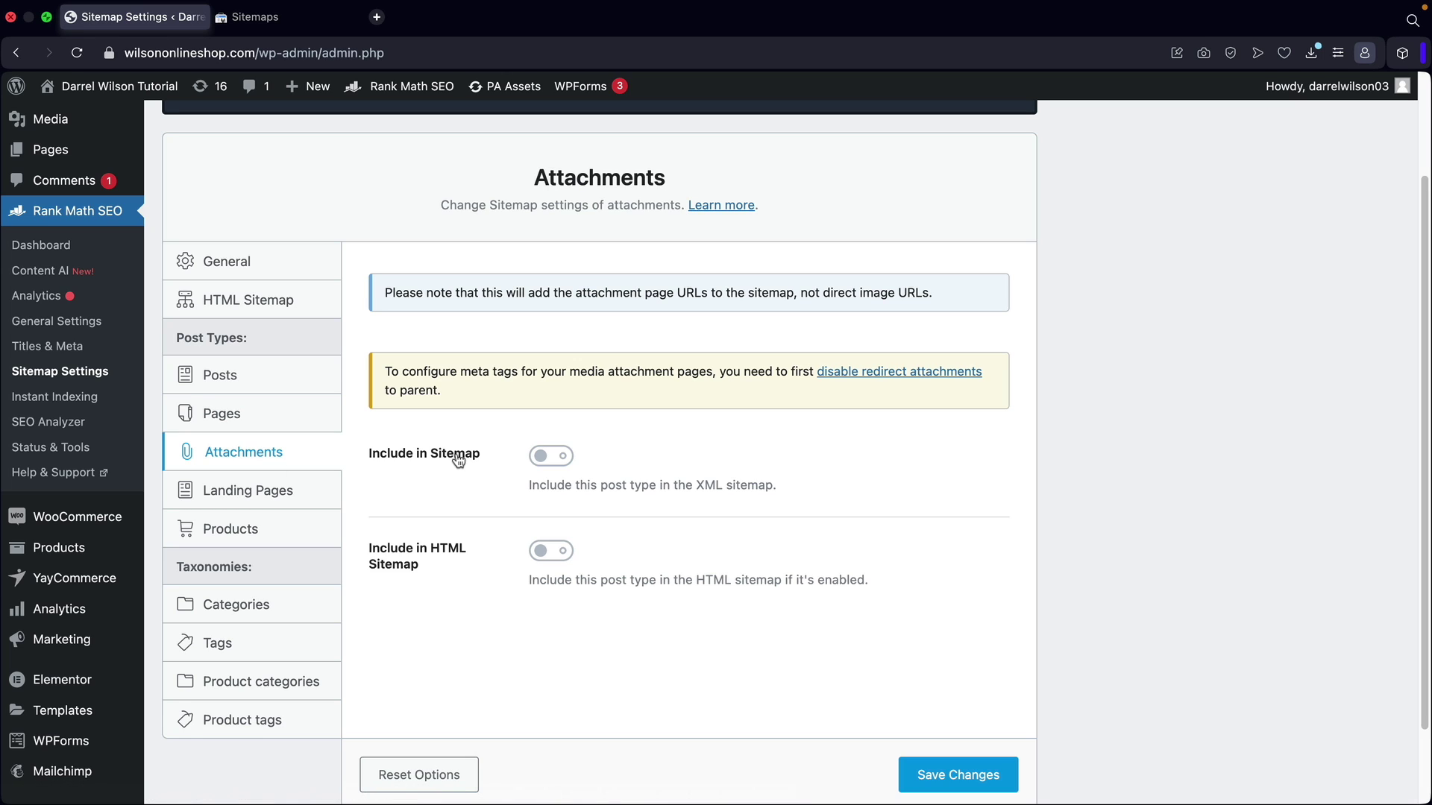
pyautogui.click(243, 494)
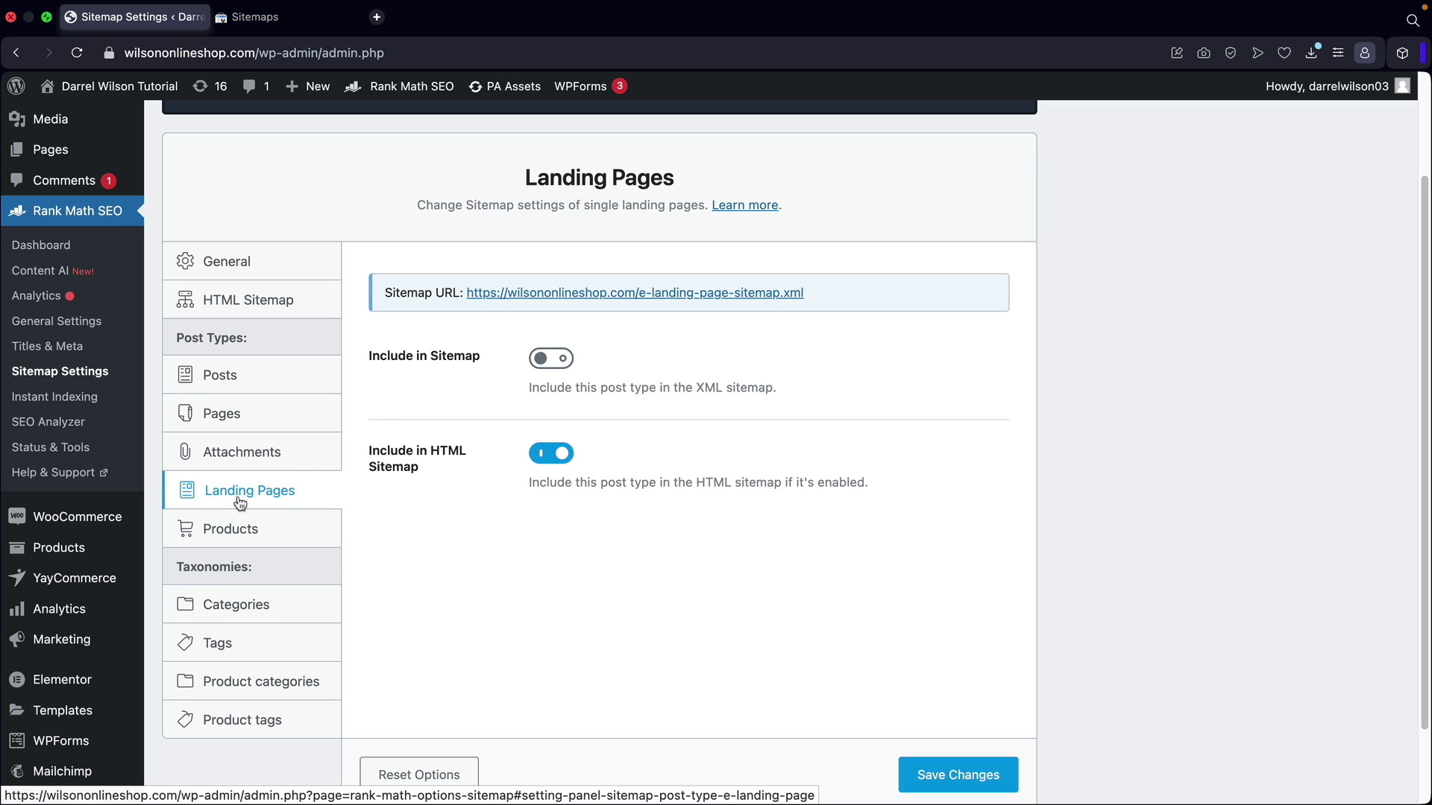
pyautogui.click(227, 534)
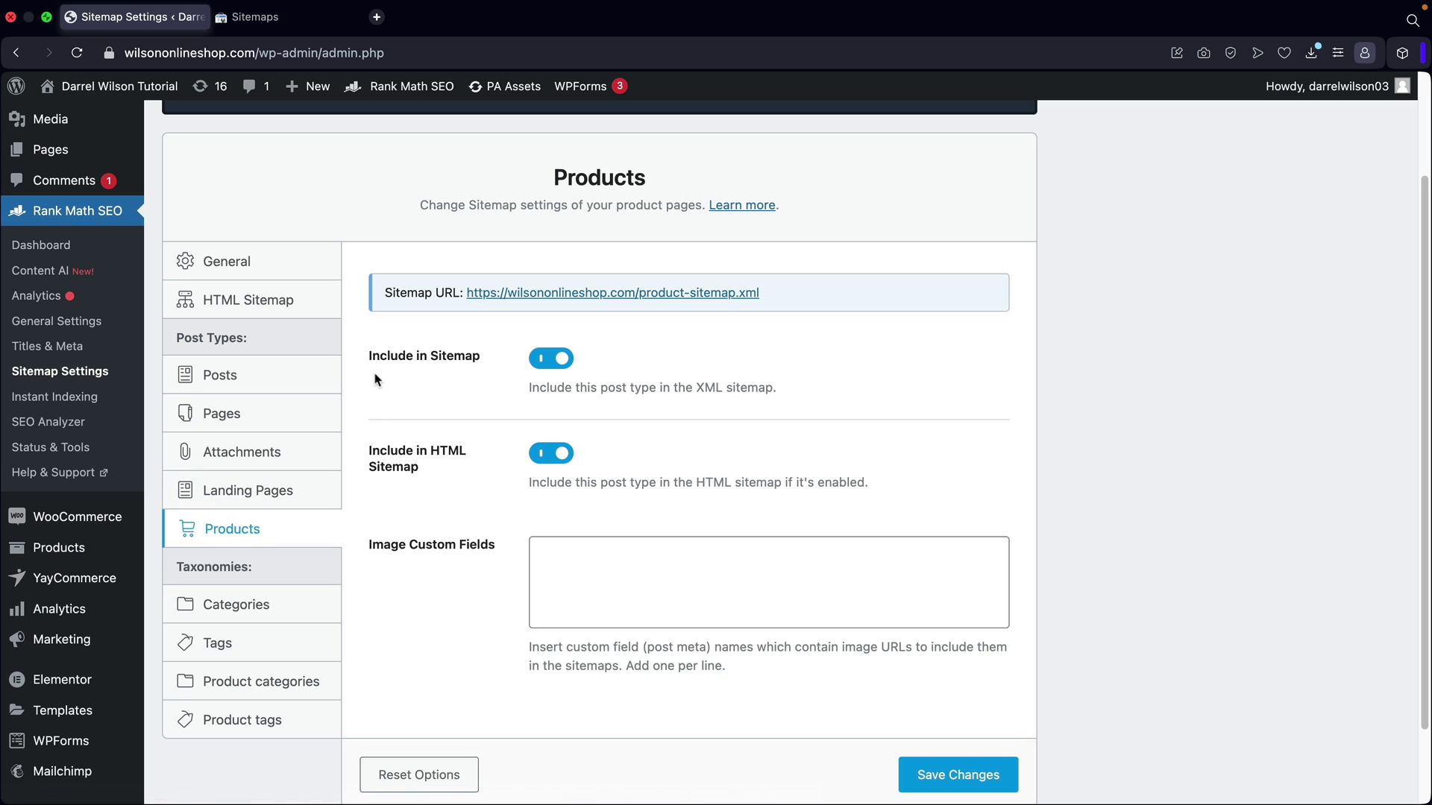
pyautogui.moveTo(372, 361); pyautogui.dragTo(466, 362)
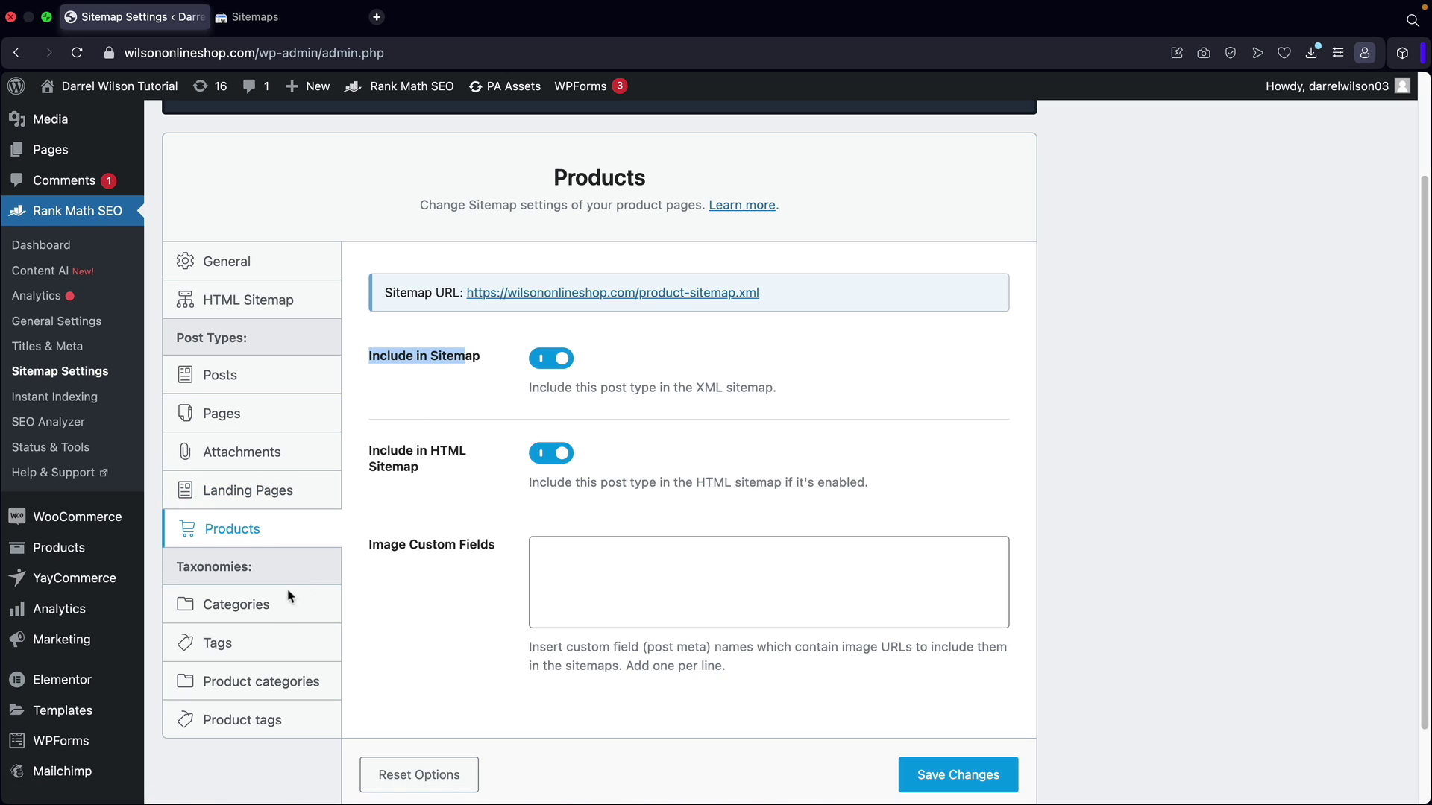
# Review the sitemap inclusion settings for Categories, Tags, Product categories and Product tags.
pyautogui.click(263, 611)
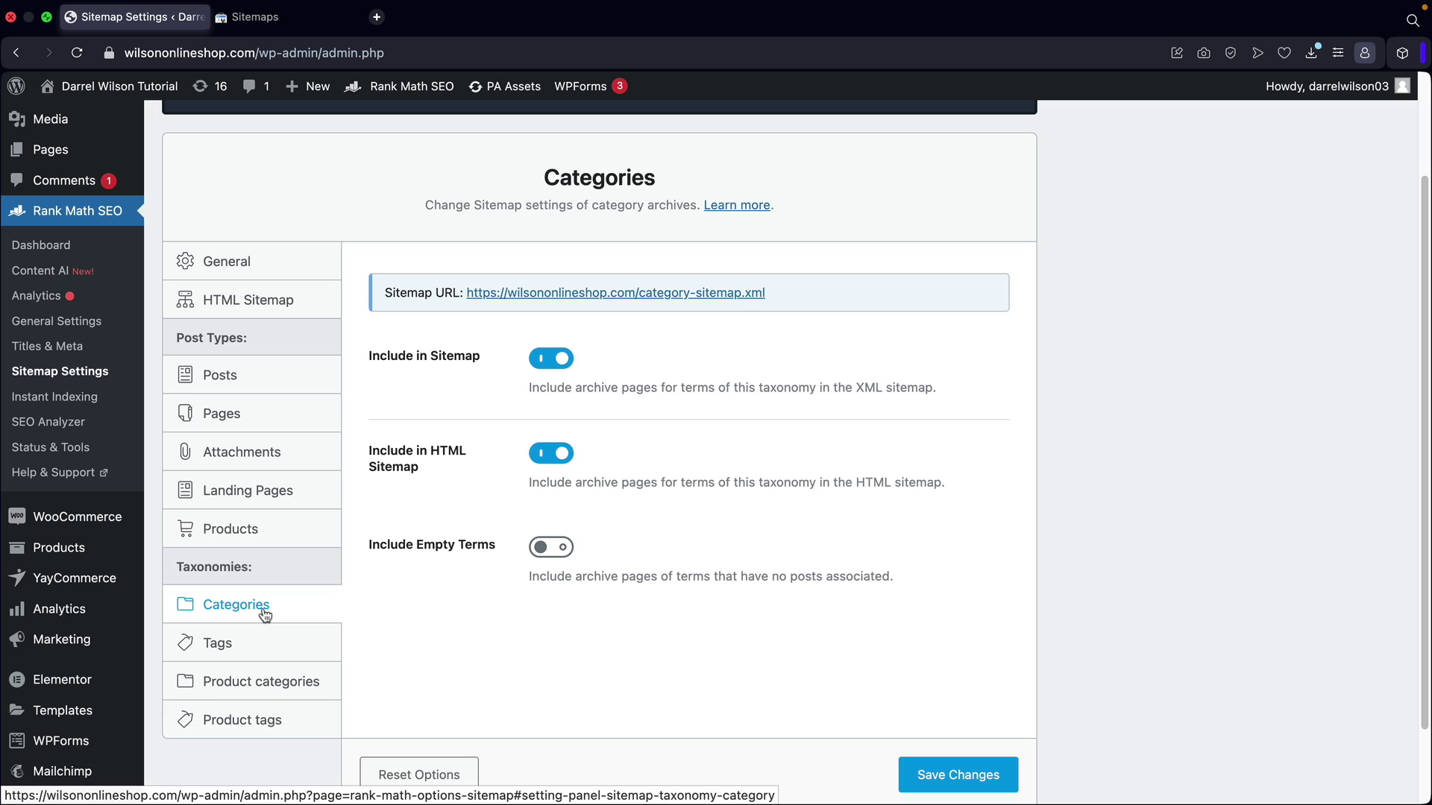
pyautogui.click(242, 652)
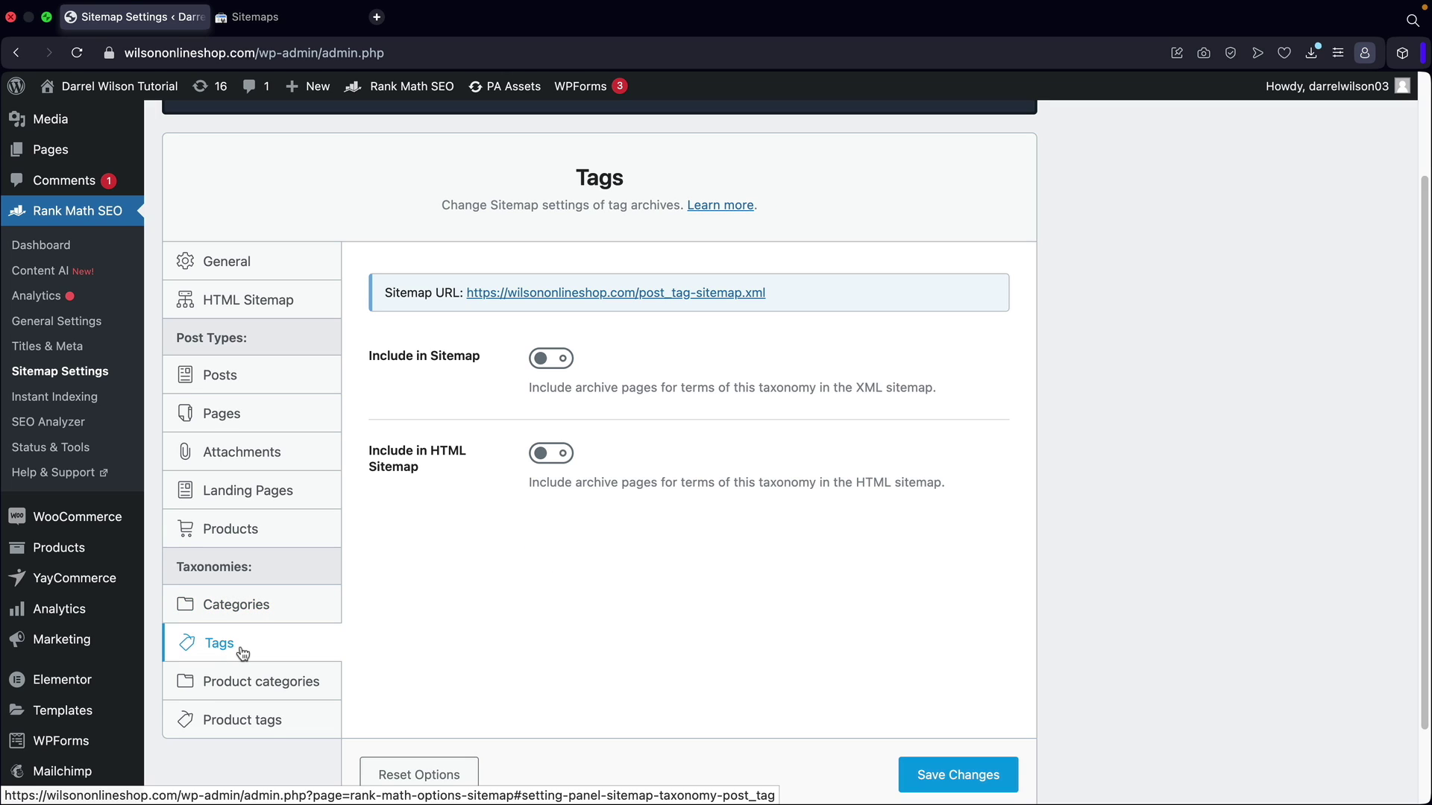
pyautogui.click(254, 692)
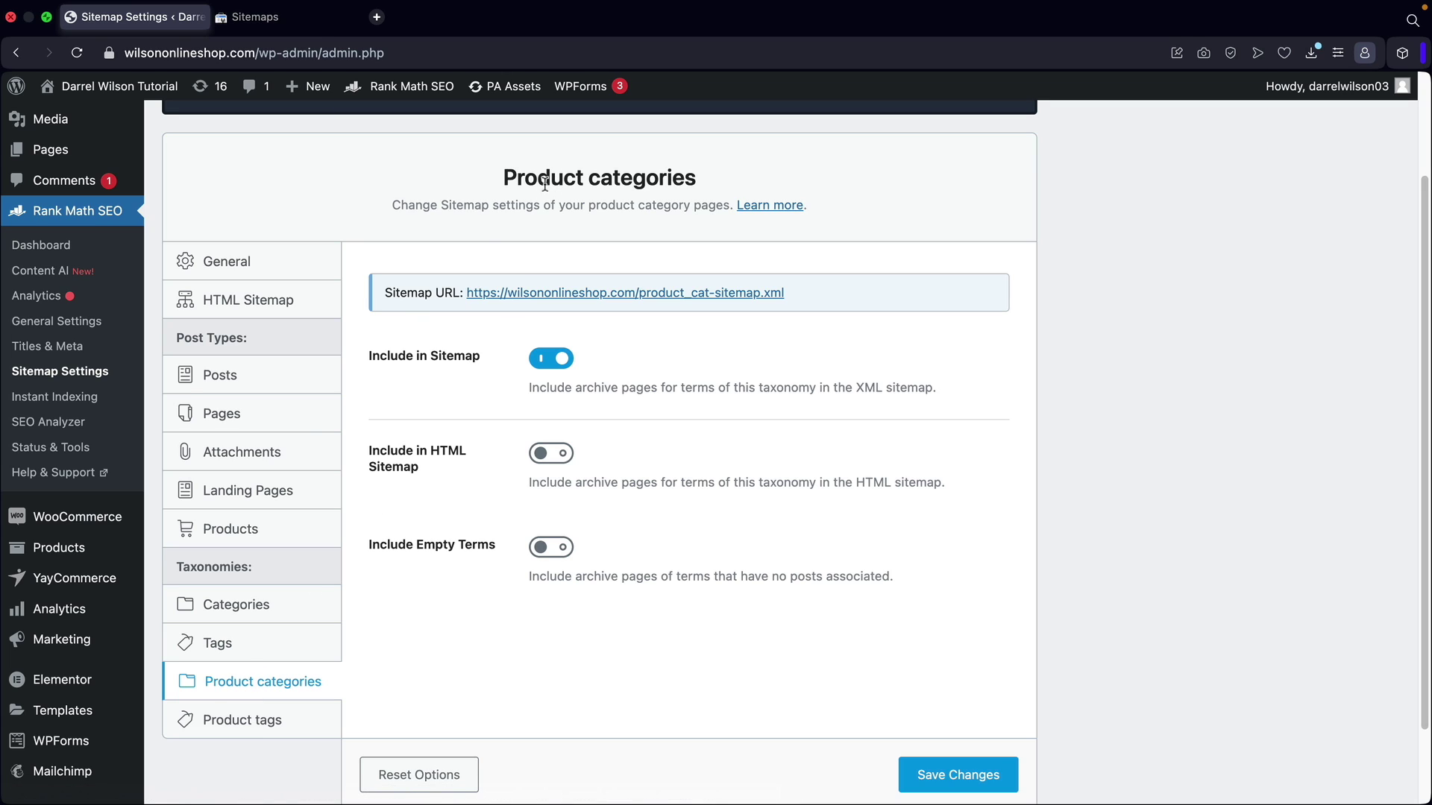
pyautogui.click(238, 724)
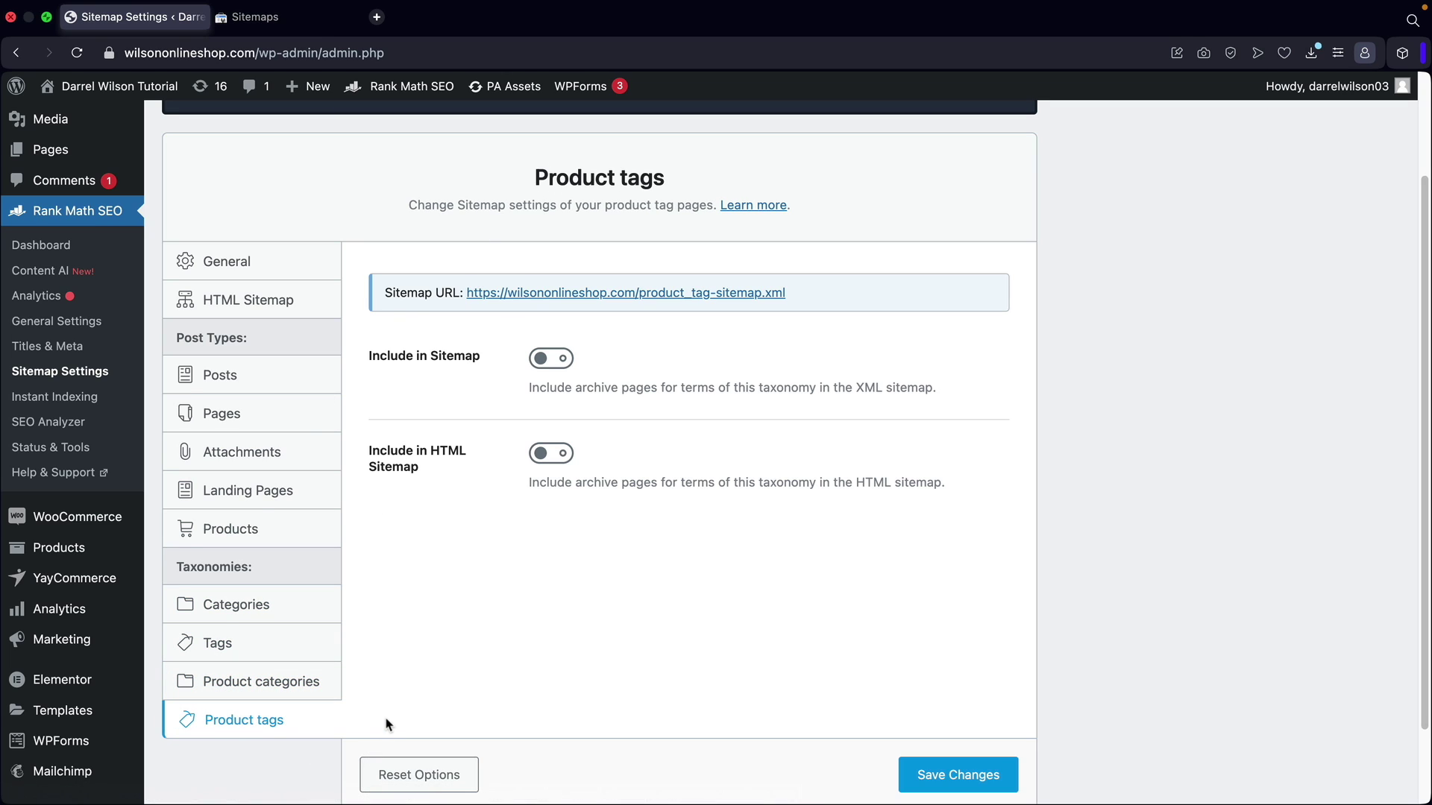
pyautogui.scroll(-1, 375, 716)
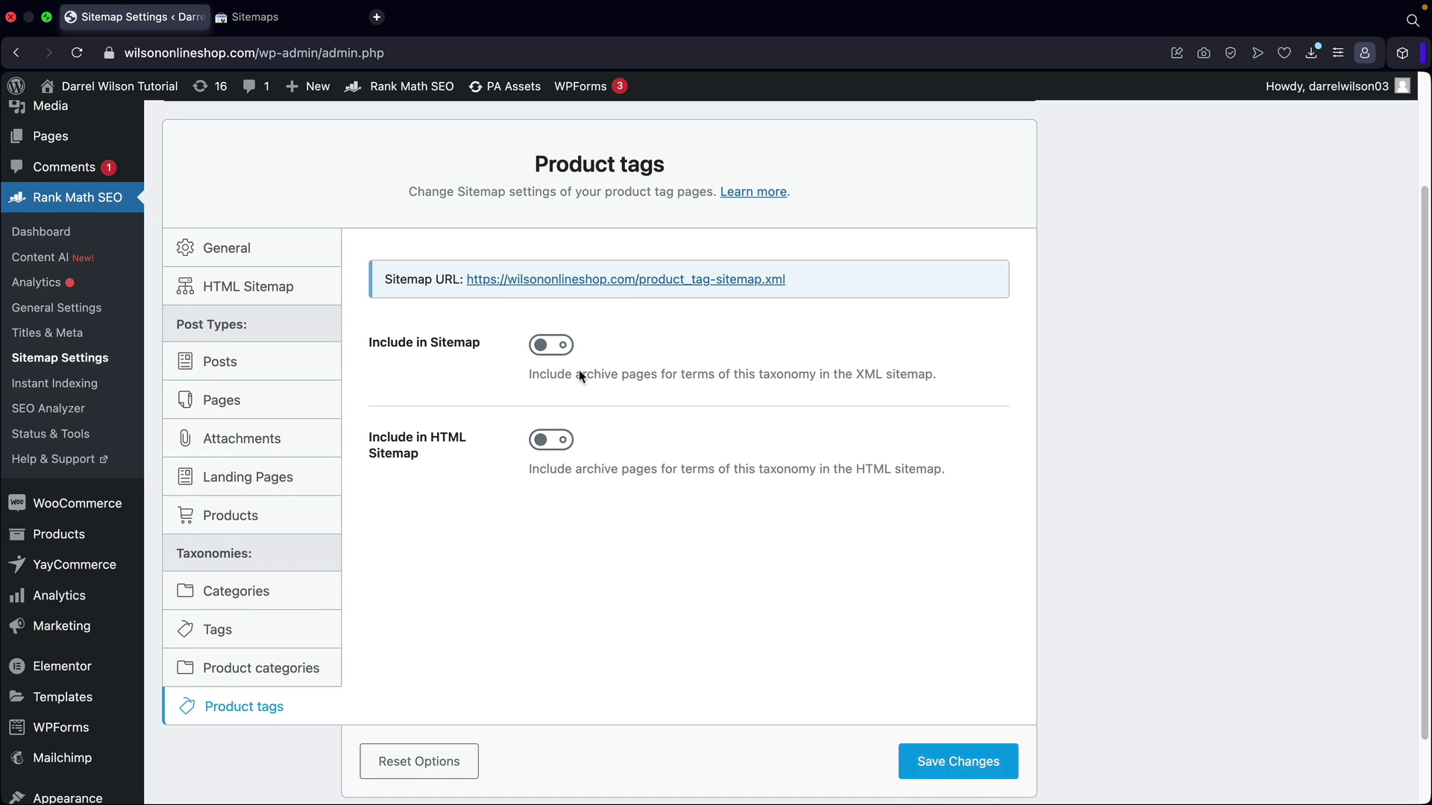
# Open the Instant Indexing page, switch to the Strength Training Simplified post and look through its content.
pyautogui.click(62, 393)
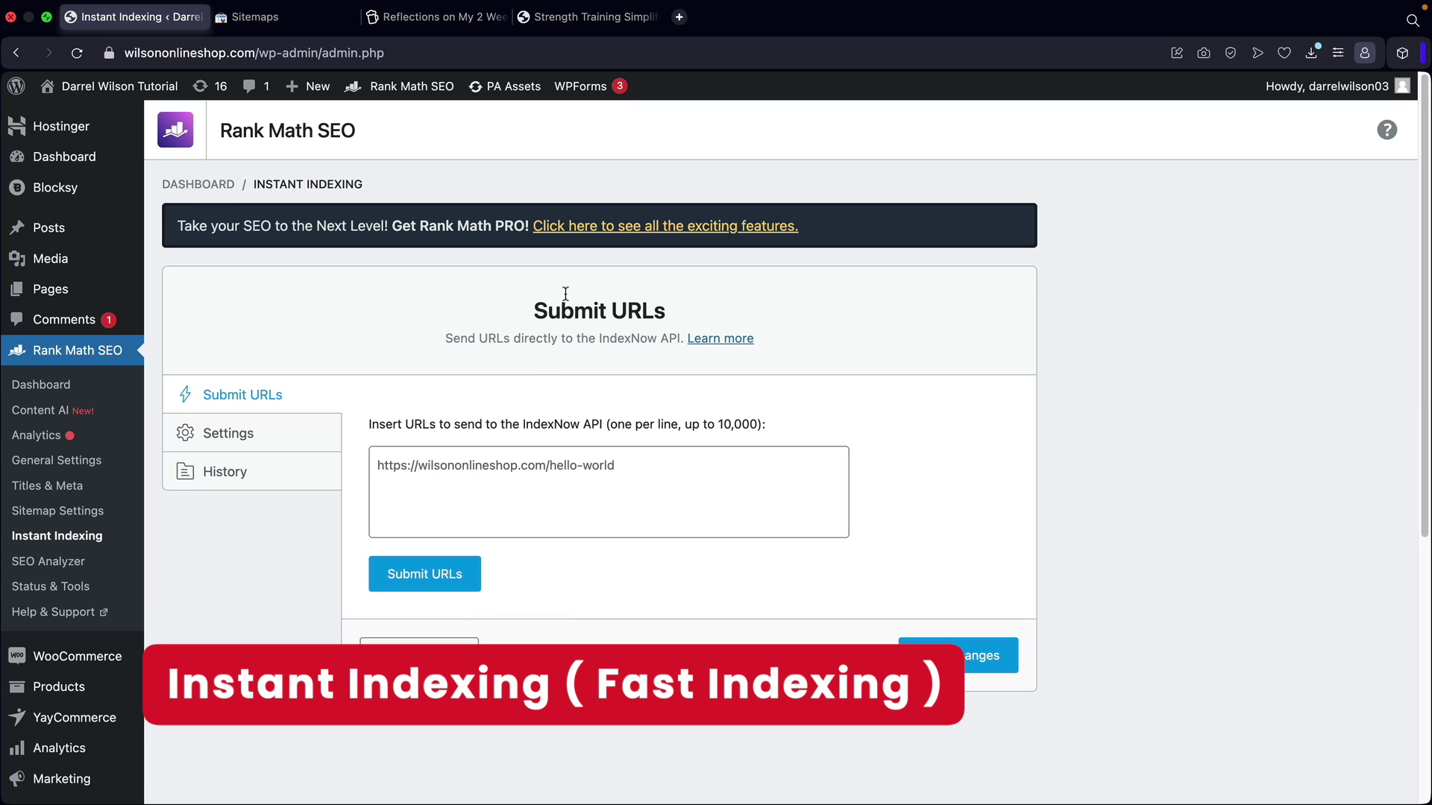
pyautogui.click(587, 18)
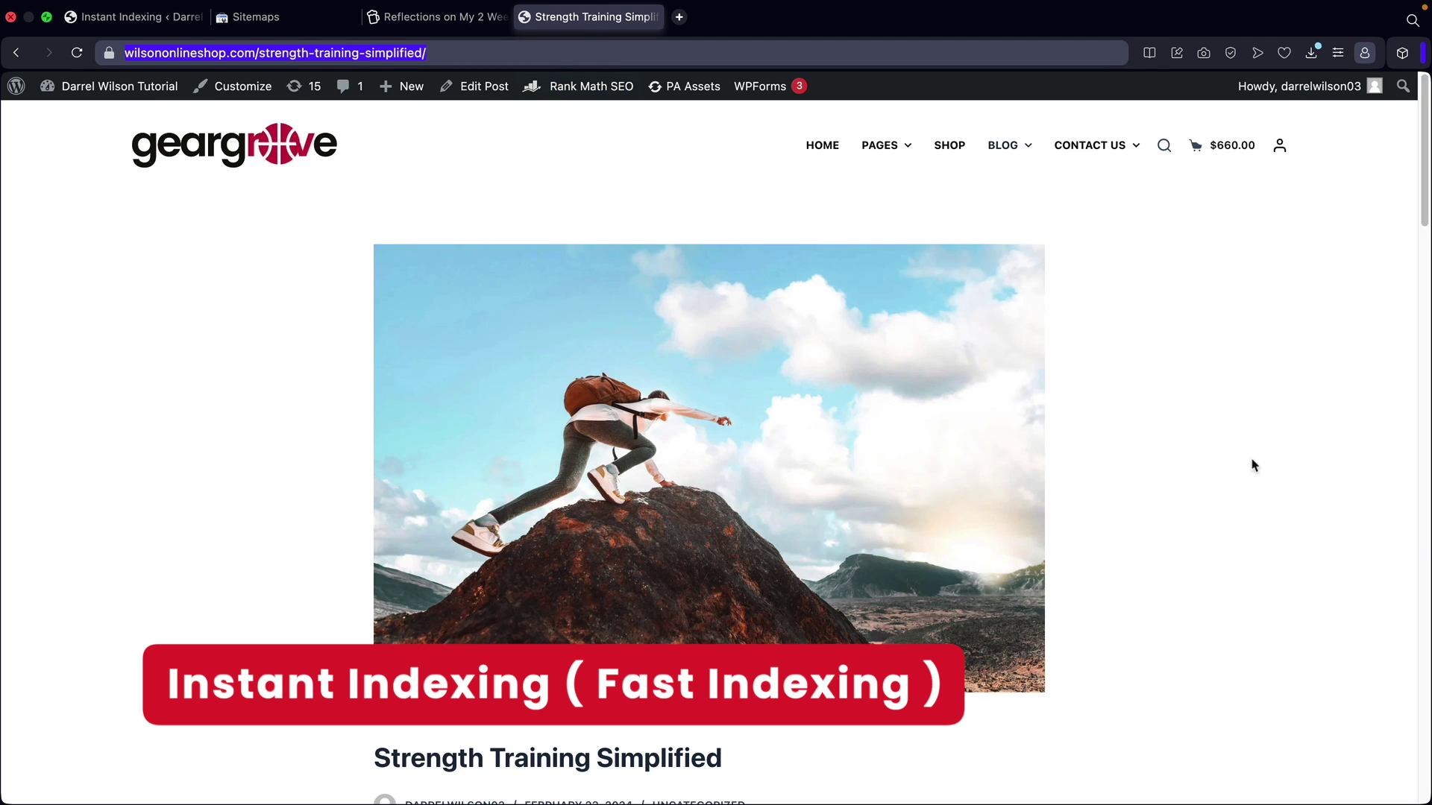
pyautogui.scroll(-5, 1204, 555)
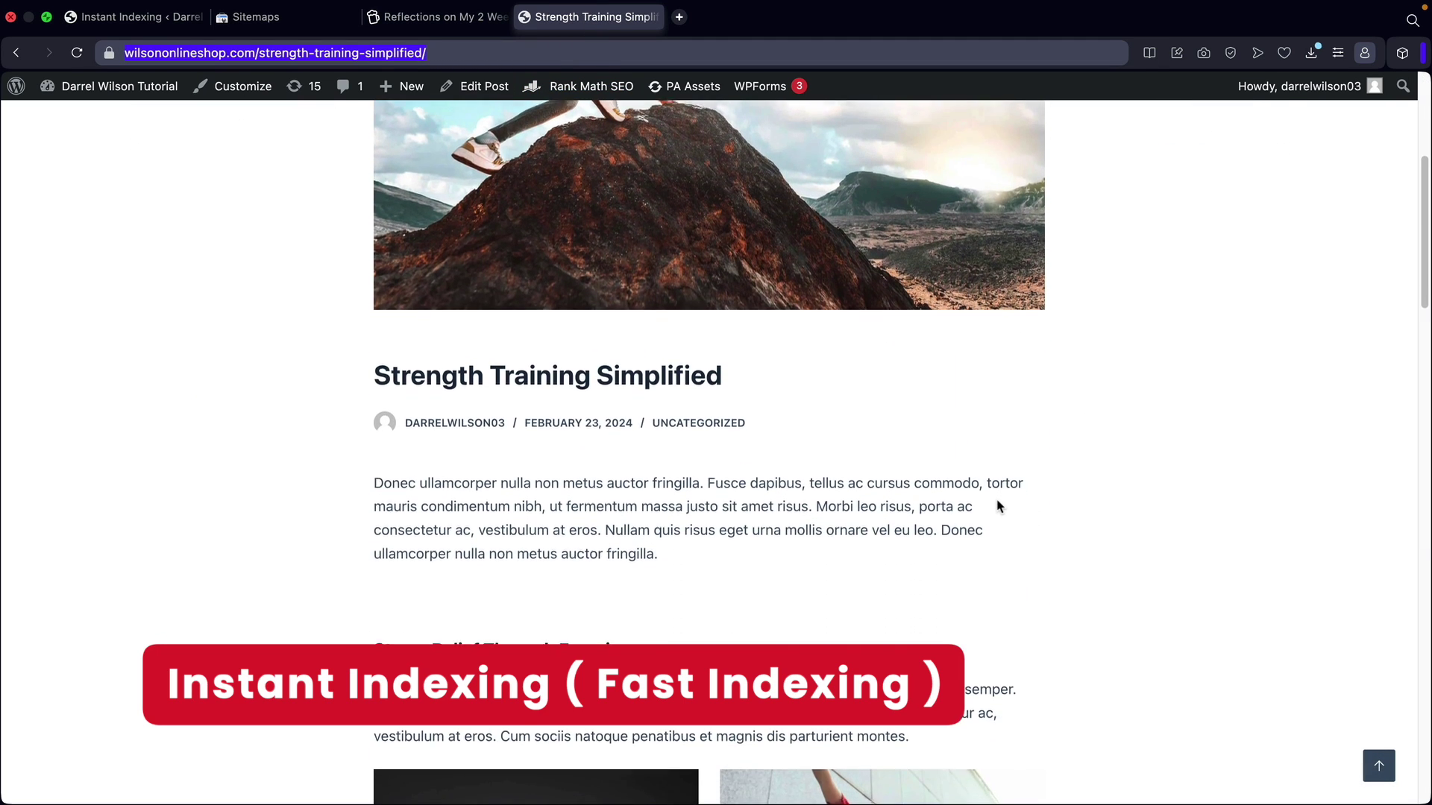
pyautogui.scroll(-1, 997, 505)
pyautogui.moveTo(732, 329); pyautogui.dragTo(335, 326)
pyautogui.scroll(-4, 355, 406)
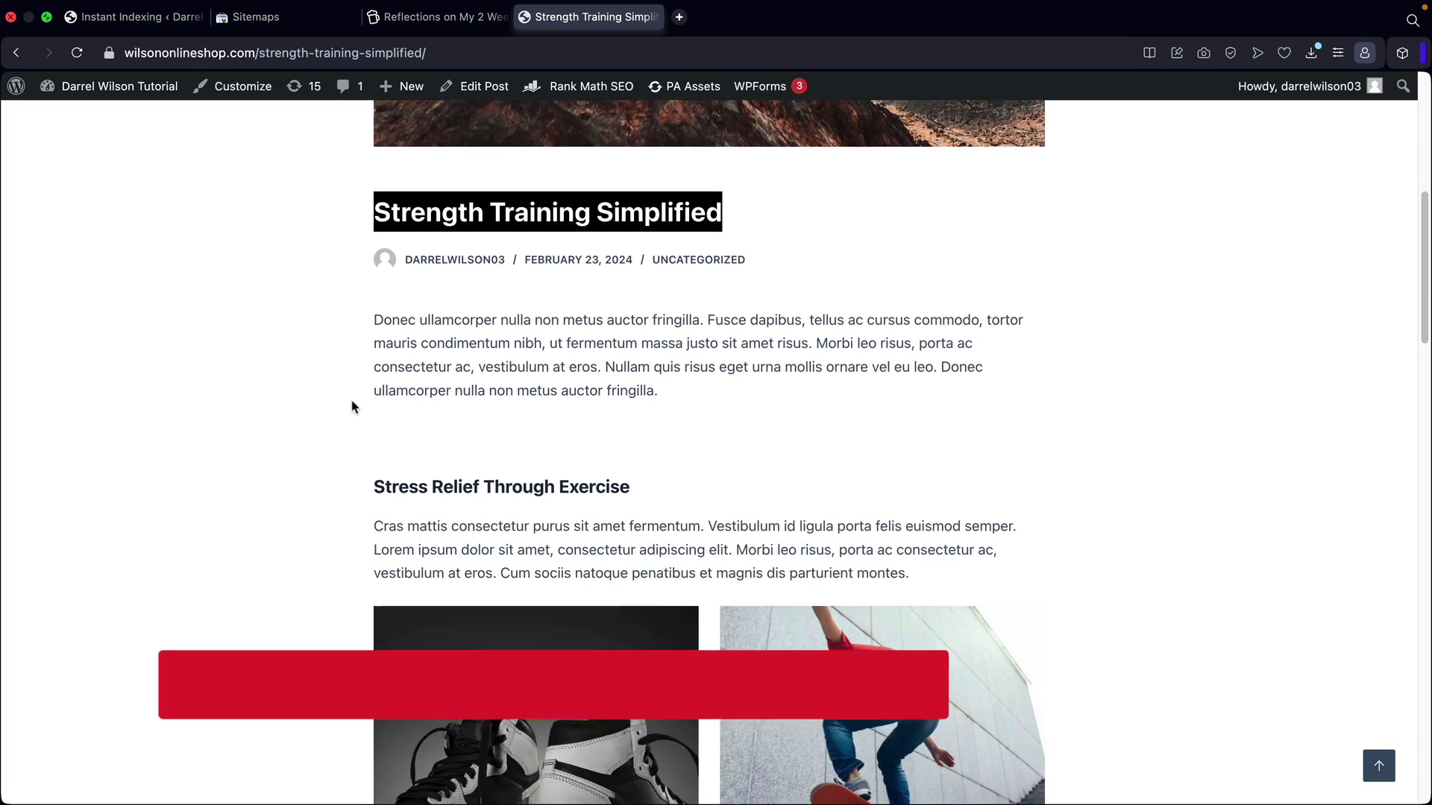
pyautogui.scroll(-13, 375, 402)
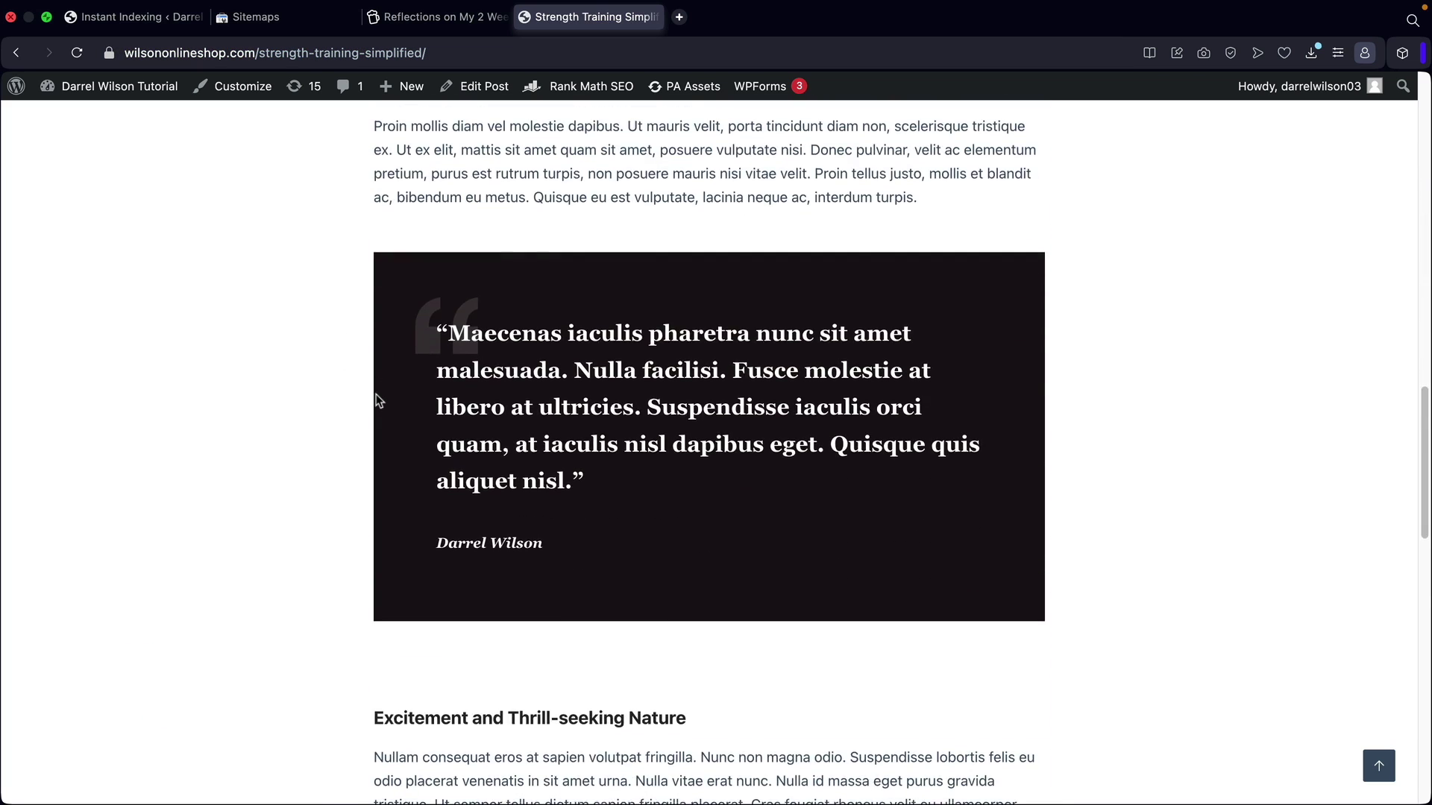
pyautogui.scroll(-7, 377, 402)
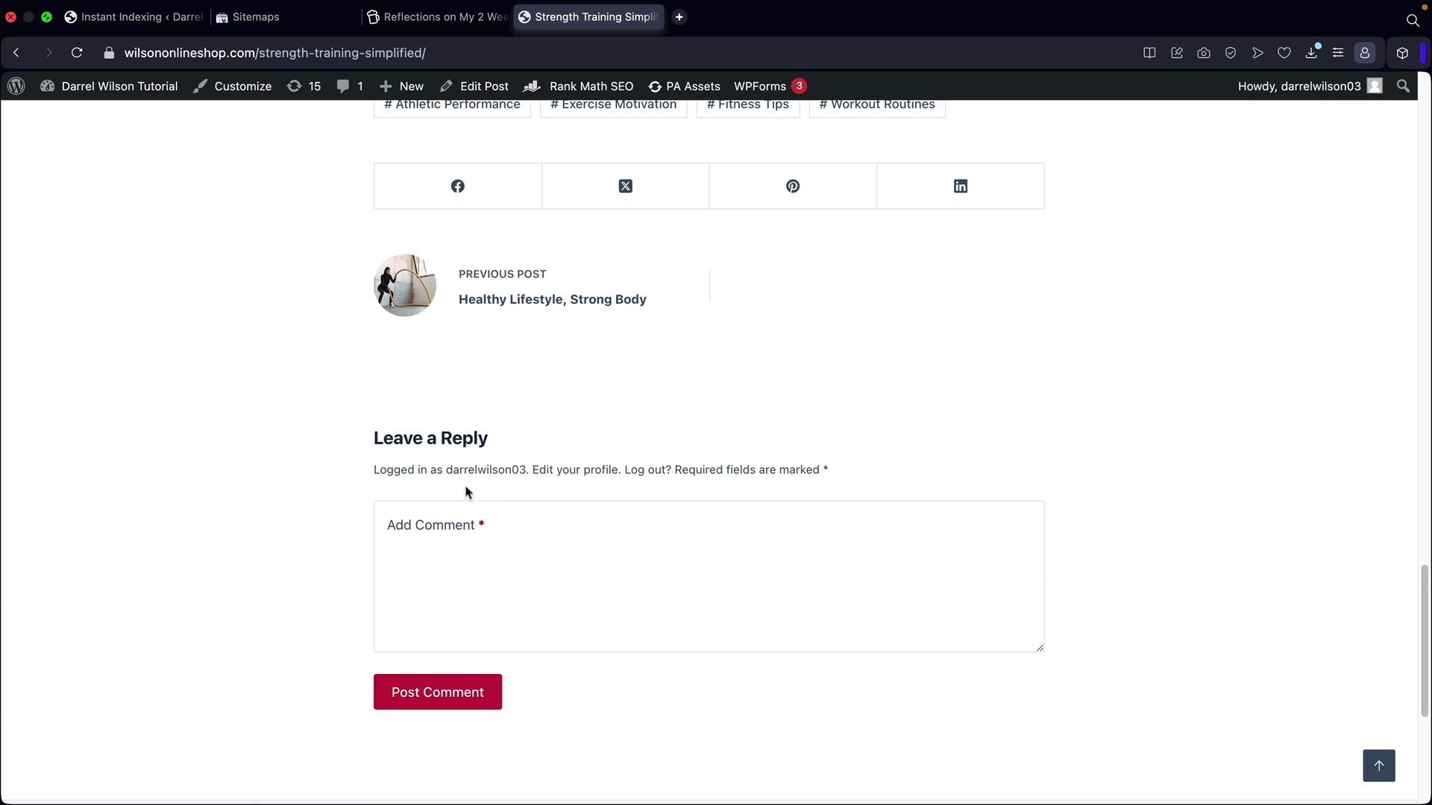
pyautogui.scroll(5, 241, 410)
pyautogui.scroll(20, 240, 409)
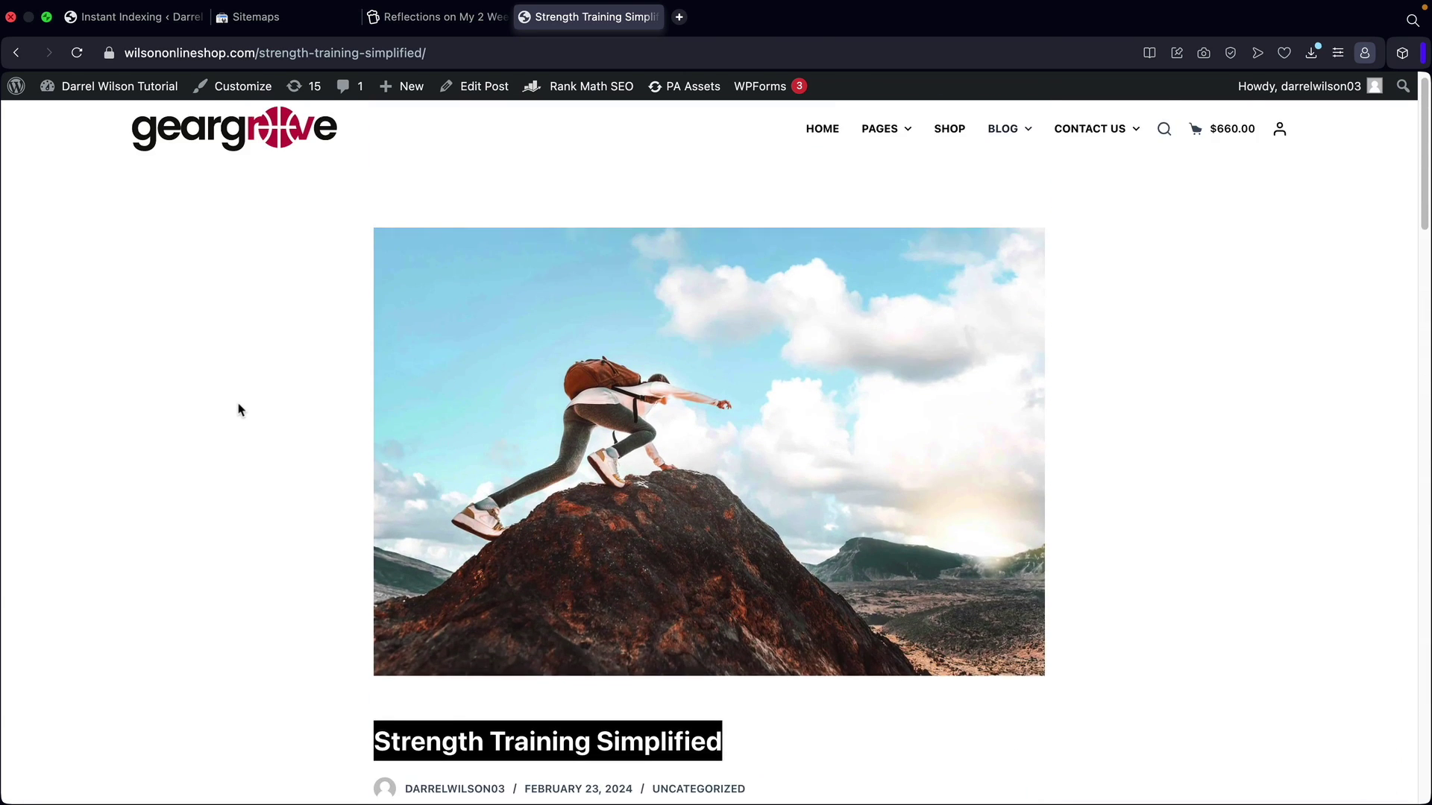
# Copy the full web address of the Strength Training Simplified post.
pyautogui.click(239, 409)
pyautogui.click(224, 52)
pyautogui.rightClick(225, 57)
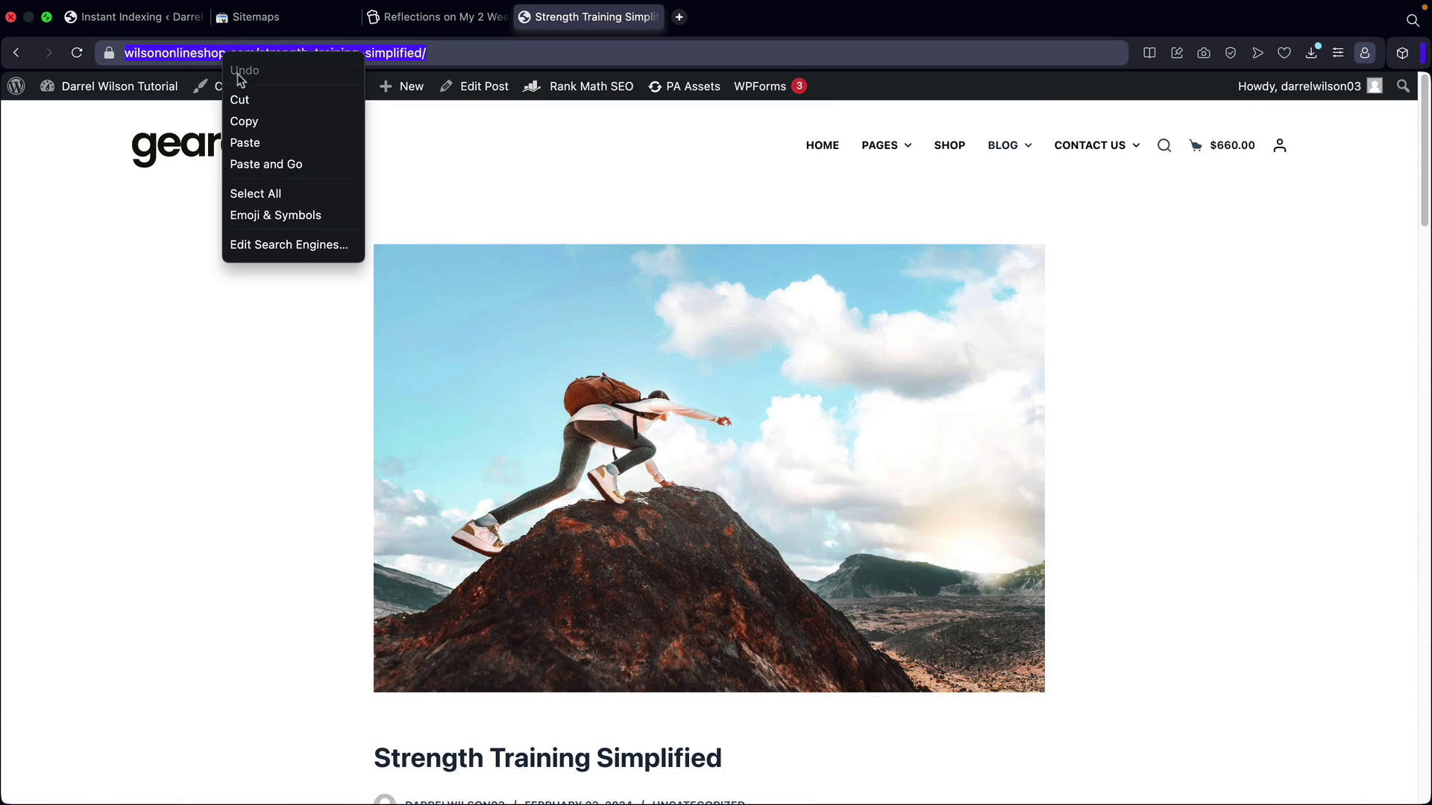
pyautogui.click(254, 123)
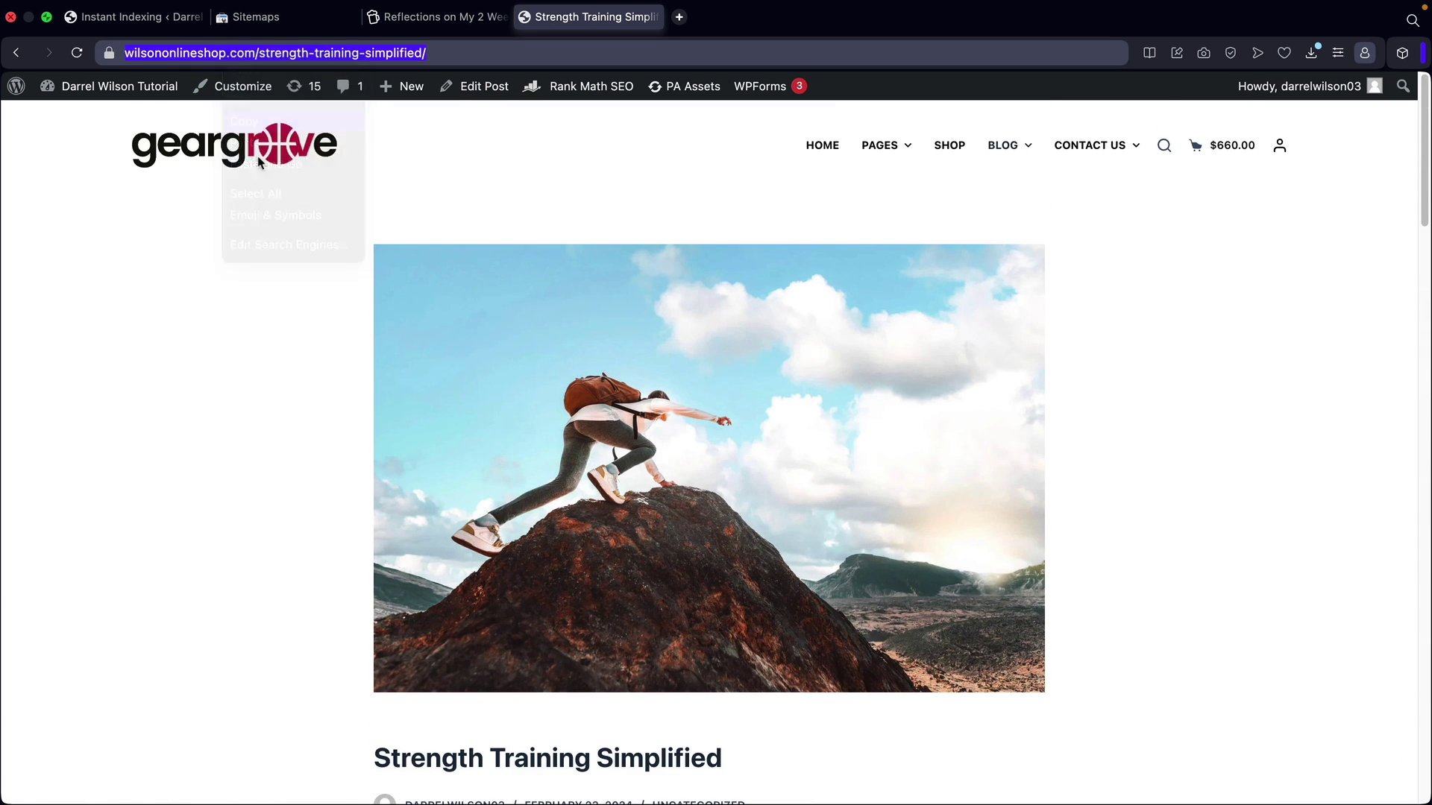
# Return to Rank Math's Instant Indexing page and submit the copied post URL to the IndexNow API.
pyautogui.click(131, 21)
pyautogui.tripleClick(417, 472)
pyautogui.rightClick(416, 473)
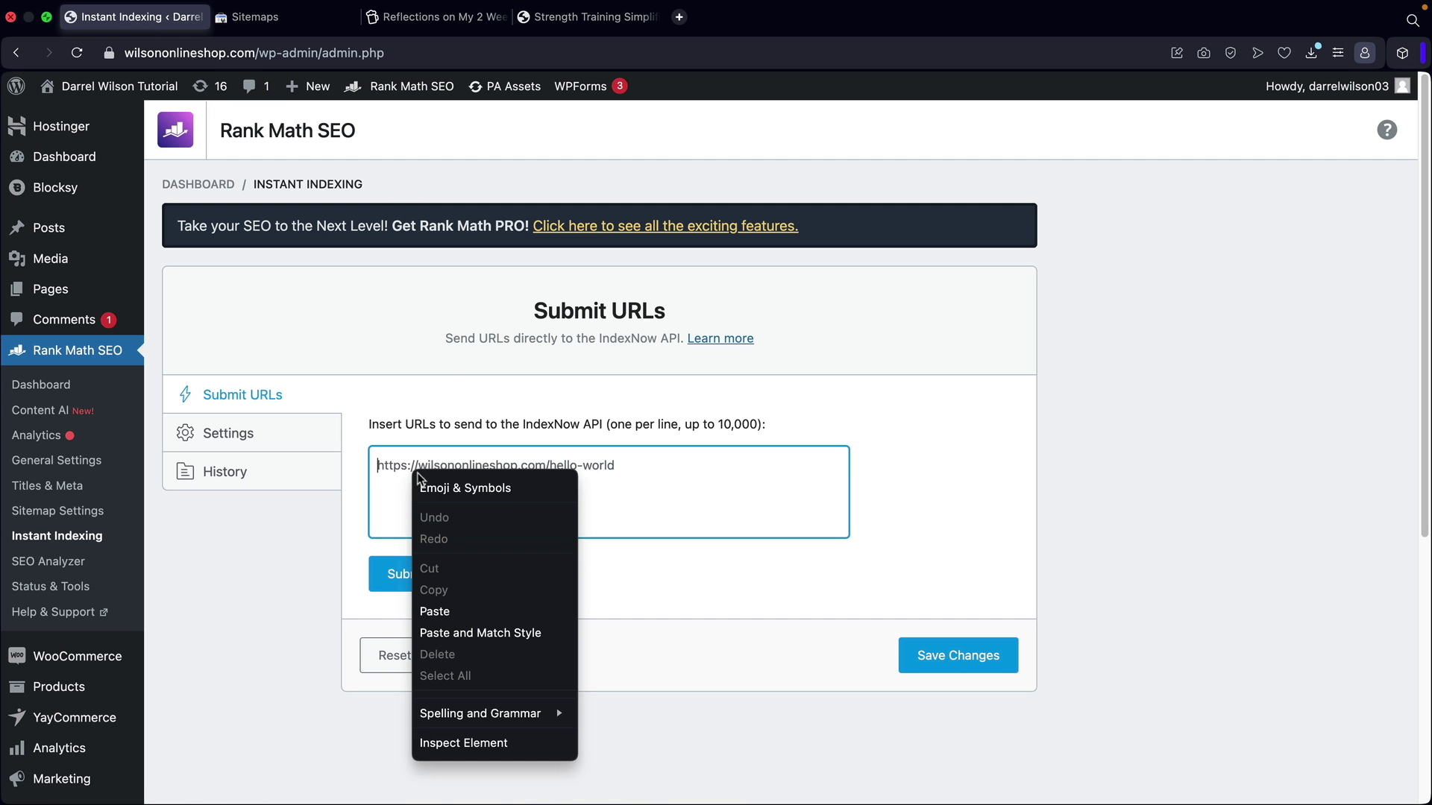
pyautogui.click(453, 611)
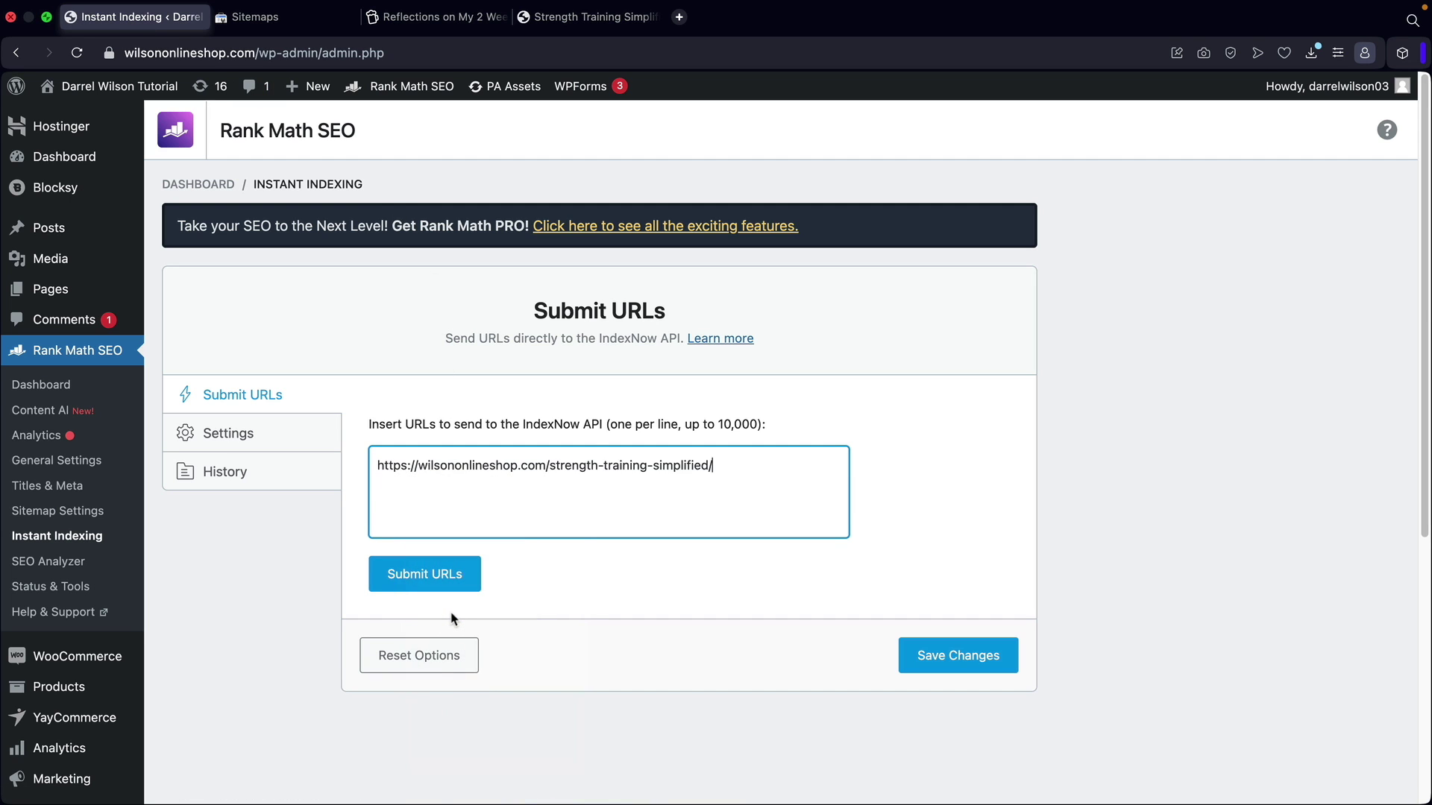
pyautogui.click(441, 573)
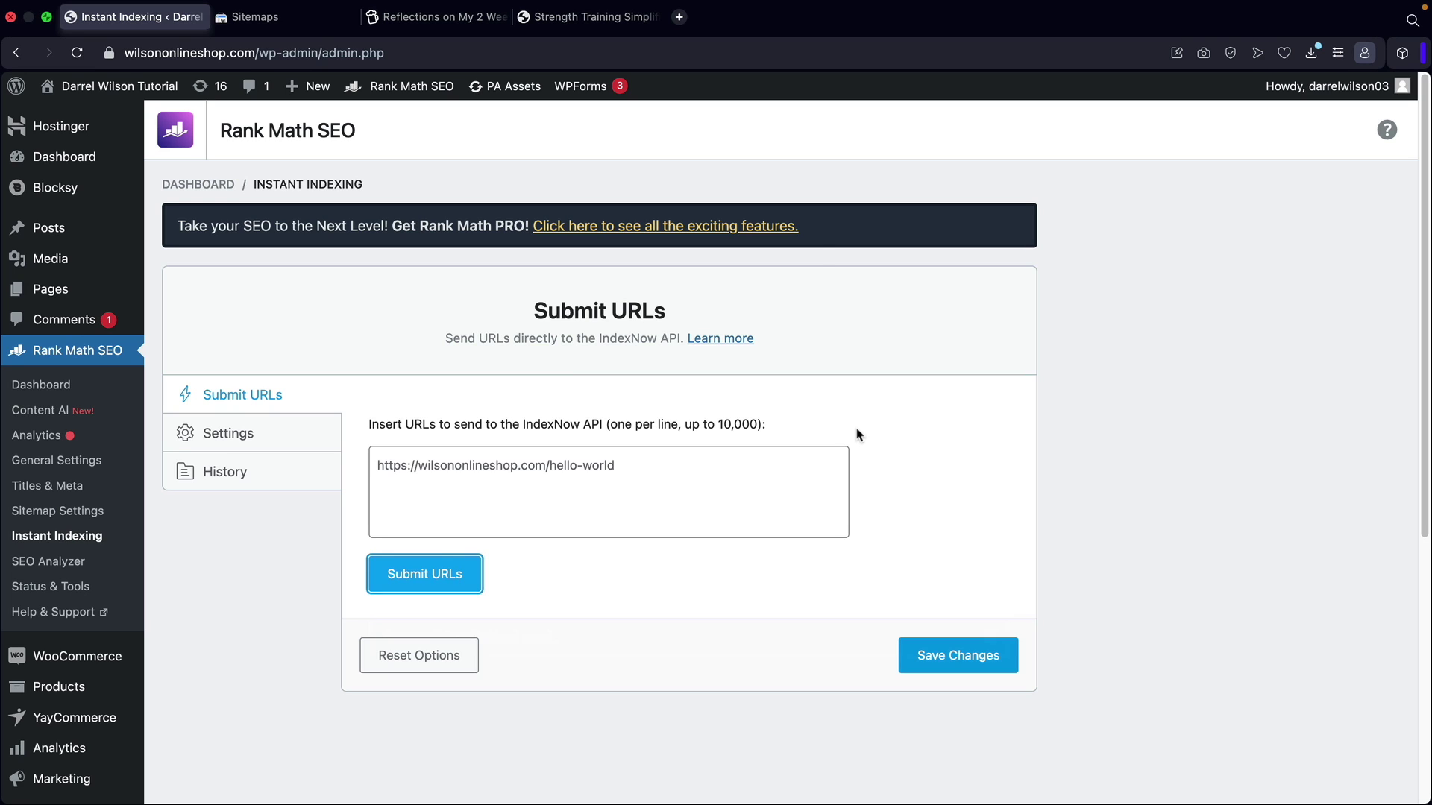
# Save the Instant Indexing settings with Posts, Pages and Products selected as auto-submit post types.
pyautogui.click(230, 432)
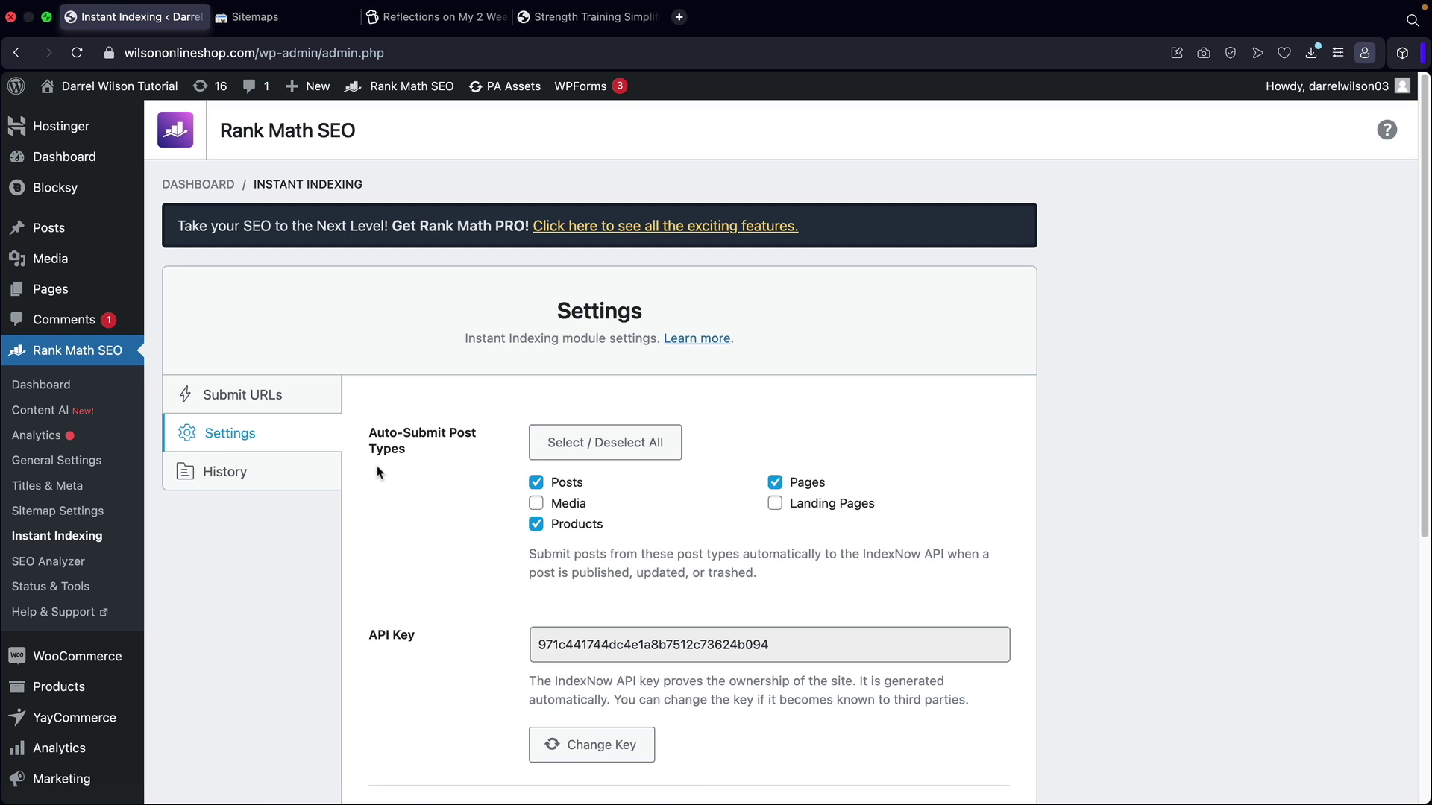
pyautogui.click(229, 396)
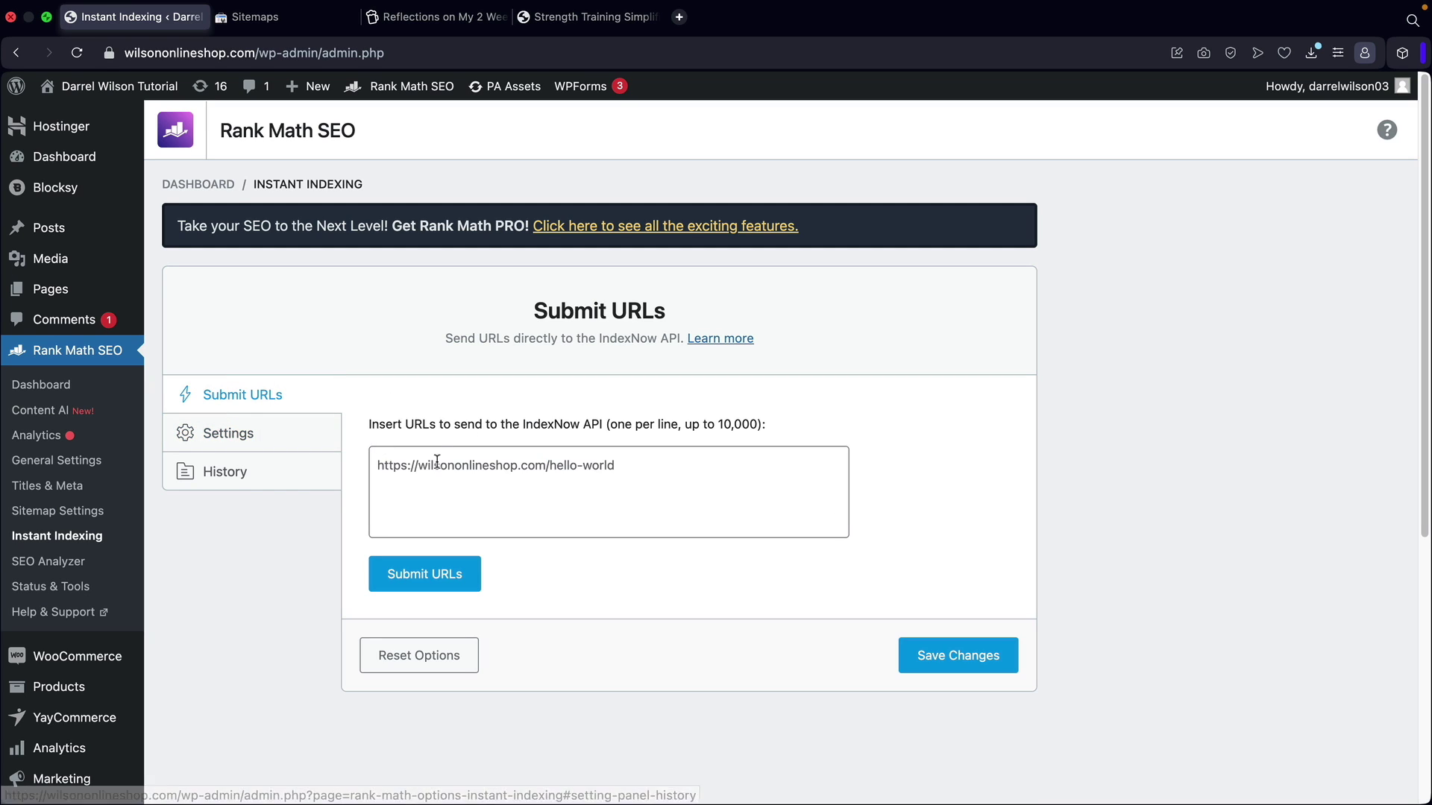
pyautogui.click(286, 449)
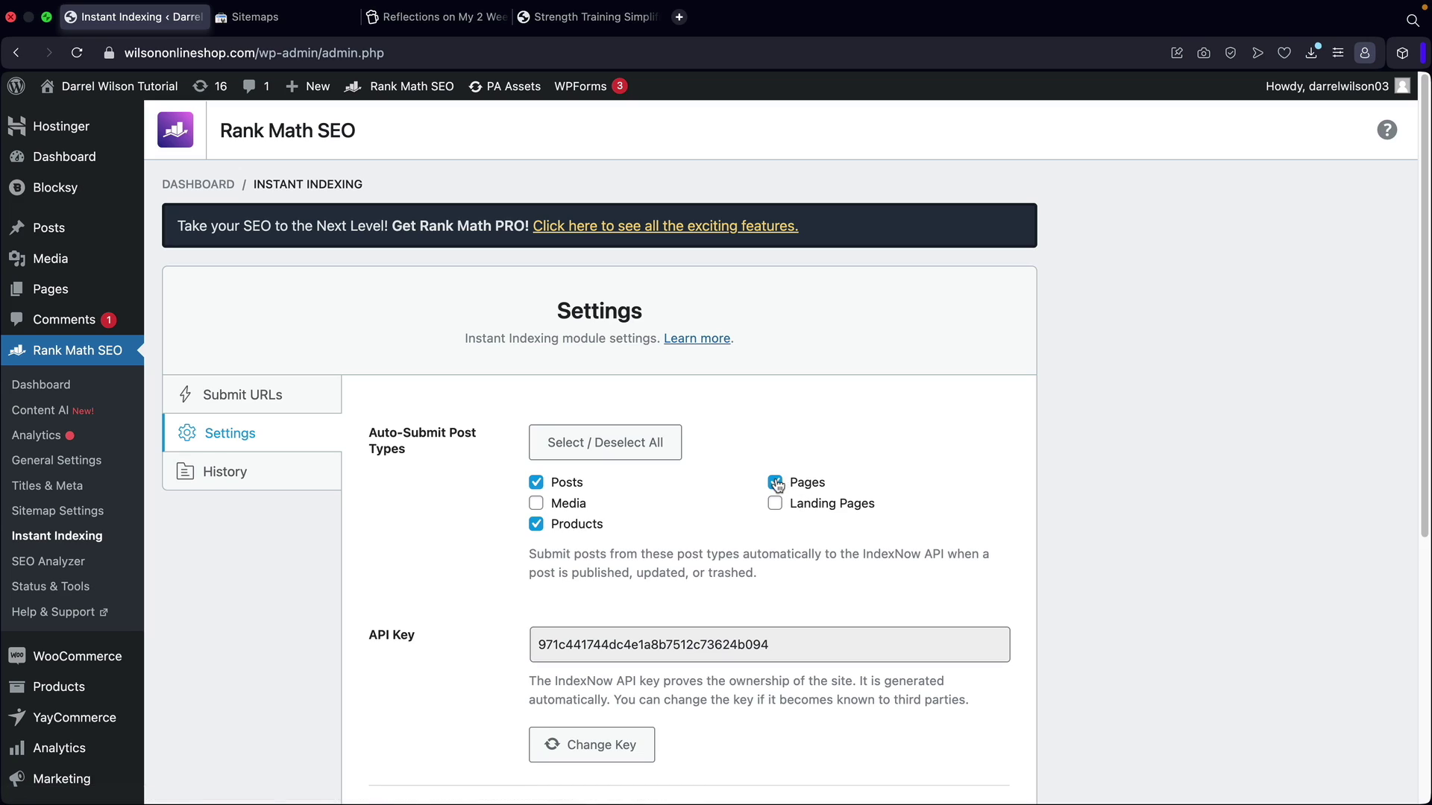
pyautogui.click(536, 525)
pyautogui.scroll(-5, 559, 531)
pyautogui.click(935, 671)
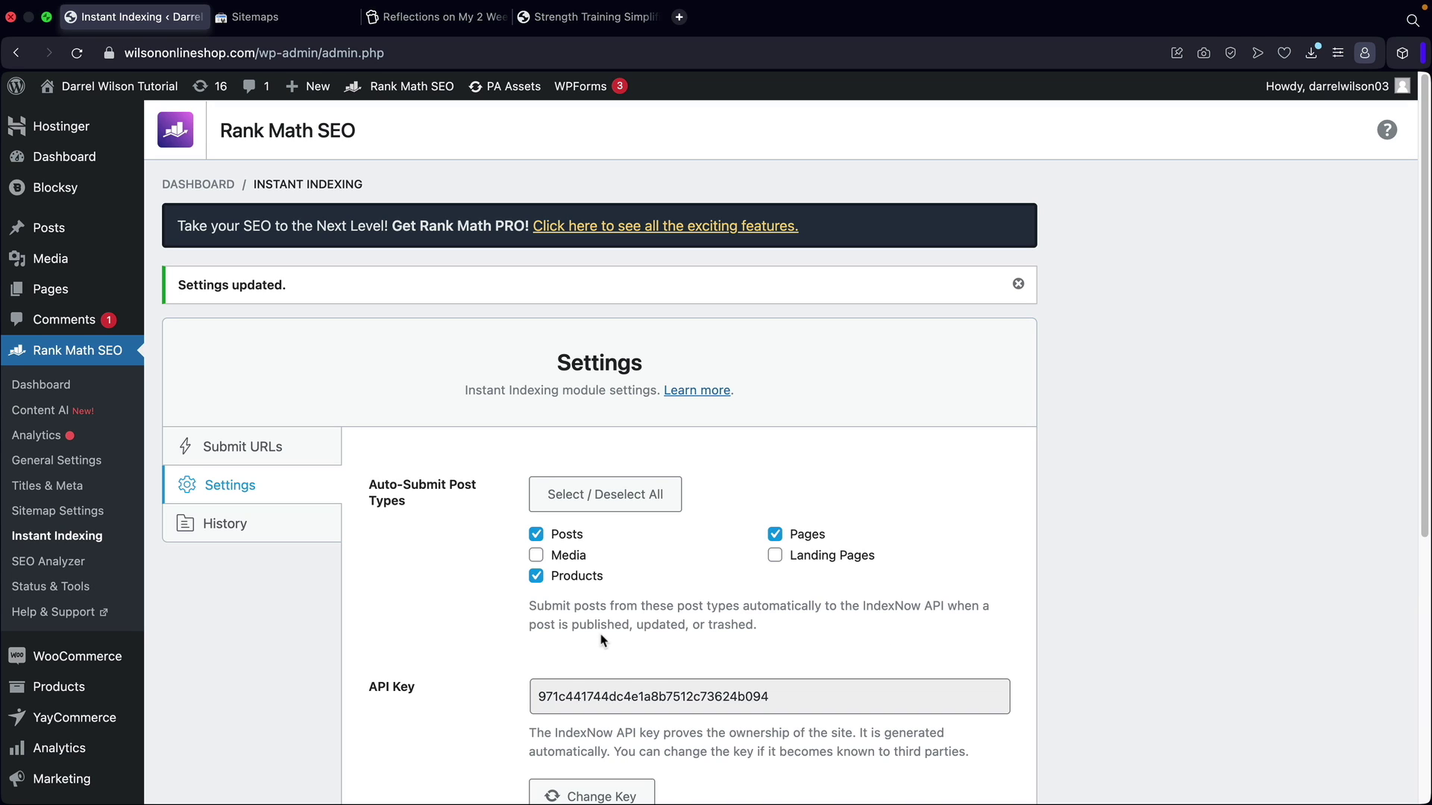
# Review the history of IndexNow API requests and return to the URL submission form.
pyautogui.click(233, 532)
pyautogui.scroll(-3, 563, 524)
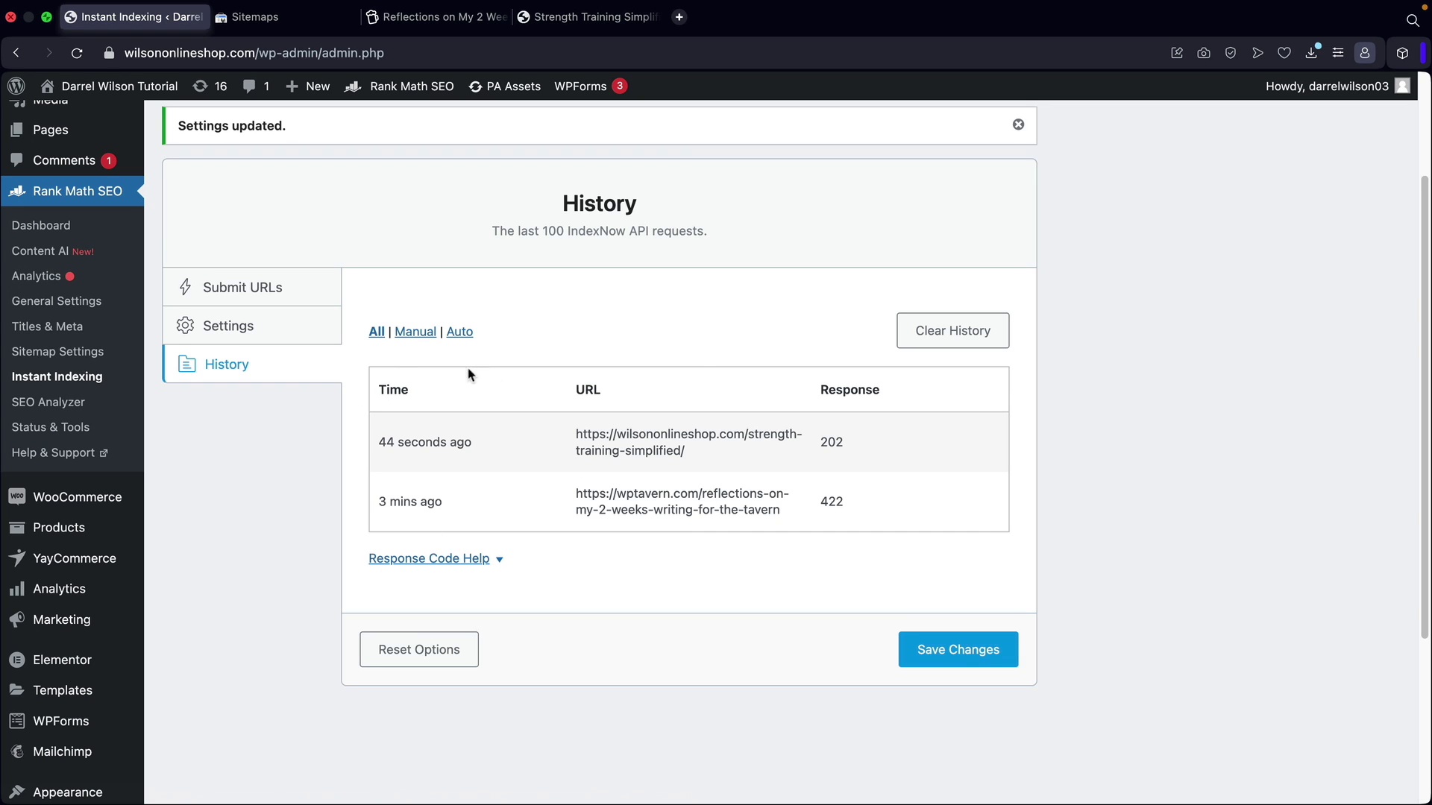
pyautogui.click(265, 288)
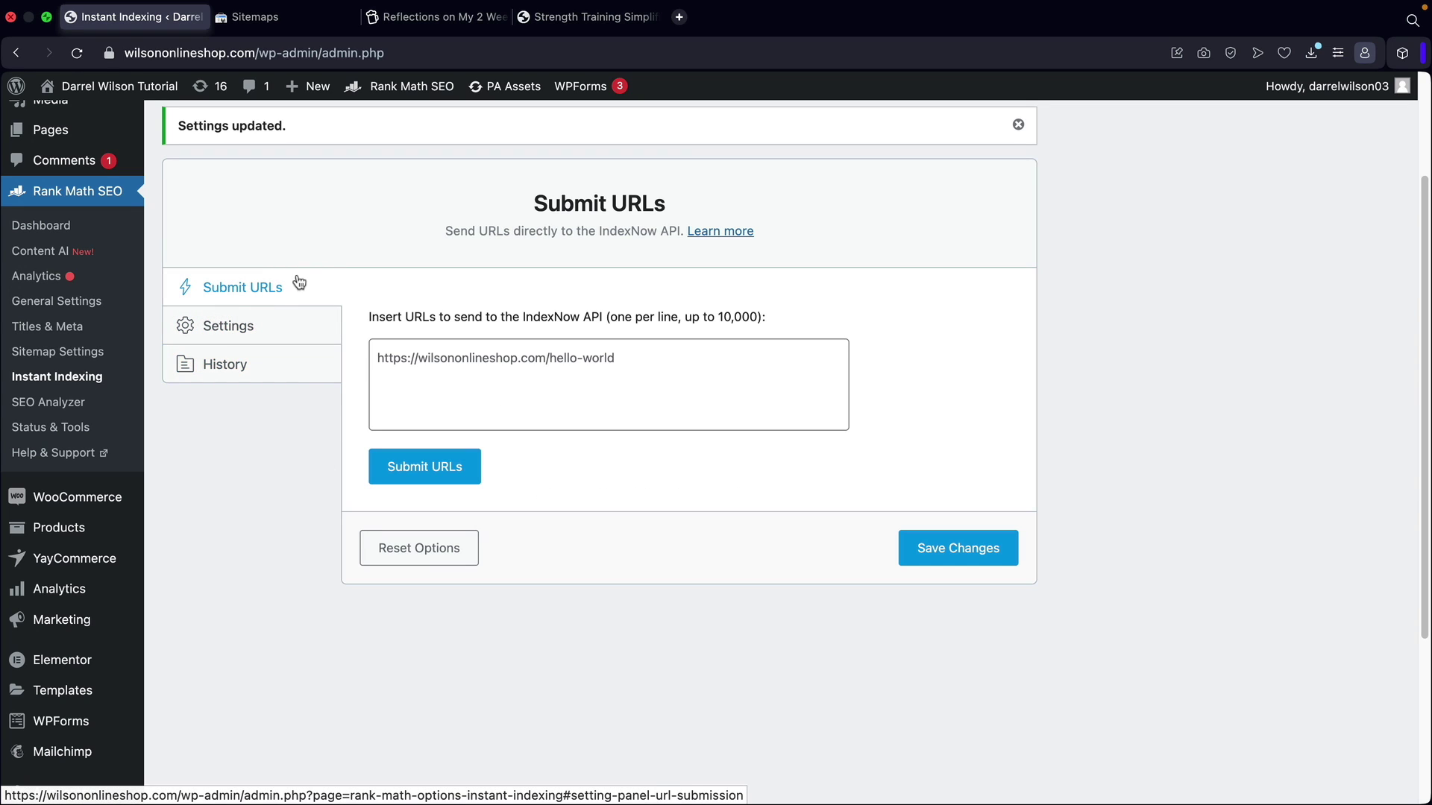
# Look at the SEO Analyzer page, and examine the available rollback versions in Status & Tools without choosing another one.
pyautogui.click(32, 409)
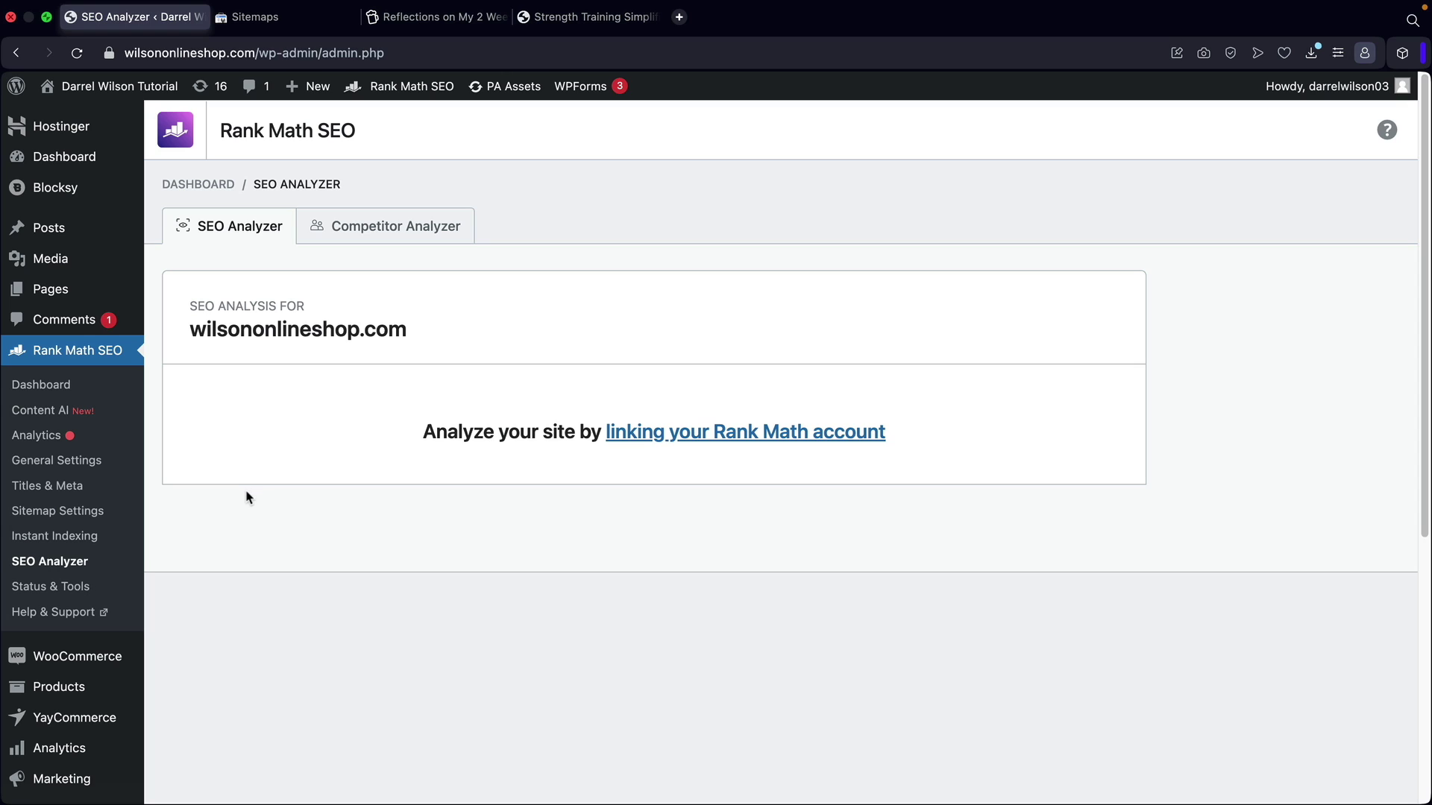
pyautogui.click(70, 589)
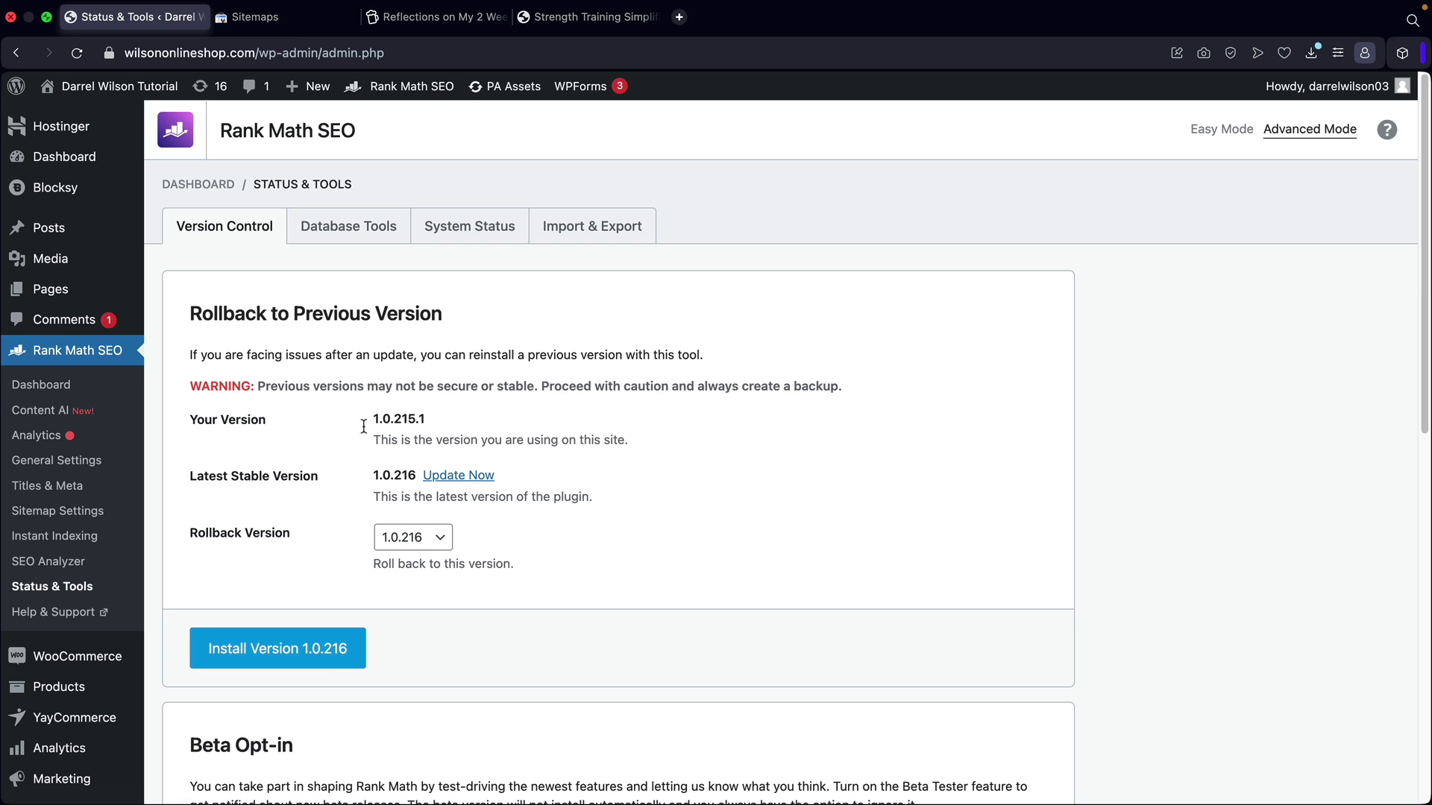
pyautogui.click(410, 538)
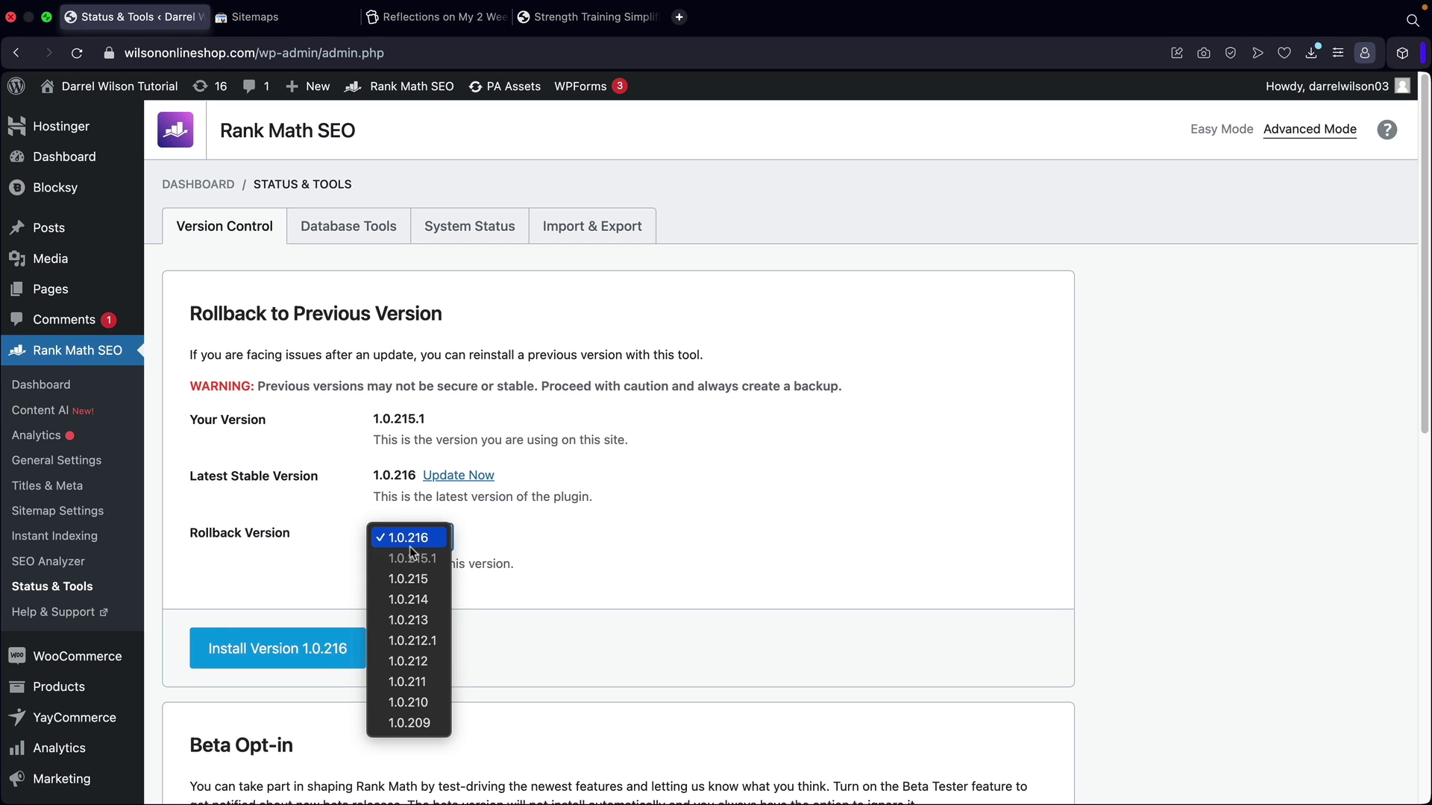
pyautogui.click(710, 514)
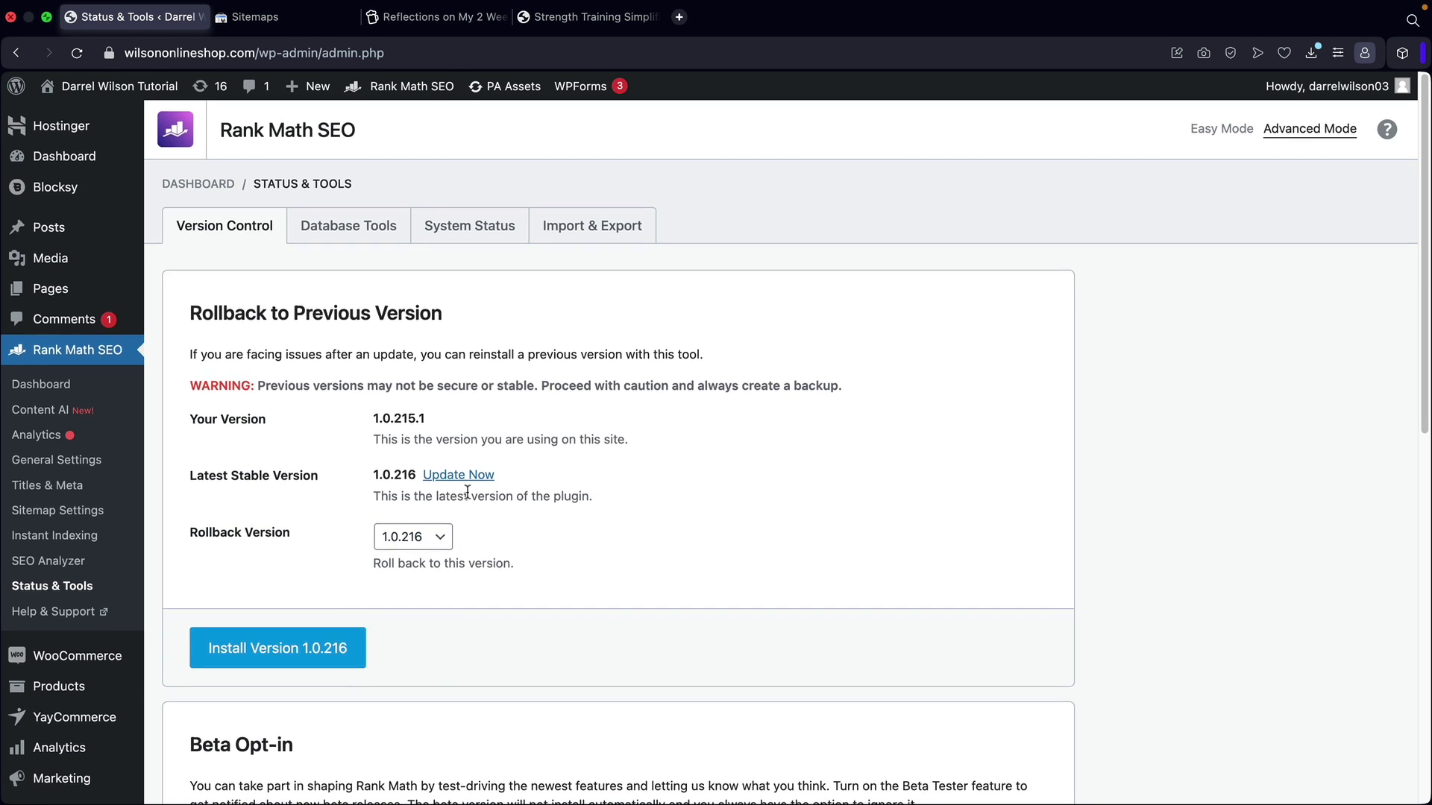
pyautogui.scroll(-5, 469, 492)
pyautogui.scroll(4, 470, 494)
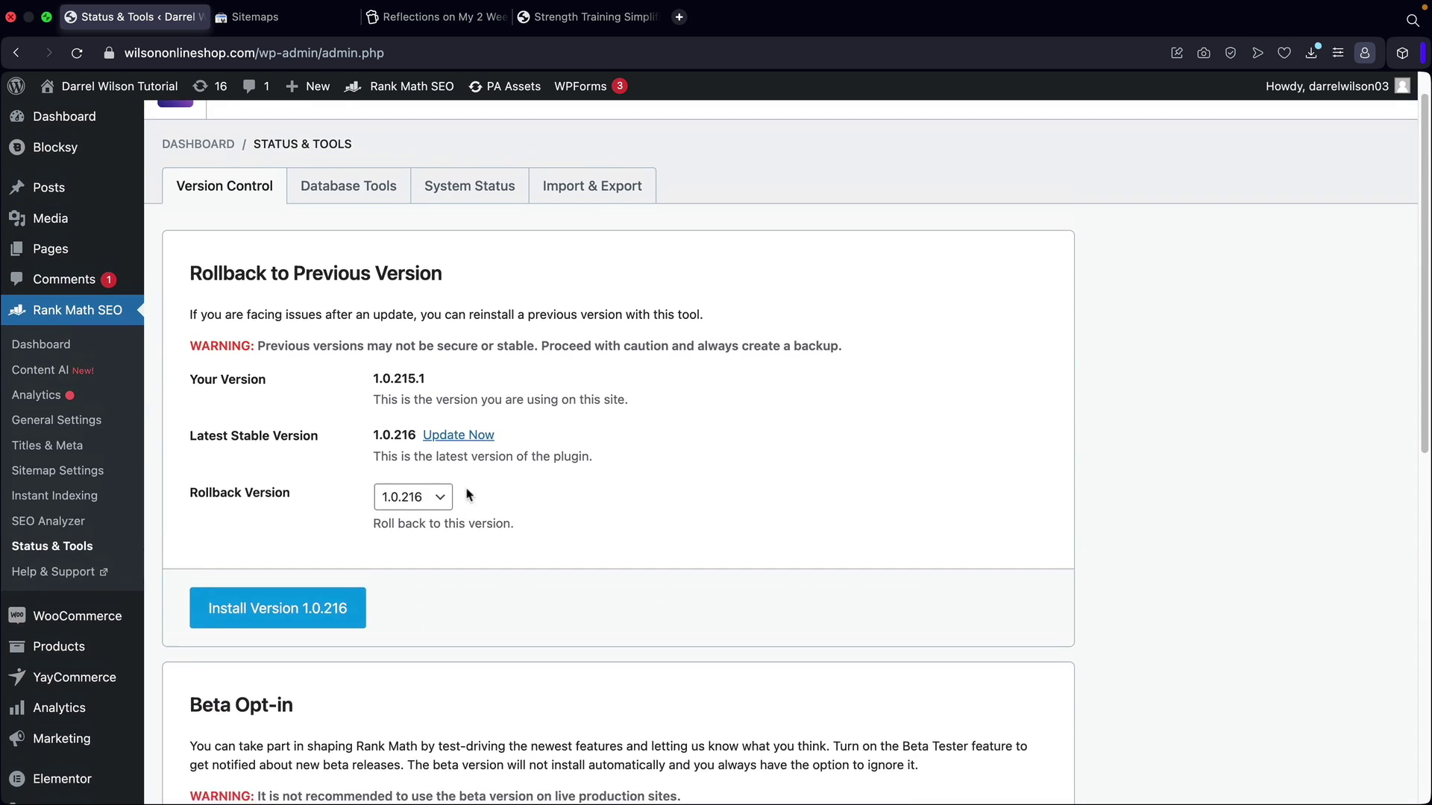
pyautogui.scroll(1, 468, 494)
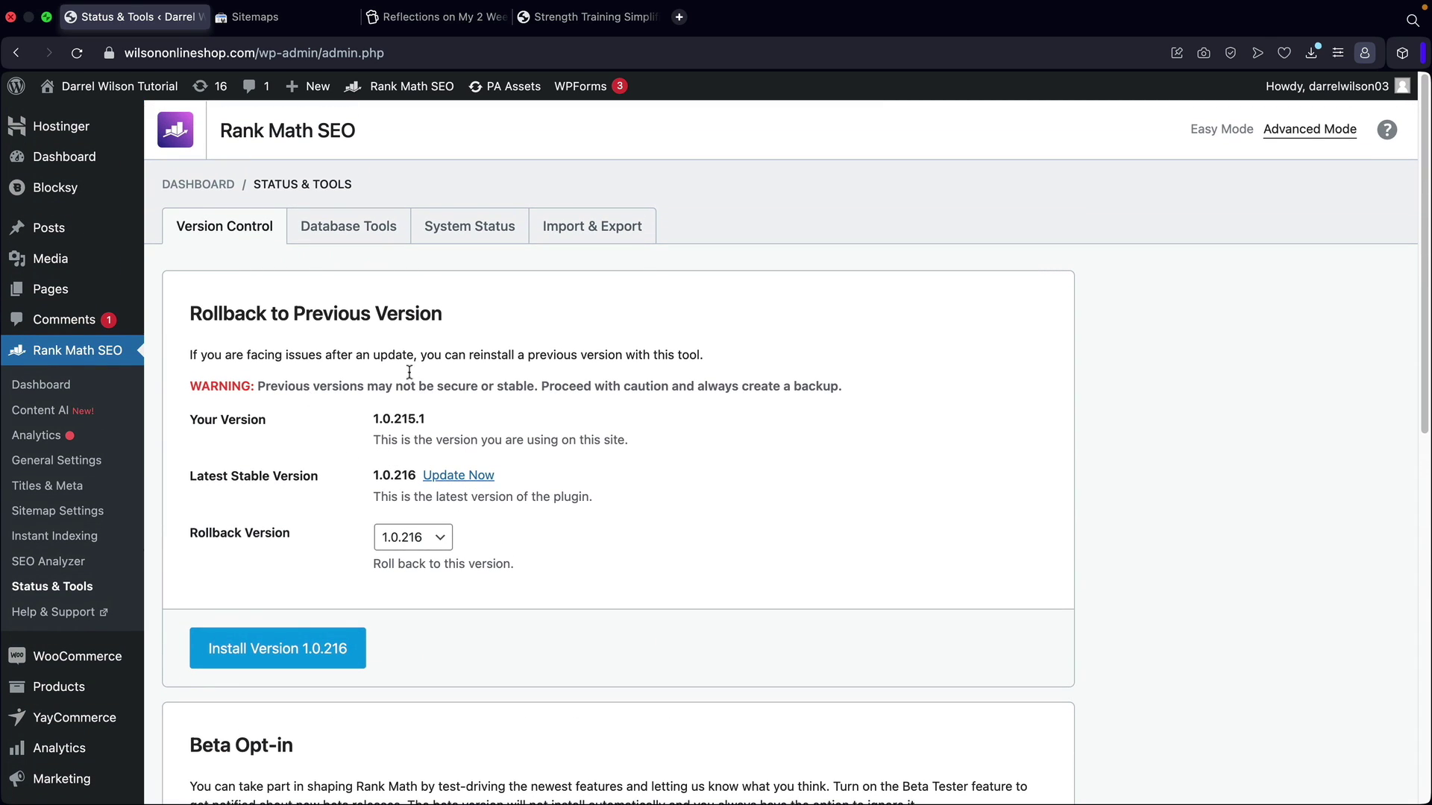
# Look at the Database Tools and System Status information, and return to Version Control.
pyautogui.click(382, 240)
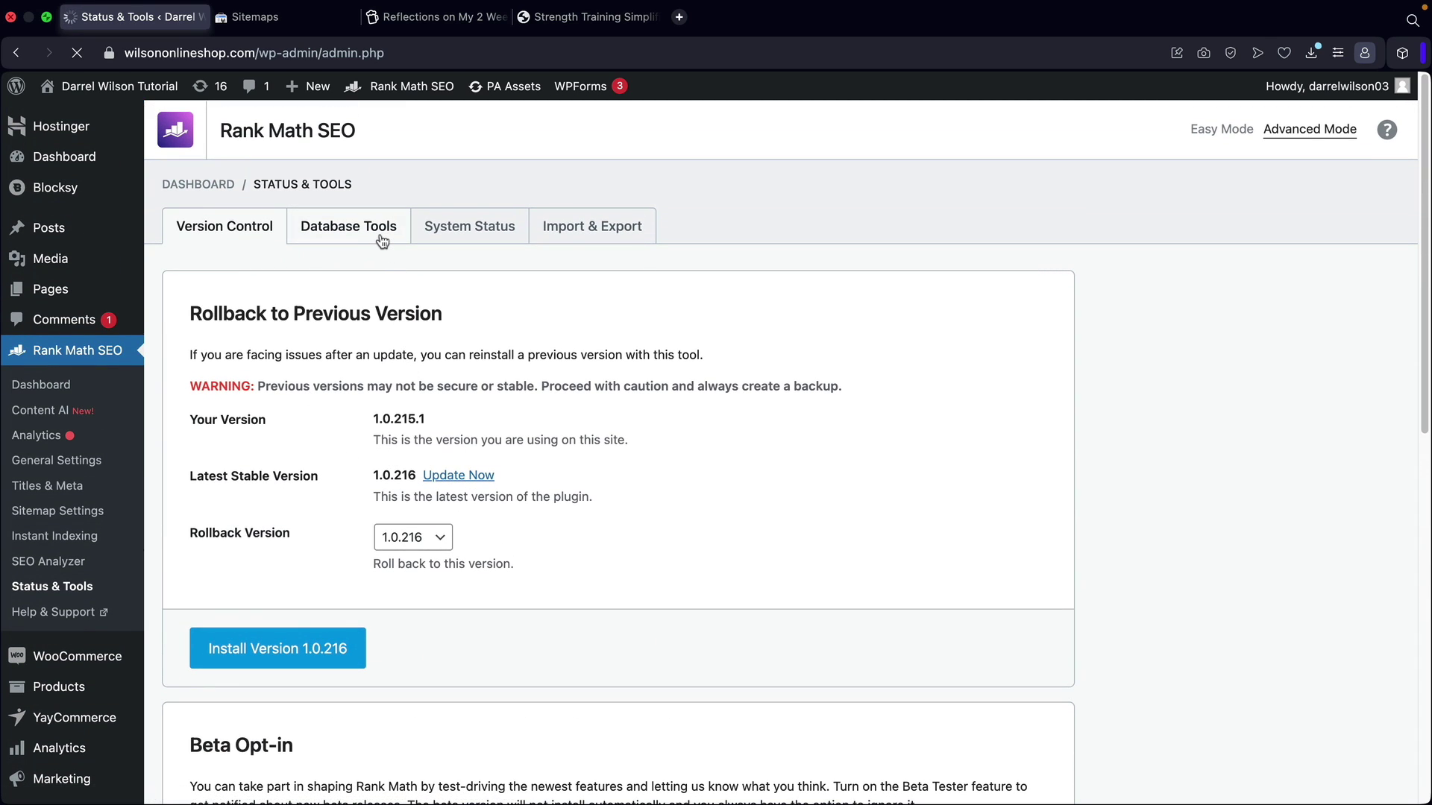
pyautogui.click(456, 232)
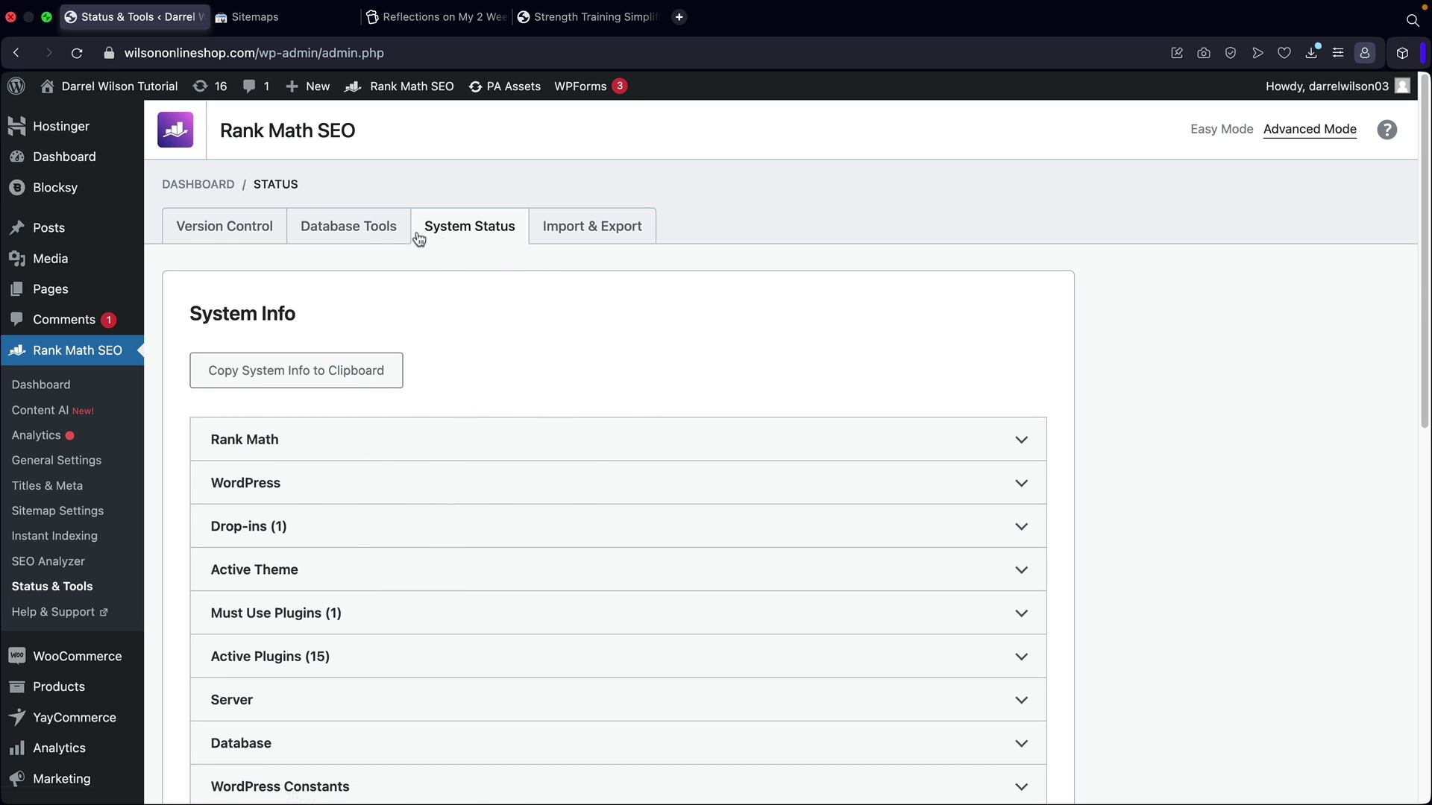
pyautogui.click(198, 233)
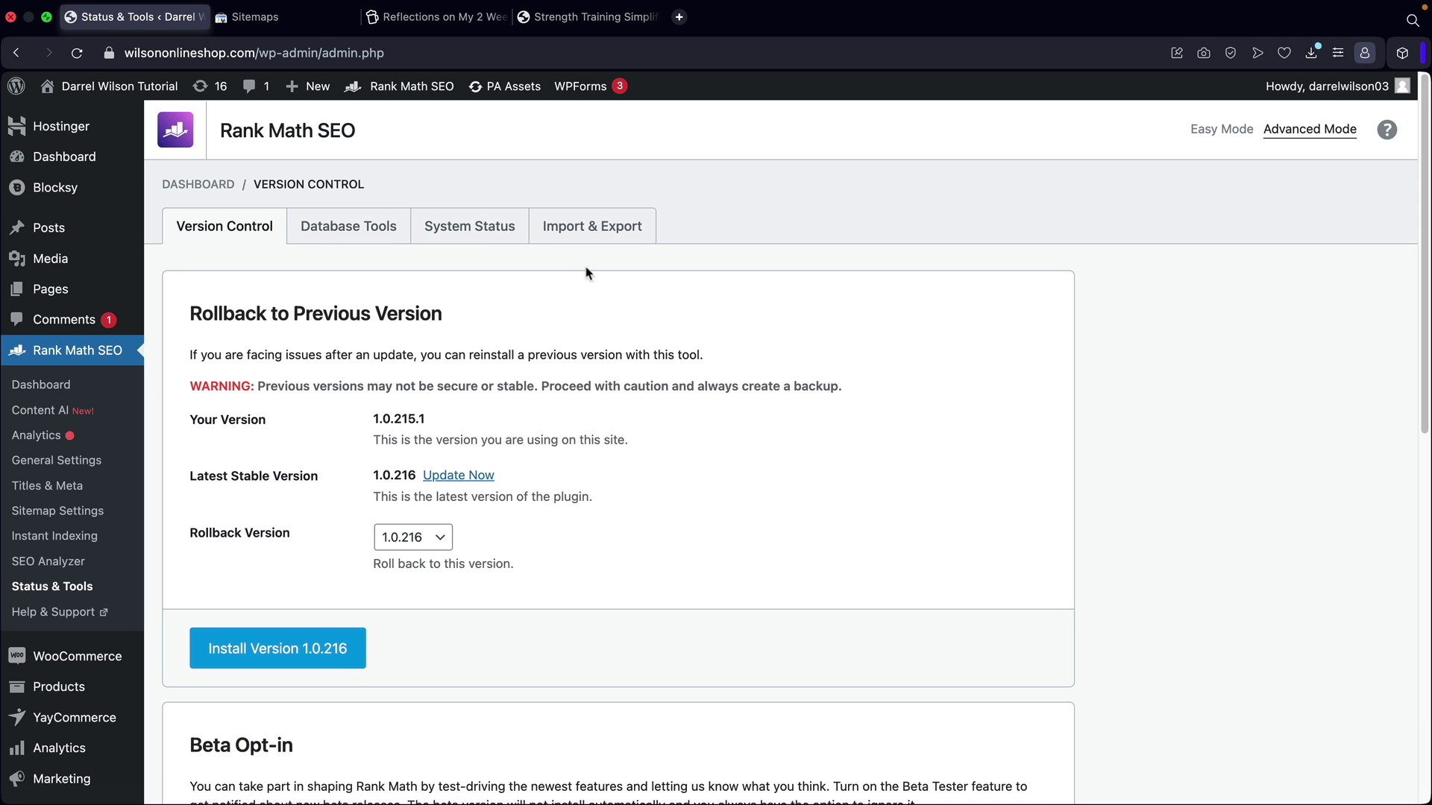
# View the Rank Math knowledge base from Help & Support, and return to the plugin's modules dashboard.
pyautogui.click(33, 615)
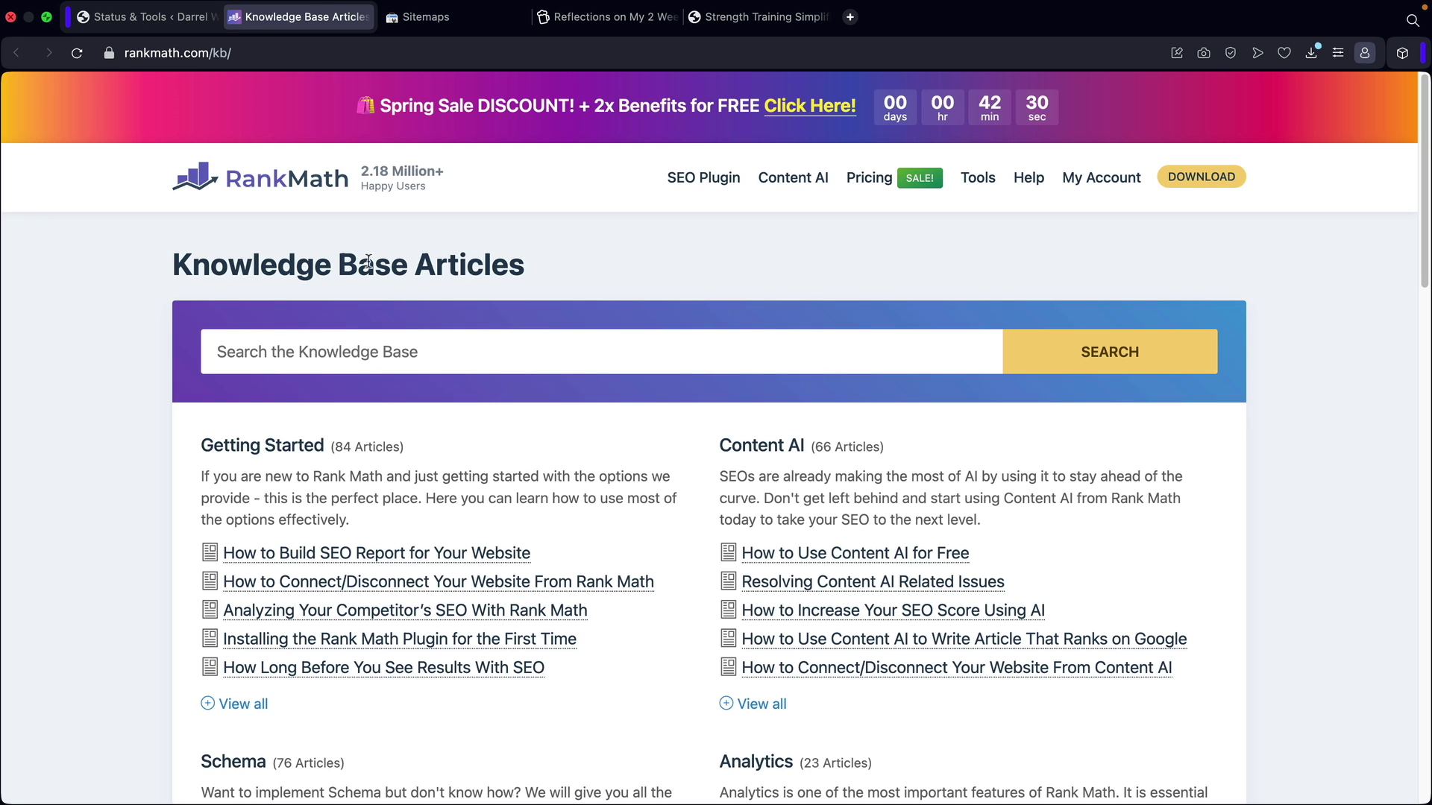
pyautogui.click(152, 26)
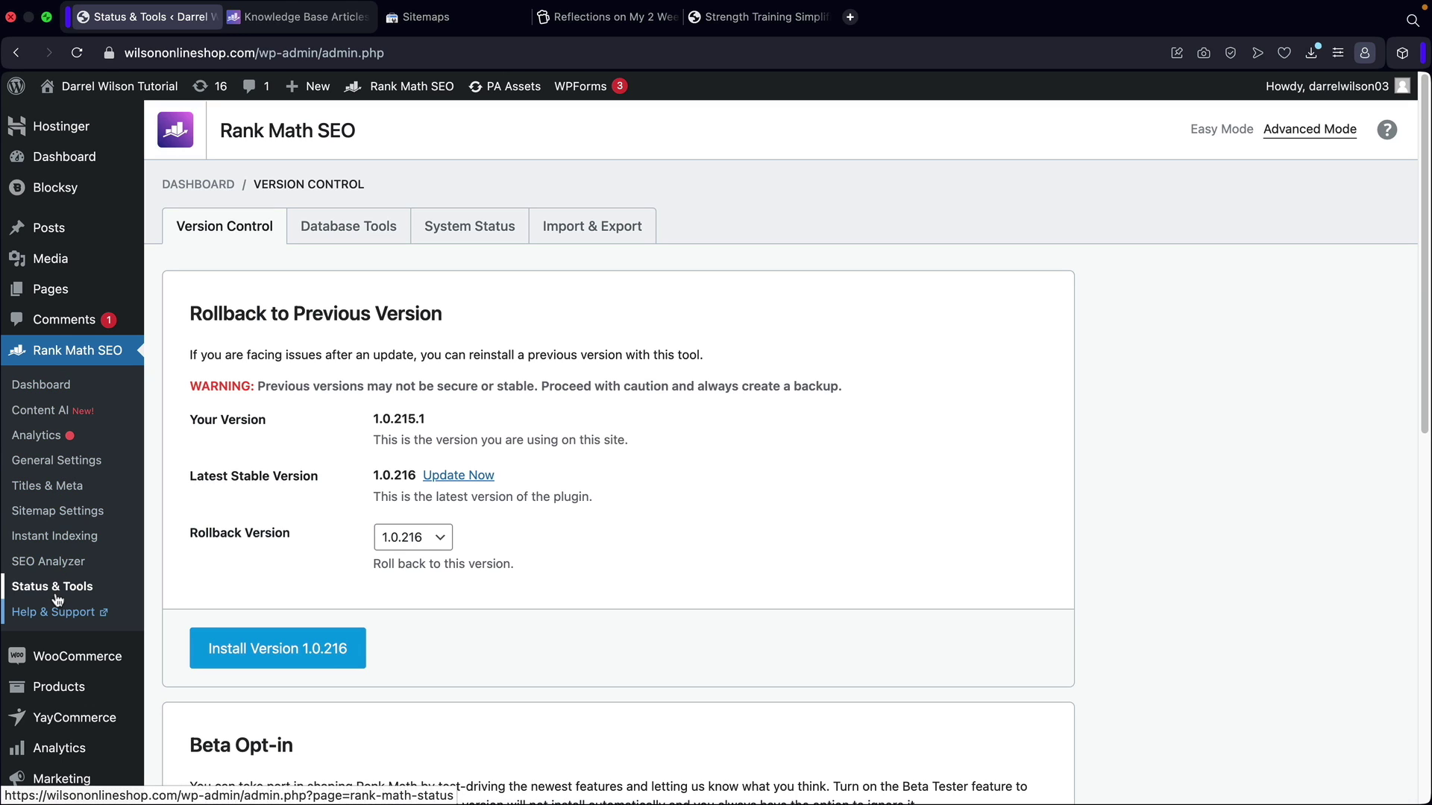
pyautogui.click(41, 384)
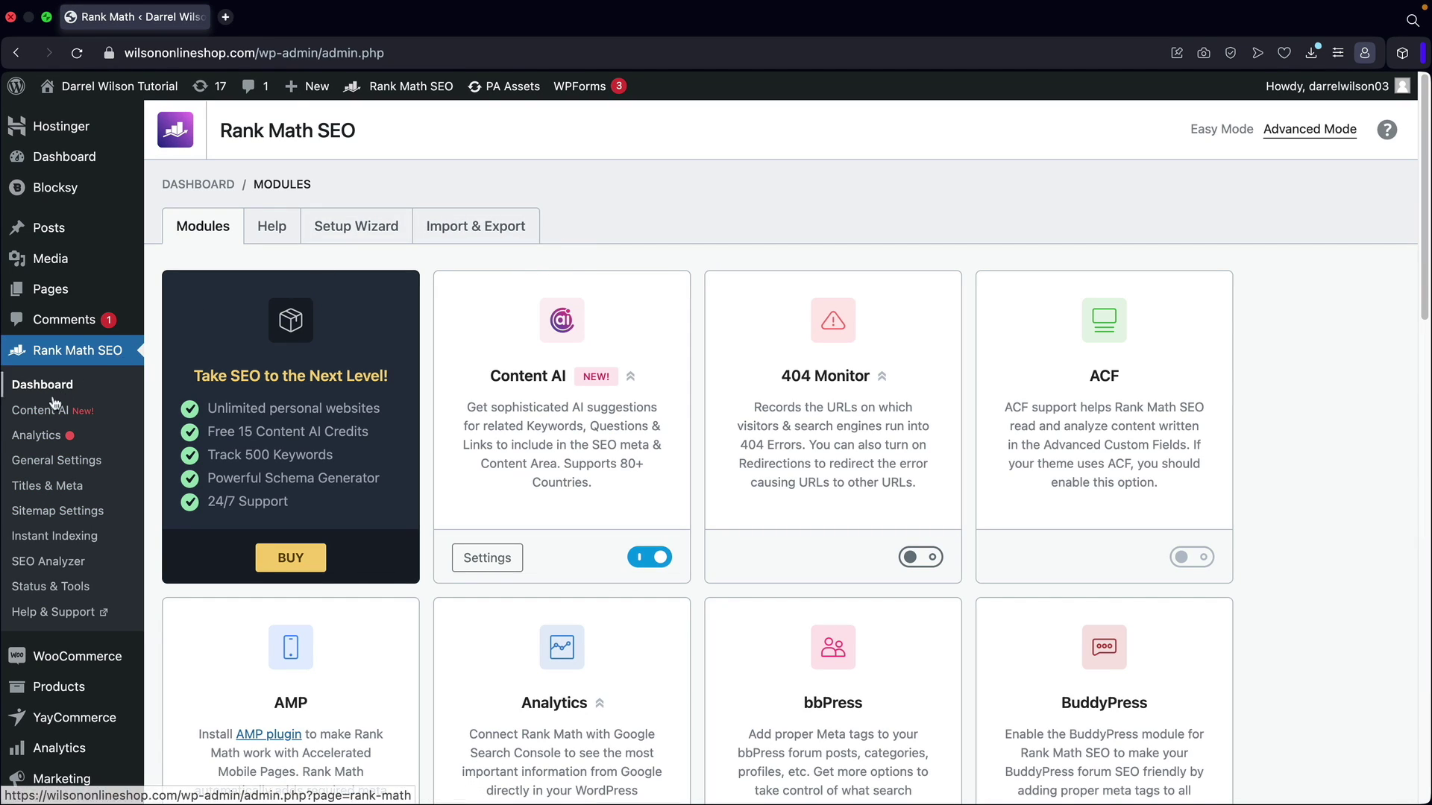
# Start connecting the Rank Math account from Analytics and activate the Rank Math Free Plan for wilsononlineshop.com.
pyautogui.click(47, 438)
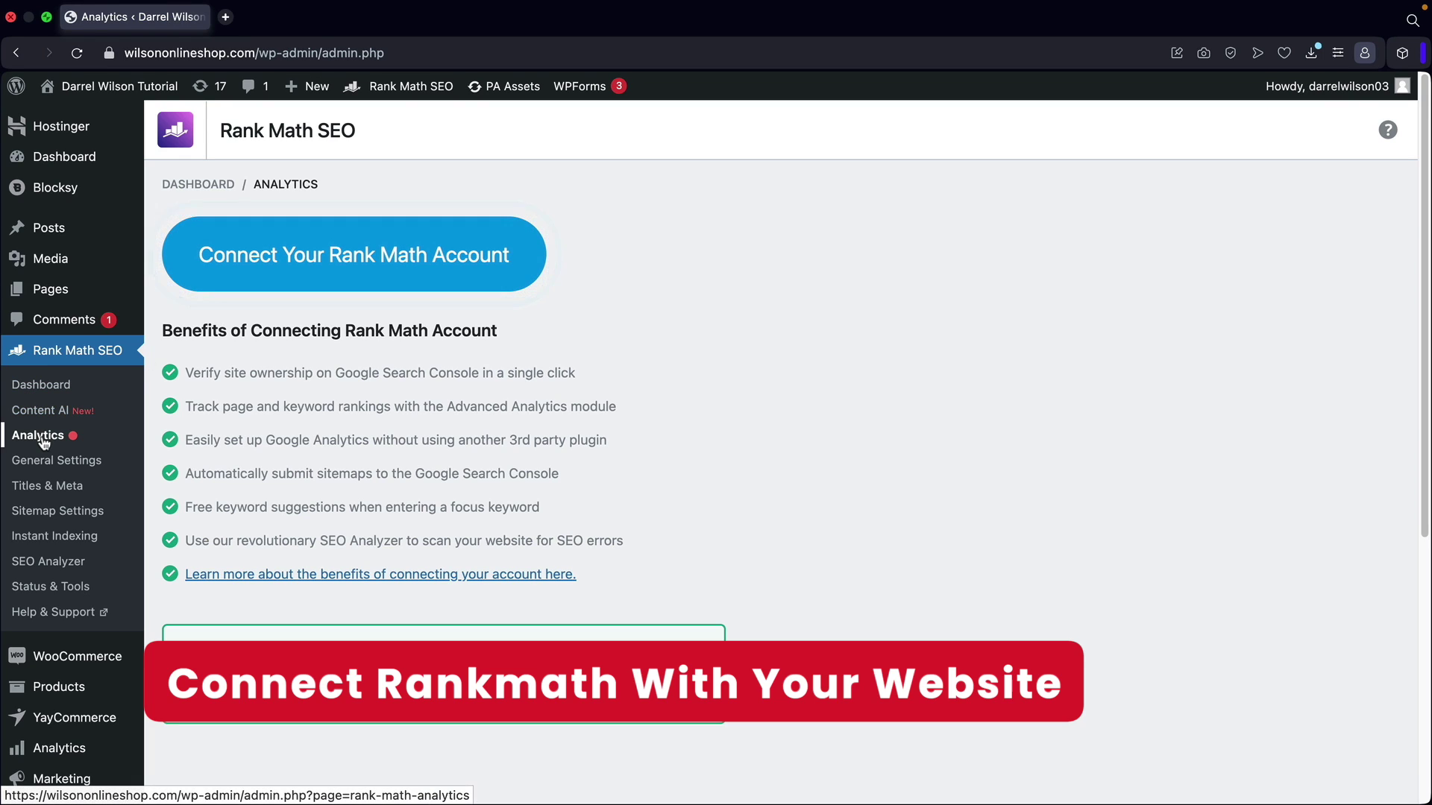
pyautogui.click(323, 268)
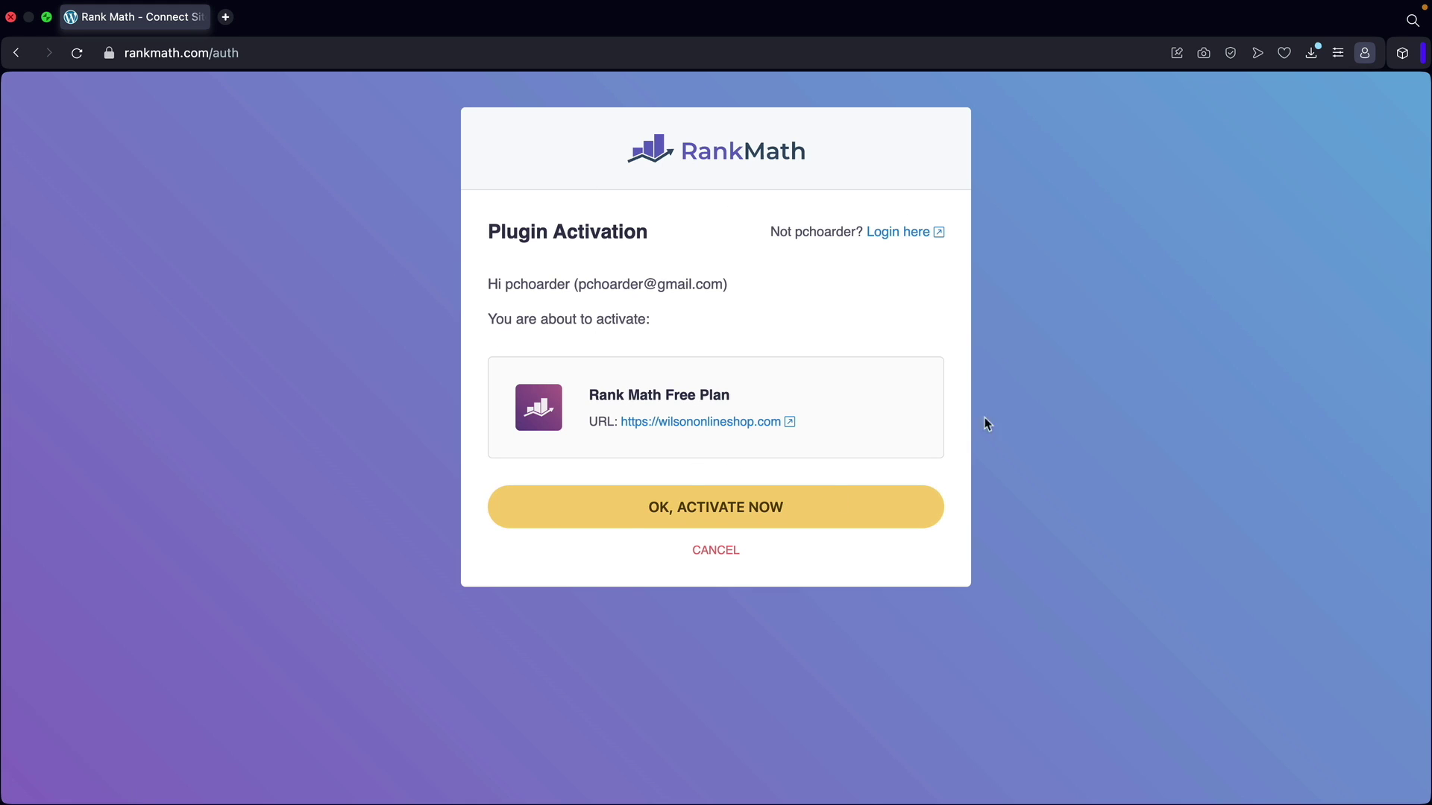
pyautogui.click(722, 506)
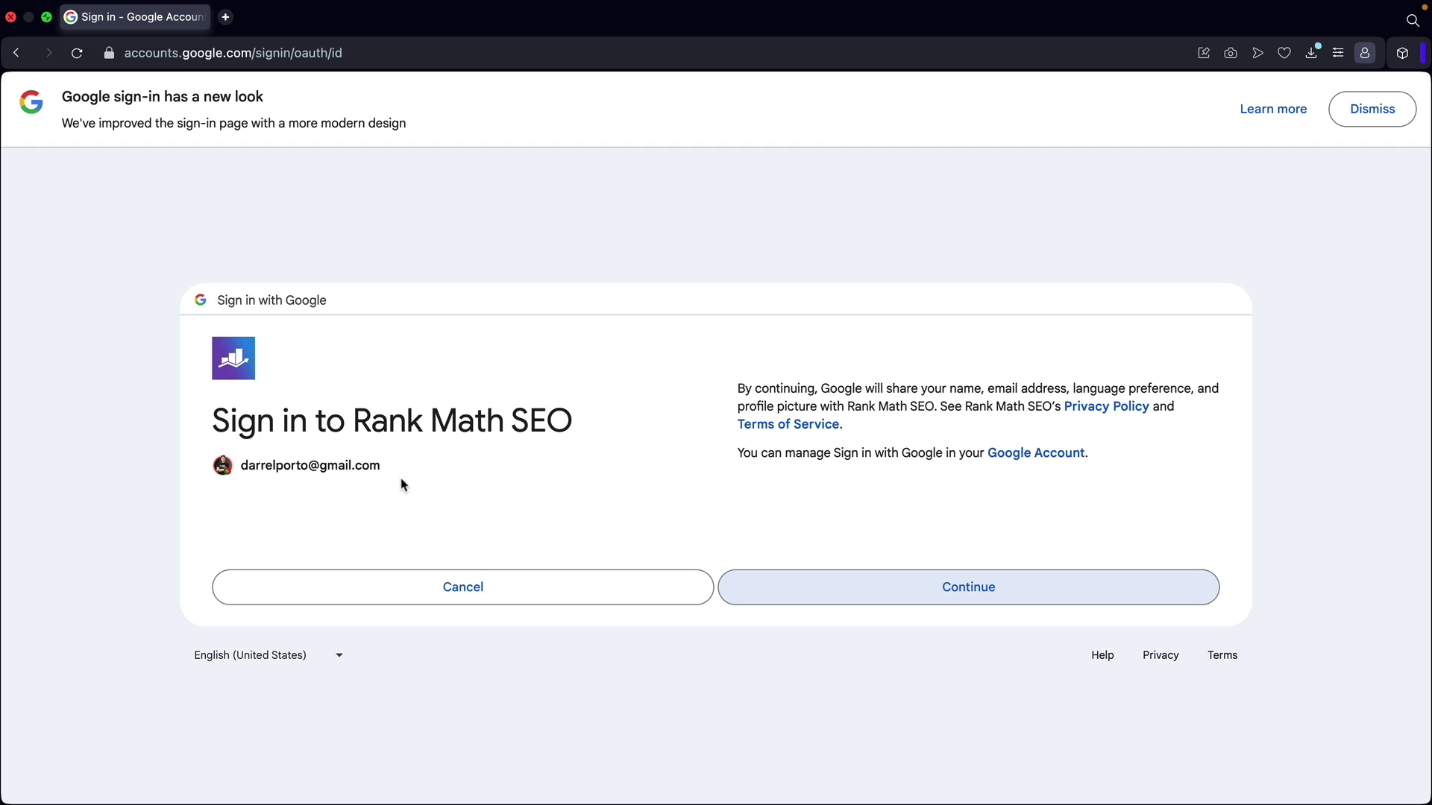
# Check which Google account is shown and continue signing in to Rank Math SEO with it.
pyautogui.moveTo(400, 481); pyautogui.dragTo(288, 505)
pyautogui.click(370, 457)
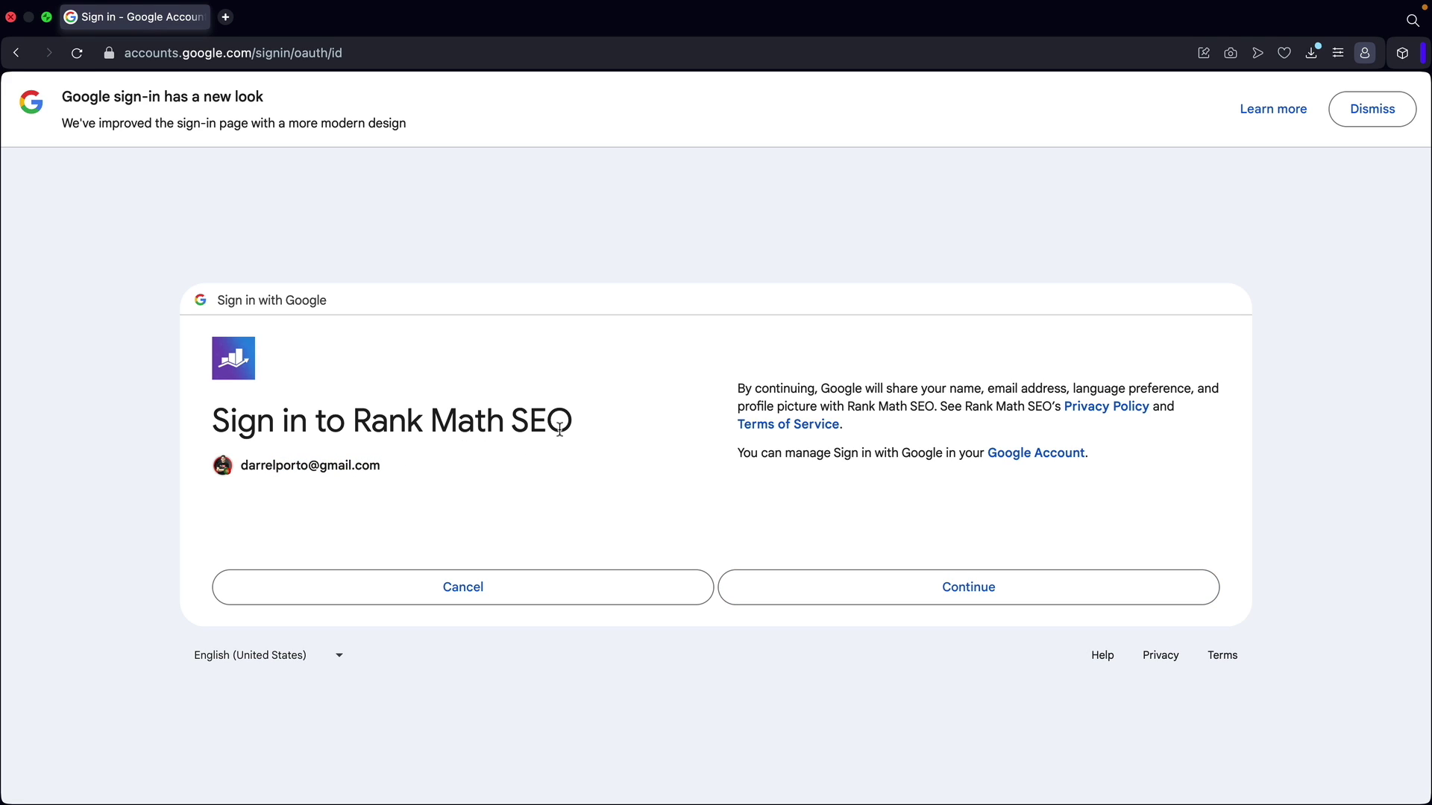
pyautogui.moveTo(384, 473); pyautogui.dragTo(246, 470)
pyautogui.click(290, 478)
pyautogui.click(975, 597)
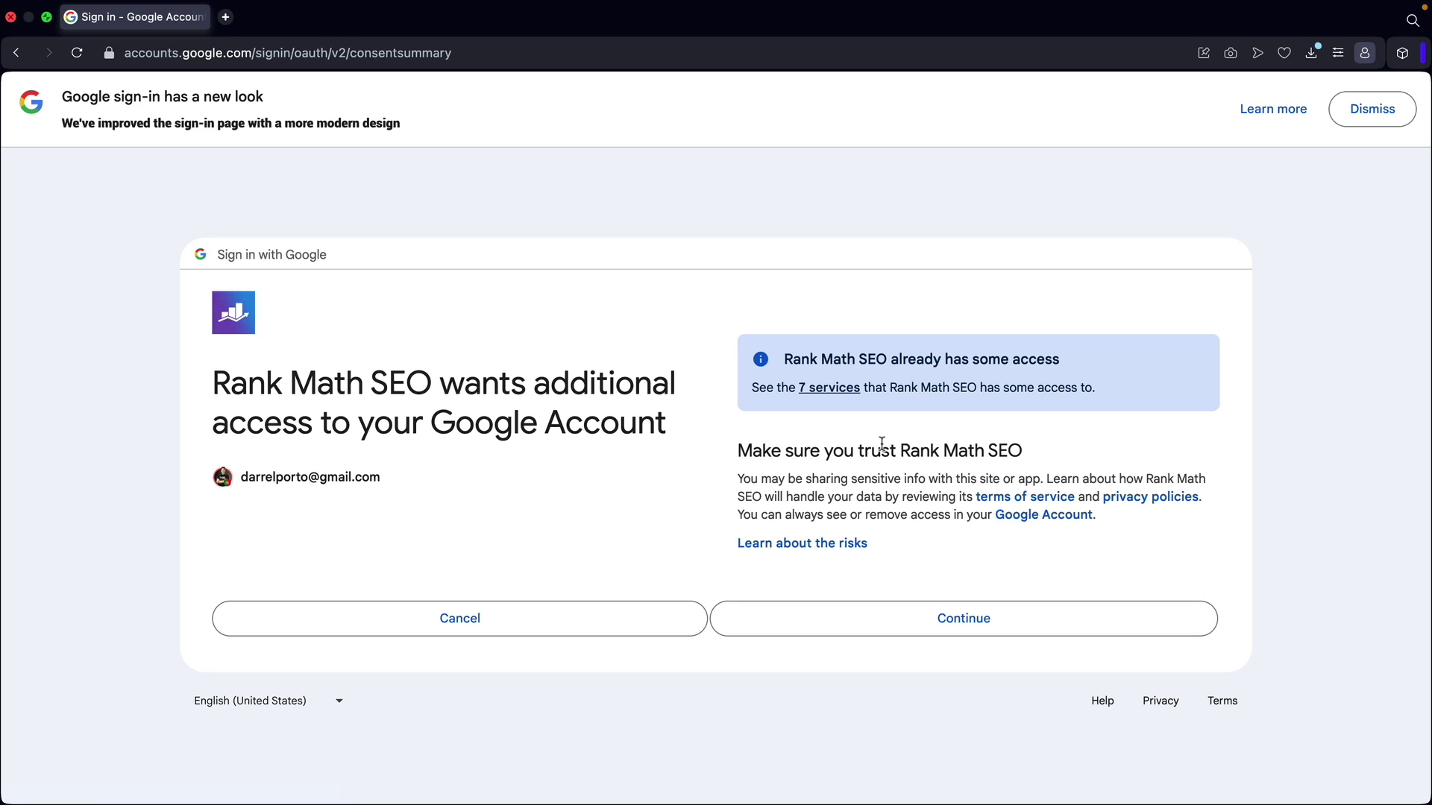
pyautogui.click(896, 623)
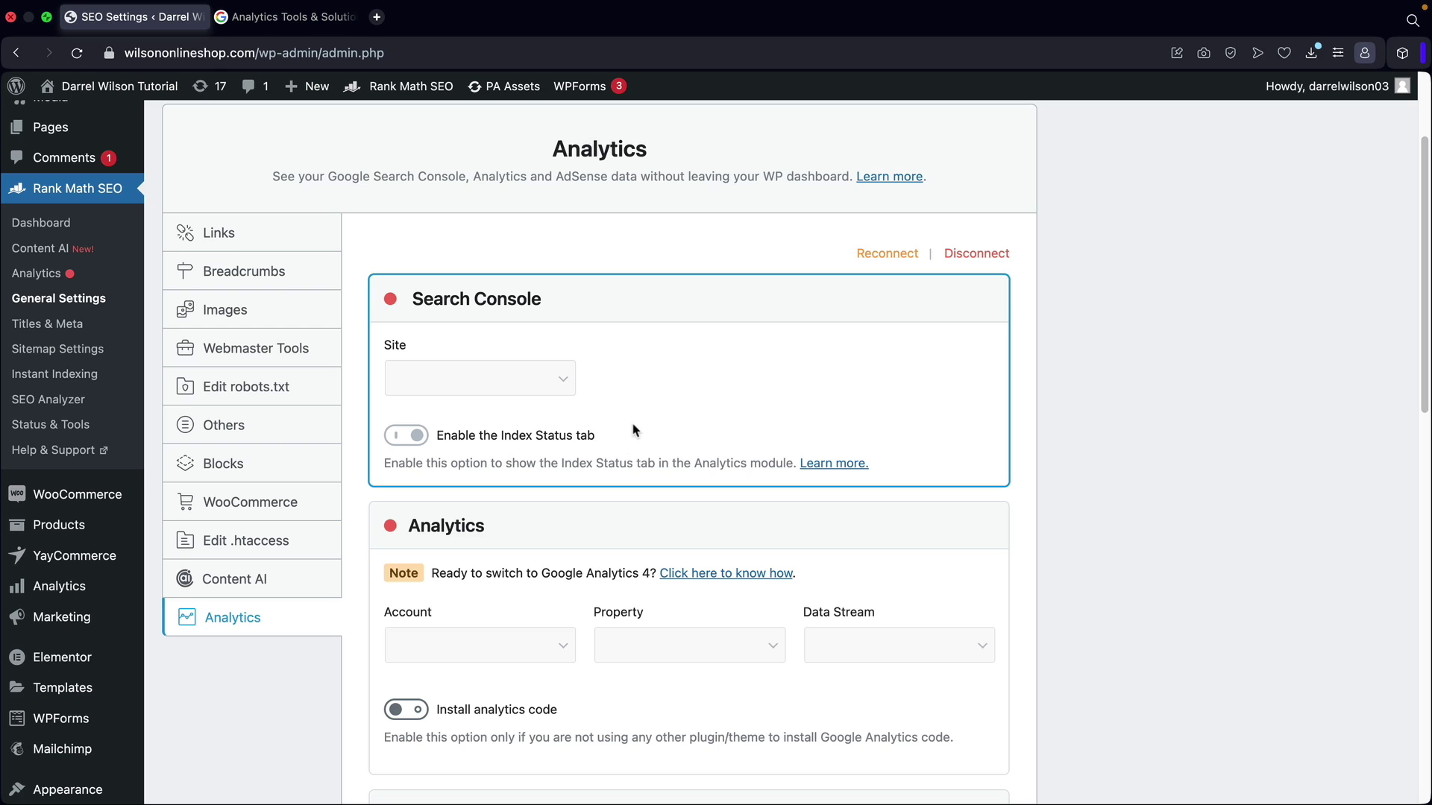
pyautogui.click(543, 386)
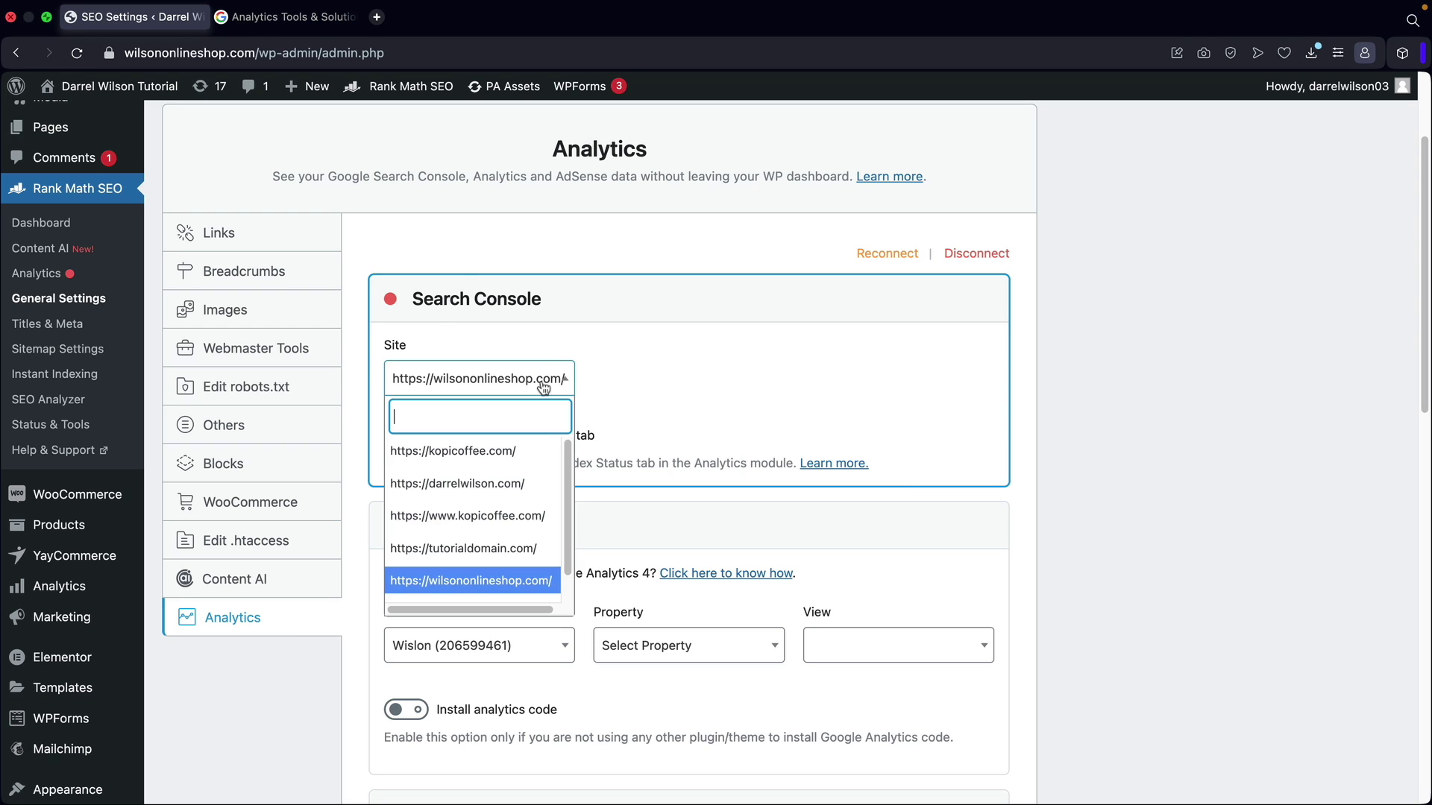
pyautogui.click(501, 584)
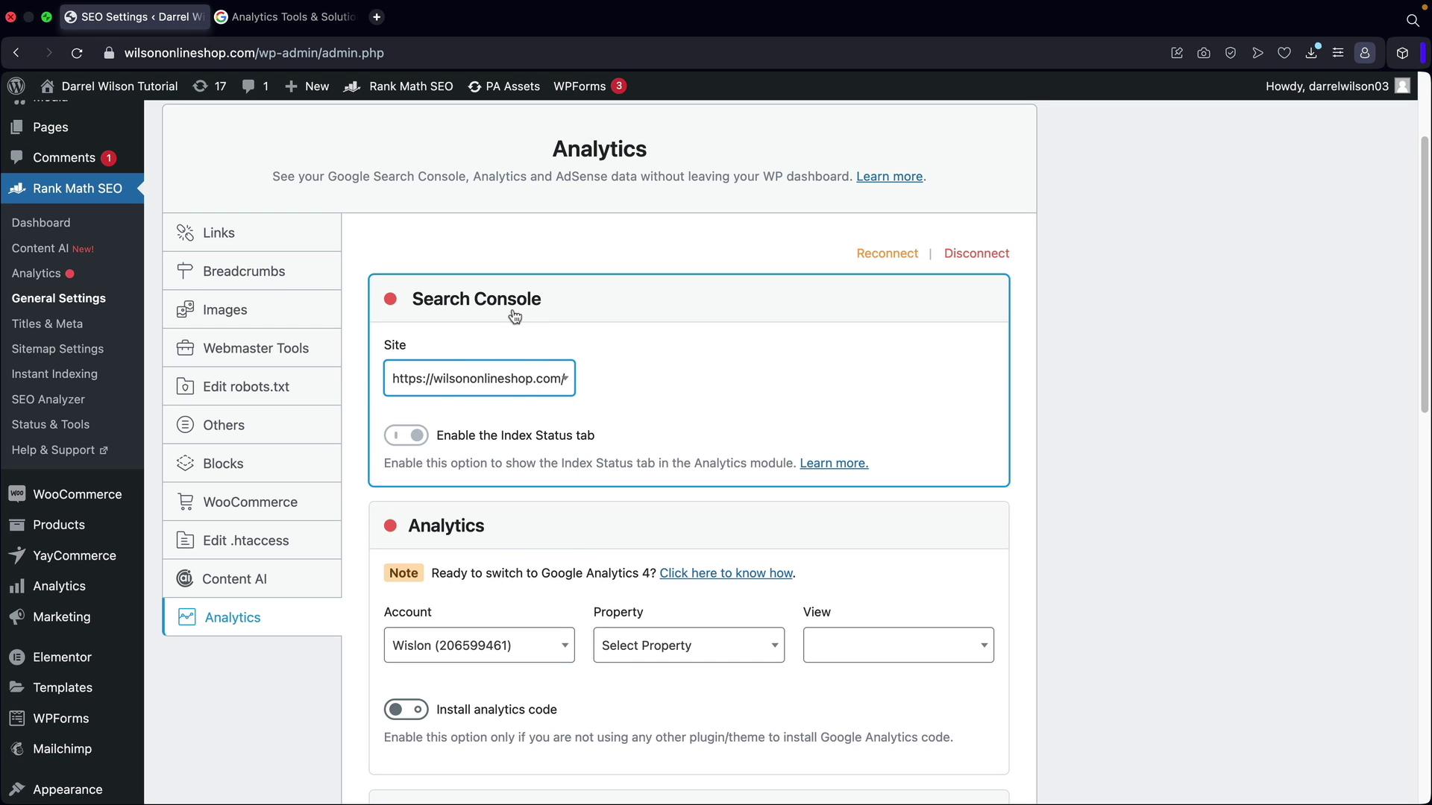
# Check the Analytics connection fields, switch to the Google Analytics site and start creating an account there.
pyautogui.scroll(-2, 612, 440)
pyautogui.scroll(-3, 612, 438)
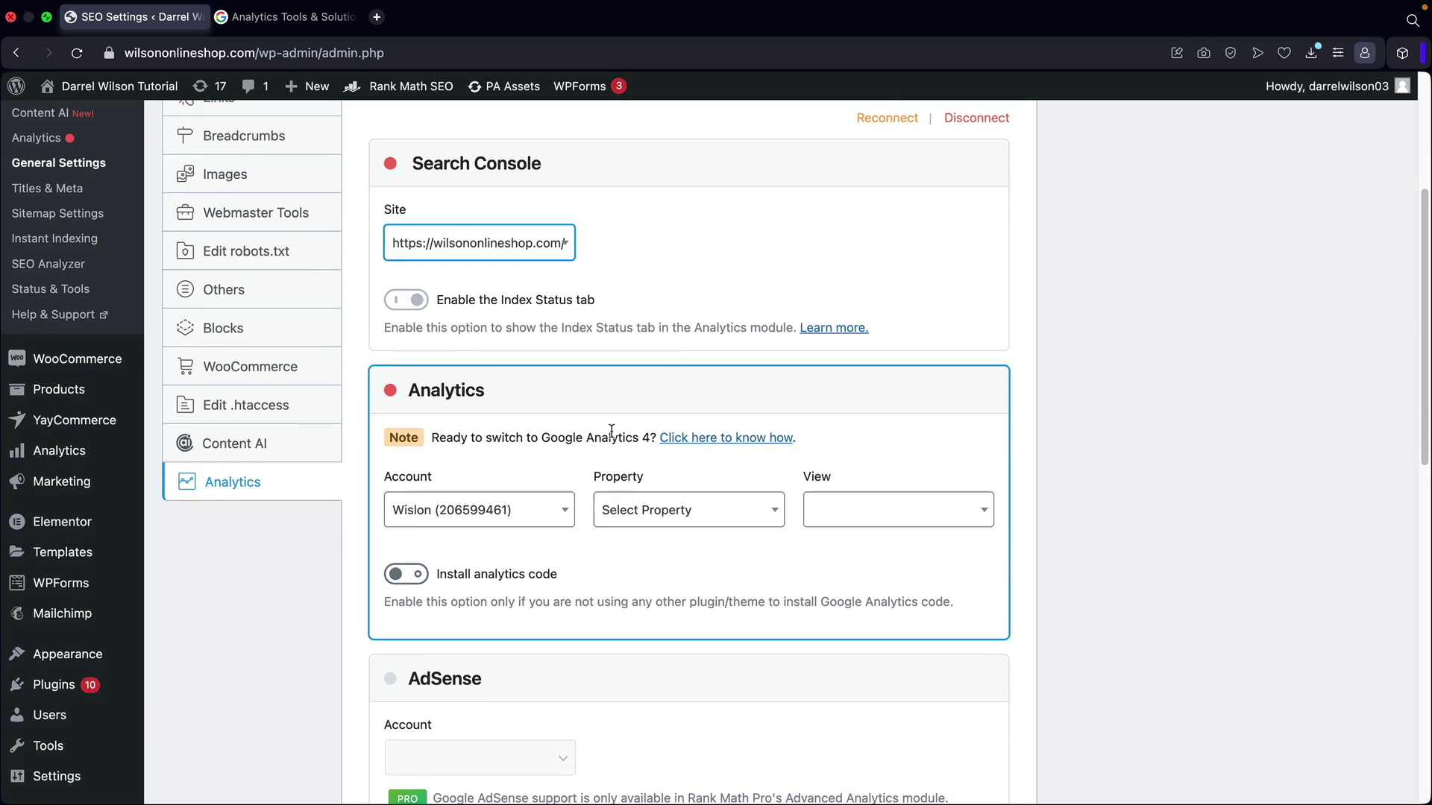
pyautogui.scroll(-1, 611, 436)
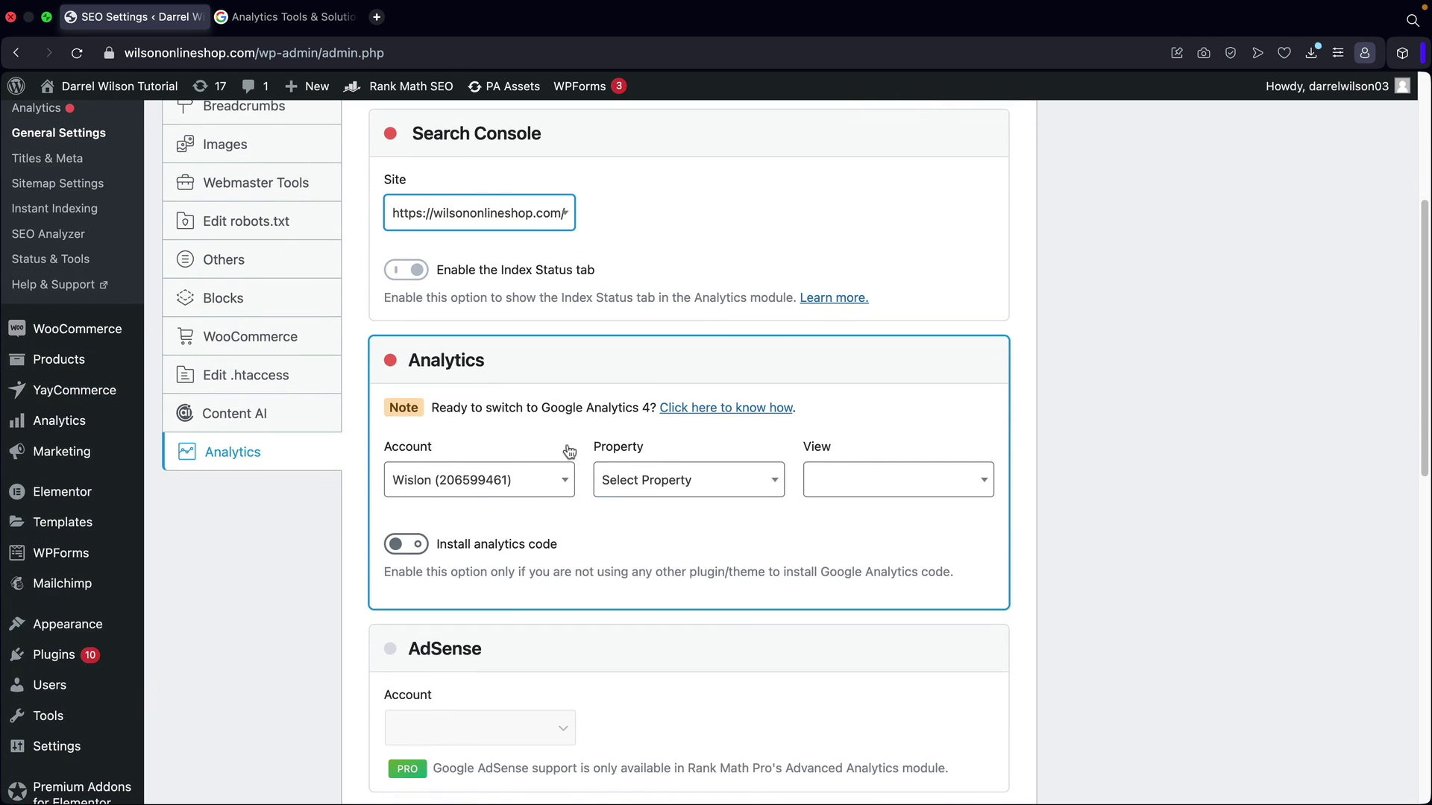
pyautogui.click(283, 24)
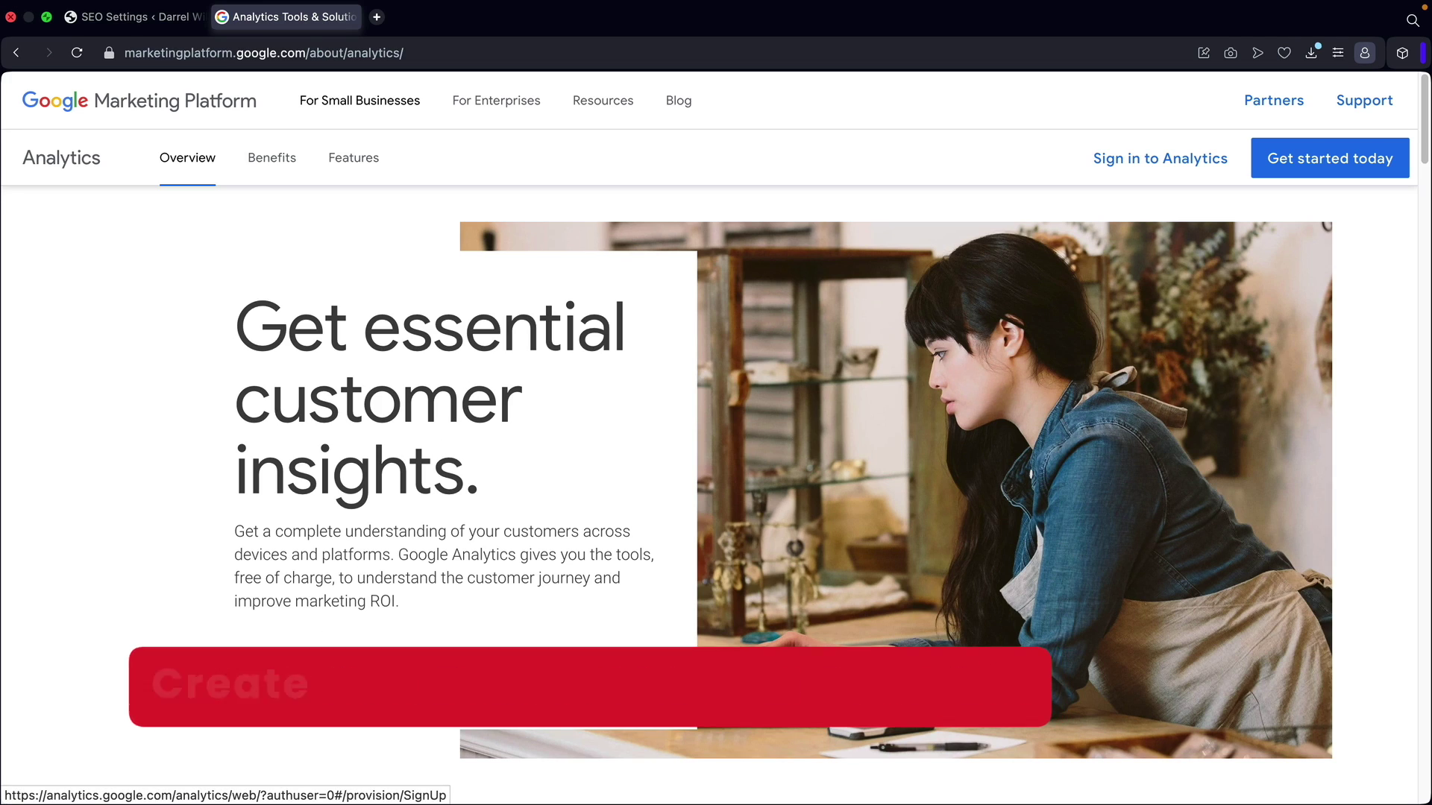
pyautogui.click(325, 661)
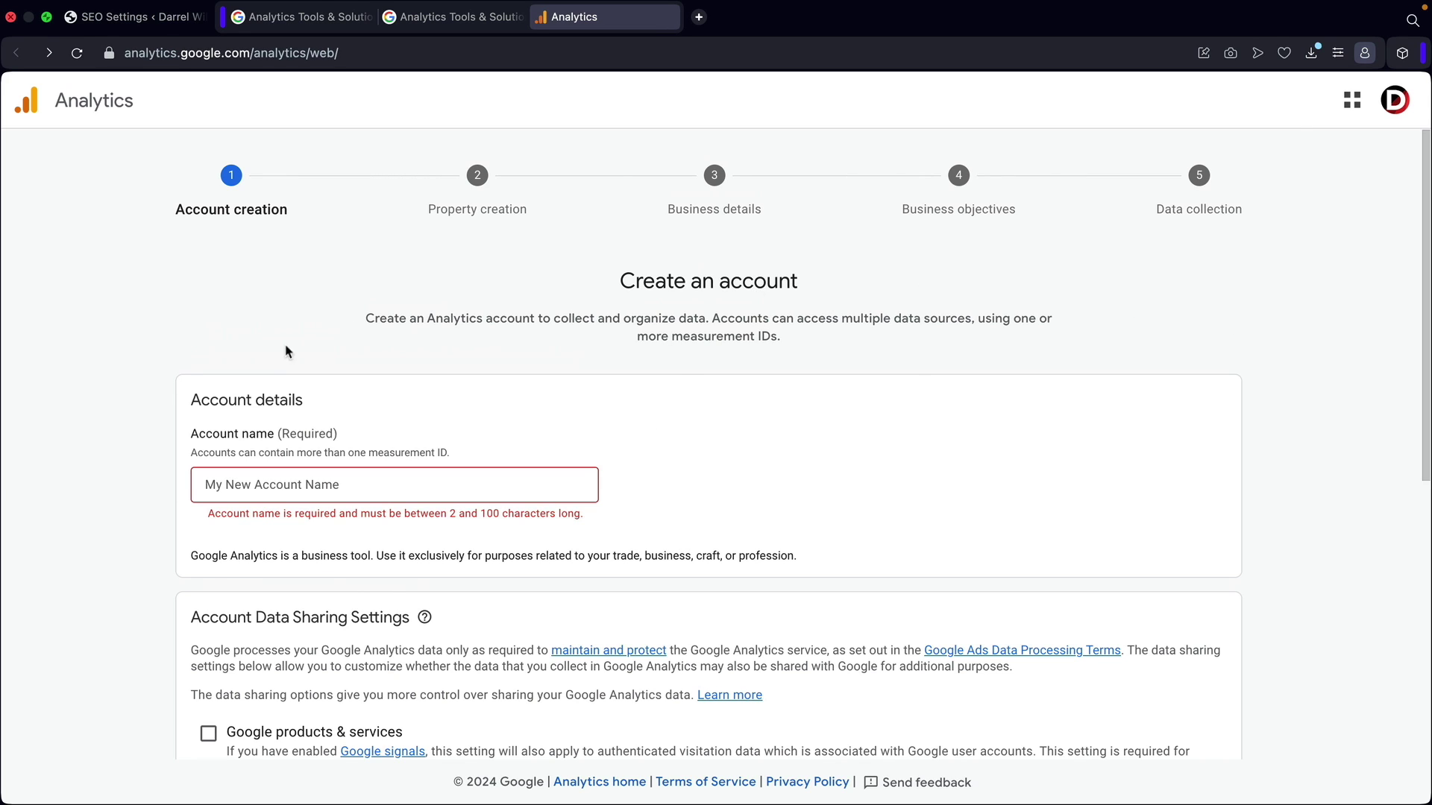
# Name the Analytics account after the owner's website, keep the preselected data sharing options and continue to property creation.
pyautogui.click(242, 480)
pyautogui.write('Darr')
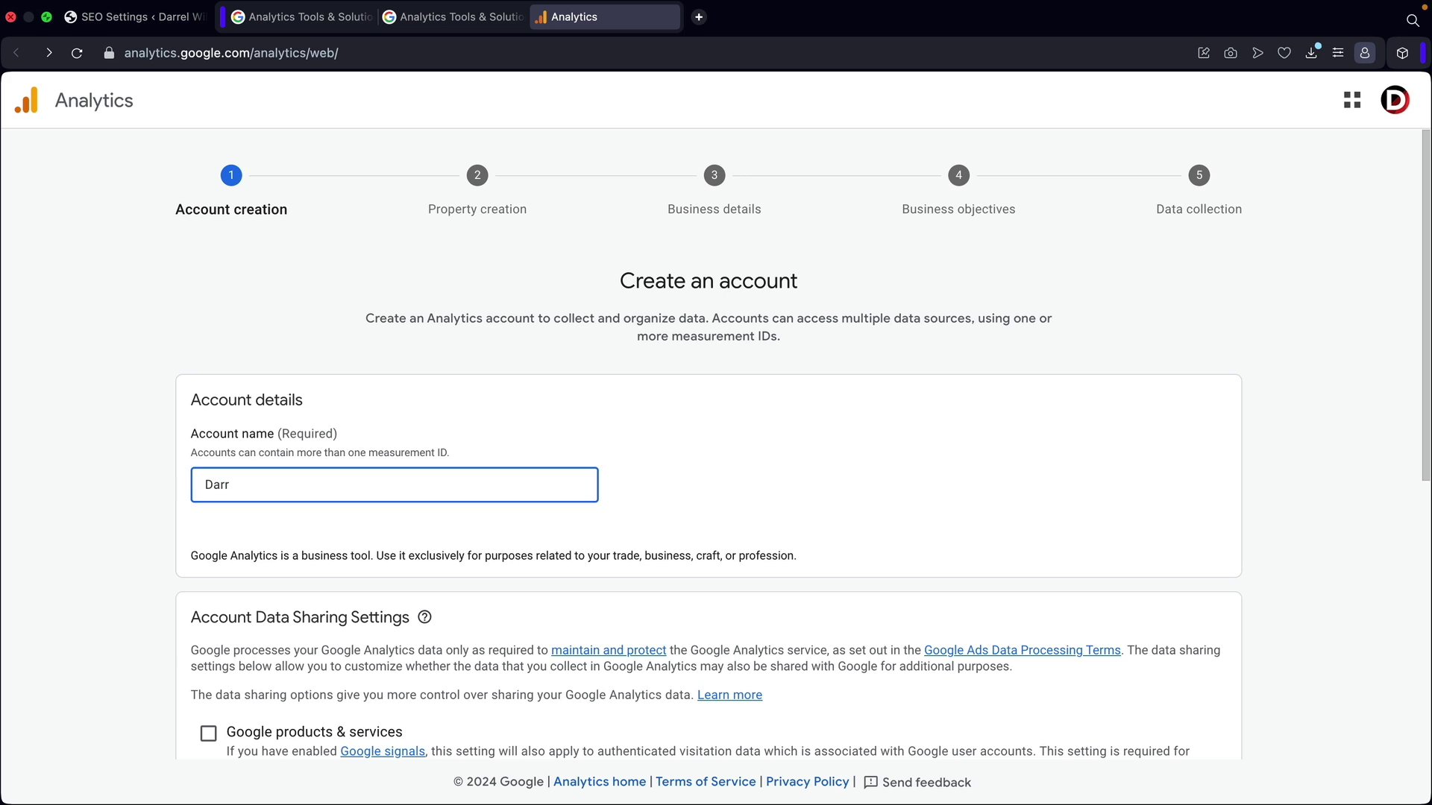
pyautogui.write('el Wilsons We')
pyautogui.press('BackSpace')
pyautogui.press('BackSpace')
pyautogui.press('BackSpace')
pyautogui.press('BackSpace')
pyautogui.write('Wilsons We')
pyautogui.scroll(-7, 572, 620)
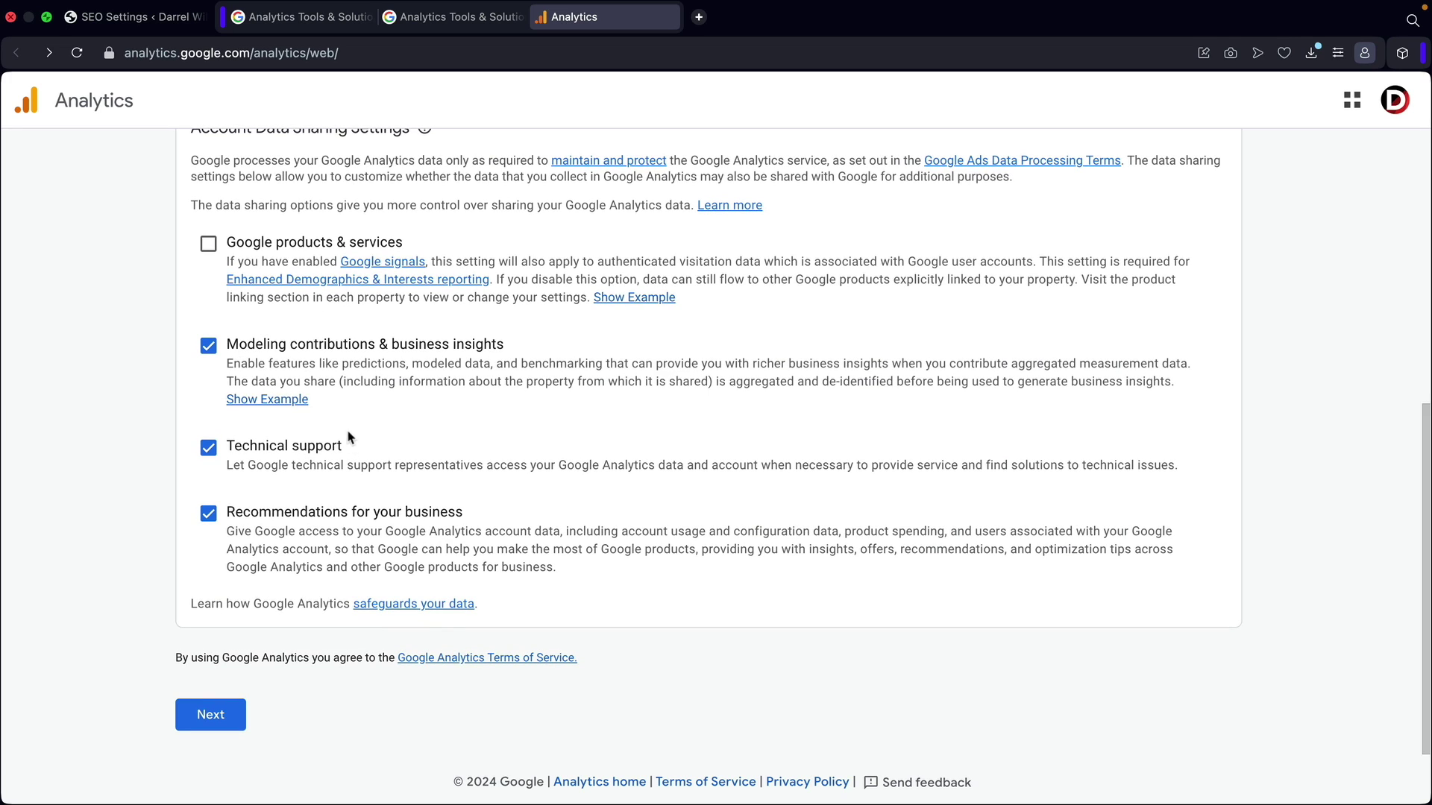
pyautogui.click(214, 716)
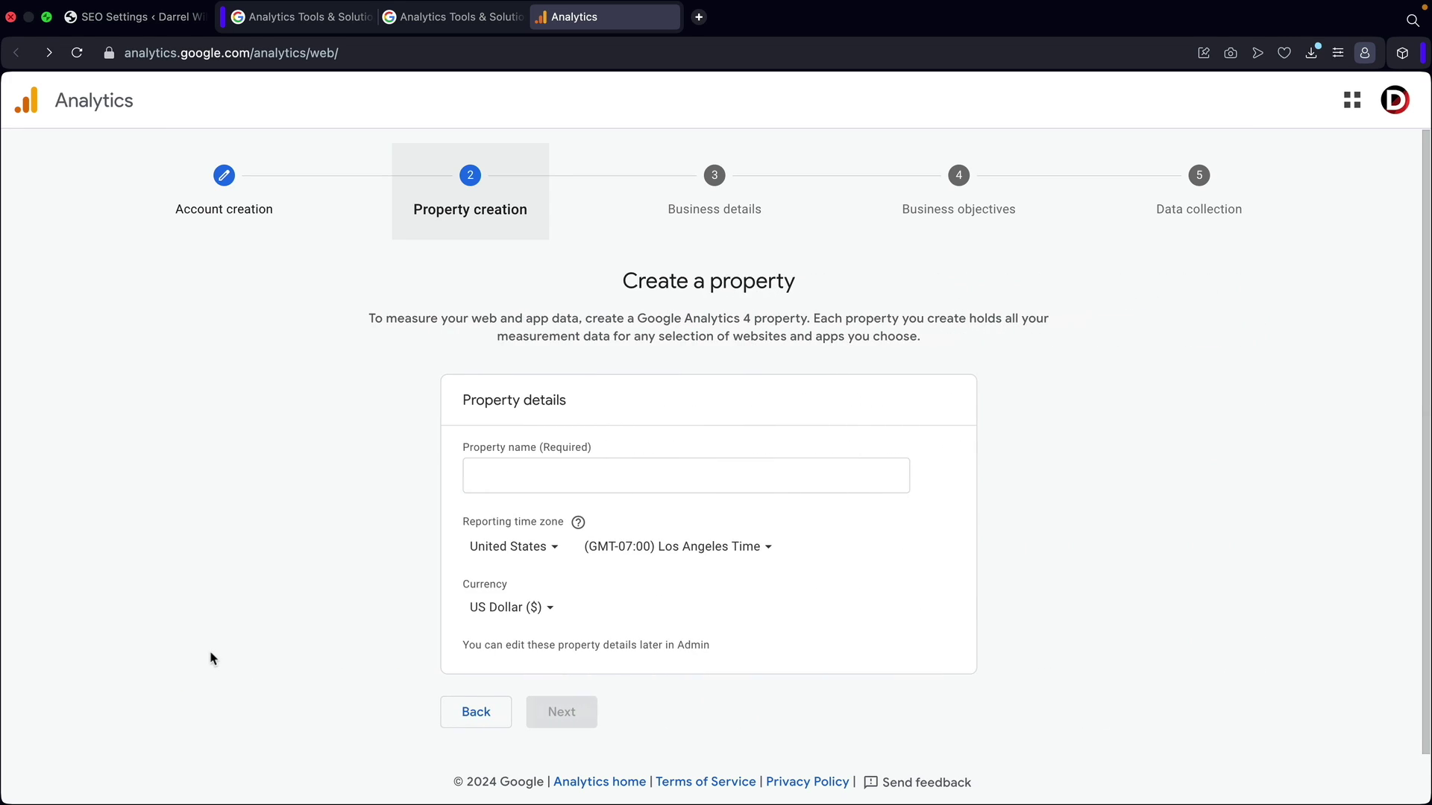
# Name the property Wilsononlineshop.com, keep the preset time zone and currency, and continue to the business details.
pyautogui.click(634, 464)
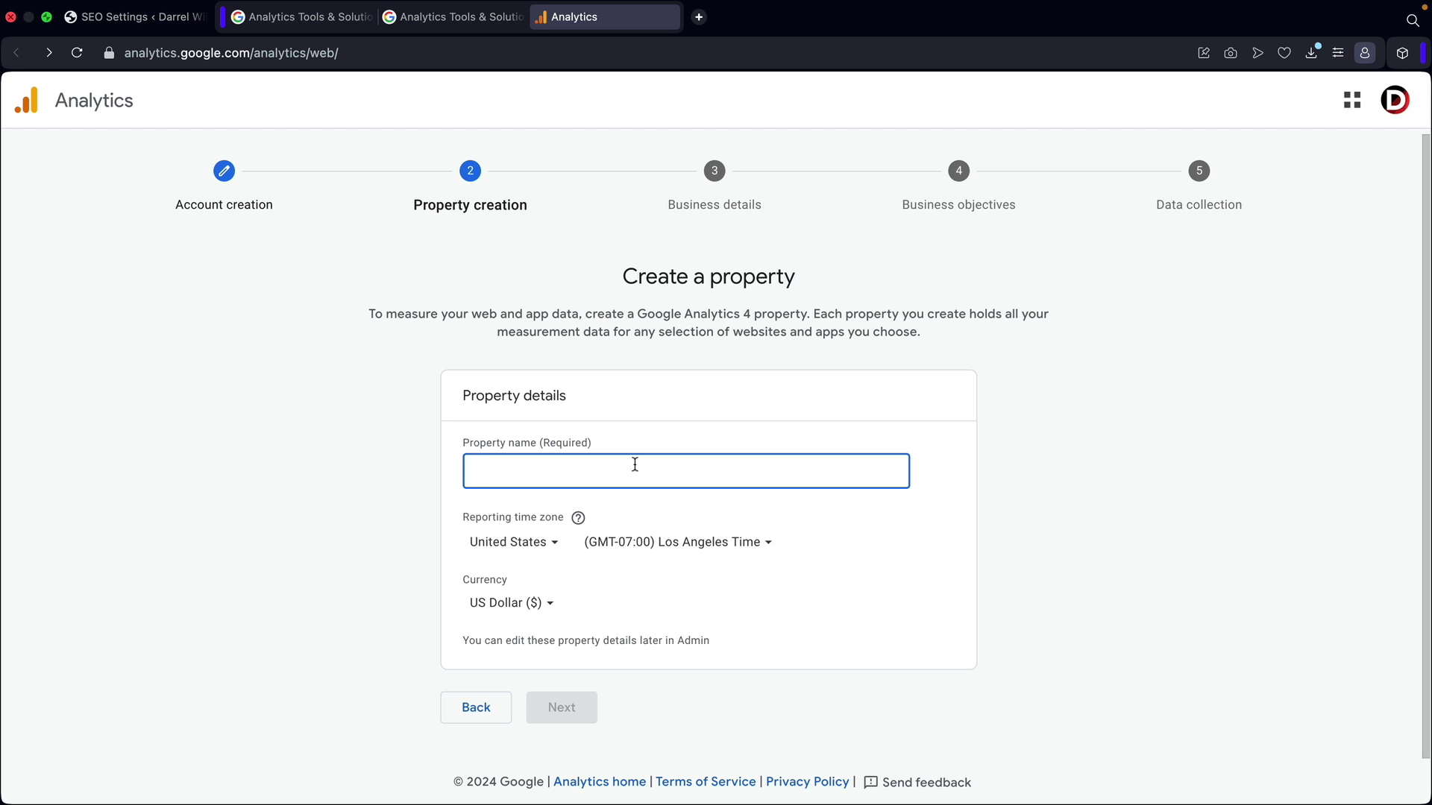
pyautogui.write('Wilsononlineshop.com')
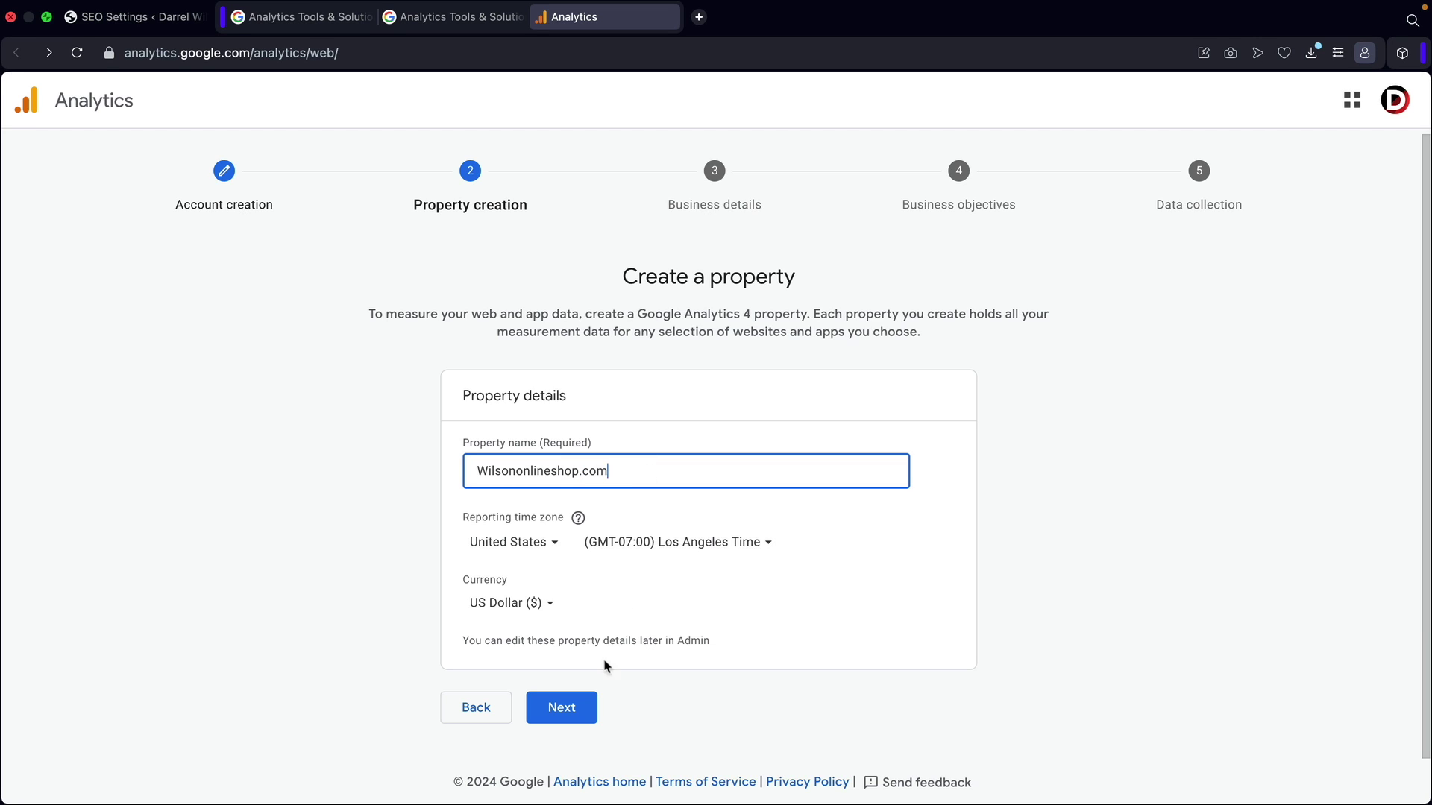
pyautogui.click(578, 717)
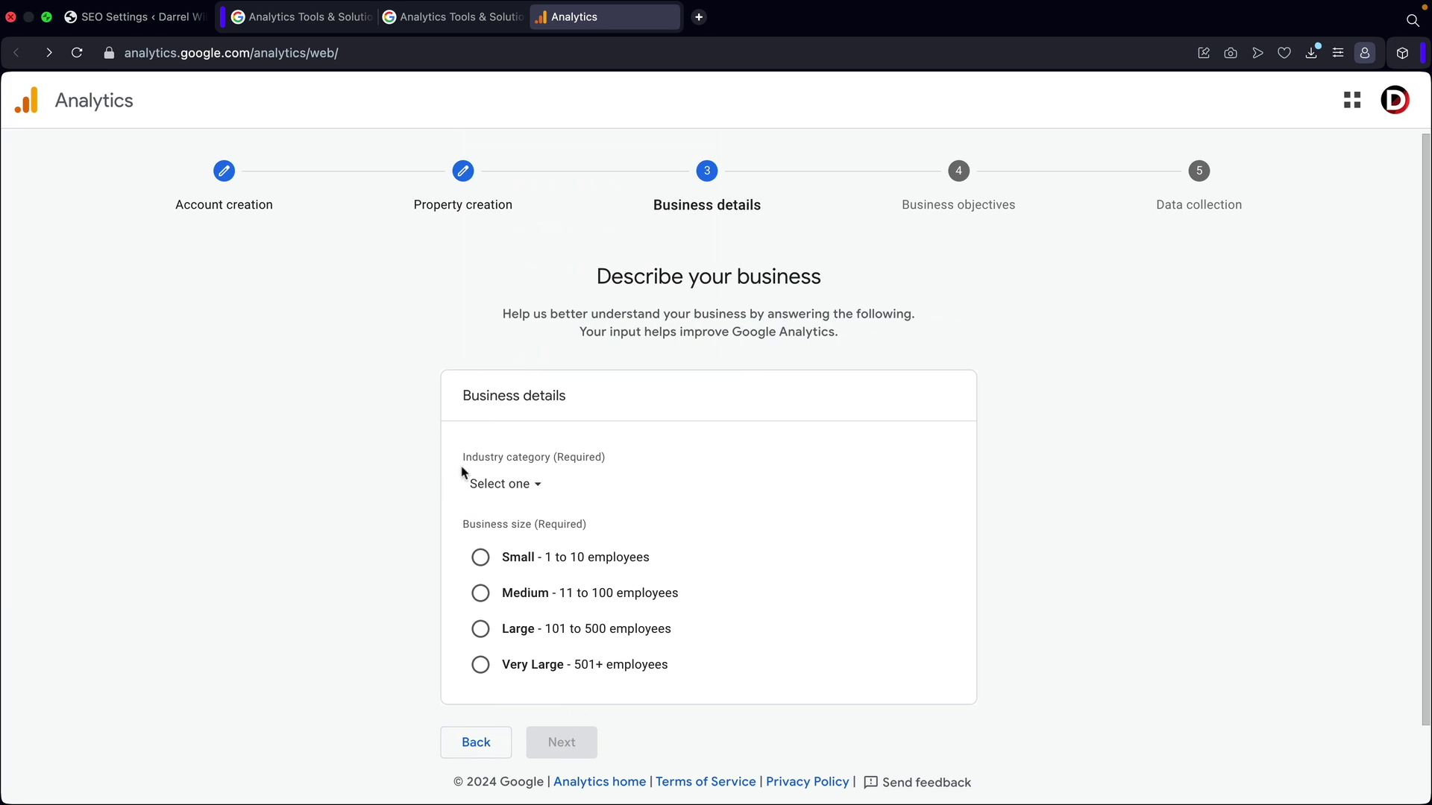
# Set the industry category to Sports and the business size to Small, and continue to the business objectives.
pyautogui.click(540, 486)
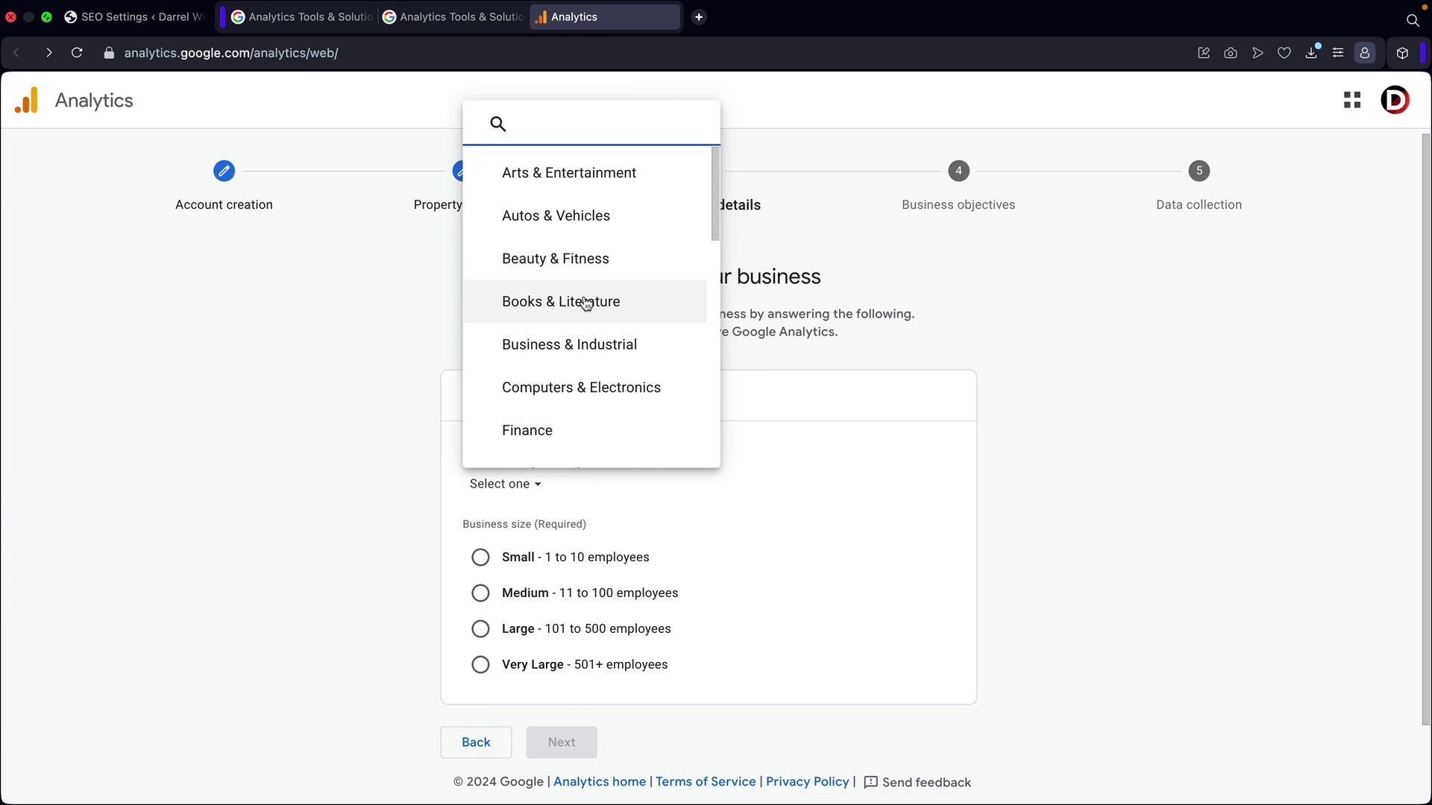
pyautogui.write('sports')
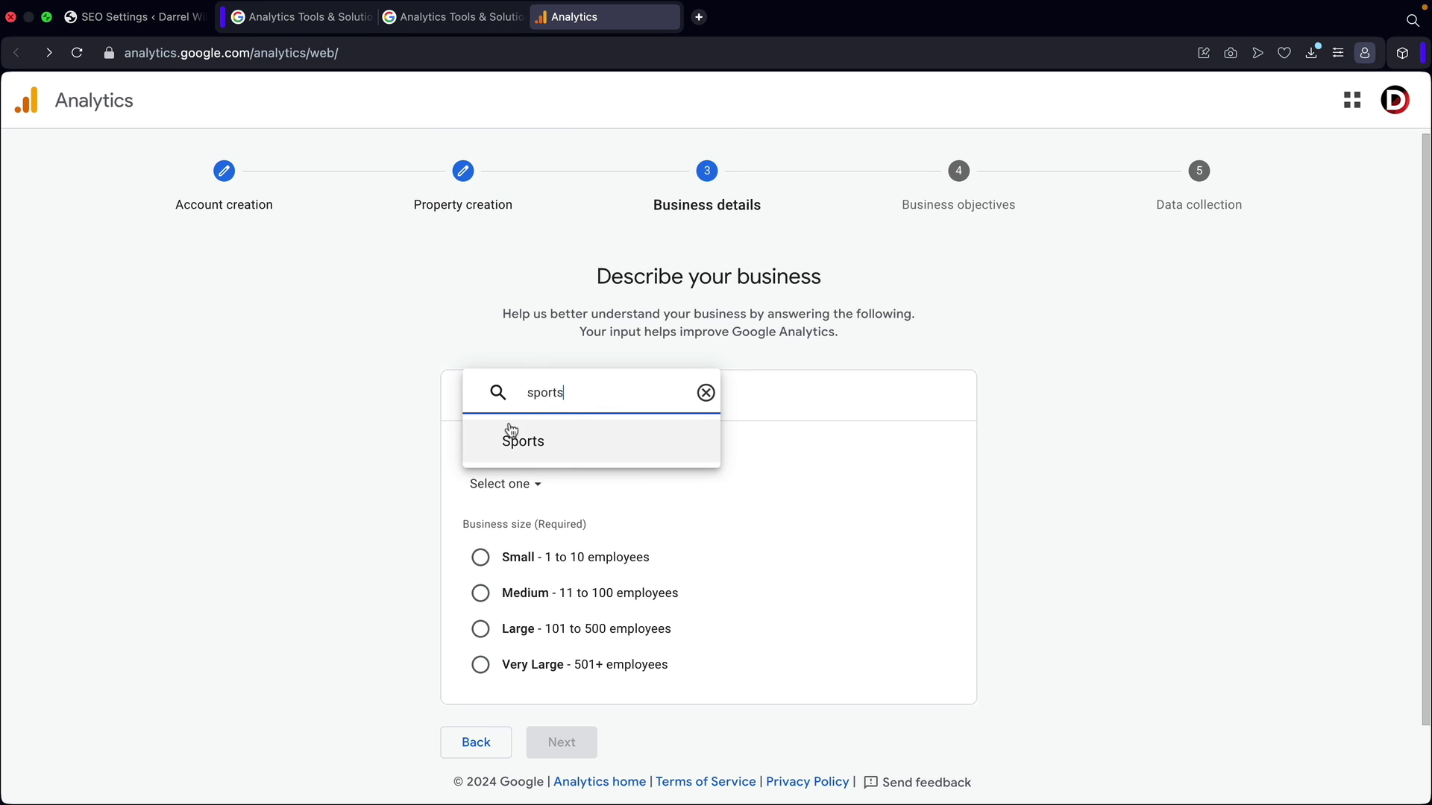
pyautogui.click(509, 435)
pyautogui.click(480, 559)
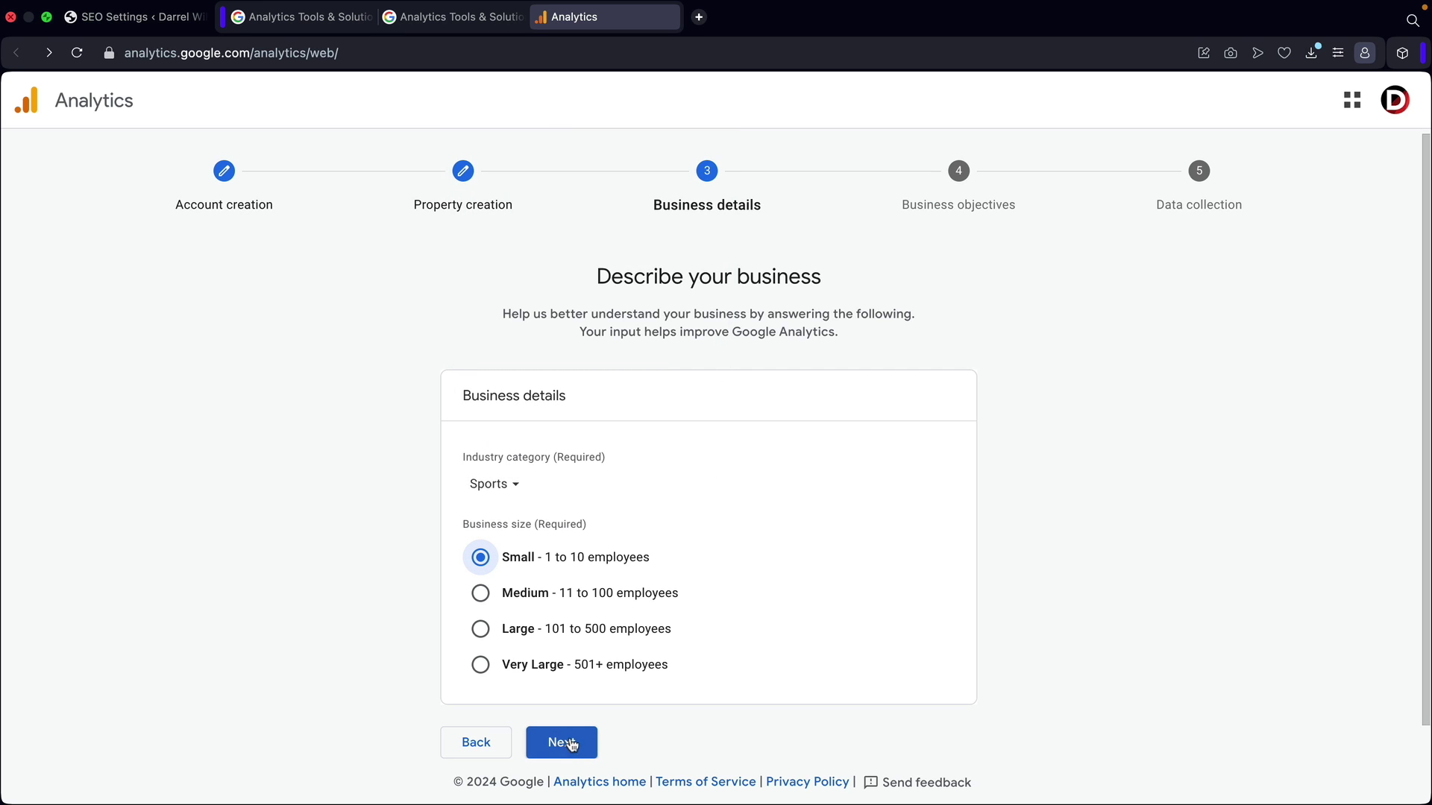
pyautogui.click(559, 742)
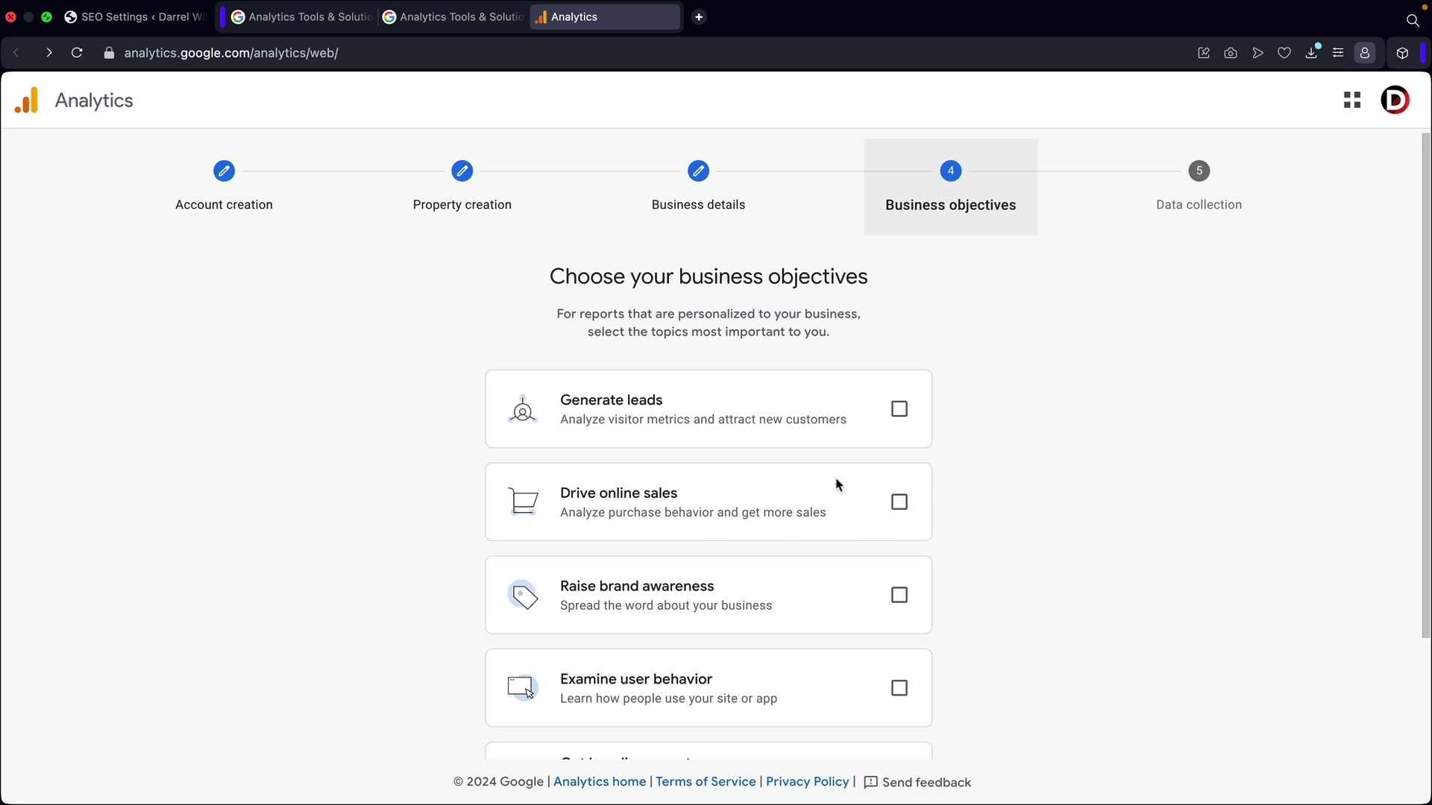
# Choose Generate leads as the business objective, create the property, and accept the Terms of Service and Data Processing Terms.
pyautogui.scroll(-5, 709, 406)
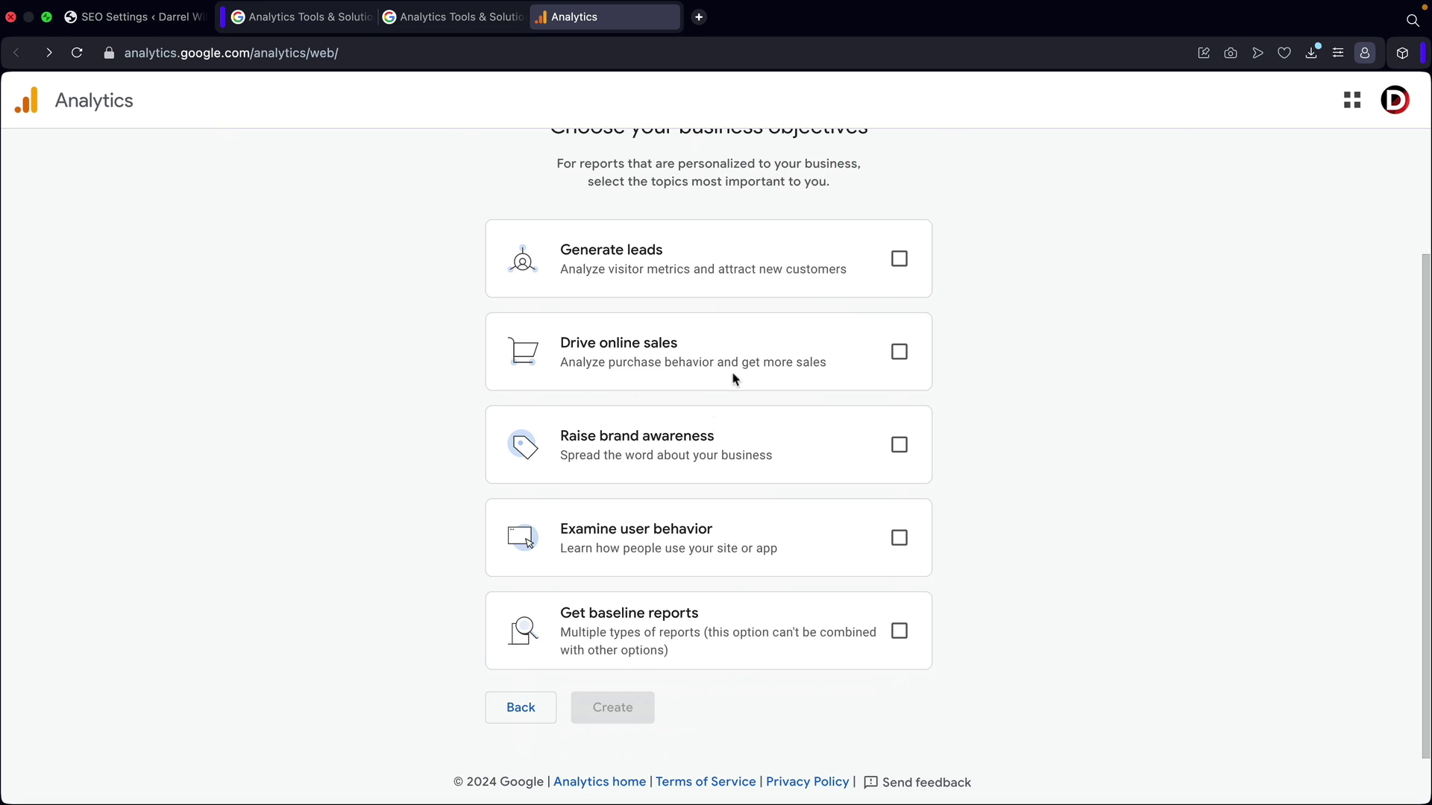
pyautogui.click(898, 259)
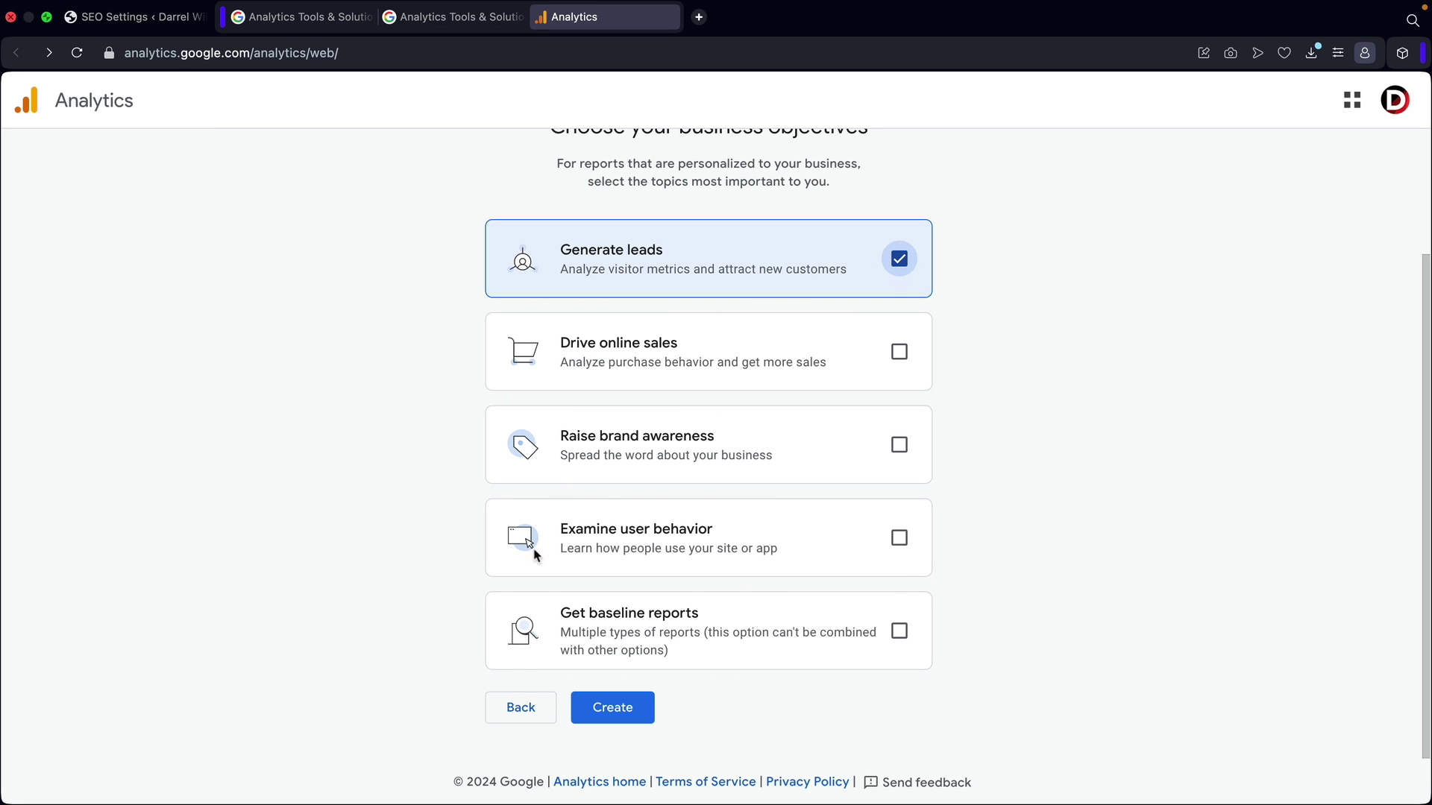
pyautogui.click(635, 722)
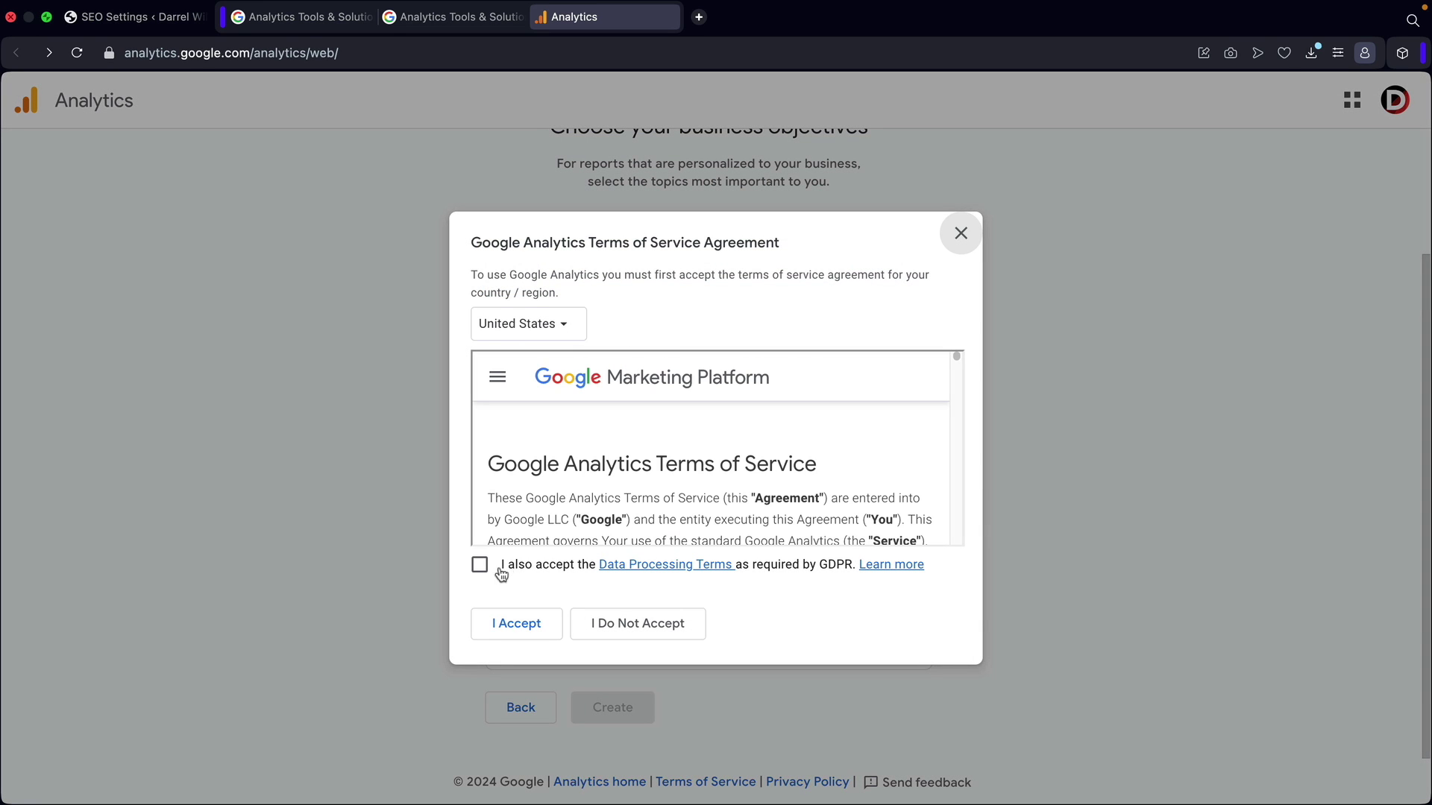
pyautogui.click(480, 564)
pyautogui.click(522, 628)
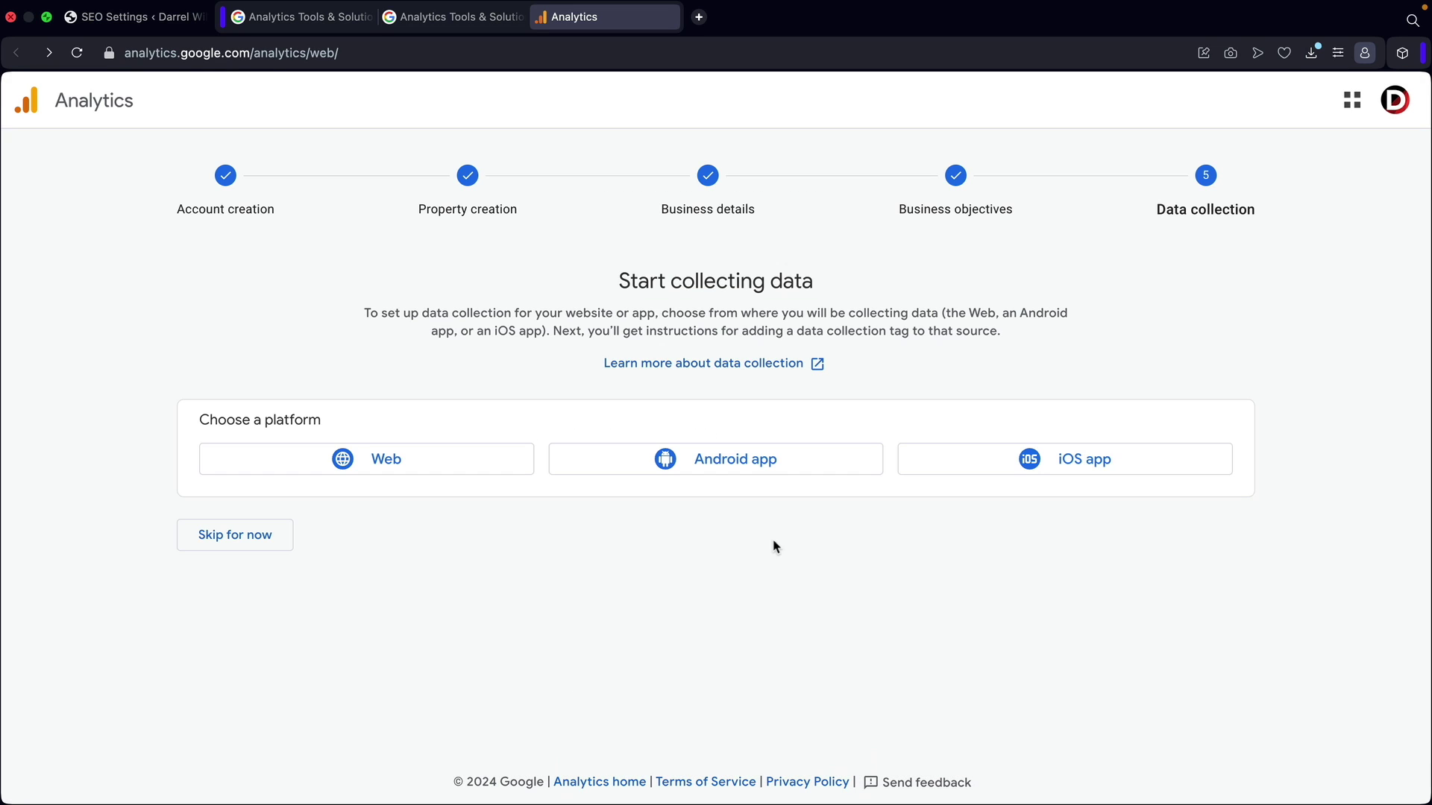
pyautogui.click(388, 467)
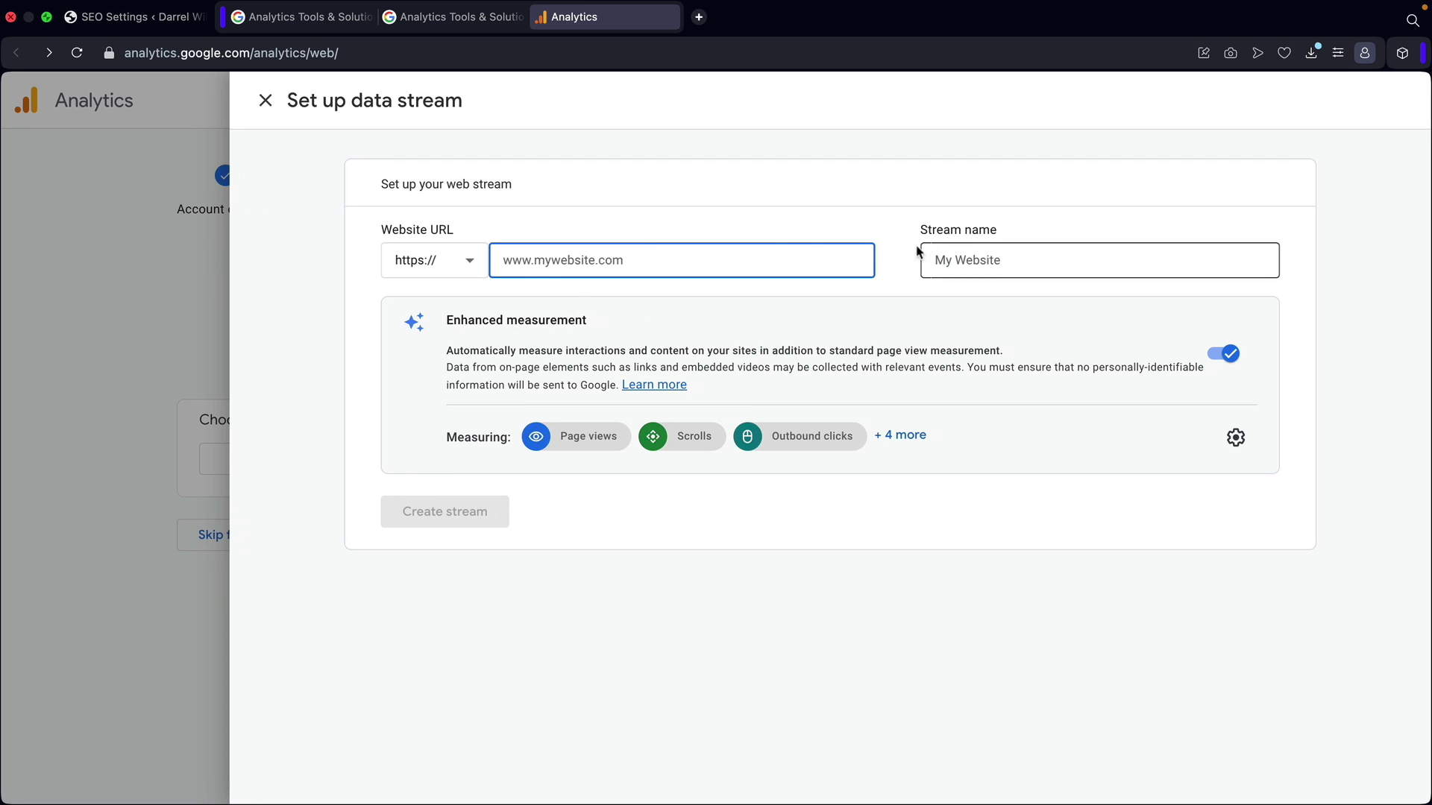
pyautogui.write('www.wilsononlineshop.com')
pyautogui.press('Tab')
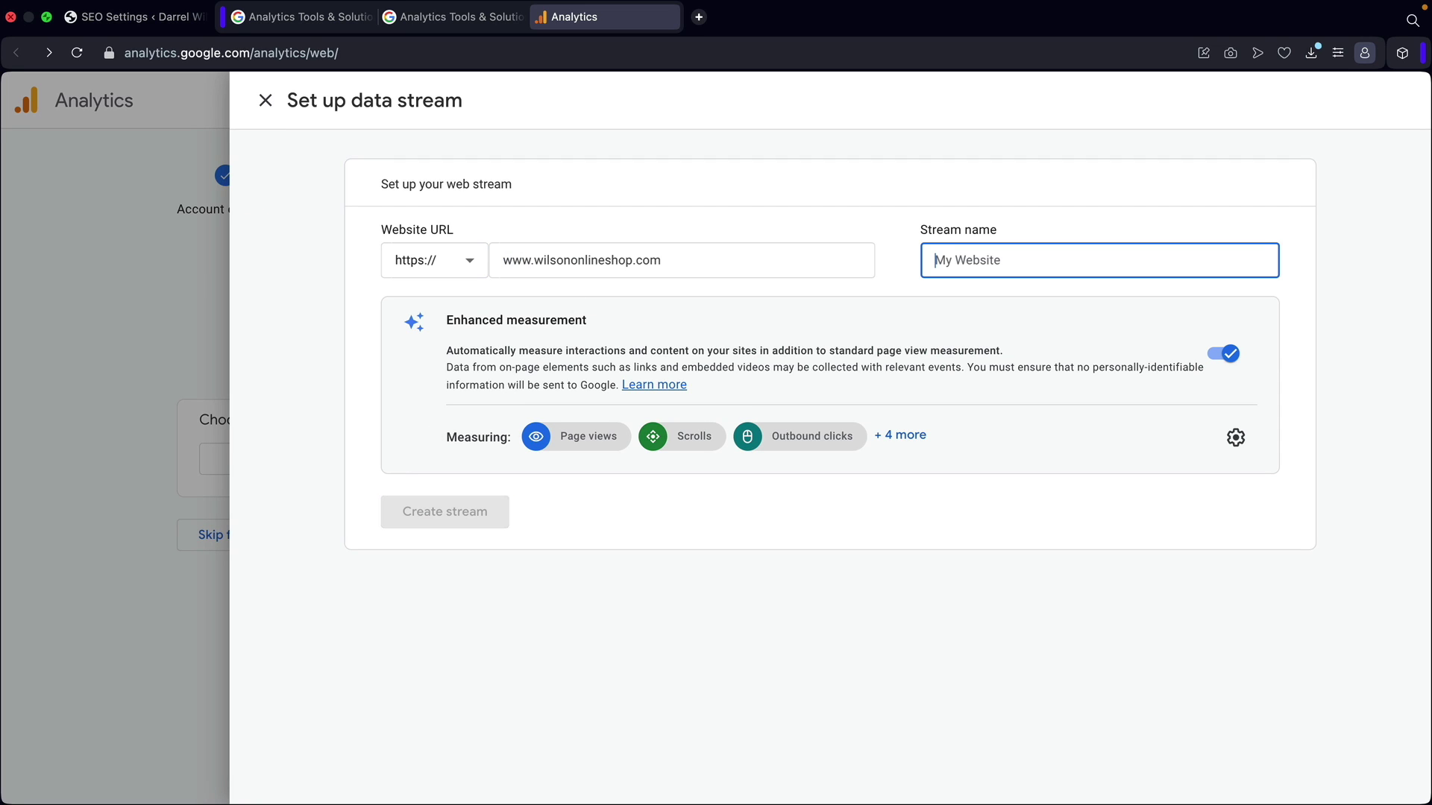
pyautogui.write('Darrel Wilson Sports')
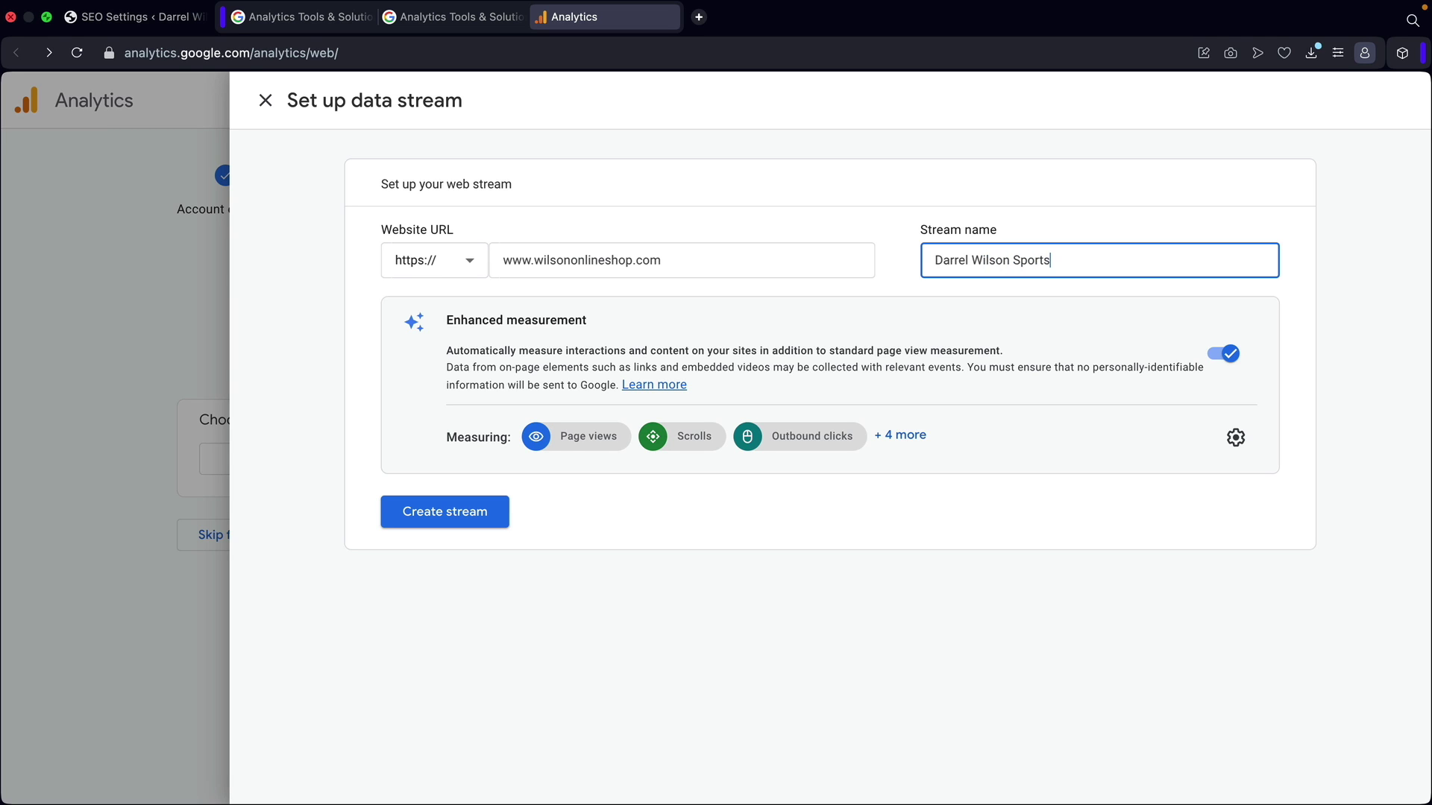
pyautogui.click(466, 520)
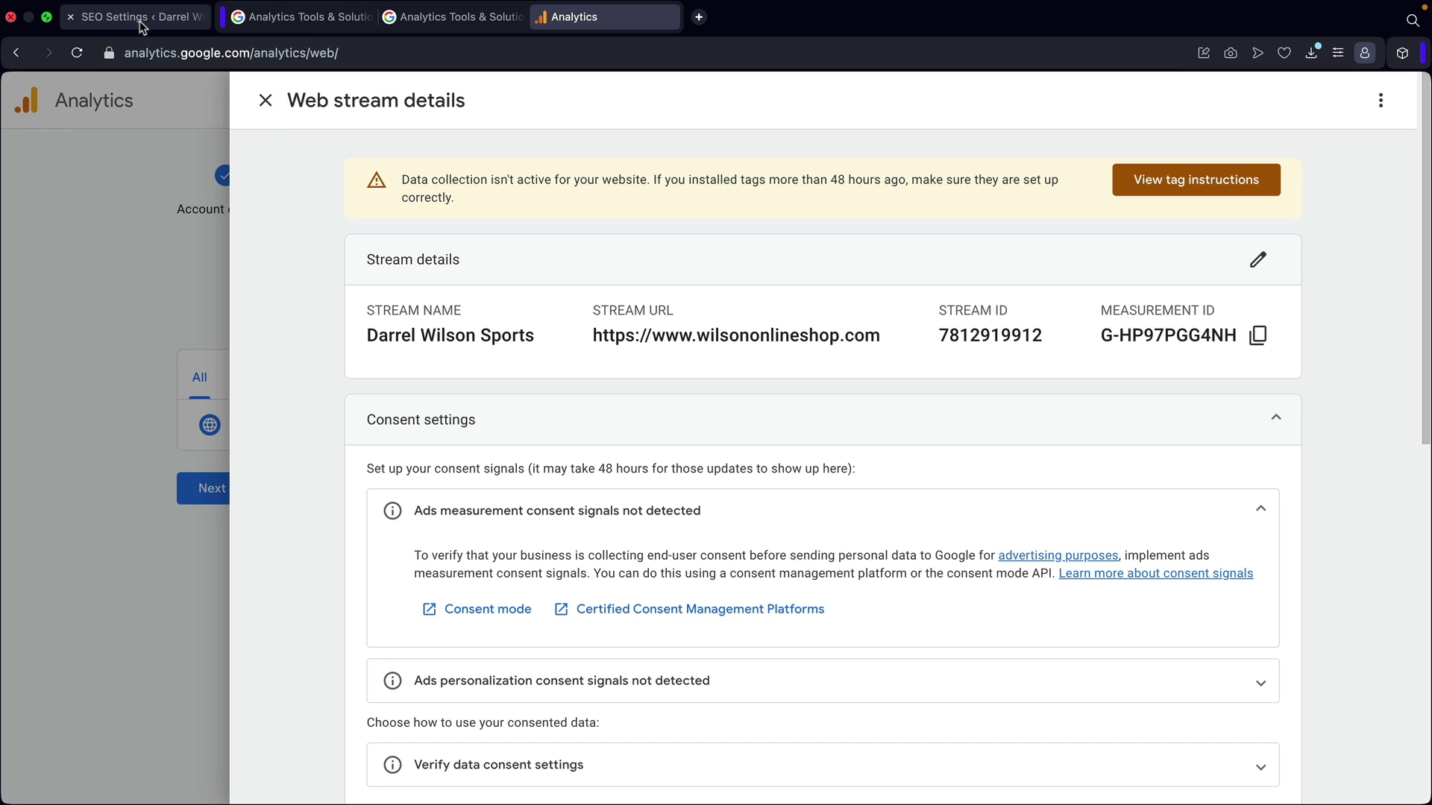
# Close the web stream details and finish the account setup to reach the Analytics home page.
pyautogui.click(266, 108)
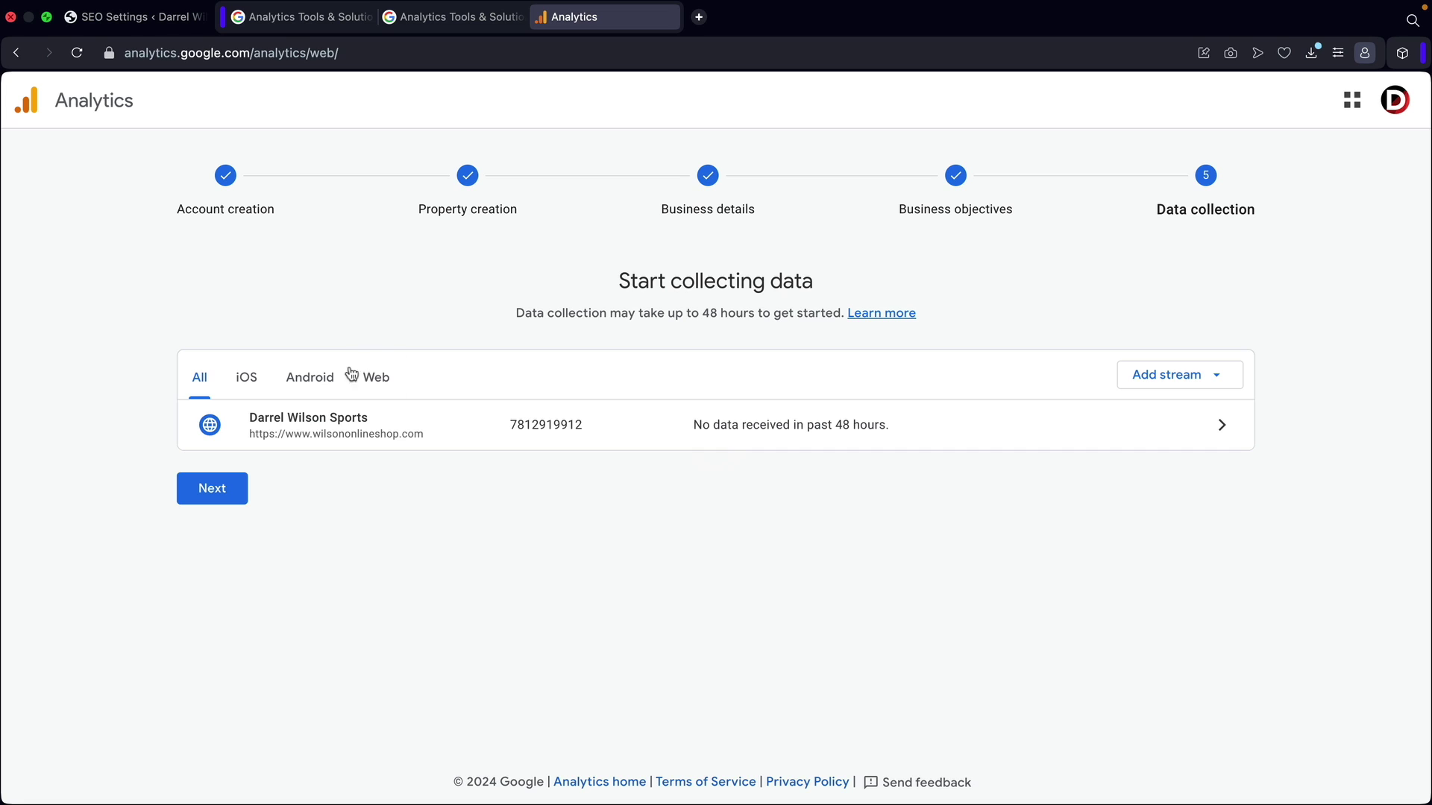
pyautogui.click(216, 490)
pyautogui.scroll(-1, 437, 521)
pyautogui.click(701, 747)
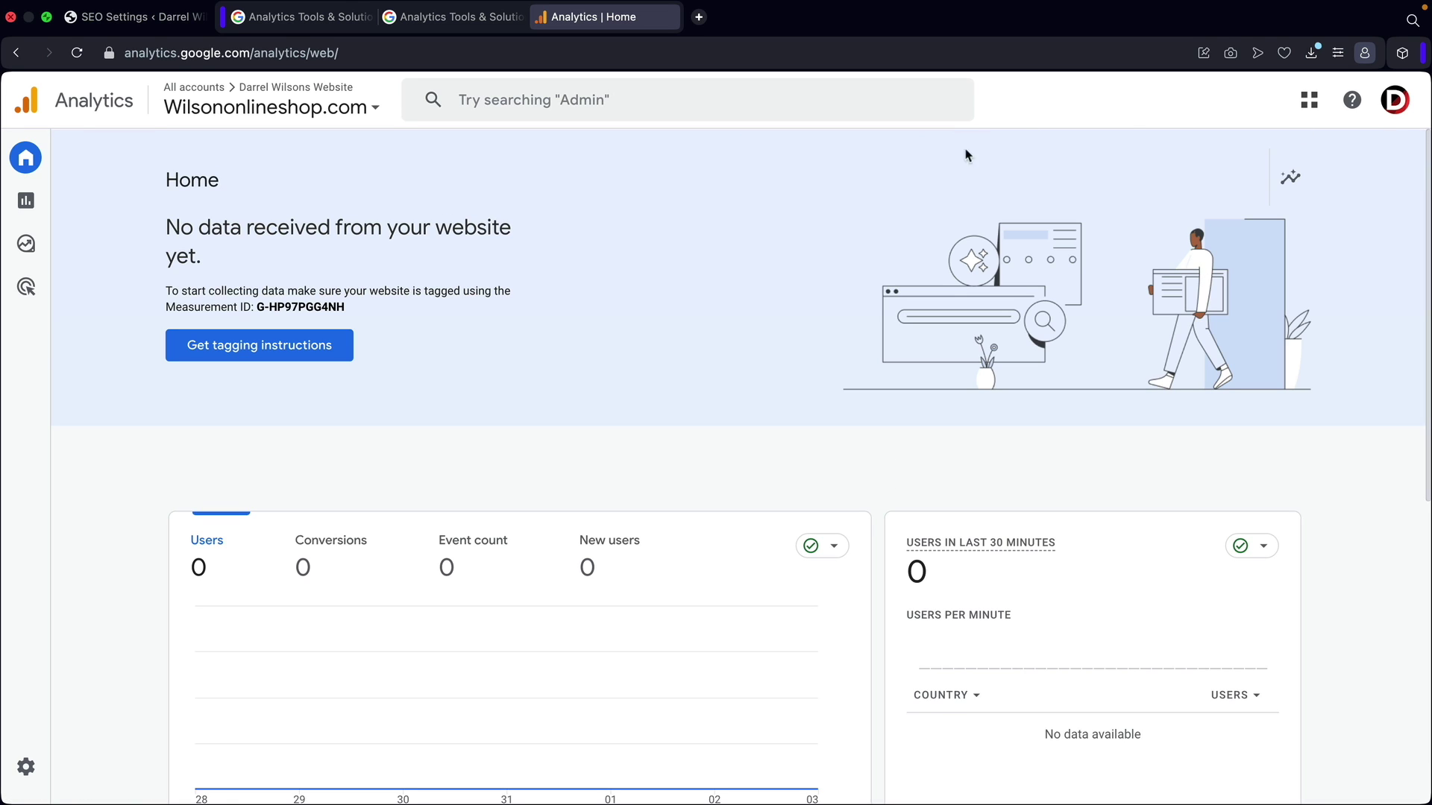
# Back in the Rank Math settings, choose the owner's first-name Analytics account, its existing UA property and the All Web Site Data view.
pyautogui.click(116, 16)
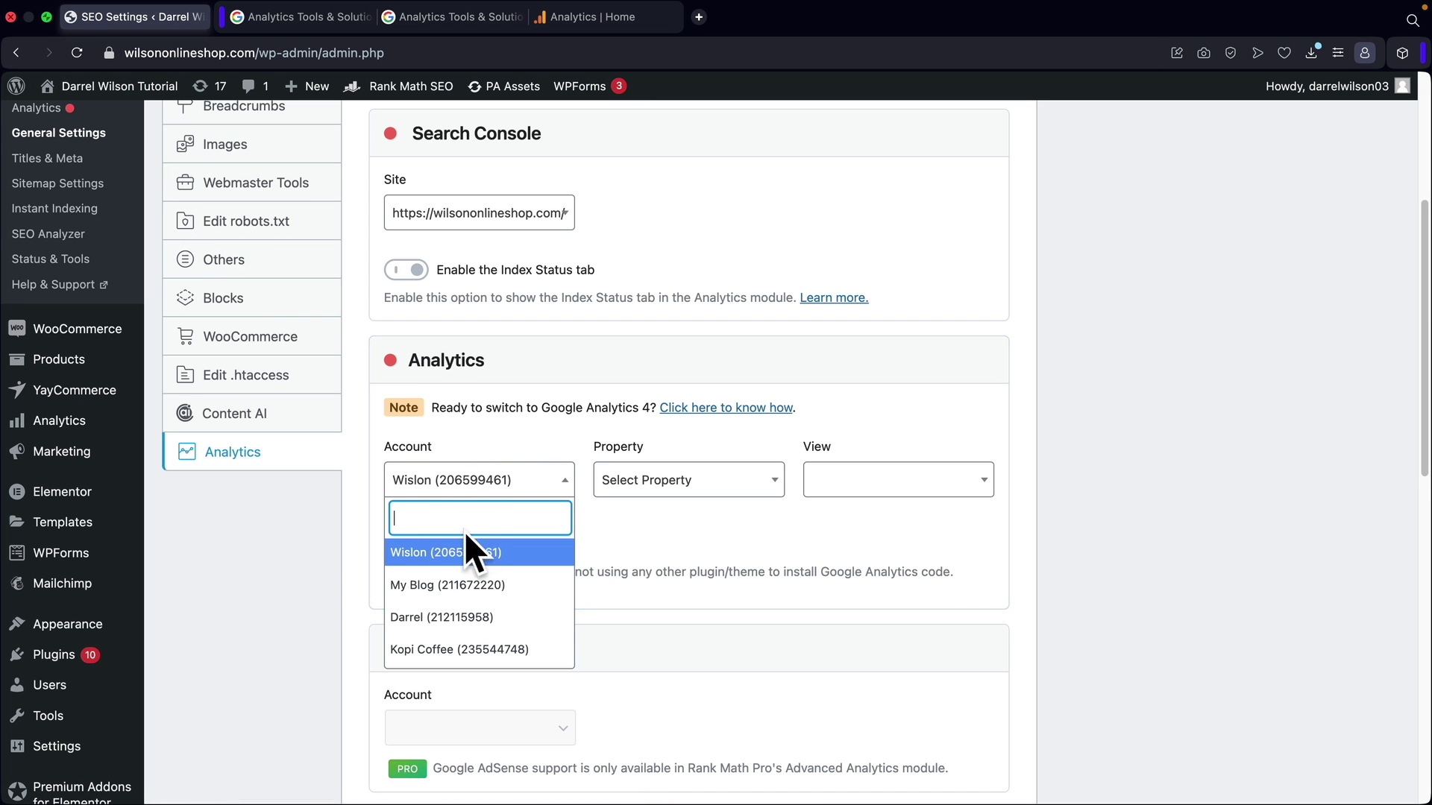
pyautogui.scroll(-1, 471, 618)
pyautogui.click(470, 593)
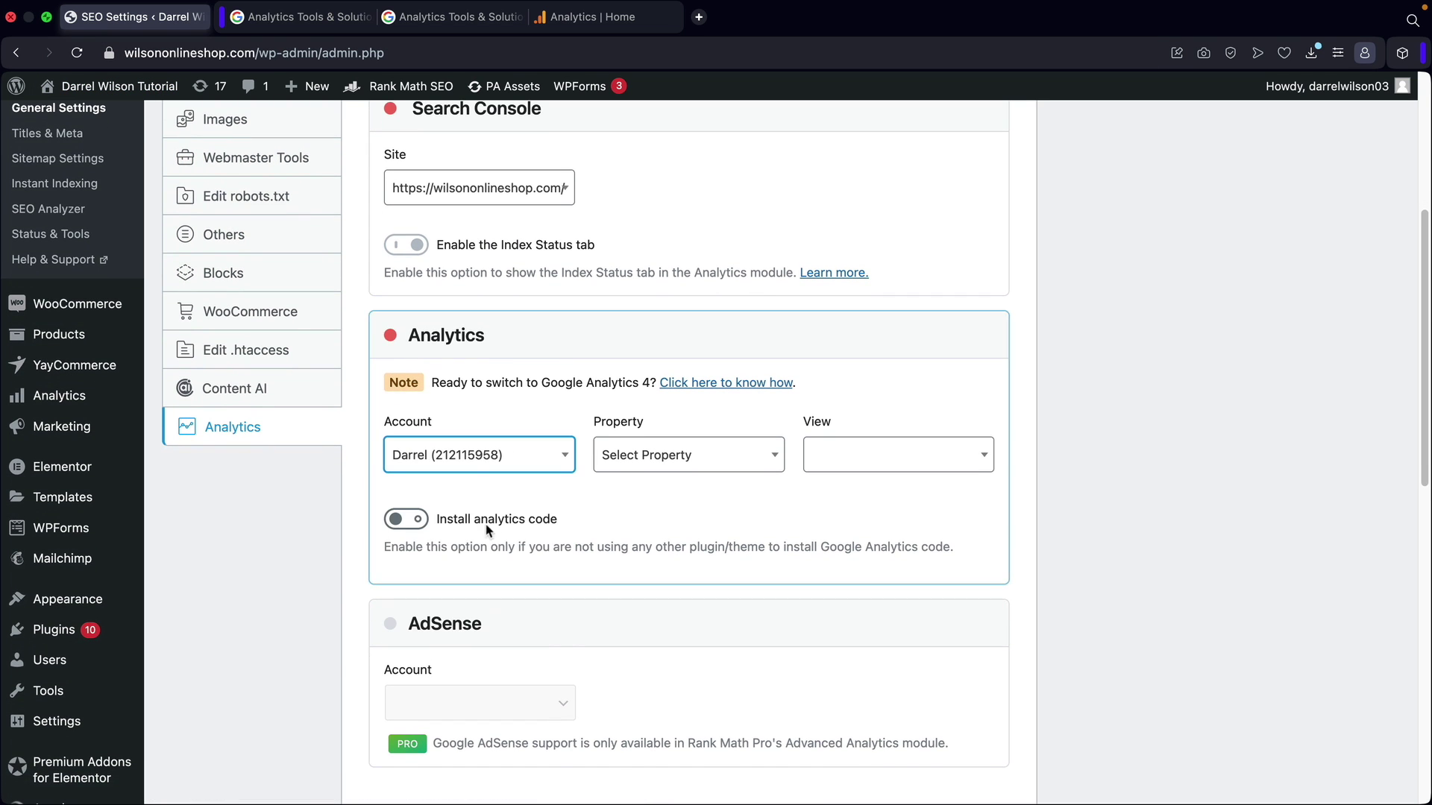
pyautogui.click(678, 457)
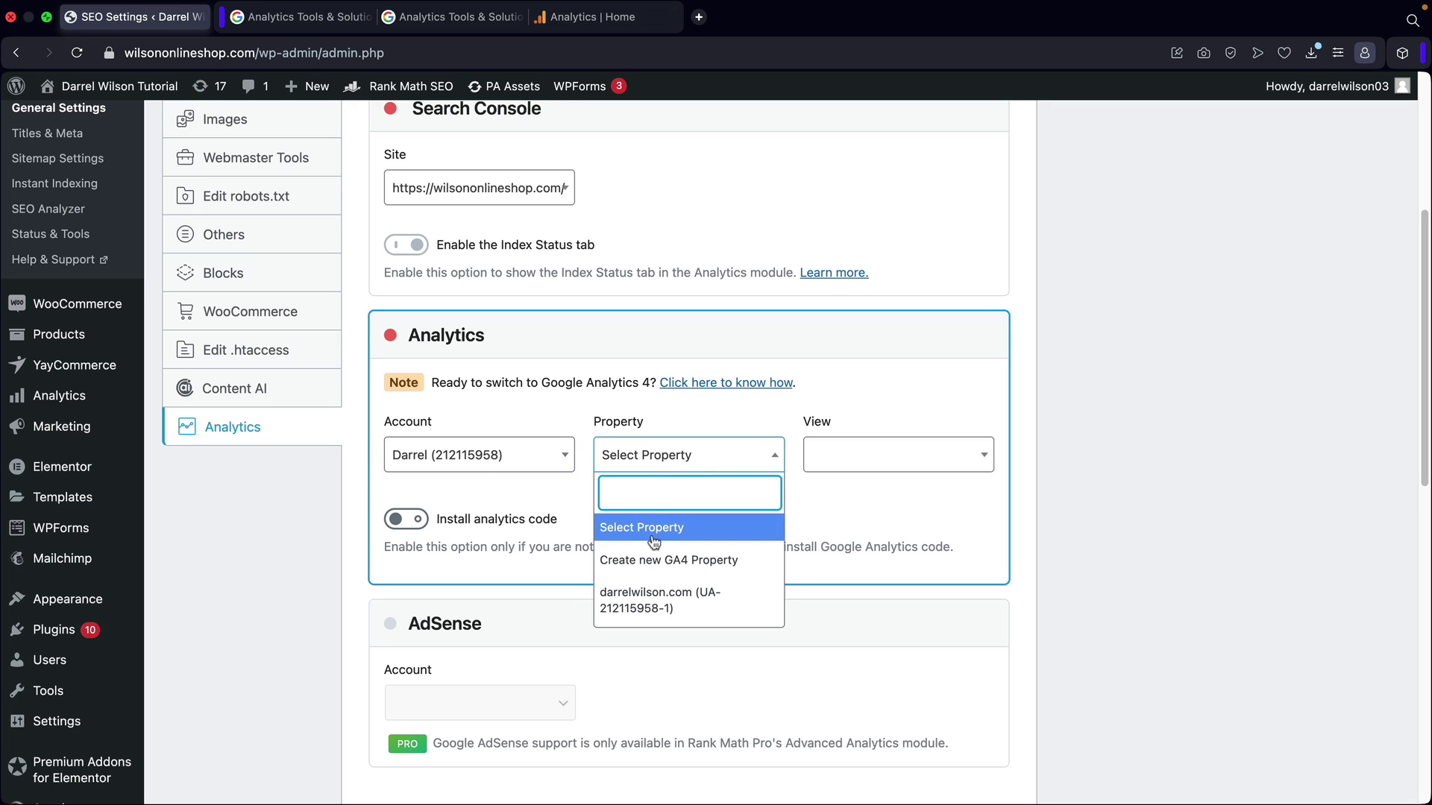
pyautogui.click(654, 597)
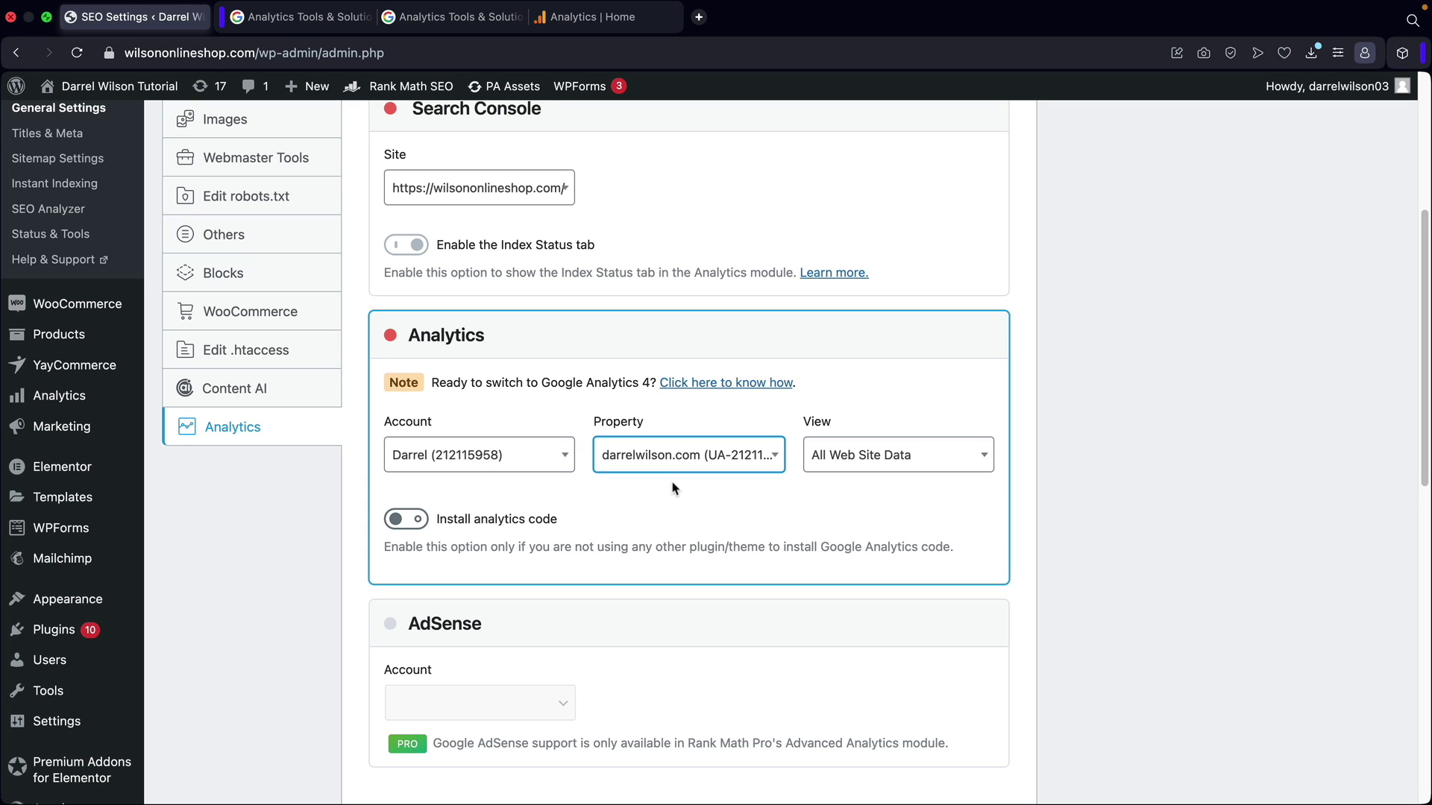
pyautogui.click(874, 460)
pyautogui.click(843, 527)
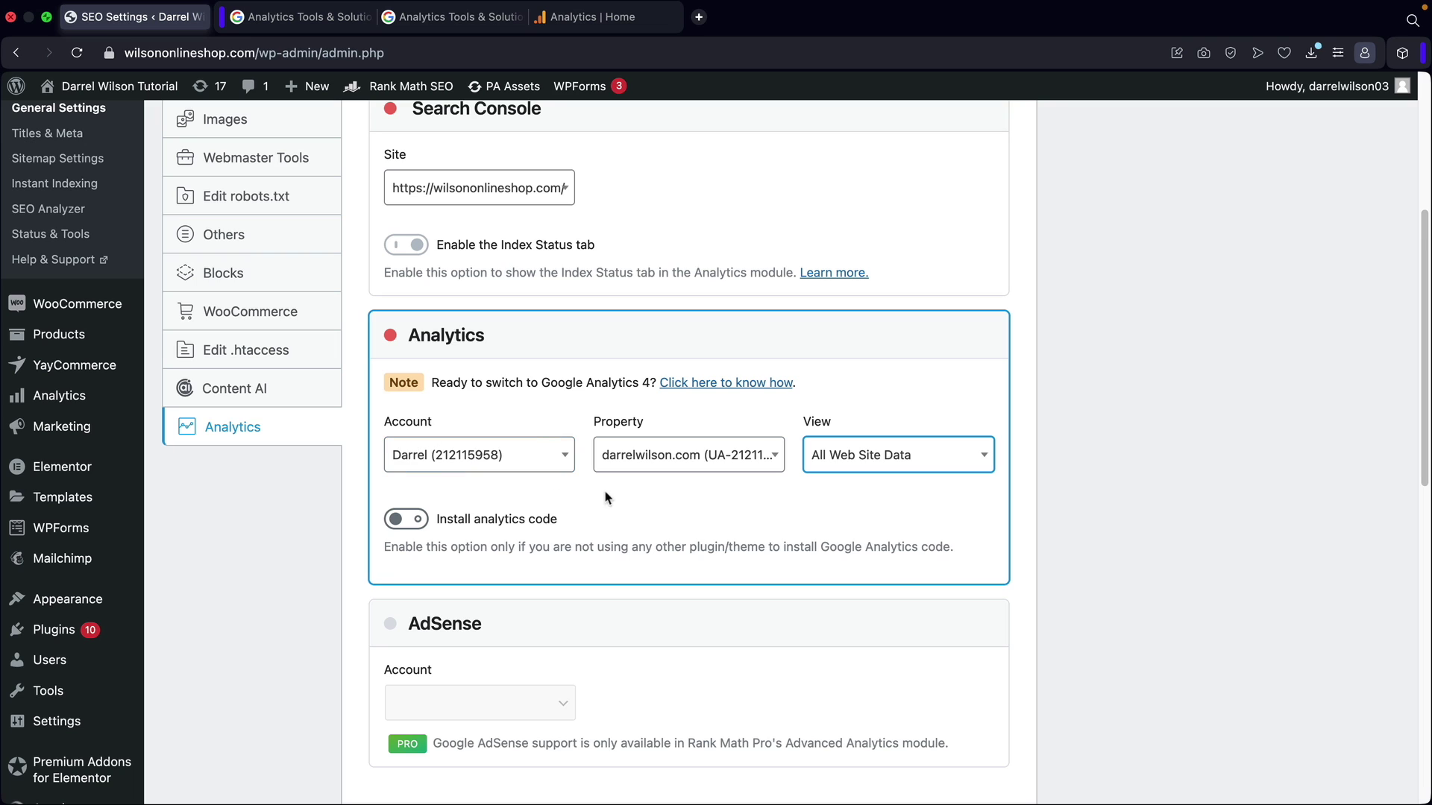
# Save the Analytics settings and view the Site Analytics report in Rank Math SEO.
pyautogui.scroll(-13, 547, 478)
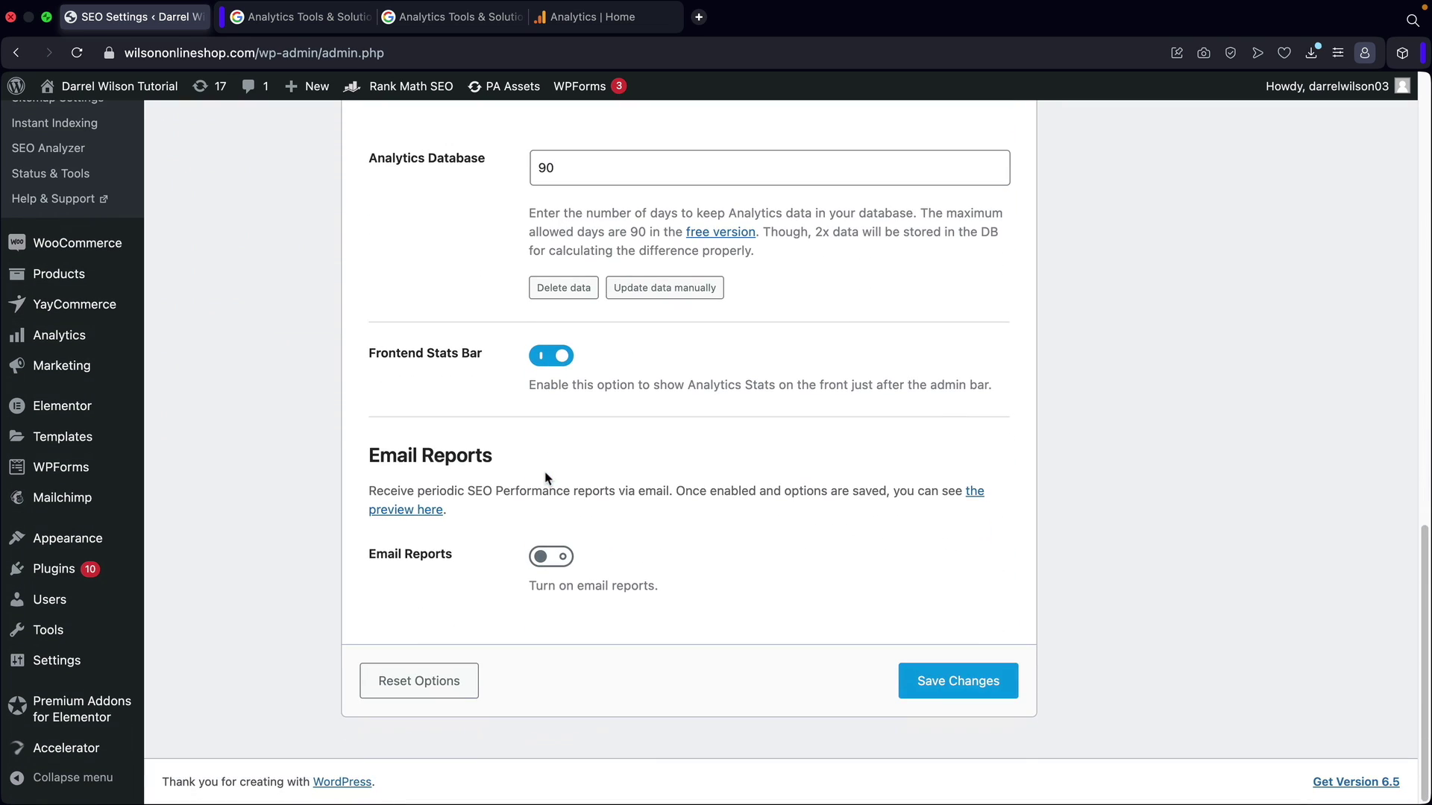
pyautogui.click(963, 683)
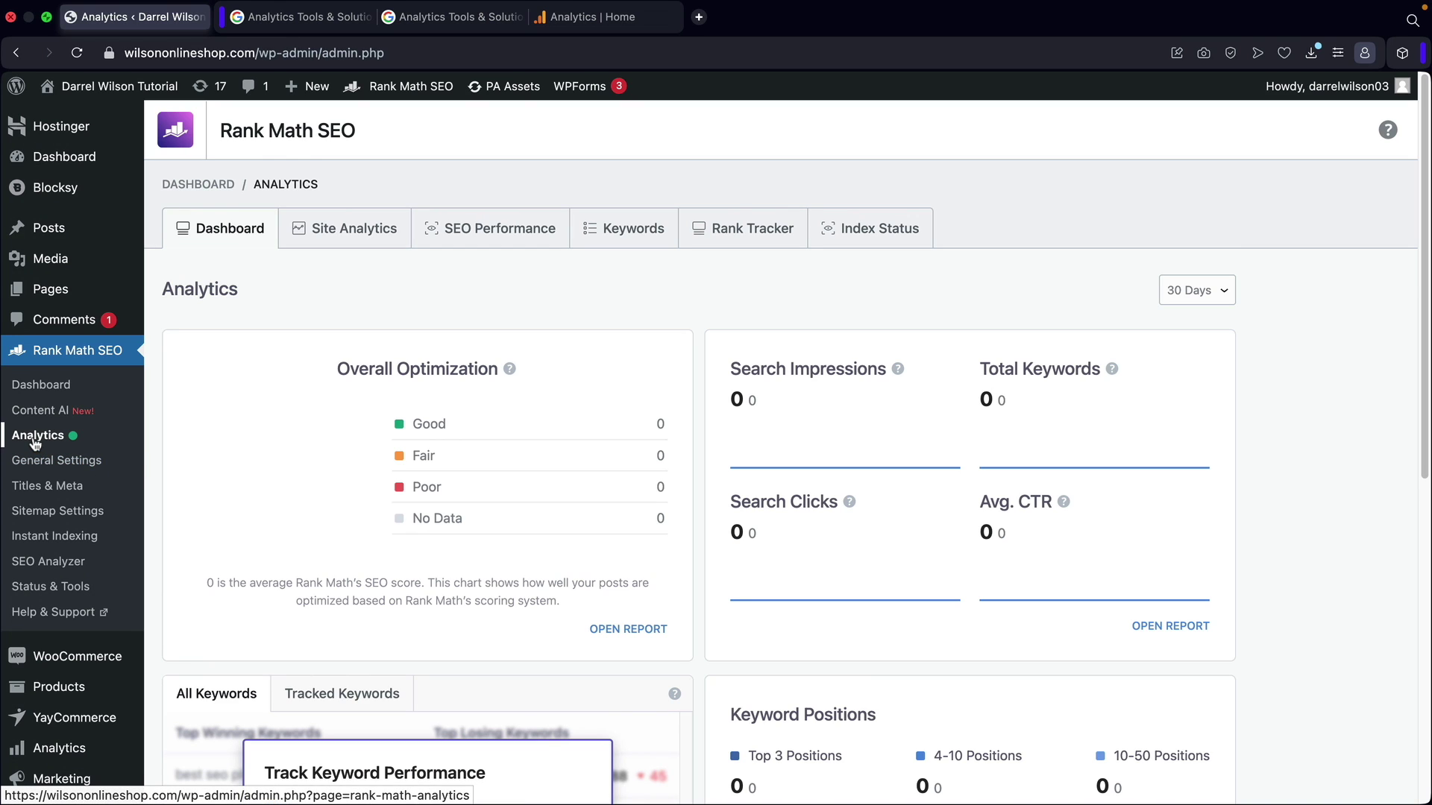
pyautogui.click(308, 229)
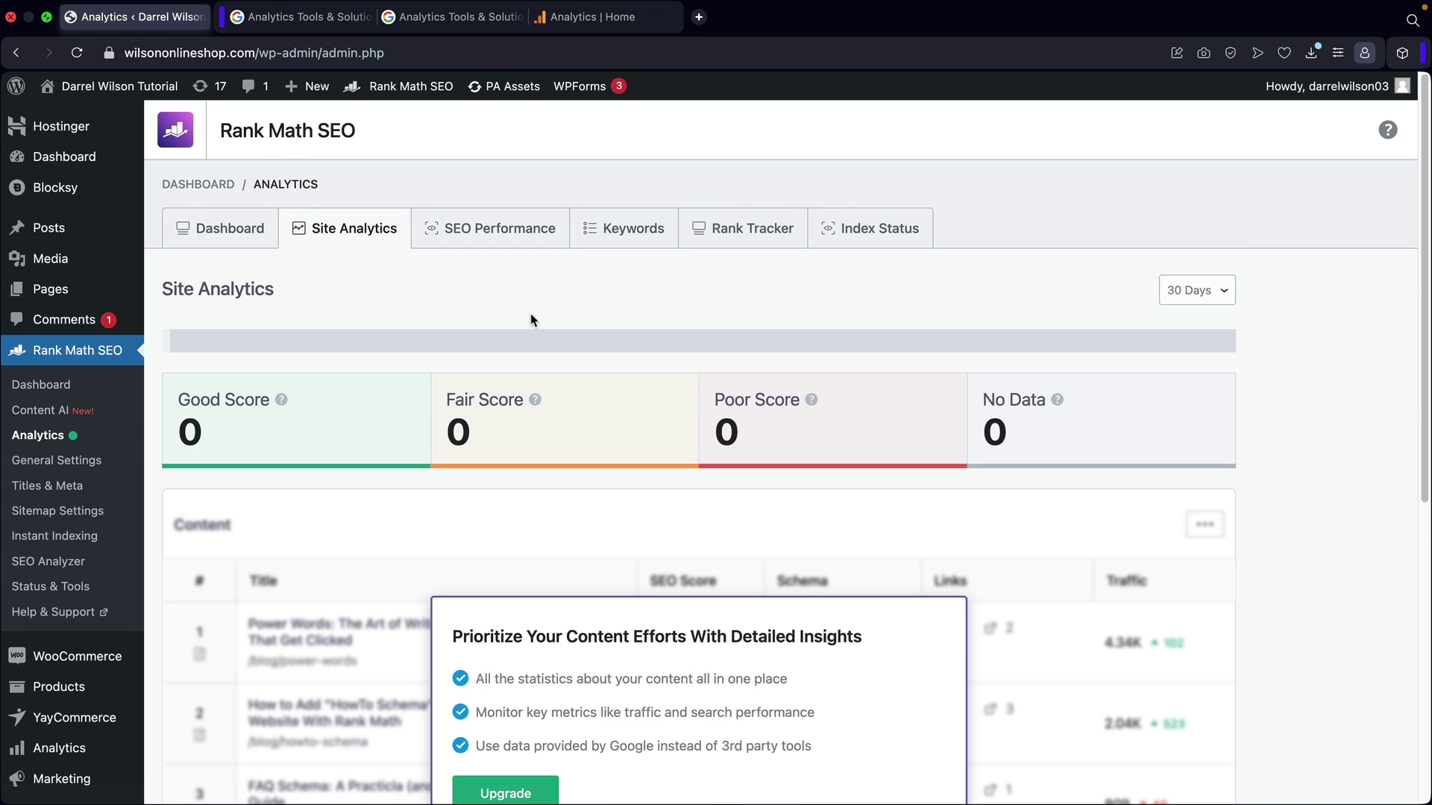
# Review the Rank Math analytics reports: SEO Performance, Keywords, Rank Tracker, Index Status, Site Analytics and the overview dashboard.
pyautogui.click(510, 233)
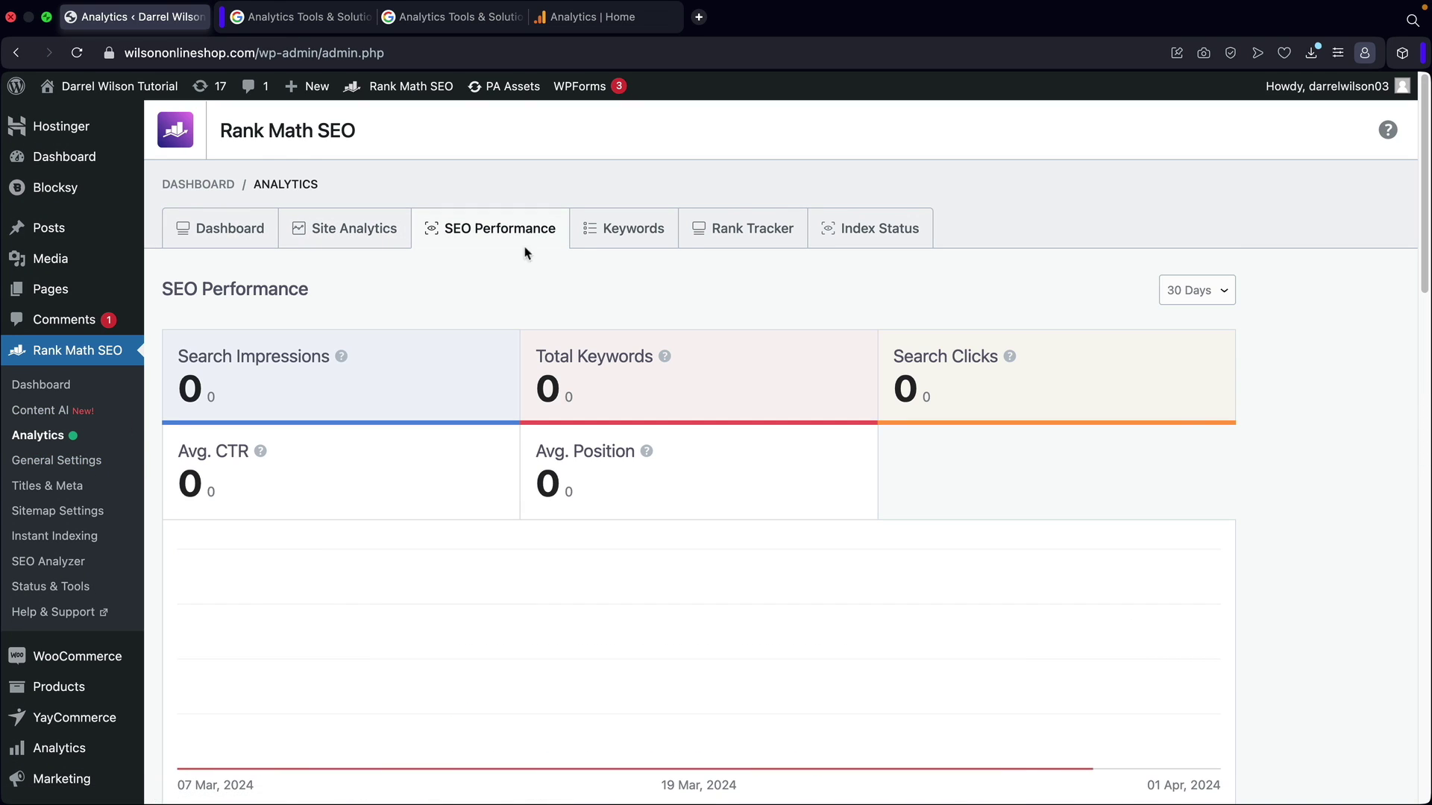
pyautogui.click(637, 228)
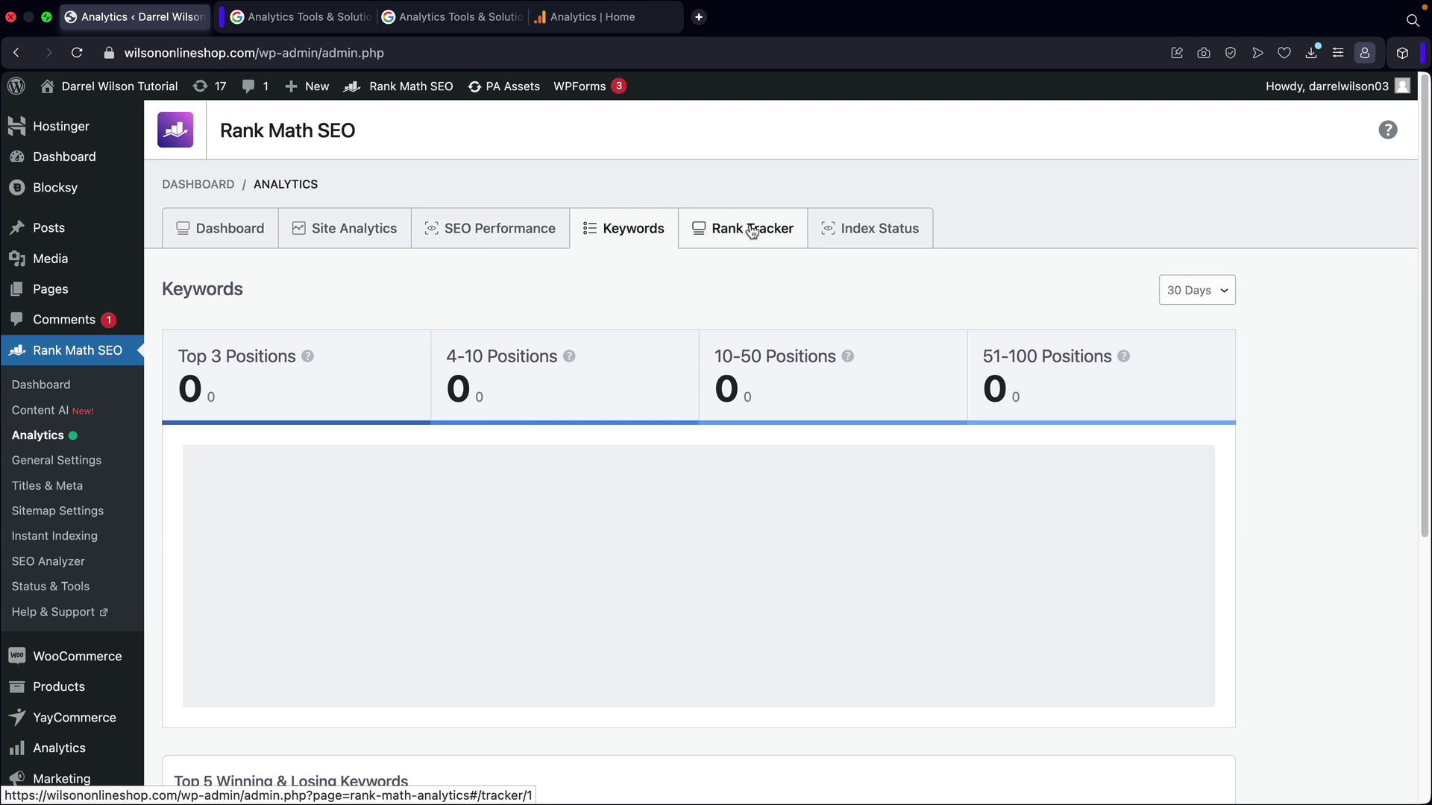
pyautogui.click(752, 232)
pyautogui.click(841, 230)
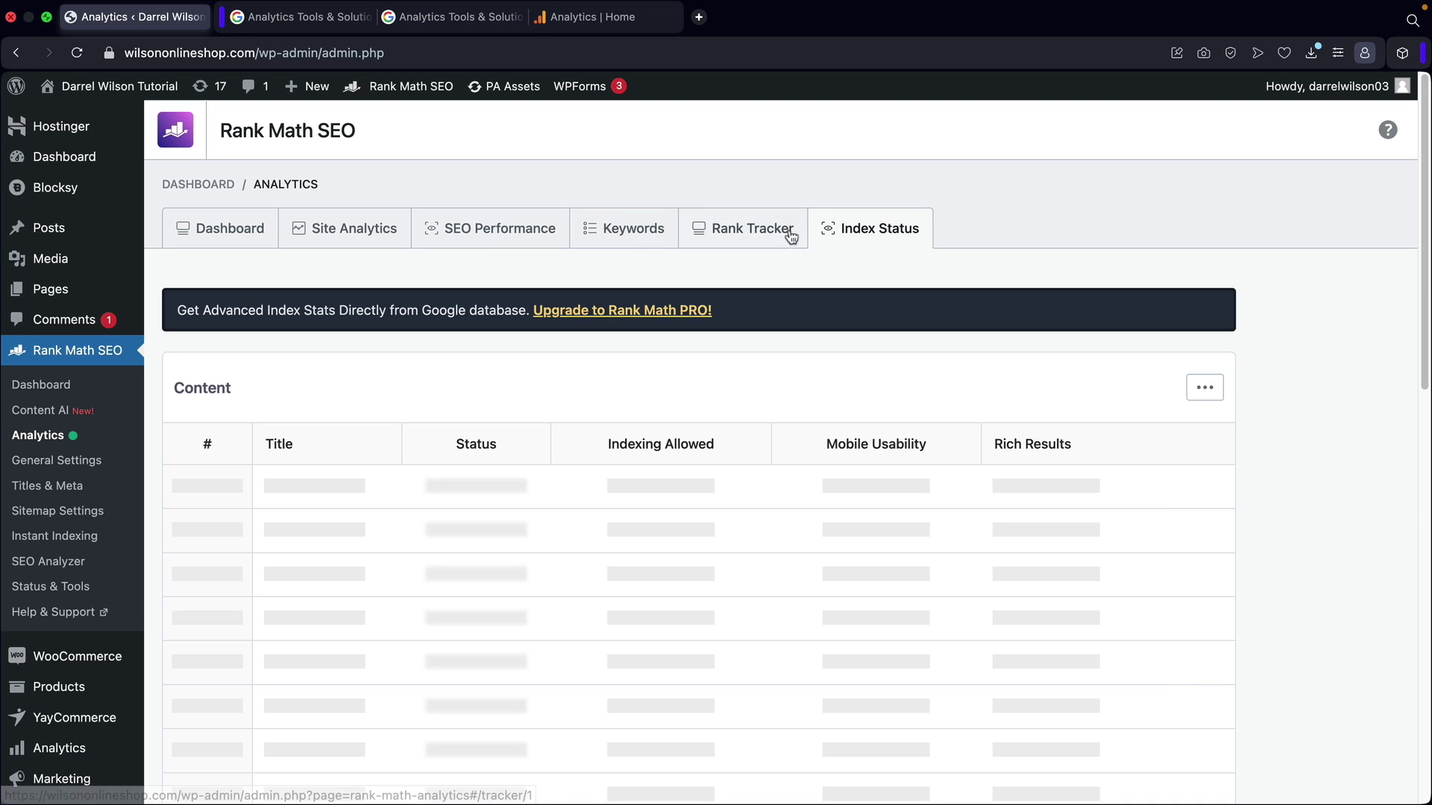
pyautogui.click(736, 230)
pyautogui.click(625, 231)
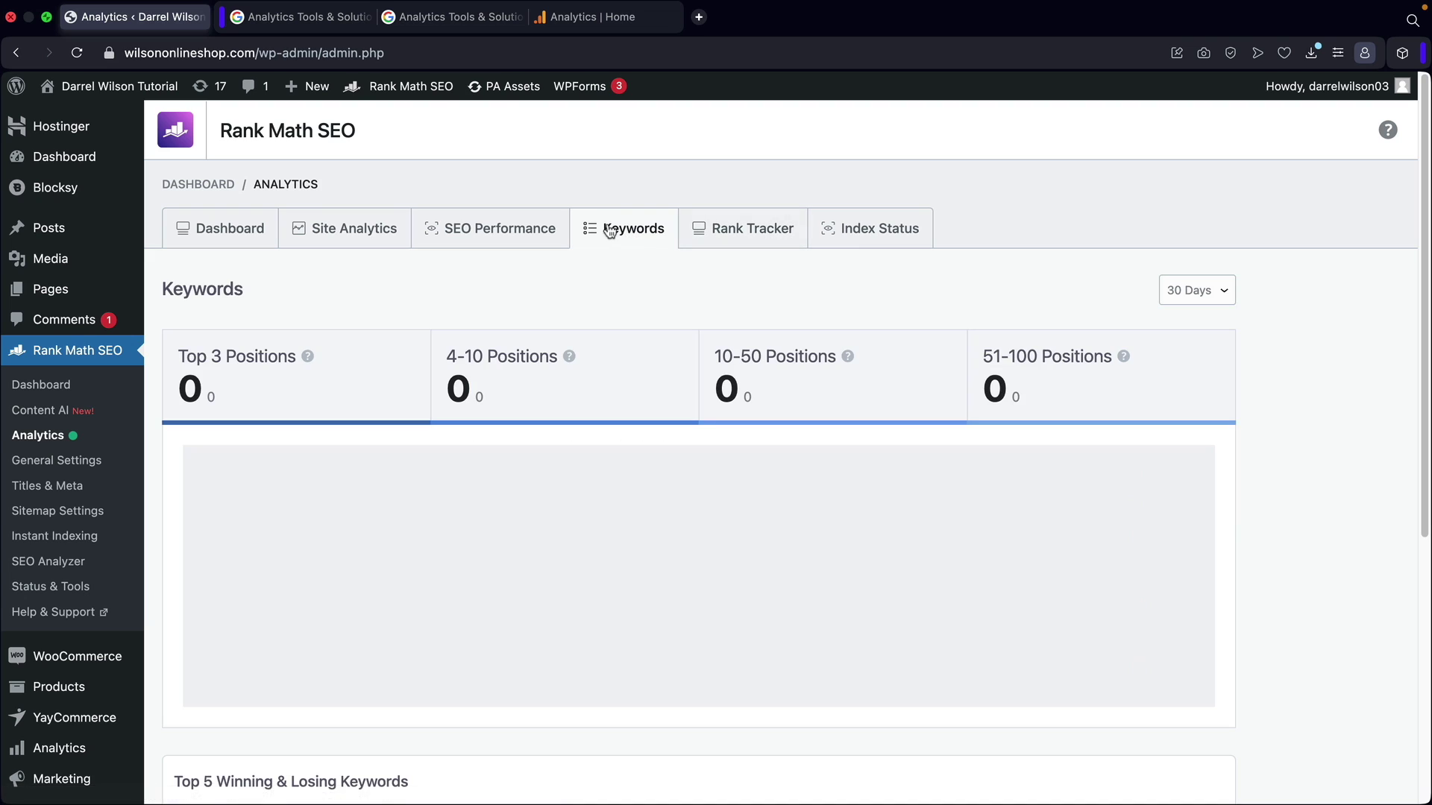
pyautogui.click(499, 230)
pyautogui.click(353, 231)
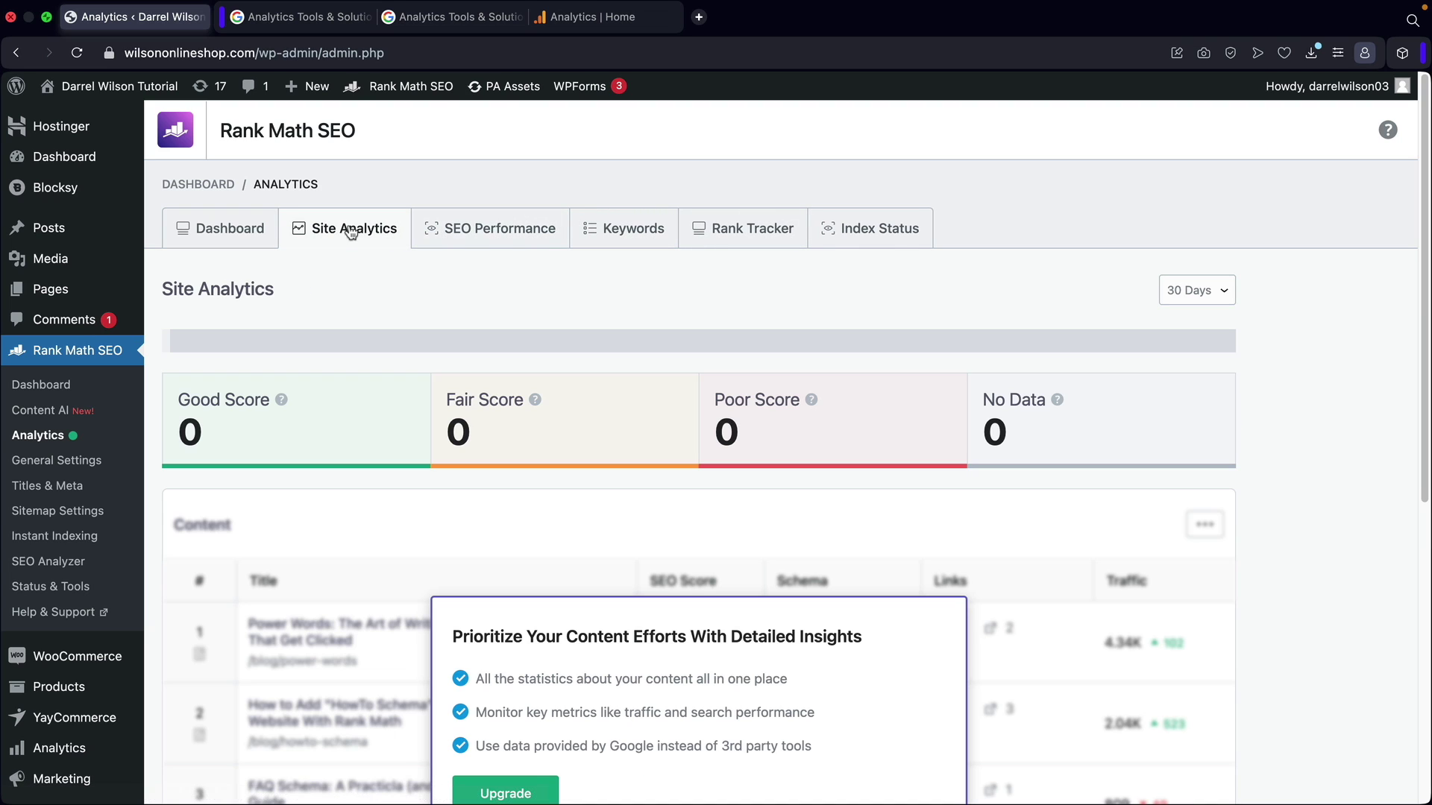
pyautogui.click(223, 228)
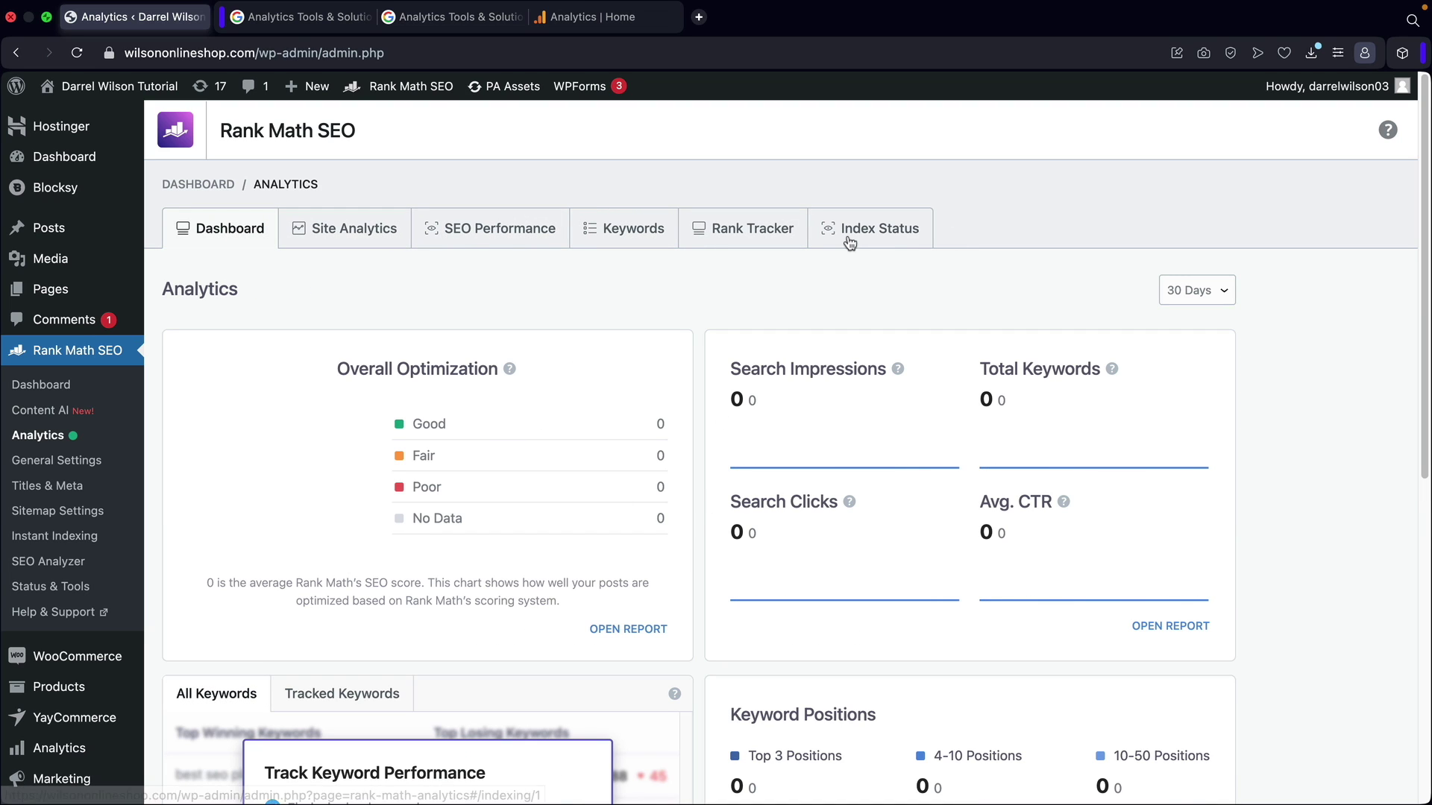
pyautogui.click(854, 240)
pyautogui.click(736, 232)
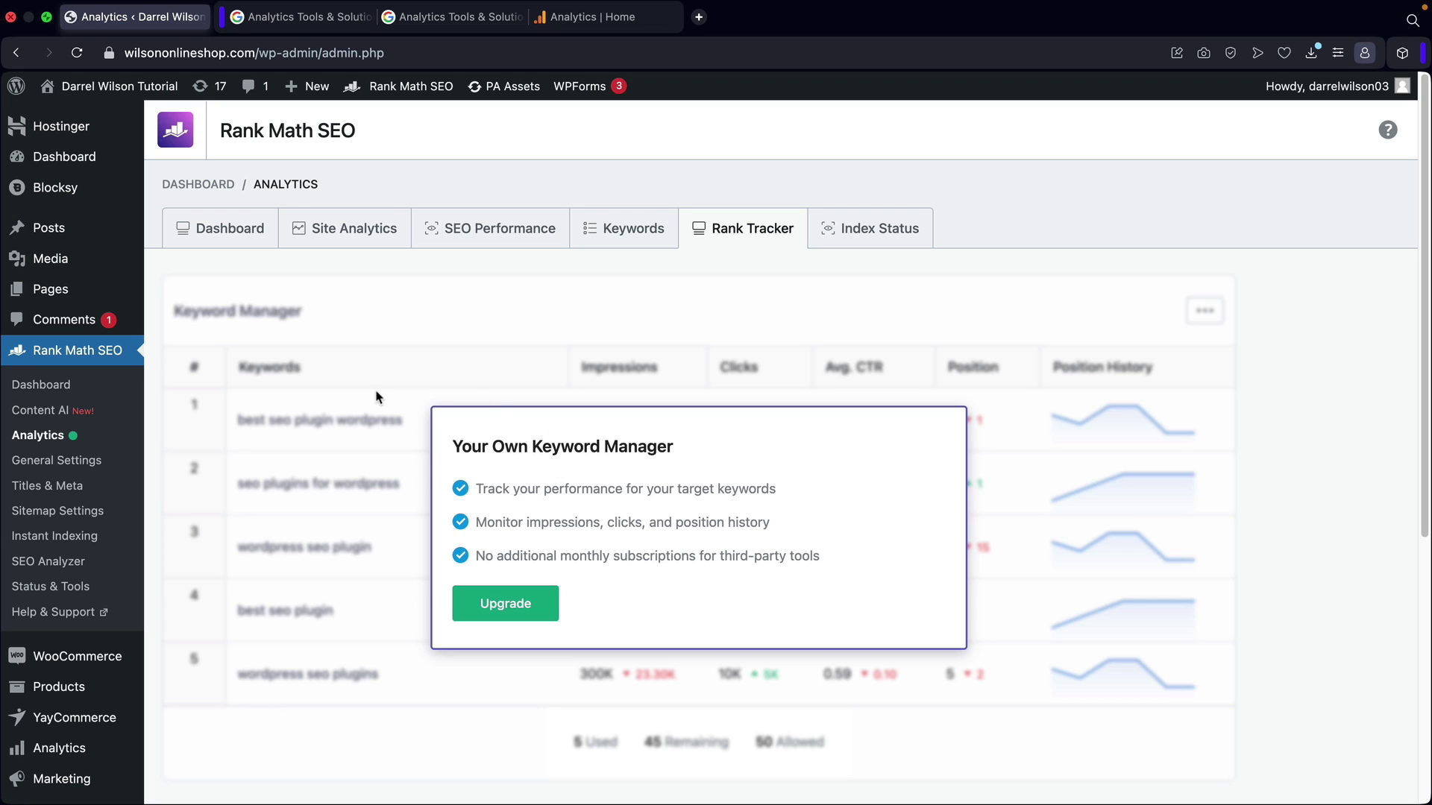
# Run the Rank Math SEO Analyzer on wilsononlineshop.com and view the overall score summary.
pyautogui.click(56, 566)
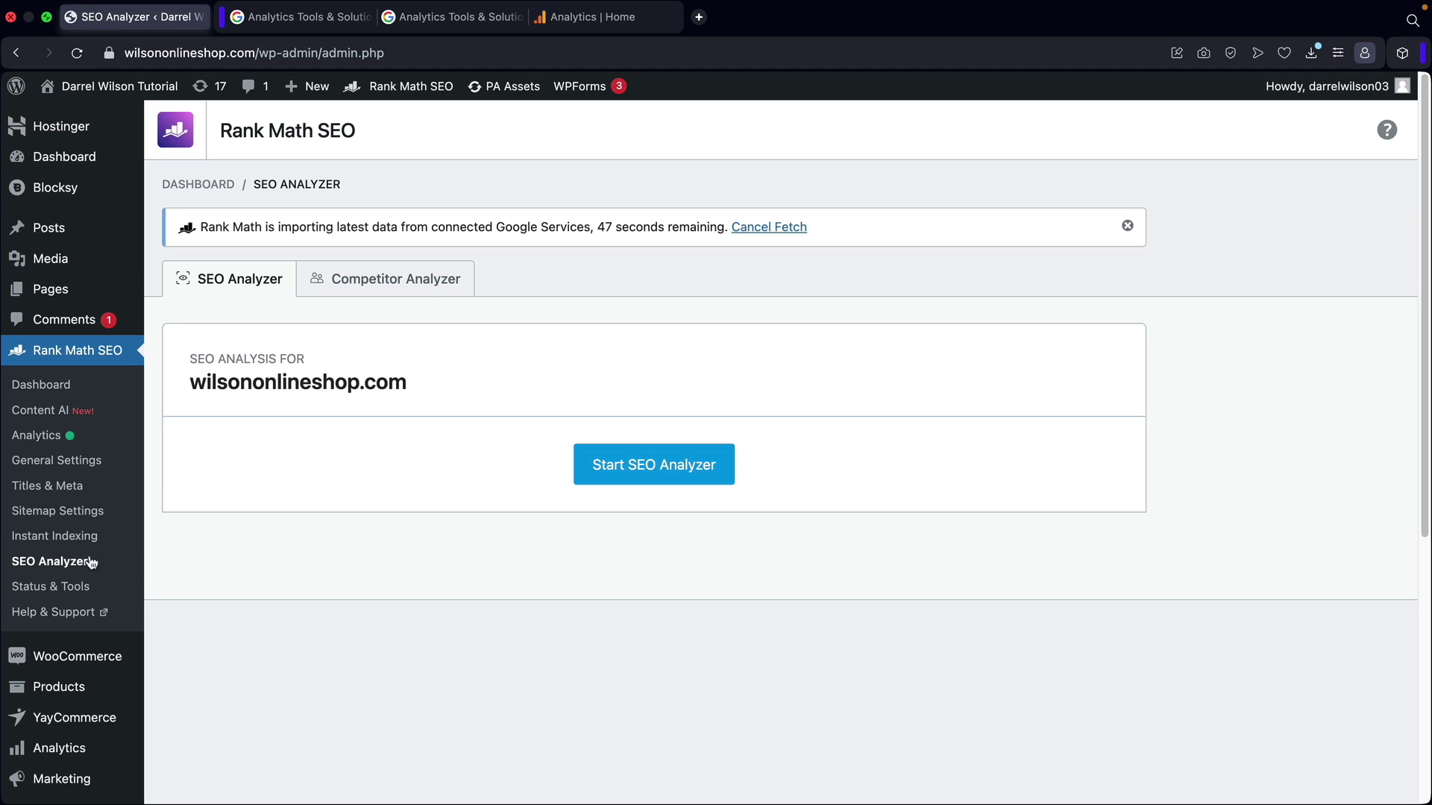
pyautogui.click(638, 477)
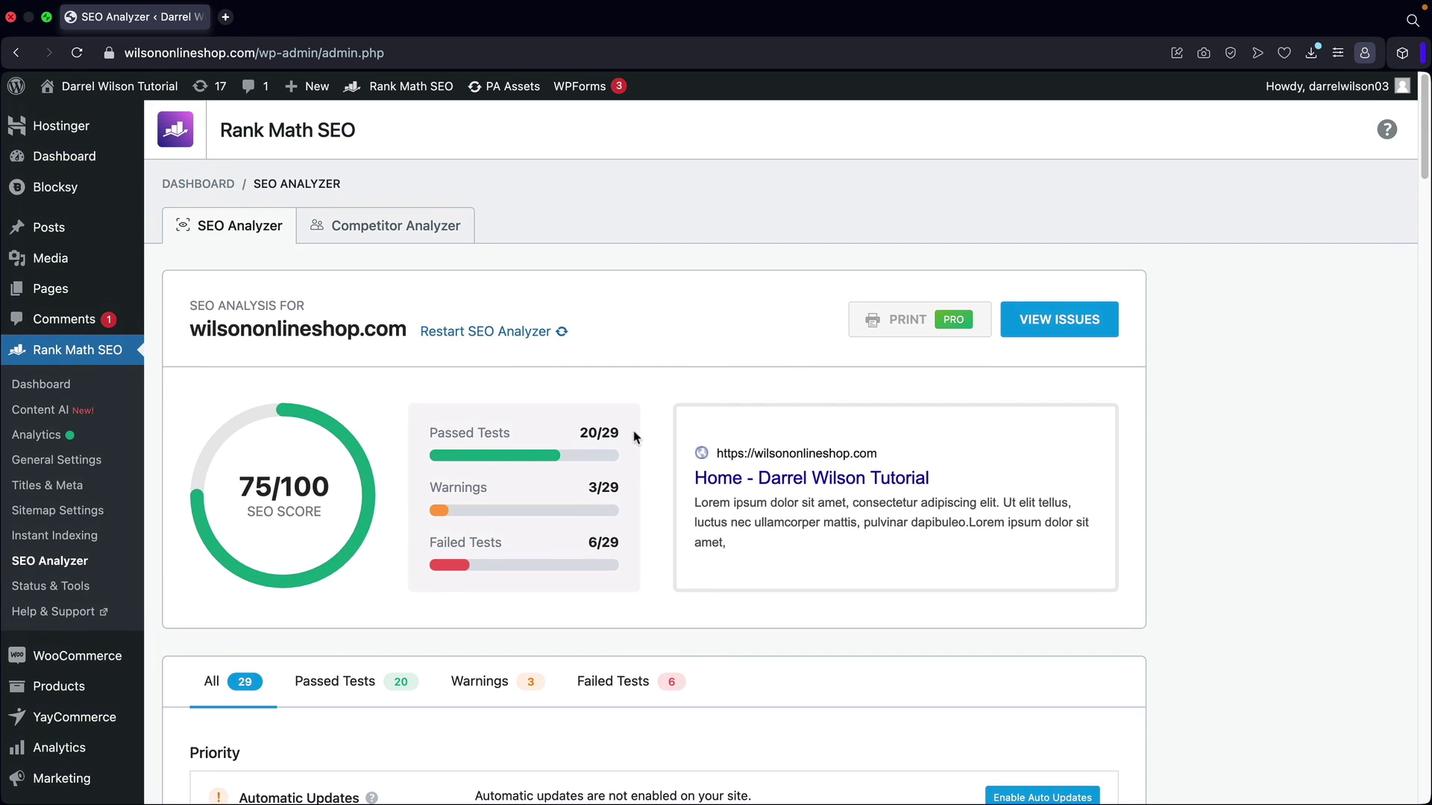
pyautogui.scroll(-1, 596, 457)
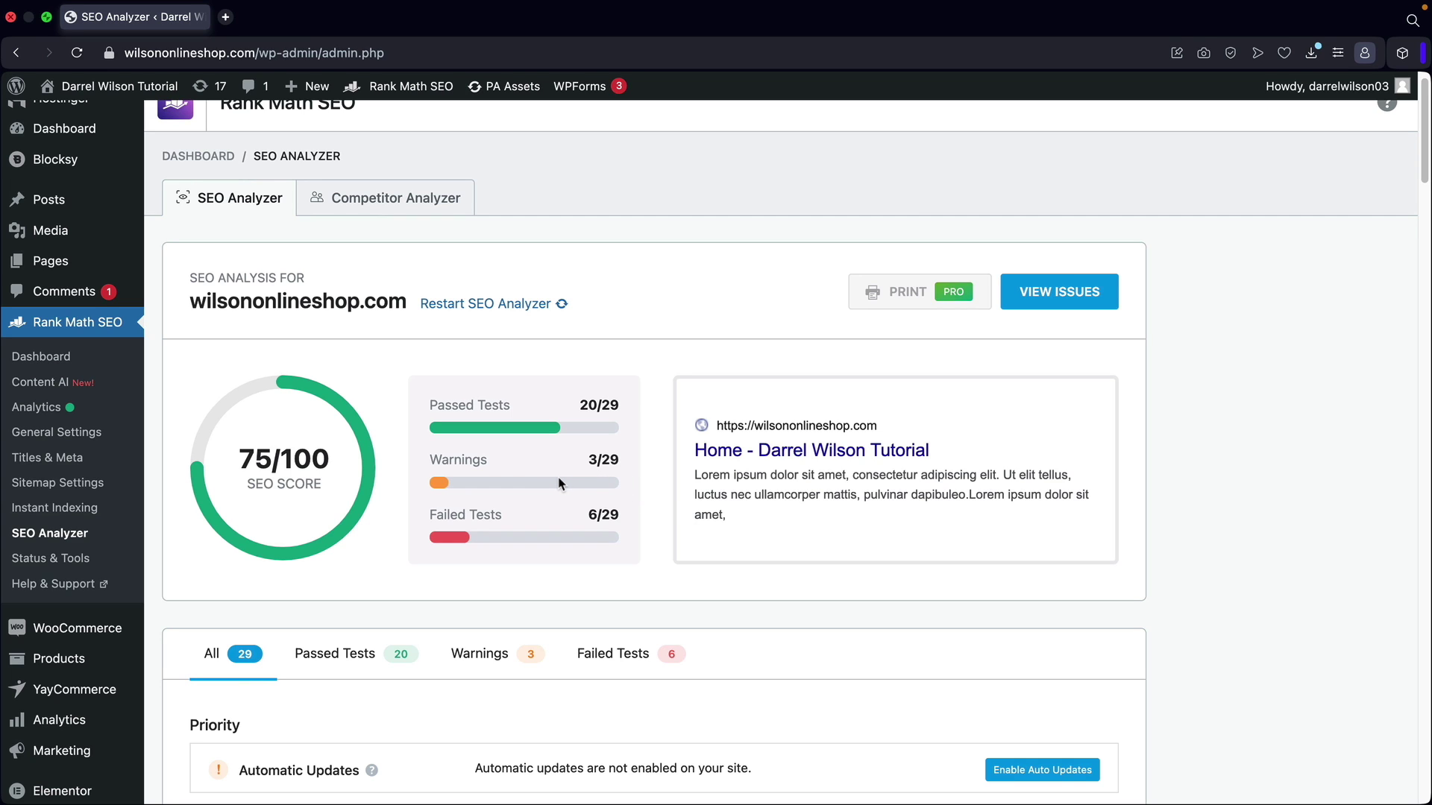
pyautogui.scroll(-5, 560, 481)
# Check the analyzer results by category: passed tests, warnings and failed tests.
pyautogui.click(375, 464)
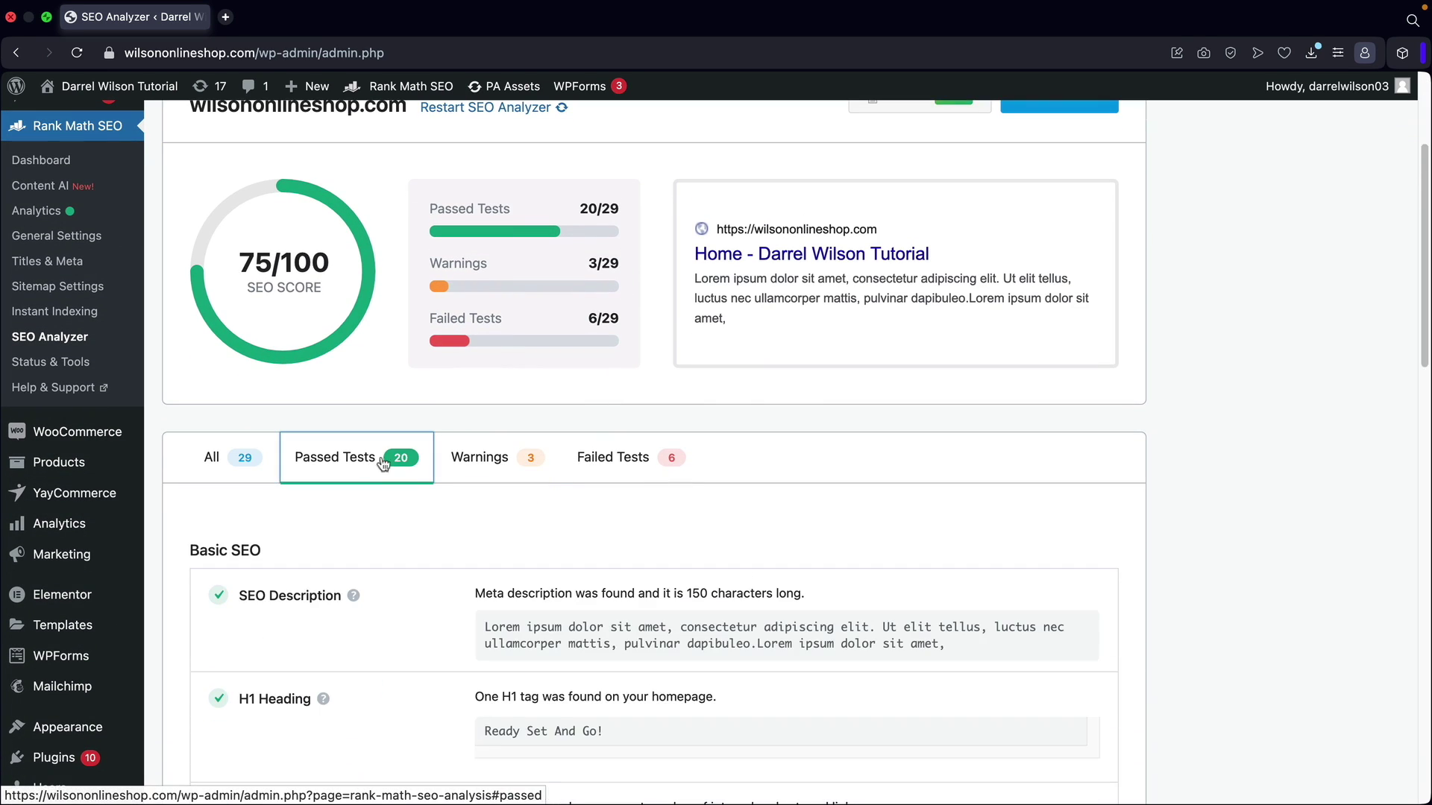
pyautogui.click(493, 463)
pyautogui.scroll(-3, 480, 563)
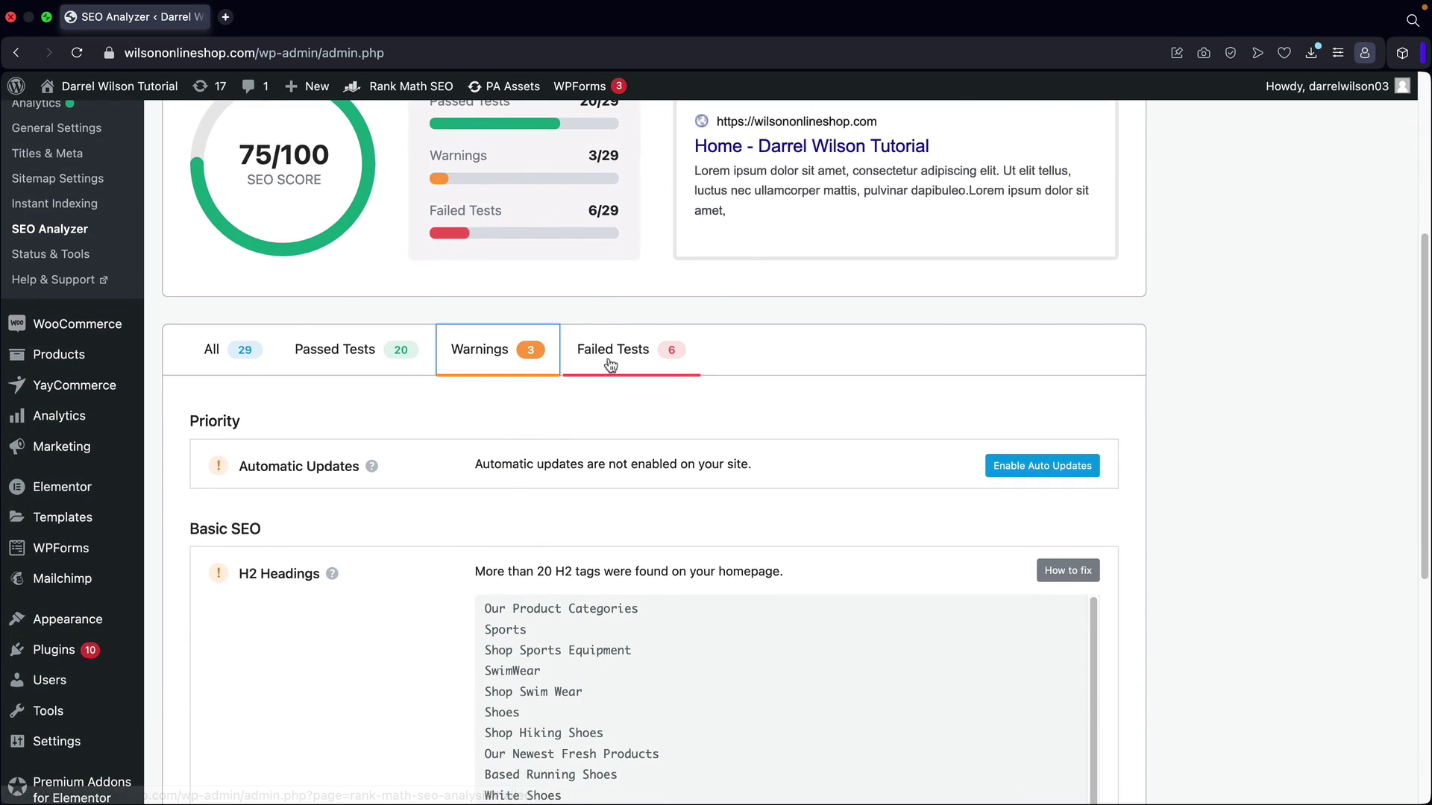
pyautogui.click(610, 369)
# Examine the failed tests, including image ALT attributes, keywords in title and description, focus keywords and performance items.
pyautogui.scroll(-4, 451, 537)
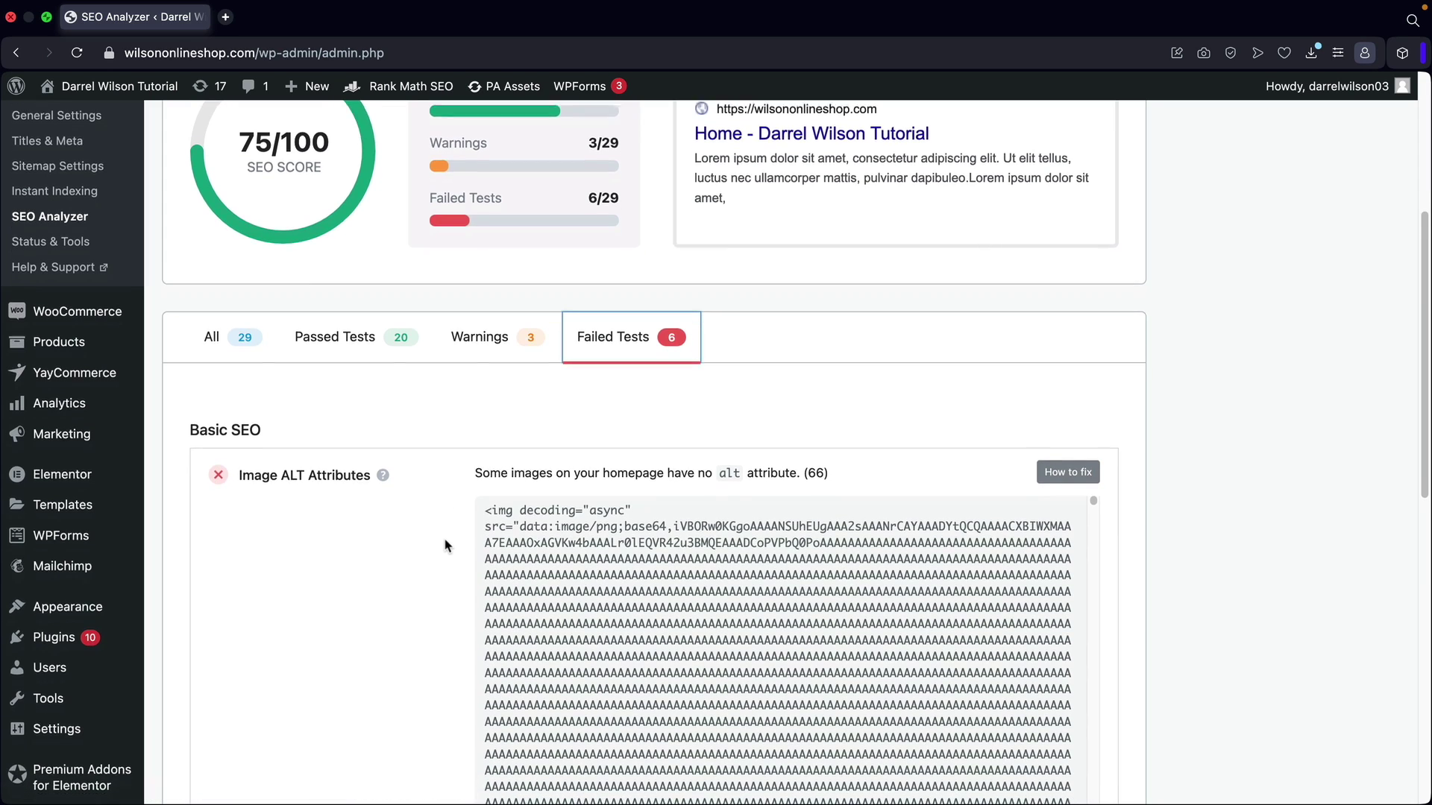
pyautogui.moveTo(263, 329); pyautogui.dragTo(357, 374)
pyautogui.click(357, 375)
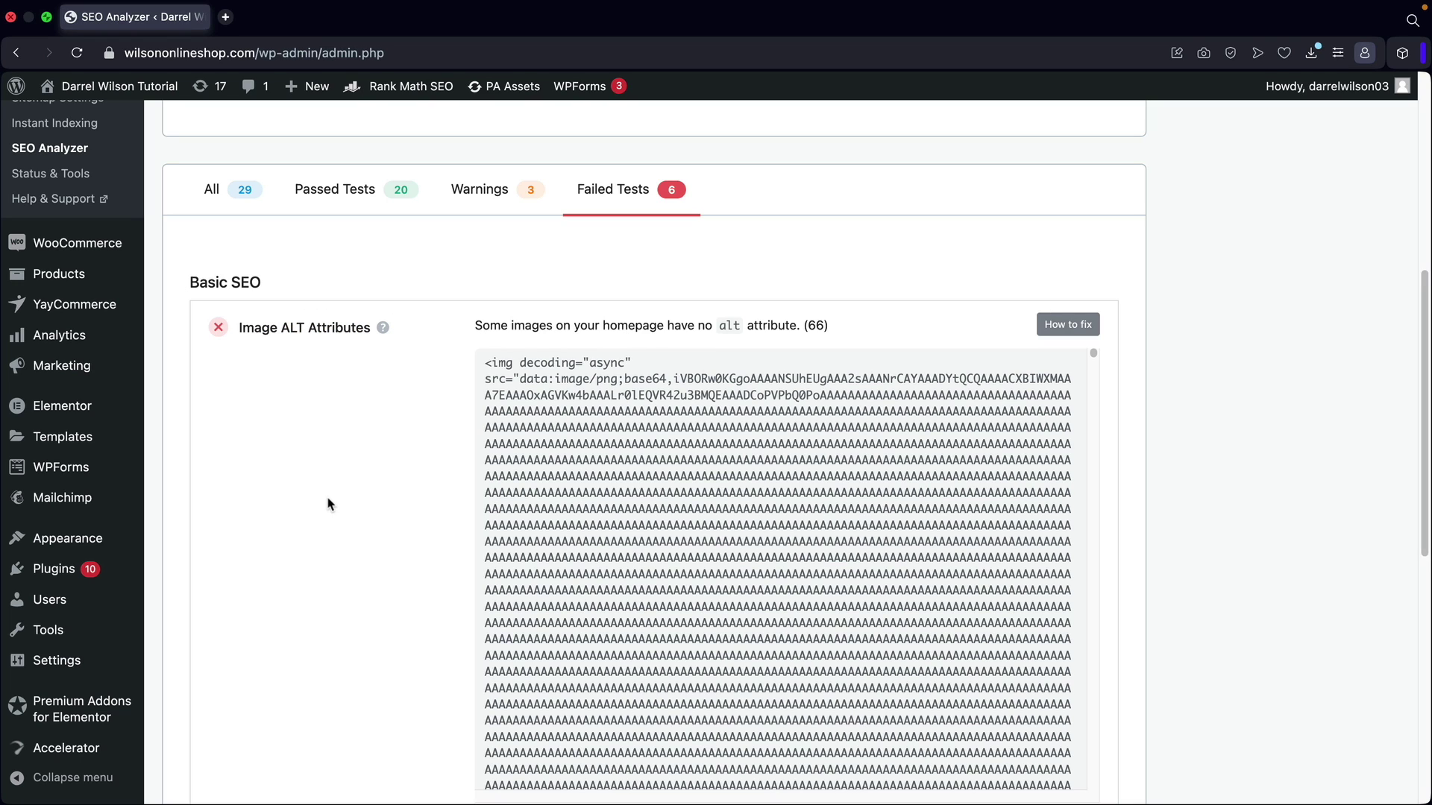
pyautogui.scroll(-5, 336, 495)
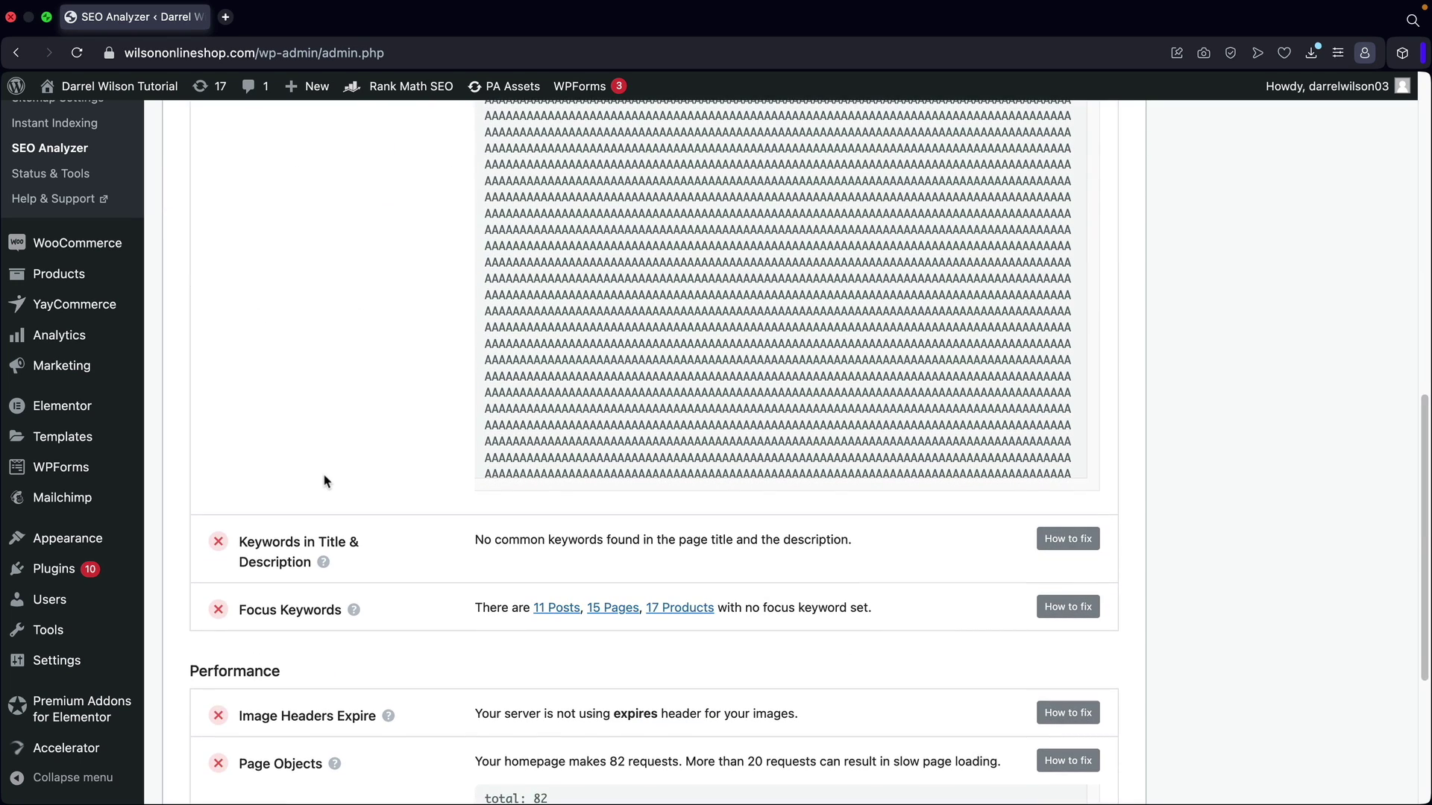
pyautogui.scroll(-3, 325, 481)
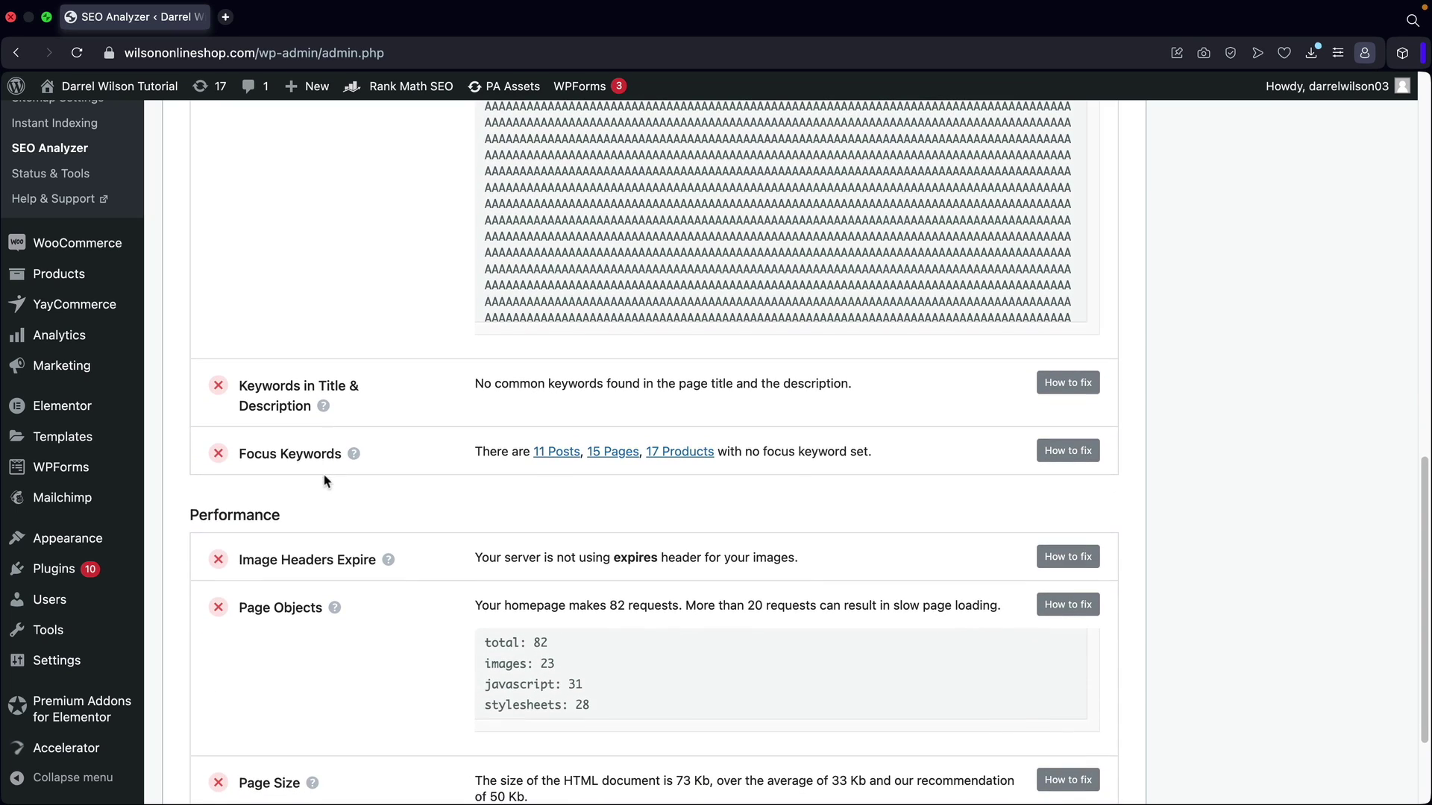
pyautogui.moveTo(267, 385); pyautogui.dragTo(345, 457)
pyautogui.click(433, 408)
pyautogui.moveTo(789, 383); pyautogui.dragTo(852, 383)
pyautogui.scroll(-3, 417, 481)
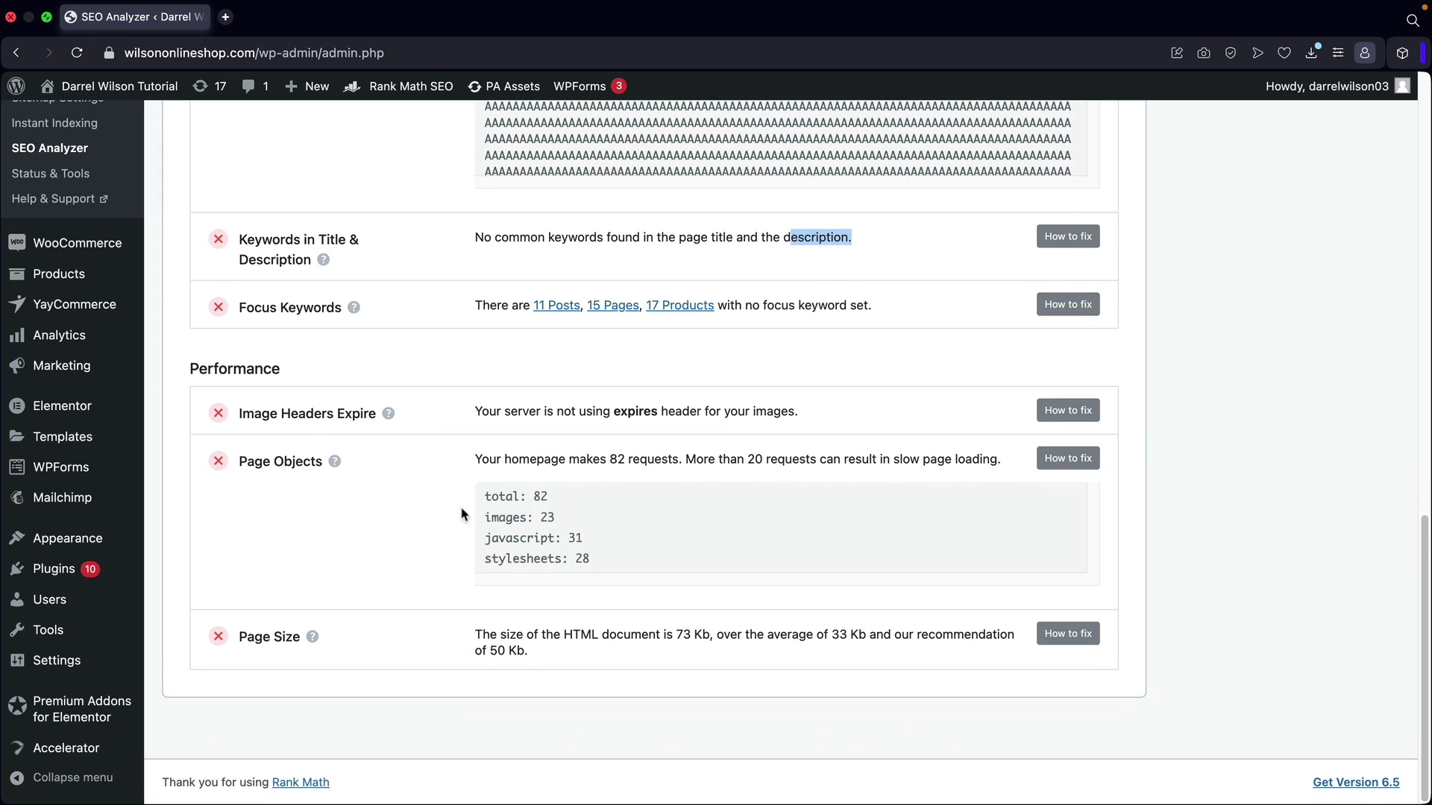
pyautogui.scroll(10, 435, 527)
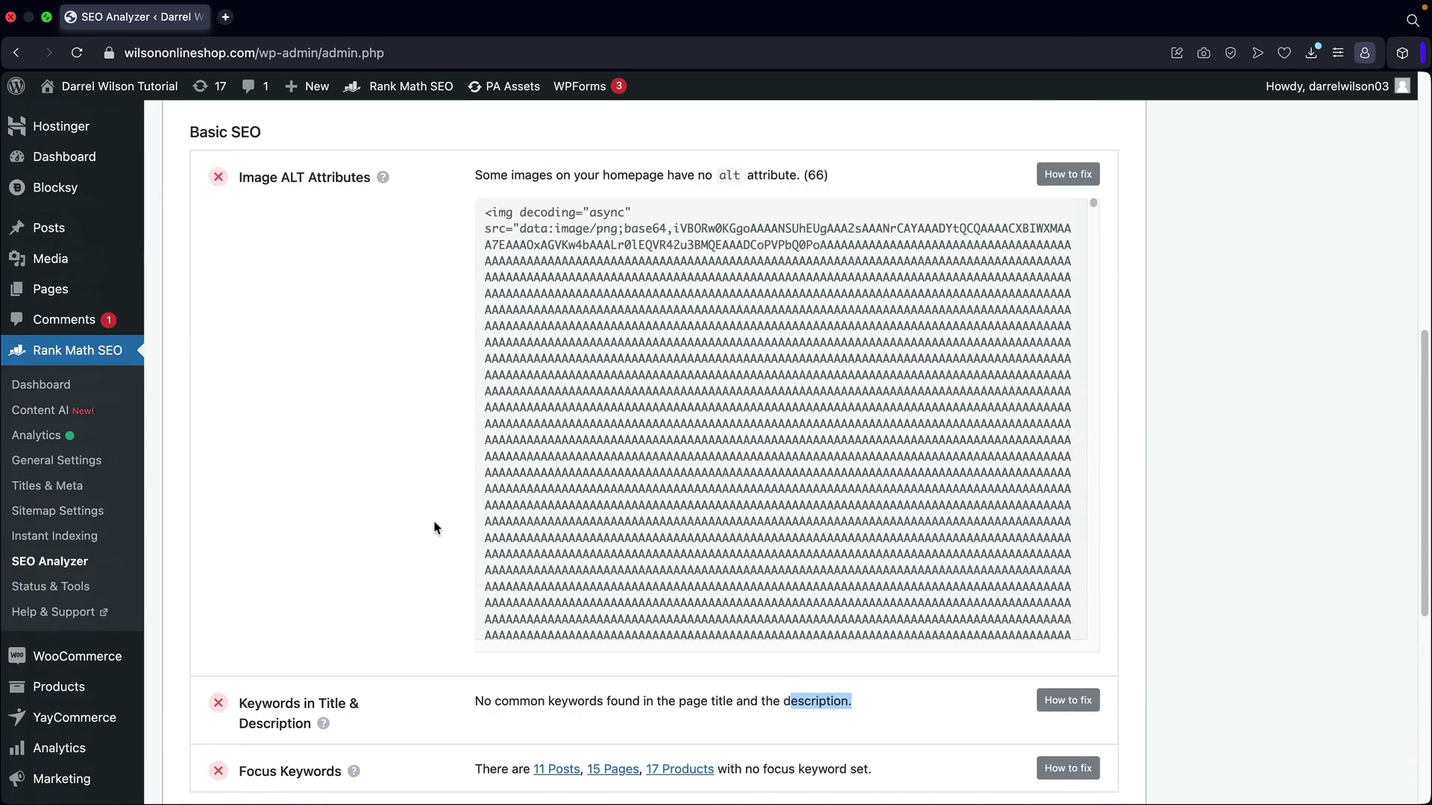
pyautogui.moveTo(410, 355); pyautogui.dragTo(240, 357)
pyautogui.click(289, 384)
pyautogui.scroll(7, 366, 412)
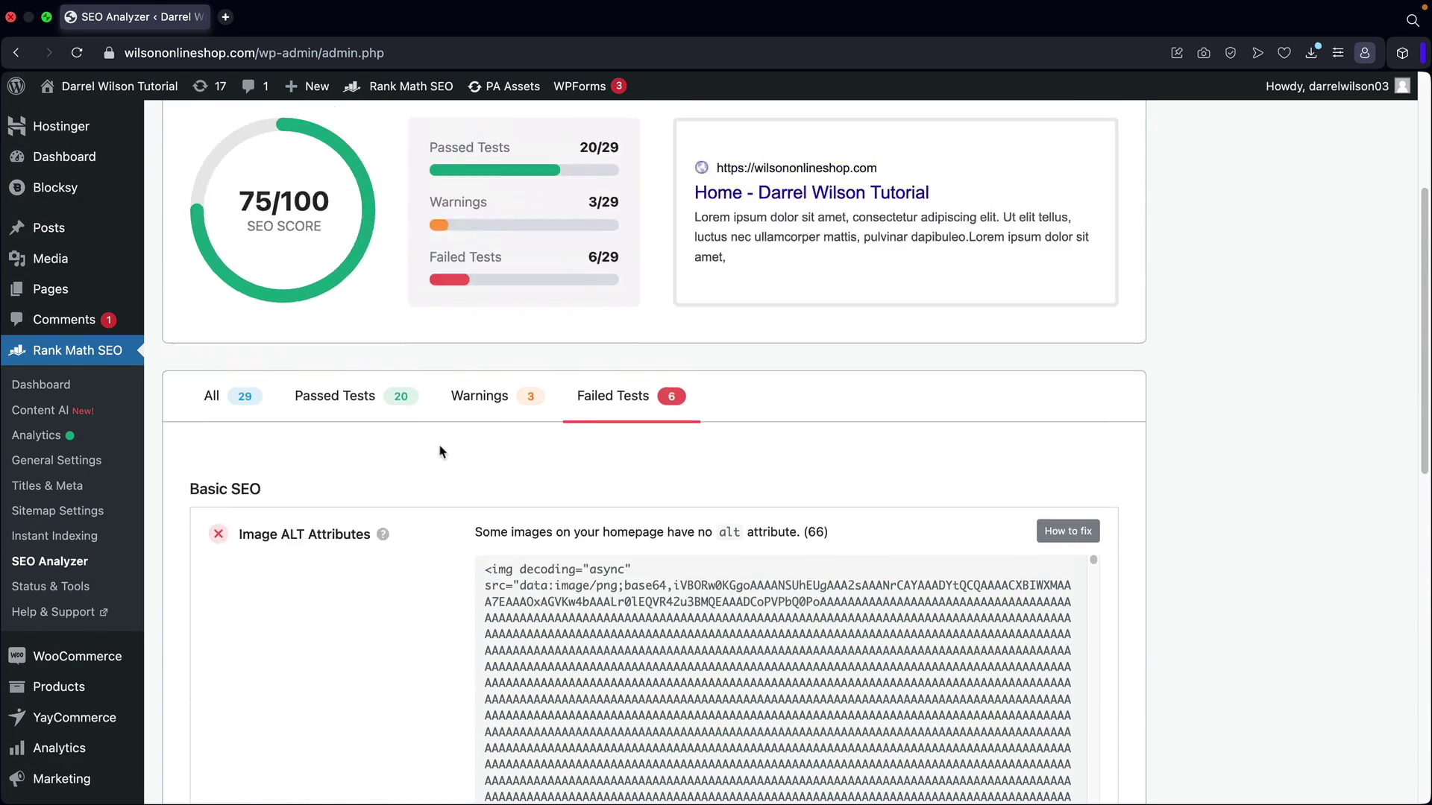
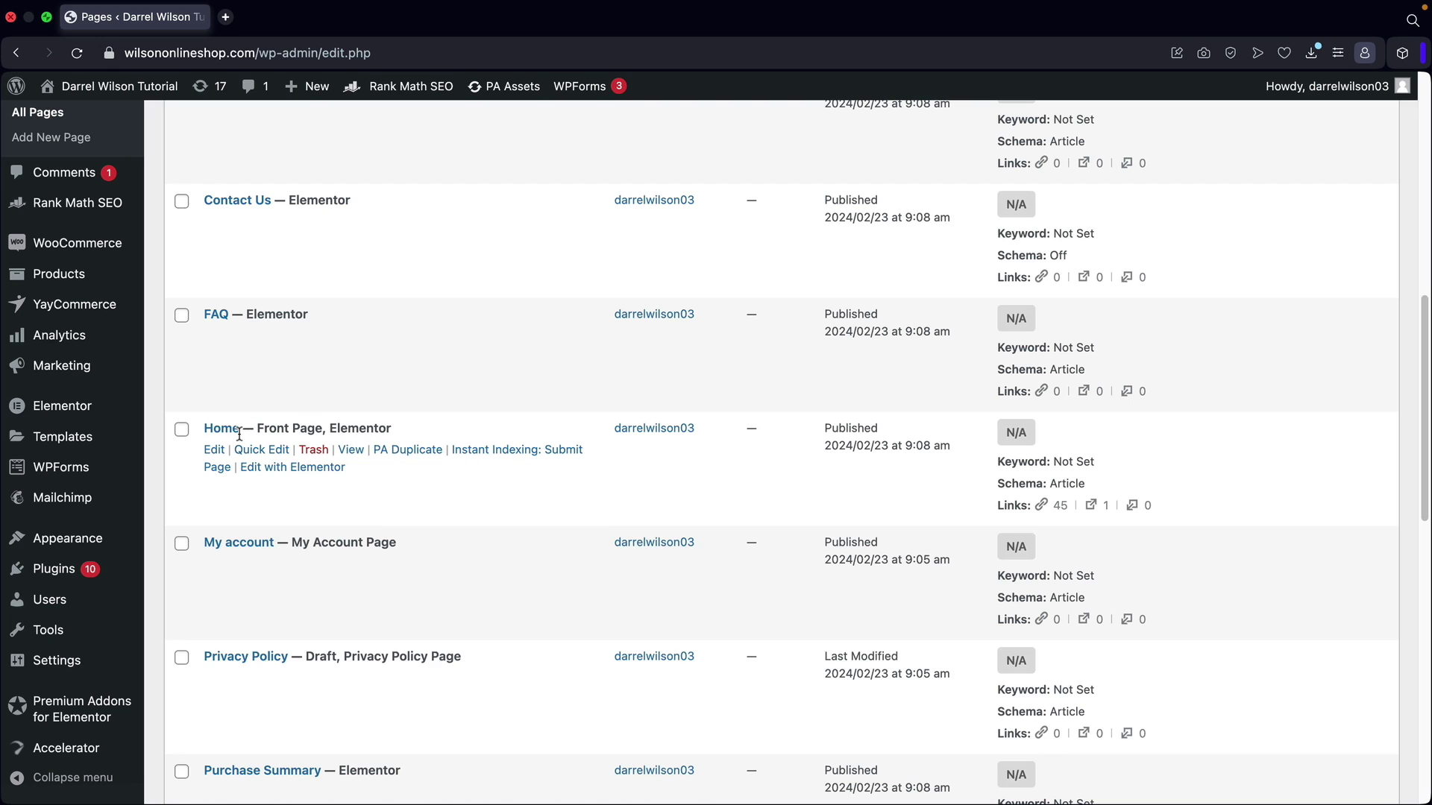
# Open the Home page for editing and bring up Rank Math's snippet editor for it.
pyautogui.click(214, 449)
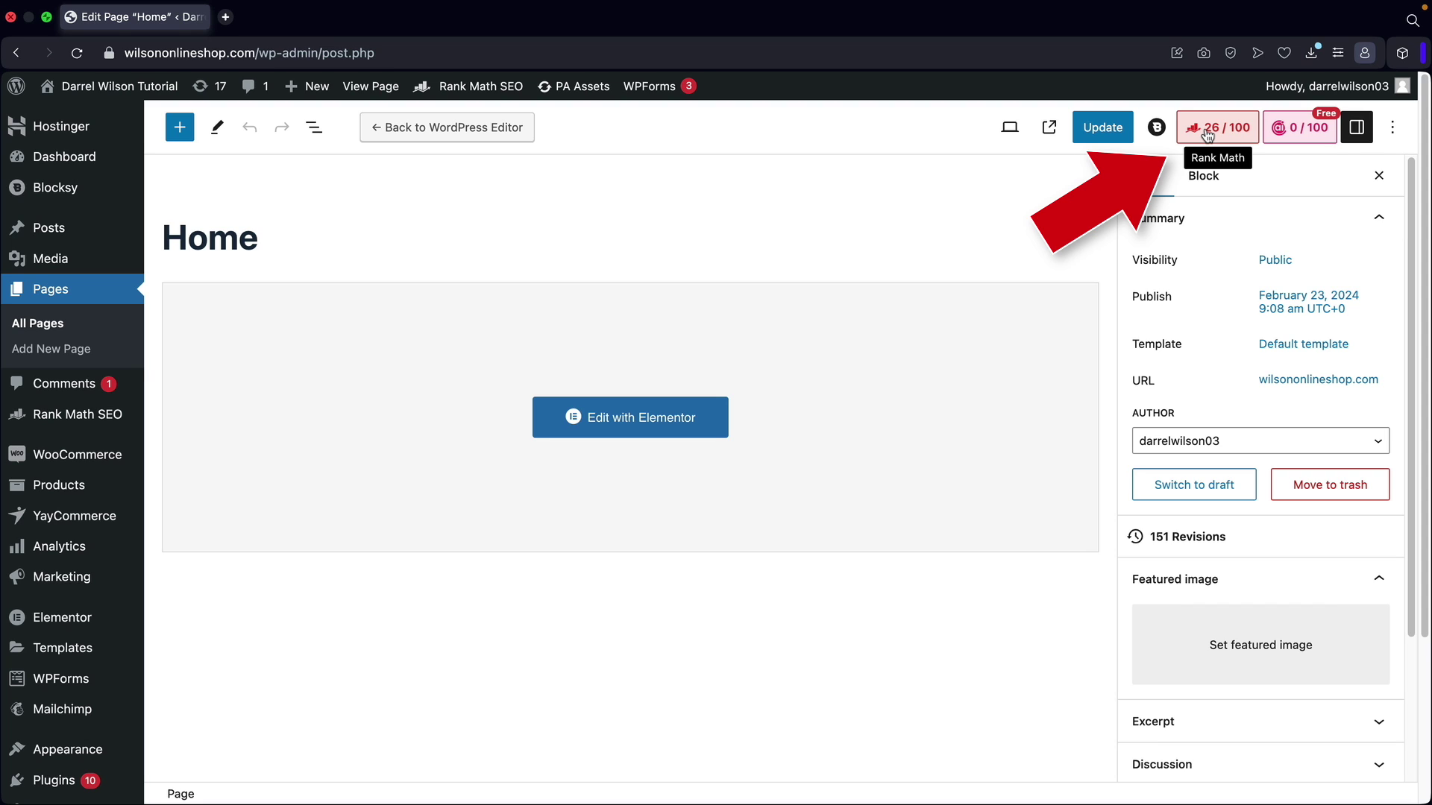
pyautogui.click(1208, 134)
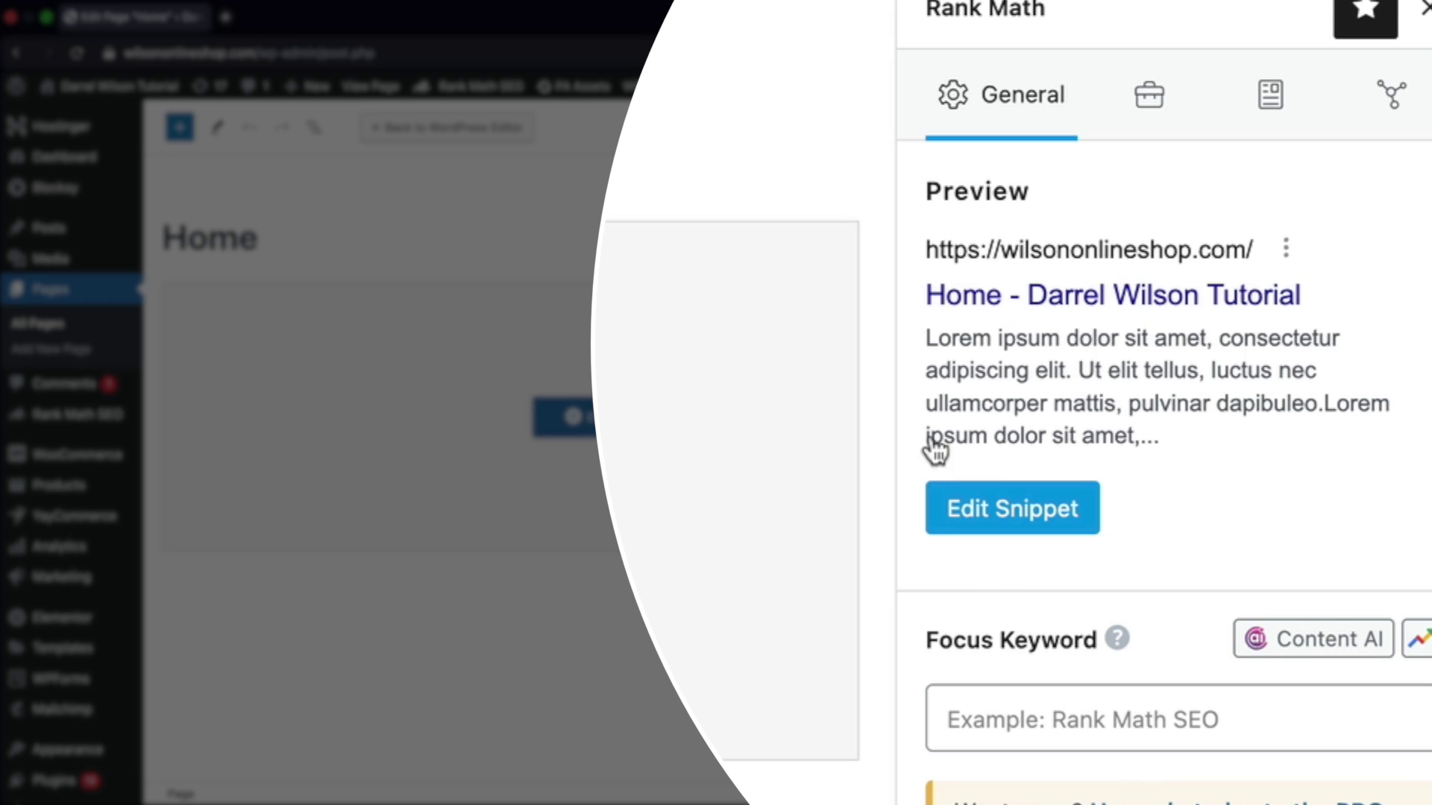
pyautogui.click(1010, 520)
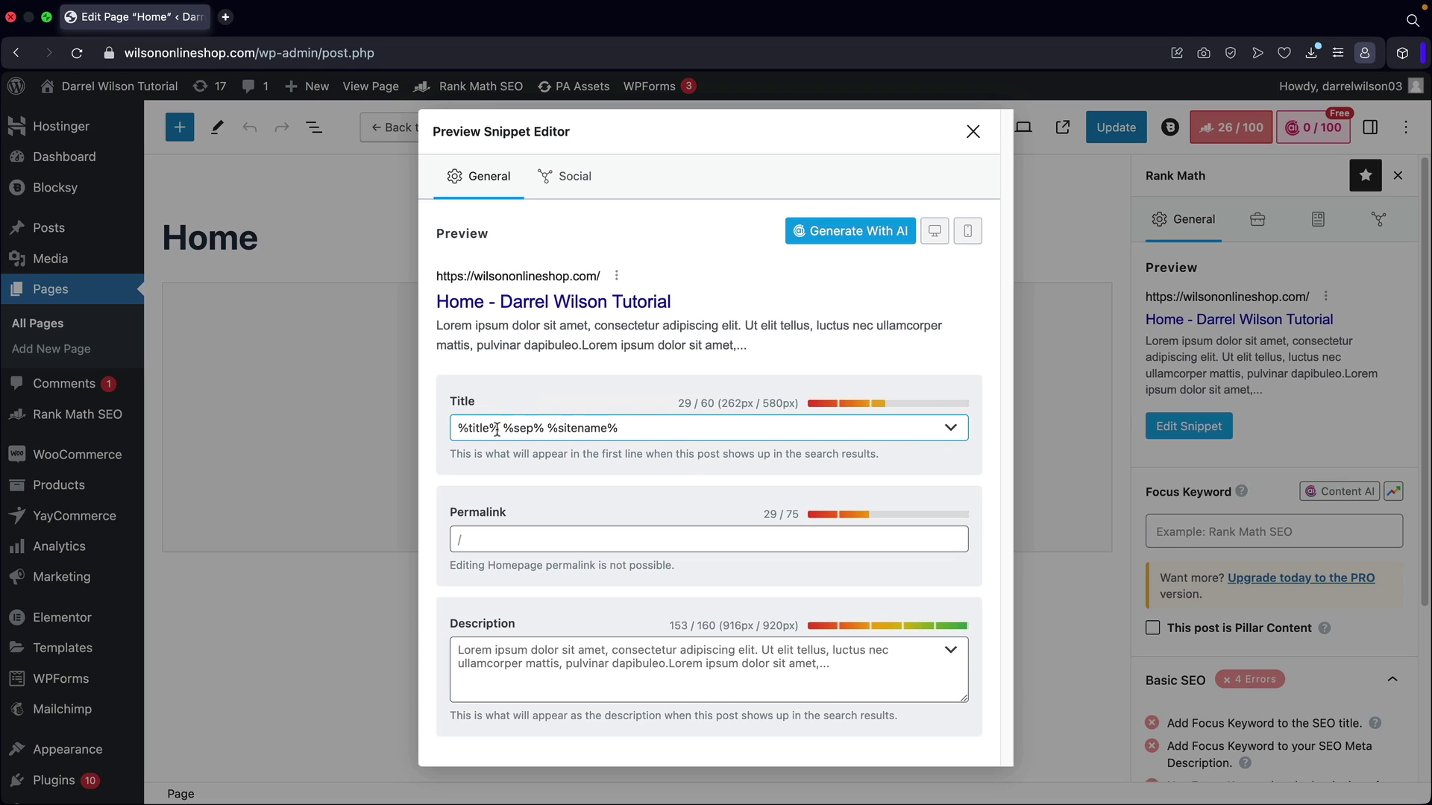
# Examine the title, separator and site name variables in the Home page snippet's title.
pyautogui.moveTo(497, 431); pyautogui.dragTo(636, 429)
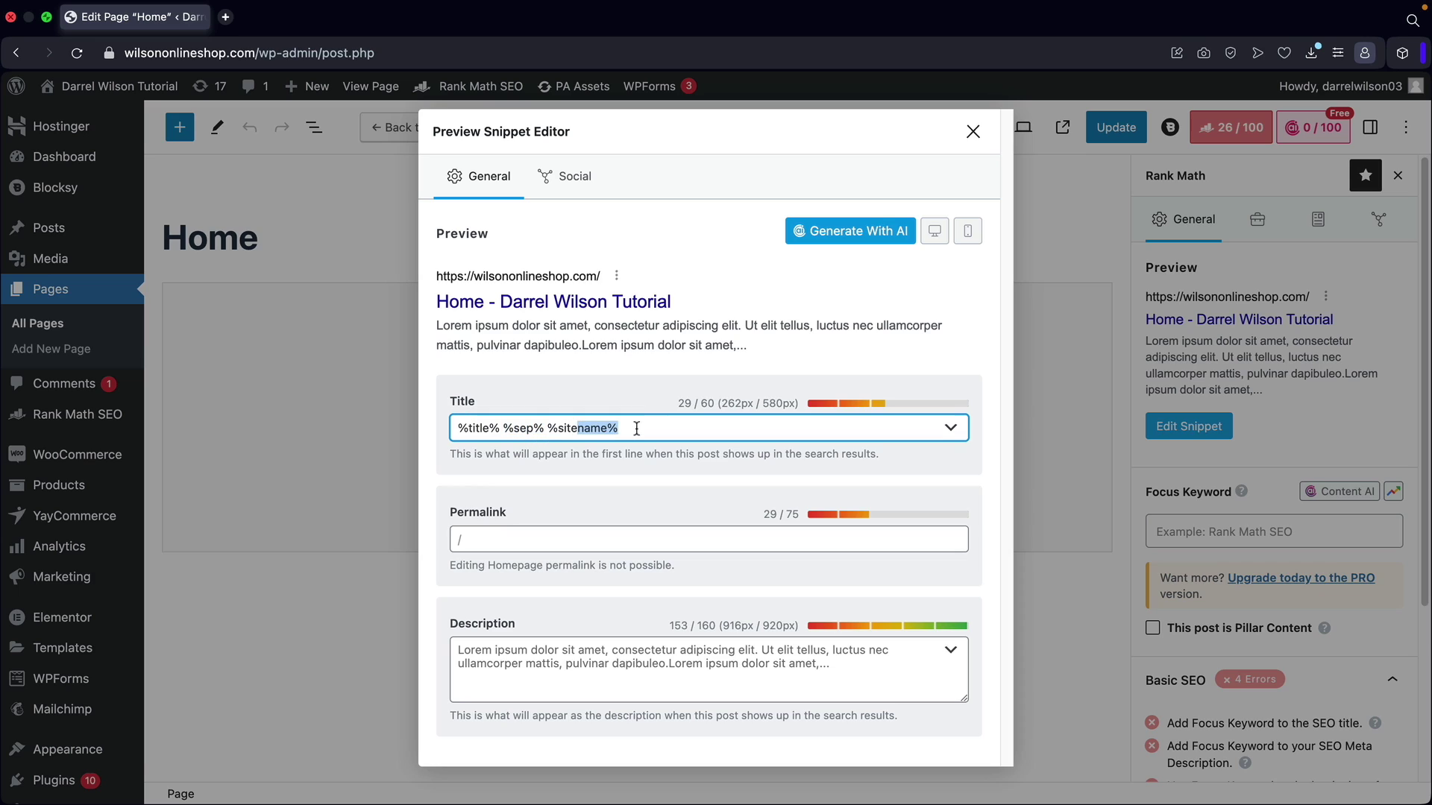
pyautogui.click(636, 429)
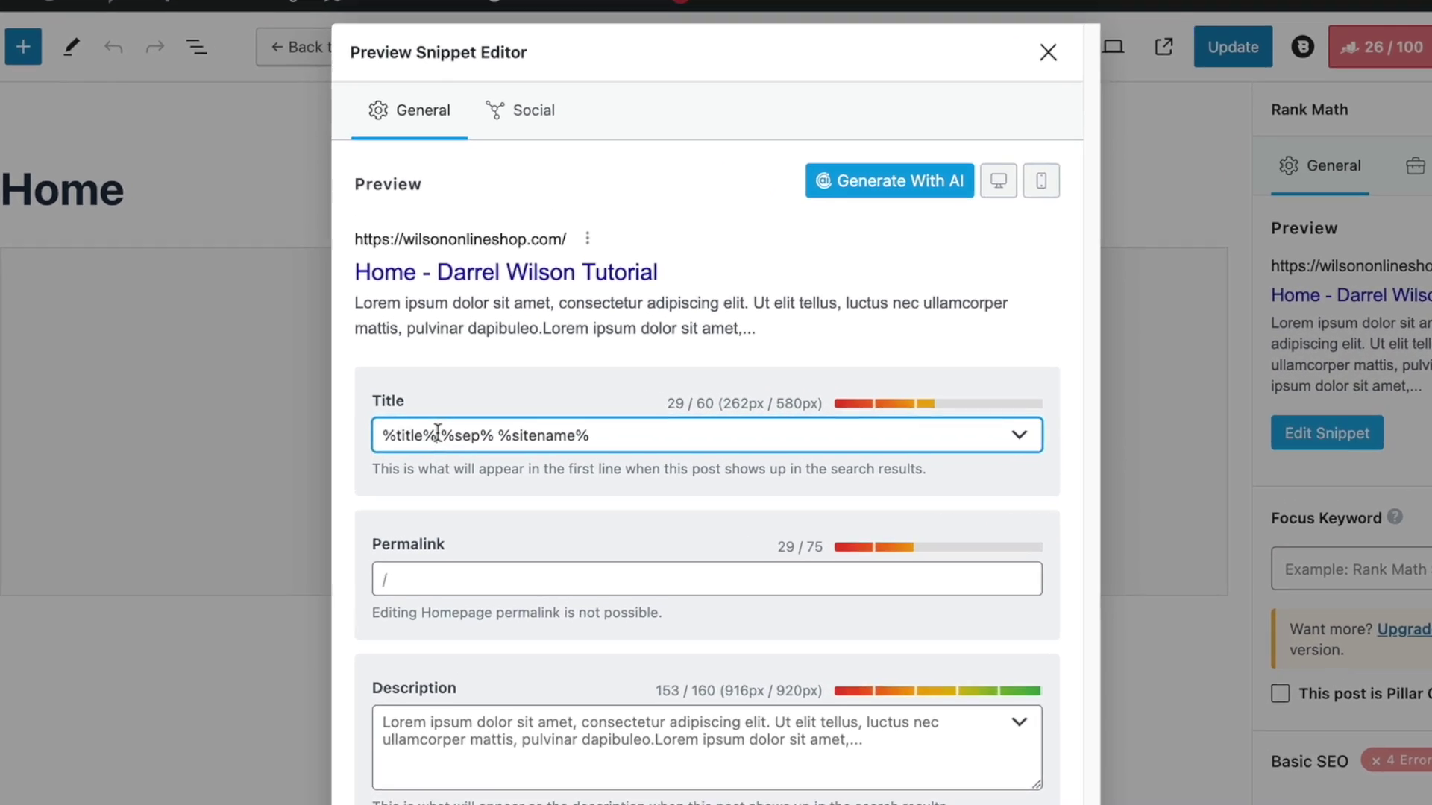
pyautogui.doubleClick(458, 428)
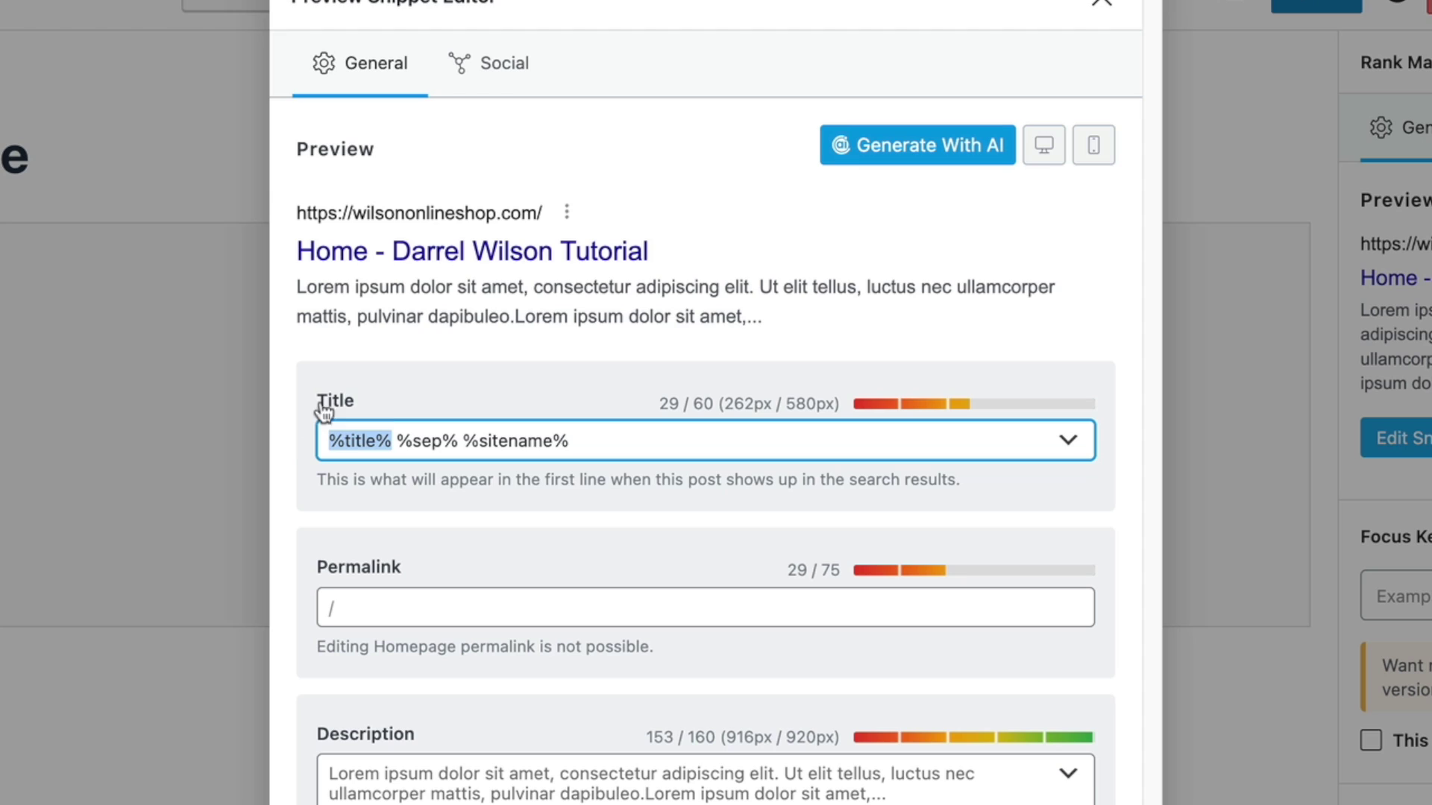
pyautogui.moveTo(395, 440); pyautogui.dragTo(457, 442)
pyautogui.moveTo(595, 441); pyautogui.dragTo(486, 440)
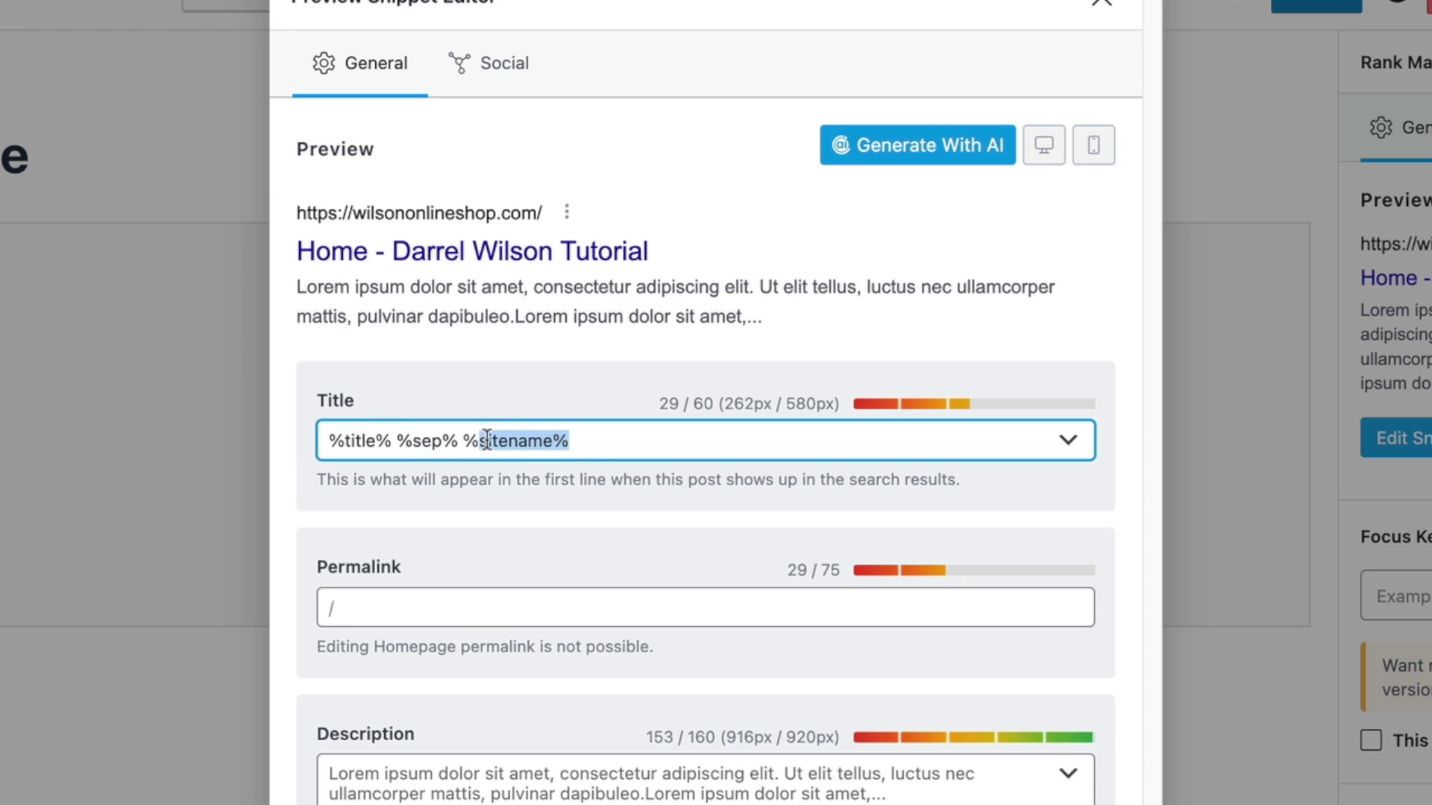
pyautogui.tripleClick(638, 441)
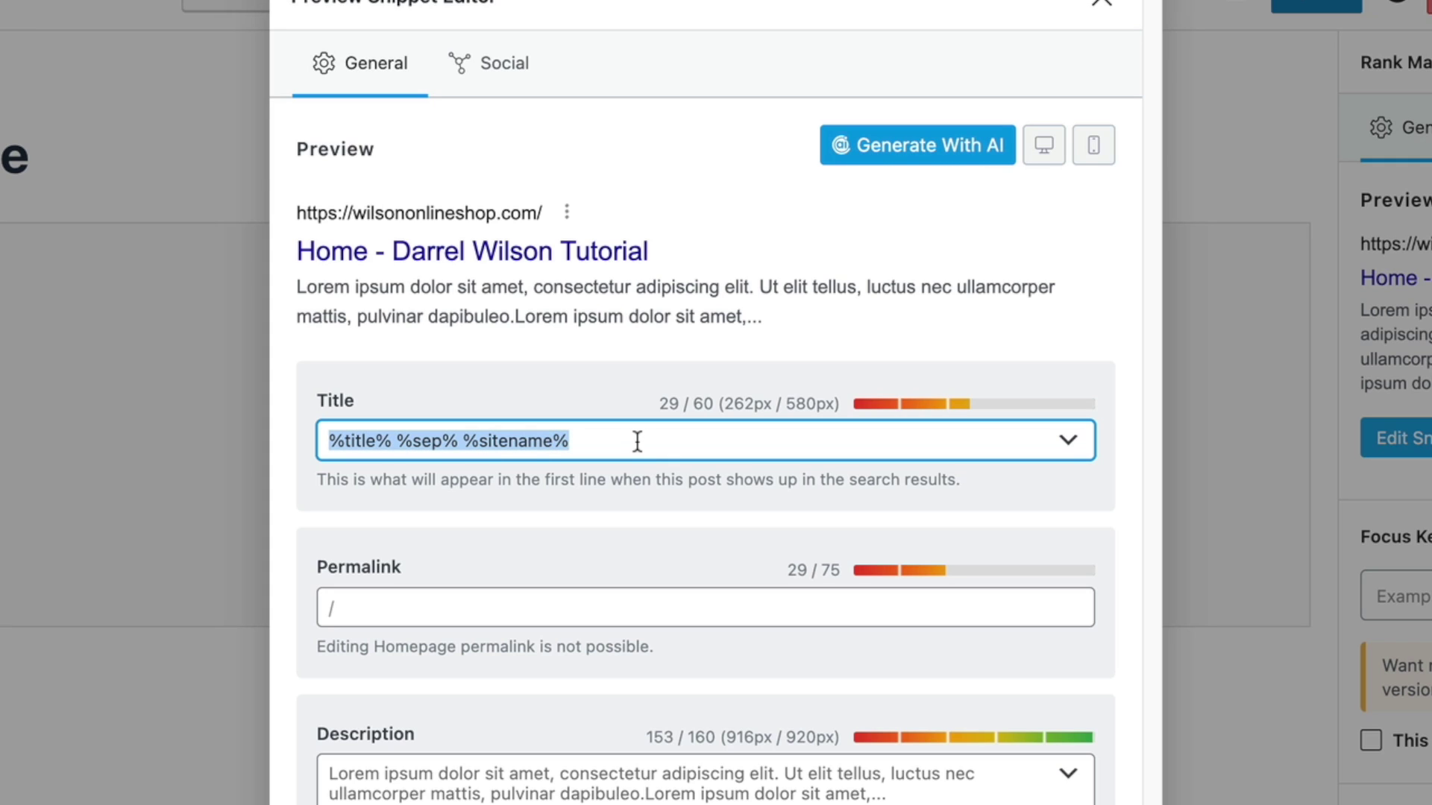
pyautogui.press('Left')
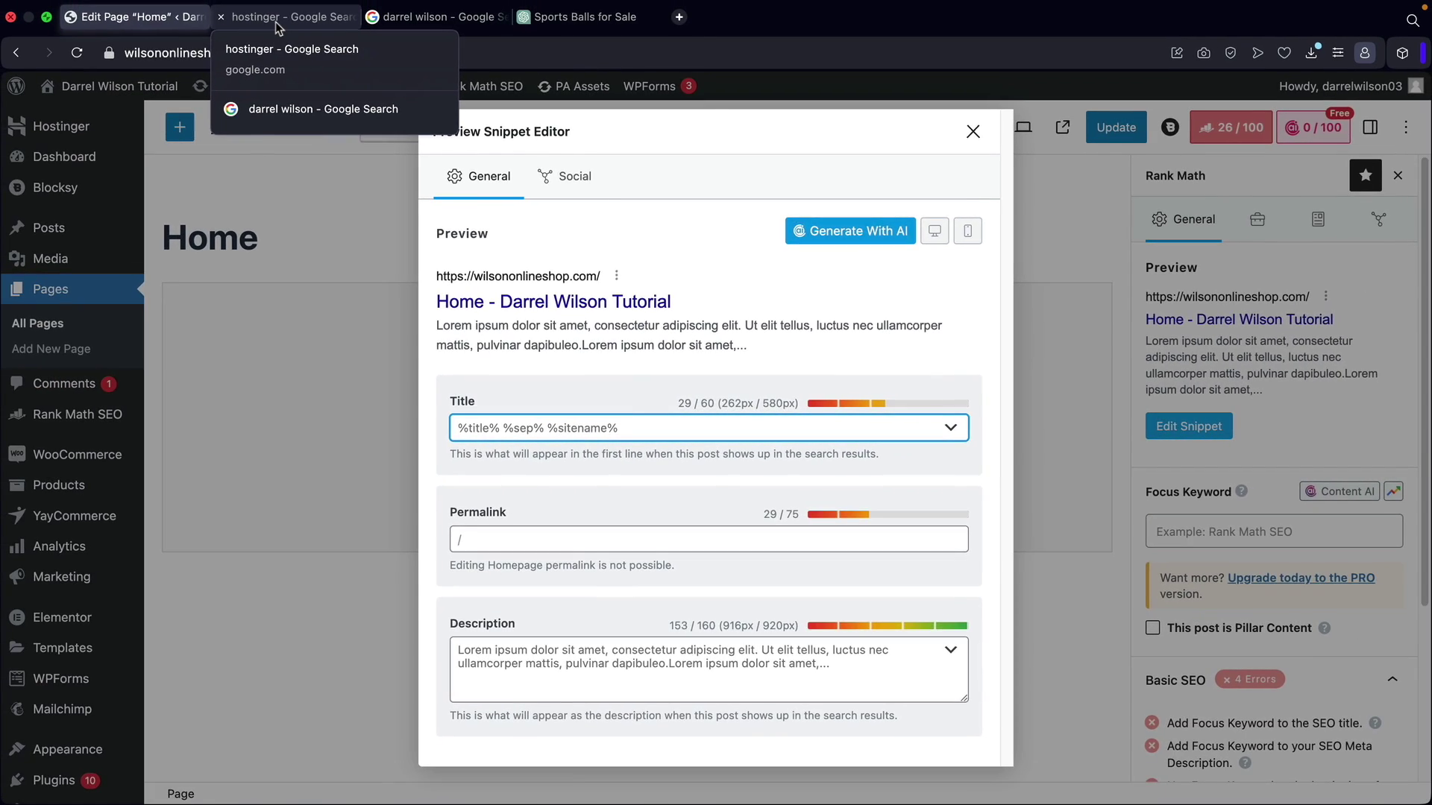
# Switch to the Google results for Hostinger and examine its homepage title and meta description as an example.
pyautogui.click(275, 21)
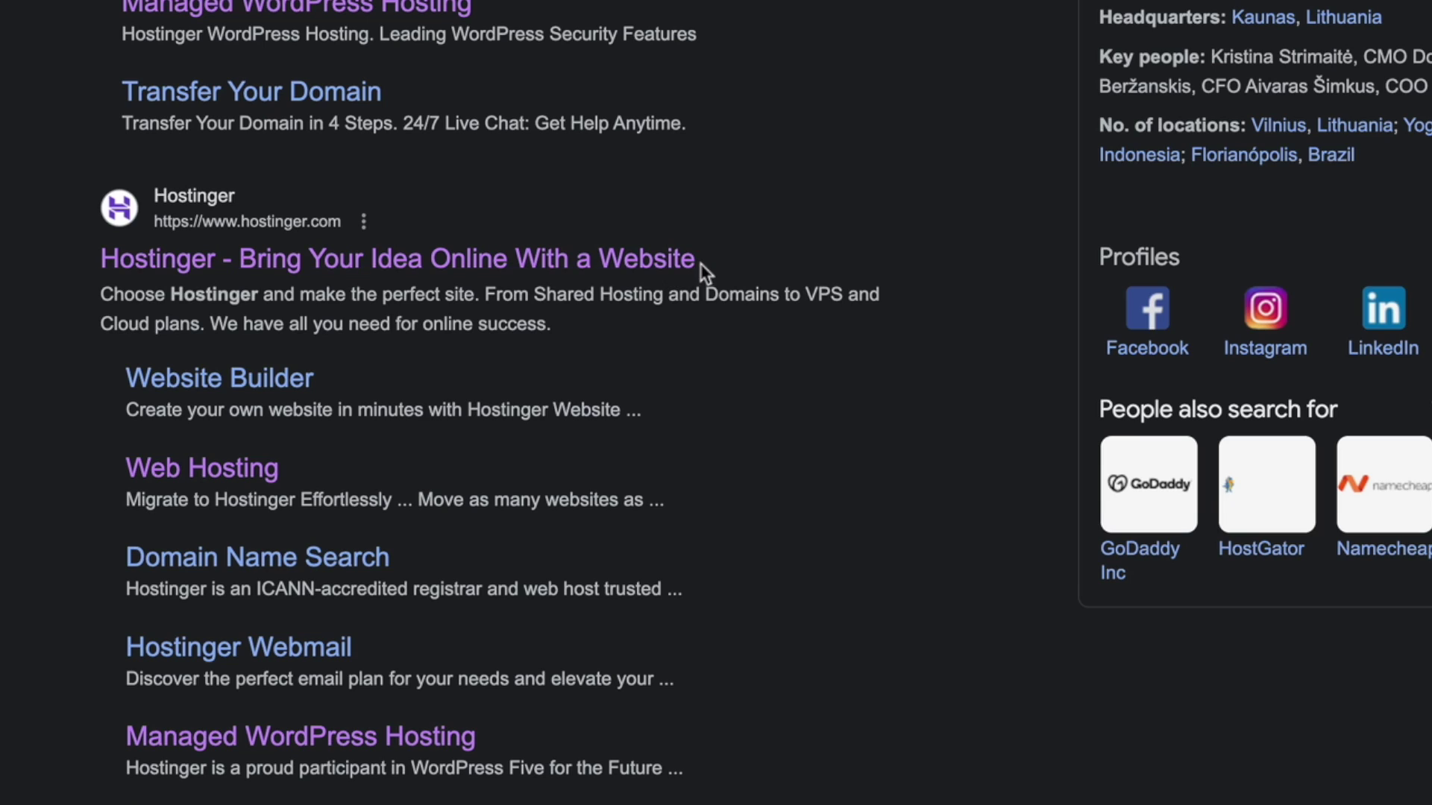
pyautogui.moveTo(700, 263); pyautogui.dragTo(745, 268)
pyautogui.moveTo(551, 325); pyautogui.dragTo(77, 302)
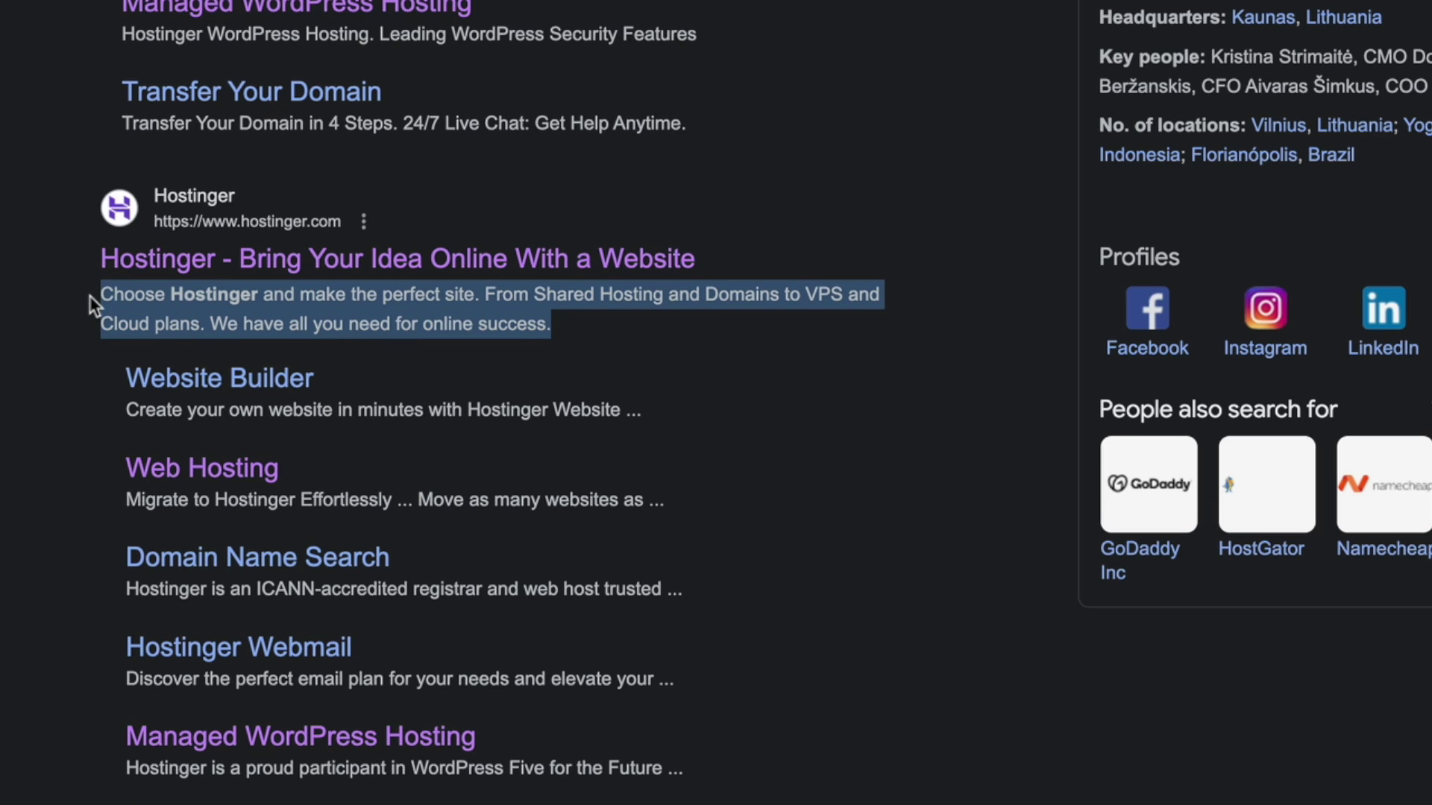
pyautogui.click(9, 319)
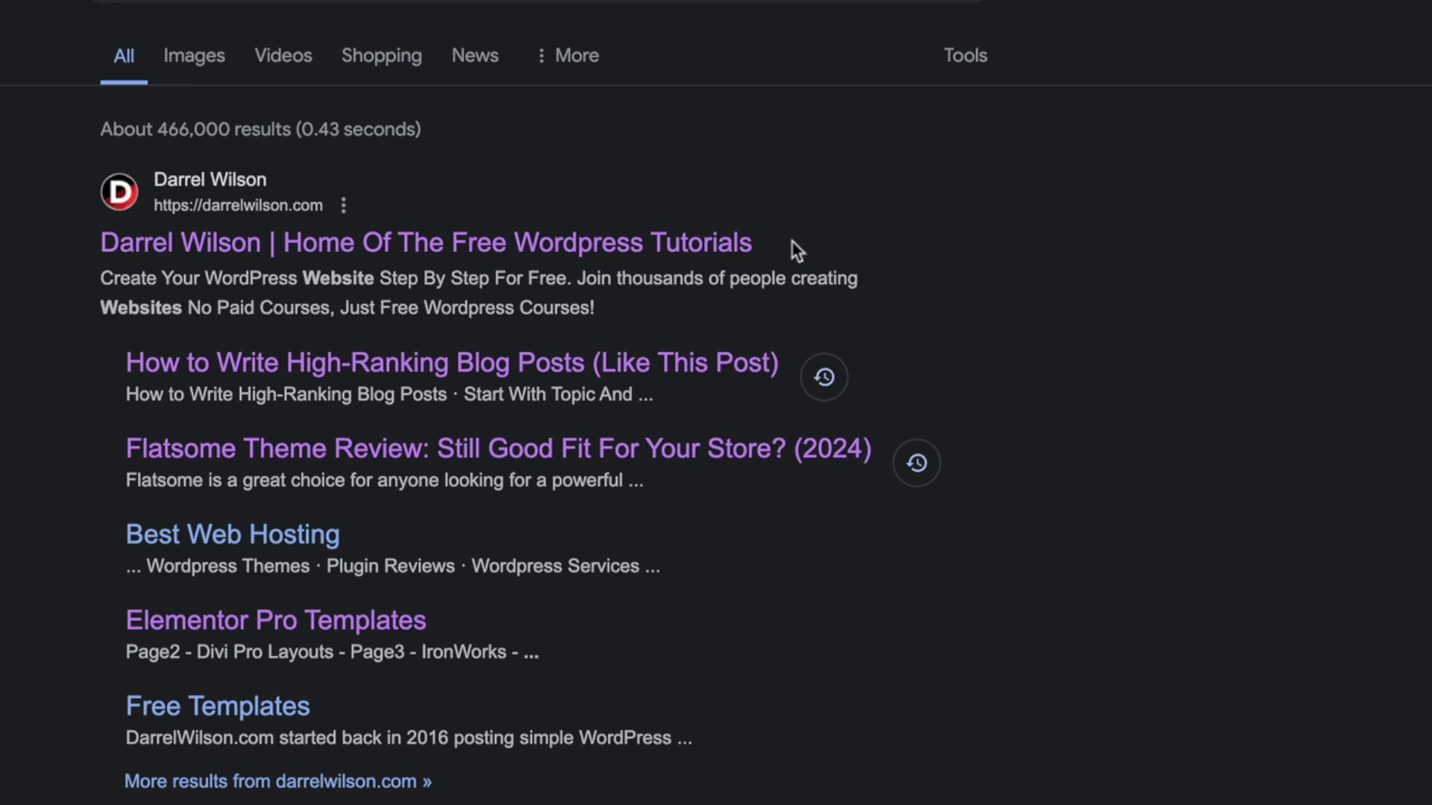
# Examine the title and meta description of the darrelwilson.com homepage in the Google results.
pyautogui.moveTo(796, 251); pyautogui.dragTo(522, 237)
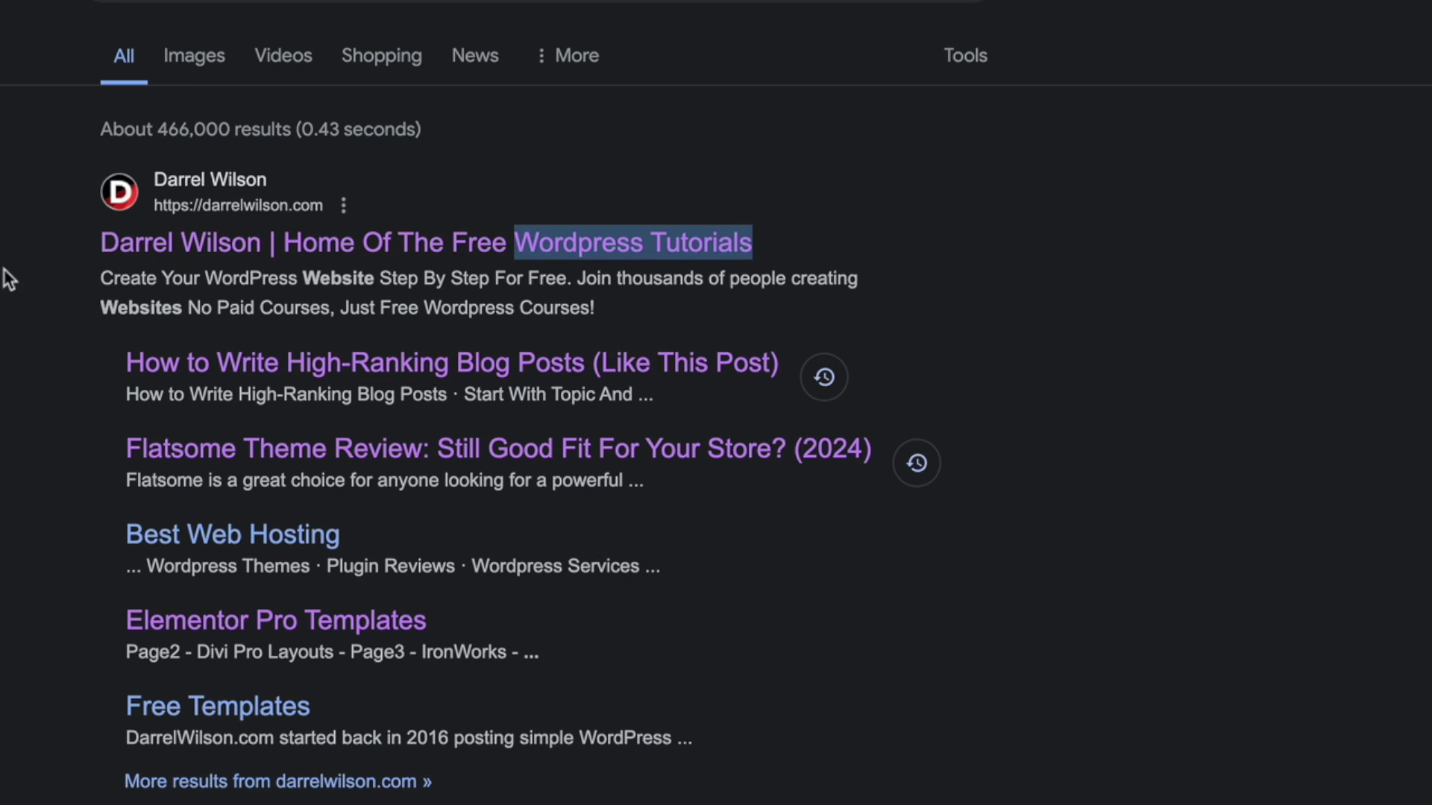
pyautogui.moveTo(67, 282); pyautogui.dragTo(436, 294)
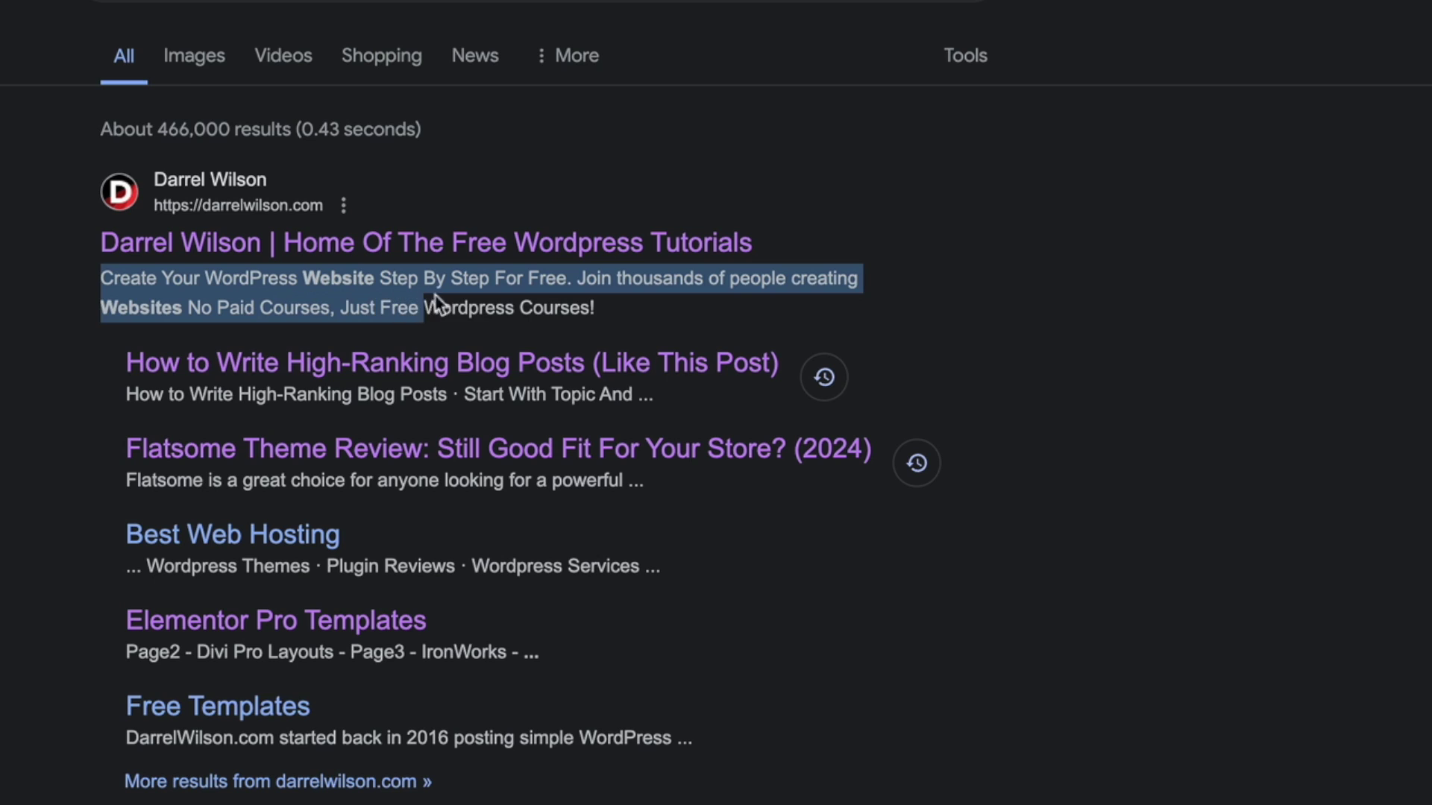
pyautogui.click(447, 407)
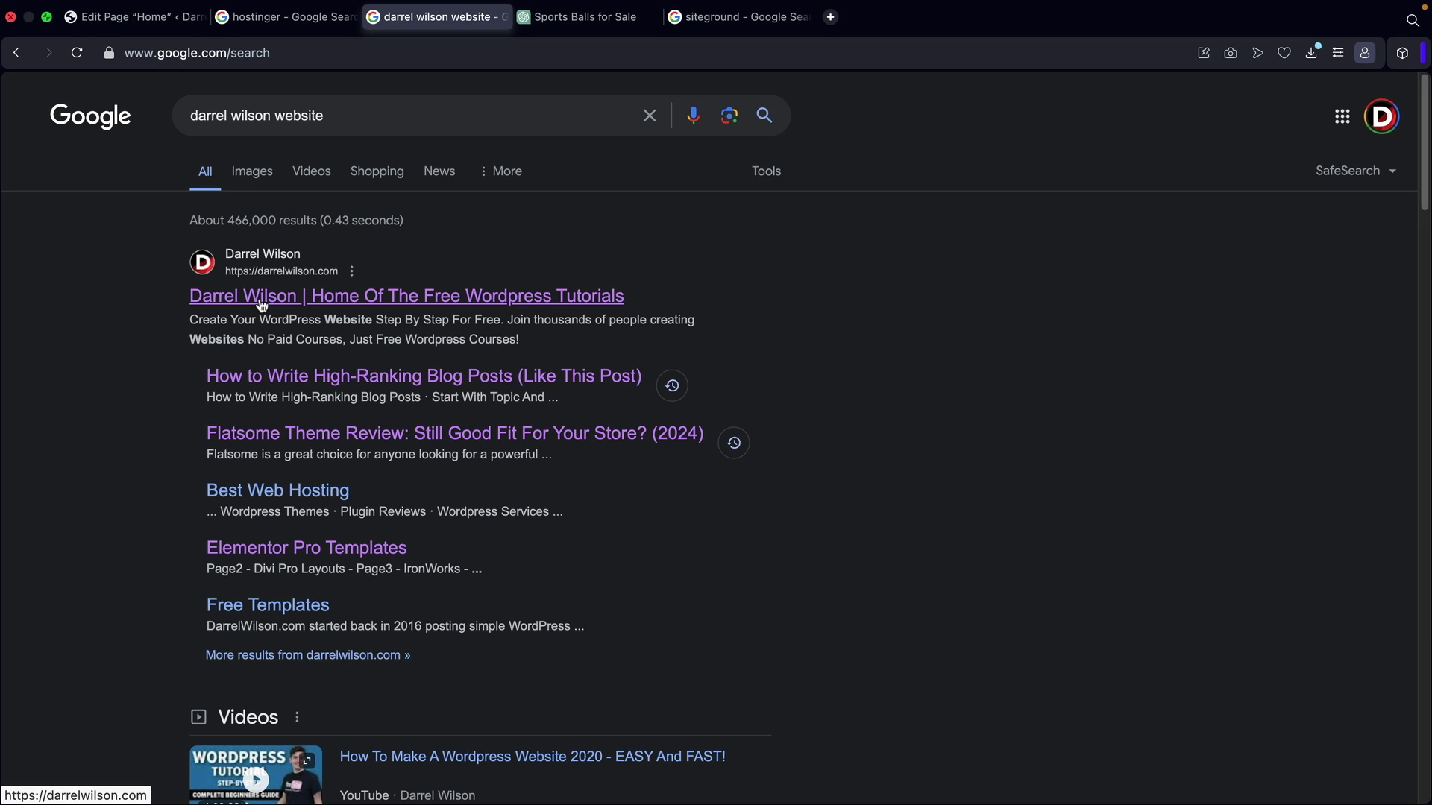
# Switch to the Google results for SiteGround and examine its homepage title and meta description as another example.
pyautogui.click(715, 18)
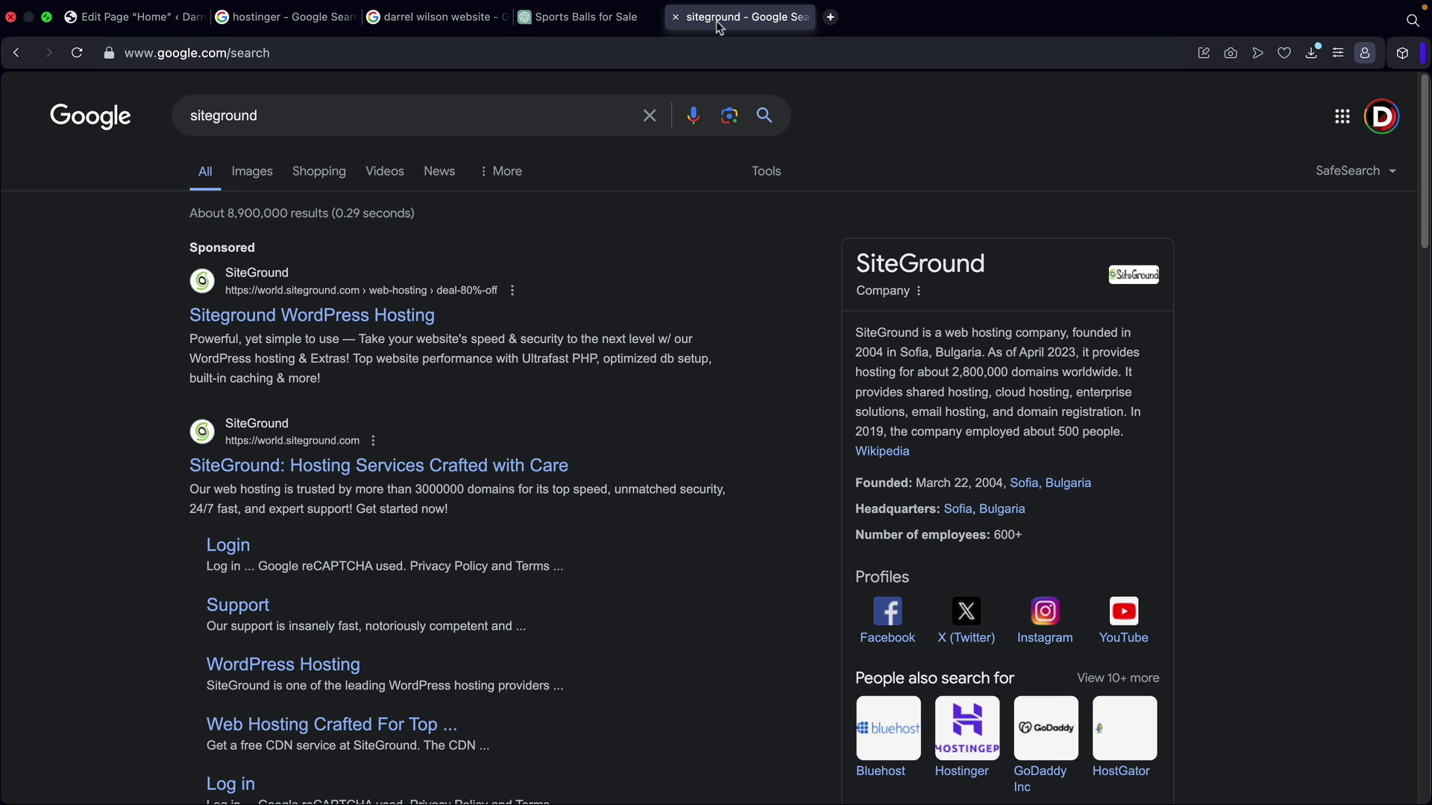
pyautogui.scroll(-2, 156, 386)
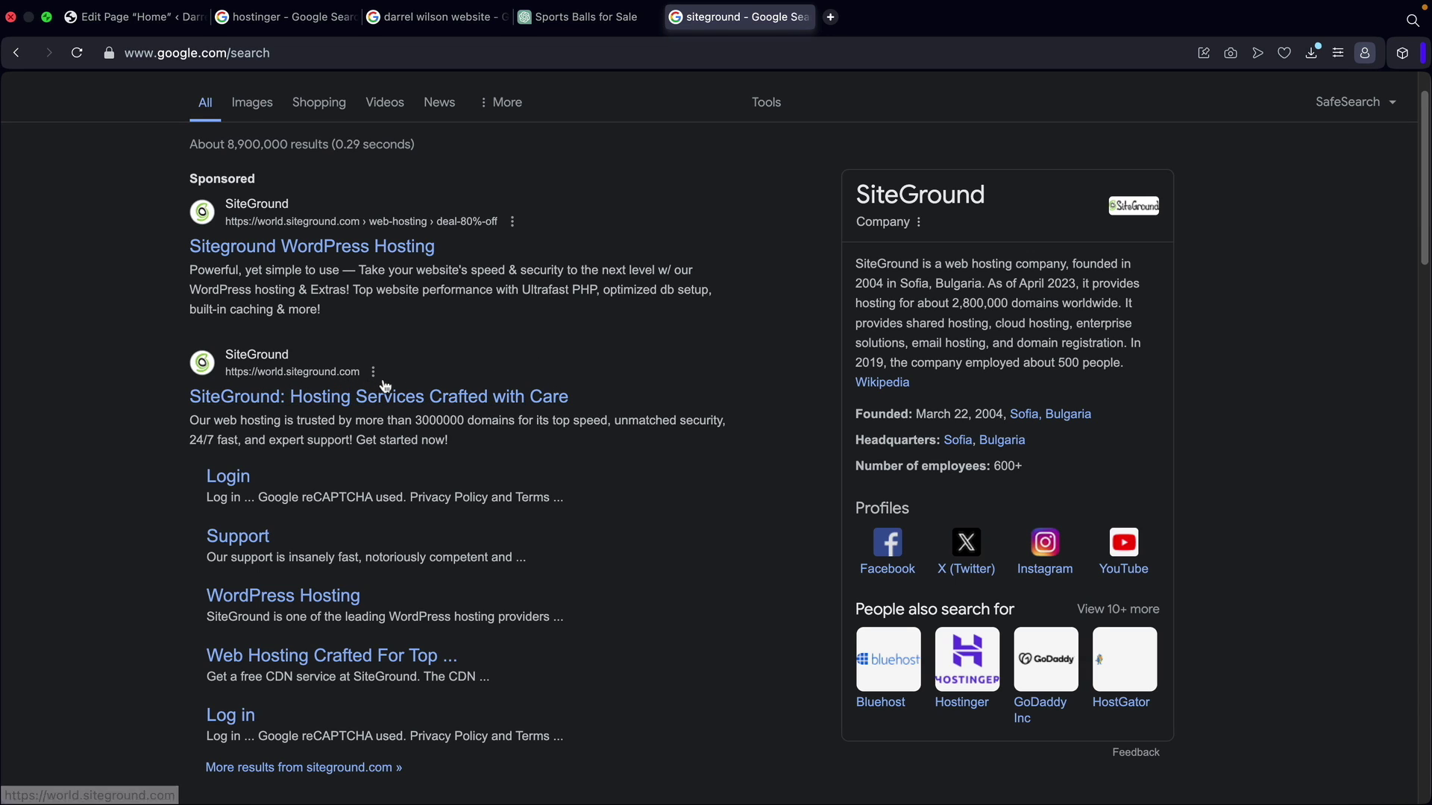
pyautogui.scroll(-1, 332, 280)
pyautogui.tripleClick(448, 423)
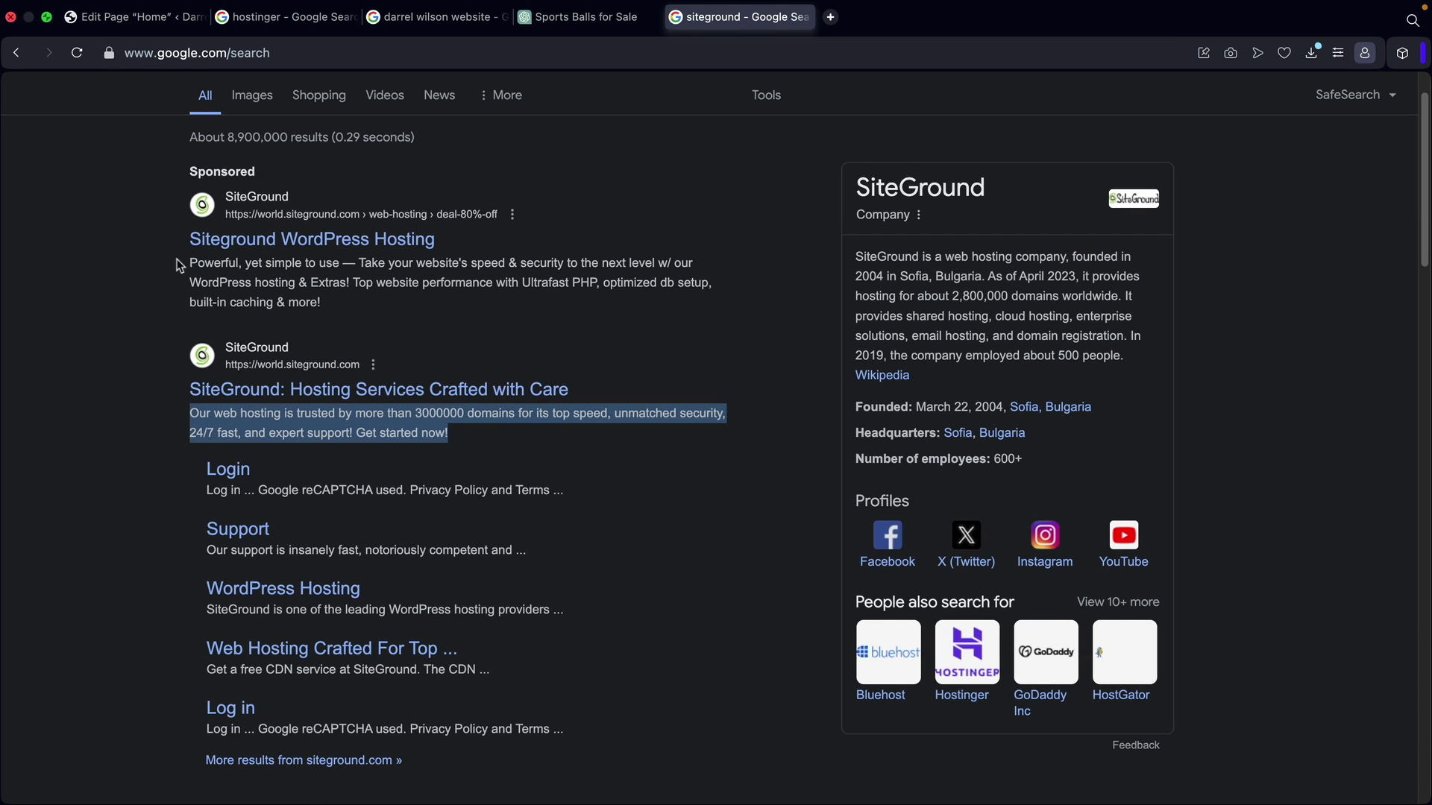
# Switch to the ChatGPT conversation and examine its prompts and suggested SEO titles and descriptions for a basketball website.
pyautogui.click(134, 17)
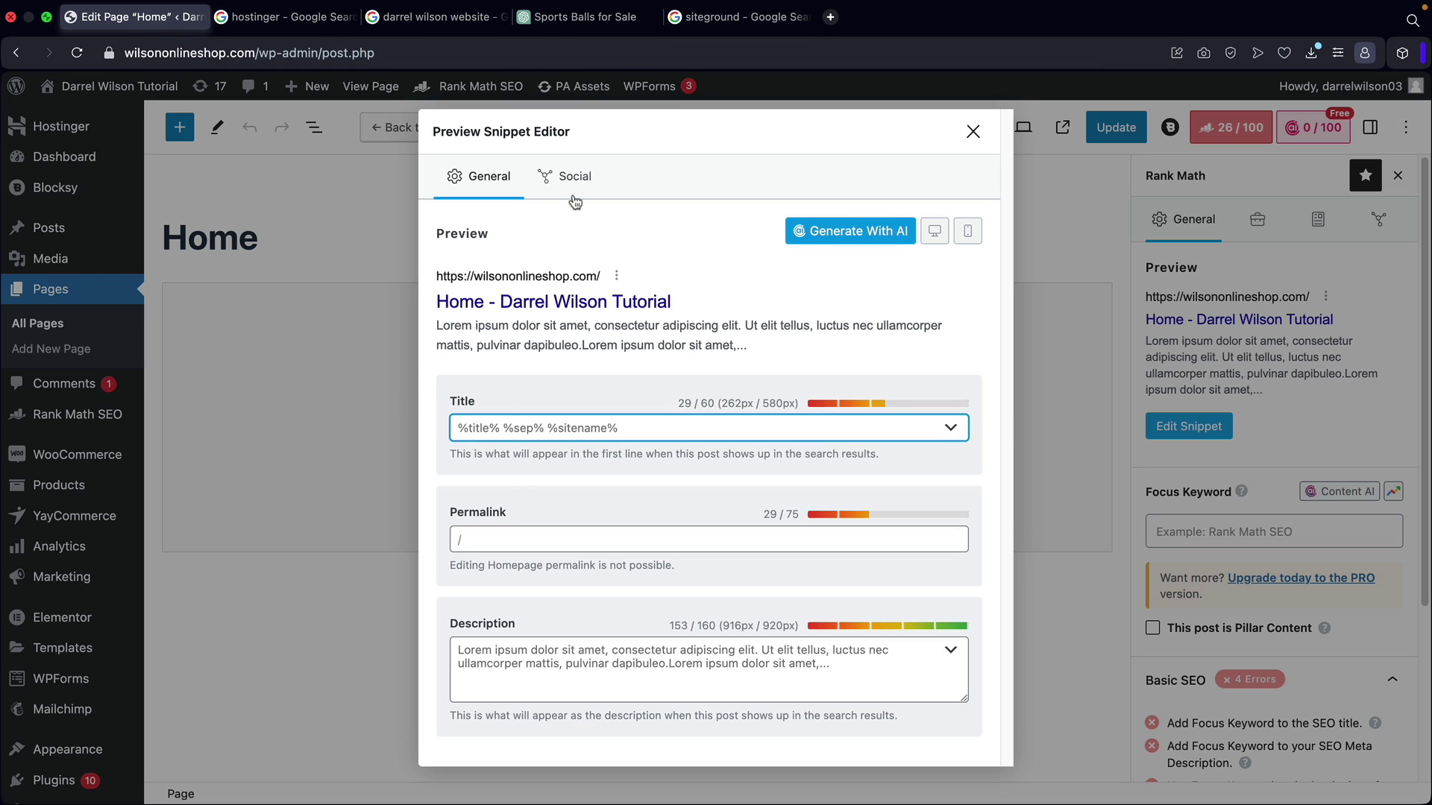
pyautogui.click(592, 18)
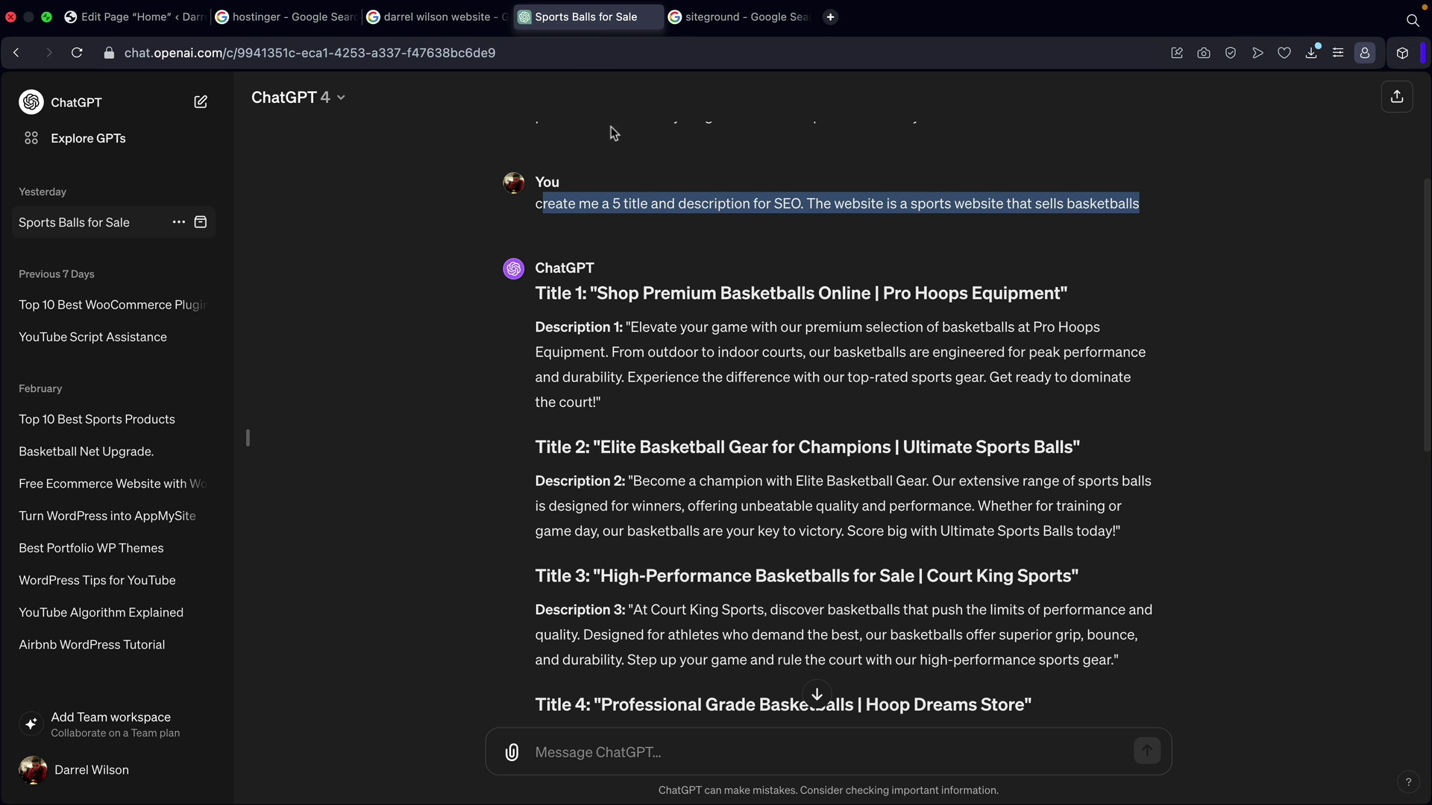
pyautogui.click(646, 371)
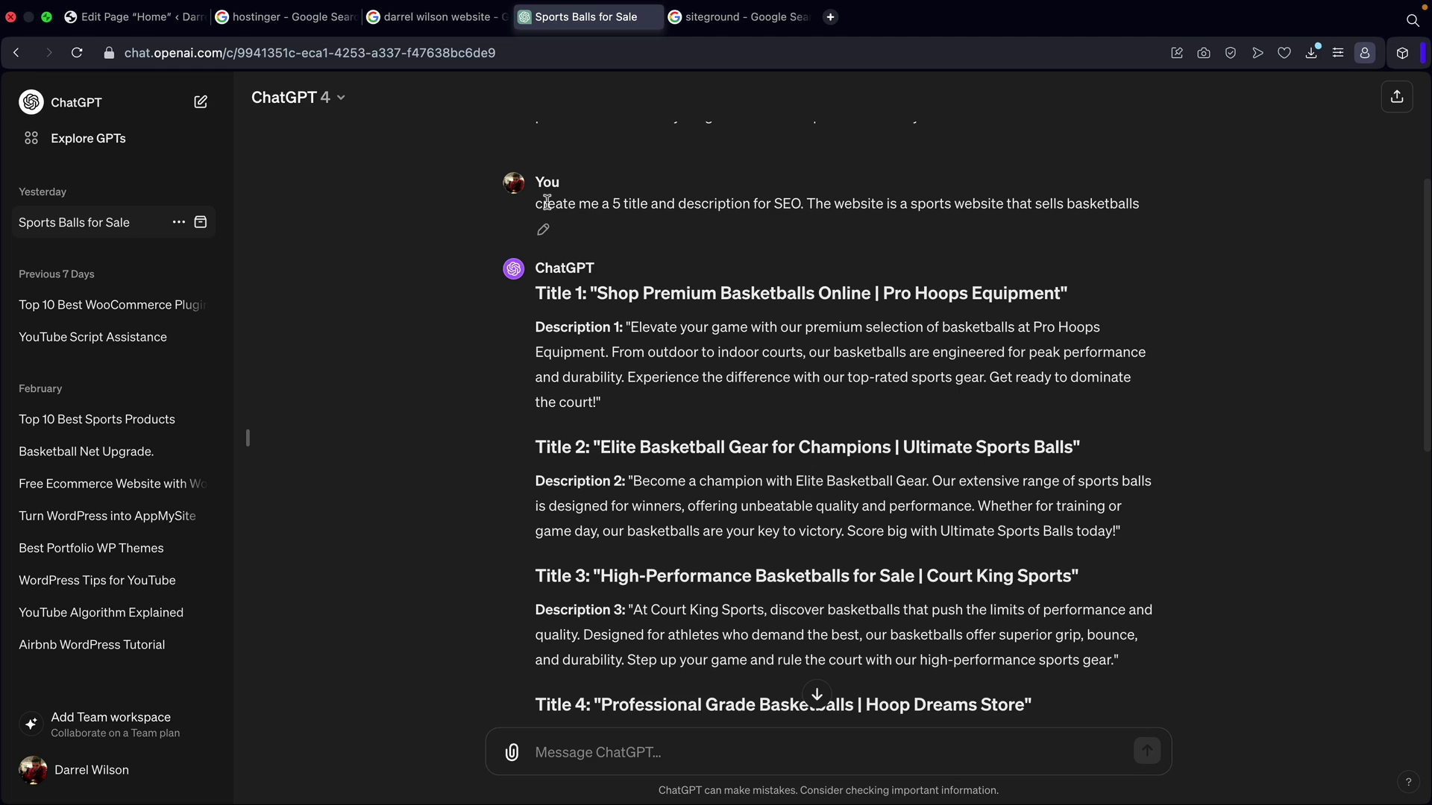
pyautogui.moveTo(546, 203); pyautogui.dragTo(1157, 219)
pyautogui.click(1157, 218)
pyautogui.moveTo(598, 296); pyautogui.dragTo(952, 370)
pyautogui.click(701, 341)
pyautogui.scroll(-5, 769, 435)
pyautogui.scroll(-4, 768, 436)
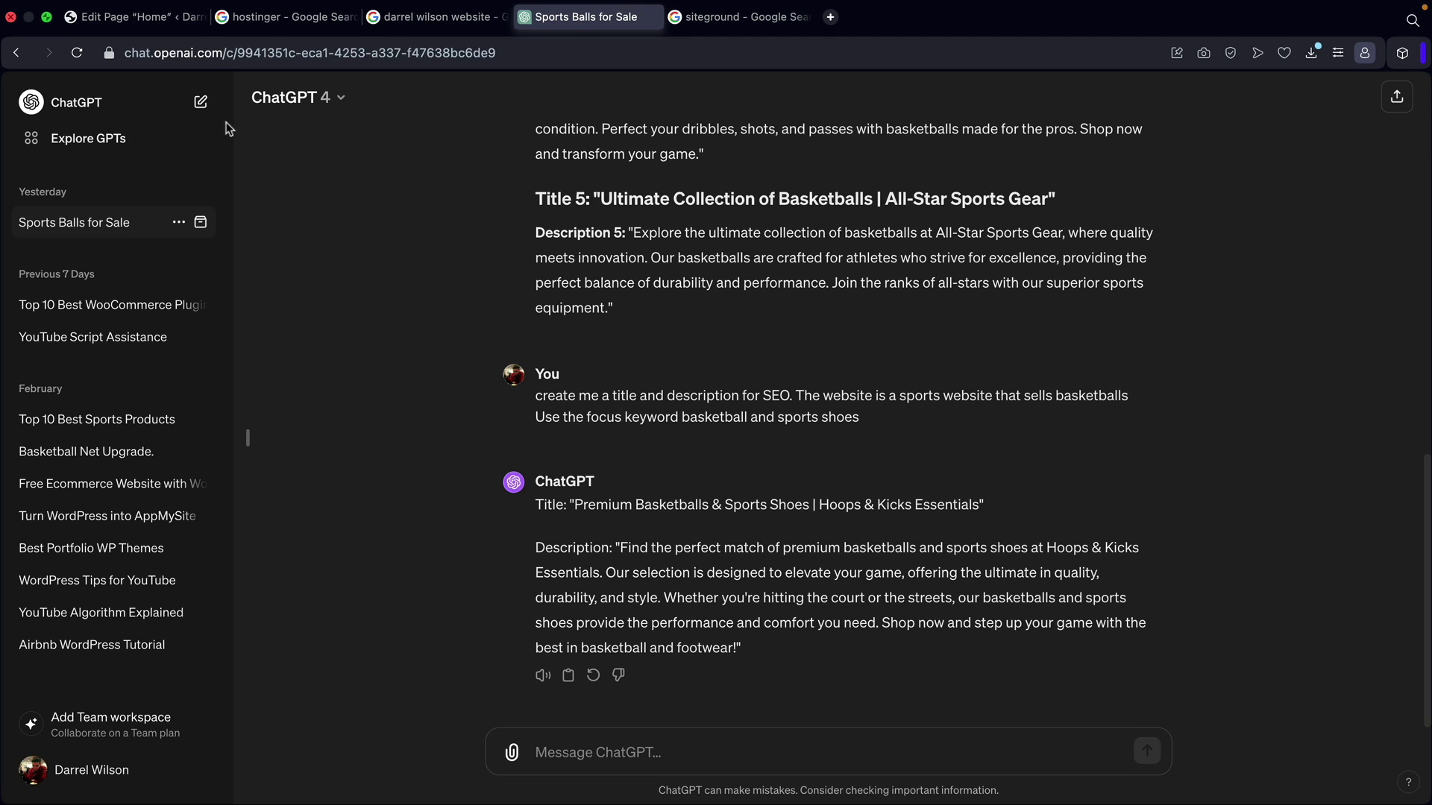
# Return to the Home page's snippet editor and set the title to "WOS - The Best Basketballs And SportsWear For Your Needs".
pyautogui.click(131, 18)
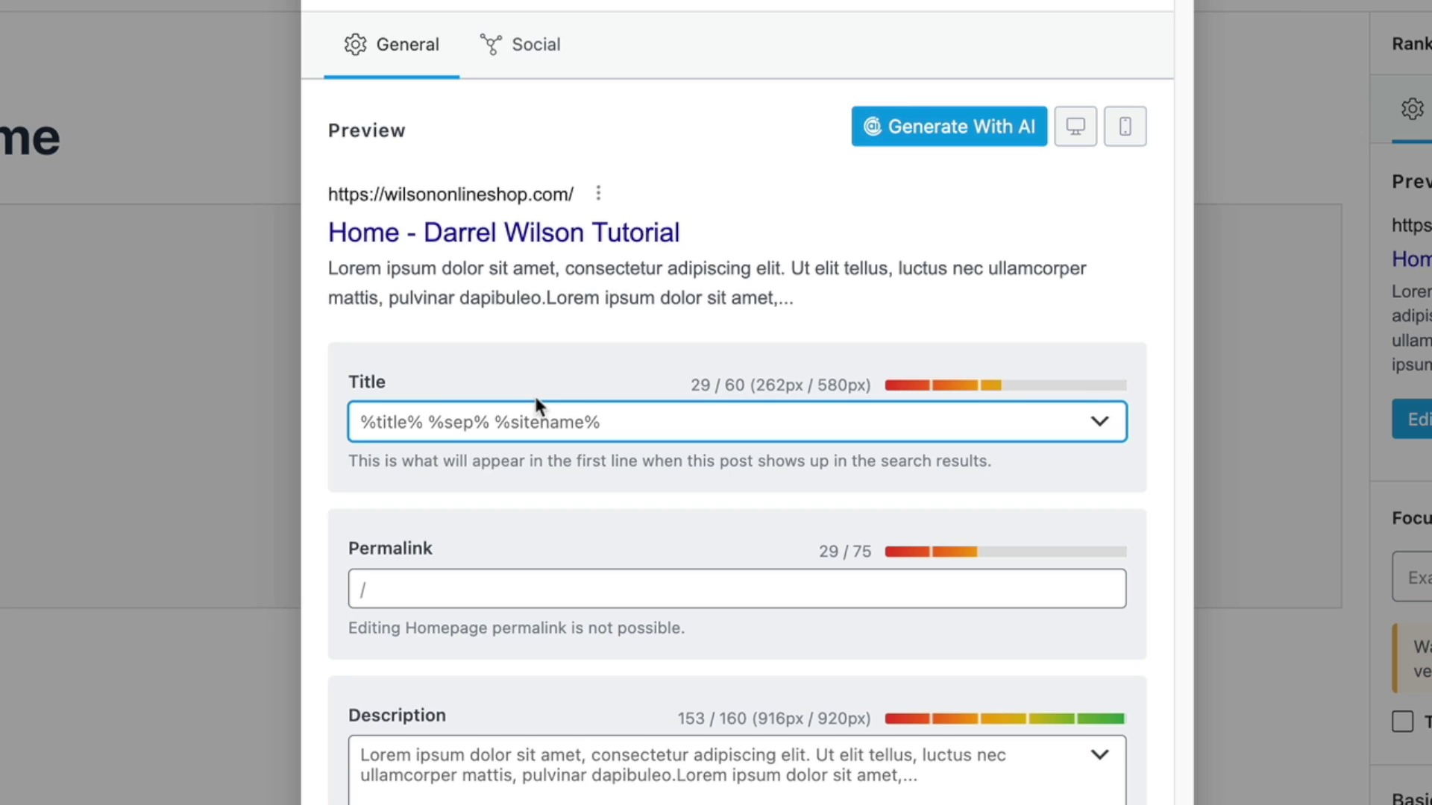
pyautogui.write('WOS')
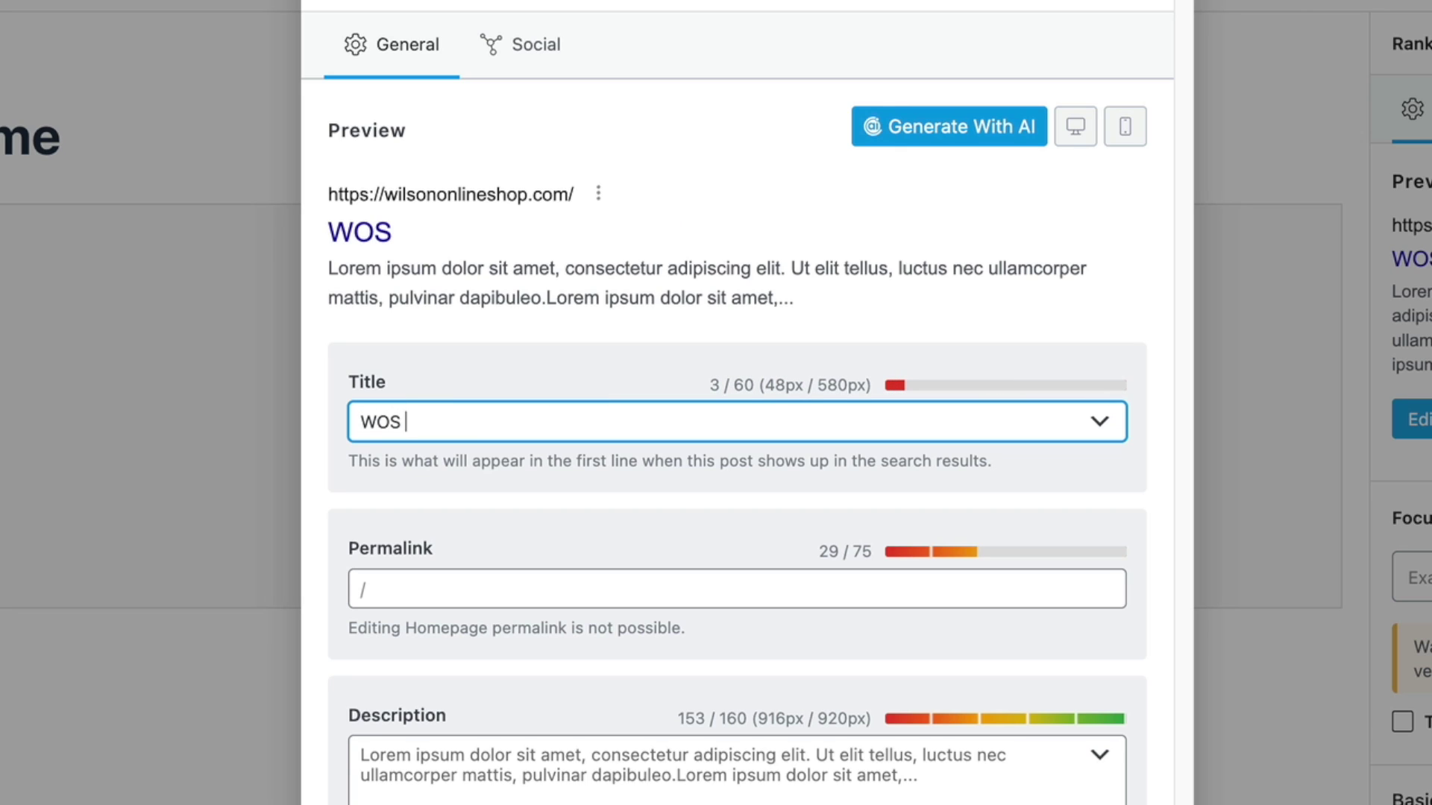
pyautogui.write(' - T')
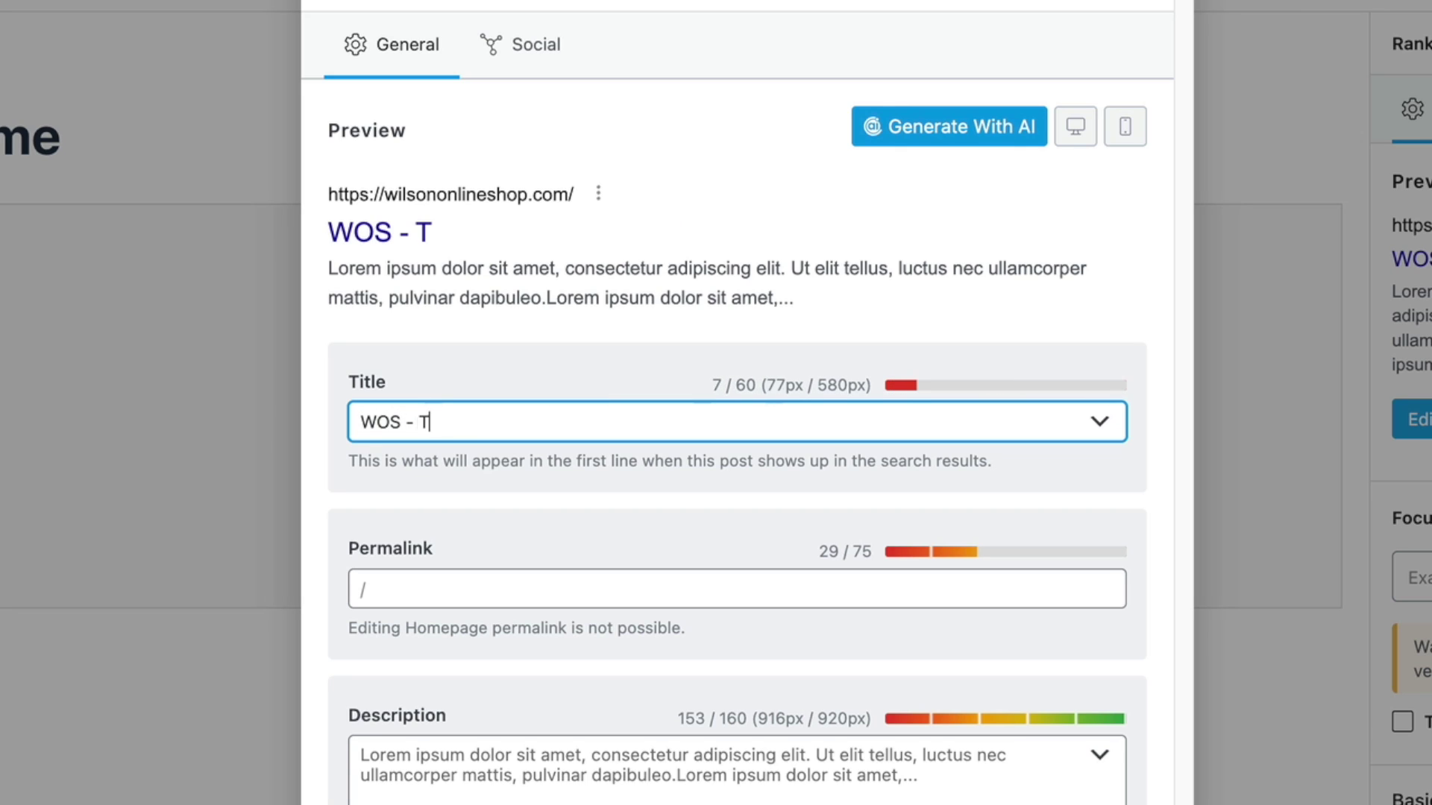
pyautogui.write('he Best Bas')
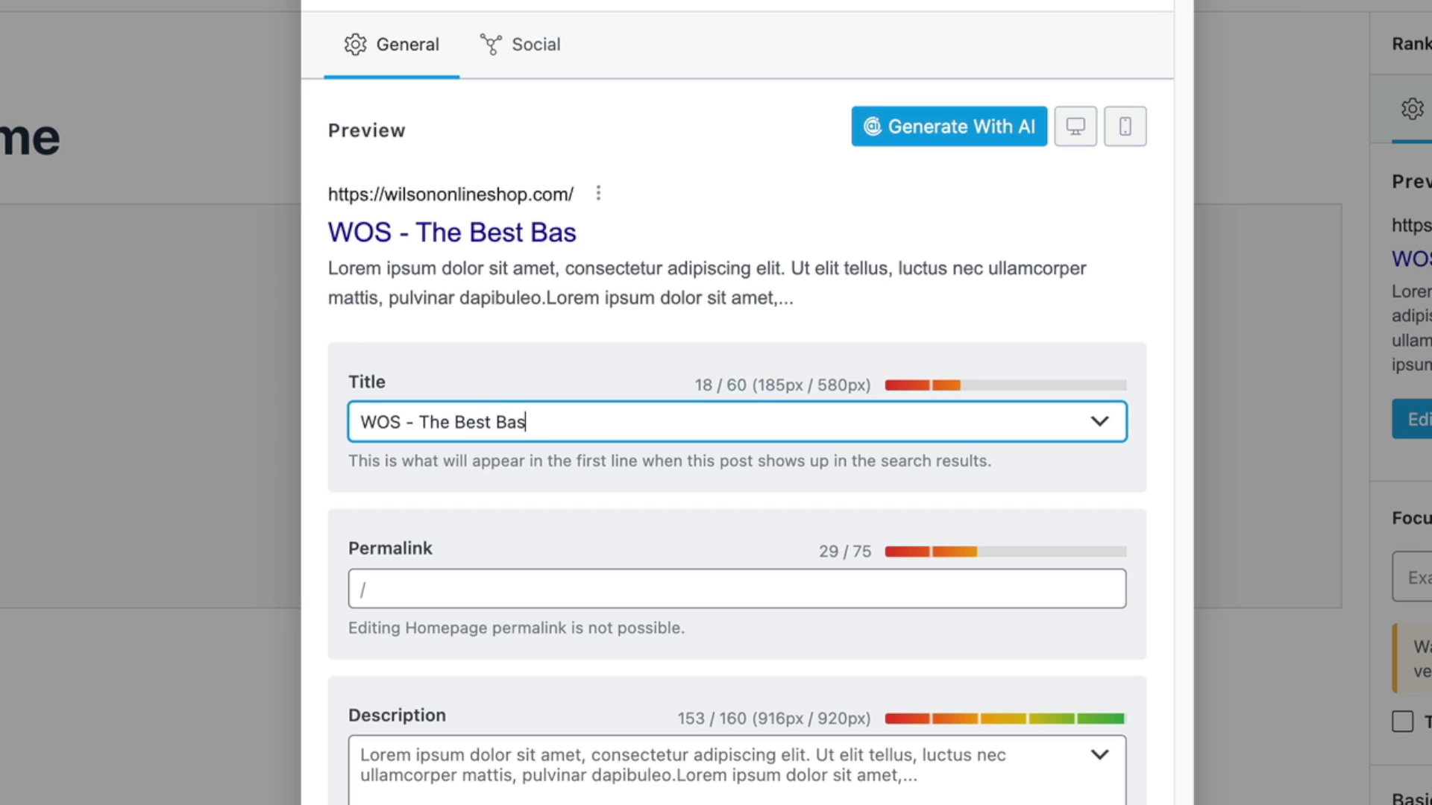
pyautogui.write('ketballs And Sp')
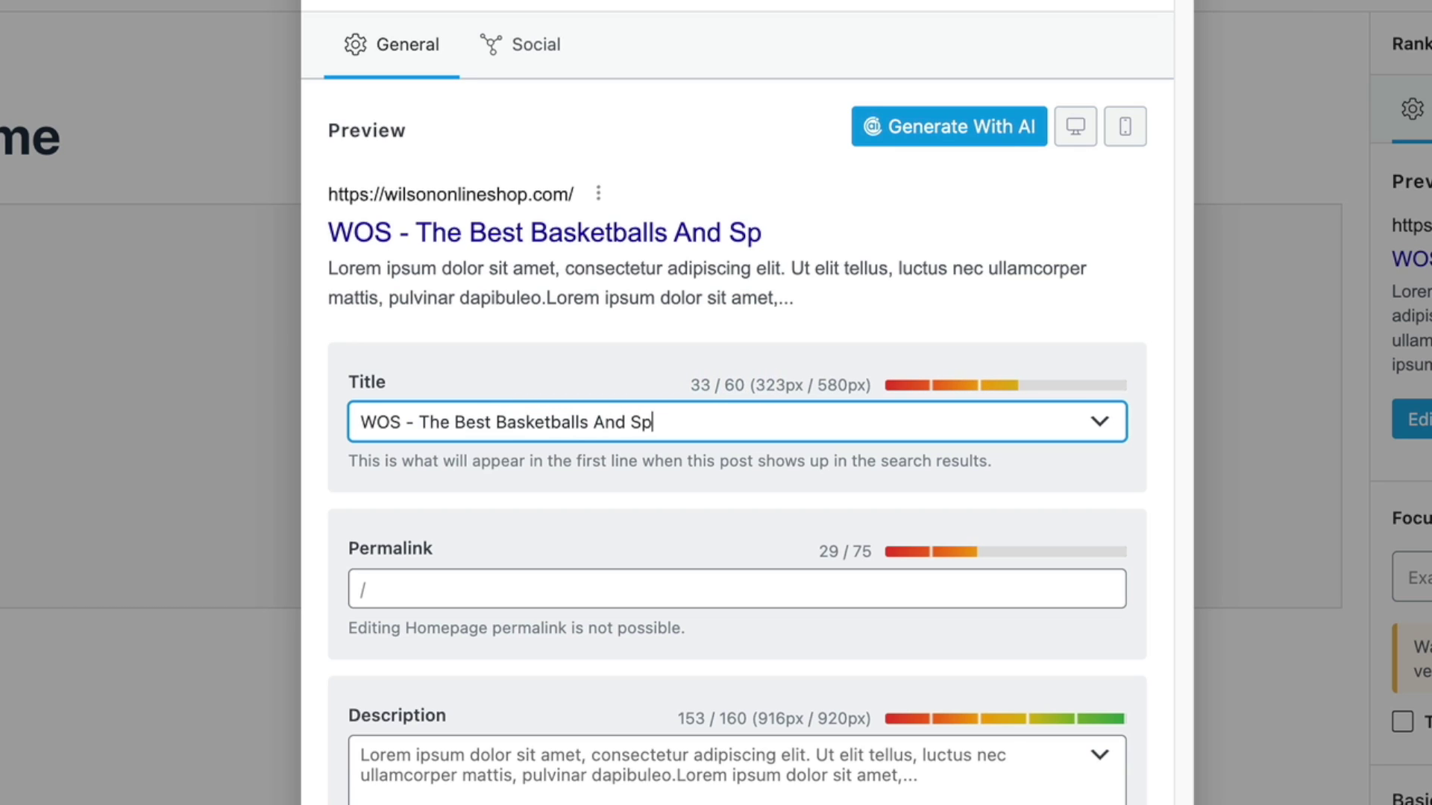
pyautogui.write('ortsWear For Your')
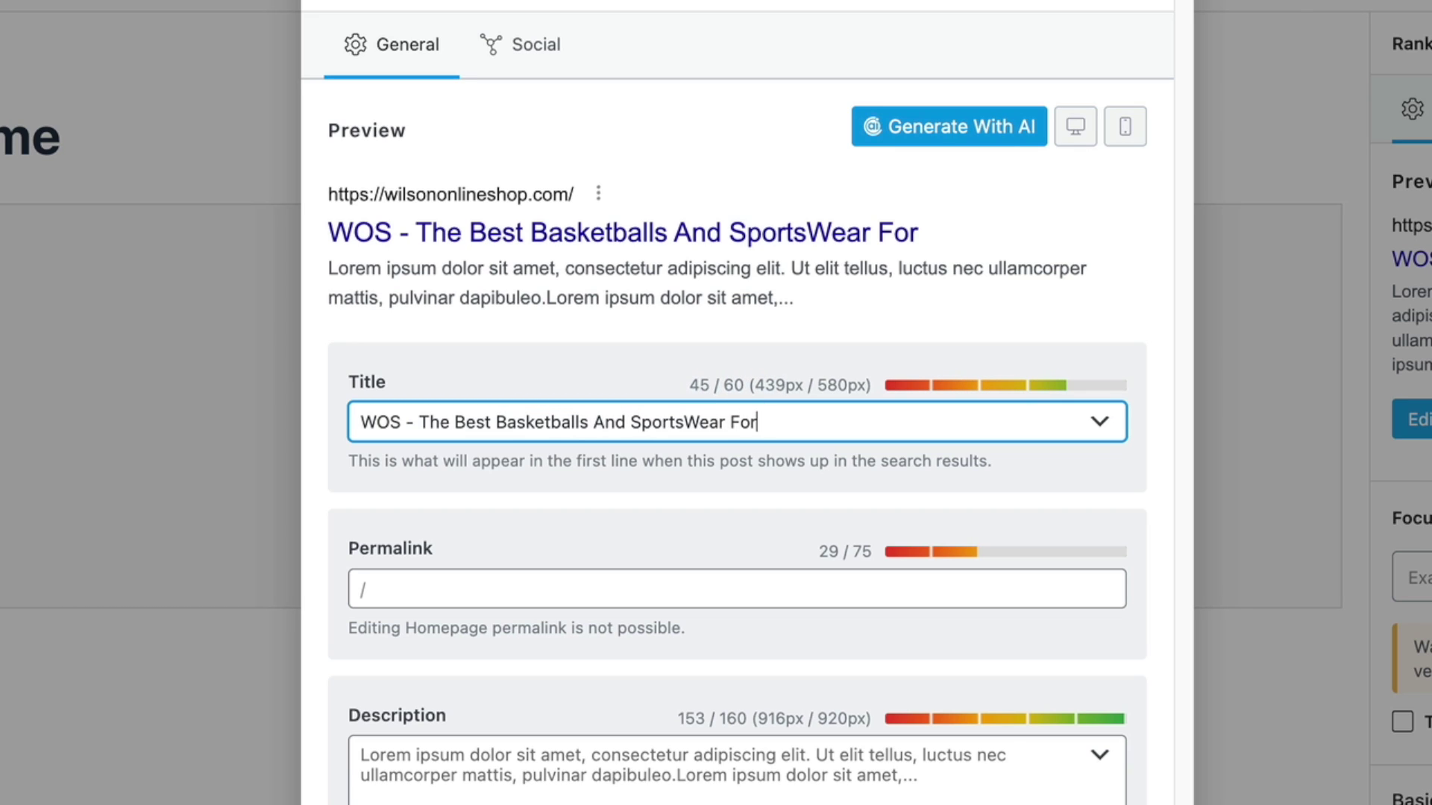
pyautogui.write(' Needs')
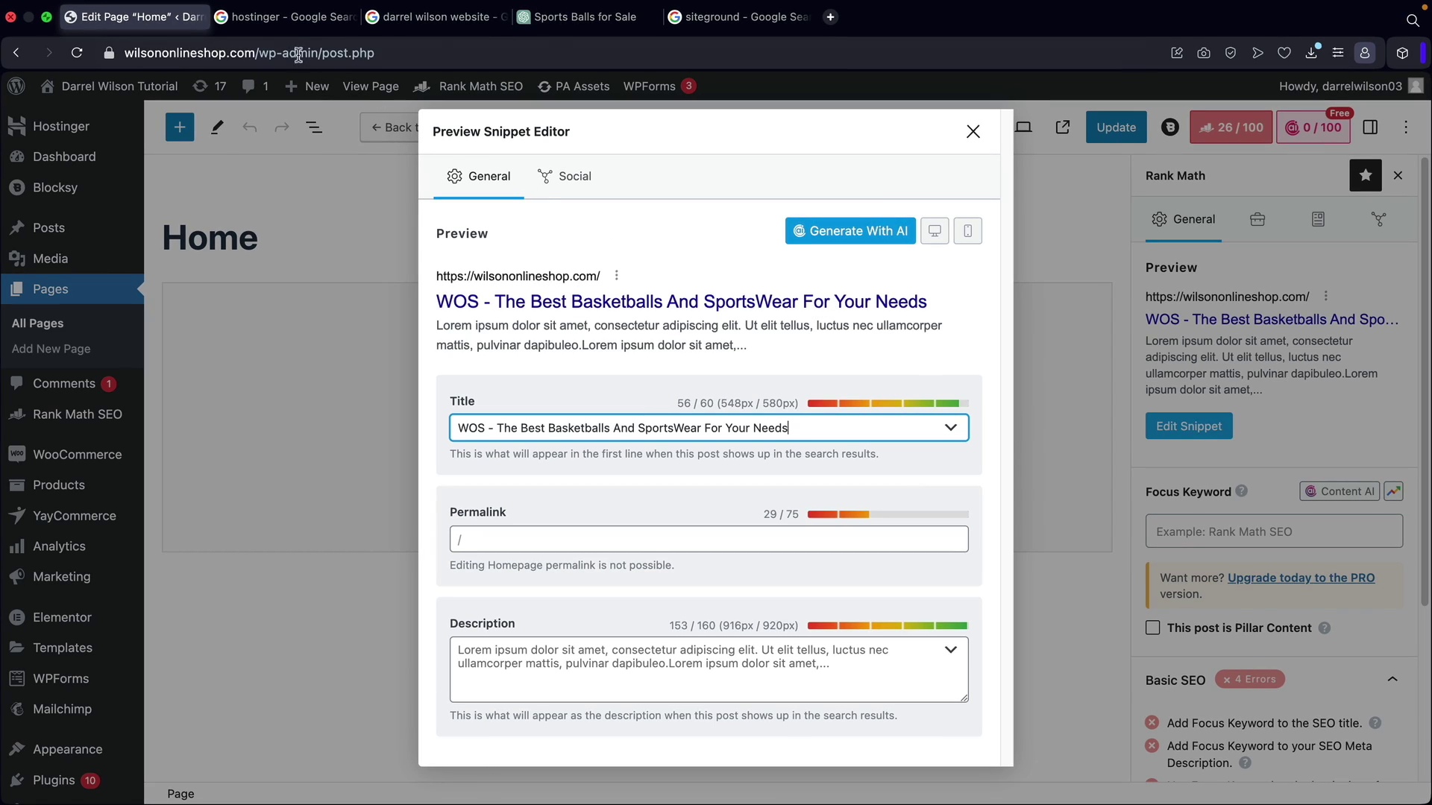
# Examine Hostinger's Google search result again as a reference for the Home page snippet.
pyautogui.click(288, 19)
pyautogui.moveTo(549, 433); pyautogui.dragTo(596, 436)
pyautogui.click(627, 434)
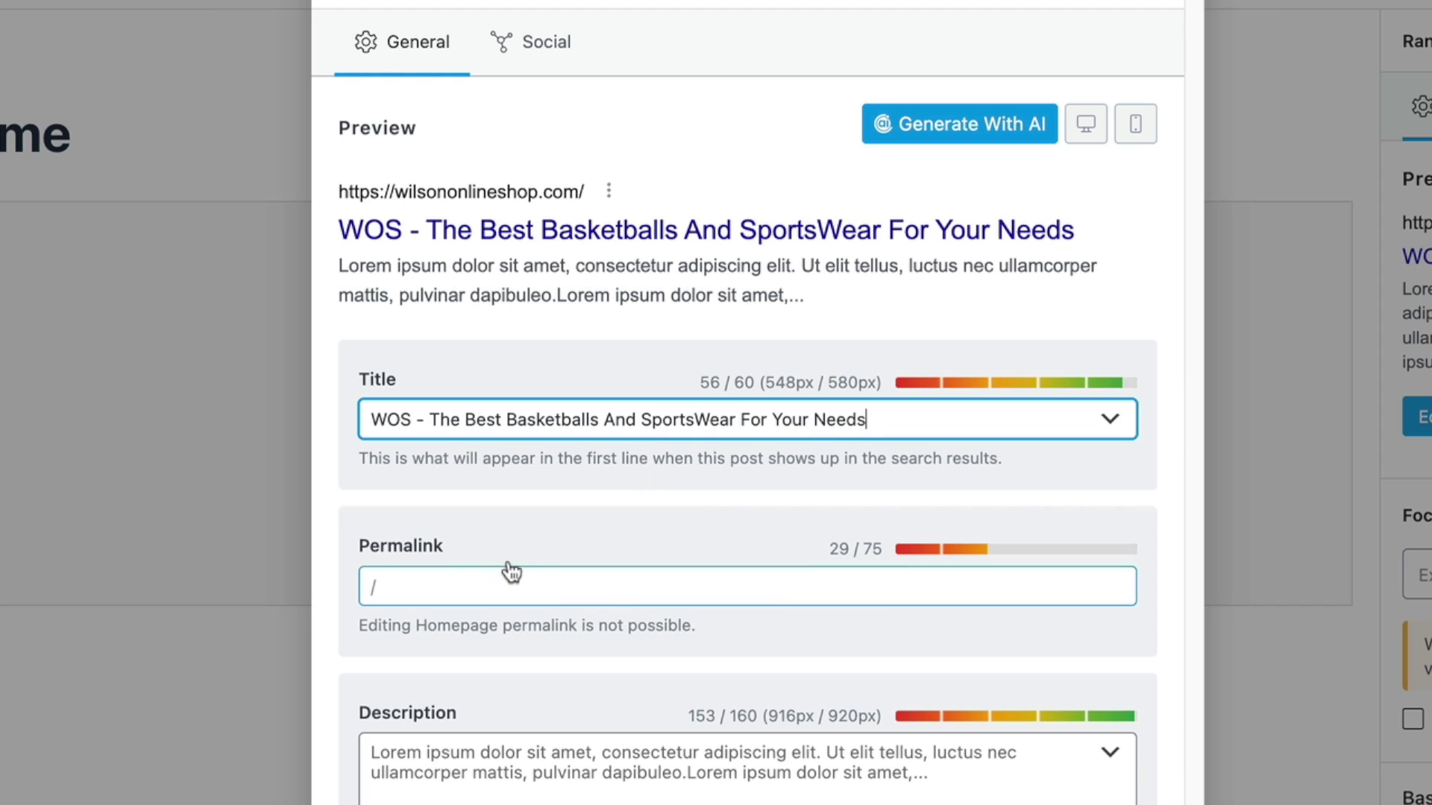
# Set the description to "Find the best basketballs and sportswear online for men, women, & kids. Browse our wide collection of basketballs and sportswear at low prices!".
pyautogui.click(436, 768)
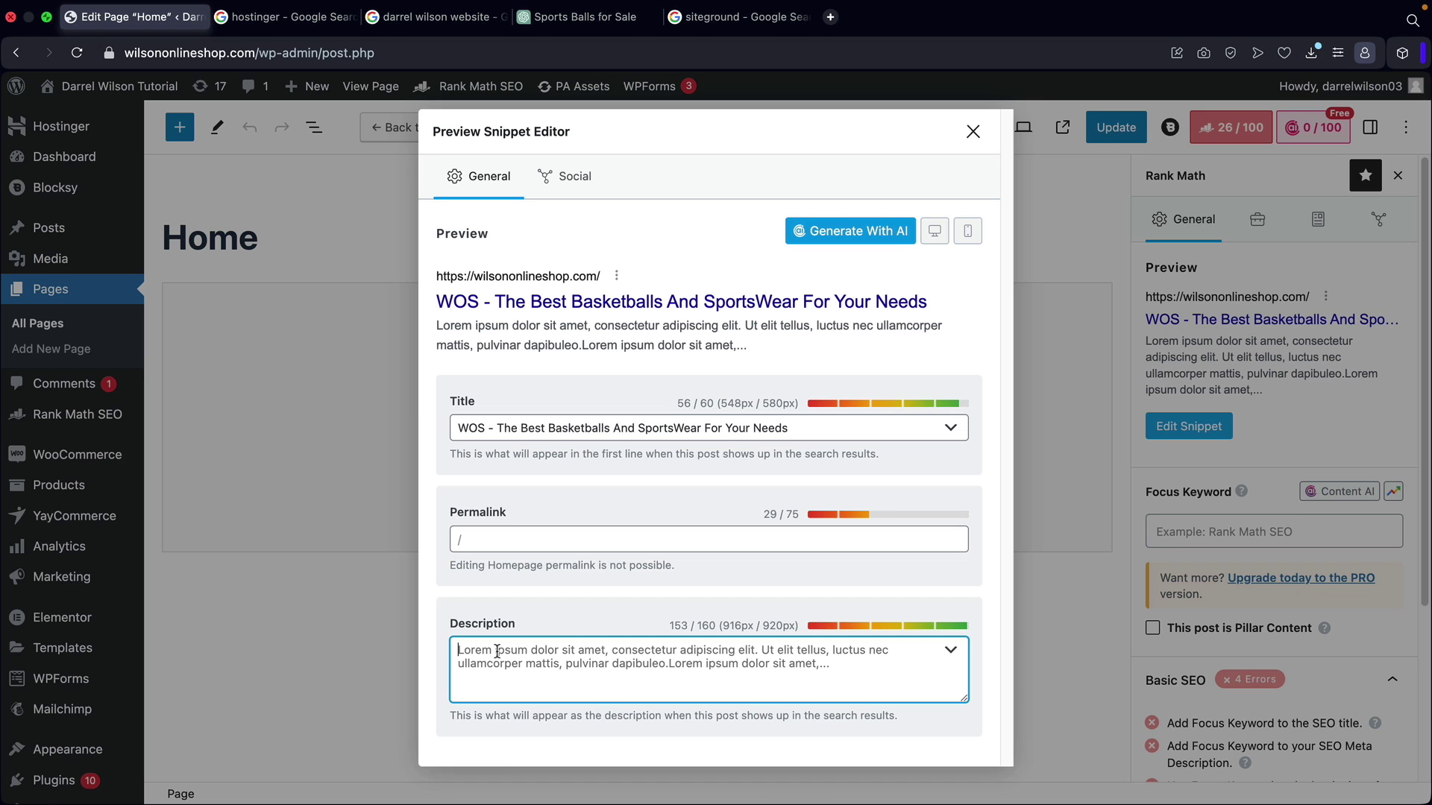
pyautogui.rightClick(481, 653)
pyautogui.click(507, 492)
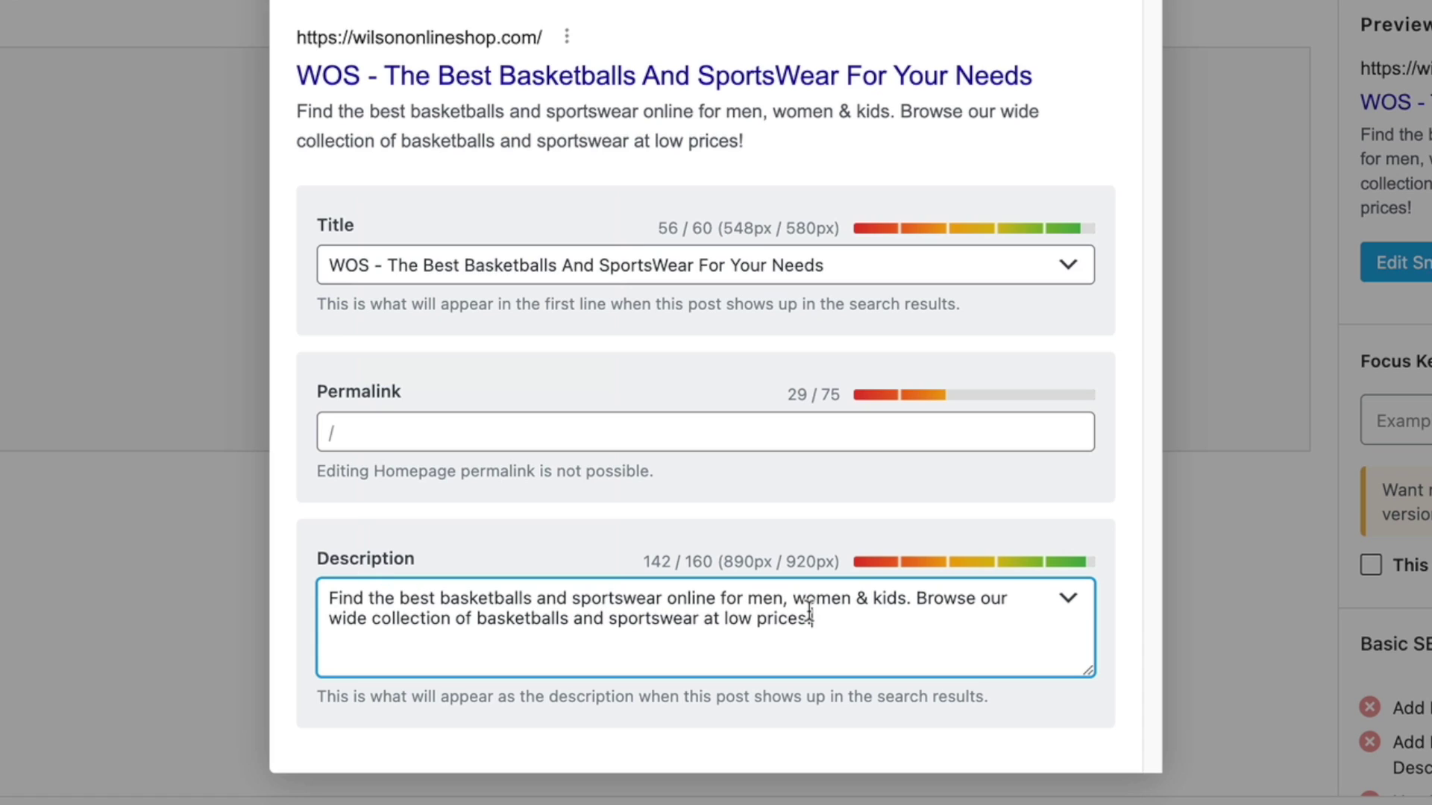
pyautogui.click(852, 598)
pyautogui.write(',')
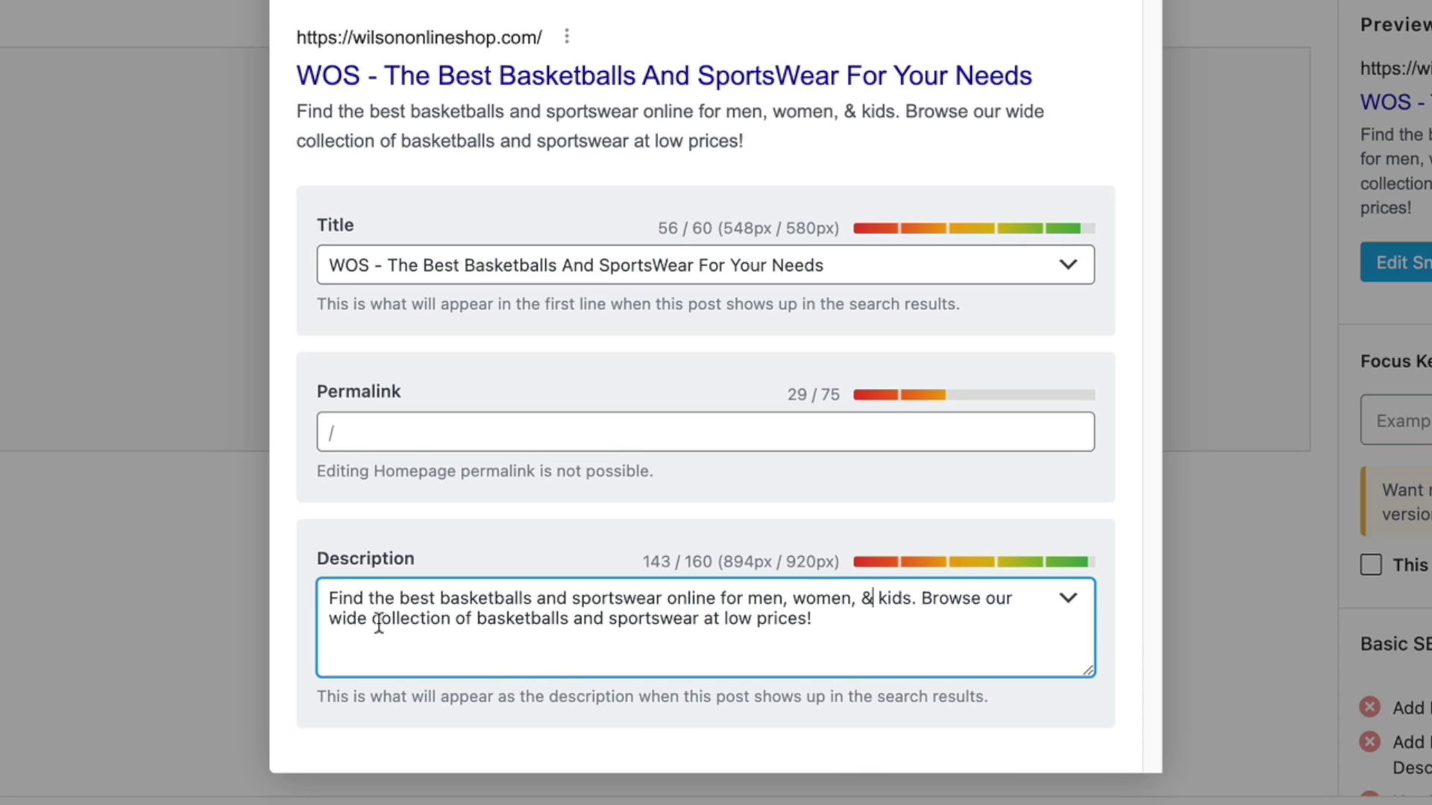
pyautogui.click(481, 619)
pyautogui.click(926, 613)
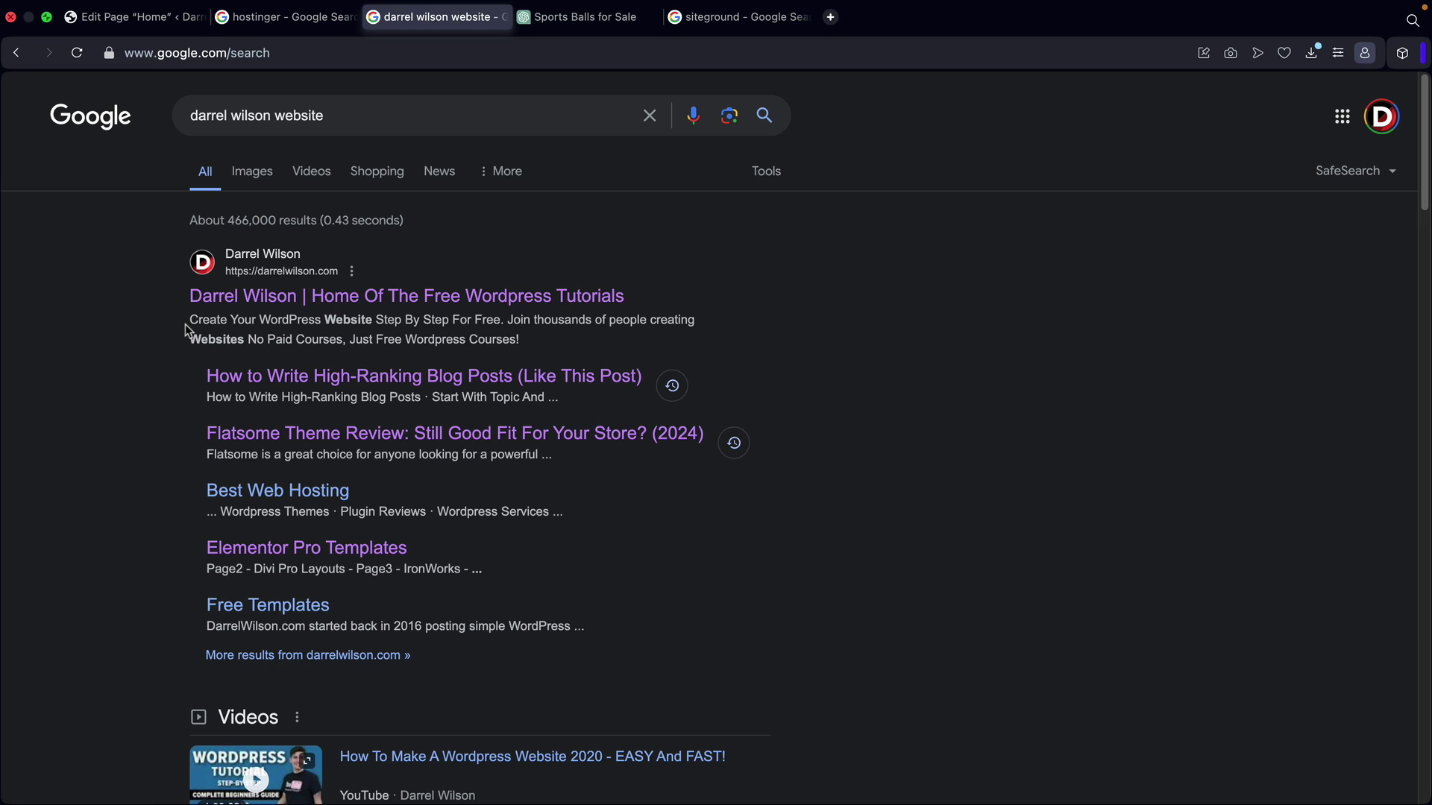
# Examine the darrelwilson.com meta description in the Google results sentence by sentence, from its main point to the closing phrase.
pyautogui.moveTo(185, 324); pyautogui.dragTo(221, 324)
pyautogui.moveTo(177, 263); pyautogui.dragTo(603, 254)
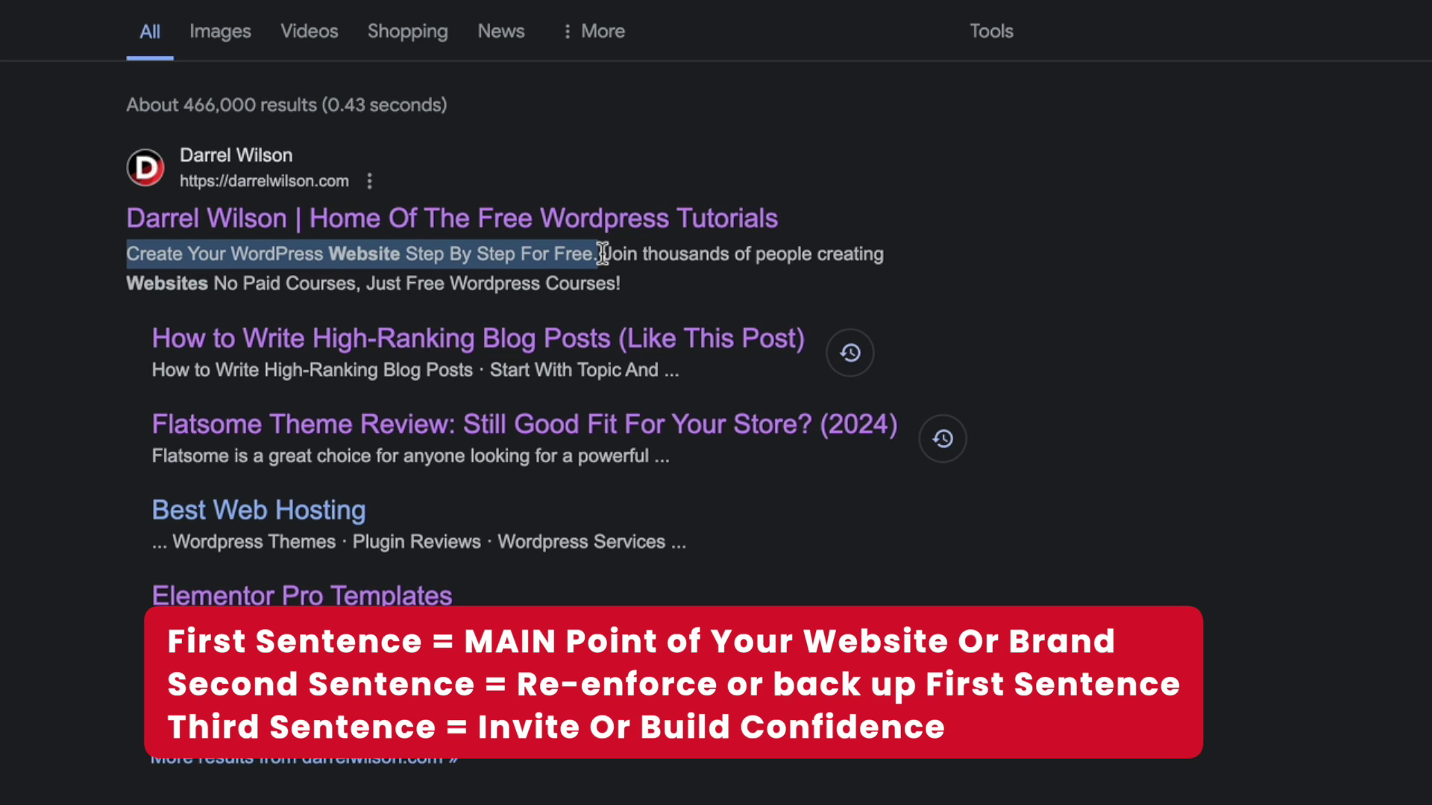
pyautogui.click(602, 255)
pyautogui.moveTo(593, 254); pyautogui.dragTo(128, 259)
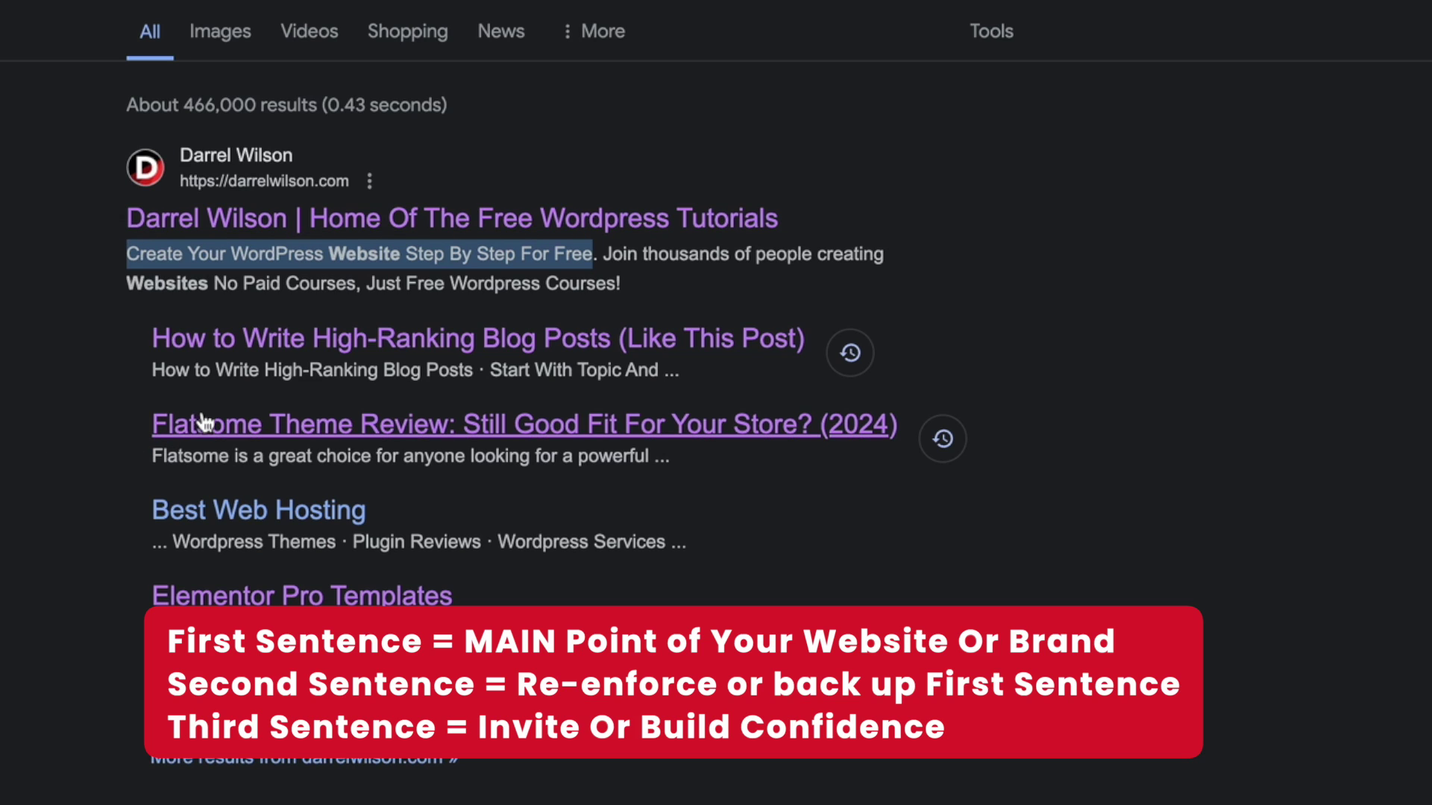
pyautogui.click(599, 258)
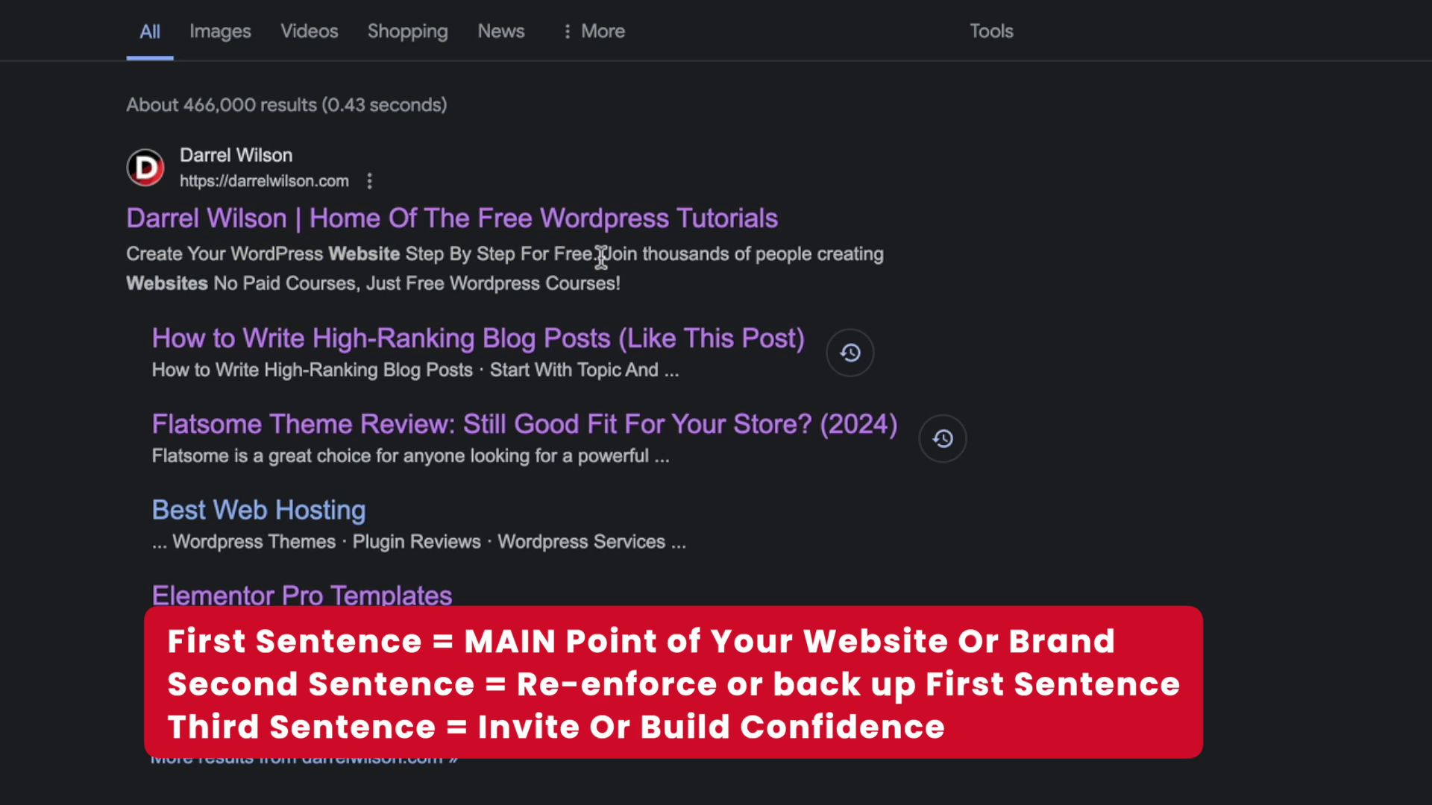
pyautogui.moveTo(603, 258); pyautogui.dragTo(846, 283)
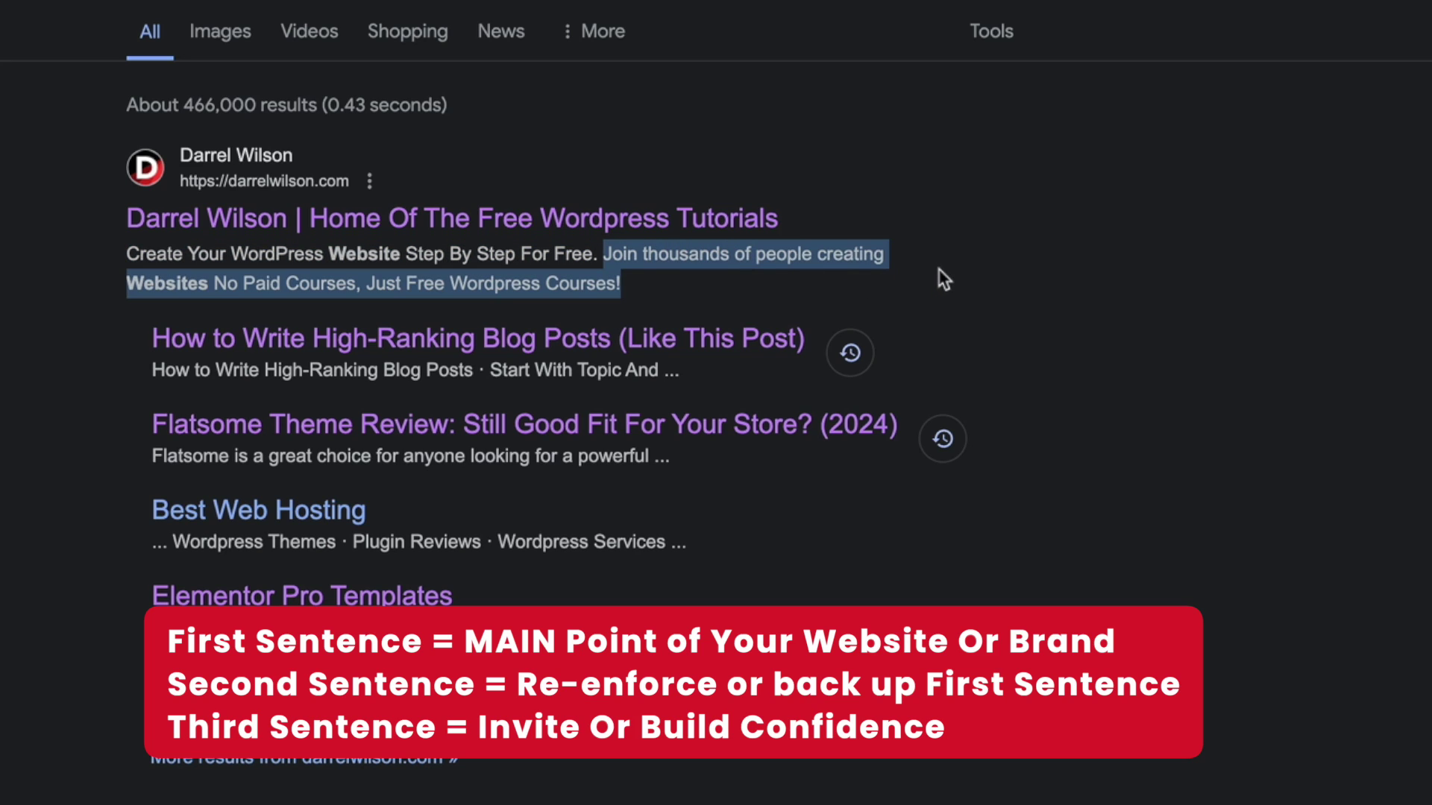
pyautogui.moveTo(944, 280); pyautogui.dragTo(643, 293)
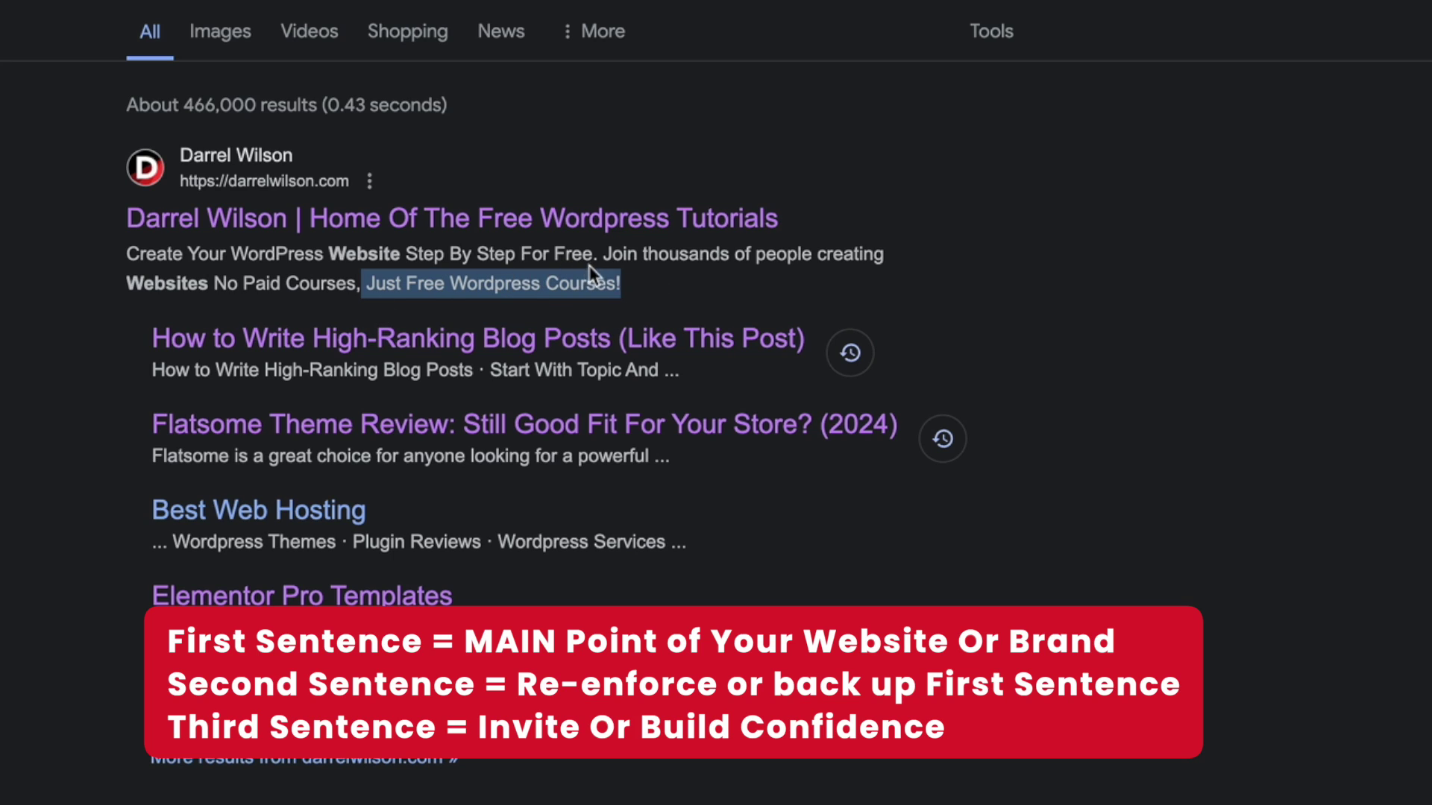
pyautogui.moveTo(598, 254); pyautogui.dragTo(136, 255)
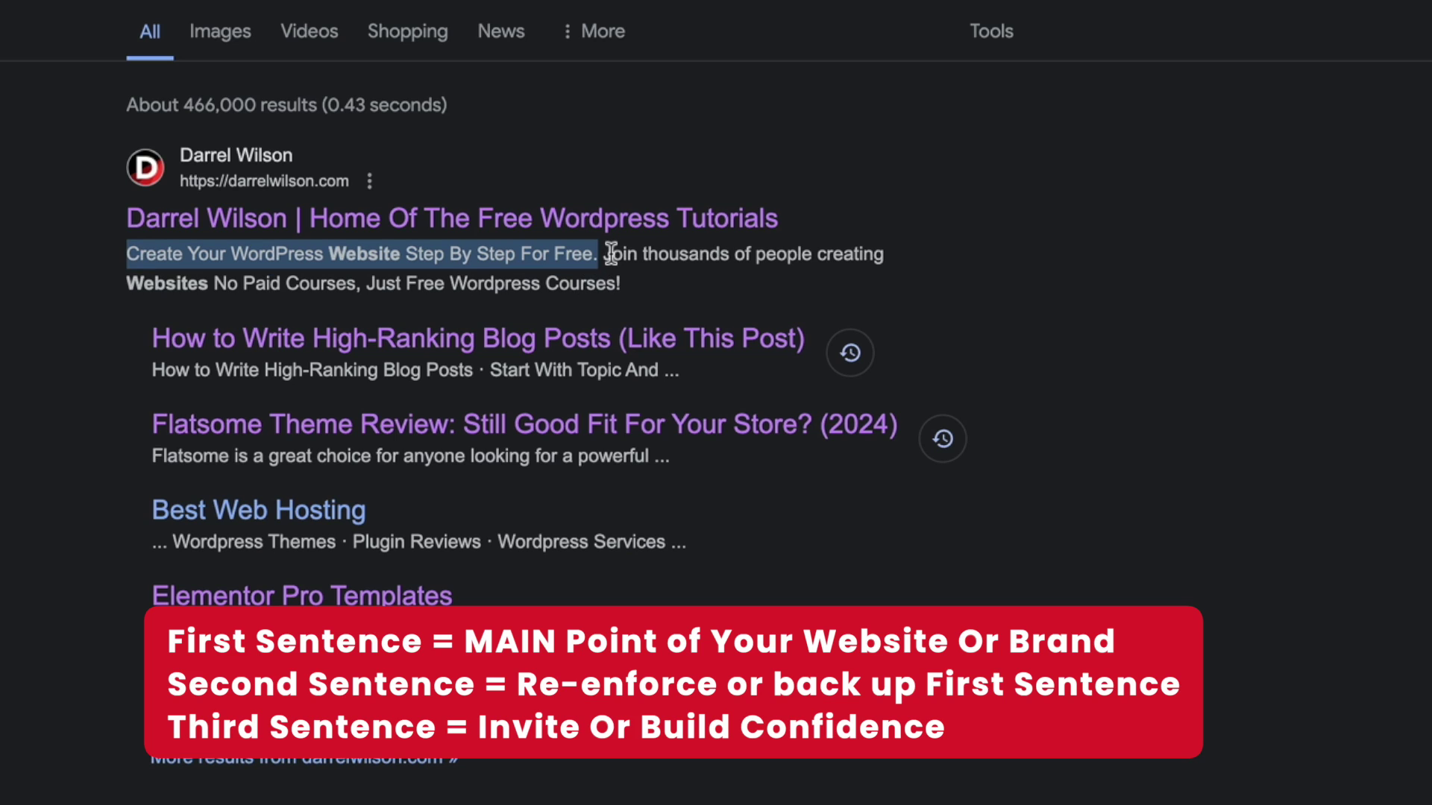
pyautogui.moveTo(612, 255); pyautogui.dragTo(655, 289)
pyautogui.click(365, 291)
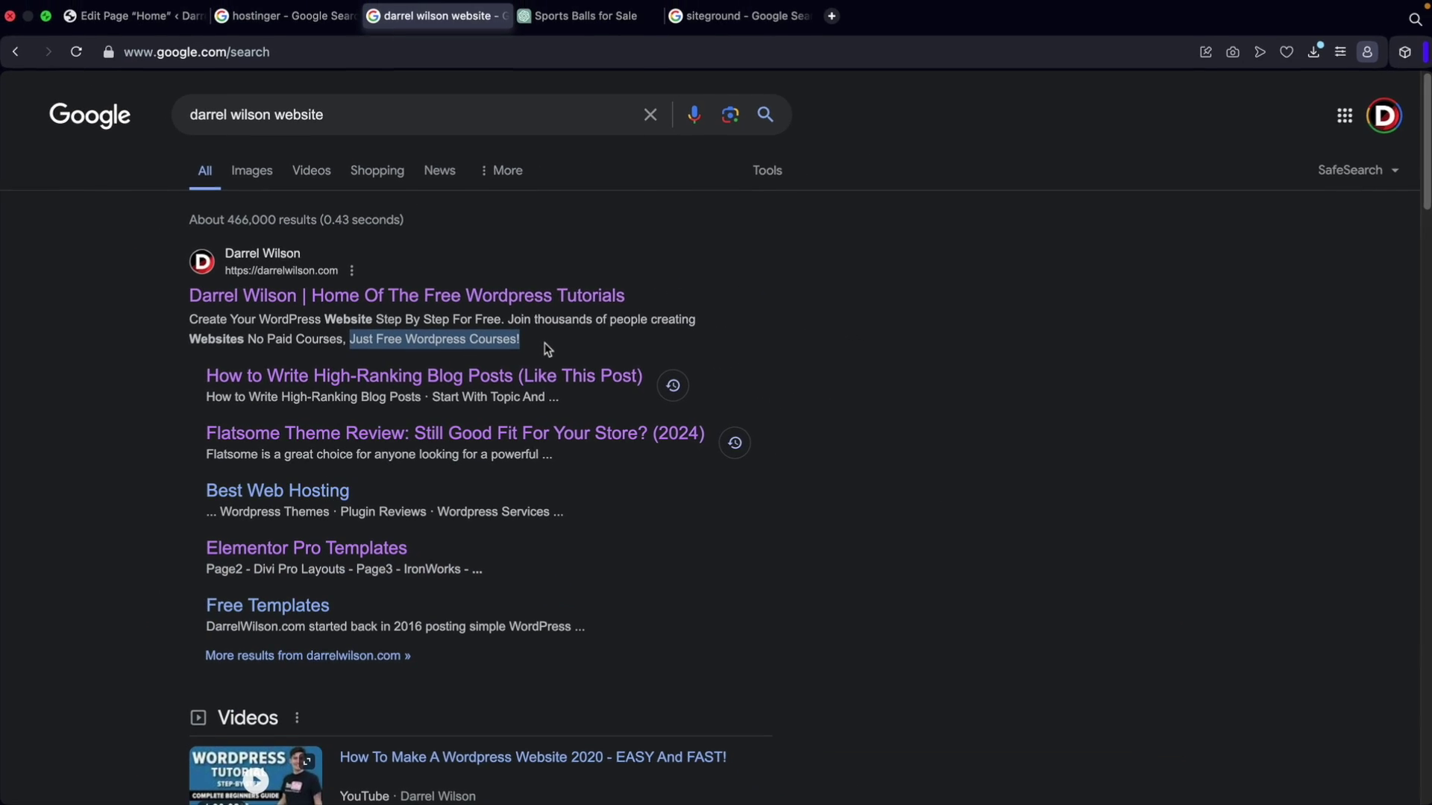
# Return to the Home page snippet and examine its Facebook and Twitter share previews and their image, title and description options.
pyautogui.click(144, 19)
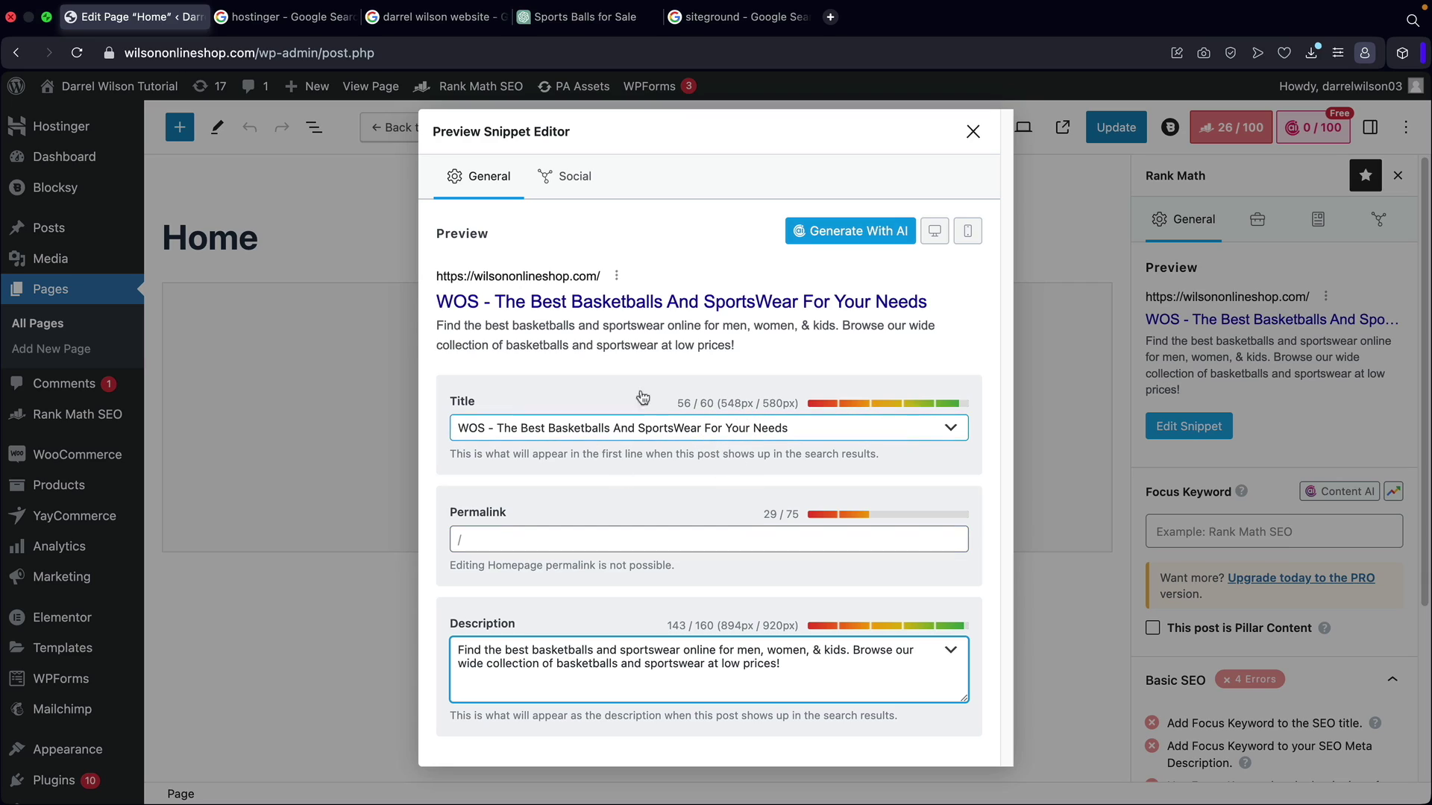
pyautogui.click(578, 177)
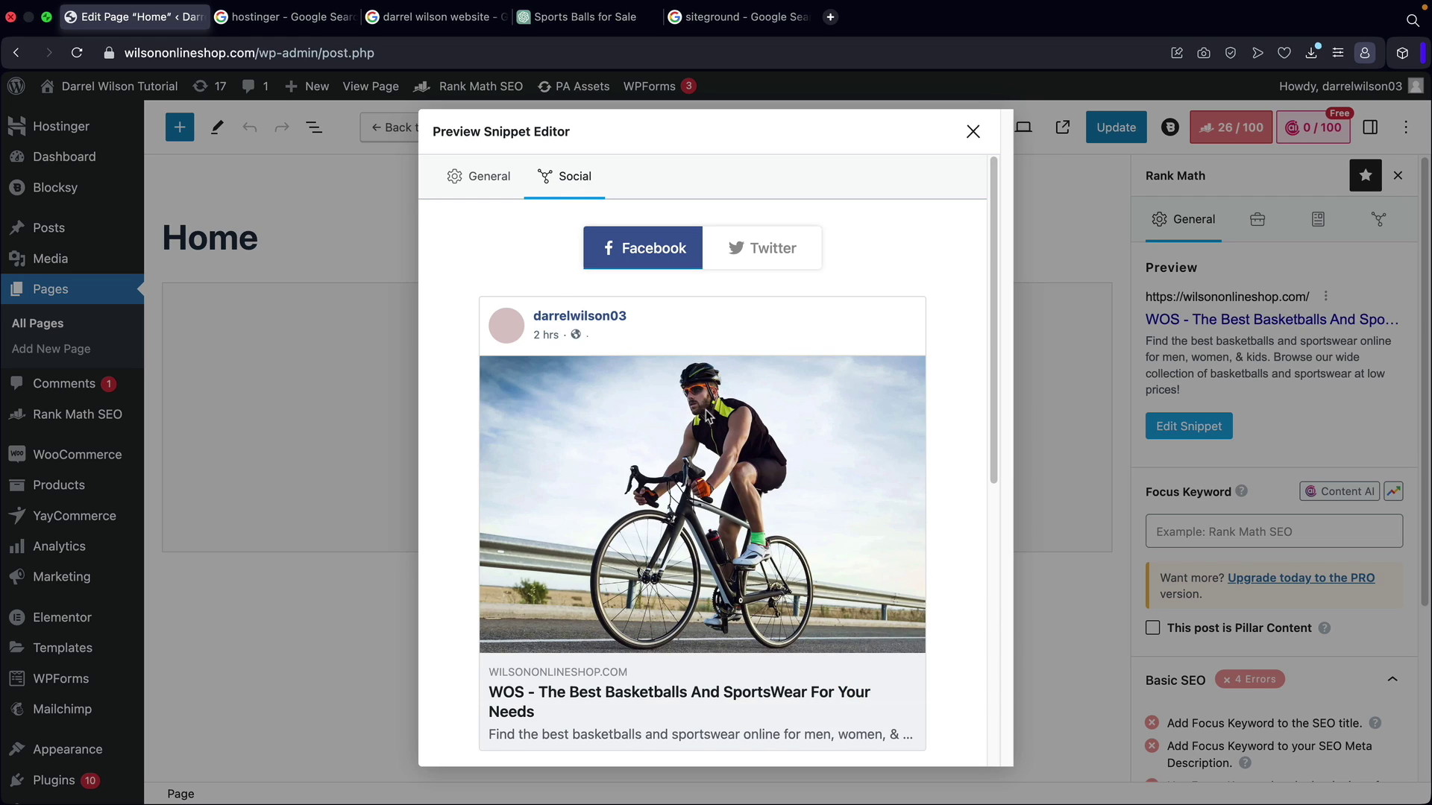
pyautogui.click(746, 252)
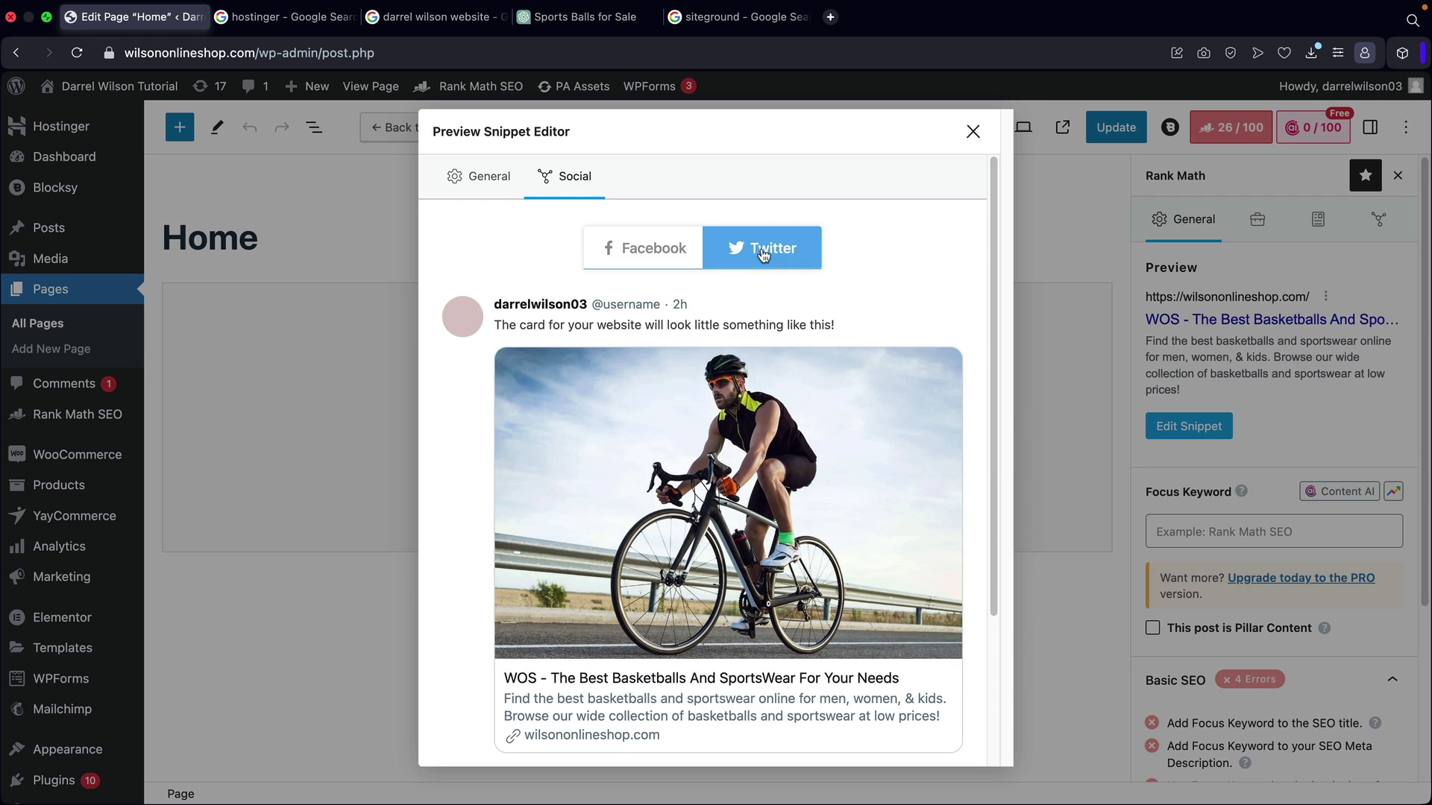
pyautogui.click(657, 261)
pyautogui.scroll(-10, 658, 299)
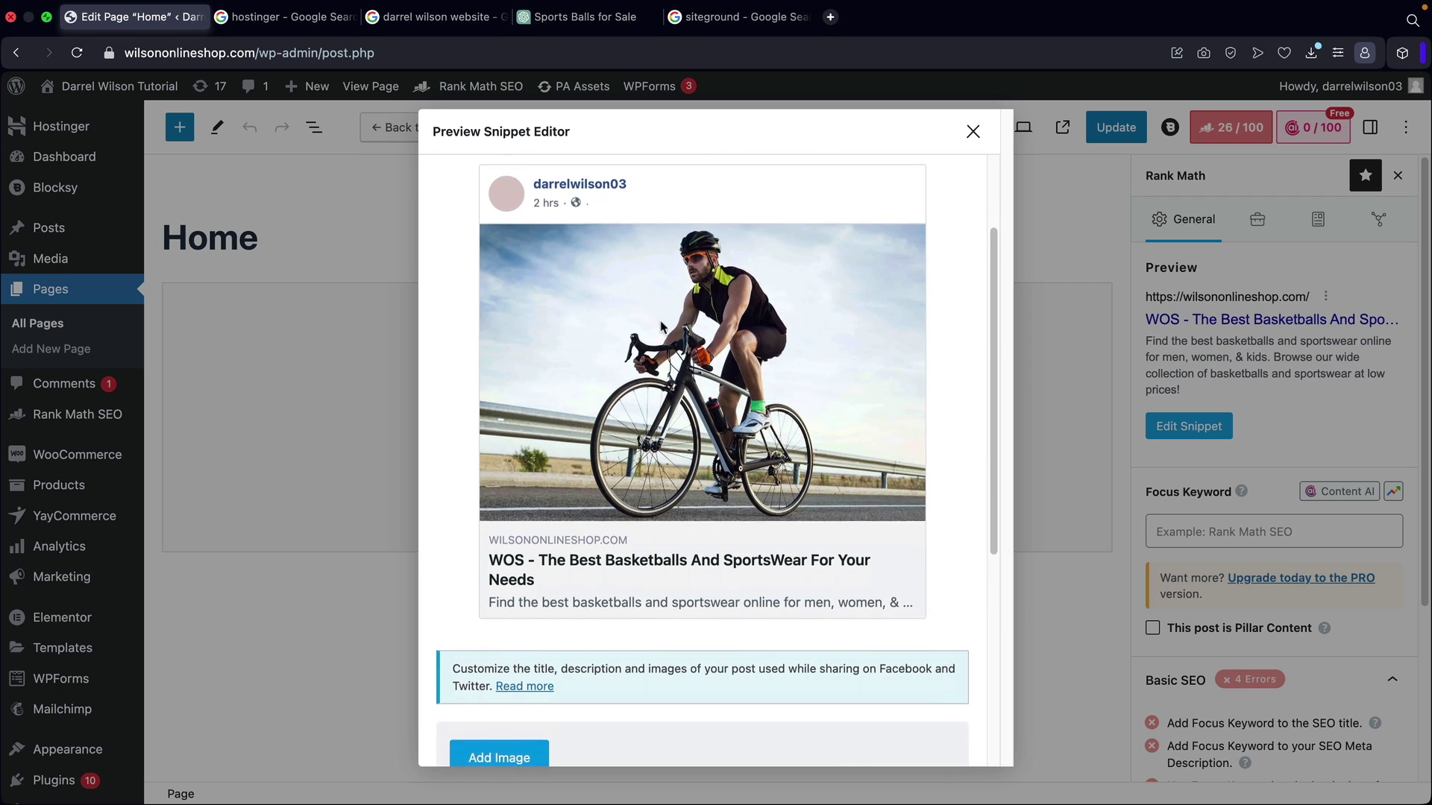
pyautogui.scroll(-1, 660, 324)
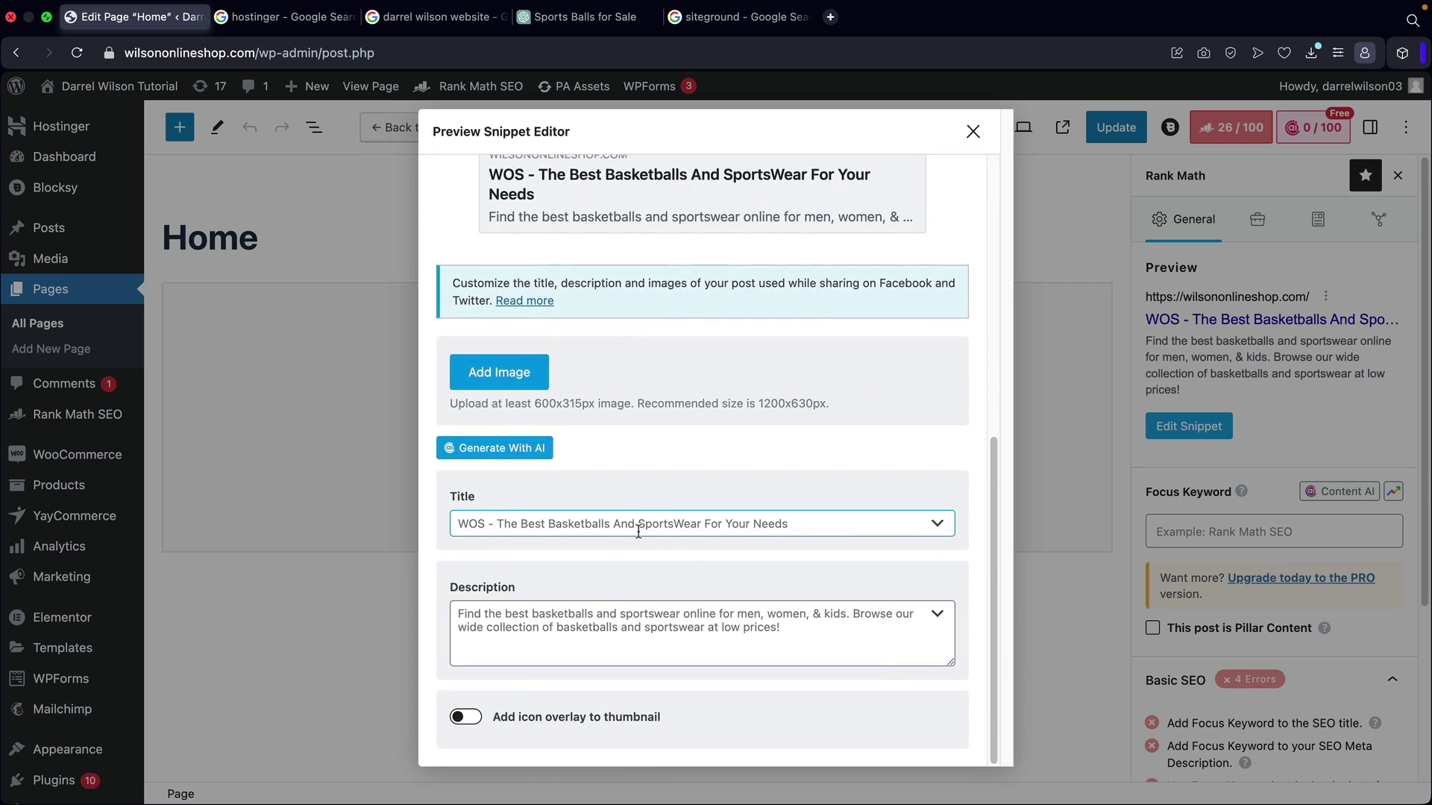
pyautogui.scroll(10, 638, 531)
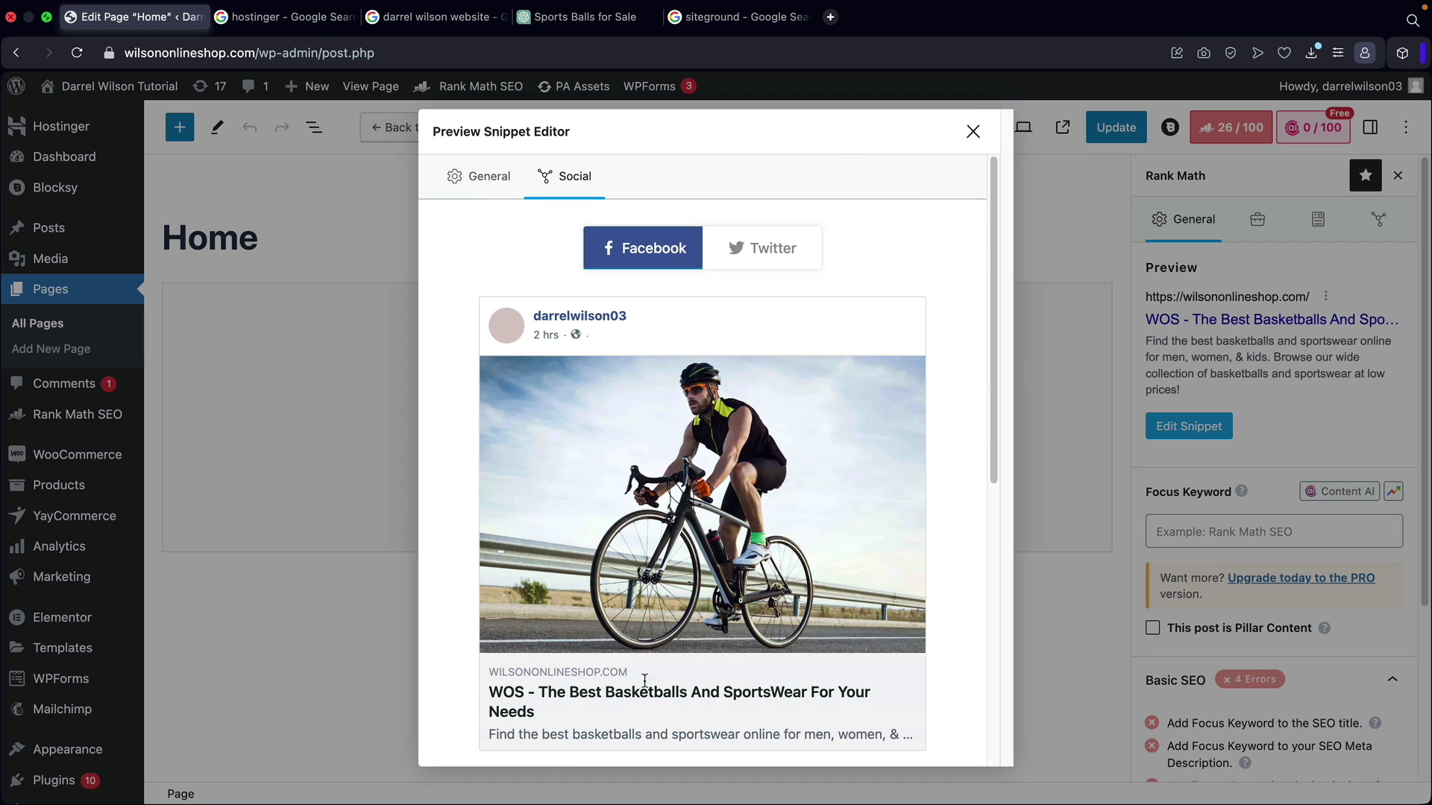
pyautogui.click(744, 267)
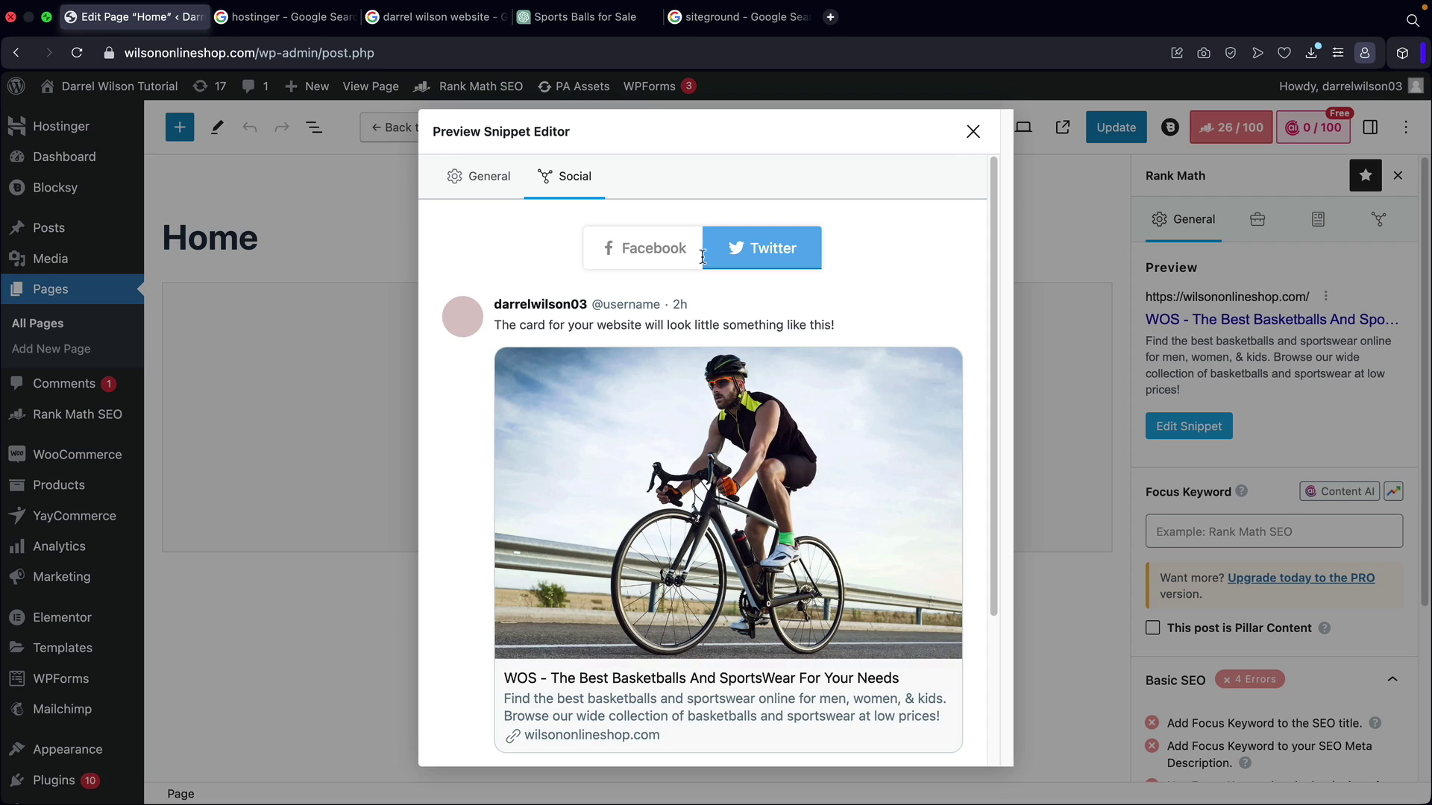
pyautogui.click(630, 256)
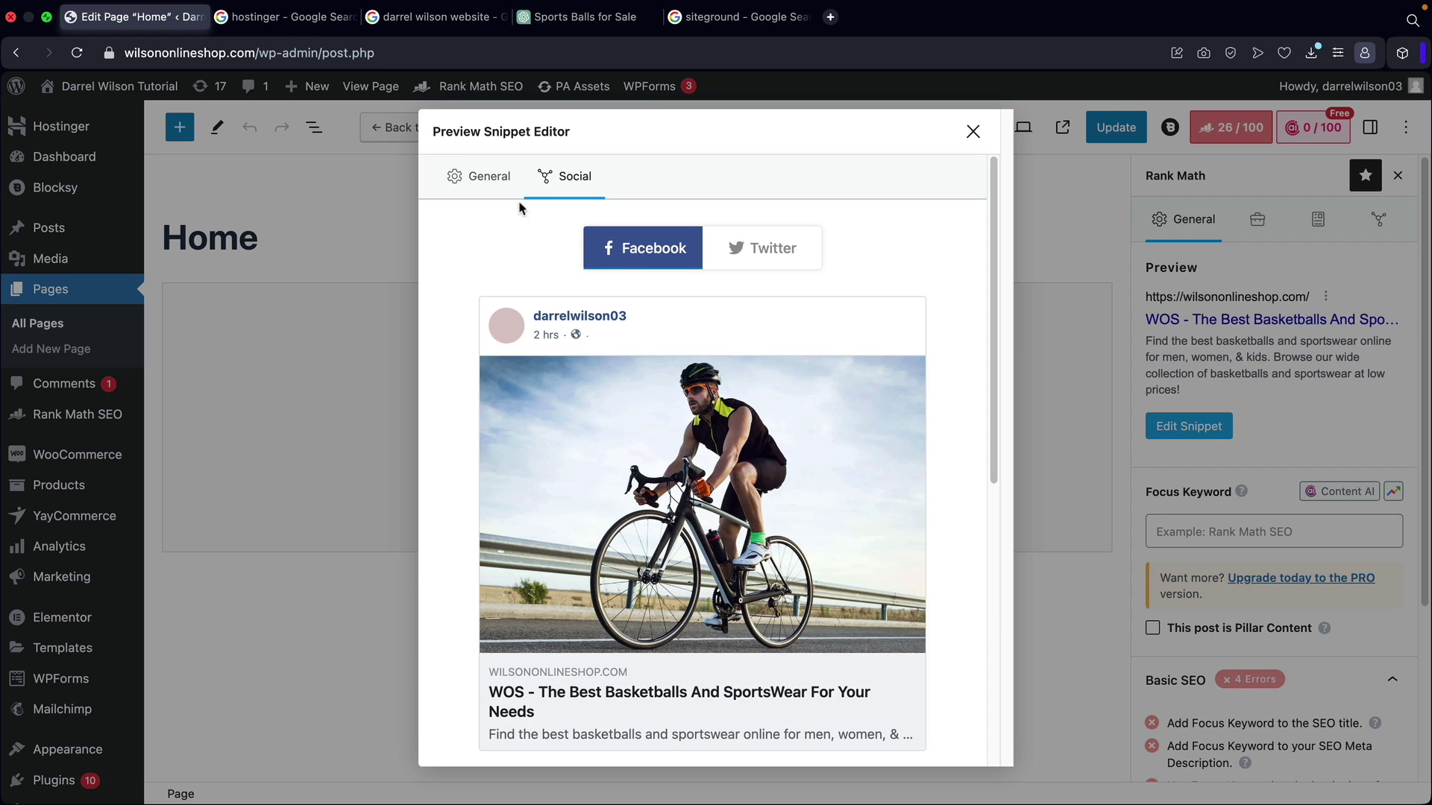
pyautogui.click(495, 179)
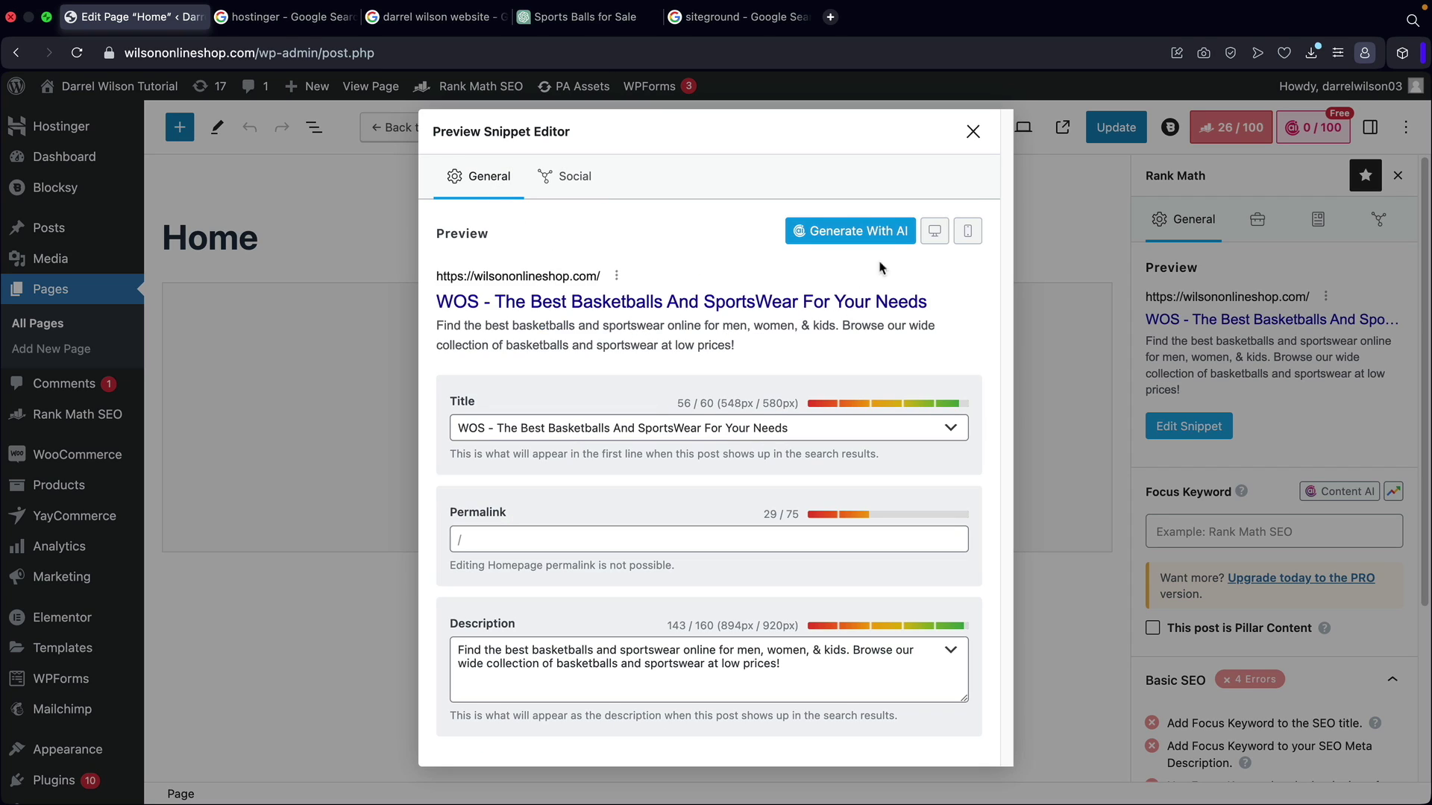
# Examine how the Home page's search title and description appear in the desktop and mobile snippet previews.
pyautogui.click(934, 235)
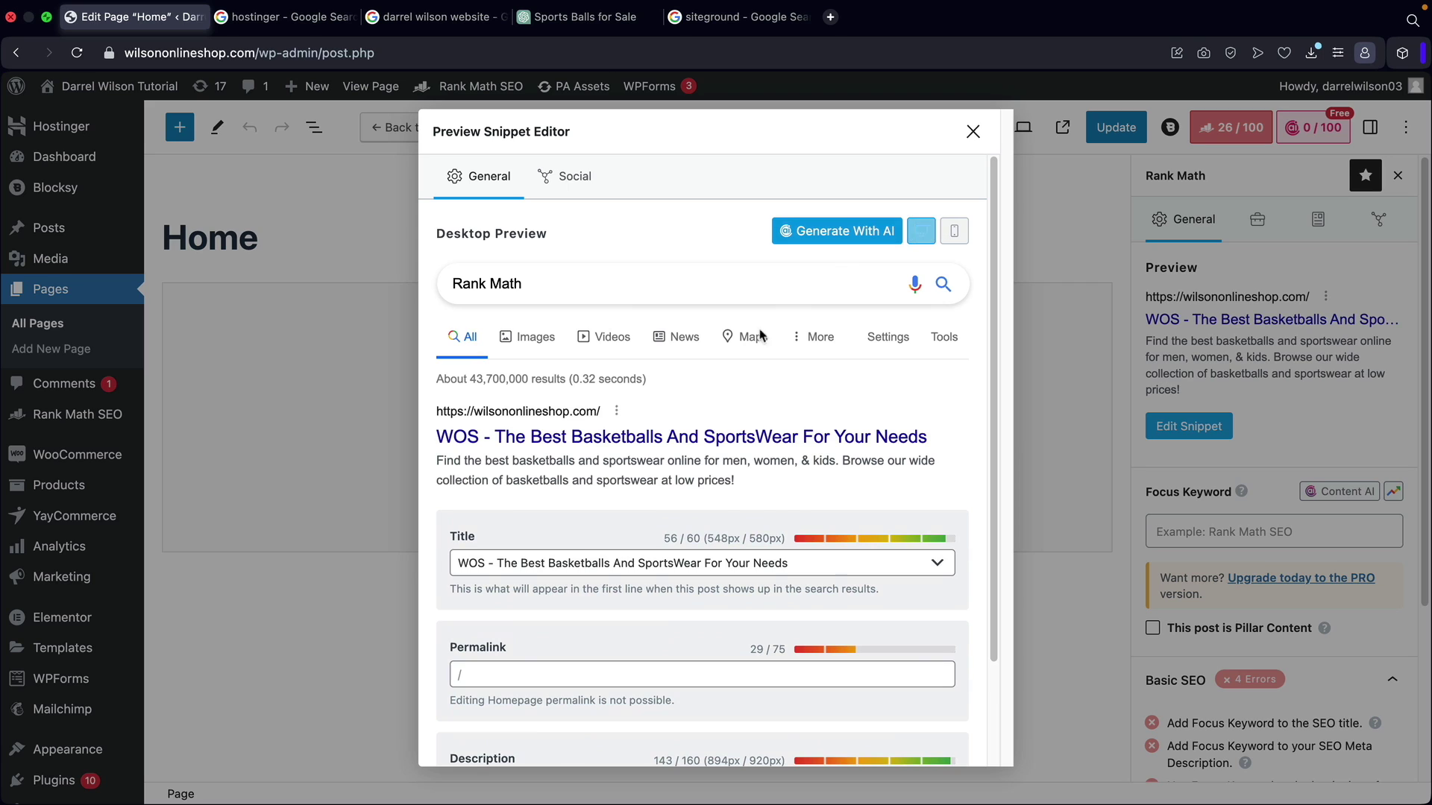
pyautogui.scroll(-1, 745, 362)
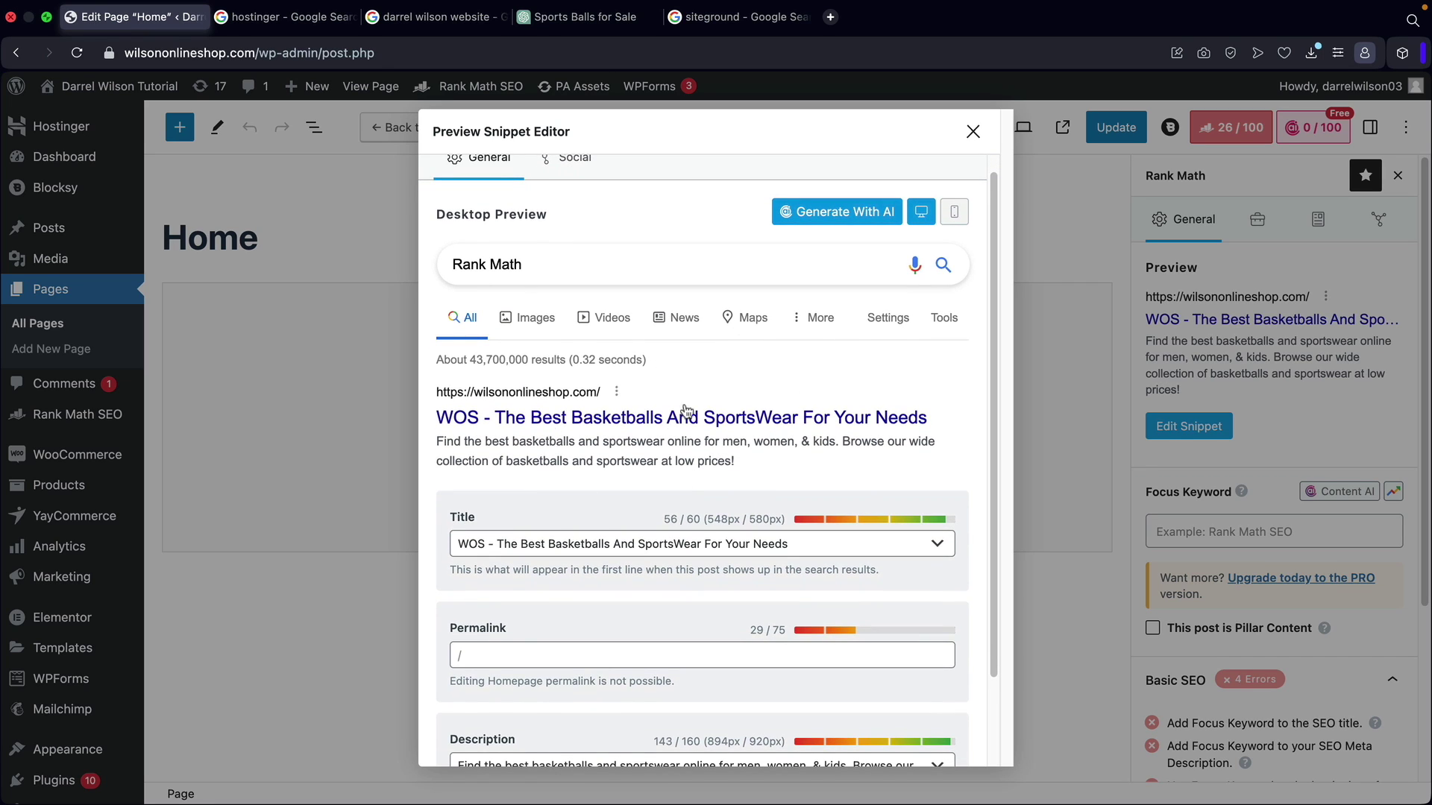
pyautogui.scroll(1, 688, 406)
pyautogui.scroll(-1, 958, 224)
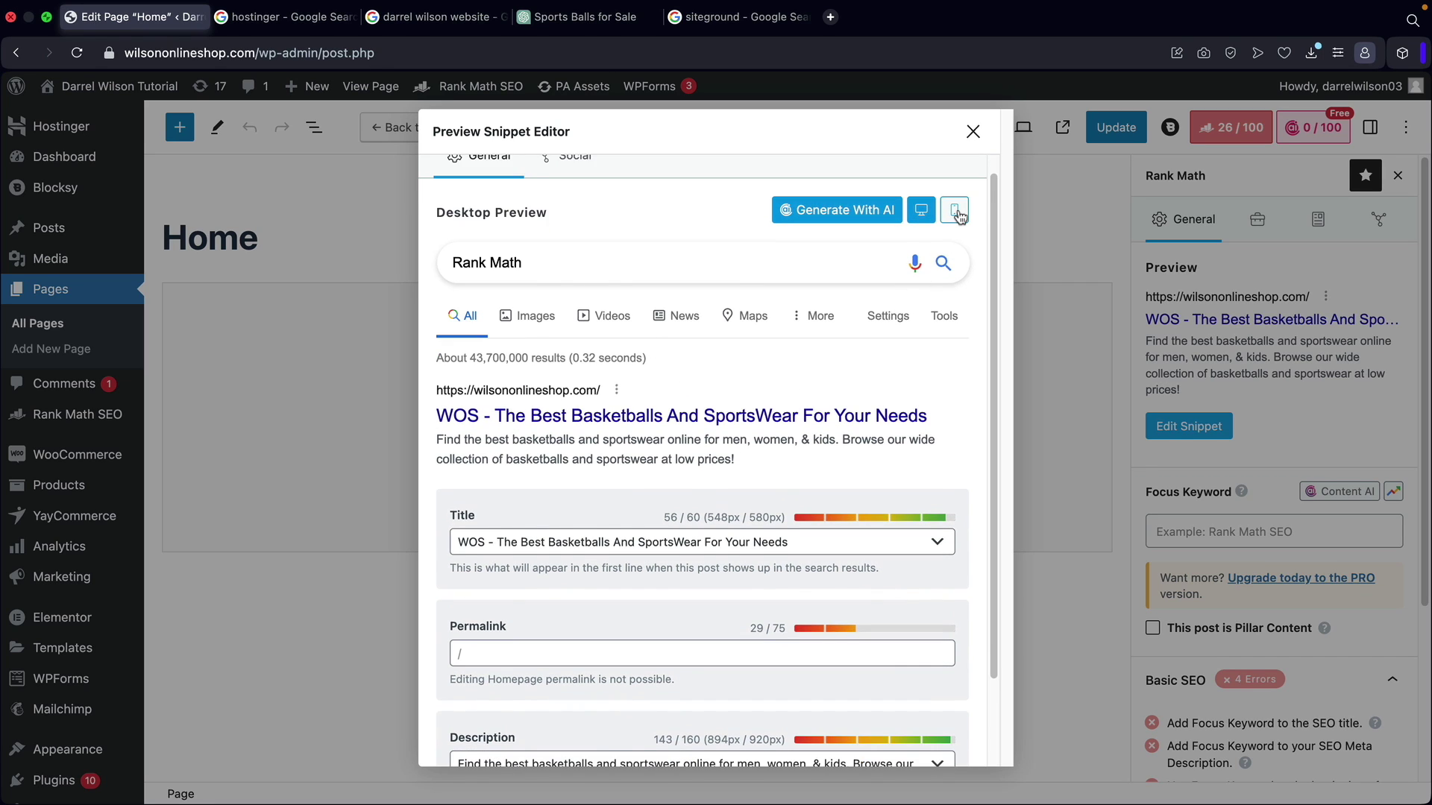
pyautogui.click(957, 215)
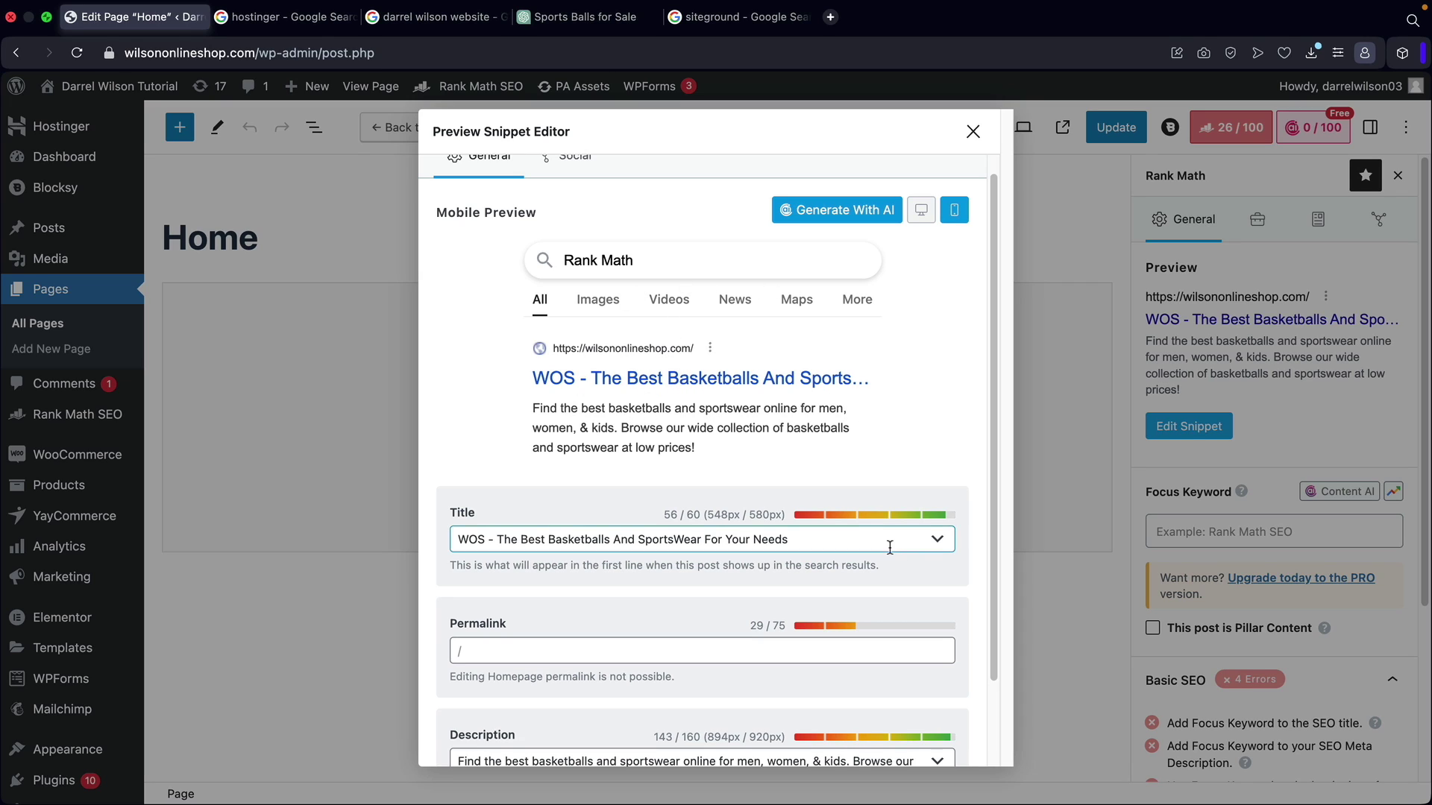
pyautogui.moveTo(833, 538); pyautogui.dragTo(439, 552)
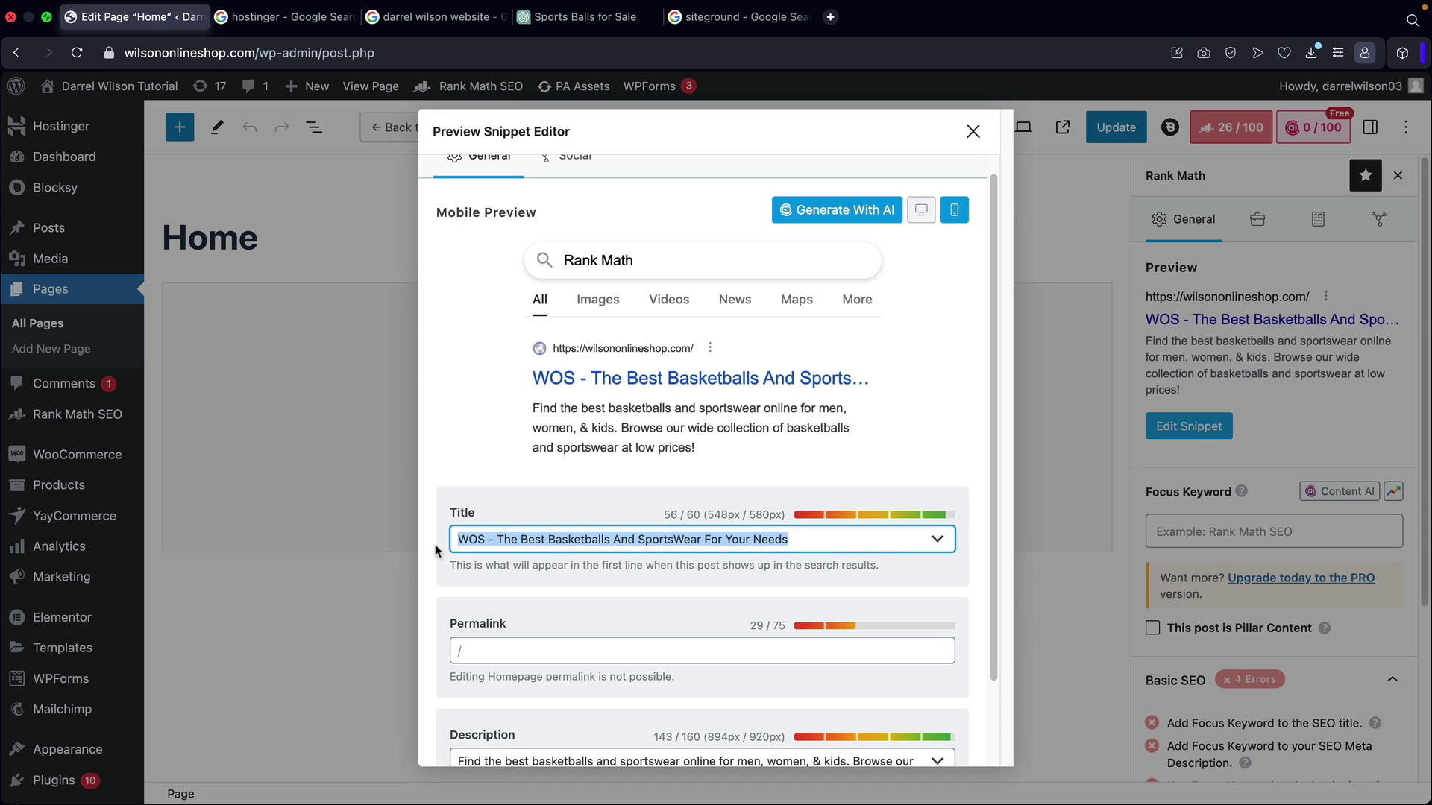
pyautogui.click(629, 547)
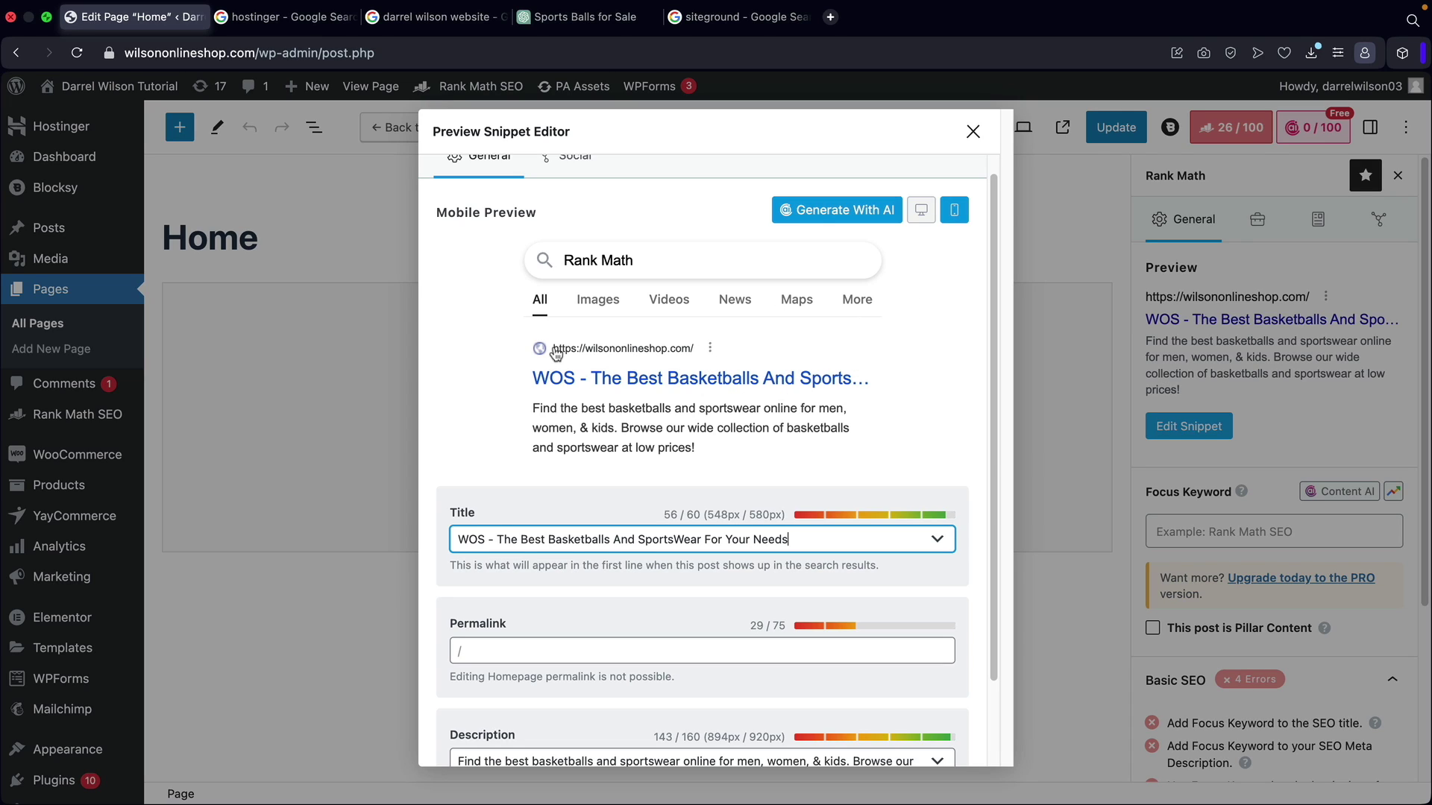
pyautogui.scroll(-1, 709, 422)
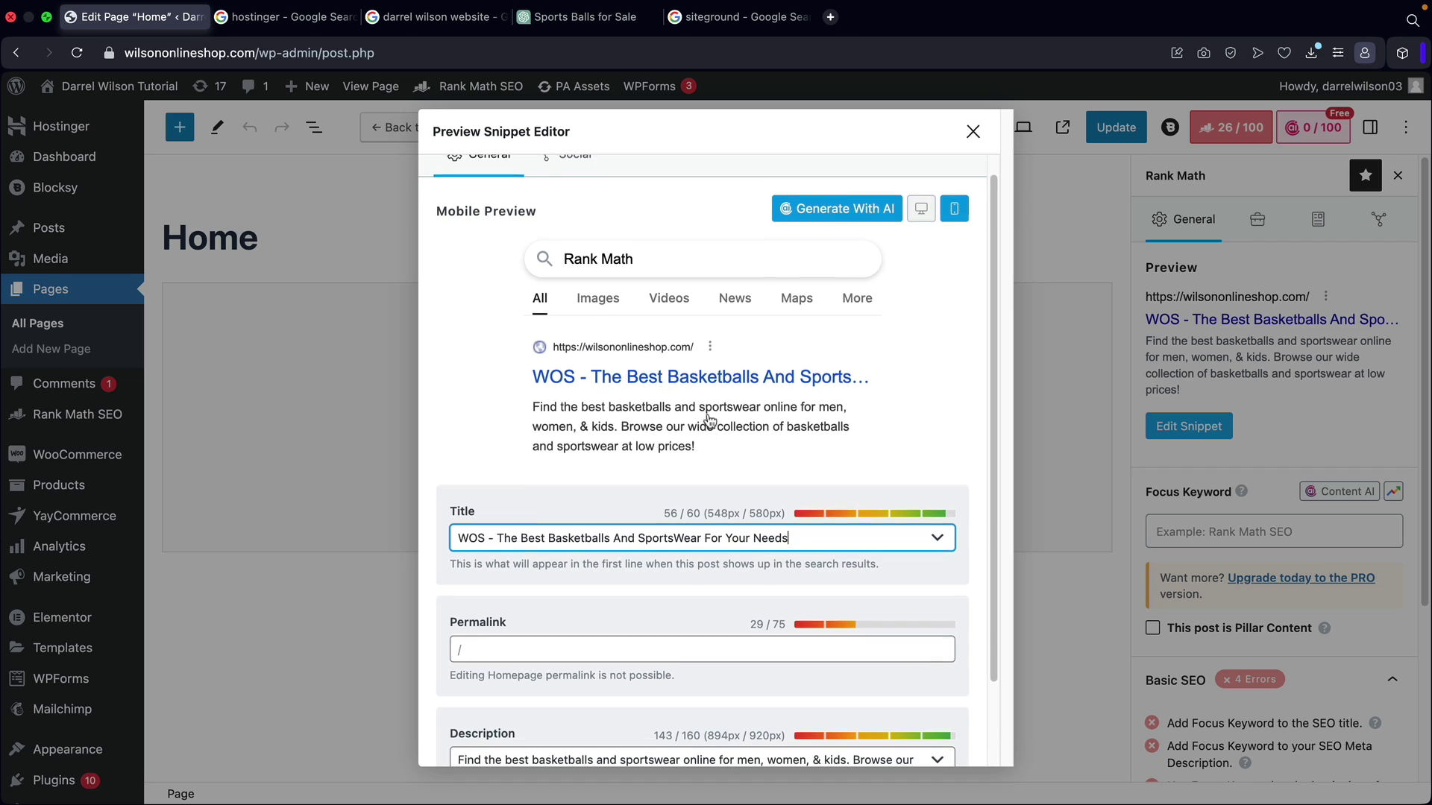
pyautogui.scroll(-3, 709, 422)
pyautogui.scroll(3, 699, 372)
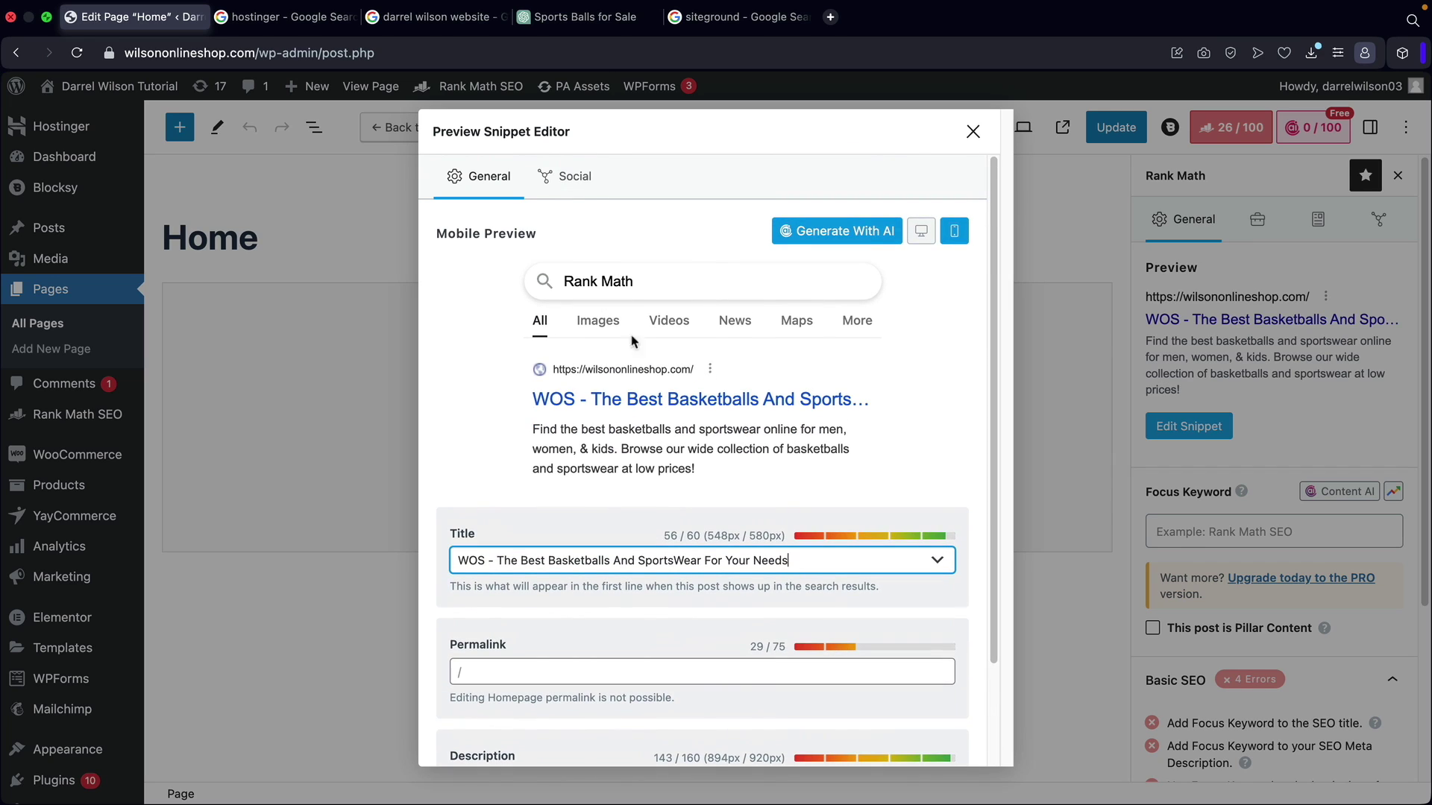
# Switch the snippet preview back to desktop, then close the snippet editor and update the Home page.
pyautogui.click(921, 233)
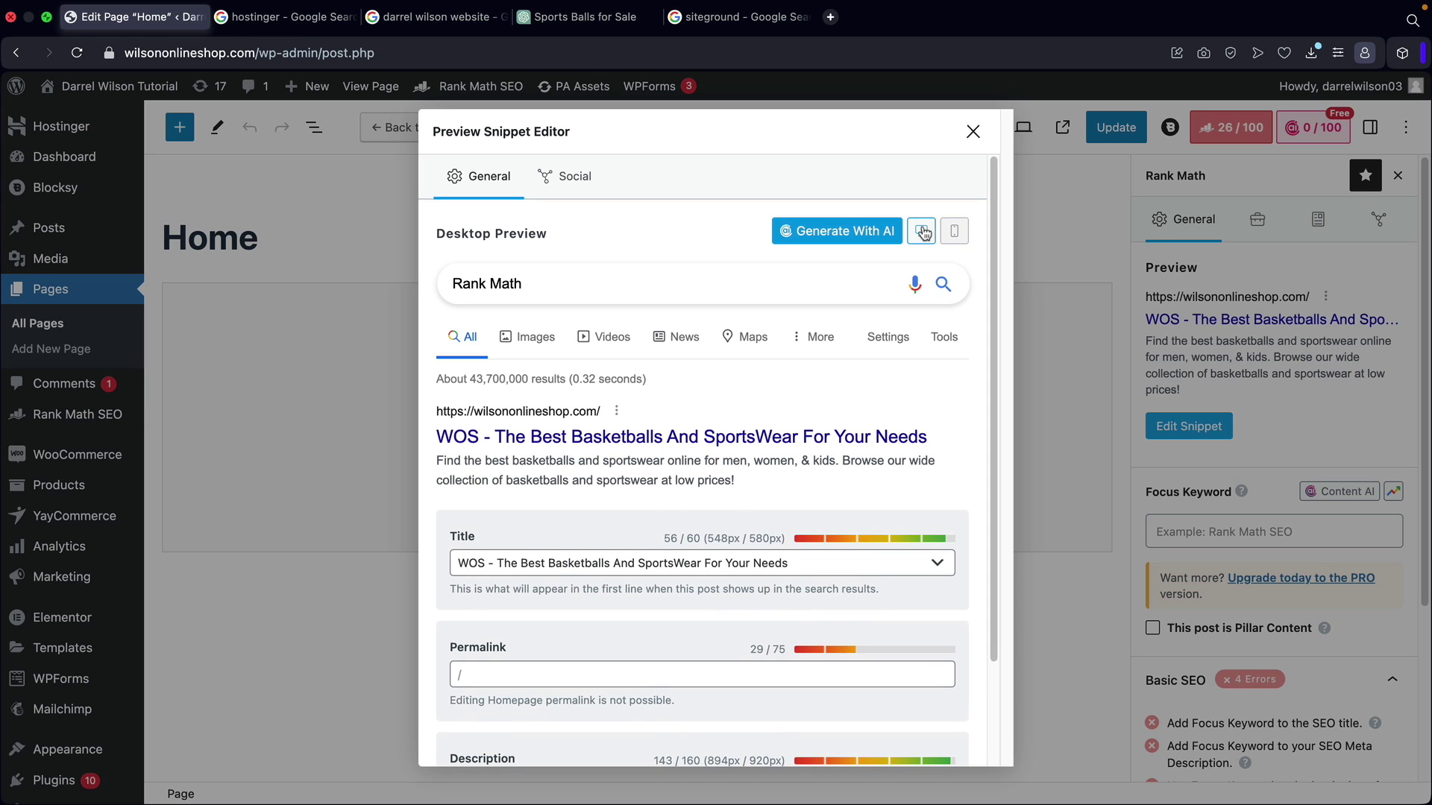
pyautogui.scroll(-3, 673, 486)
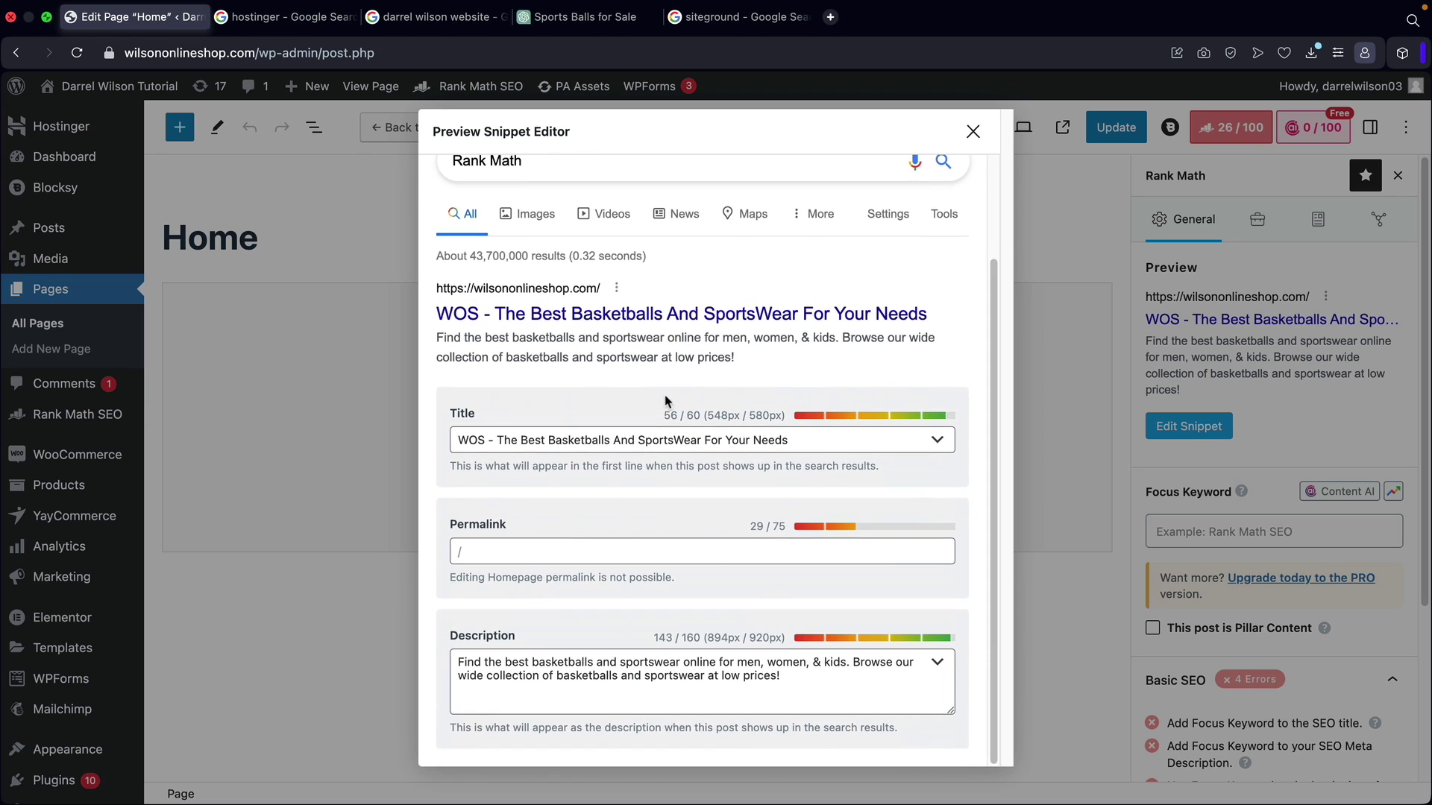
pyautogui.scroll(3, 649, 343)
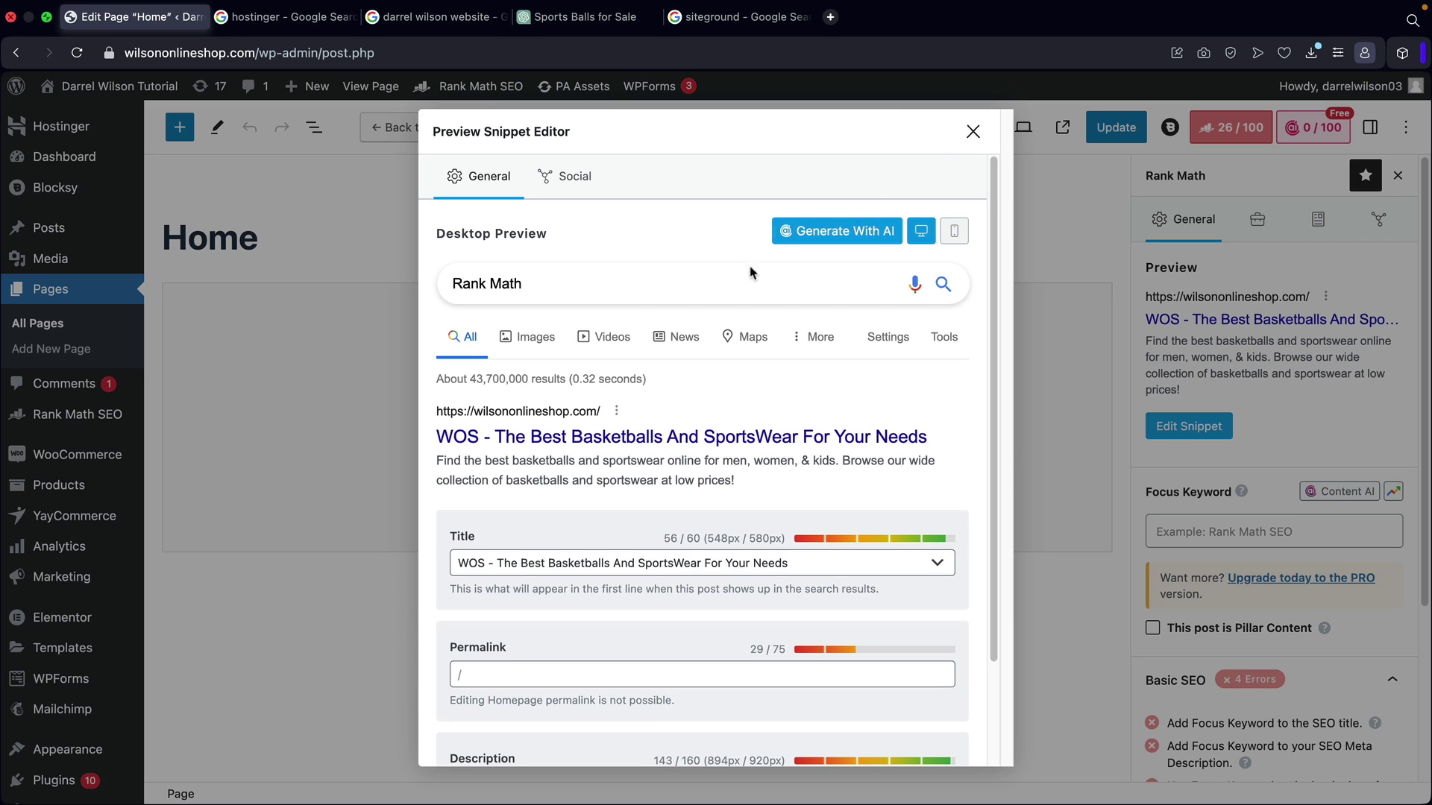
pyautogui.click(972, 132)
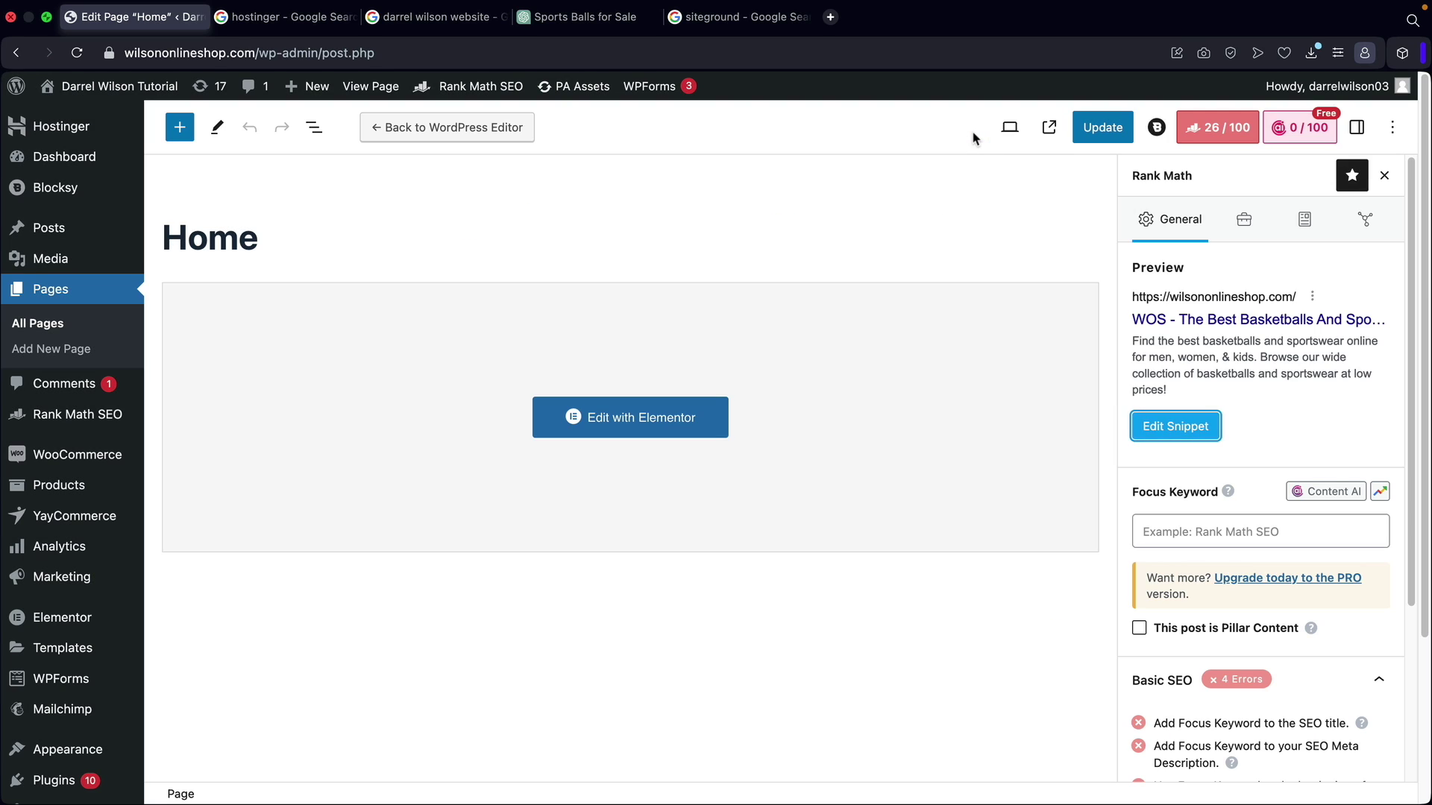
pyautogui.click(1107, 131)
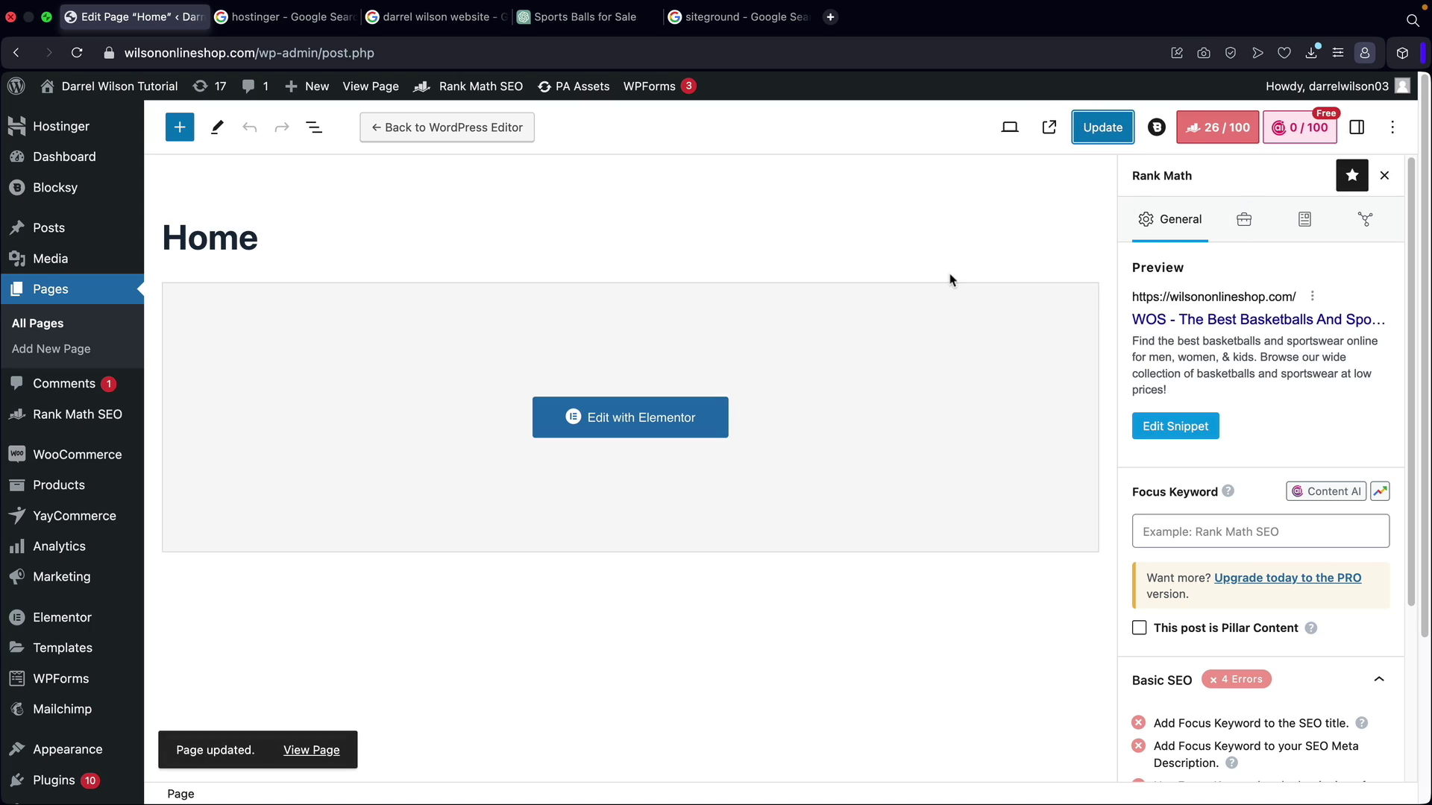
# Look through the list of all pages and open the About page for editing.
pyautogui.click(50, 330)
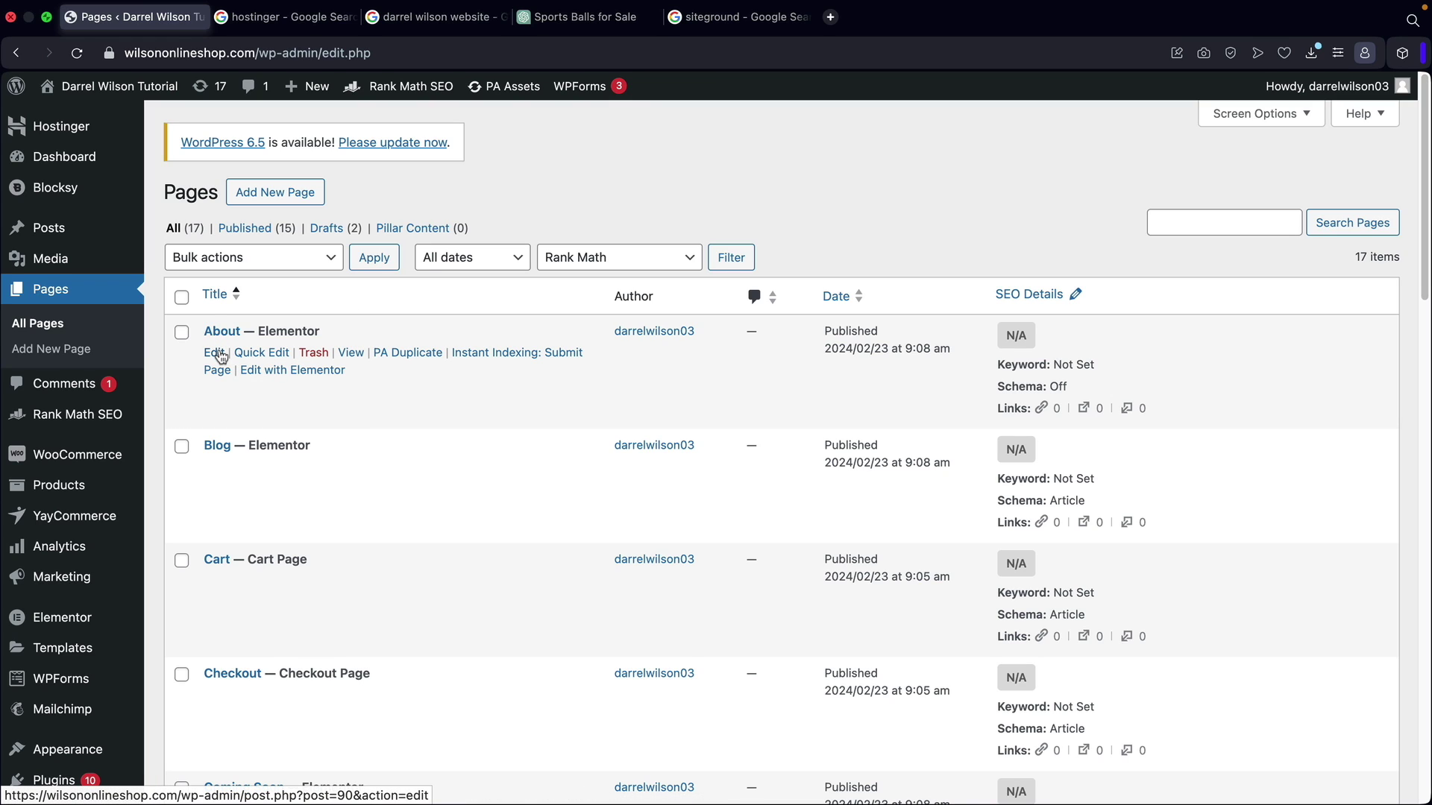
pyautogui.scroll(-4, 298, 414)
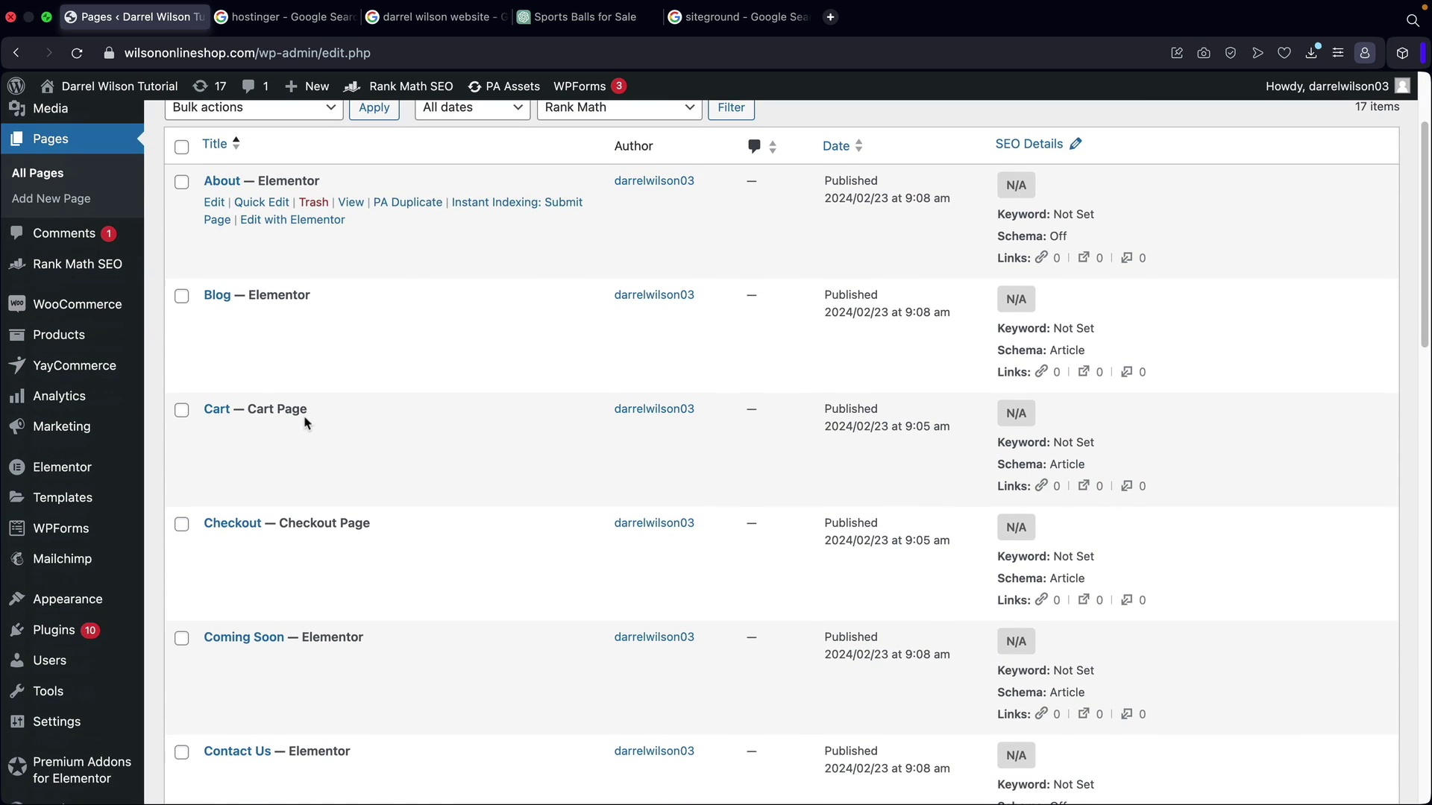
pyautogui.scroll(-4, 451, 288)
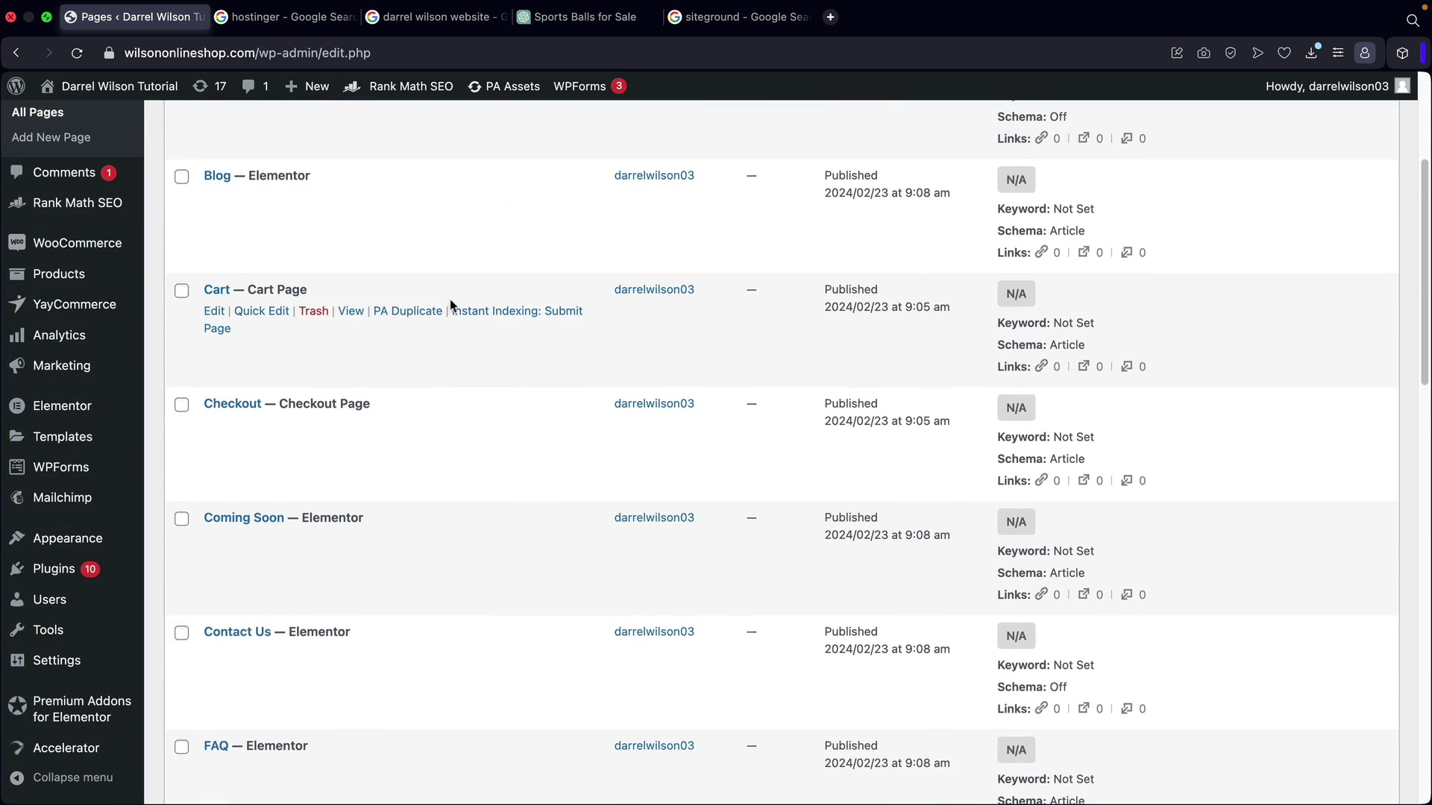
pyautogui.scroll(-1, 440, 323)
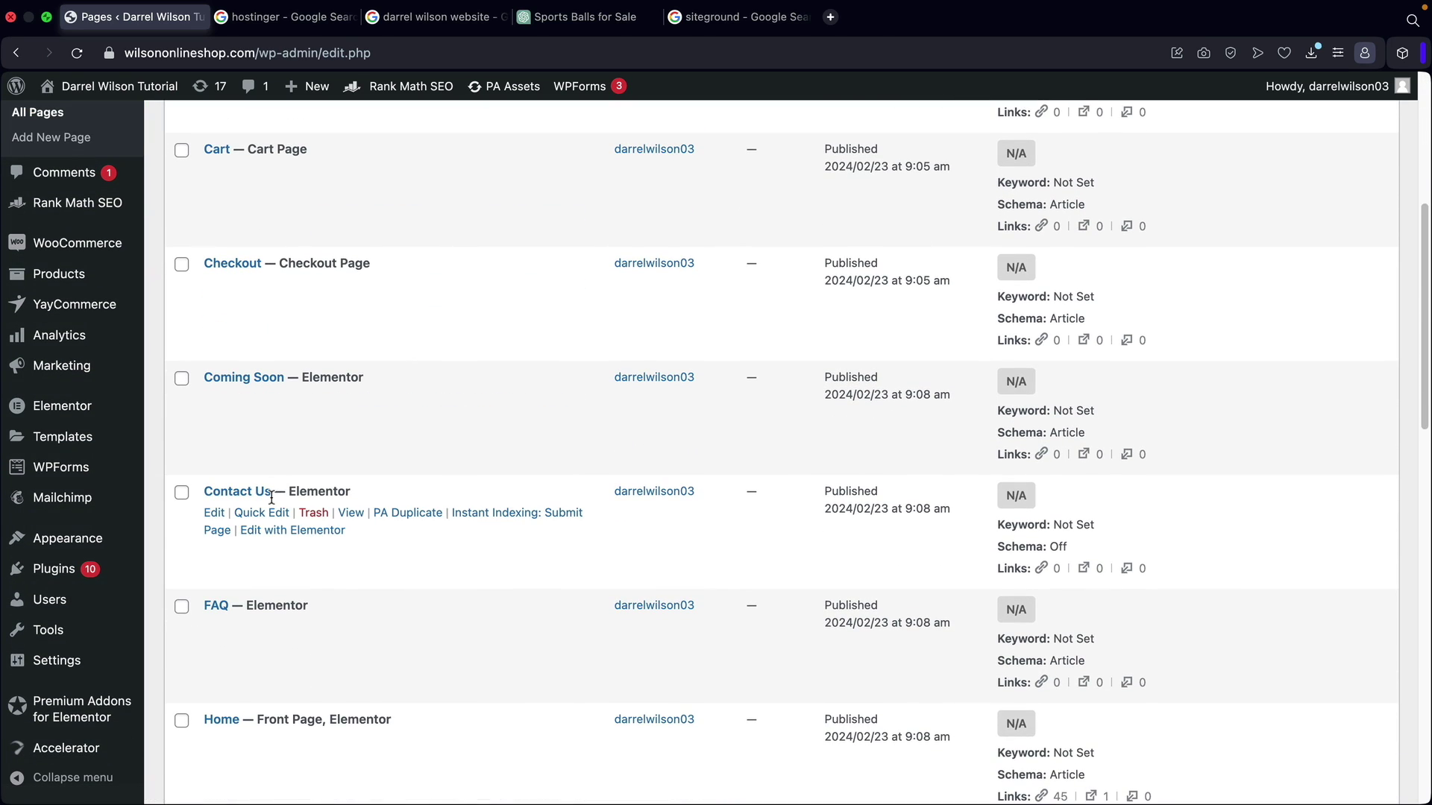
pyautogui.scroll(-6, 272, 494)
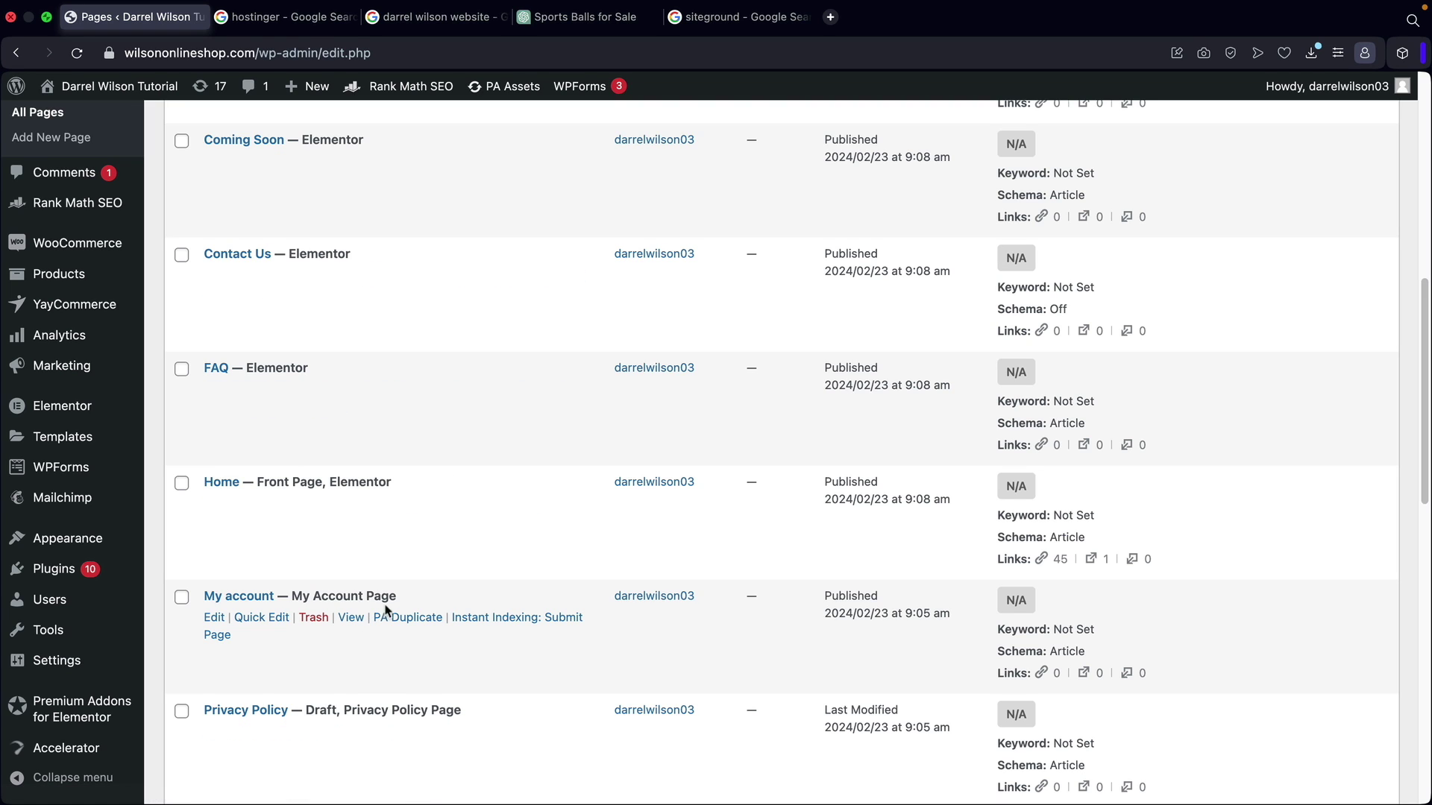
pyautogui.scroll(5, 486, 615)
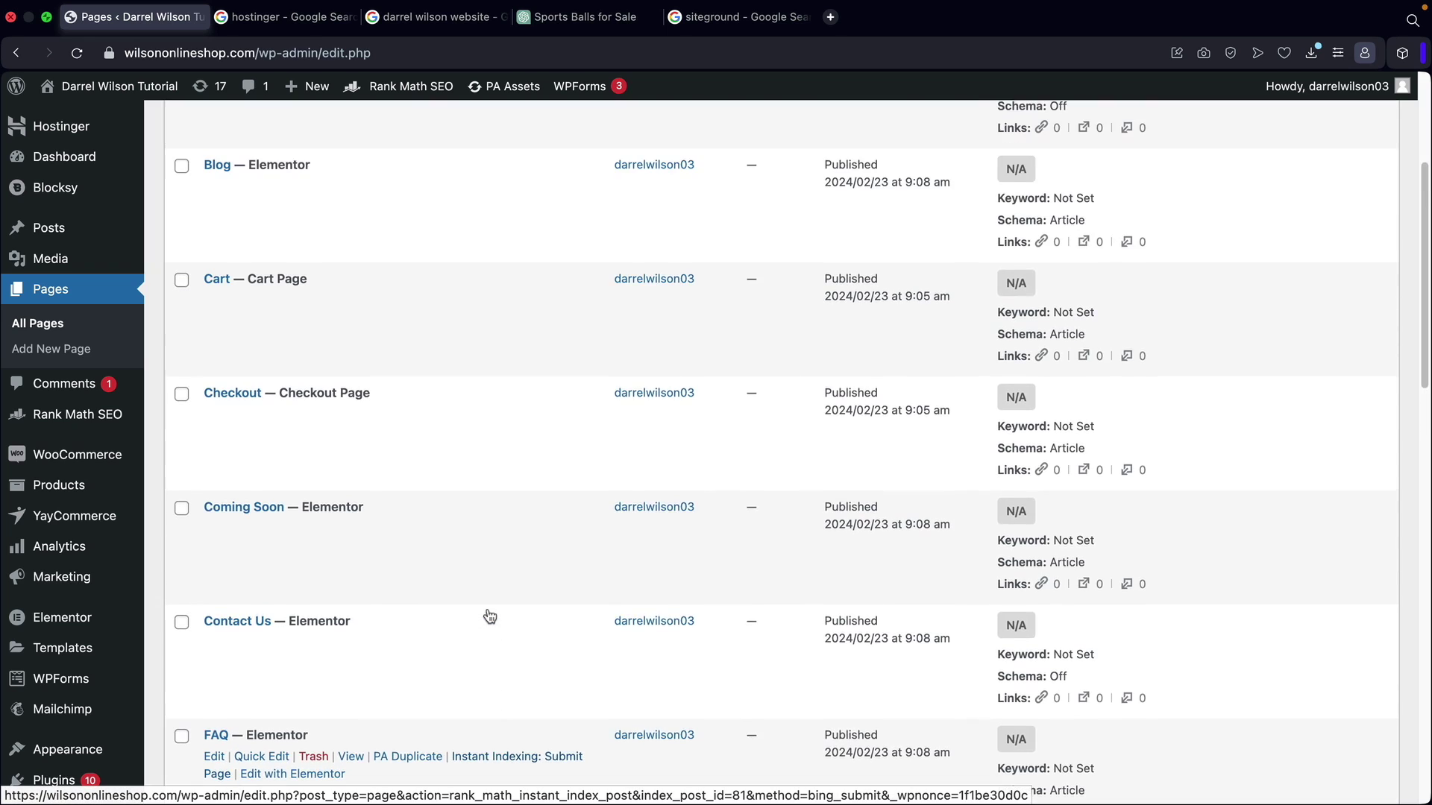
pyautogui.scroll(3, 489, 615)
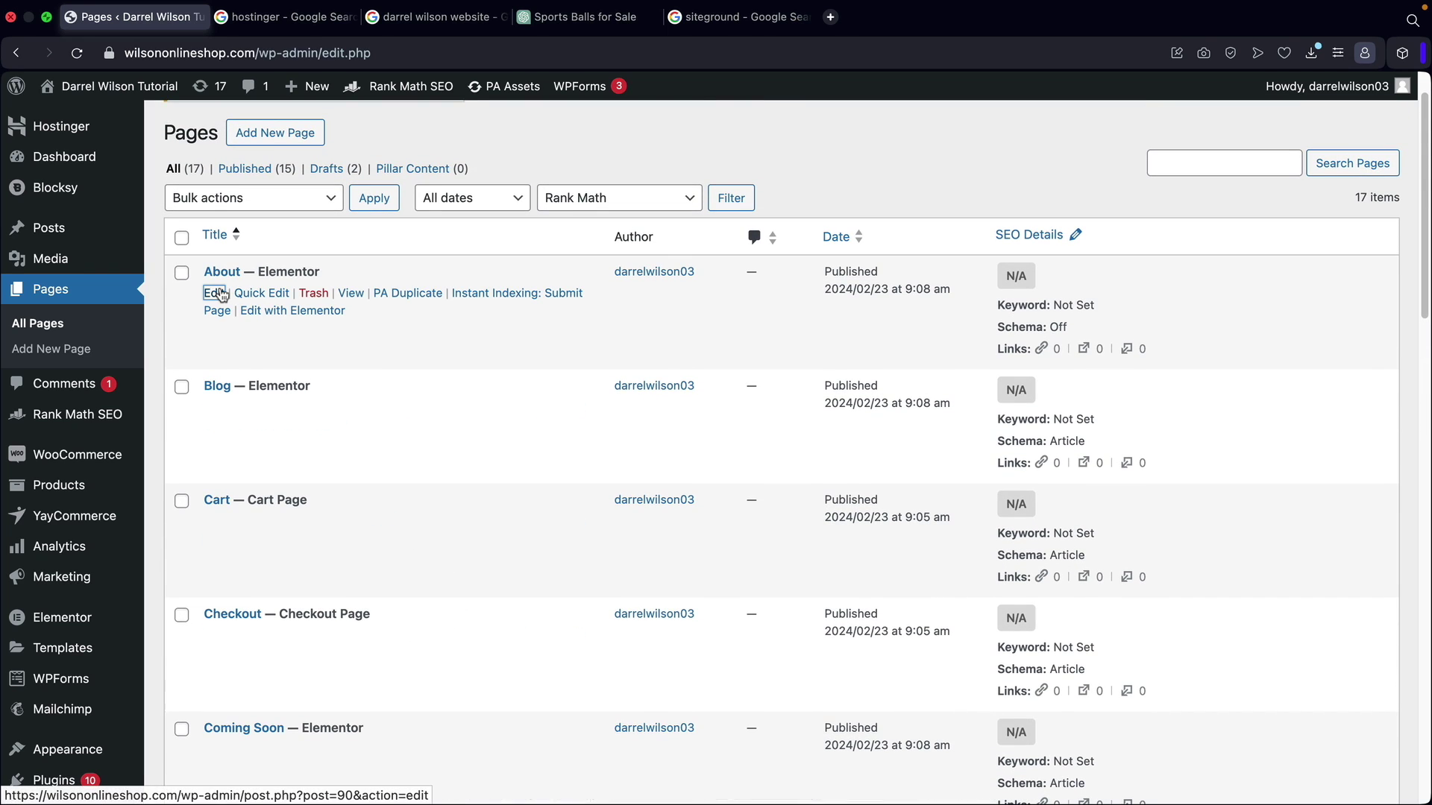
pyautogui.click(215, 293)
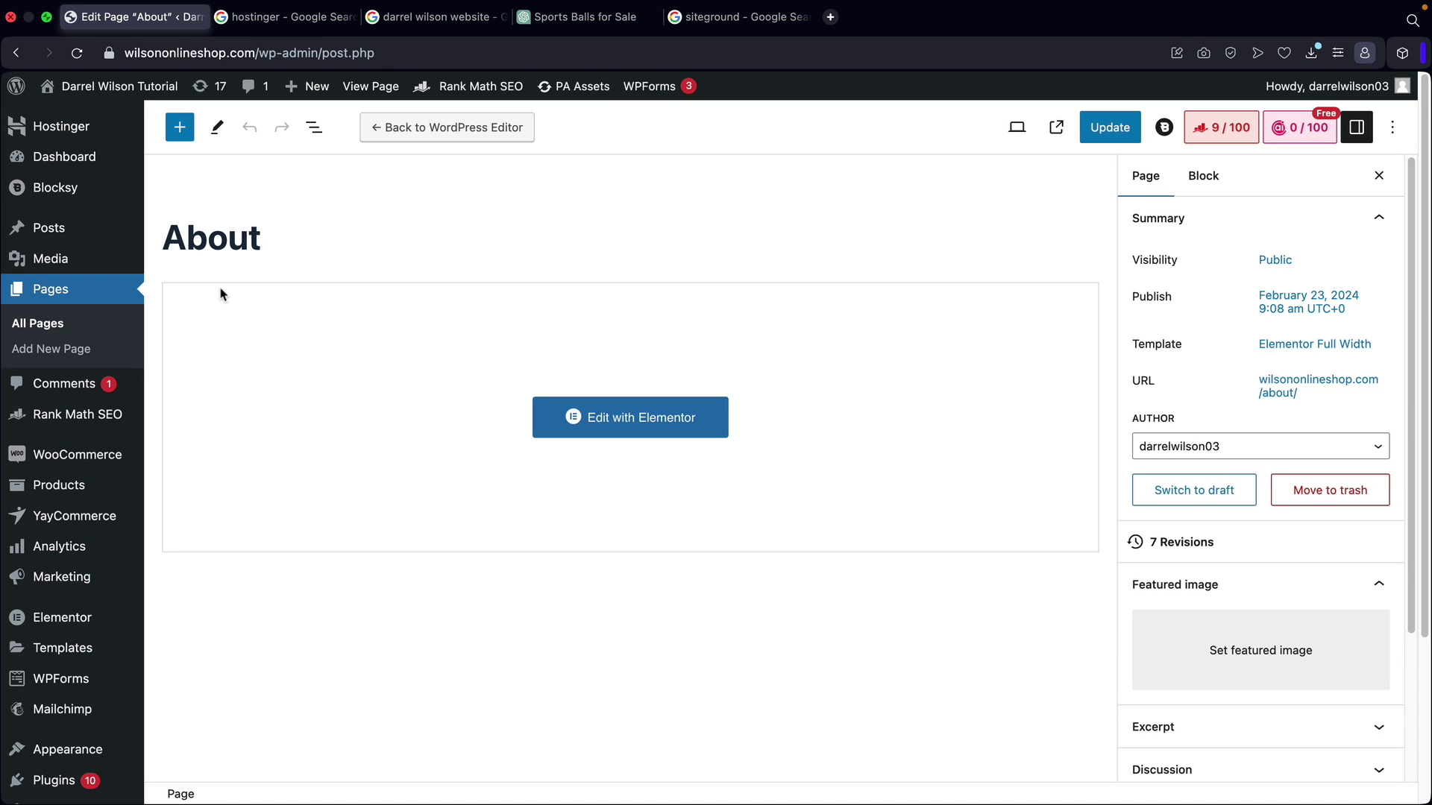
# Review the About page's search snippet in Rank Math and update the page.
pyautogui.click(1209, 136)
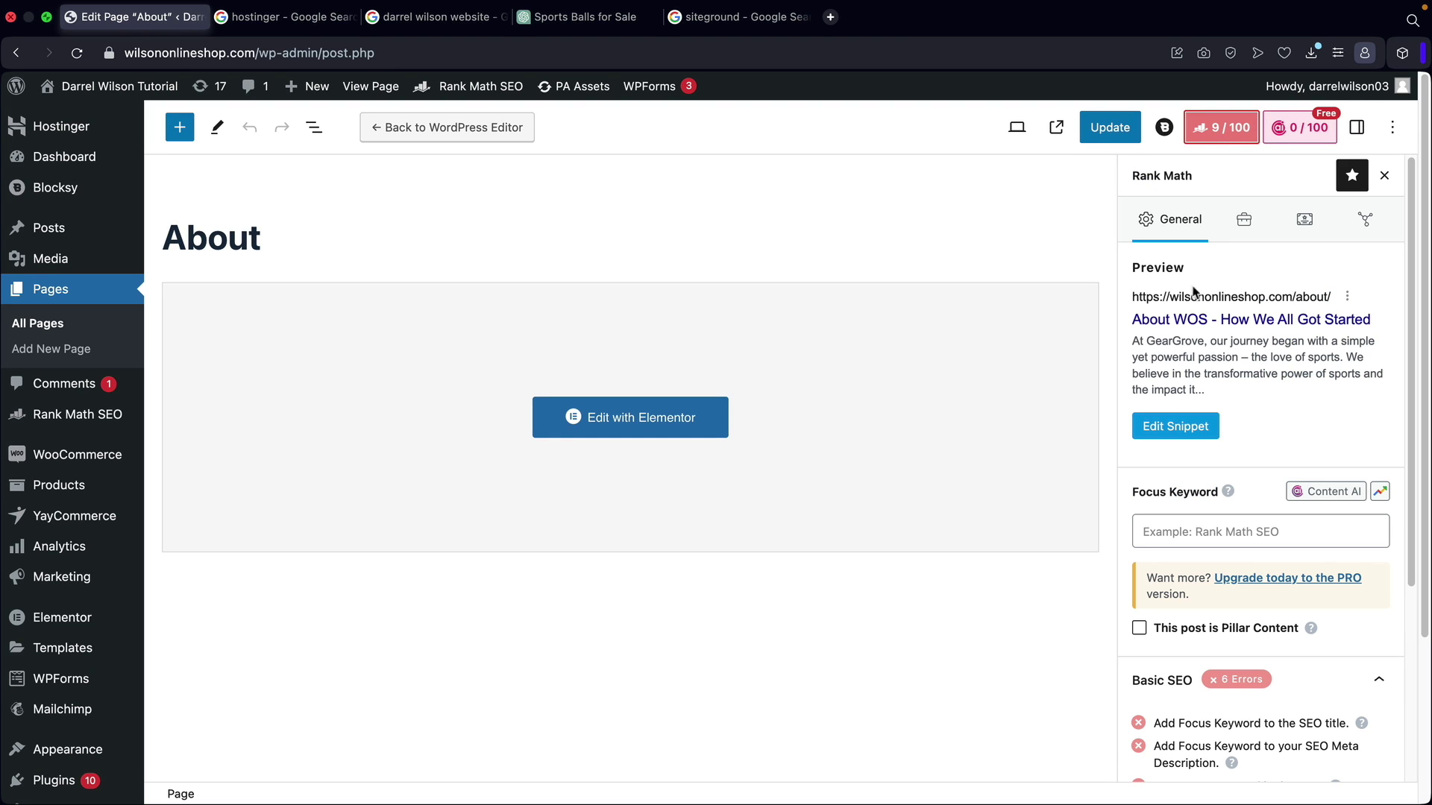
pyautogui.click(1178, 429)
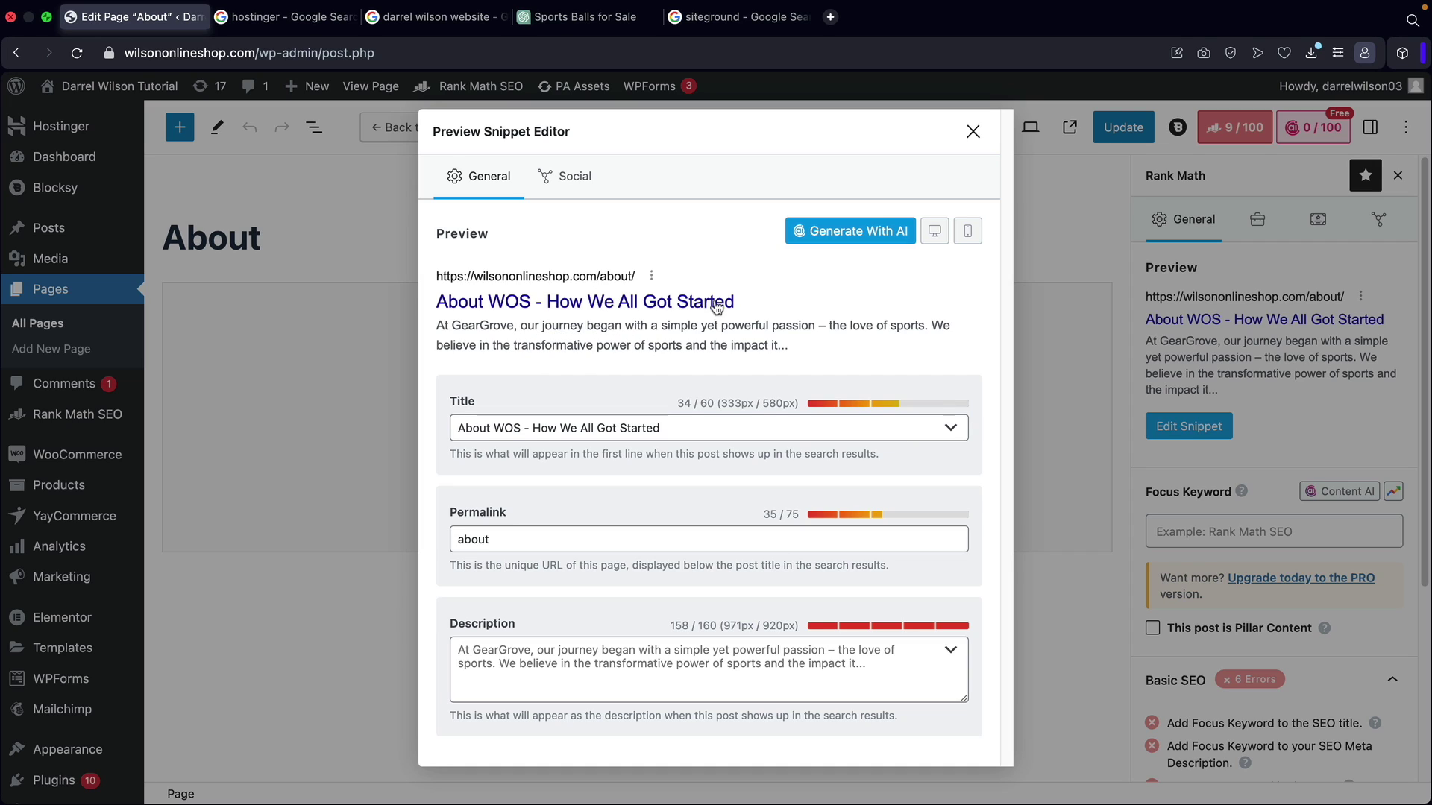
pyautogui.click(973, 134)
pyautogui.click(1101, 131)
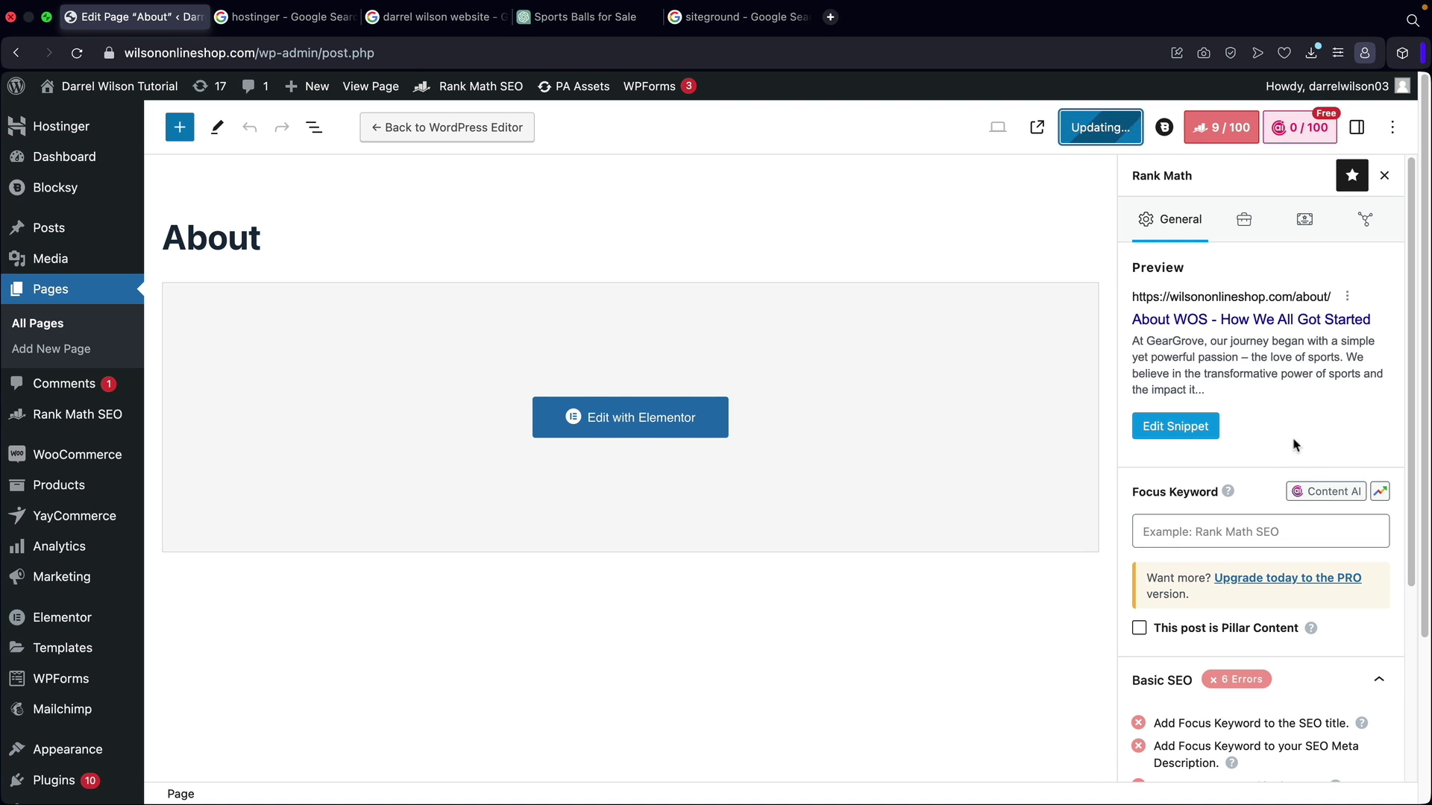
# Examine the Basic SEO and Additional checks for the About page, collapsing each section after reading it.
pyautogui.scroll(-4, 1330, 387)
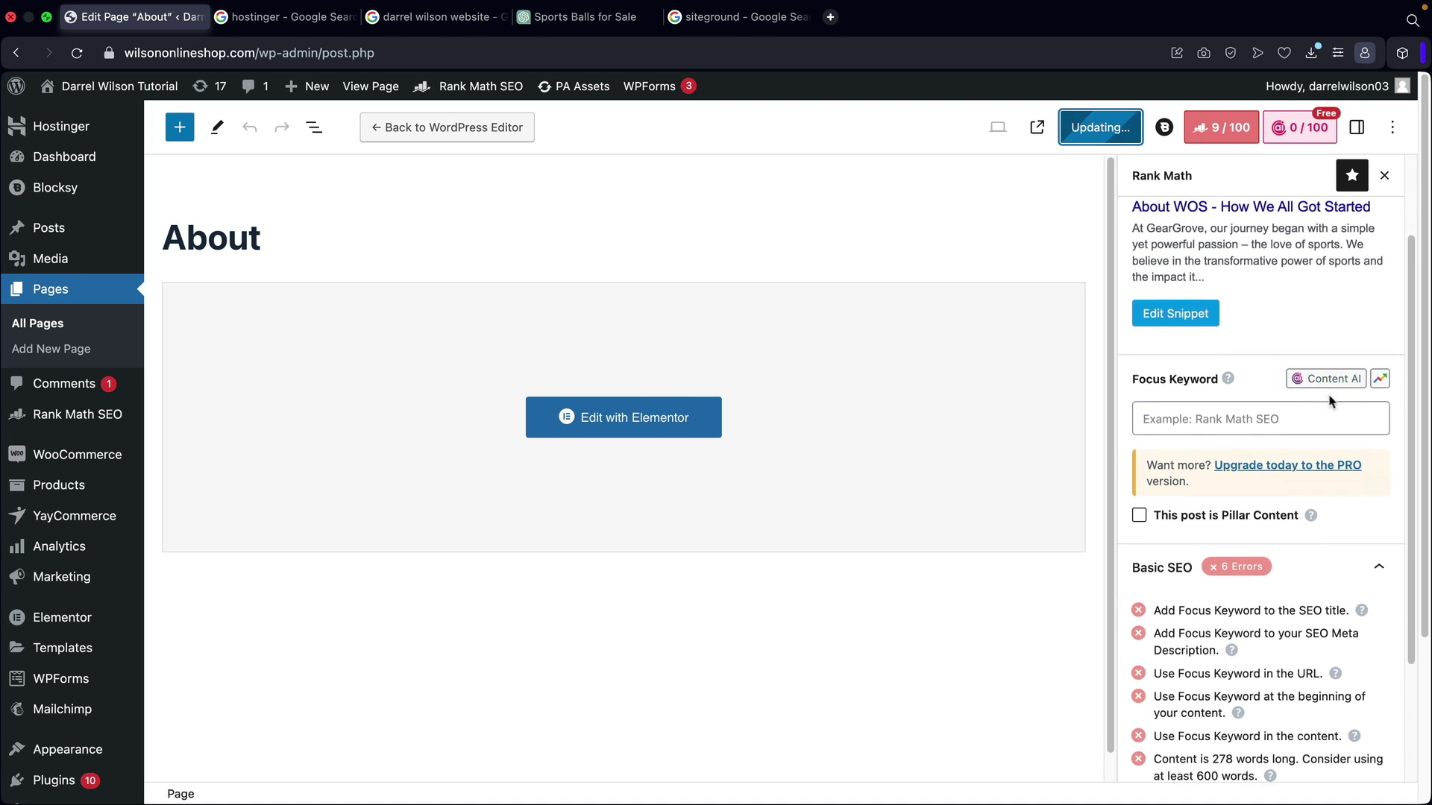
pyautogui.scroll(-1, 1326, 399)
pyautogui.scroll(-3, 1328, 406)
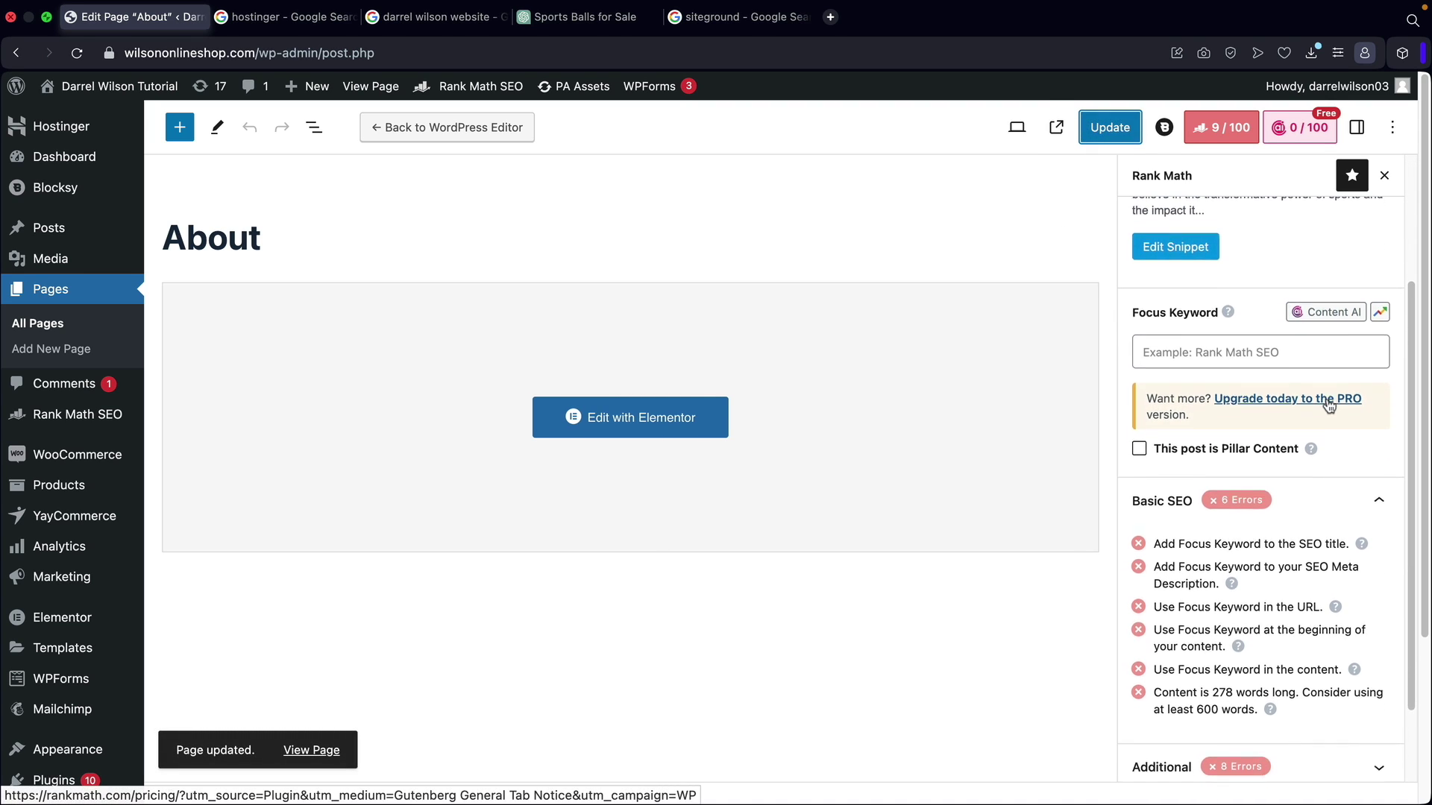
pyautogui.click(1172, 415)
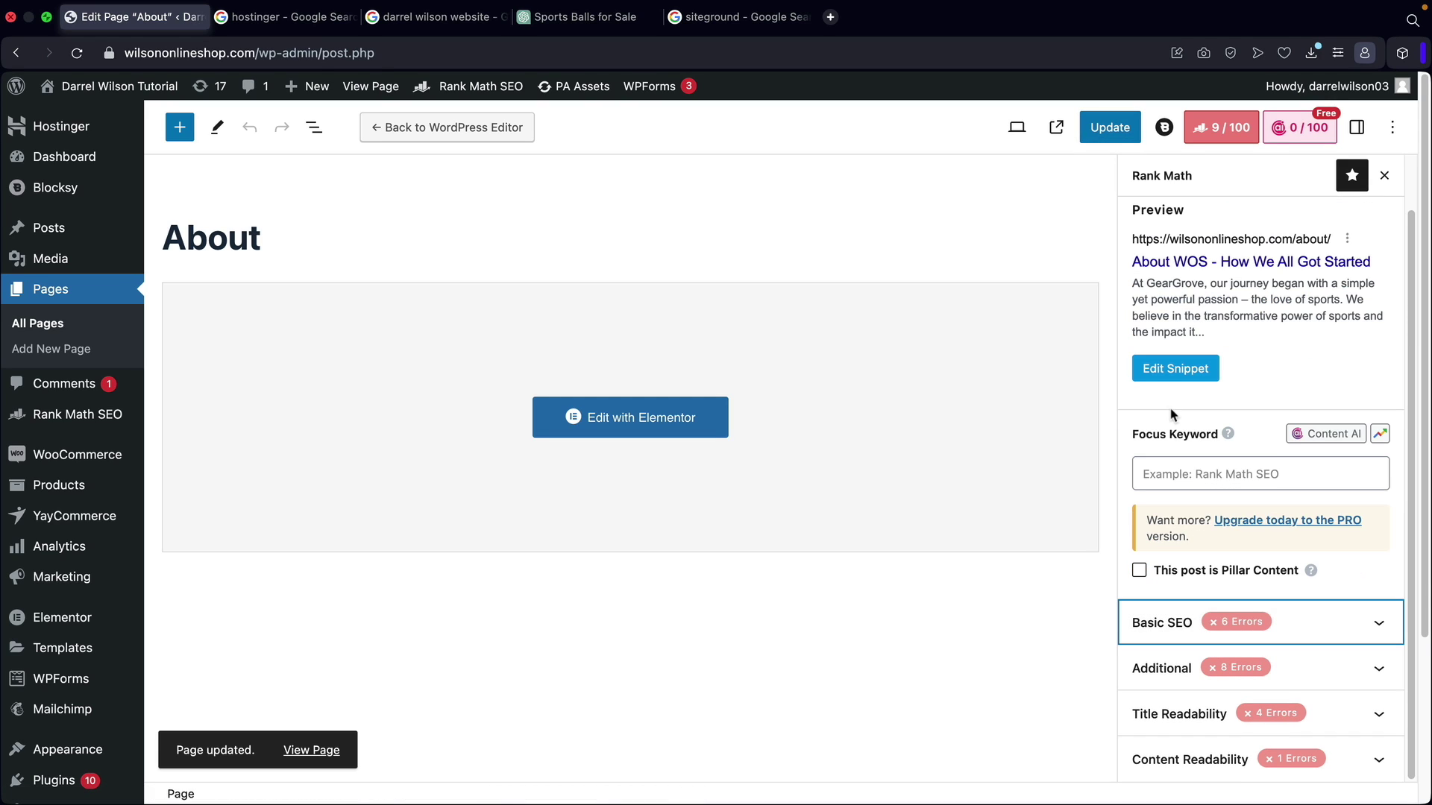
pyautogui.scroll(-3, 1274, 625)
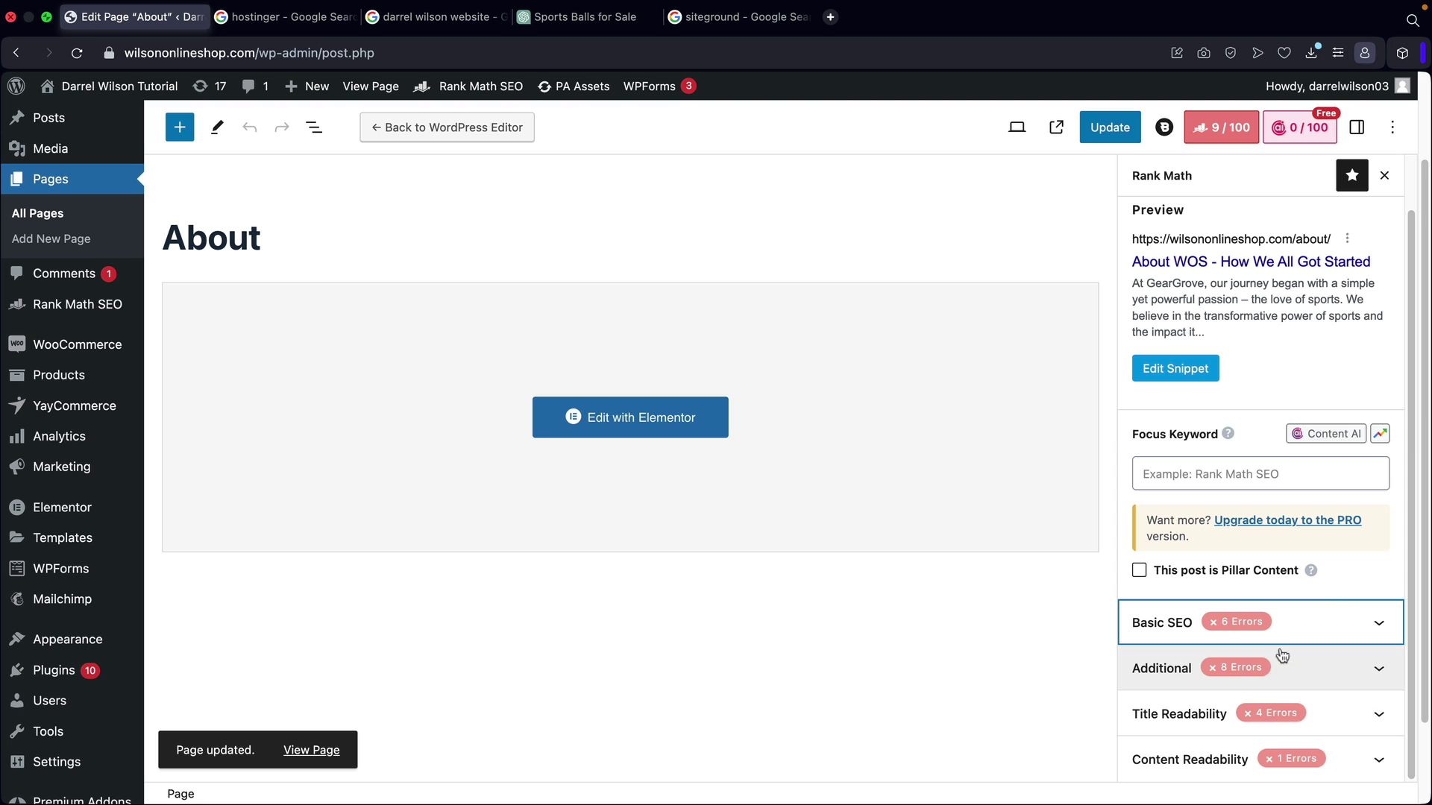
pyautogui.click(1186, 654)
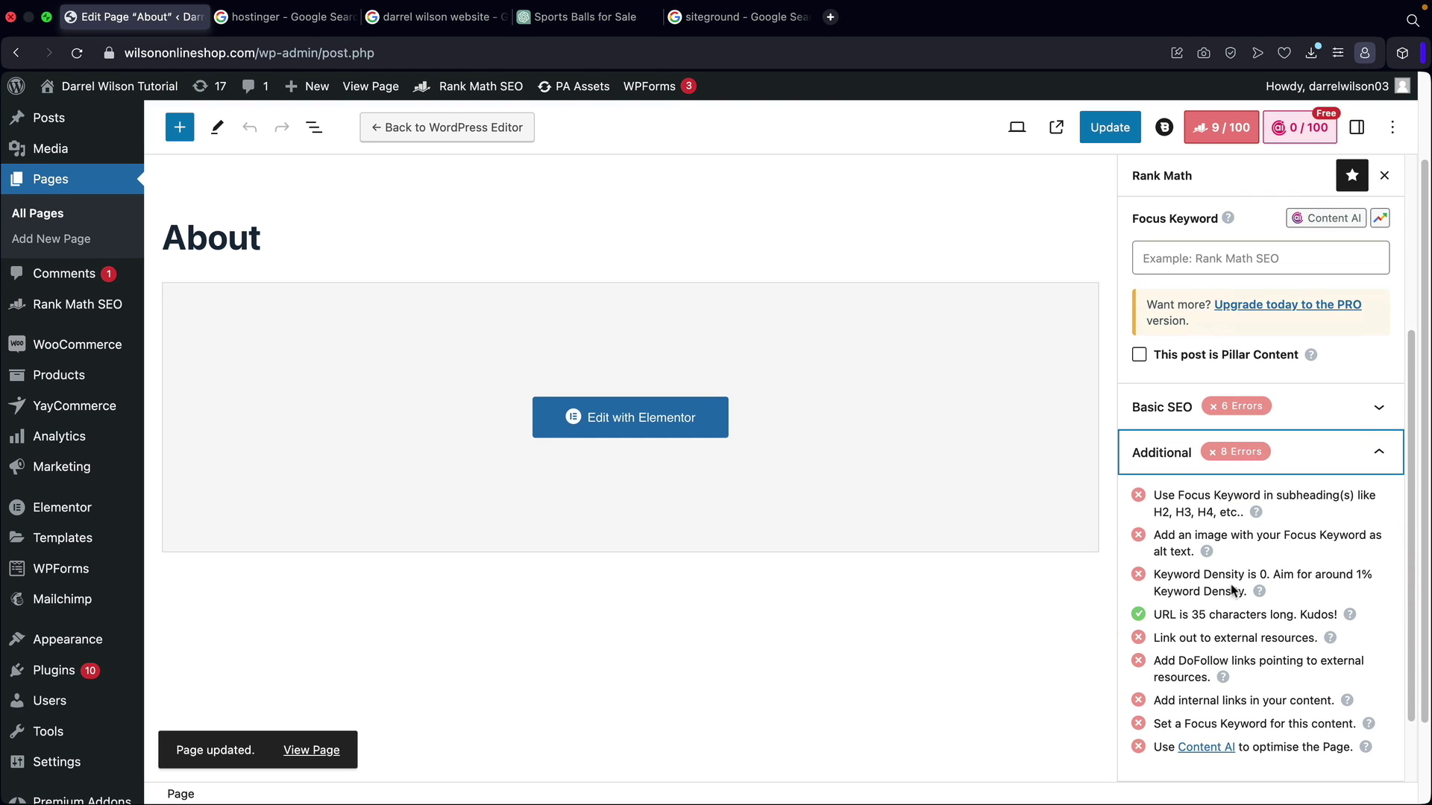
pyautogui.click(1314, 457)
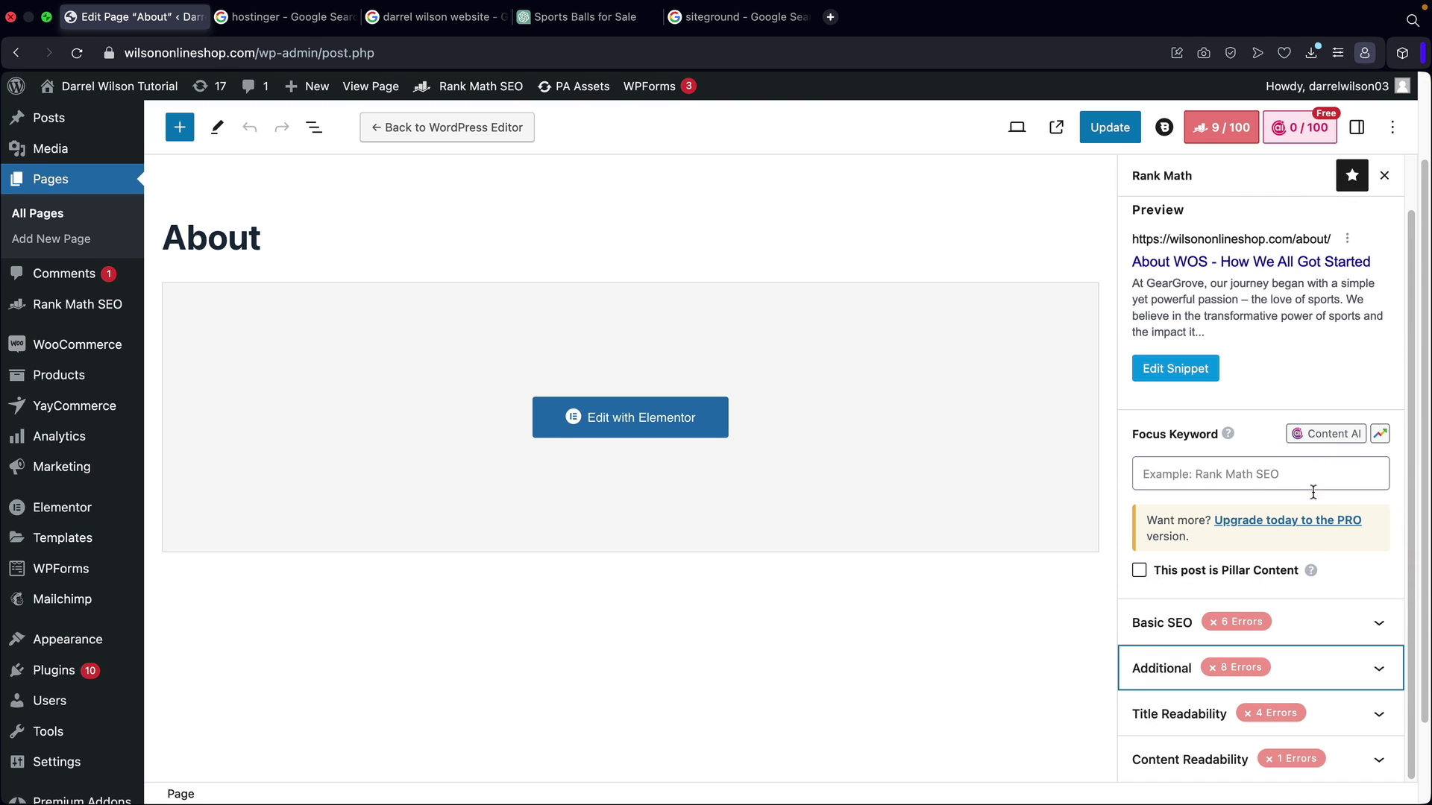
pyautogui.click(1294, 617)
pyautogui.click(1316, 545)
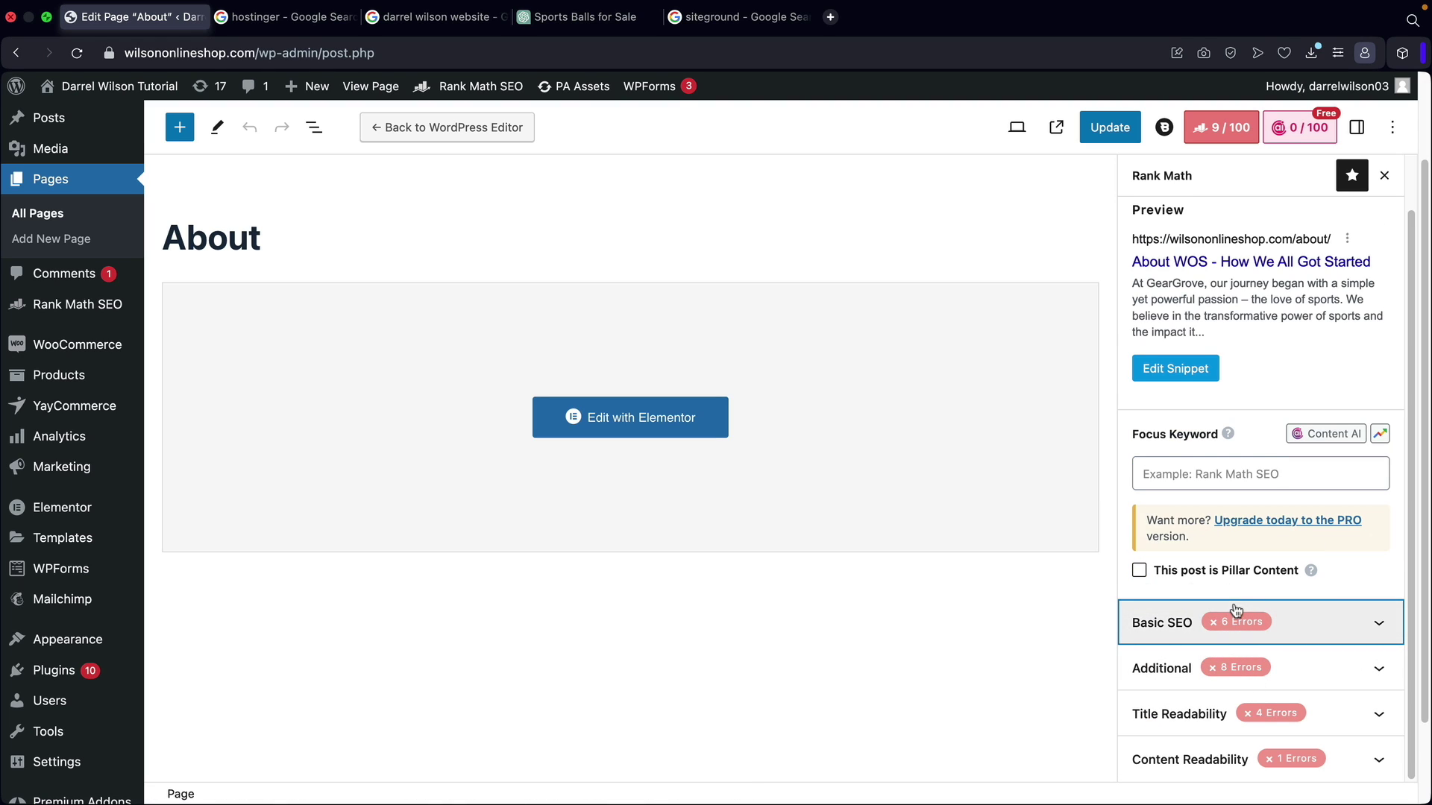
# Update the About page again and return to the list of all pages.
pyautogui.scroll(2, 1223, 575)
pyautogui.click(1110, 127)
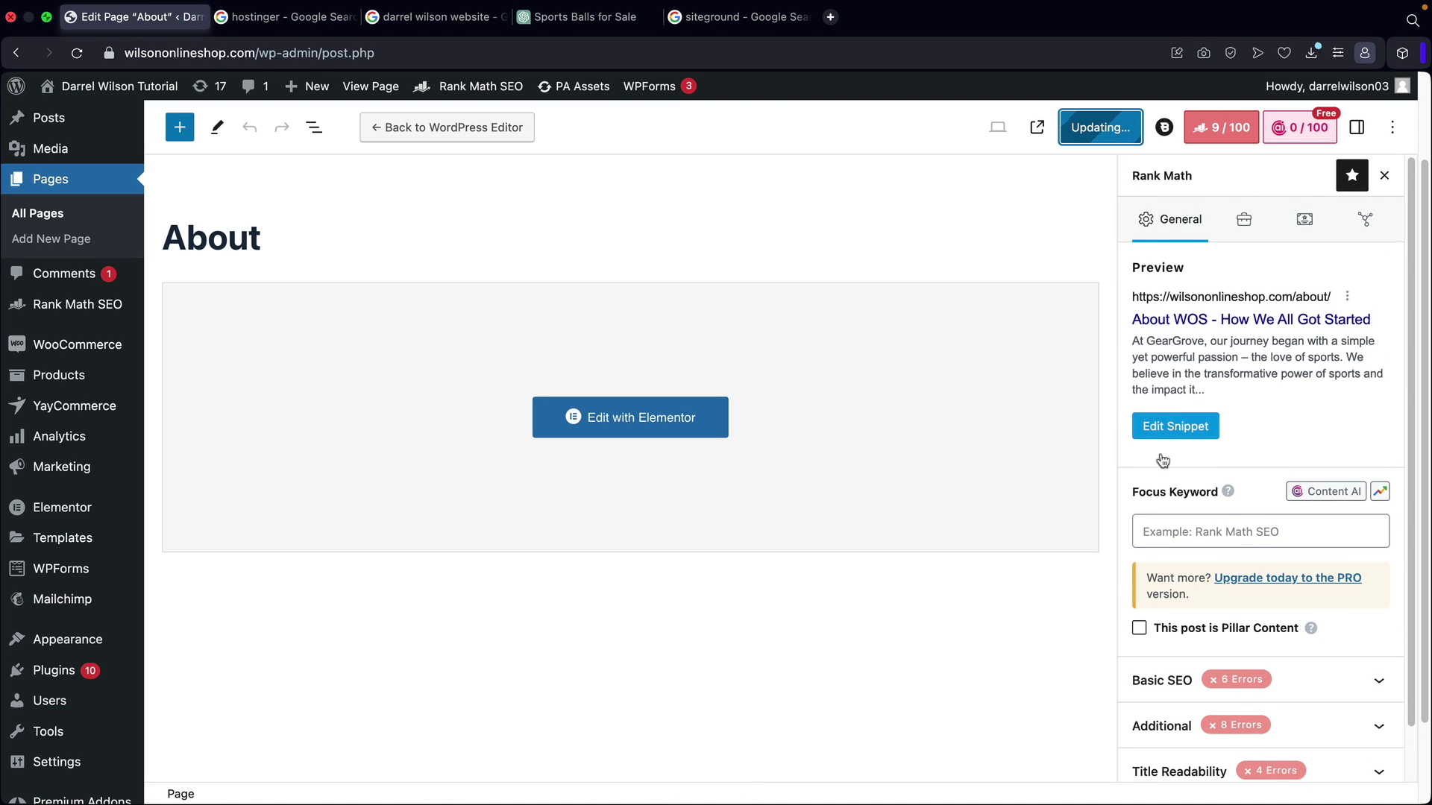
pyautogui.scroll(-1, 1221, 591)
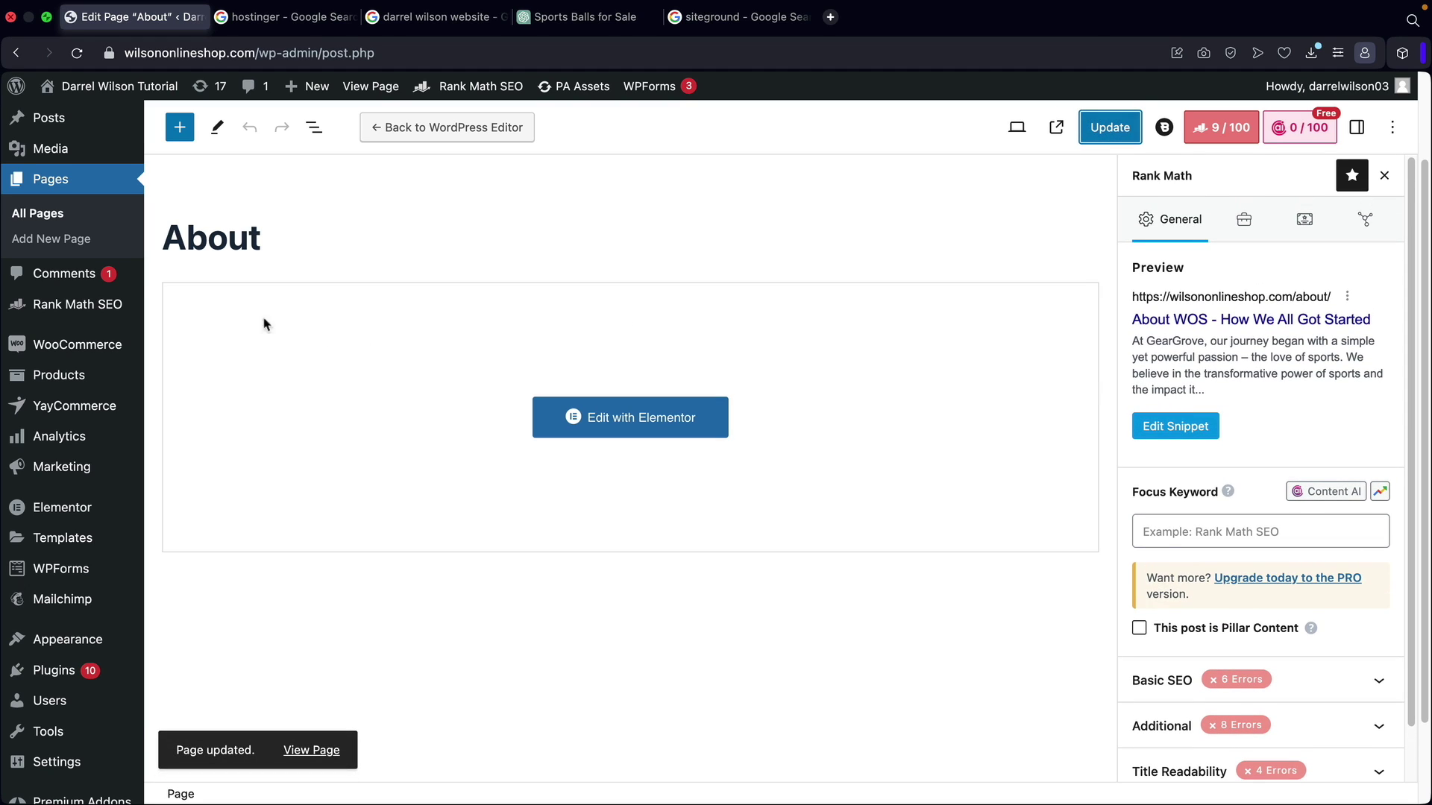
pyautogui.click(50, 214)
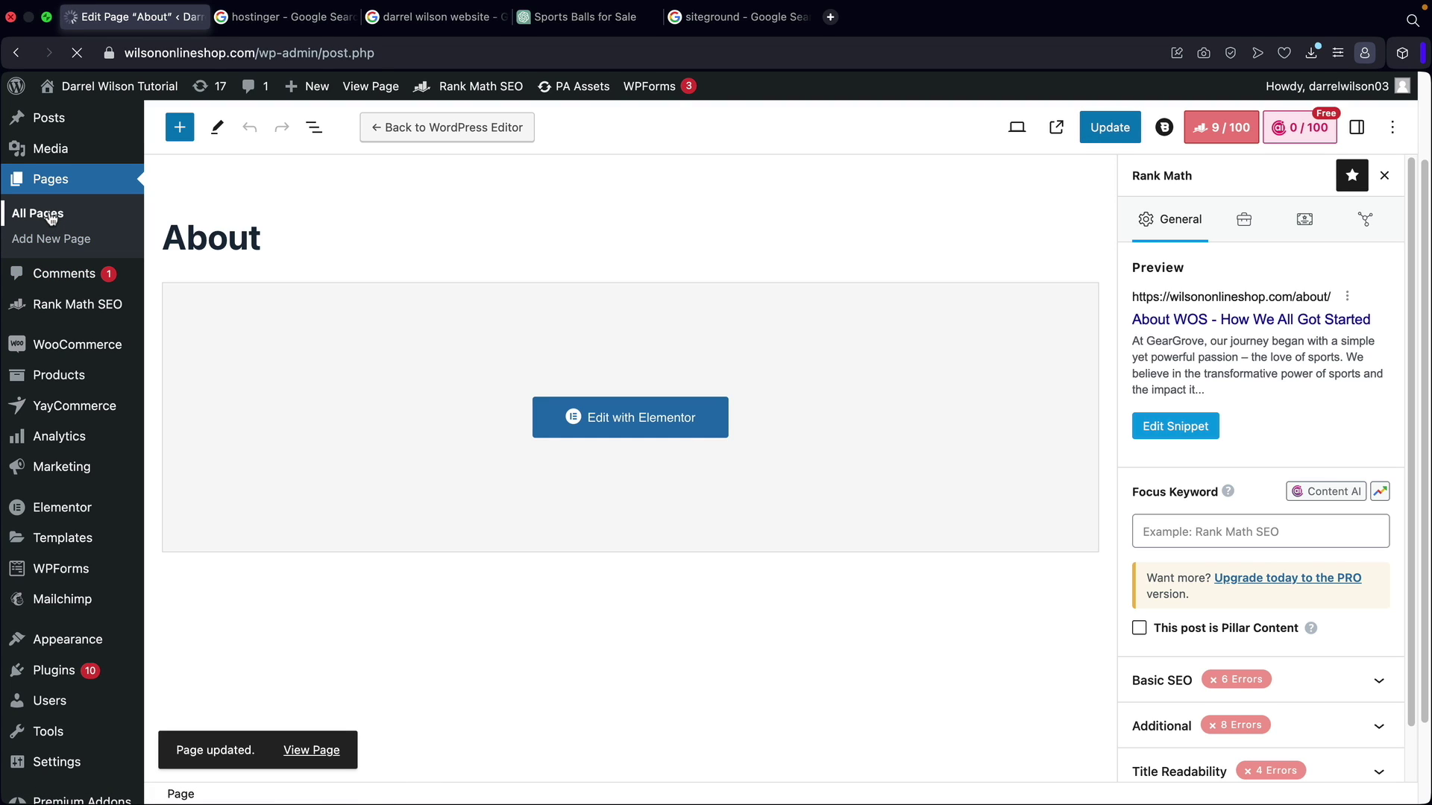
pyautogui.scroll(-5, 344, 534)
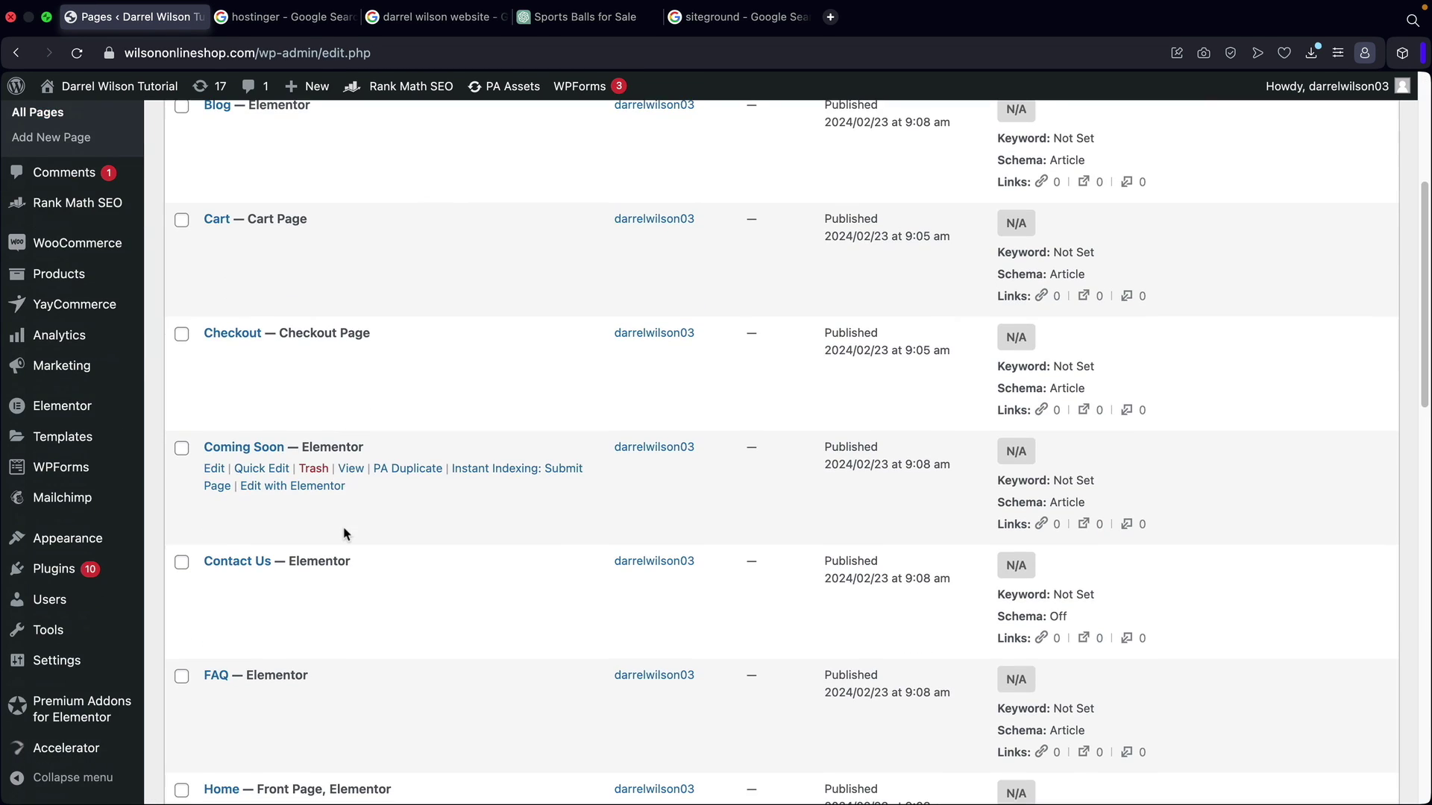
# Set the Contact Us page's Rank Math snippet title to "WOS - Contact Our Team" and describe getting the best sportswear quotes from the friendly team.
pyautogui.click(215, 583)
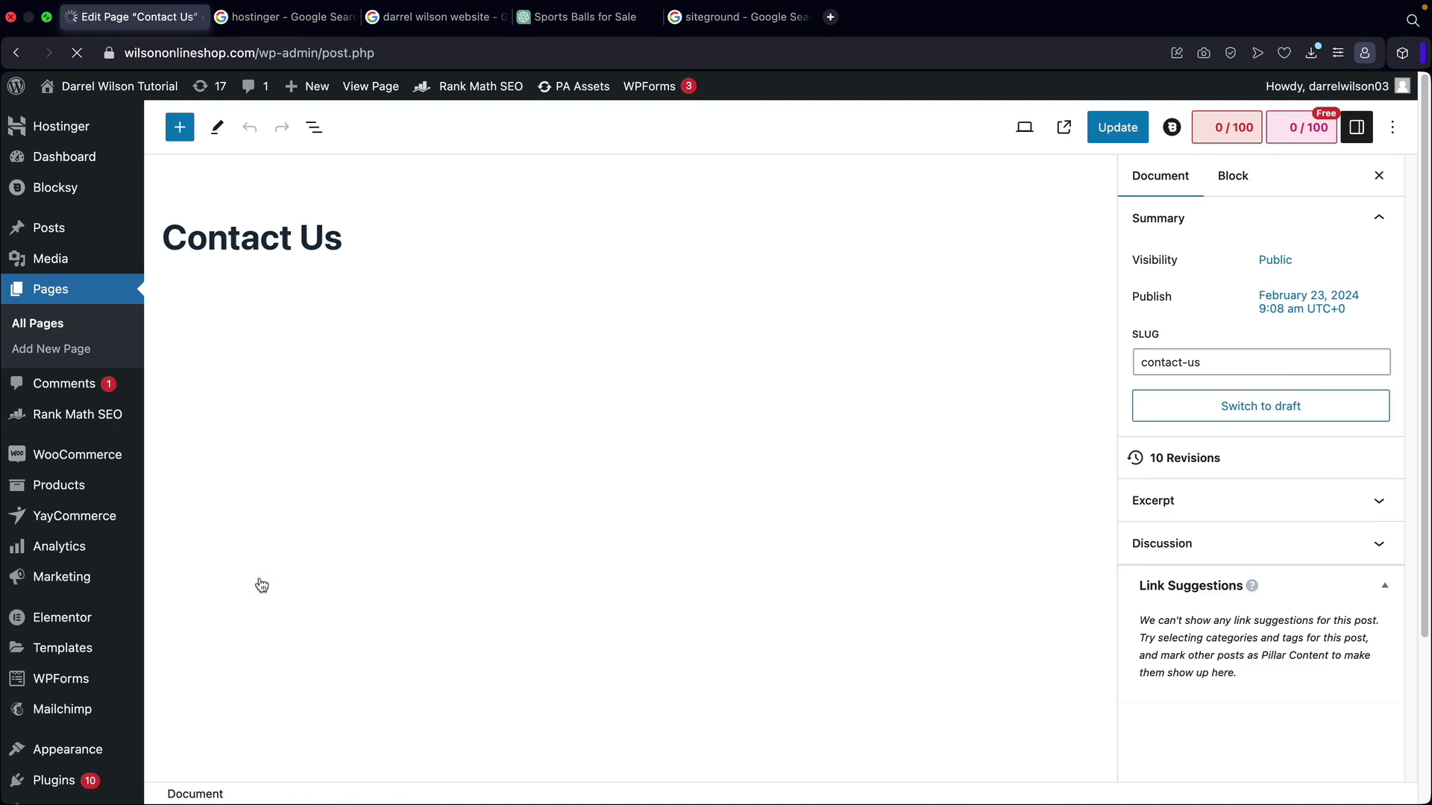
pyautogui.click(1235, 128)
pyautogui.click(1157, 364)
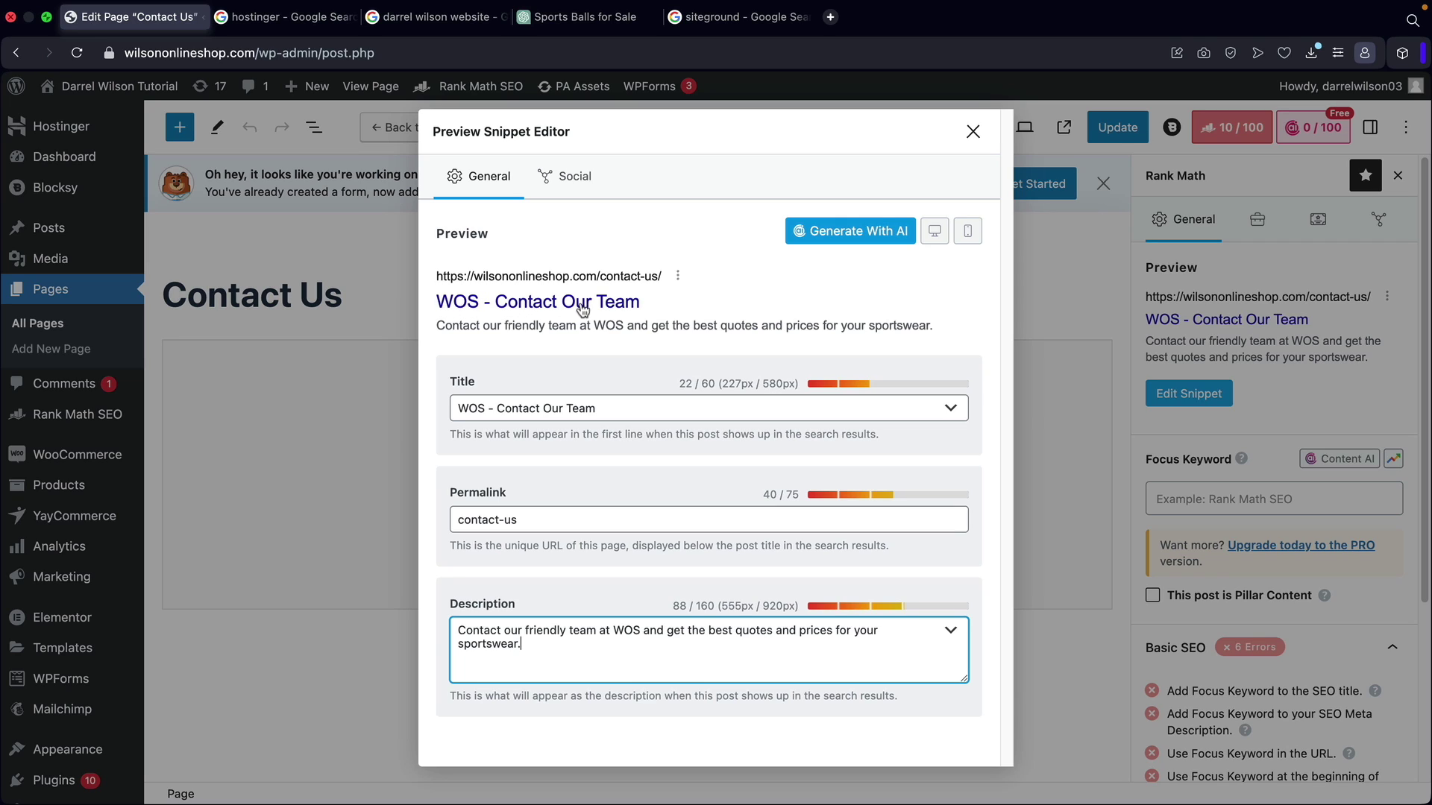
# Review the description and preview of the Contact Us snippet, close the snippet editor and update the page.
pyautogui.moveTo(526, 645); pyautogui.dragTo(464, 630)
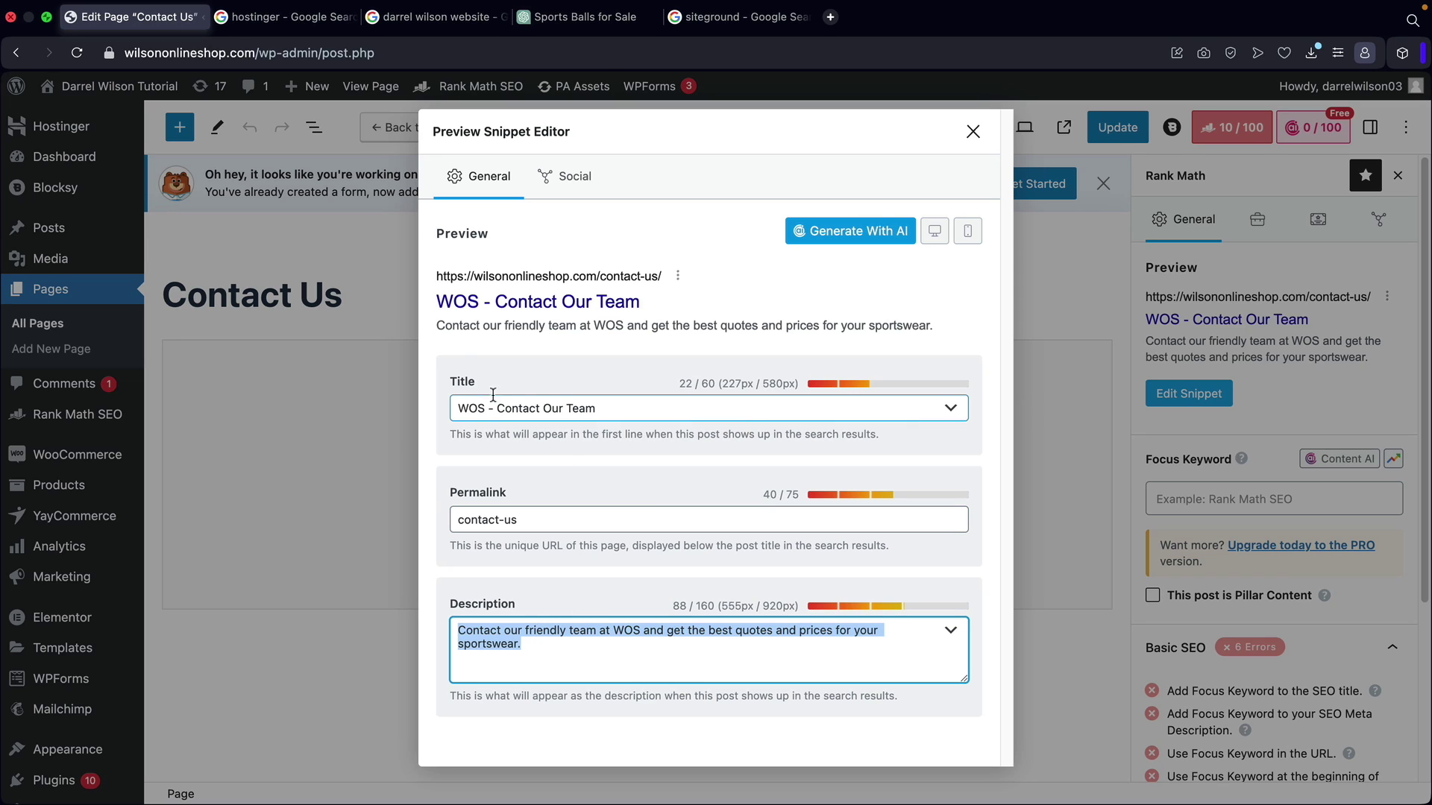
pyautogui.moveTo(469, 326); pyautogui.dragTo(968, 322)
pyautogui.click(968, 322)
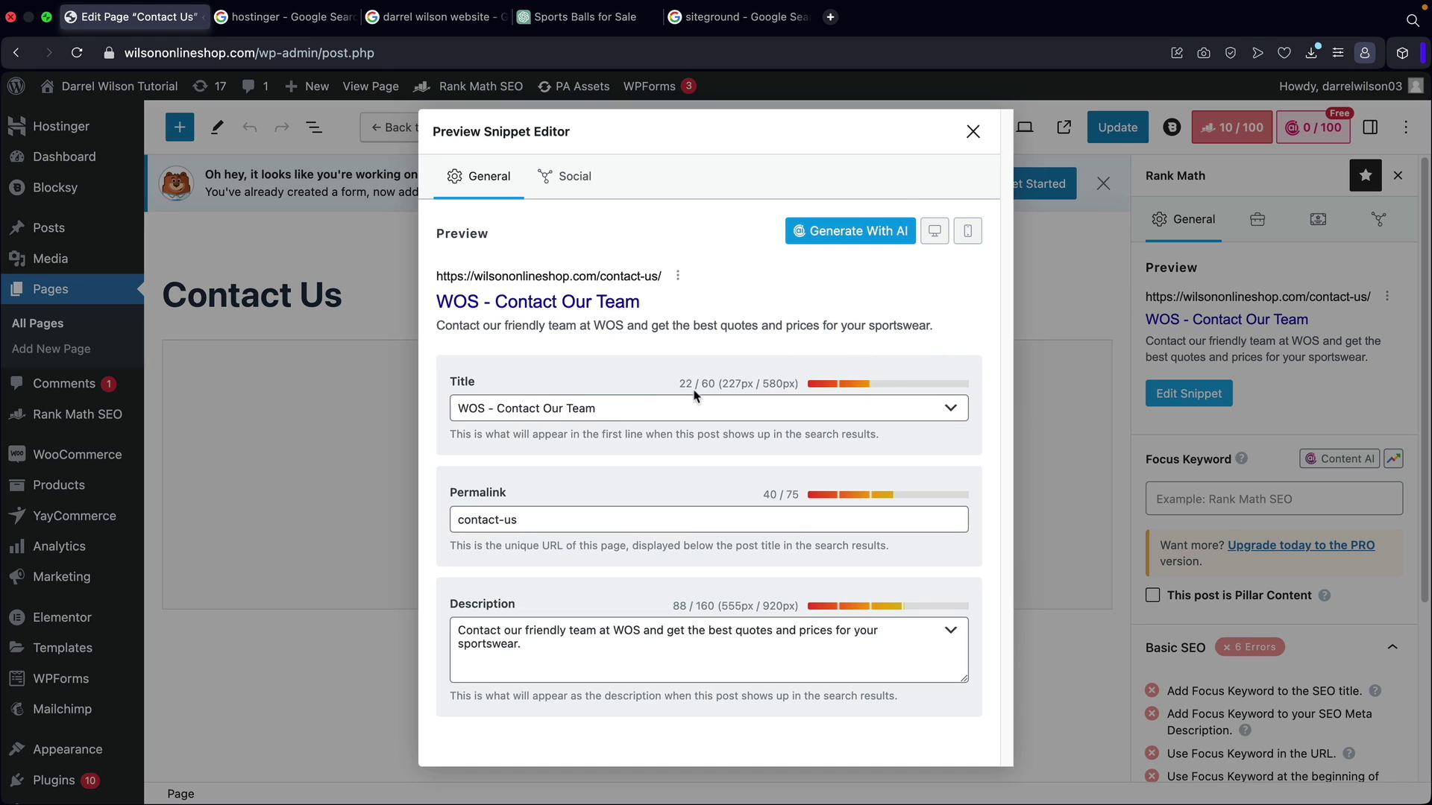
pyautogui.click(973, 132)
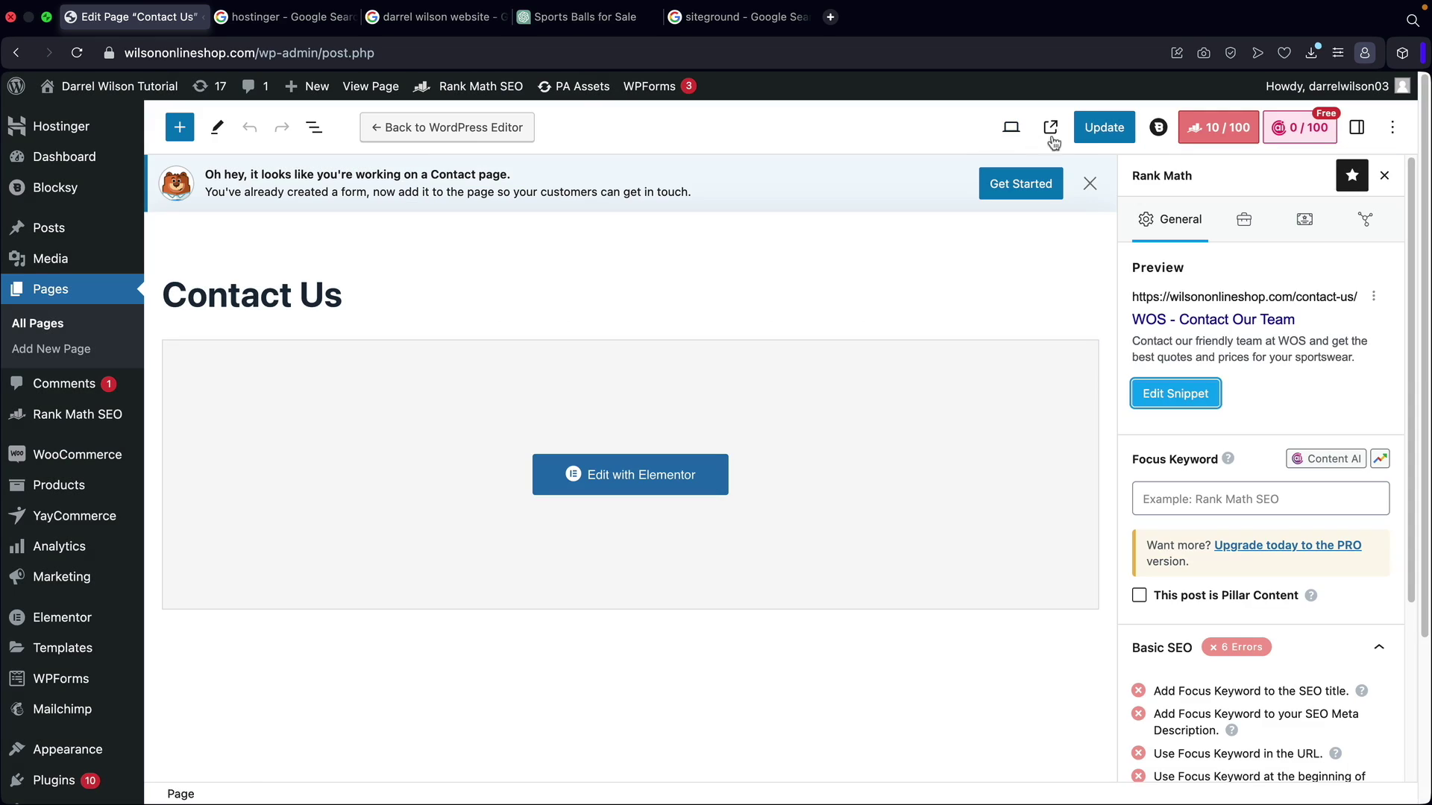
pyautogui.click(1092, 131)
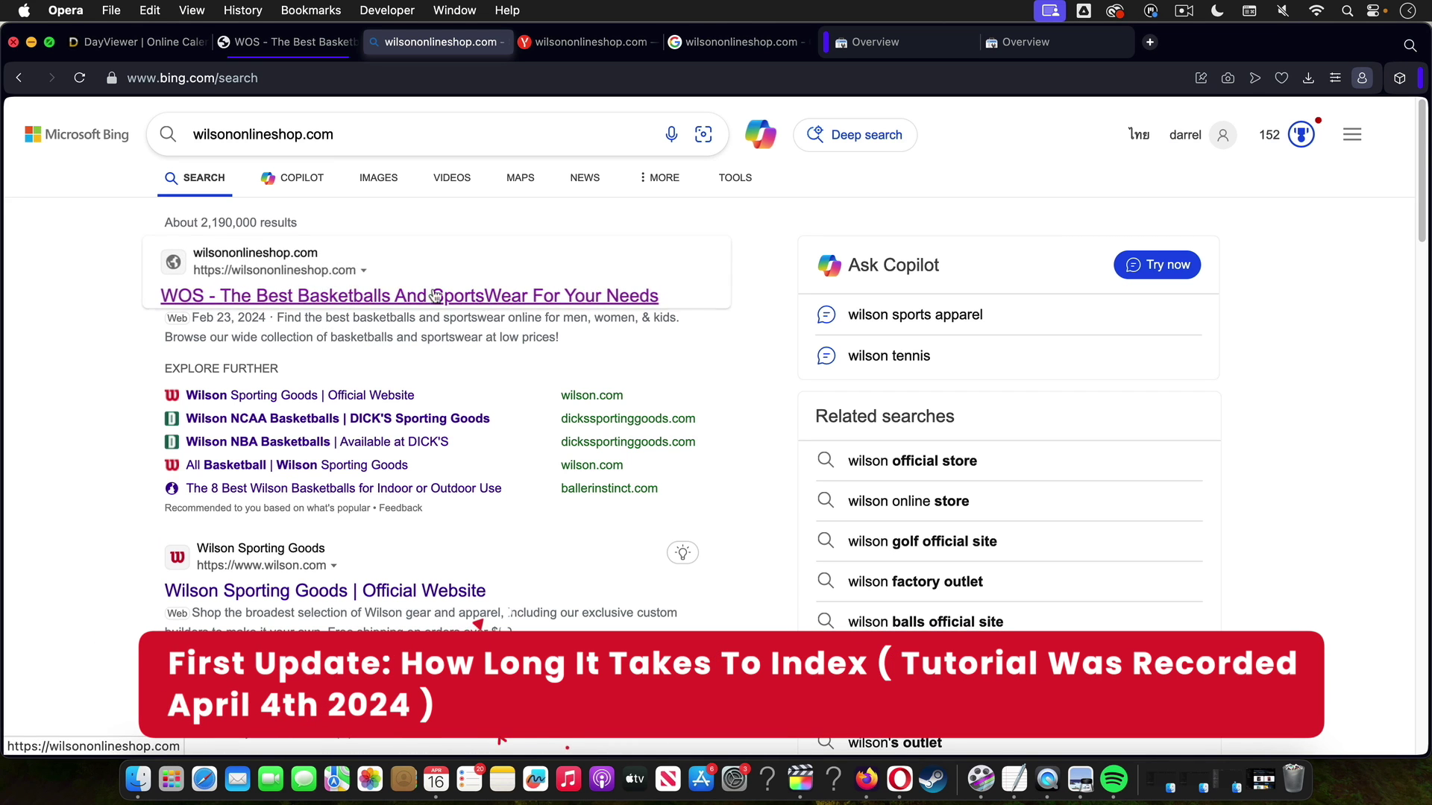
# Check the current date and compare how Bing, Yandex and Google list wilsononlineshop.com in their search results.
pyautogui.click(1409, 11)
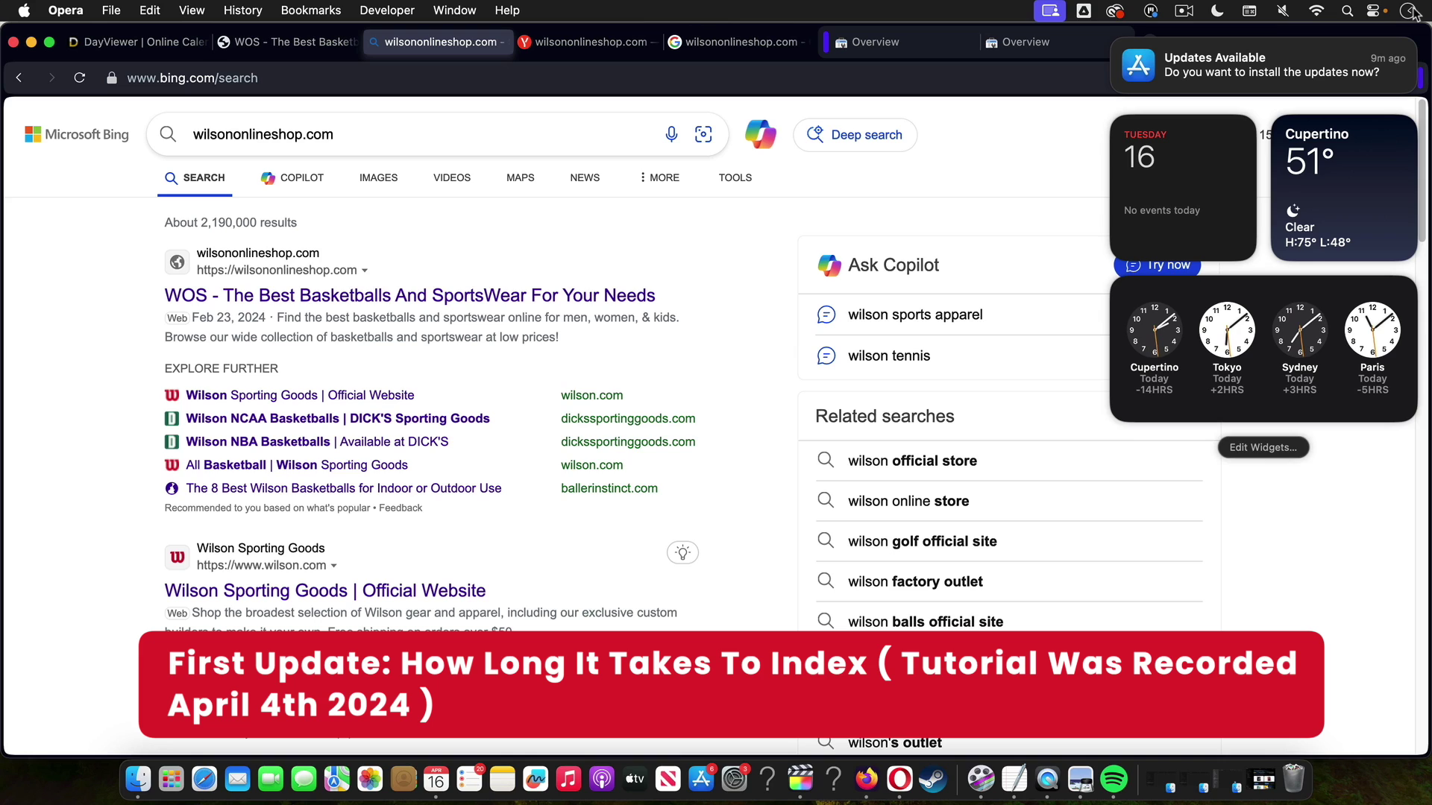
pyautogui.click(1412, 11)
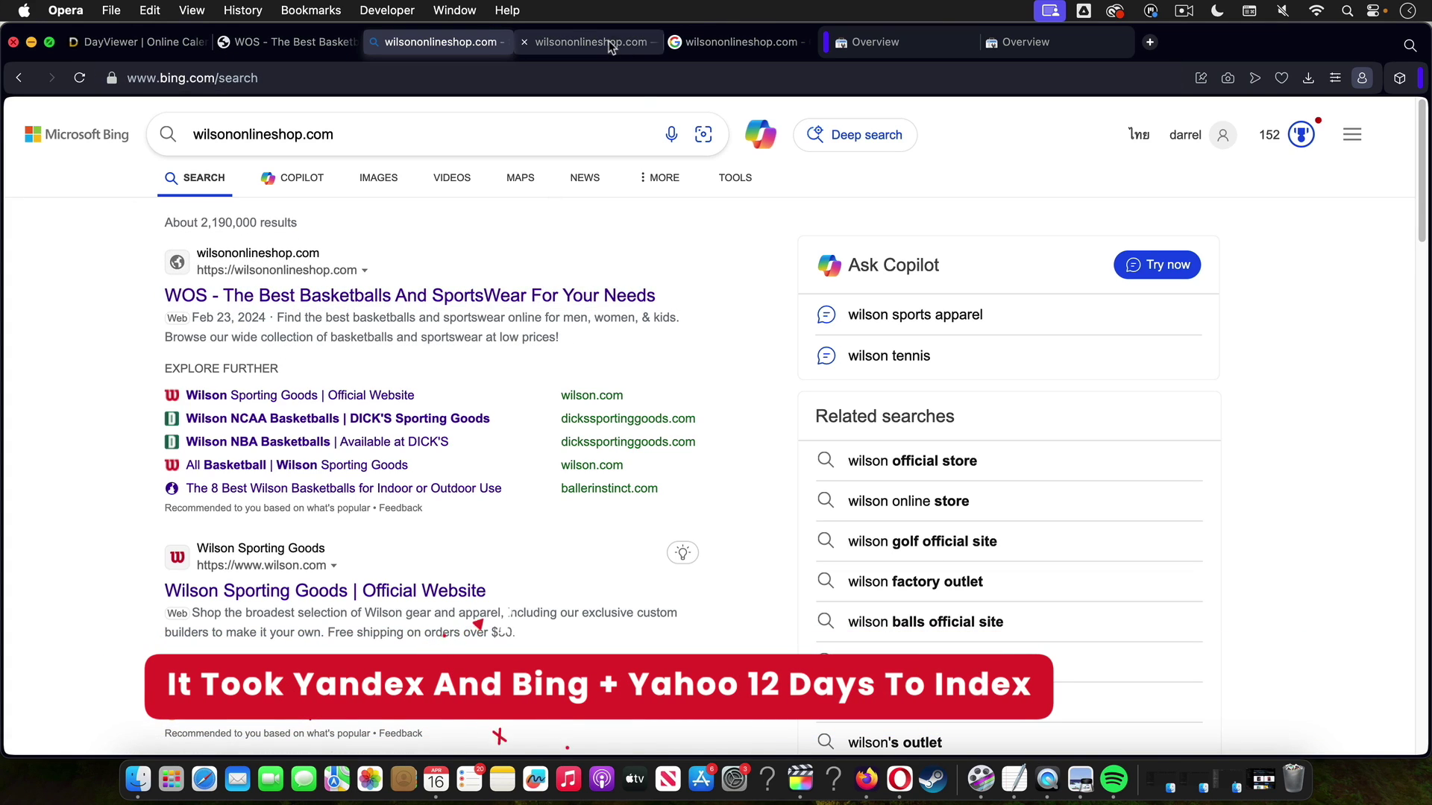
pyautogui.click(590, 42)
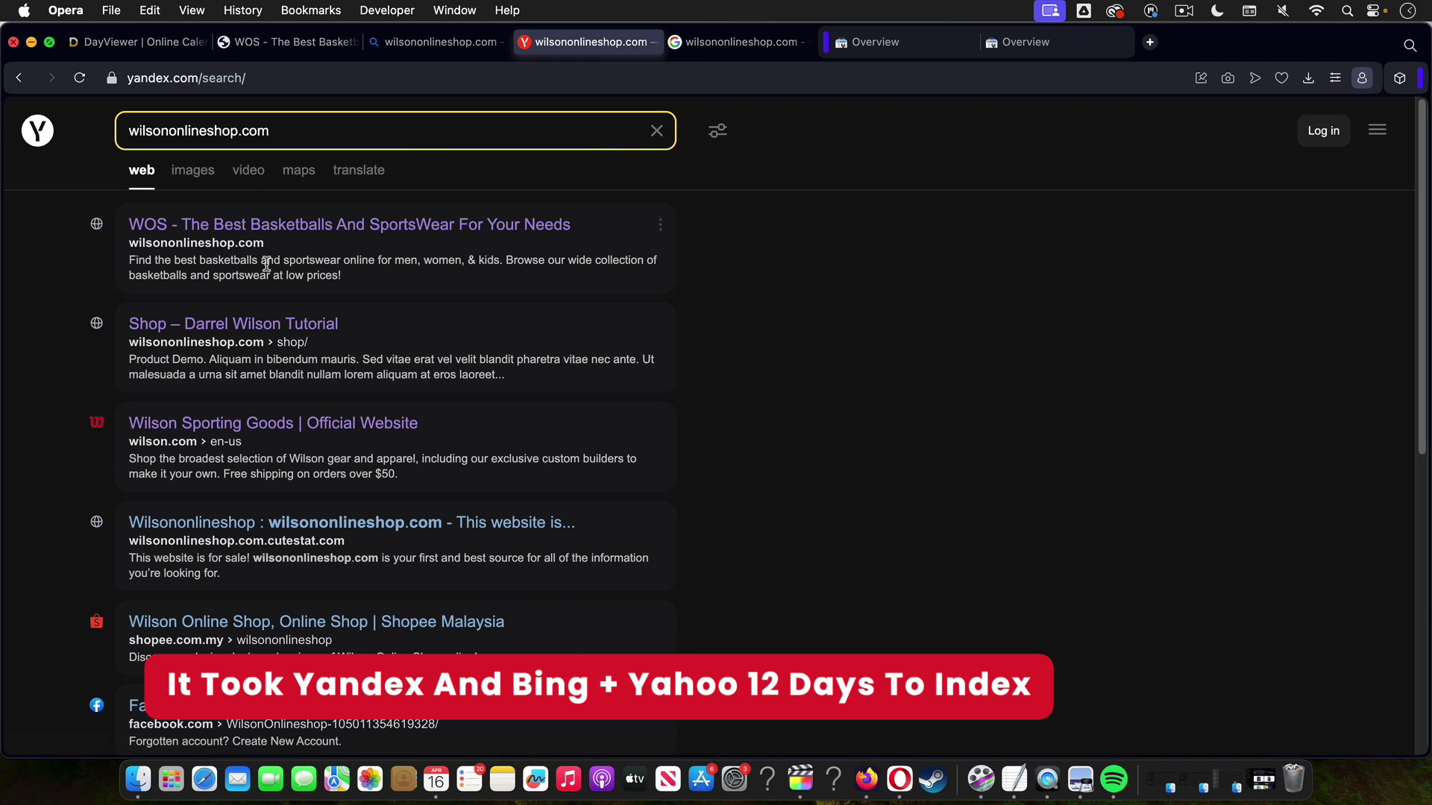
pyautogui.moveTo(336, 278); pyautogui.dragTo(130, 259)
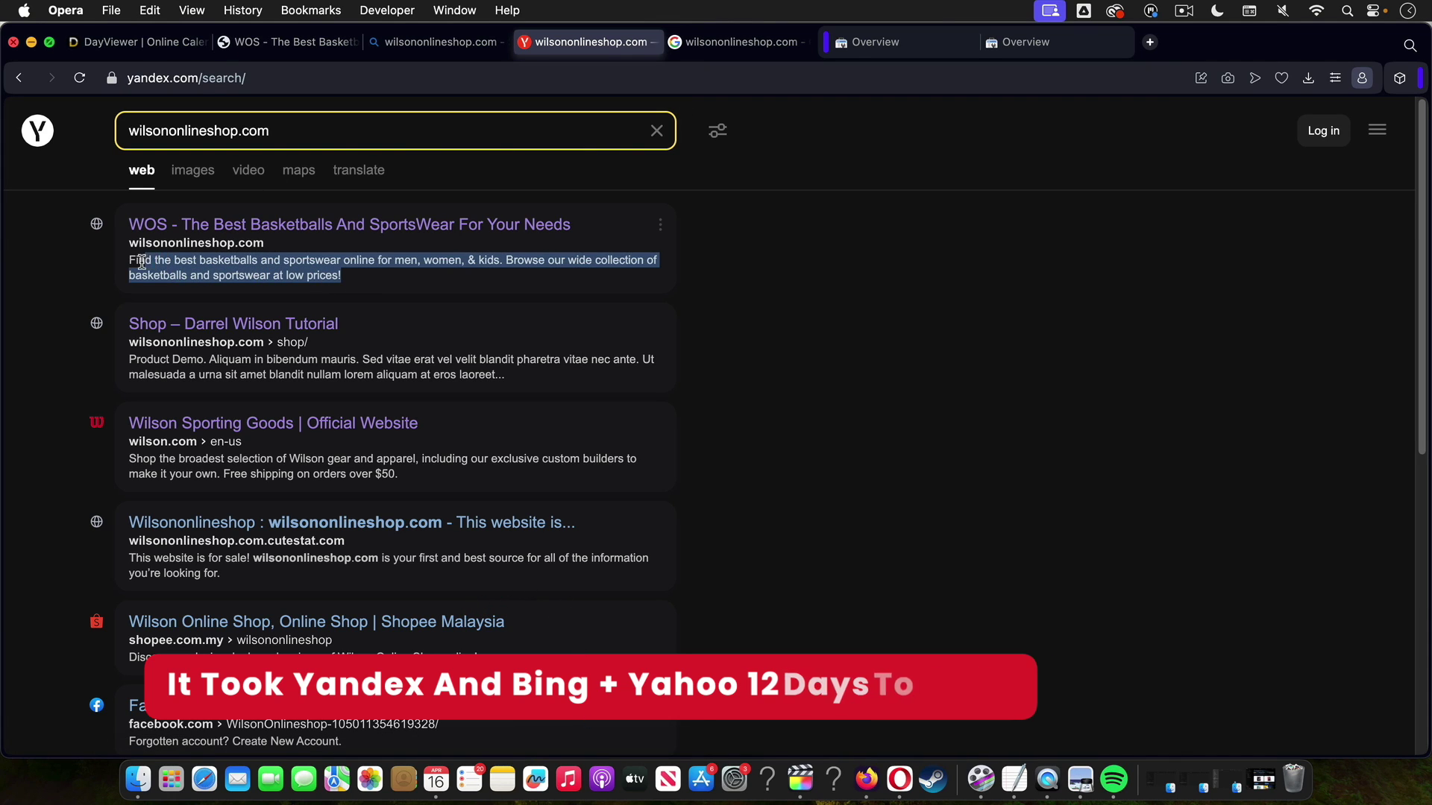
pyautogui.click(786, 254)
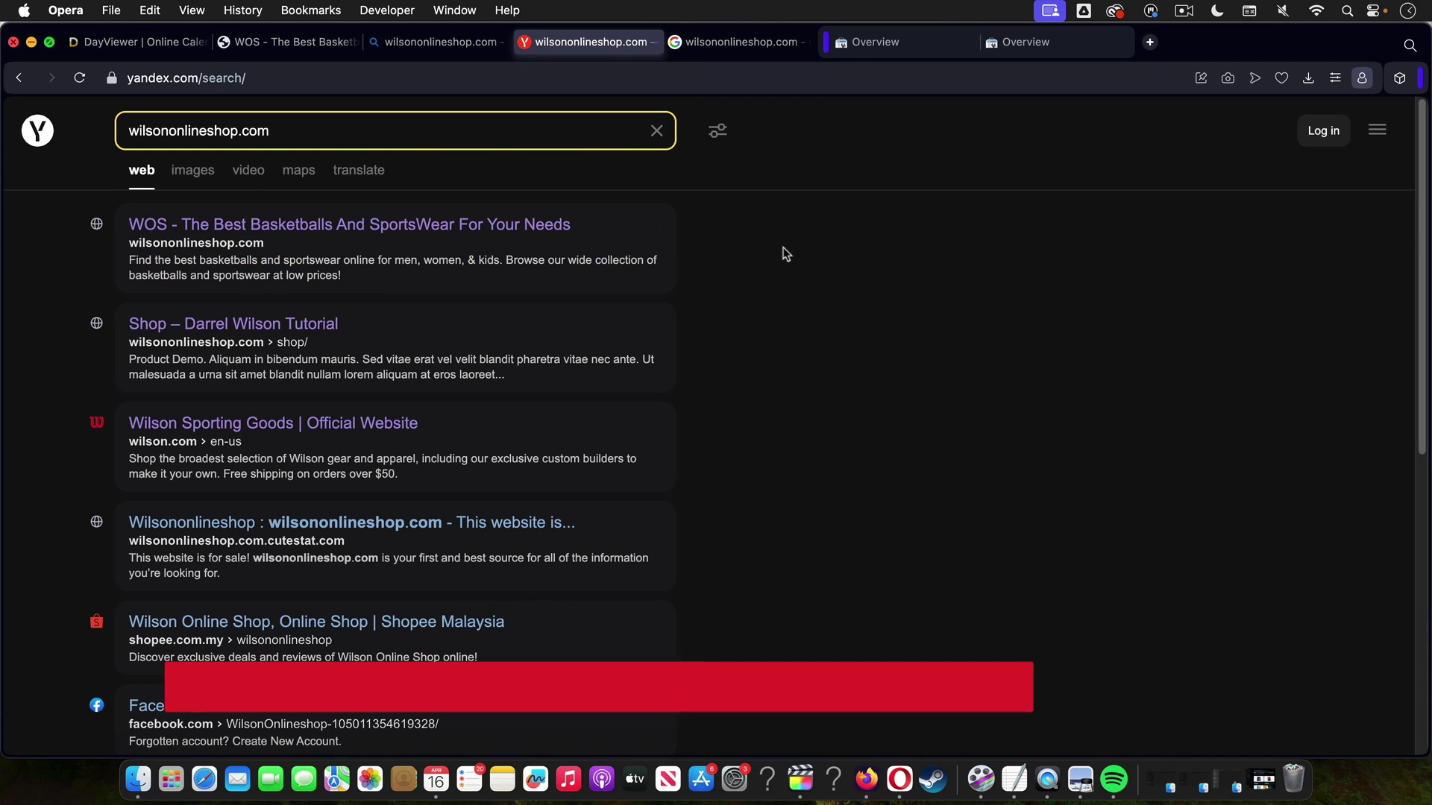
pyautogui.click(749, 43)
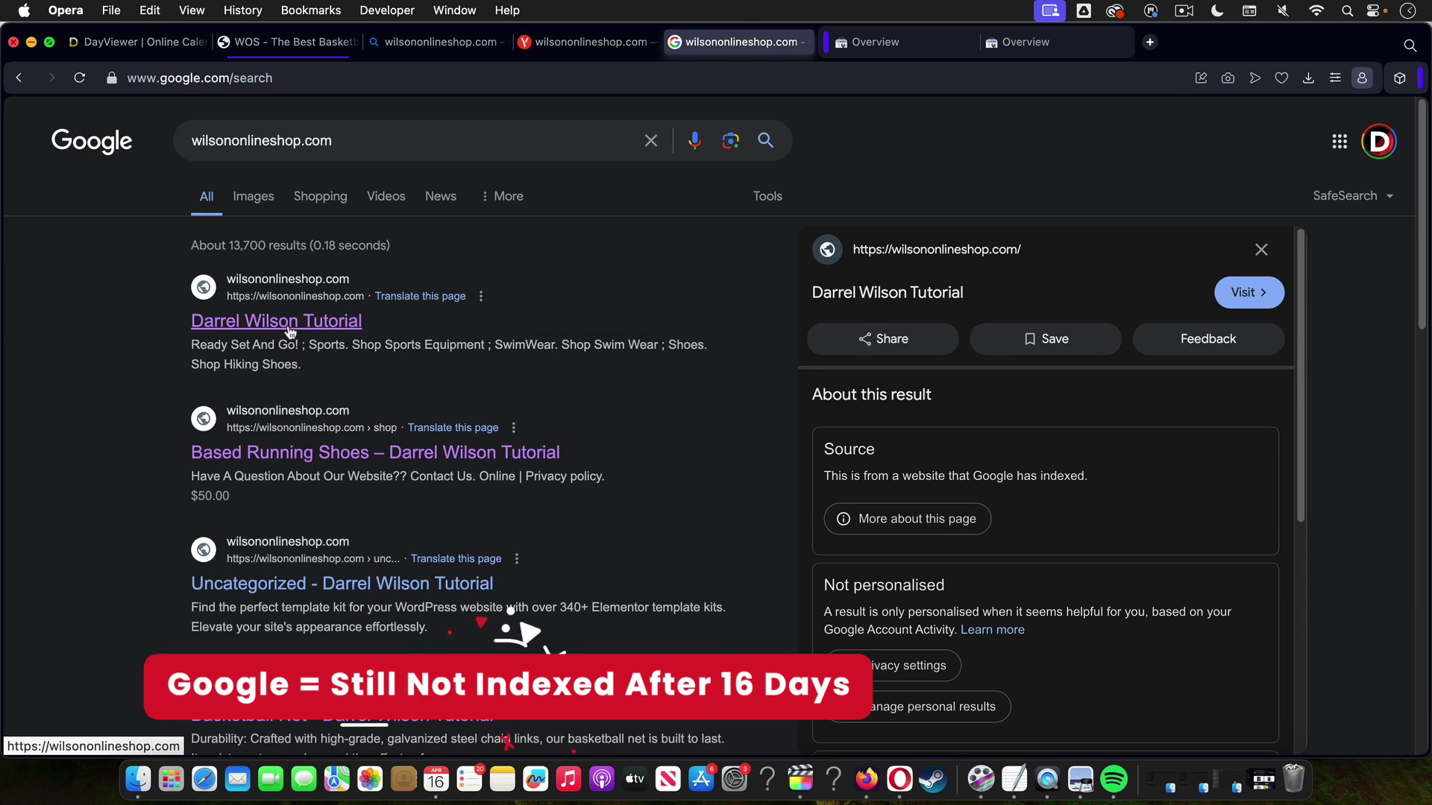
pyautogui.moveTo(340, 364); pyautogui.dragTo(188, 357)
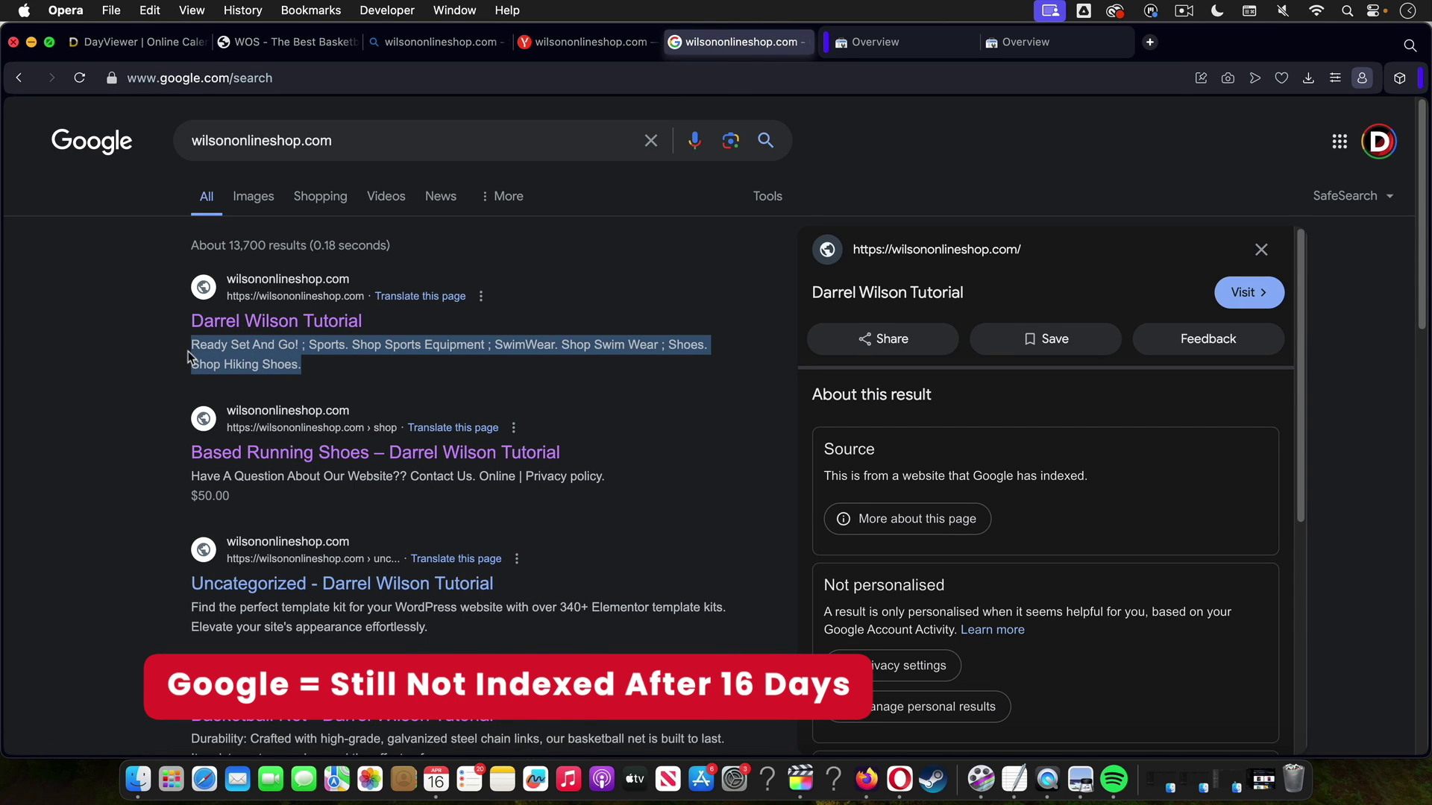
pyautogui.click(325, 350)
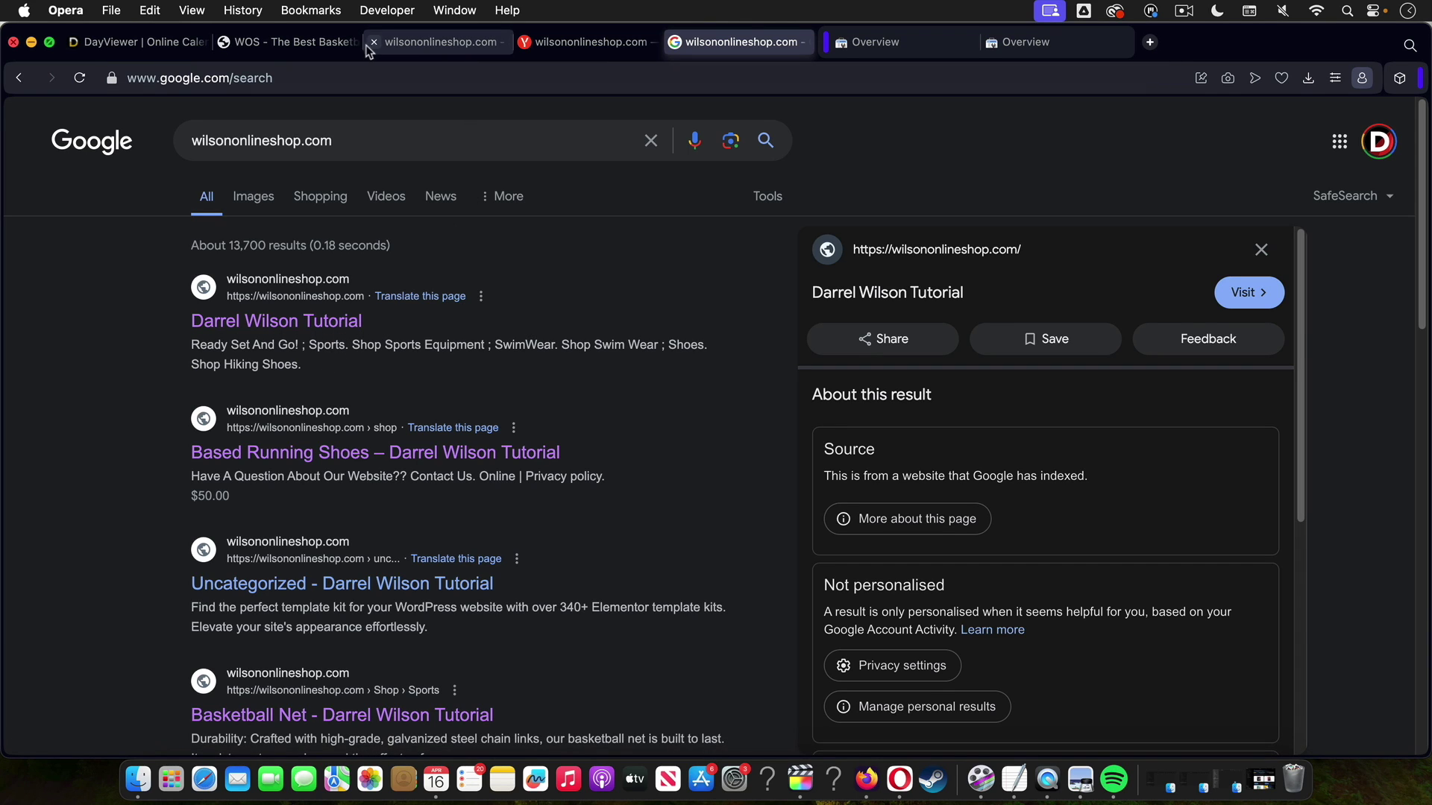
pyautogui.click(428, 43)
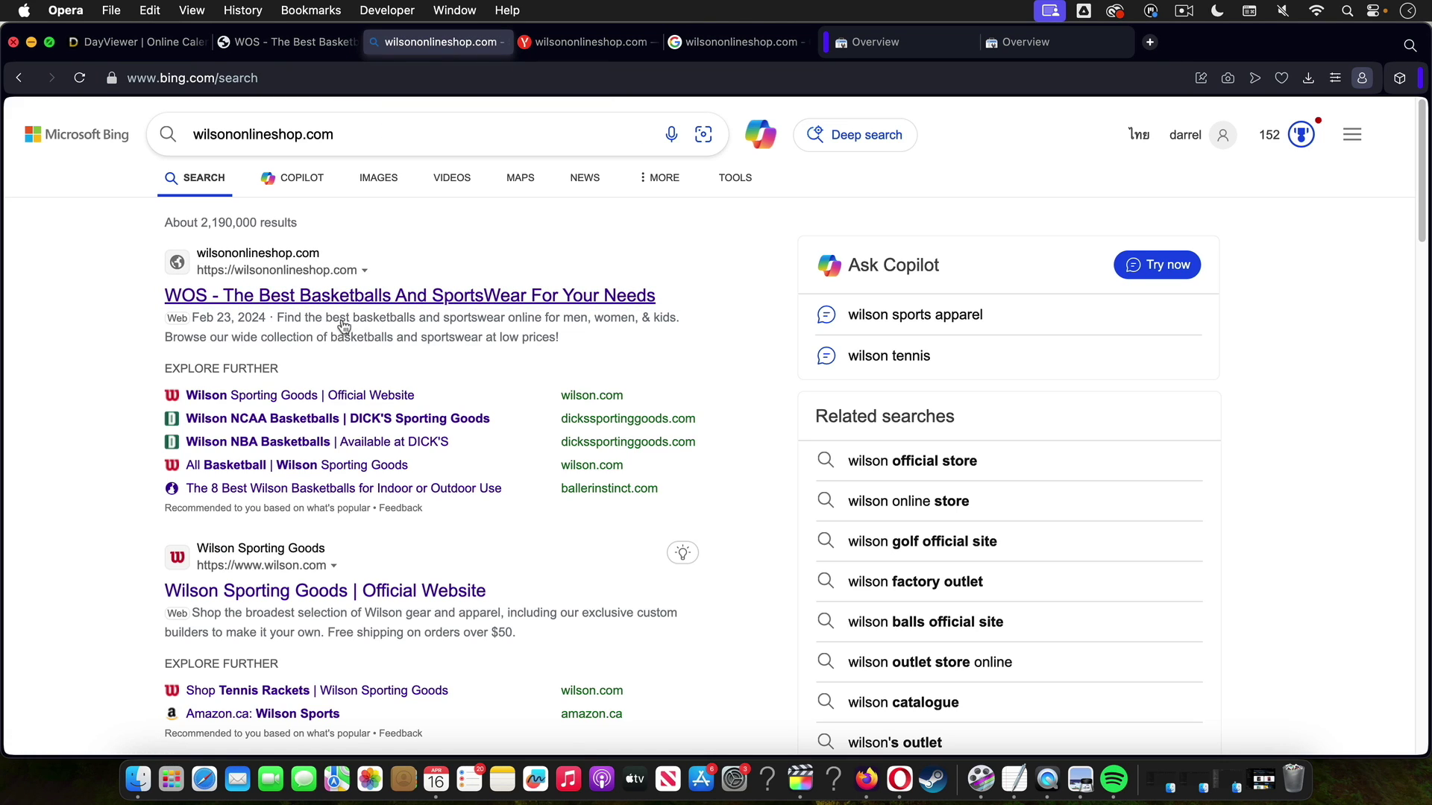
# Examine the Performance and Page indexing charts for wilsononlineshop.com in the Google Search Console overview.
pyautogui.click(880, 44)
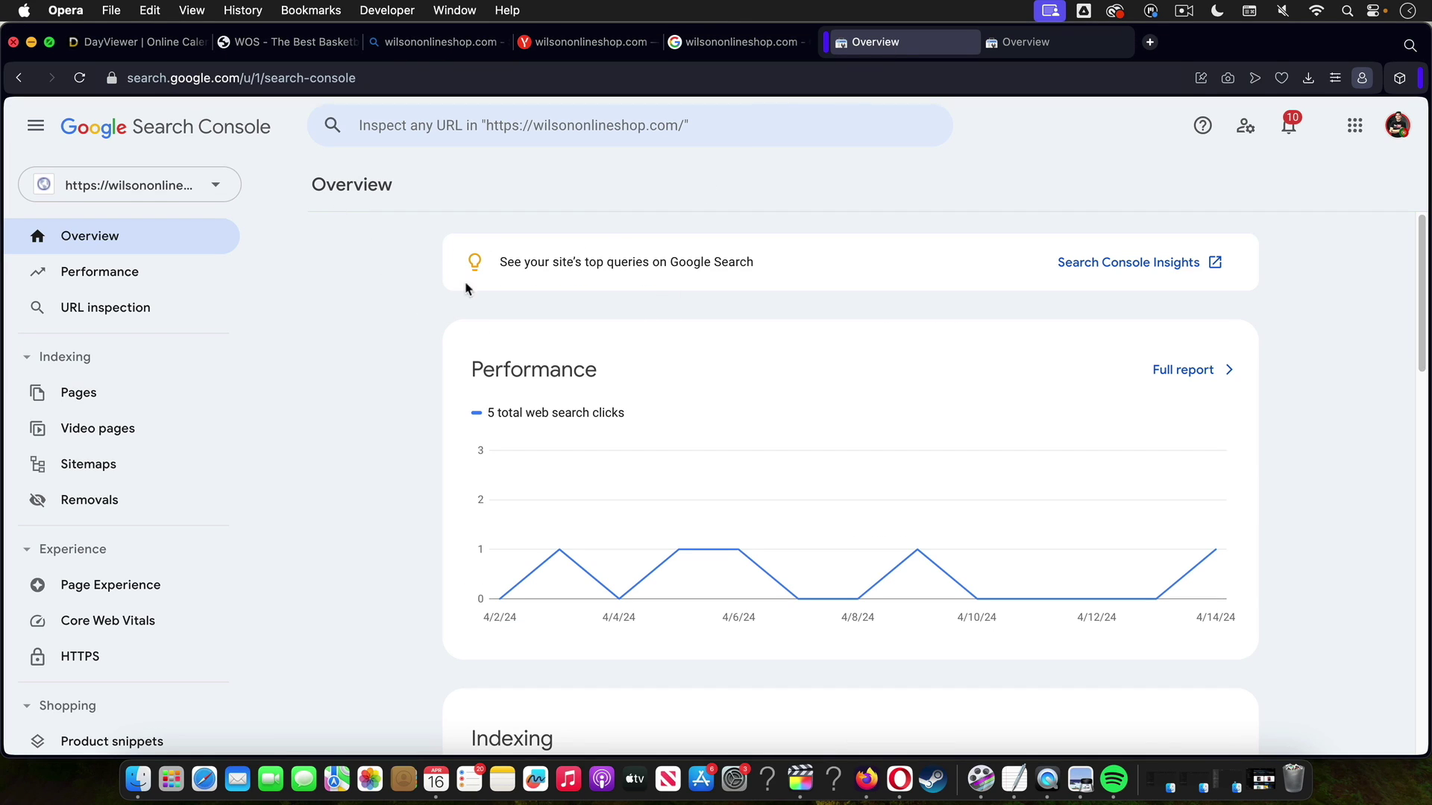
pyautogui.scroll(-6, 640, 369)
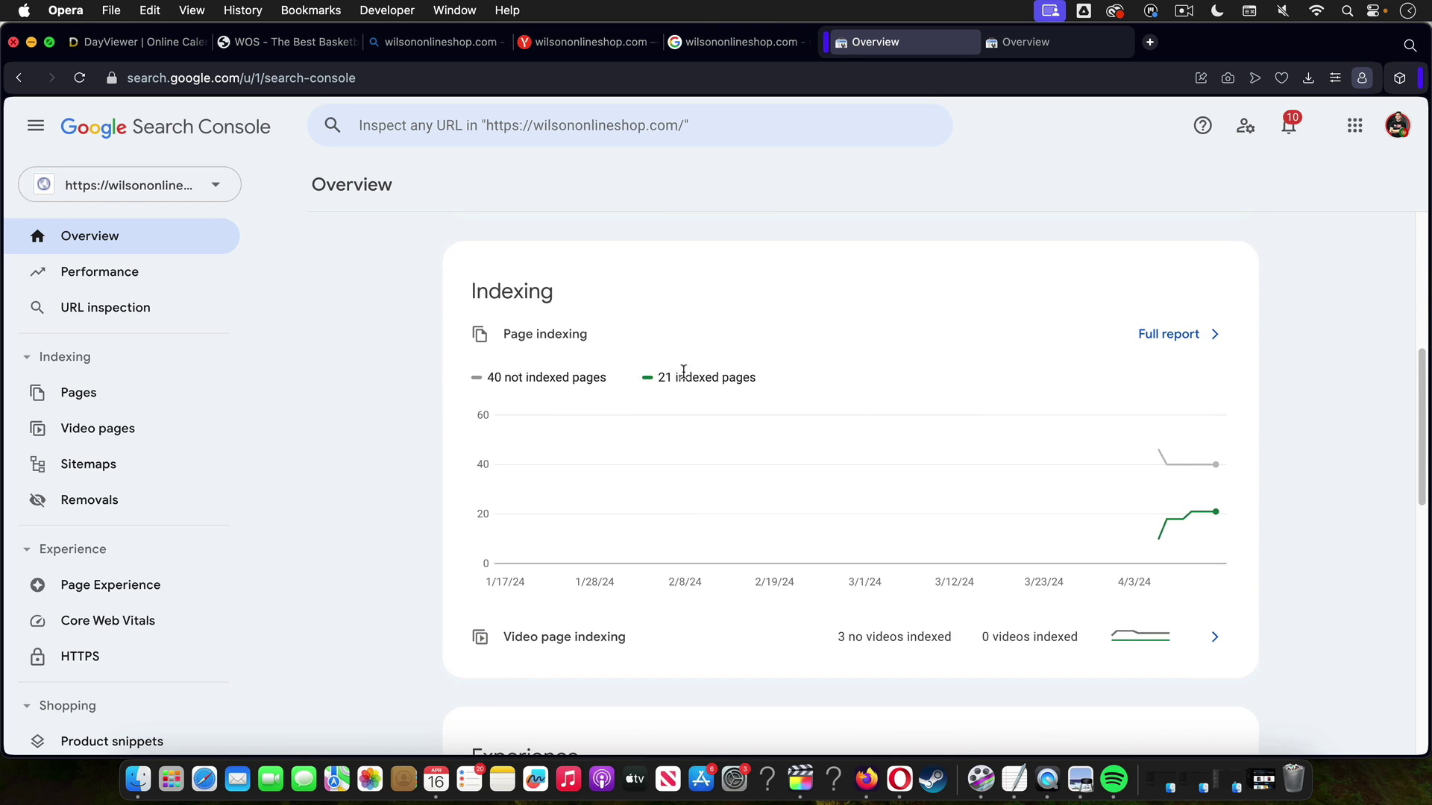
pyautogui.moveTo(666, 377); pyautogui.dragTo(770, 380)
pyautogui.scroll(6, 772, 379)
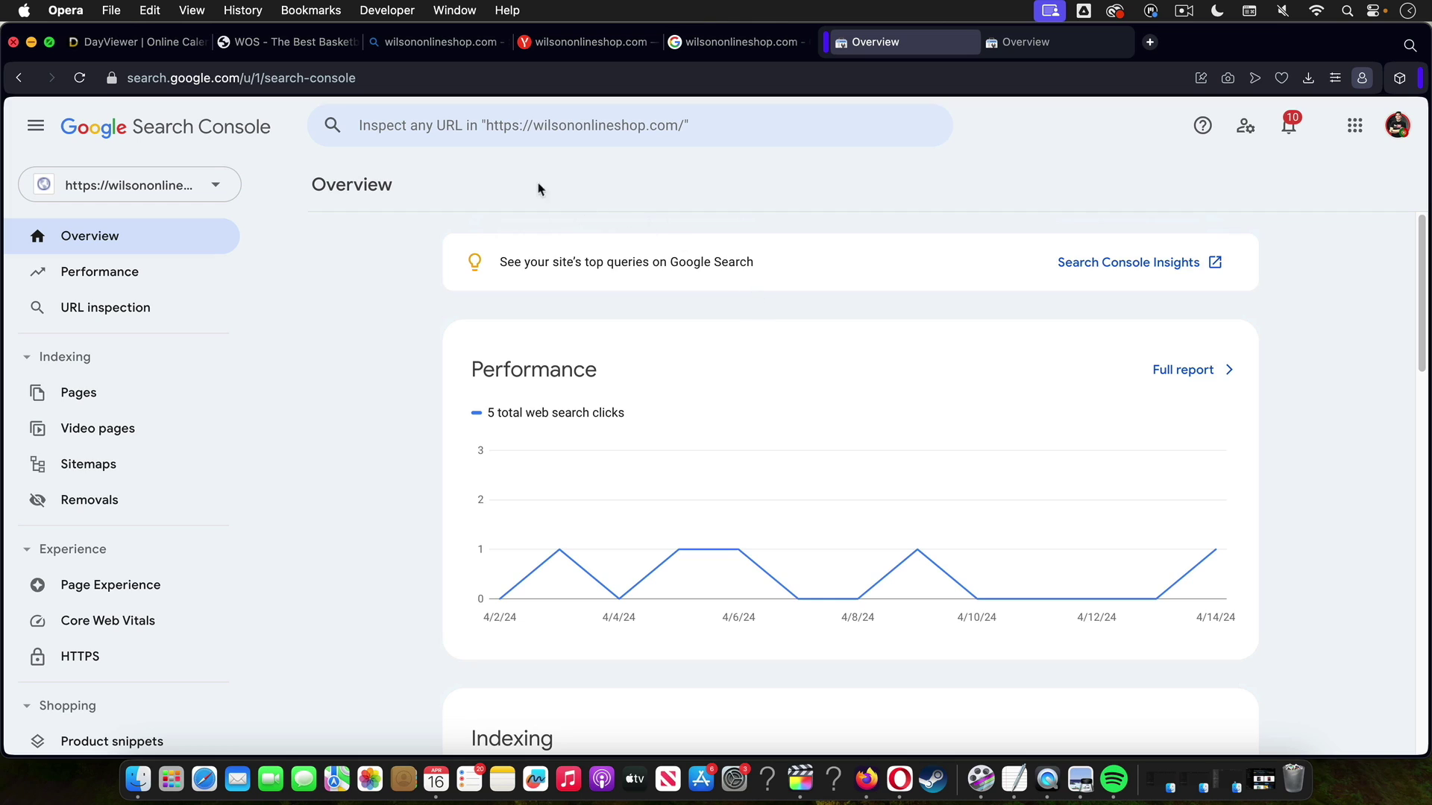
pyautogui.click(310, 43)
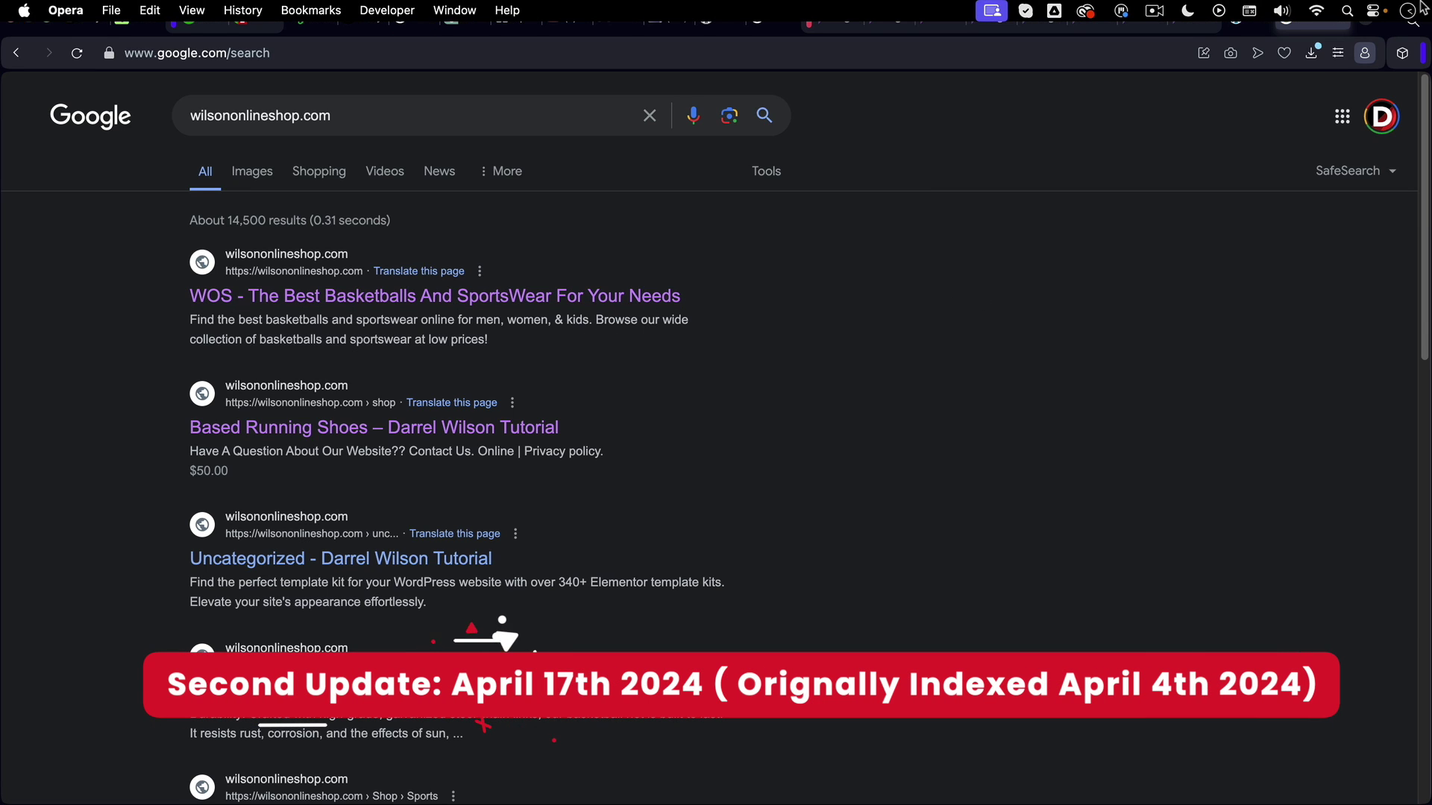
# Check the date again and read the title and description of the shop's first listing in the Google results.
pyautogui.click(1405, 11)
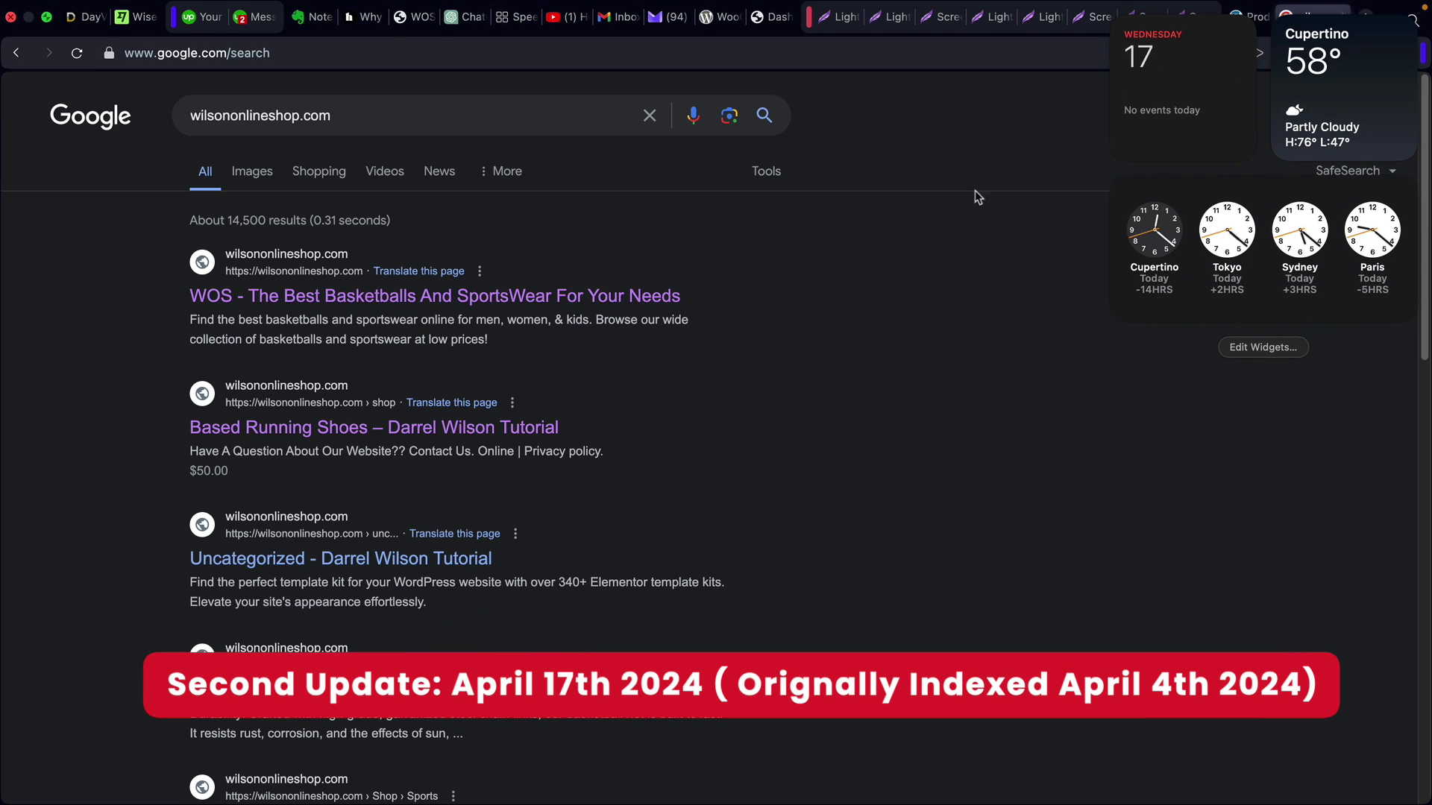
pyautogui.click(876, 307)
pyautogui.moveTo(549, 337); pyautogui.dragTo(188, 321)
pyautogui.click(184, 318)
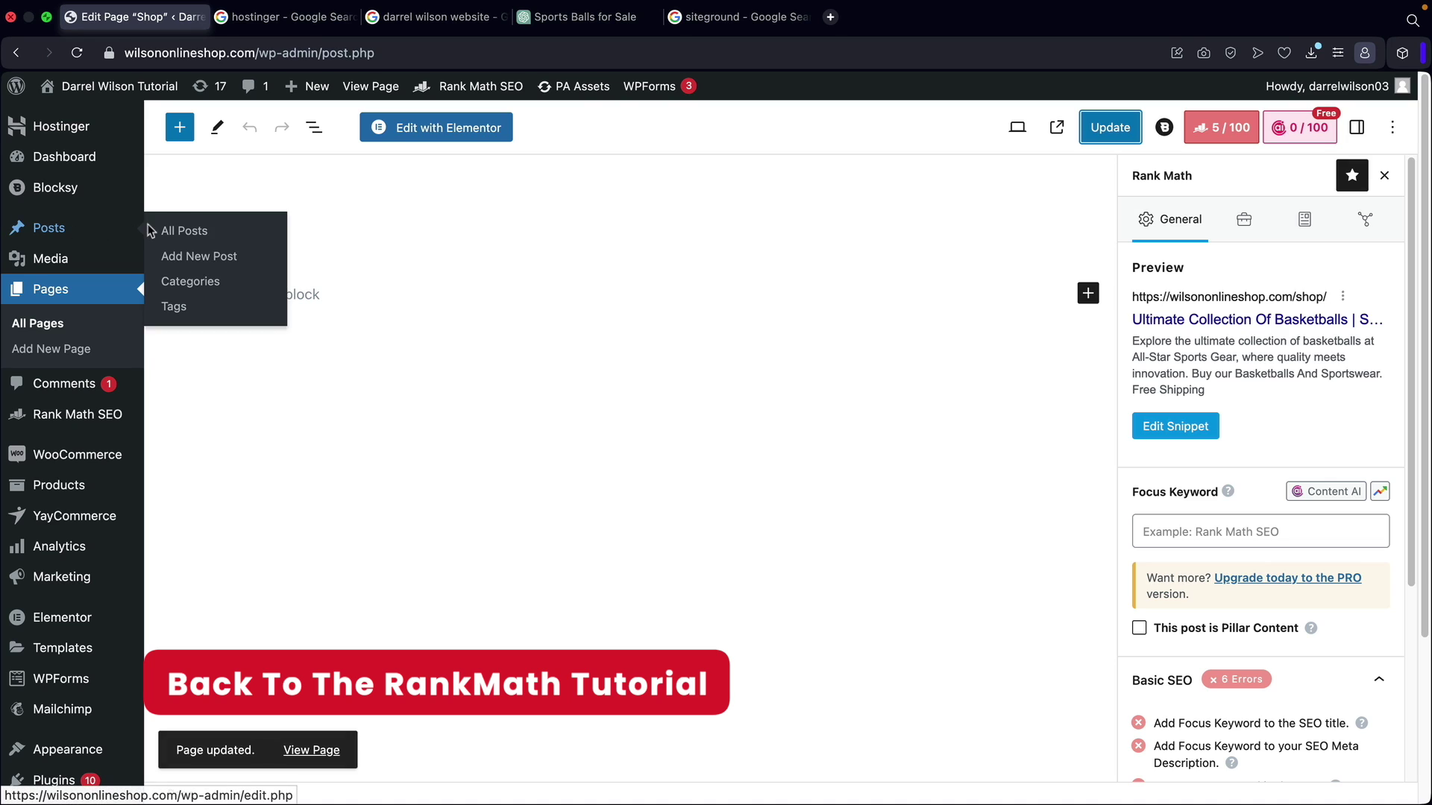
# Open the "Strength Training Simplified" post and give its snippet the title "5 Quick Ways To Gain Muscle Easy" and a description about muscle-building exercises.
pyautogui.click(182, 233)
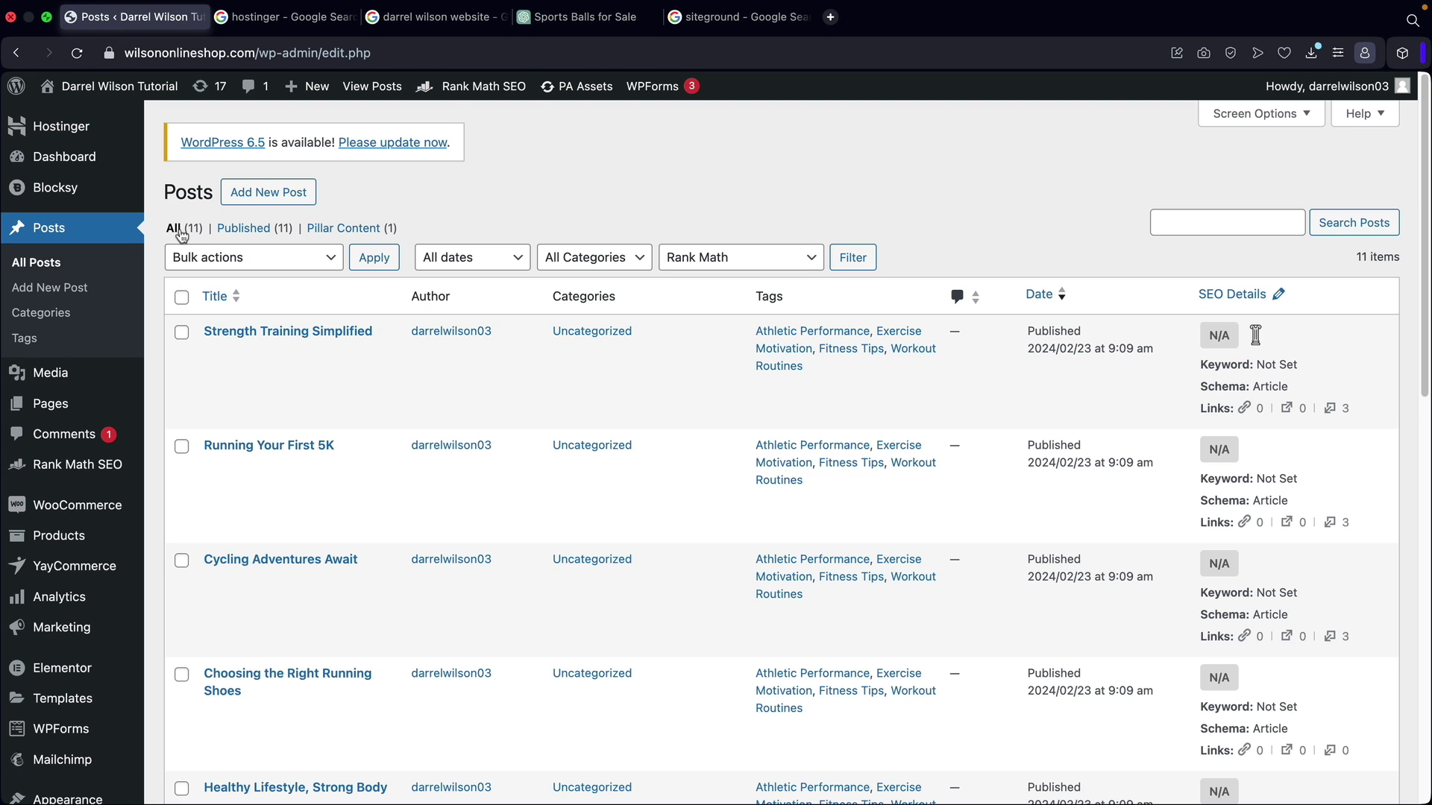
pyautogui.moveTo(376, 354)
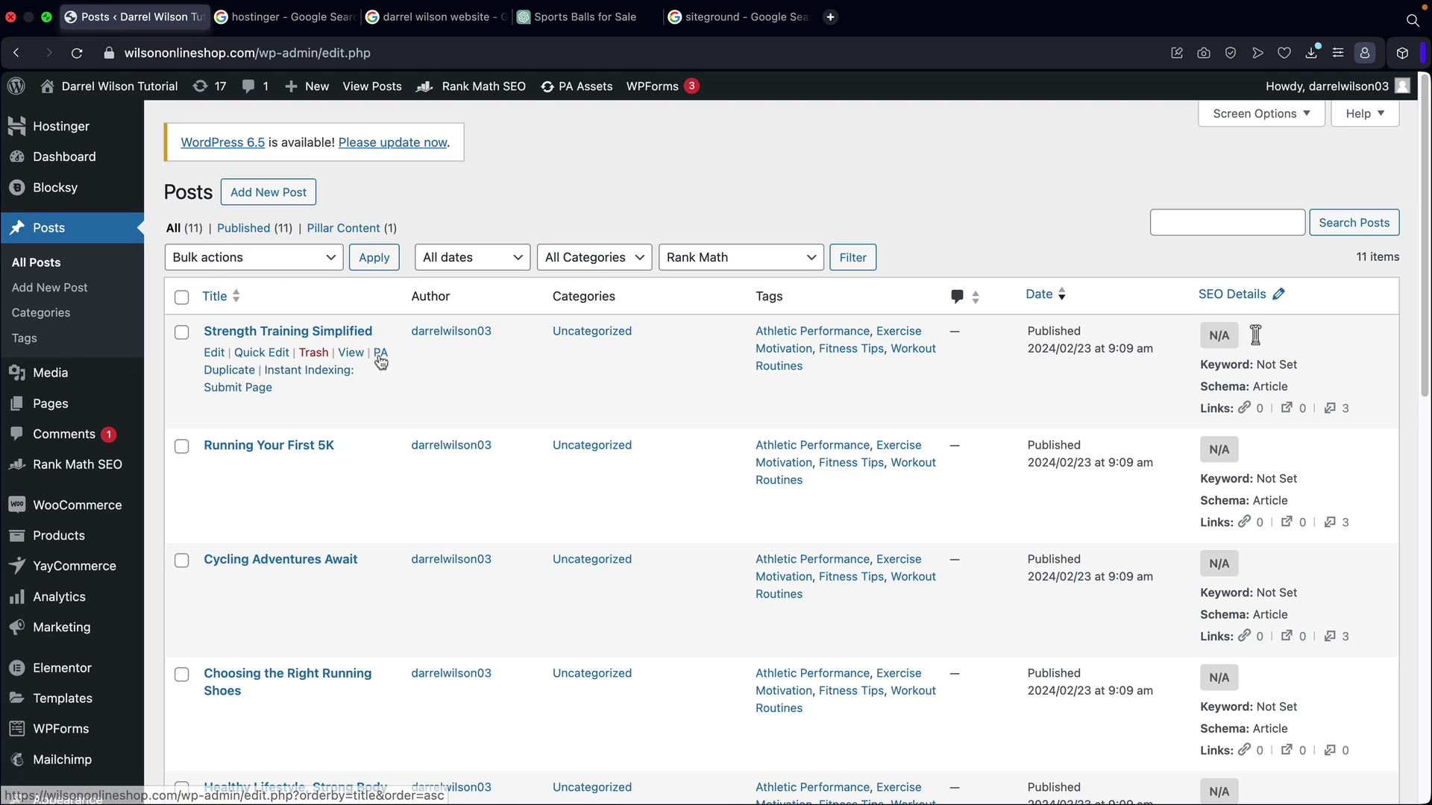
pyautogui.click(216, 357)
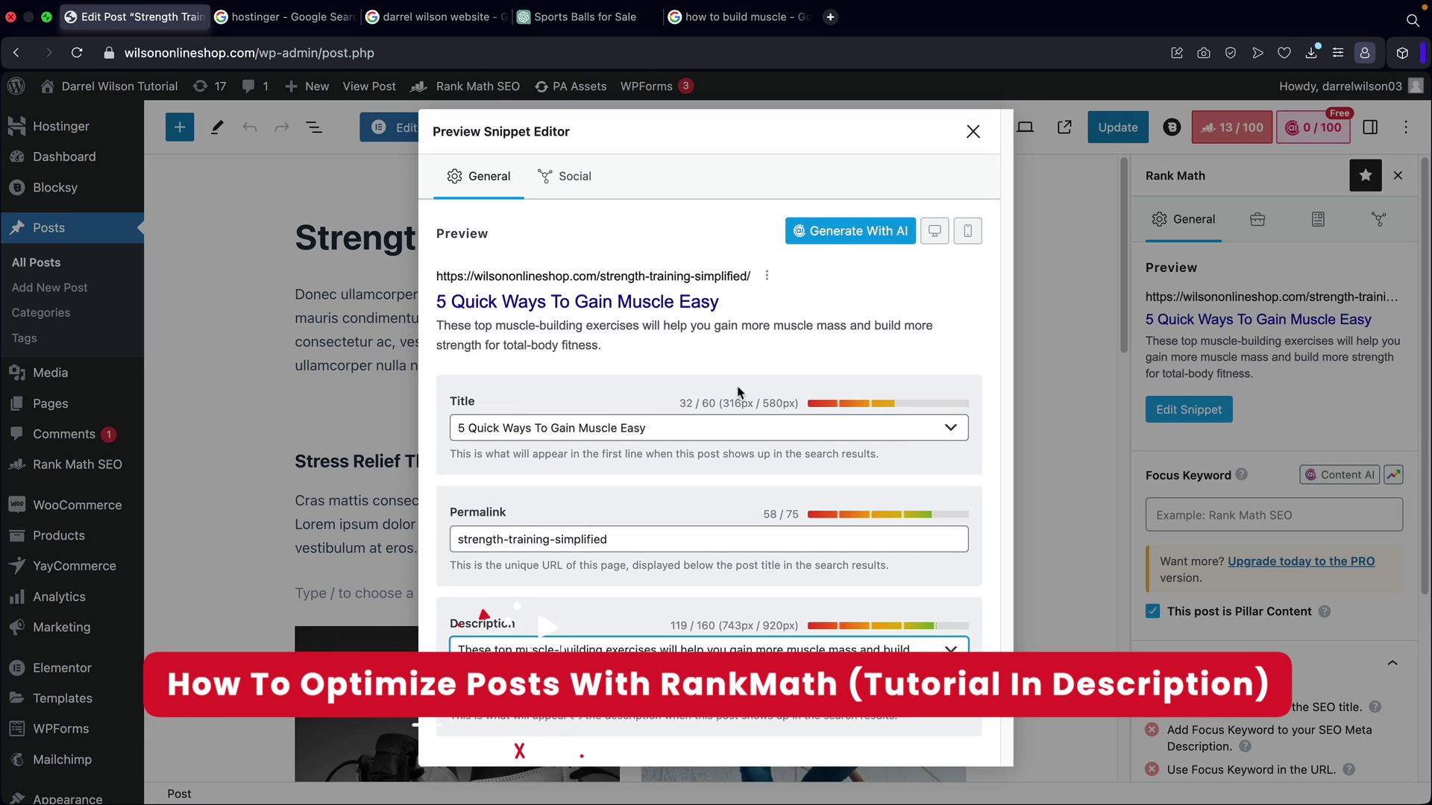
# Review the title, permalink and description of the strength training post in the Rank Math snippet editor.
pyautogui.moveTo(646, 428); pyautogui.dragTo(461, 425)
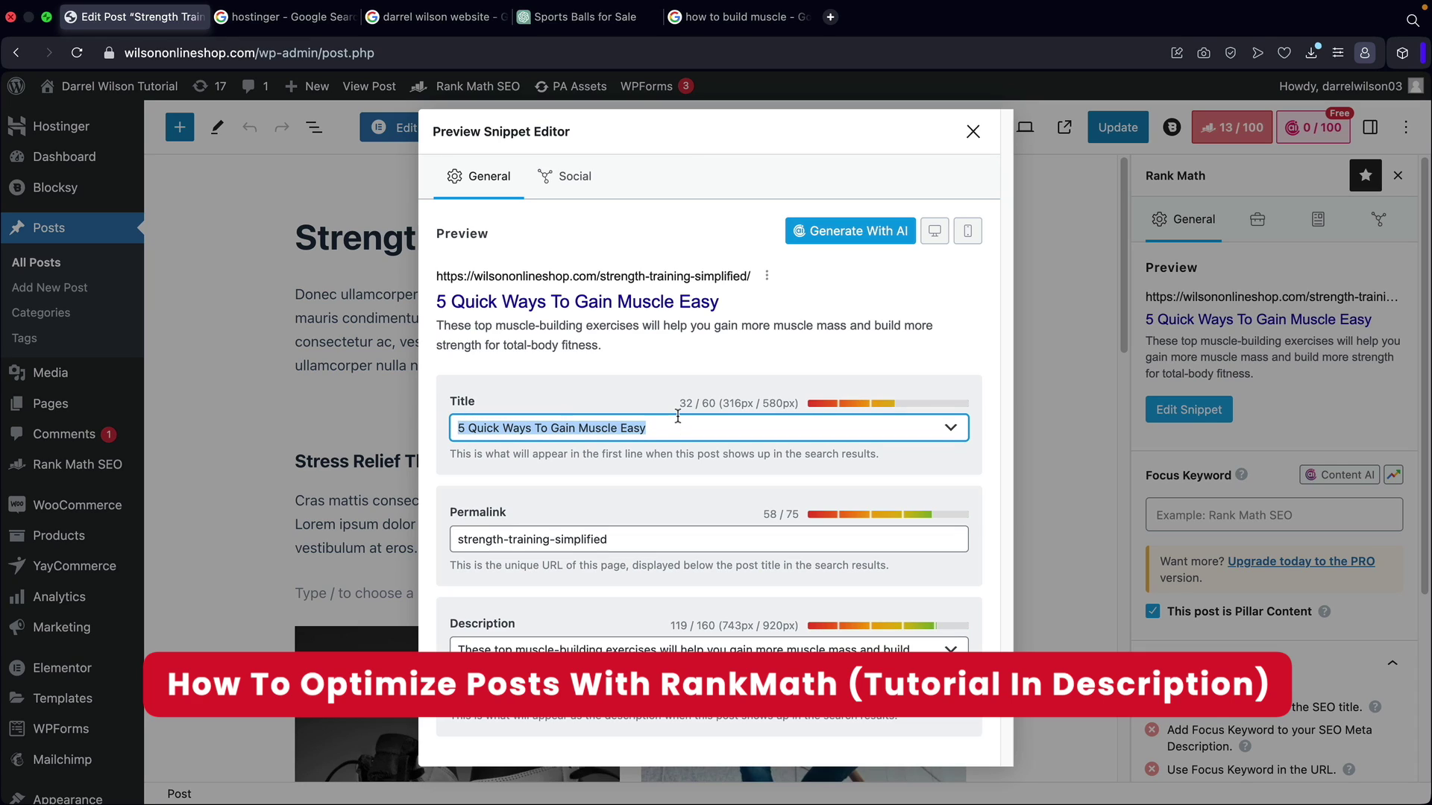
pyautogui.moveTo(619, 539); pyautogui.dragTo(450, 532)
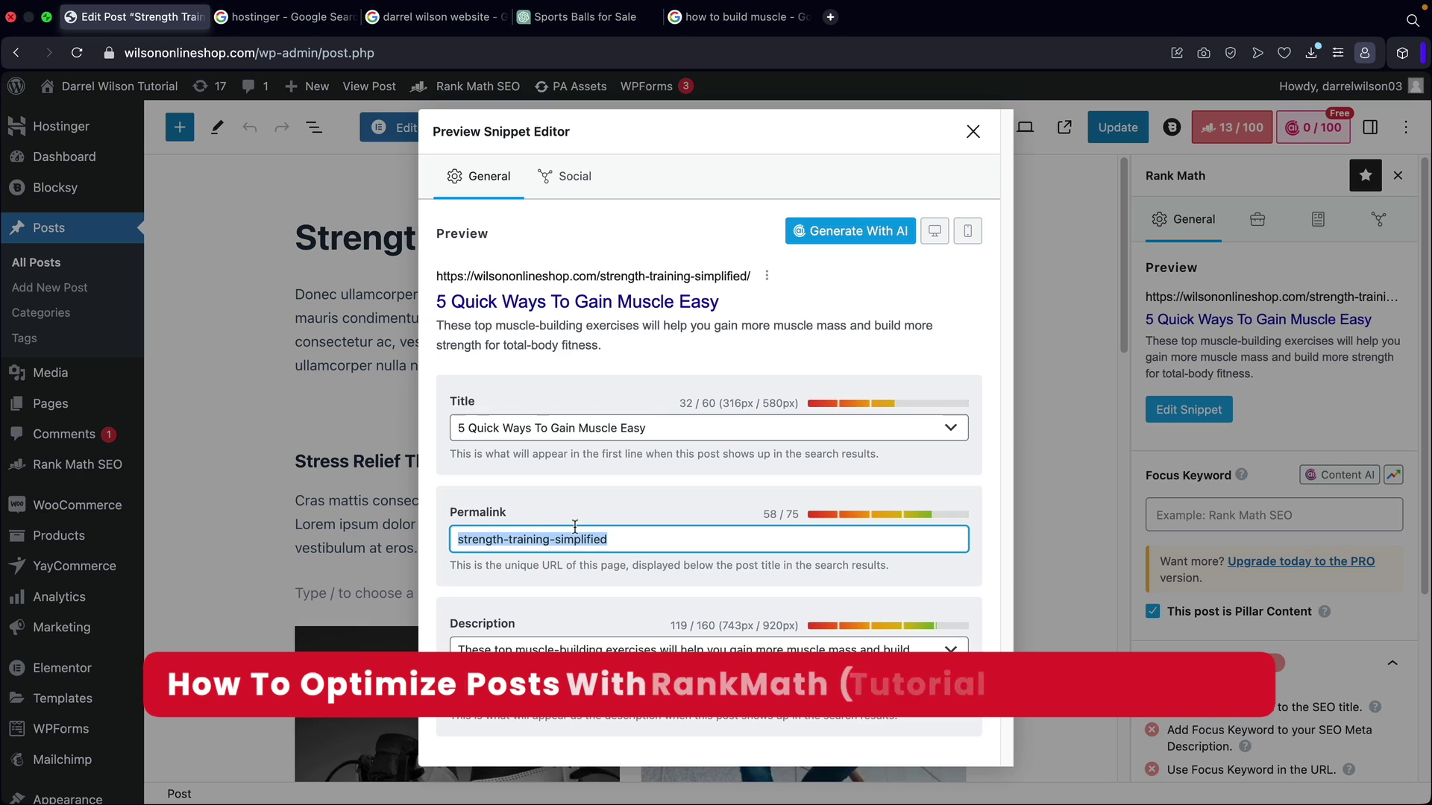
pyautogui.moveTo(656, 666); pyautogui.dragTo(456, 651)
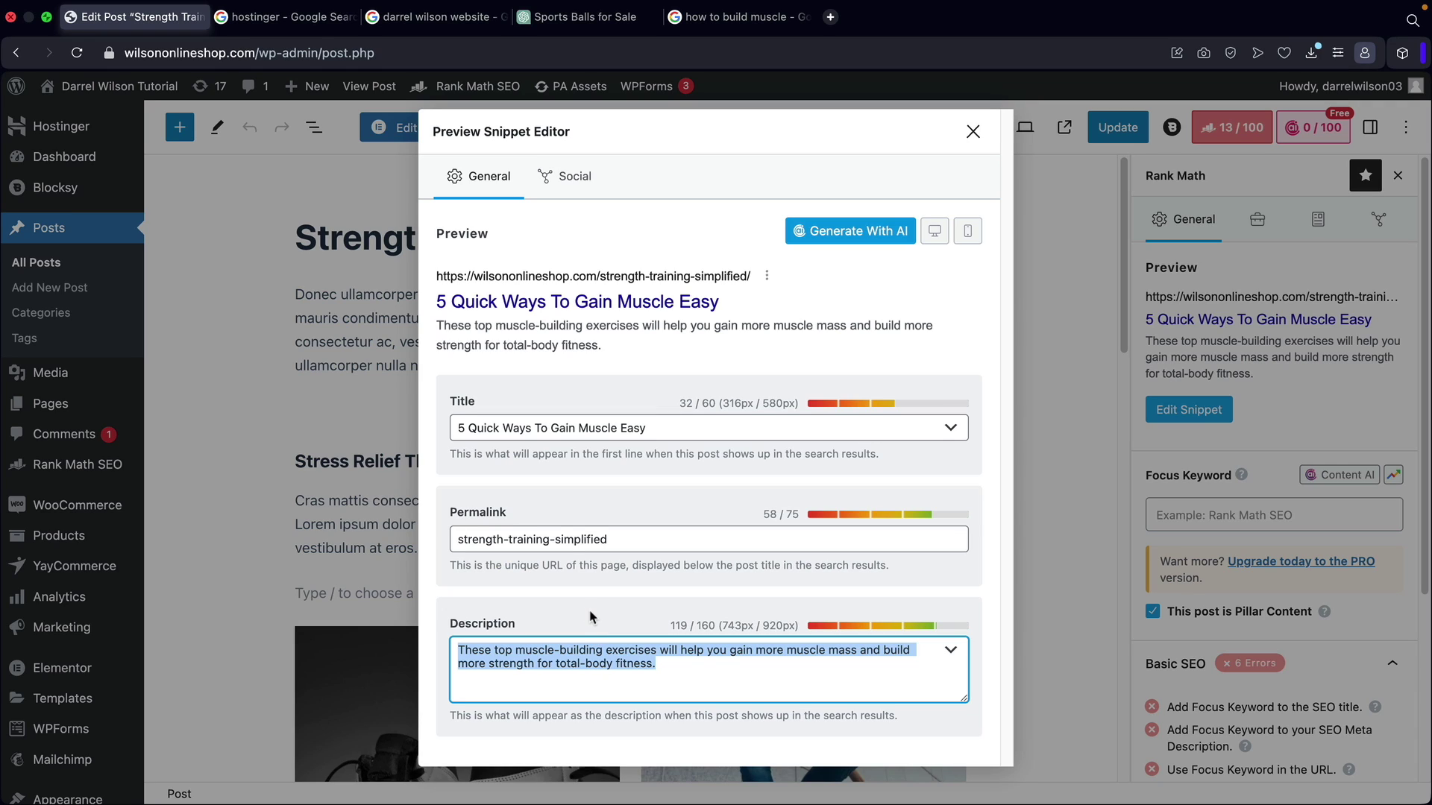
pyautogui.moveTo(647, 428); pyautogui.dragTo(455, 430)
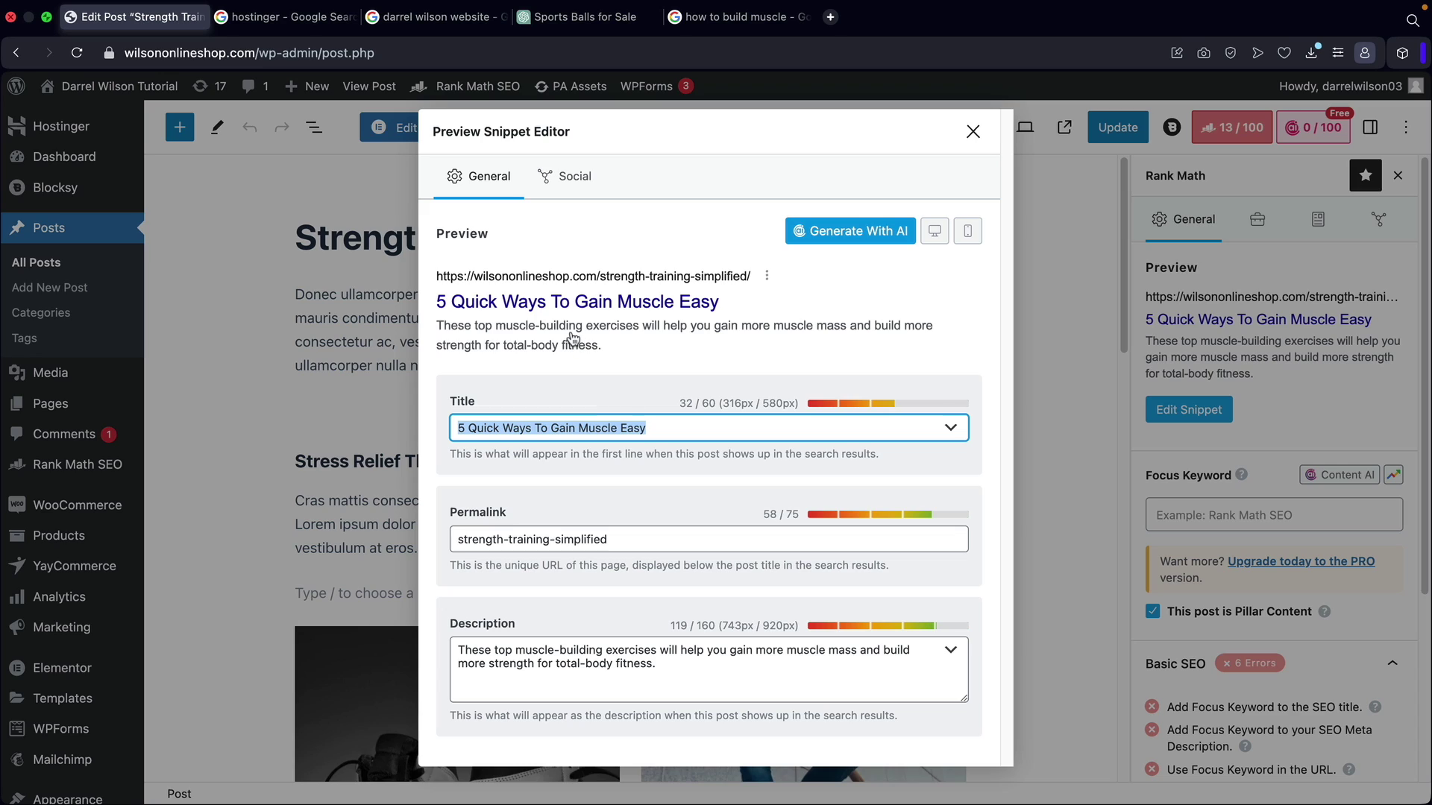
pyautogui.click(462, 431)
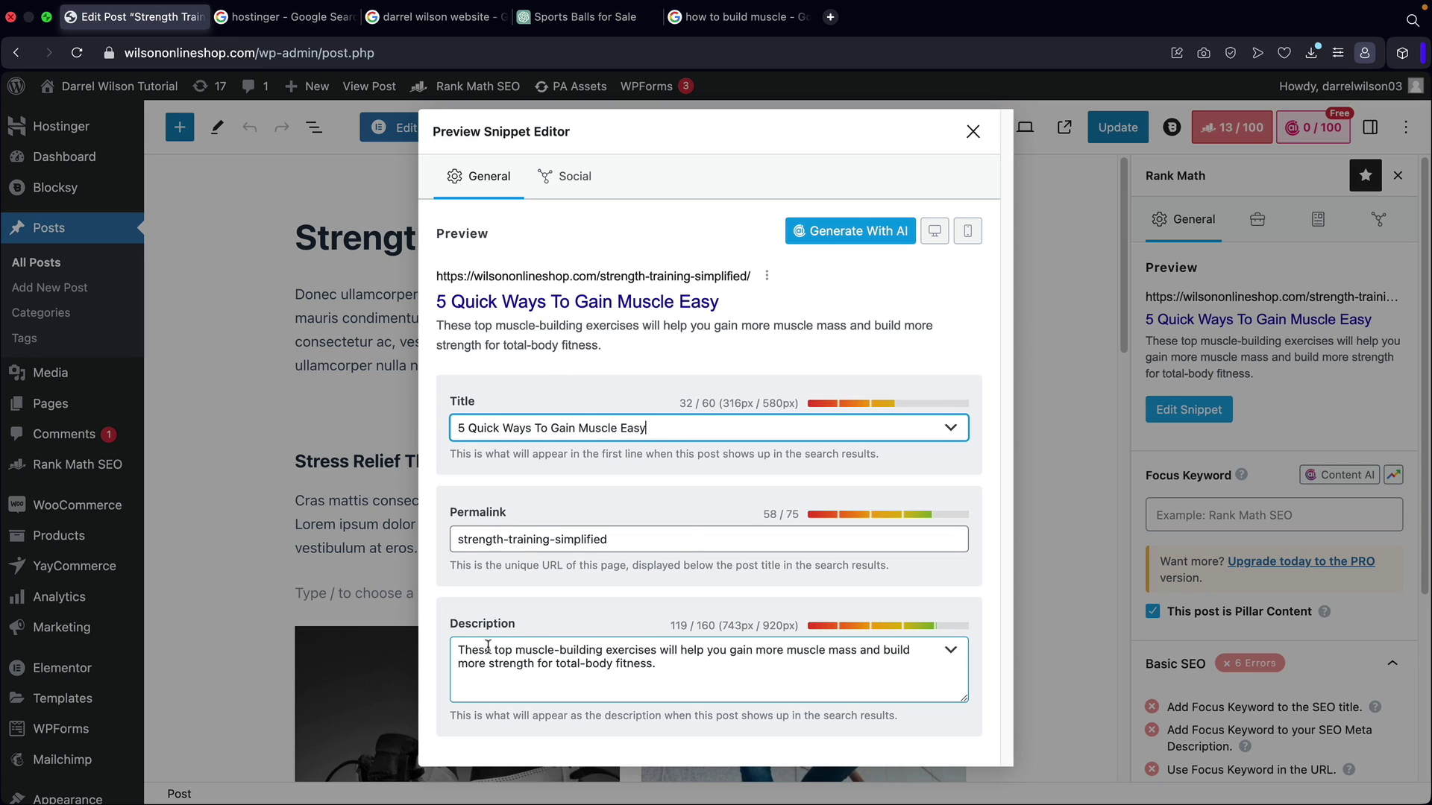
pyautogui.moveTo(490, 649); pyautogui.dragTo(671, 666)
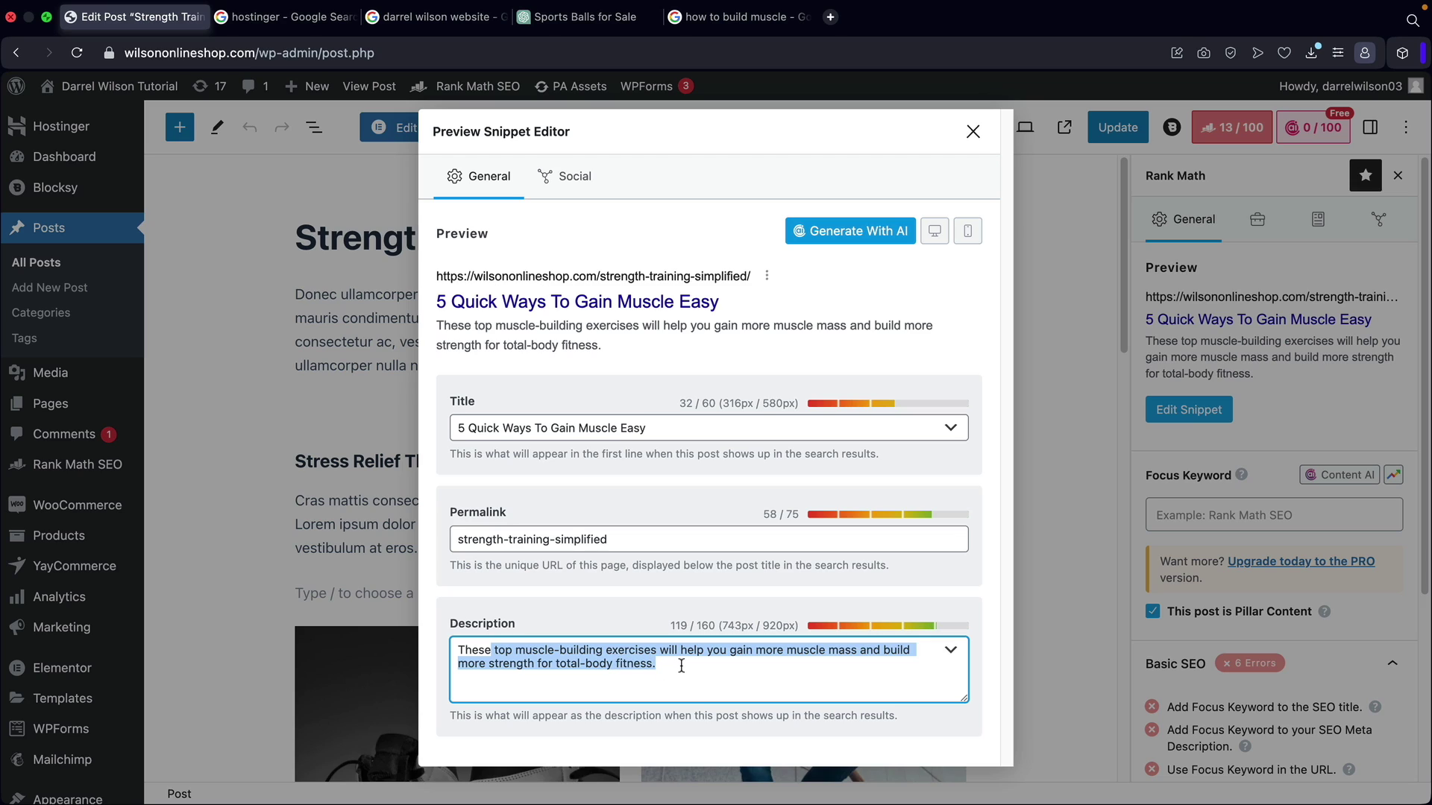
pyautogui.click(682, 666)
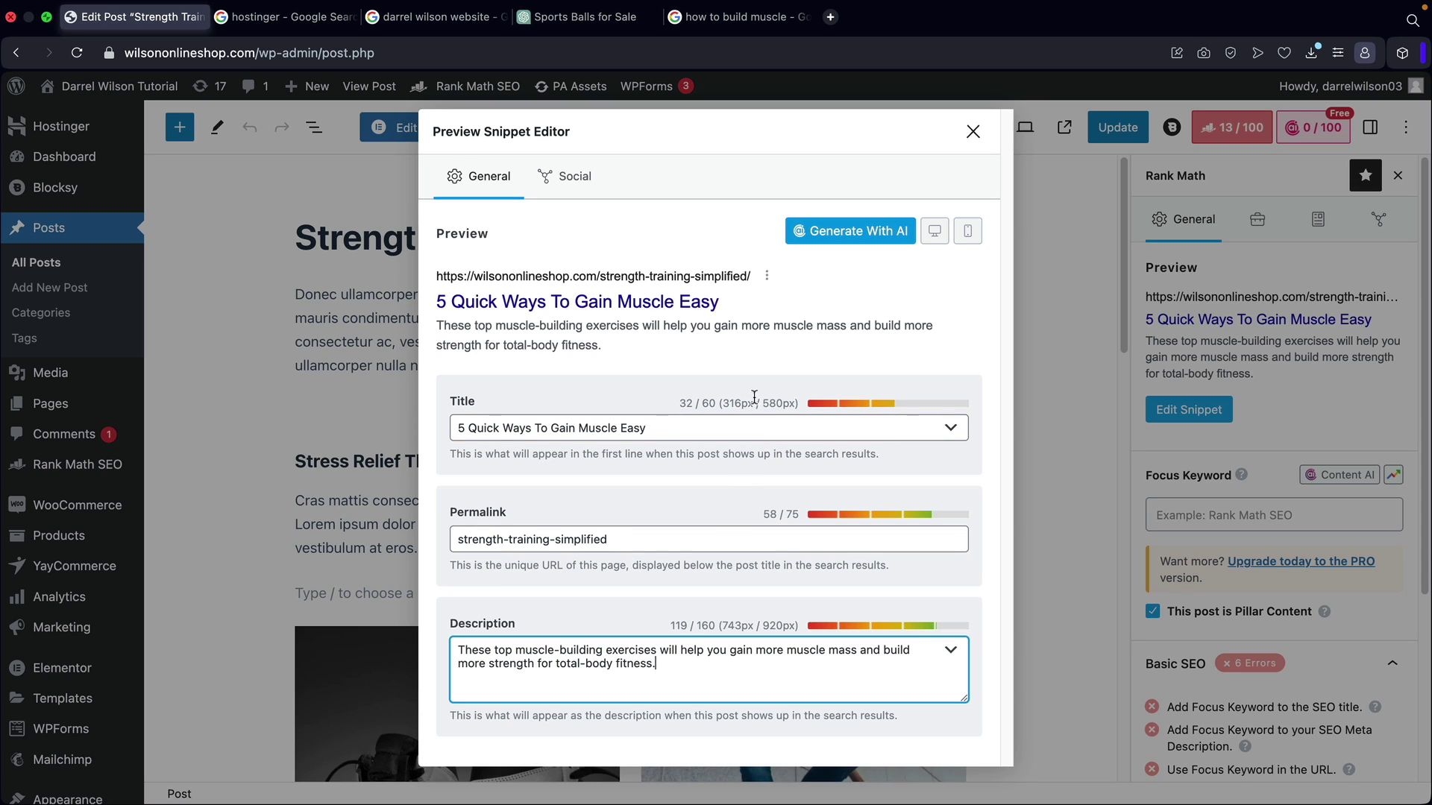
# Look through the Google results for "how to build muscle" to compare how competing articles word their titles and descriptions.
pyautogui.click(736, 19)
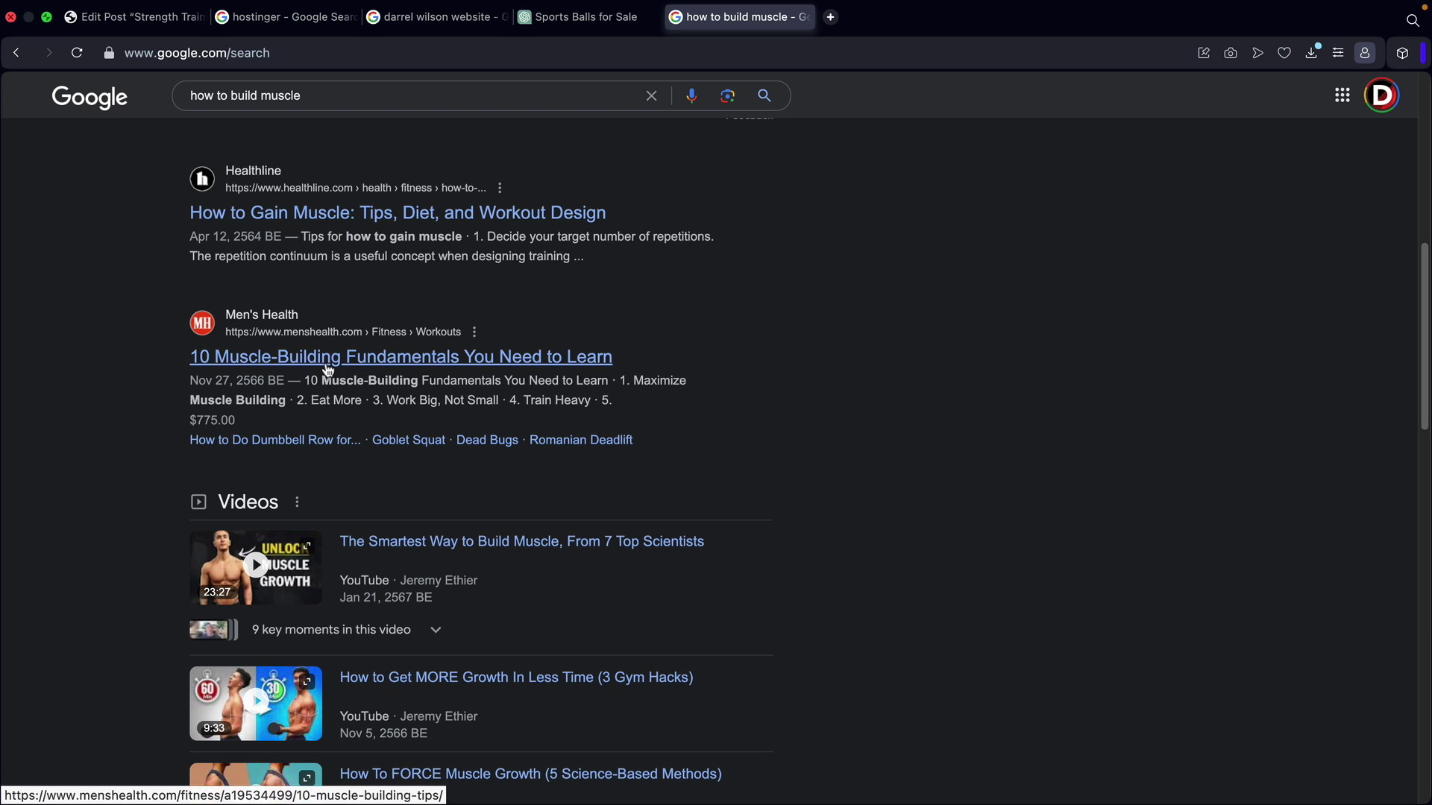
pyautogui.scroll(-9, 328, 370)
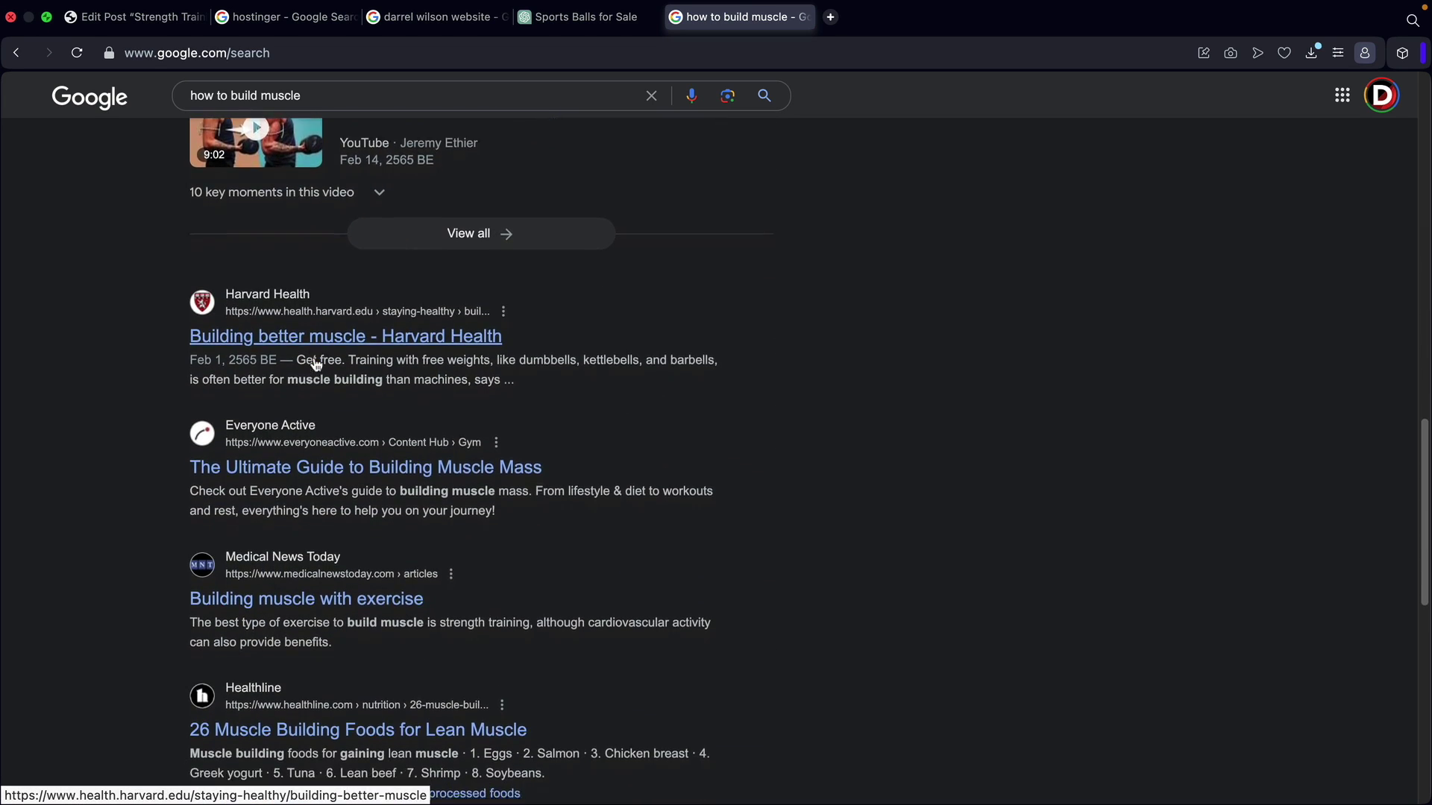
pyautogui.scroll(-1, 316, 364)
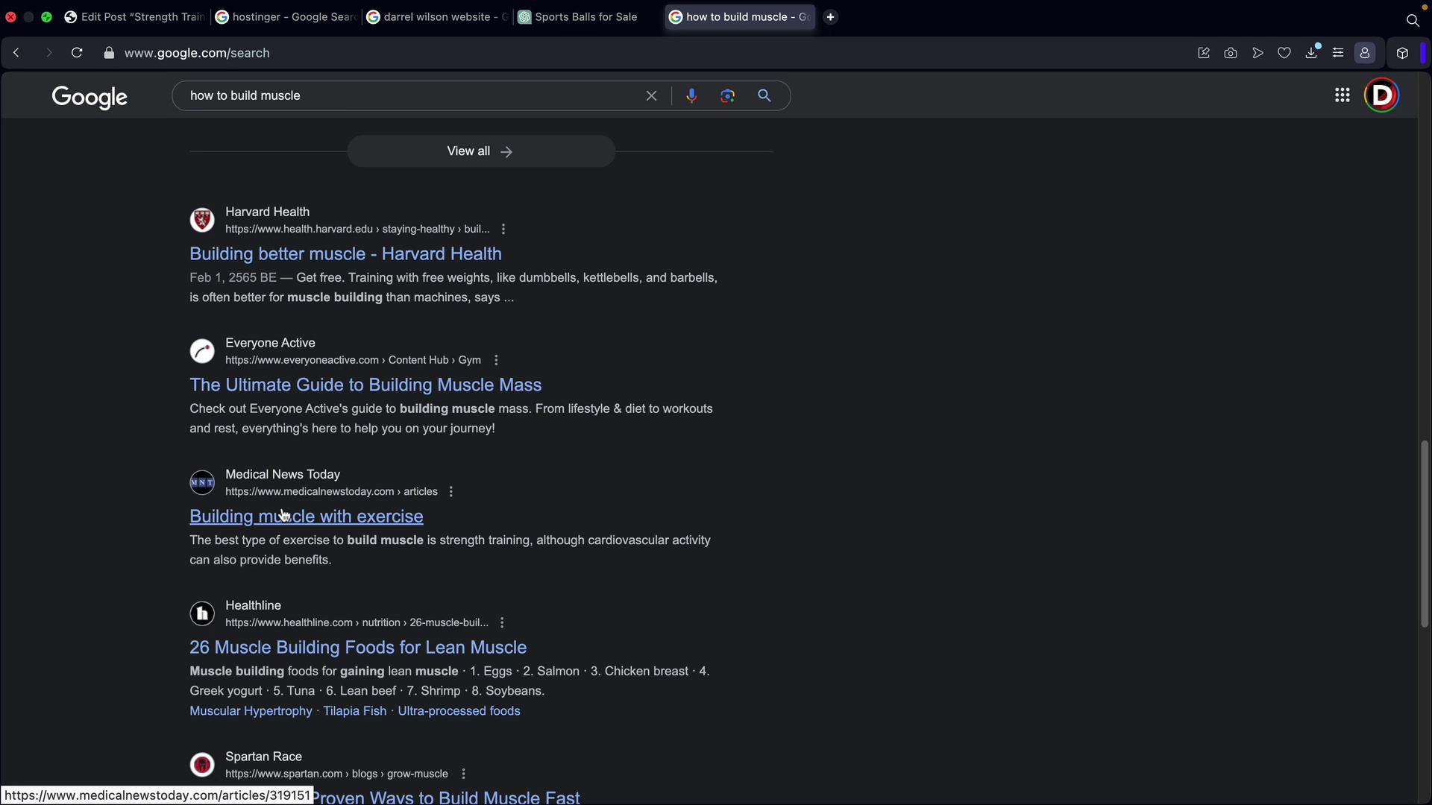
pyautogui.scroll(-5, 400, 502)
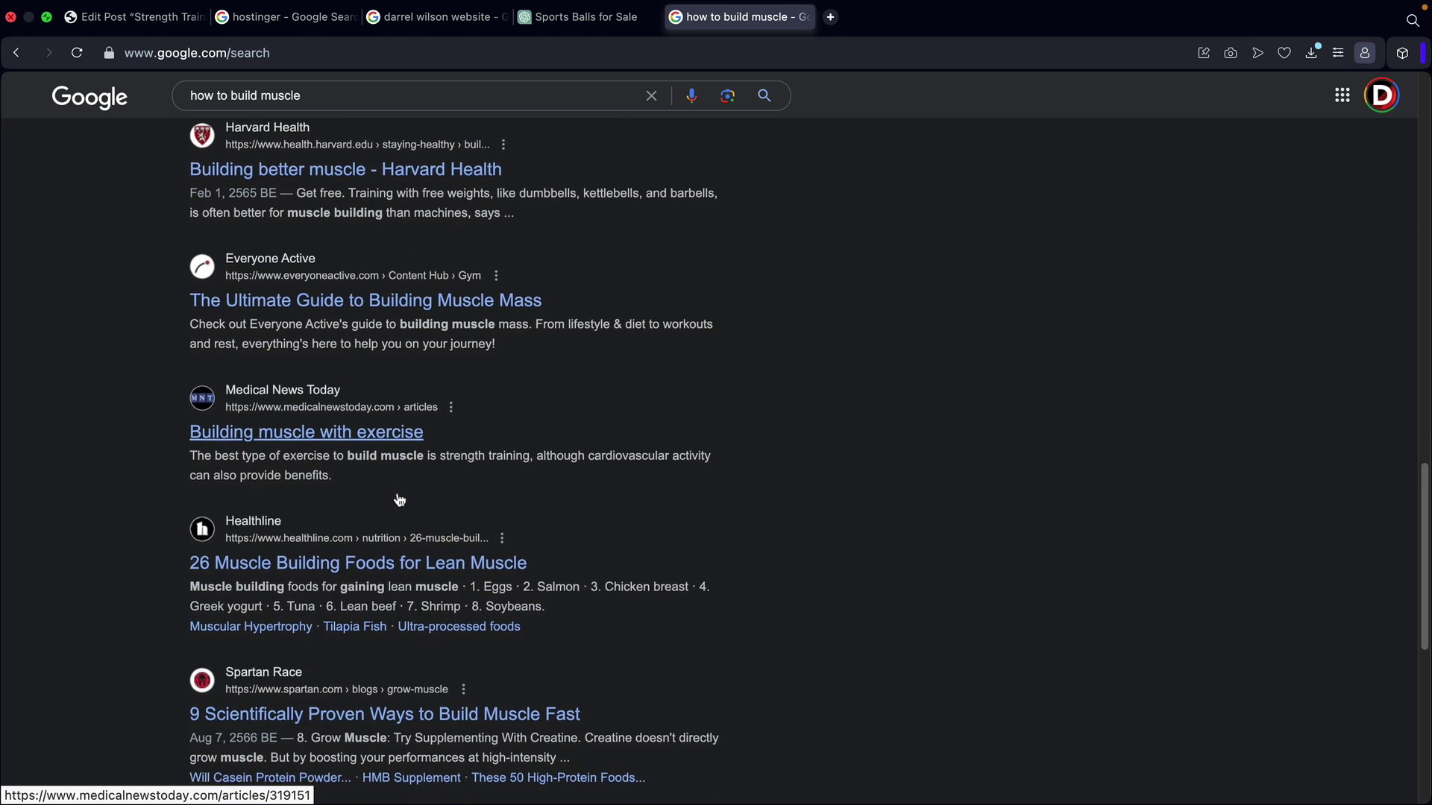
# Read how the Spartan Race listing for "how to build muscle" words its title in the Google results.
pyautogui.scroll(-3, 399, 502)
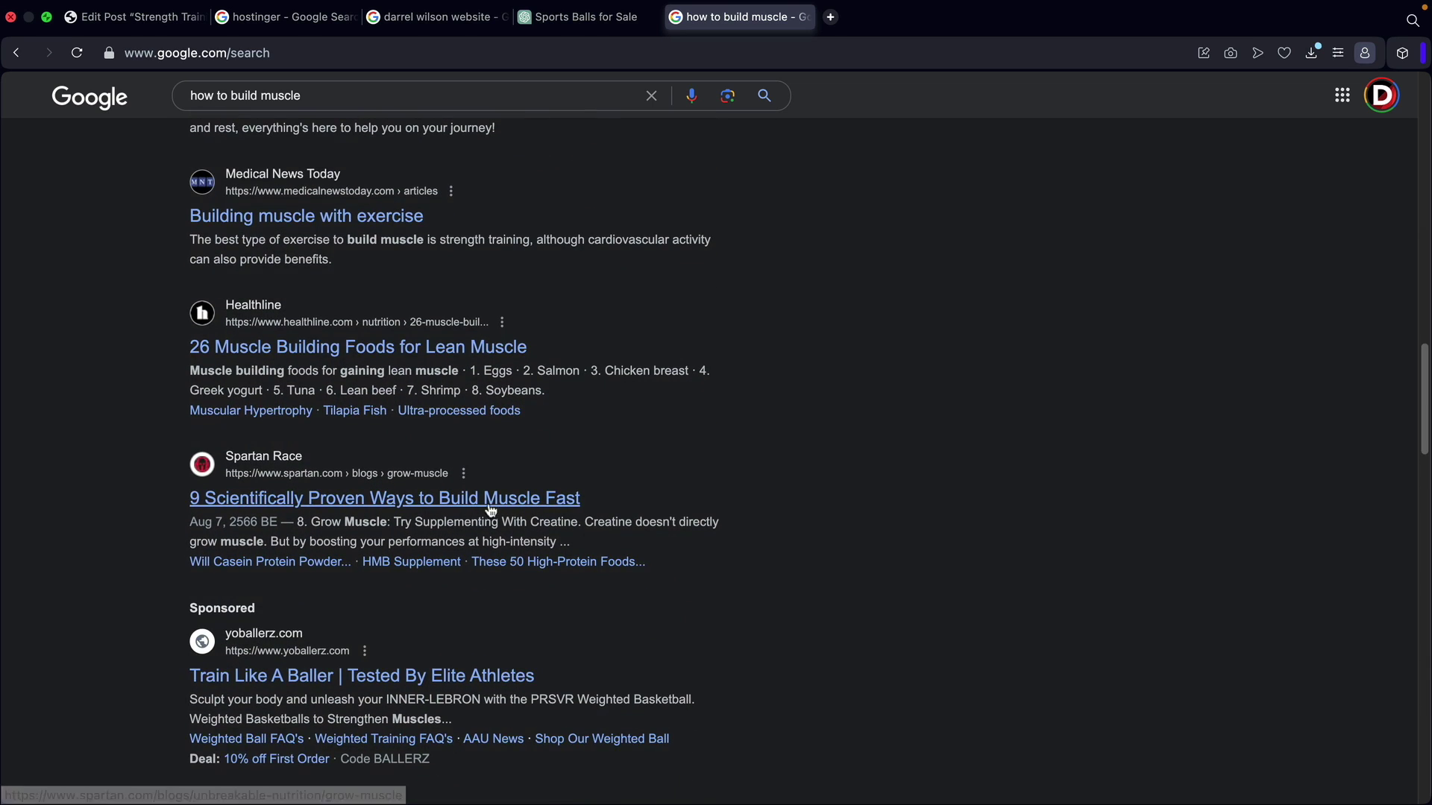
pyautogui.moveTo(604, 497); pyautogui.dragTo(96, 496)
pyautogui.click(97, 496)
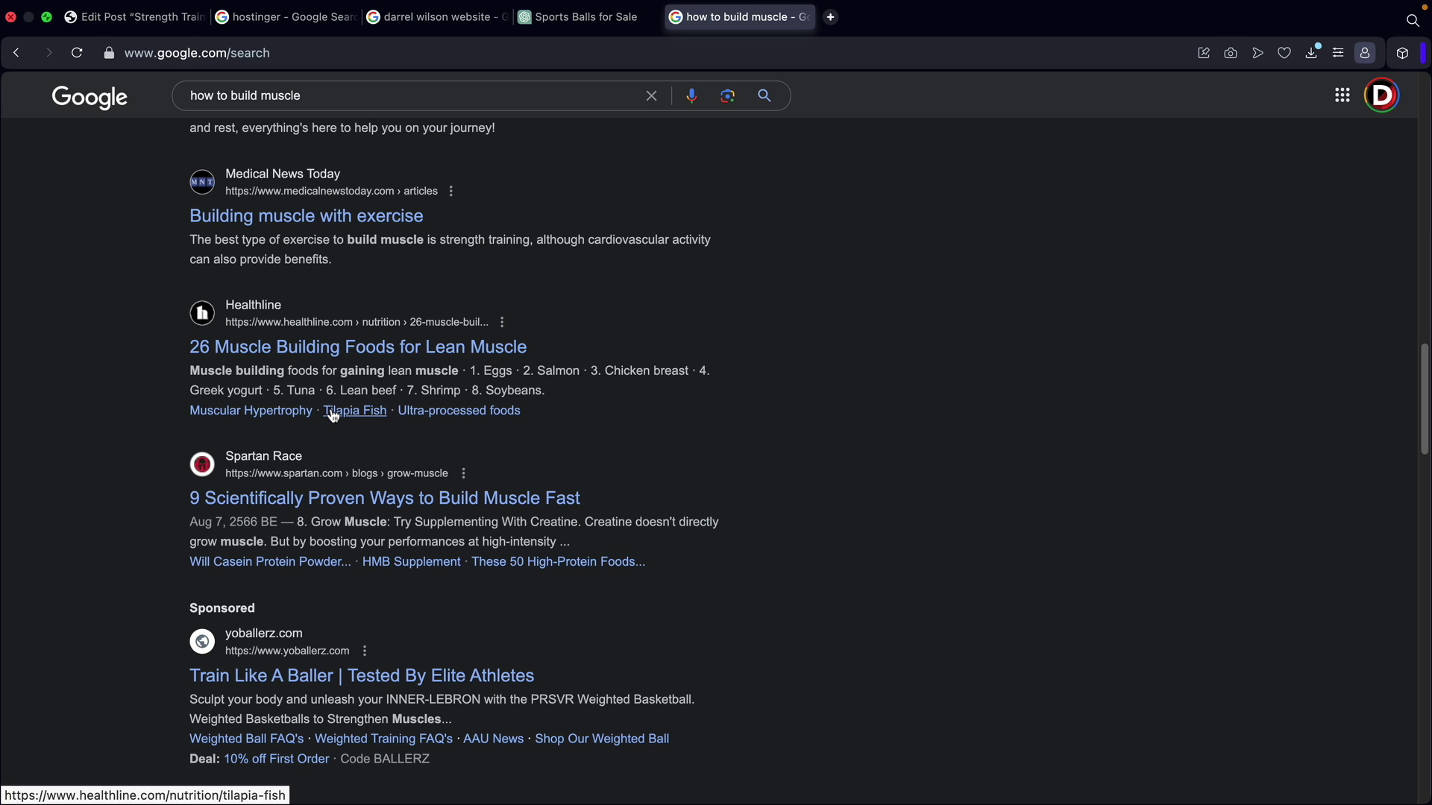
# Return to the "Strength Training Simplified" post and open Rank Math's Content AI at its instructions field.
pyautogui.click(123, 17)
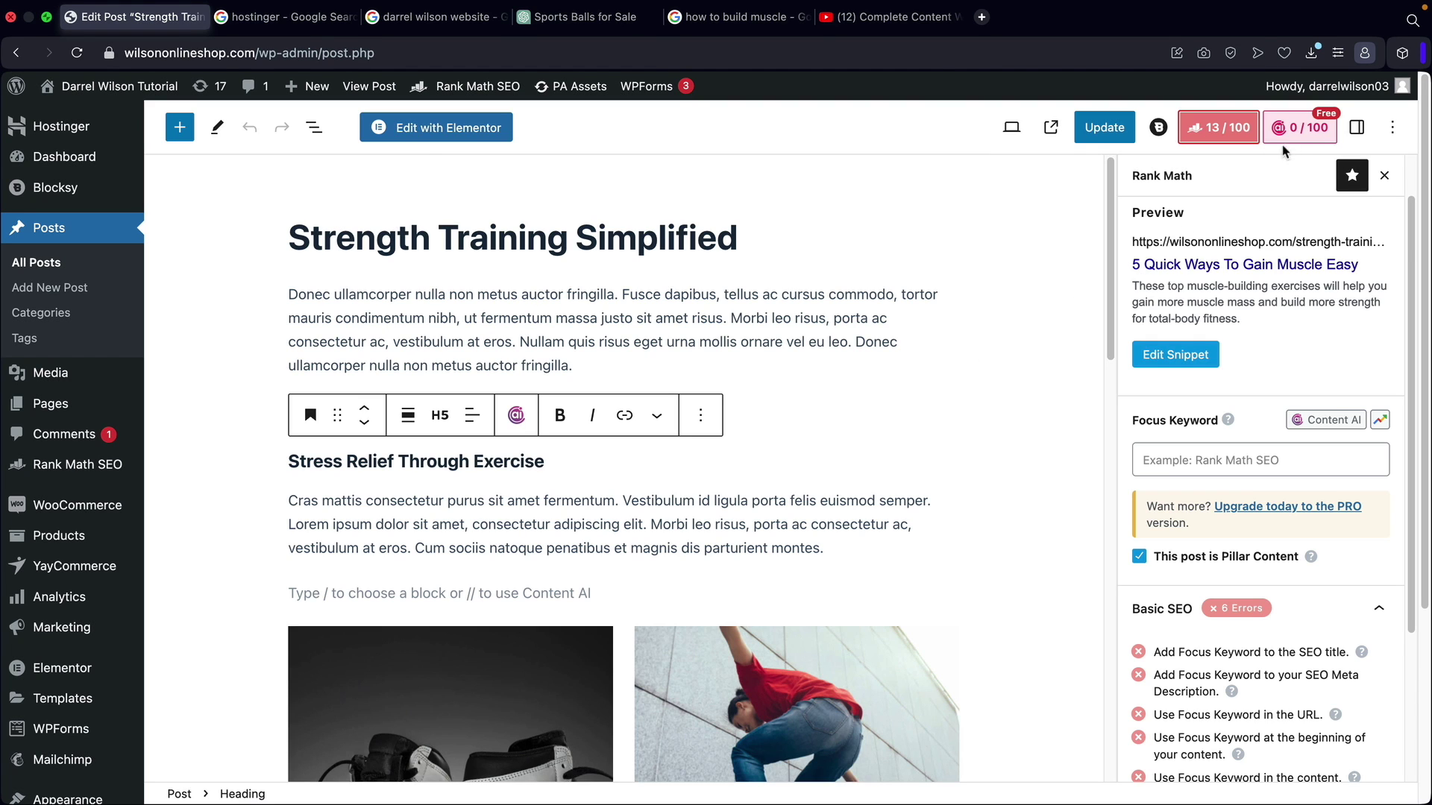
pyautogui.click(1299, 133)
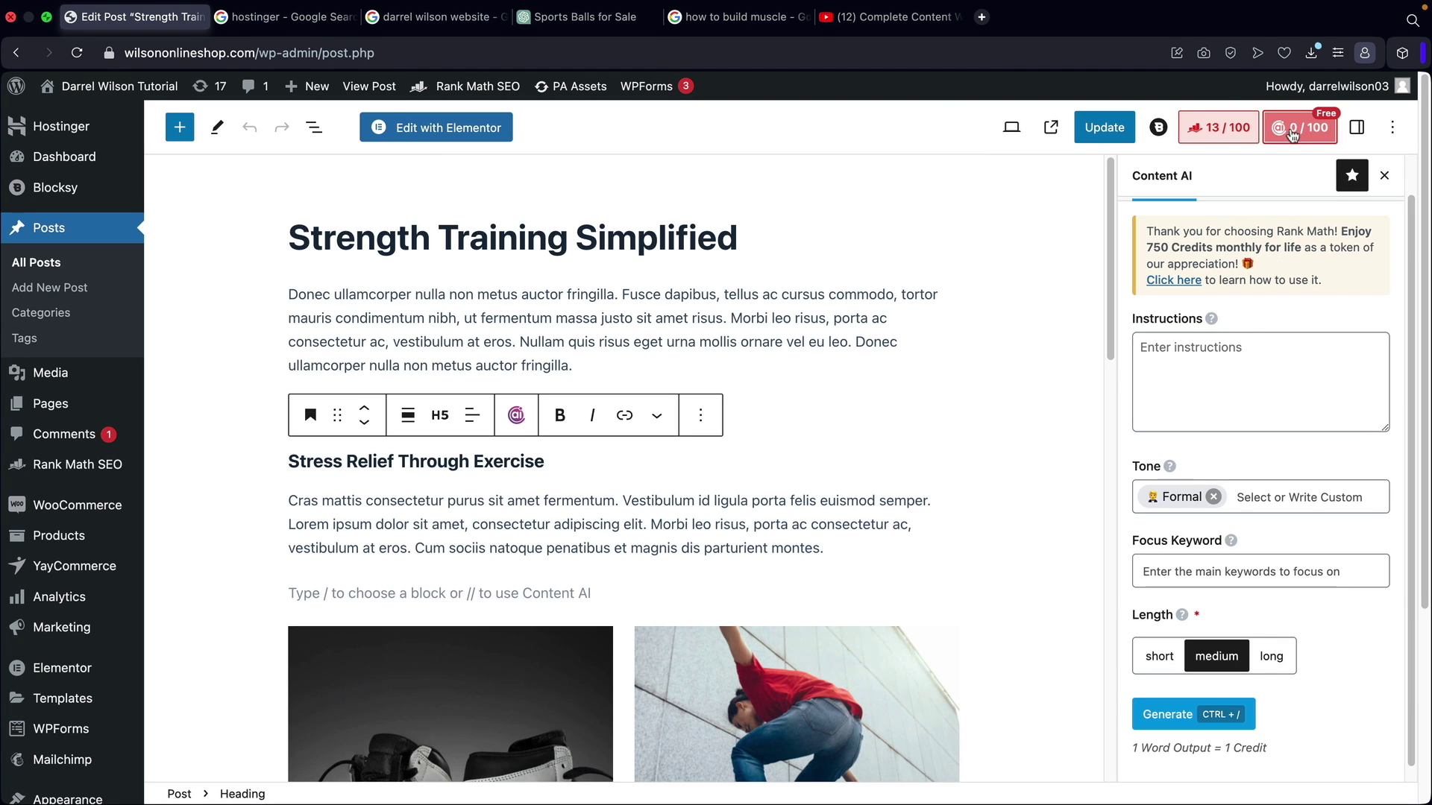
pyautogui.click(1211, 362)
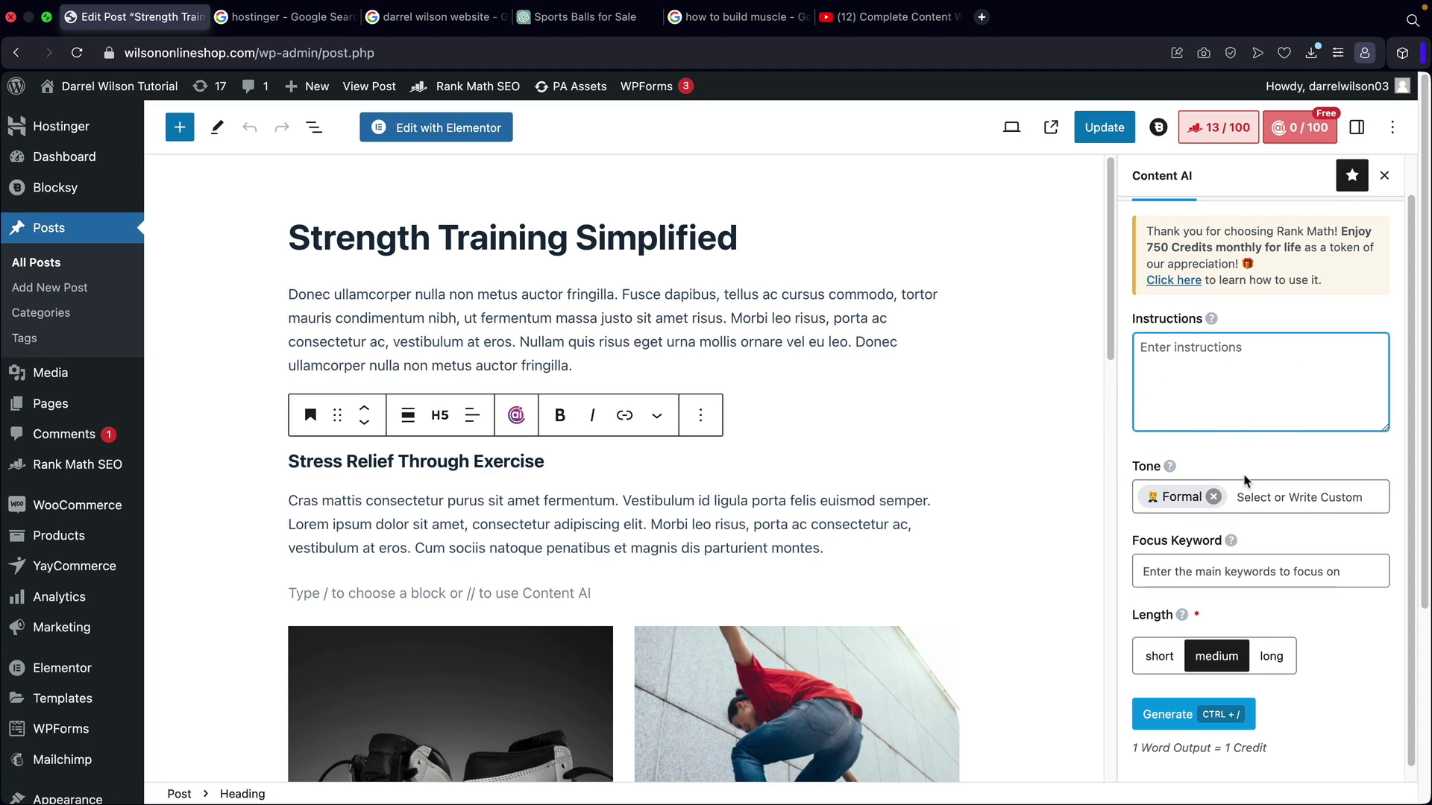
pyautogui.click(1208, 428)
# Check the SEO title and description ChatGPT wrote for the basketball shop, and return to the post editor.
pyautogui.click(571, 21)
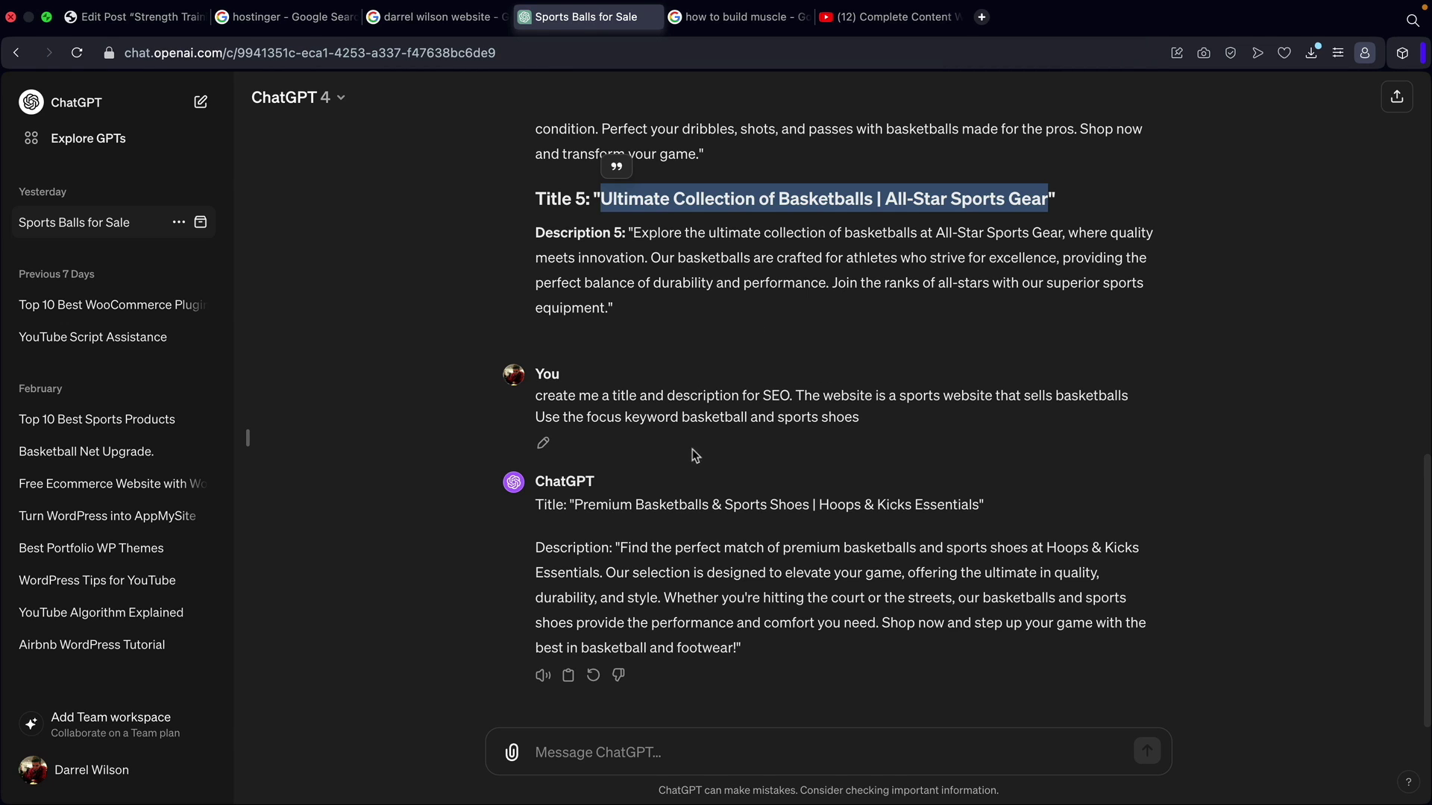
pyautogui.click(740, 538)
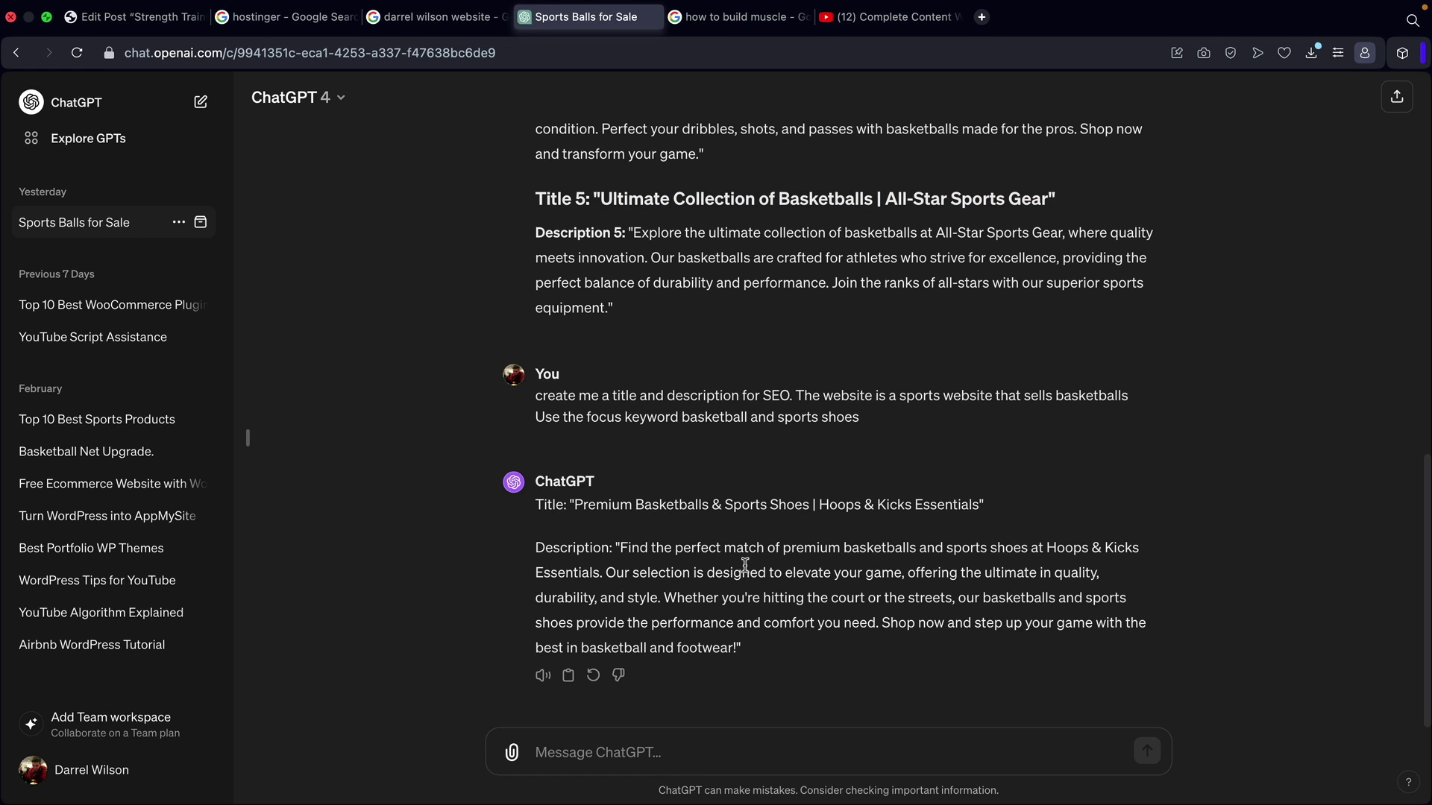
pyautogui.click(170, 17)
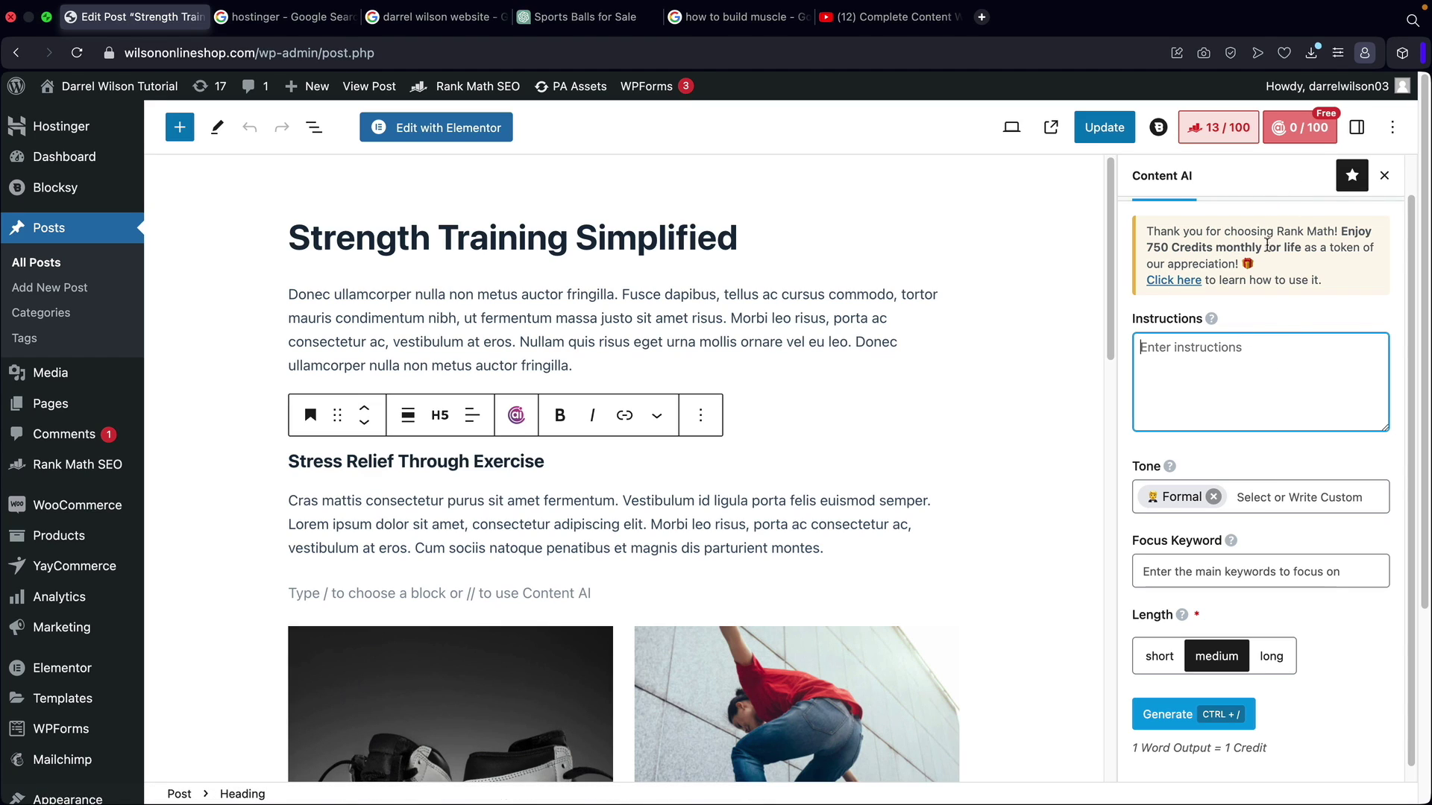
# Instruct Content AI to "give me some description for a sports website and talk about the best basketballs to buy", with focus keyword "basketballs".
pyautogui.click(1253, 365)
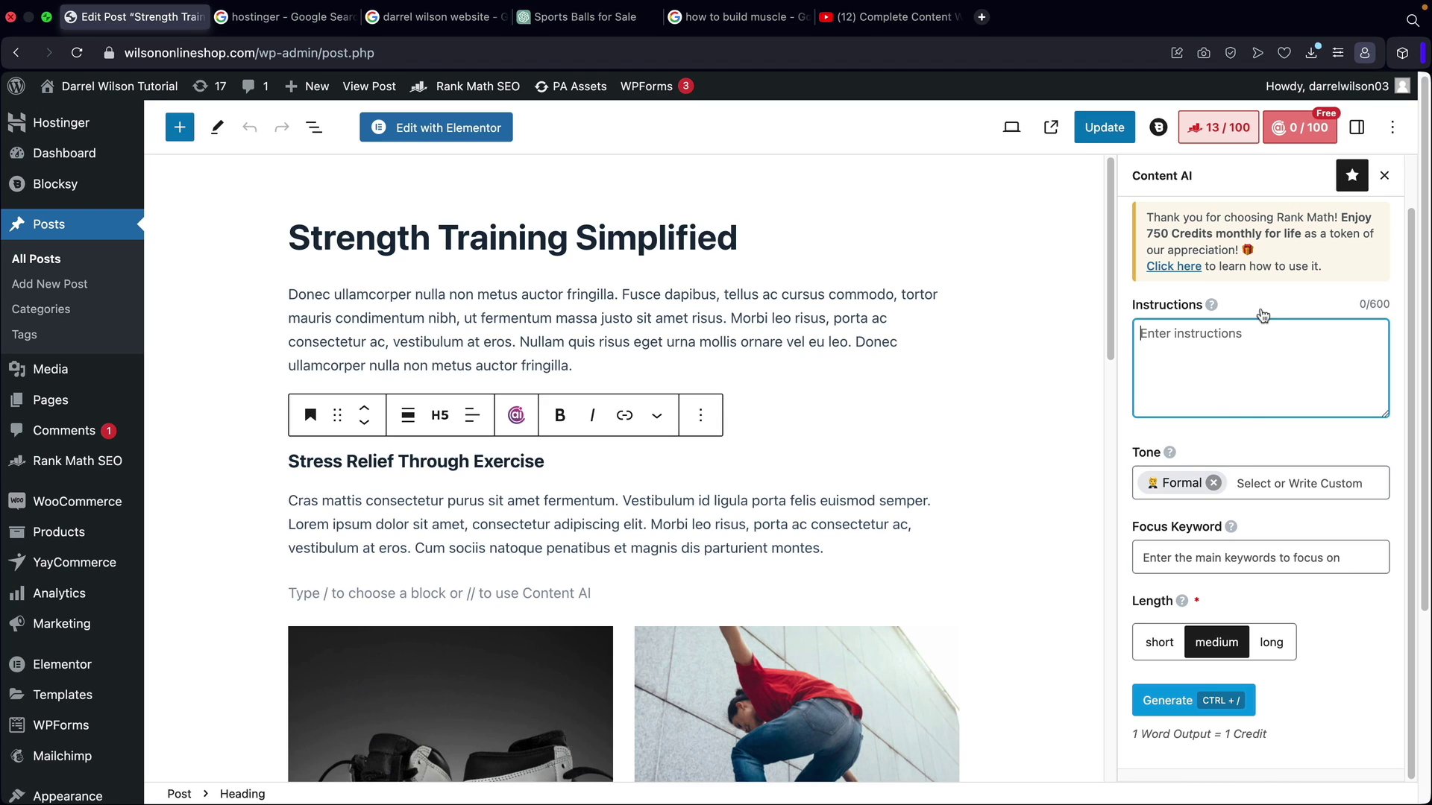
pyautogui.write('give me some description for a sports website and talk about the best basketballs to buy')
pyautogui.write('basketballs')
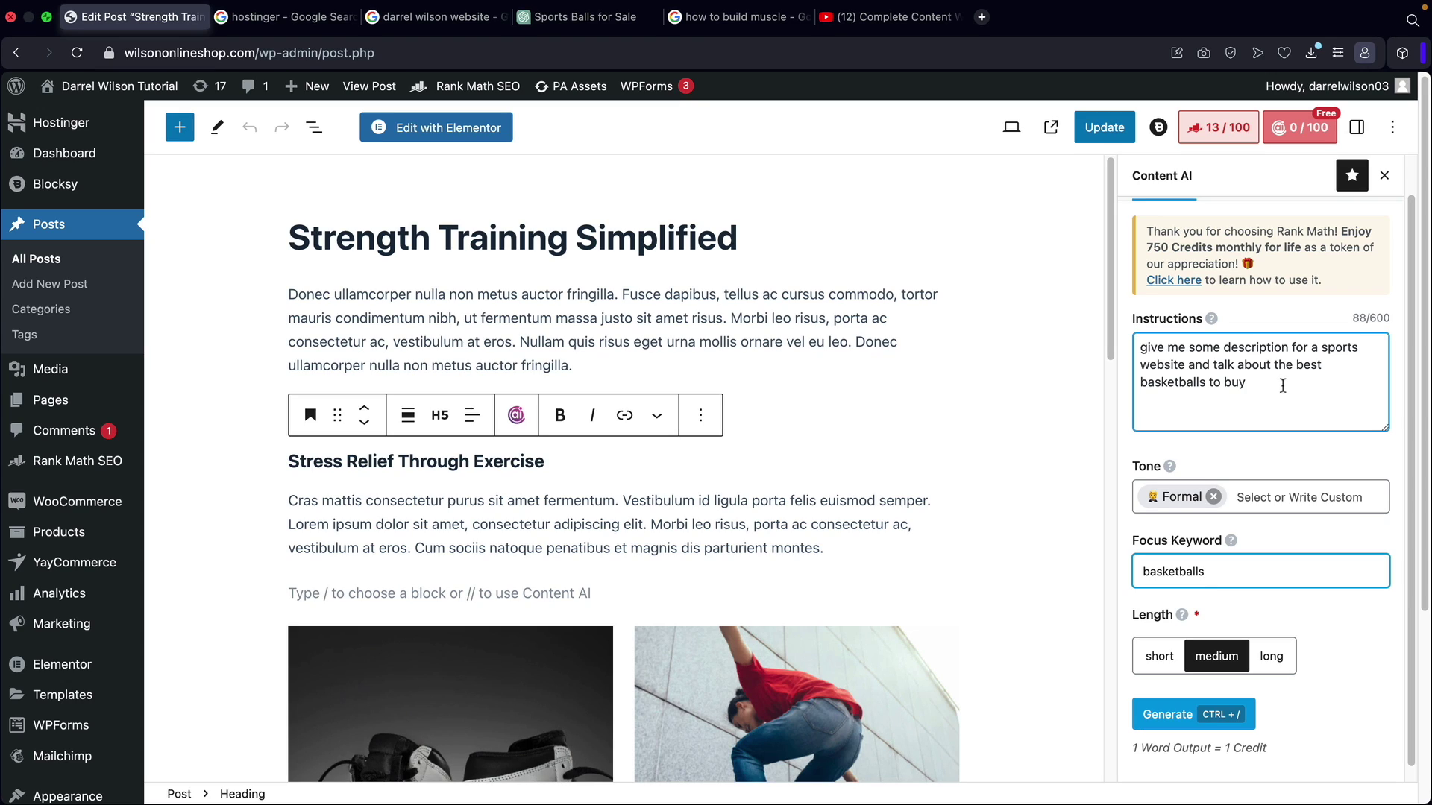
pyautogui.click(1255, 499)
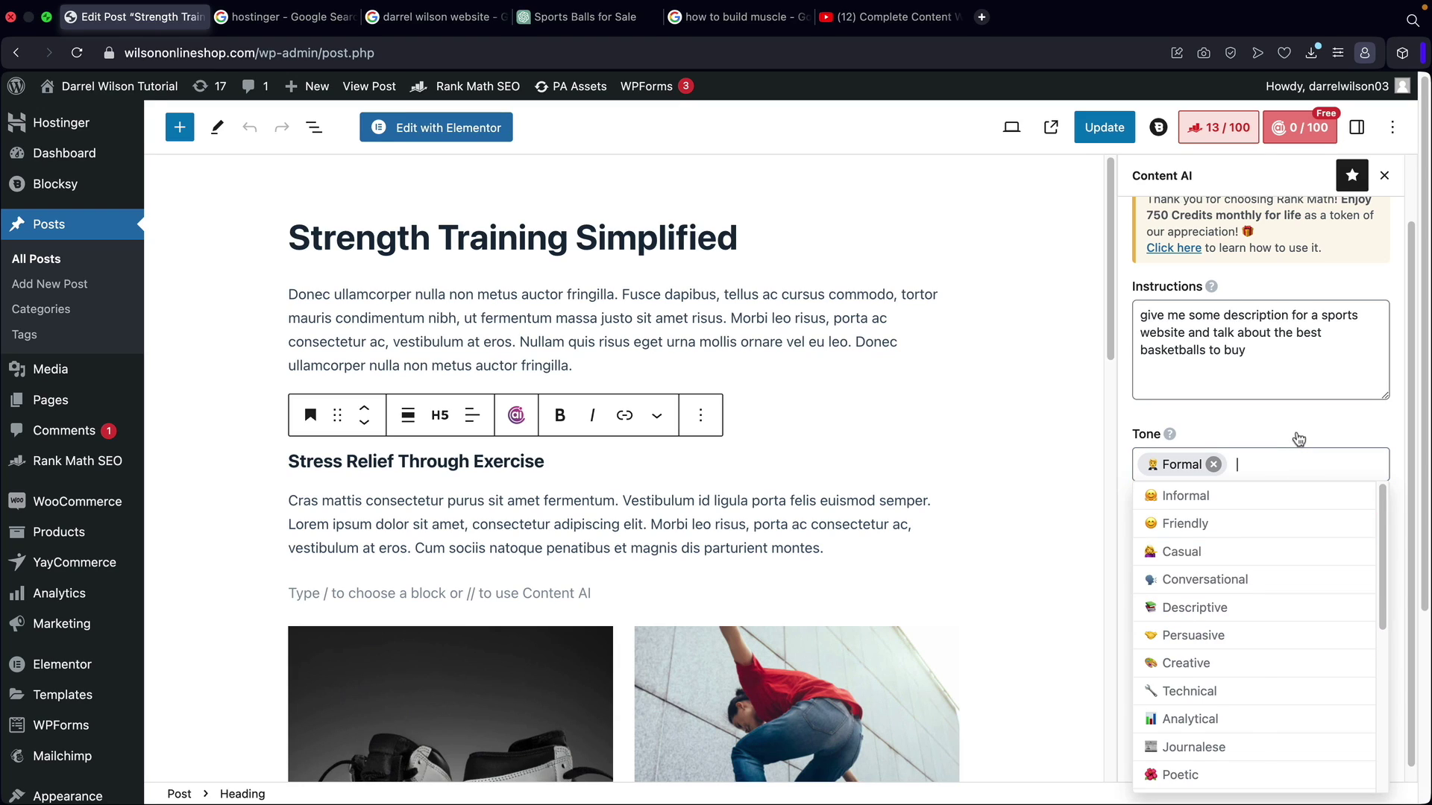
pyautogui.click(1322, 438)
pyautogui.click(1244, 528)
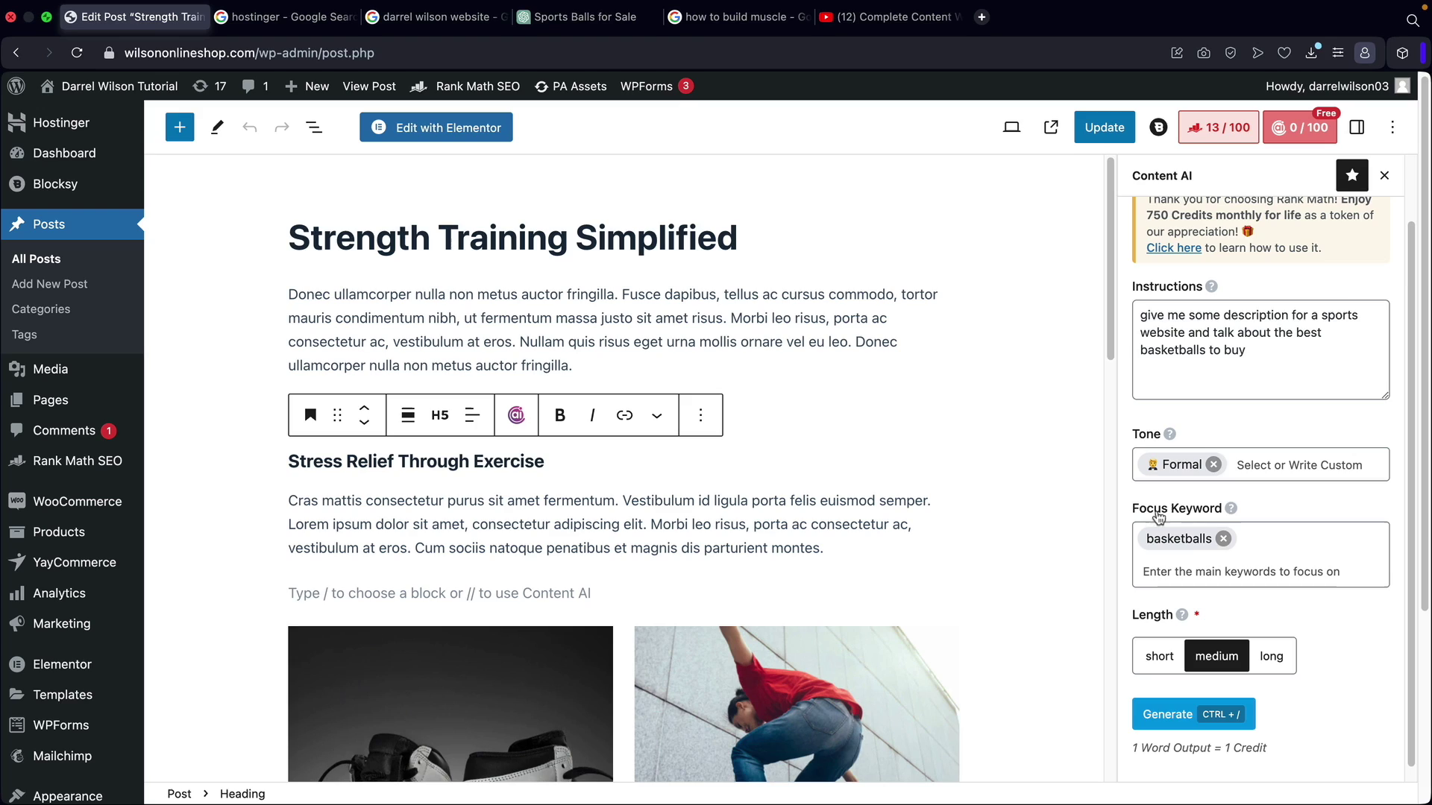
# Set the Content AI output length to short and generate the text.
pyautogui.click(1160, 659)
pyautogui.click(1217, 658)
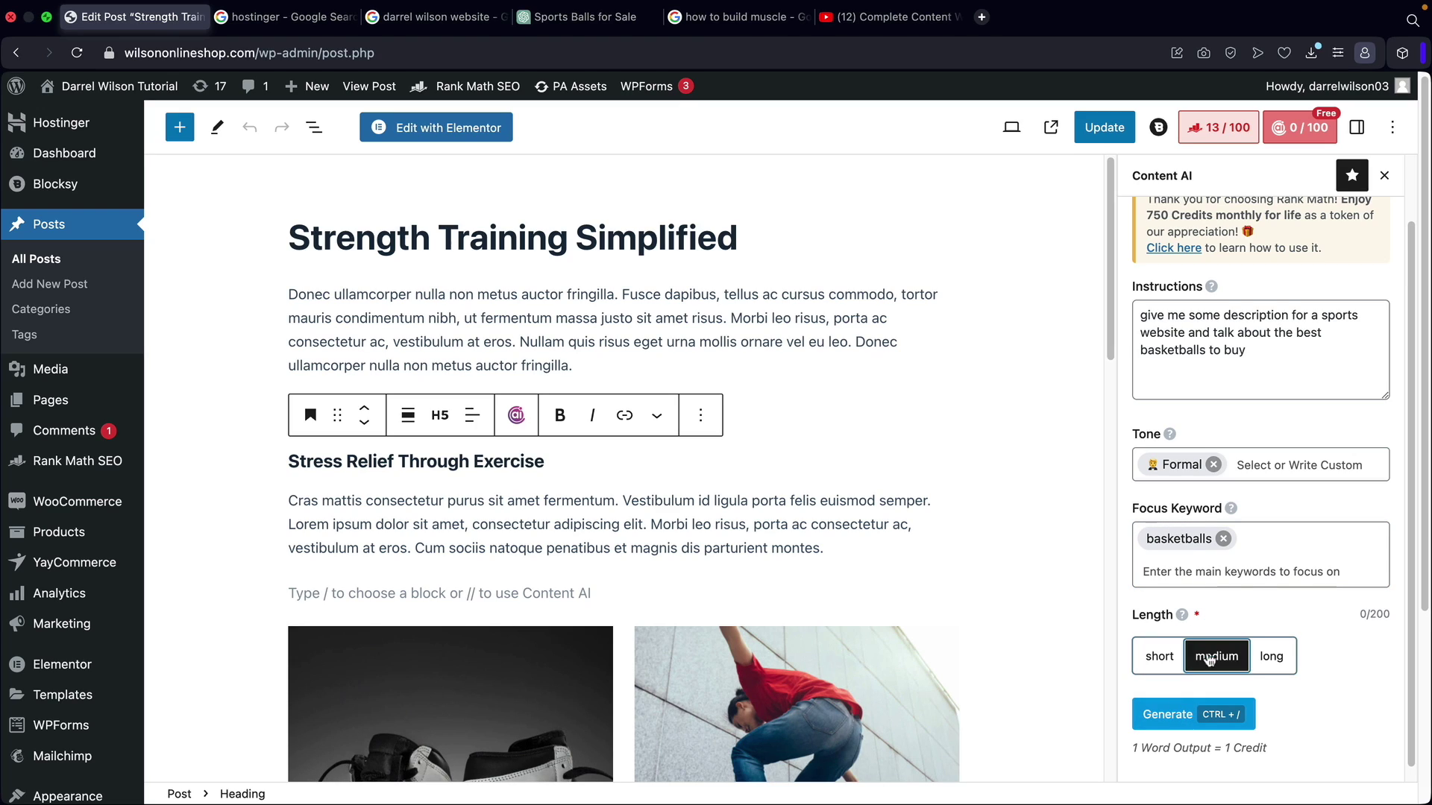
pyautogui.click(1270, 657)
pyautogui.click(1170, 664)
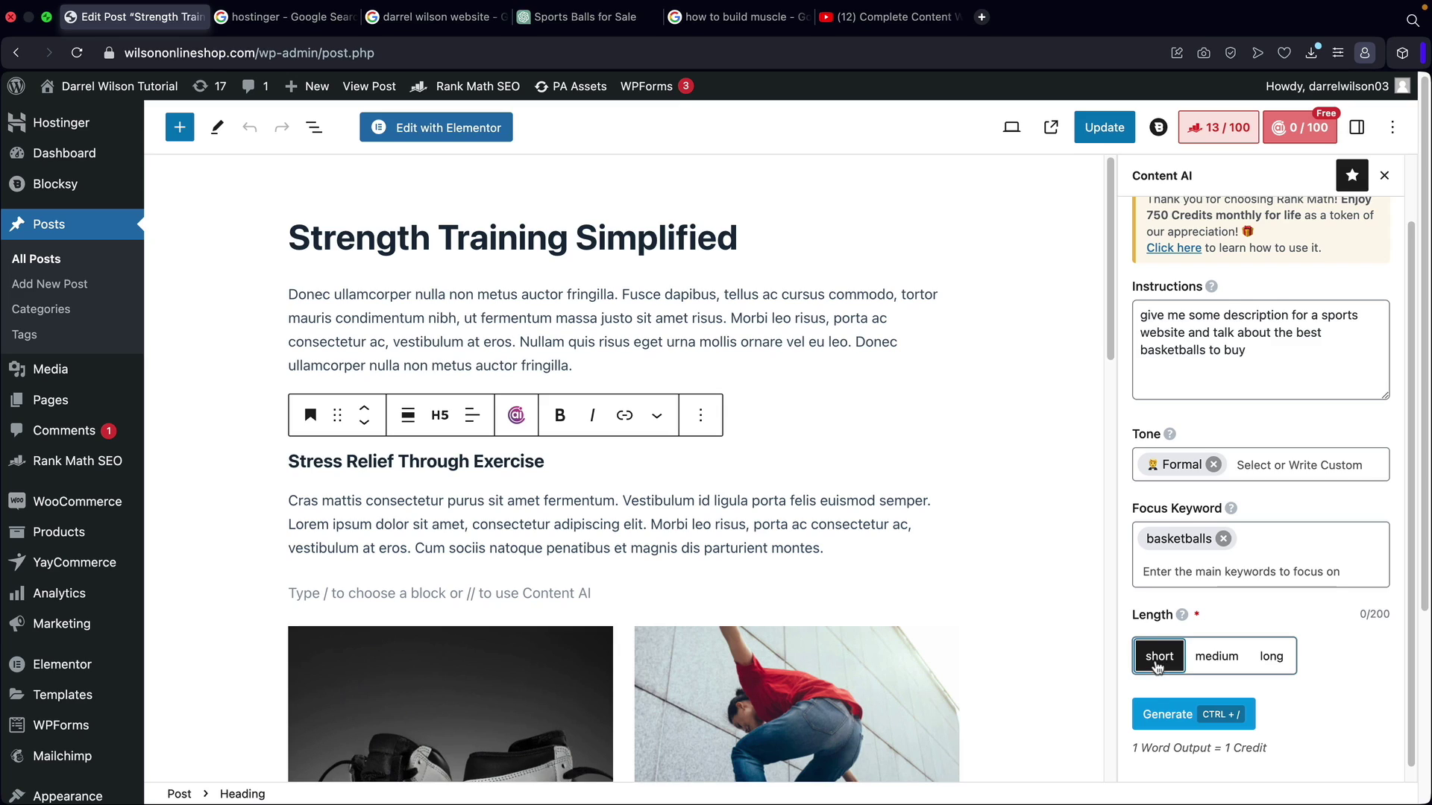
pyautogui.click(1166, 718)
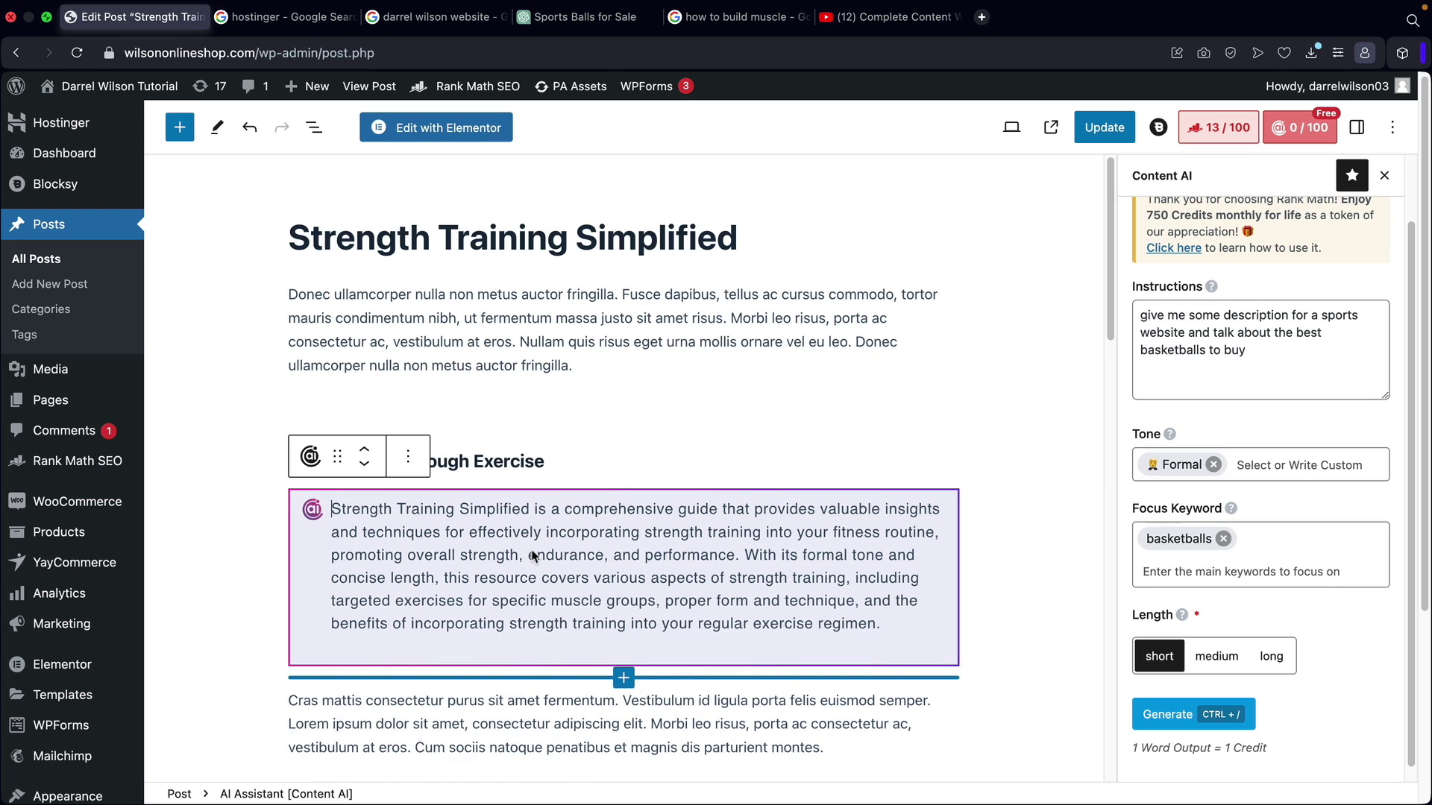
# Review the AI-generated paragraph under "Stress Relief Through Exercise" and accept it into the post.
pyautogui.scroll(-5, 533, 556)
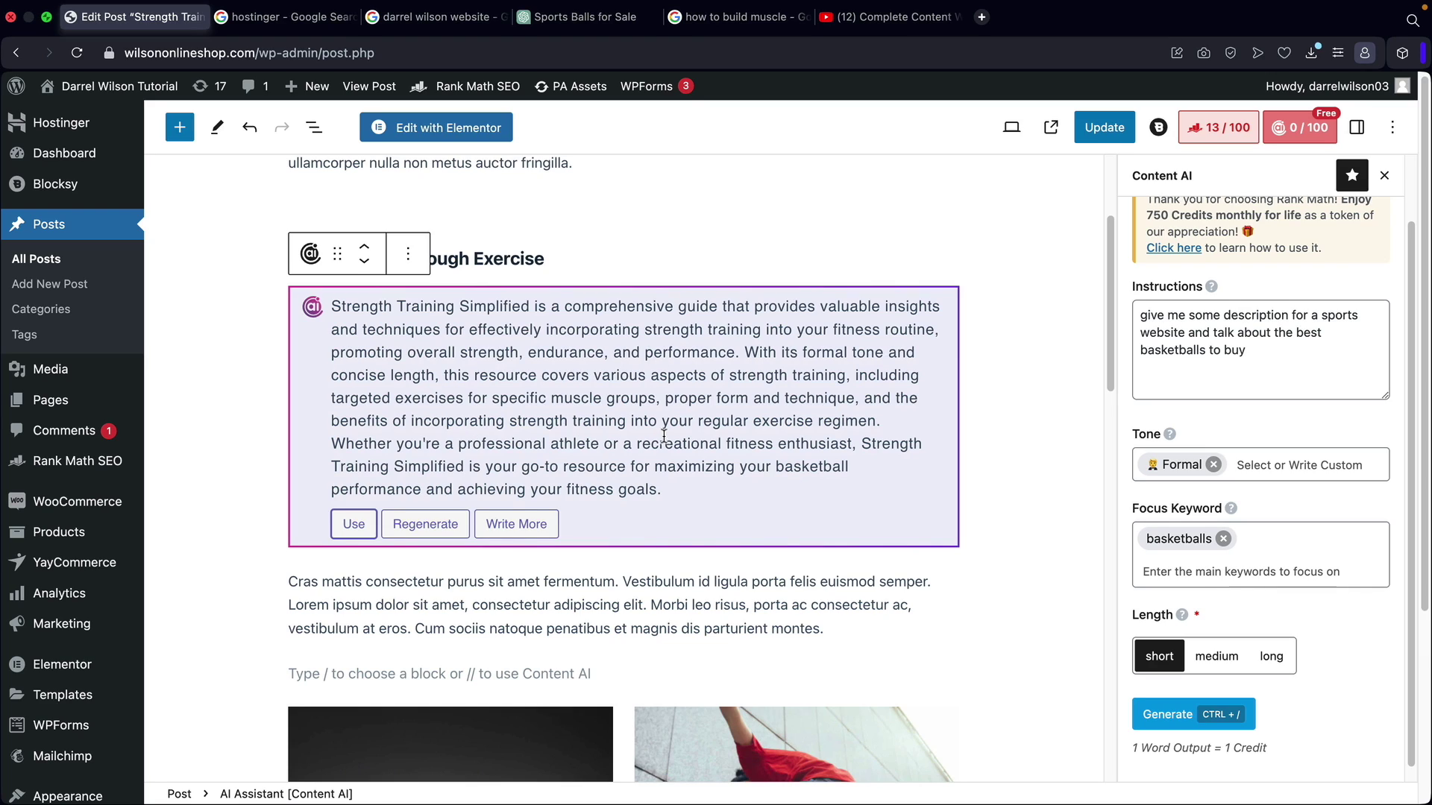
pyautogui.click(724, 582)
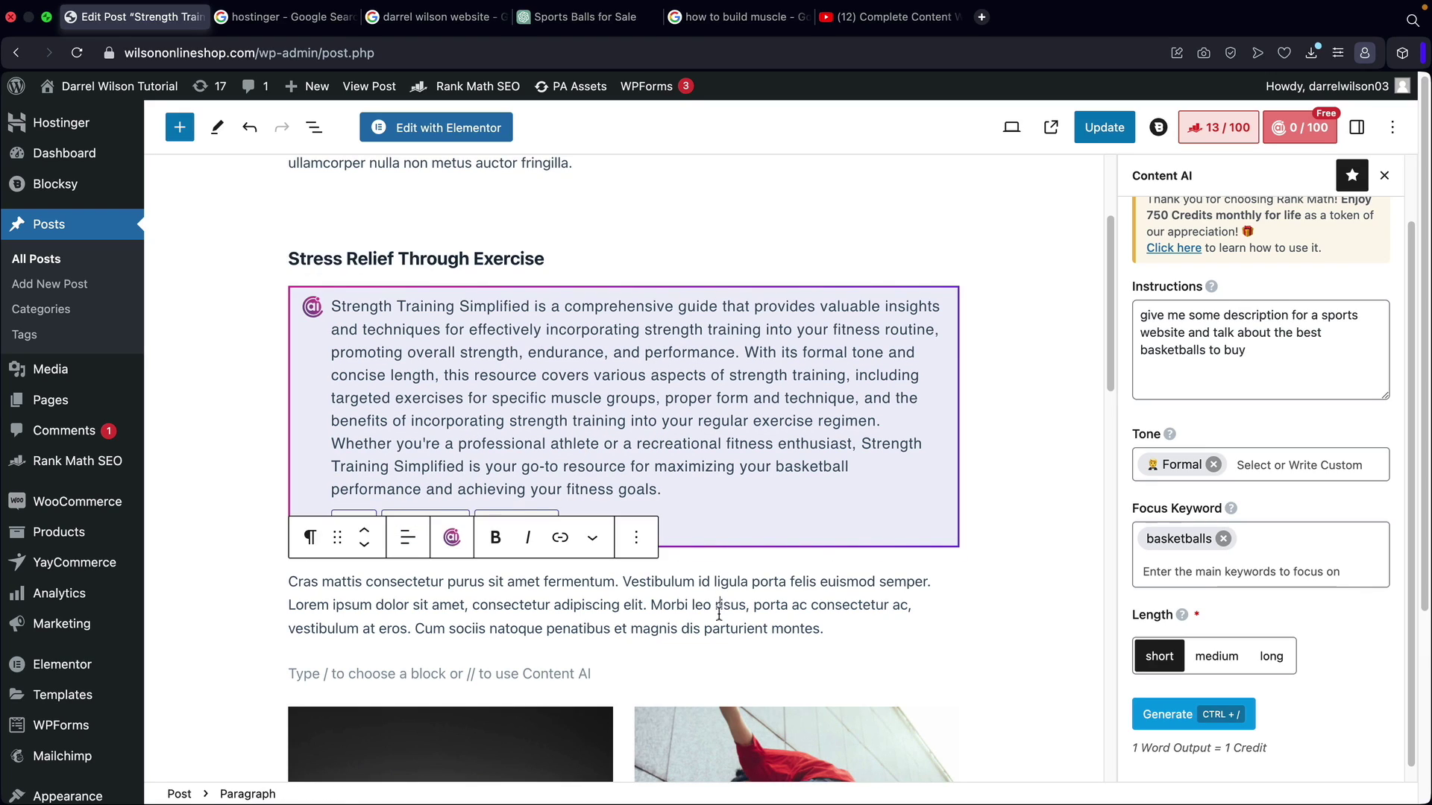
pyautogui.click(603, 407)
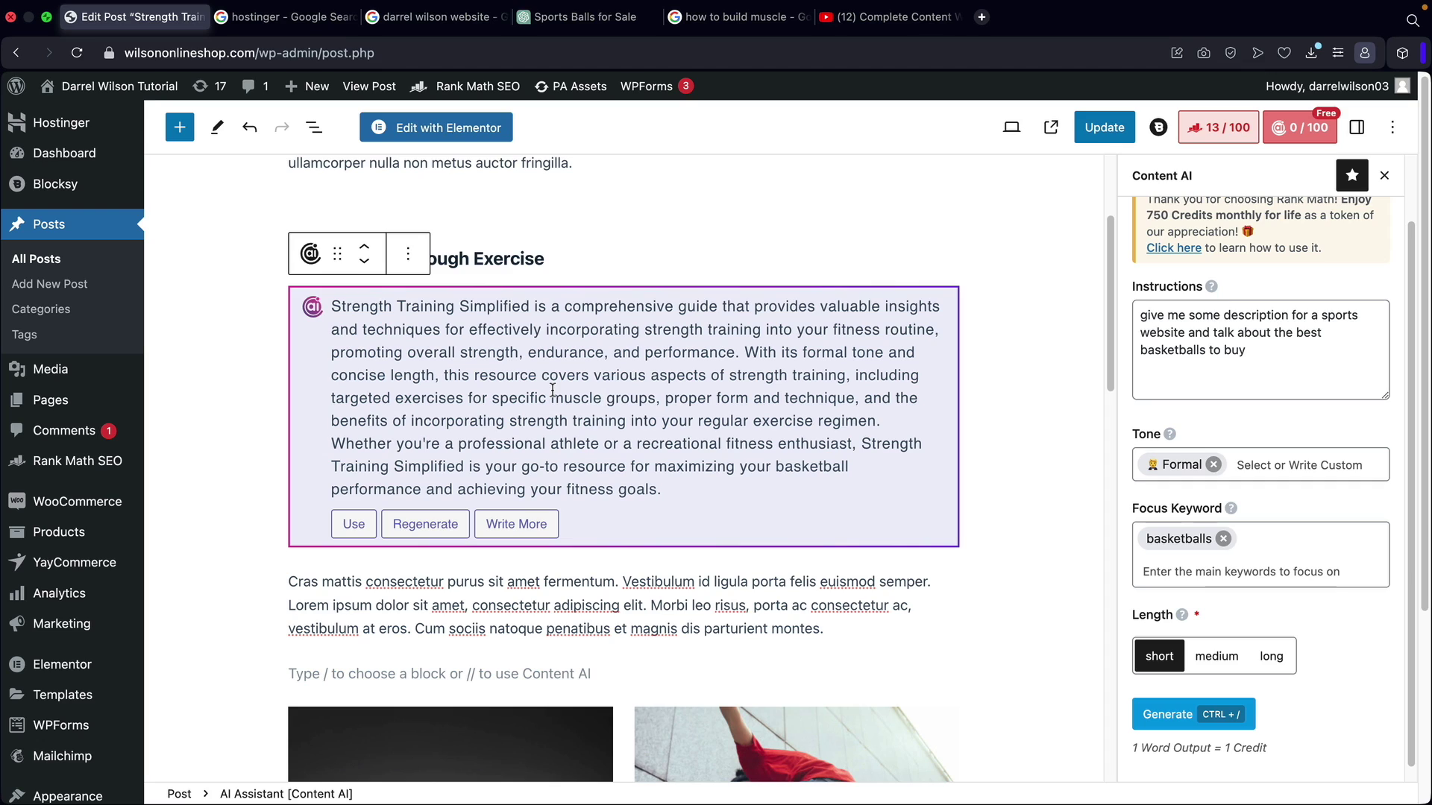
pyautogui.click(355, 524)
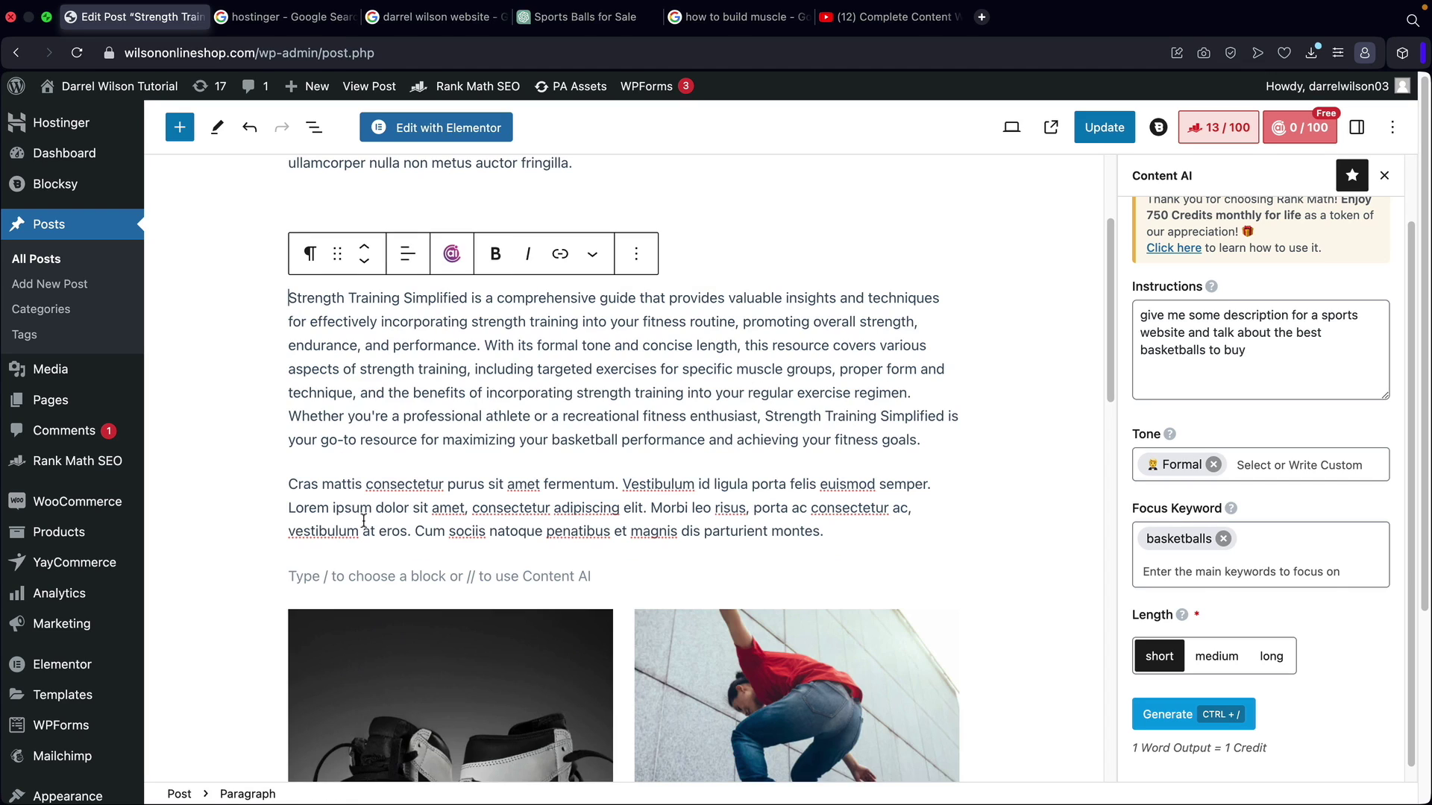
pyautogui.moveTo(942, 448)
pyautogui.mouseDown()
pyautogui.moveTo(392, 339)
pyautogui.moveTo(241, 291)
pyautogui.moveTo(939, 448)
pyautogui.mouseUp()
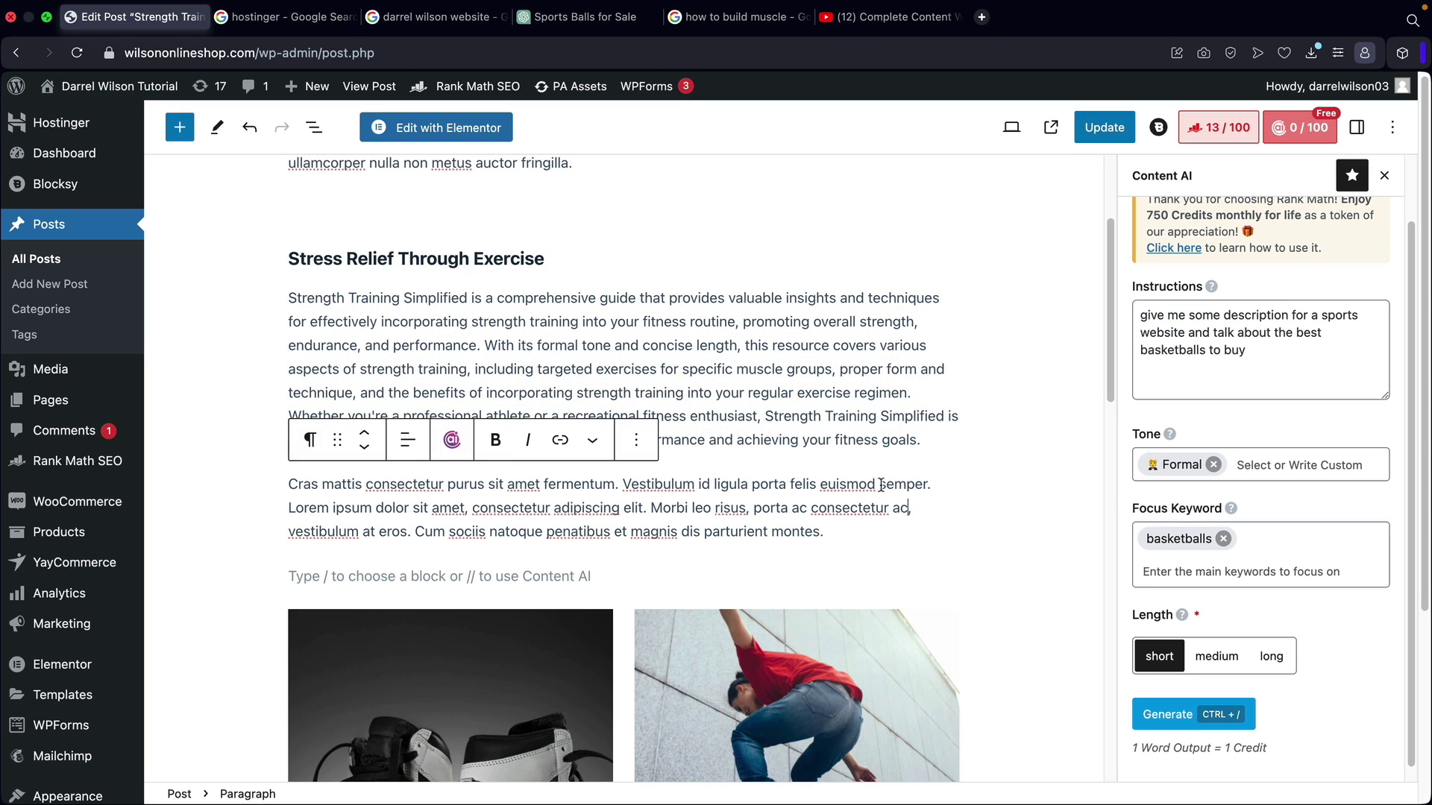
# Examine the post's Rank Math checks under Basic SEO and Additional.
pyautogui.click(1302, 128)
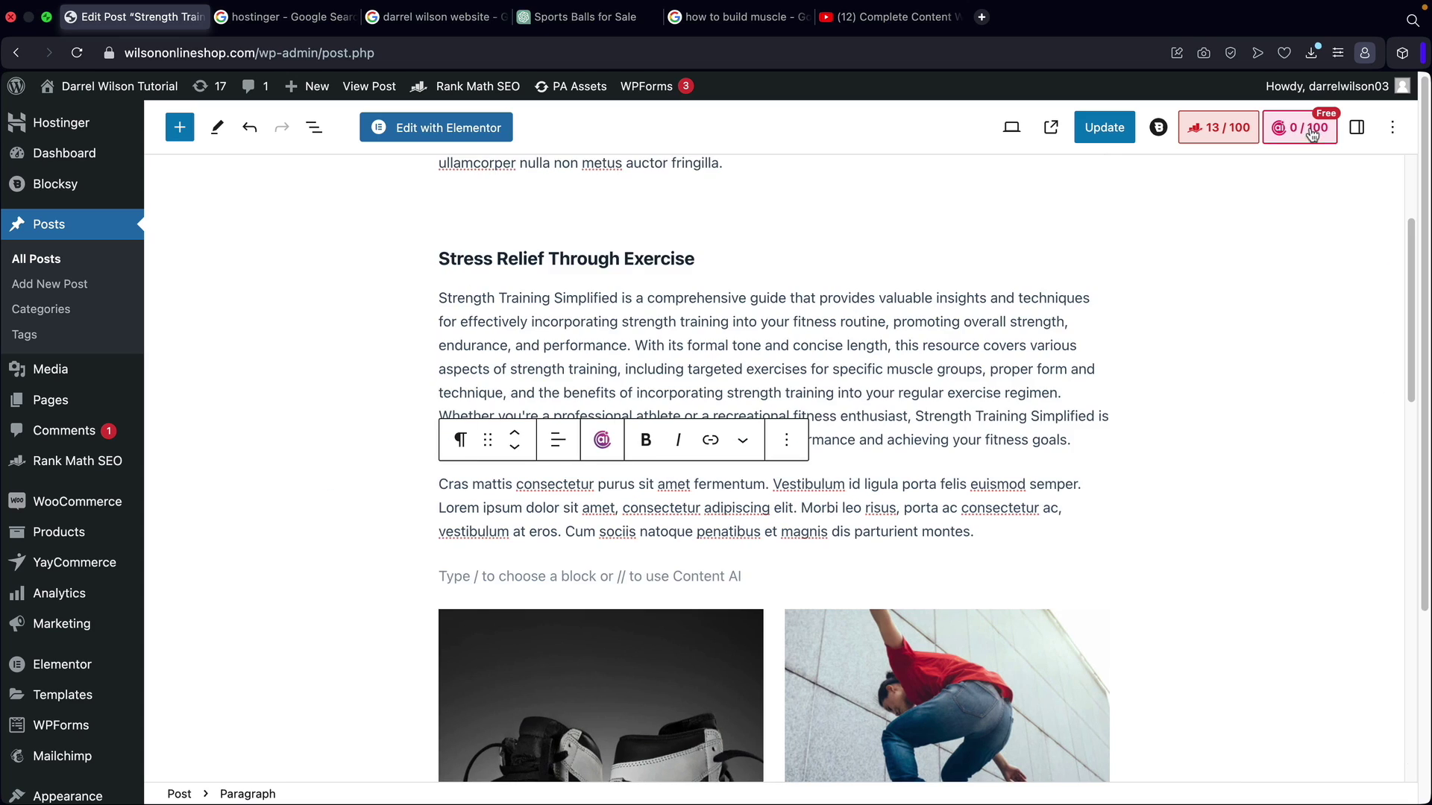
pyautogui.click(1236, 128)
pyautogui.scroll(-3, 1242, 414)
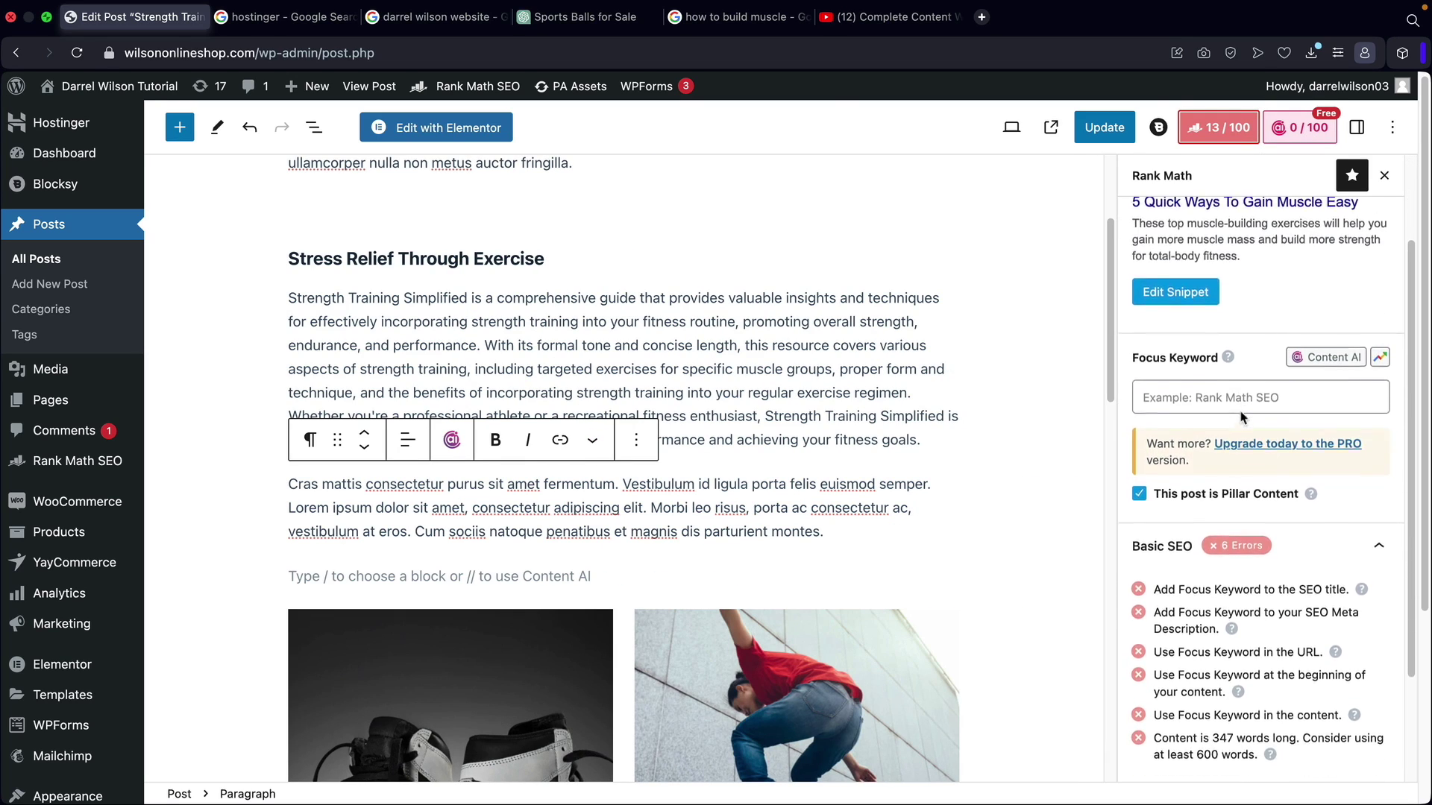
pyautogui.scroll(-3, 1241, 416)
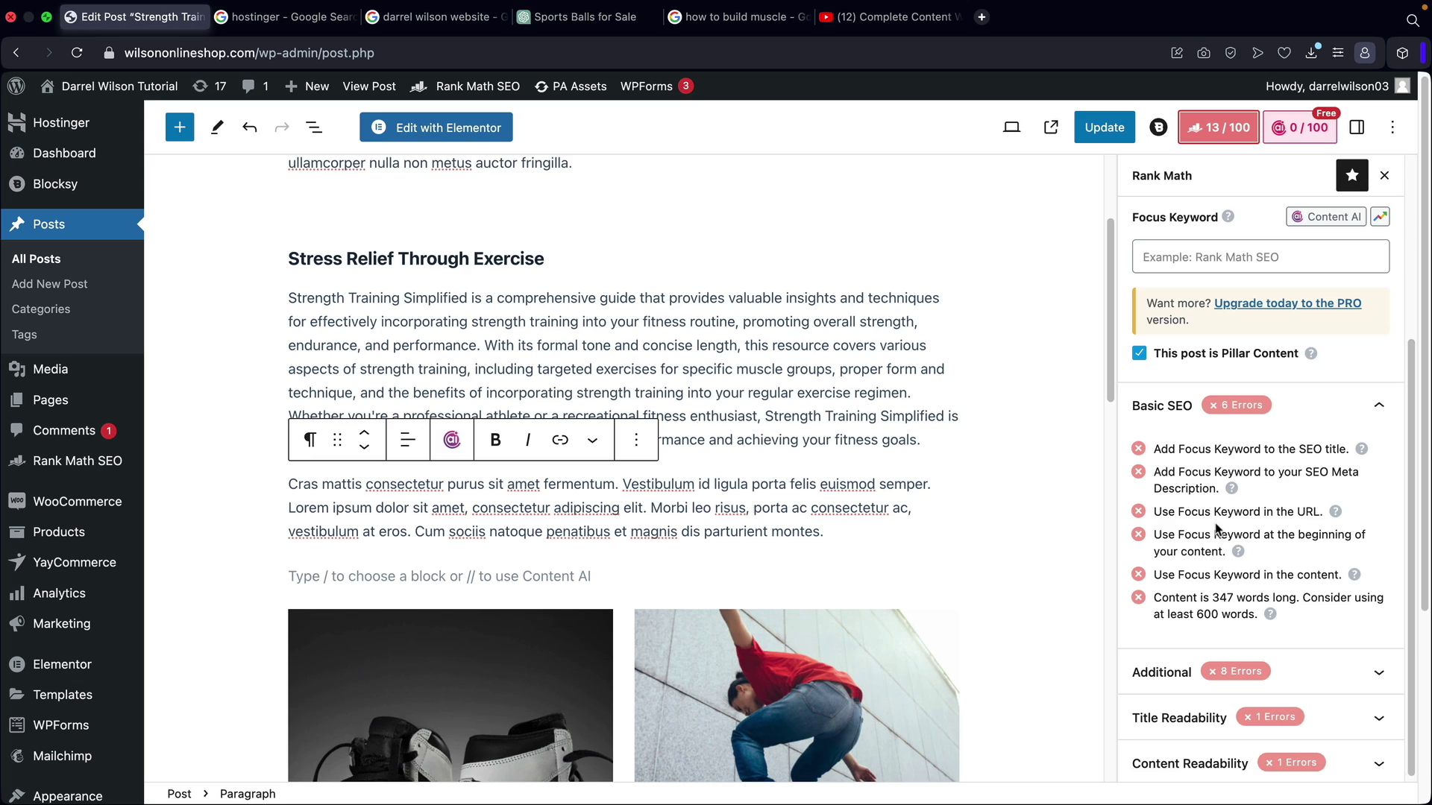
pyautogui.click(1187, 672)
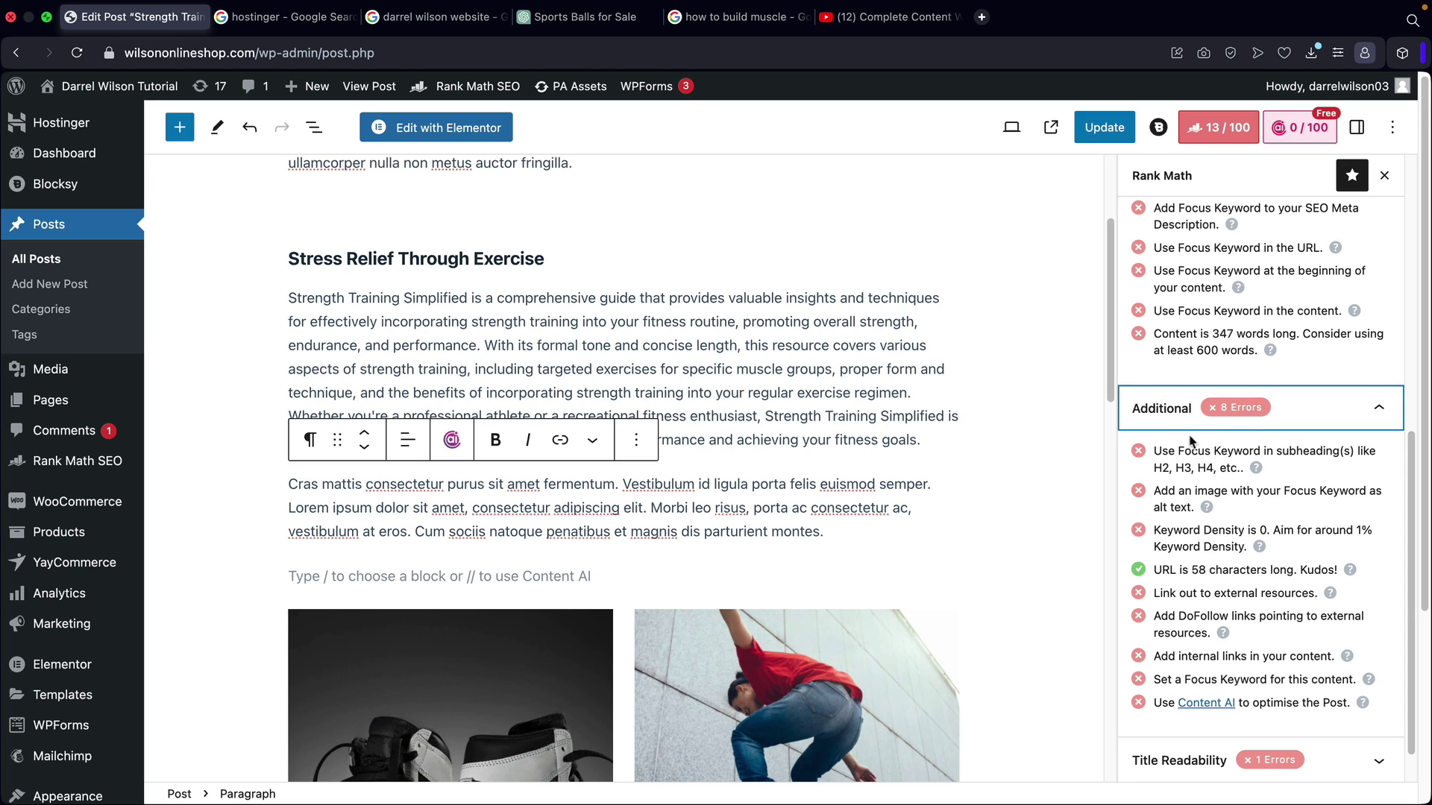
pyautogui.scroll(3, 829, 430)
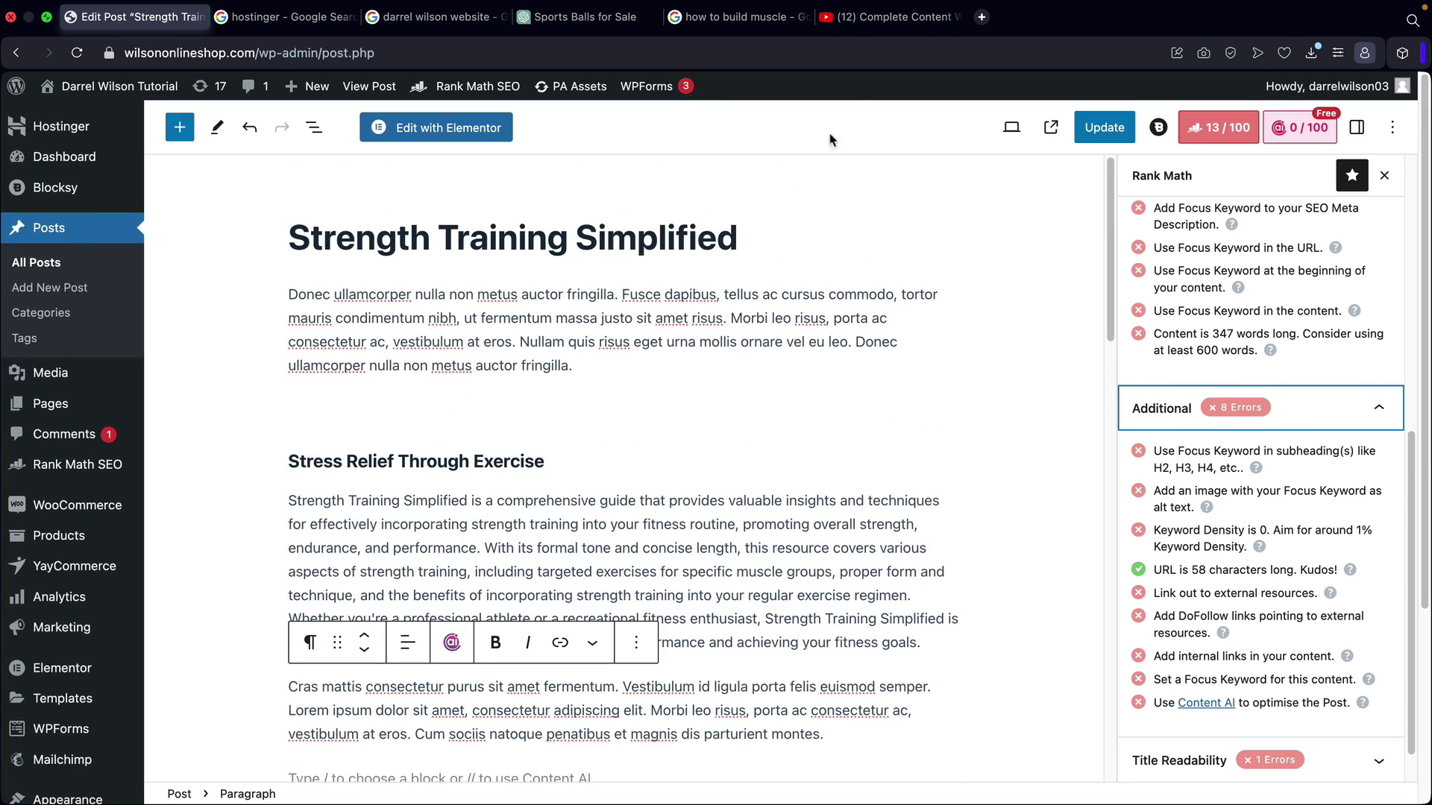
# Skim the YouTube video "Complete Content Writing Tutorial for Beginners" by jumping through its sections on keyword research and Rank Math options.
pyautogui.click(883, 19)
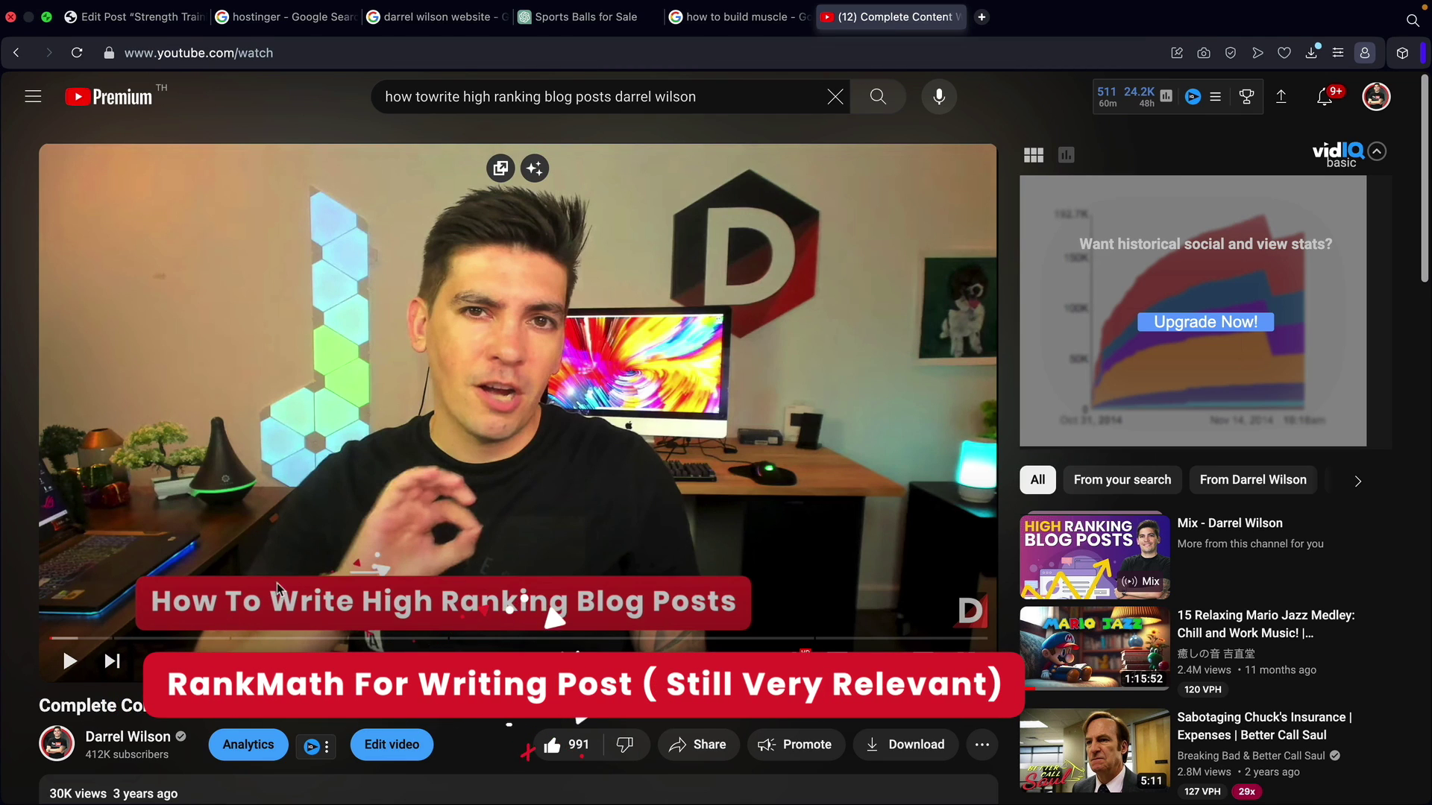
pyautogui.click(174, 640)
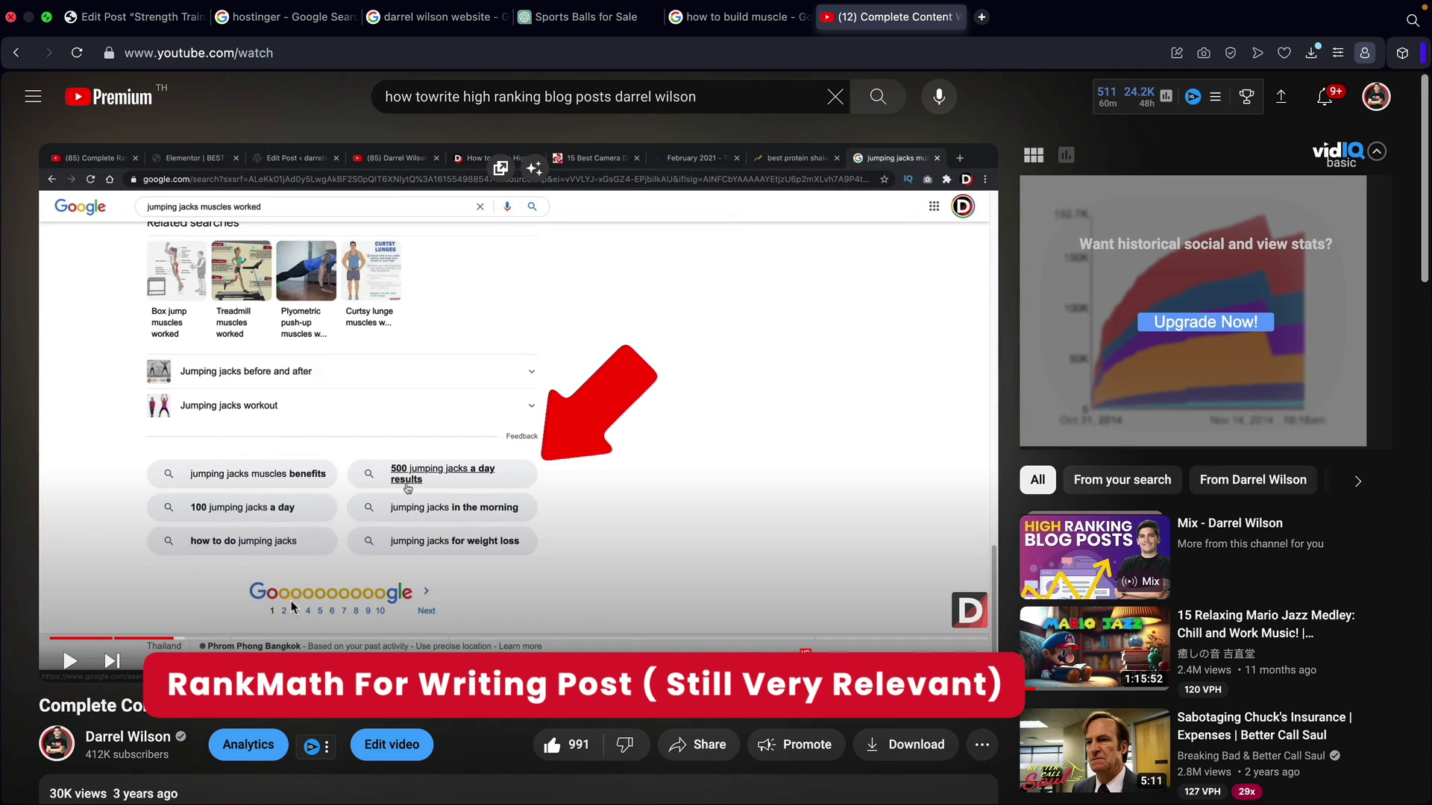
pyautogui.click(259, 639)
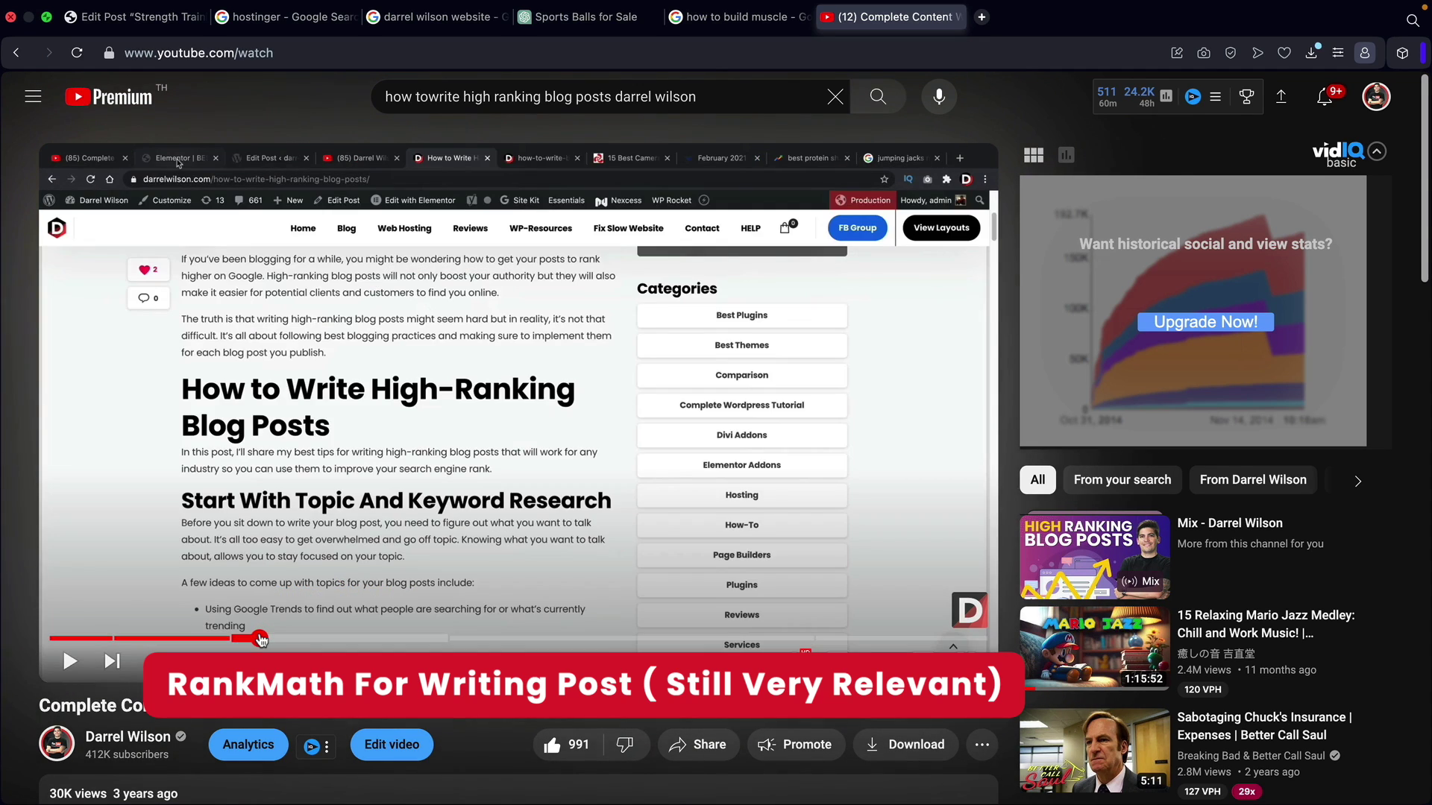
pyautogui.click(379, 638)
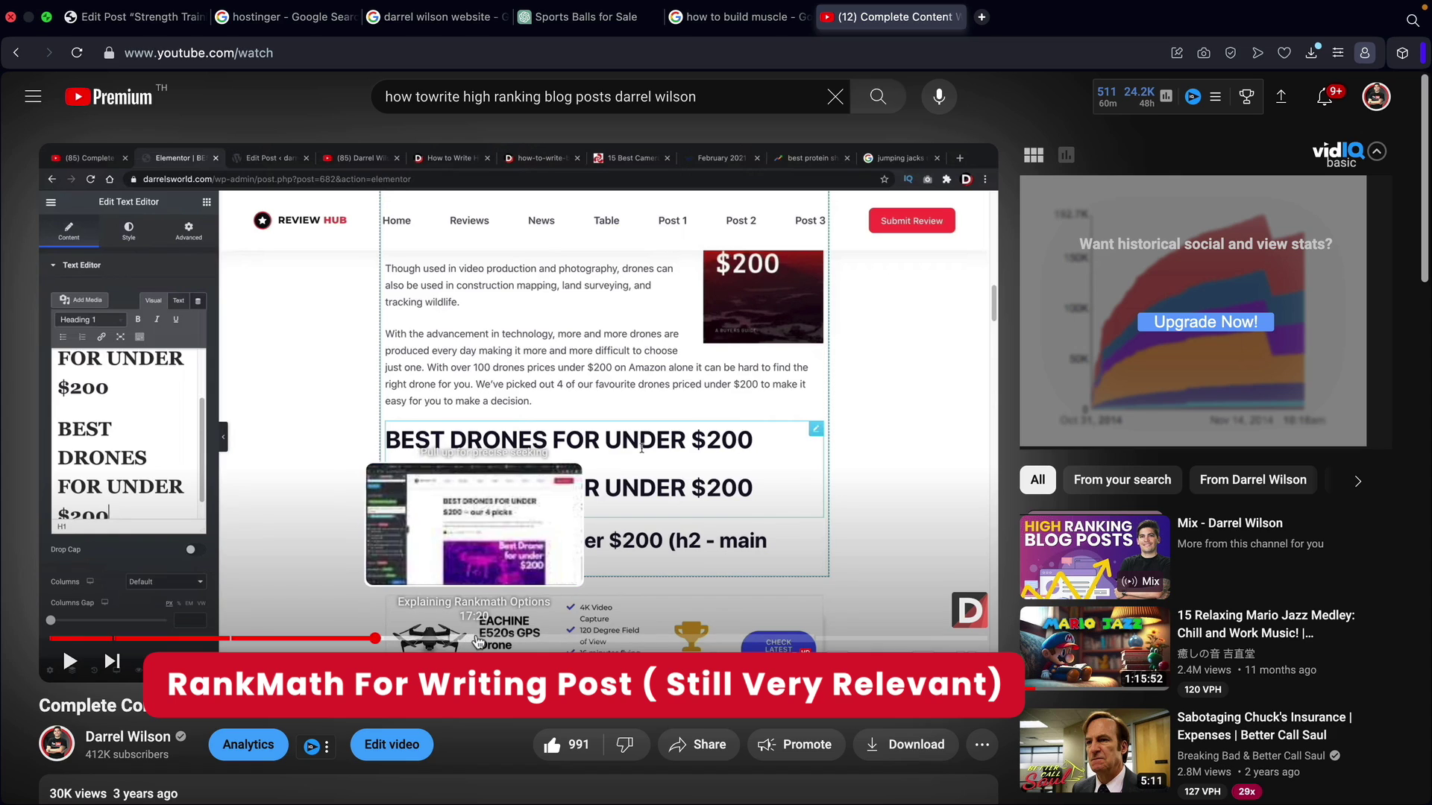
pyautogui.click(477, 639)
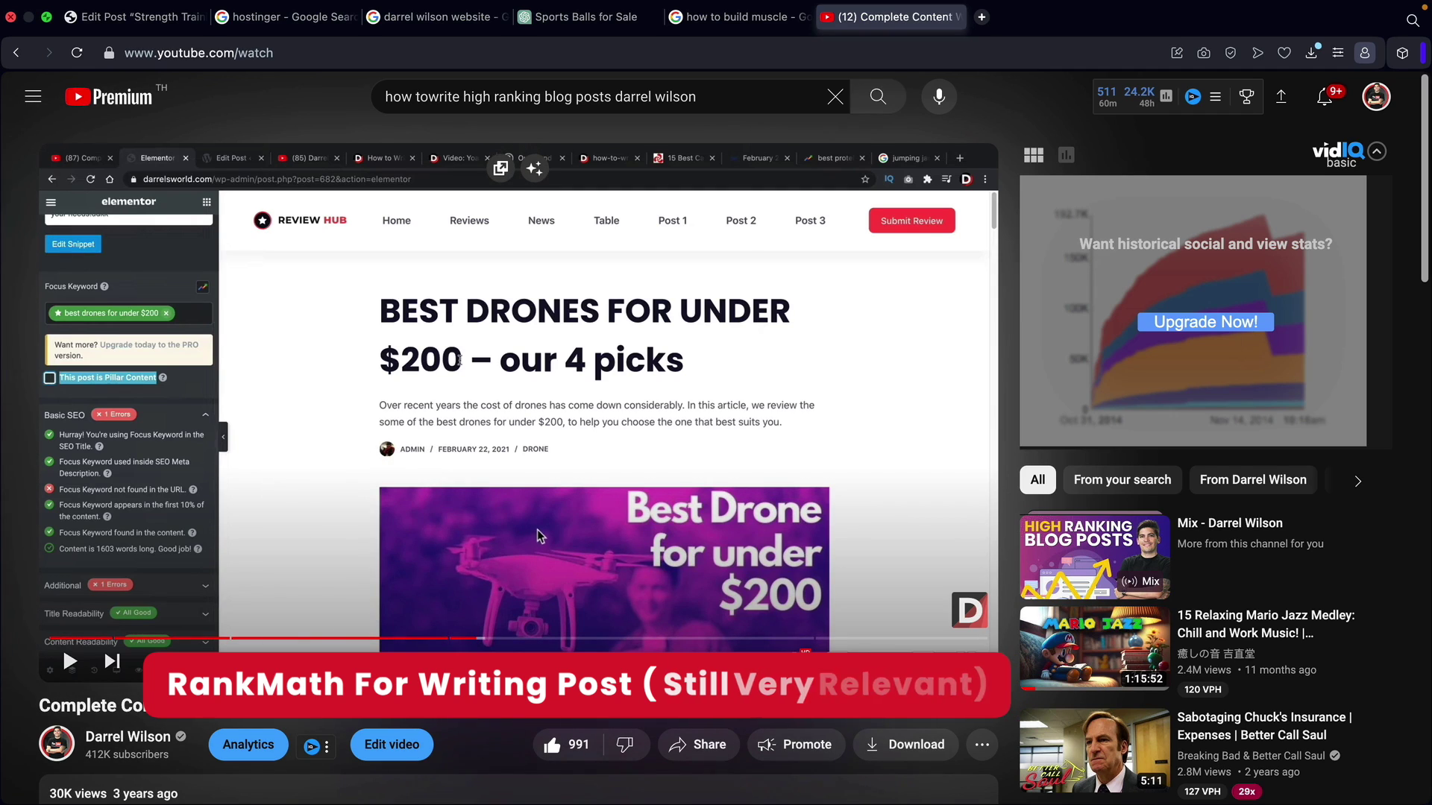
pyautogui.click(562, 638)
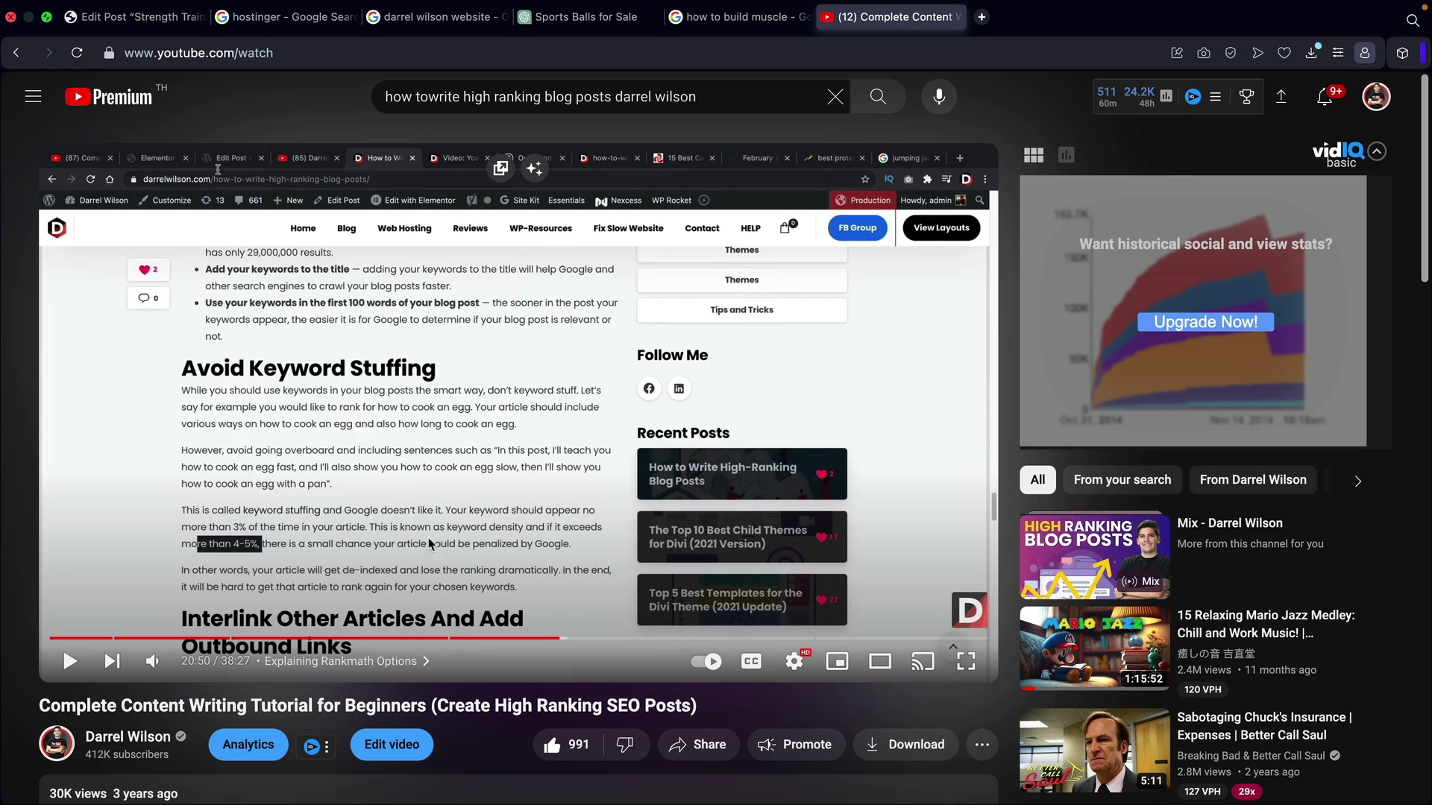
pyautogui.click(651, 637)
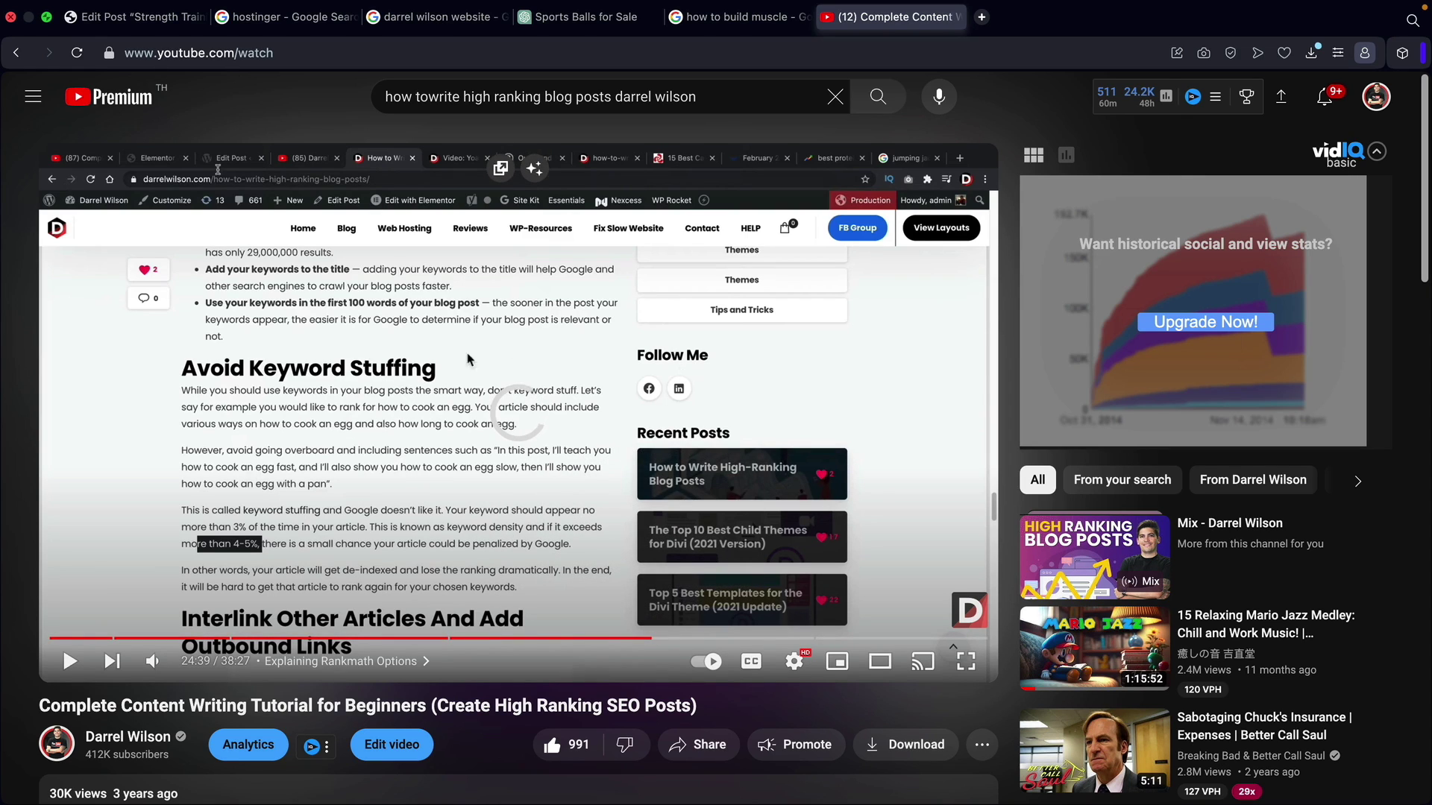